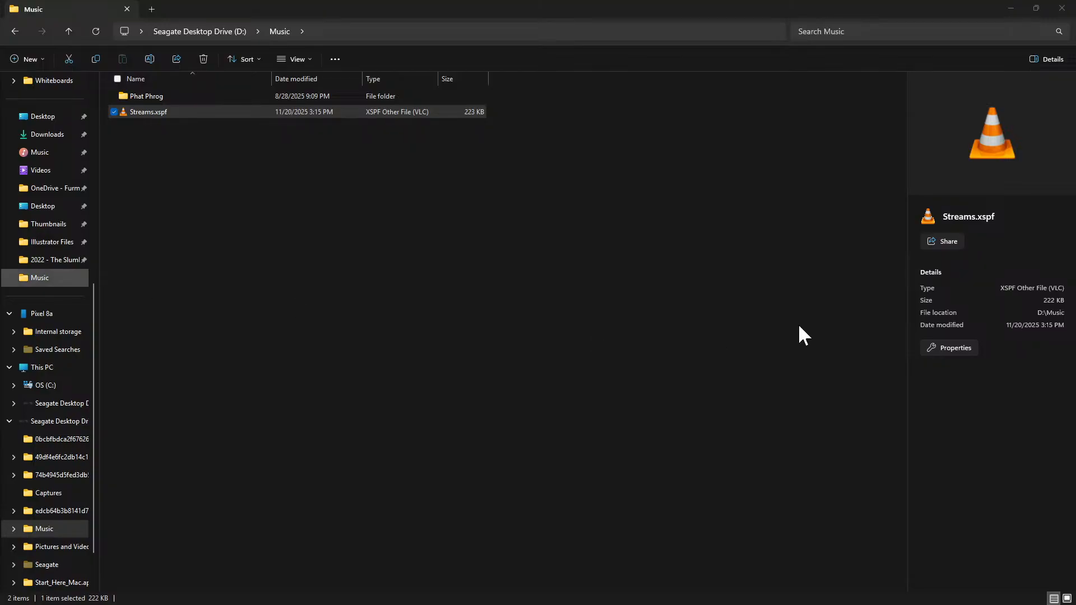
Minimize the D:\Music File Explorer window to bring the Affinity Designer artboard forward
left_click(1012, 8)
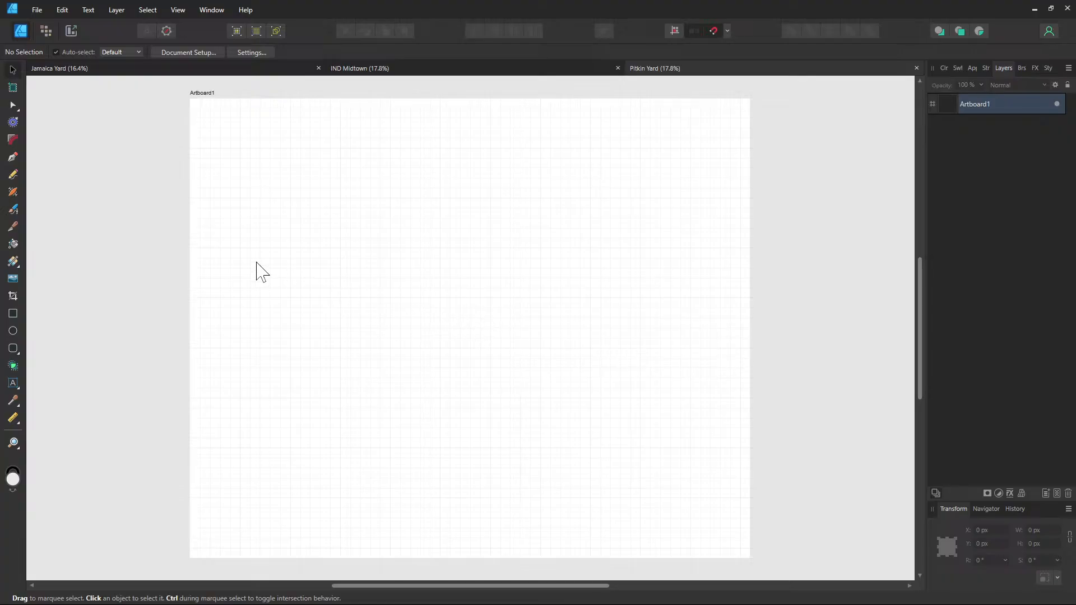
left_click_drag(281, 245, 304, 272)
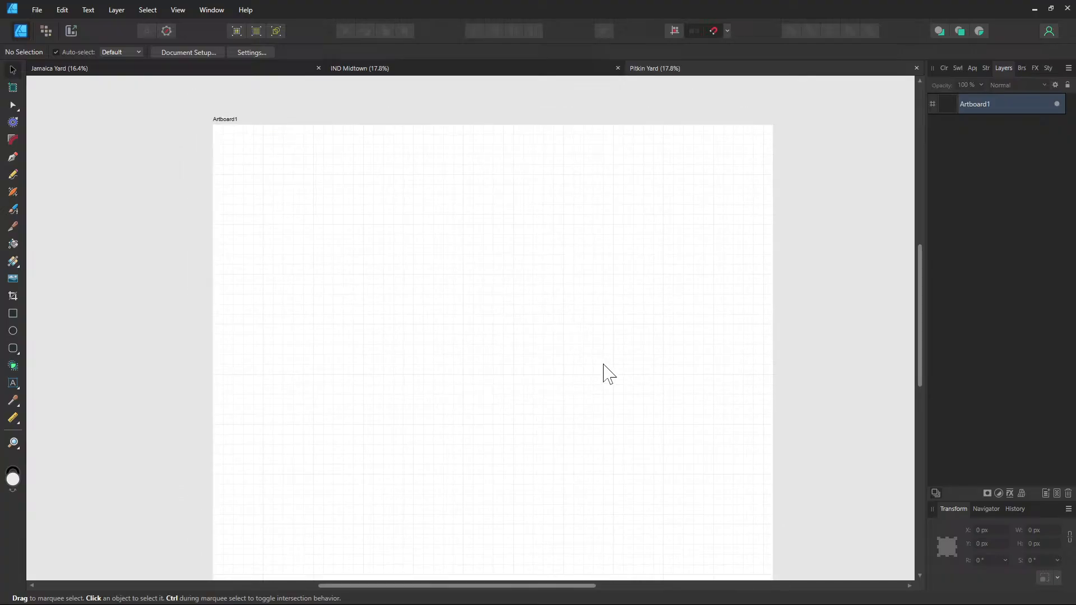
scroll(605, 342, "up", 3)
scroll(605, 341, "up", 4)
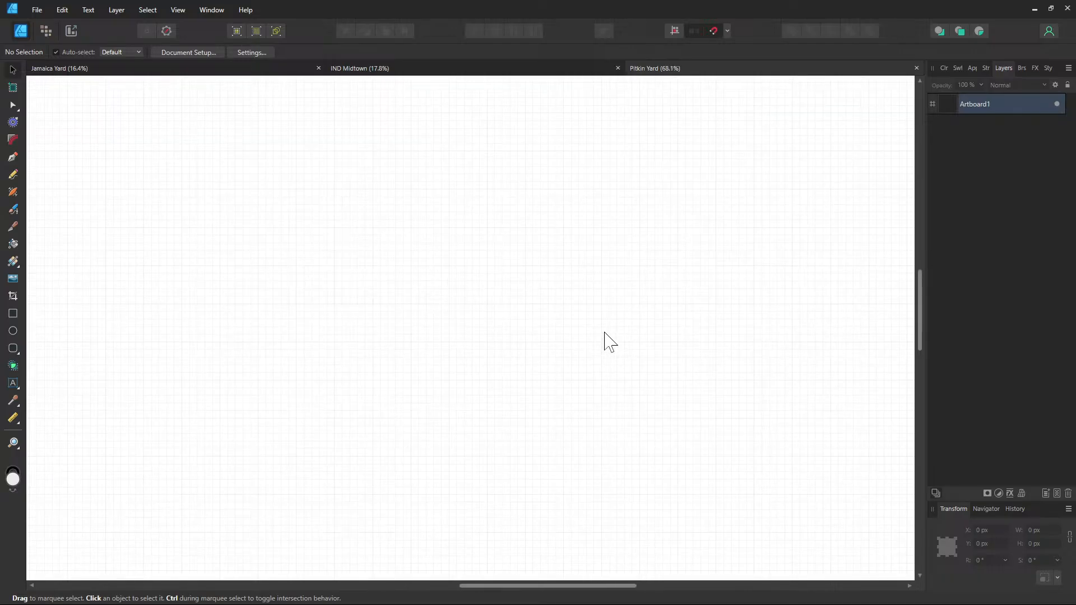
scroll(605, 342, "up", 2)
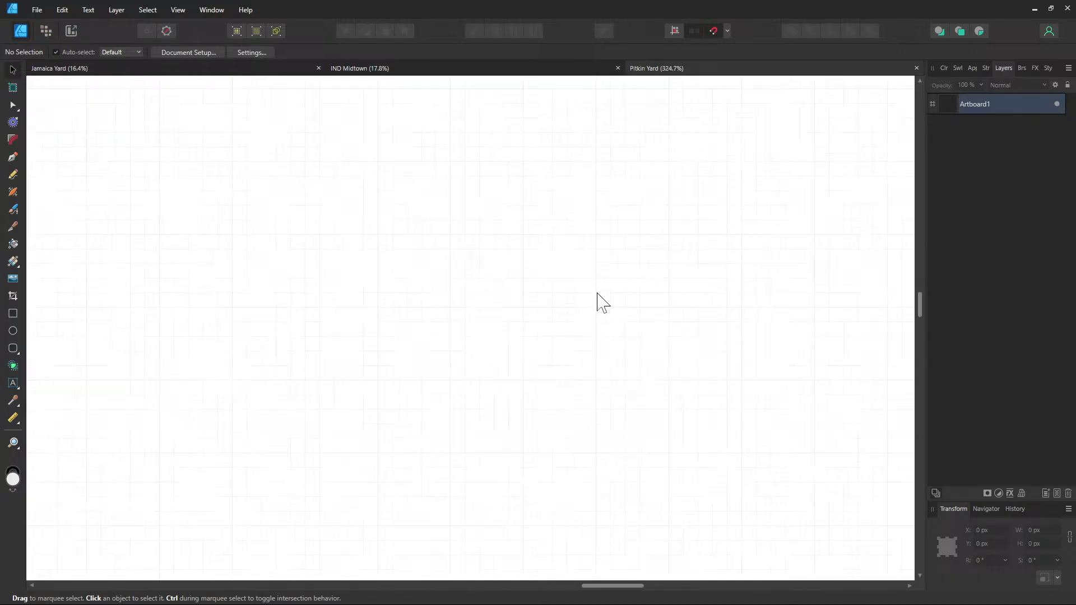
left_click_drag(589, 289, 454, 392)
Pan and scroll around the open DeKalb Avenue track diagram
left_click_drag(343, 234, 422, 246)
scroll(418, 236, "down", 1)
scroll(364, 241, "down", 8)
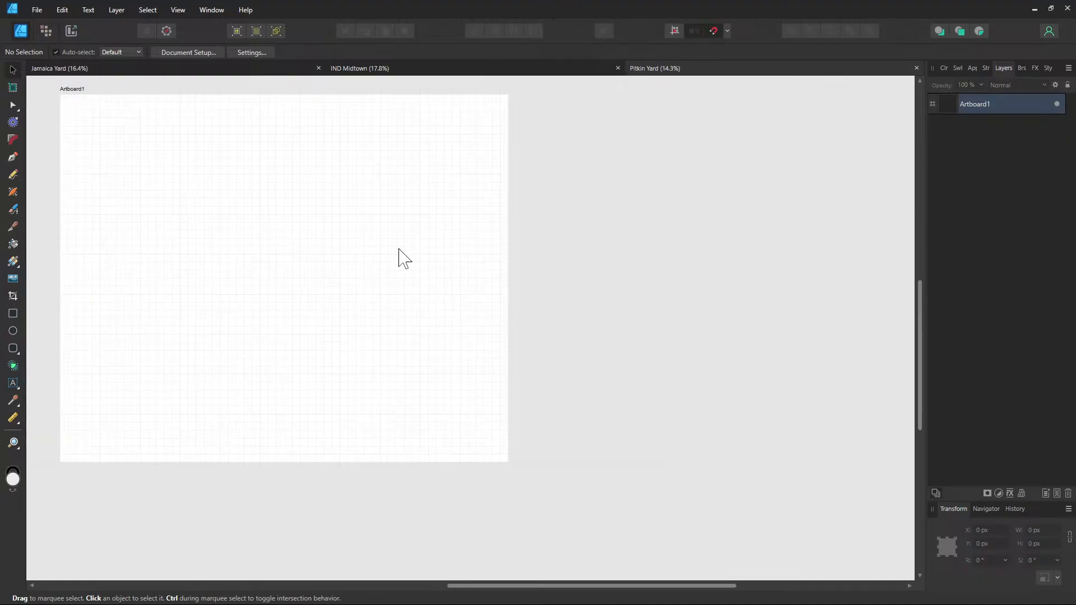
scroll(387, 277, "up", 5)
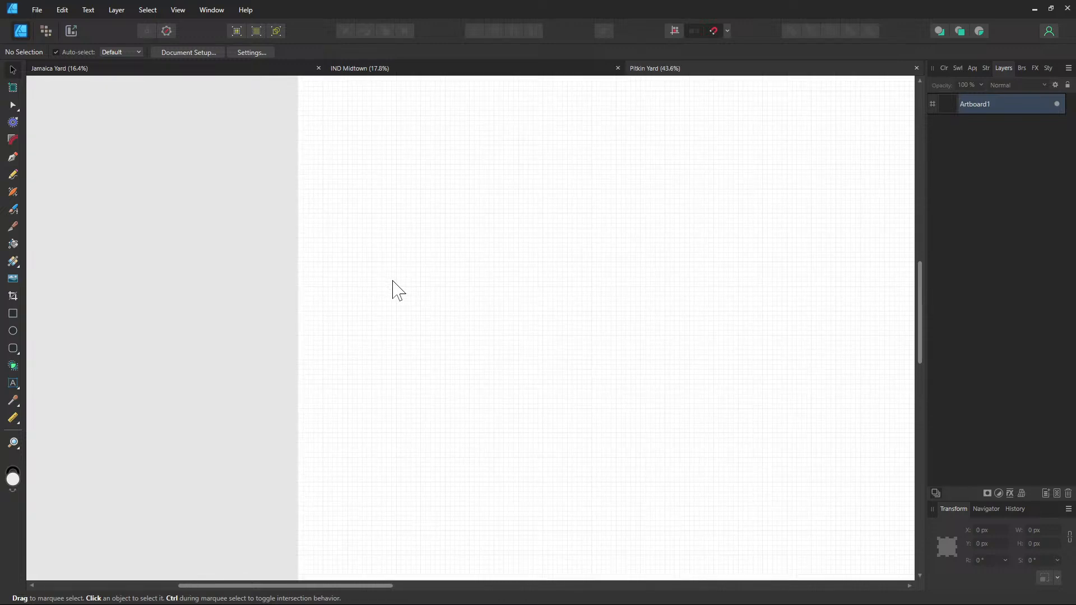
scroll(357, 281, "up", 3)
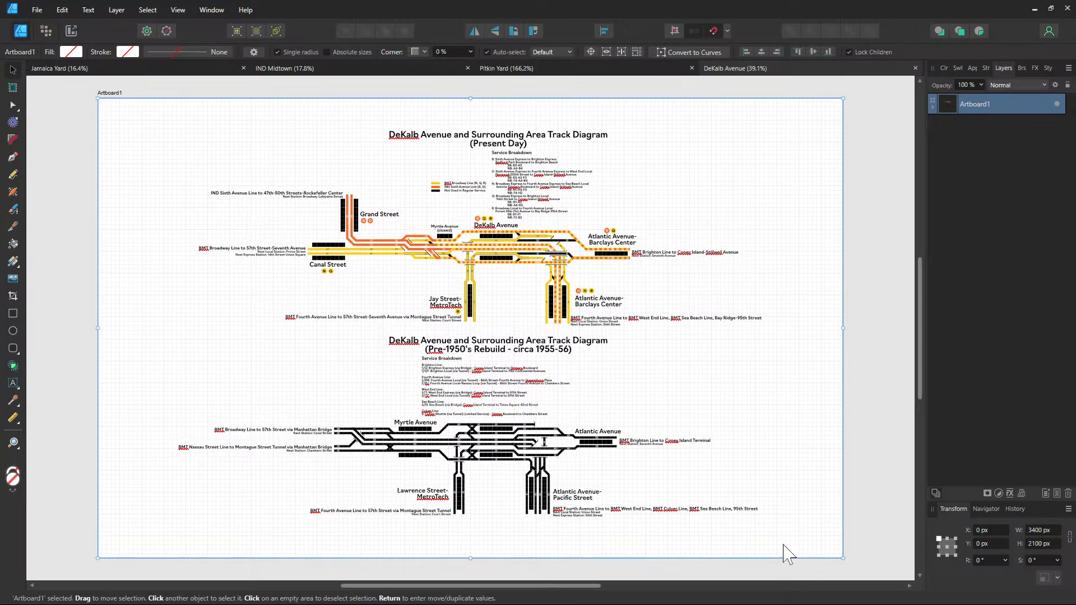
In DeKalb Avenue, bring the platforms into view and select the black platform above track B2
scroll(521, 246, "up", 5)
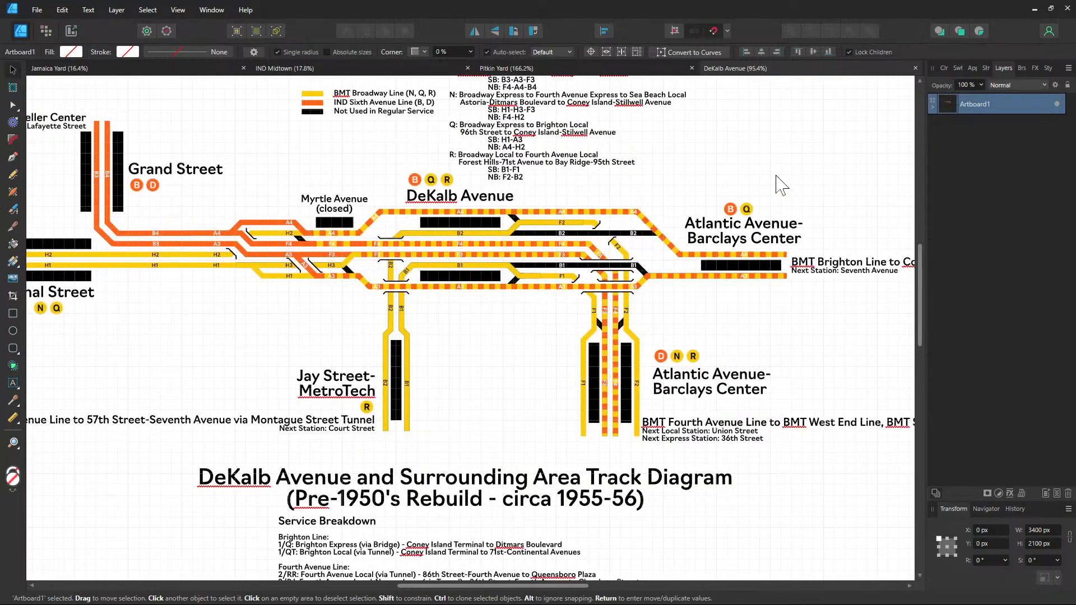
left_click(776, 176)
left_click_drag(783, 272, 253, 284)
left_click(764, 281)
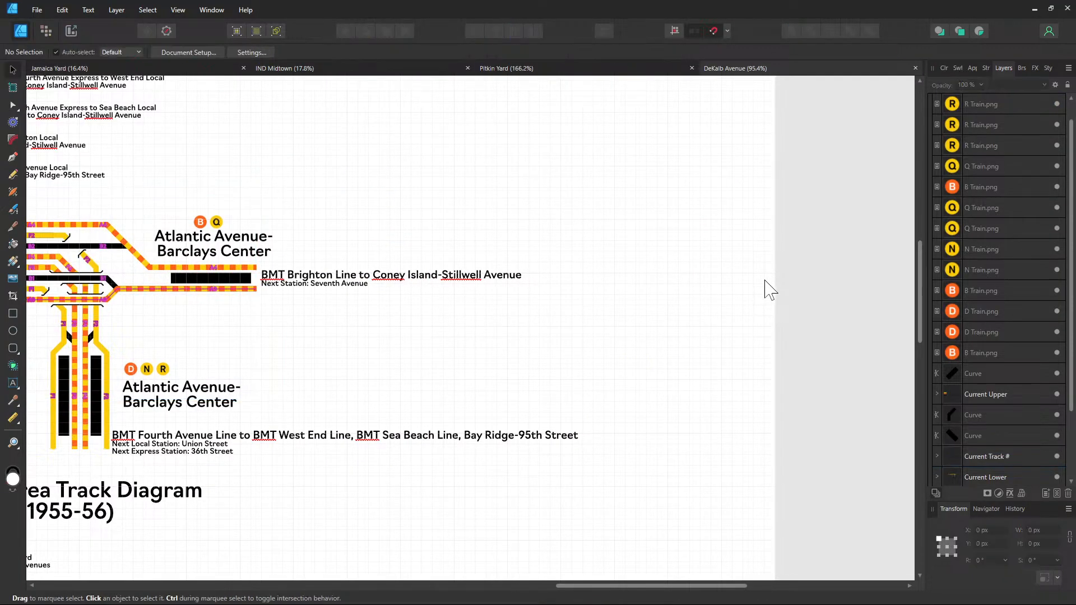
left_click_drag(429, 232, 782, 296)
scroll(433, 314, "up", 1)
left_click(245, 301)
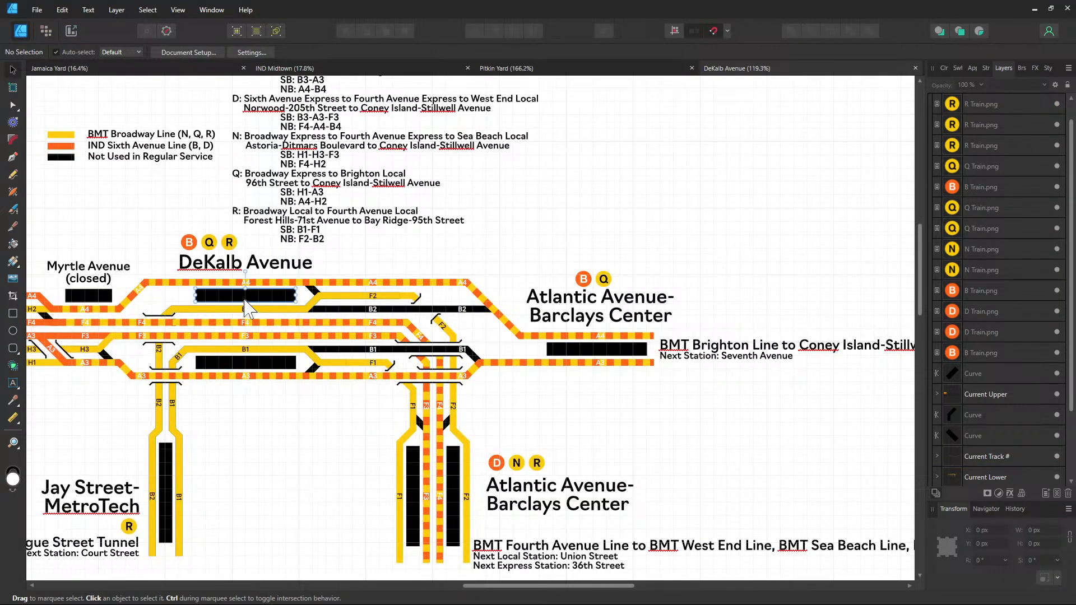
Paste the platform rectangle into Pitkin Yard and move it left and up
left_click(574, 74)
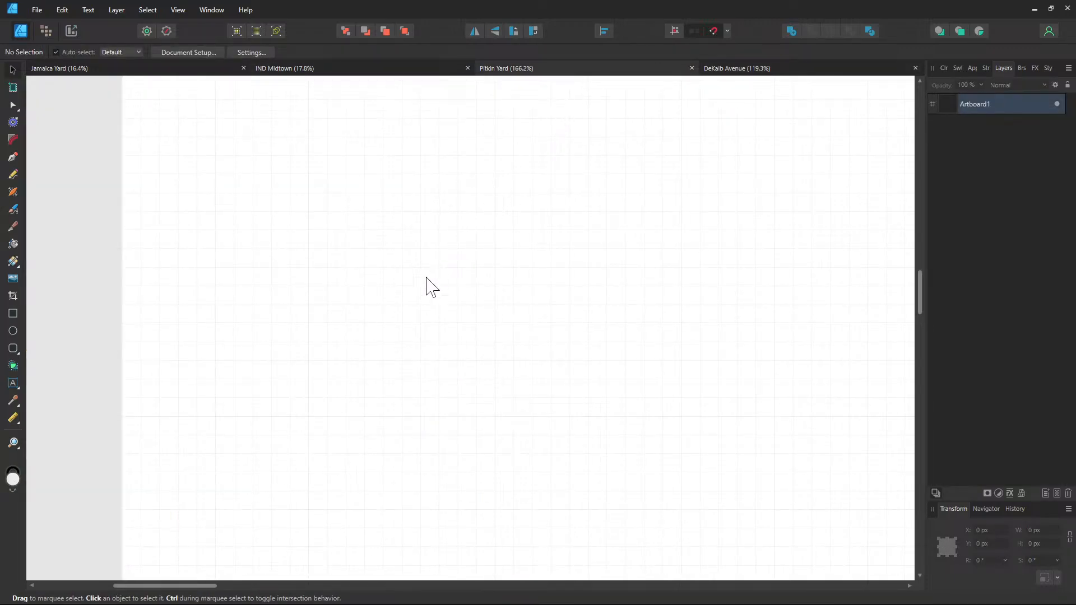
scroll(226, 314, "left", 2)
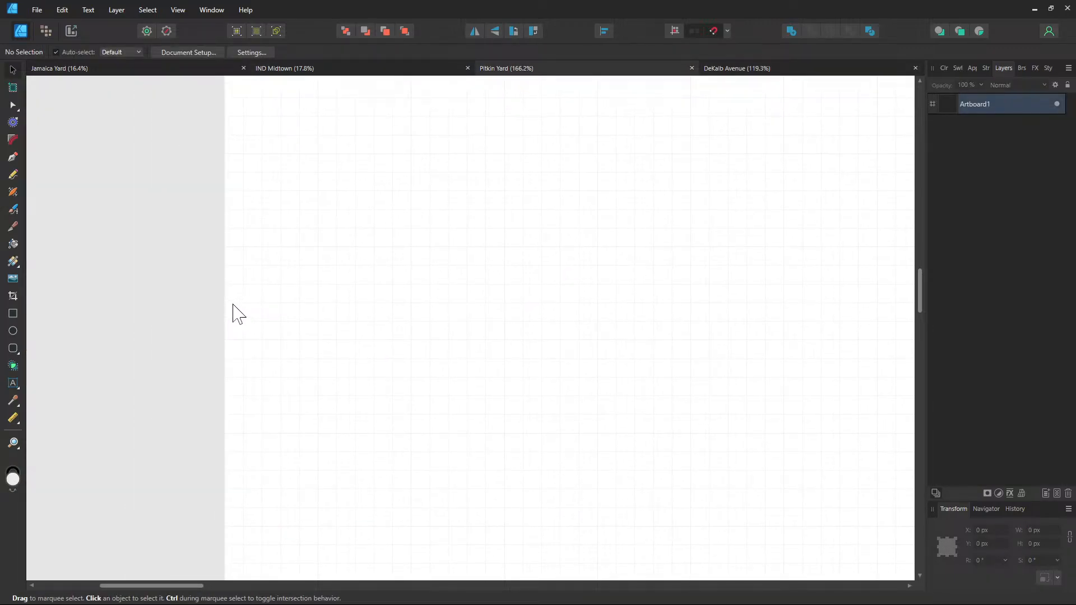
key("ctrl+v")
scroll(368, 295, "up", 1)
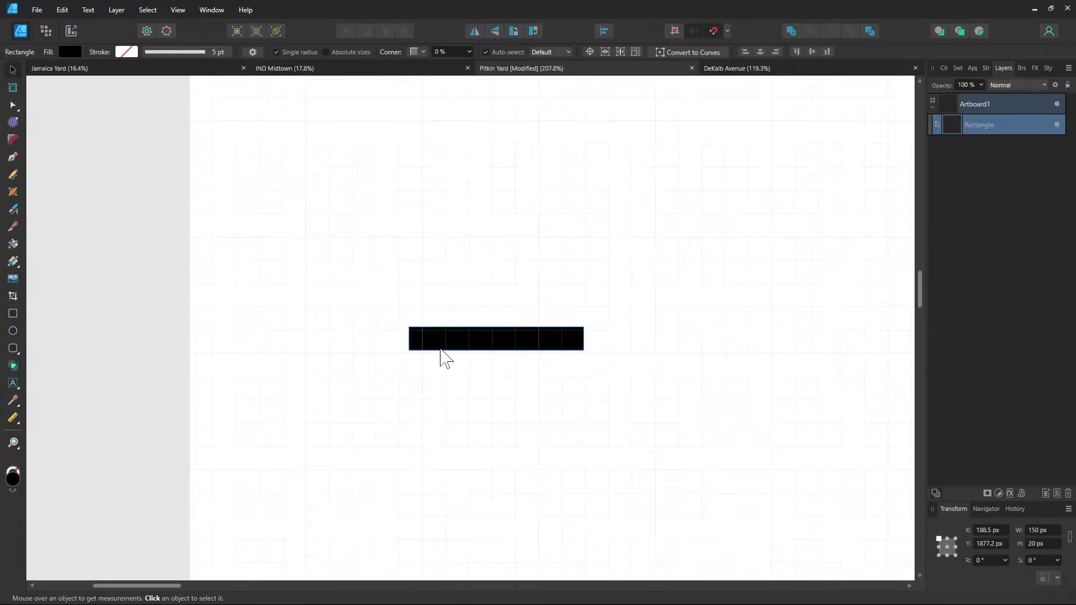
left_click_drag(442, 349, 314, 291)
scroll(326, 283, "up", 3)
scroll(325, 284, "down", 1)
Check Jamaica Yard, then review DeKalb Avenue's B1, F1 and A3 tracks for reference
left_click(106, 70)
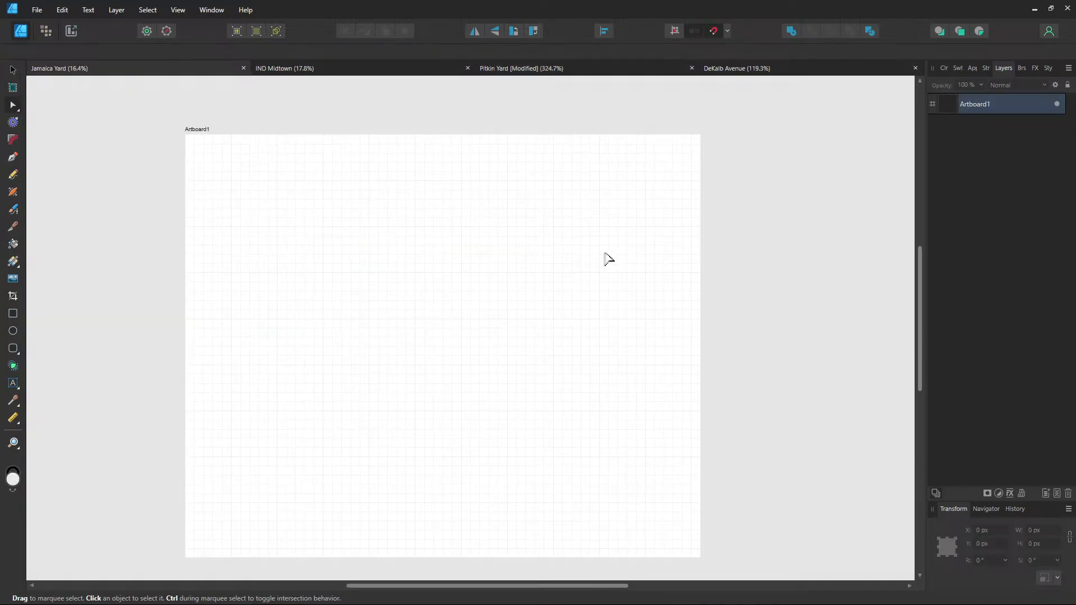
left_click(746, 73)
scroll(398, 336, "up", 1)
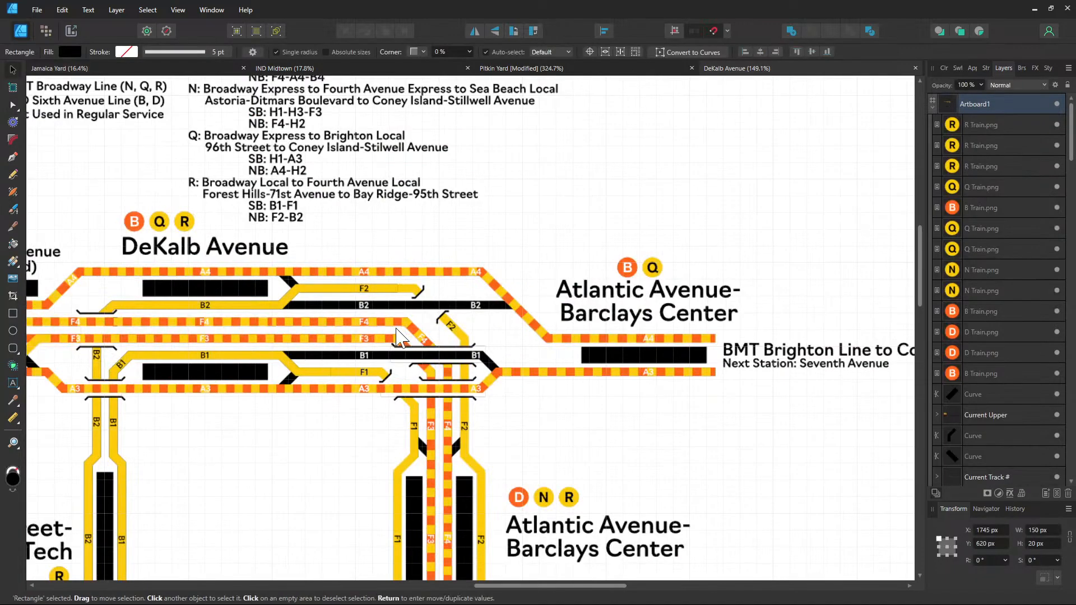
scroll(384, 332, "up", 1)
scroll(336, 342, "up", 1)
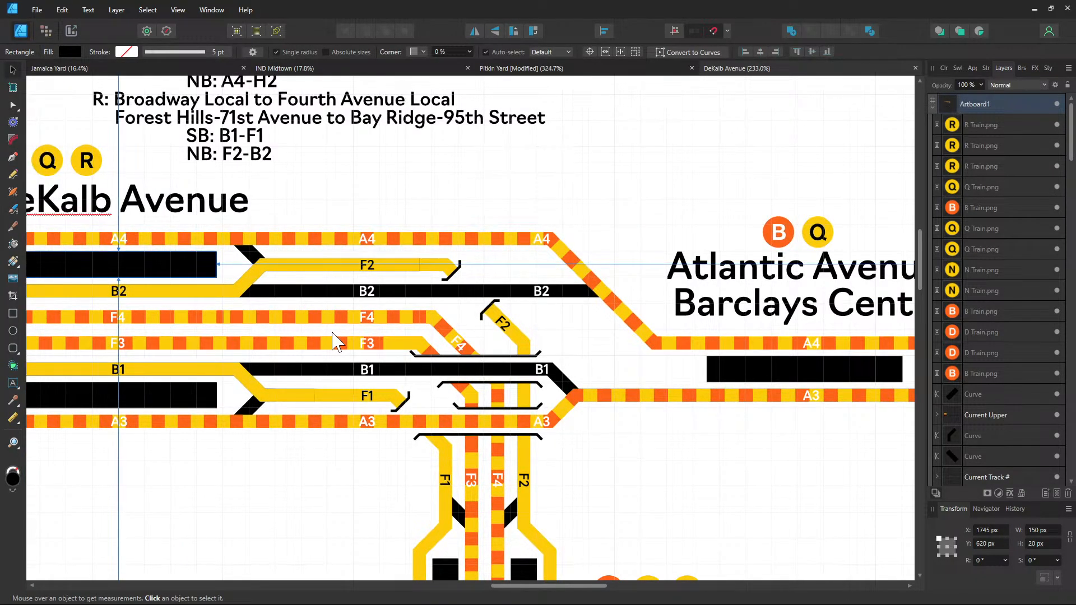
left_click_drag(197, 476, 339, 336)
scroll(306, 303, "up", 4)
scroll(305, 303, "down", 2)
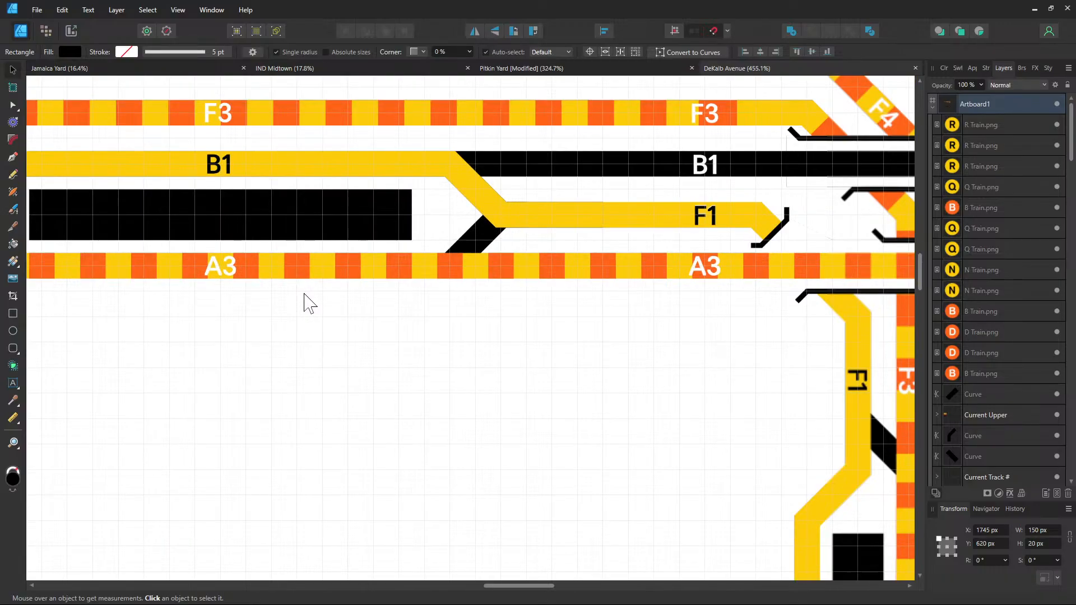
scroll(309, 304, "down", 1)
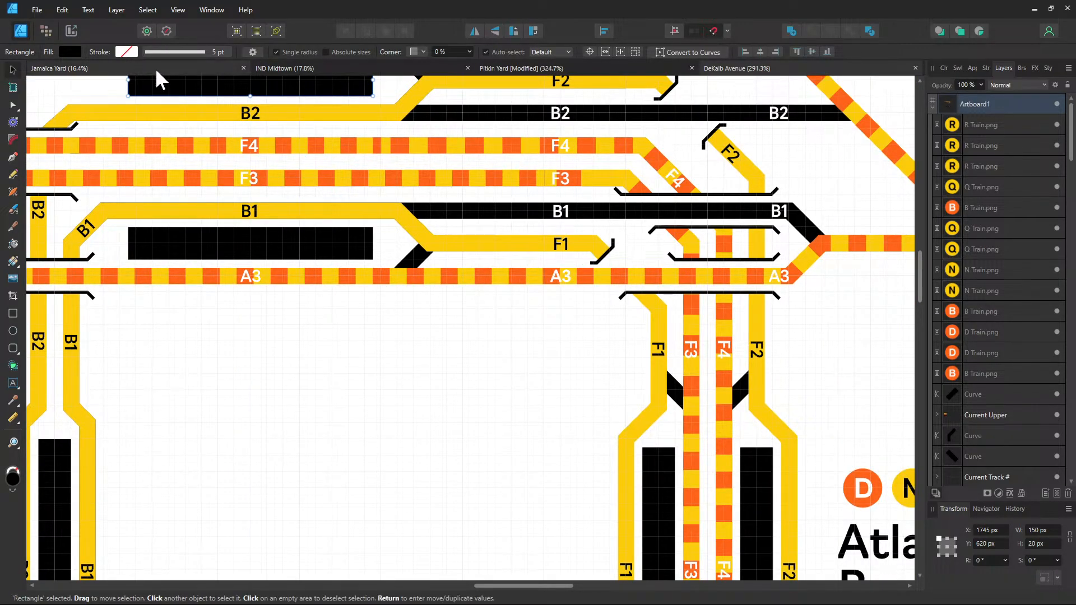
Reposition the rectangle on Pitkin Yard's artboard and duplicate it with Ctrl+J as a second platform
left_click(568, 72)
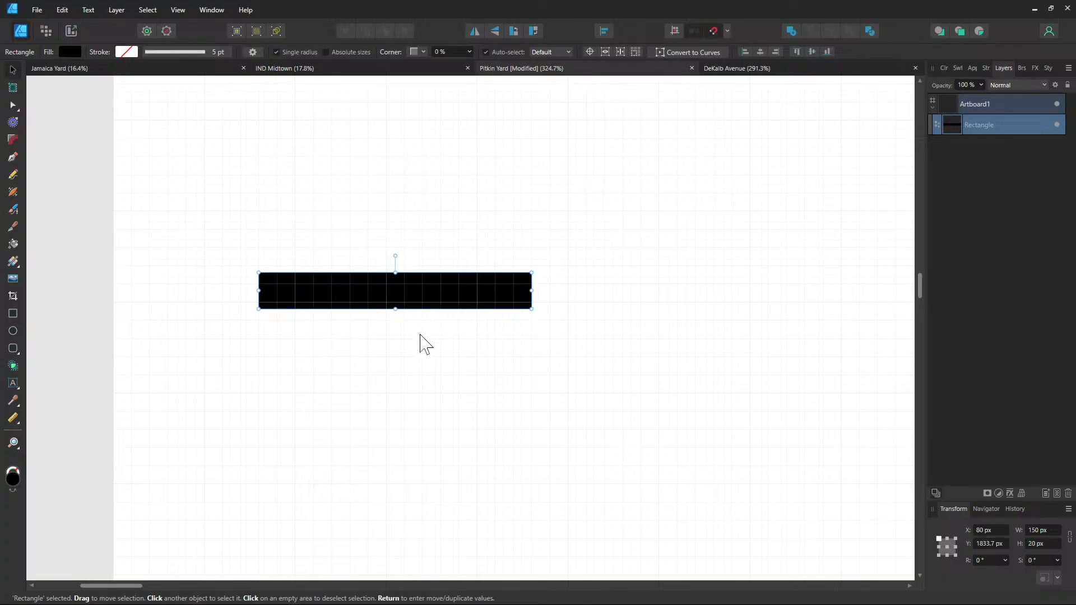
left_click_drag(340, 293, 337, 485)
key("ctrl+j")
left_click(213, 305)
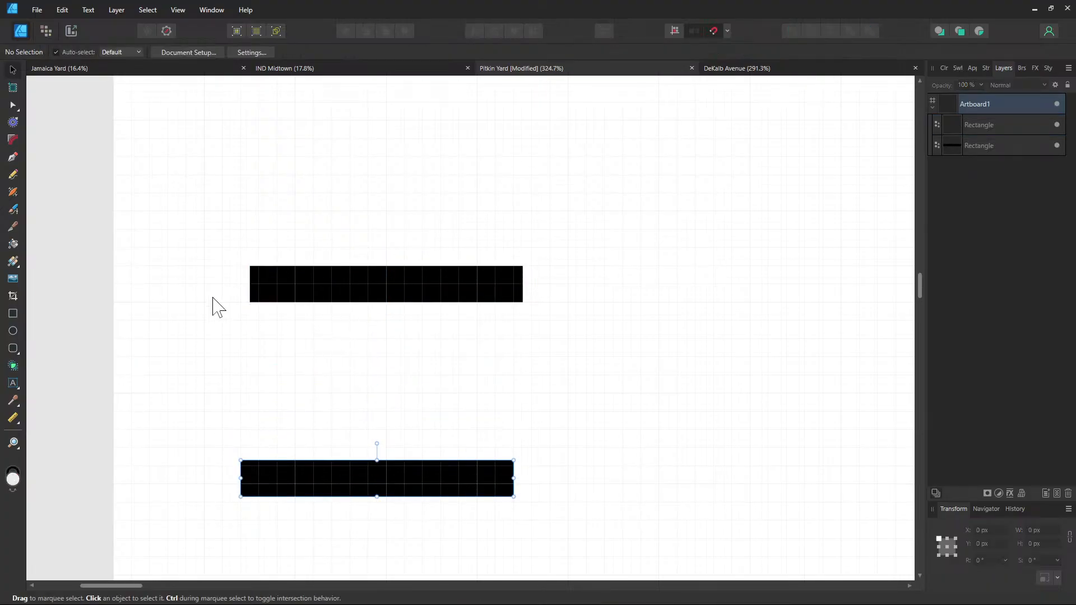
Draw the first horizontal track line between the platforms and give its stroke flat square ends
key("p")
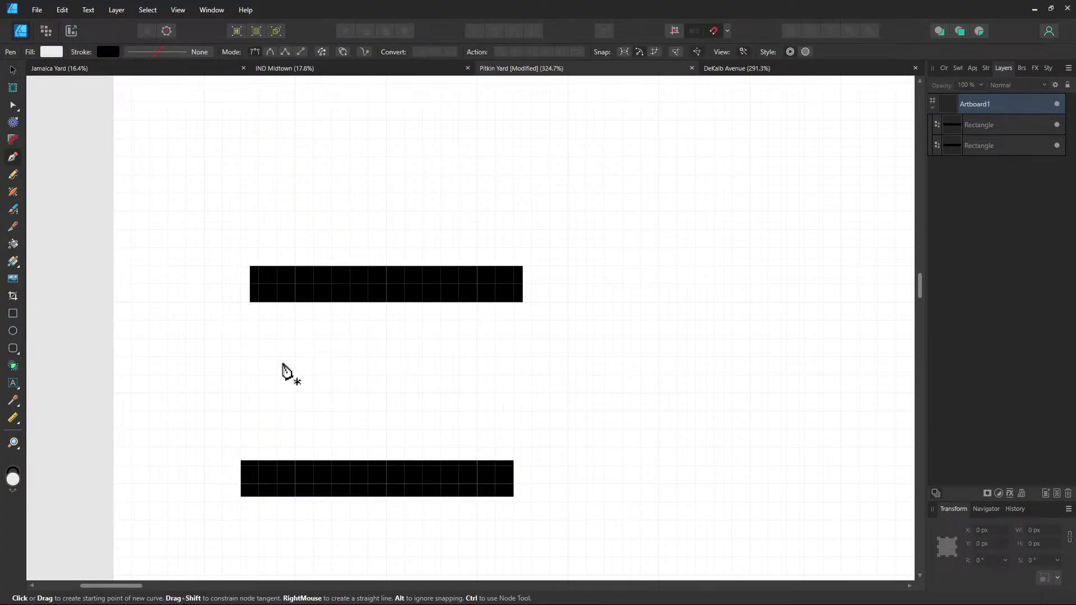
left_click(204, 320)
left_click(568, 320)
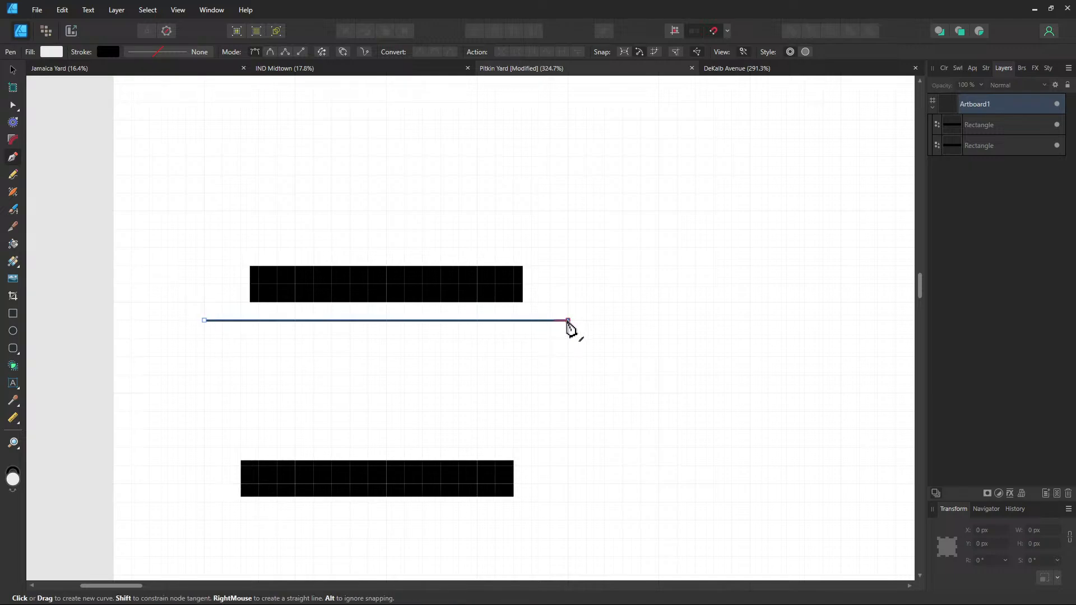
left_click(191, 53)
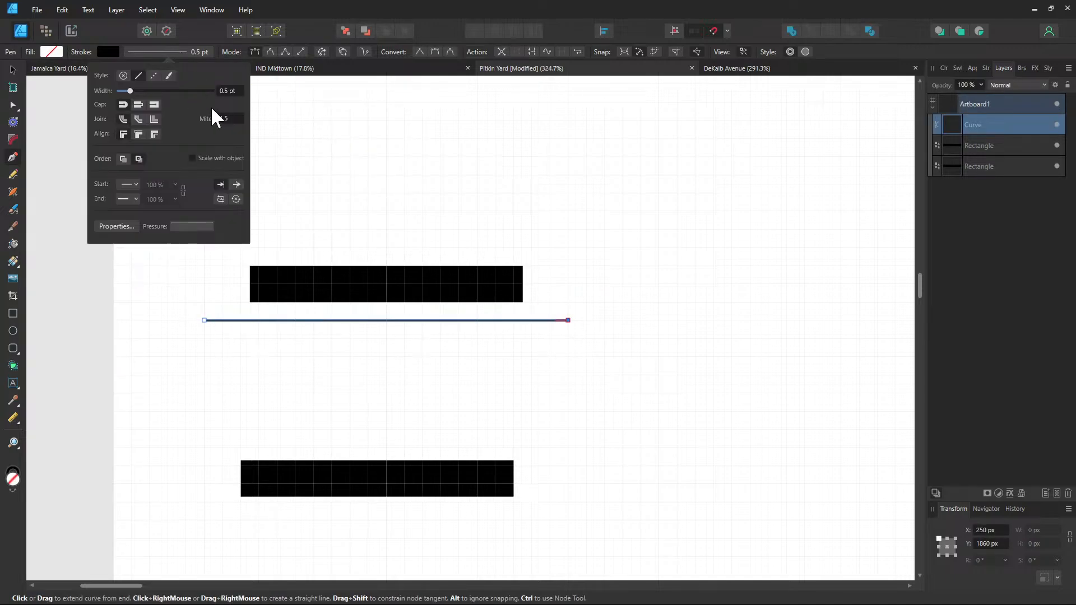
scroll(229, 93, "up", 5)
scroll(230, 93, "down", 1)
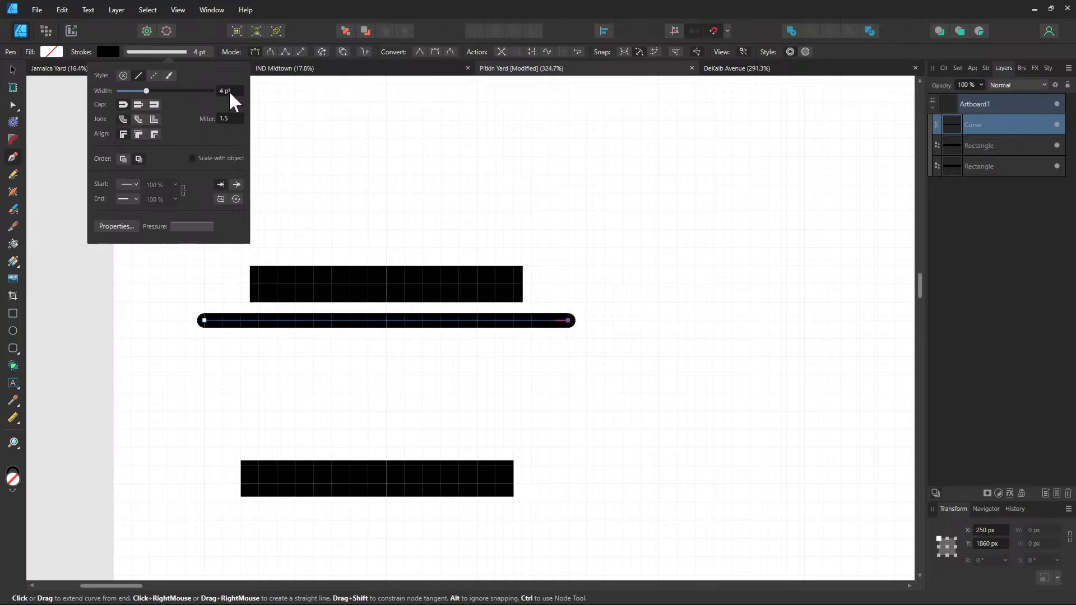
scroll(230, 93, "up", 1)
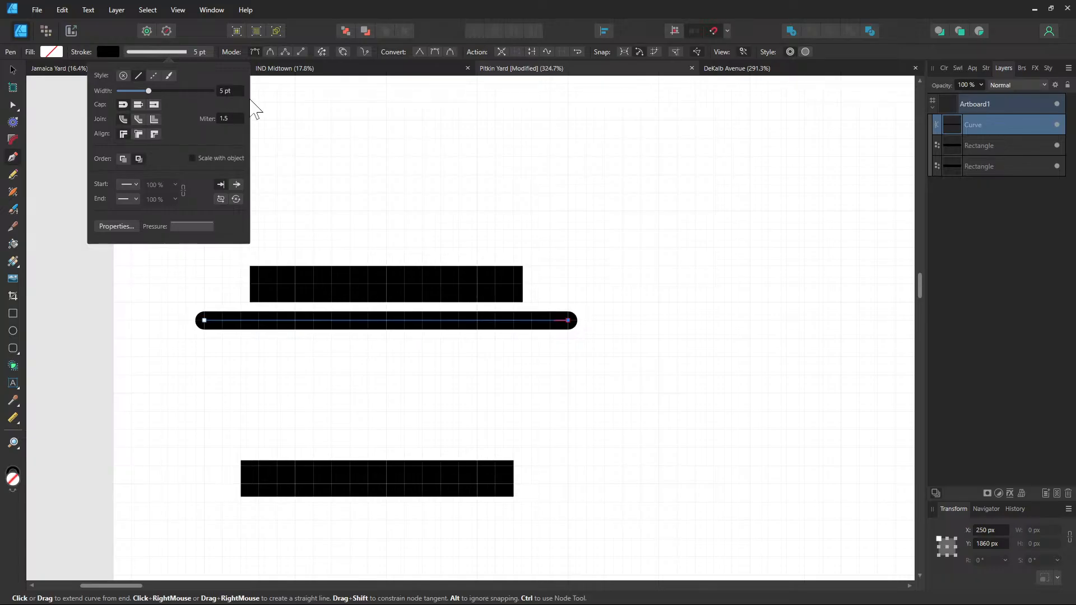
left_click(986, 68)
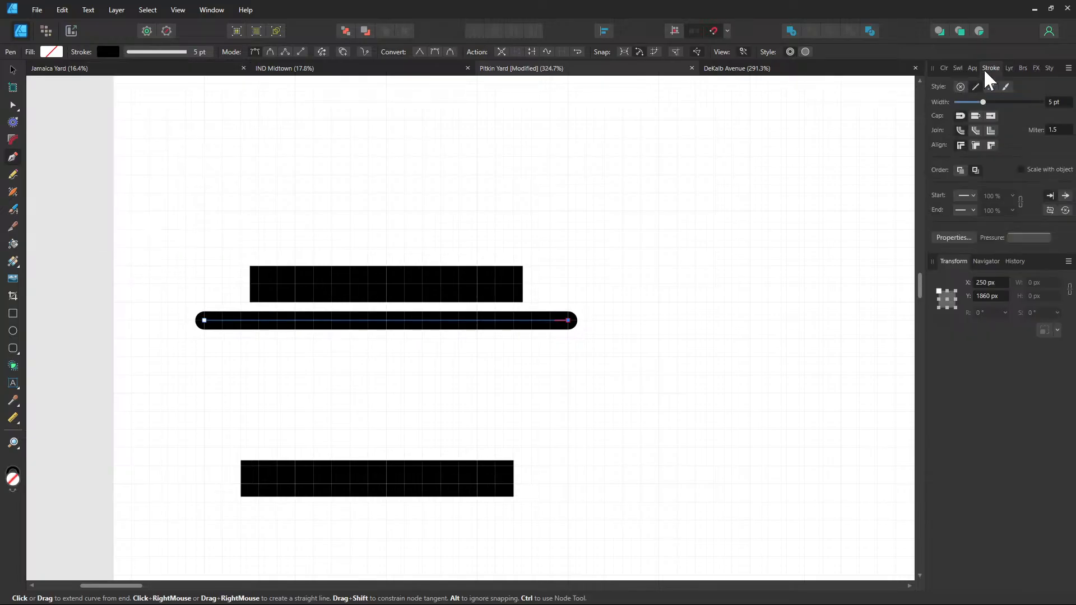
left_click(975, 117)
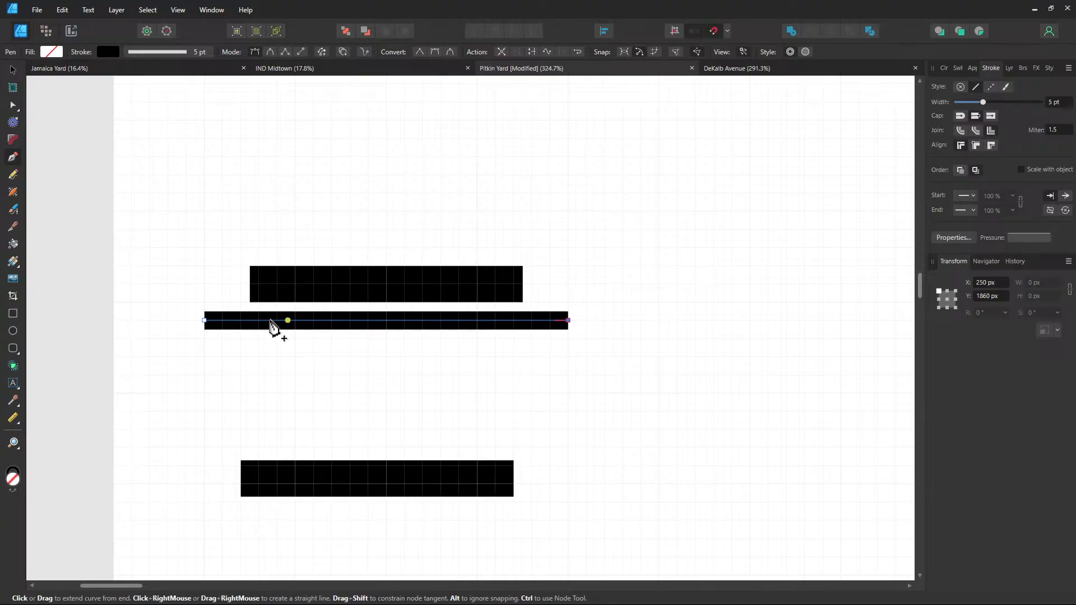
left_click(204, 357)
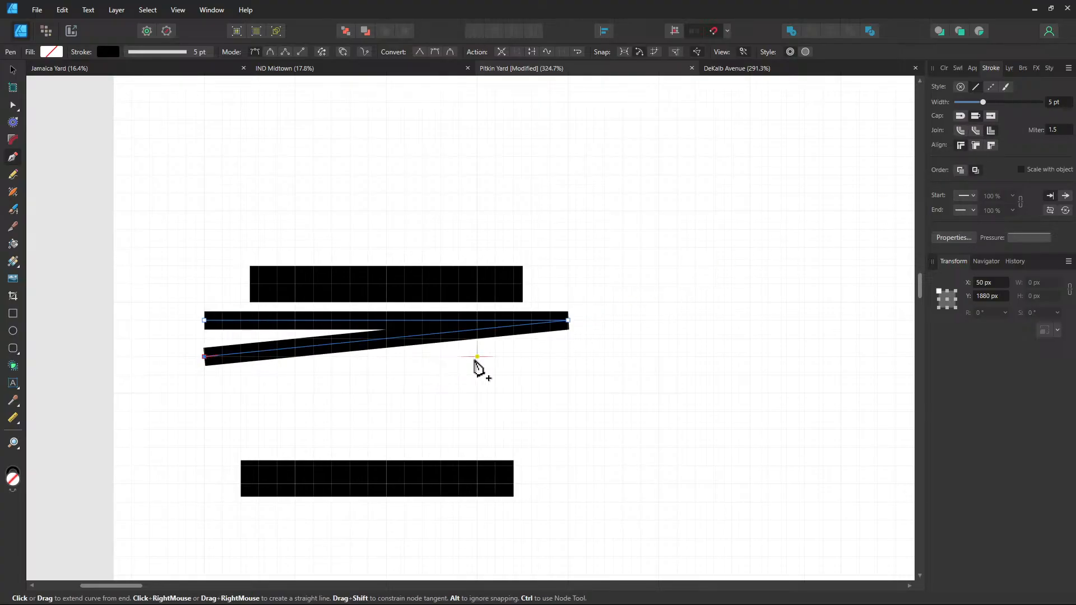
key("Escape")
key("ctrl+z")
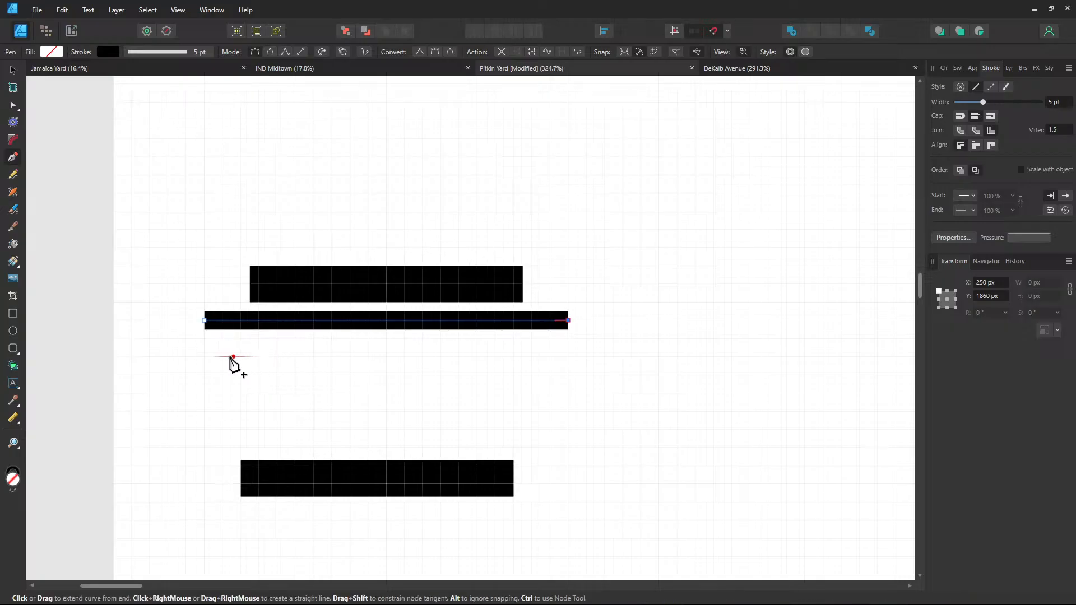
Draw three more horizontal track lines below the first, all ending at the same right point
left_click(208, 357)
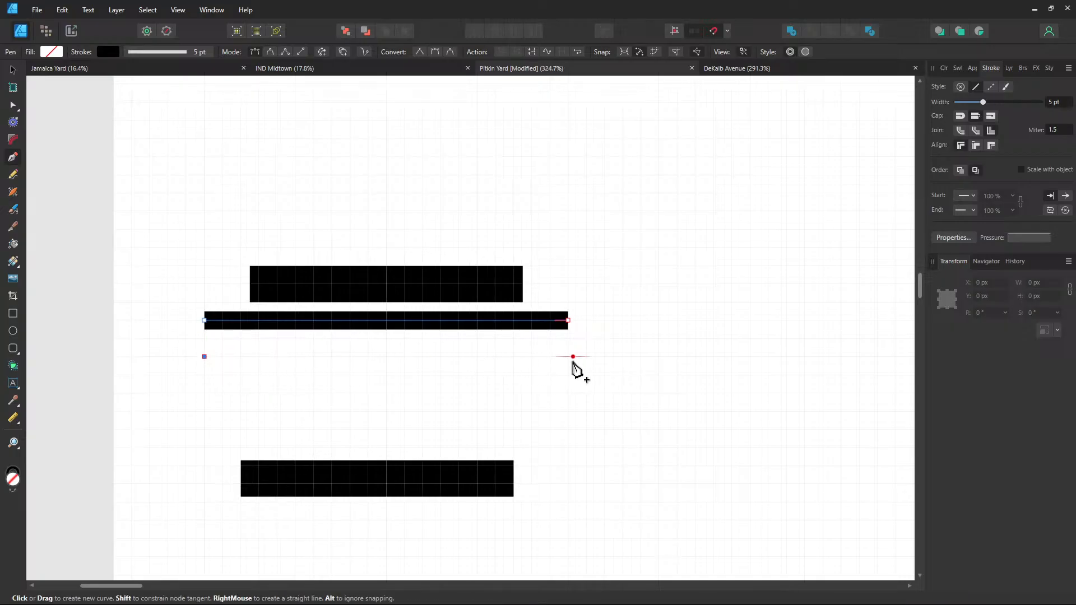
left_click(568, 356)
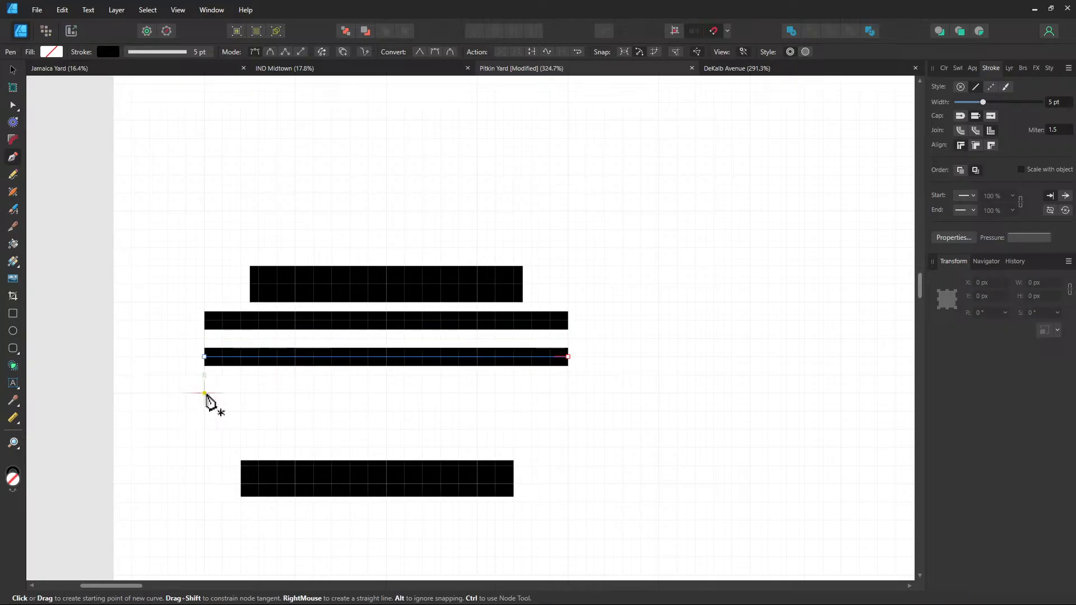
left_click(568, 393)
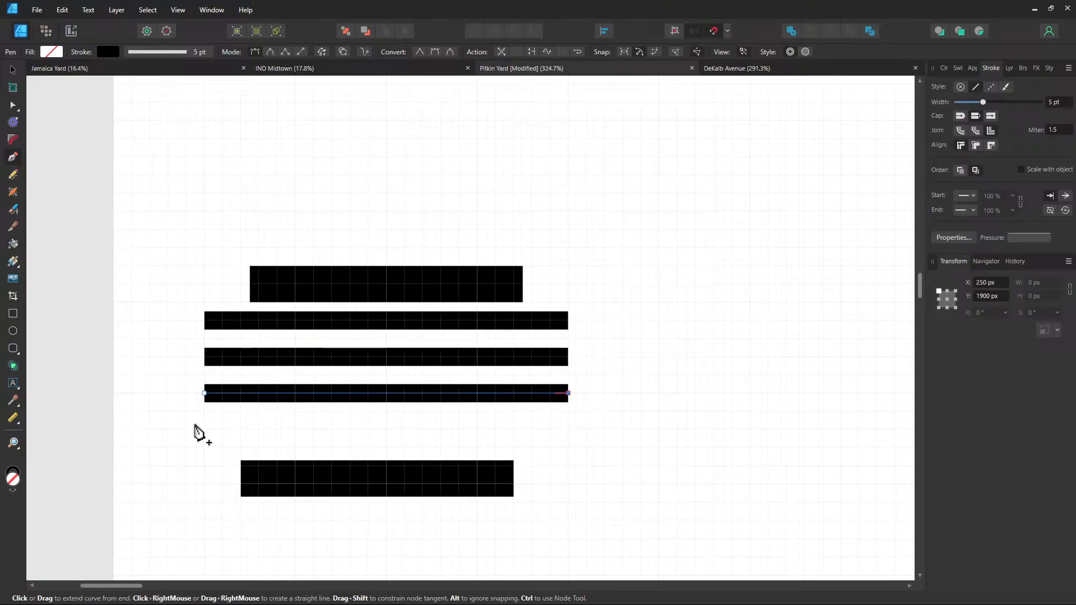
left_click(208, 429)
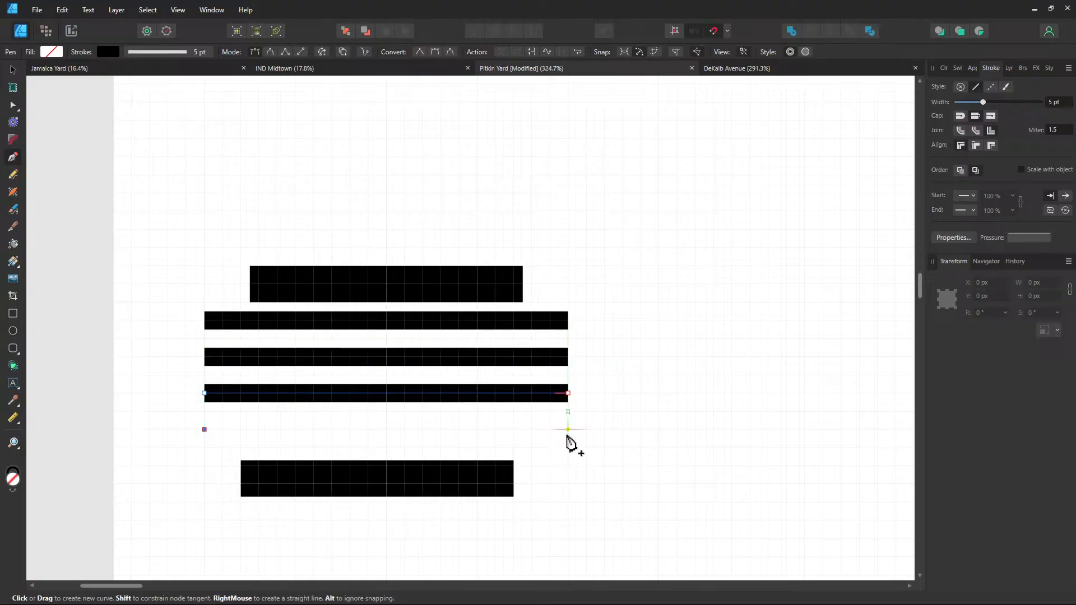
left_click(568, 429)
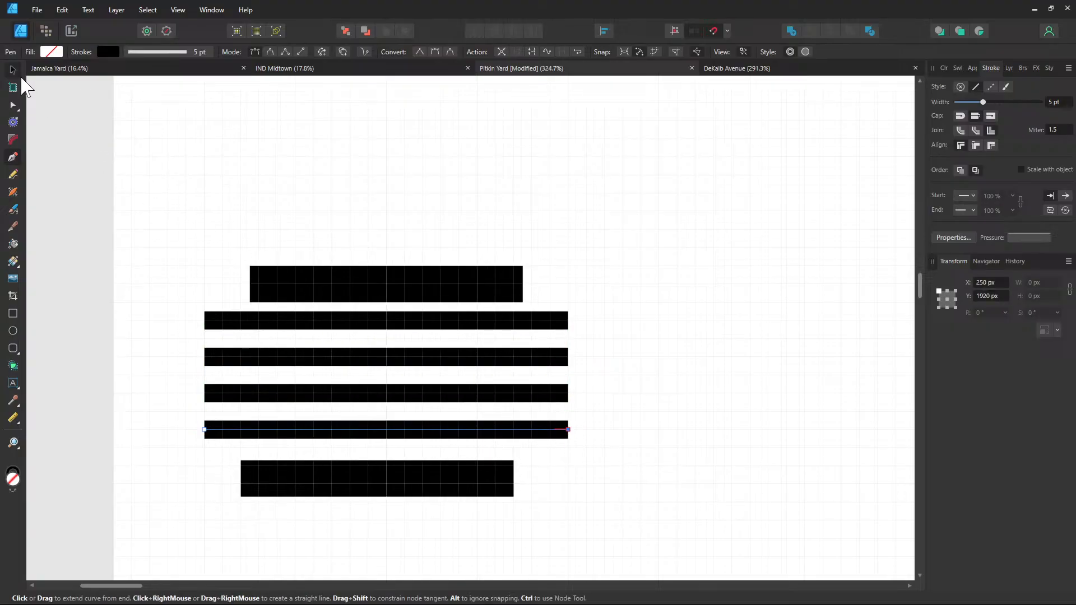
left_click(12, 70)
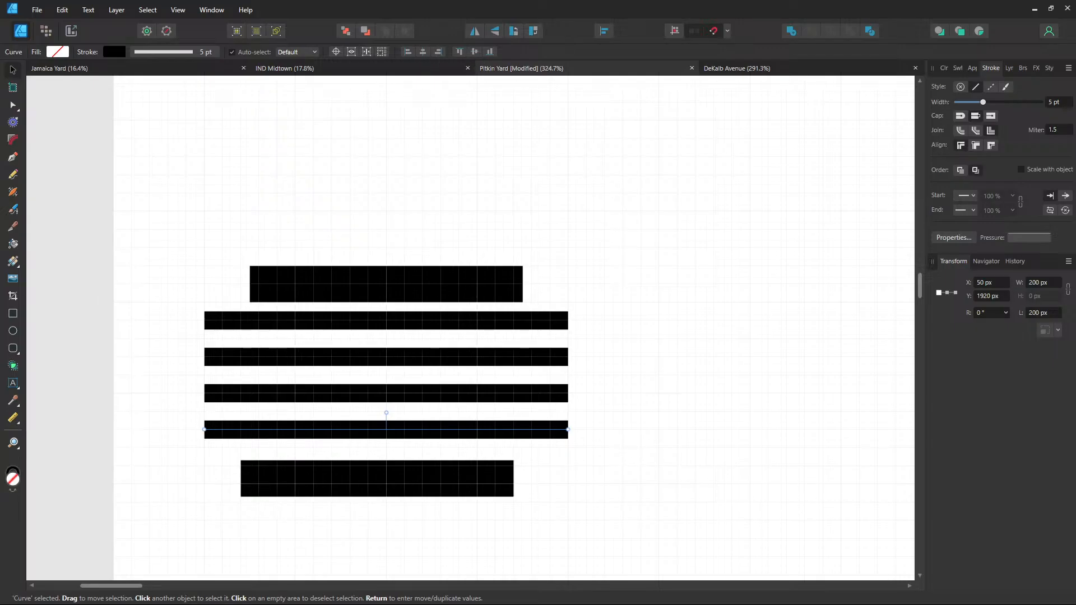
Move the bottom black block up beneath the tracks
left_click(329, 490)
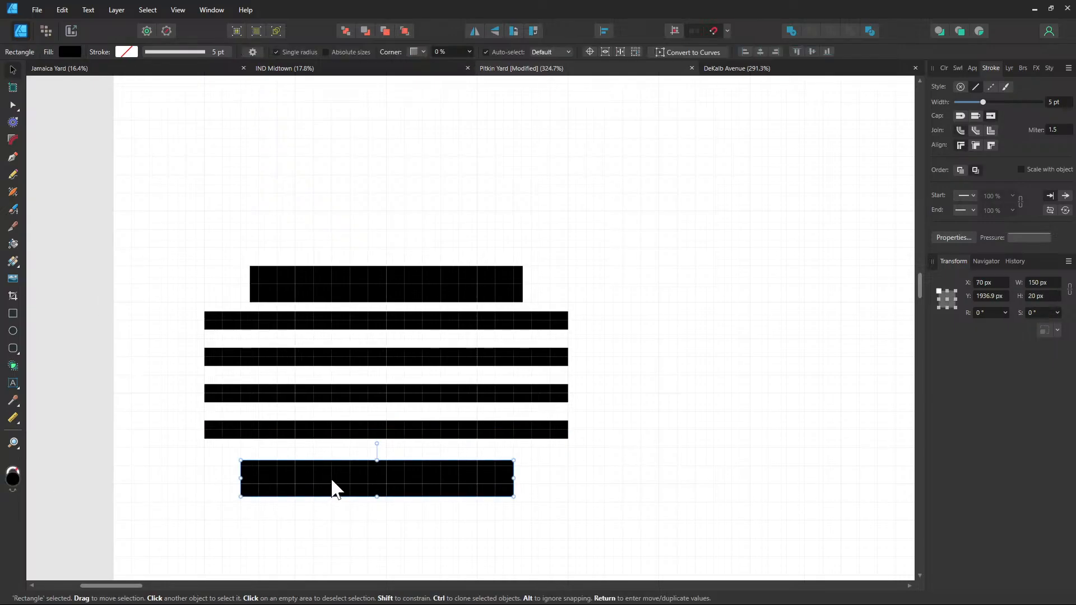
left_click_drag(329, 490, 340, 477)
left_click(600, 461)
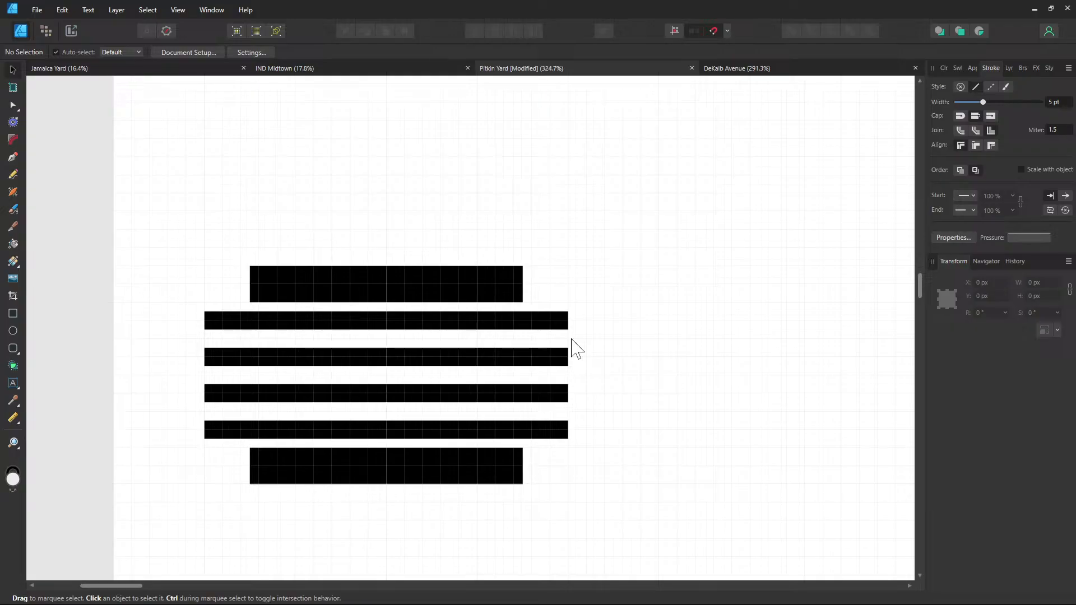
left_click_drag(619, 336, 570, 339)
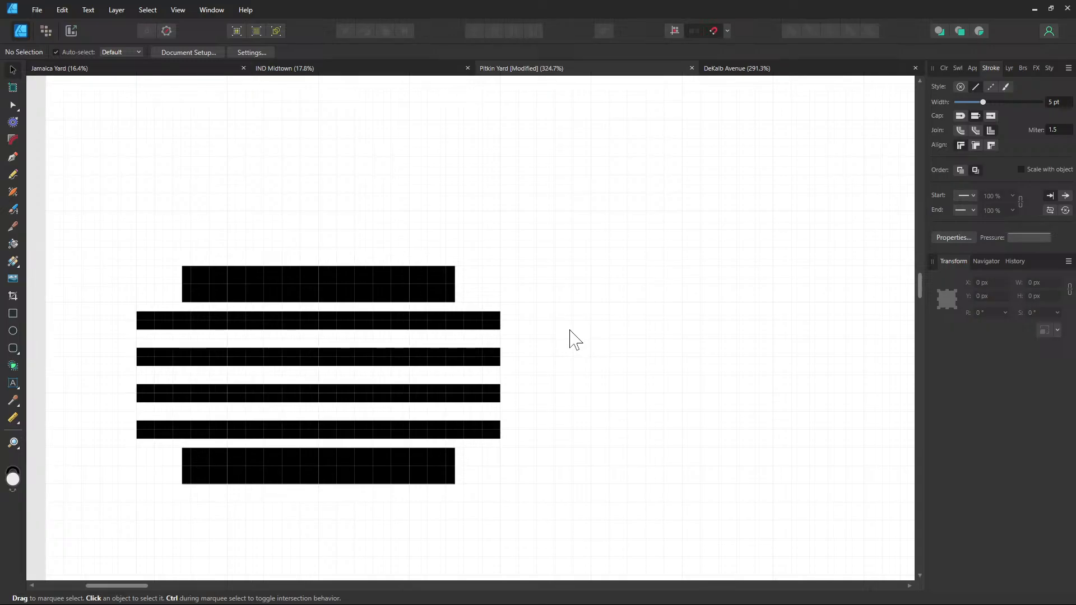
scroll(507, 393, "up", 2)
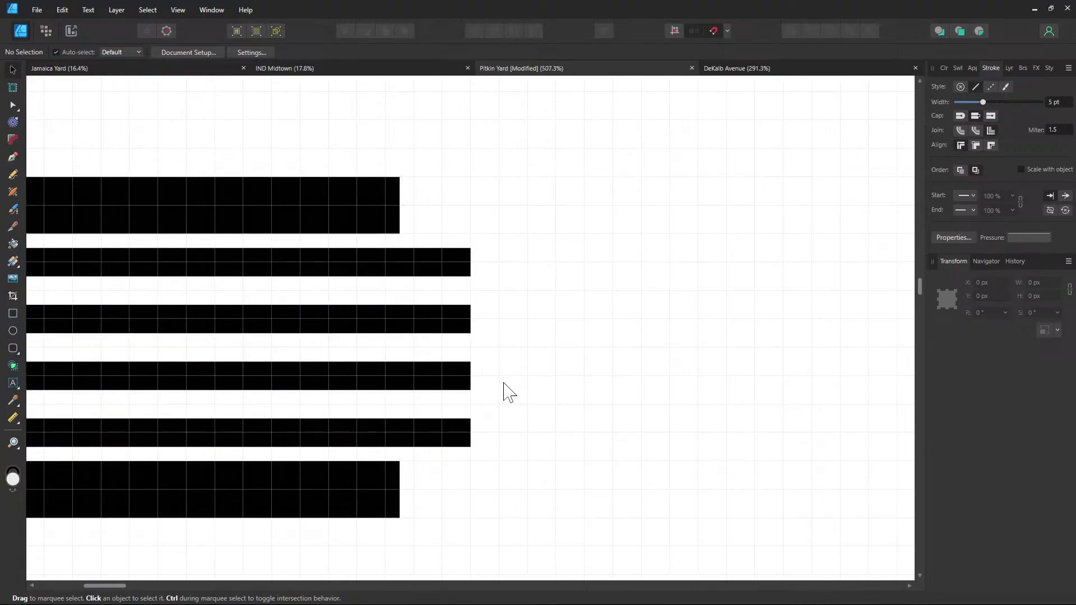
scroll(509, 392, "down", 2)
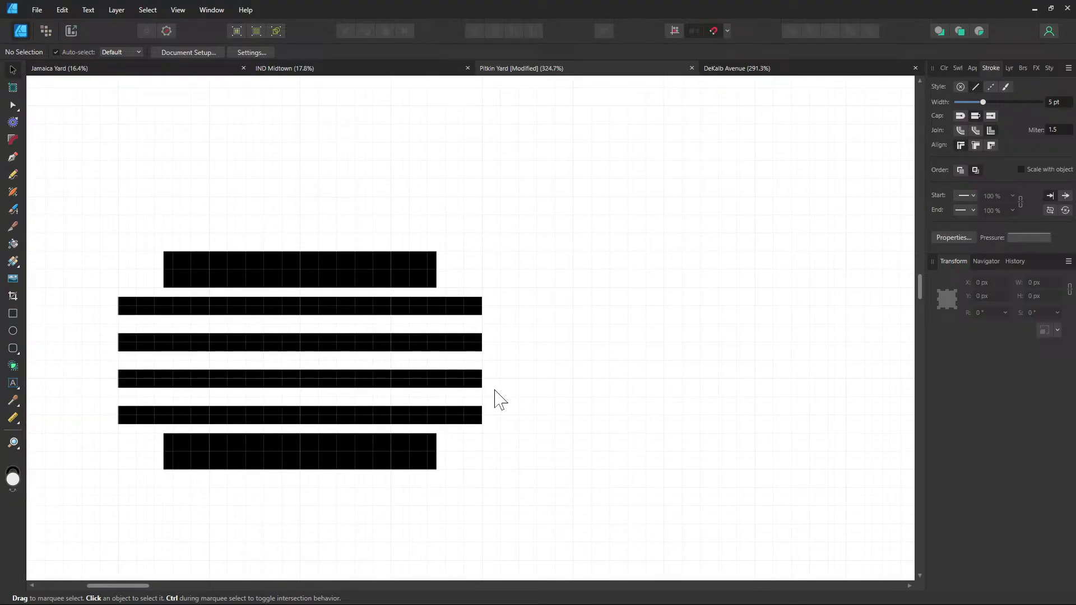
scroll(512, 432, "up", 2)
scroll(511, 435, "down", 1)
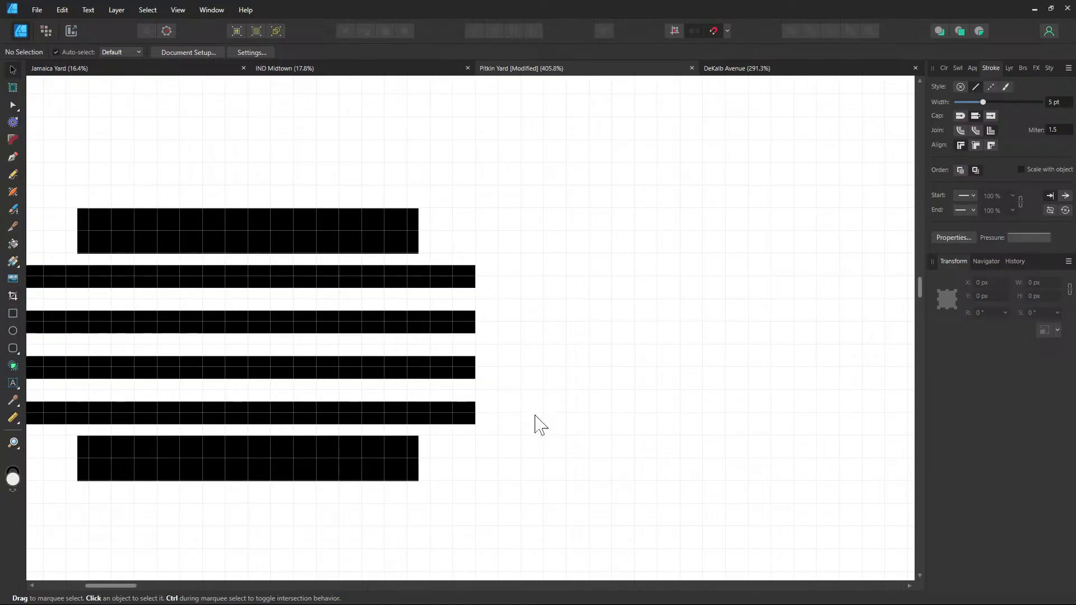
left_click_drag(535, 415, 416, 416)
left_click_drag(513, 463, 383, 395)
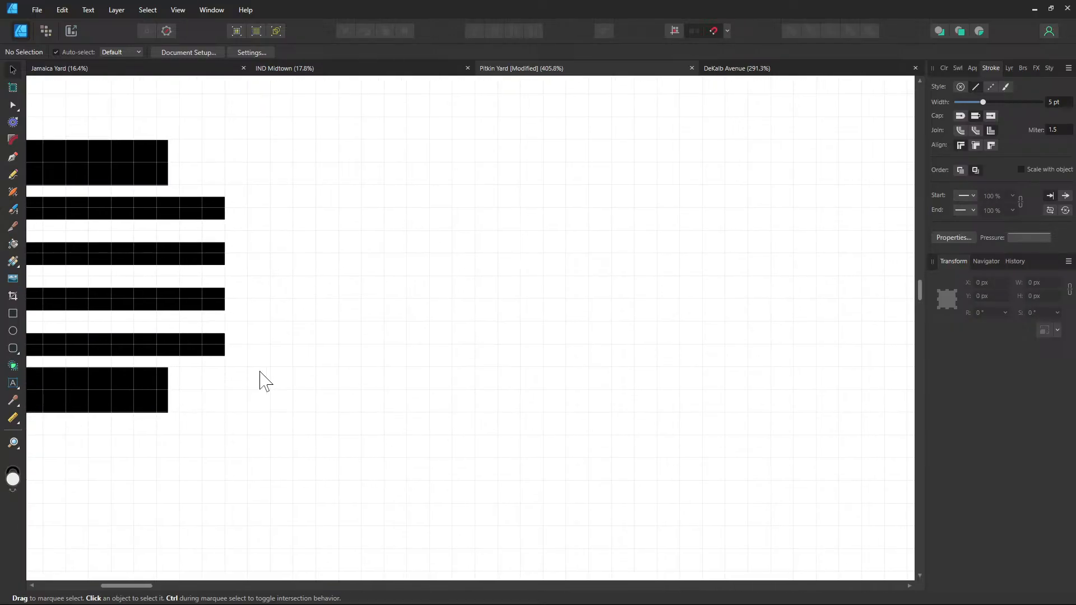
Move the bottom block down and lower the second, third and fourth tracks to widen spacing
left_click(12, 159)
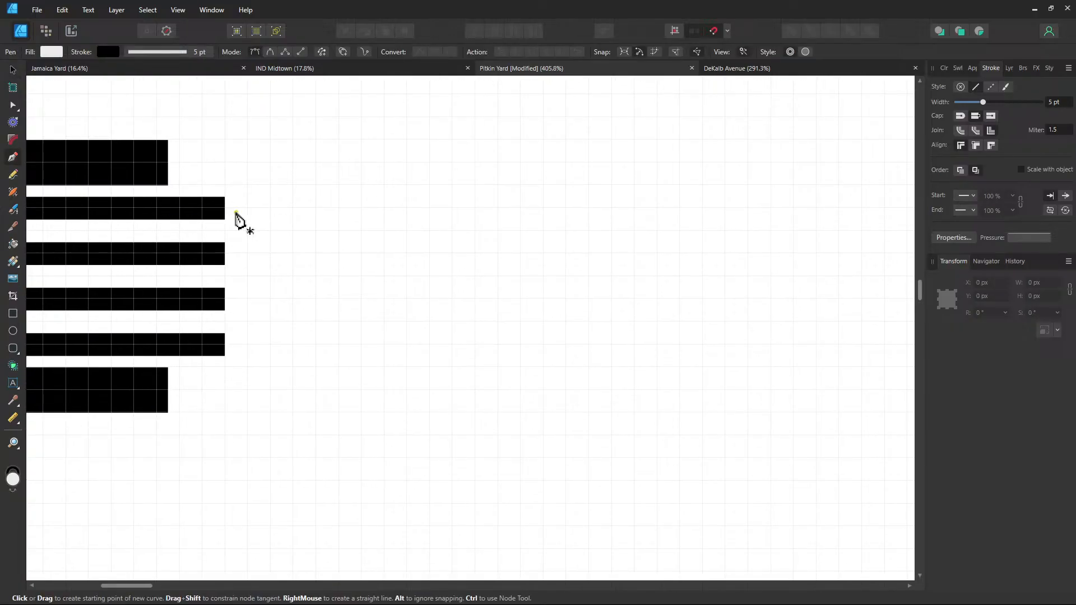
left_click(22, 73)
left_click_drag(343, 318, 682, 361)
scroll(569, 443, "down", 2)
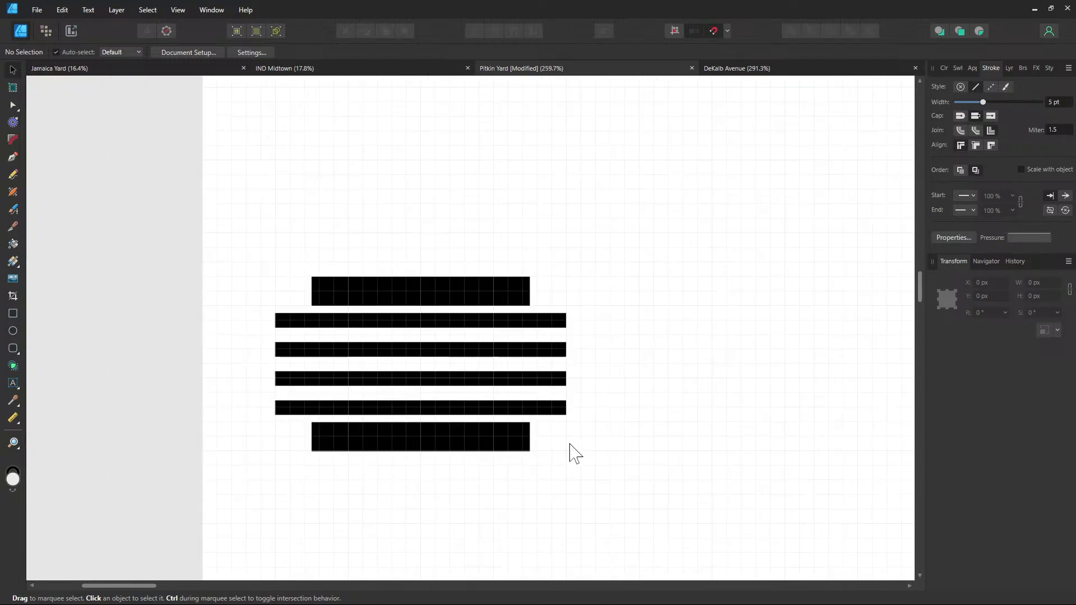
left_click_drag(569, 444, 575, 385)
left_click(495, 375)
left_click_drag(498, 385, 493, 517)
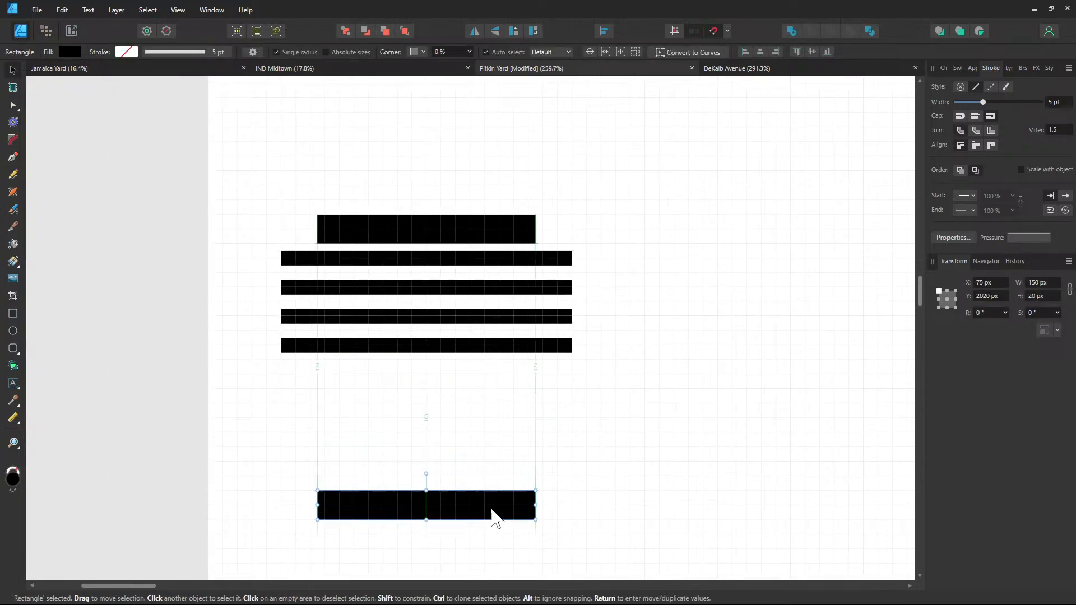
left_click_drag(482, 347, 468, 438)
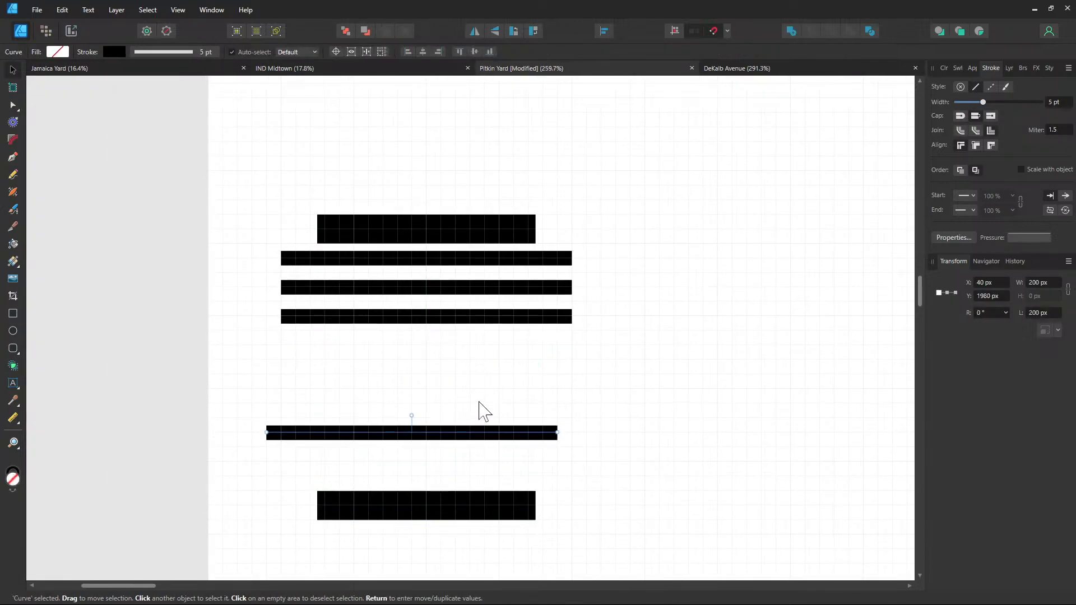
left_click_drag(472, 324, 456, 428)
left_click_drag(458, 295, 456, 315)
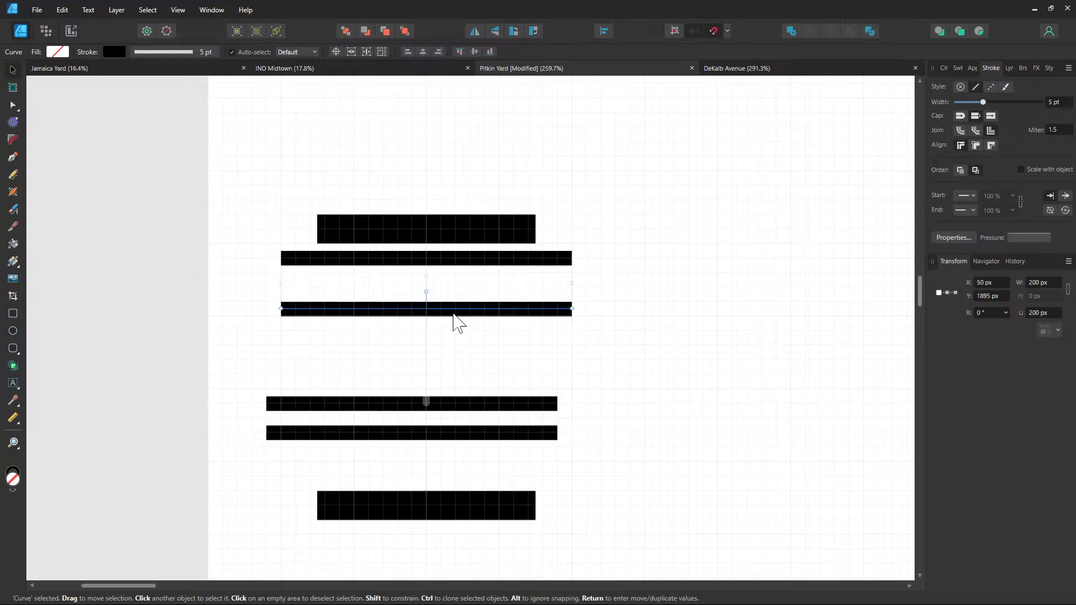
Fine-tune the second, third and bottom tracks into even spacing
scroll(456, 315, "up", 3)
left_click(488, 378)
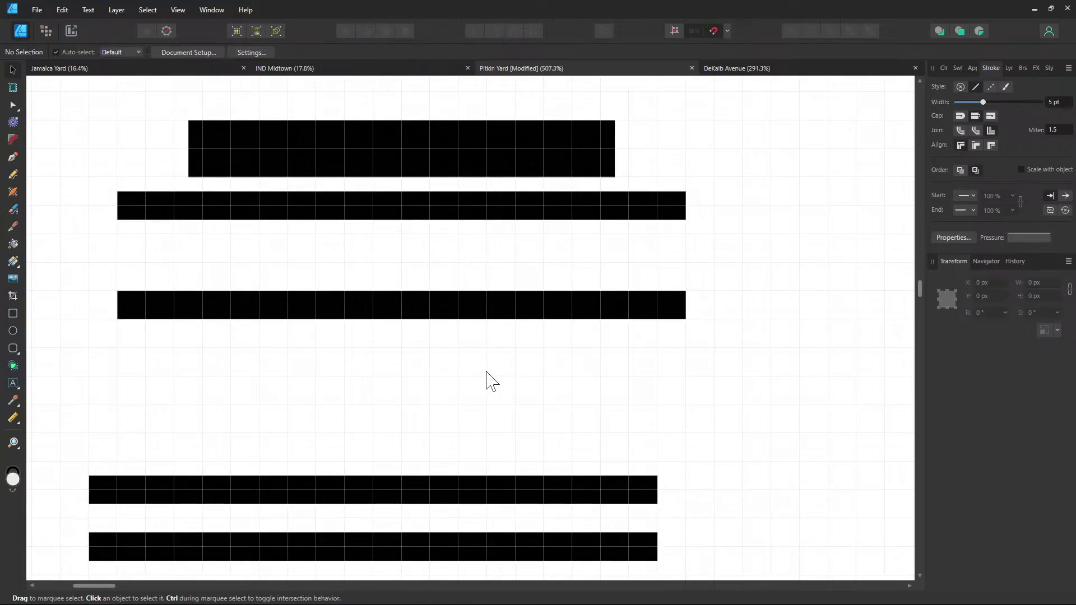
scroll(489, 373, "down", 1)
left_click_drag(449, 318, 449, 309)
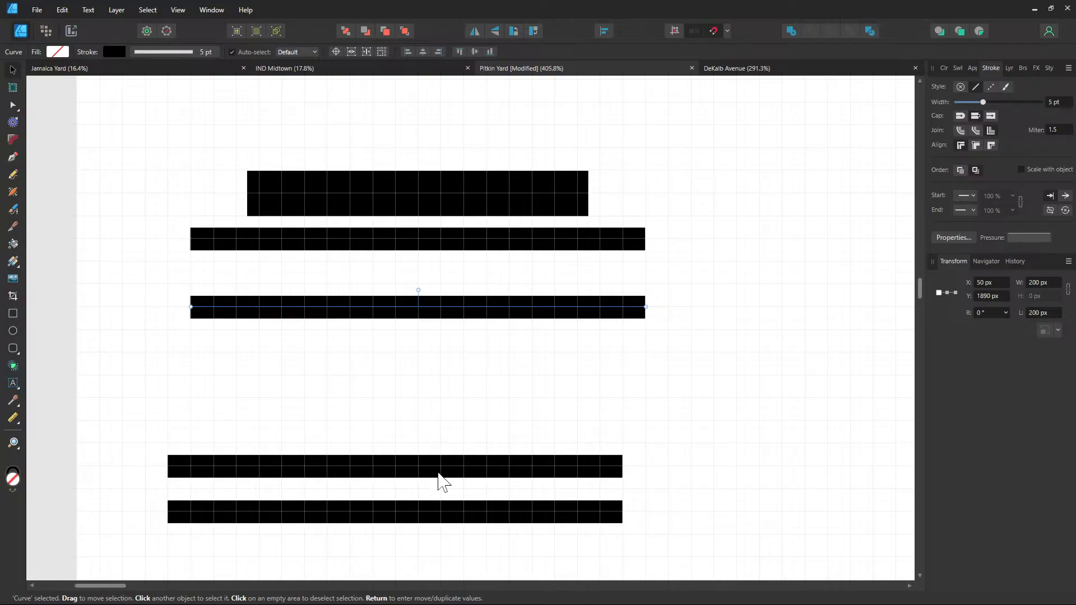
left_click_drag(440, 480, 460, 381)
left_click_drag(432, 507, 435, 452)
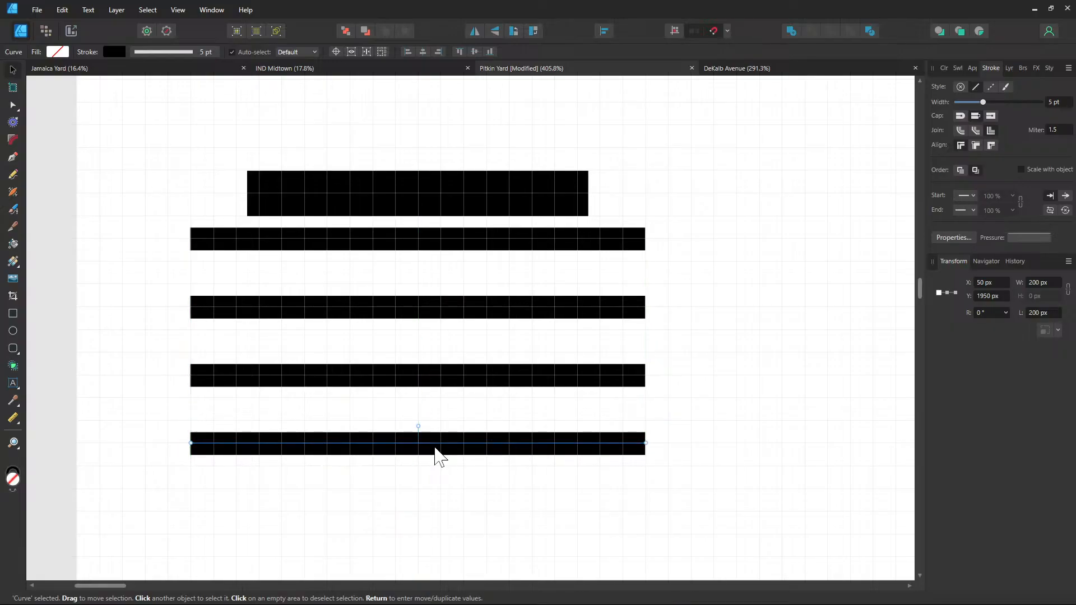
Move the bottom block up to sit just beneath the lowest track at Y 1960 px
left_click(752, 450)
scroll(729, 465, "down", 3)
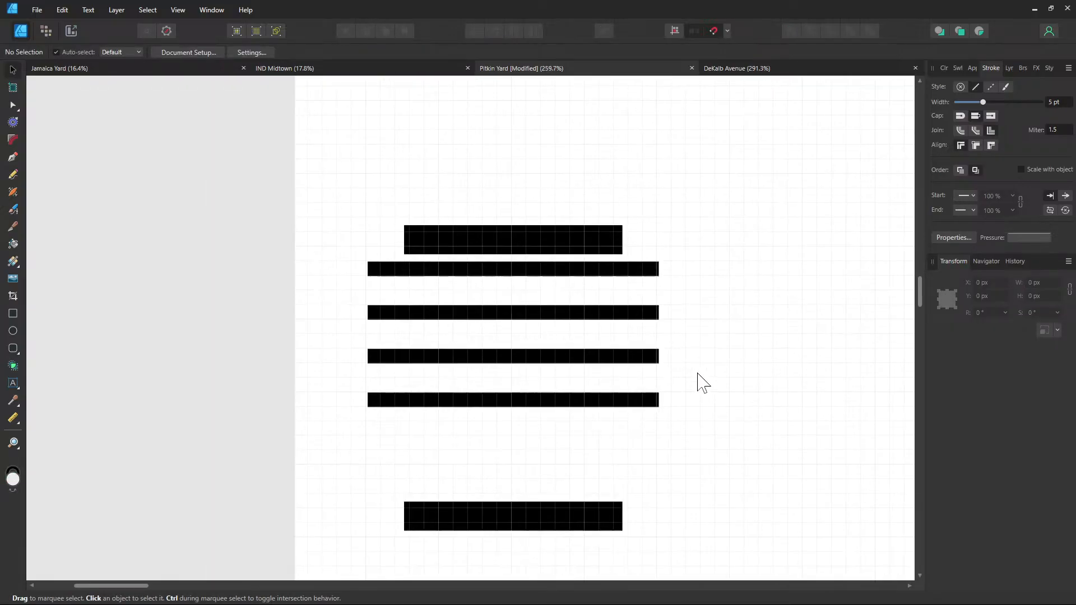
left_click(457, 476)
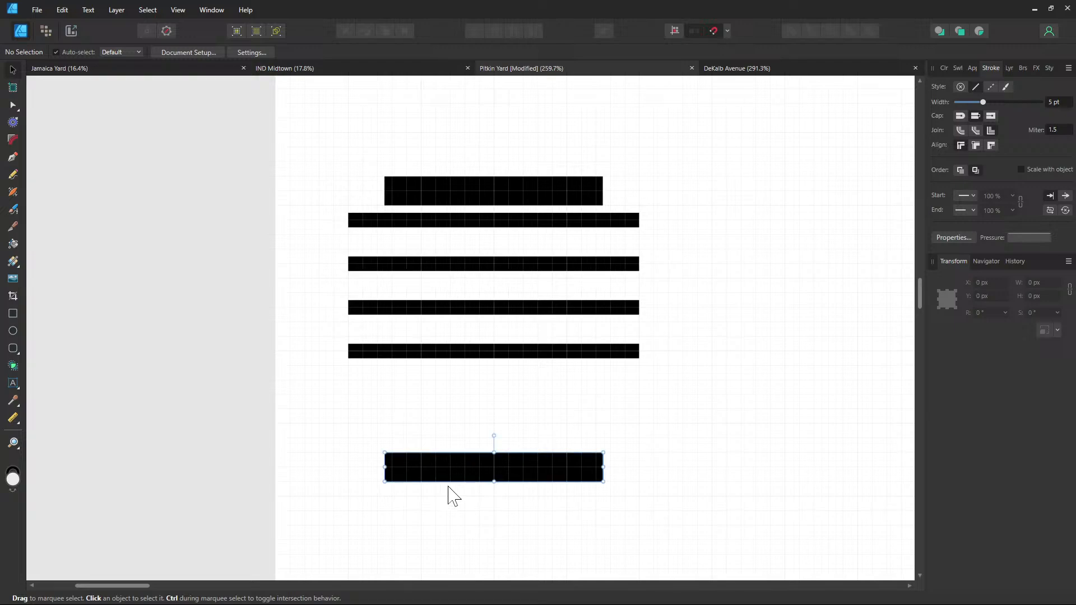
left_click_drag(468, 471, 469, 377)
left_click(748, 417)
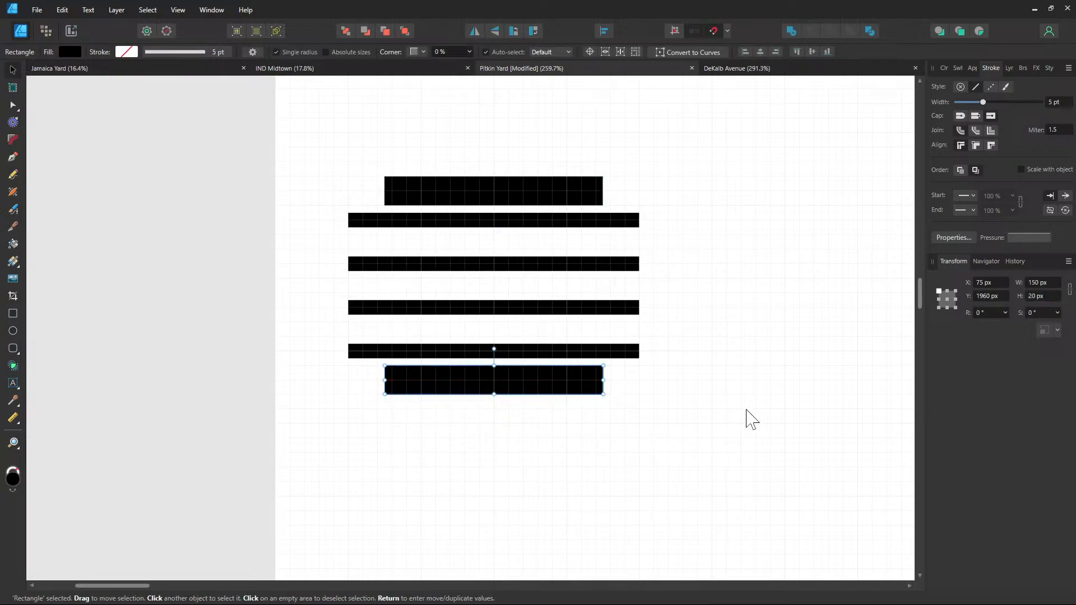
scroll(673, 412, "right", 2)
scroll(625, 428, "up", 1)
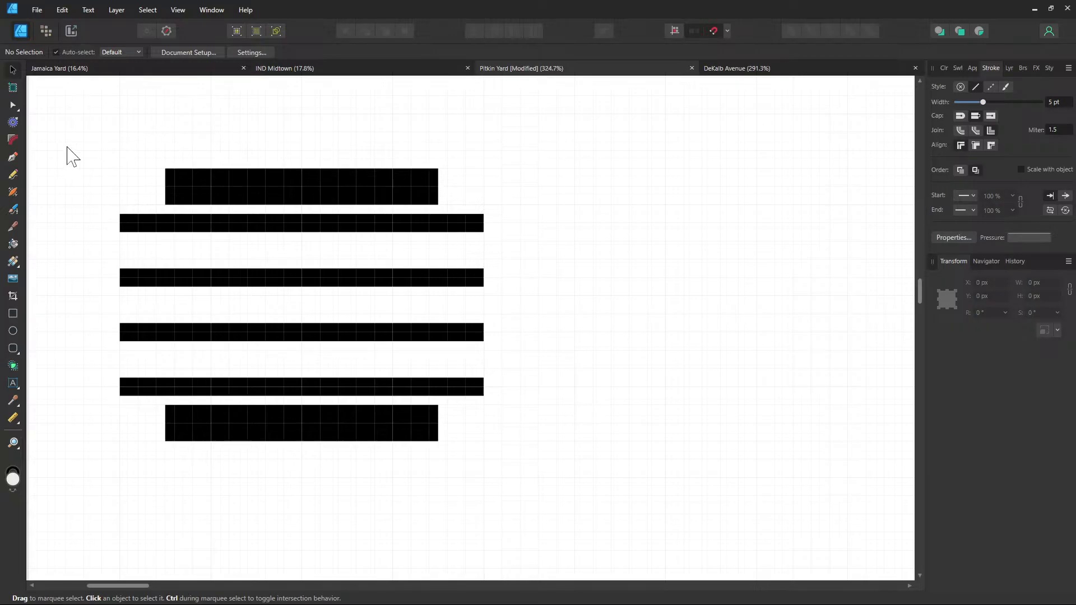
Extend all four track lines far to the right, ending at the same point
left_click(21, 159)
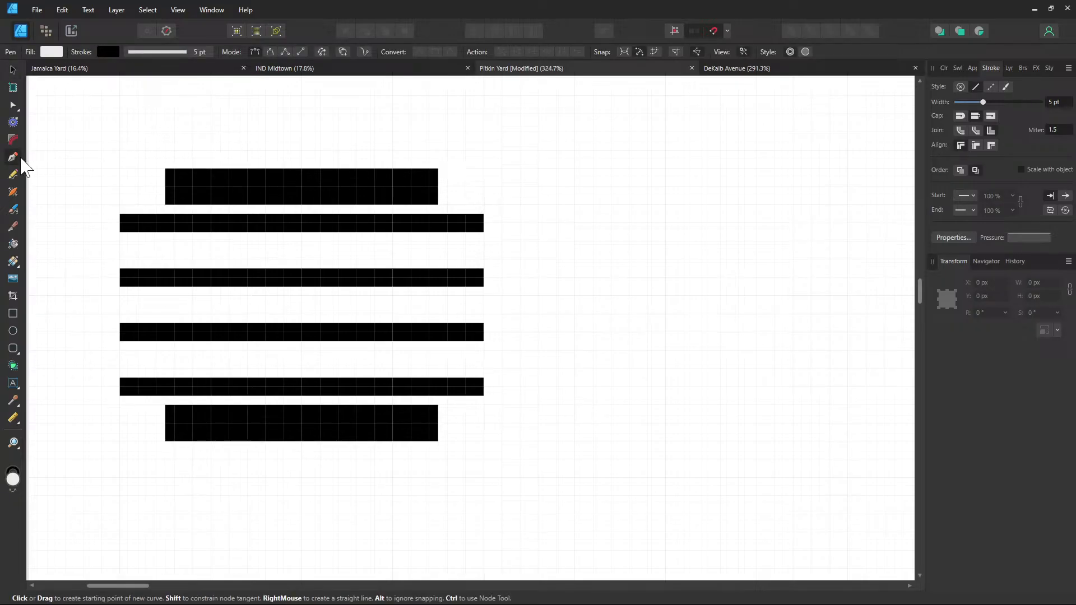
left_click(484, 224, "ctrl")
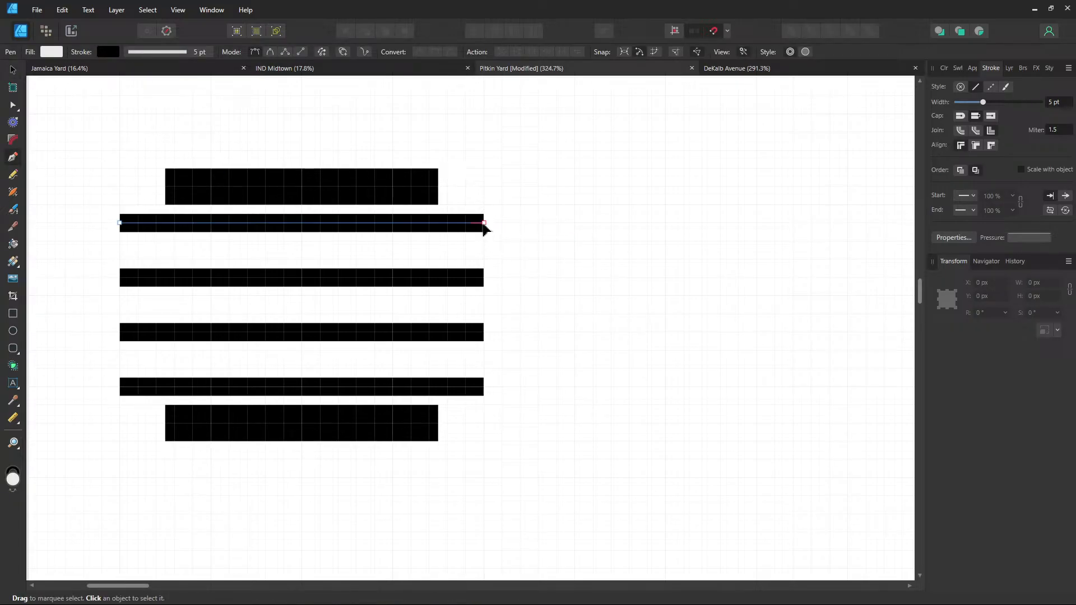
left_click(847, 222)
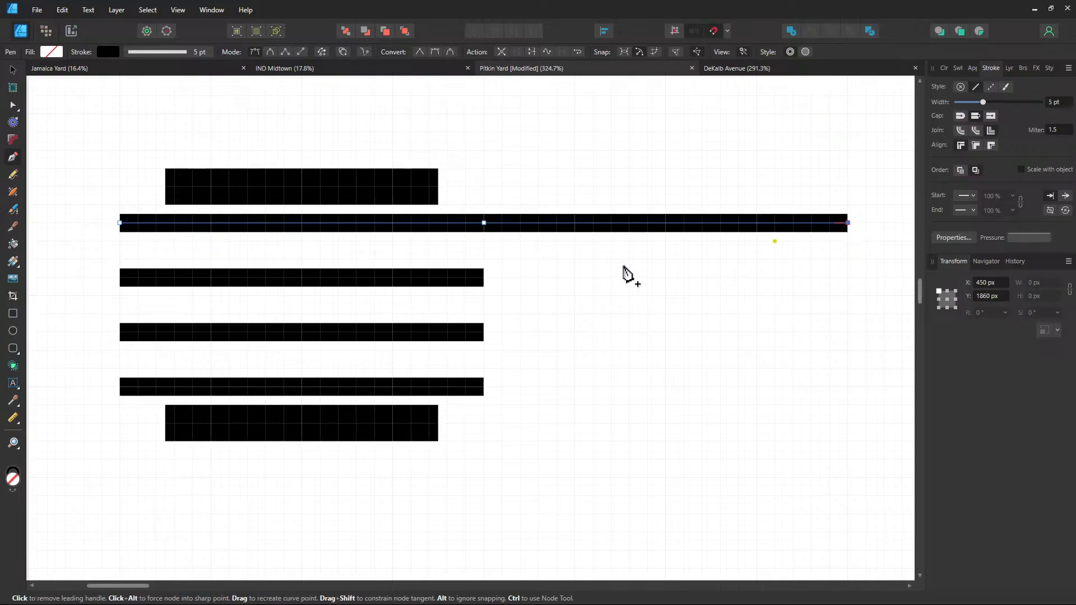
left_click(484, 279, "ctrl")
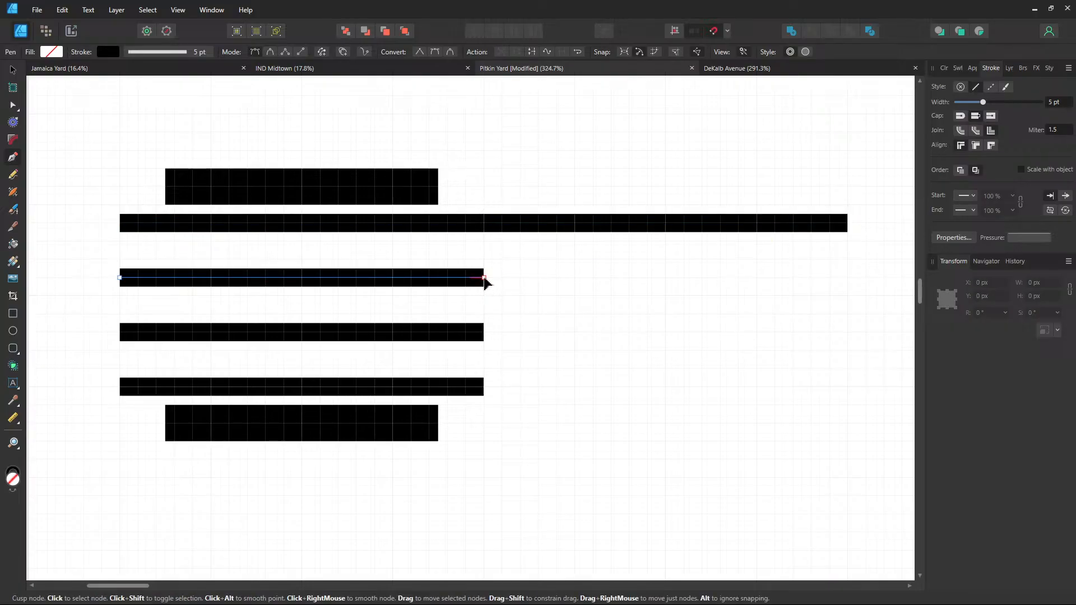
left_click(847, 279)
left_click(484, 333, "ctrl")
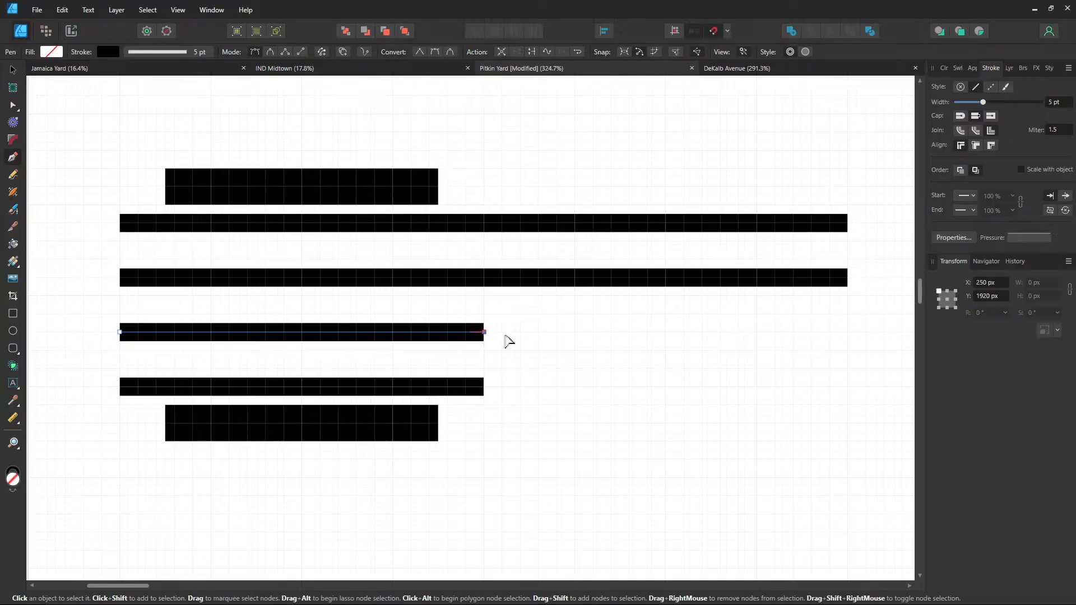
left_click(847, 333)
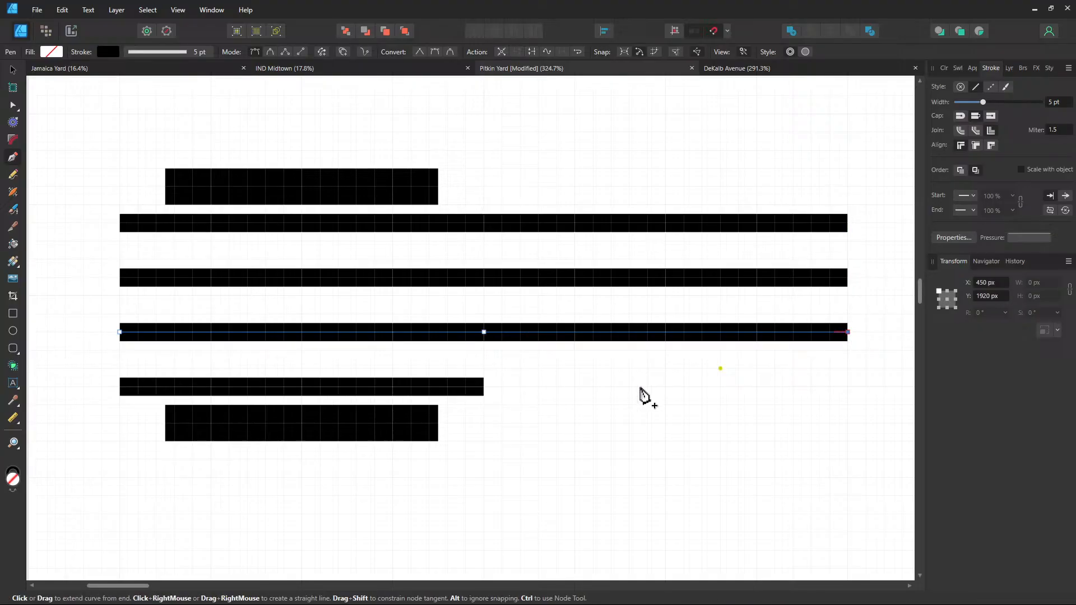
left_click(483, 388, "ctrl")
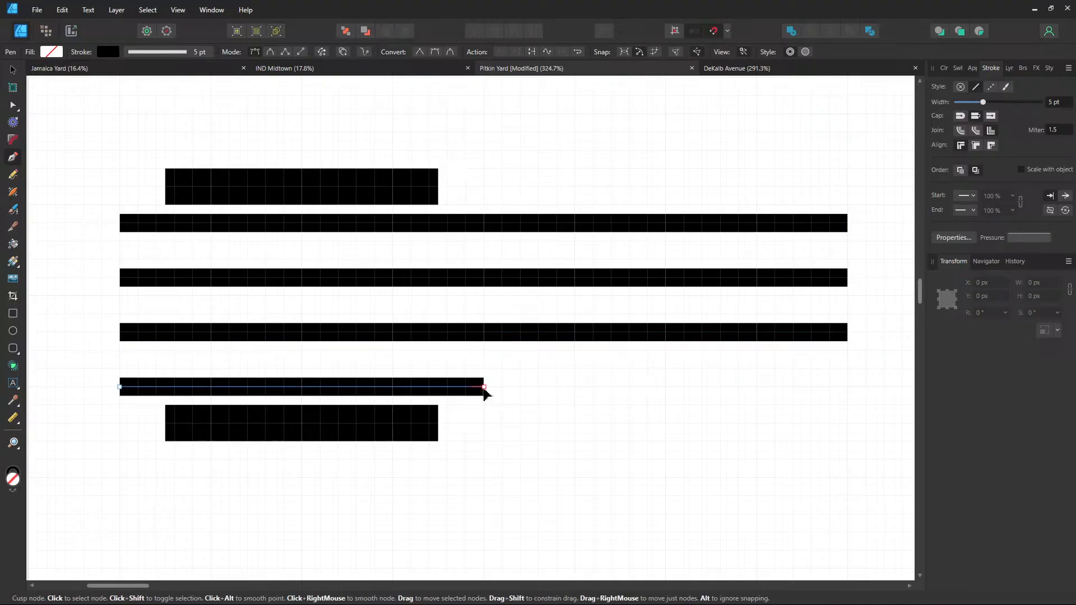
left_click(848, 387)
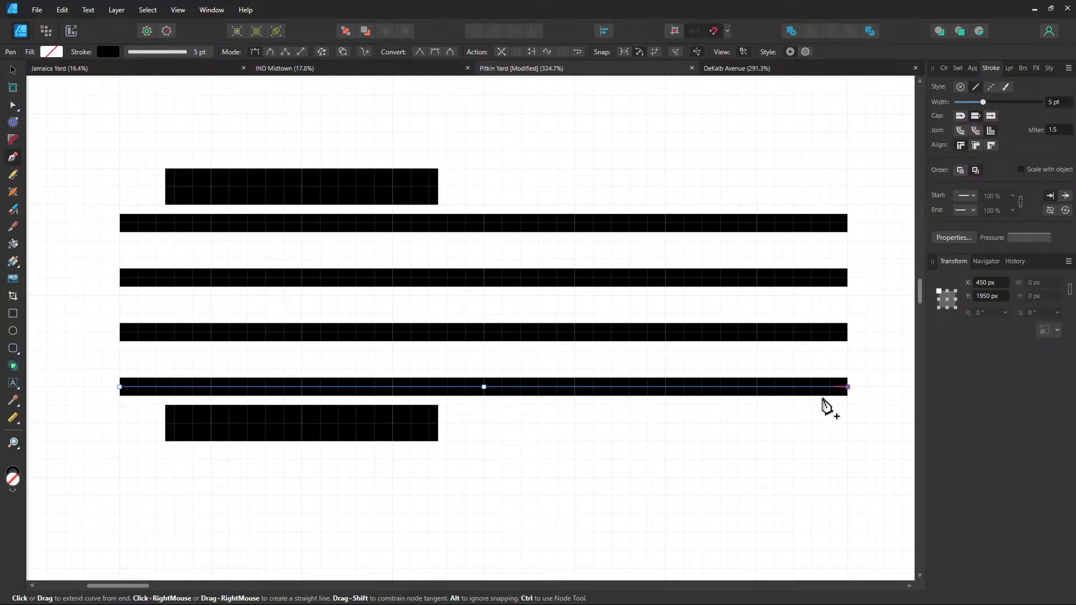
scroll(656, 384, "right", 4)
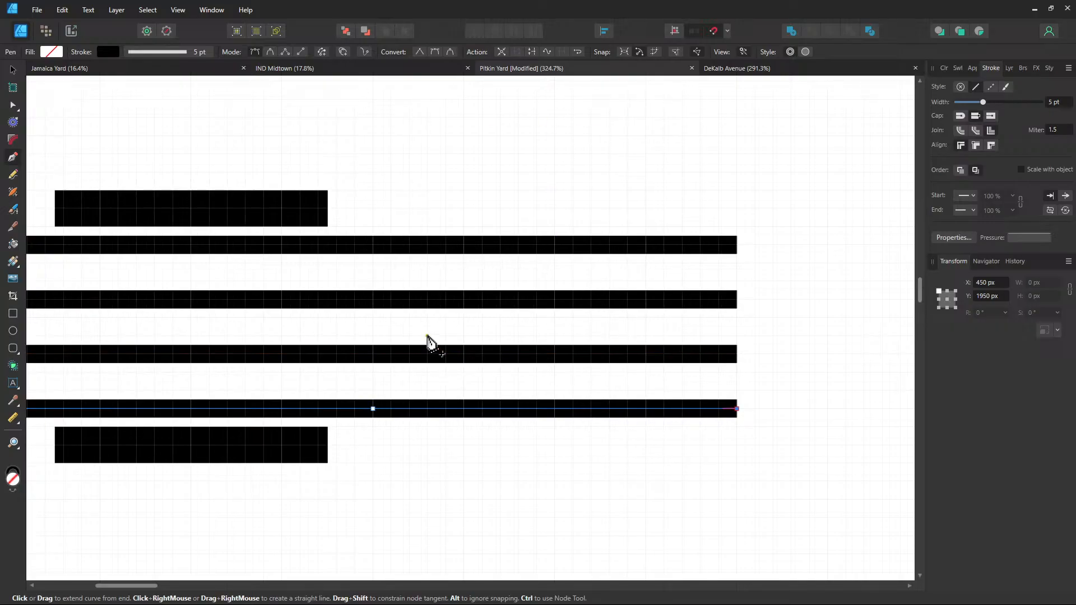
key("ctrl+d")
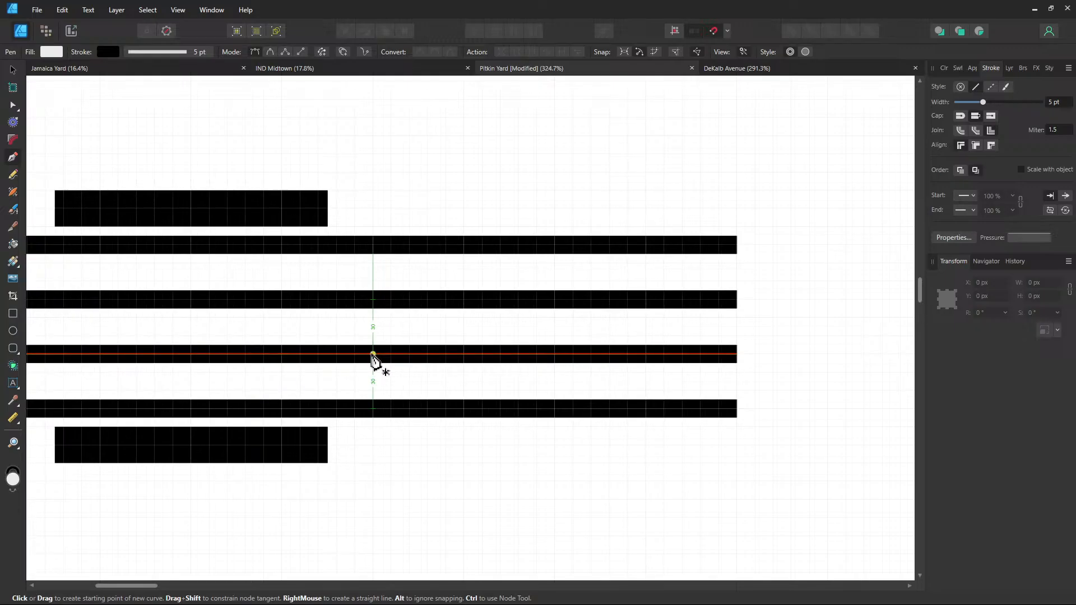
Draw an X crossover of two diagonals between the second and third tracks
scroll(373, 354, "up", 1)
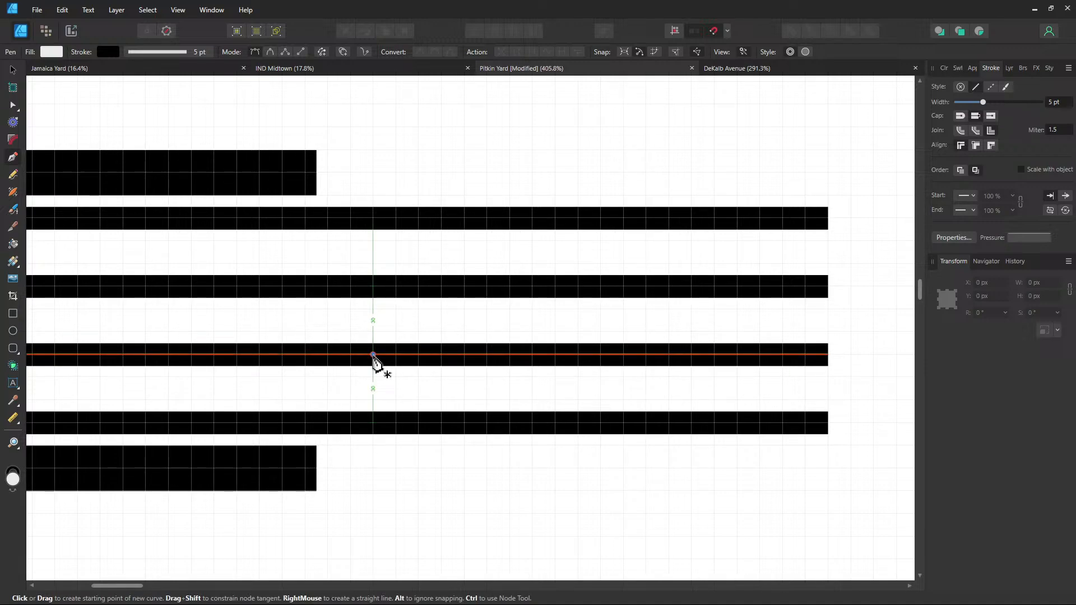
left_click(373, 354)
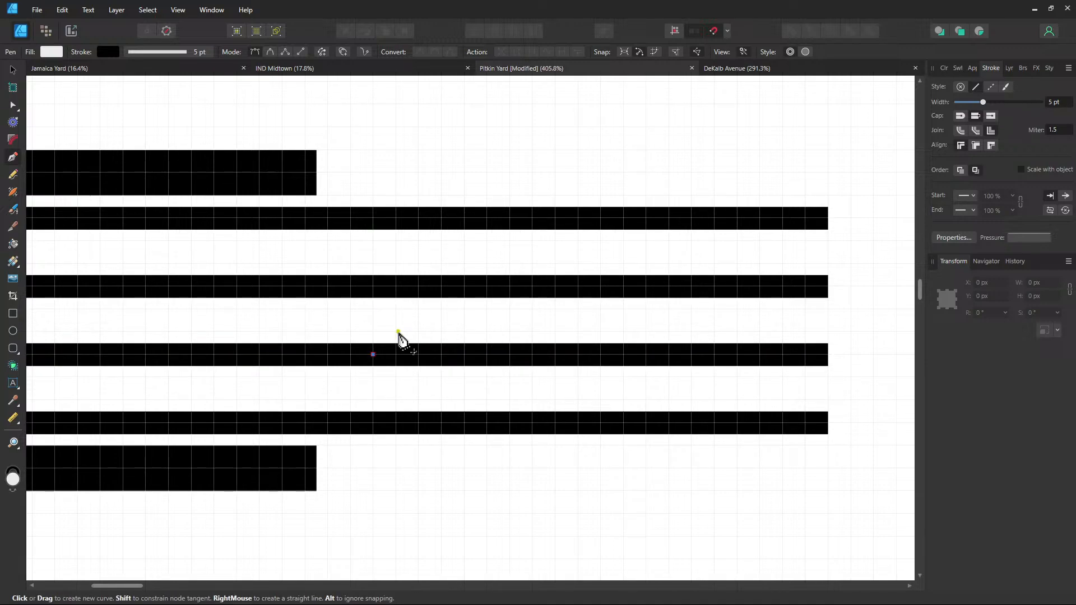
left_click(442, 287)
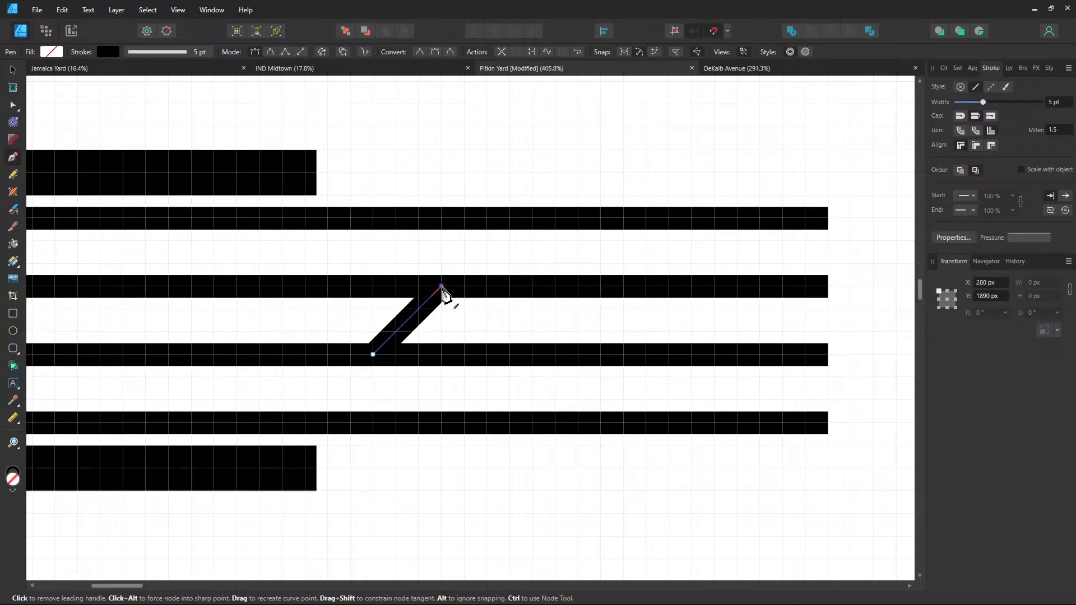
key("Escape")
left_click(442, 355)
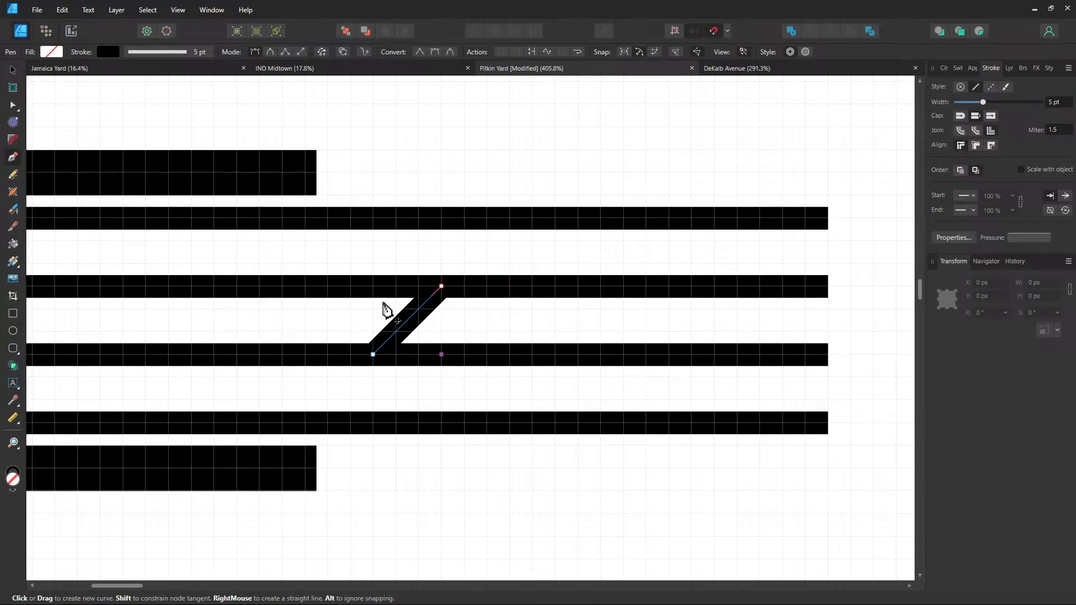
left_click(373, 287)
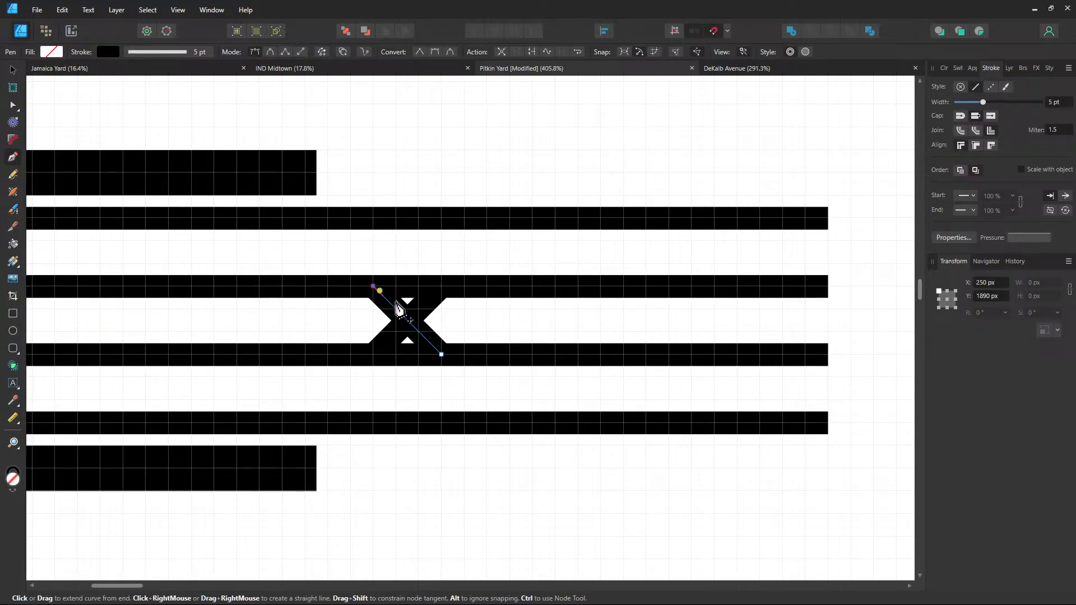
left_click(12, 69)
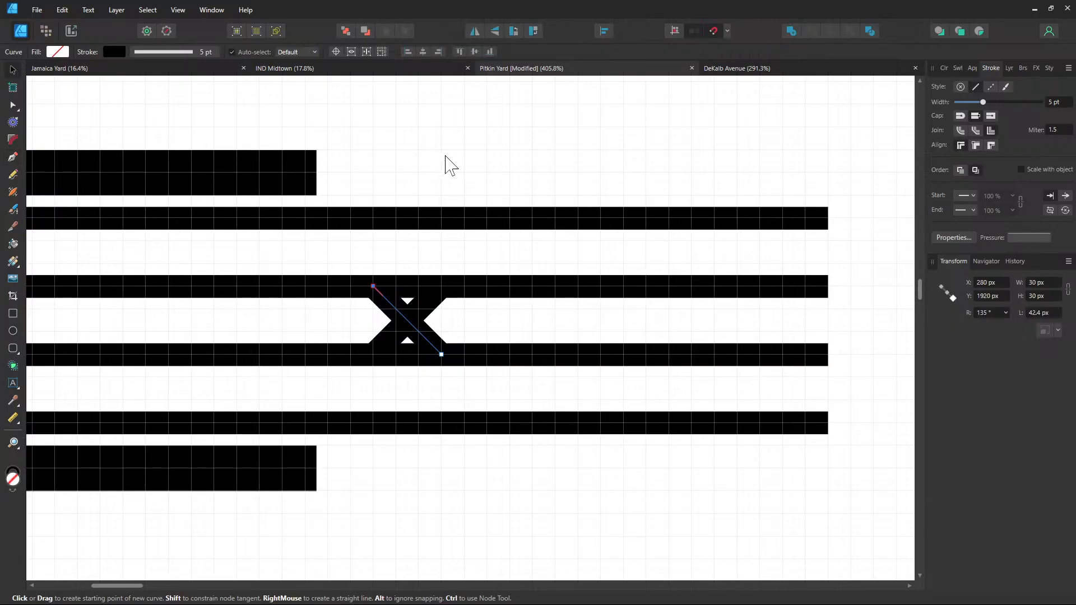
left_click(583, 245)
scroll(584, 245, "down", 1)
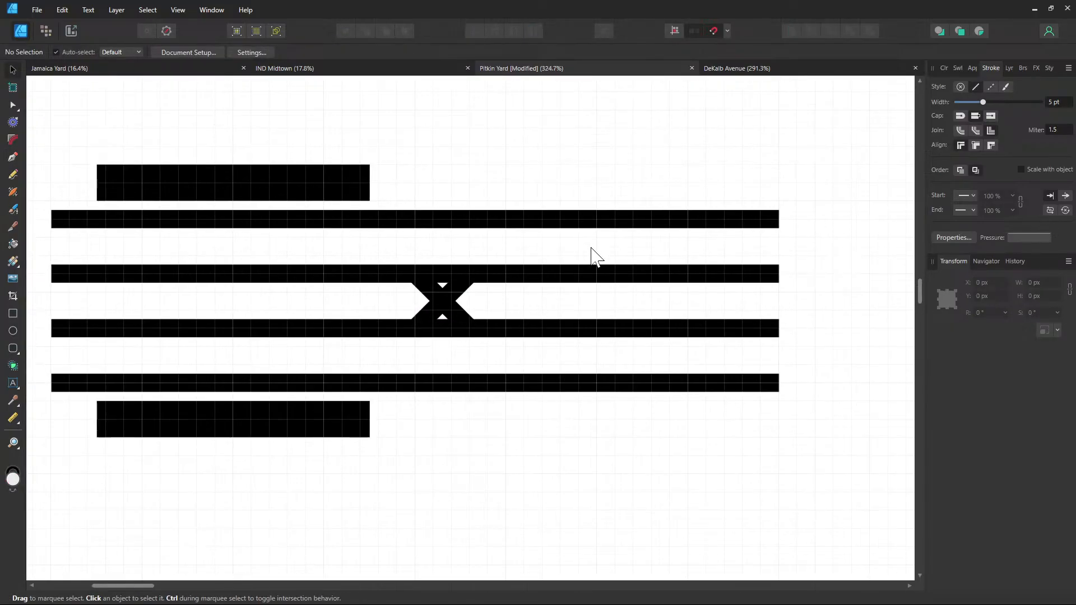
left_click_drag(557, 247, 461, 264)
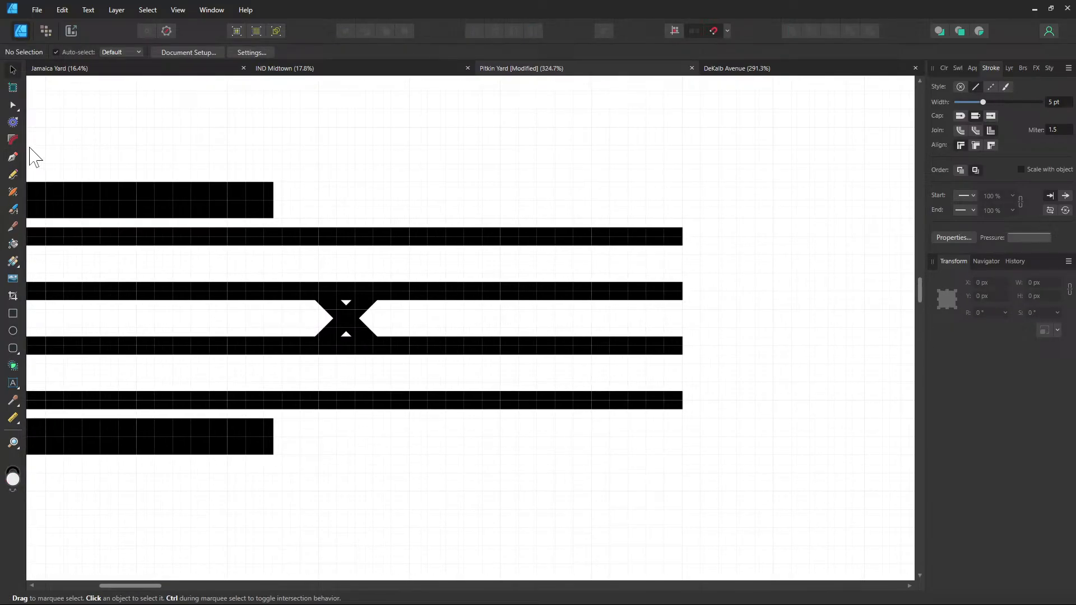
Add X crossovers between the third and bottom tracks and between the top two tracks
left_click(13, 157)
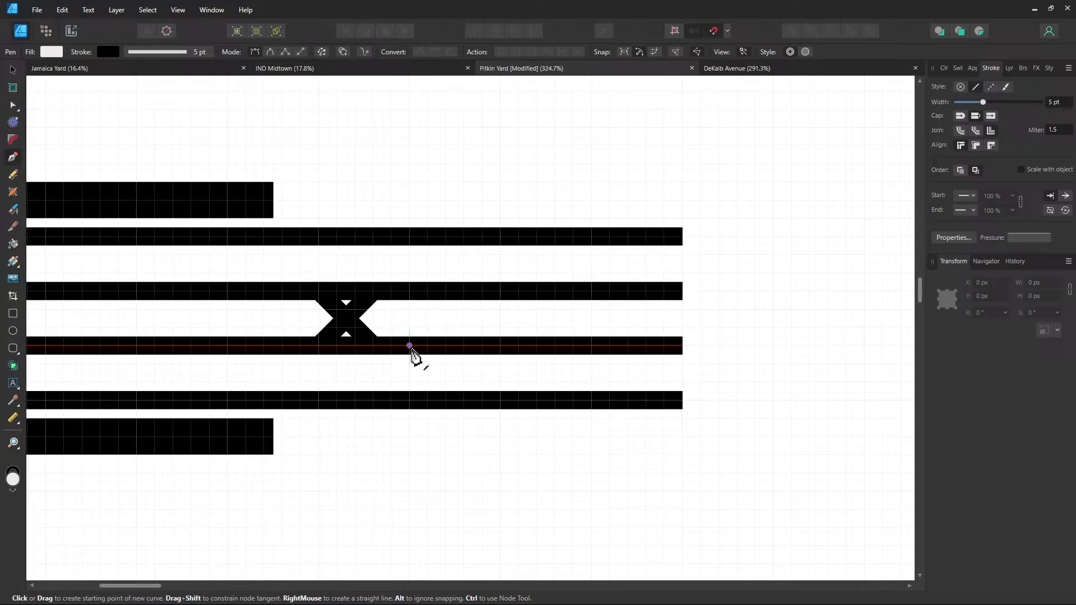
left_click(410, 346)
left_click_drag(464, 400, 411, 402)
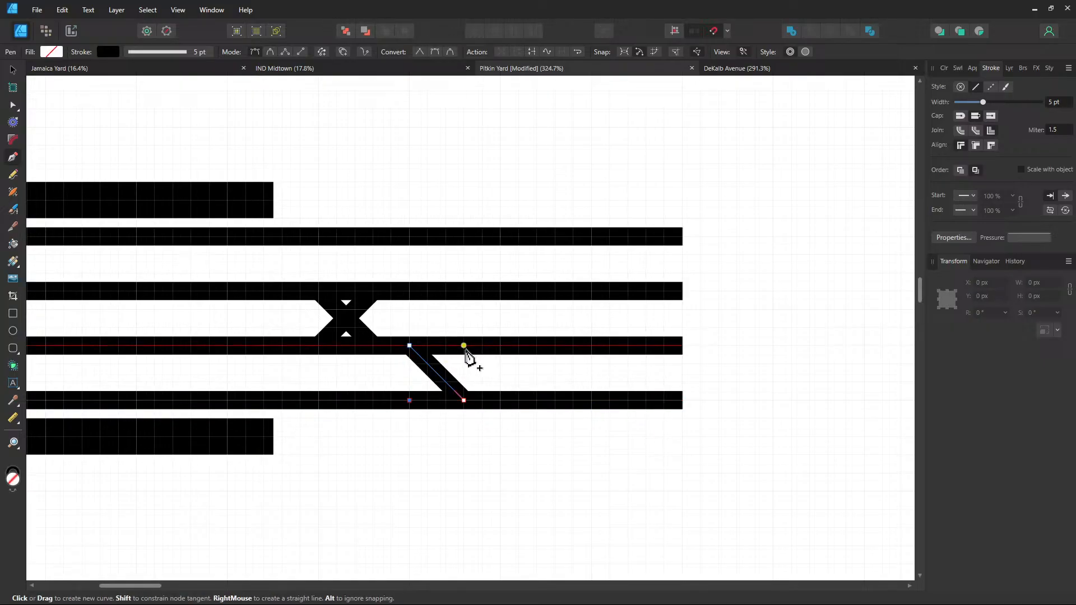
left_click(464, 346)
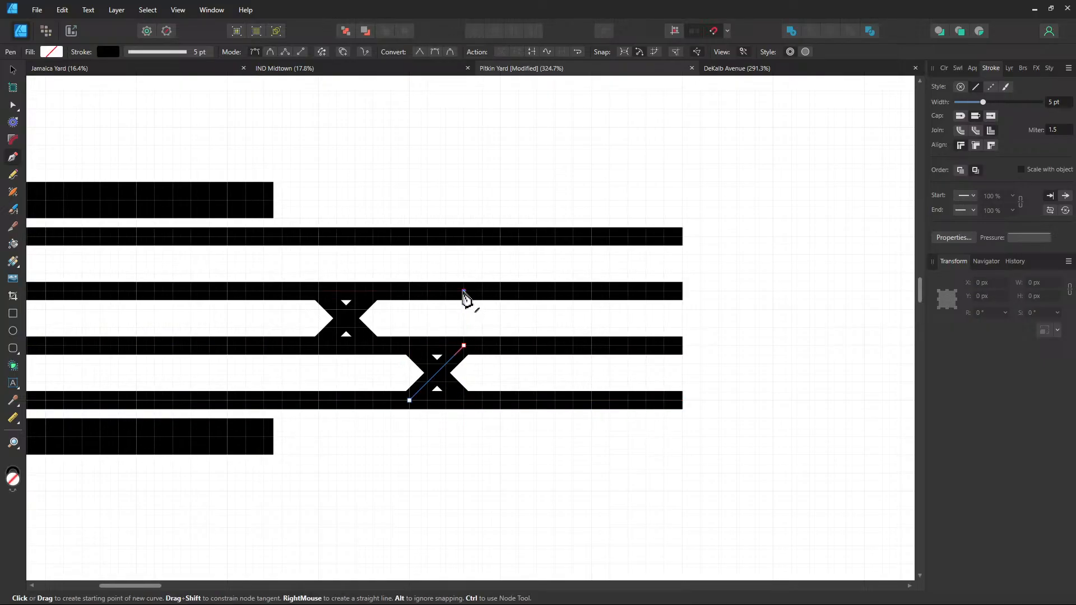
left_click(464, 291)
left_click(410, 237)
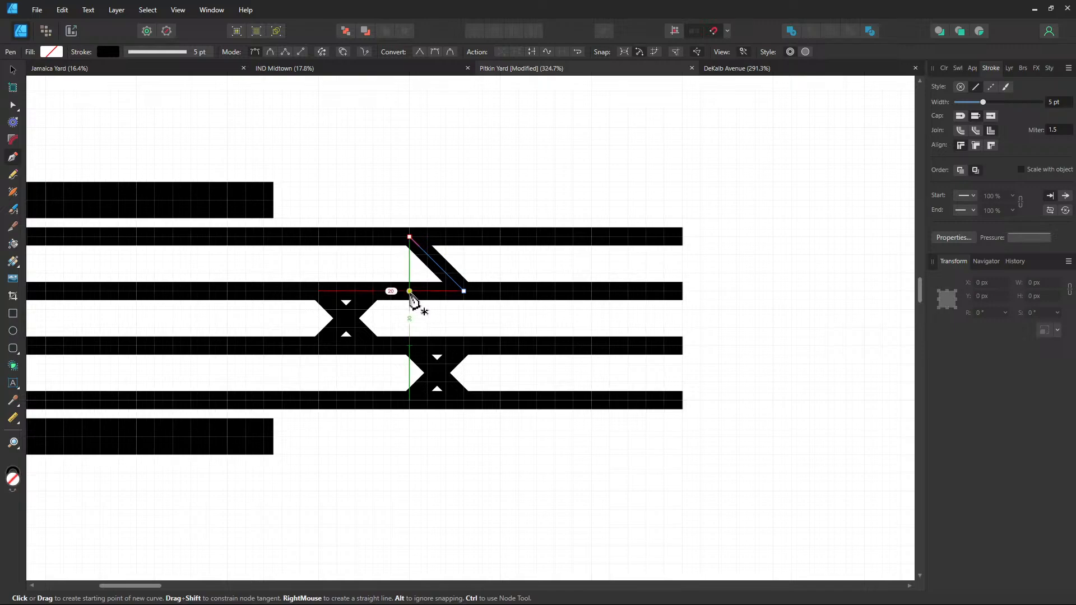
left_click(410, 291)
left_click(464, 237)
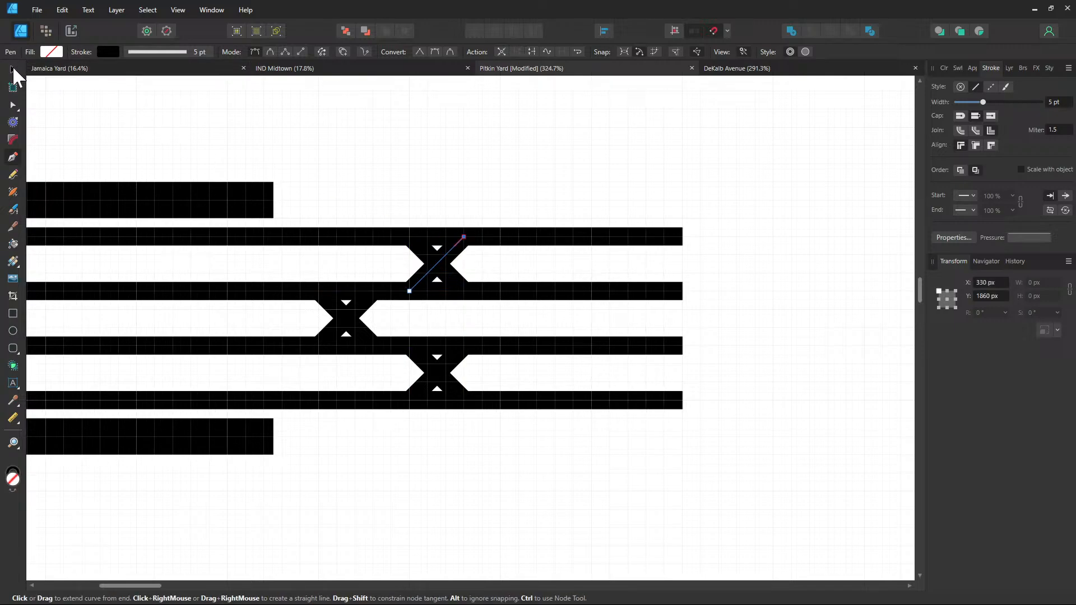
left_click(12, 70)
scroll(588, 280, "right", 3)
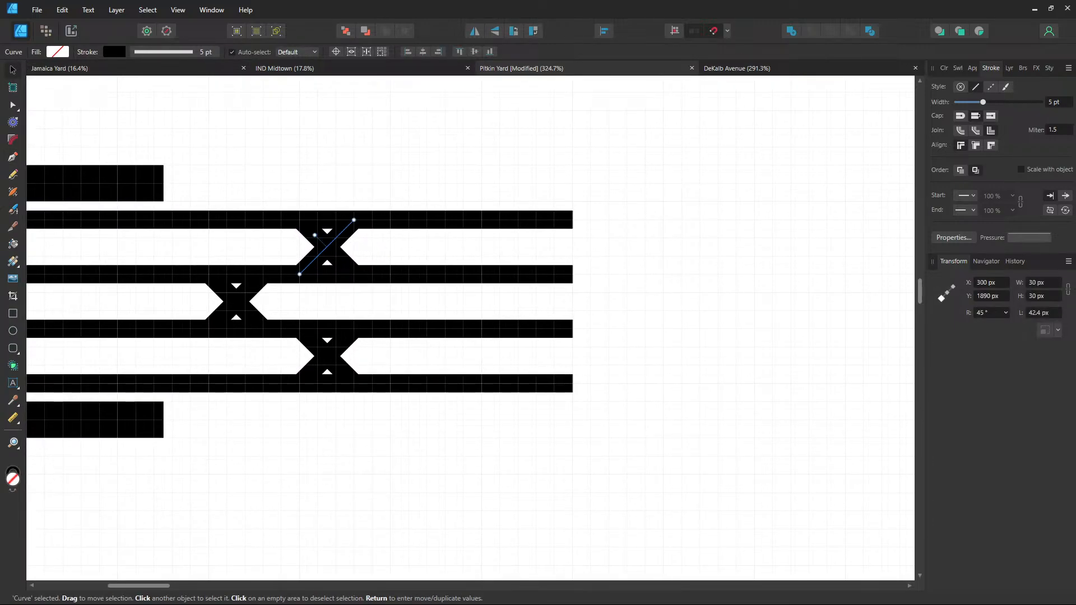
Drag each track's right end node left so all four end at the same x position
left_click(12, 104)
left_click(573, 386)
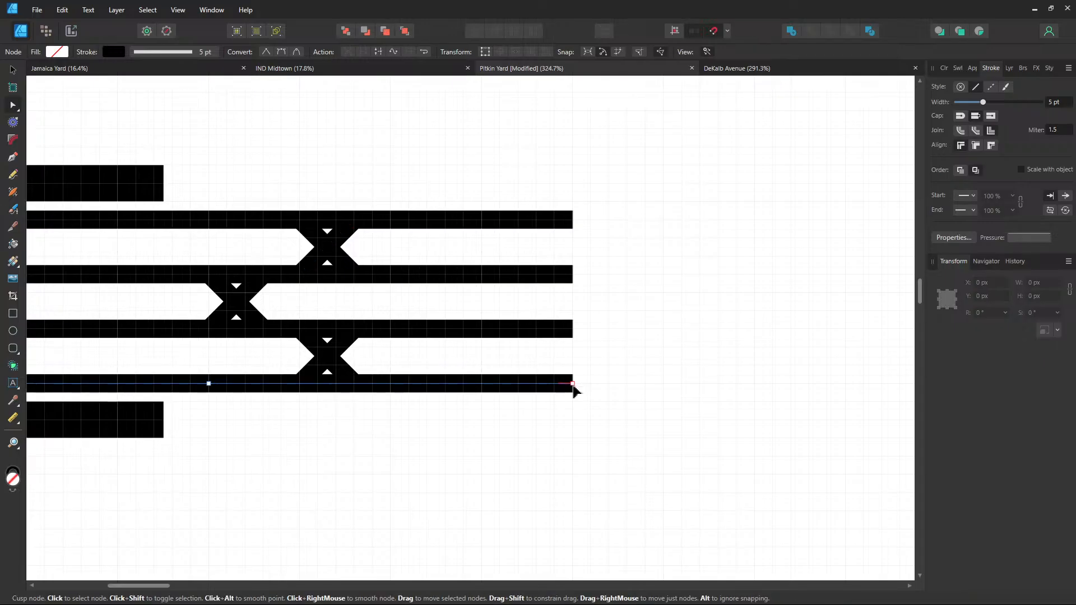
left_click_drag(572, 386, 428, 387)
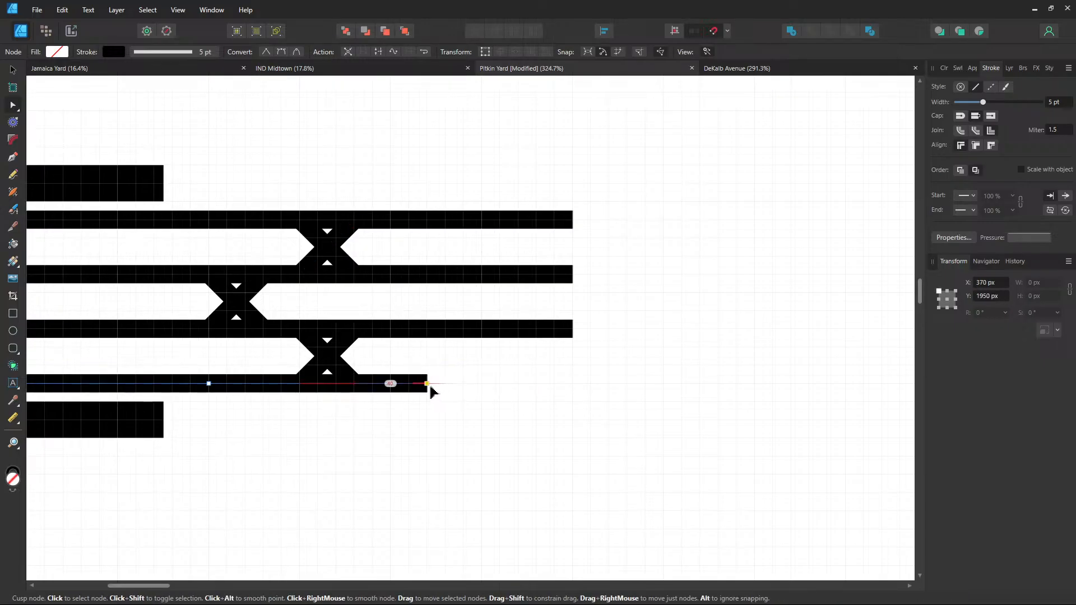
left_click(571, 330)
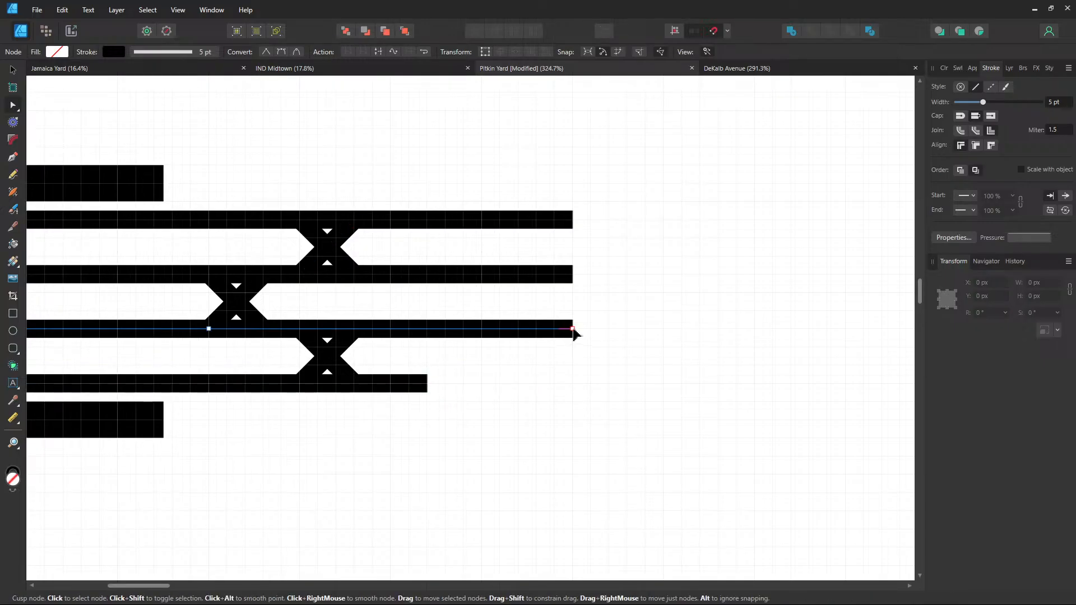
left_click_drag(572, 330, 430, 331)
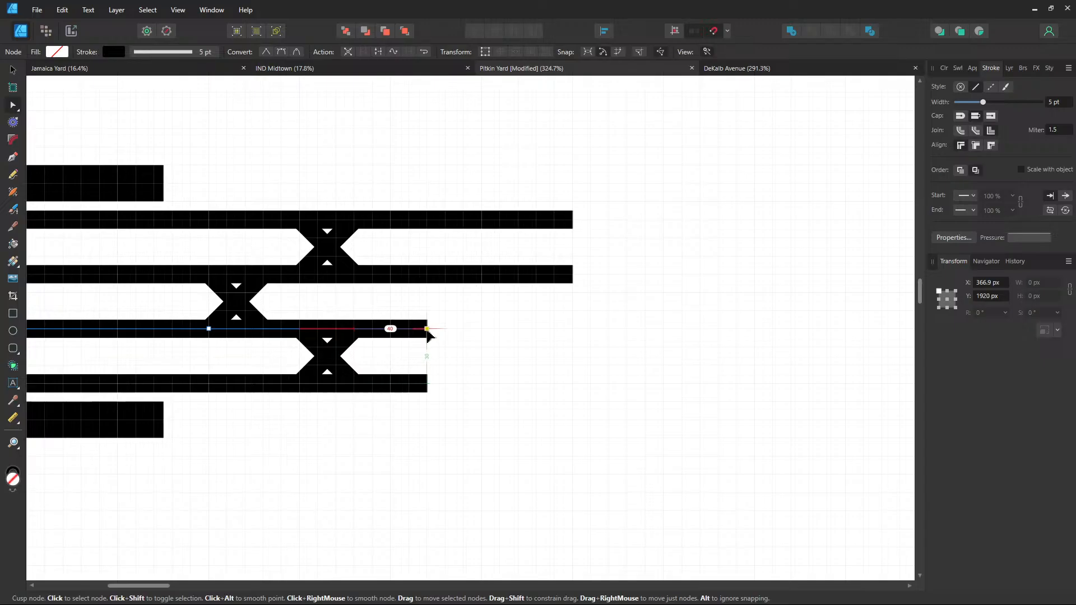
left_click(572, 275)
left_click_drag(572, 274, 429, 280)
left_click(573, 219)
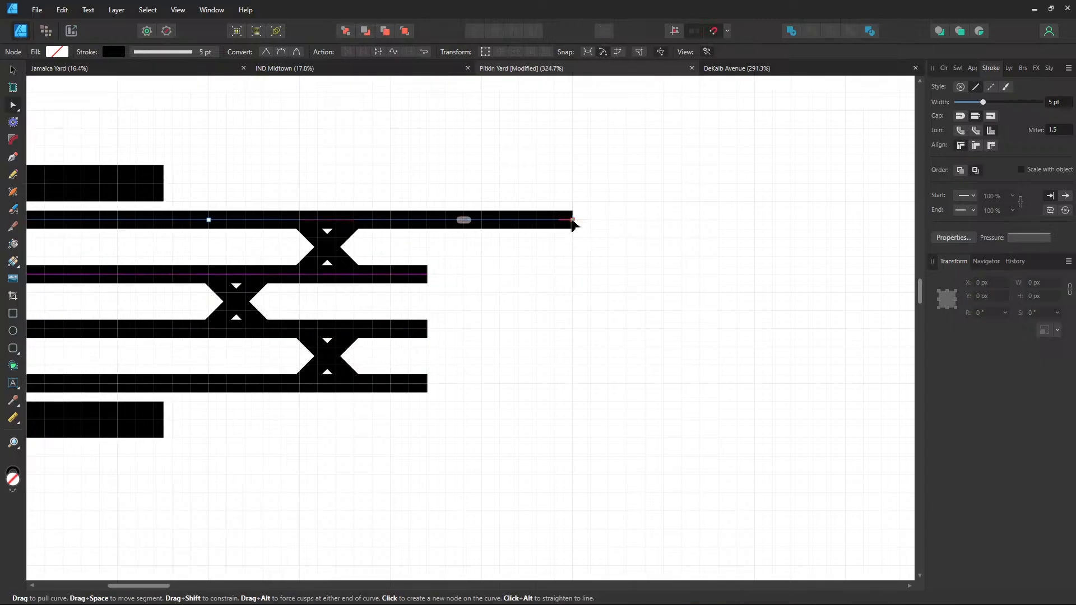
left_click_drag(572, 220, 428, 220)
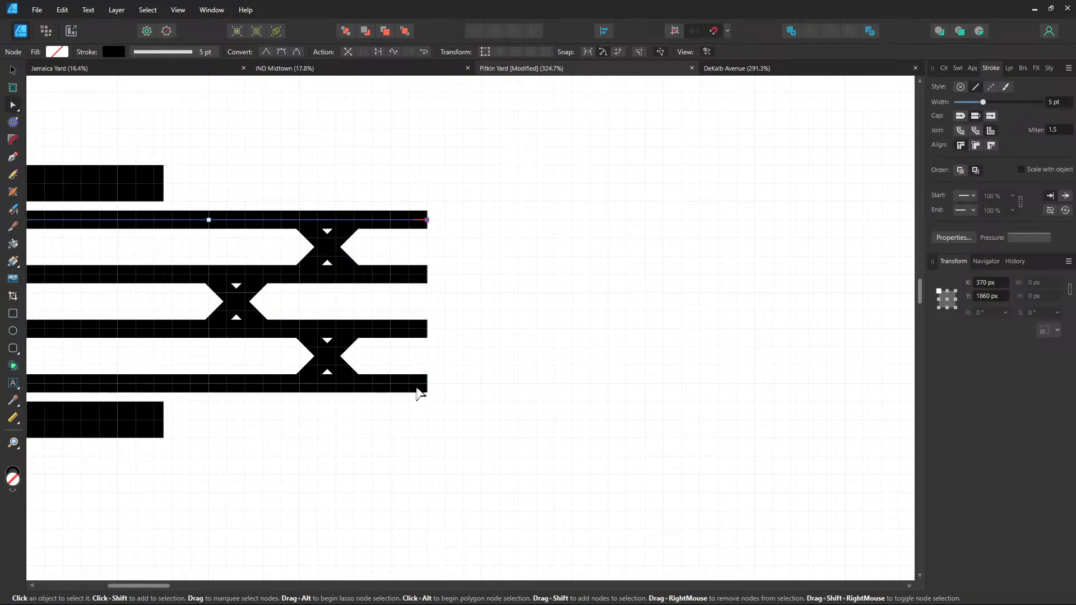
left_click(120, 436)
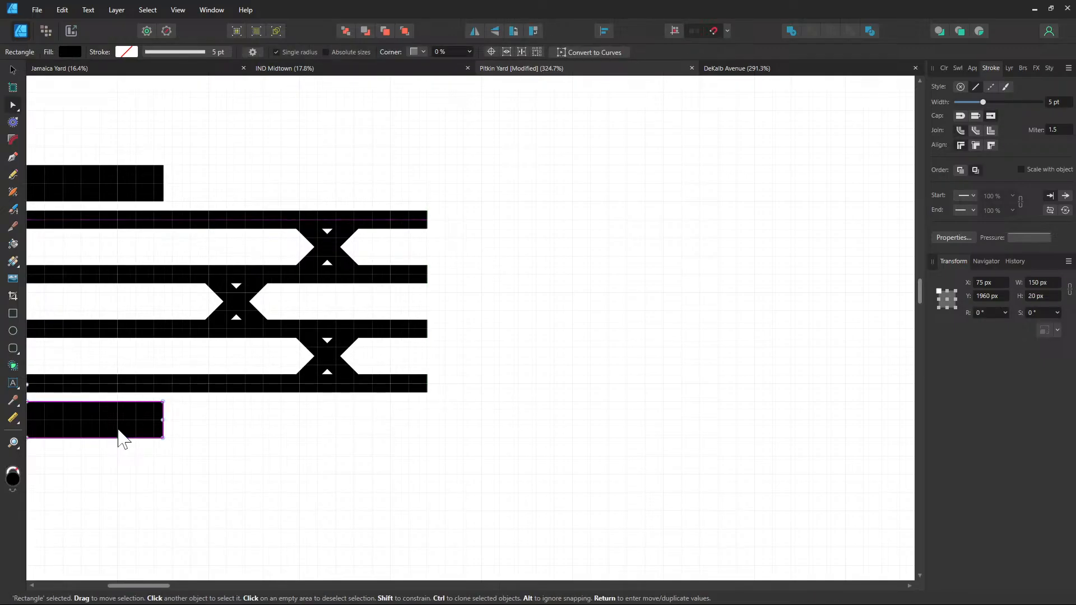
Duplicate the bottom-left platform twice, placing copies right of the track ends, one upper, one lower
left_click(18, 72)
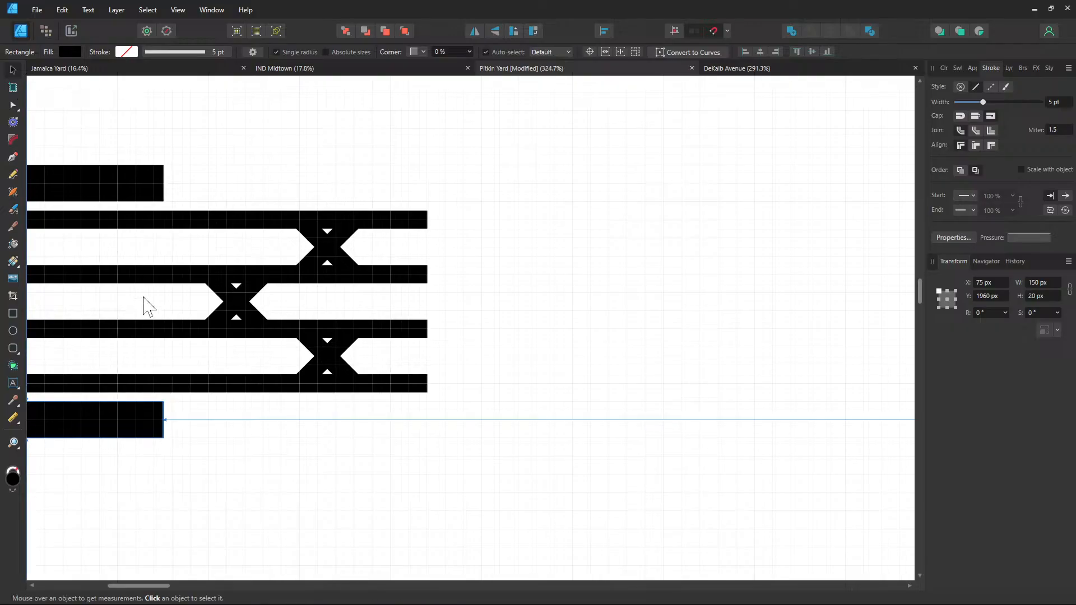
left_click_drag(96, 414, 514, 404)
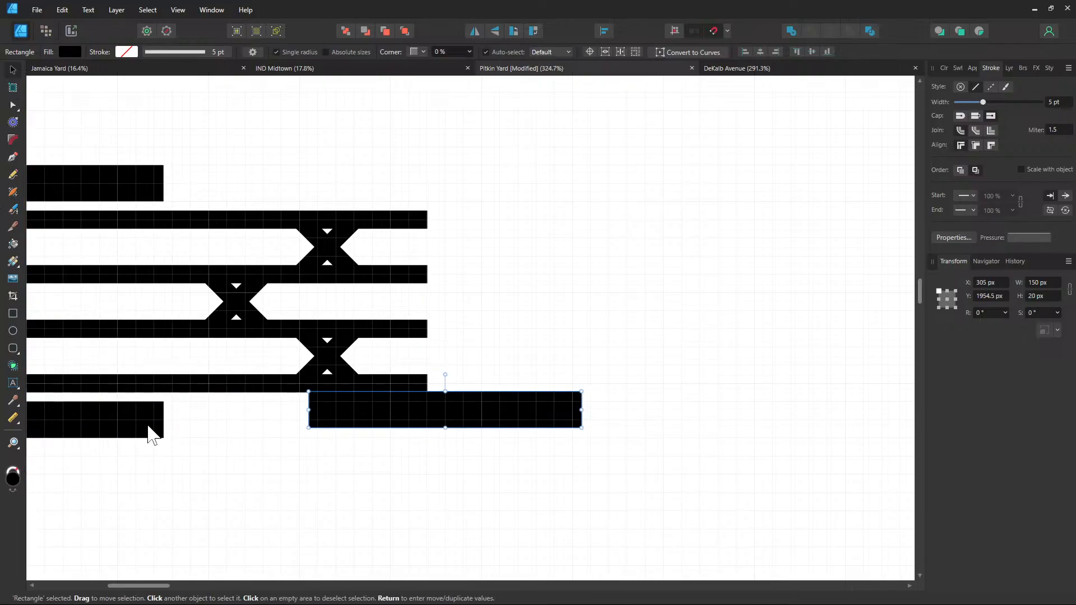
left_click_drag(150, 432, 233, 475)
left_click_drag(391, 409, 536, 367)
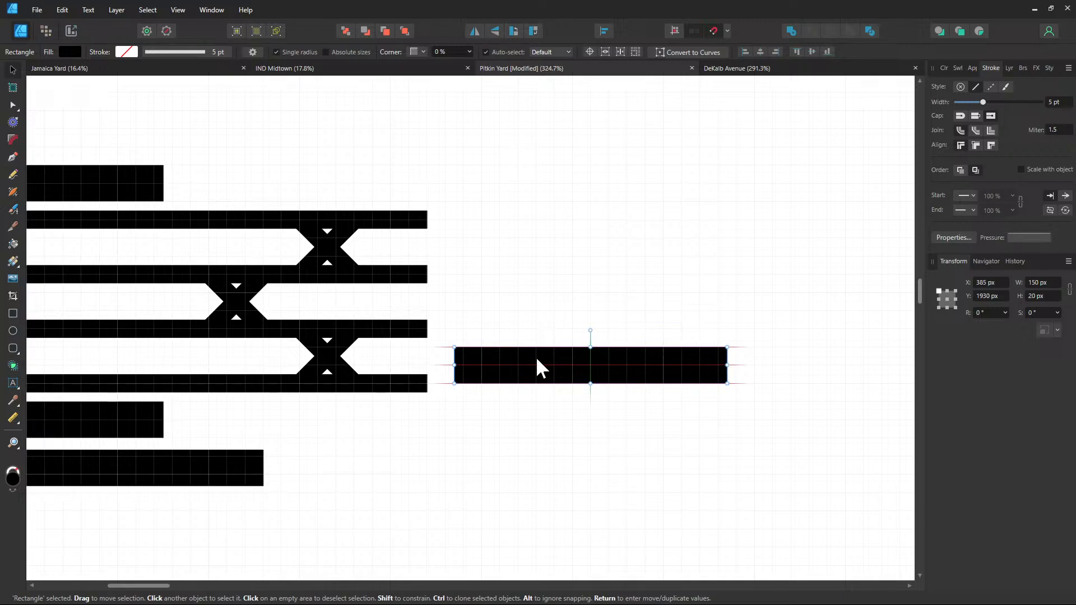
mouse_move(537, 362)
left_mouse_down()
mouse_move(568, 363)
mouse_move(553, 360)
left_mouse_up()
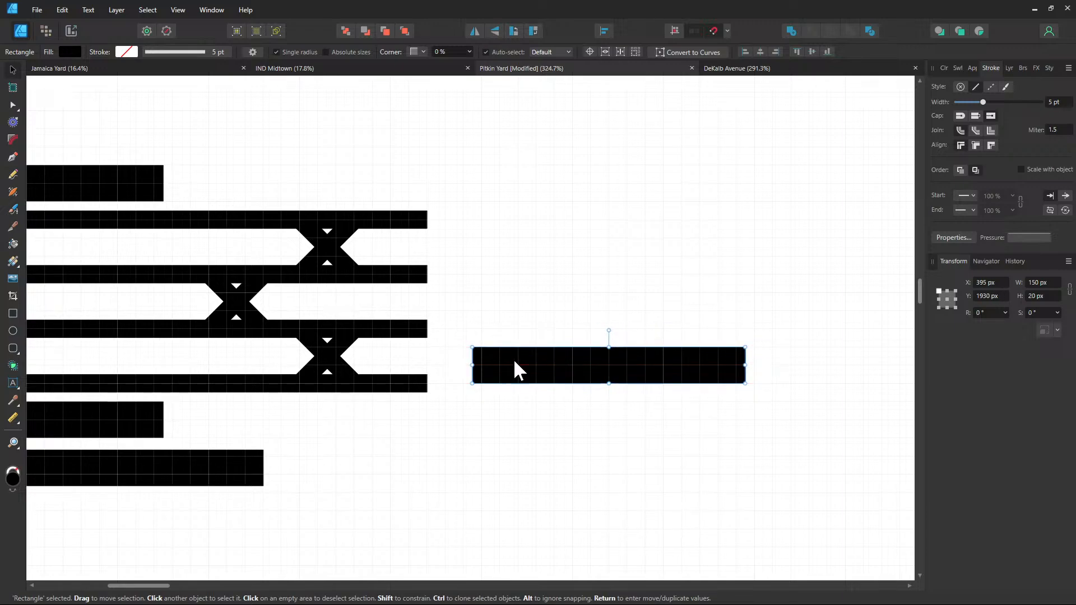
left_click(133, 473)
left_click_drag(135, 475, 615, 241)
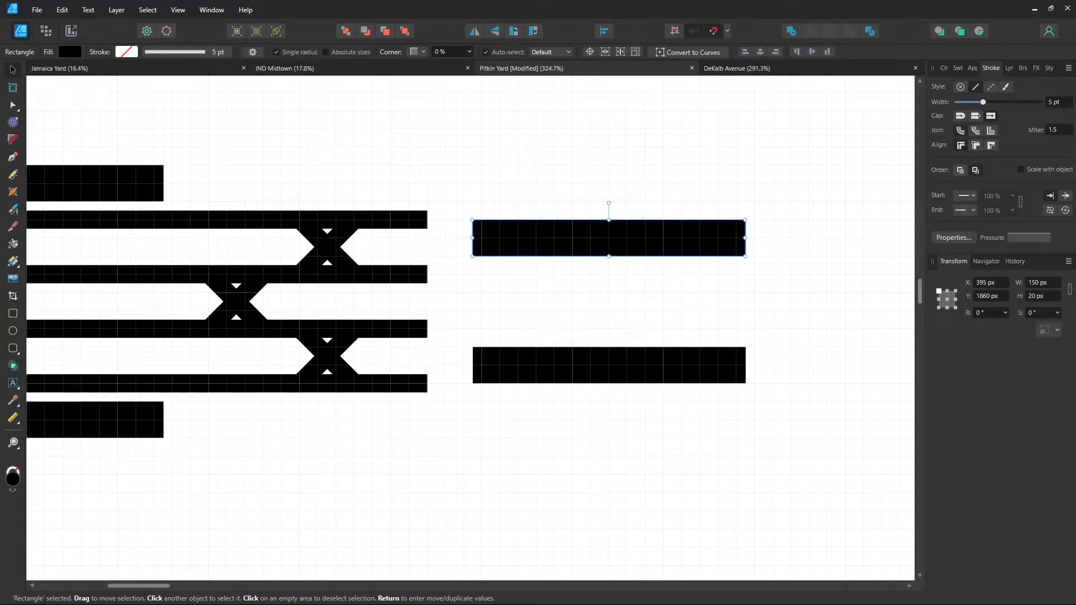
left_click(19, 158)
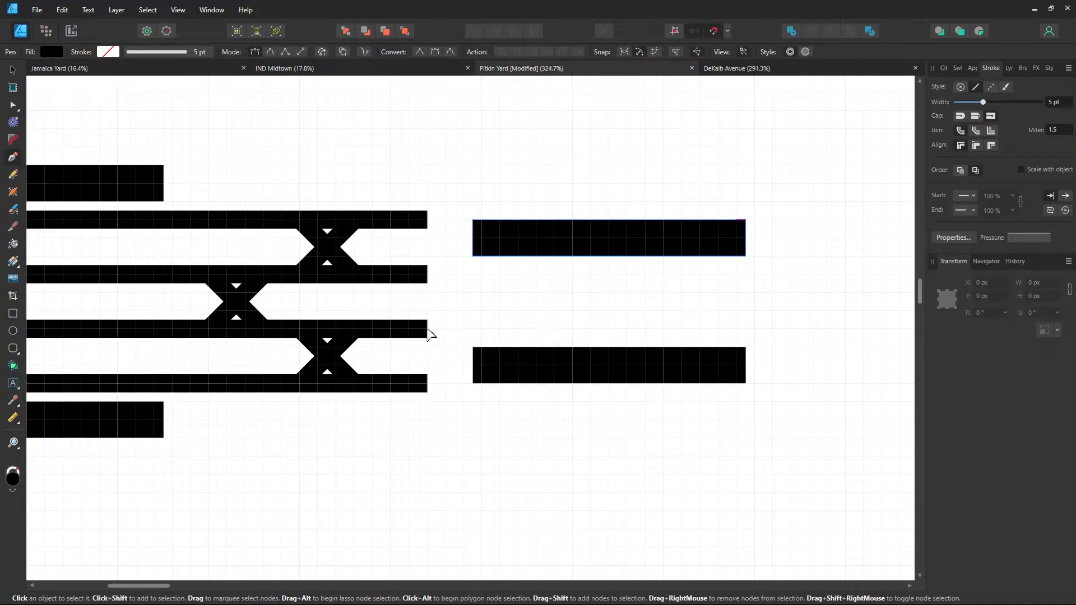
Extend the third and second tracks straight right past the platform blocks
left_click(427, 329)
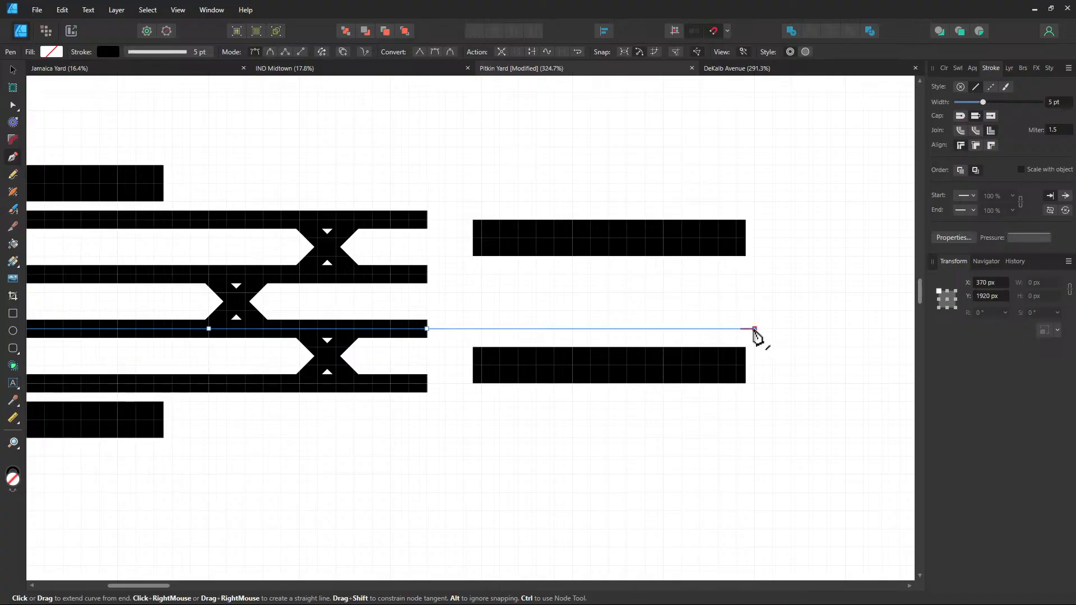
left_click(755, 329)
left_click(427, 275)
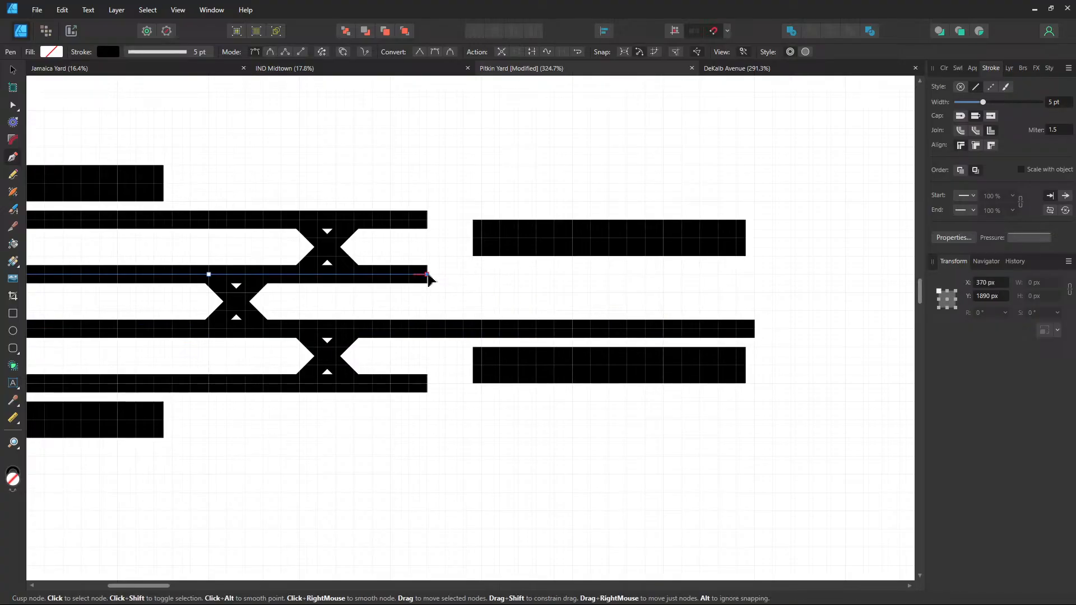
left_click(758, 275)
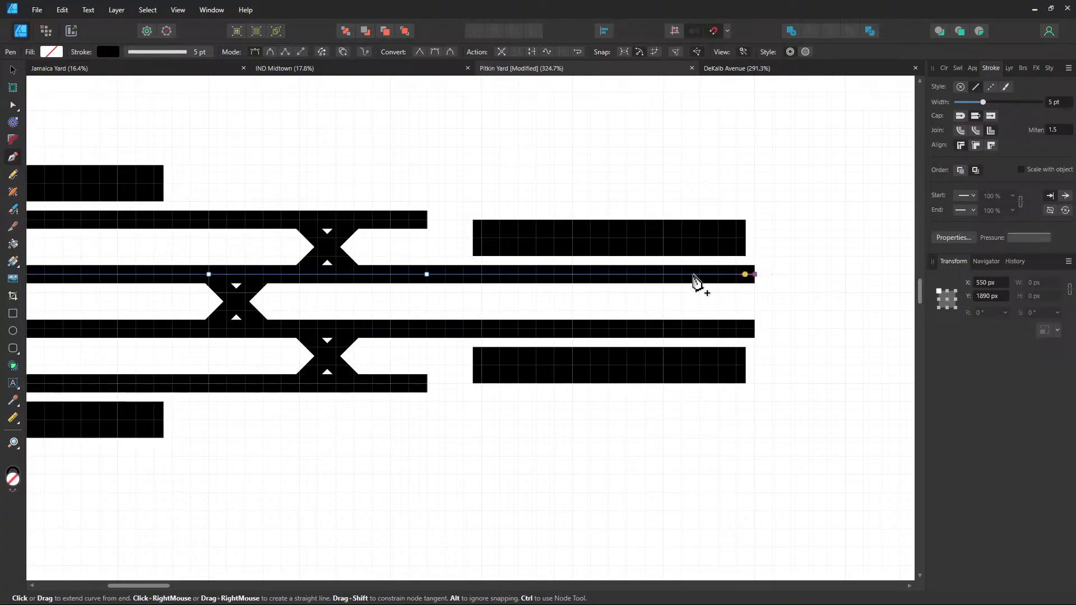
Angle the top track up diagonally, then continue it straight right to the edge
left_click(428, 220, "ctrl")
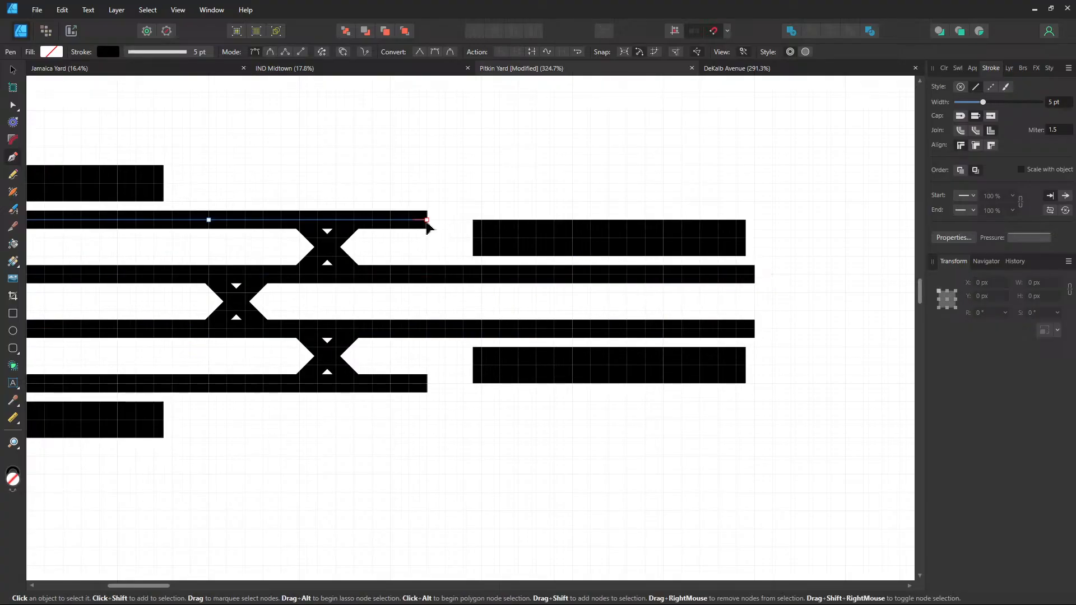
left_click(445, 201)
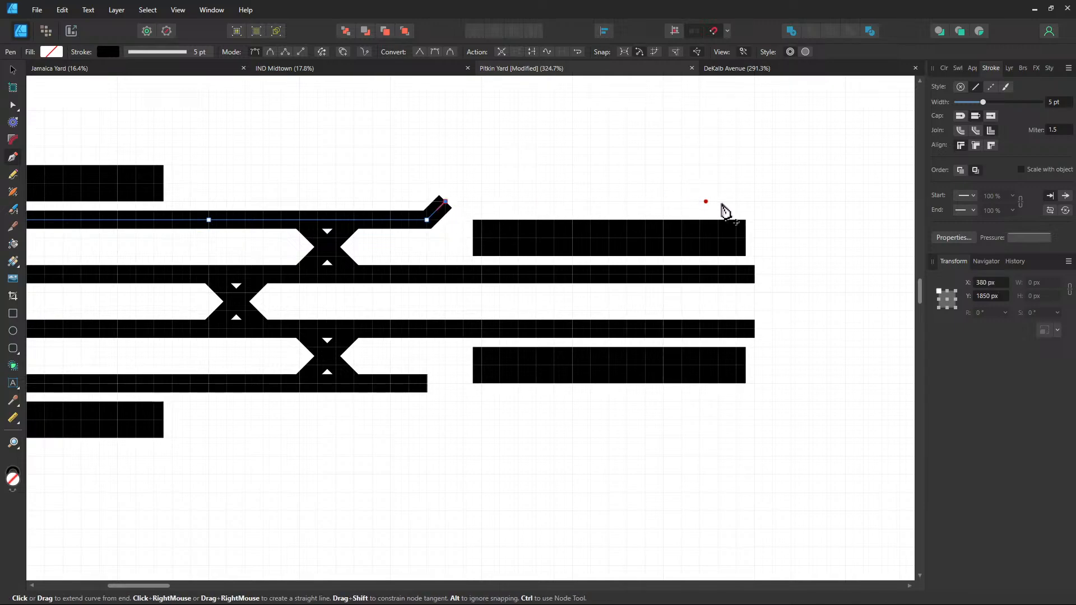
left_click(754, 201)
Angle the bottom track down diagonally, continue it straight right, then deselect
left_click(424, 384, "ctrl")
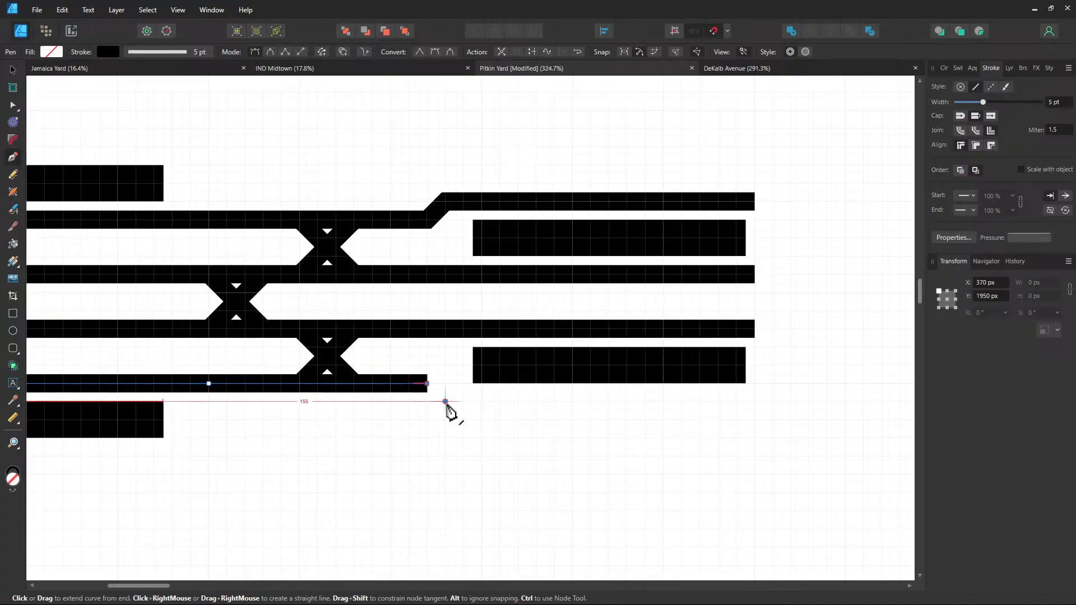
left_click(446, 402)
left_click(755, 404)
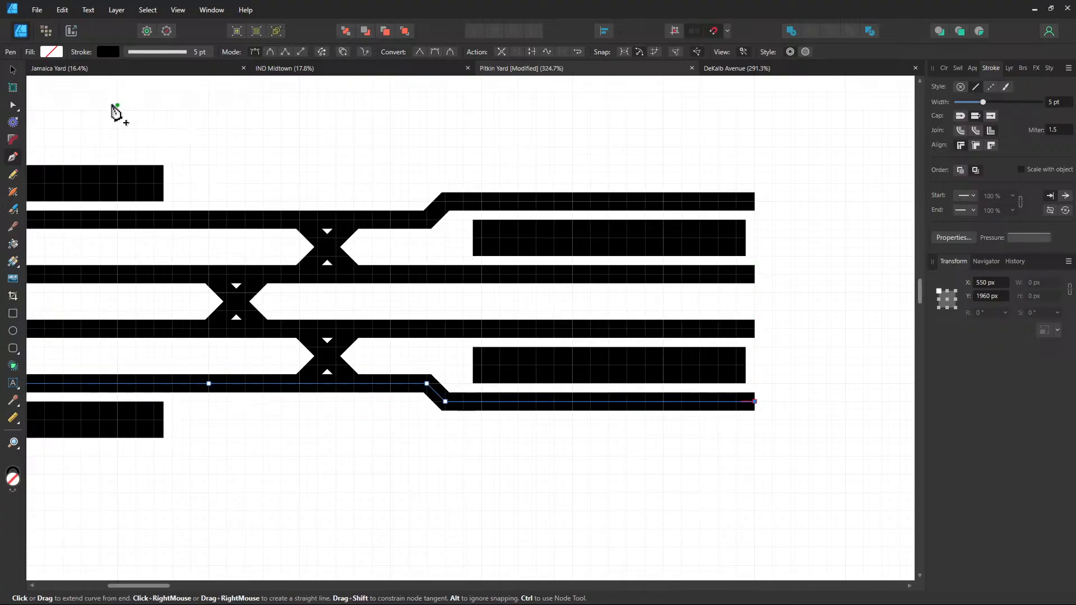
left_click(13, 70)
left_click_drag(622, 217, 470, 202)
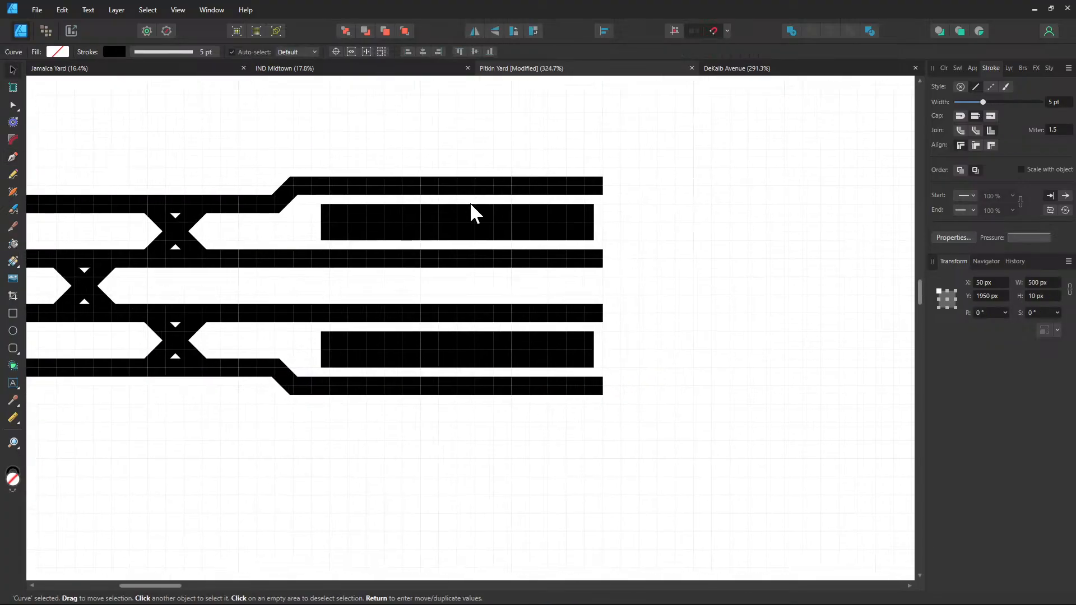
left_click(747, 248)
scroll(723, 254, "down", 2)
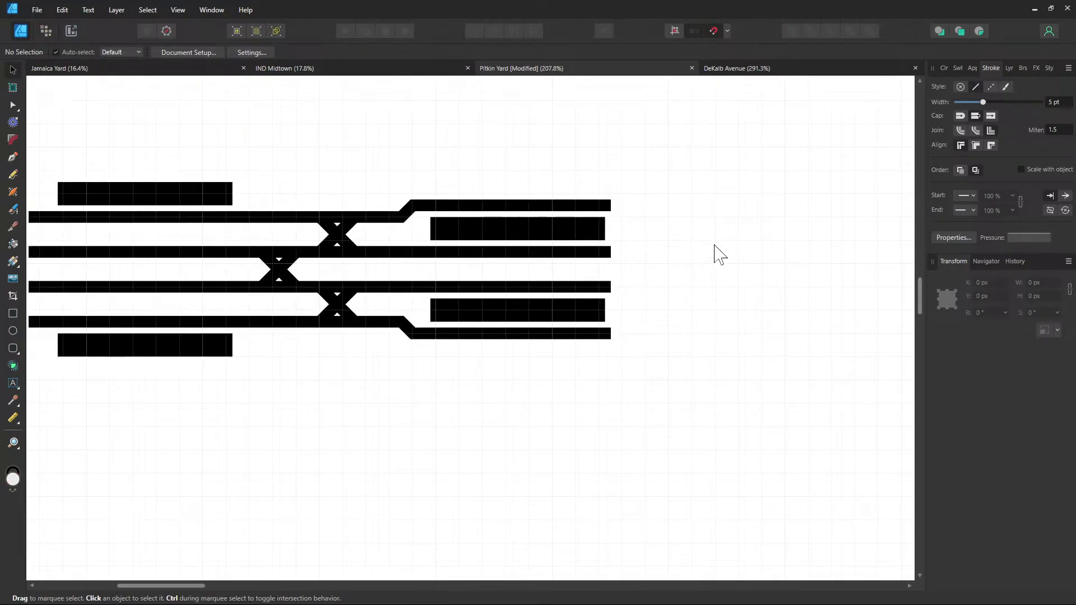
scroll(694, 241, "up", 3)
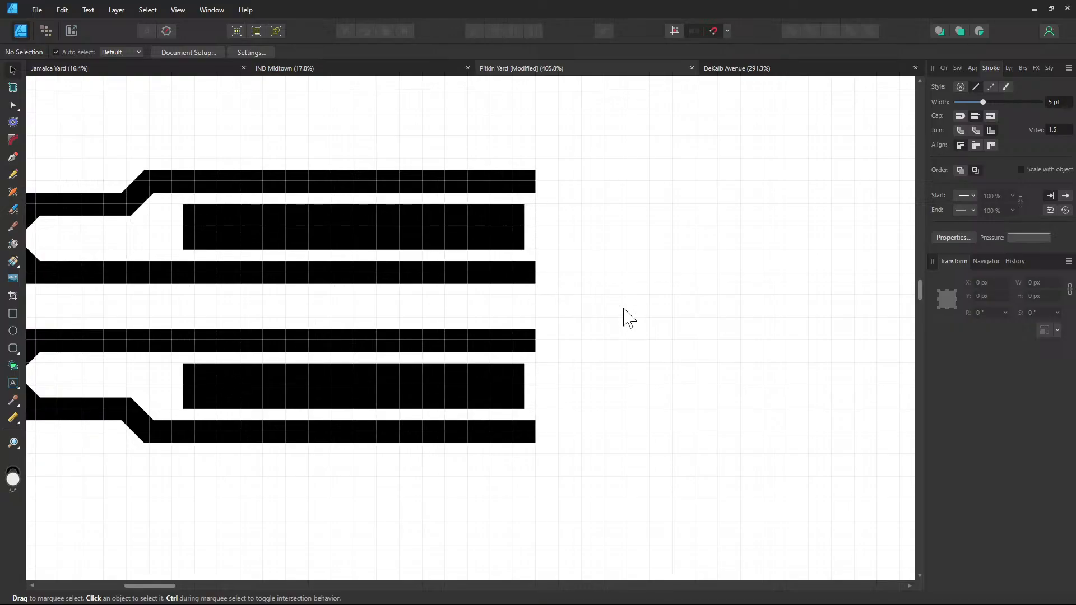
left_click_drag(620, 304, 478, 285)
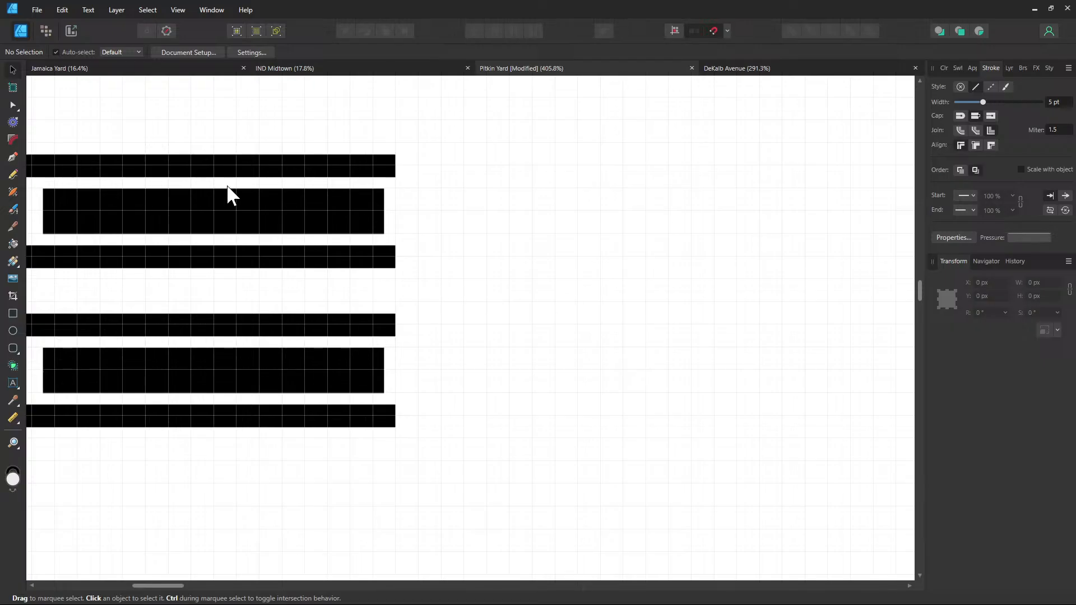
Extend the middle, top, fourth and bottom tracks right to the same end point
left_click(14, 157)
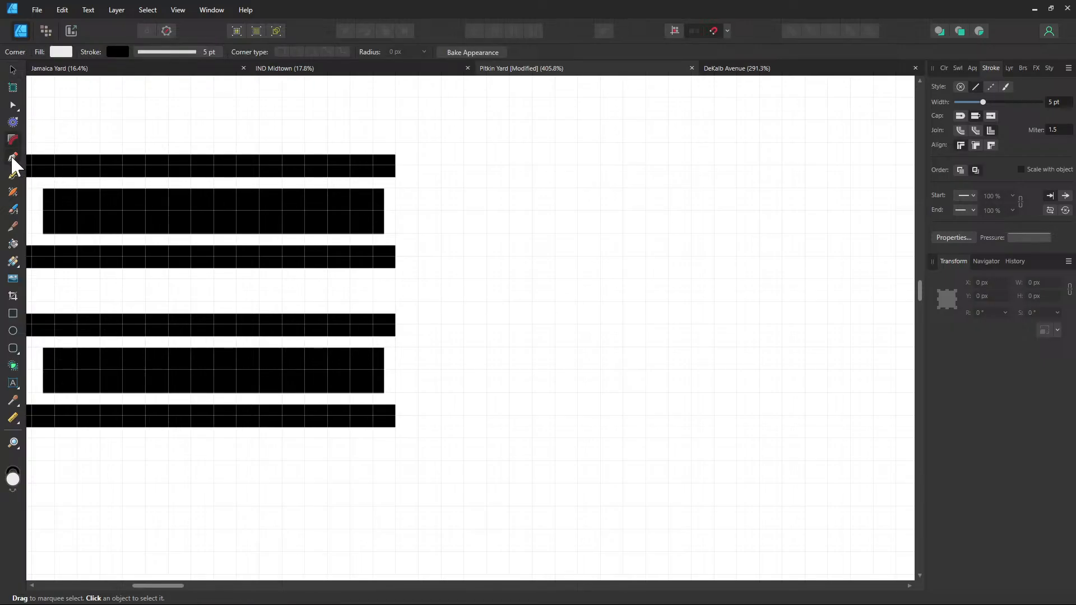
left_click(395, 258)
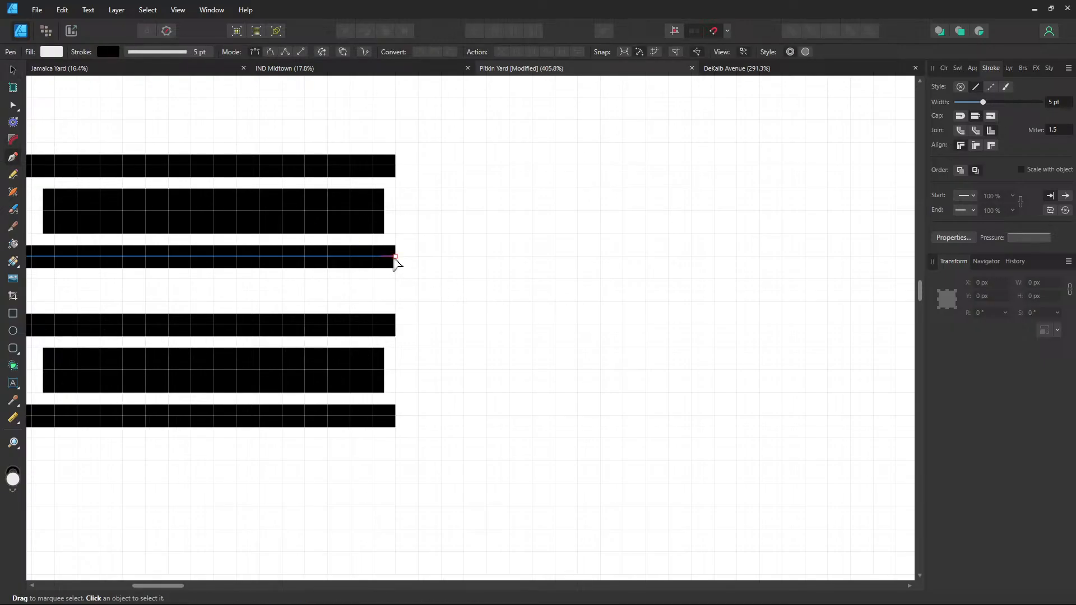
left_click(646, 257)
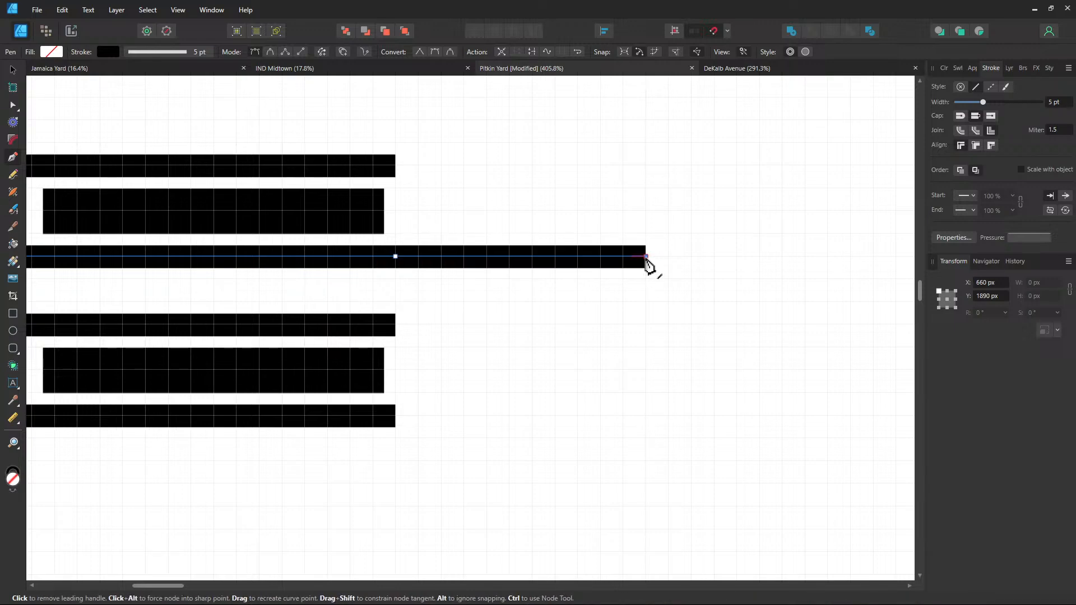
left_click(396, 166)
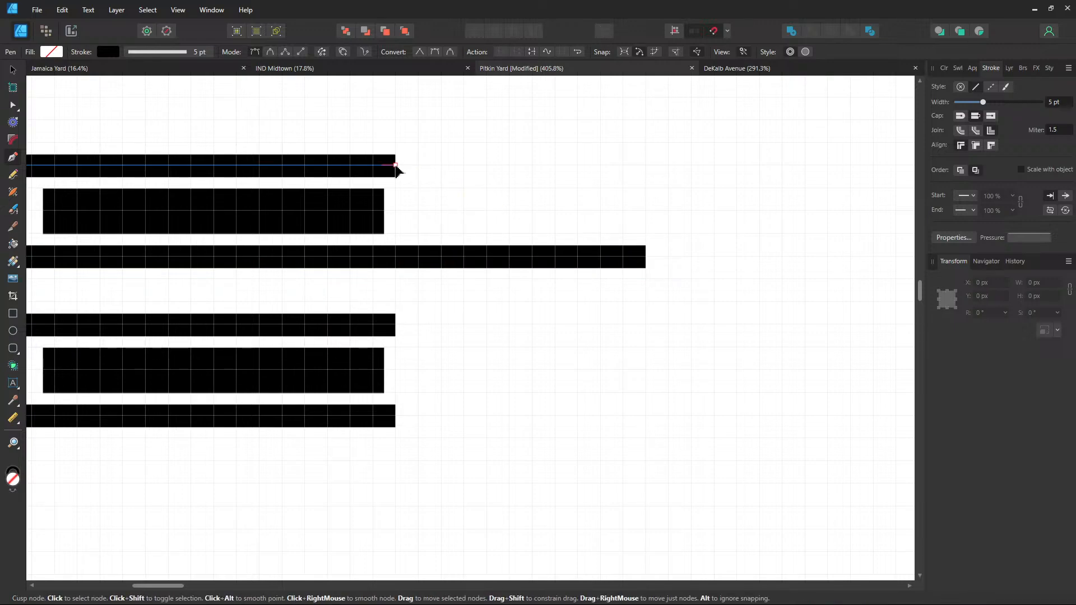
left_click(646, 166)
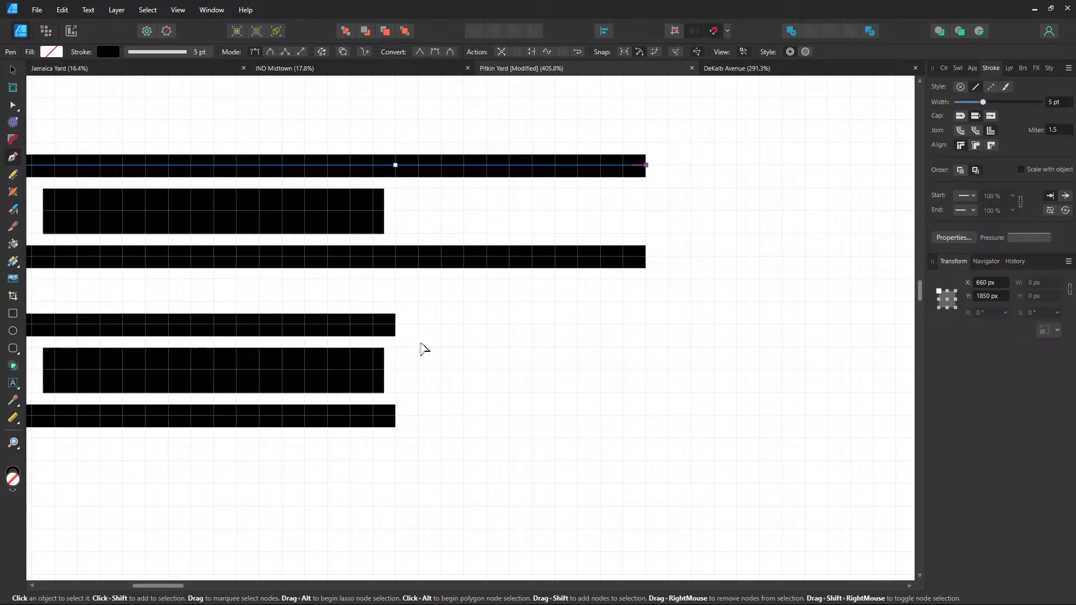
left_click(395, 326)
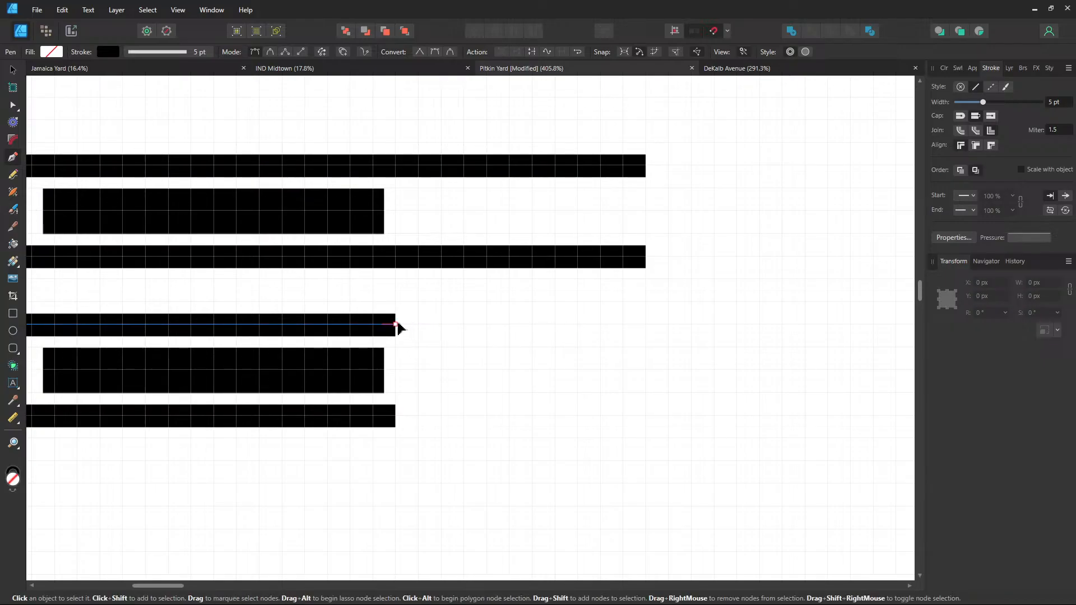
left_click(395, 325)
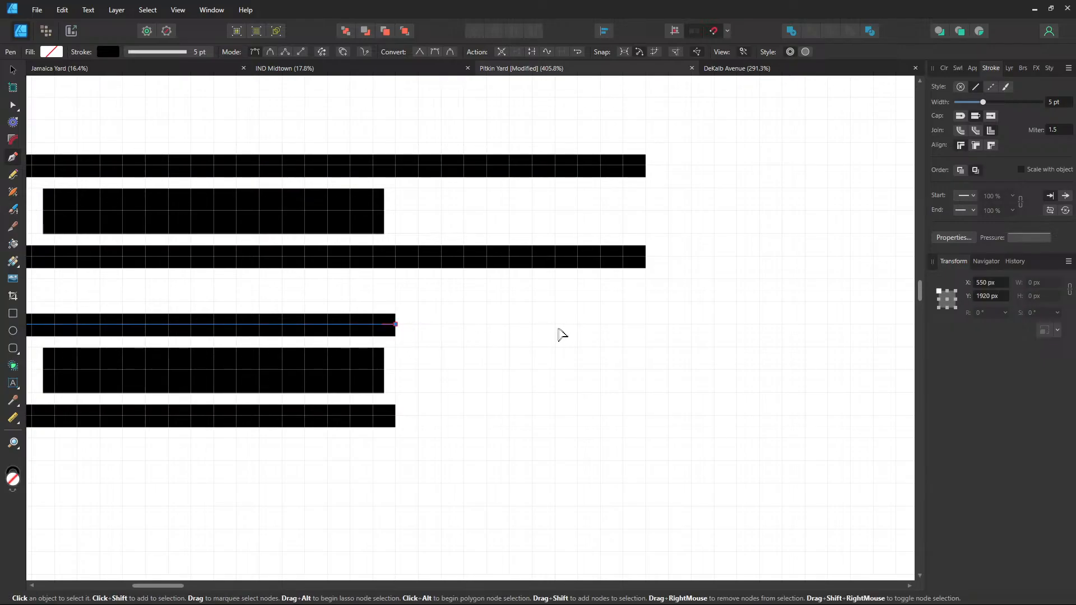
left_click(646, 325)
left_click(395, 416)
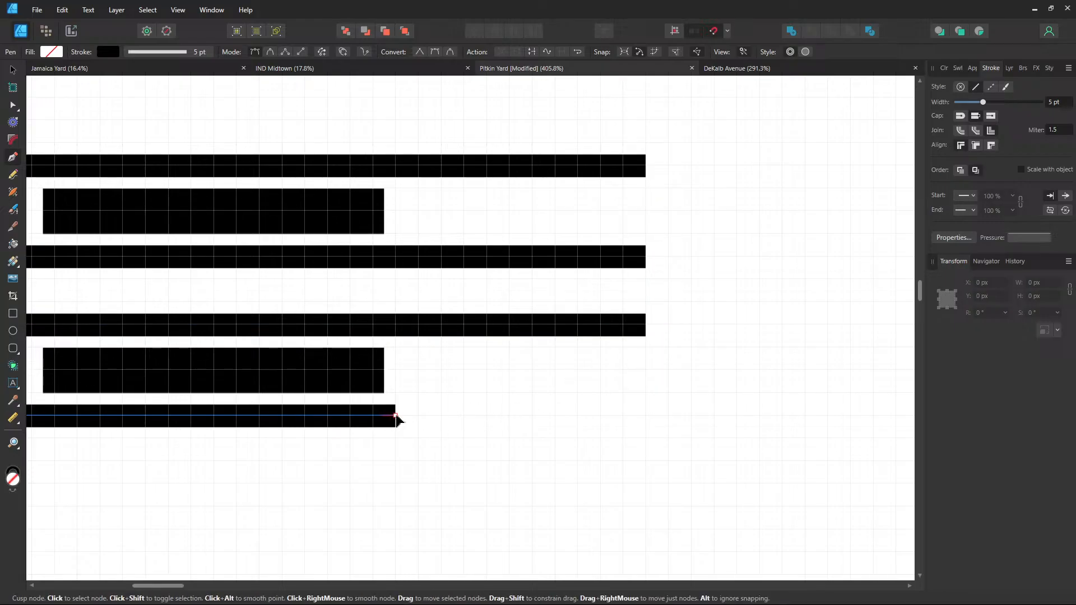
left_click(646, 415)
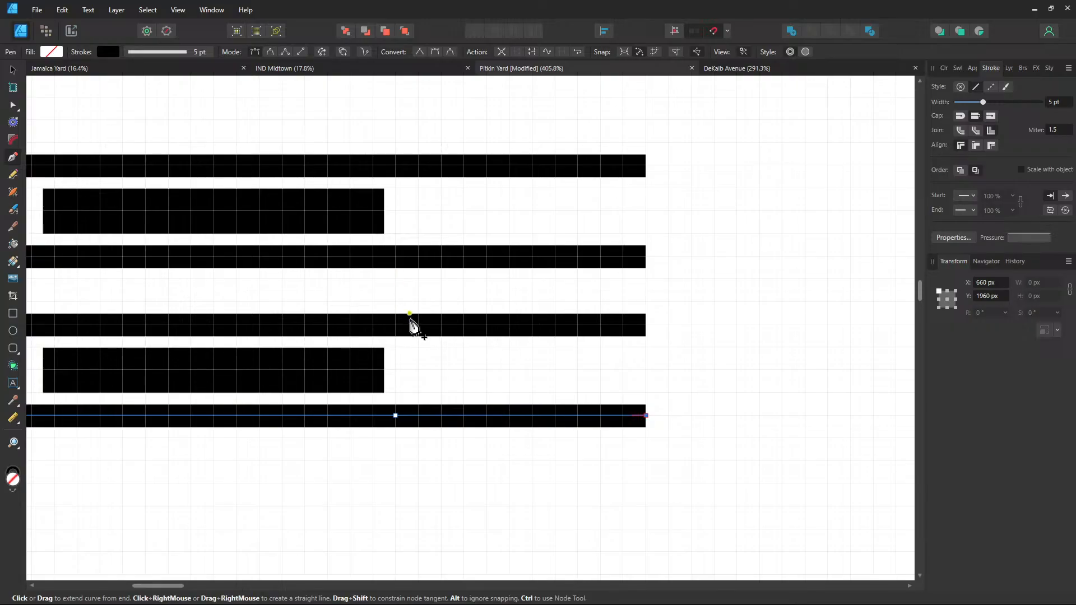
key("Escape")
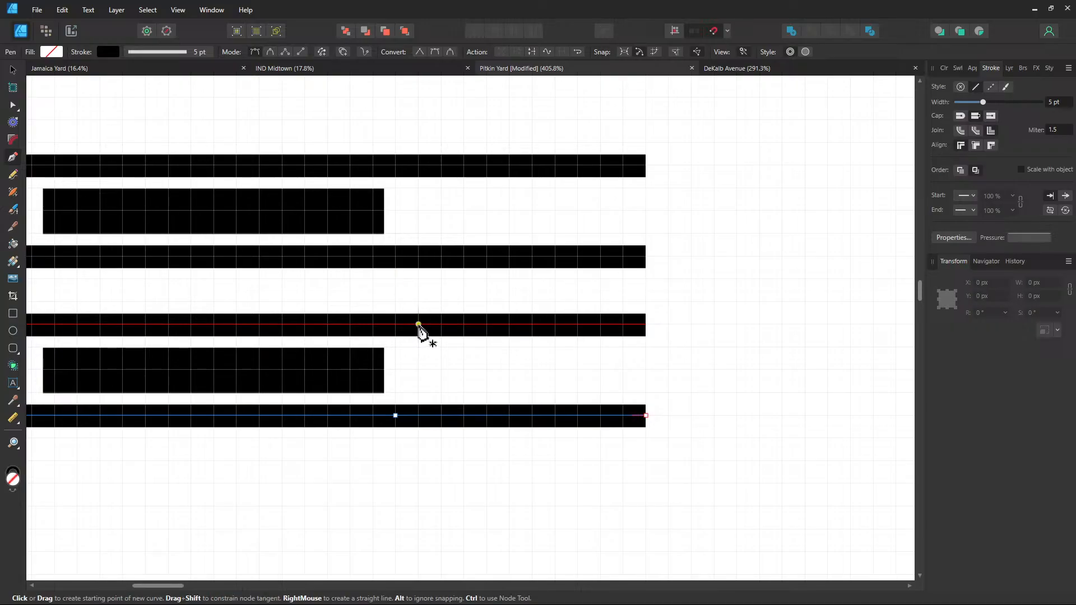
Draw two crossing diagonals forming an X crossover between the two middle tracks, then deselect
left_click(418, 324)
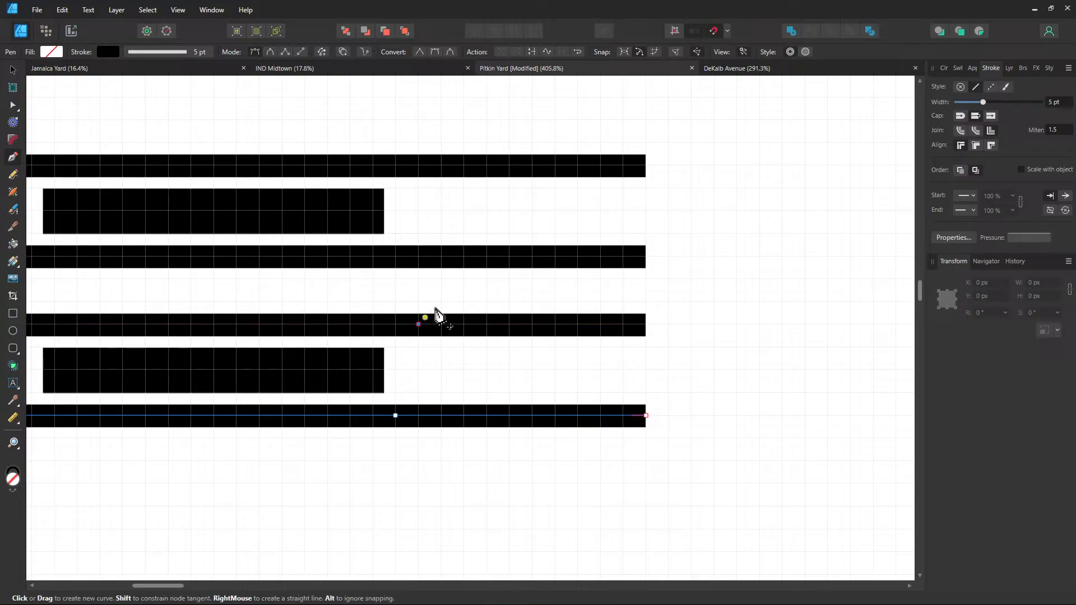
left_click(486, 257)
key("Escape")
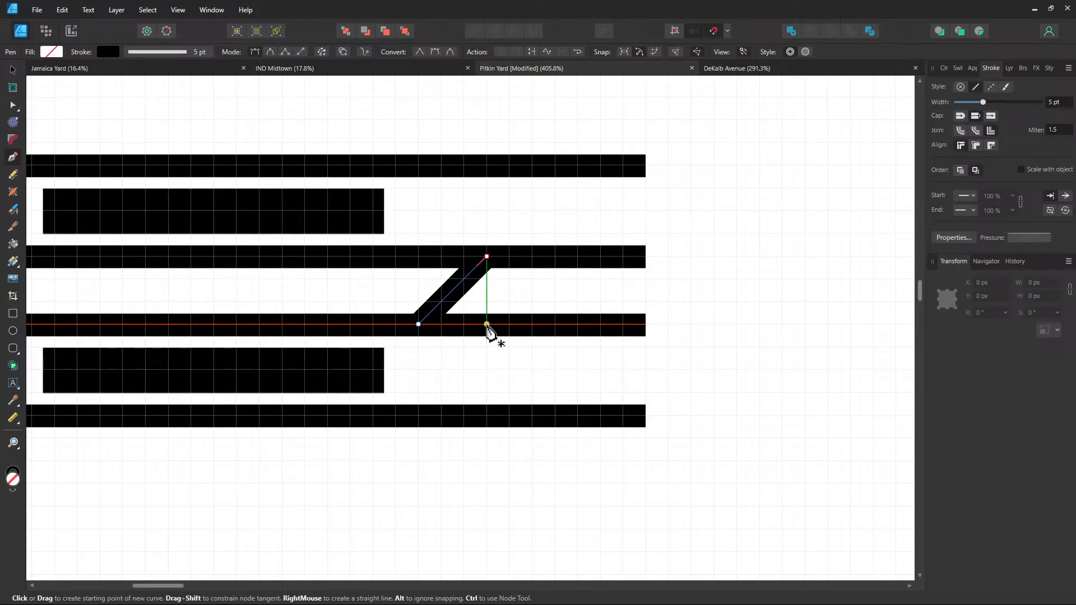
left_click(487, 325)
left_click(419, 256)
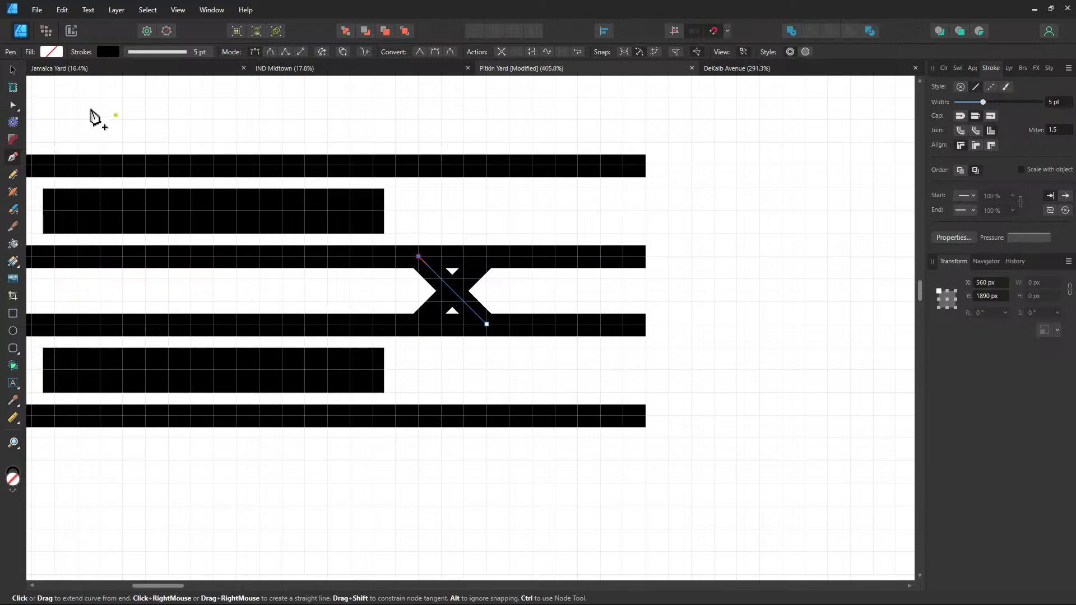
left_click(13, 69)
left_click(786, 300)
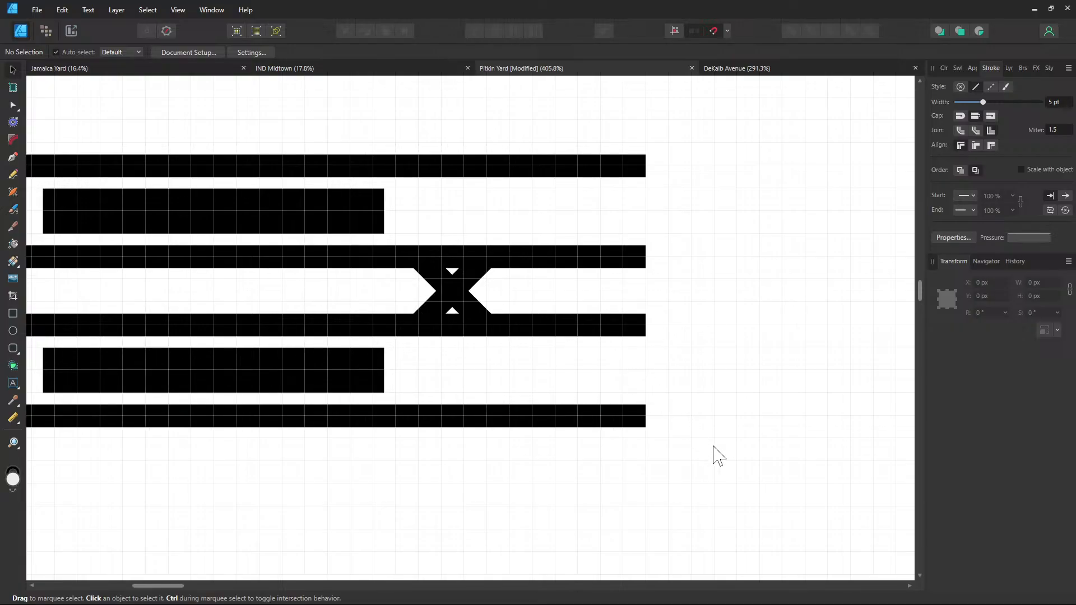
Branch a new track up off the bottom track and connect the fourth track into it
left_click_drag(729, 374, 596, 377)
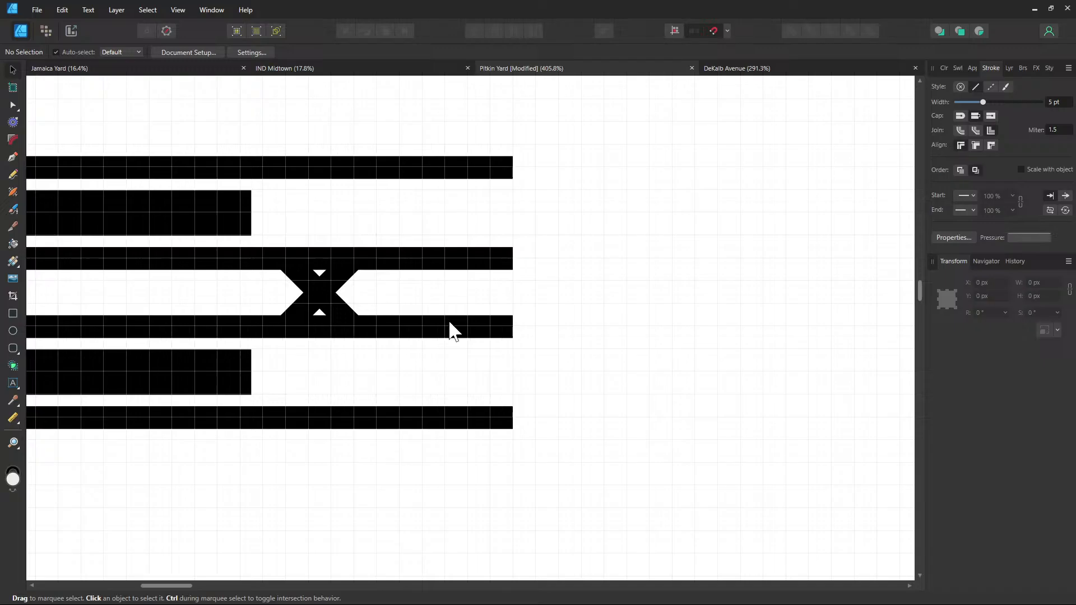
left_click(14, 159)
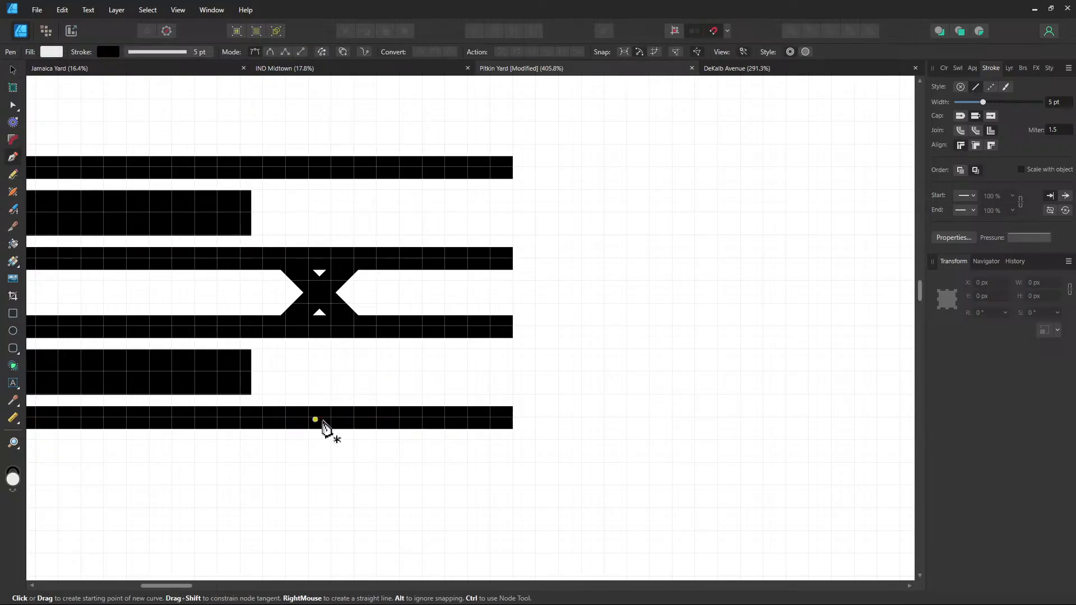
left_click(377, 418)
left_click(423, 371)
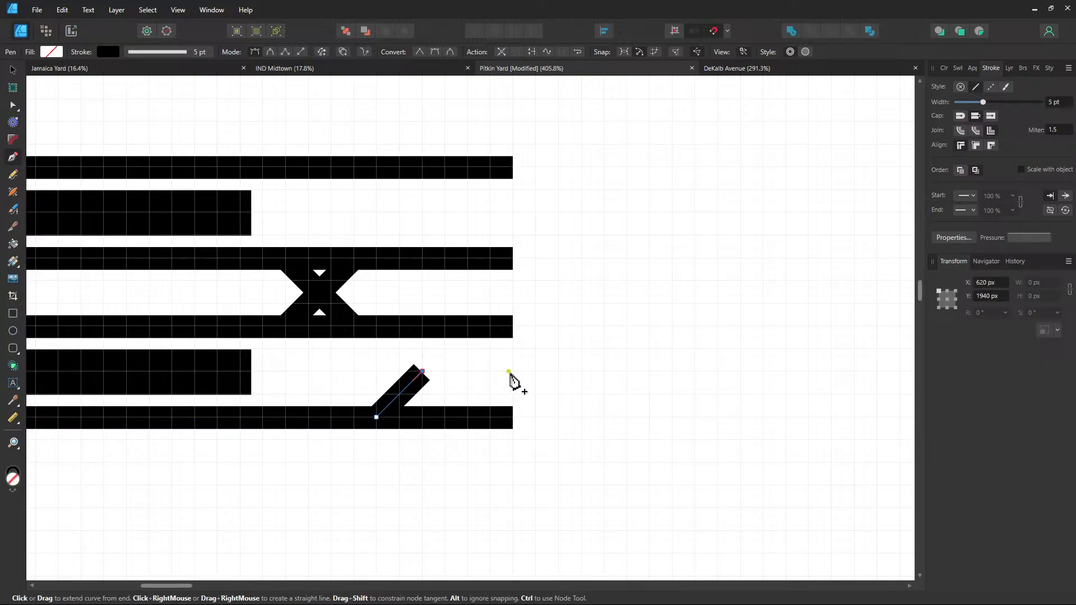
left_click(511, 371)
key("Escape")
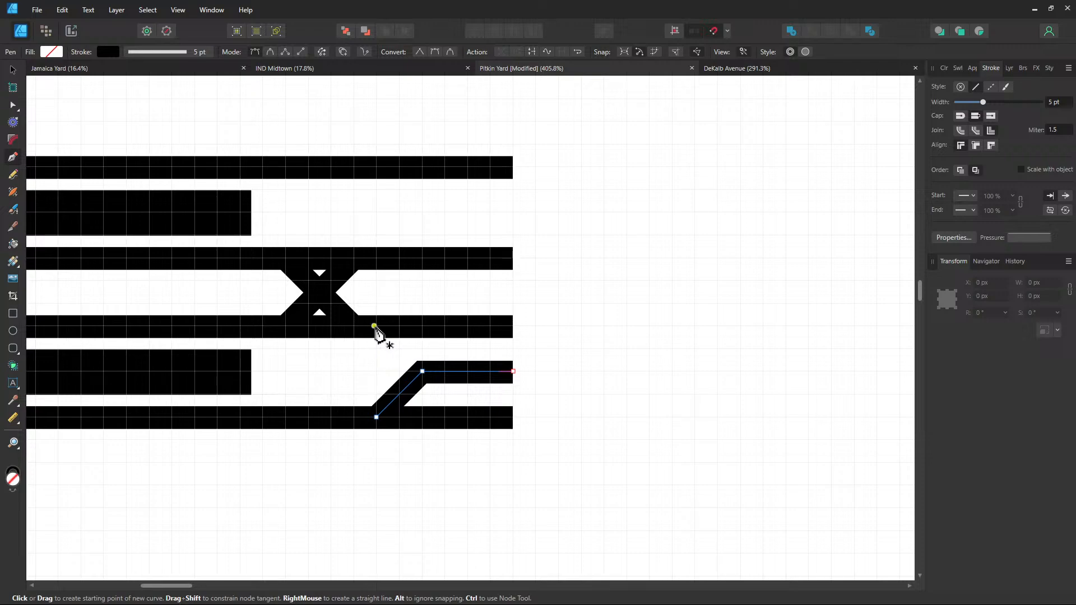
key("Escape")
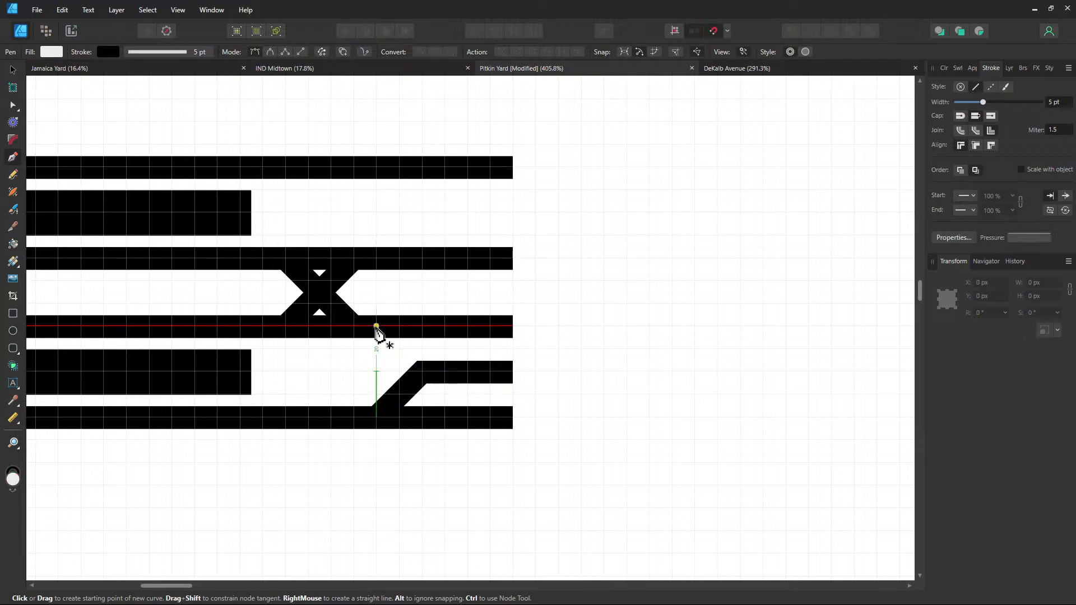
left_click(422, 371)
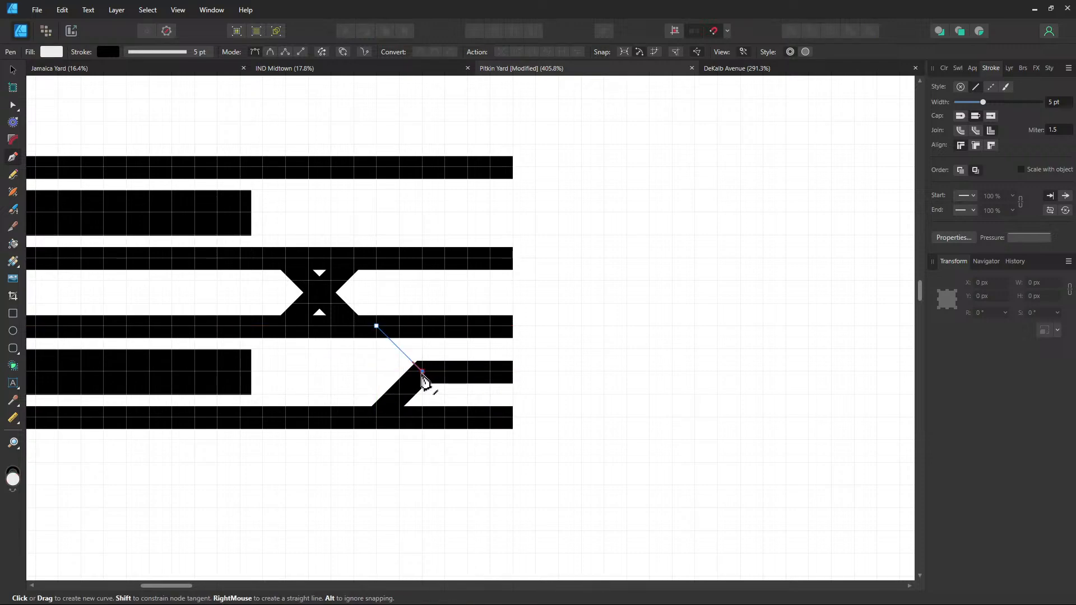
left_click(377, 326)
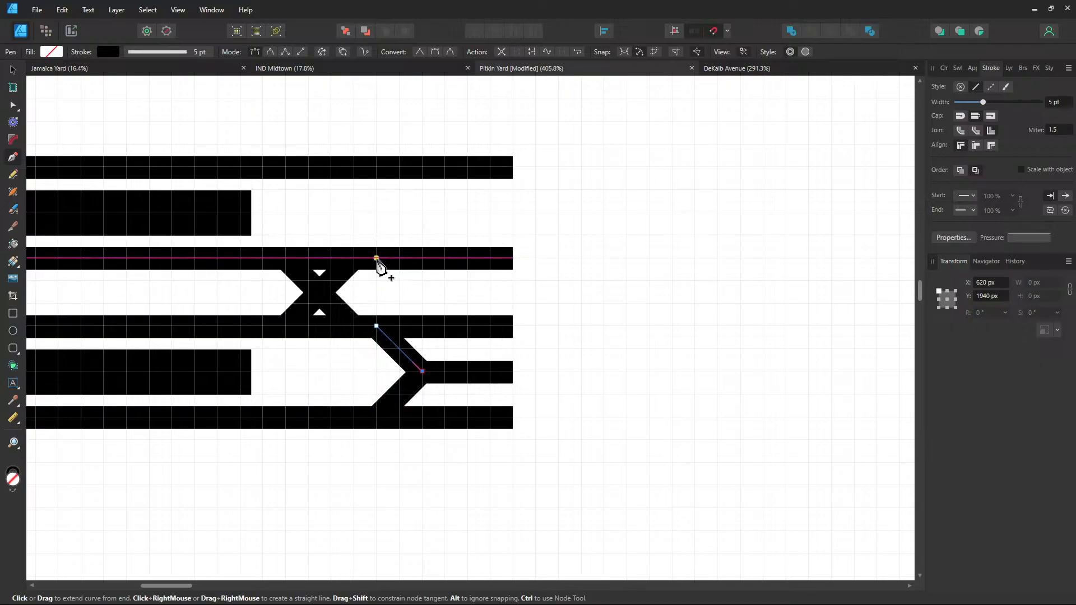
key("Escape")
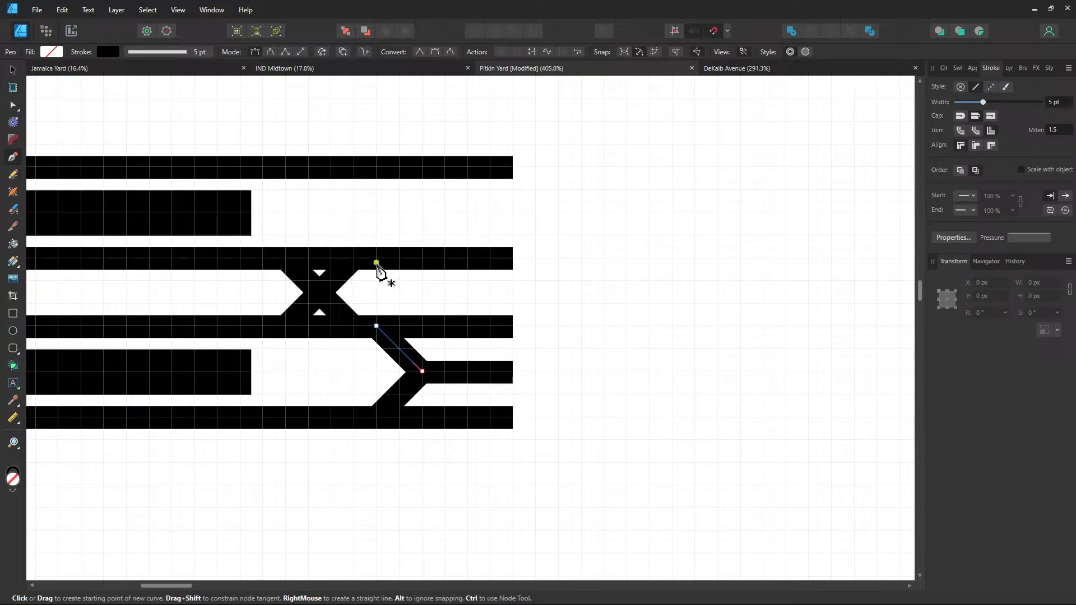
Branch a track up from the third track and join the top track into it diagonally
left_click(377, 258)
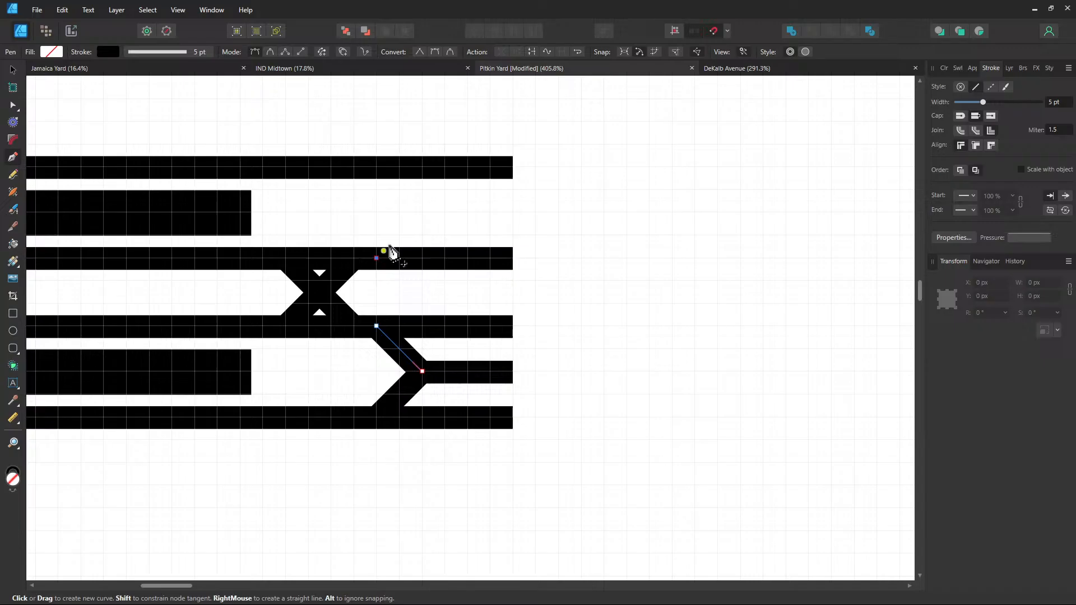
left_click(423, 212)
left_click(514, 214)
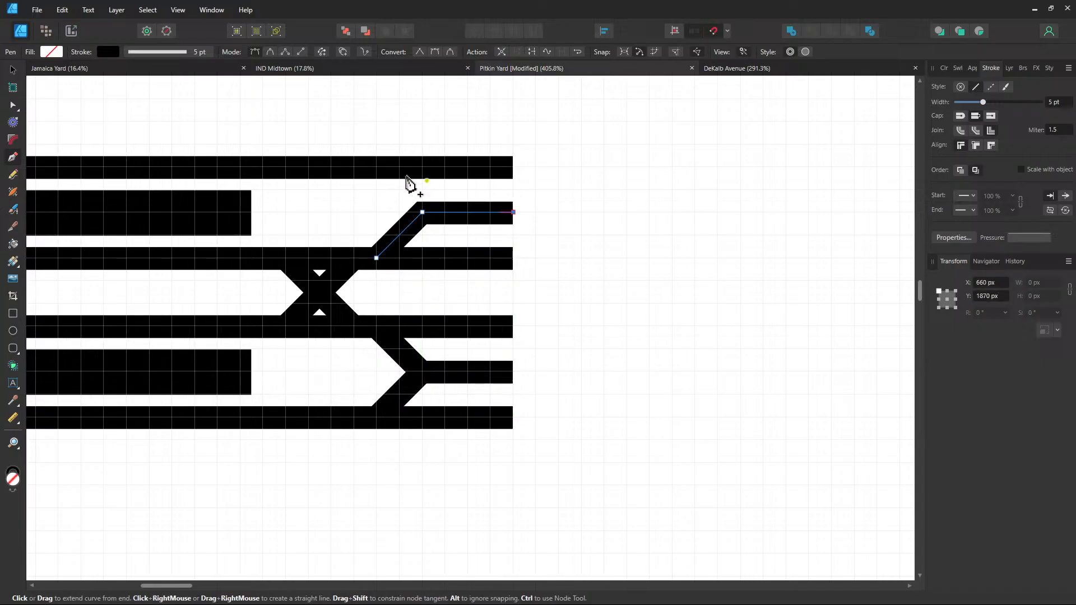
key("Escape")
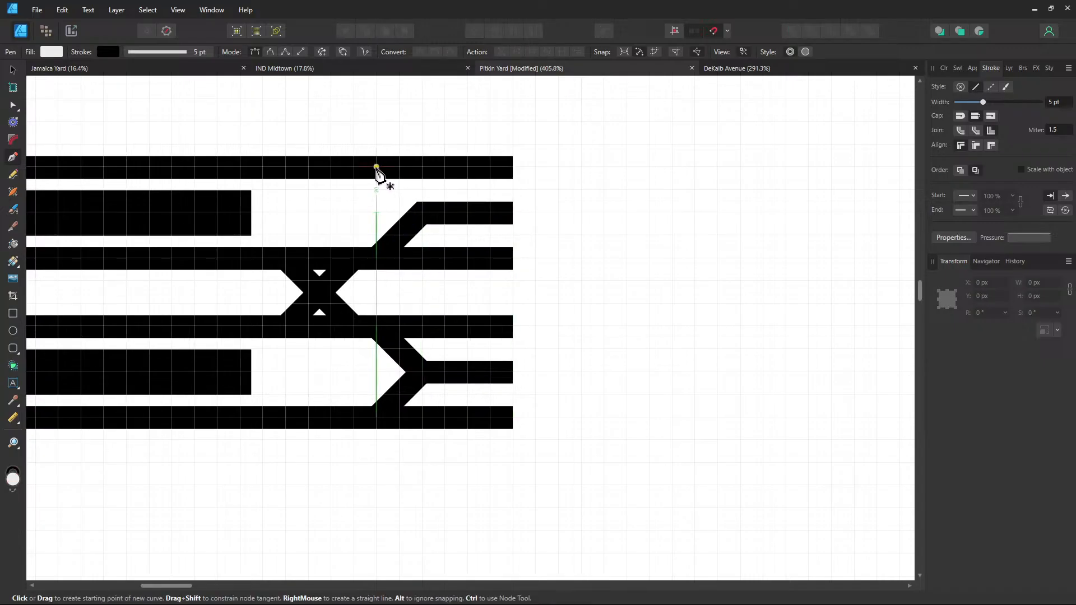
left_click(377, 166)
left_click(423, 212)
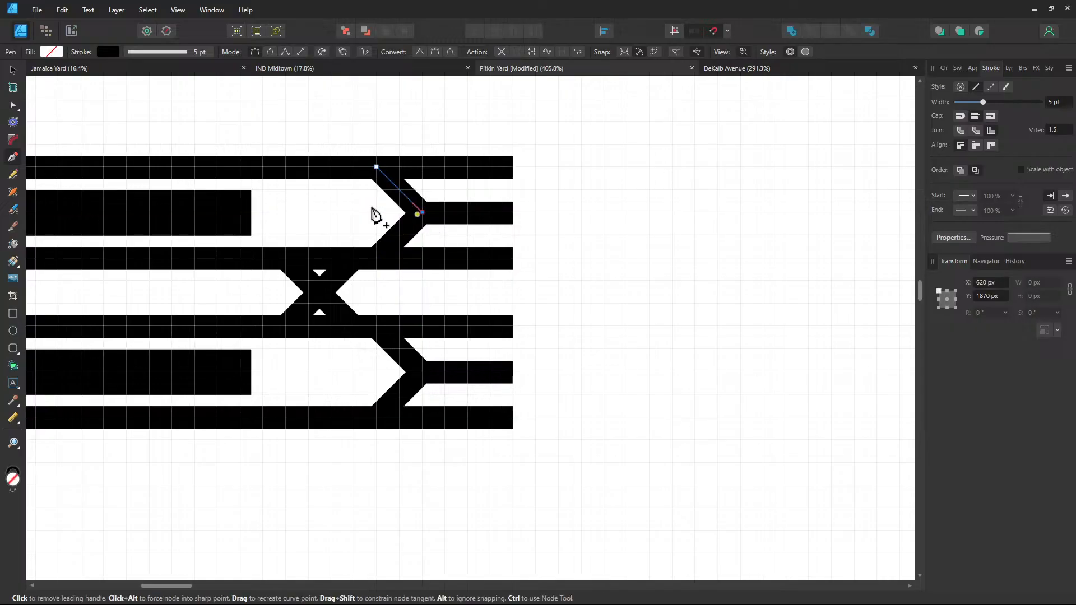
left_click(16, 72)
left_click(642, 324)
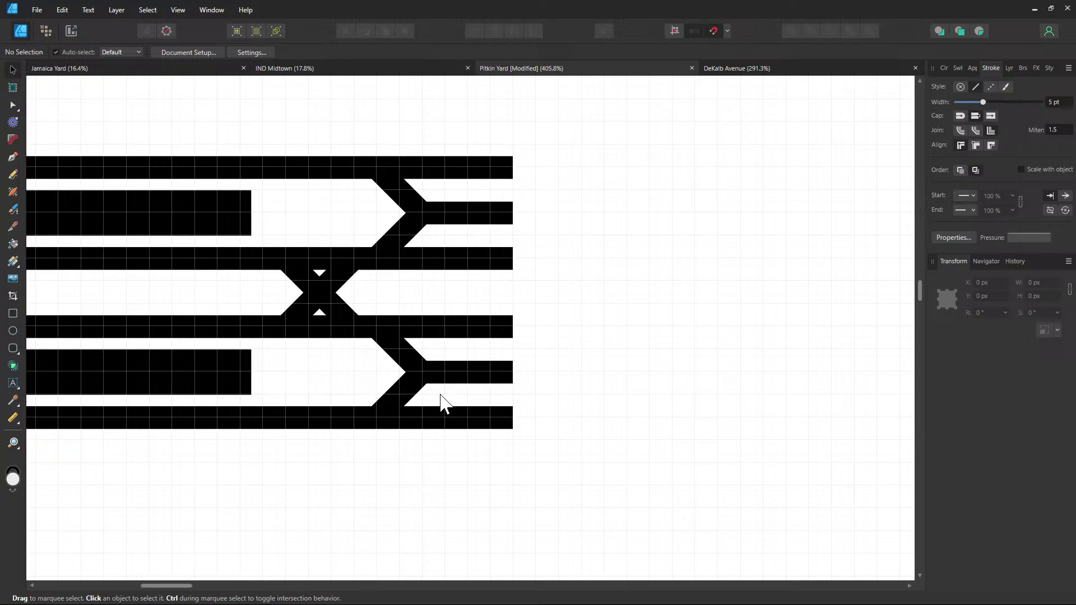
Continue the upper branch arm from its right end with a diagonal leg down-right
mouse_move(614, 333)
left_mouse_down()
mouse_move(570, 330)
mouse_move(499, 272)
left_mouse_up()
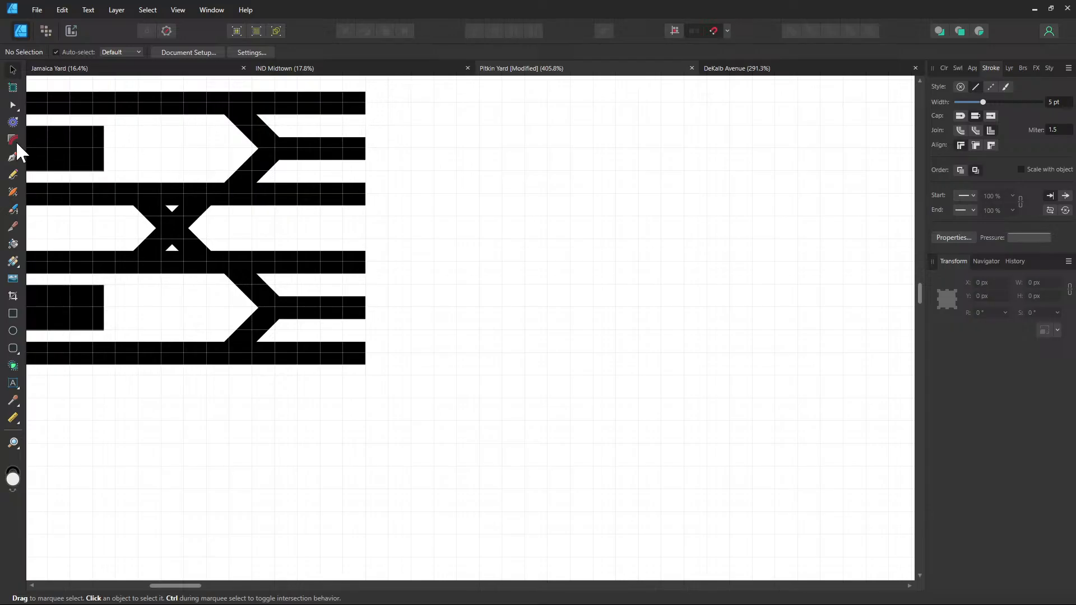
left_click(12, 156)
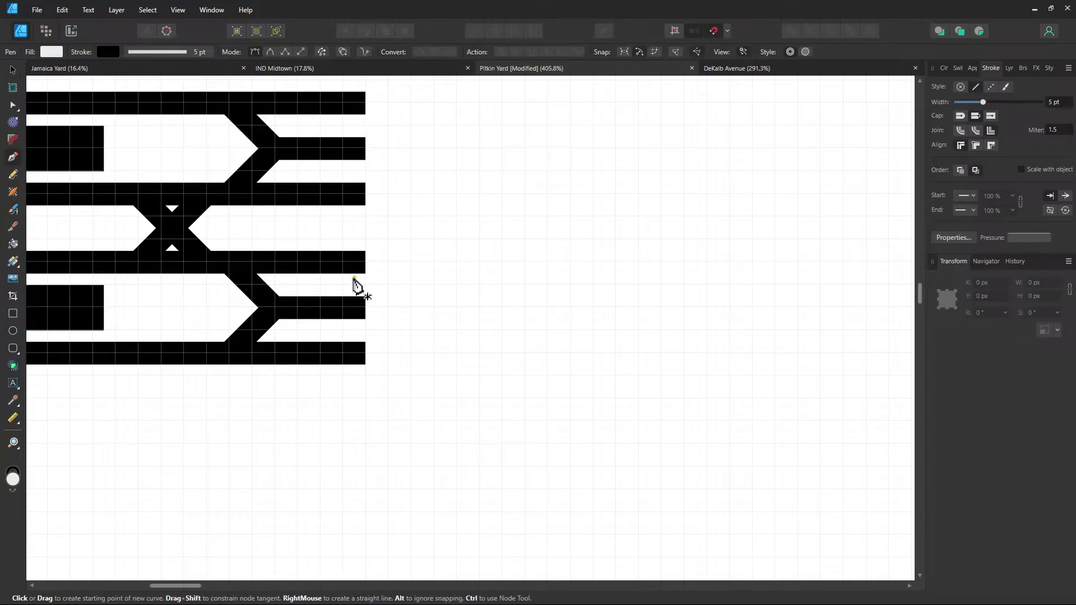
left_click(367, 308)
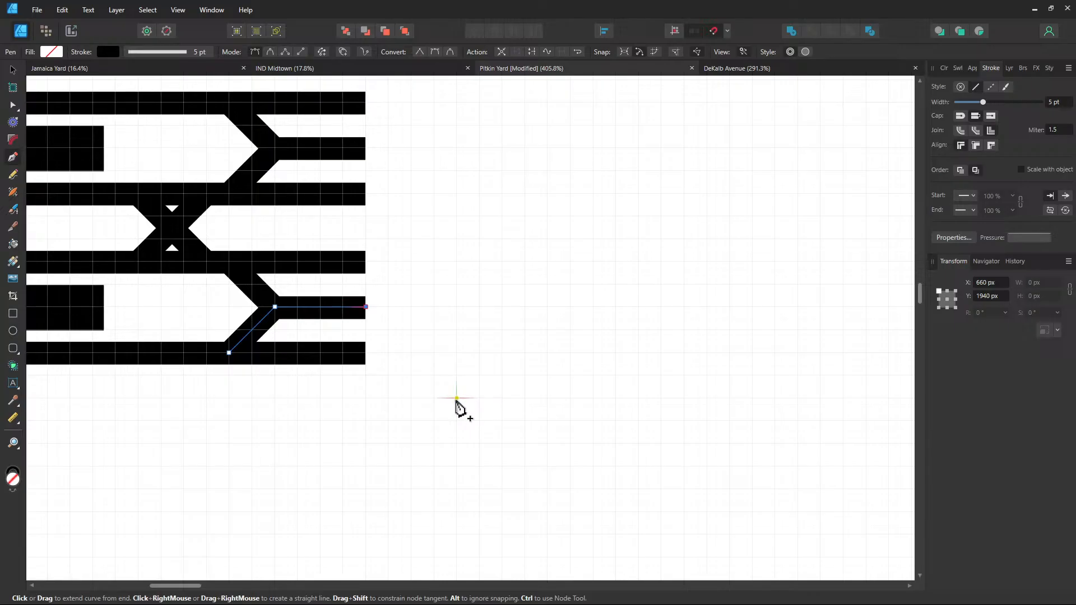
left_click(366, 149)
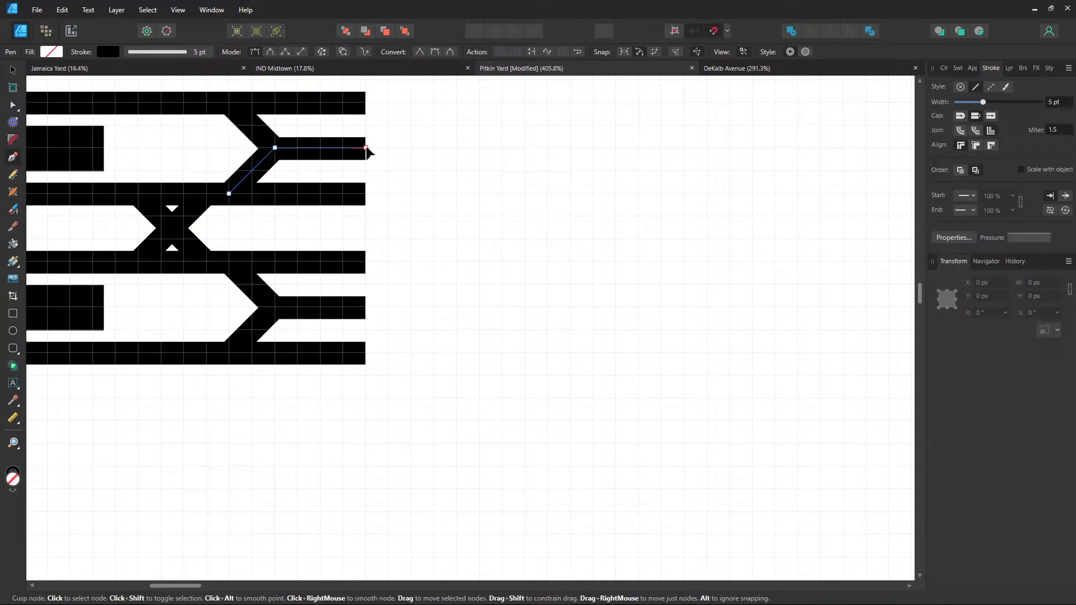
left_click(367, 149)
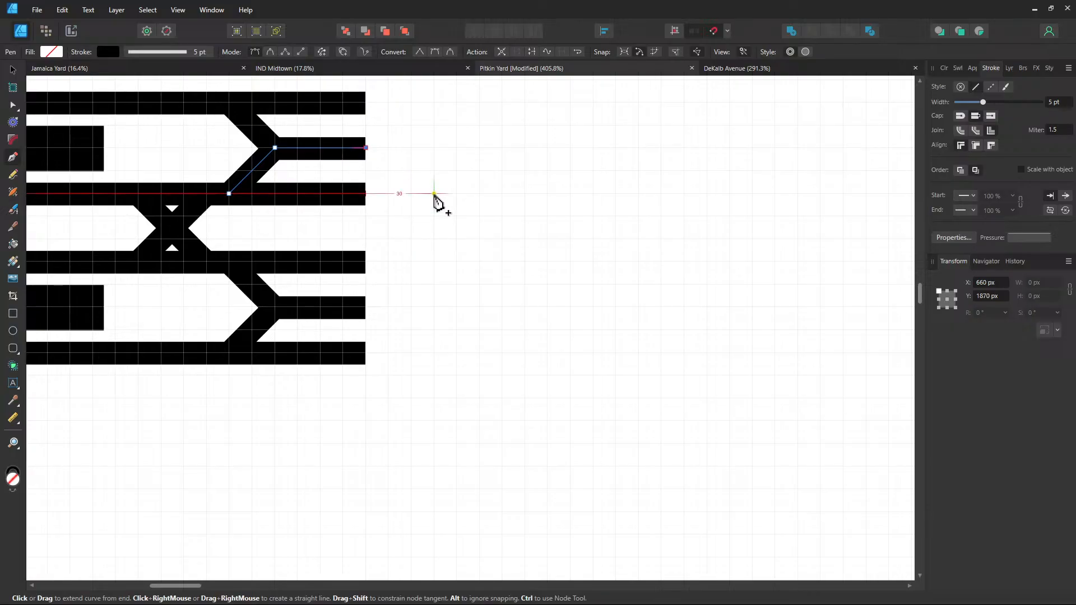
left_click(435, 193)
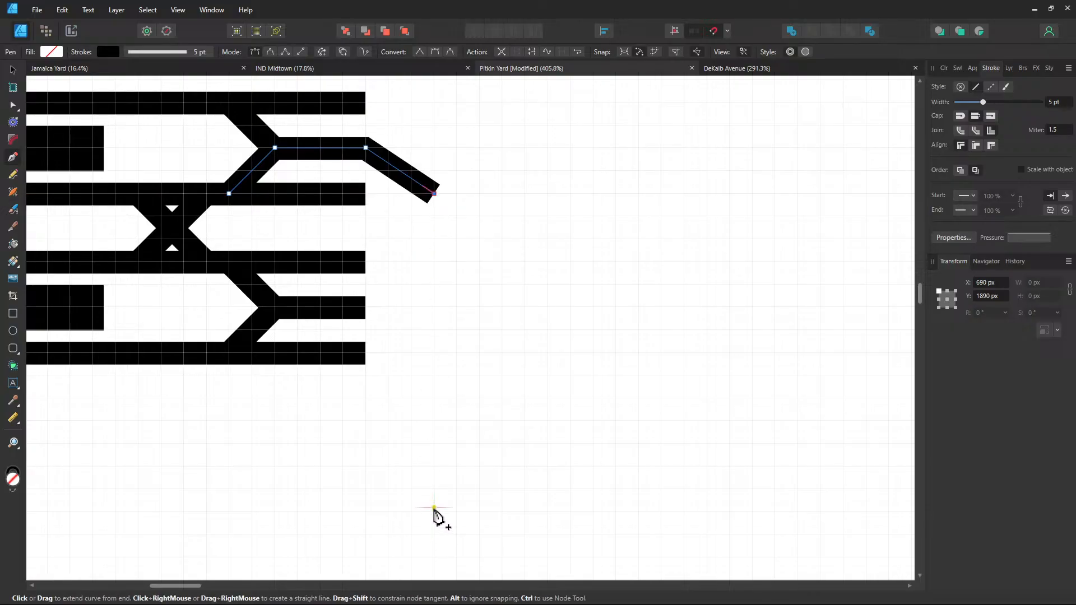
Replace the stray leg: angle the upper arm down-right, then run it straight down
key("ctrl+z")
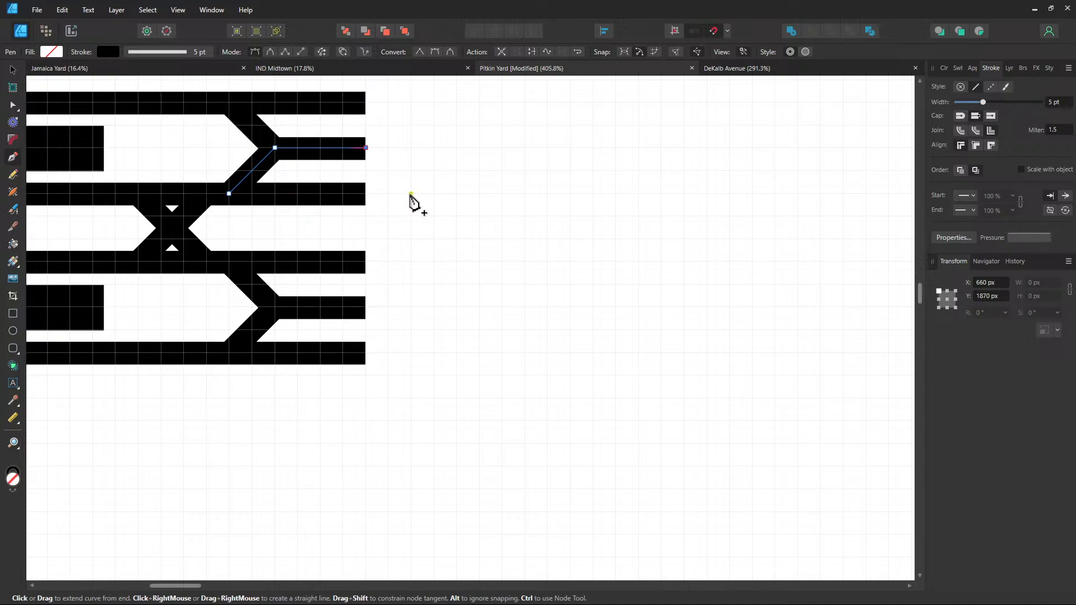
left_click(457, 240)
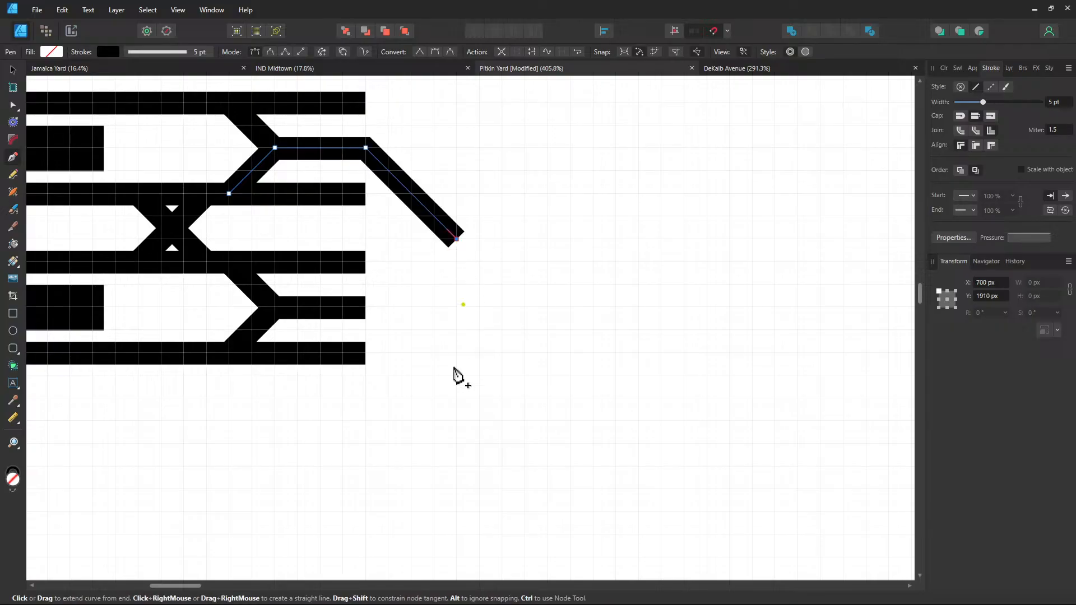
left_click(457, 491)
Angle the lower arm down-right and run it straight down parallel to the upper arm
left_click(366, 309, "ctrl")
left_click(365, 307)
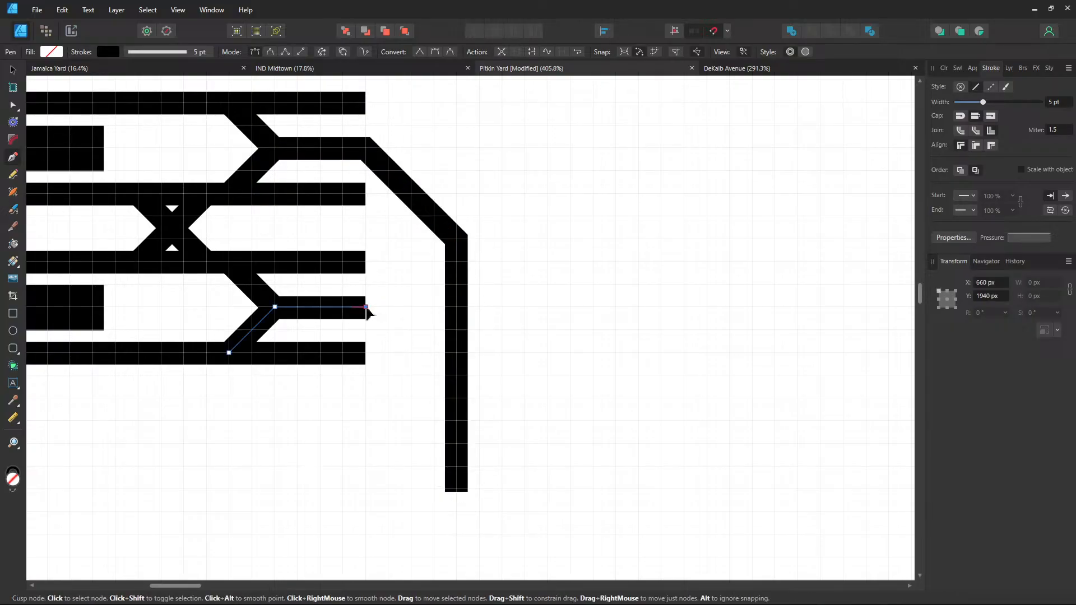
left_click(389, 330)
left_click(388, 489)
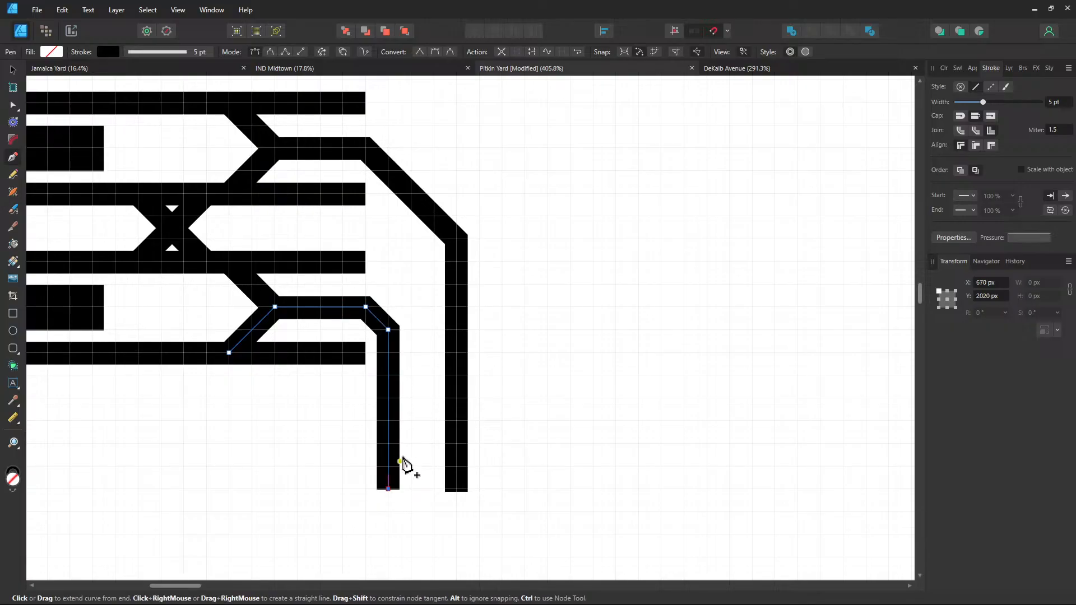
key("Escape")
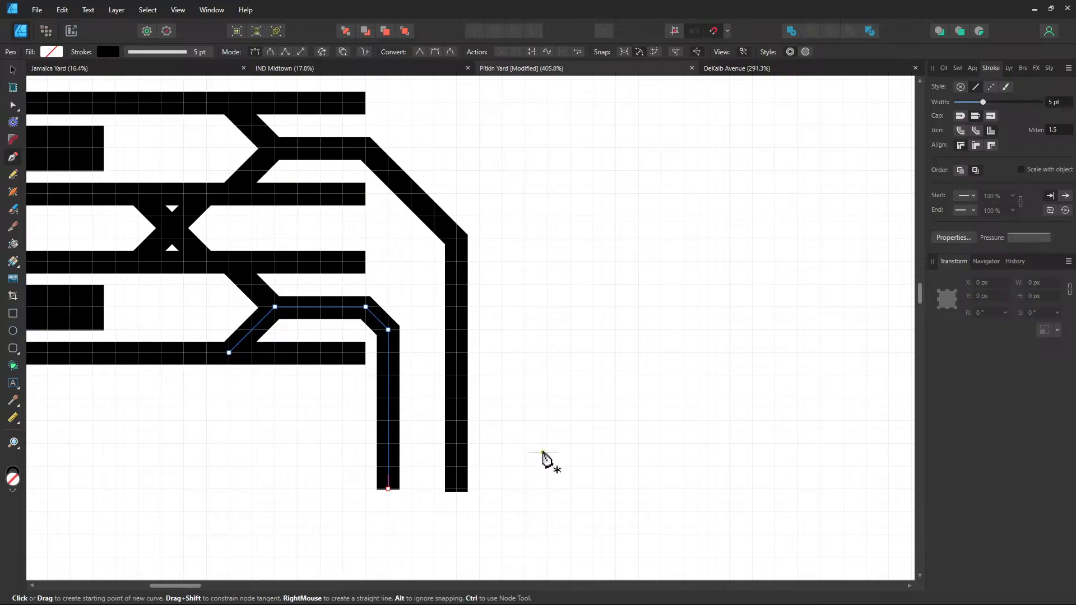
left_click_drag(546, 459, 486, 355)
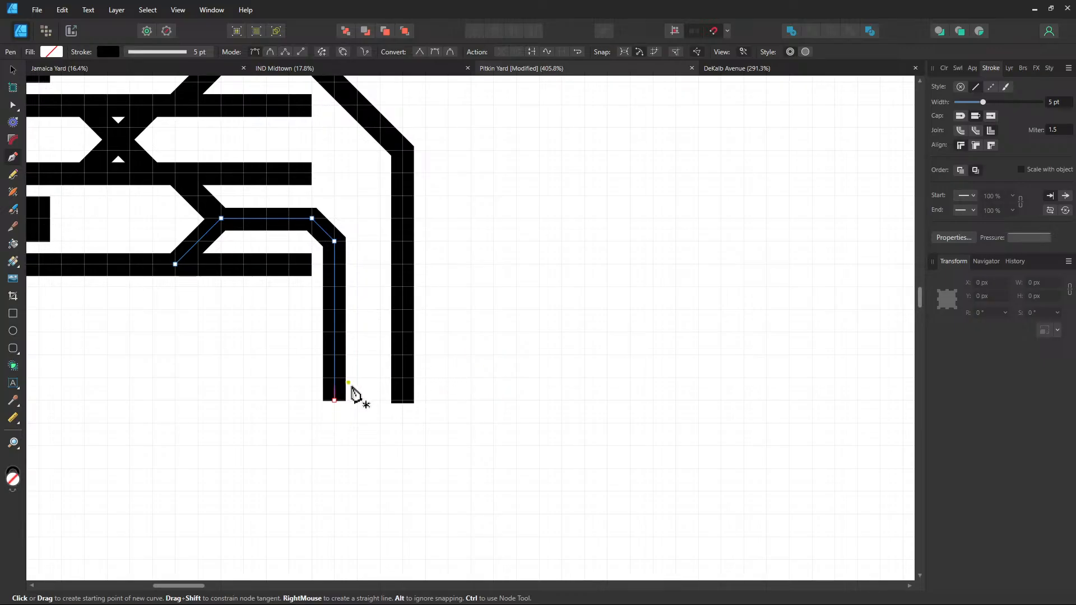
Draw two crossing diagonals between the vertical tracks' bottom ends as an X crossover, then deselect
key("Escape")
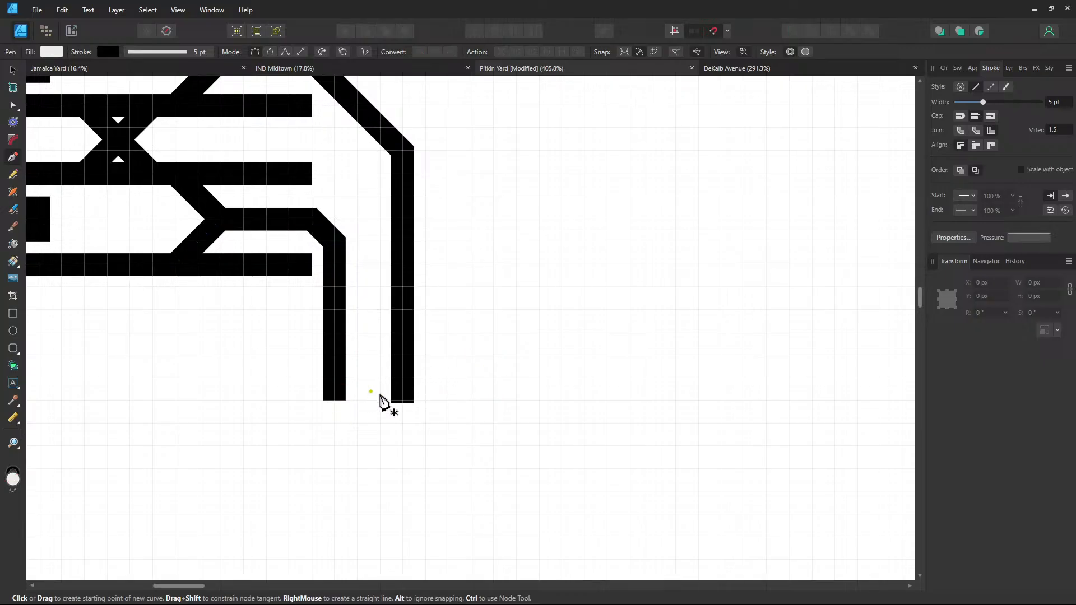
left_click(403, 379)
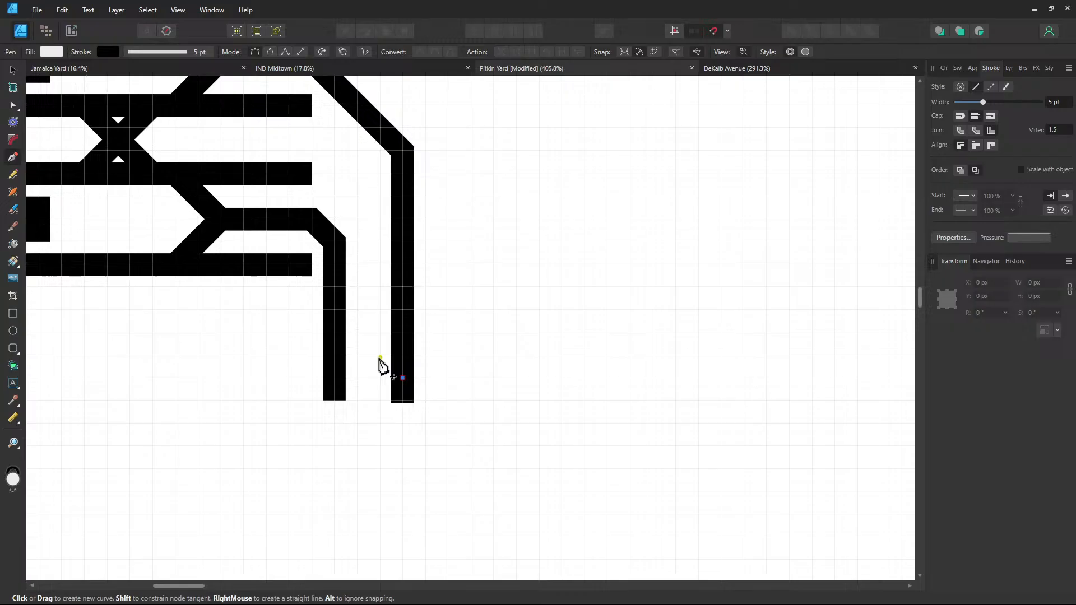
left_click(334, 332)
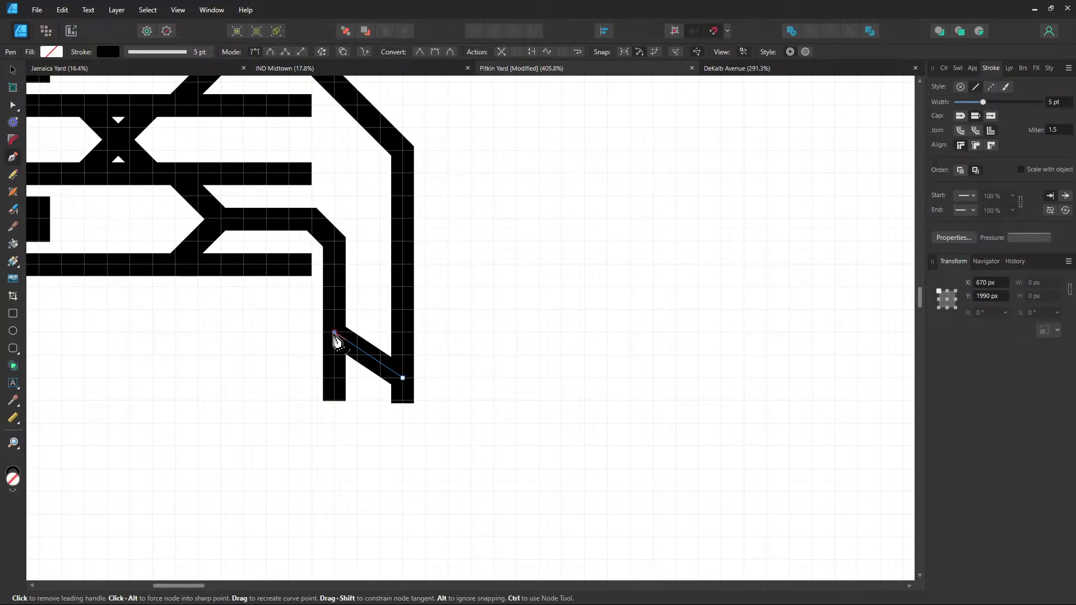
key("ctrl+z")
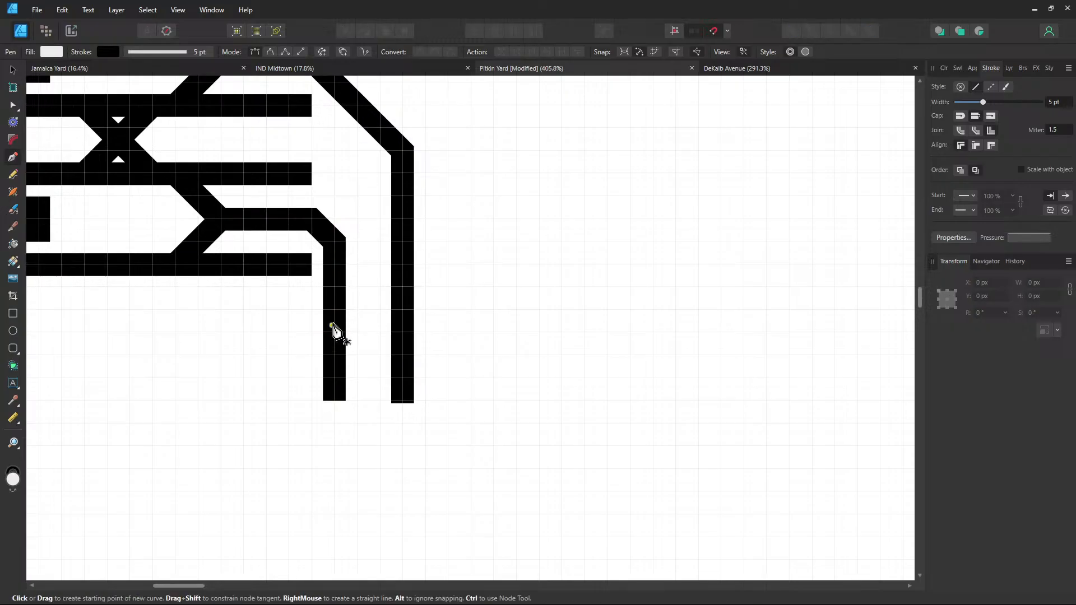
left_click(404, 379)
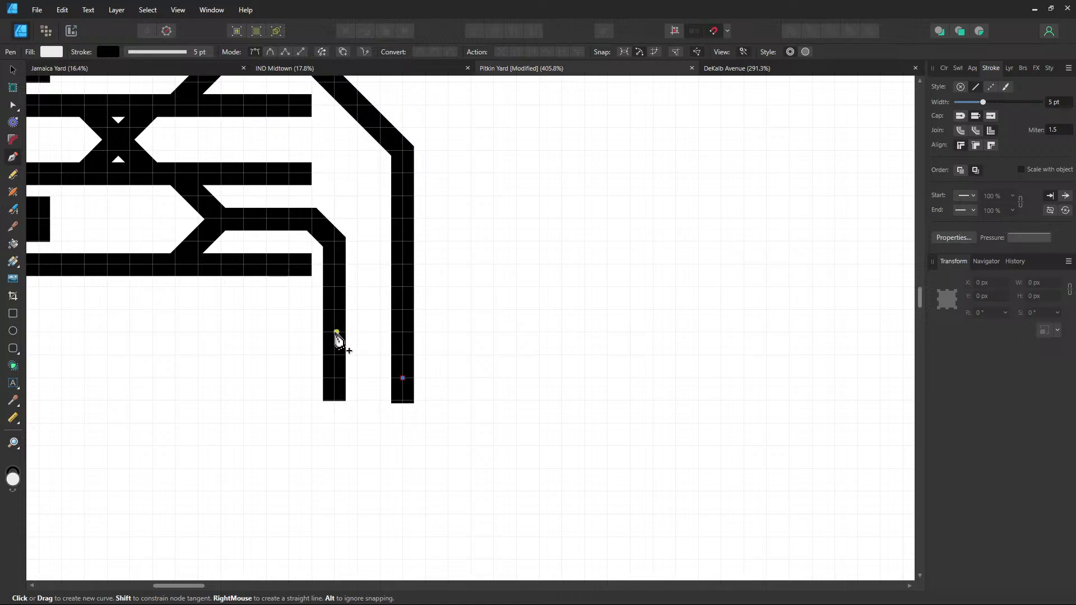
left_click(334, 332)
key("ctrl+z")
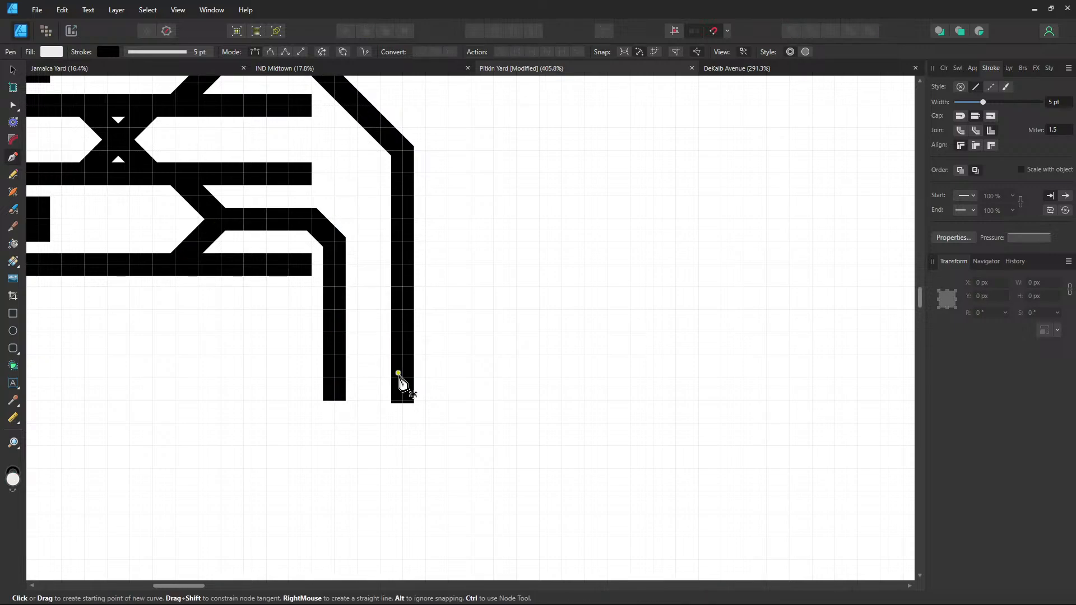
left_click(403, 379)
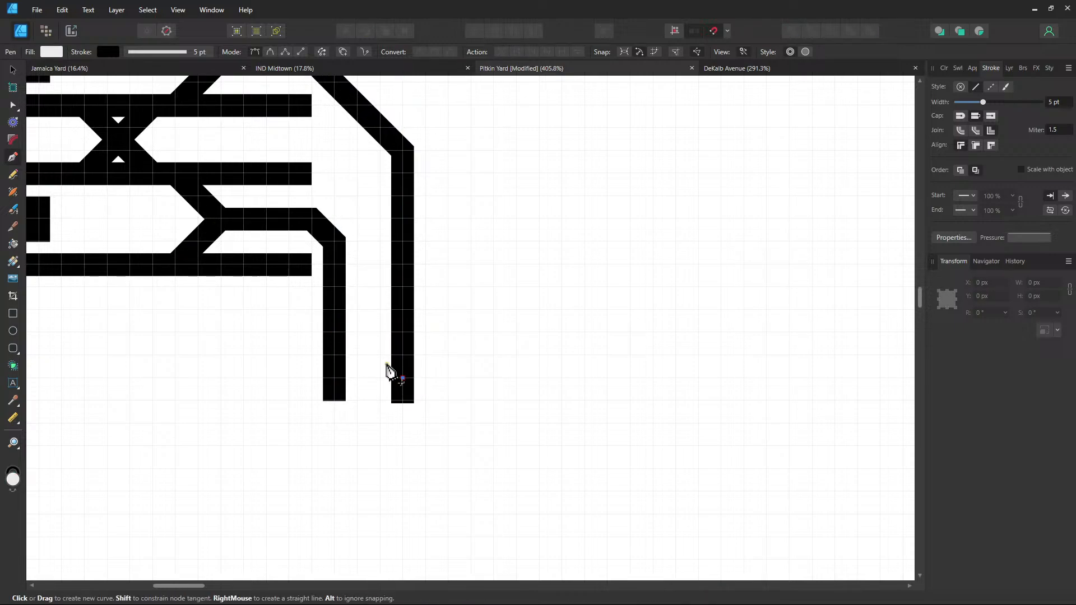
left_click(334, 309)
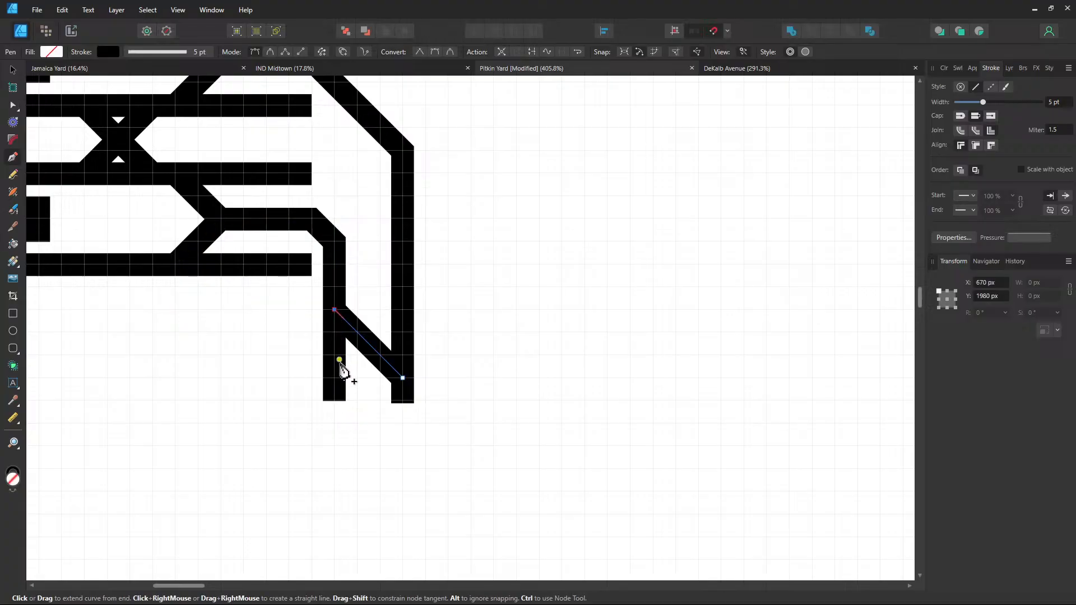
left_click(335, 379)
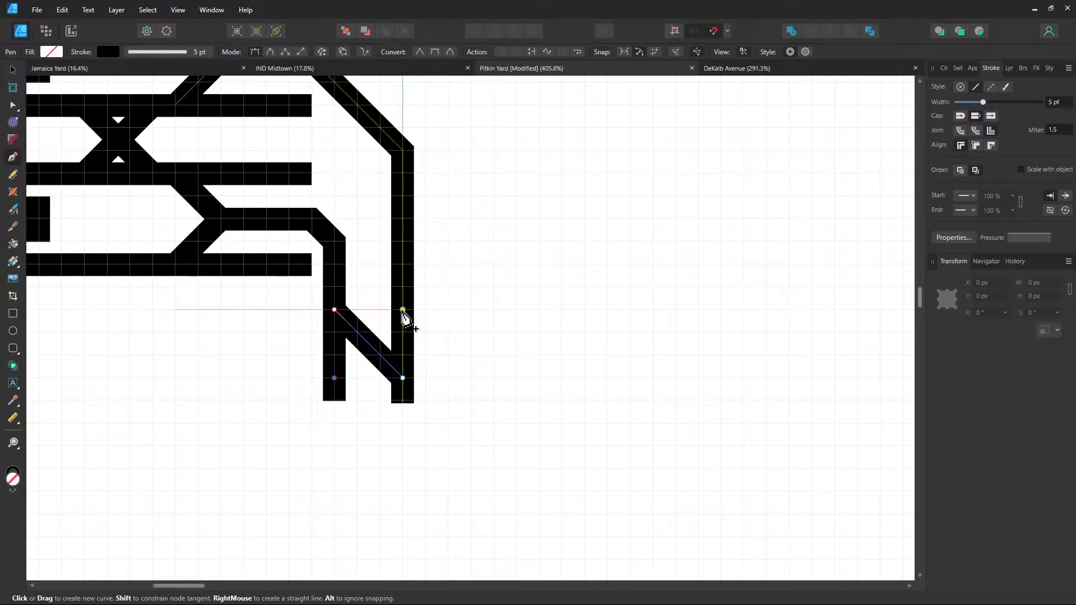
left_click(403, 309)
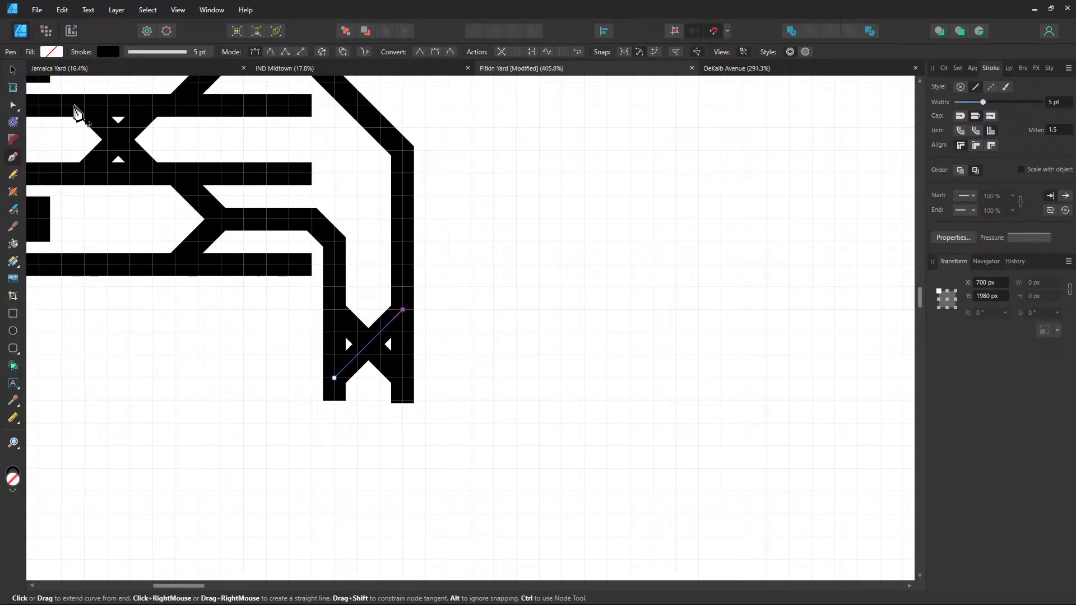
left_click(12, 69)
left_click(577, 354)
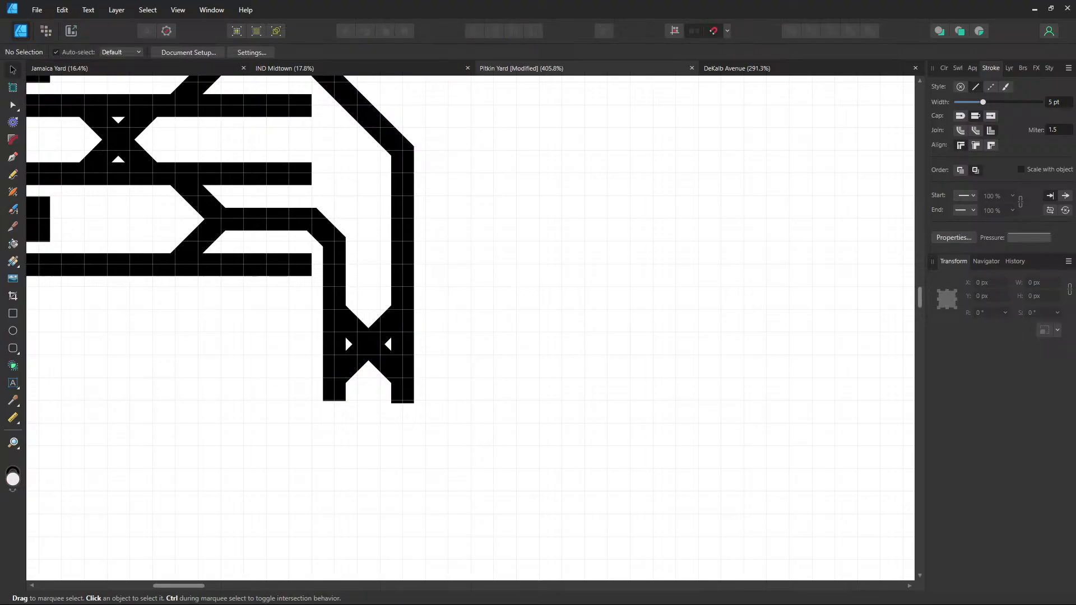
Extend the bottom, middle and upper horizontal tracks right to x≈1025, level with the others
scroll(550, 264, "up", 3)
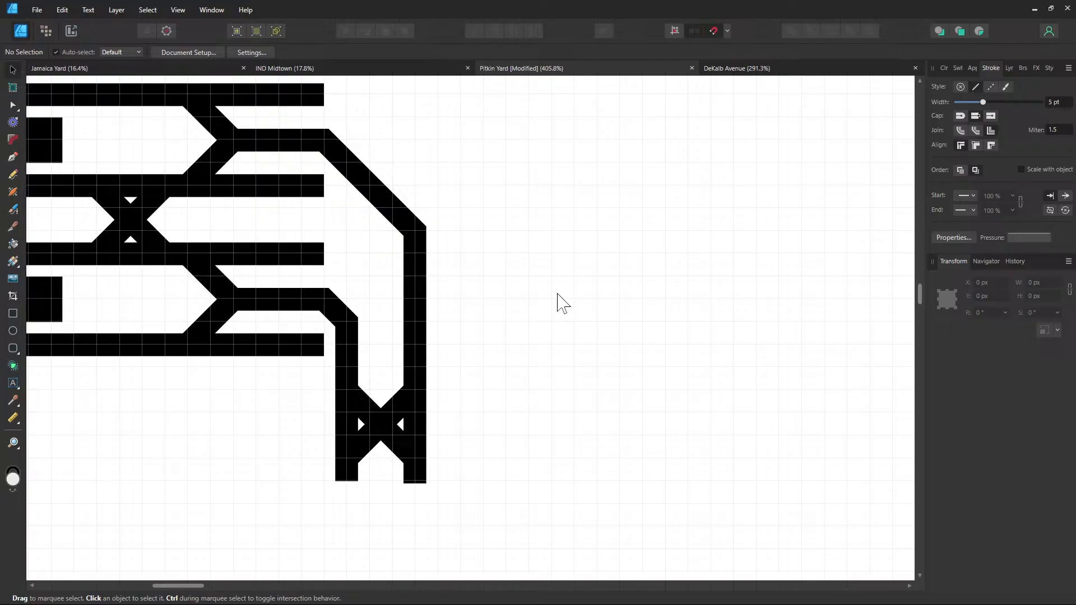
left_click(13, 157)
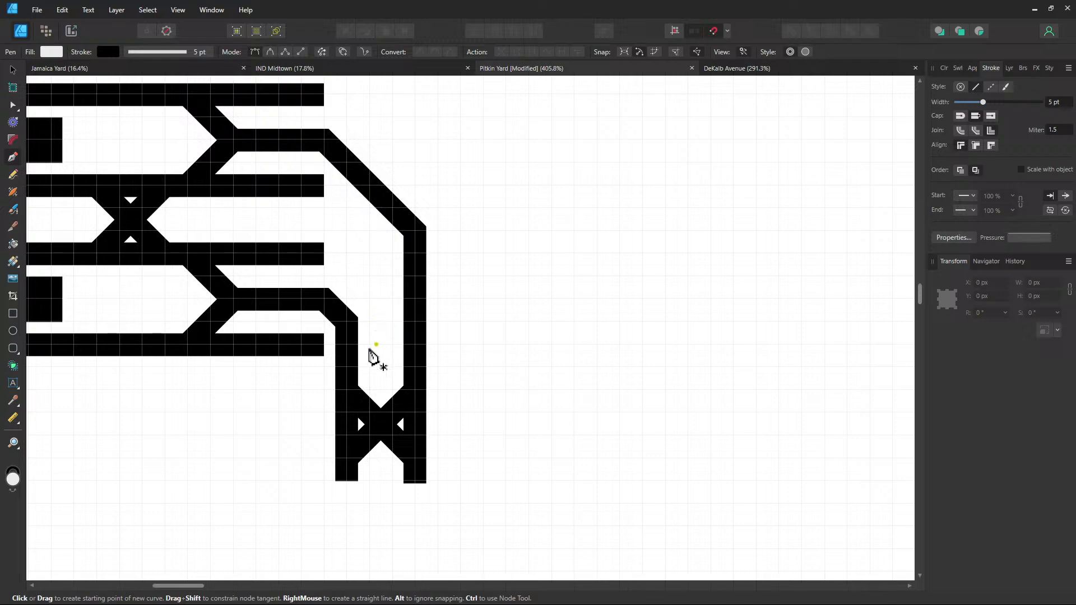
left_click(325, 347, "ctrl")
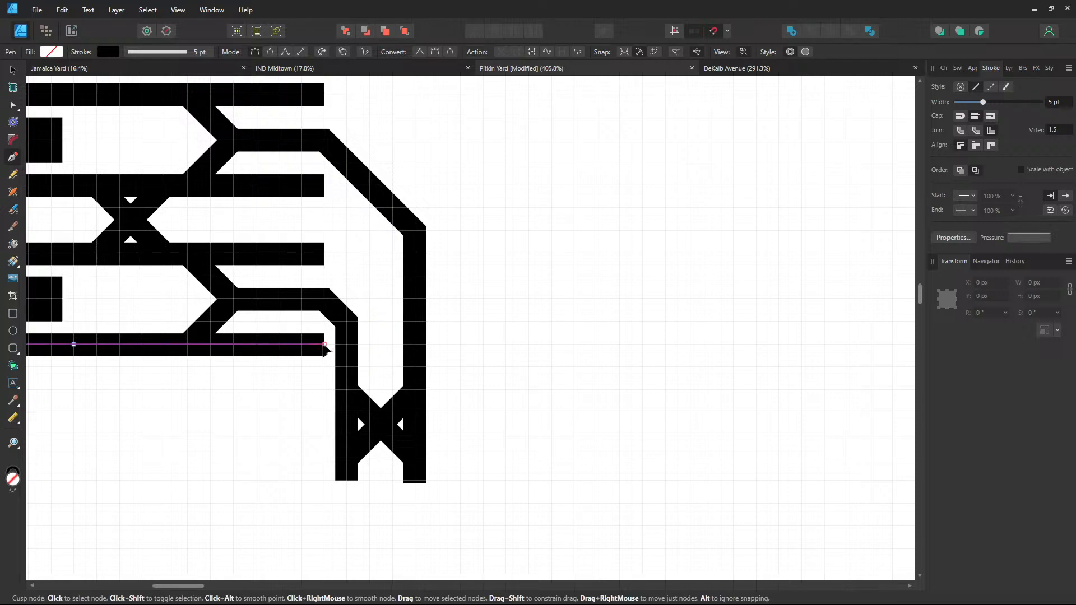
left_click(324, 345)
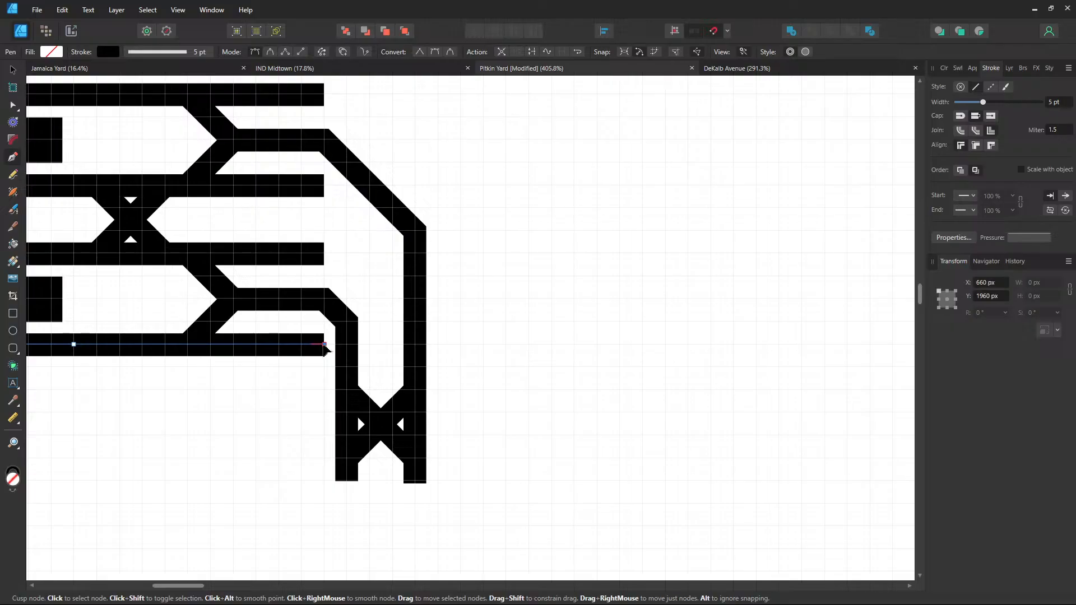
left_click(575, 345)
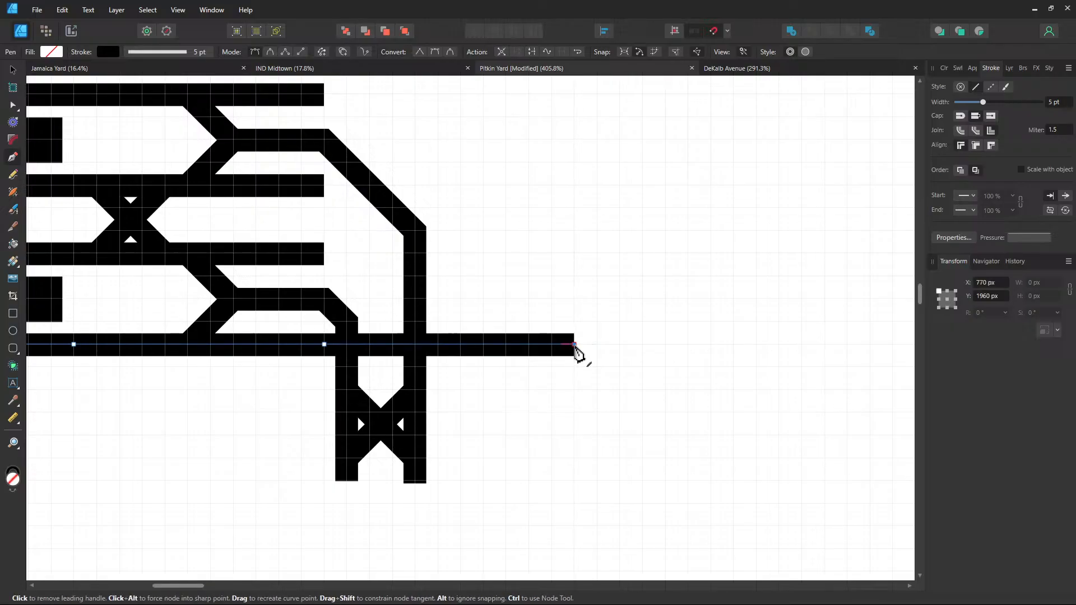
left_click(324, 254, "ctrl")
left_click(324, 254)
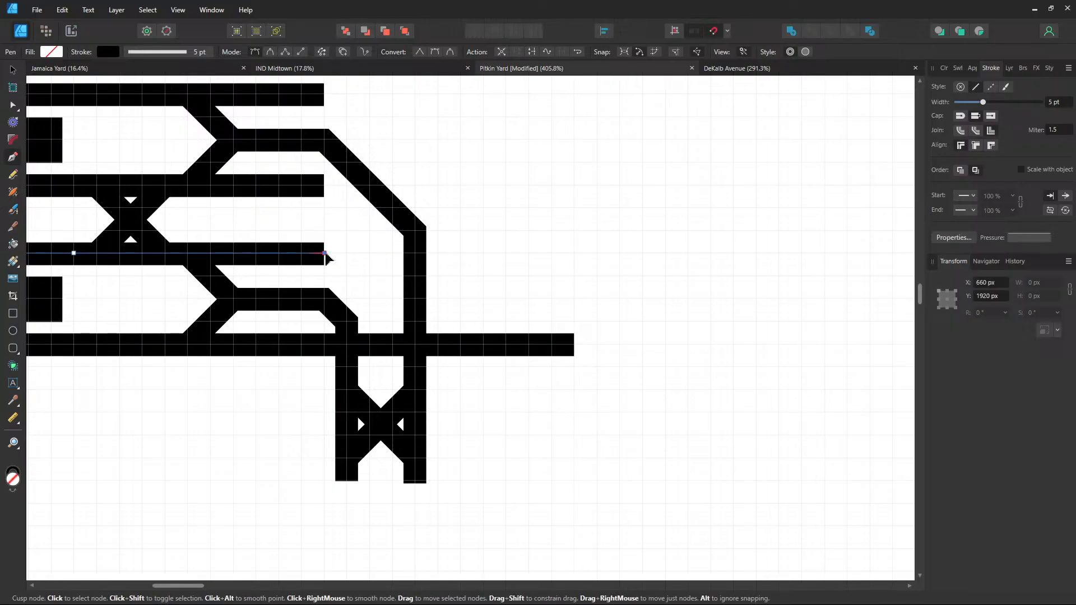
left_click(575, 254)
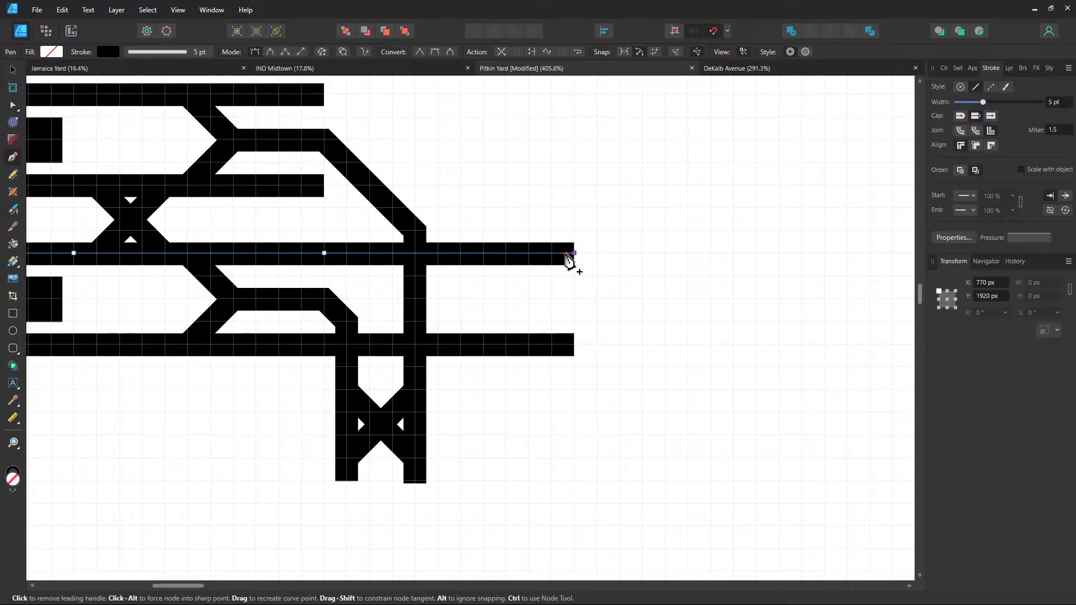
left_click(324, 186, "ctrl")
left_click(324, 185)
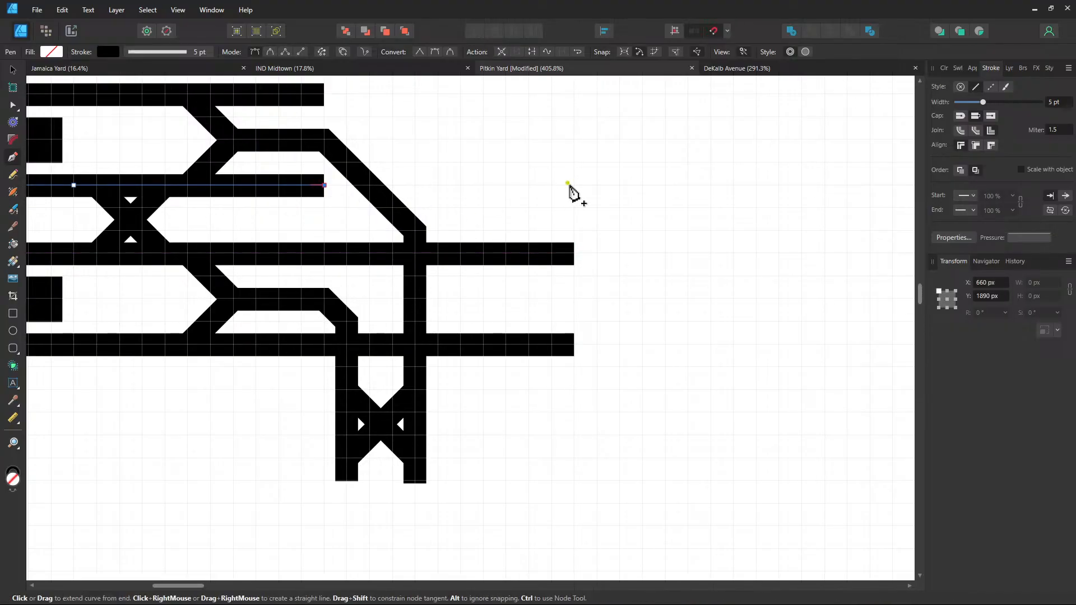
left_click(574, 186)
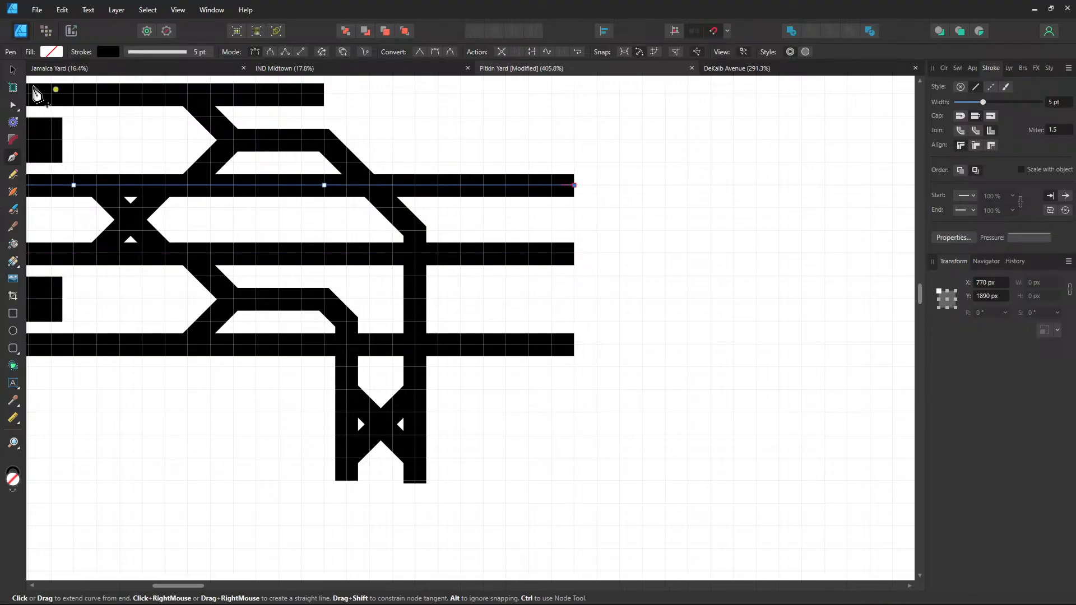
left_click(14, 106)
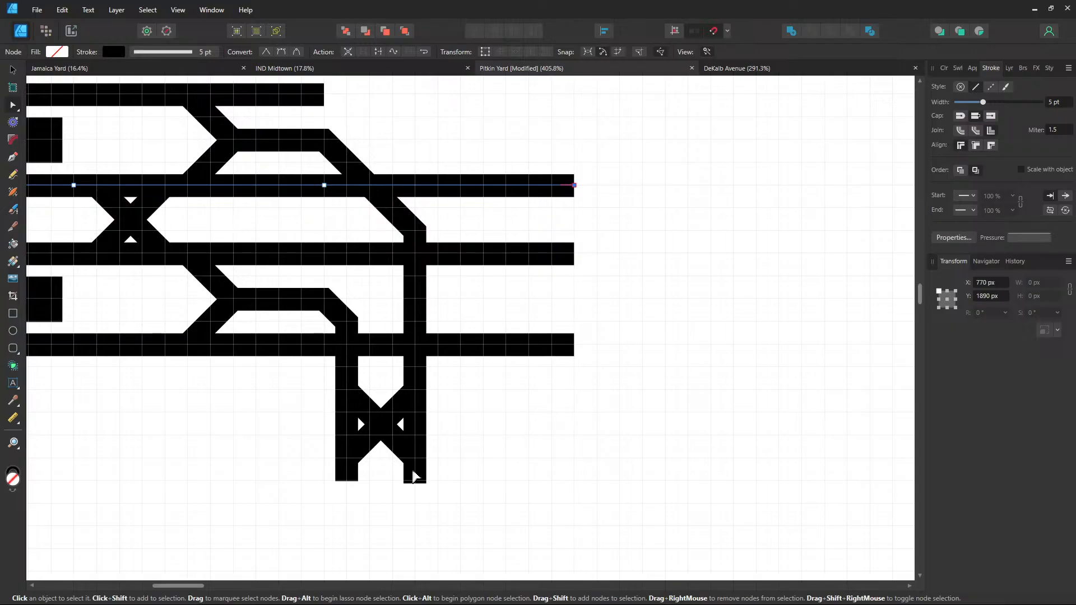
Delete the lower X crossover diagonals and the vertical connector segments below the Y branches
left_click(415, 481)
left_click(384, 431)
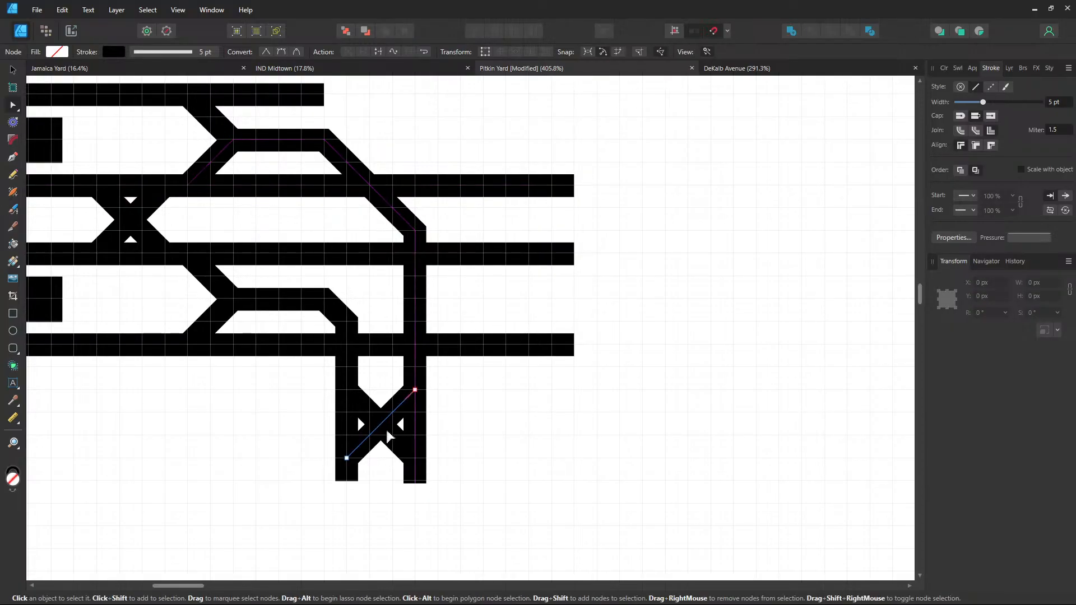
key("Delete")
key("Delete")
left_click(415, 482)
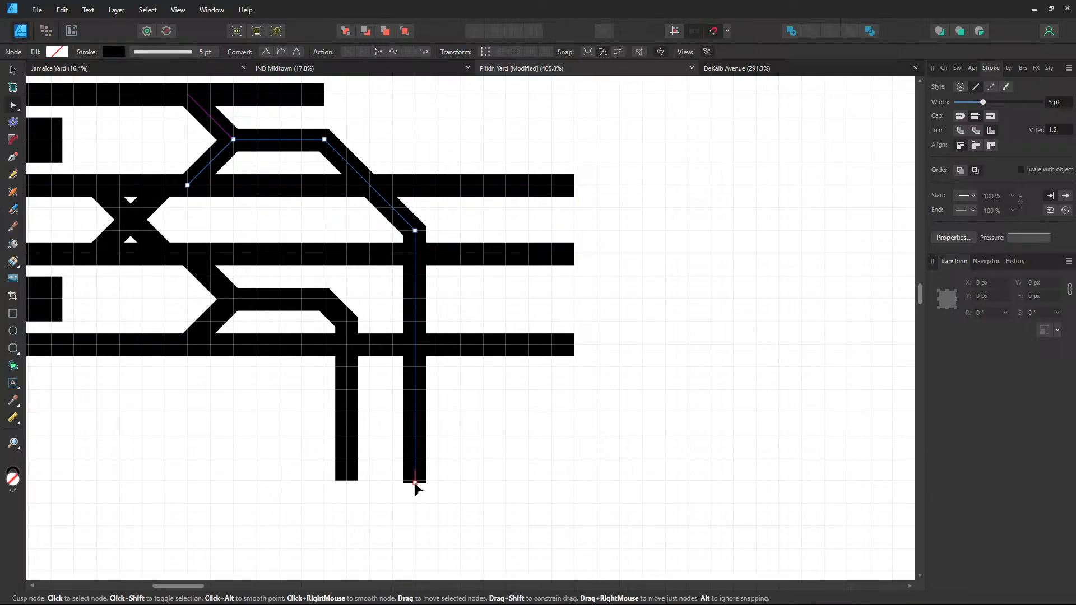
key("Delete")
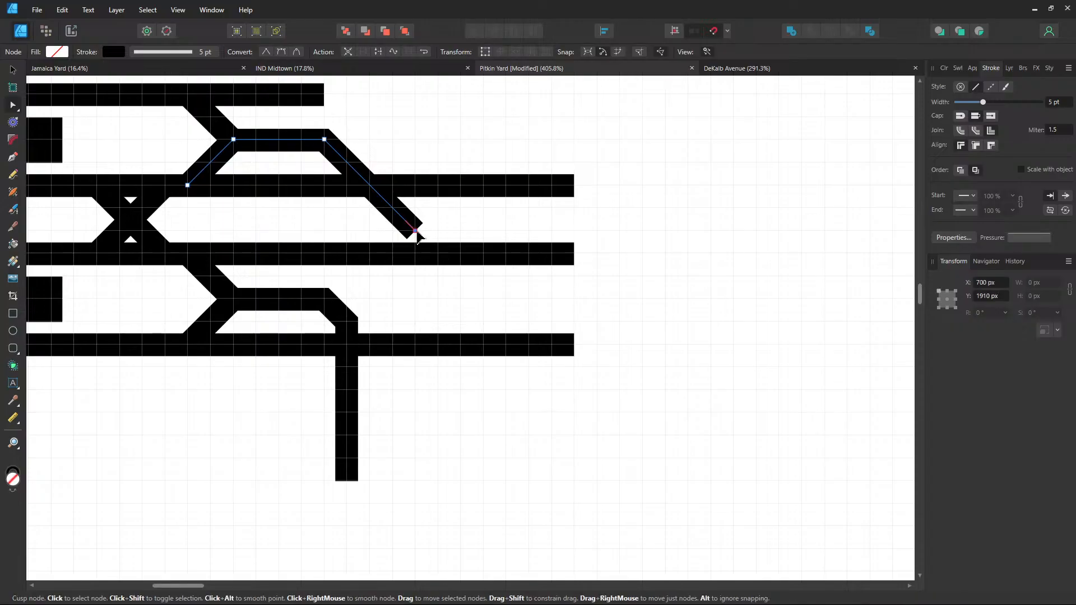
key("Delete")
left_click(351, 447)
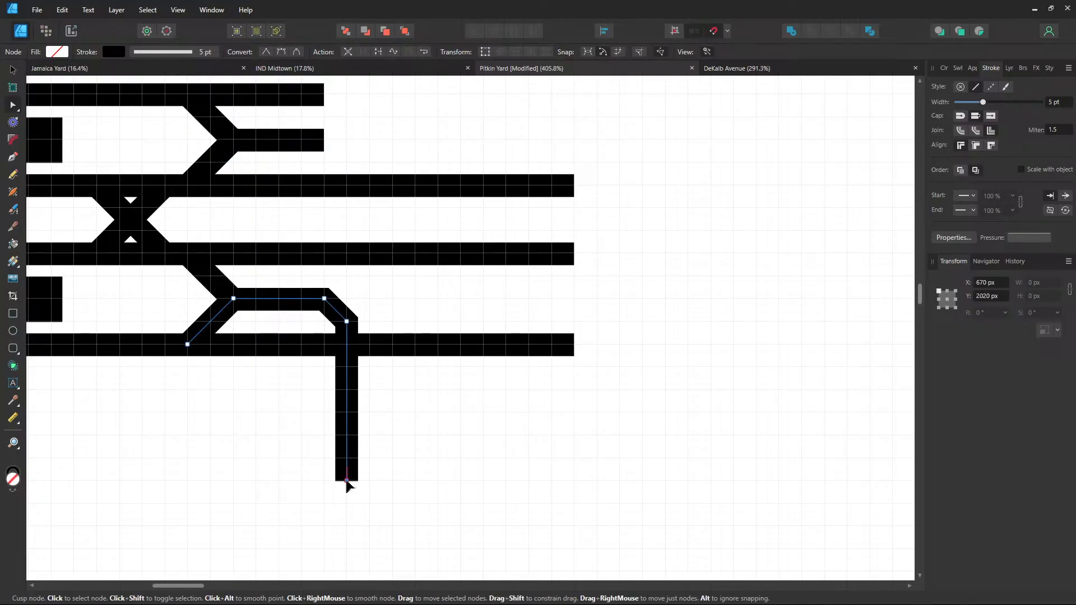
key("Delete")
key("Delete")
left_click(488, 300)
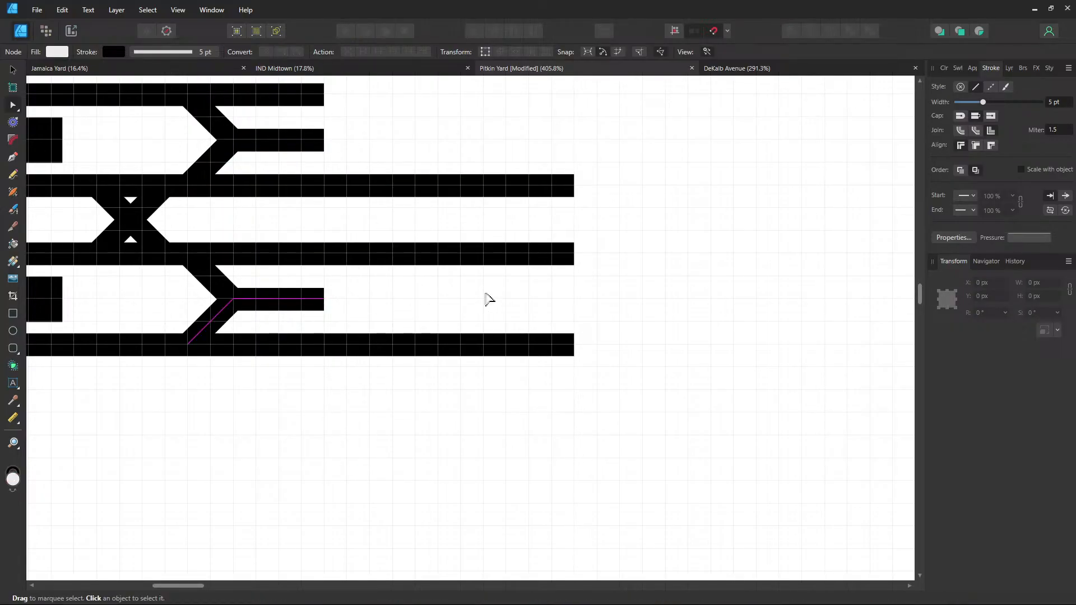
left_click_drag(487, 301, 432, 339)
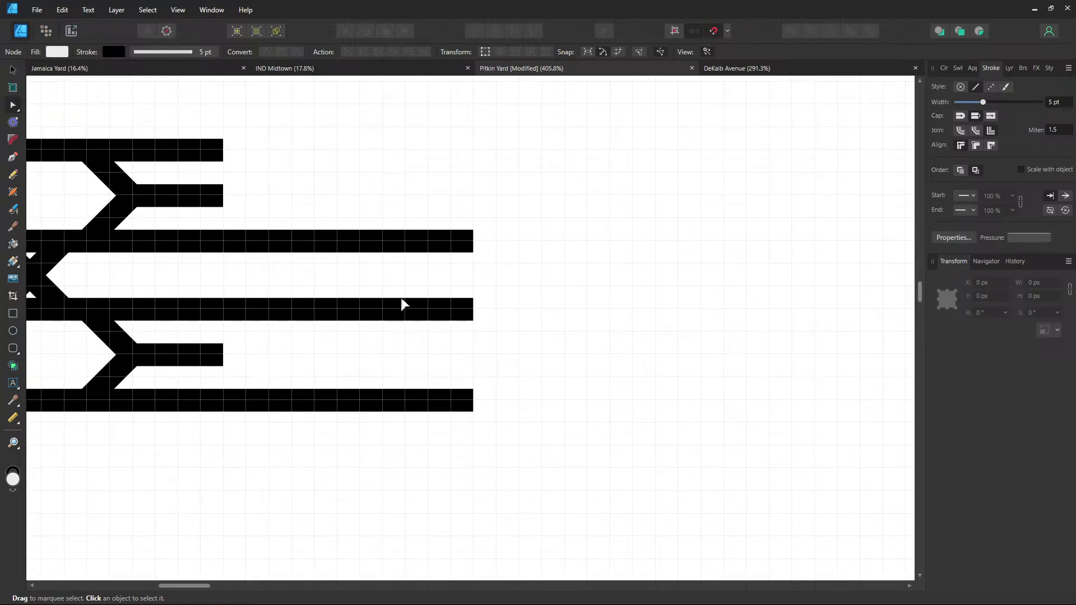
Extend the top track right to match the other tracks' length
left_click(12, 157)
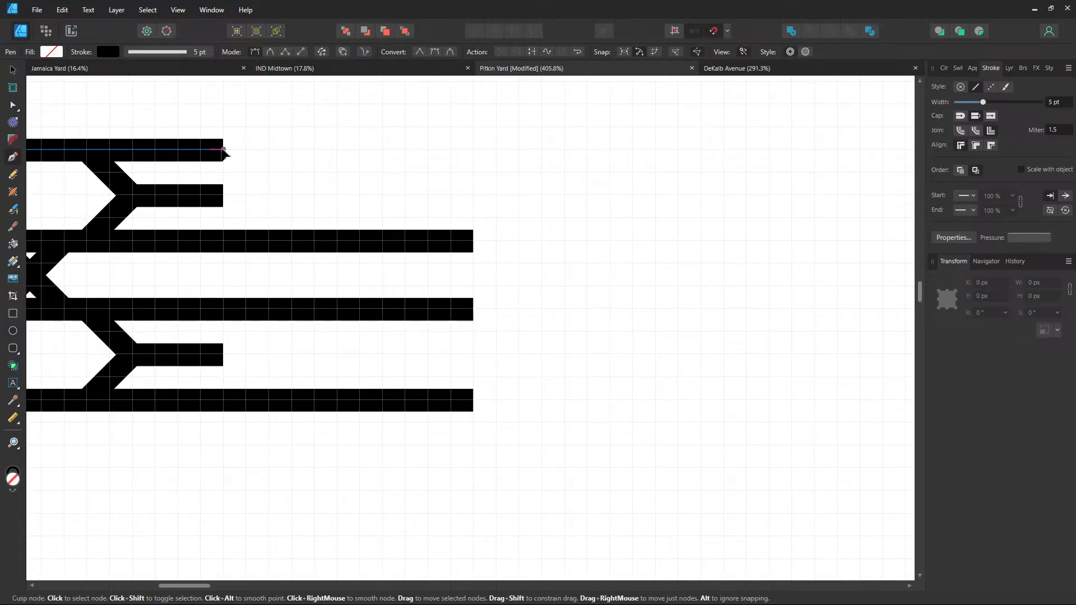
left_click(223, 149)
left_click(474, 149)
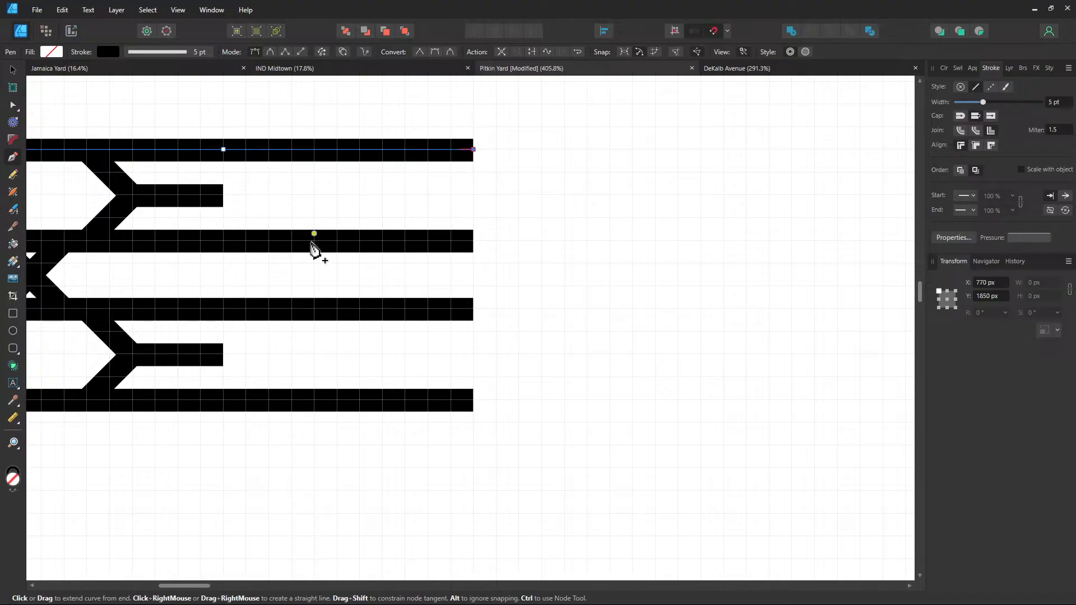
key("Escape")
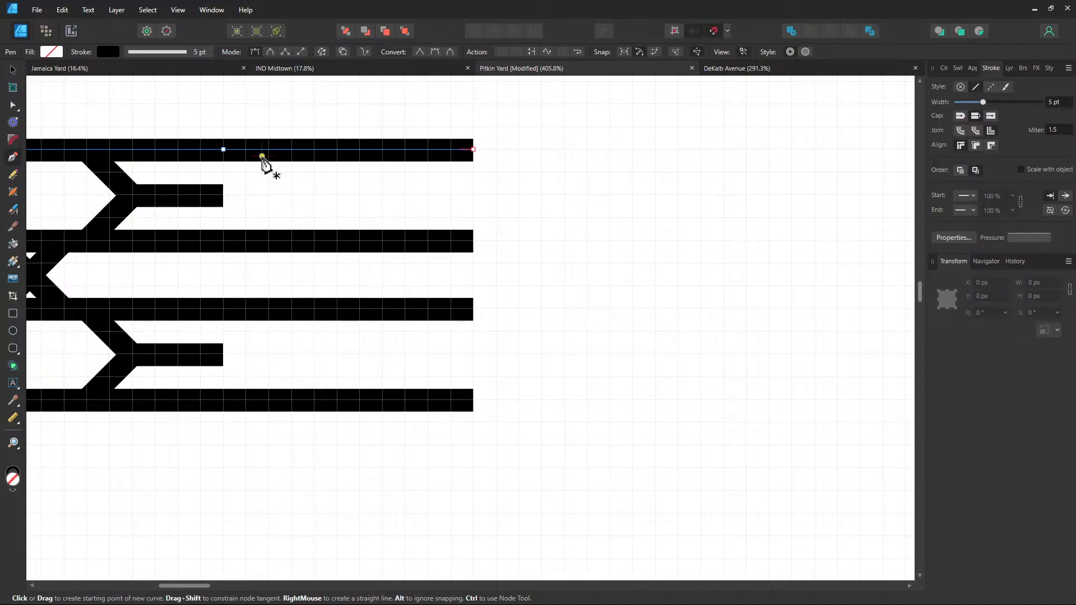
key("ctrl+d")
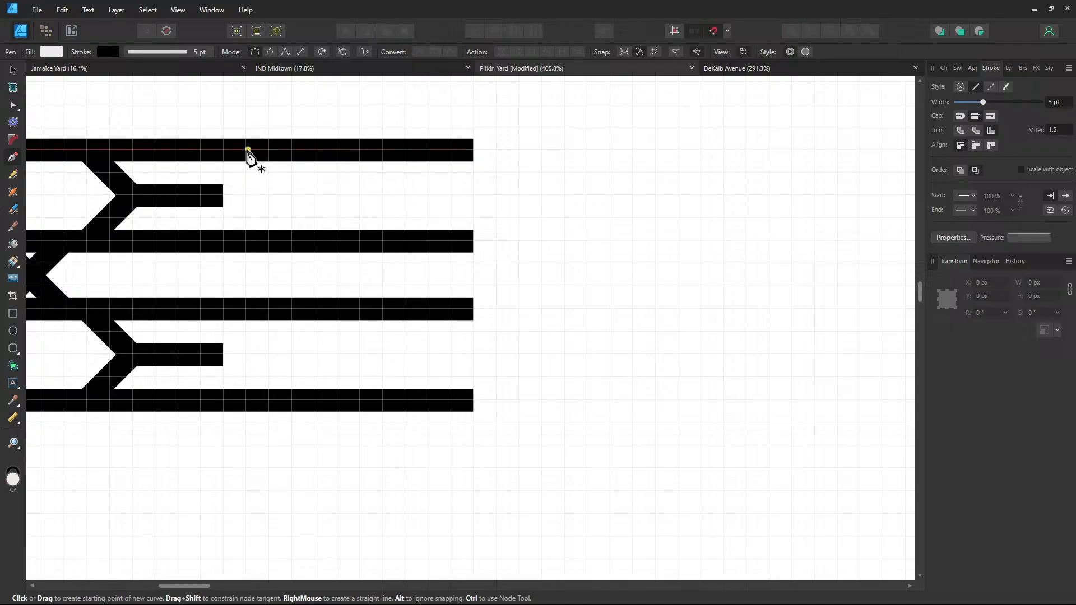
Branch from the top track down to the second-track level, running right to the track end
left_click(246, 150)
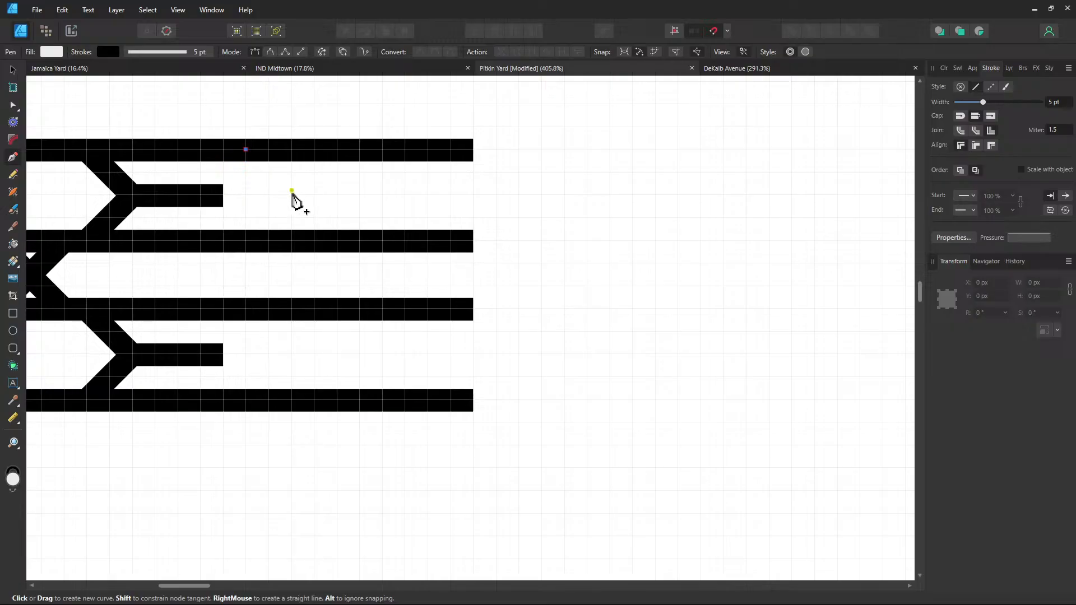
key("ctrl+z")
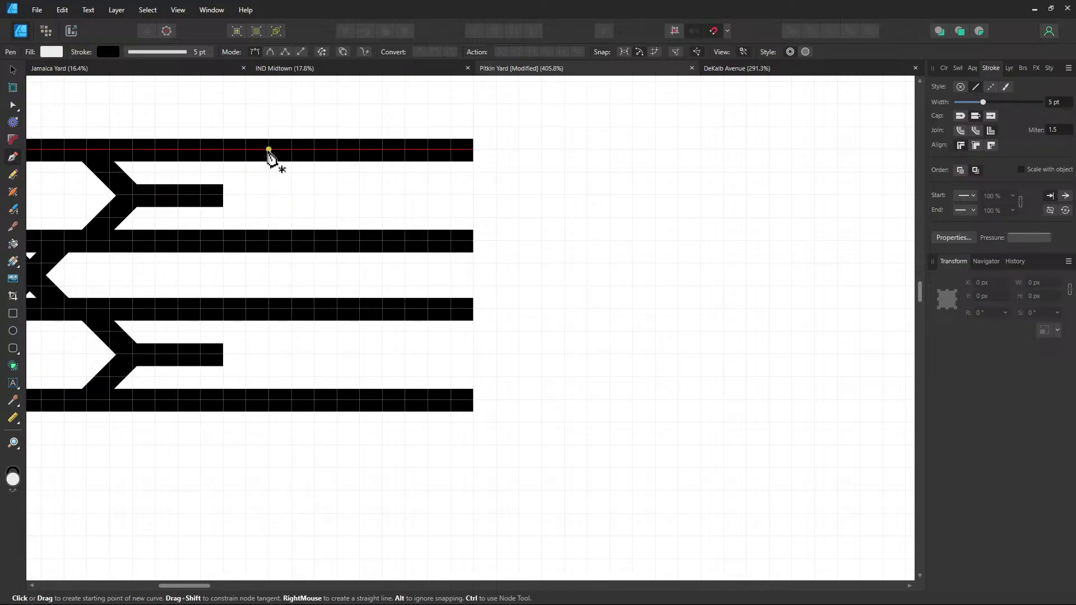
left_click(269, 150)
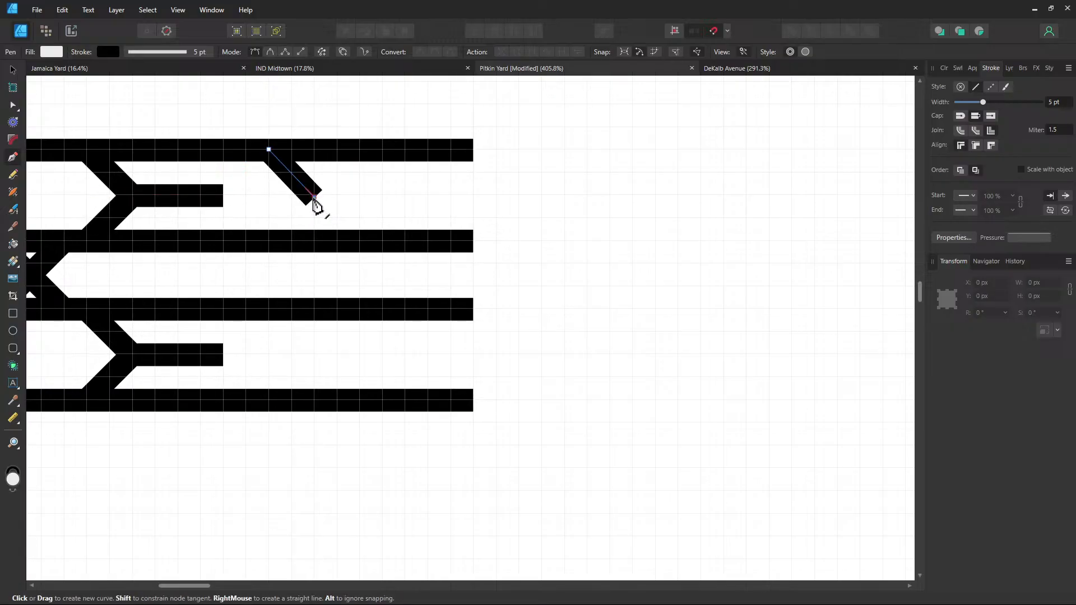
key("ctrl+z")
left_click(269, 150)
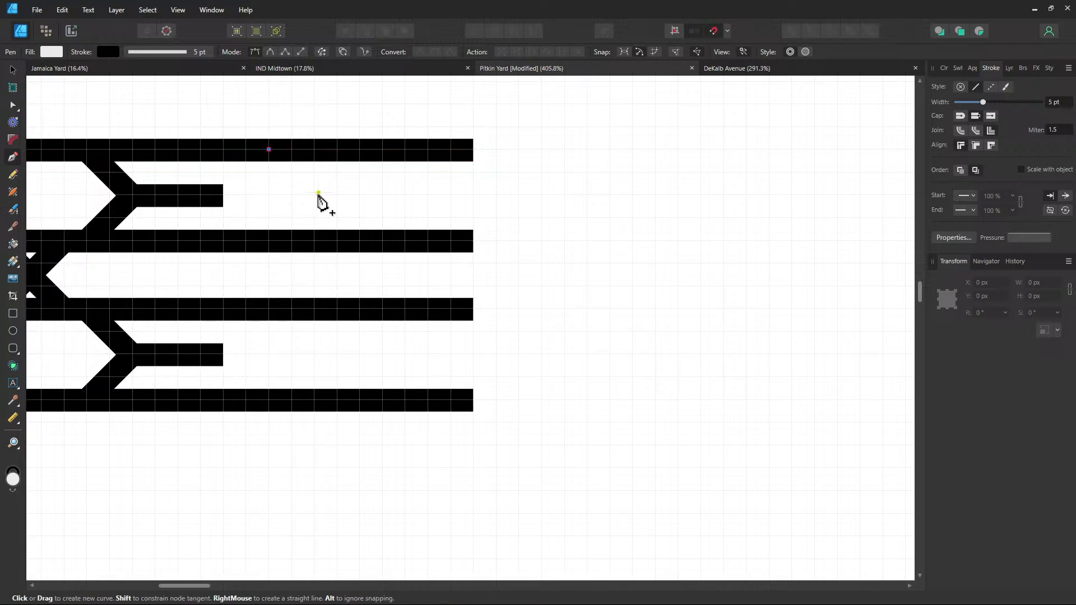
left_click(314, 195)
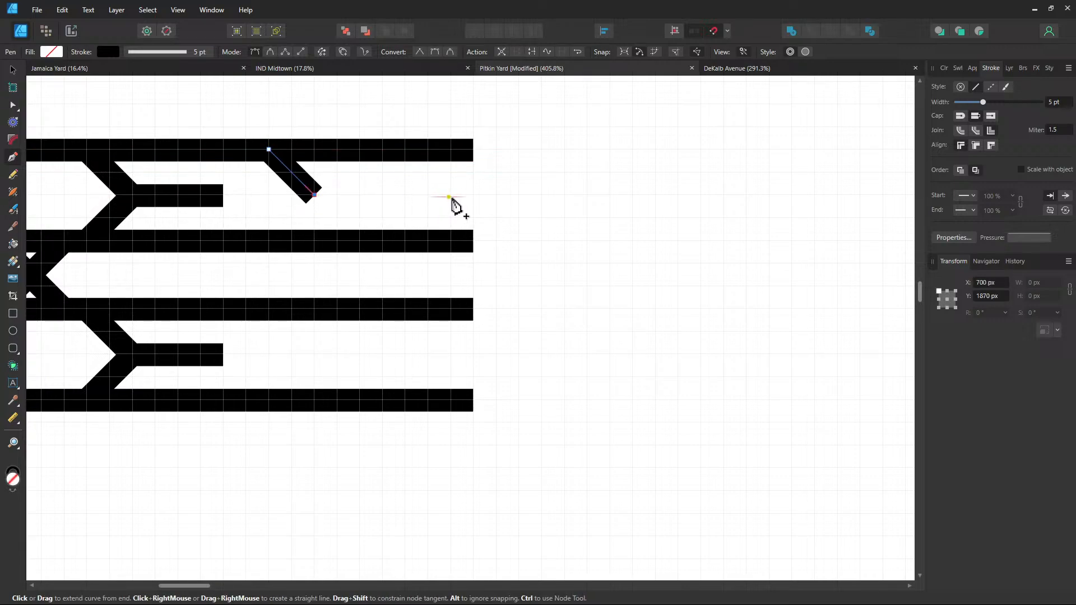
left_click(475, 195)
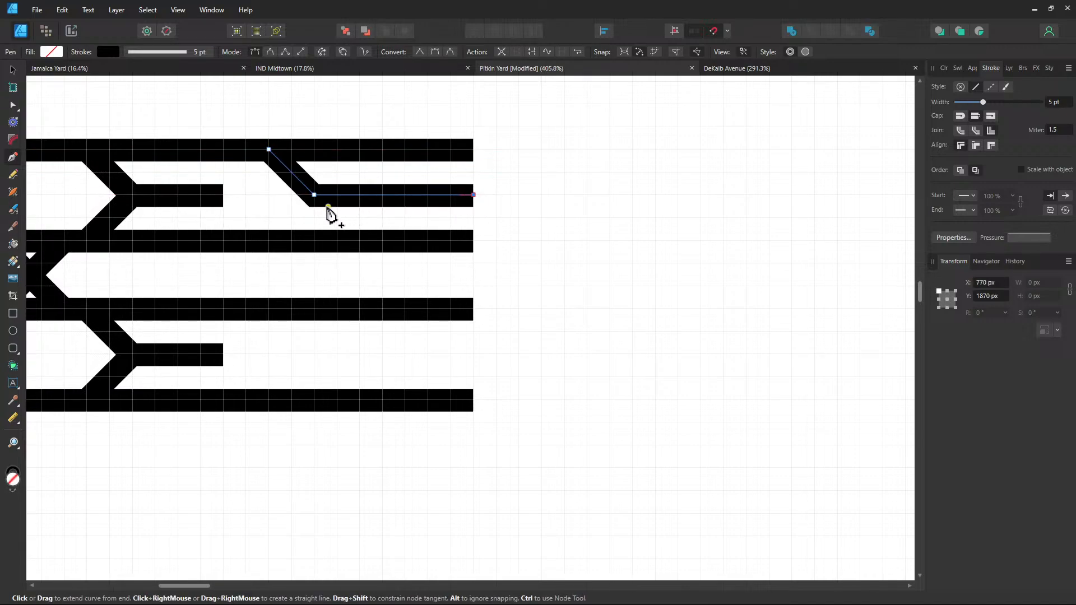
key("Escape")
left_click(312, 196)
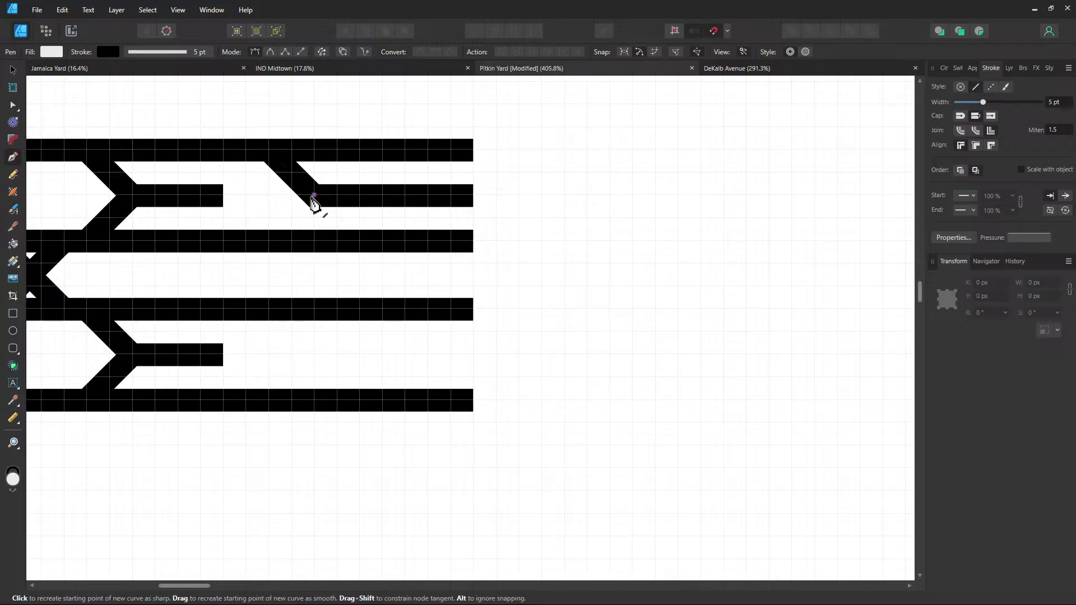
left_click(270, 195)
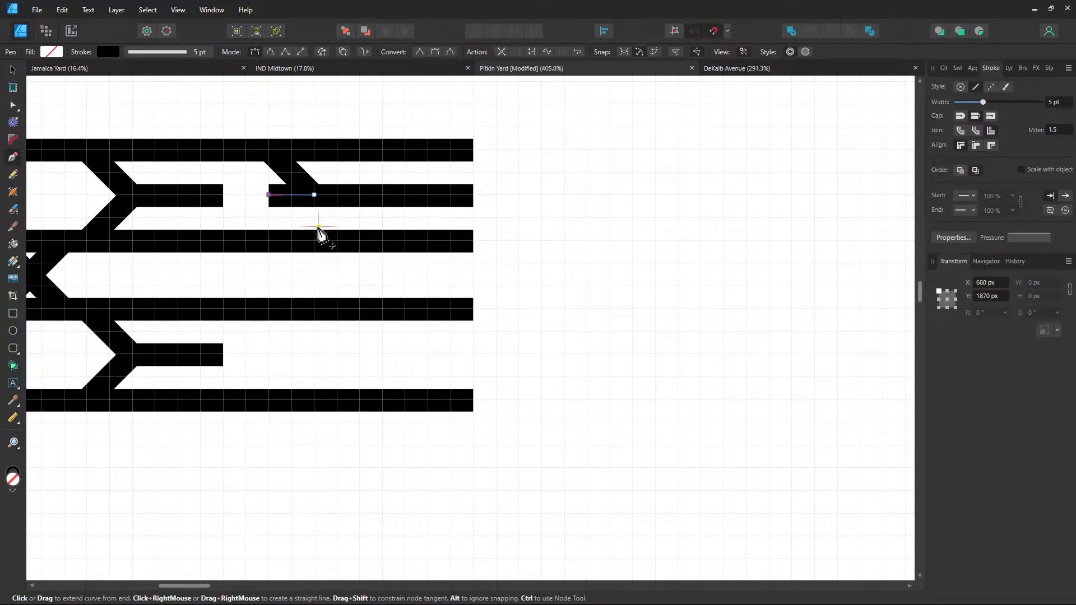
key("Escape")
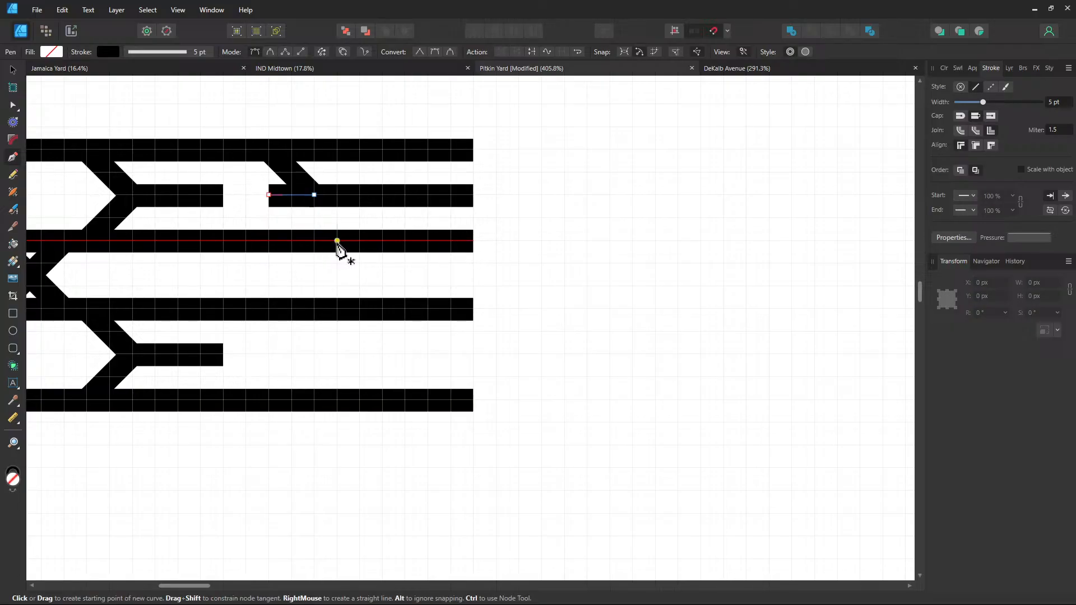
Add a diagonal connector from the third track up to the second track
left_click(337, 241)
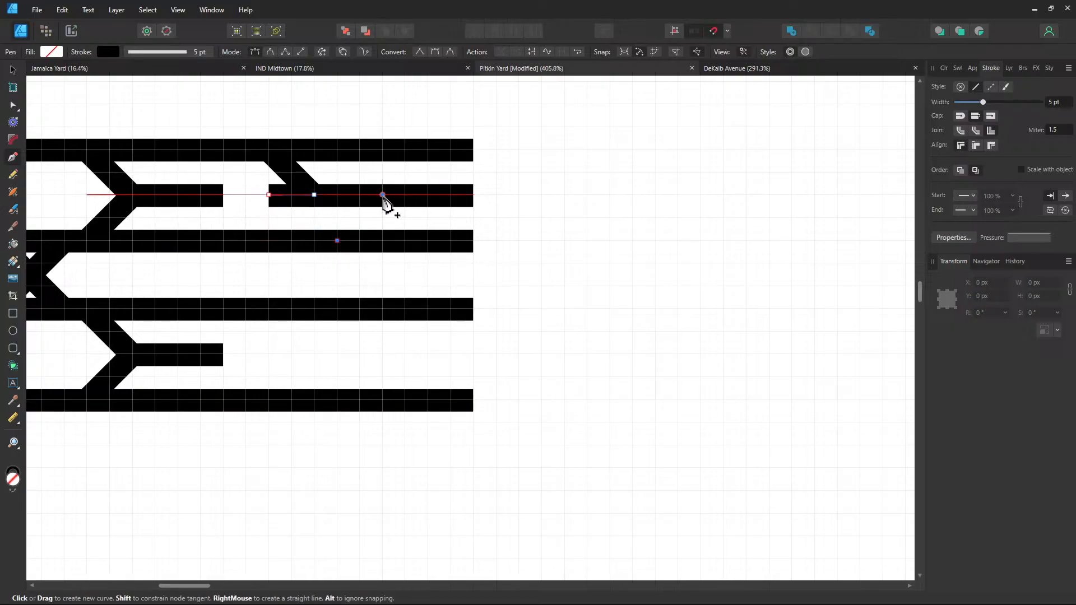
left_click(382, 195)
key("Escape")
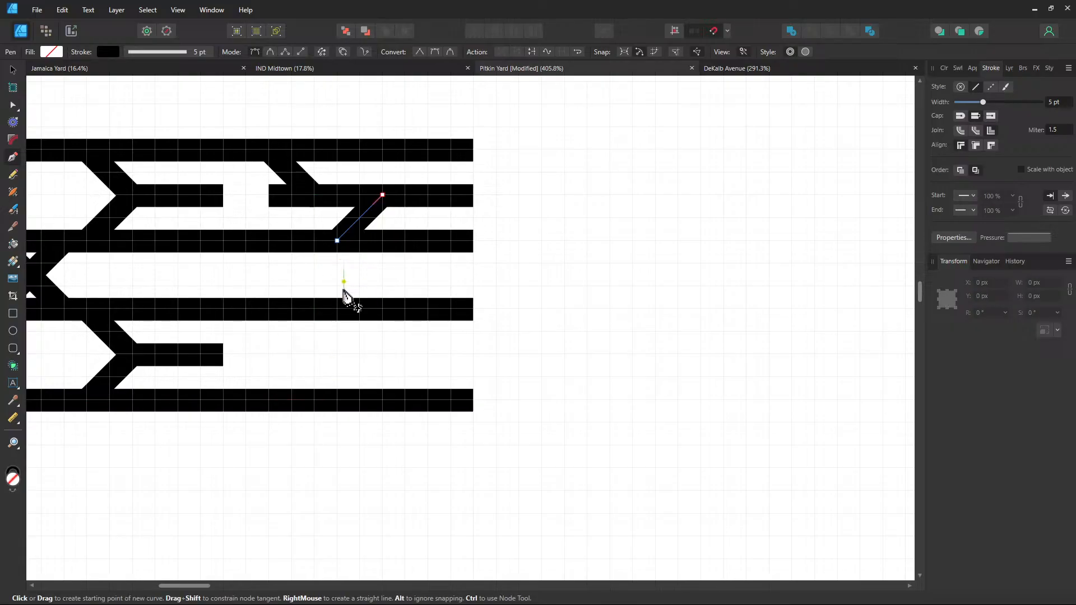
Branch from the fourth track diagonally down one level, running right to the track end
left_click(336, 309)
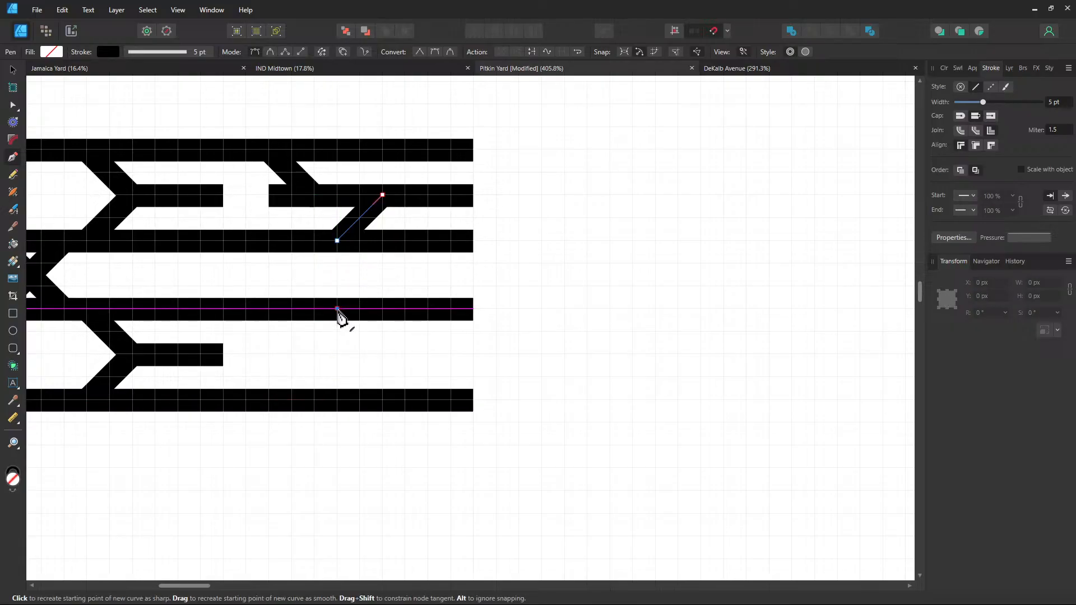
left_click(359, 354)
key("ctrl+z")
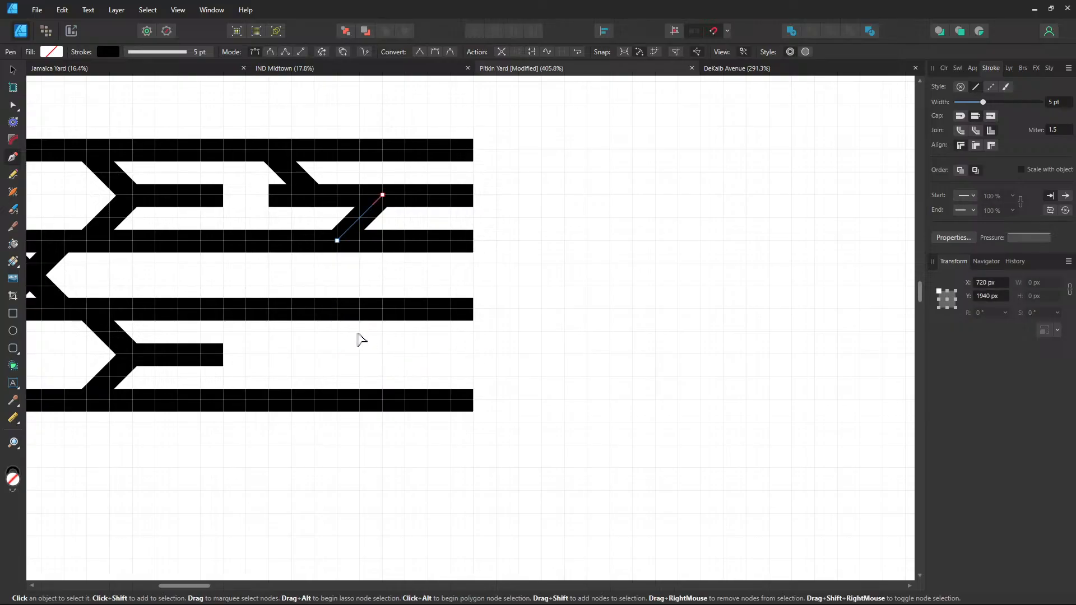
left_click(337, 309)
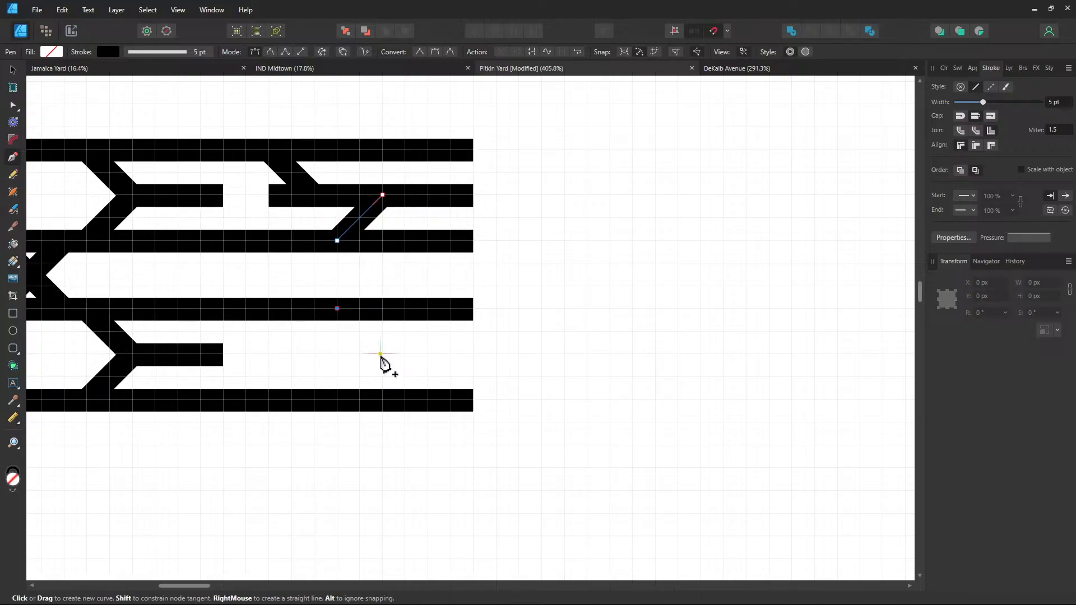
key("Escape")
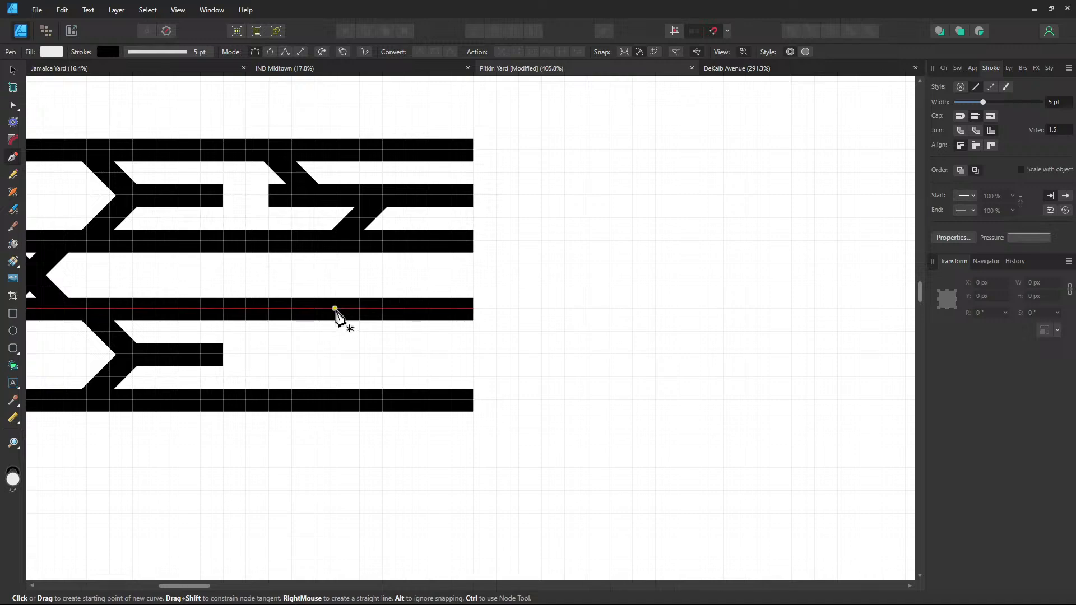
left_click(337, 308)
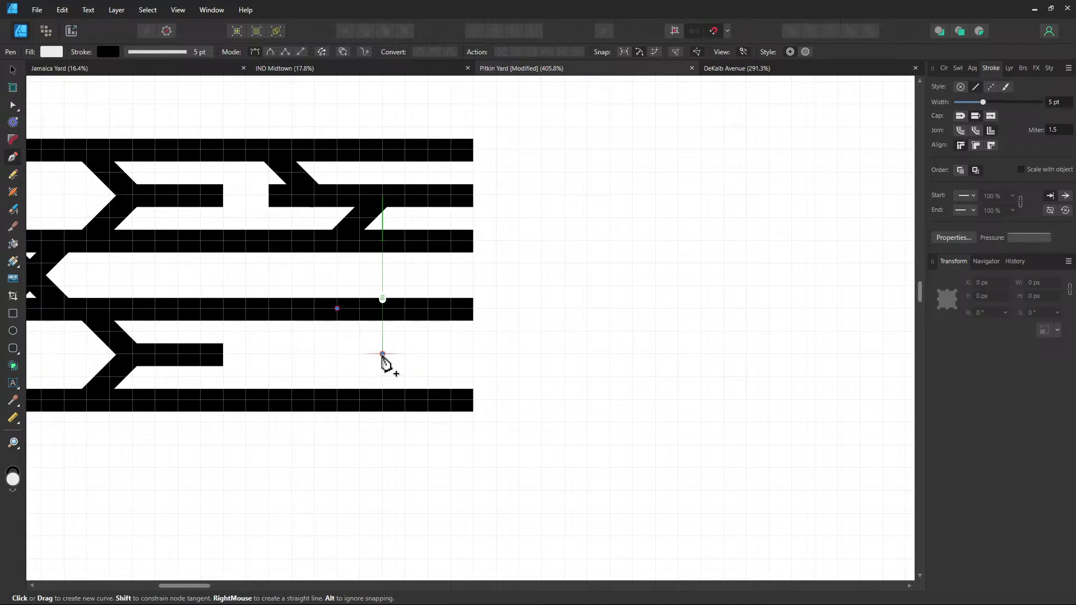
left_click(382, 355)
left_click(473, 354)
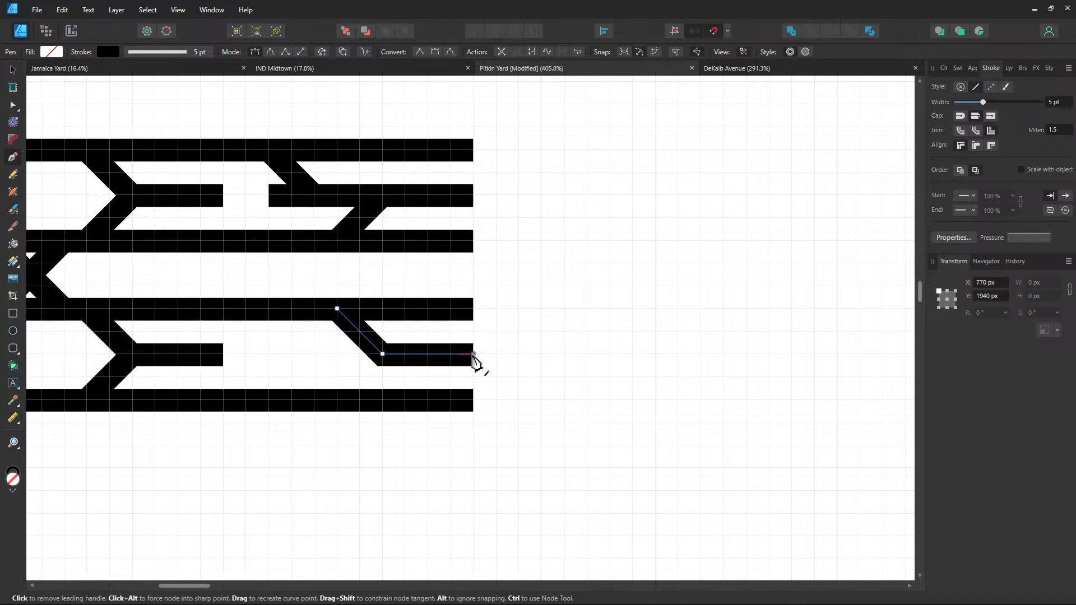
key("Escape")
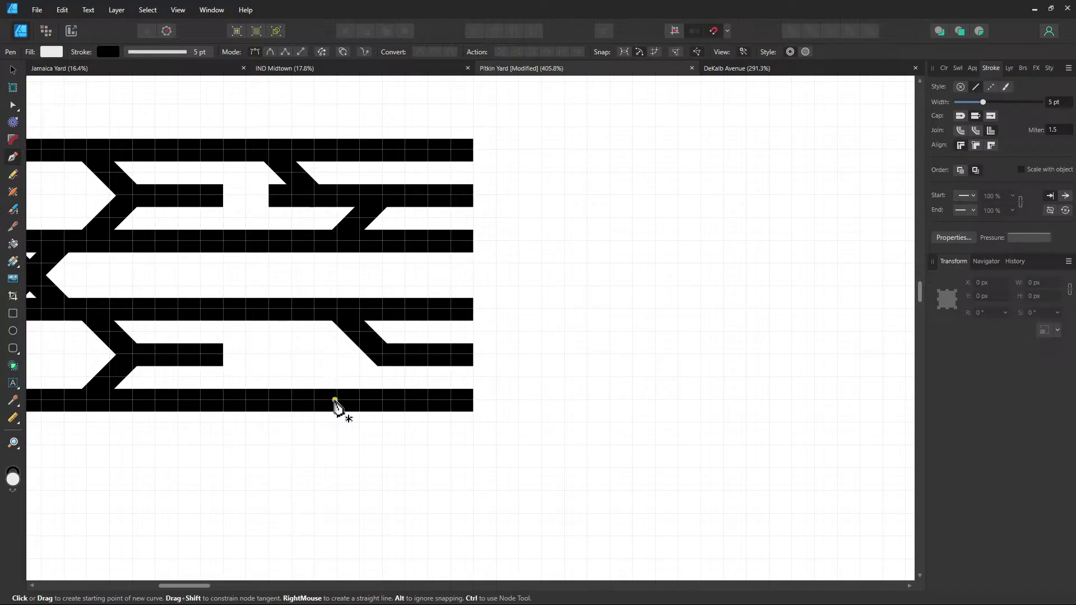
Connect the bottom track diagonally up into the new lower branch, then deselect
left_click(337, 399)
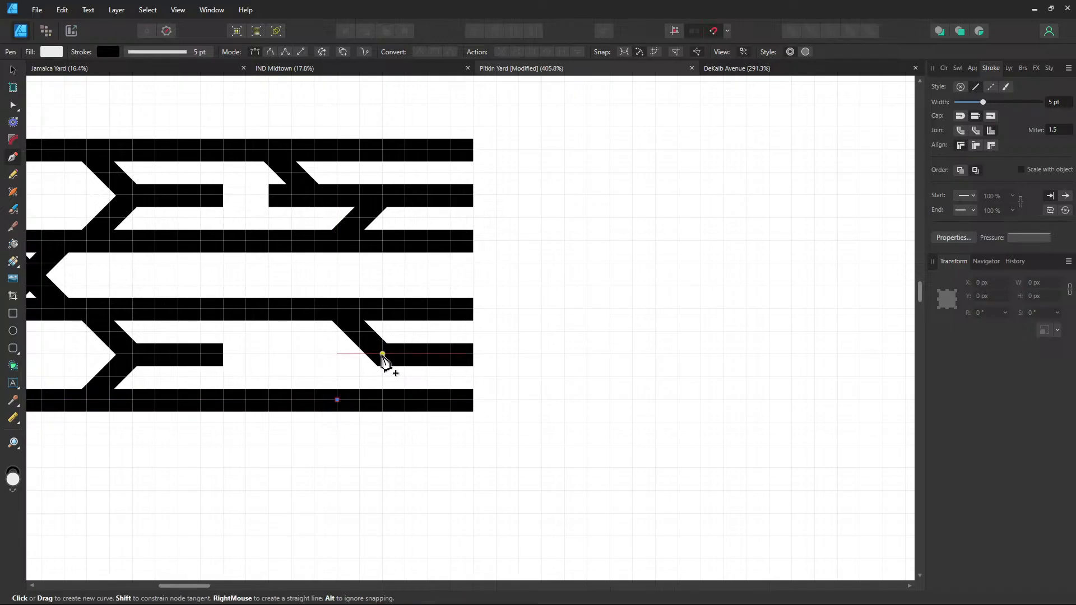
left_click(383, 354)
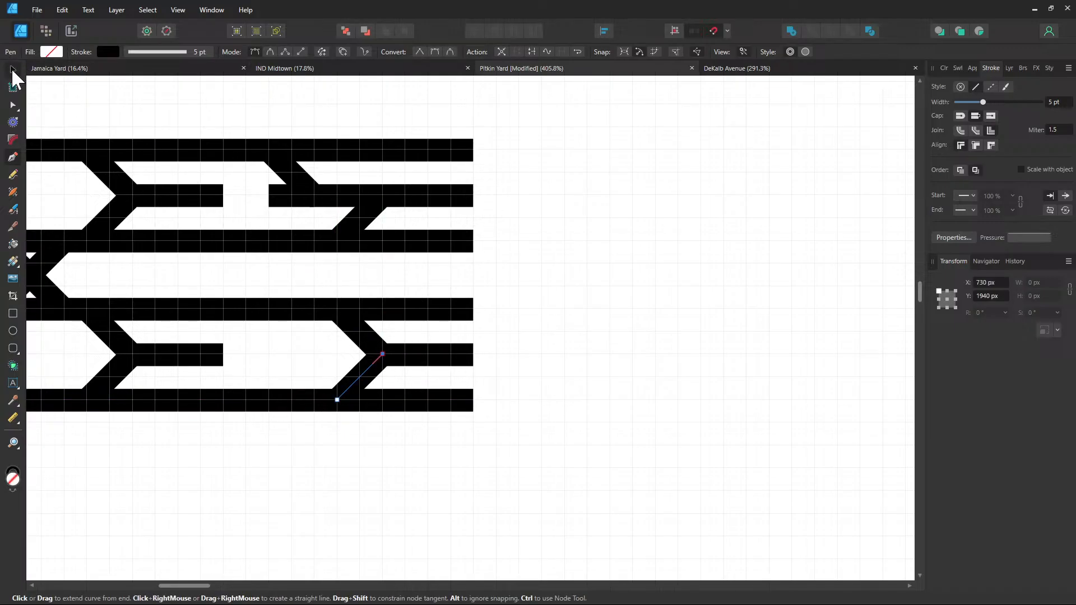
left_click(13, 69)
left_click(549, 294)
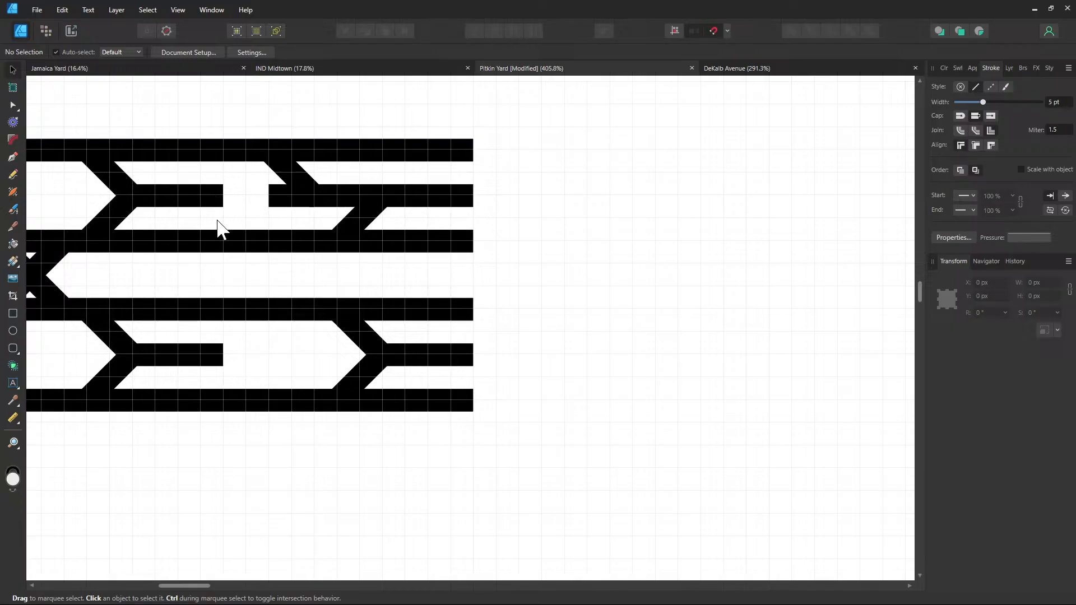
Pan across the Pitkin Yard drawing, then move through the IND Midtown document to DeKalb Avenue
left_click_drag(161, 419, 307, 380)
left_click_drag(484, 268, 445, 352)
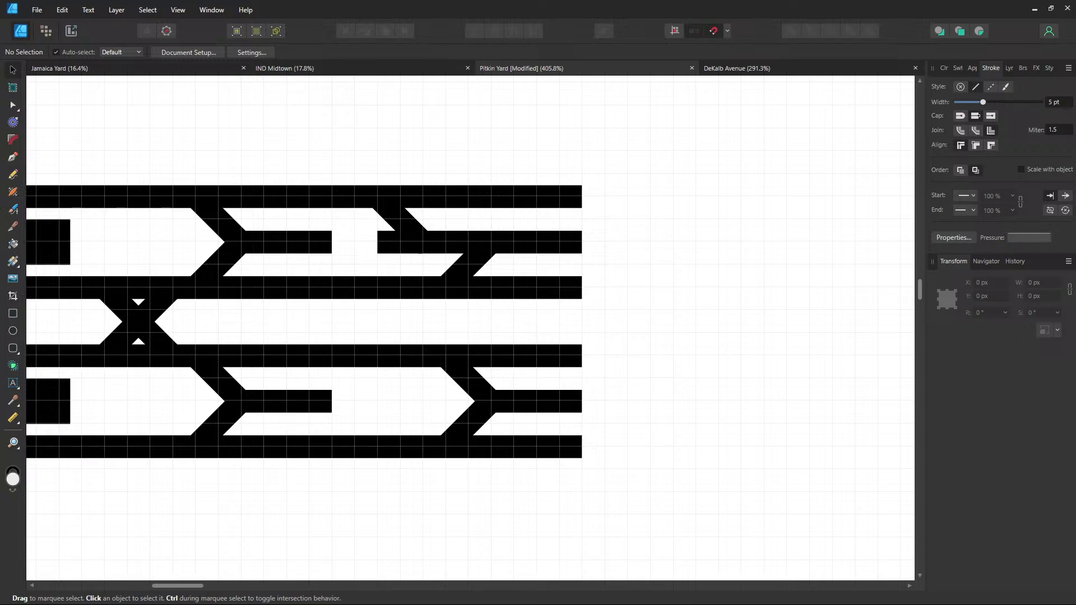
left_click(299, 74)
left_click(782, 66)
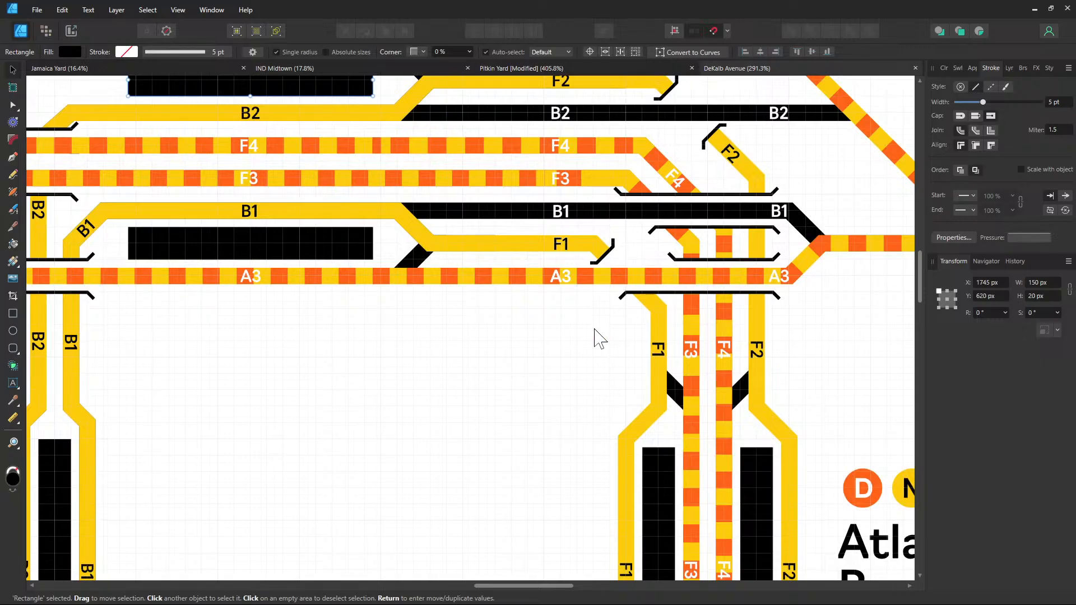
Look over the DeKalb Avenue layout from Myrtle Avenue to Atlantic Avenue, then return to Pitkin Yard
left_click_drag(594, 331, 614, 451)
left_click_drag(310, 240, 912, 284)
left_click_drag(367, 191, 848, 236)
left_click_drag(577, 185, 174, 257)
left_click_drag(754, 239, 184, 193)
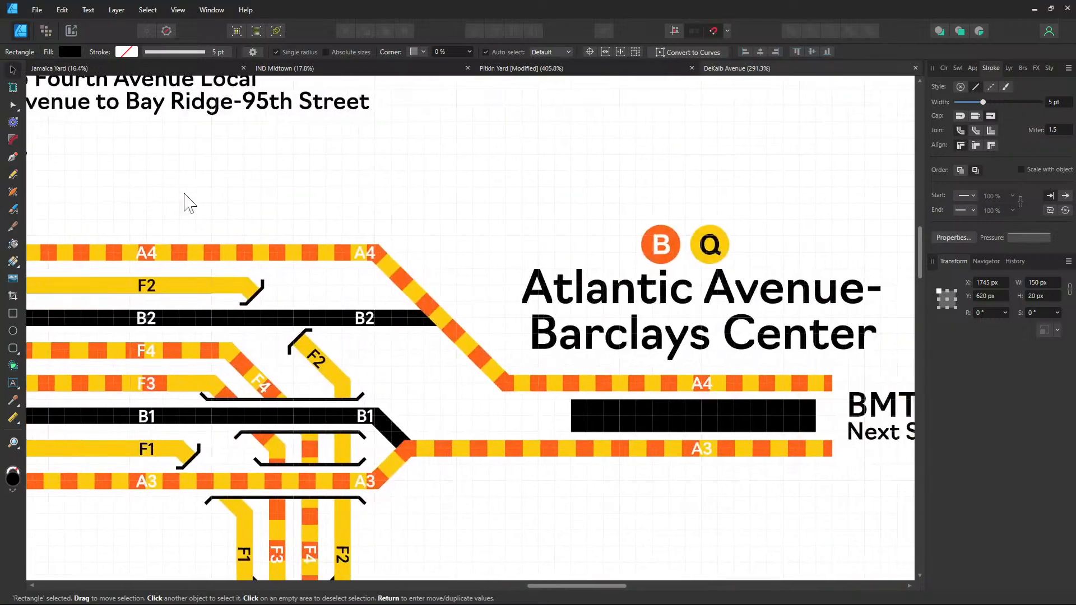
left_click_drag(683, 228, 619, 170)
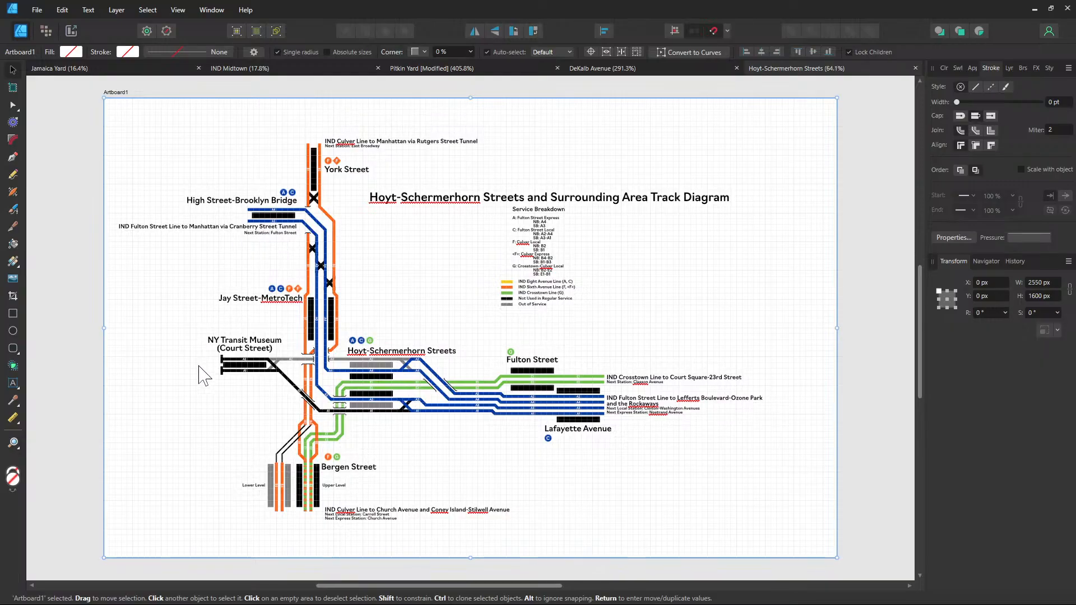
scroll(202, 370, "up", 5)
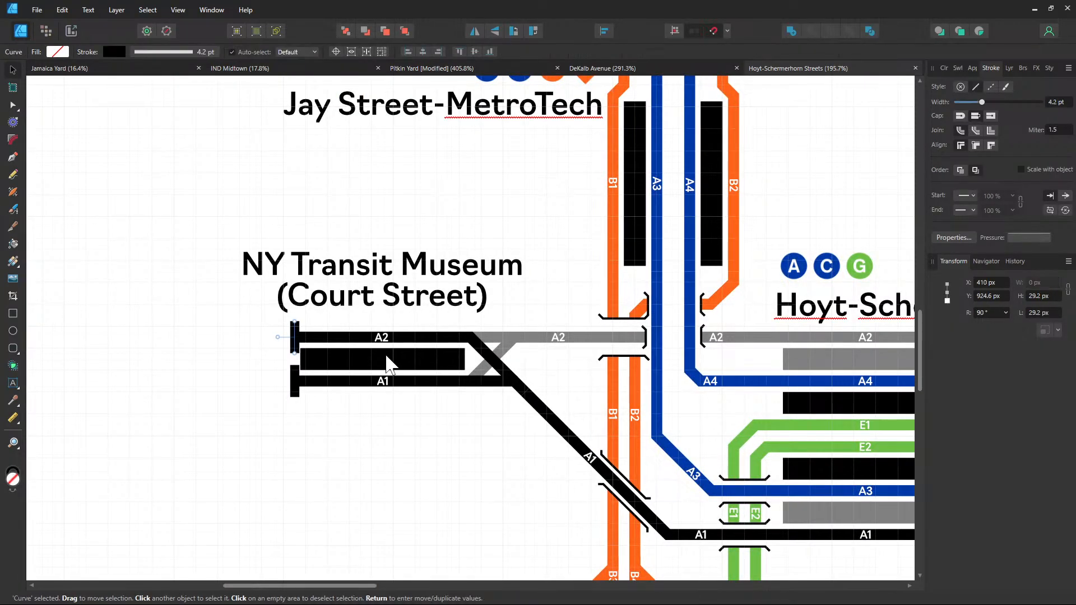
left_click(443, 68)
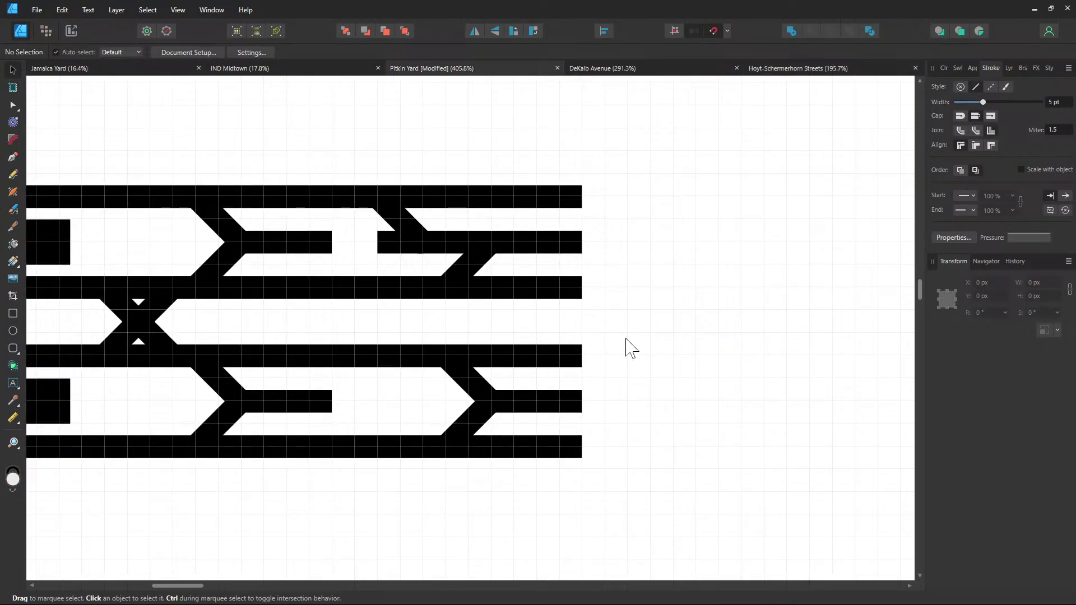
Paste the bumper block onto the upper siding's end and lengthen its stem slightly left
key("ctrl+v")
left_click_drag(480, 335, 370, 247)
left_click(684, 240)
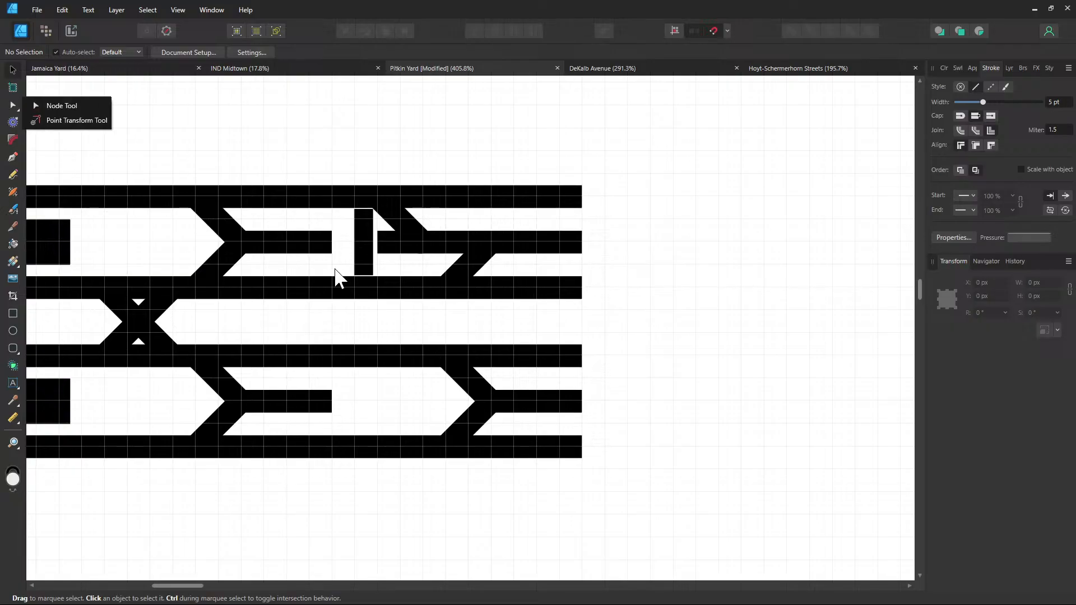
left_click(378, 242)
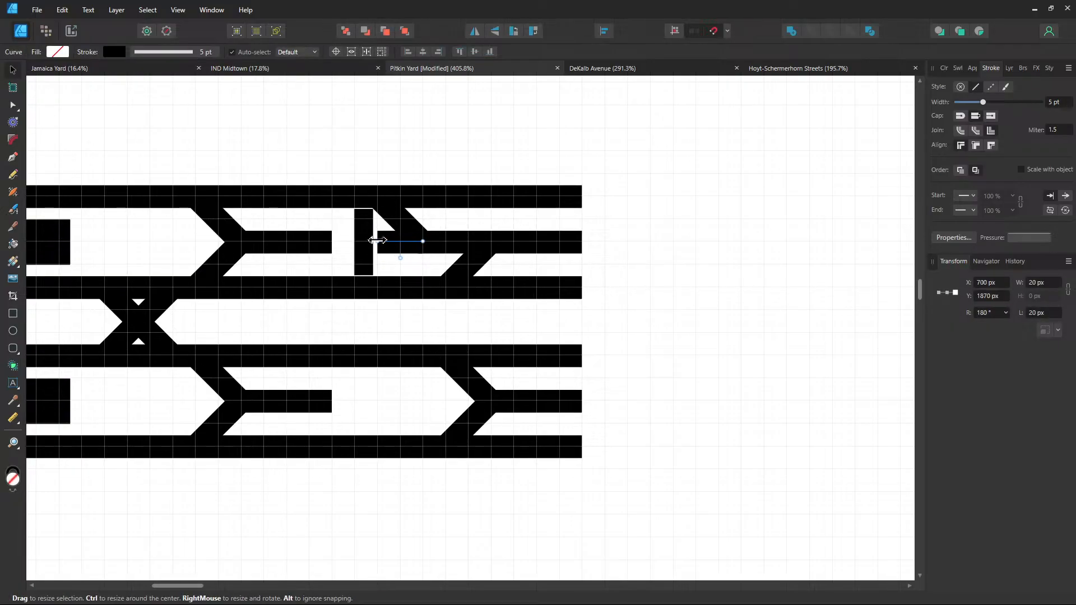
left_click(14, 105)
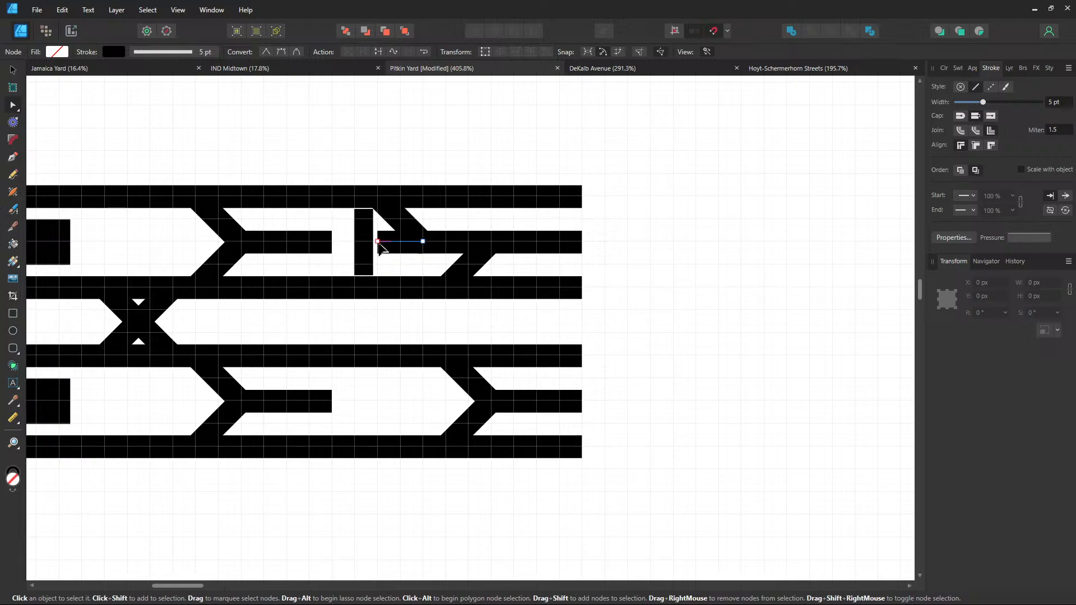
left_click(378, 242)
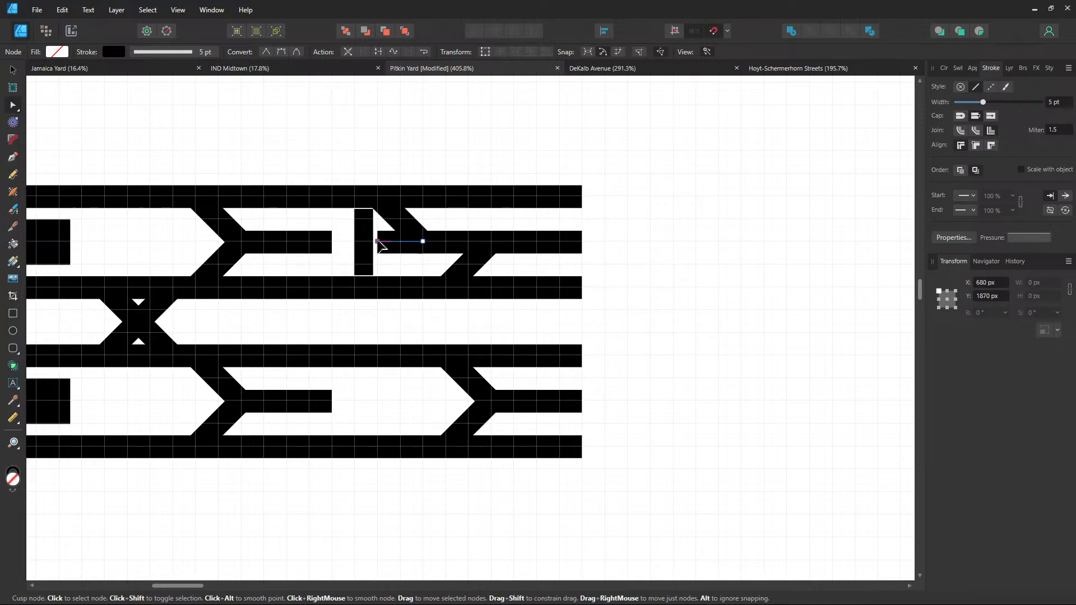
left_click_drag(382, 246, 362, 237)
left_click(653, 271)
scroll(646, 281, "down", 4)
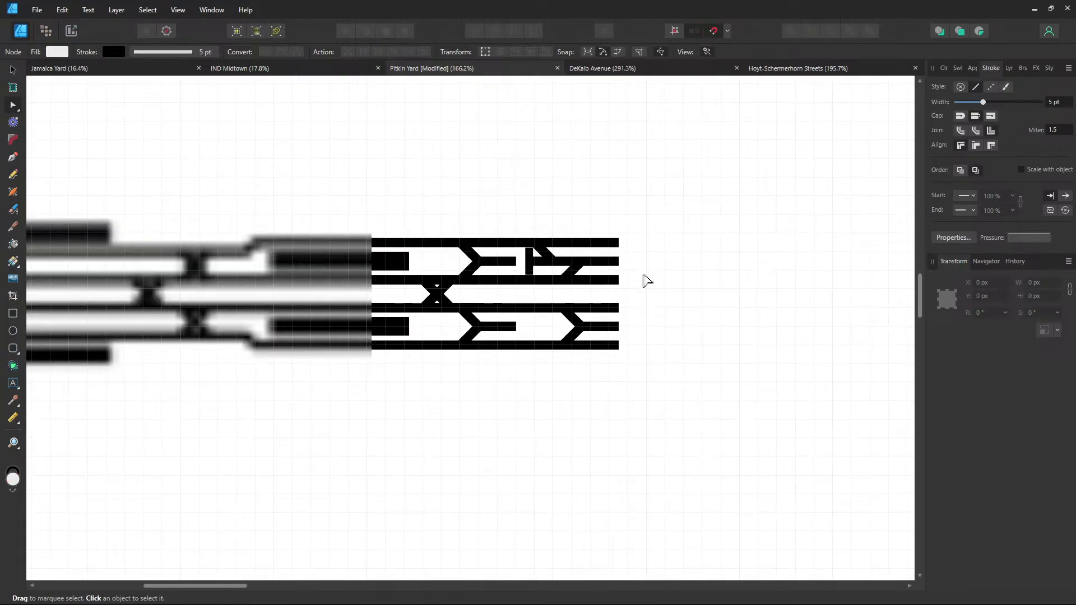
scroll(646, 281, "up", 3)
Set the bumper's vertical bar height to 28 px in Transform
left_click(433, 235)
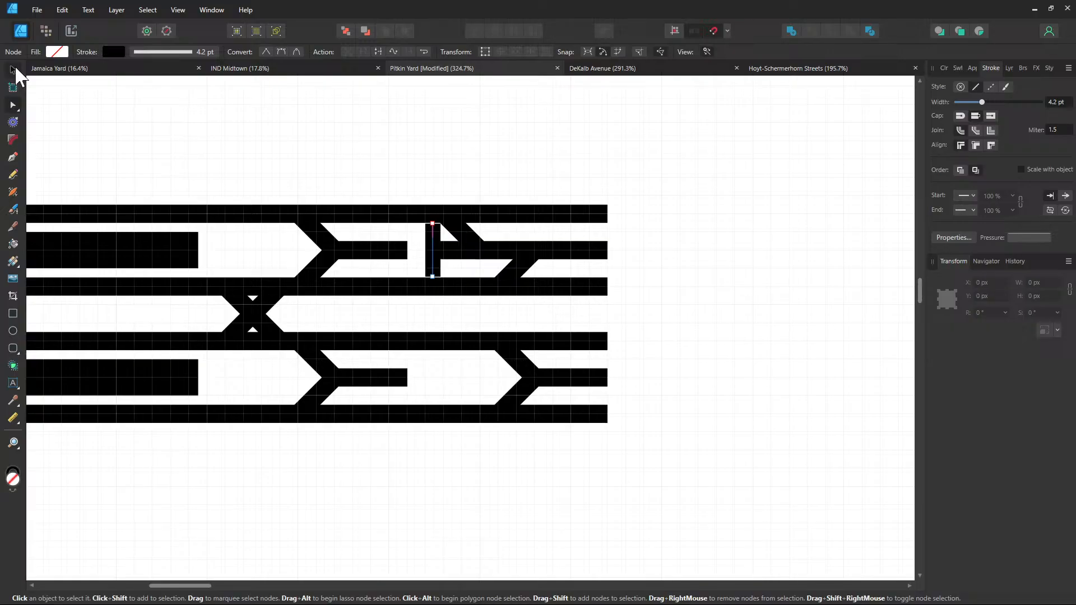
left_click(14, 69)
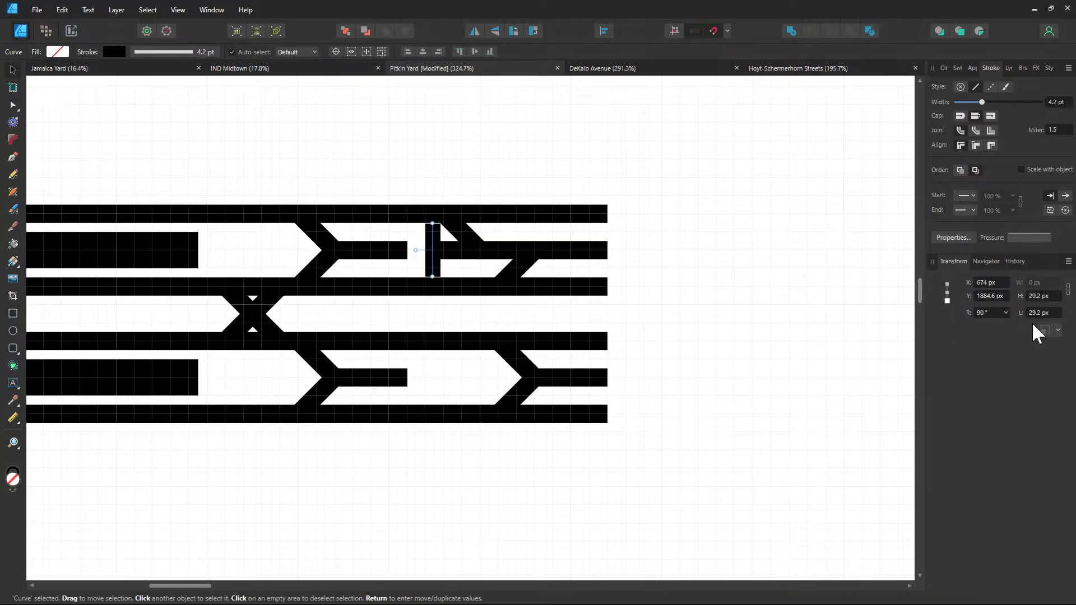
left_click(1043, 297)
type("28")
key("Return")
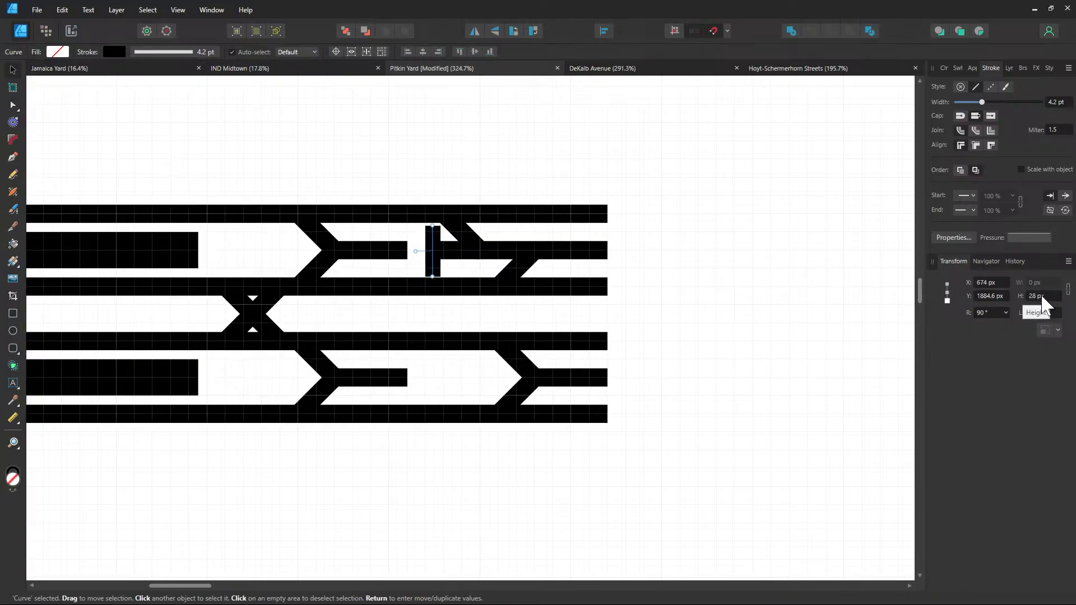
scroll(1043, 296, "up", 1)
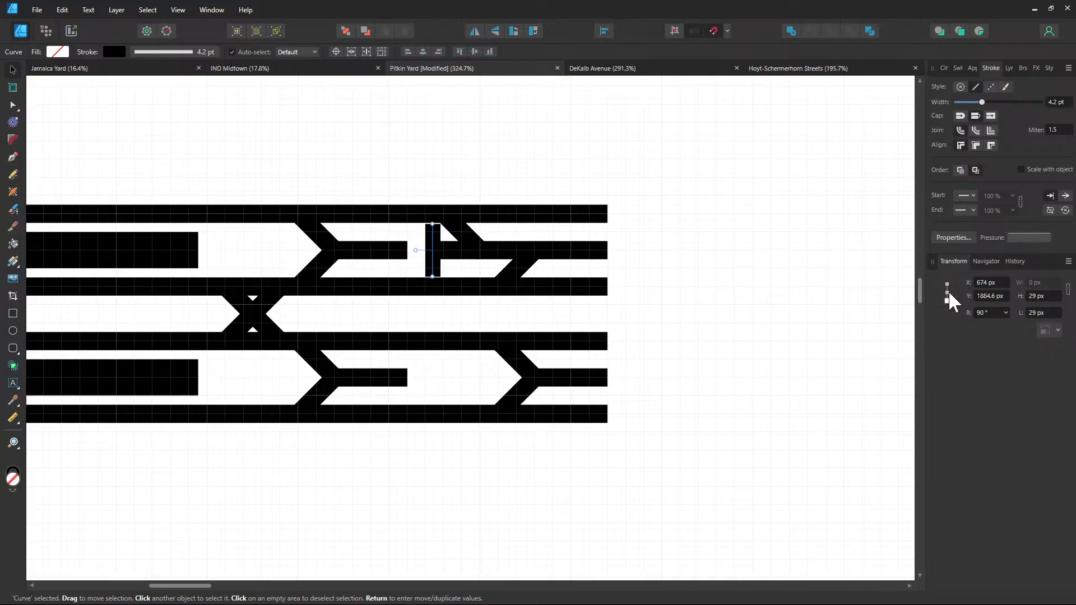
scroll(1048, 303, "up", 1)
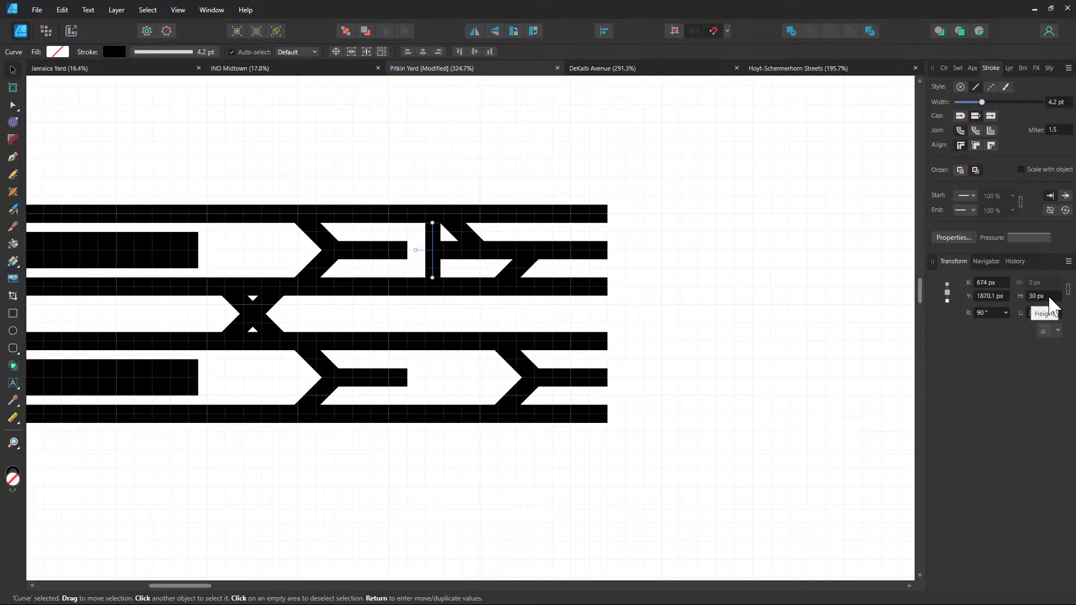
scroll(1051, 305, "down", 1)
scroll(1051, 306, "down", 1)
scroll(1050, 306, "up", 1)
left_click(820, 284)
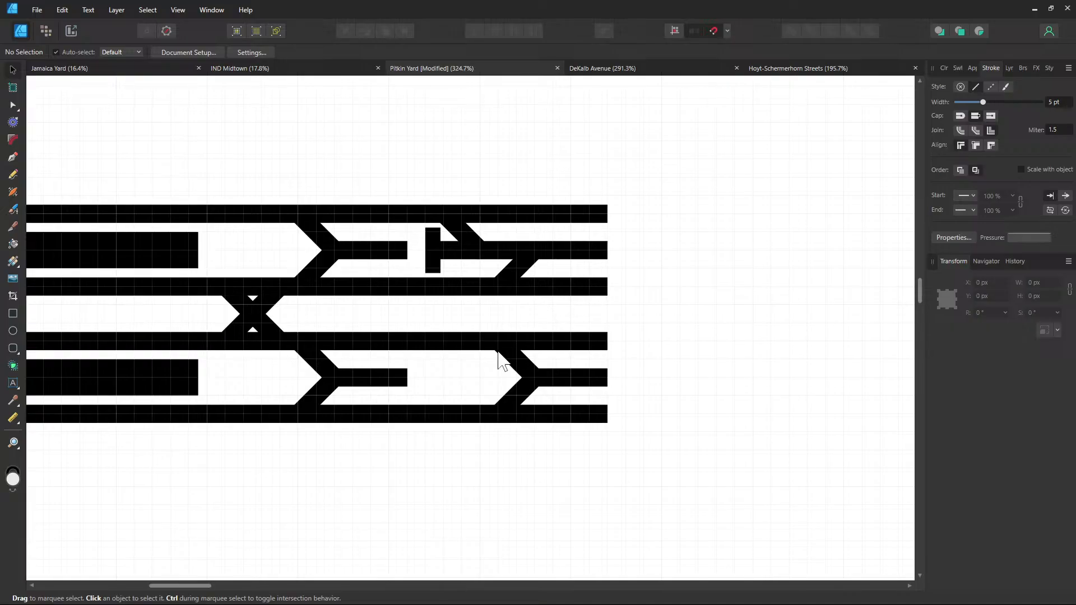
scroll(589, 314, "right", 1)
Extend the top, third and fourth tracks right to X 1000 px with straight Pen segments
scroll(552, 317, "right", 3)
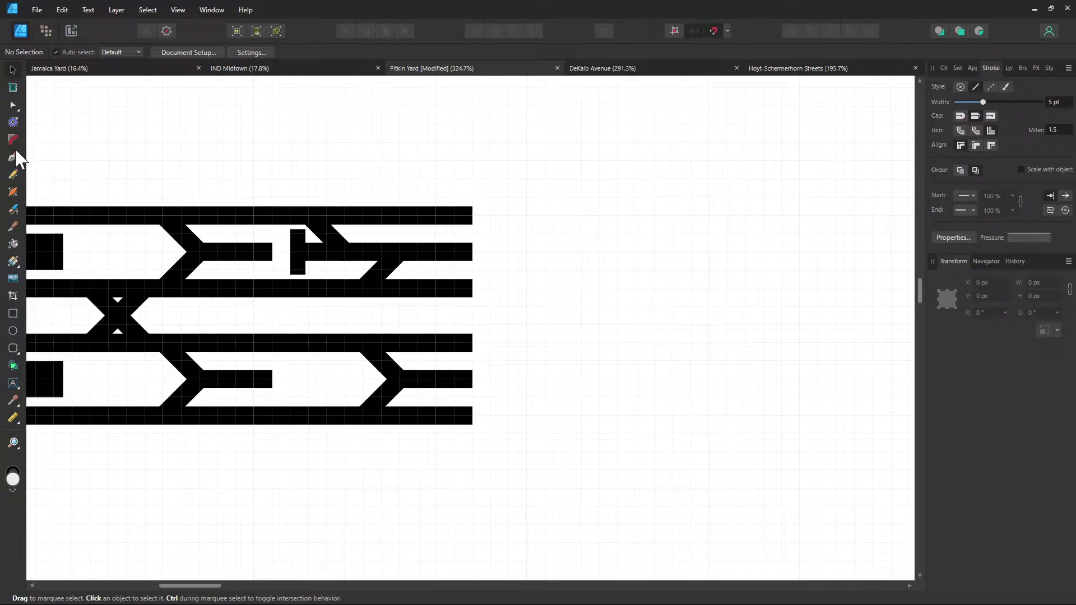
left_click(13, 156)
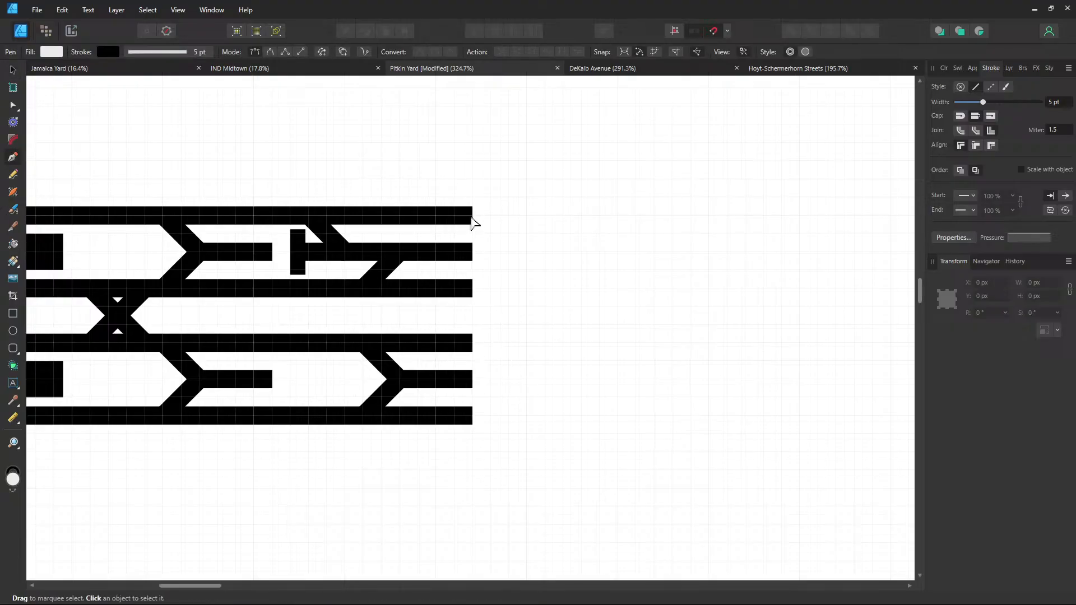
left_click(473, 217)
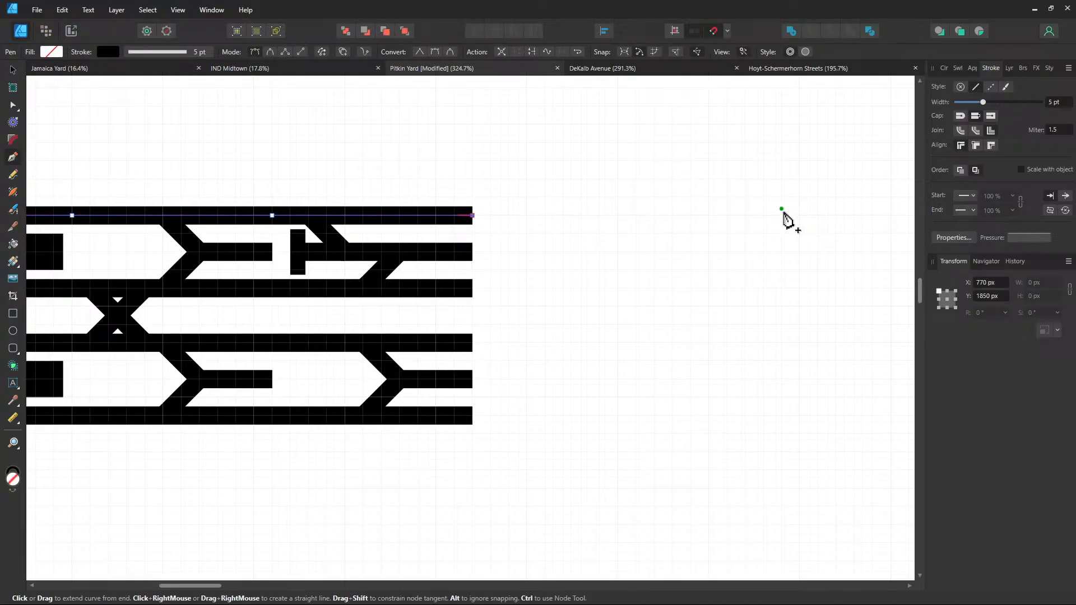
left_click(891, 215)
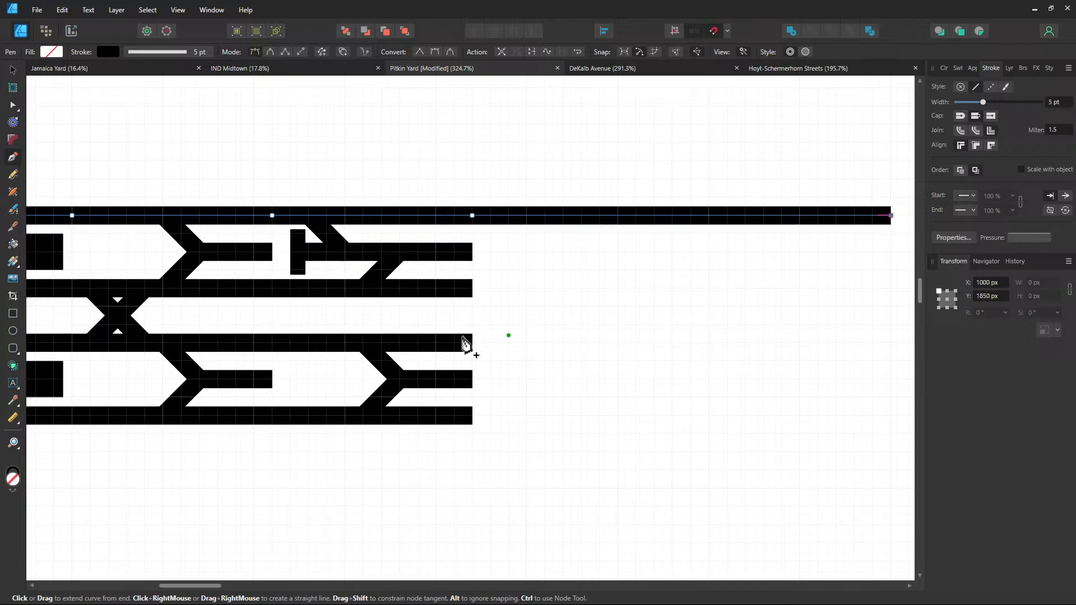
left_click(472, 289)
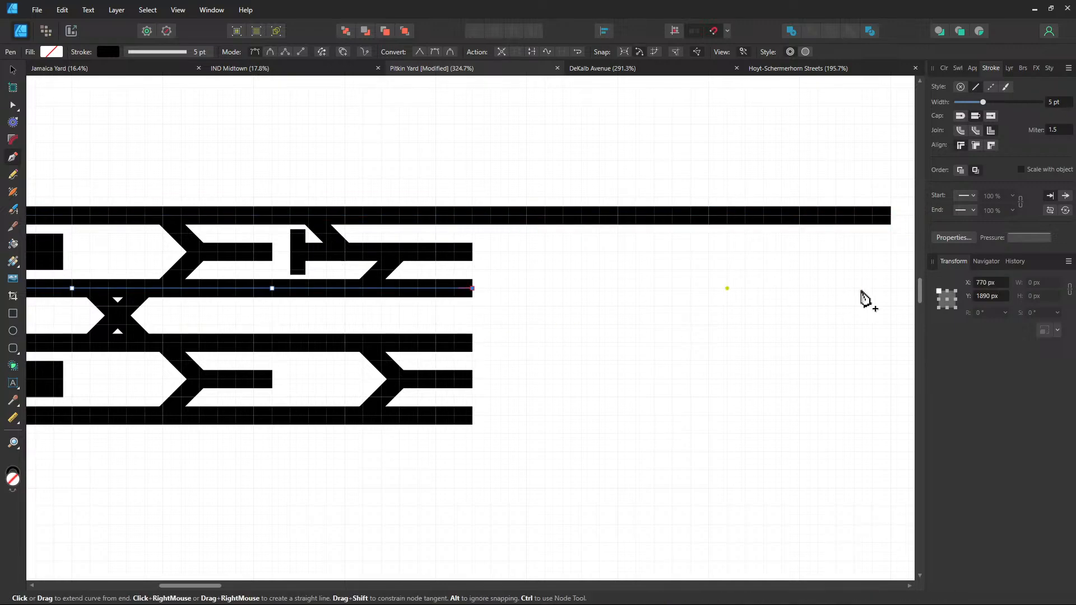
left_click(891, 288)
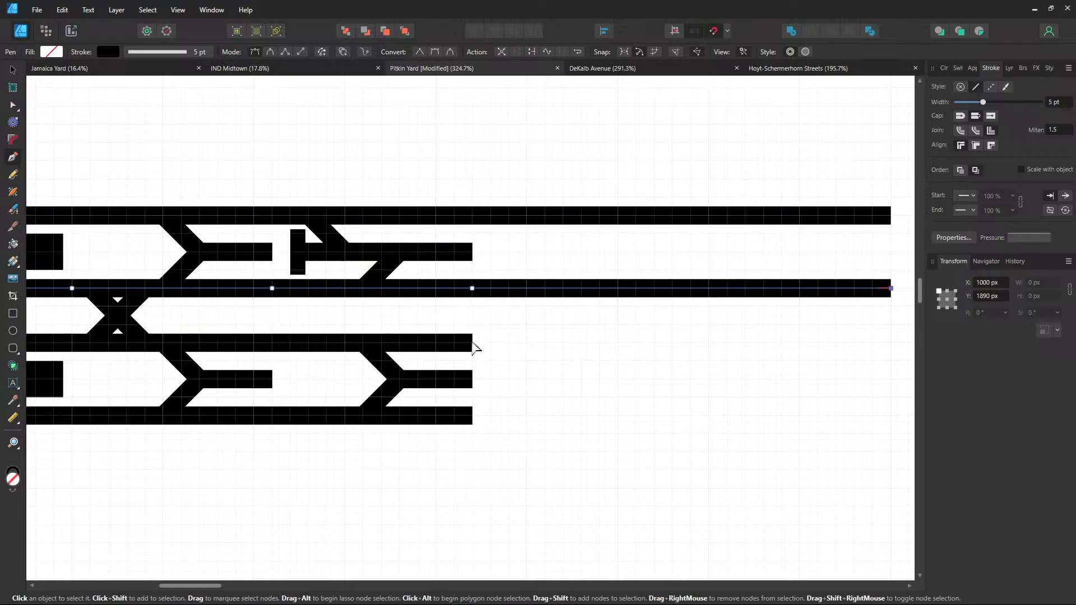
left_click(472, 343)
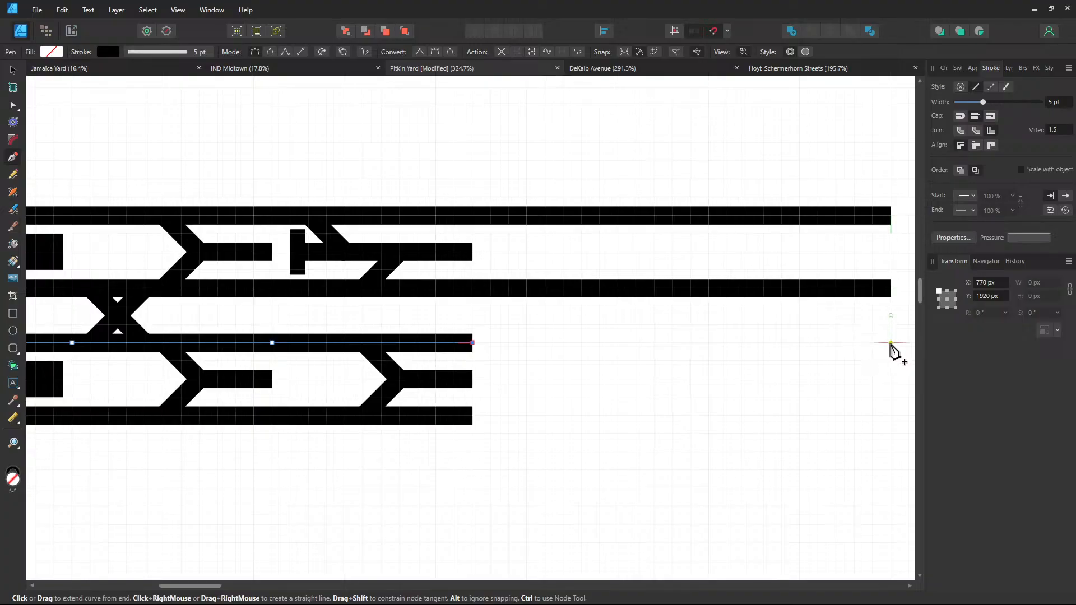
left_click(891, 343)
Extend the bottom track to the same right end point, then deselect it
left_click(473, 416)
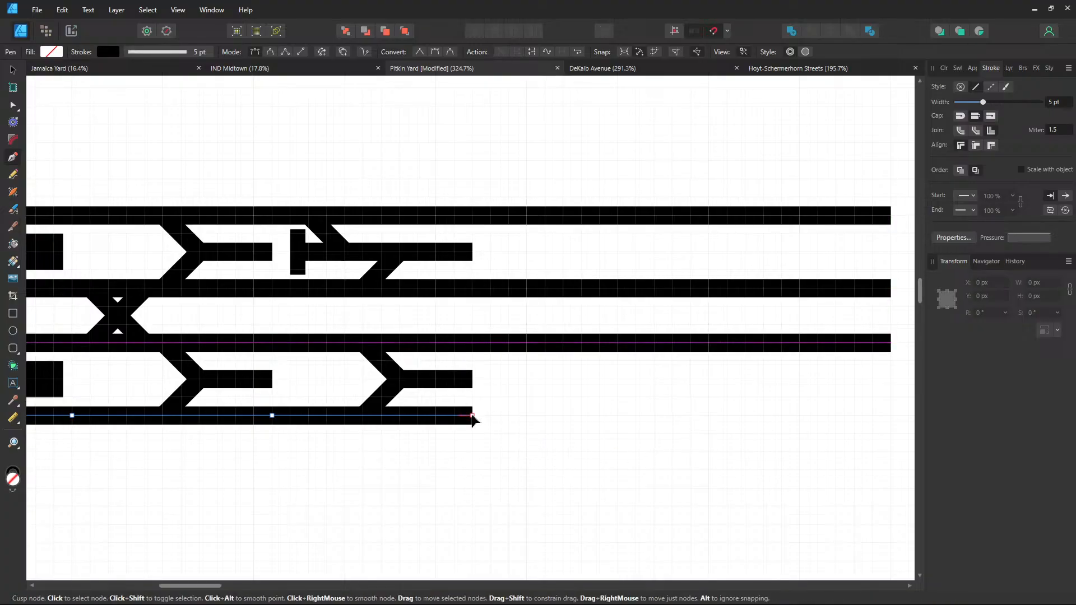
left_click(472, 416, "ctrl")
left_click_drag(733, 434, 391, 384)
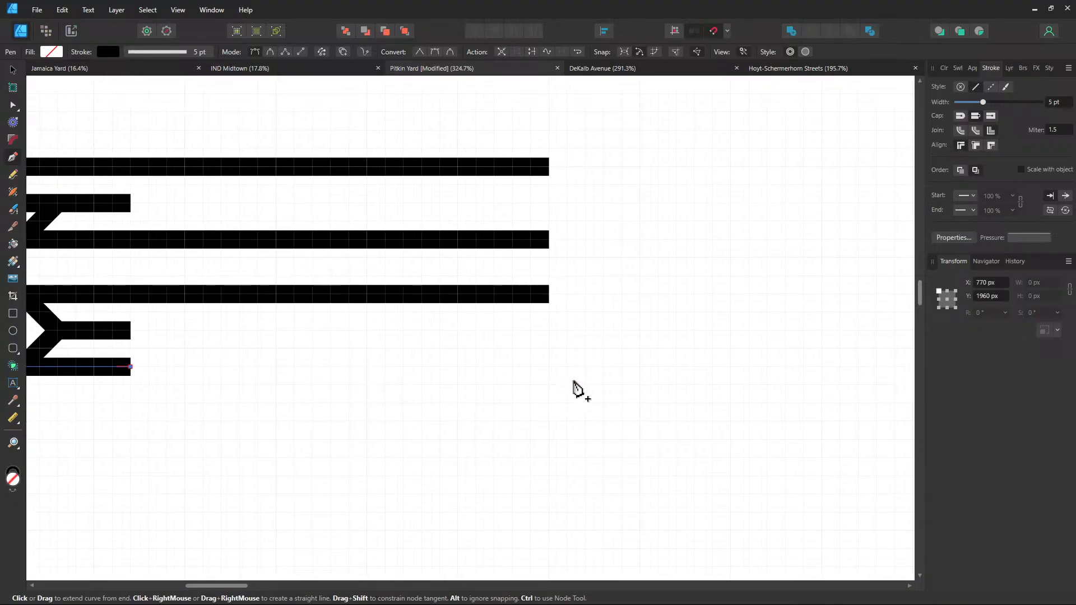
left_click(549, 367)
scroll(474, 374, "down", 5)
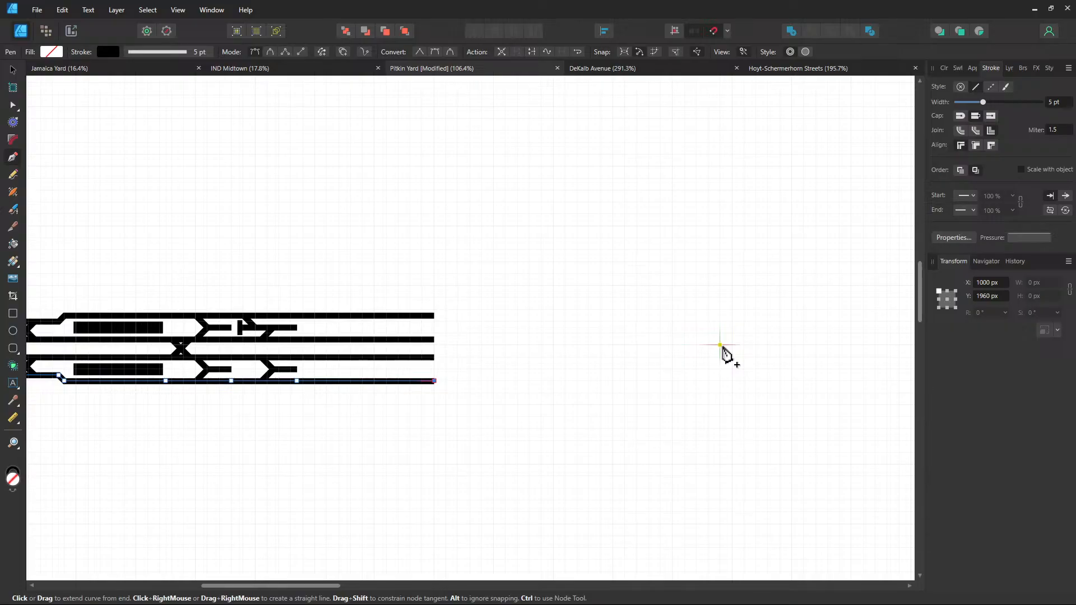
scroll(234, 401, "up", 2)
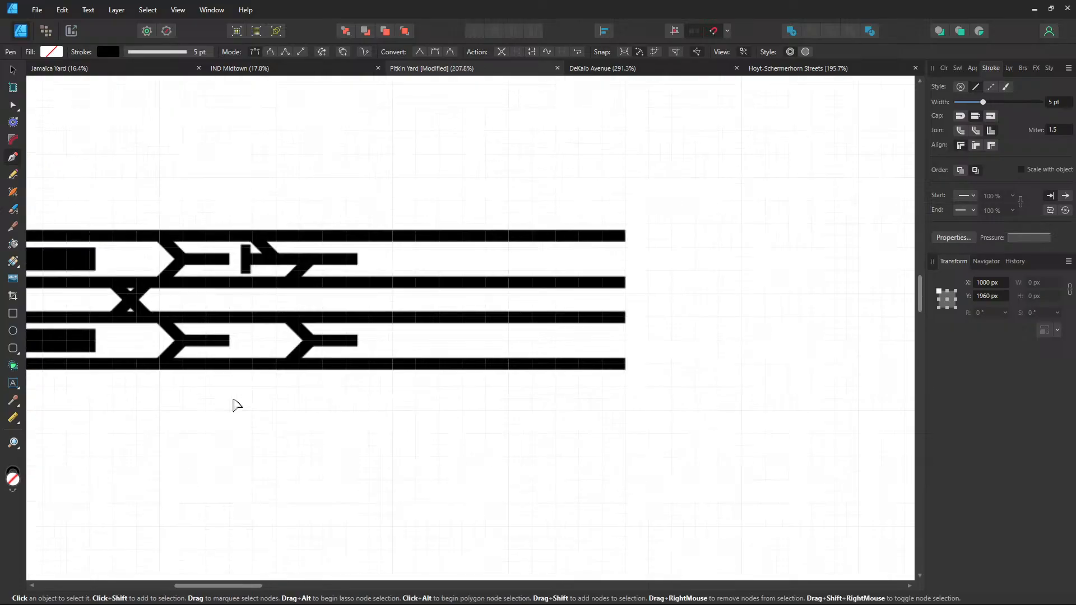
left_click(12, 69)
left_click(452, 155)
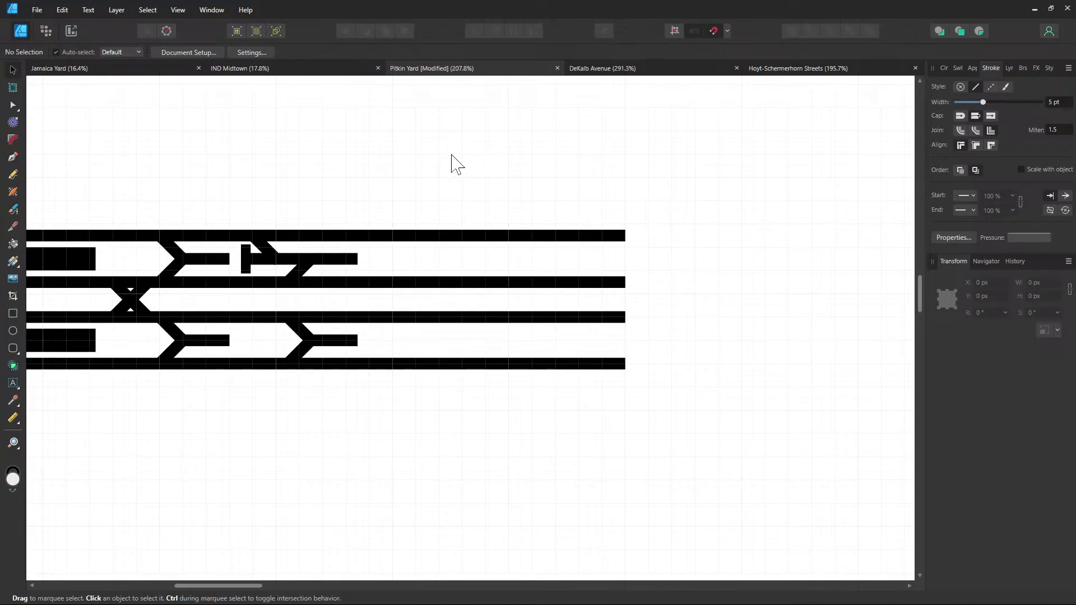
scroll(500, 228, "up", 2)
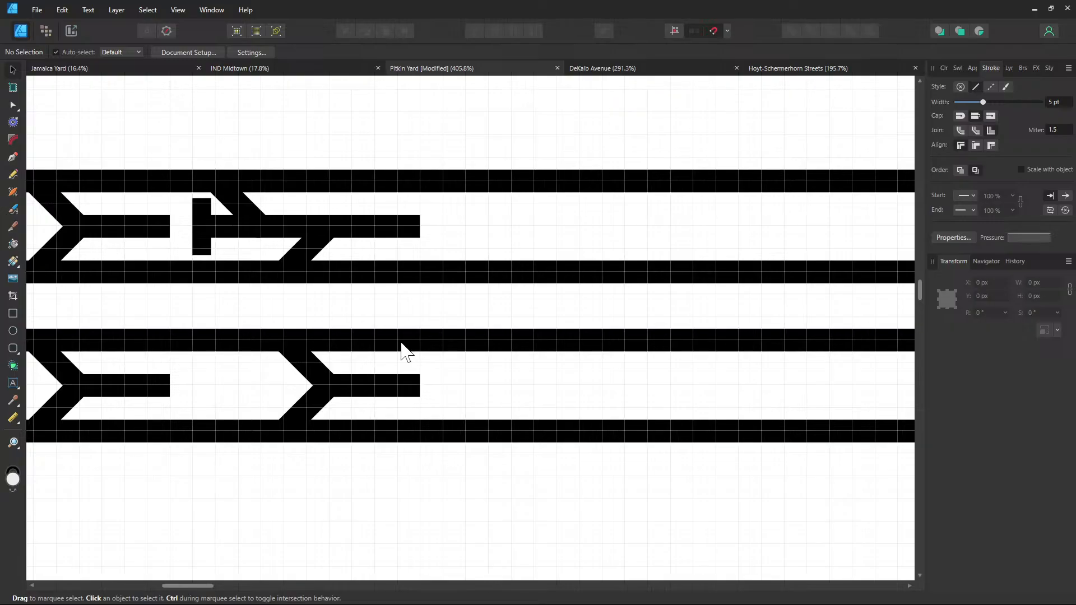
Duplicate the upper black 150×20 px bar and place the copy above the tracks
left_click_drag(473, 414, 526, 411)
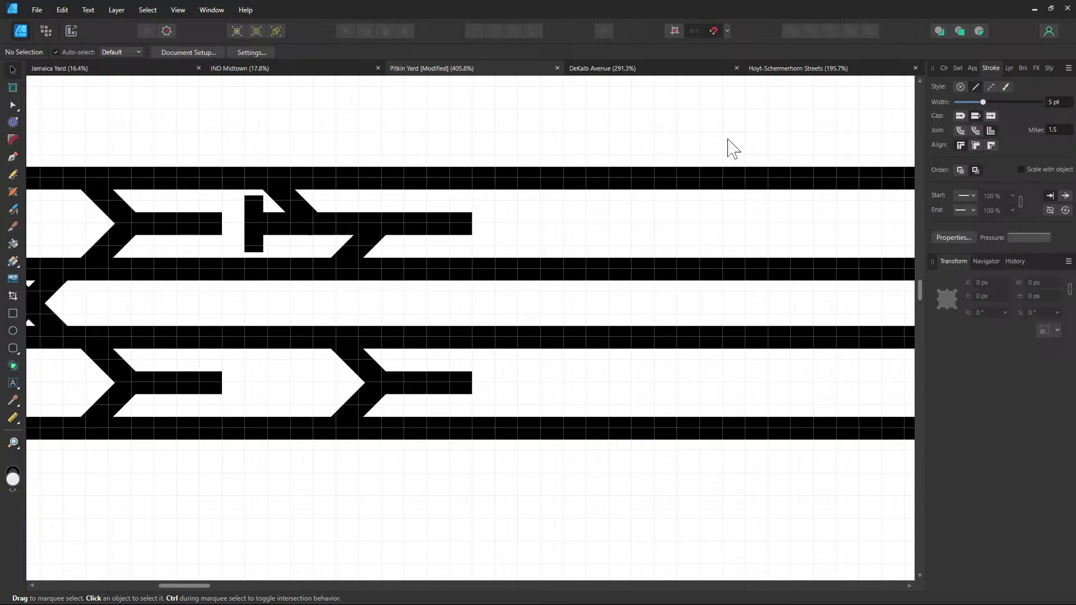
left_click_drag(672, 214, 526, 287)
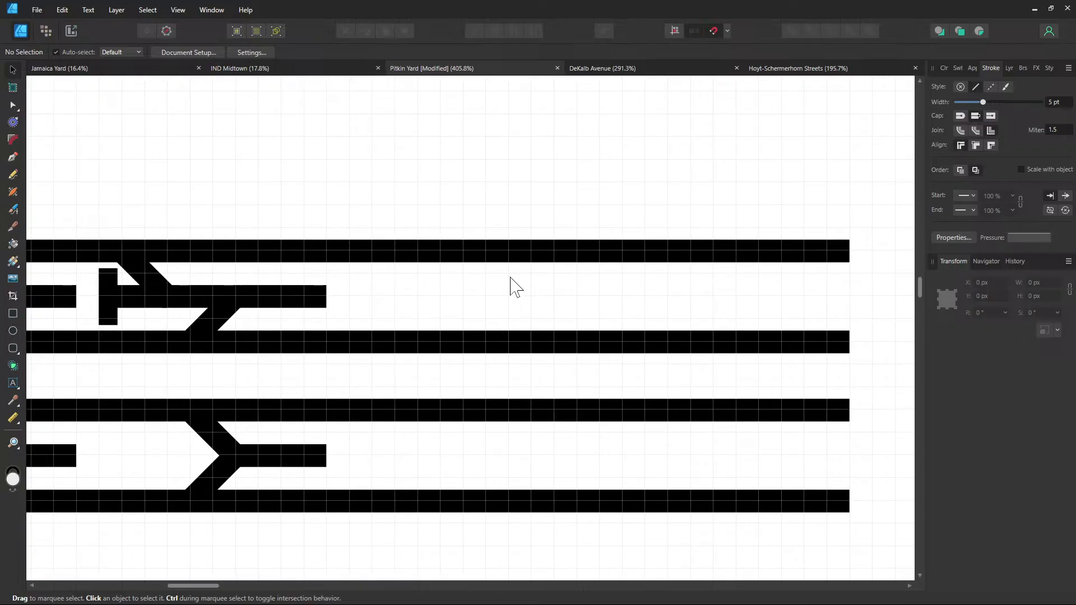
scroll(445, 219, "down", 5)
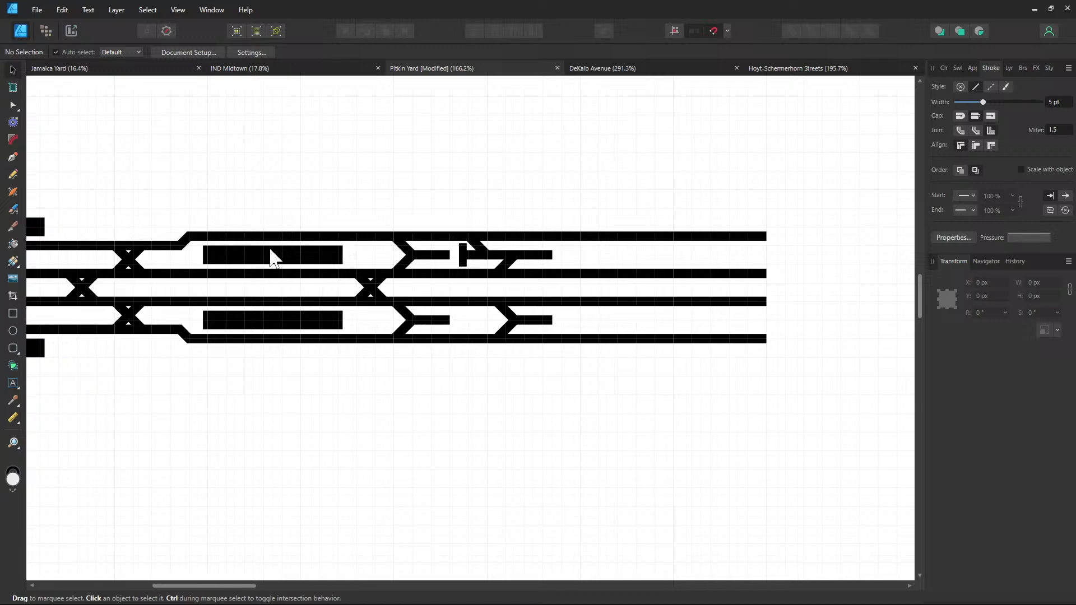
left_click(329, 250)
scroll(471, 226, "right", 5)
scroll(471, 226, "up", 2)
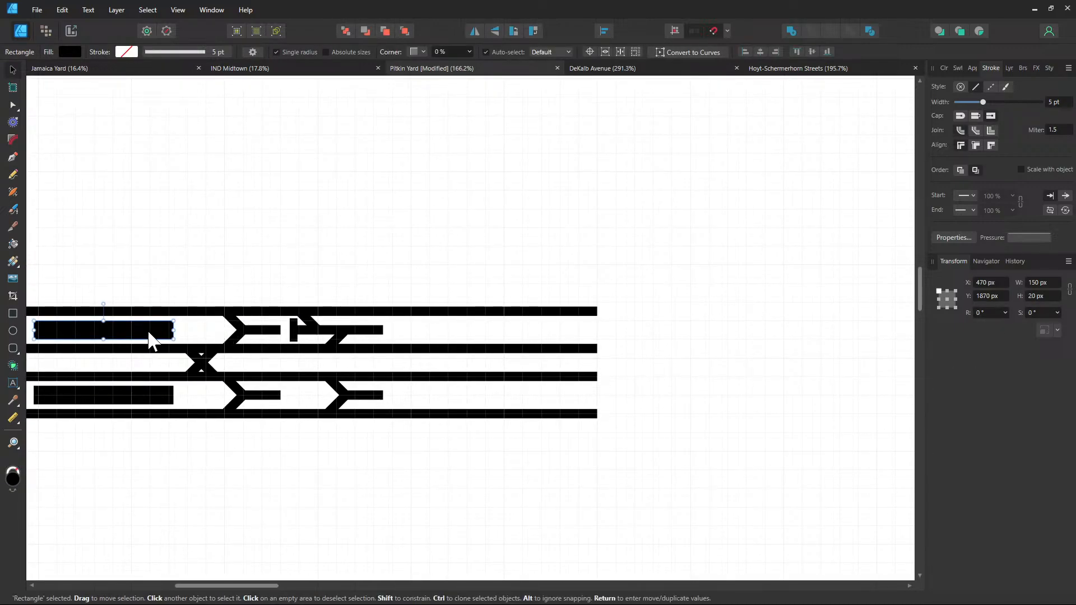
left_click_drag(149, 339, 588, 234)
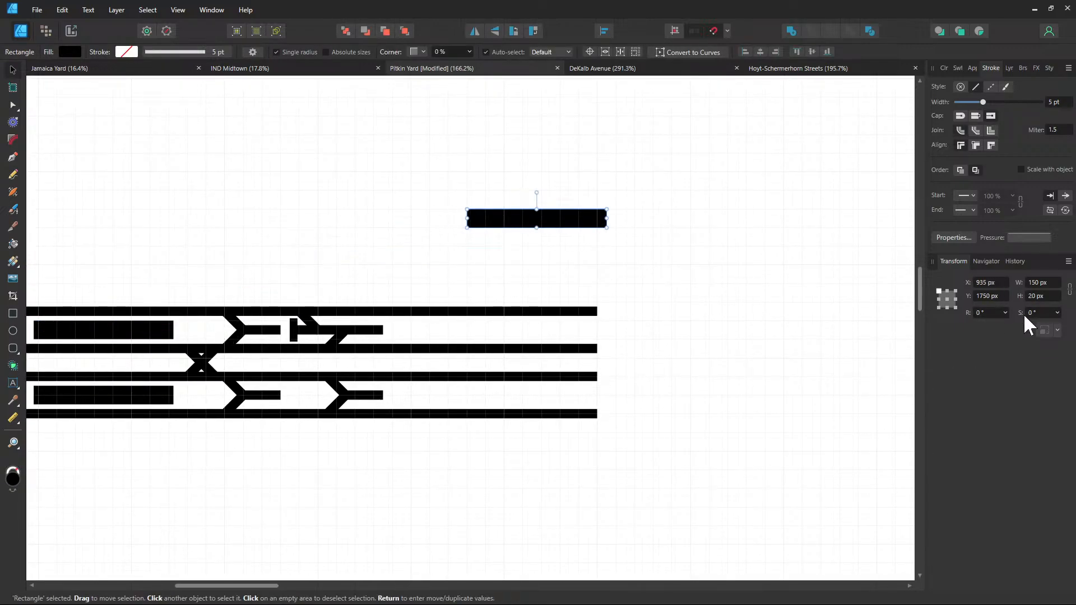
Rotate the copied bar to 45° and move it into position
left_click(991, 313)
type("45")
key("Return")
scroll(486, 272, "up", 5)
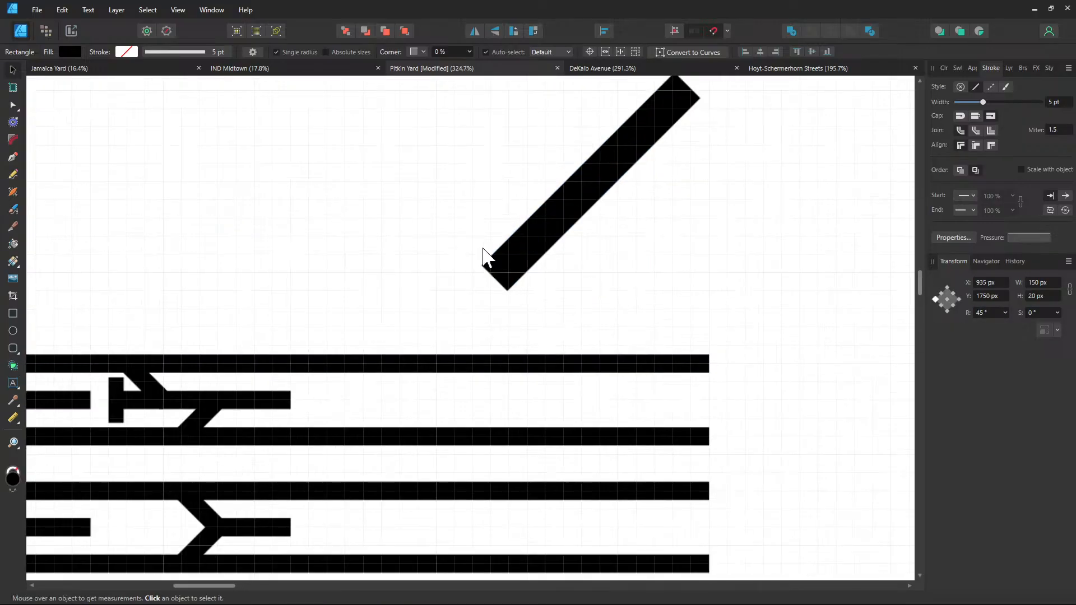
left_click_drag(527, 246, 602, 217)
left_click(270, 316)
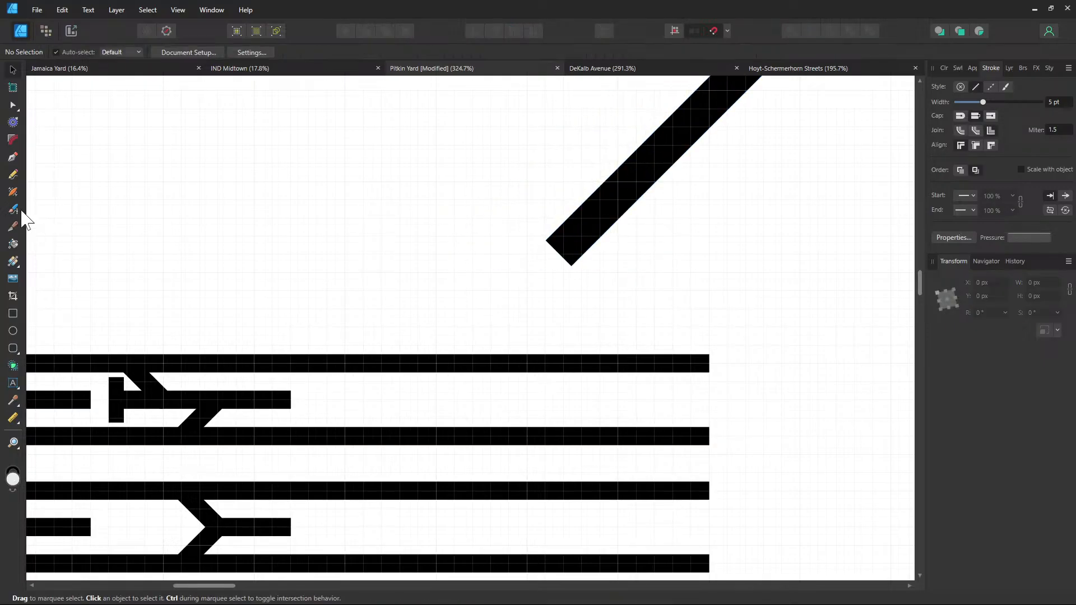
Extend the upper track path with a diagonal segment running up-right
left_click(13, 158)
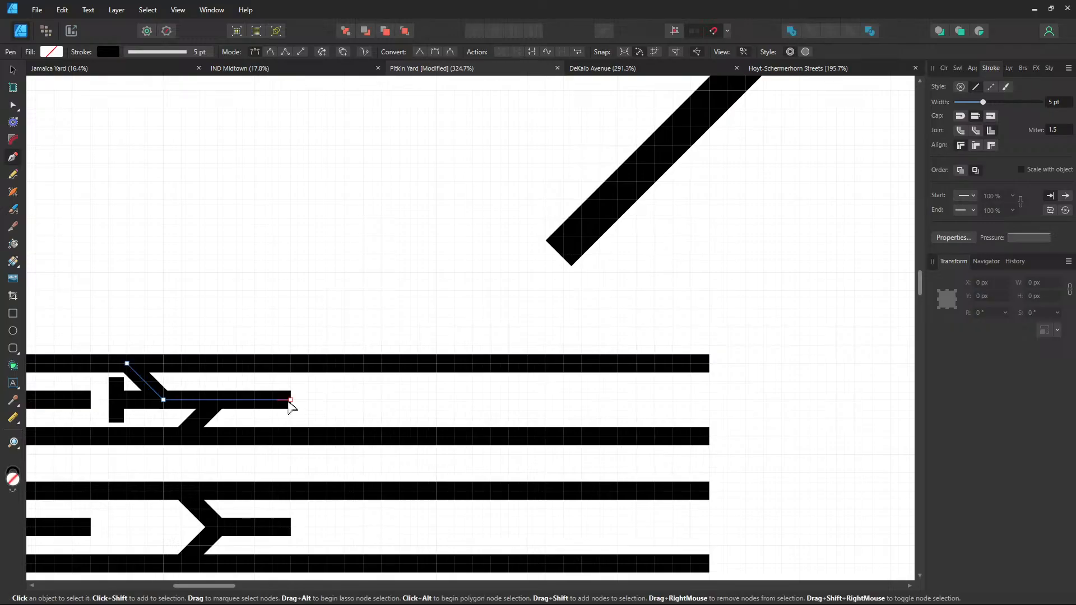
left_click(290, 402)
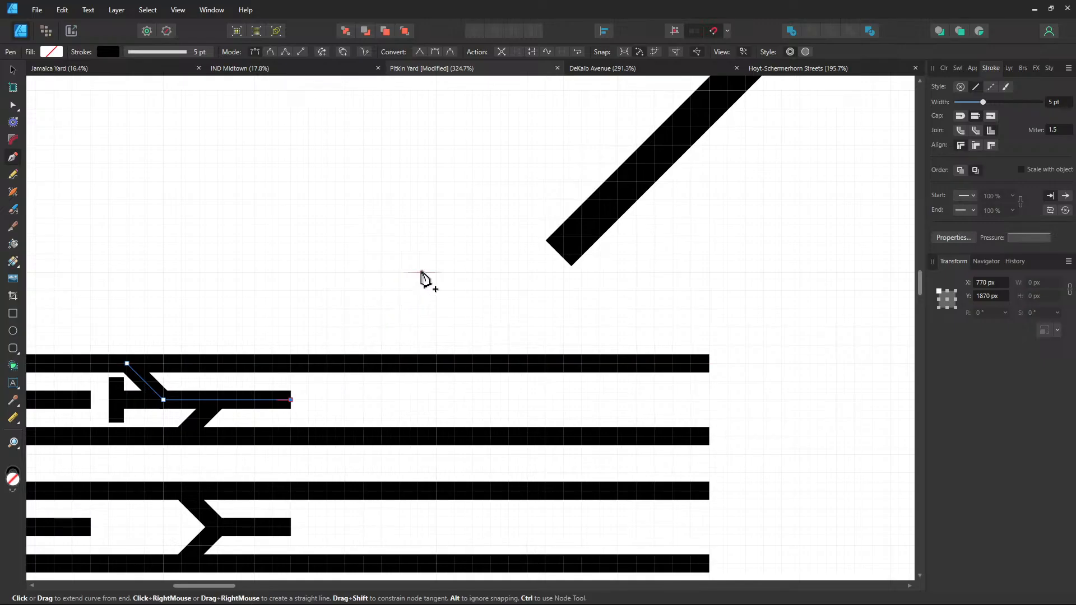
left_click(436, 253)
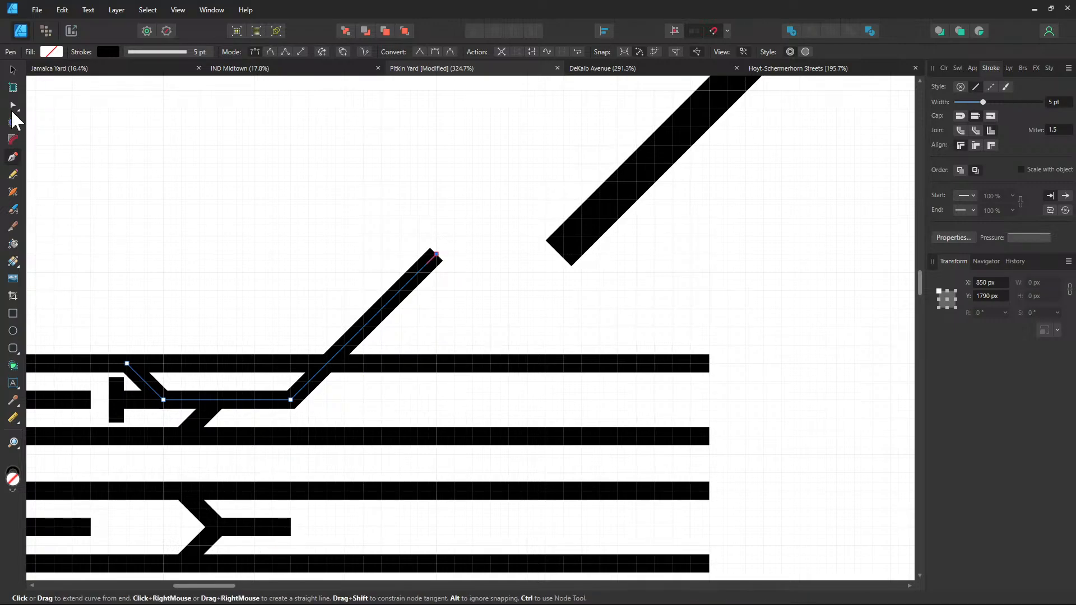
key("a")
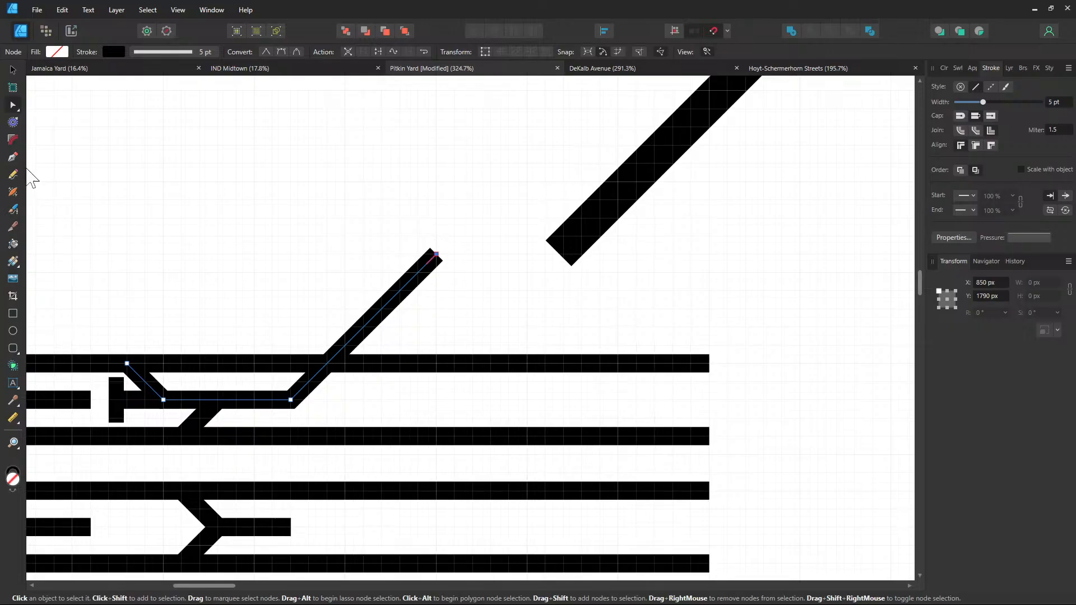
Move the 45° bar down-left beside the new track end, nudged up to align with the guides
left_click(618, 213)
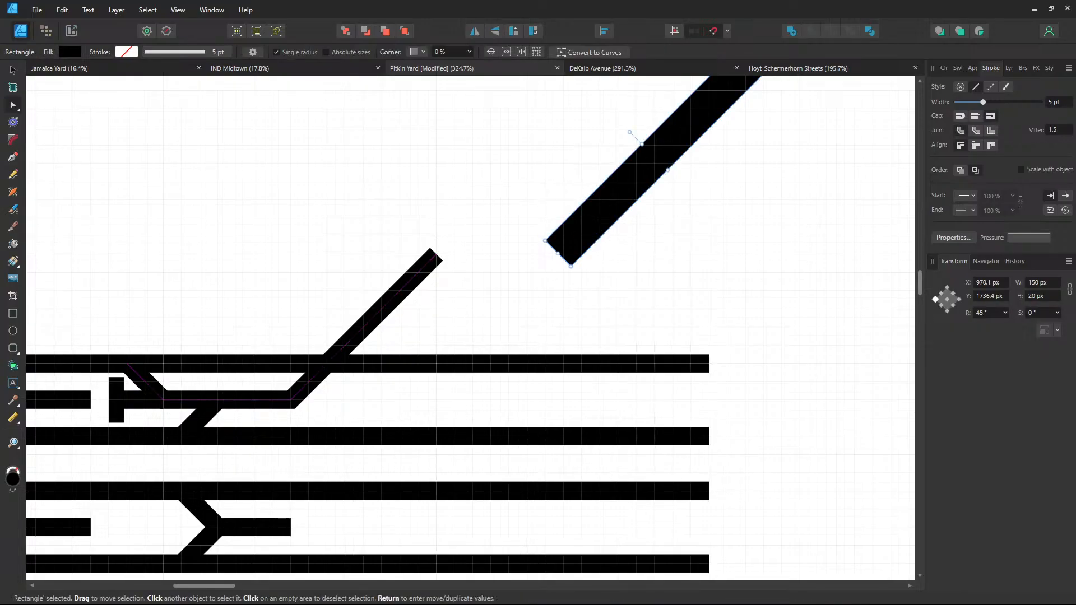
left_click(13, 70)
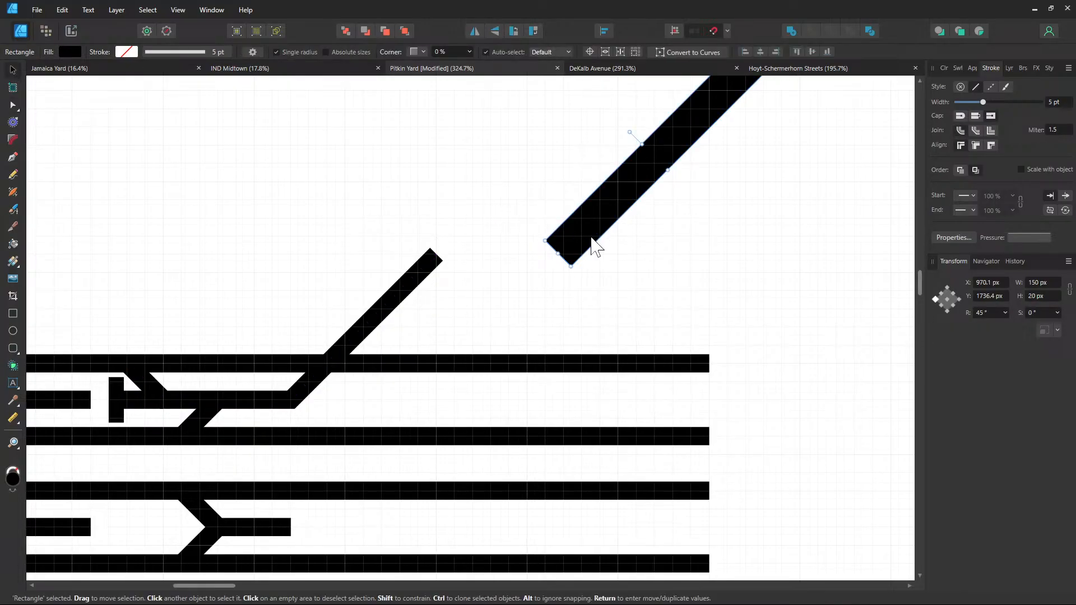
left_click_drag(590, 257, 471, 294)
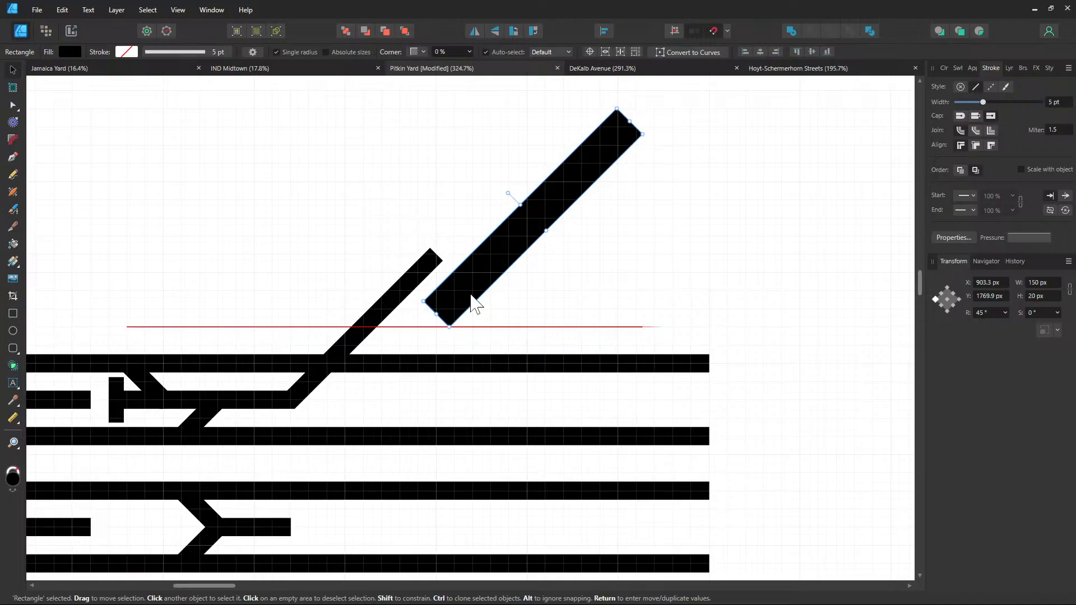
left_click(524, 310)
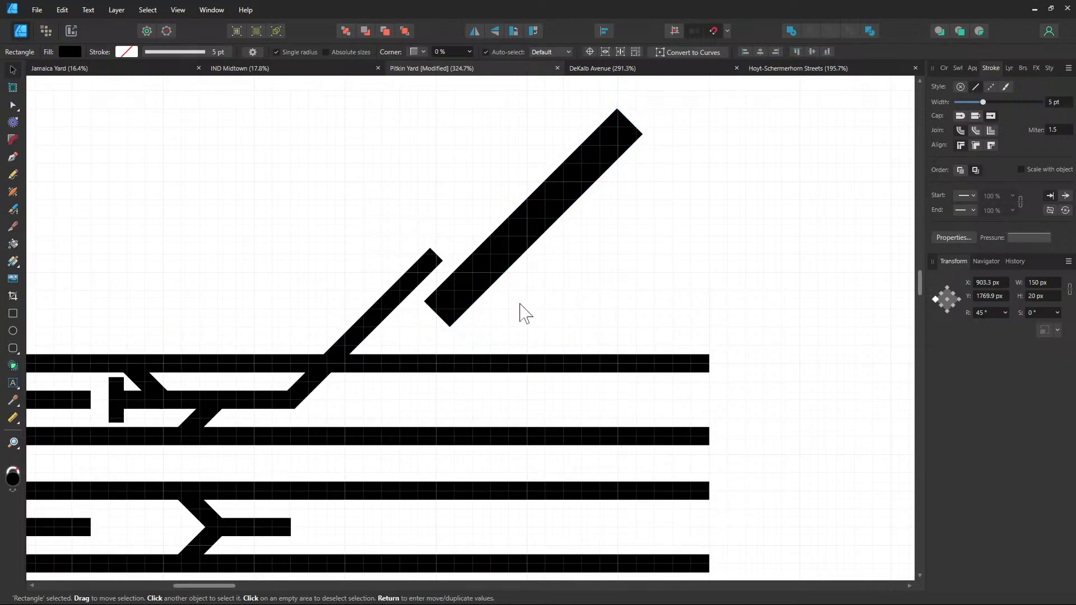
scroll(445, 278, "up", 3)
mouse_move(446, 308)
left_mouse_down()
mouse_move(456, 314)
mouse_move(455, 304)
left_mouse_up()
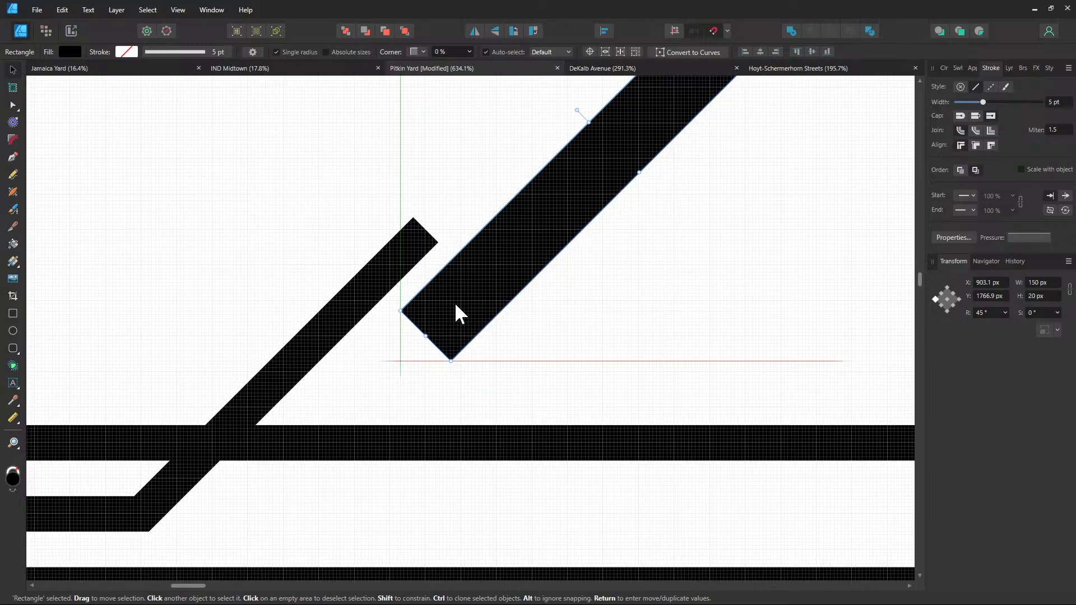
left_click(543, 320)
scroll(561, 331, "down", 3)
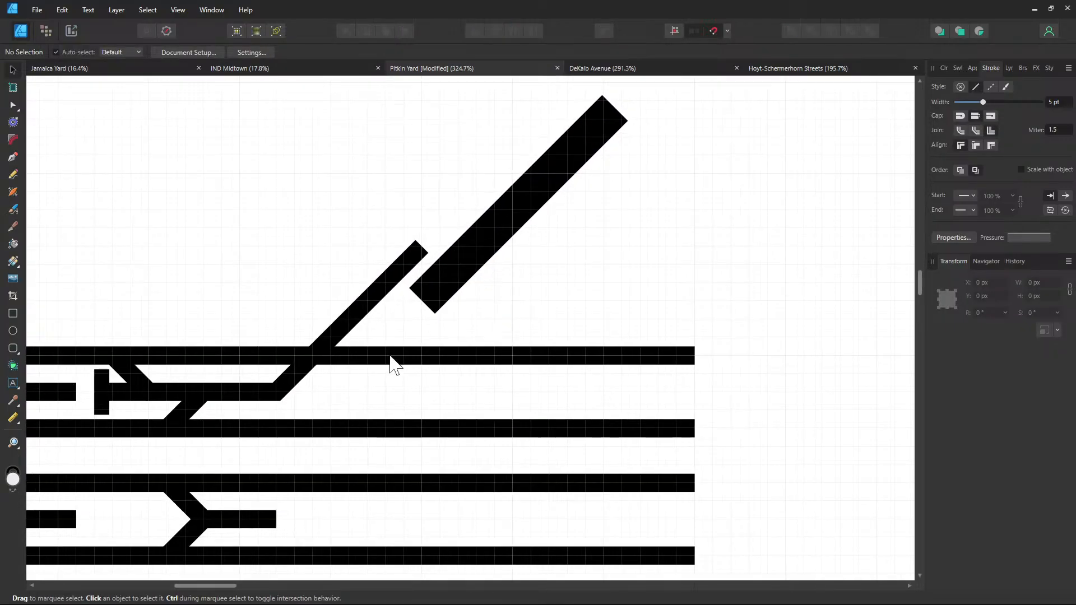
Shorten the end of the lower Y-shaped track slightly
left_click(13, 158)
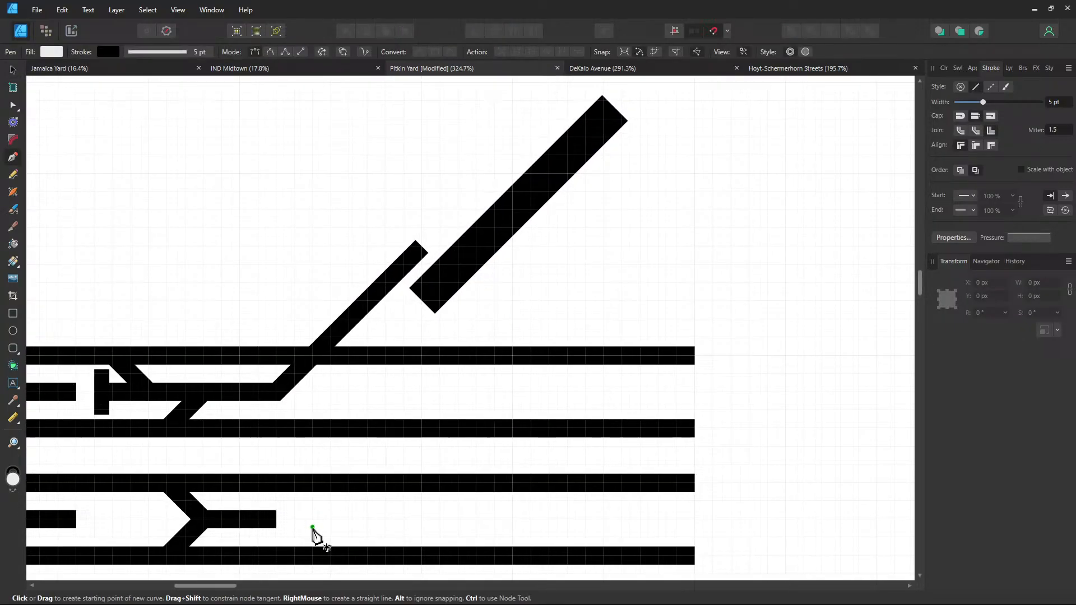
left_click(279, 523)
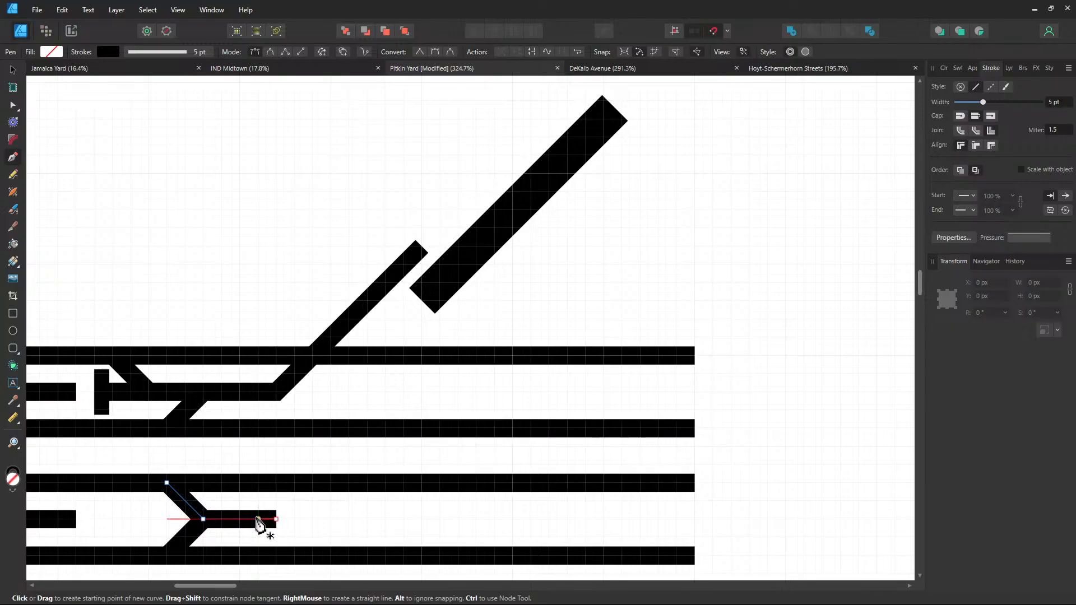
left_click(13, 106)
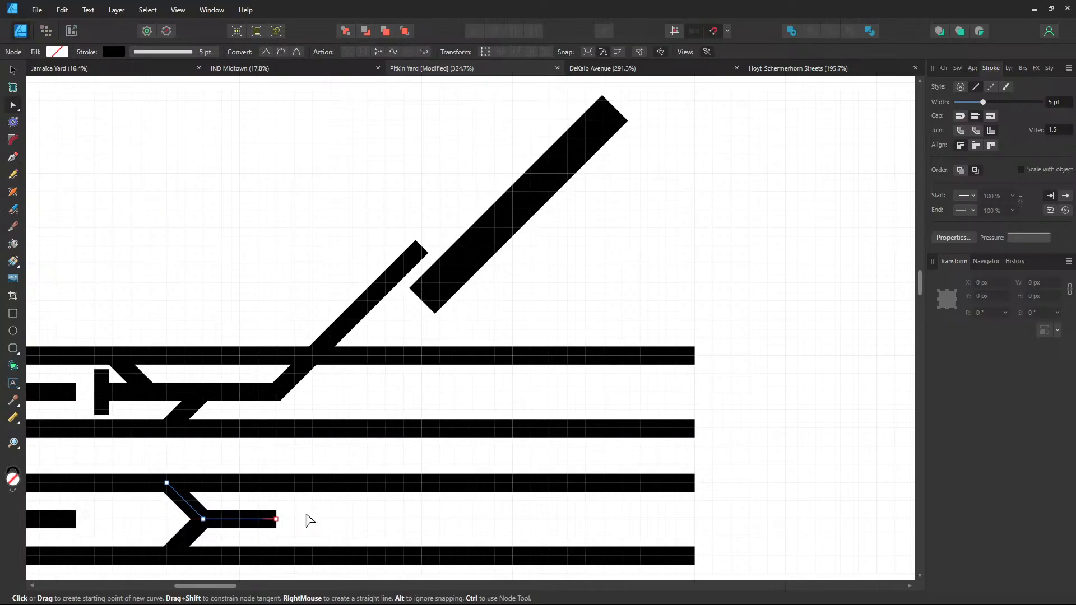
left_click(276, 520)
left_click_drag(278, 523, 263, 524)
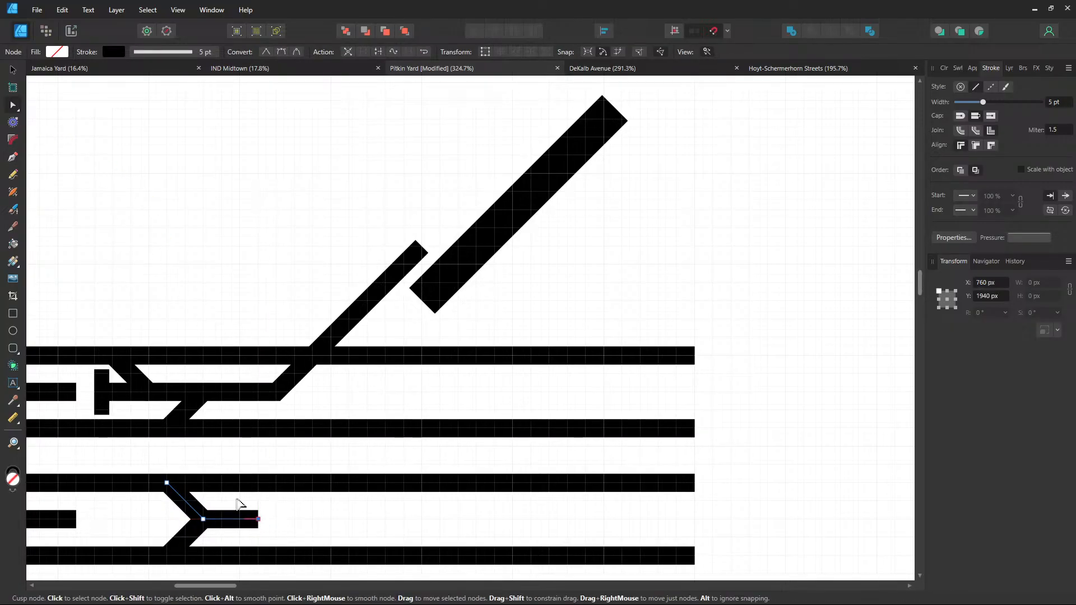
Extend the lower track diagonally up-right past the 45° bar
left_click(20, 156)
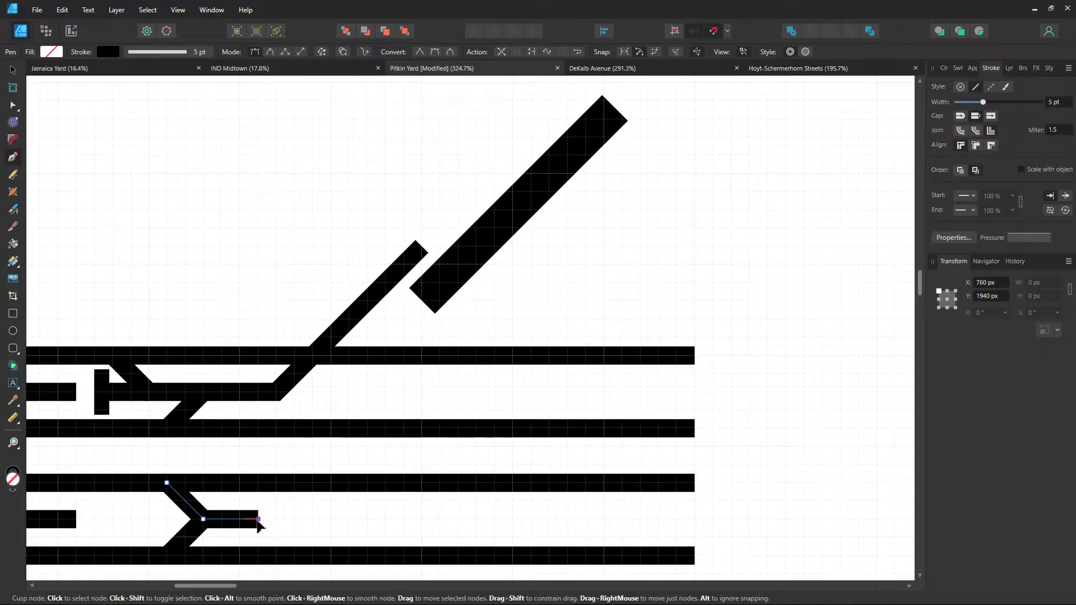
left_click(458, 319)
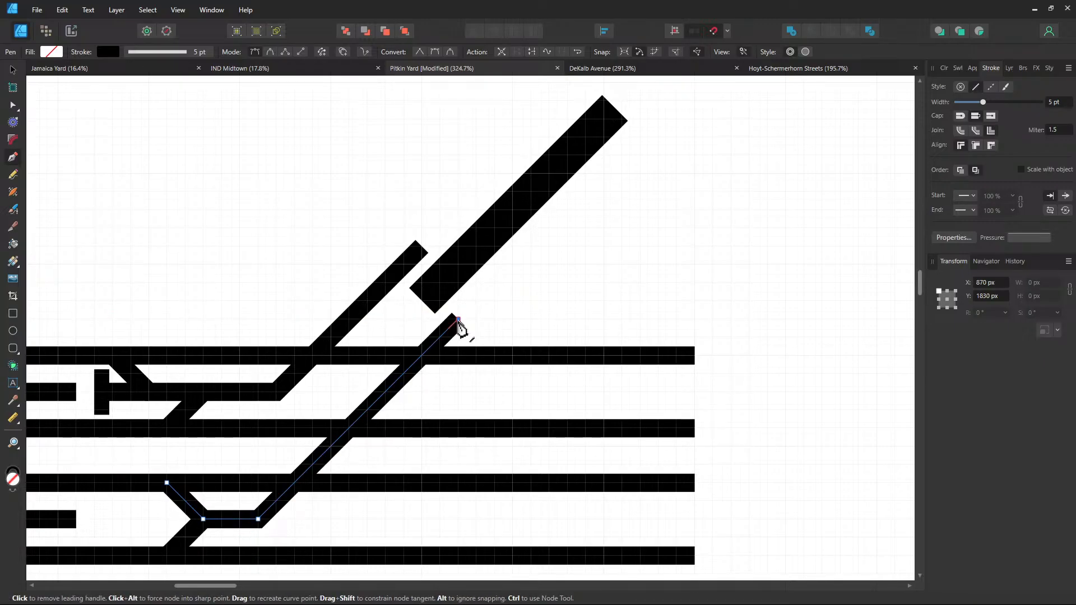
left_click(639, 137)
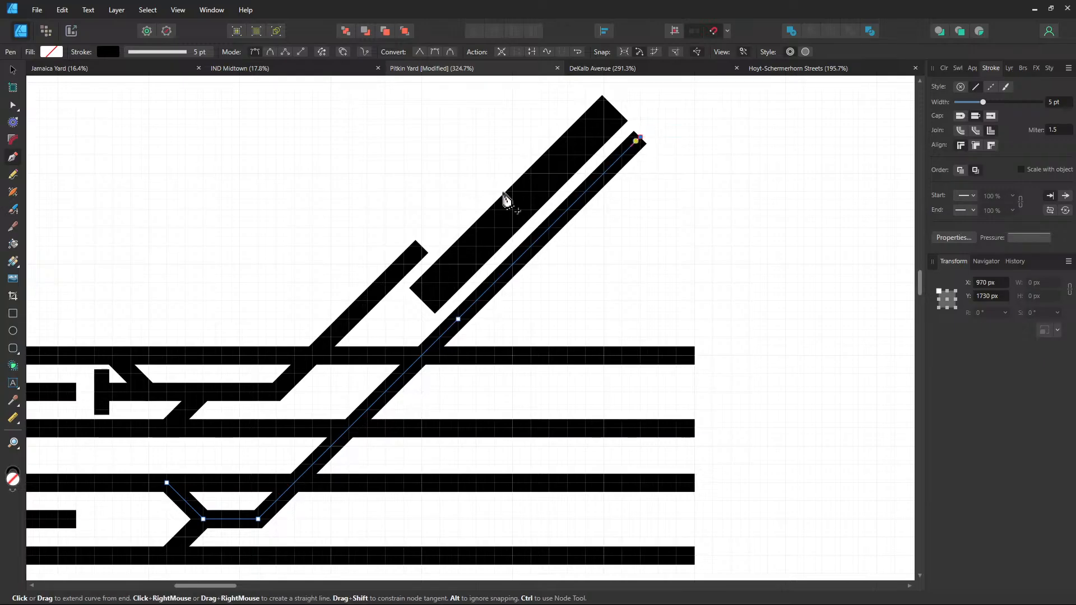
key("ctrl")
Lengthen the upper diagonal track further up-right and frame the diagonal track ends
left_click(421, 250, "ctrl")
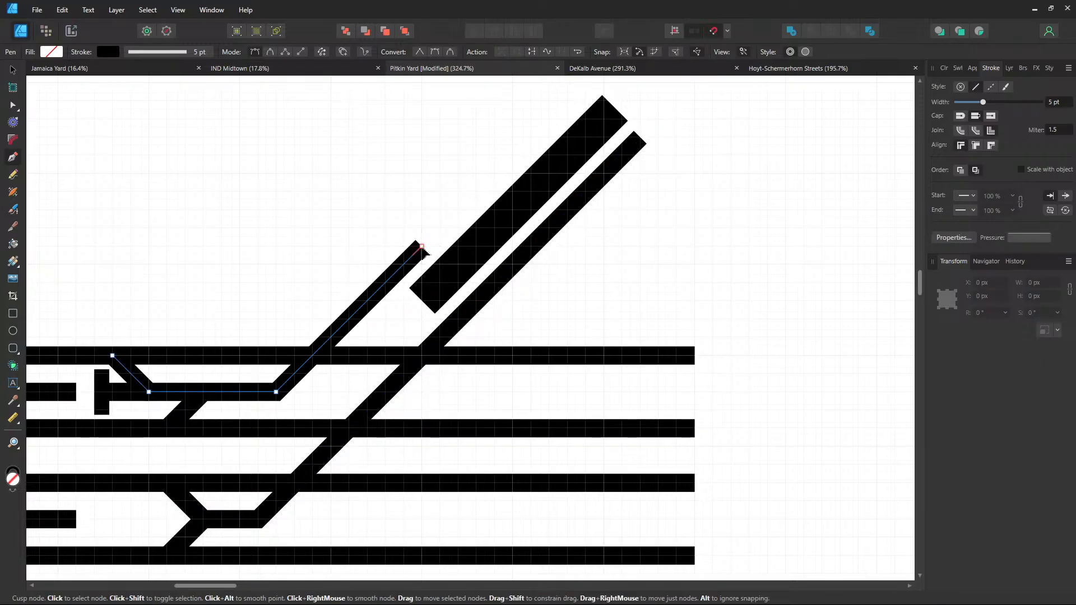
left_click(422, 247, "ctrl")
left_click_drag(422, 247, 586, 84)
left_click_drag(584, 240, 518, 338)
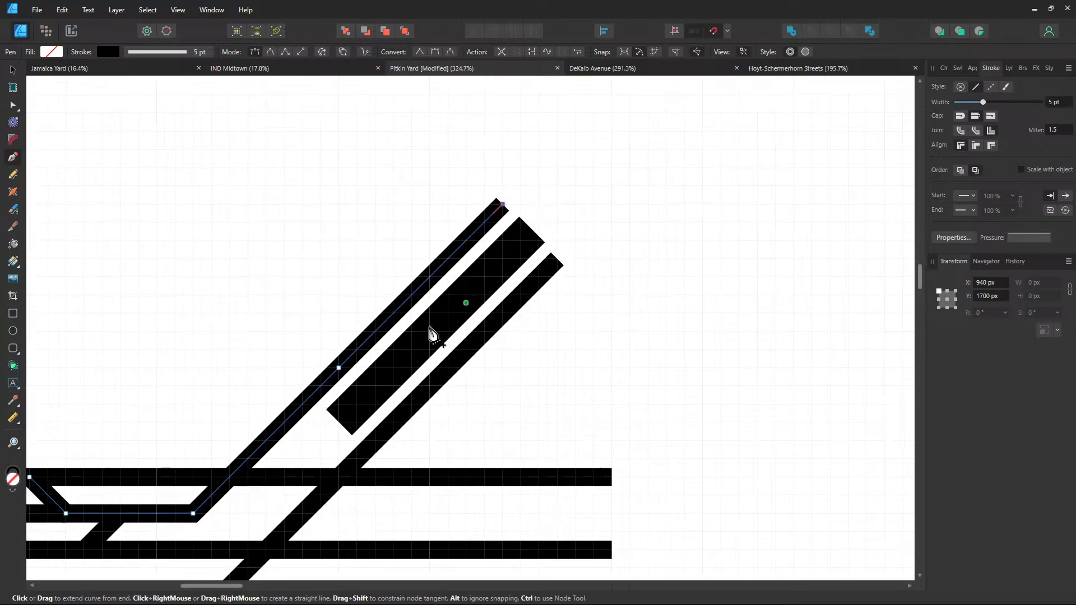
left_click(13, 70)
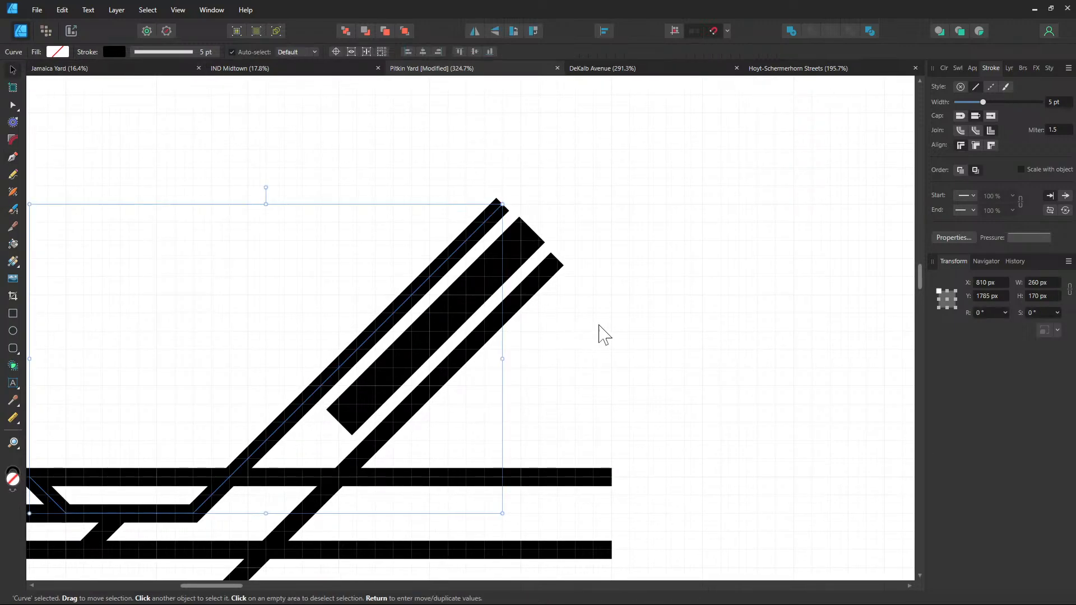
left_click(672, 336)
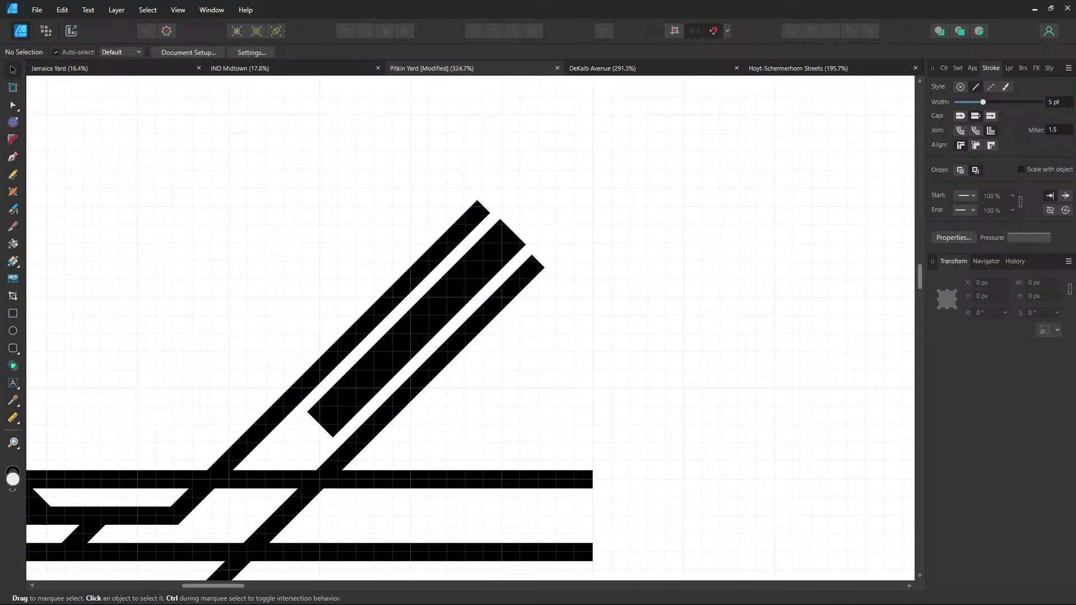
mouse_move(664, 319)
left_mouse_down()
mouse_move(687, 229)
mouse_move(716, 175)
mouse_move(914, 223)
mouse_move(957, 216)
left_mouse_up()
left_click_drag(440, 371, 336, 408)
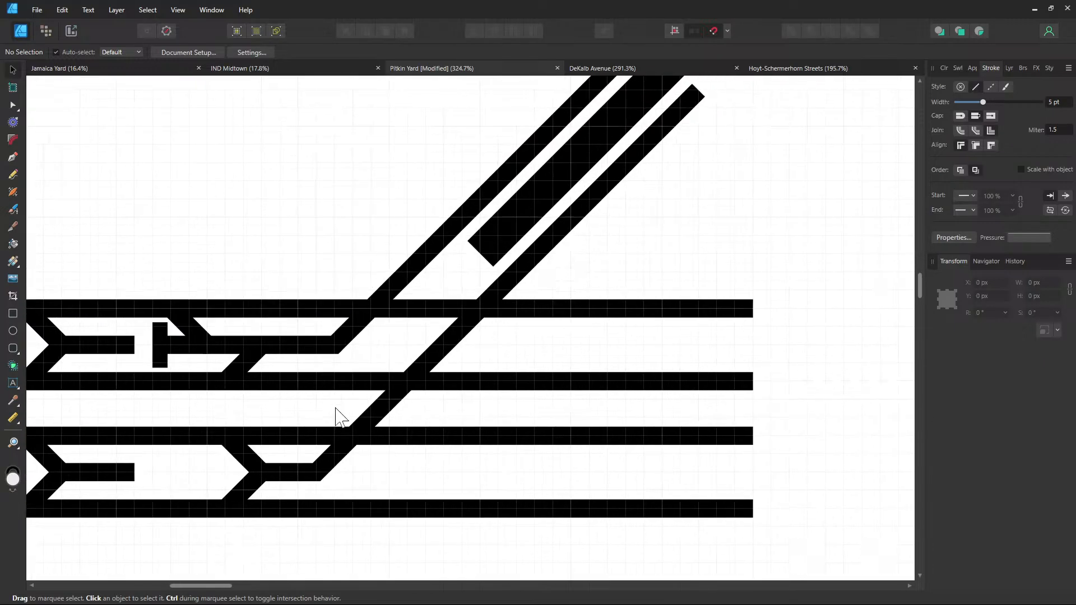
left_click_drag(632, 260, 558, 305)
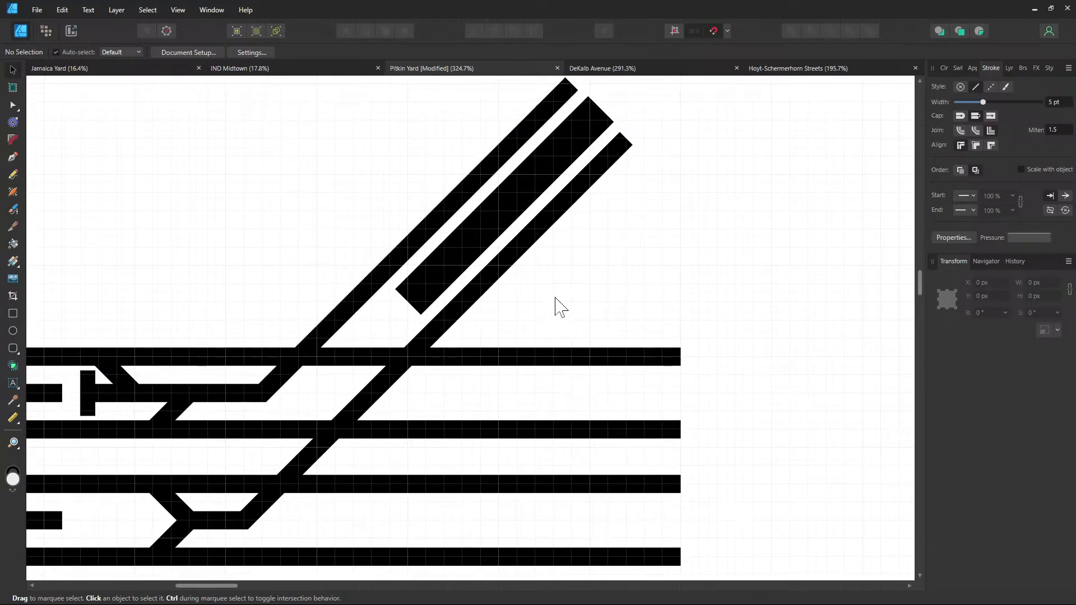
left_click(14, 158)
Extend the right diagonal track further upward from its top end
left_click_drag(642, 208, 446, 420)
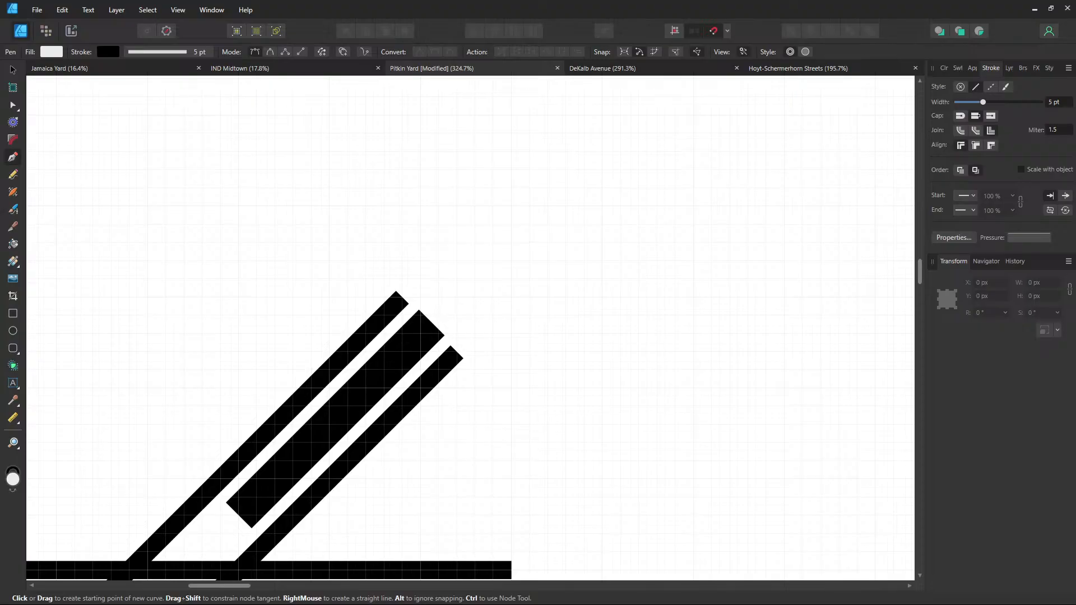
left_click(458, 356, "ctrl")
left_click(459, 358, "ctrl")
left_click(456, 353, "ctrl")
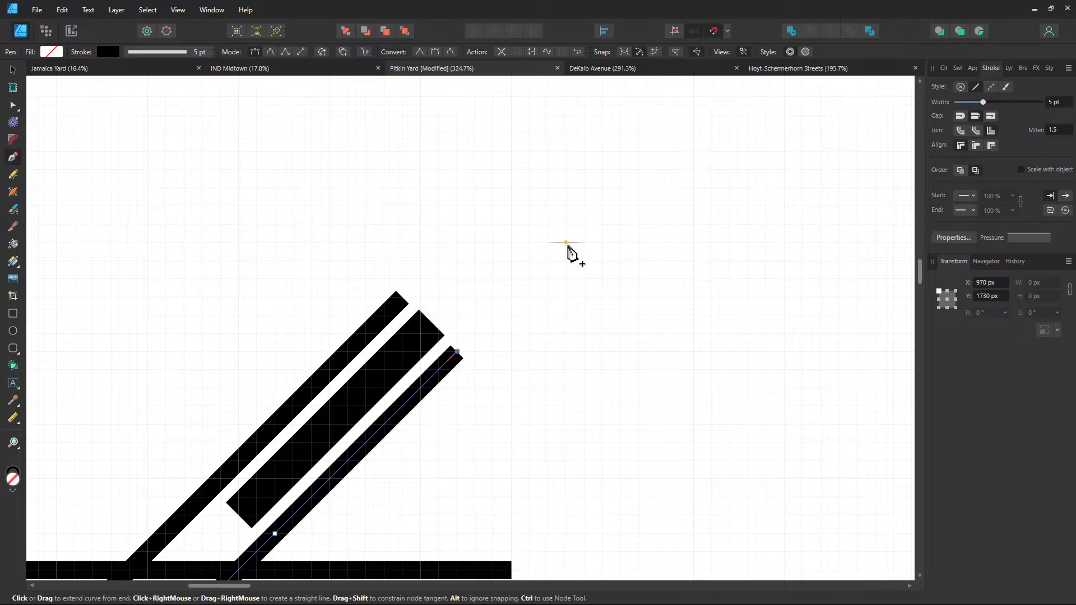
left_click(566, 242)
left_click(404, 299, "ctrl")
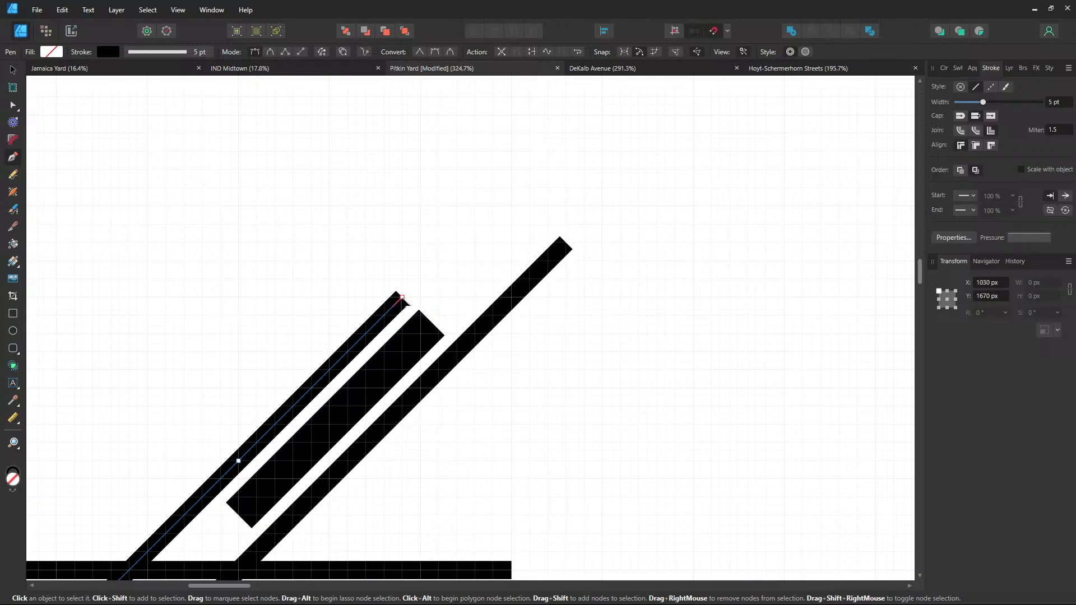
Continue the left diagonal track upward, redoing a misplaced point
left_click(402, 298, "ctrl")
left_click(511, 206)
key("ctrl+z")
left_click(511, 187)
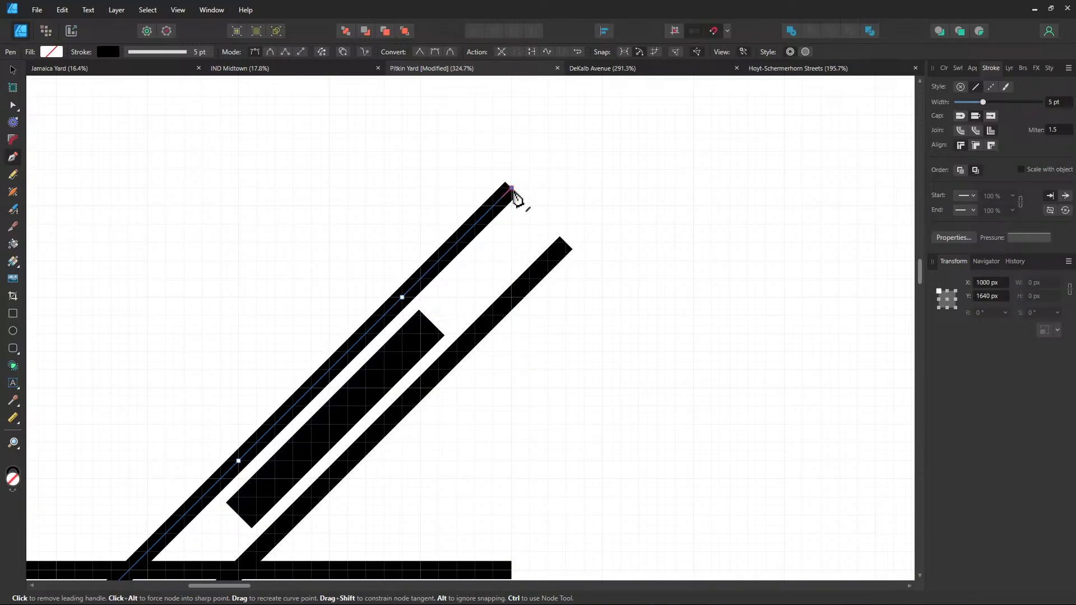
Bend the lower diagonal track into a horizontal run to the right
left_click_drag(572, 209, 518, 244)
left_click_drag(545, 281, 396, 313)
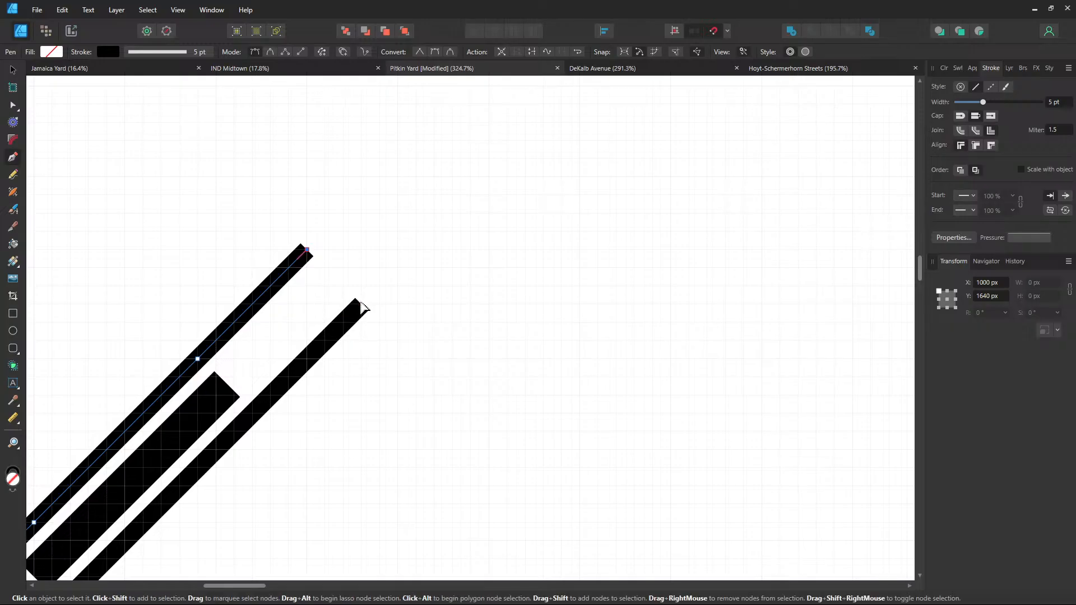
left_click(359, 308, "ctrl")
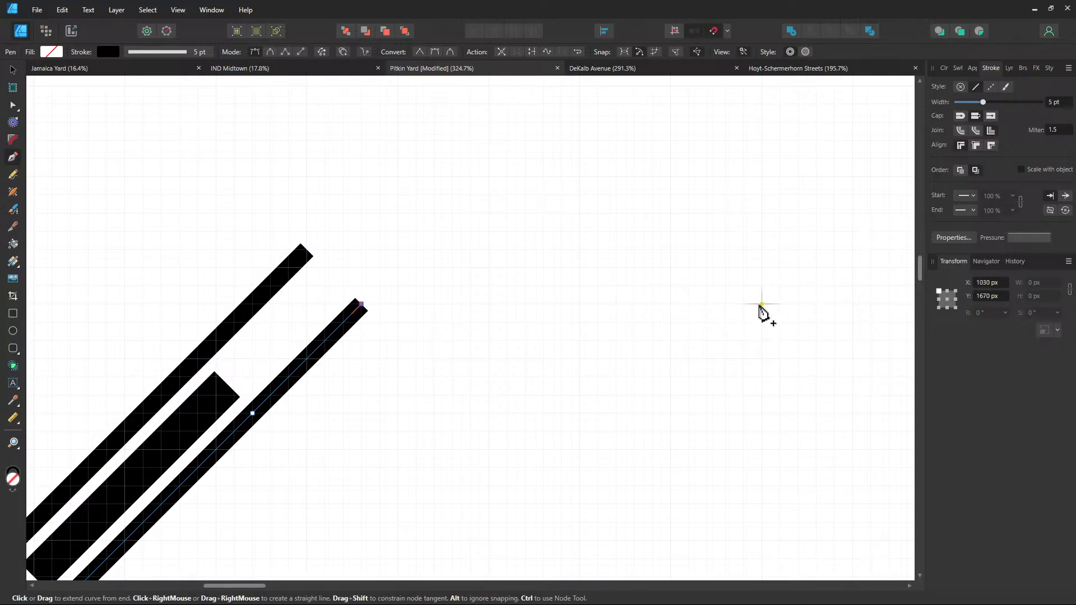
left_click(762, 304)
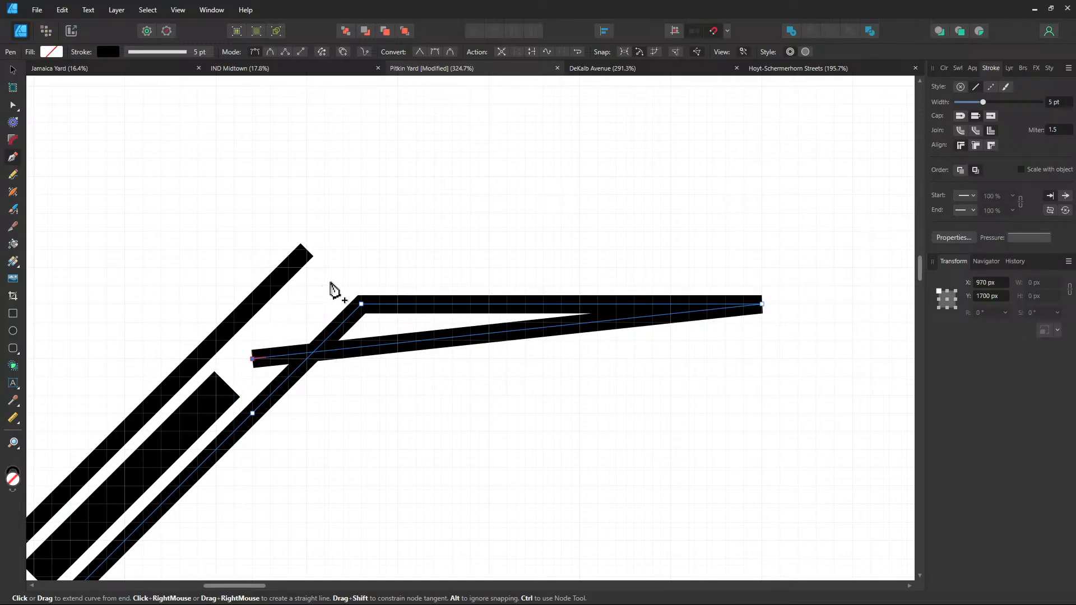
key("Escape")
Add a short diagonal track turning right, and bend the left track into a parallel horizontal run
left_click(252, 359)
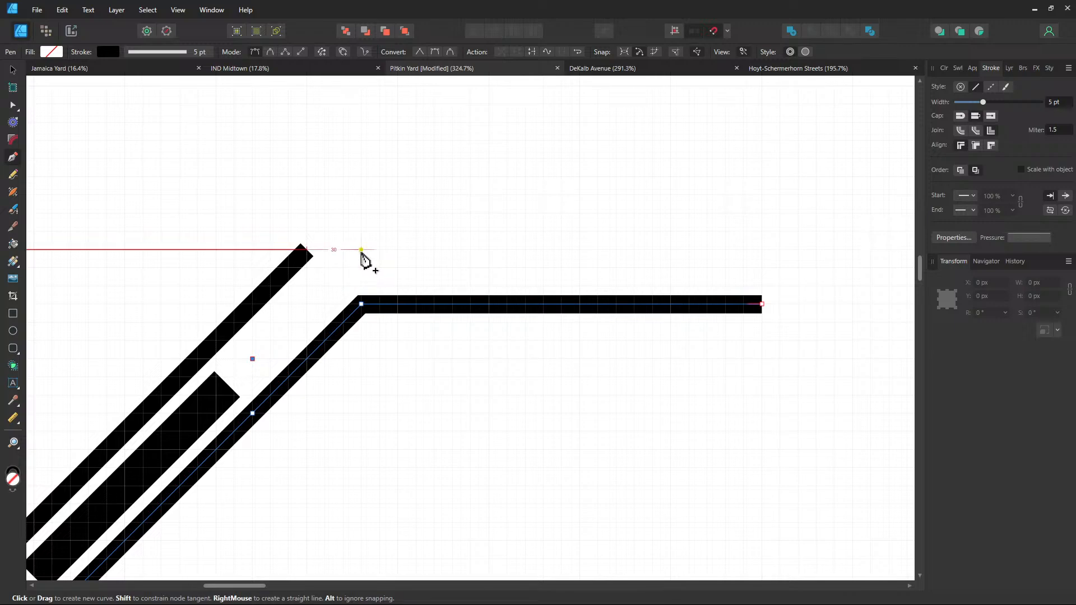
left_click(362, 250)
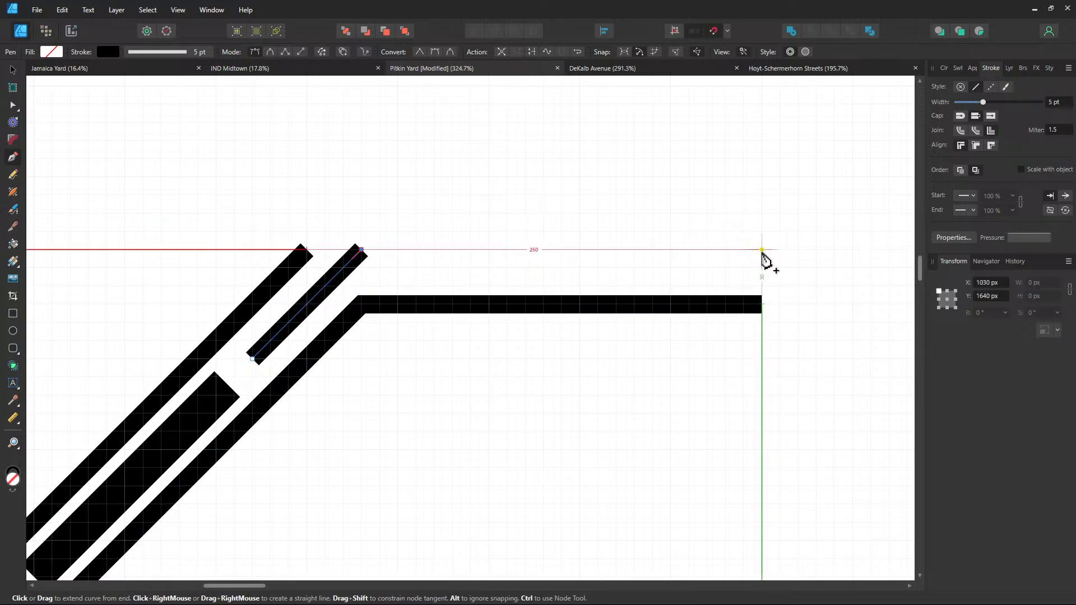
left_click(763, 249)
left_click(307, 249)
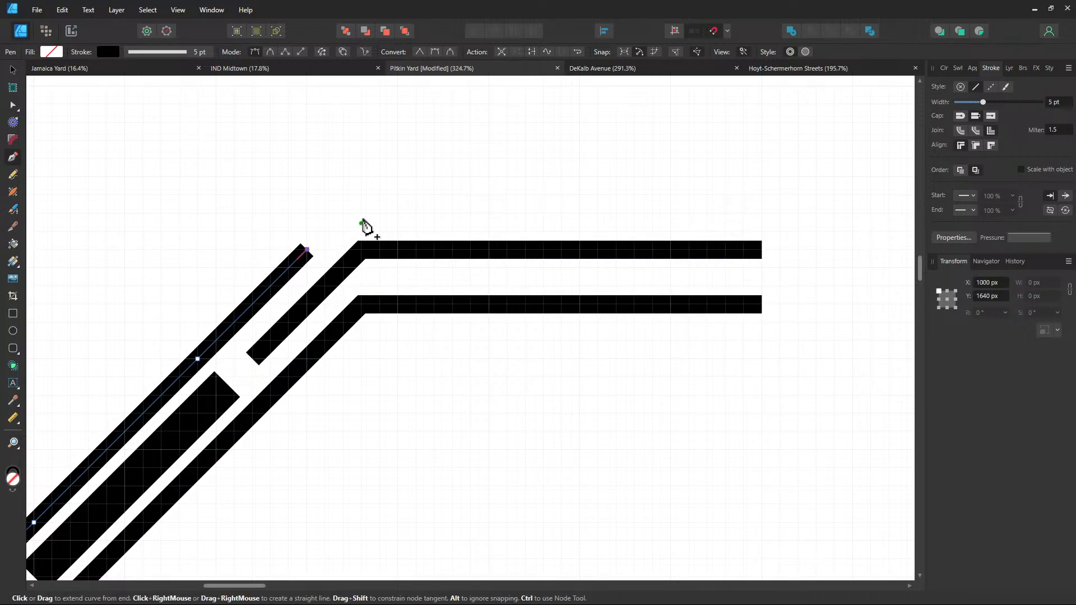
left_click(362, 195)
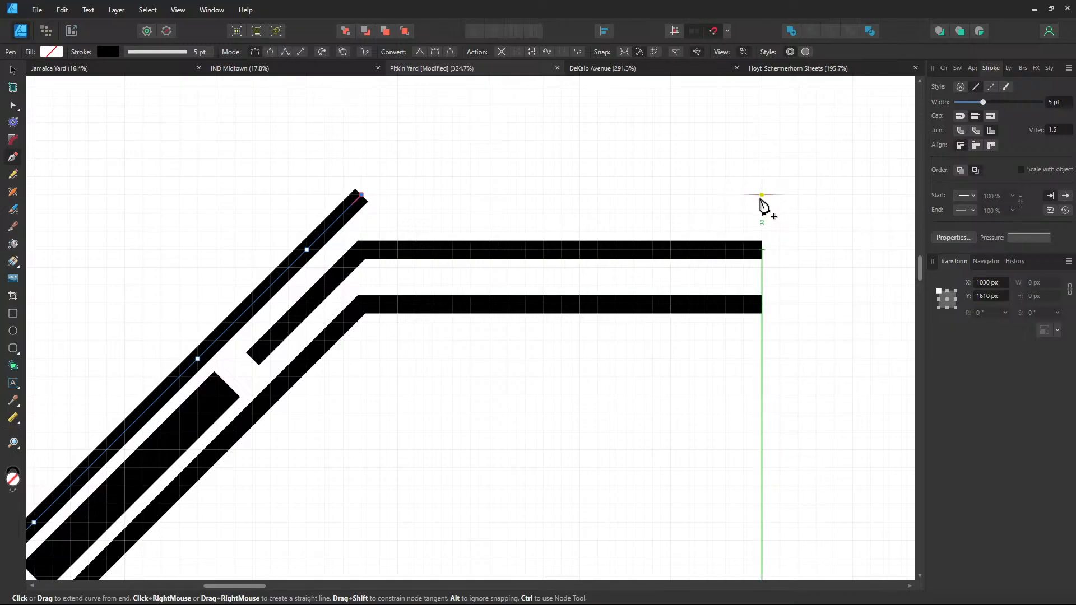
left_click(762, 195)
Start a new path on the short track segment near the island
scroll(538, 323, "down", 3)
scroll(538, 322, "left", 3)
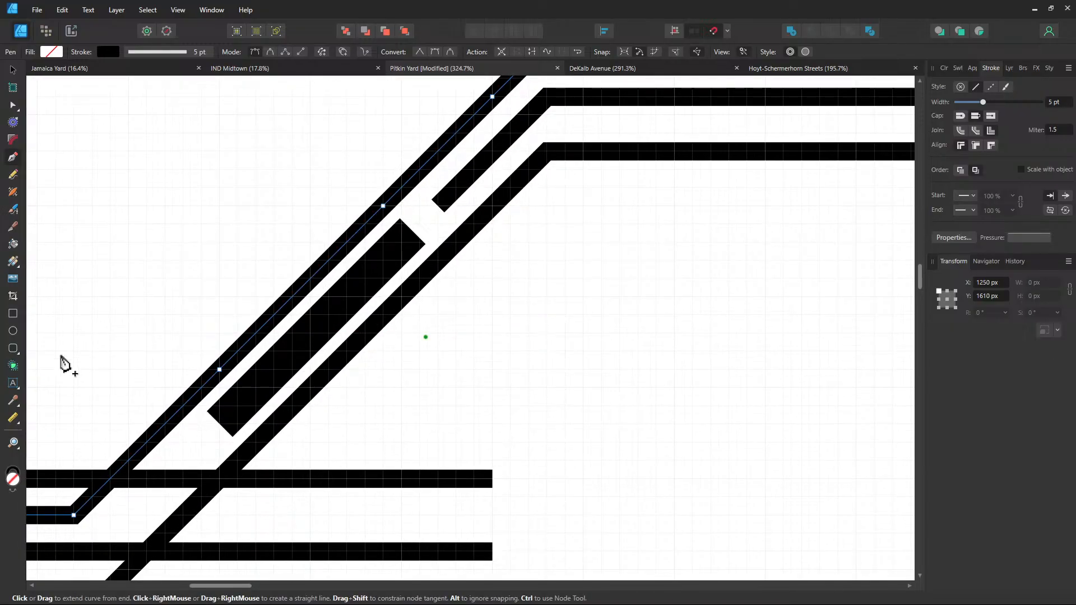
scroll(595, 449, "left", 3)
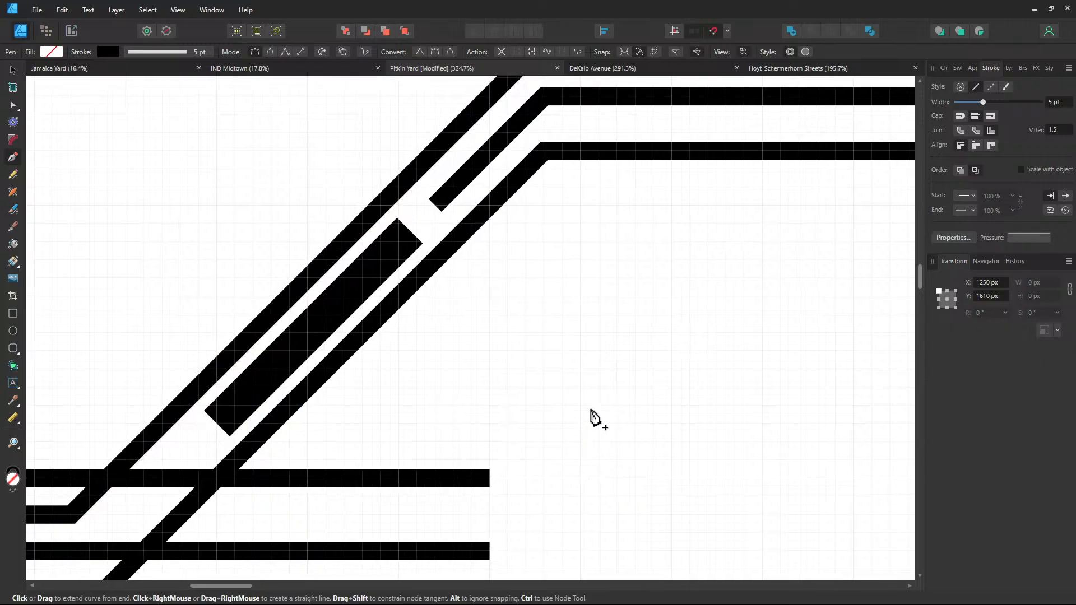
scroll(594, 415, "down", 2)
scroll(674, 314, "up", 2)
scroll(675, 314, "left", 2)
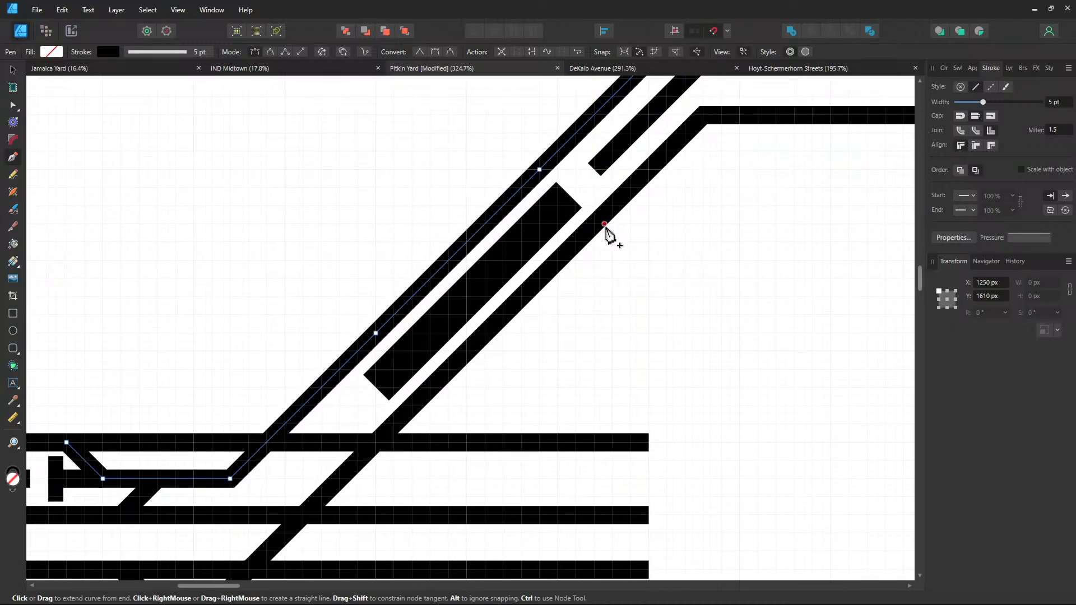
left_click(594, 169)
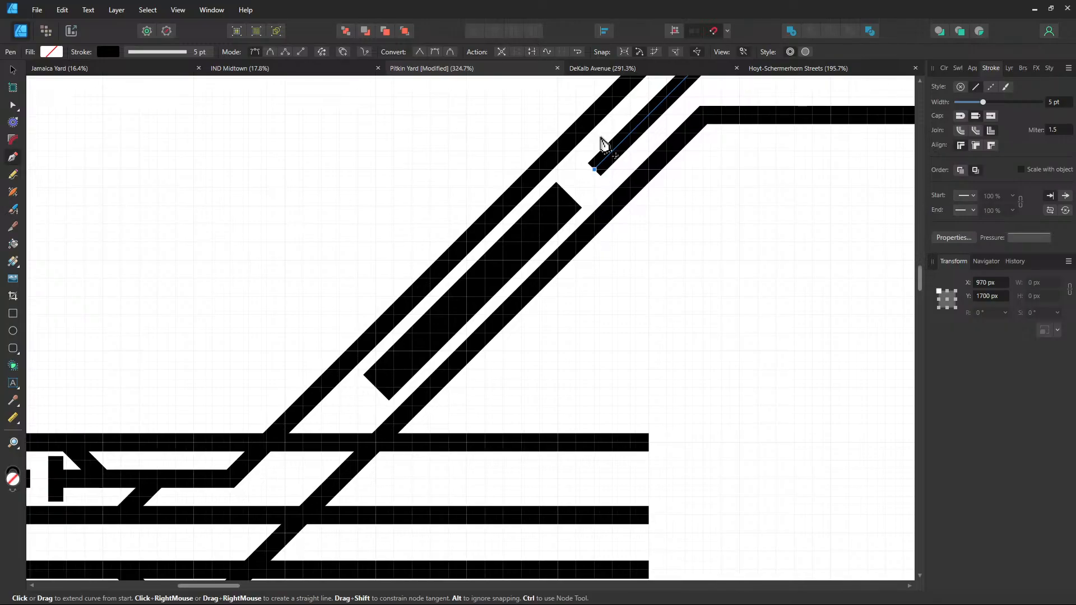
left_click_drag(630, 222, 617, 177)
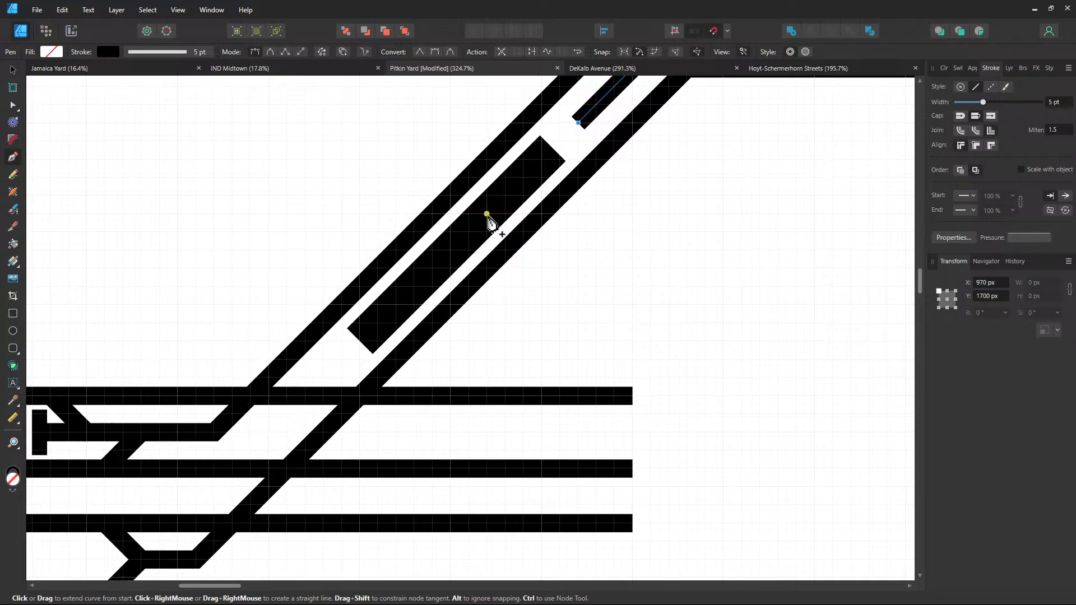
Draw a track angling toward the island, then straight down below the bottom yard line
left_click(487, 214)
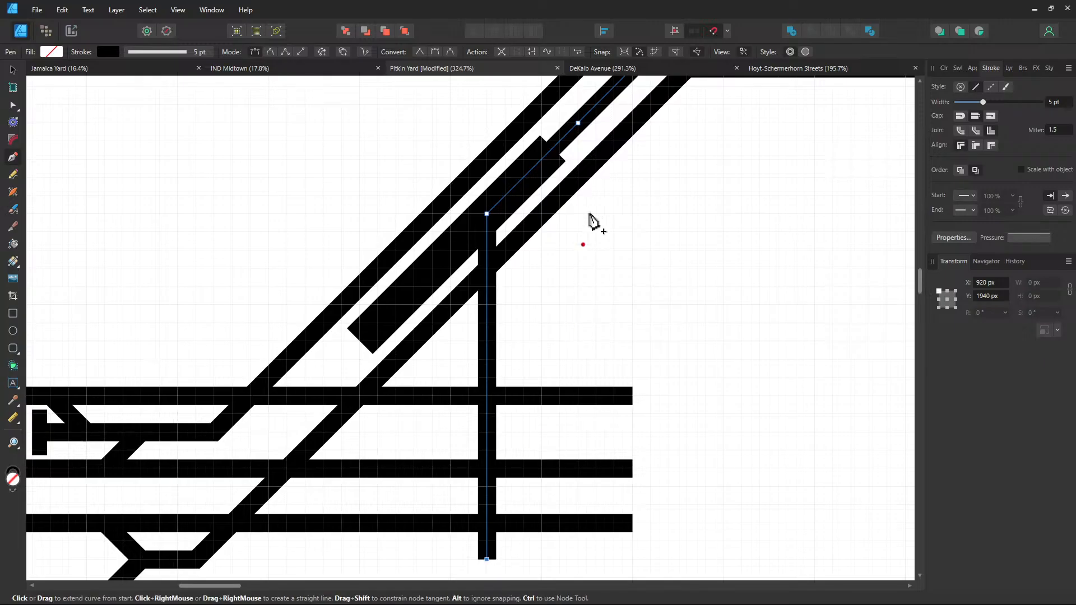
left_click_drag(601, 217, 557, 283)
left_click_drag(525, 337, 520, 180)
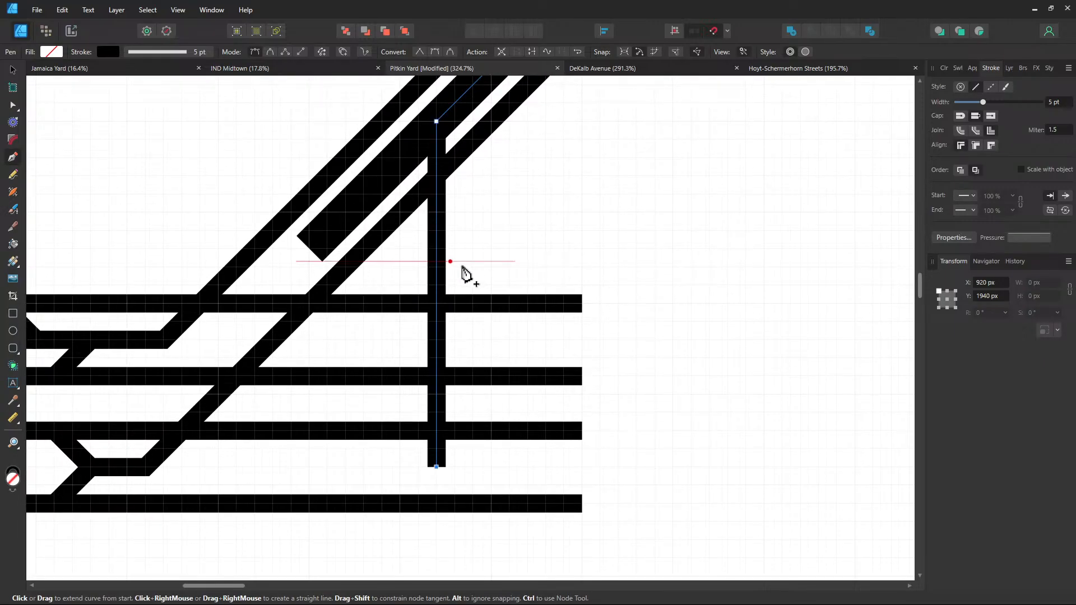
scroll(482, 407, "down", 5)
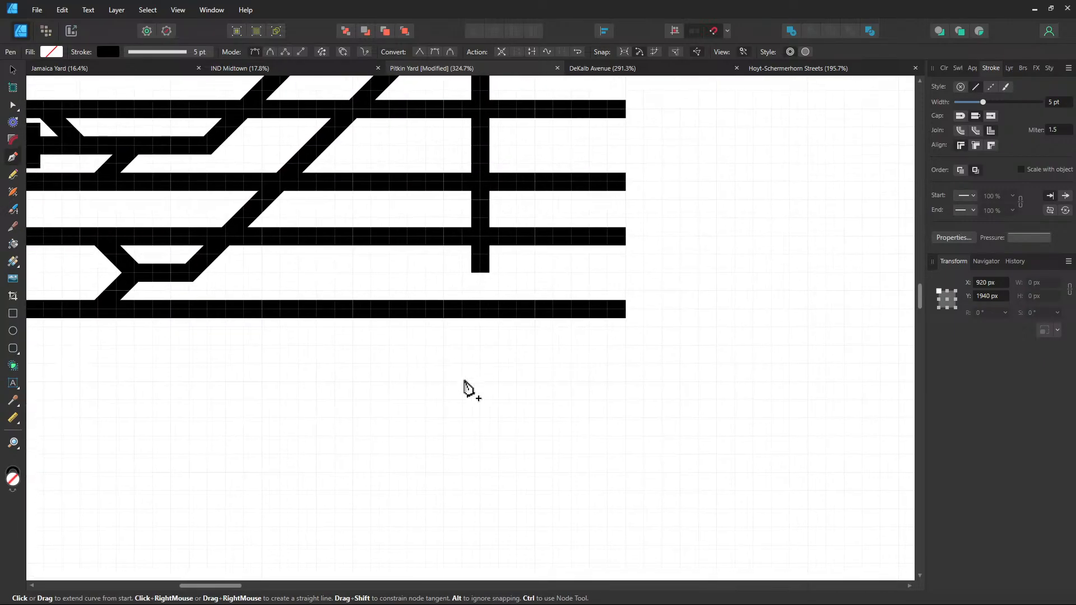
left_click(480, 437)
left_click_drag(514, 259, 548, 329)
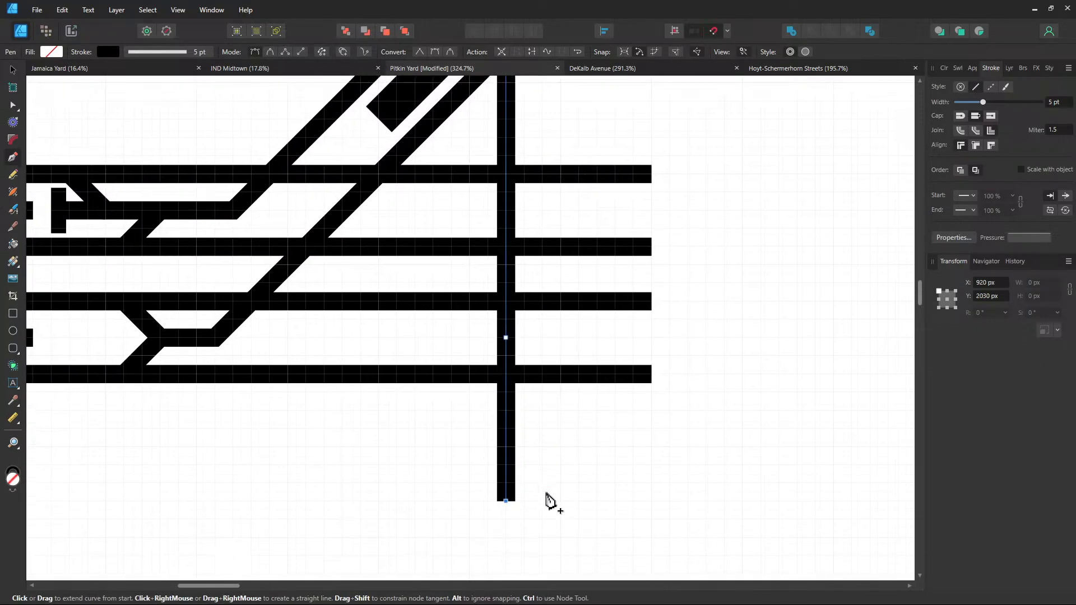
key("Escape")
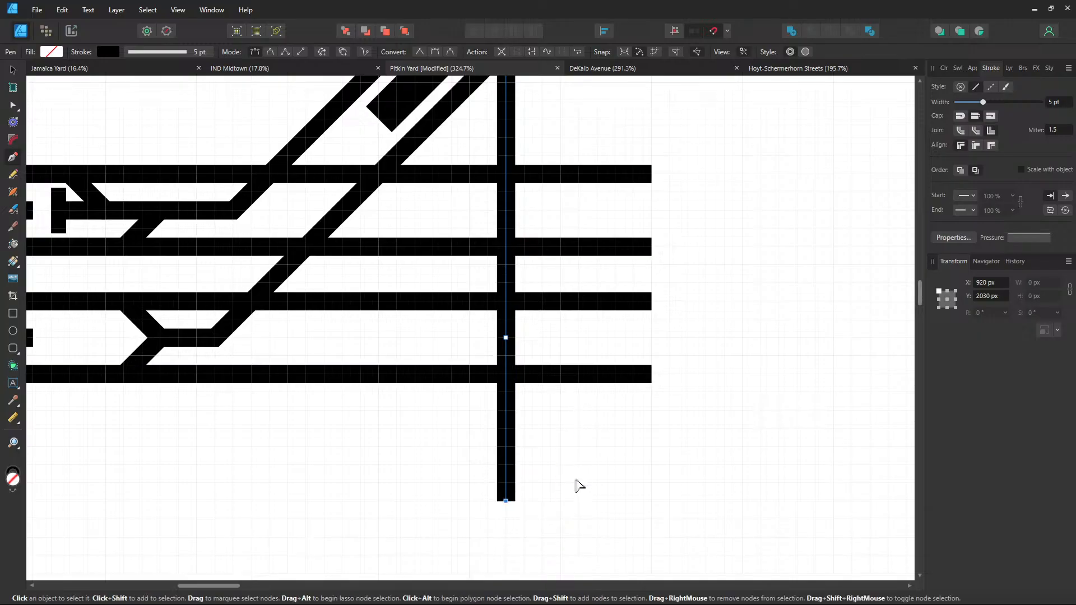
Draw a second track straight up through the yard, angling toward the top tracks
left_click(561, 501)
left_click_drag(602, 90, 582, 274)
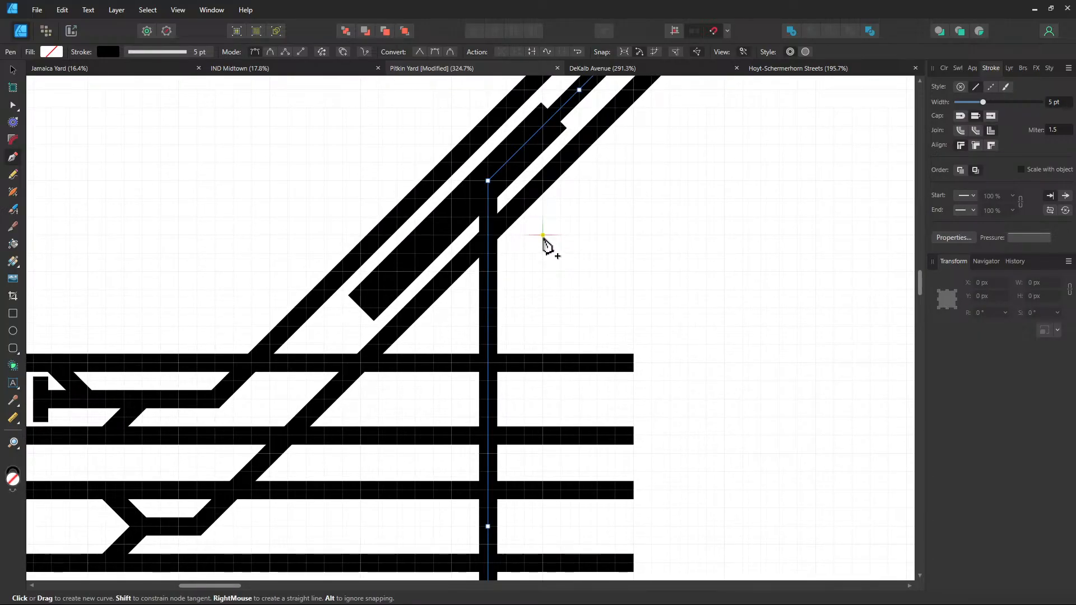
left_click(542, 235)
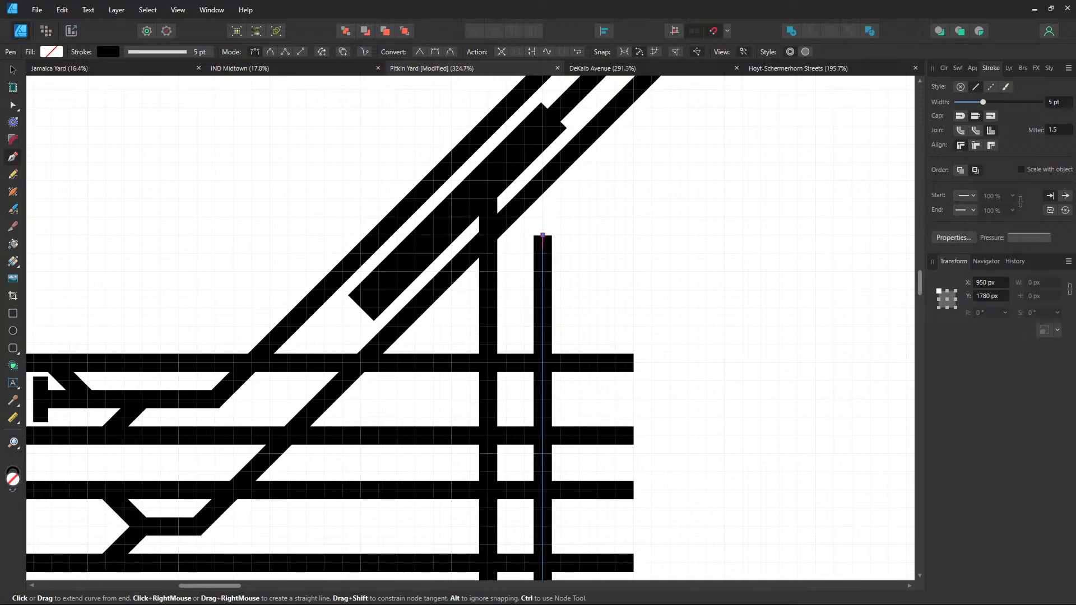
left_click_drag(611, 211, 486, 383)
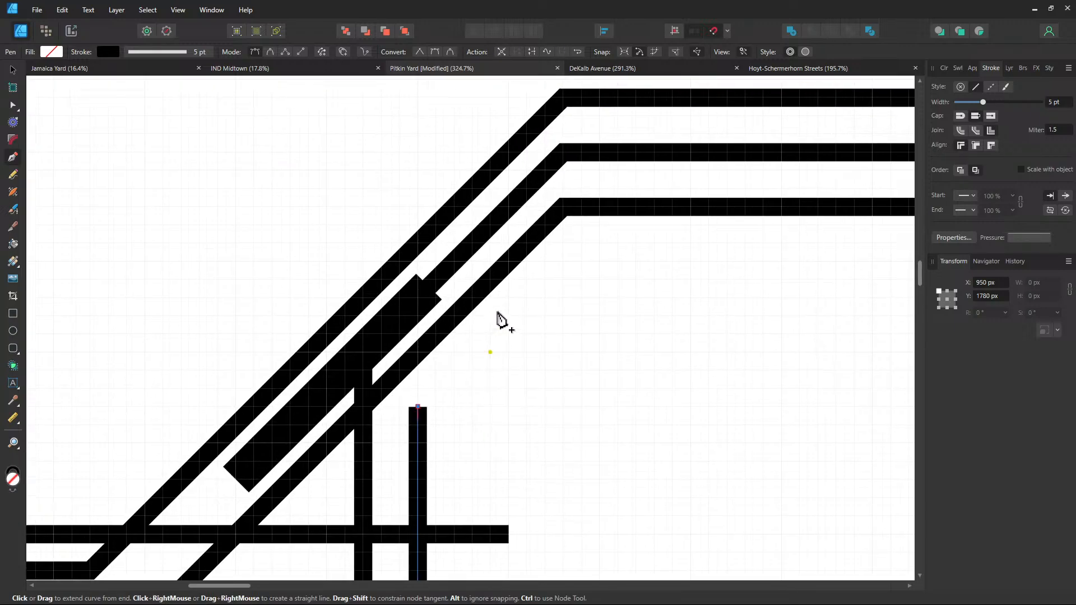
left_click(526, 296)
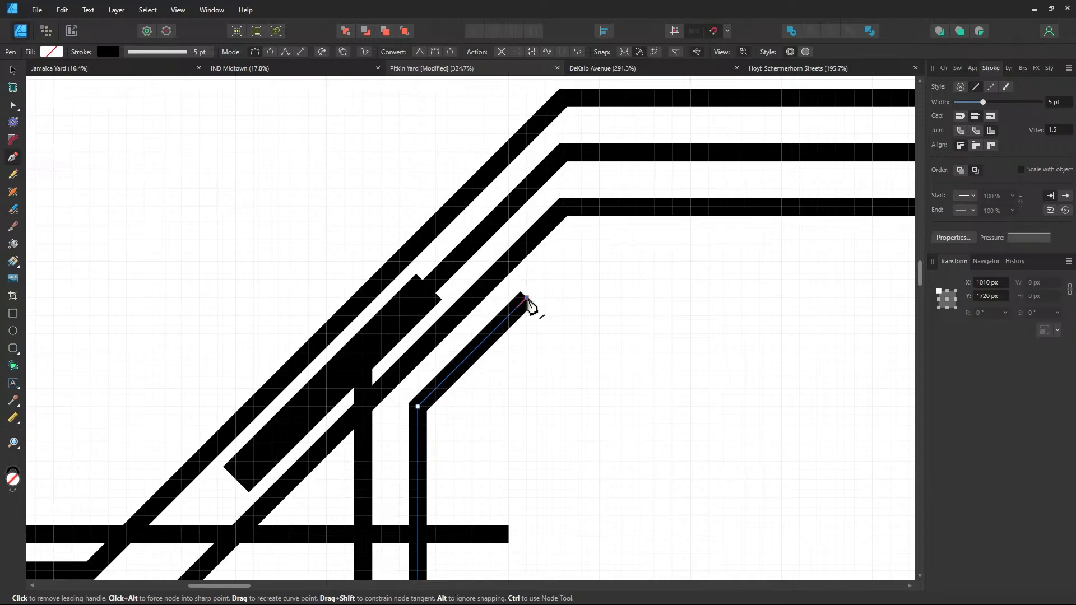
left_click(527, 242)
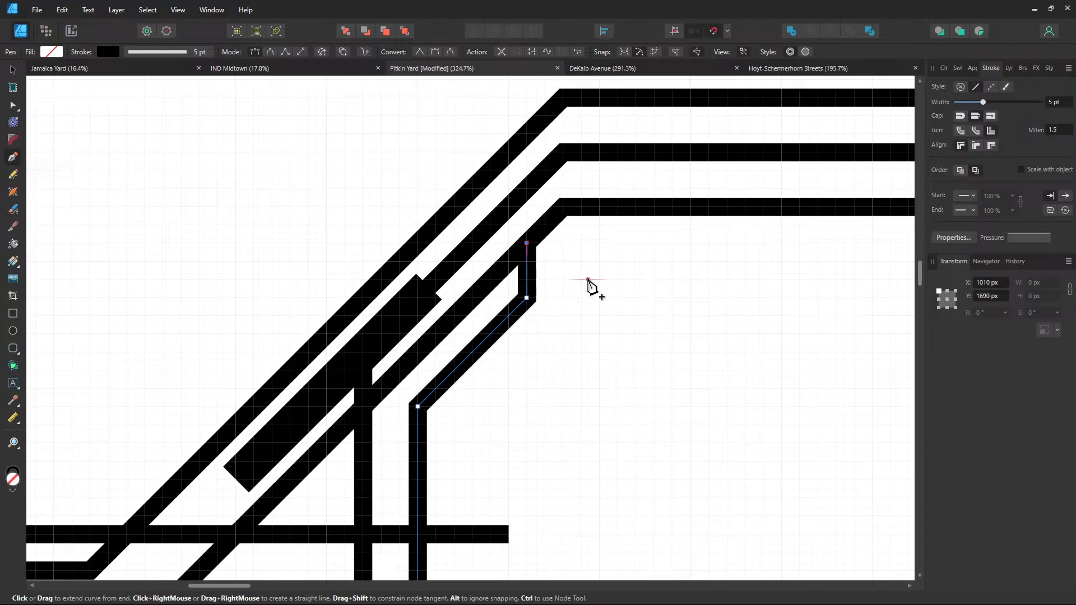
scroll(583, 382, "down", 5)
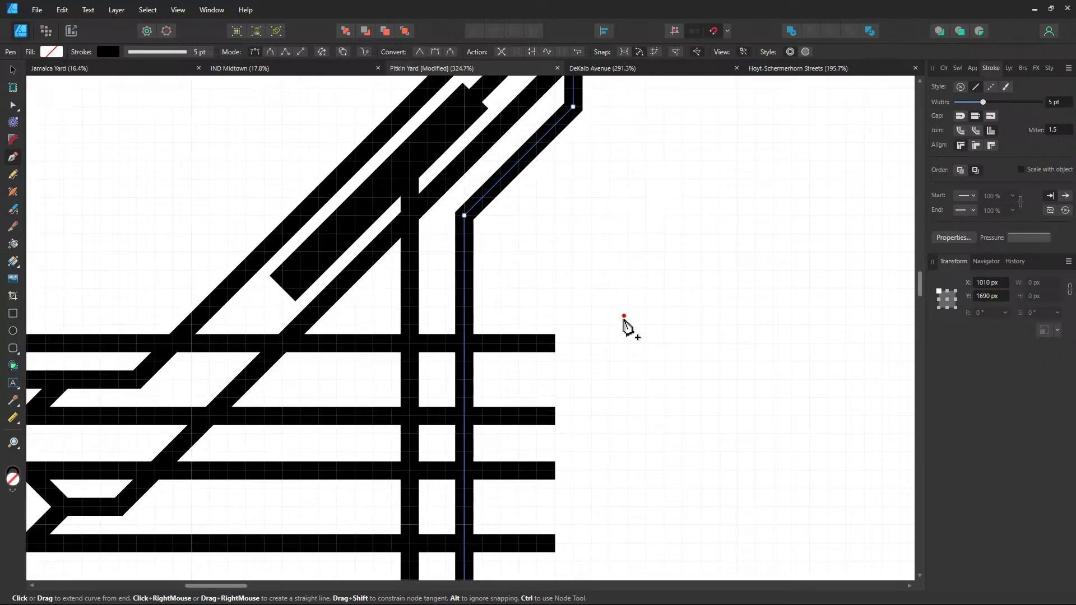
scroll(628, 325, "down", 1)
scroll(745, 336, "left", 3)
Select the upper spur's end node, trying and undoing a deletion of it
scroll(358, 320, "left", 5)
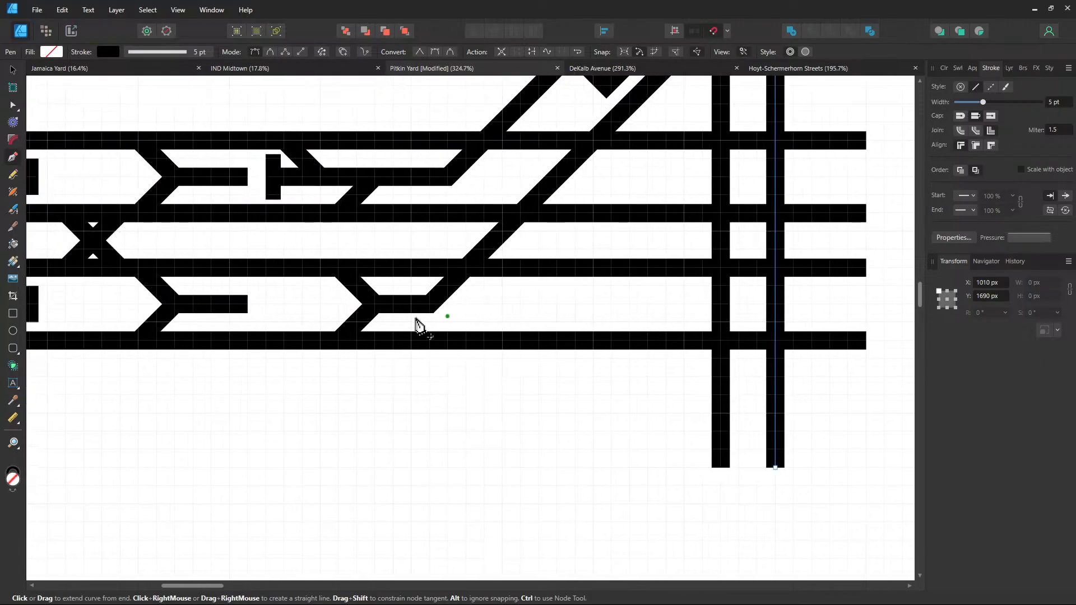
left_click(247, 305, "ctrl")
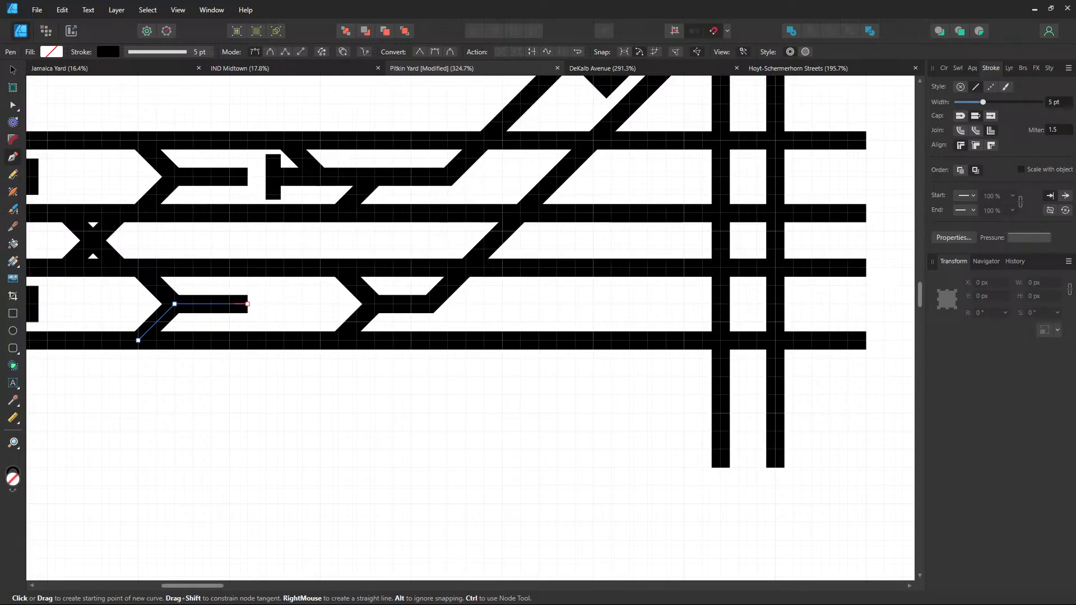
left_click(248, 177)
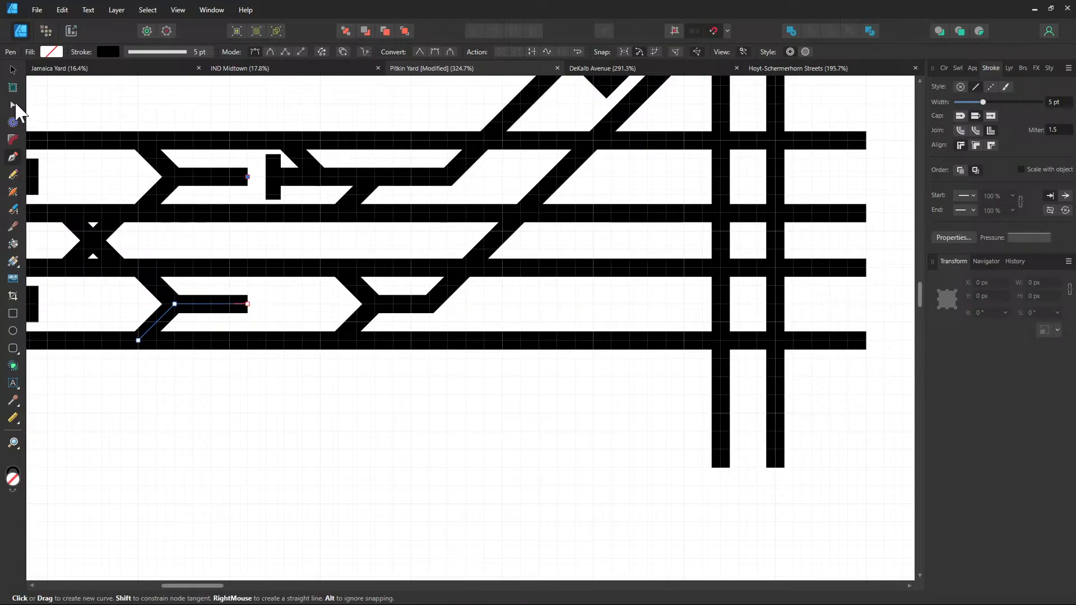
left_click(13, 105)
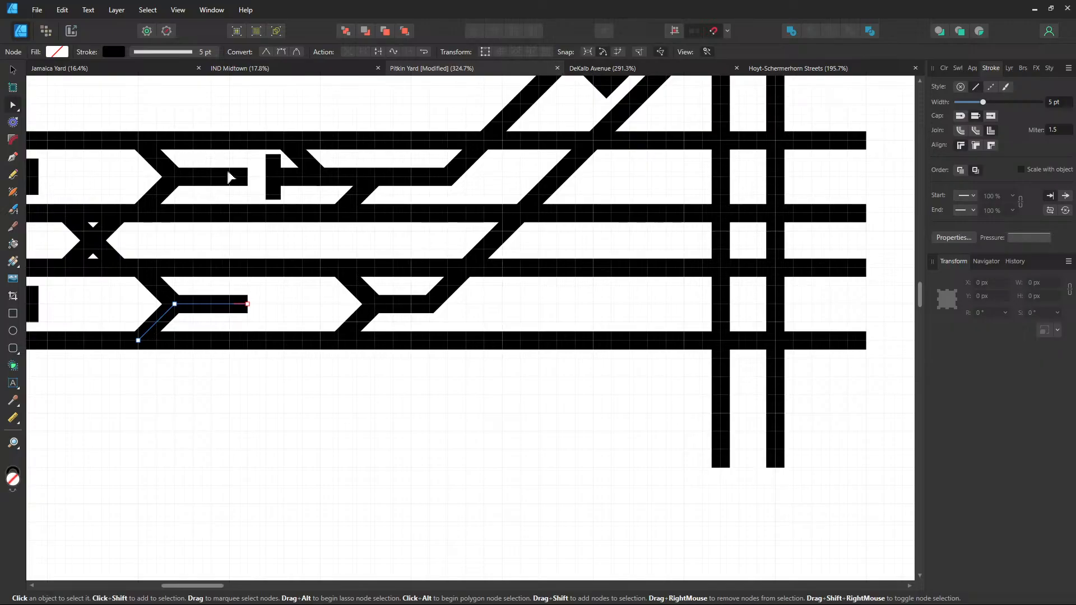
left_click(247, 177)
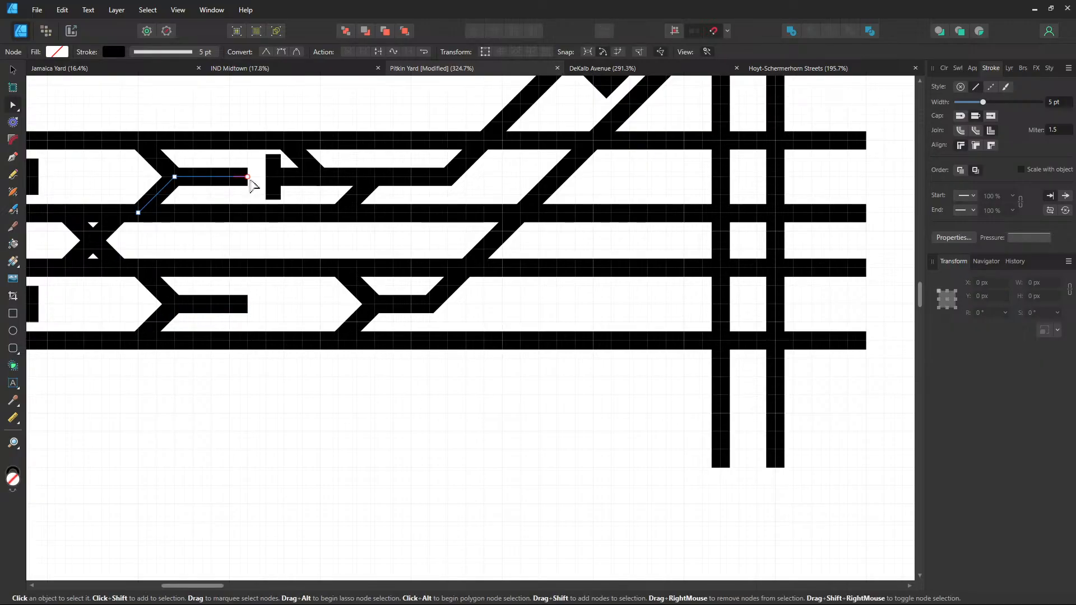
key("Delete")
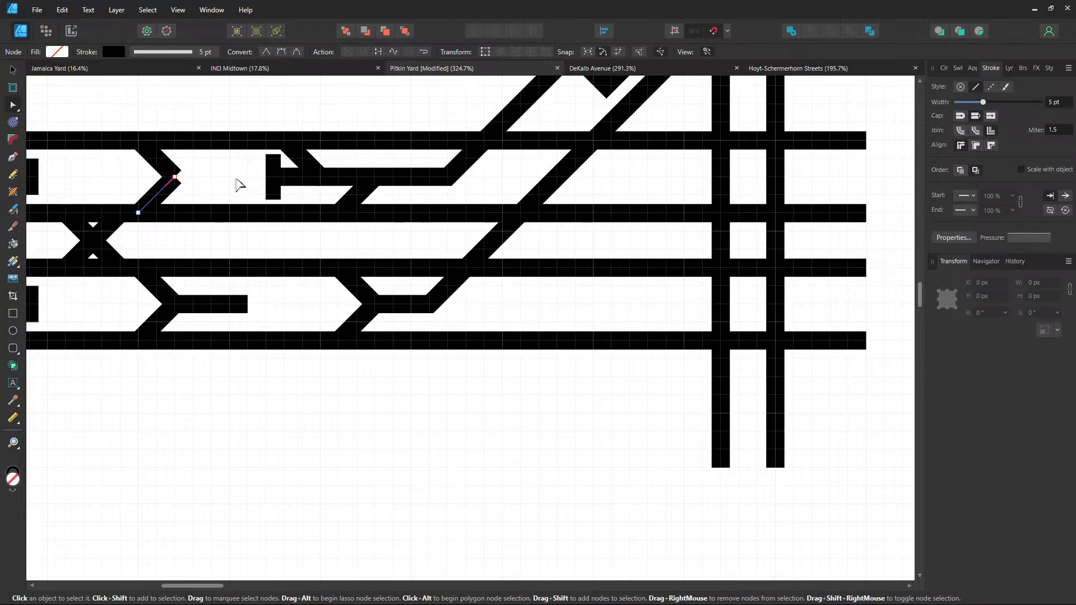
key("ctrl+z")
left_click(279, 408)
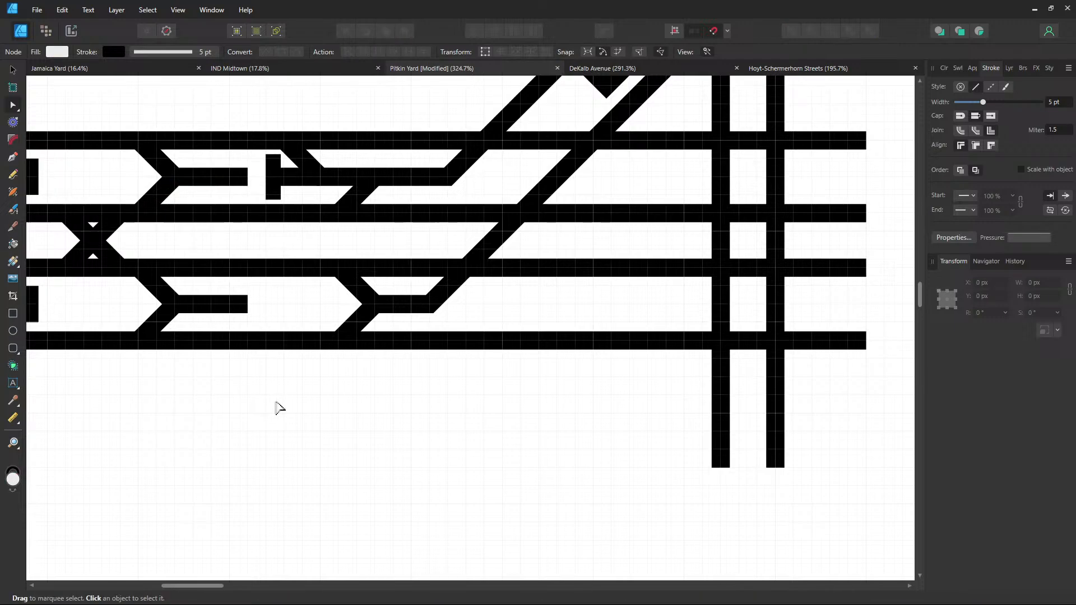
left_click(214, 180)
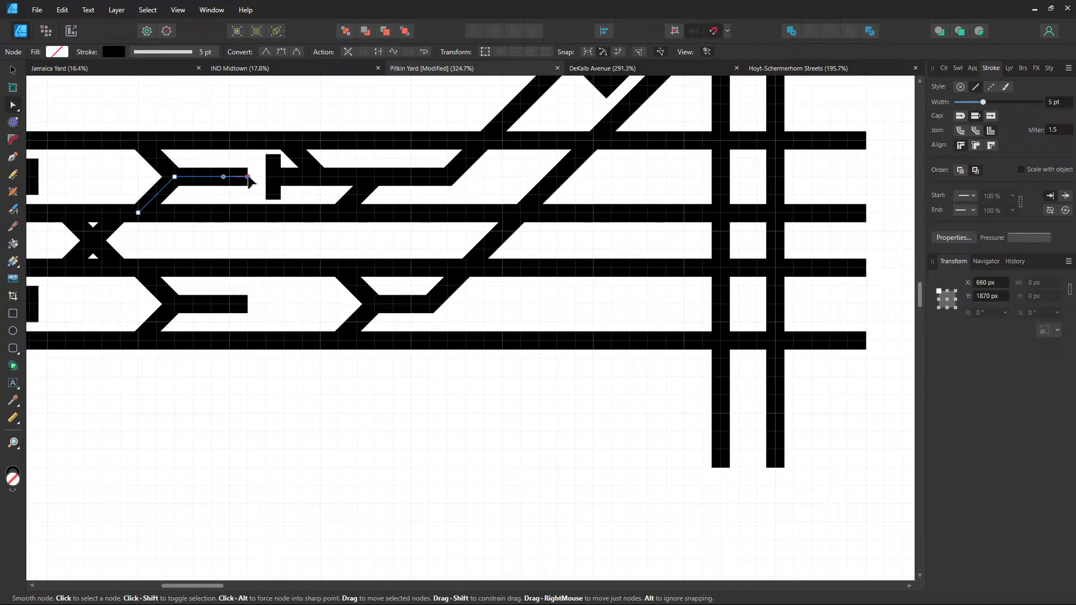
left_click(248, 177)
key("Delete")
key("ctrl+z")
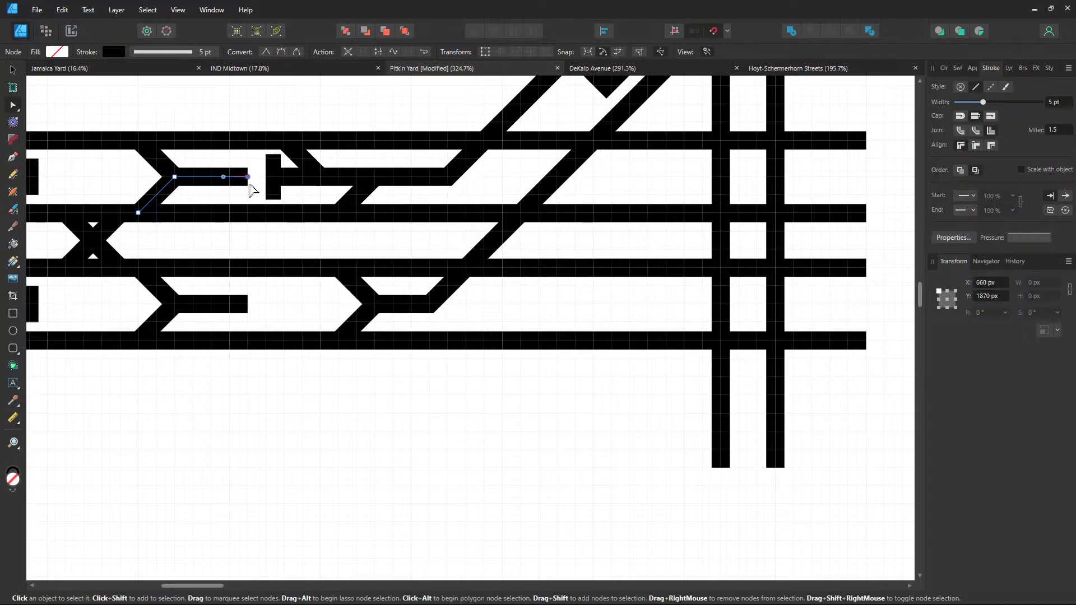
Drag the upper spur's end node left twice to shorten its horizontal end
left_click_drag(249, 177, 230, 177)
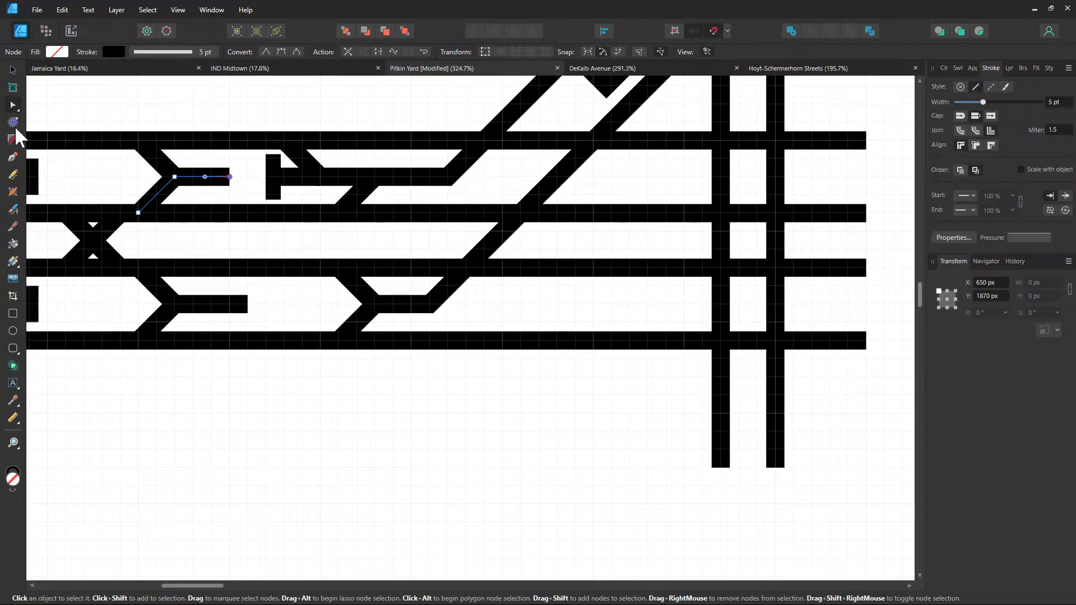
left_click(13, 158)
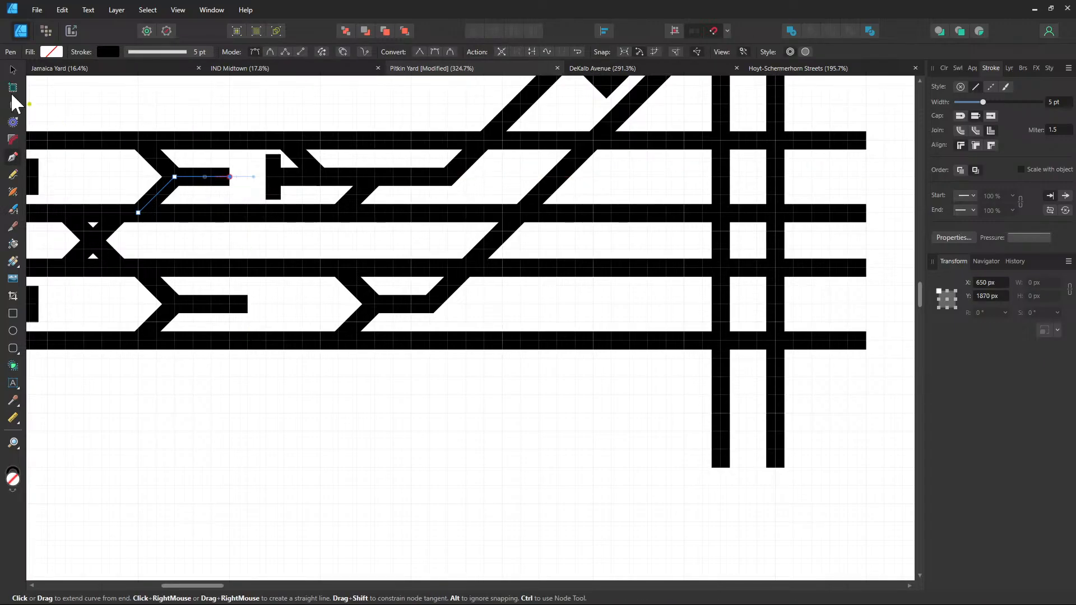
left_click(13, 106)
left_click_drag(229, 177, 212, 178)
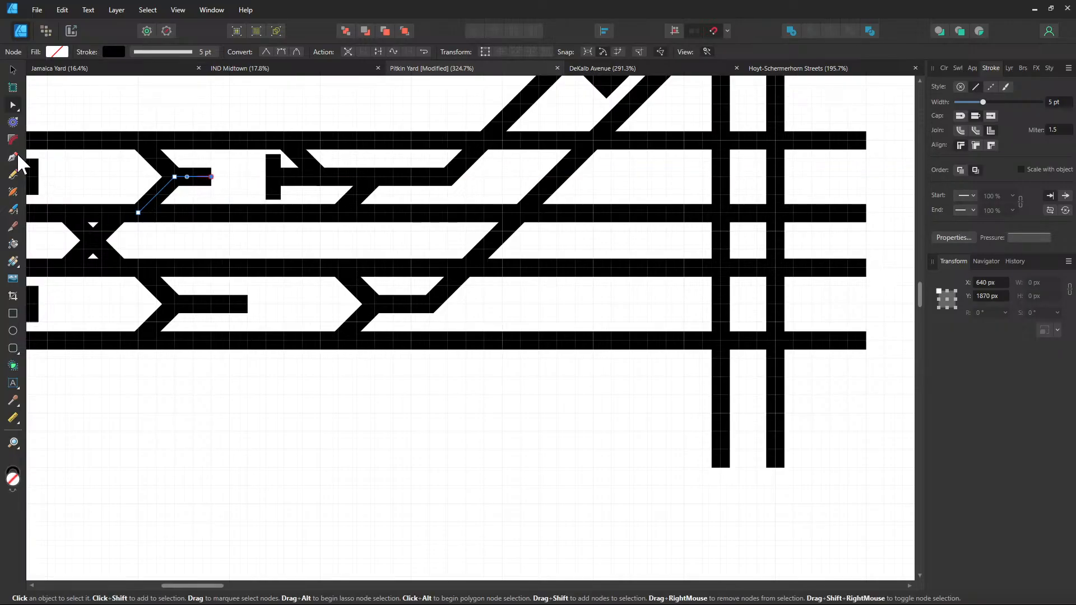
left_click(16, 158)
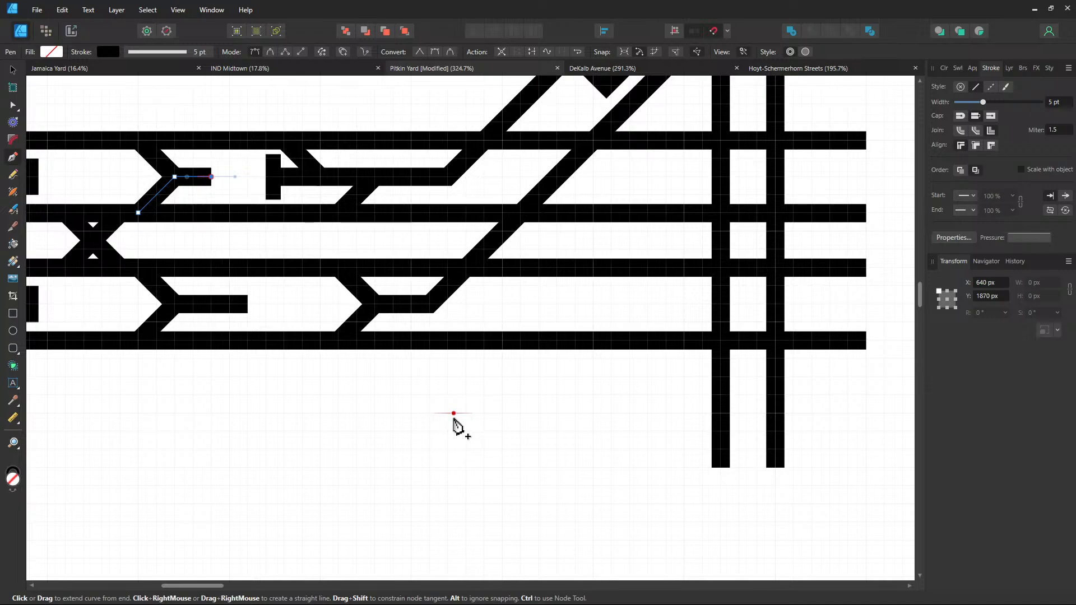
Discard the stray diagonal point and delete the old upper spur path
left_click(466, 431)
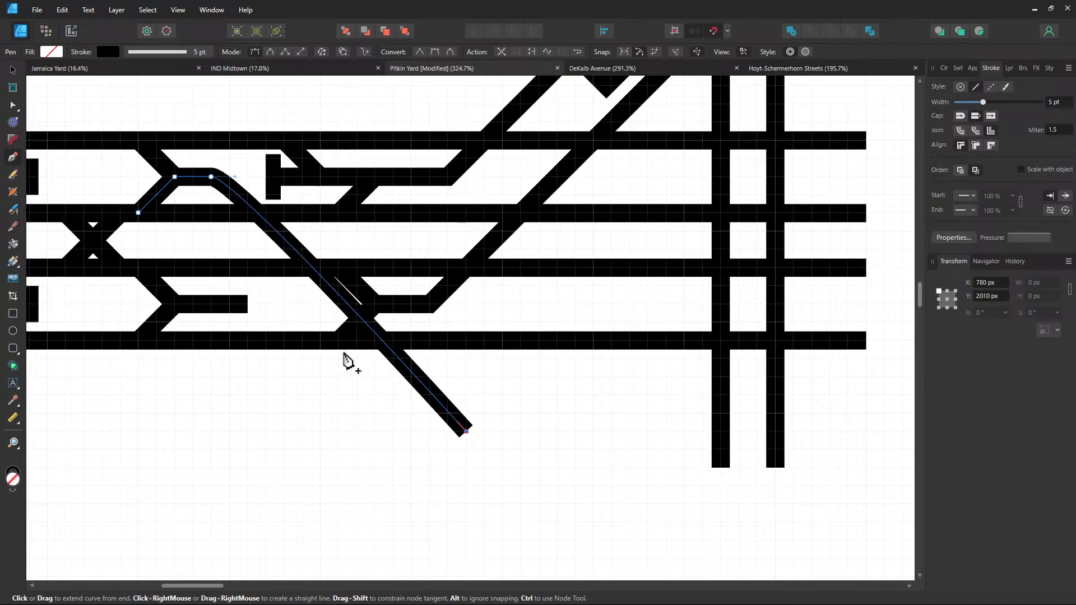
key("ctrl+z")
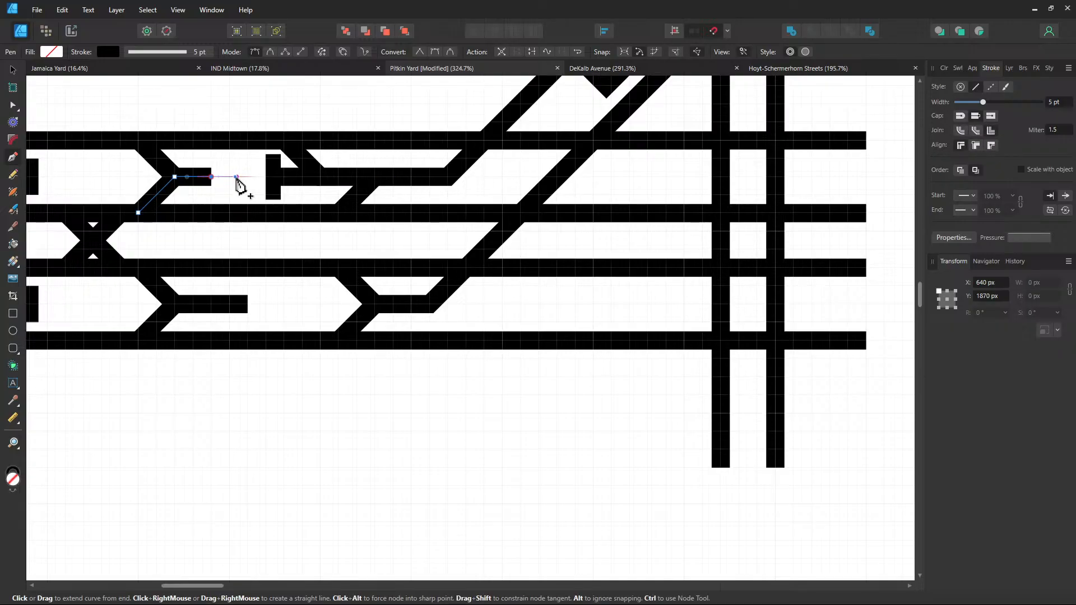
key("Escape")
key("Delete")
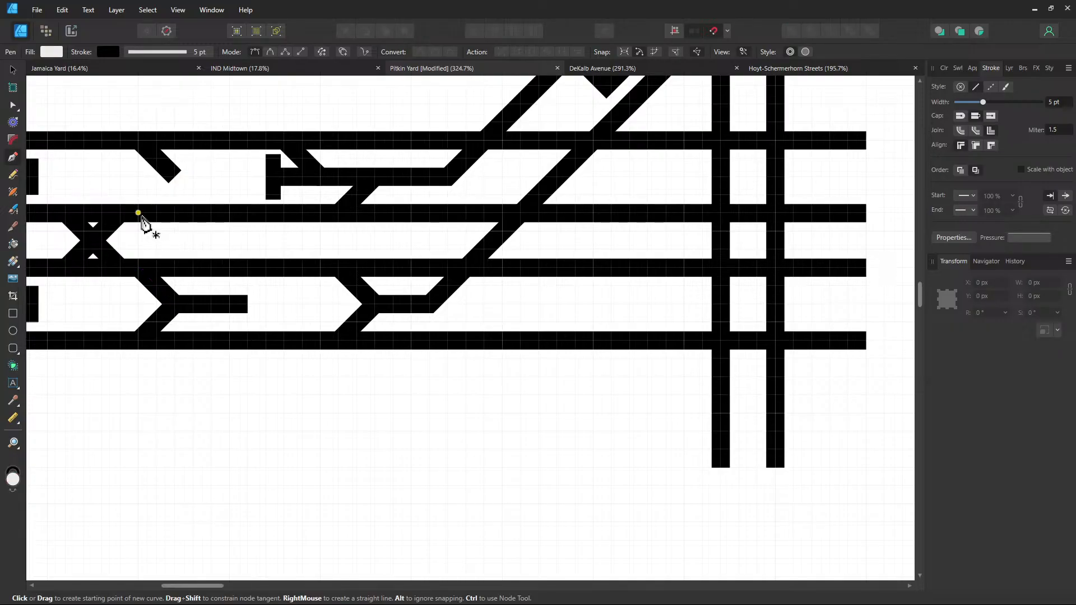
Redraw the spur from the lower track up to the junction with a longer horizontal end
left_click(174, 176)
left_click(174, 176)
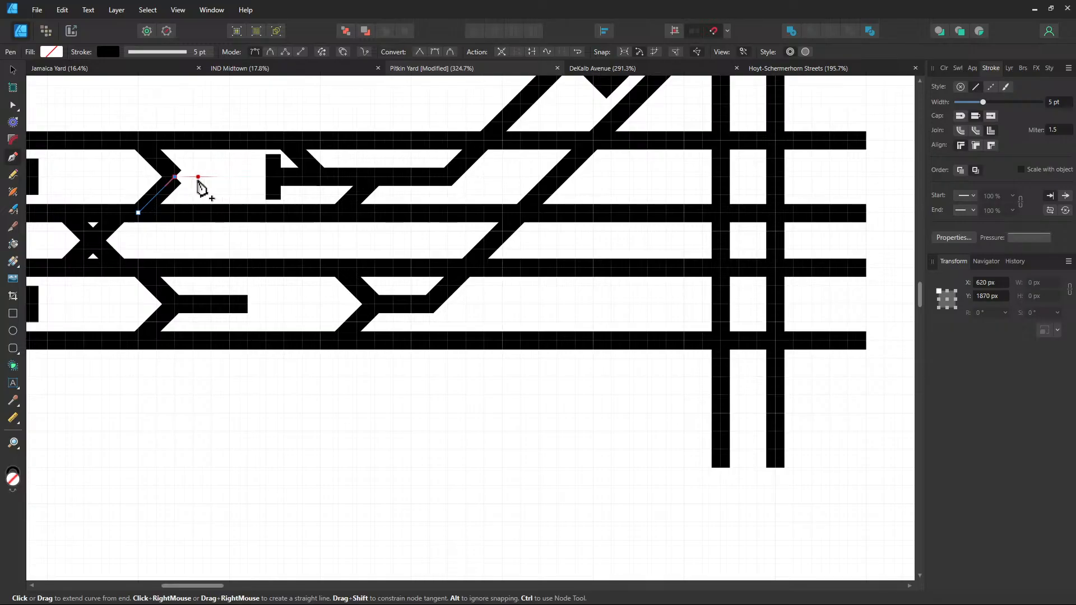
left_click(193, 177)
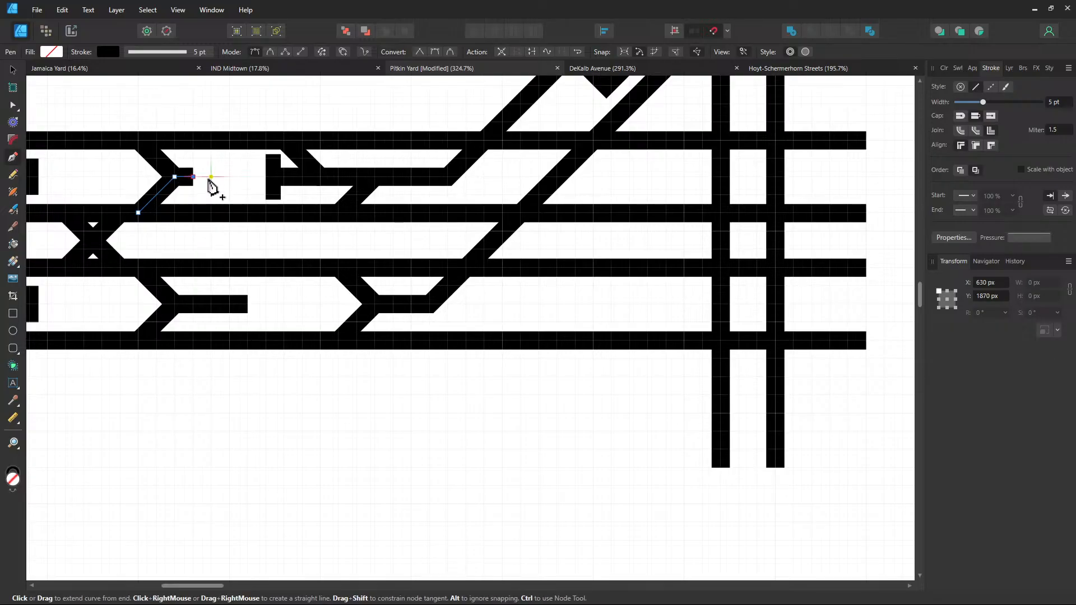
left_click(230, 177)
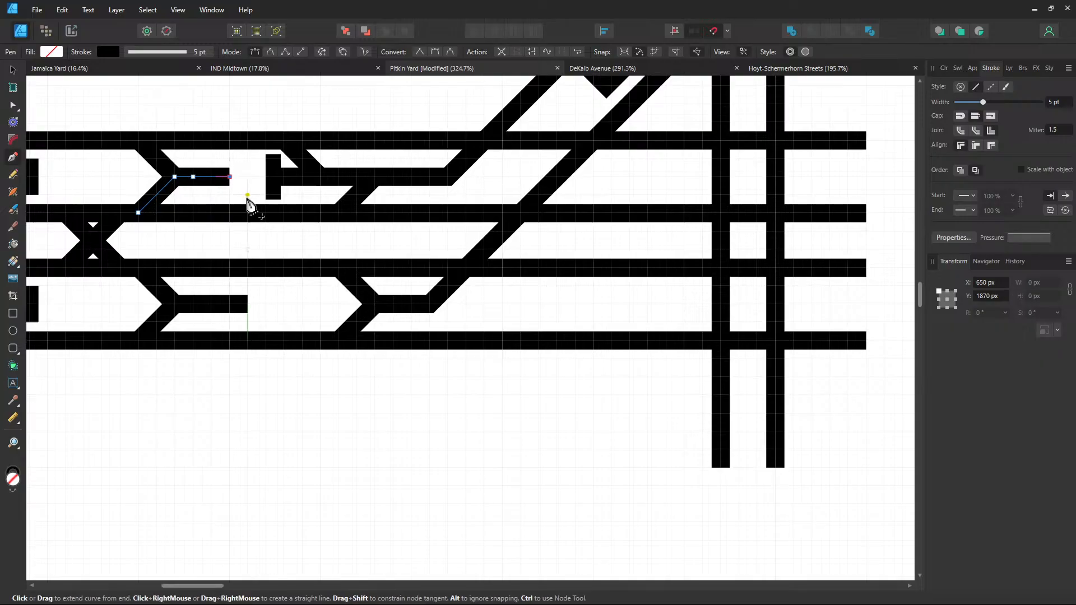
left_click(248, 195)
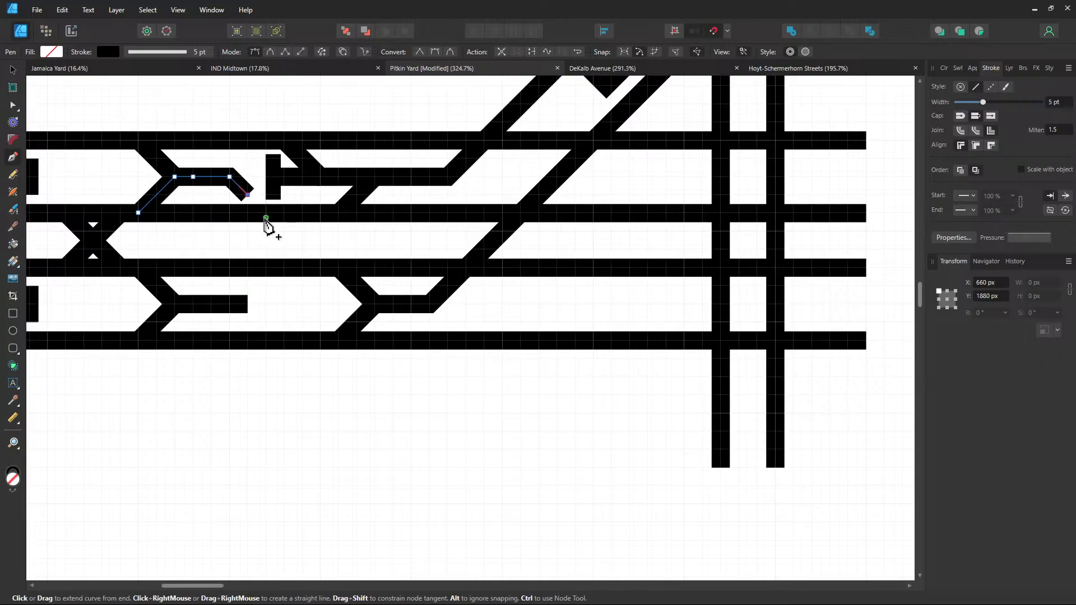
left_click(265, 213)
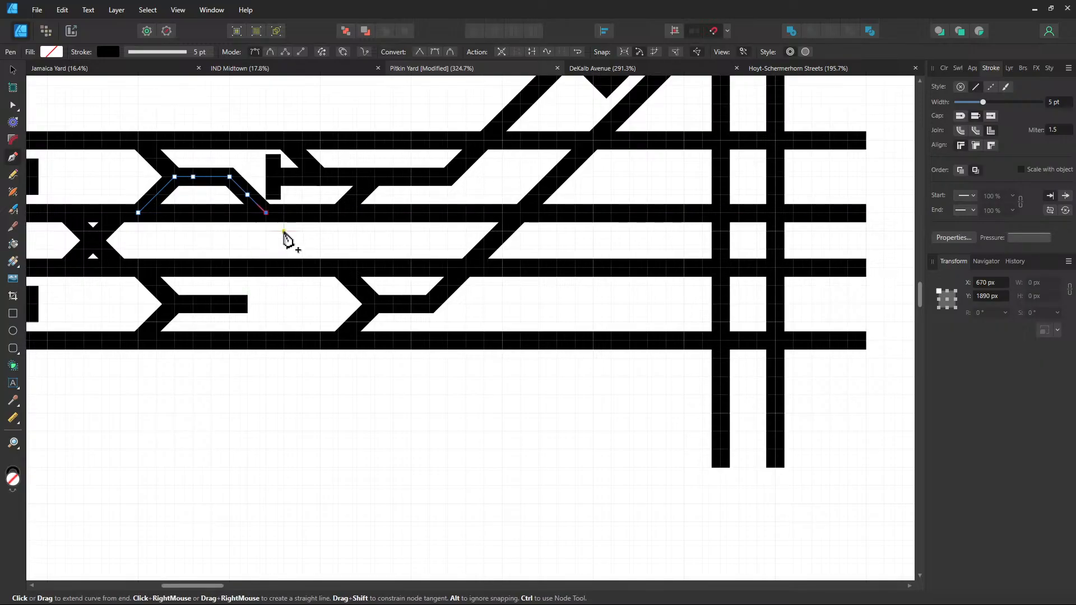
left_click(285, 231)
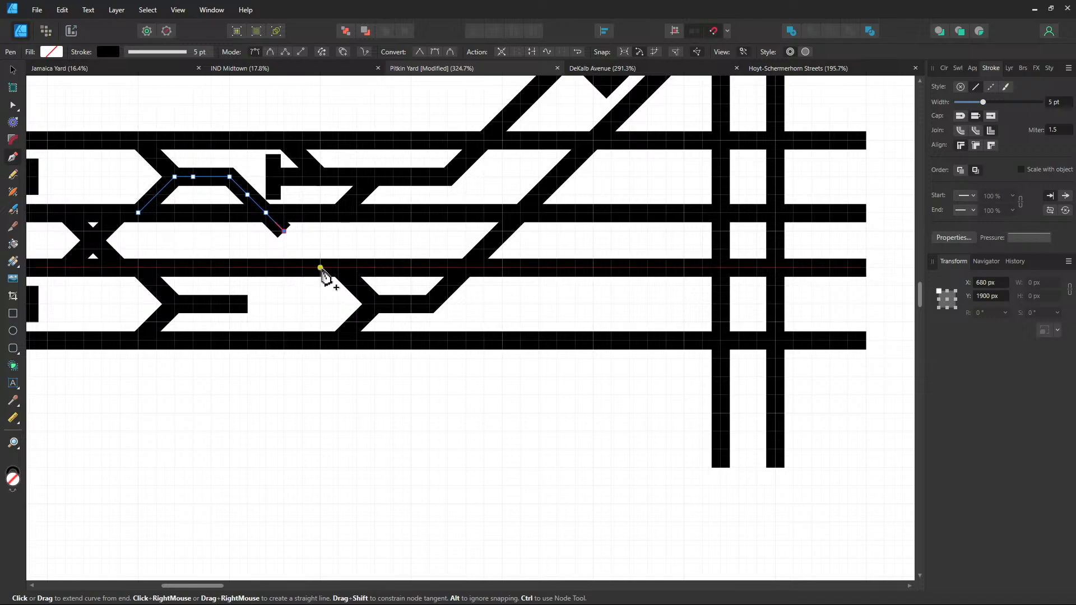
left_click(339, 286)
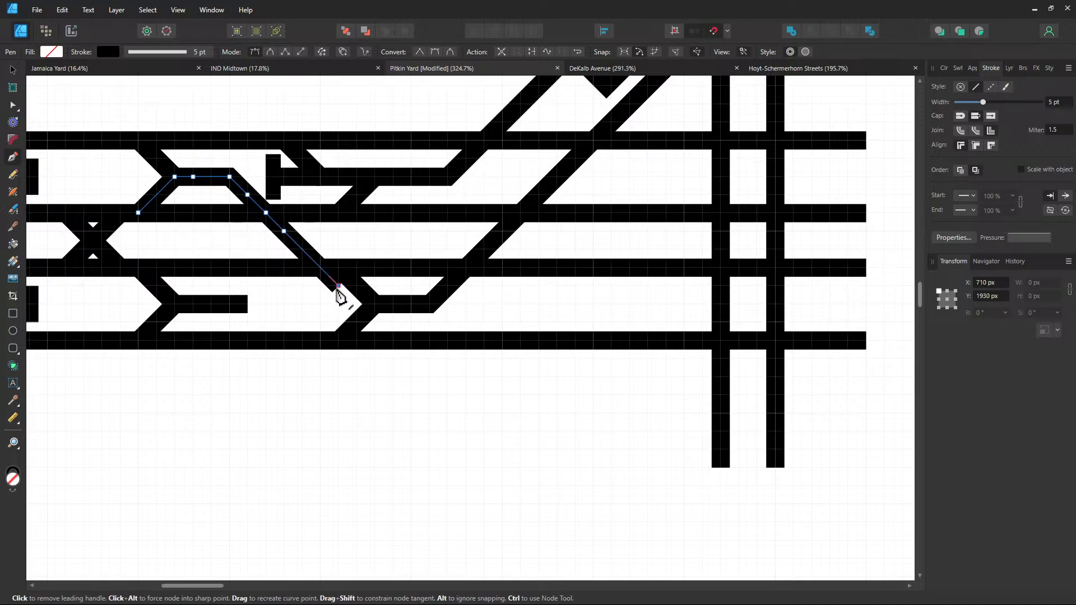
left_click(357, 304)
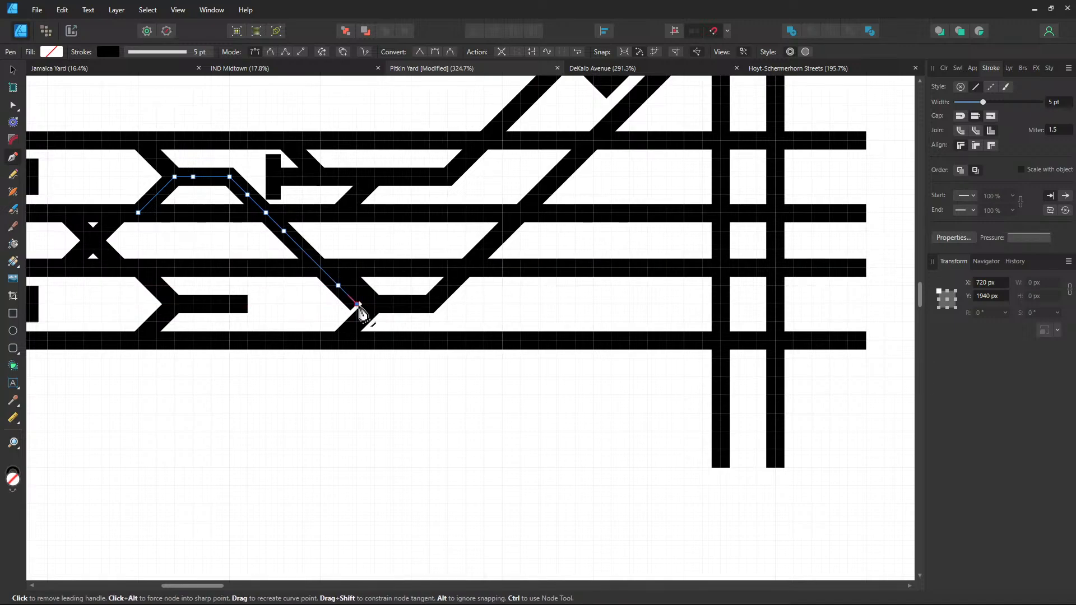
key("BackSpace")
key("BackSpace")
key("BackSpace")
key("BackSpace")
key("BackSpace")
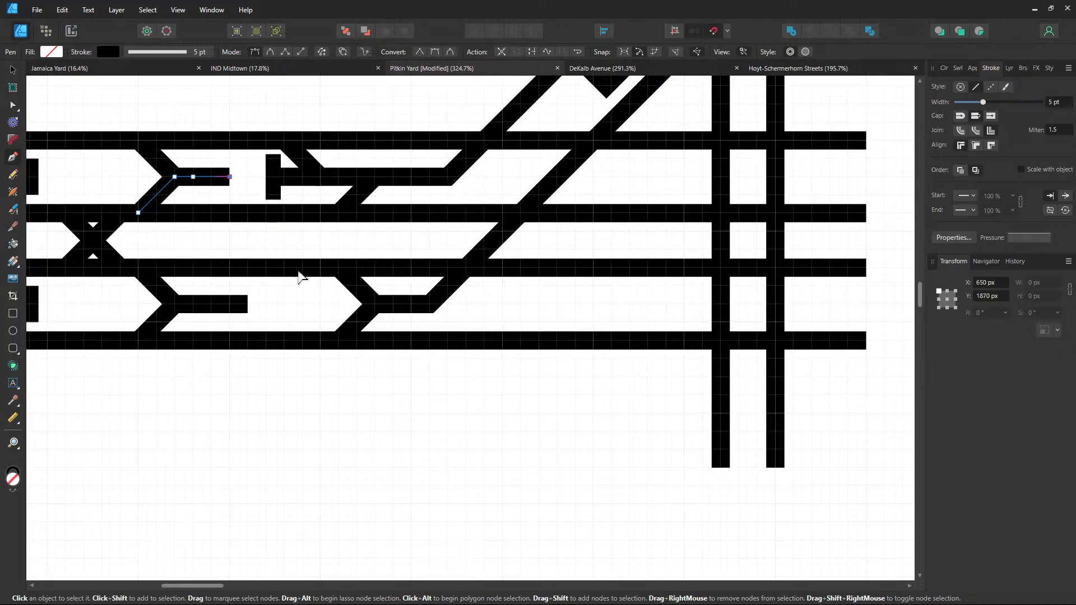
Drag the lower spur's right end node left to shorten its horizontal end
mouse_move(584, 269)
left_mouse_down()
mouse_move(519, 356)
mouse_move(574, 245)
mouse_move(557, 238)
mouse_move(520, 274)
mouse_move(490, 250)
mouse_move(557, 315)
mouse_move(637, 286)
left_mouse_up()
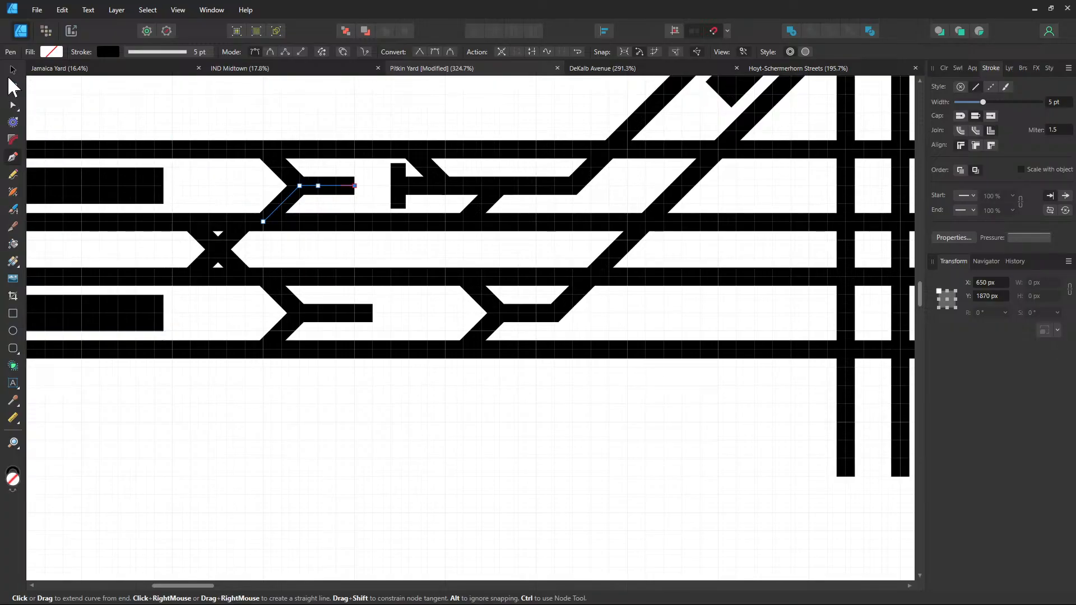
left_click(13, 105)
left_click(365, 314)
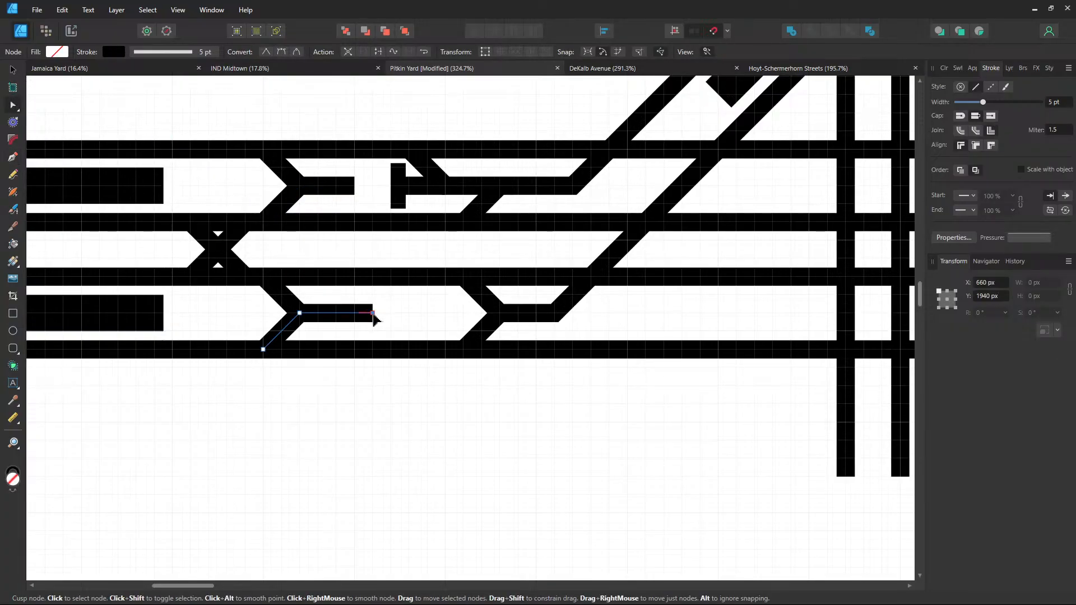
left_click_drag(373, 316, 337, 313)
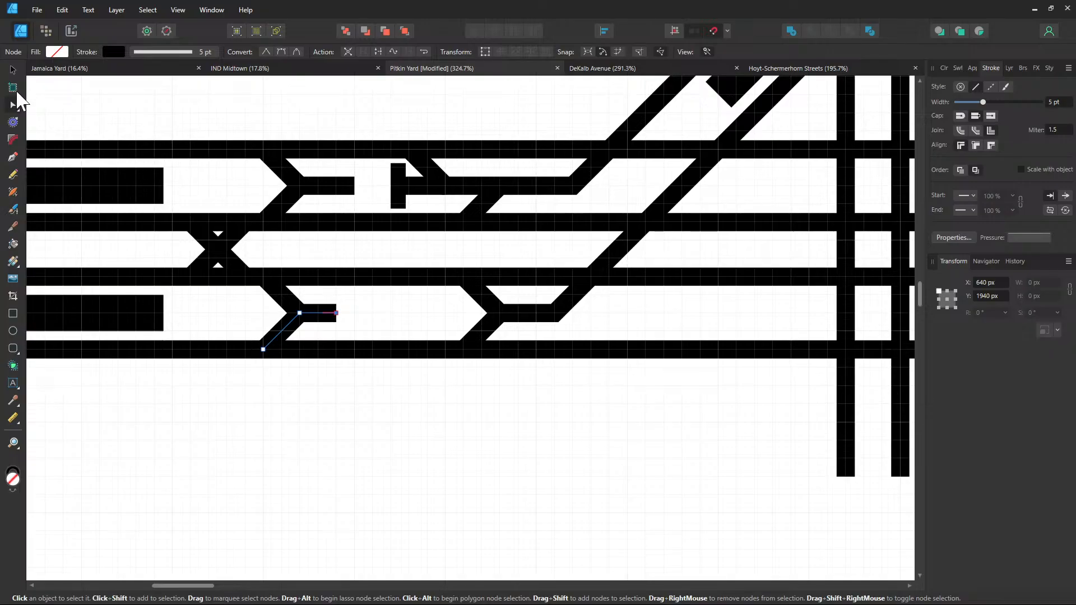
Start a diagonal from the upper spur, undo it, and pull the branch end node back left
left_click(13, 157)
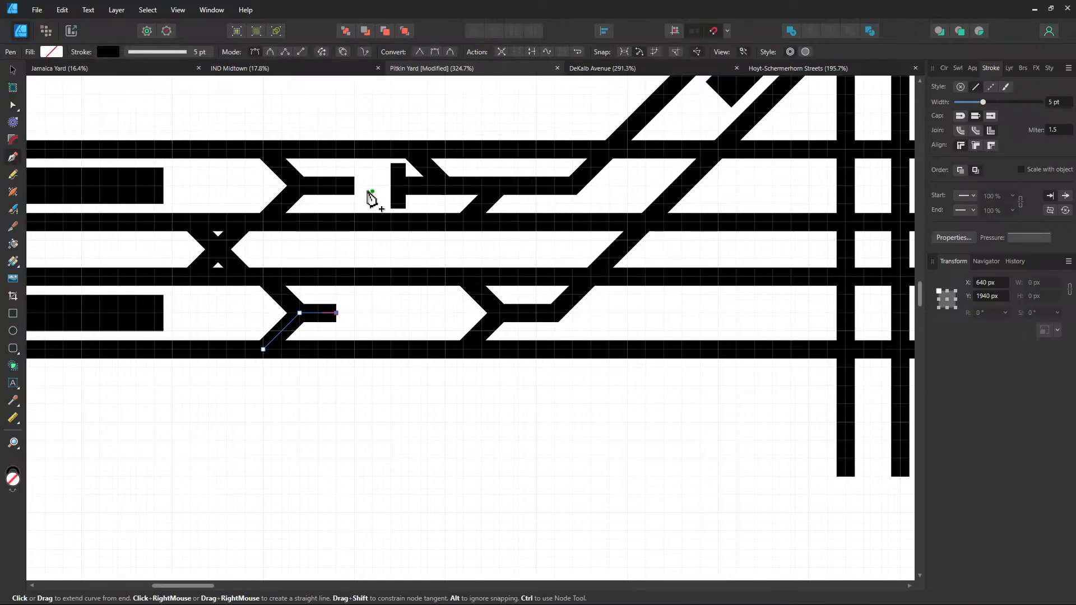
left_click(353, 186)
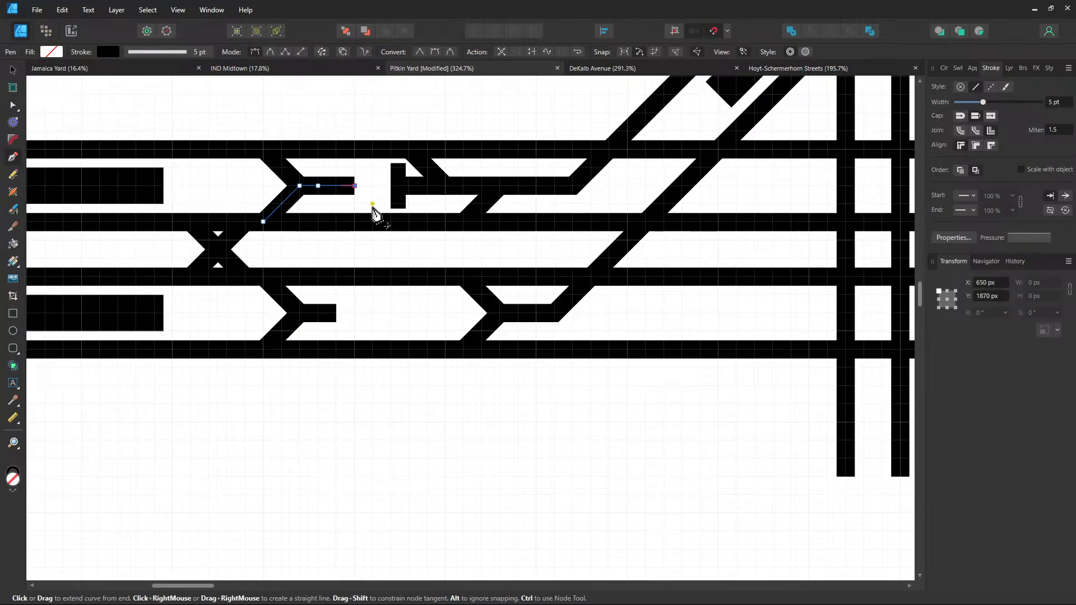
left_click(372, 204)
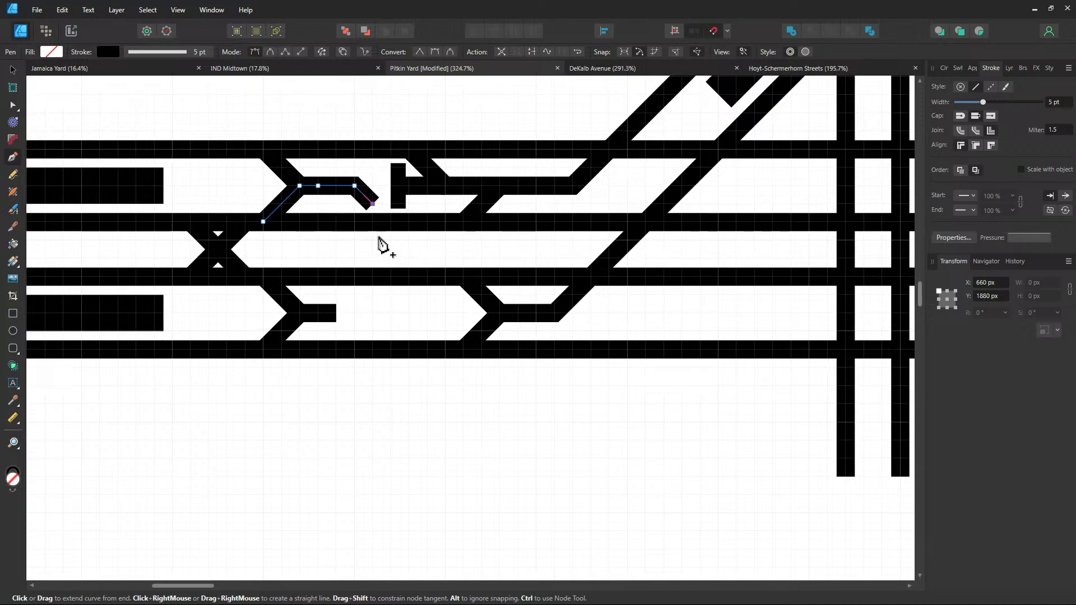
left_click(409, 240)
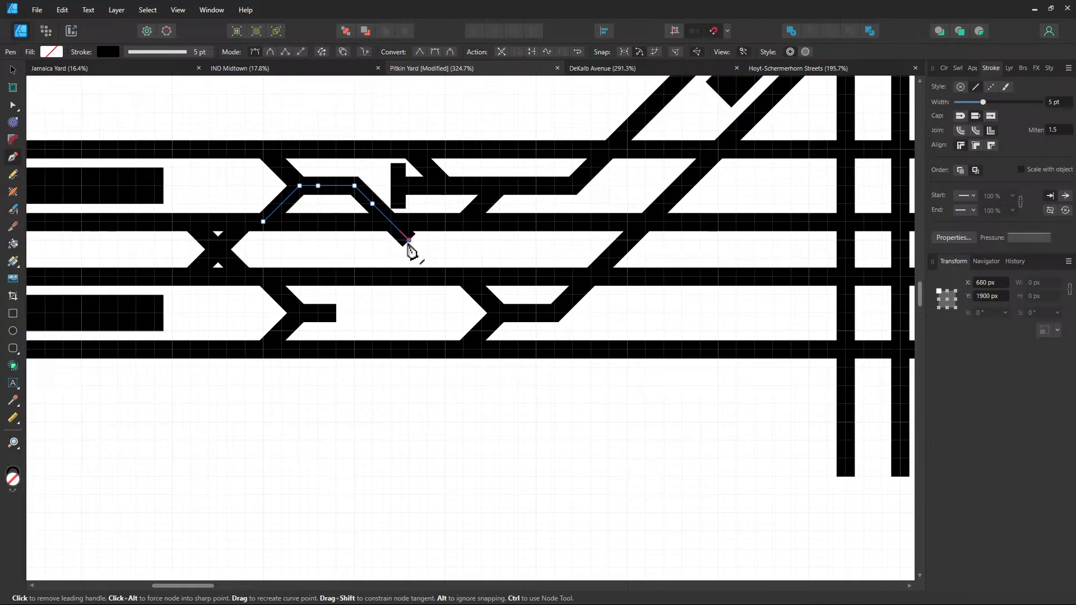
key("ctrl+z")
key("ctrl+z")
left_click(12, 105)
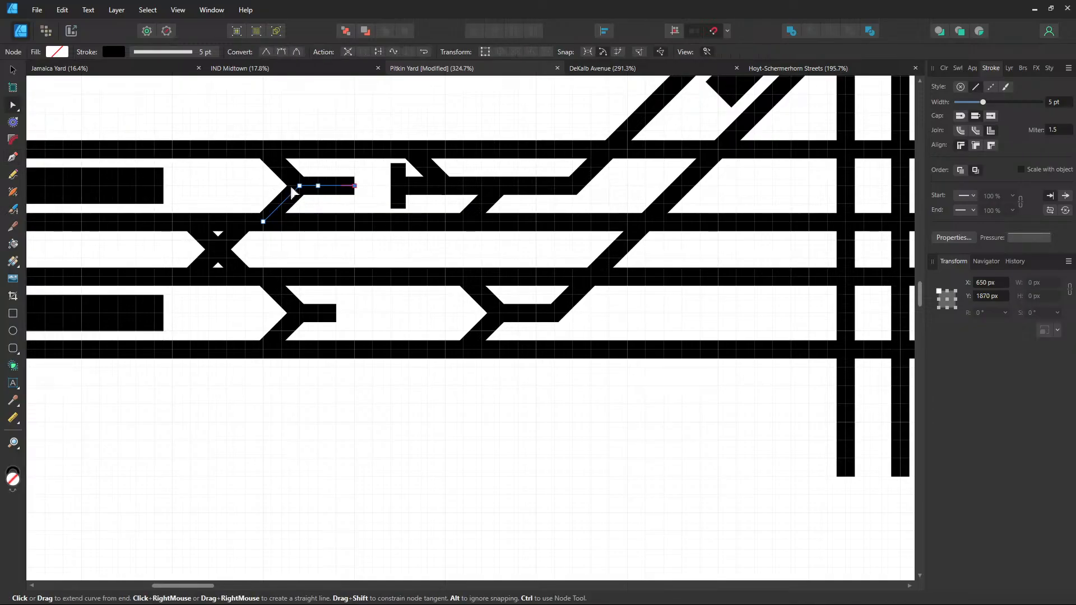
left_click_drag(355, 186, 337, 189)
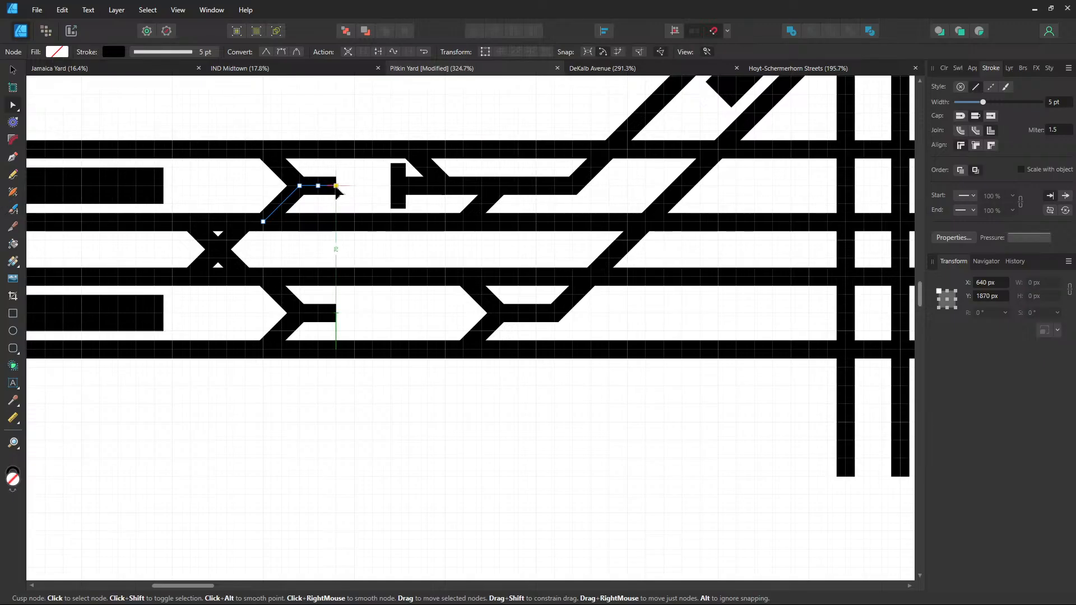
left_click(13, 157)
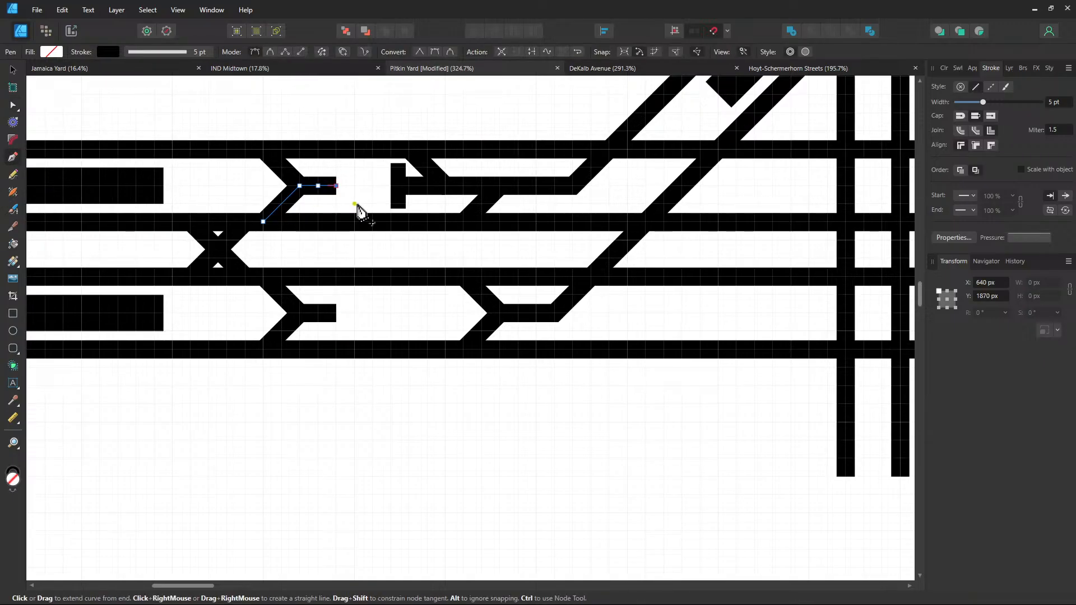
Run the branch diagonally across the middle track, then straight down below the yard
left_click(391, 240)
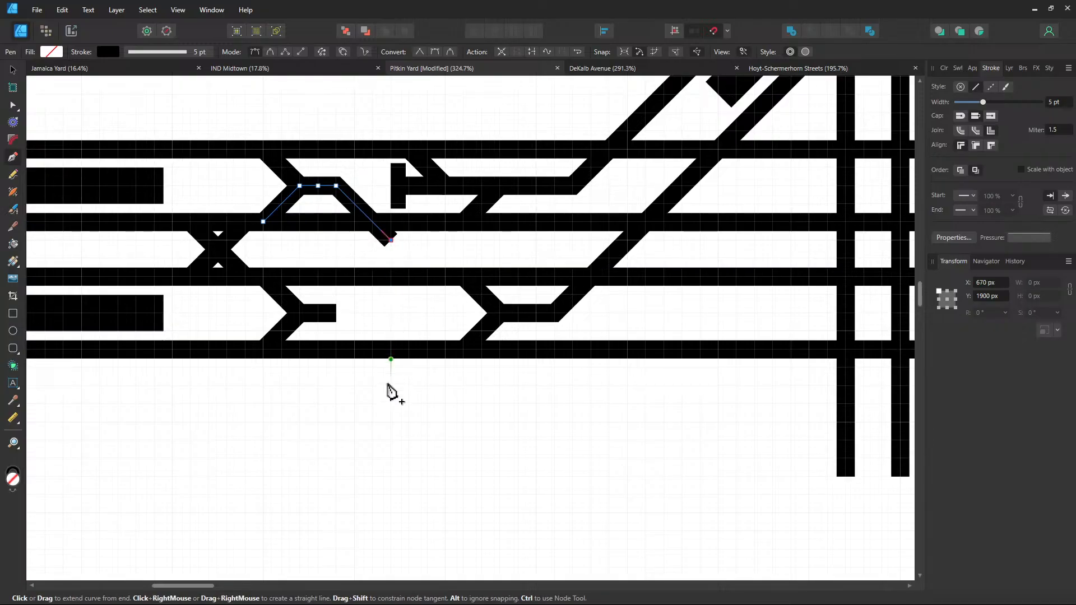
left_click(391, 404)
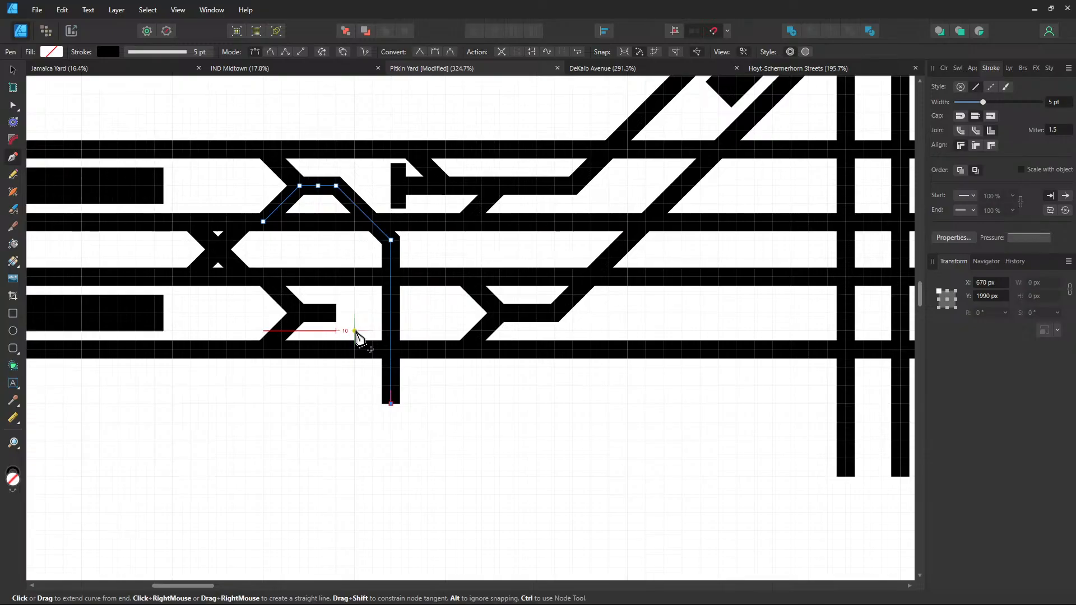
key("ctrl+z")
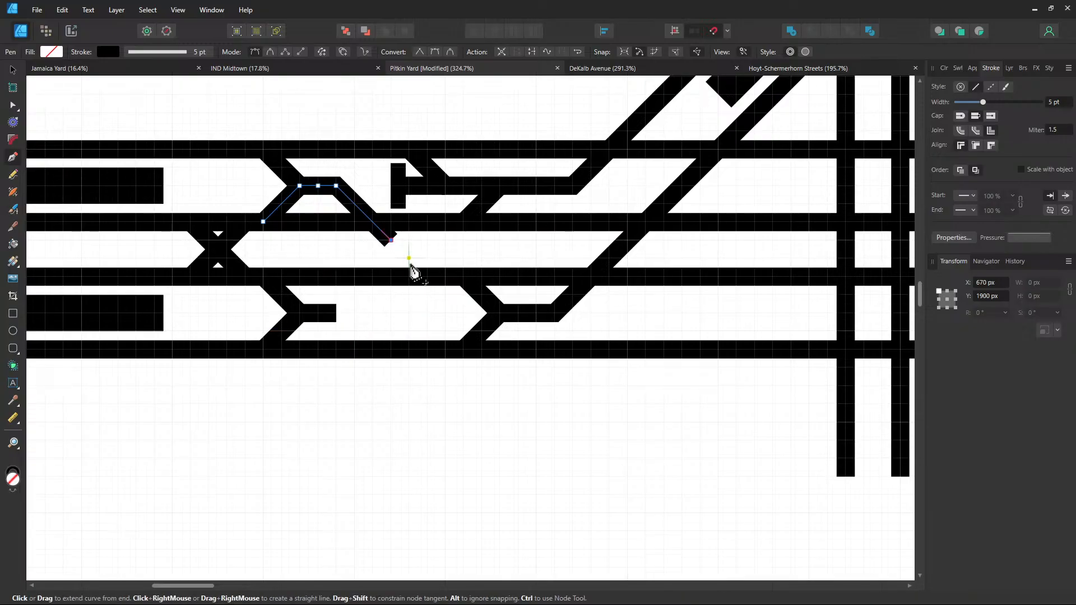
left_click(409, 258)
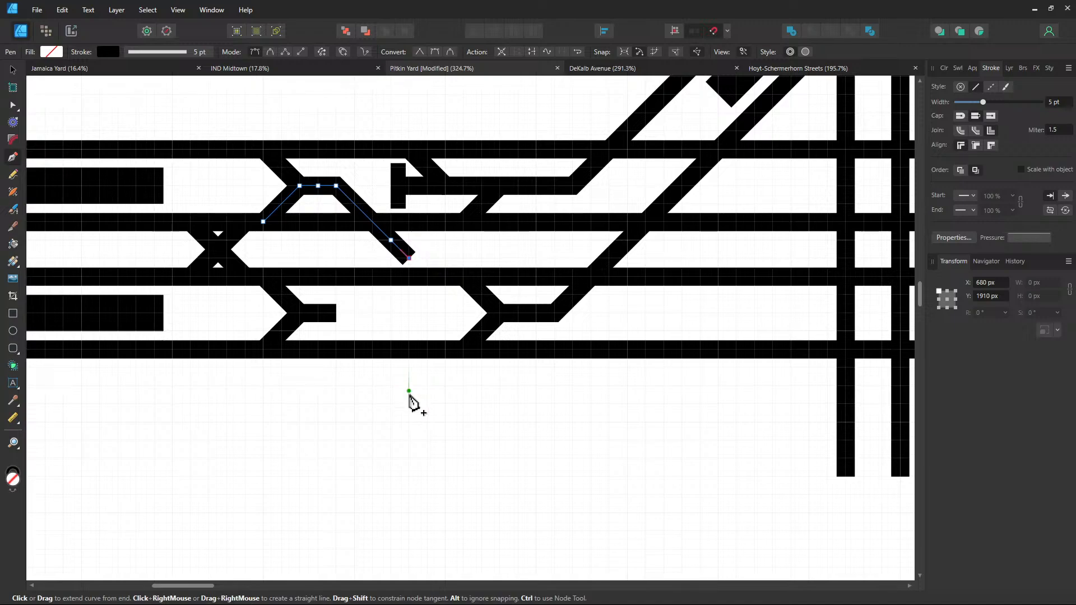
left_click(410, 422)
key("ctrl")
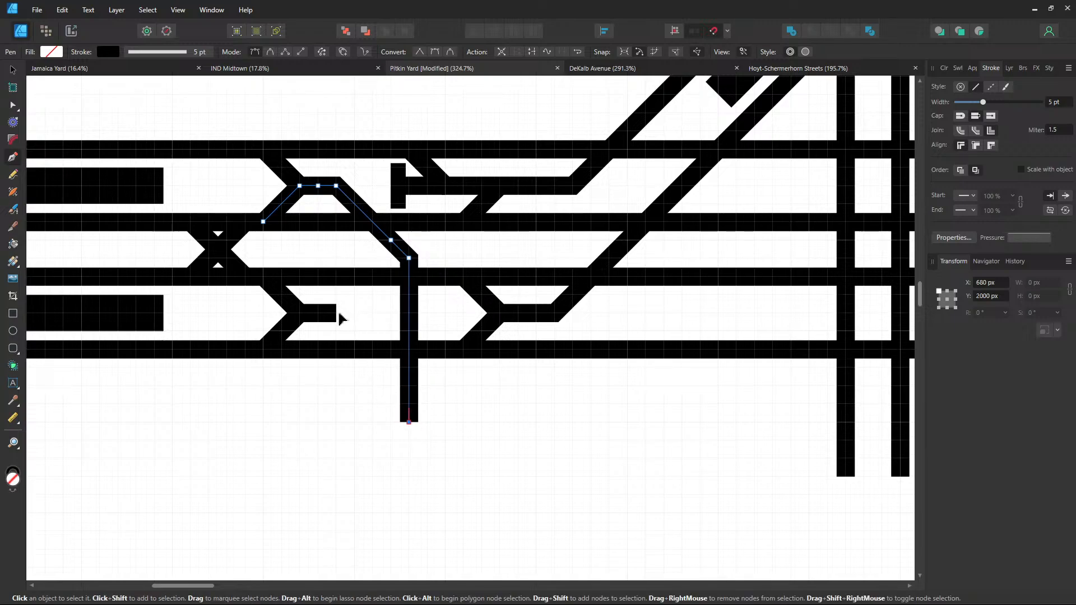
left_click(338, 315, "ctrl")
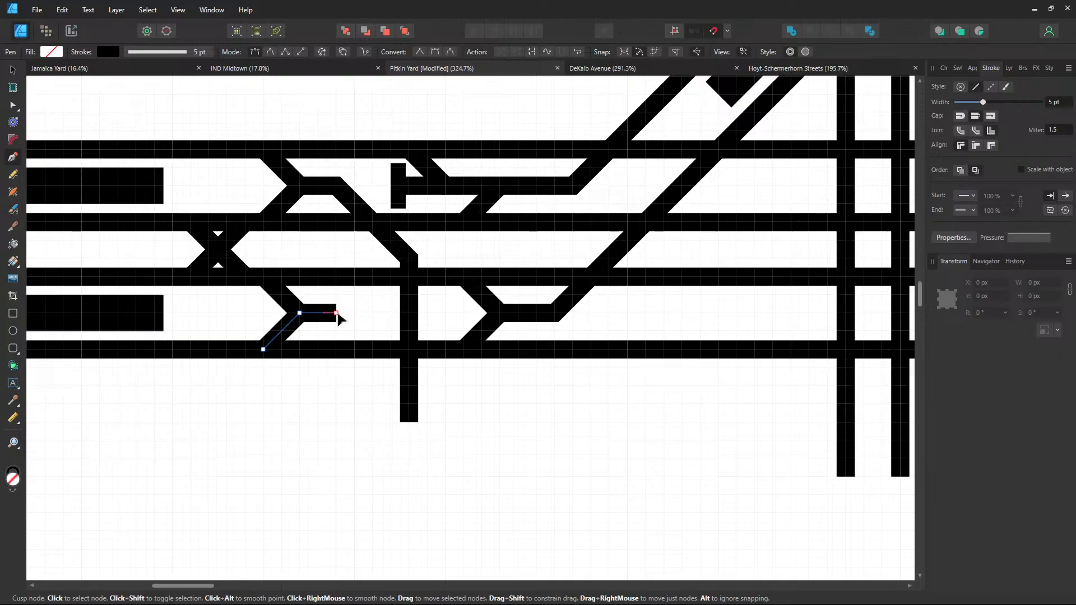
Extend the lower stub with a down-right diagonal and a vertical run below the bottom track
left_click(338, 315, "ctrl")
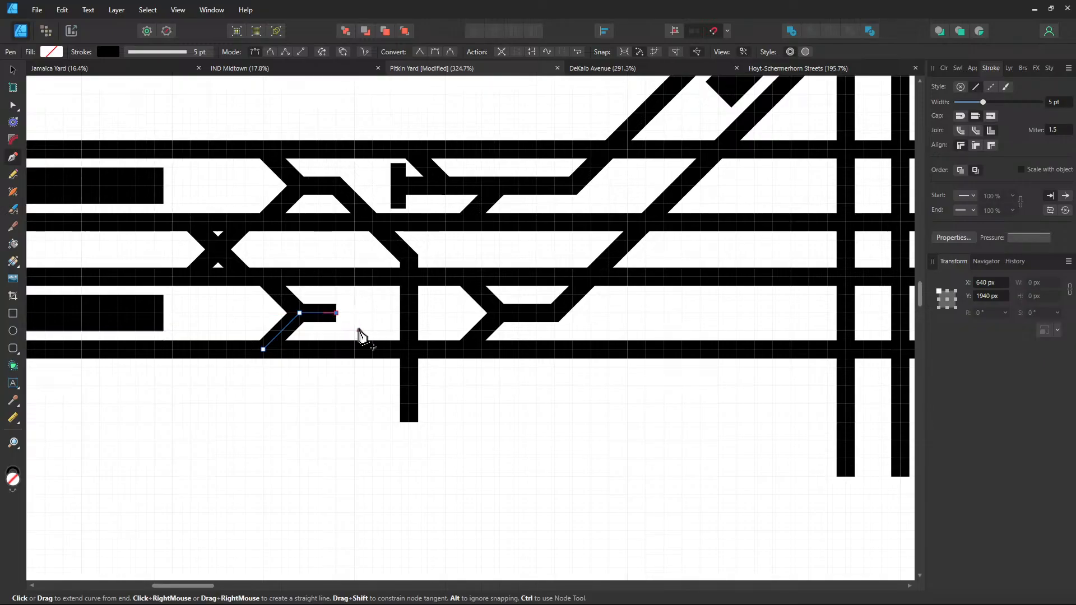
left_click(355, 331)
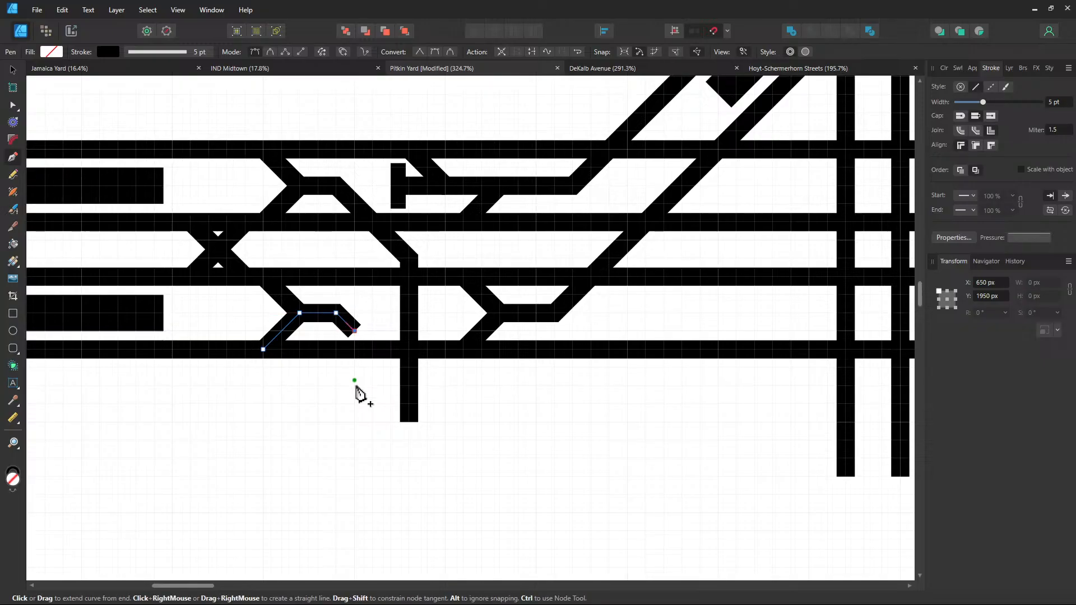
left_click(354, 421)
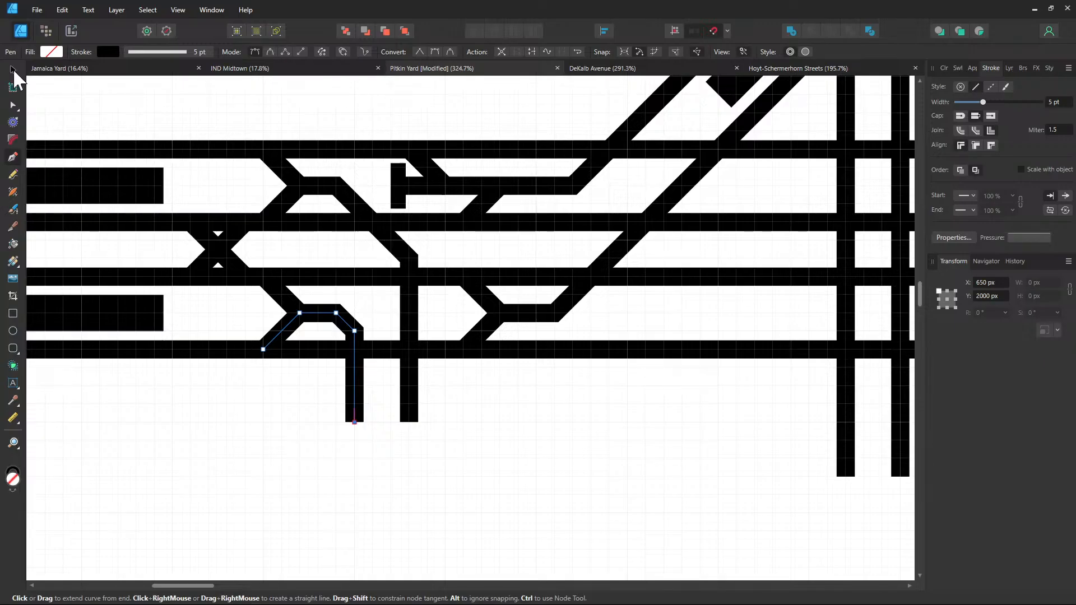
left_click(15, 72)
Raise the bottom ends of both right-hand vertical tracks so they are level with the new branch ends
left_click(498, 399)
left_click_drag(585, 405, 452, 387)
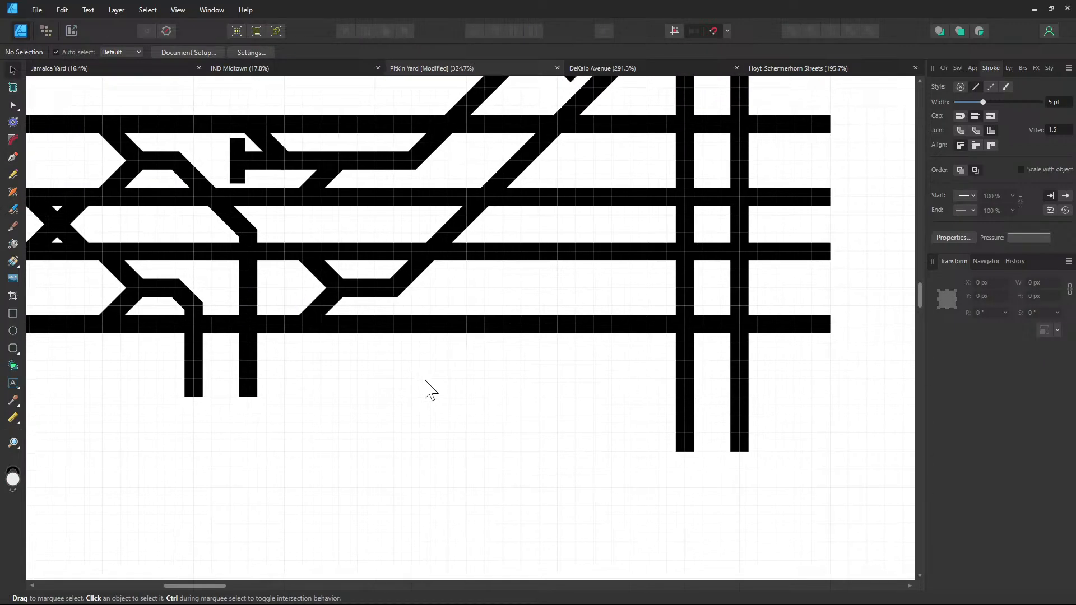
left_click(12, 108)
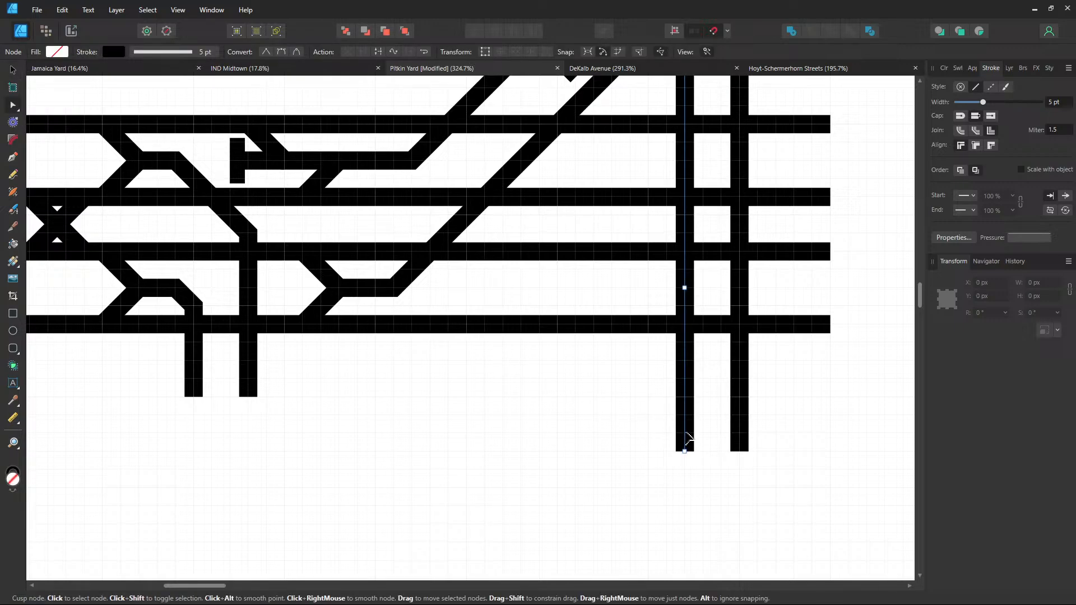
left_click_drag(686, 434, 685, 397)
left_click(740, 449)
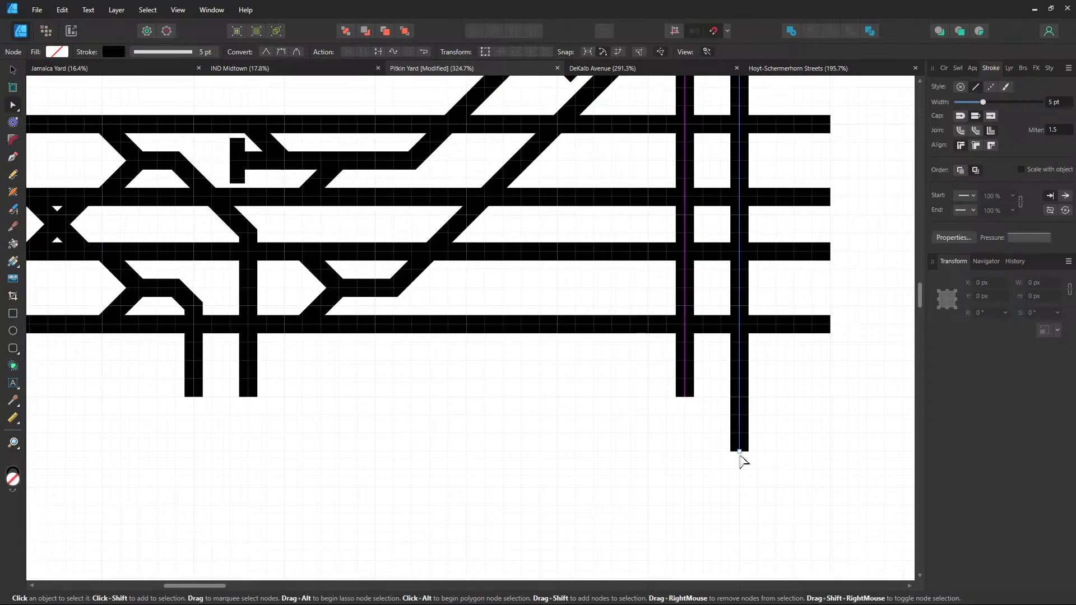
left_click_drag(740, 447, 740, 397)
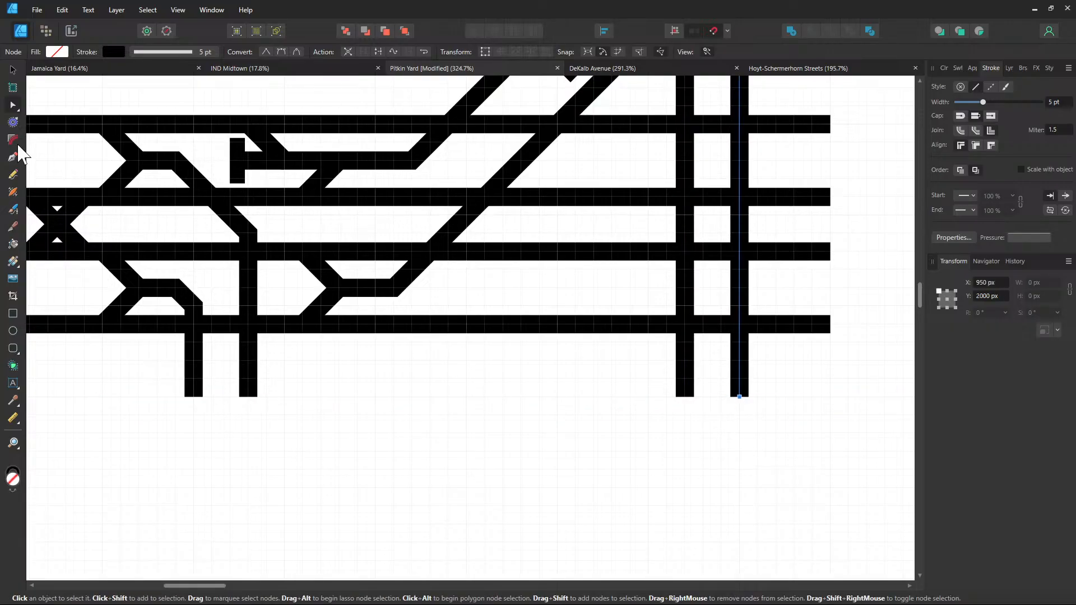
Continue the left curved track with a down-right diagonal, a horizontal run, another diagonal and a vertical drop
key("p")
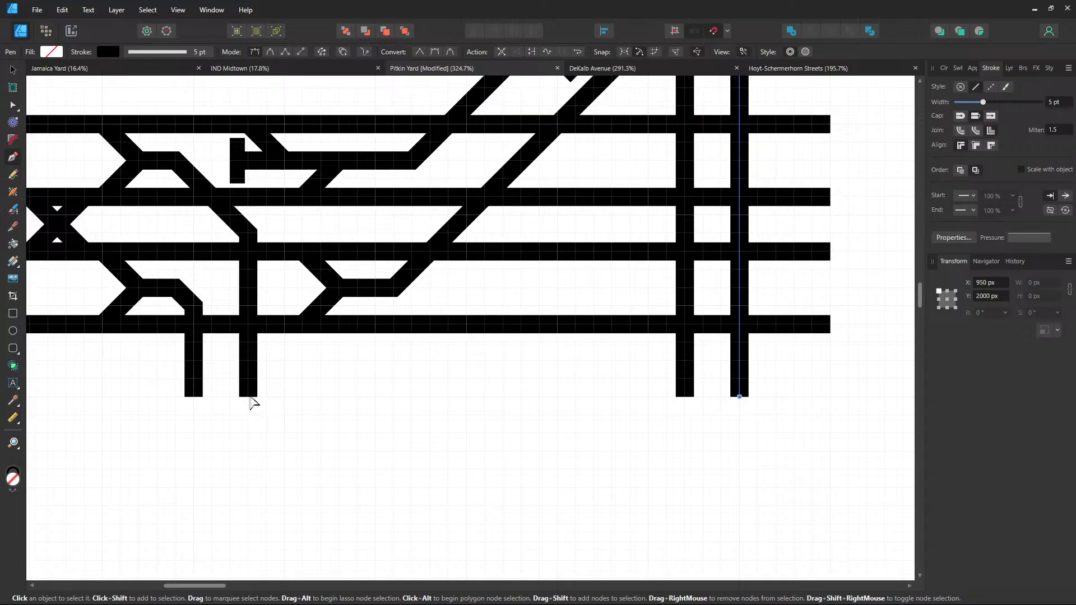
left_click(249, 397)
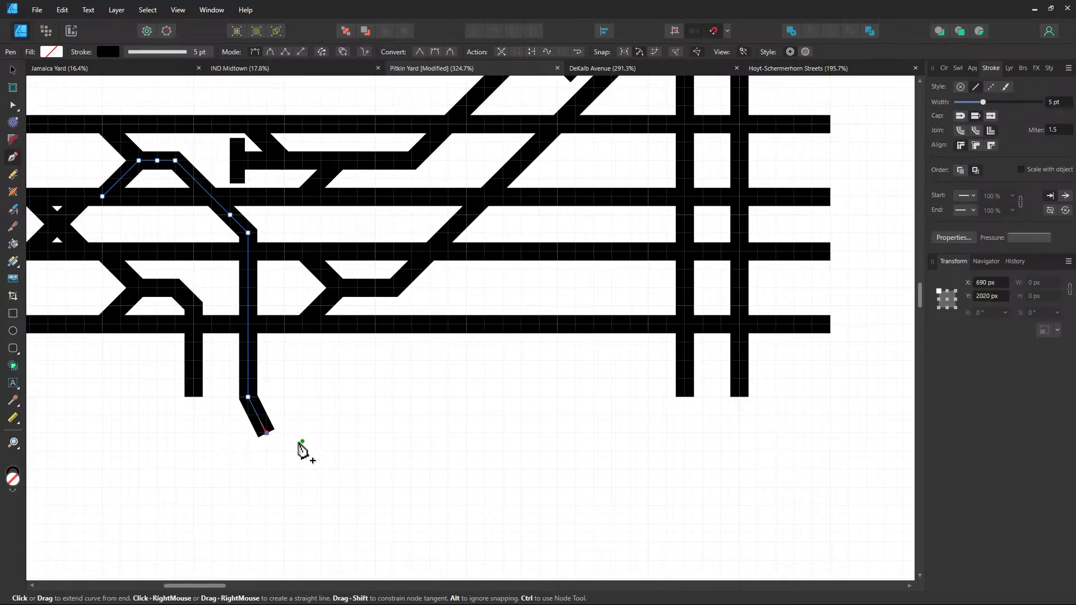
left_click(285, 434)
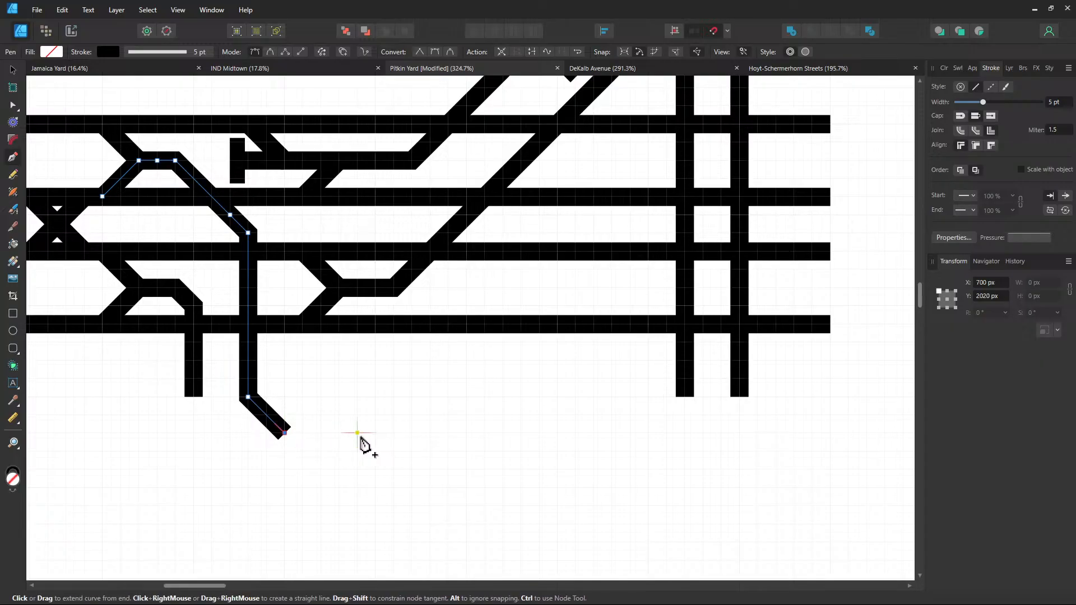
left_click(427, 436)
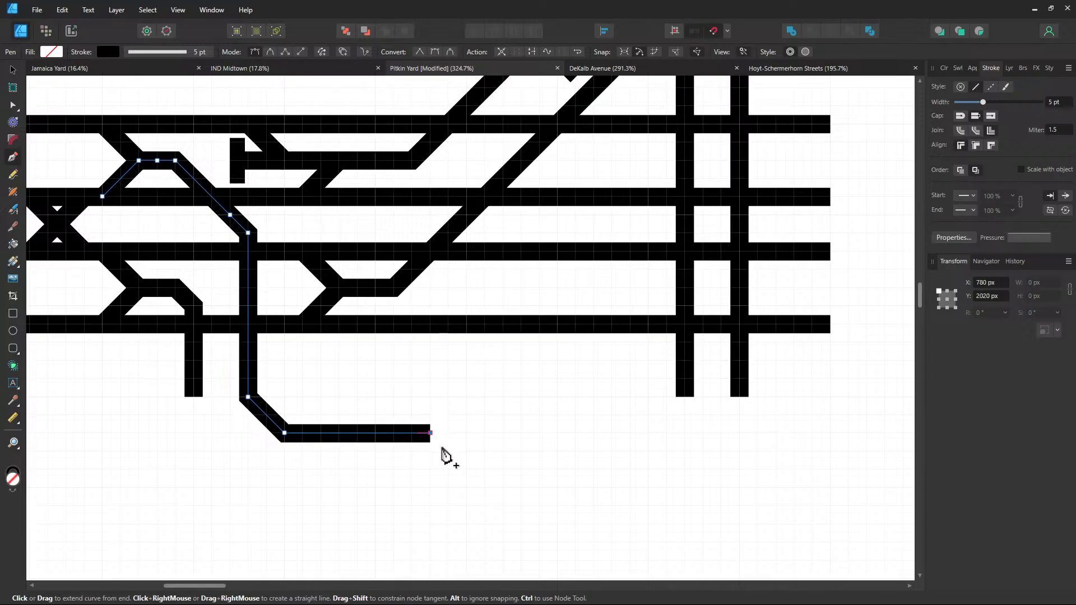
left_click(467, 470)
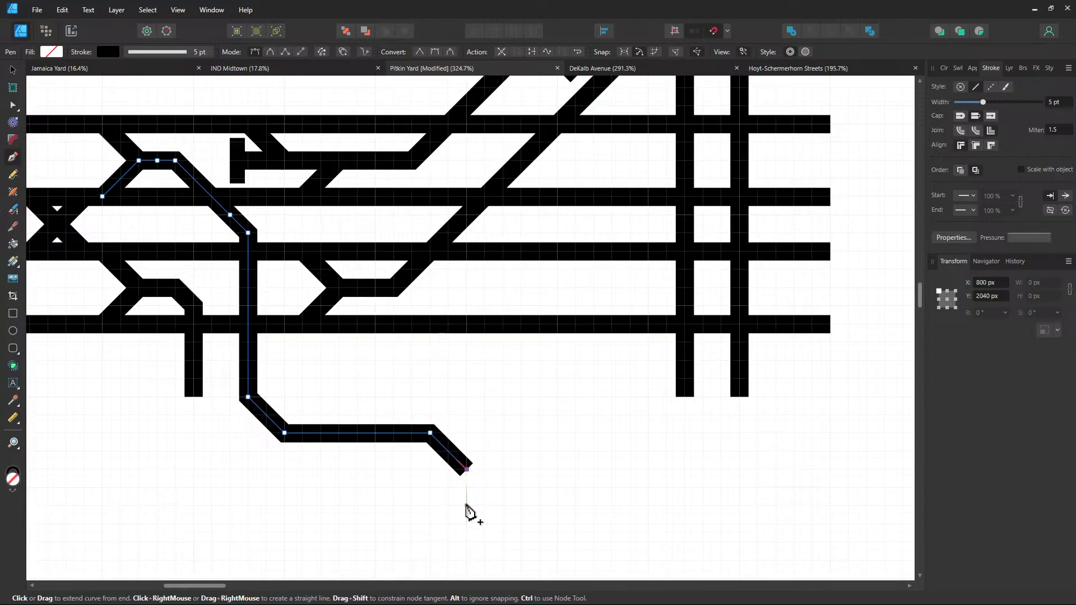
left_click(466, 507)
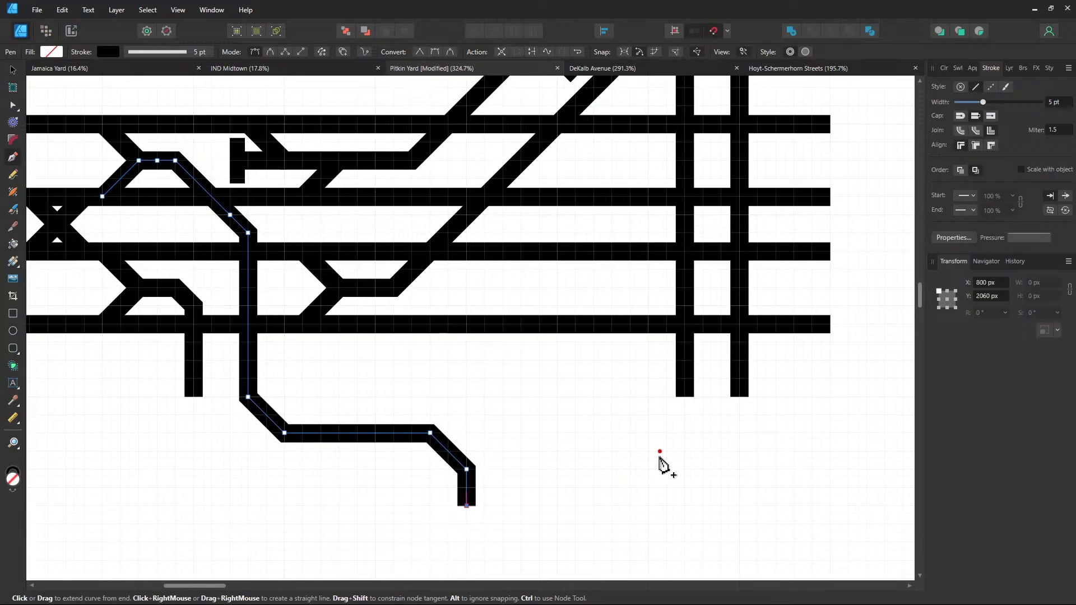
left_click(685, 398)
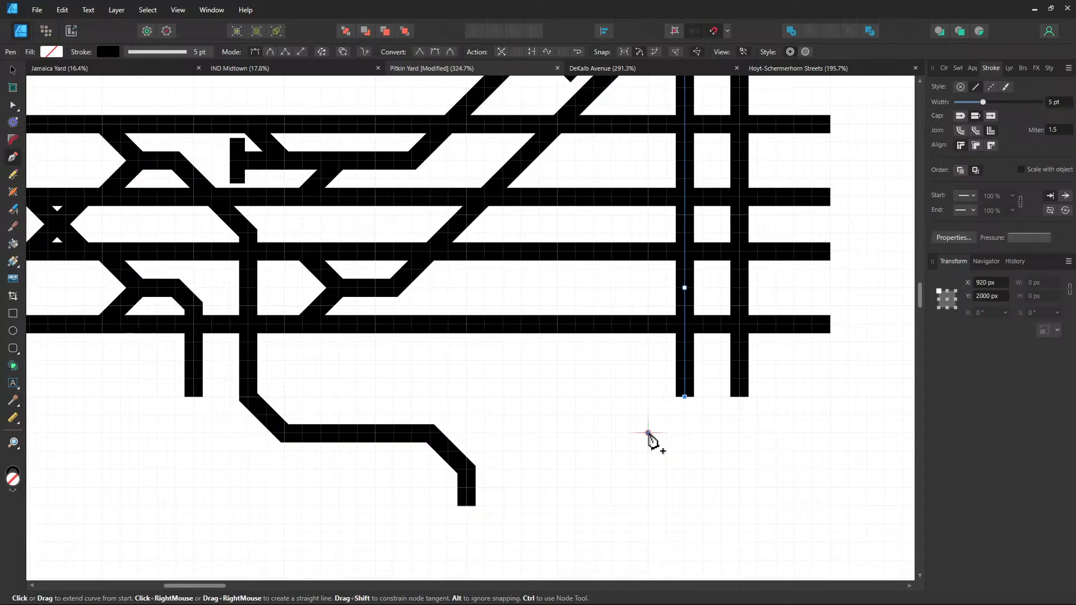
Add a down-left angled end-stub to the right-hand vertical track
left_click(648, 433)
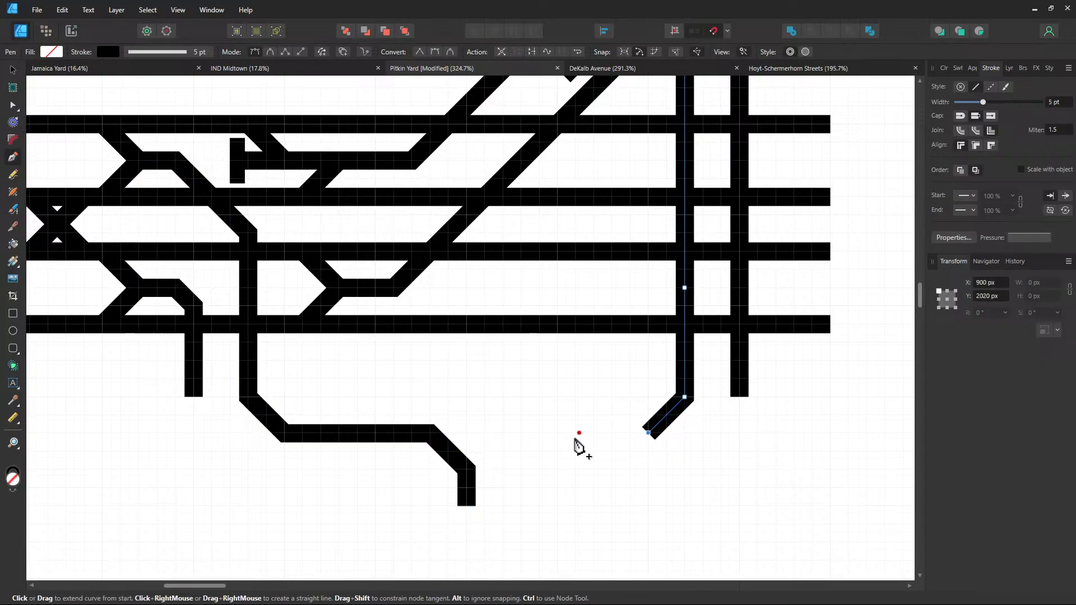
left_click(521, 434)
key("ctrl+z")
Move the long bottom track's last three nodes left to shorten its horizontal run
left_click(12, 103)
left_click(432, 446)
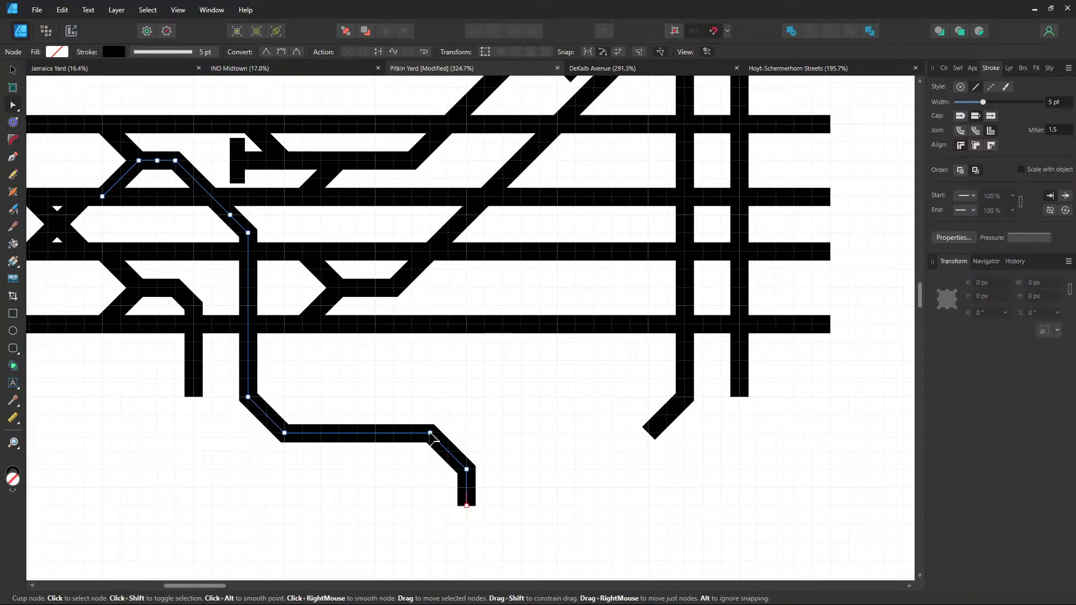
left_click_drag(426, 438, 379, 439)
left_click_drag(467, 470, 412, 469)
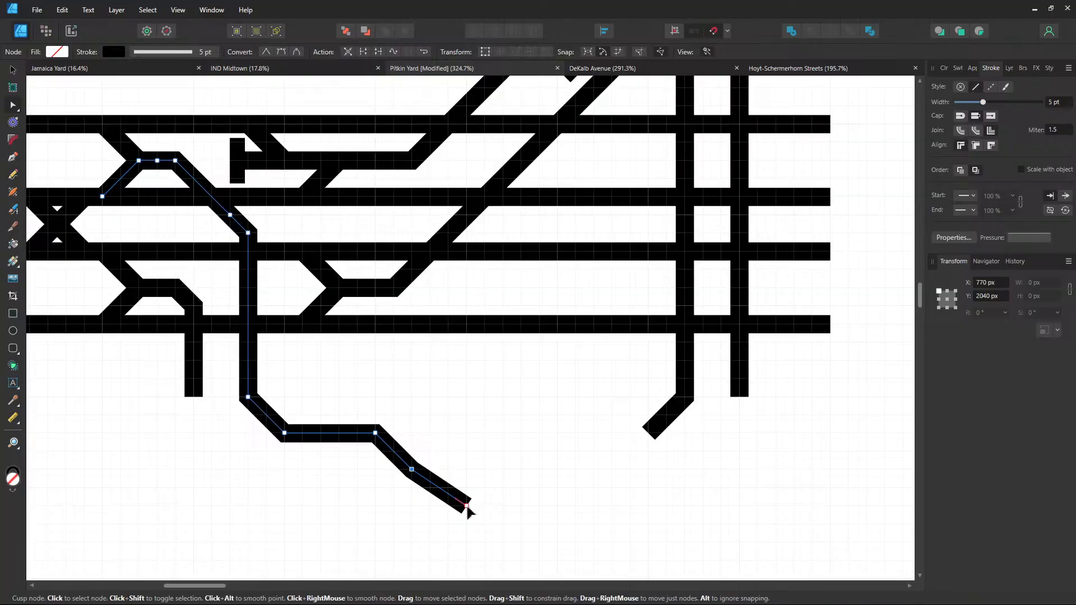
left_click_drag(467, 508, 412, 511)
left_click(562, 469)
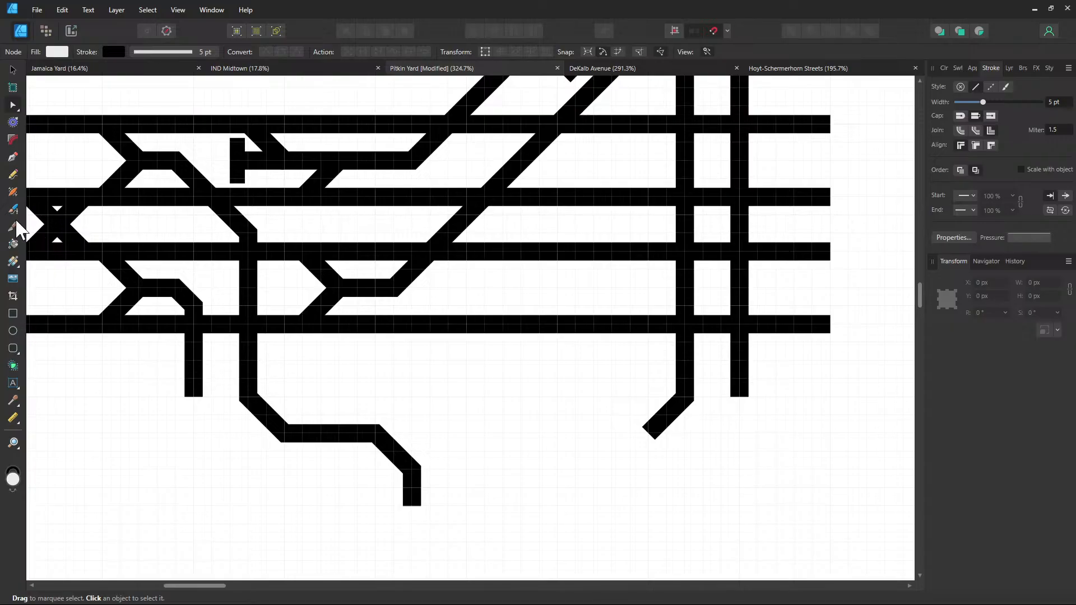
Extend the right track's angled stub with a horizontal run to the left
left_click(13, 158)
left_click(650, 436)
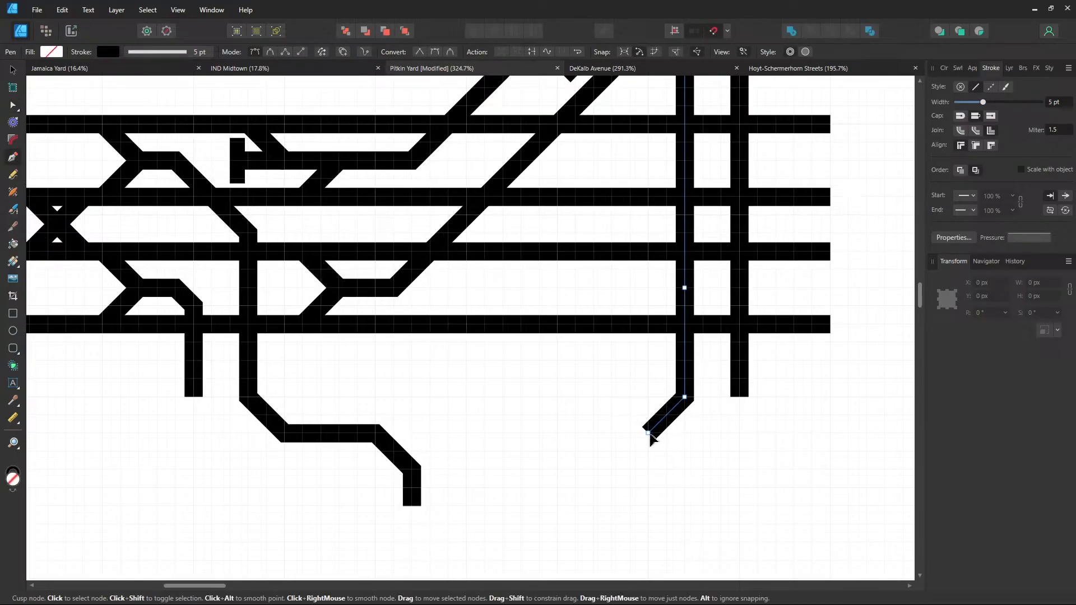
left_click(649, 434)
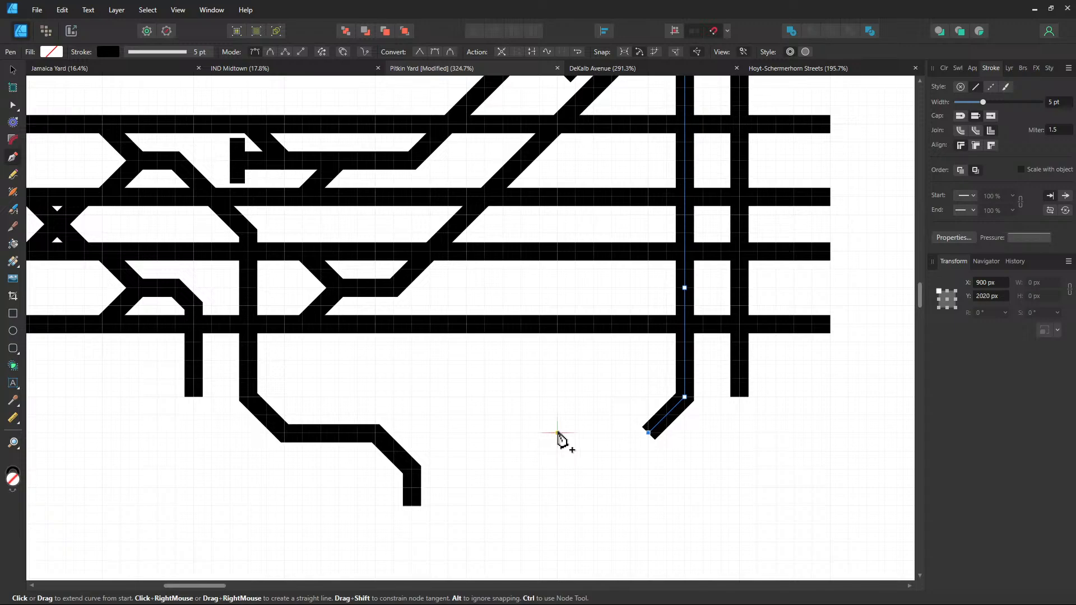
left_click(558, 434)
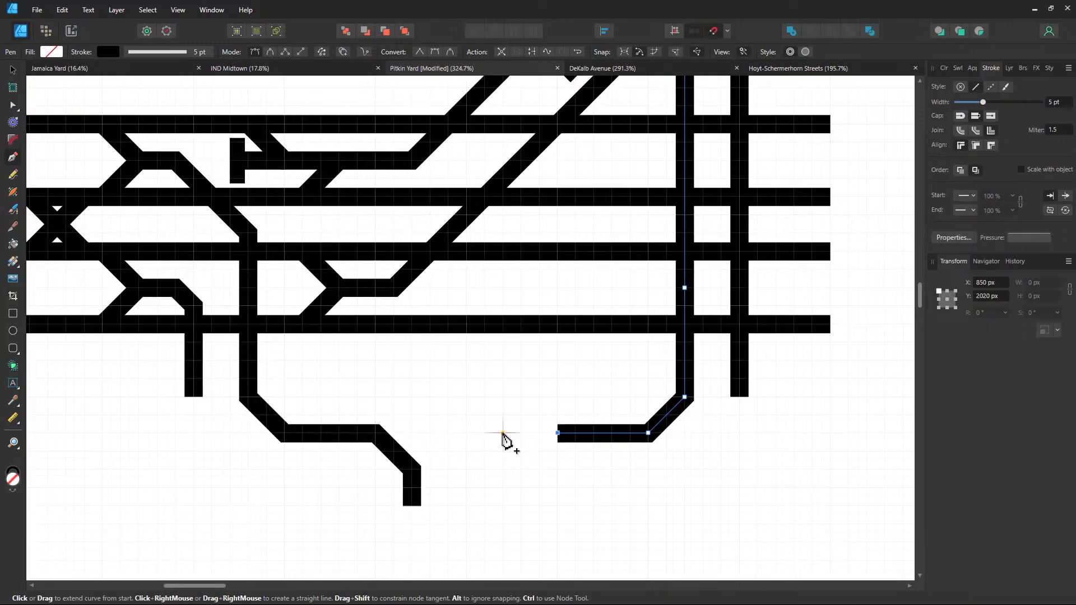
Shift the lower-left track's bend and end node right so its end drops vertically
left_click(12, 104)
left_click(379, 442)
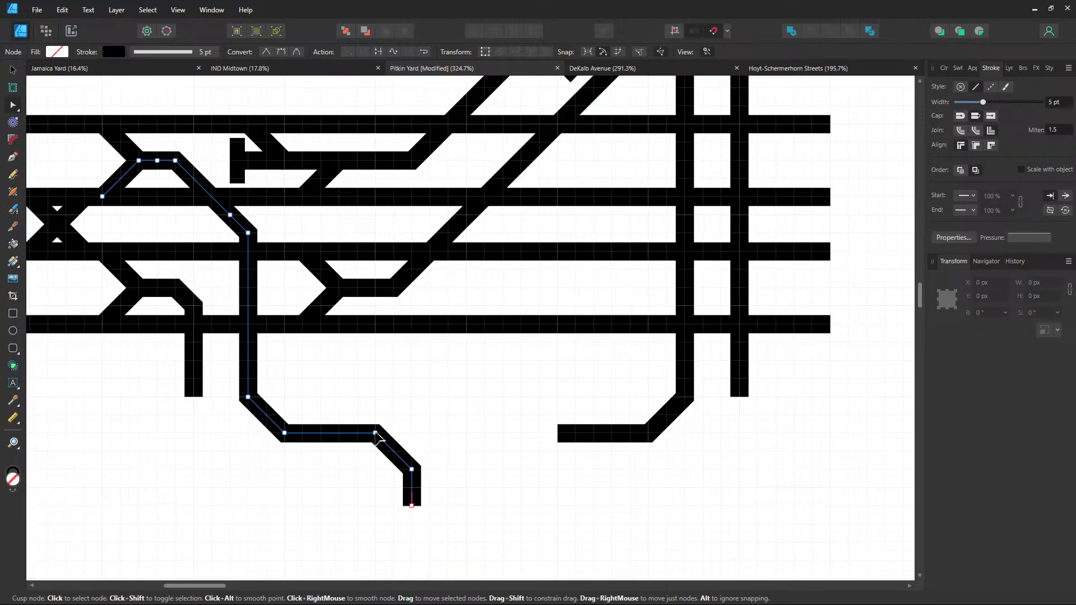
left_click_drag(376, 435, 448, 469)
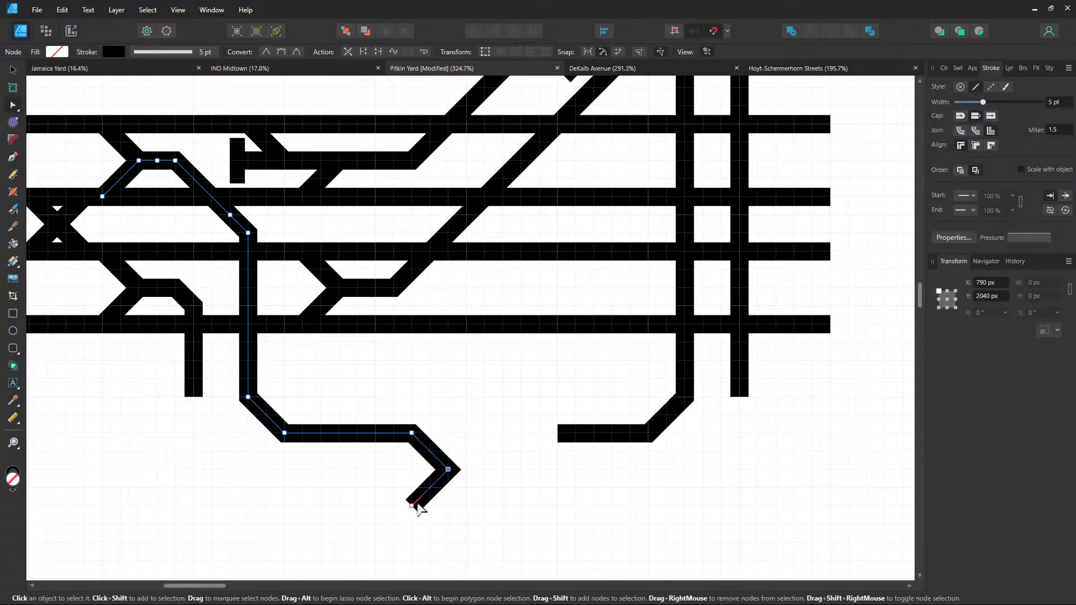
left_click_drag(412, 506, 448, 506)
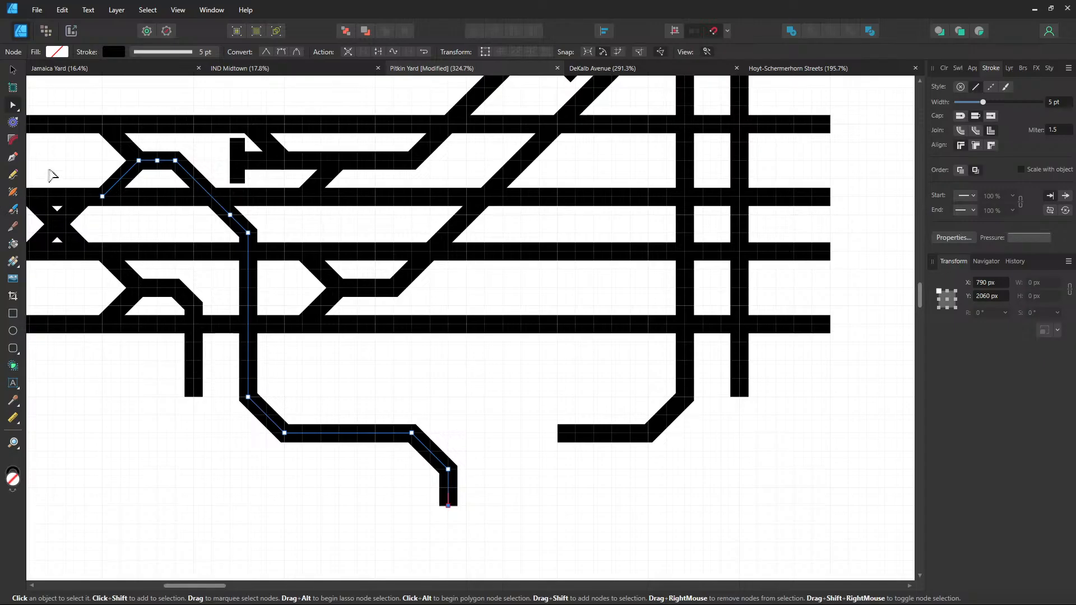
Finish the right track with a slightly longer leftward run, a down-left diagonal and a vertical stub
left_click(21, 159)
left_click(558, 437)
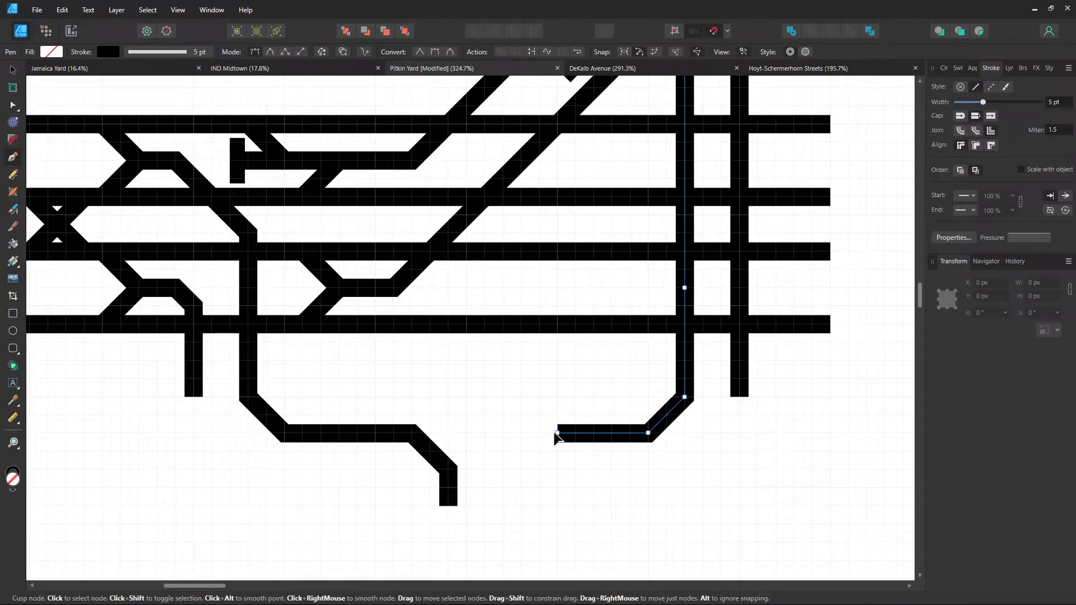
left_click(522, 432)
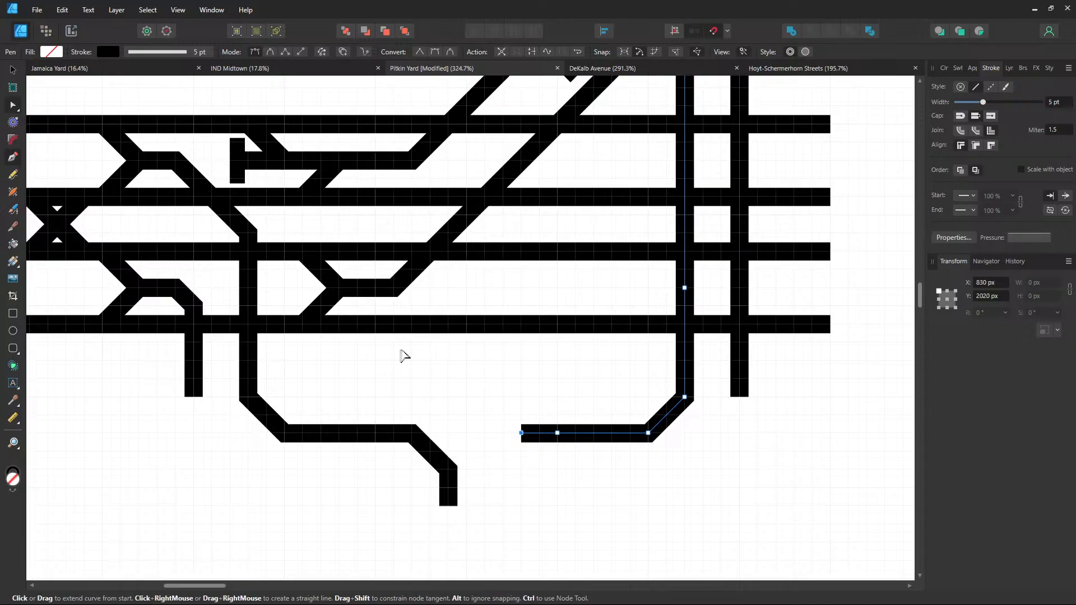
key("a")
left_click_drag(522, 433, 539, 434)
left_click(12, 159)
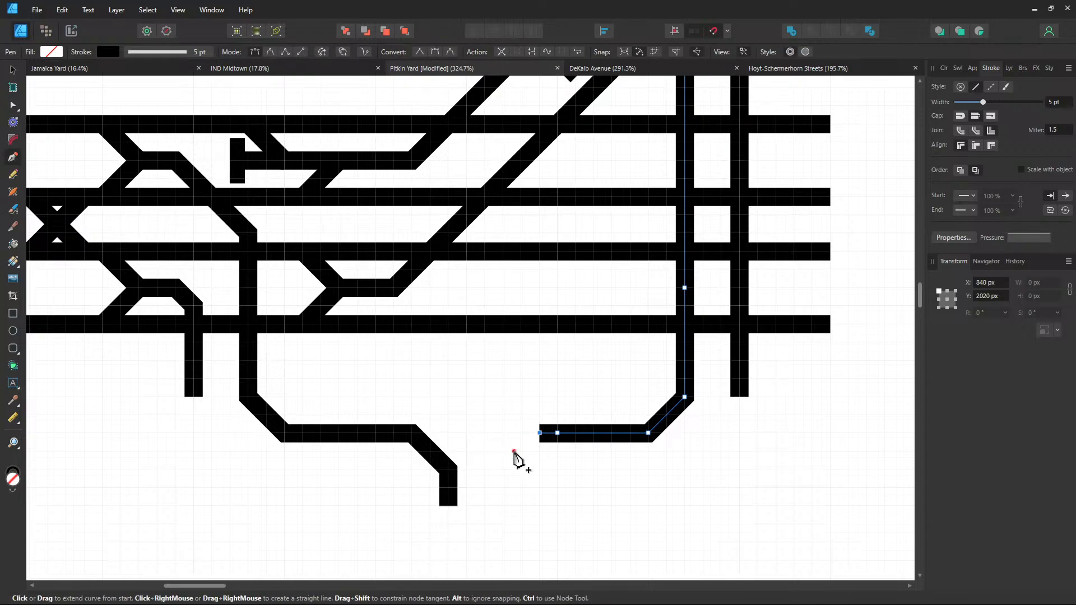
left_click(503, 469)
left_click(503, 506)
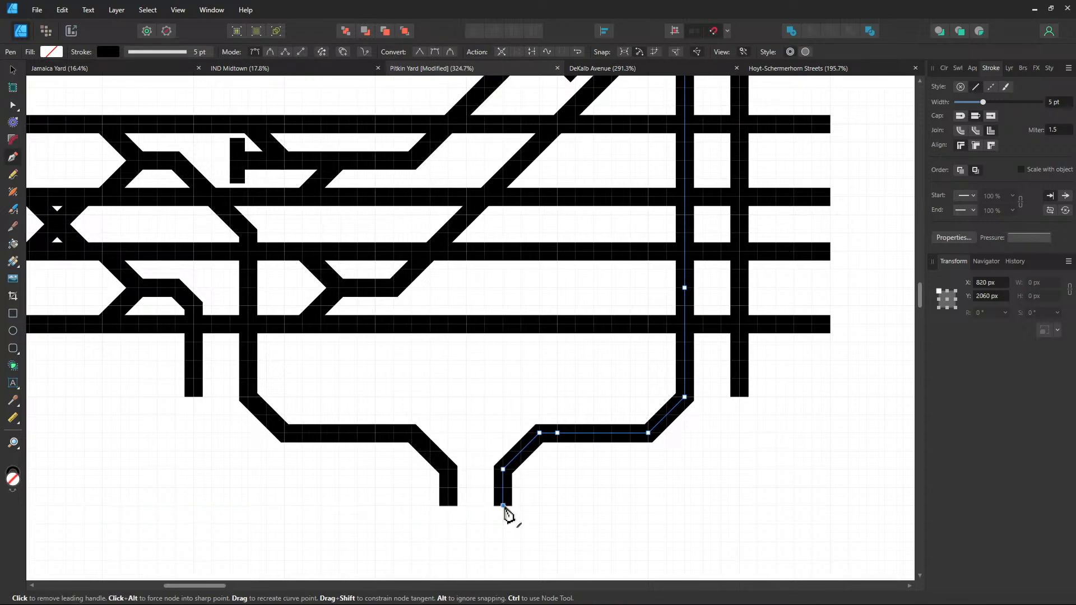
left_click(739, 398, "ctrl")
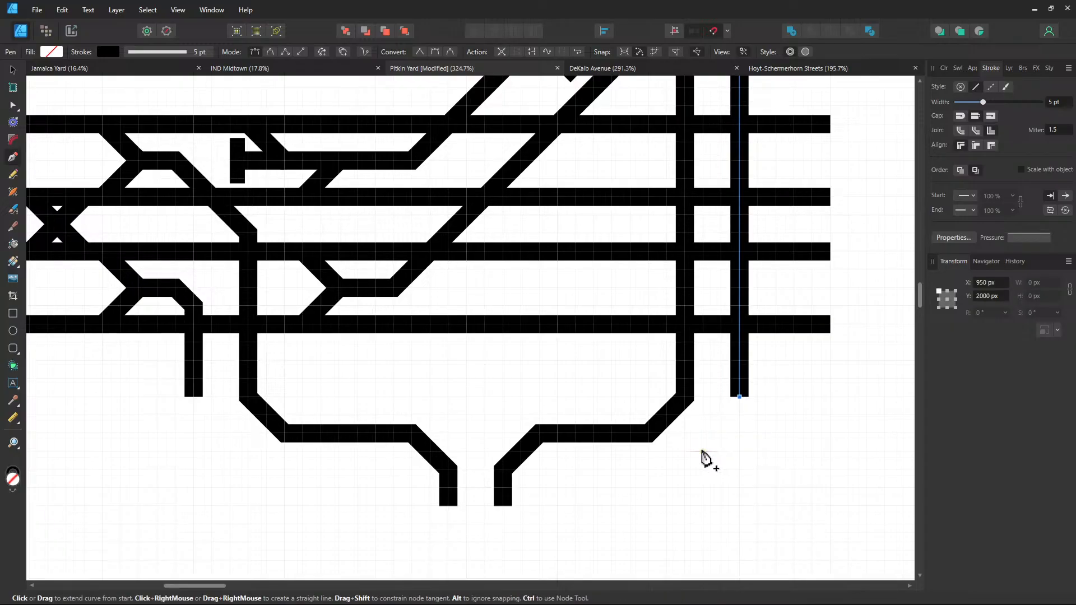
Route the rightmost vertical track down-left, horizontally left, diagonally and into a vertical end stub
left_click(667, 488)
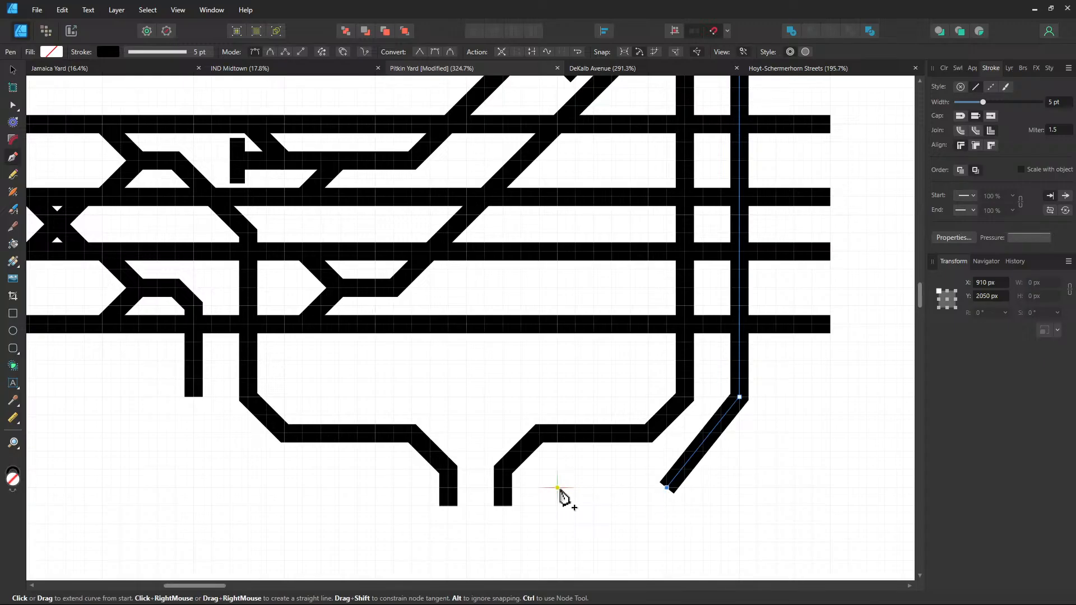
key("ctrl+z")
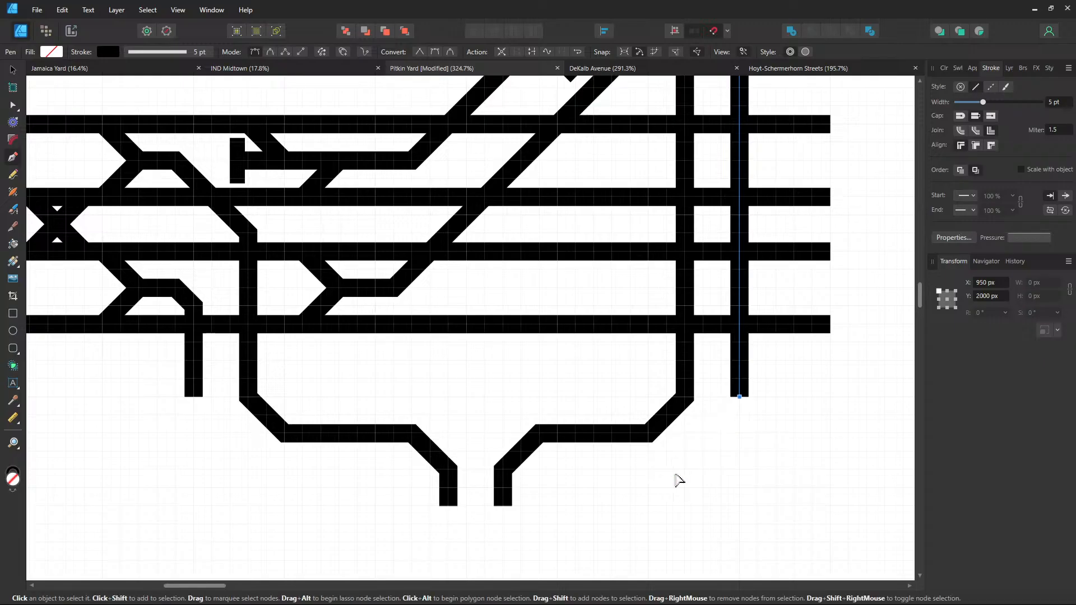
left_click(739, 416)
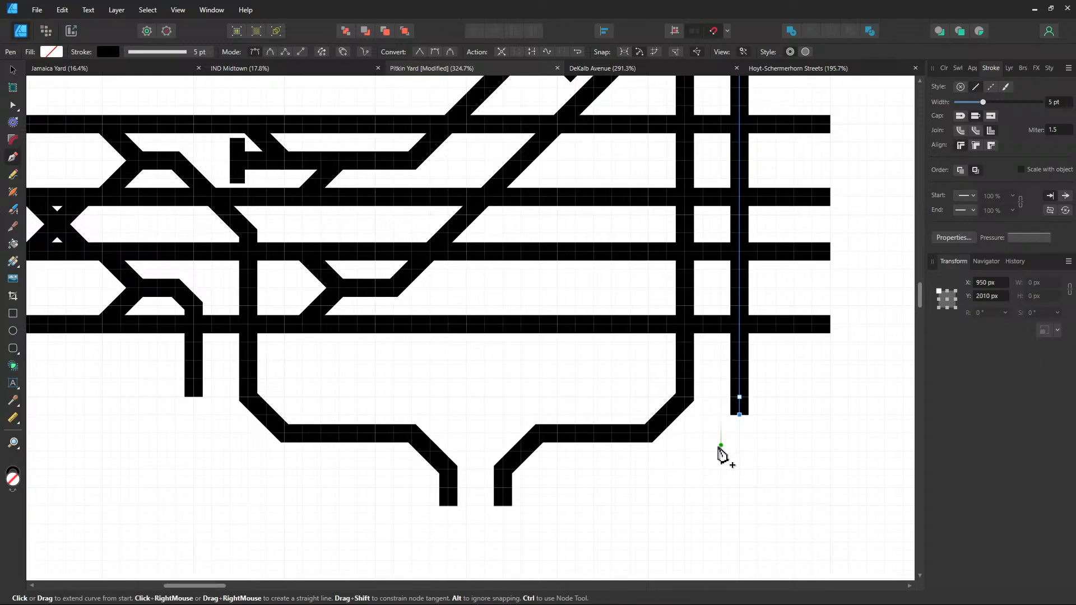
left_click(667, 489)
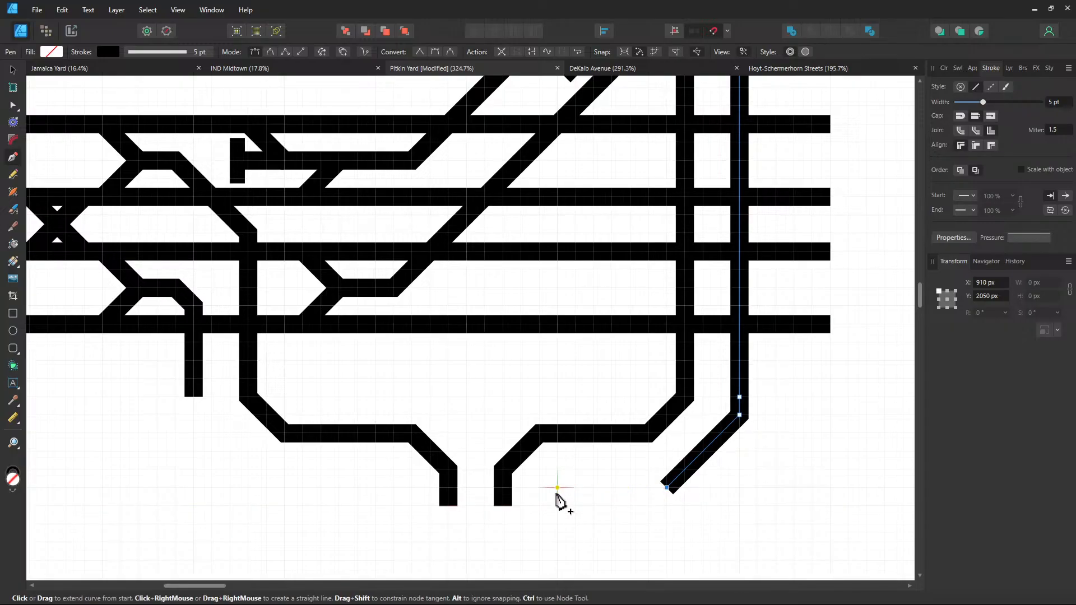
left_click(575, 488)
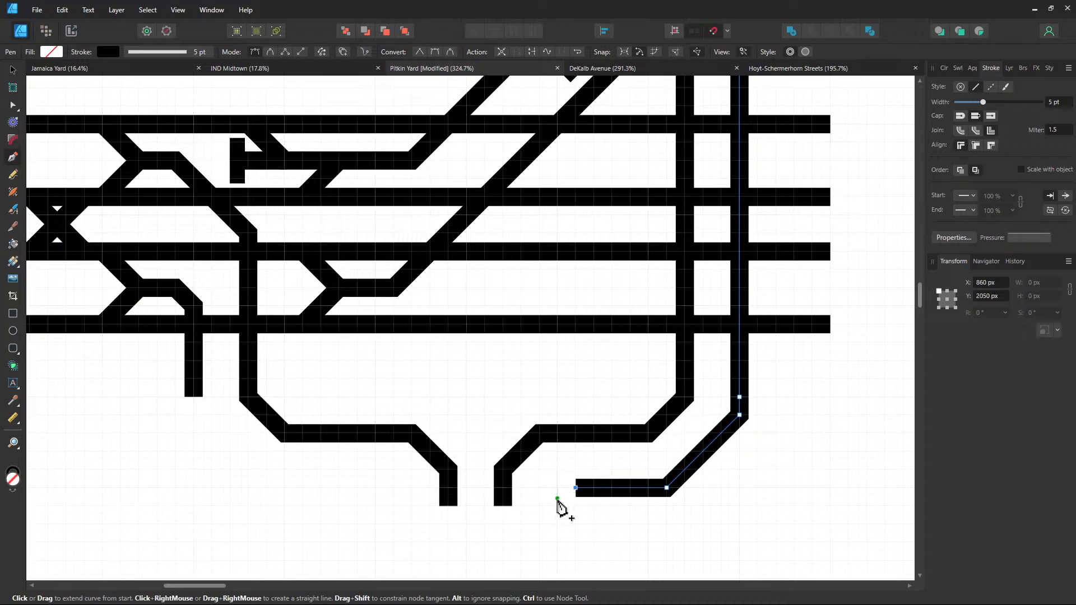
left_click(558, 506)
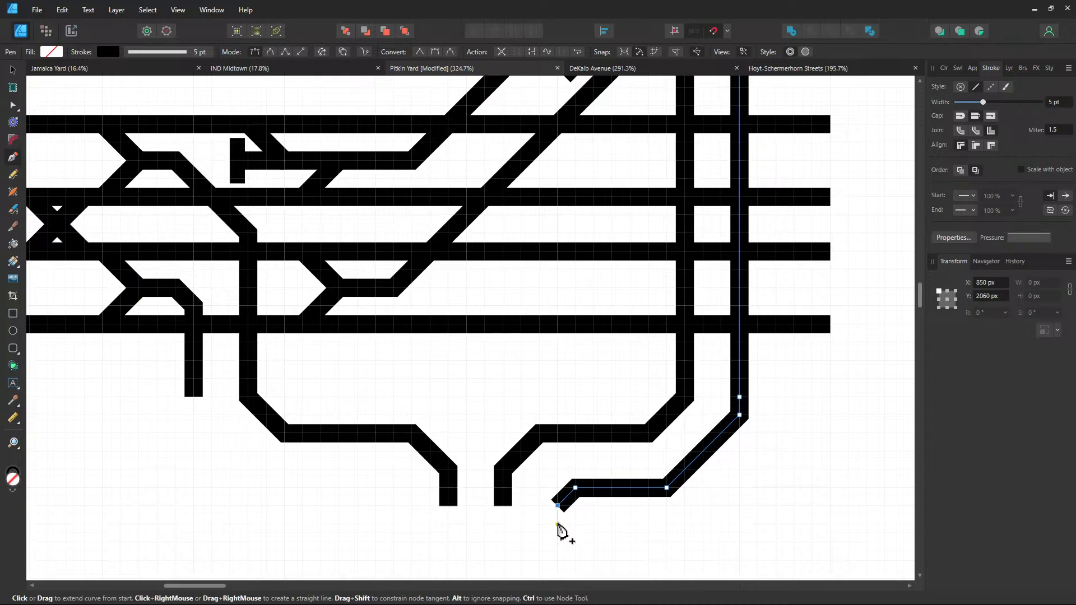
left_click(557, 525)
Lengthen the two middle tracks' end stubs down to the same level
left_click(503, 508, "ctrl")
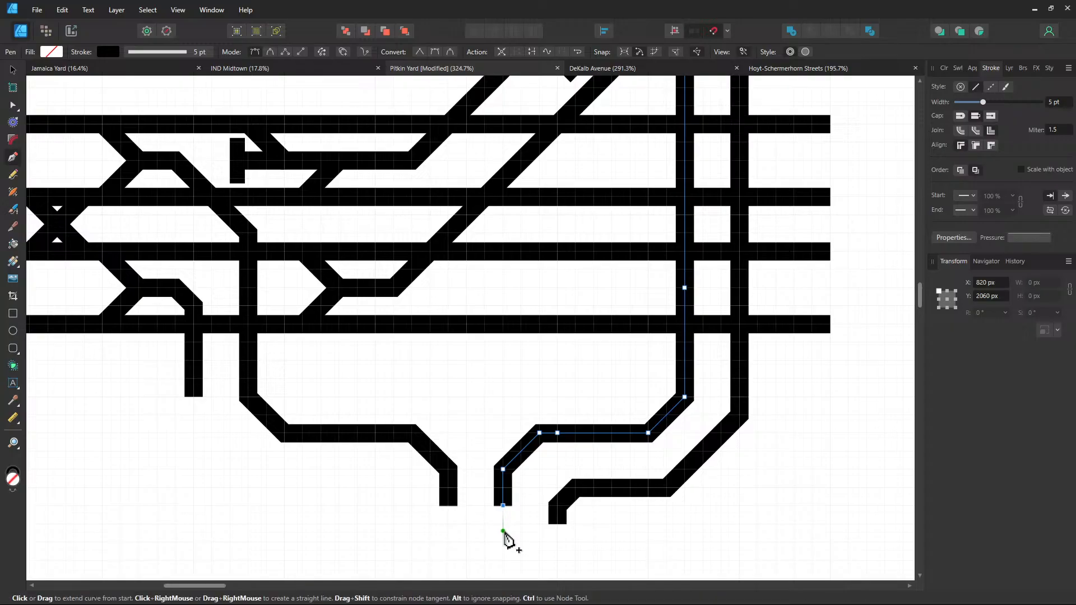
left_click(503, 525)
left_click(448, 508, "ctrl")
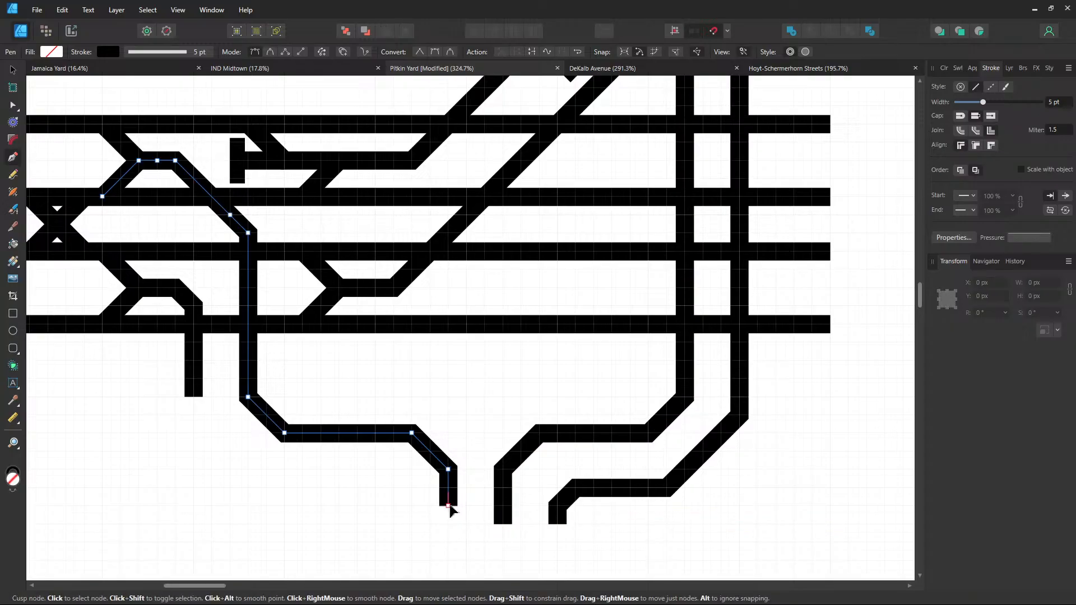
left_click(448, 525)
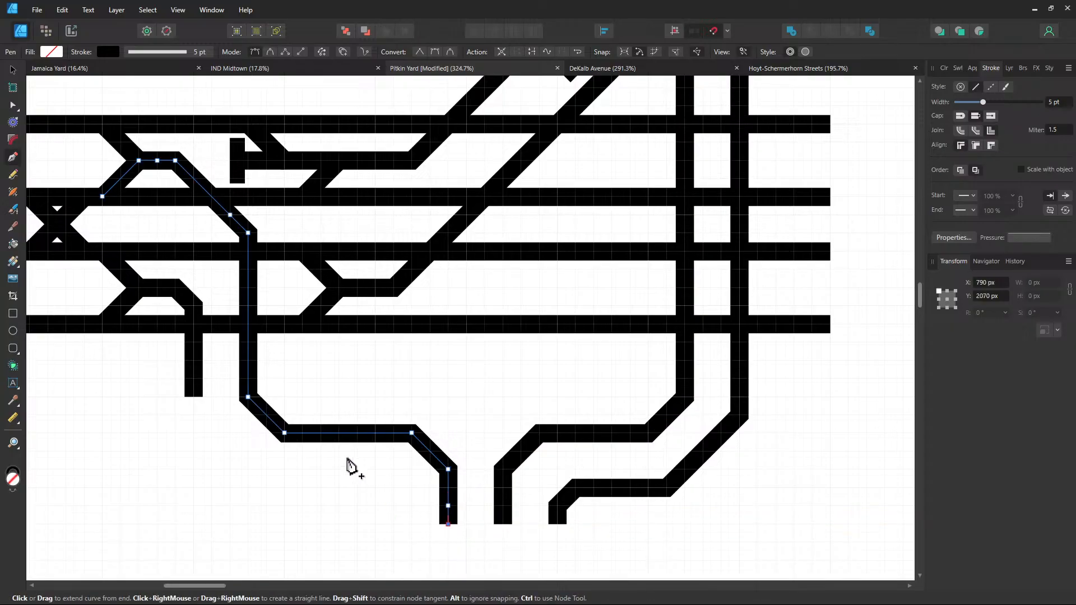
Route the outer left track down-right, horizontally and into a vertical stub aligned with the others
left_click(194, 398, "ctrl")
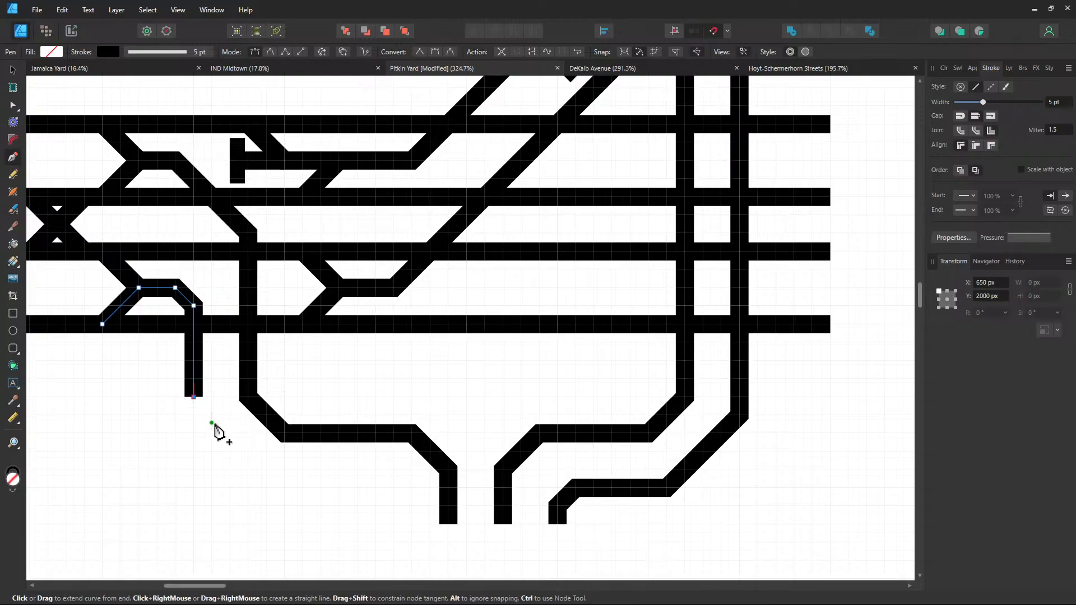
left_click(194, 416)
left_click(267, 487)
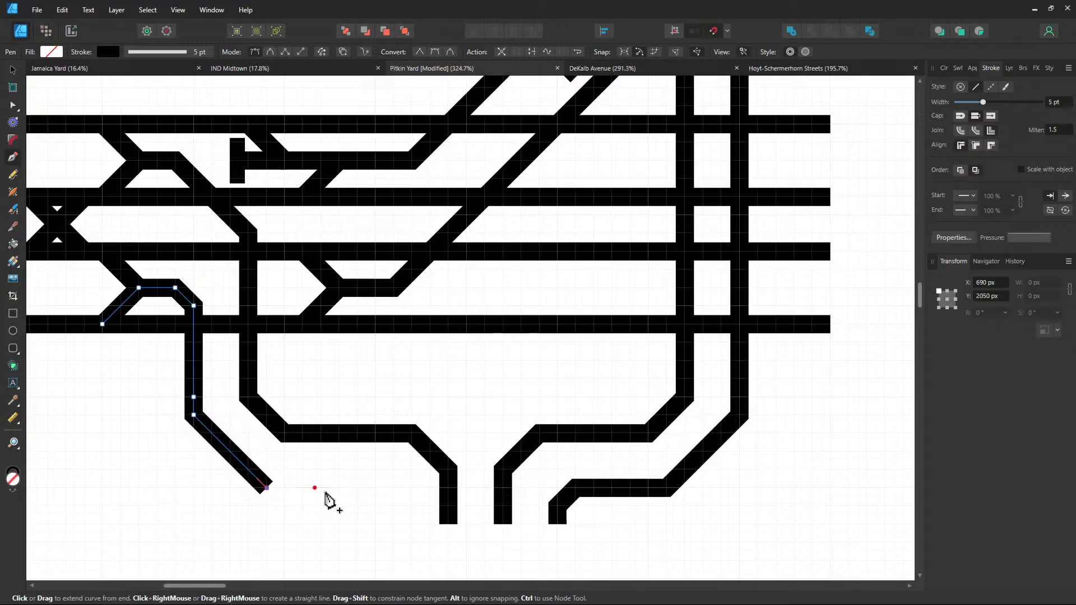
left_click(394, 487)
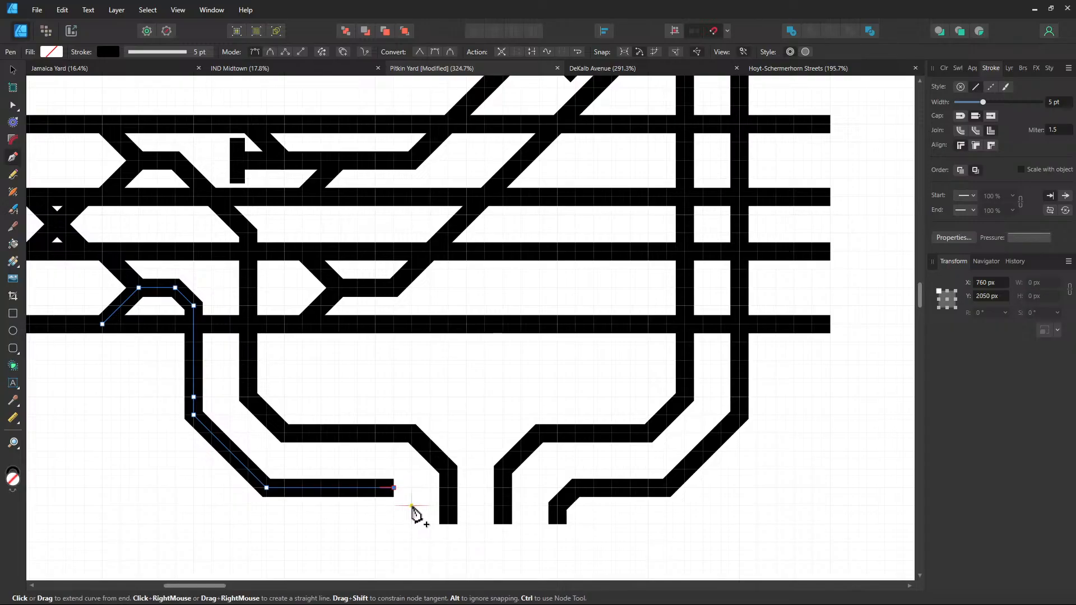
left_click(412, 506)
left_click(412, 524)
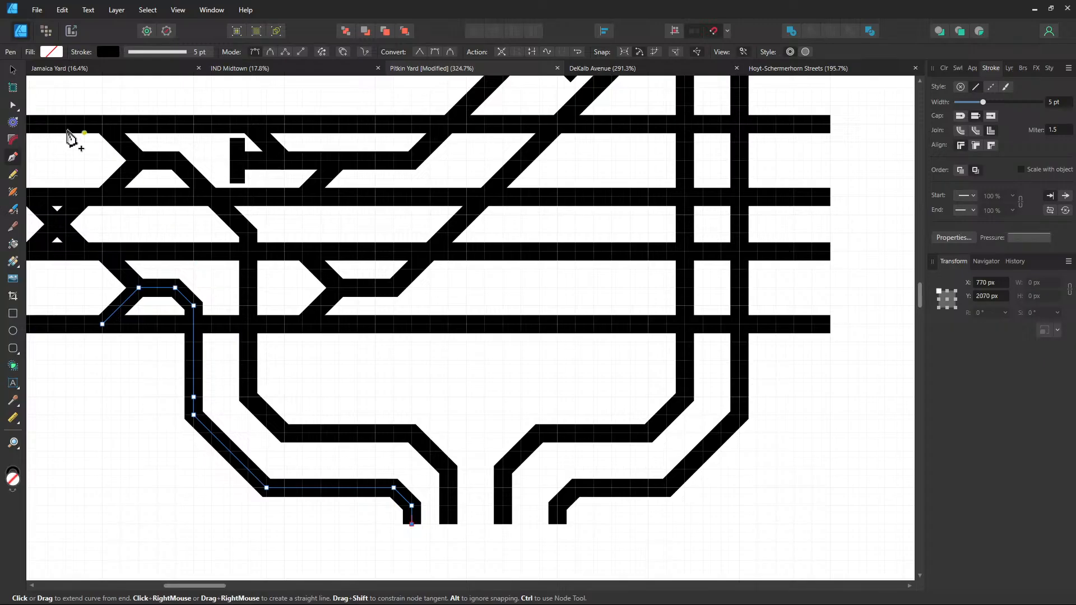
key("ctrl+z")
key("ctrl+z")
key("ctrl+z")
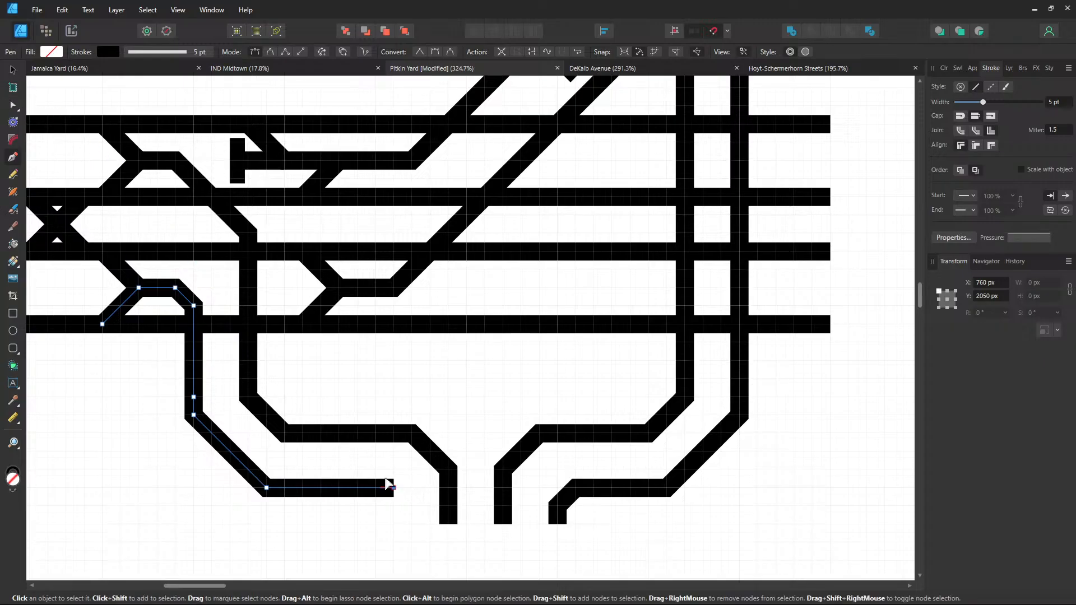
left_click(376, 487)
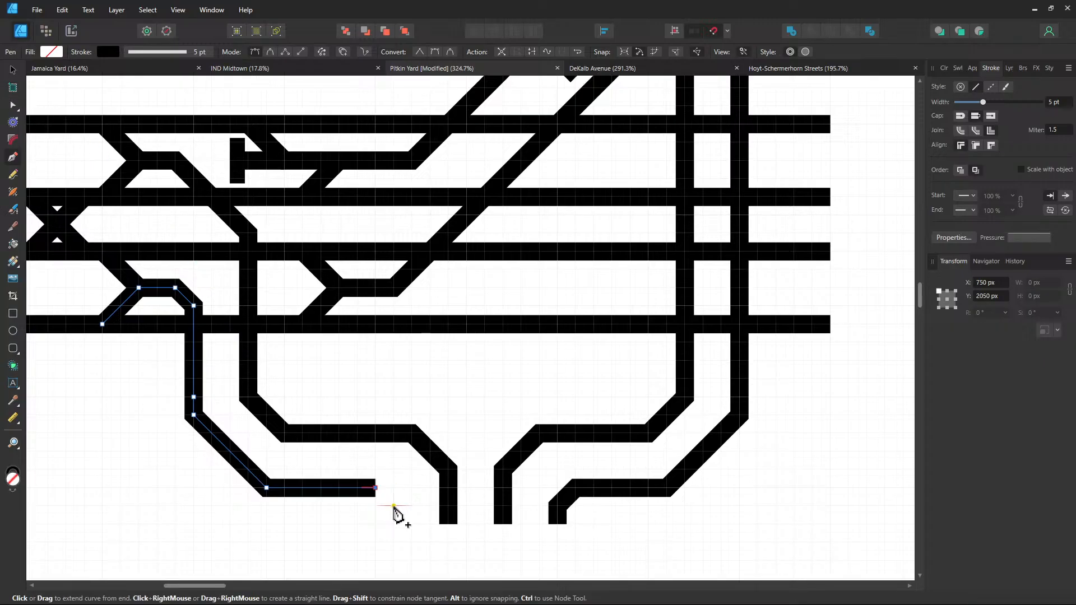
left_click(394, 505)
left_click(394, 524)
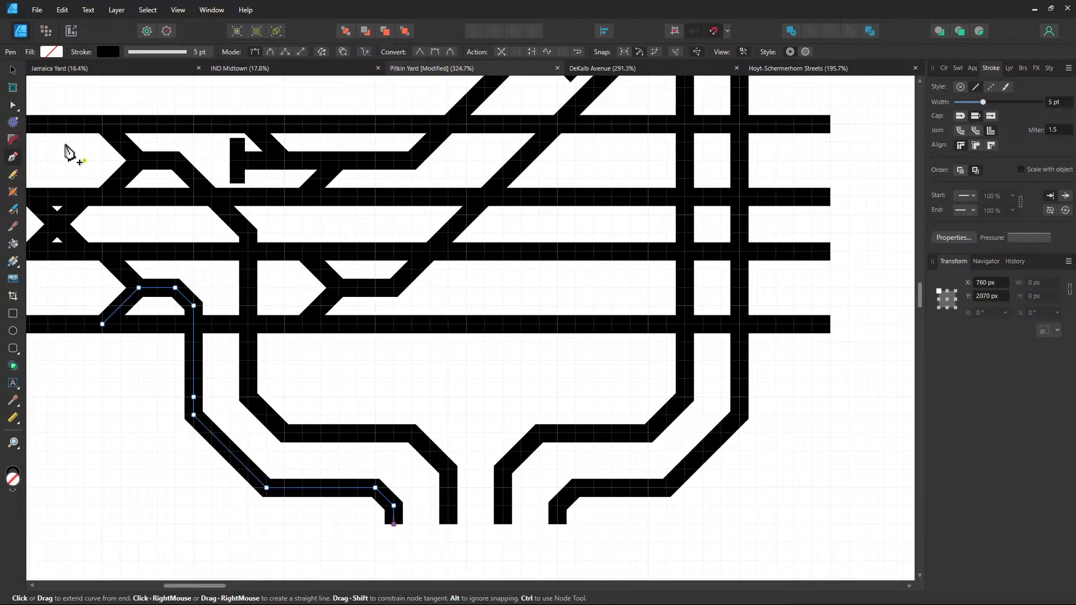
left_click(13, 71)
left_click(542, 379)
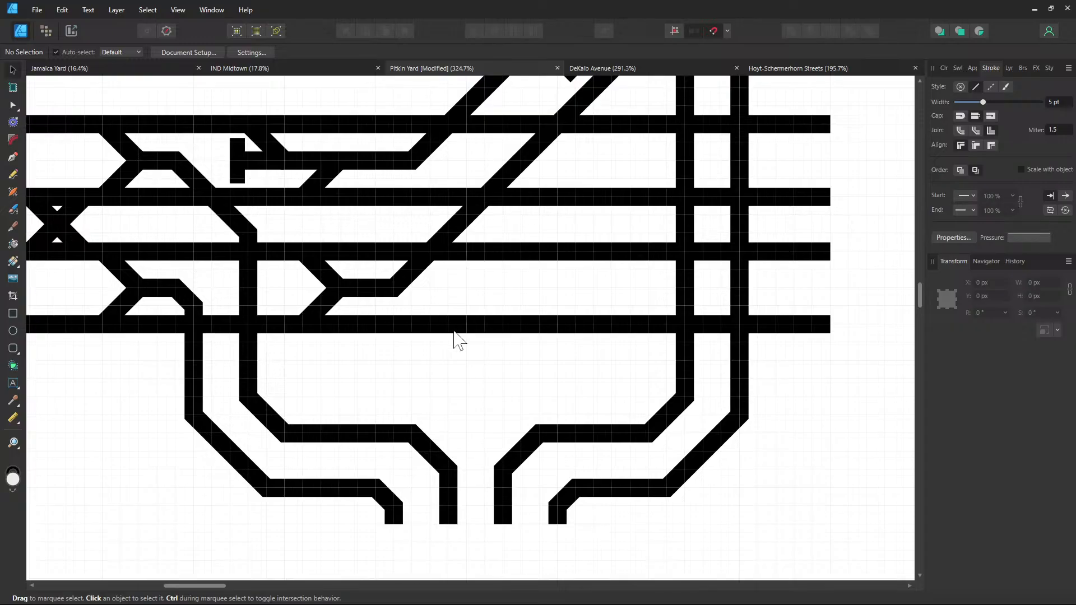
Add 45° up-right diagonal stubs to both lower-right curved tracks, crossing the vertical tracks
left_click_drag(640, 392, 585, 321)
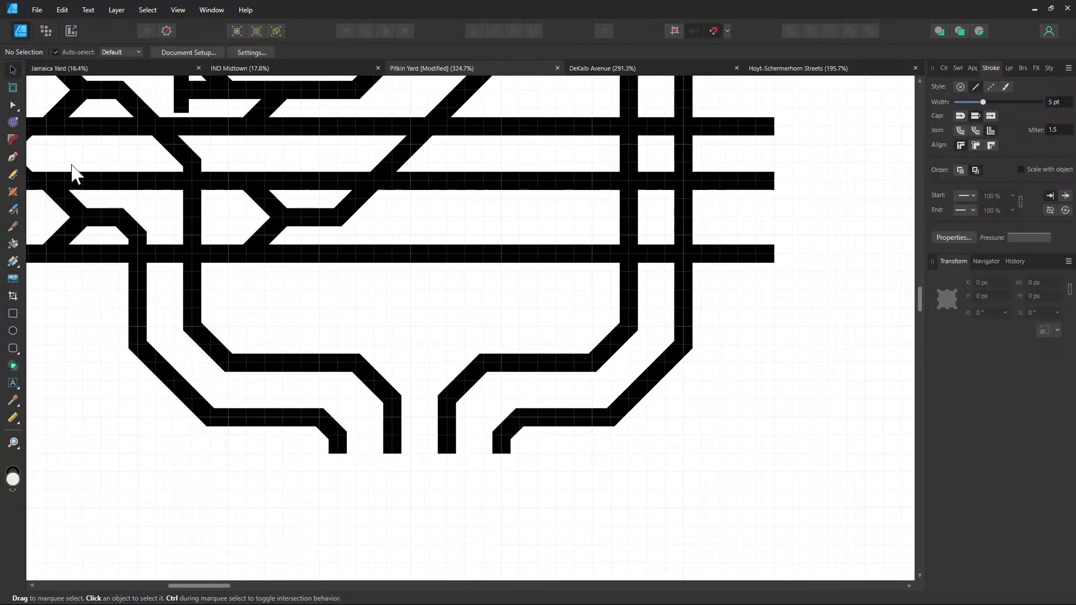
left_click(13, 157)
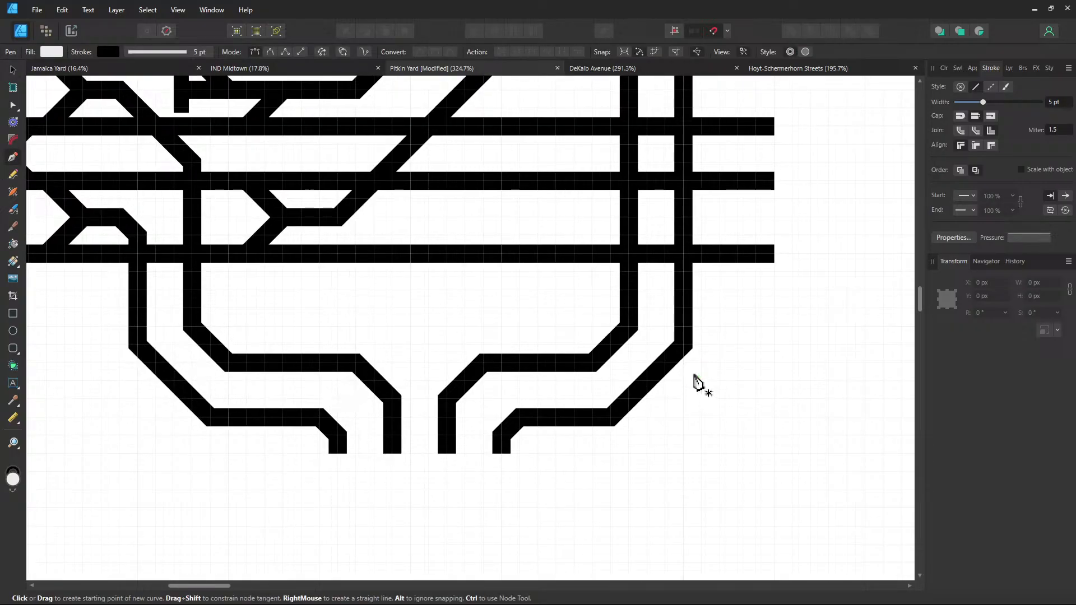
left_click(684, 344, "ctrl")
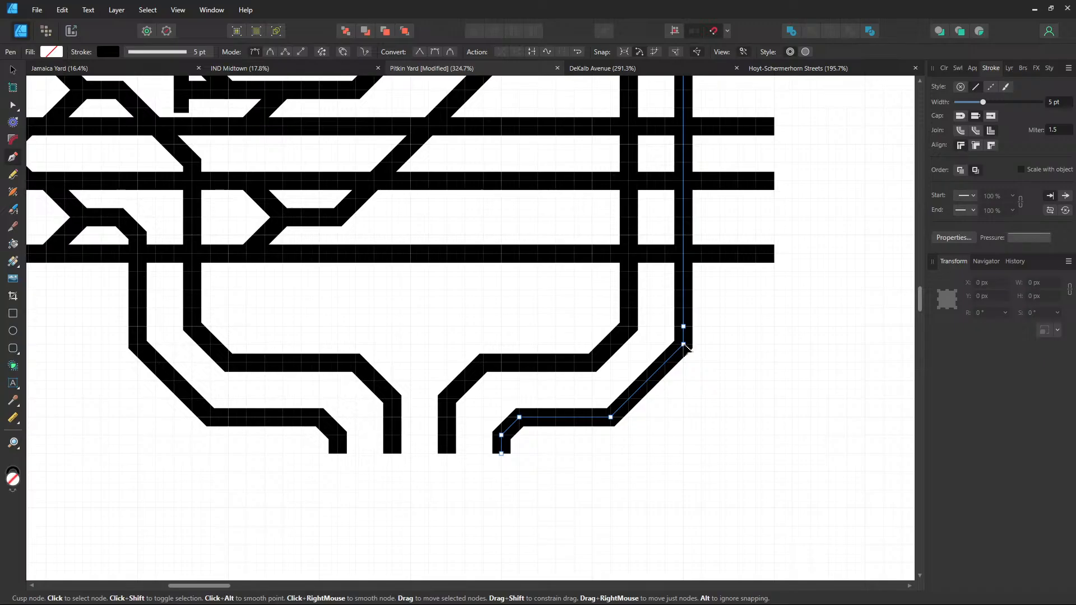
key("Escape")
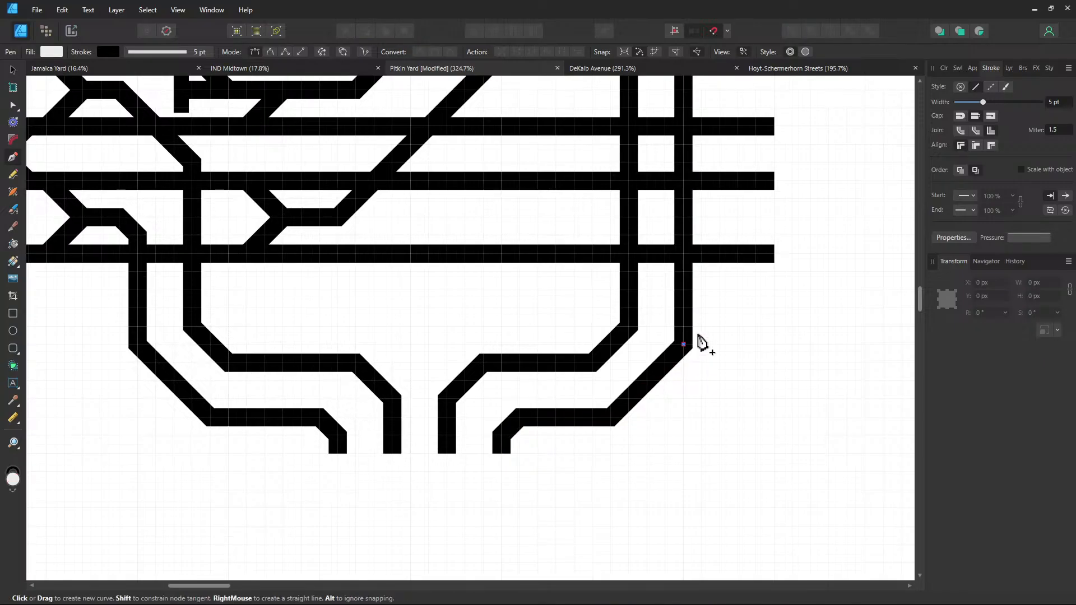
left_click(737, 308)
key("ctrl+z")
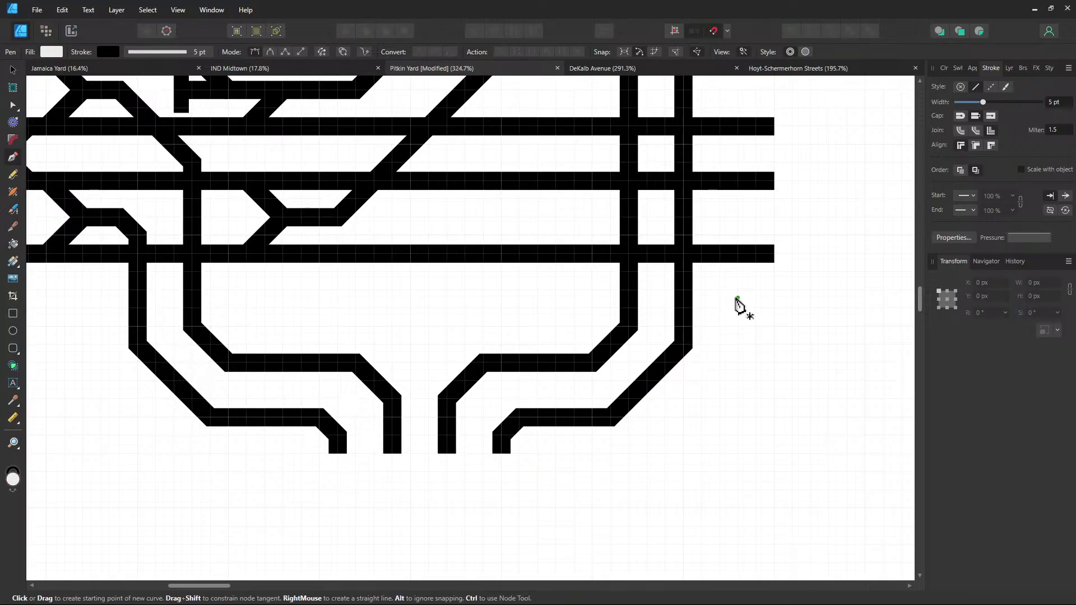
left_click(683, 344)
left_click(737, 291)
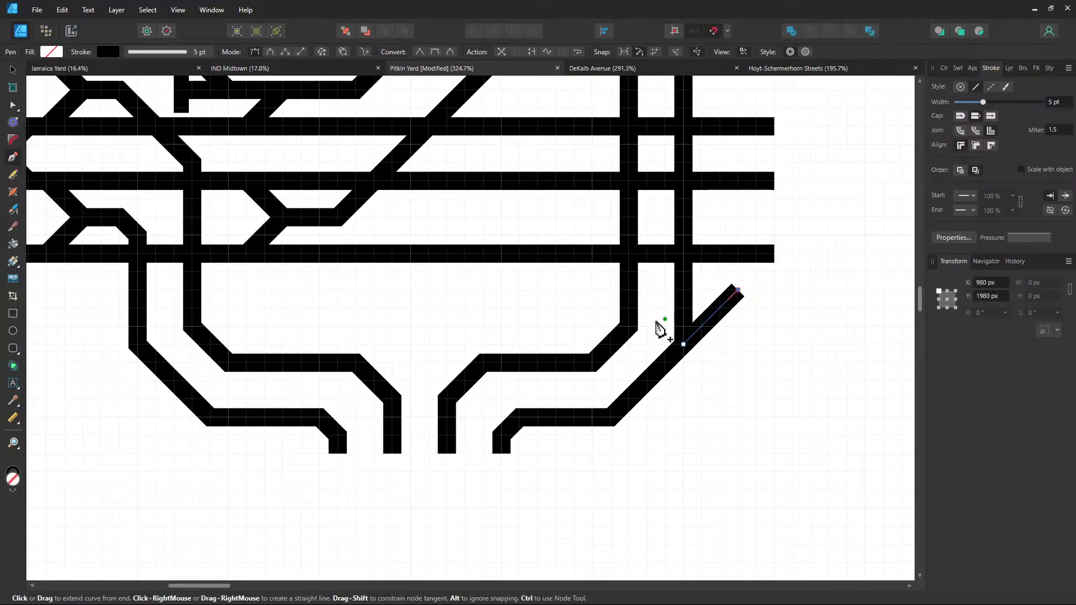
key("Escape")
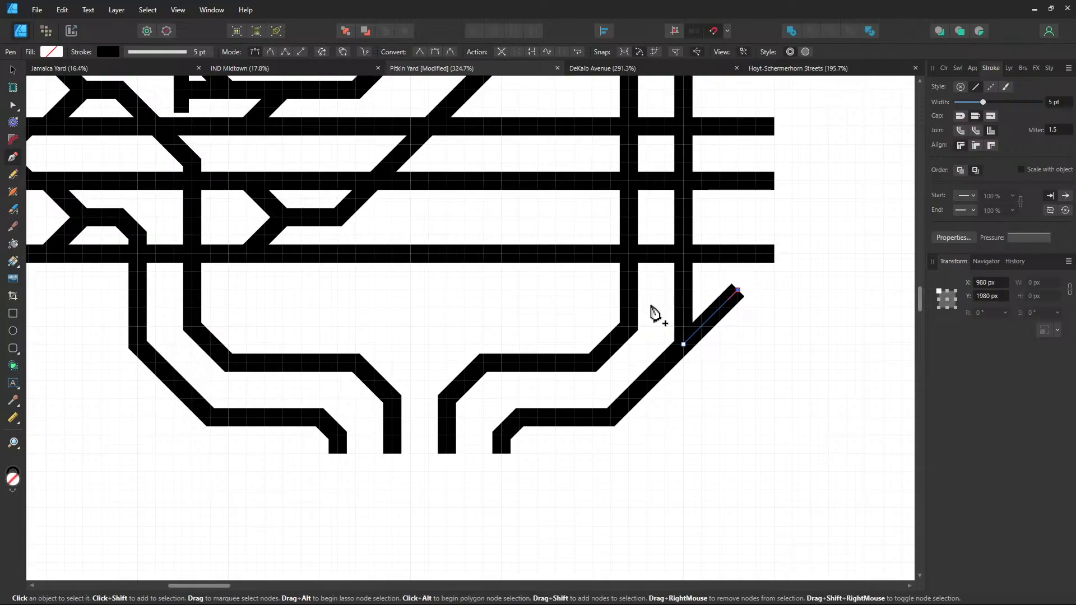
left_click(629, 327)
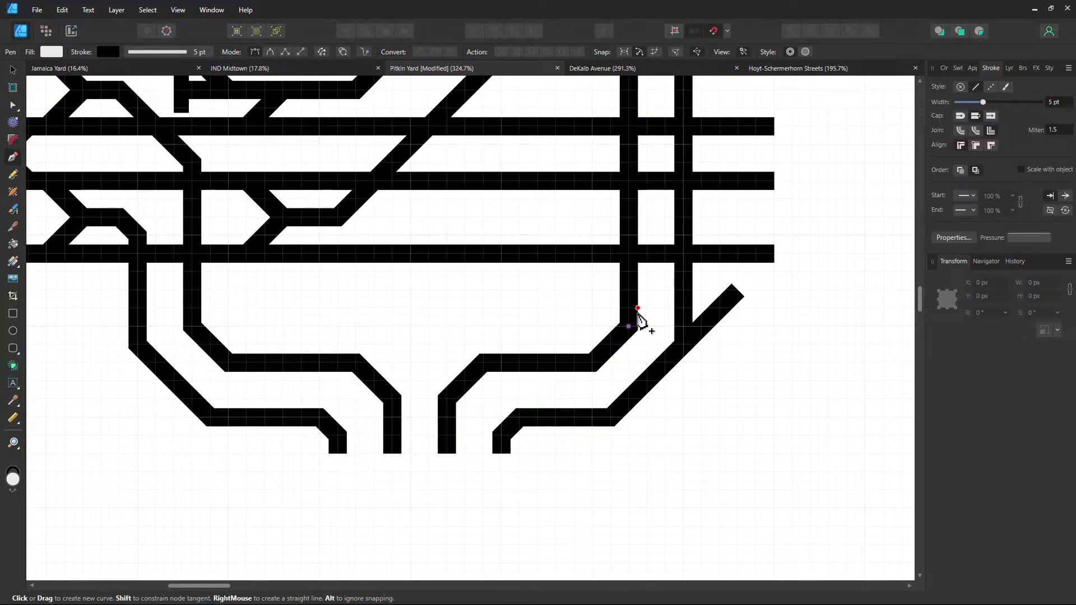
left_click(665, 290)
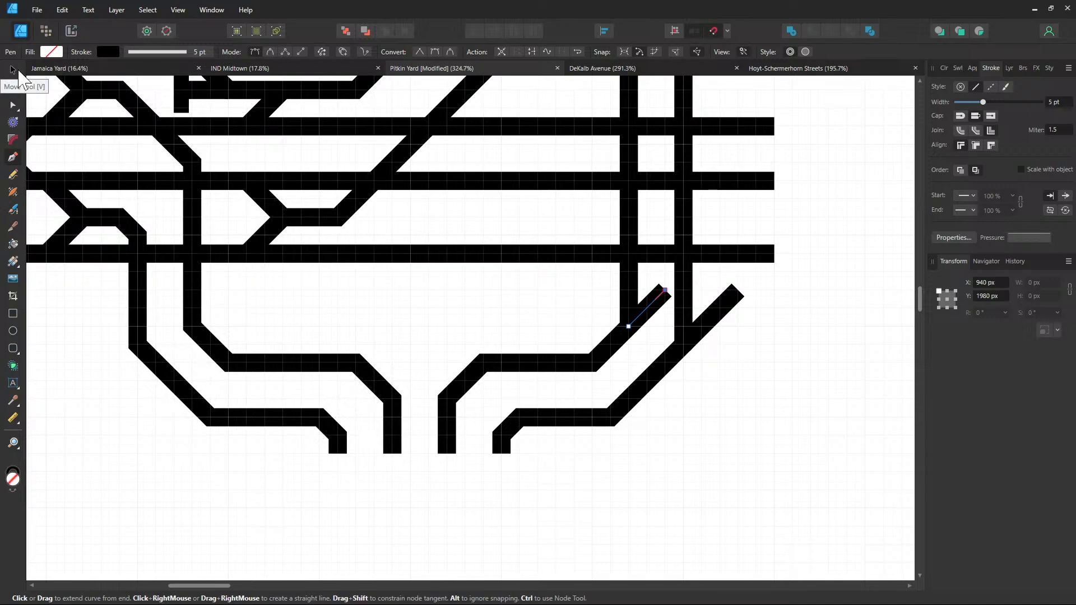
key("Escape")
Set the stroke of both diagonal stubs to the recent grey swatch
key("v")
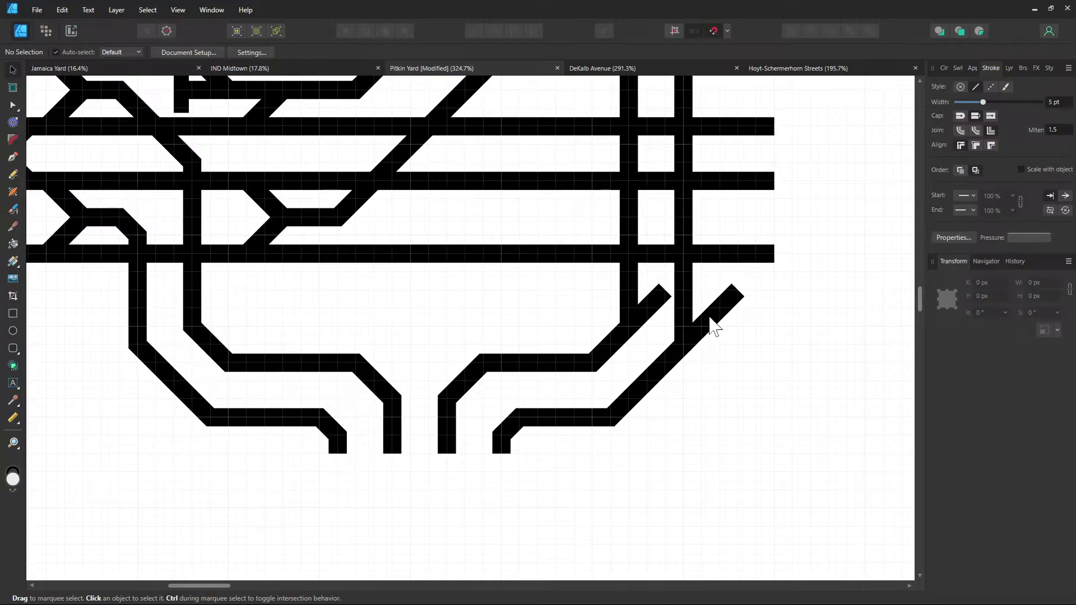
left_click(711, 318)
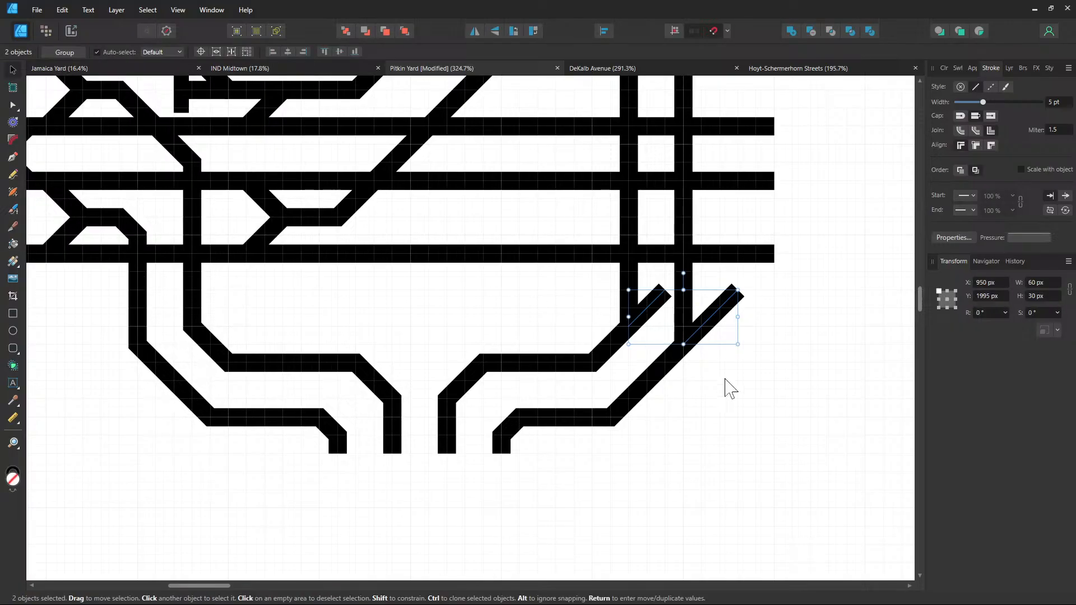
left_click(713, 348)
left_click(721, 324)
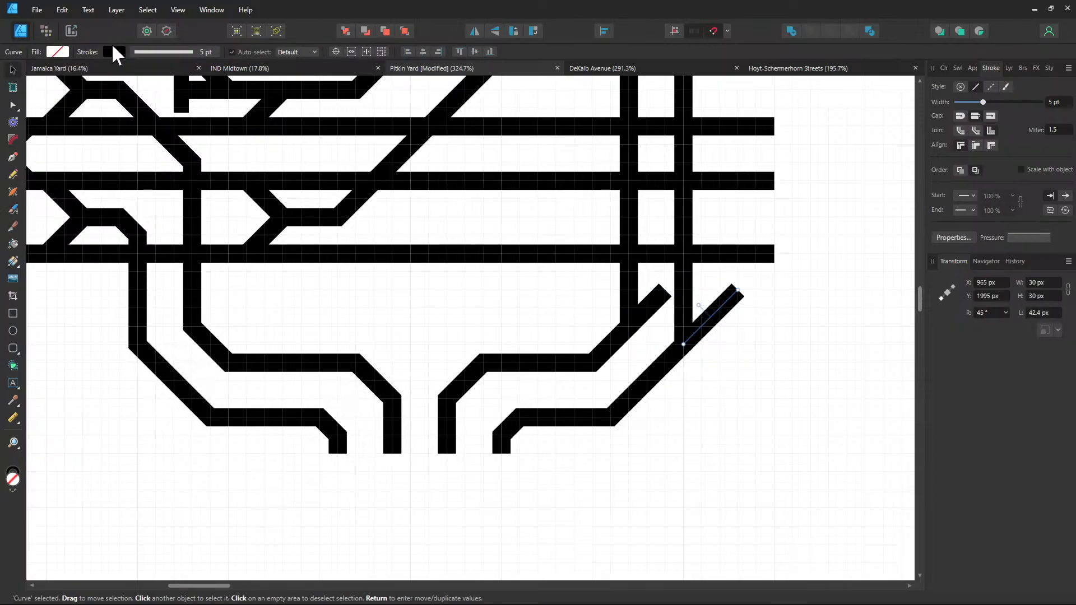
left_click(115, 52)
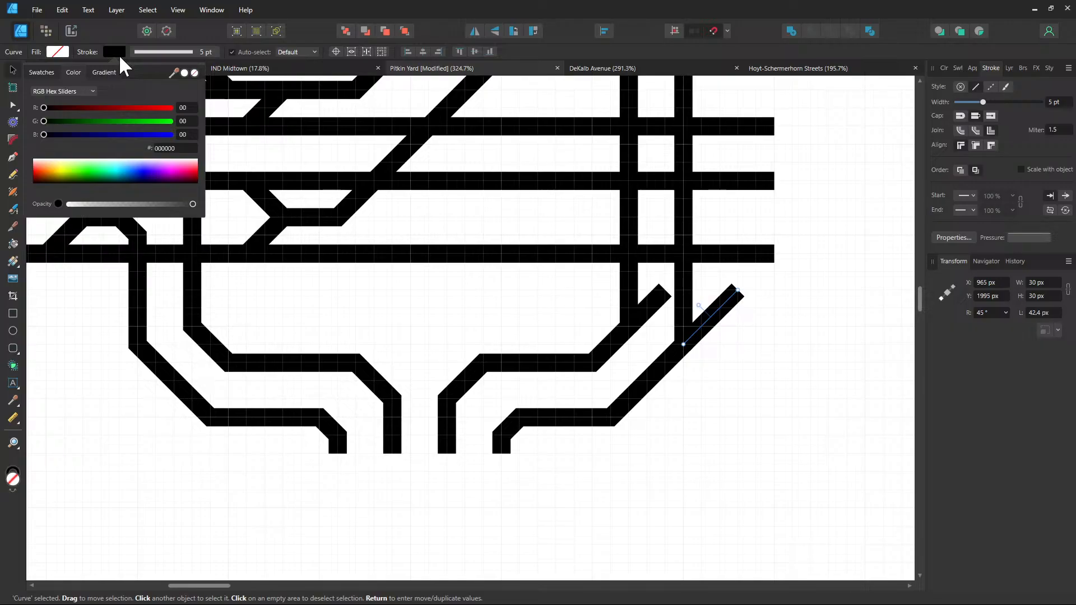
left_click(51, 72)
left_click(187, 105)
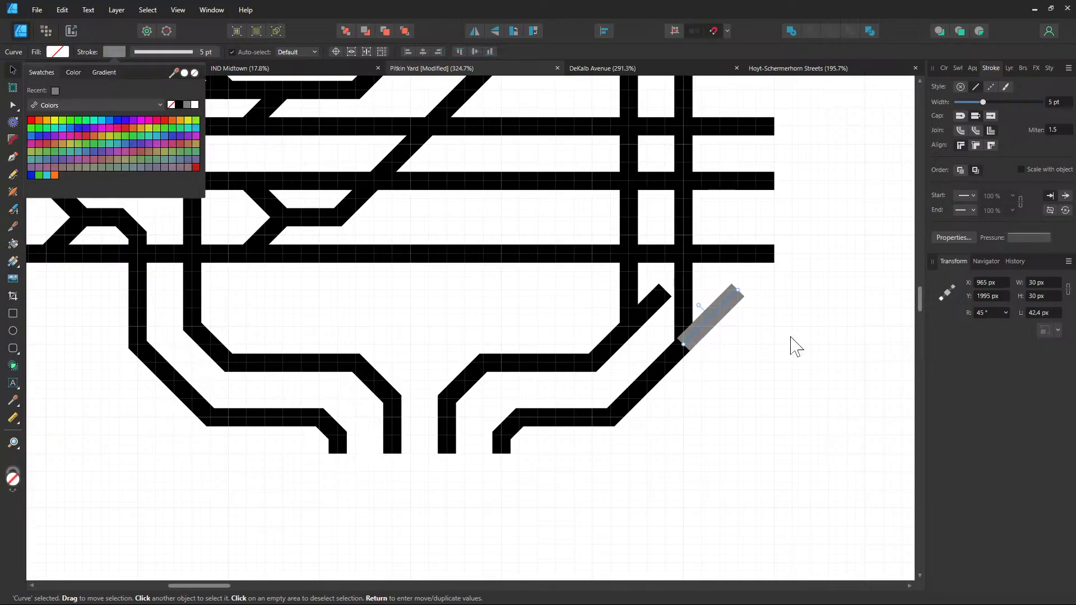
left_click(656, 314)
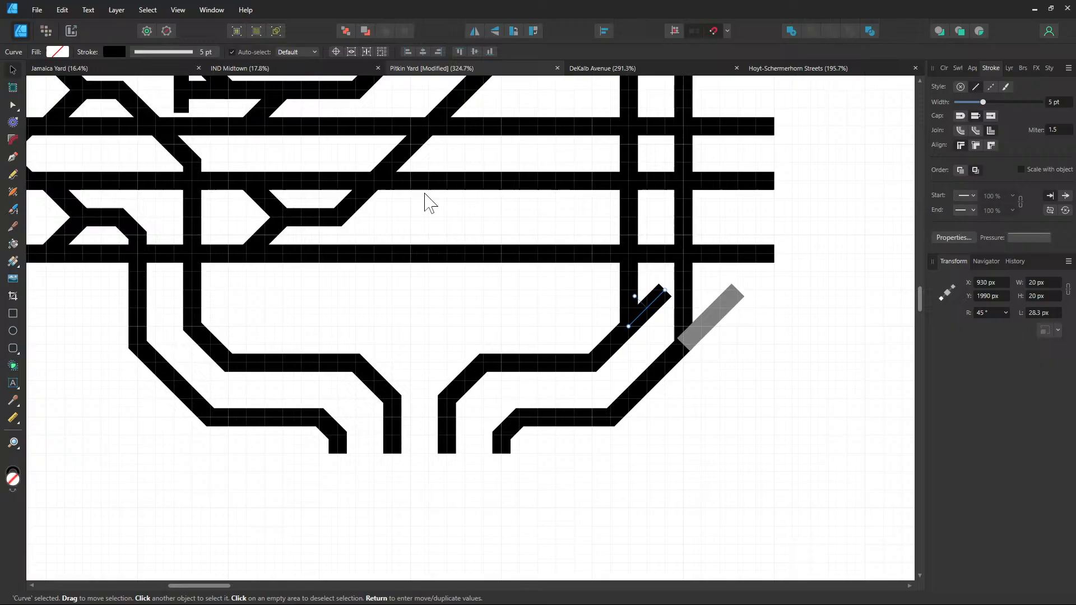
left_click(110, 52)
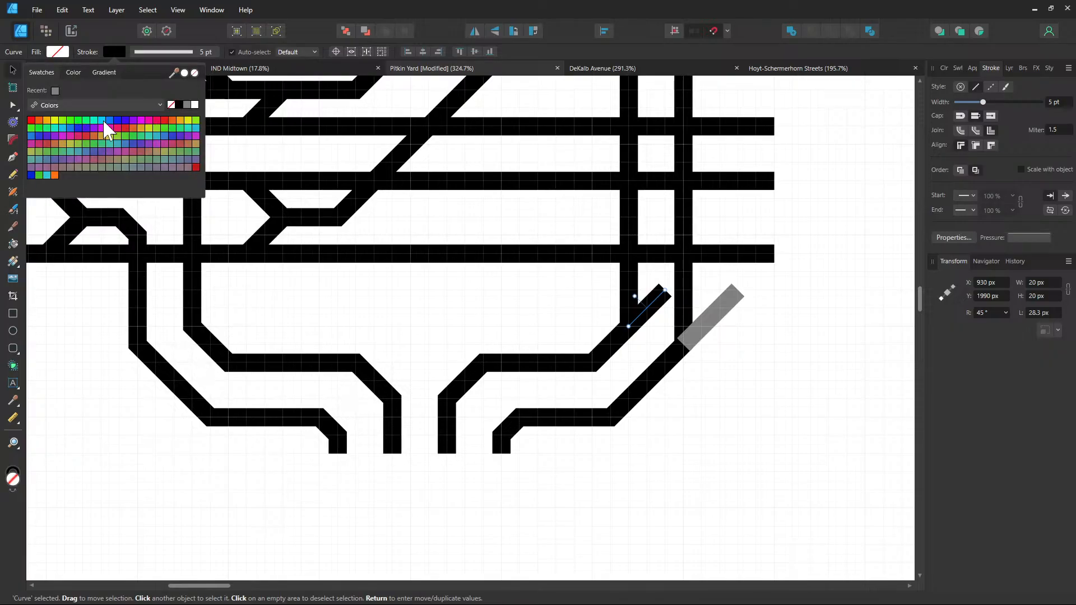
left_click(188, 105)
Send both grey stubs to the back, behind the black tracks
left_click(746, 314)
left_click(727, 312)
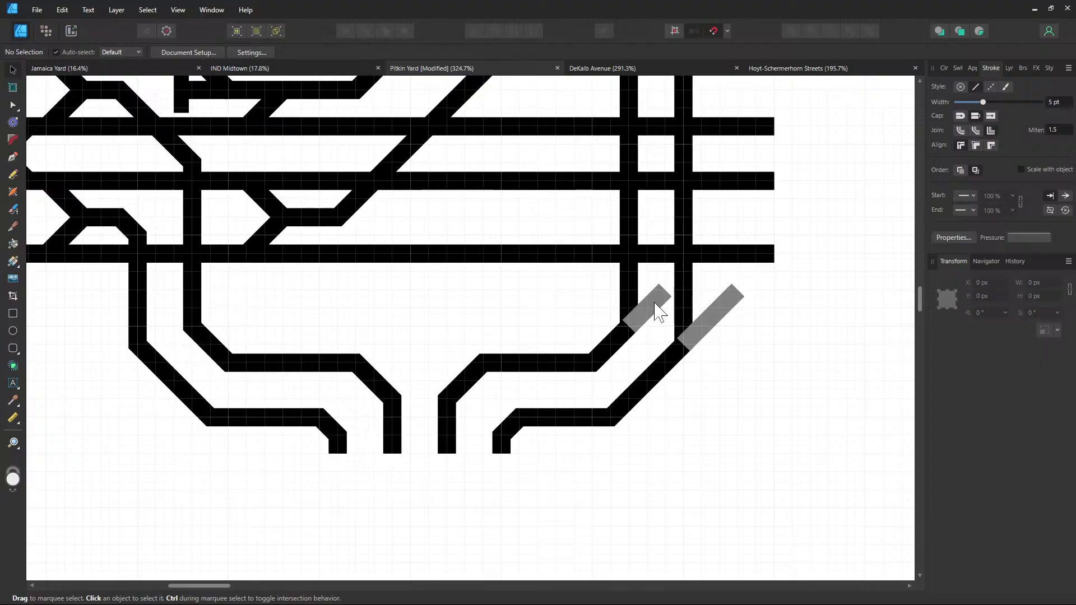
left_click(654, 303, "shift")
right_click(659, 311)
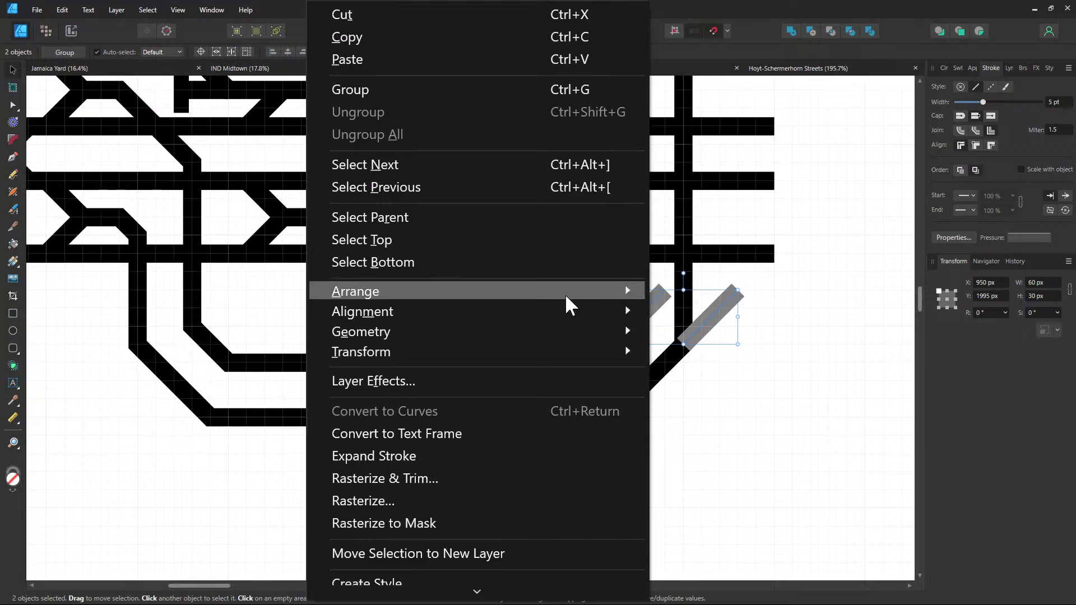
mouse_move(505, 297)
left_click(223, 322)
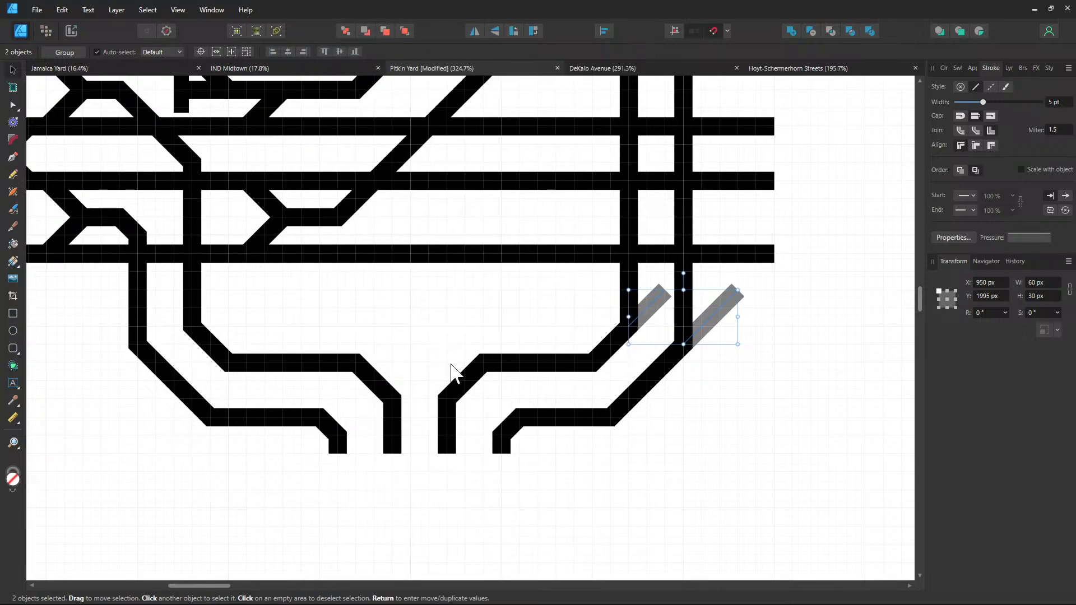
left_click(736, 422)
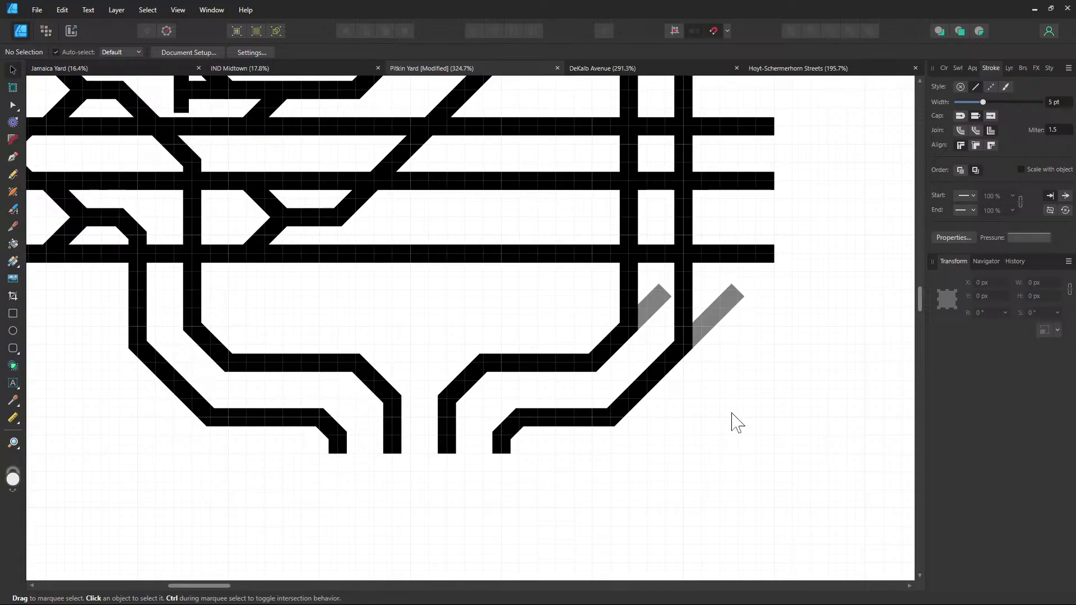
In the DeKalb Avenue drawing, select the F2–B2 crossing-gap connector piece and its end stubs
left_click_drag(454, 327, 523, 554)
left_click_drag(637, 309, 462, 504)
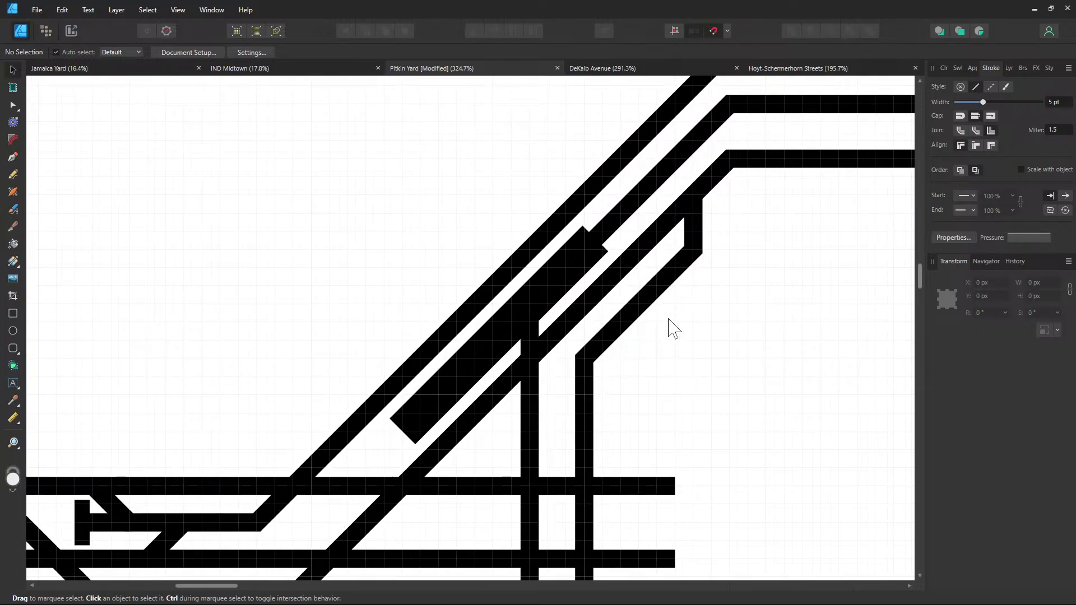
left_click_drag(671, 321, 725, 295)
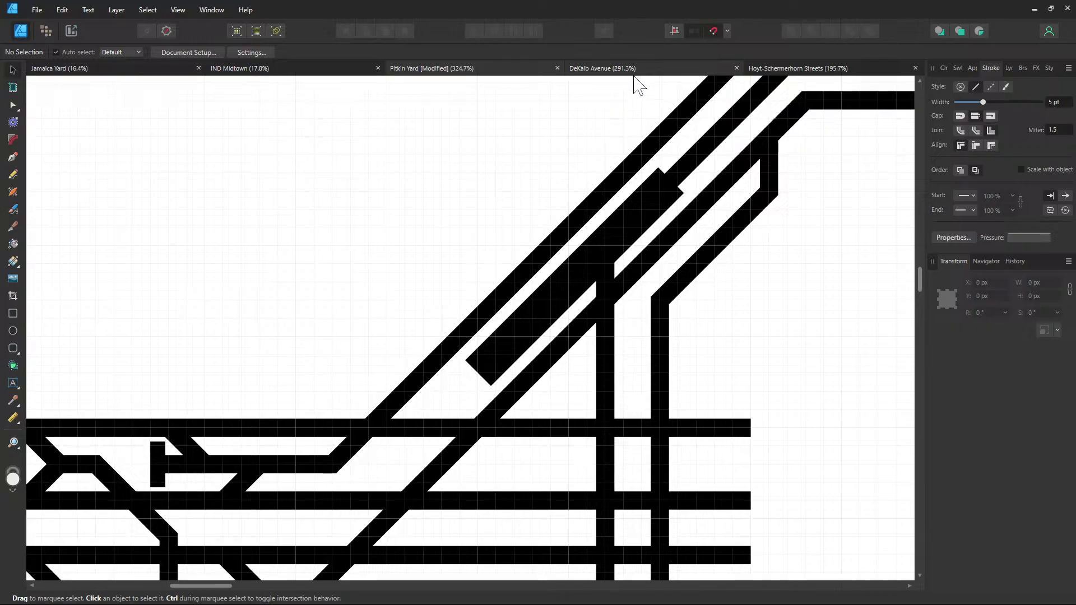
left_click(635, 70)
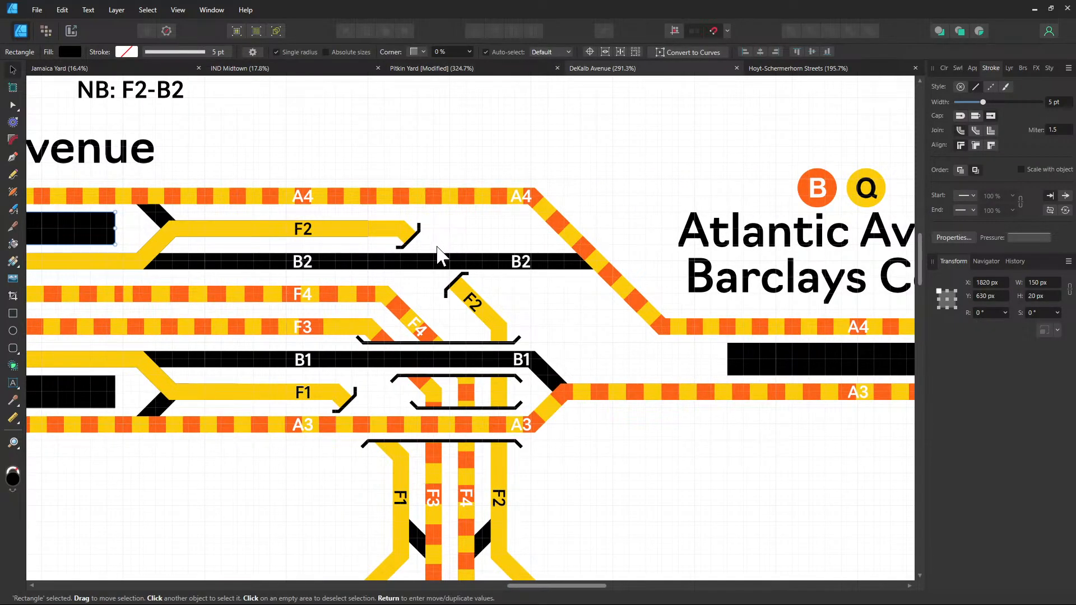
left_click(438, 251)
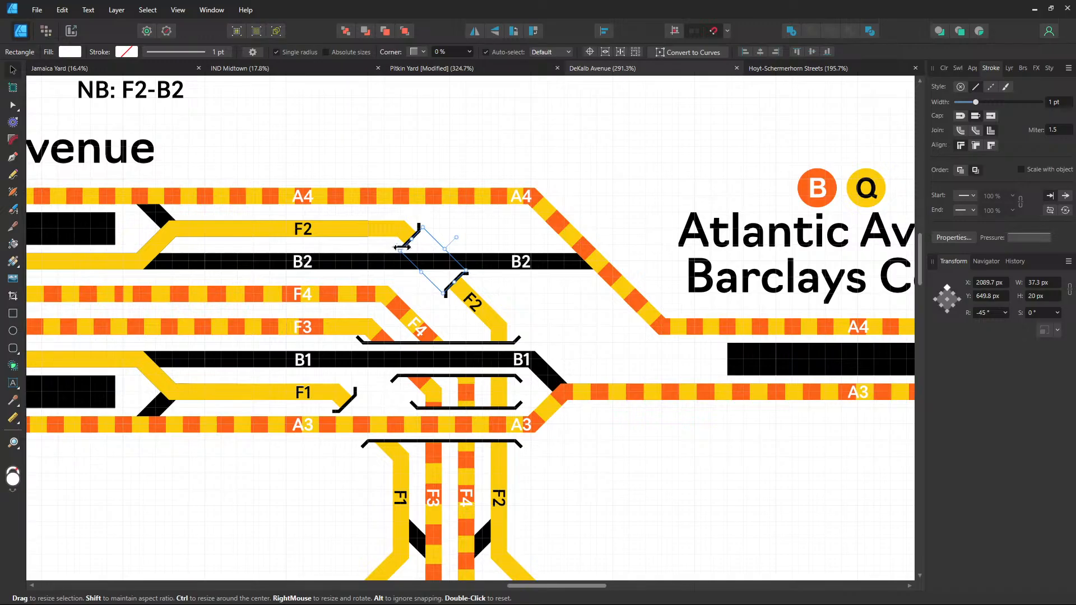
left_click_drag(402, 248, 468, 253)
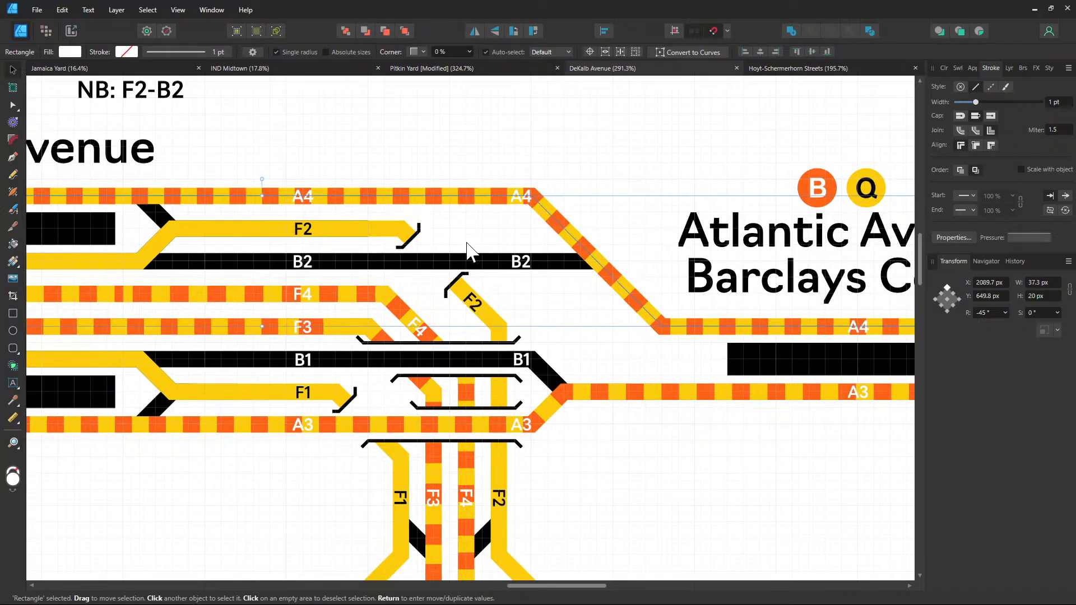
scroll(414, 247, "up", 2)
left_click(463, 300, "shift")
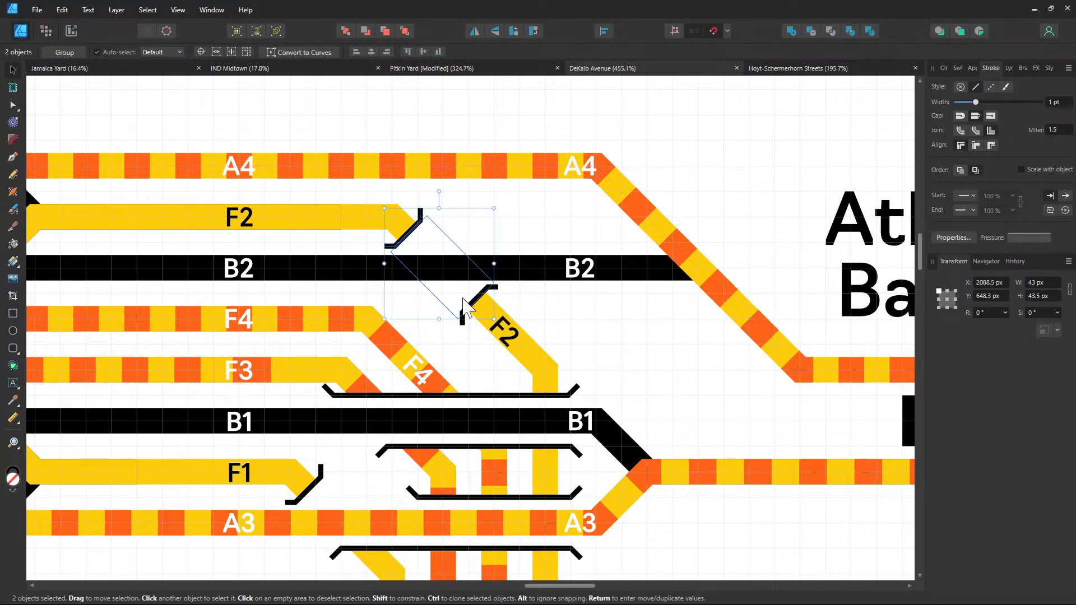
left_click(473, 313, "shift")
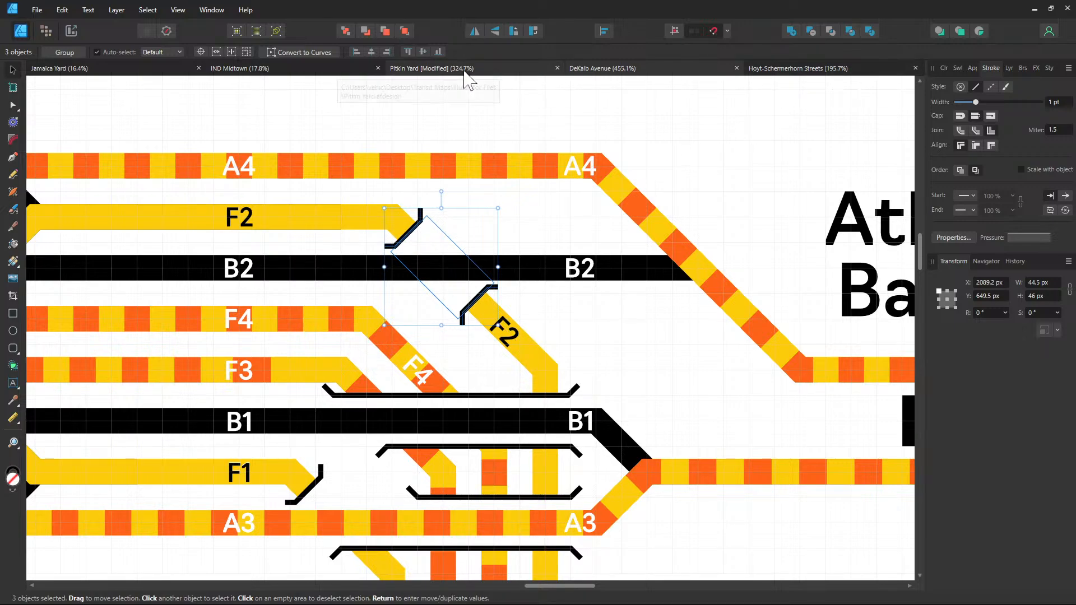
Paste the crossing-gap pieces into Pitkin Yard and place them over the lower-left diagonal crossover
left_click(602, 68)
key("ctrl+v")
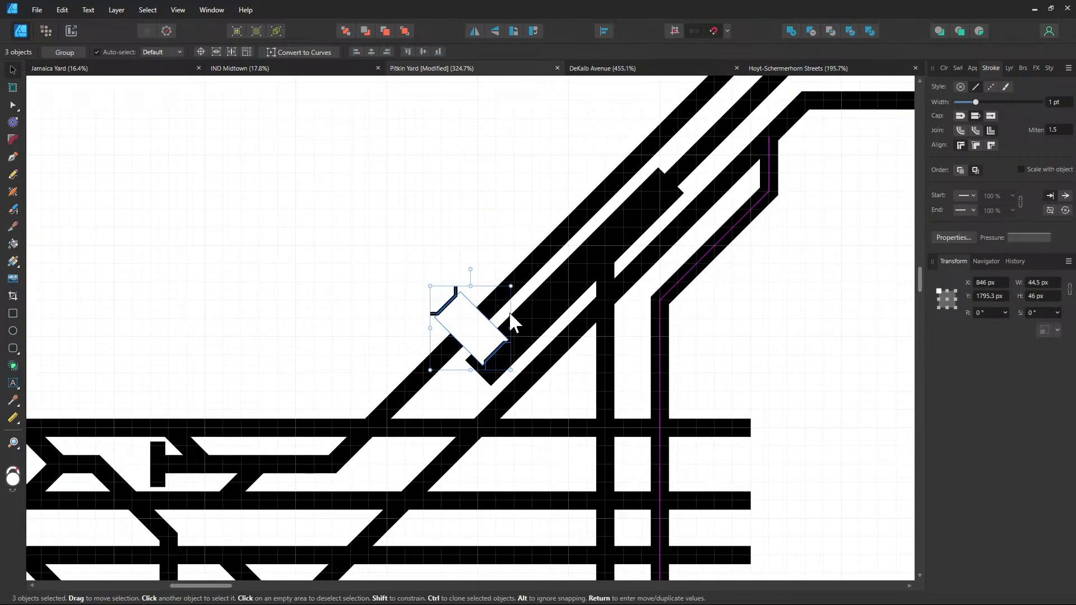
left_click(987, 313)
type("45")
key("Return")
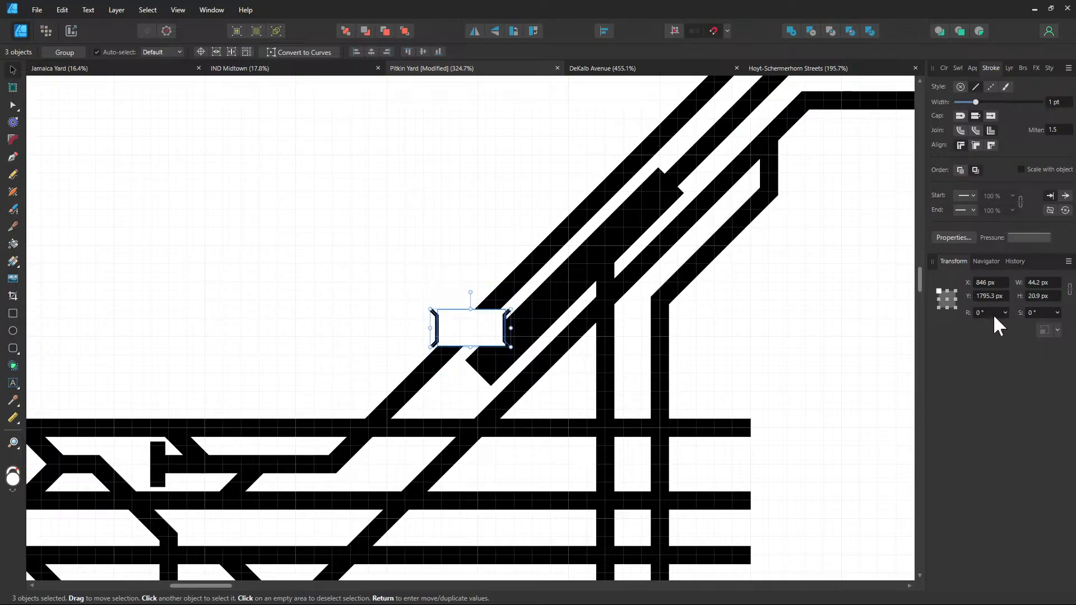
left_click_drag(640, 293, 739, 203)
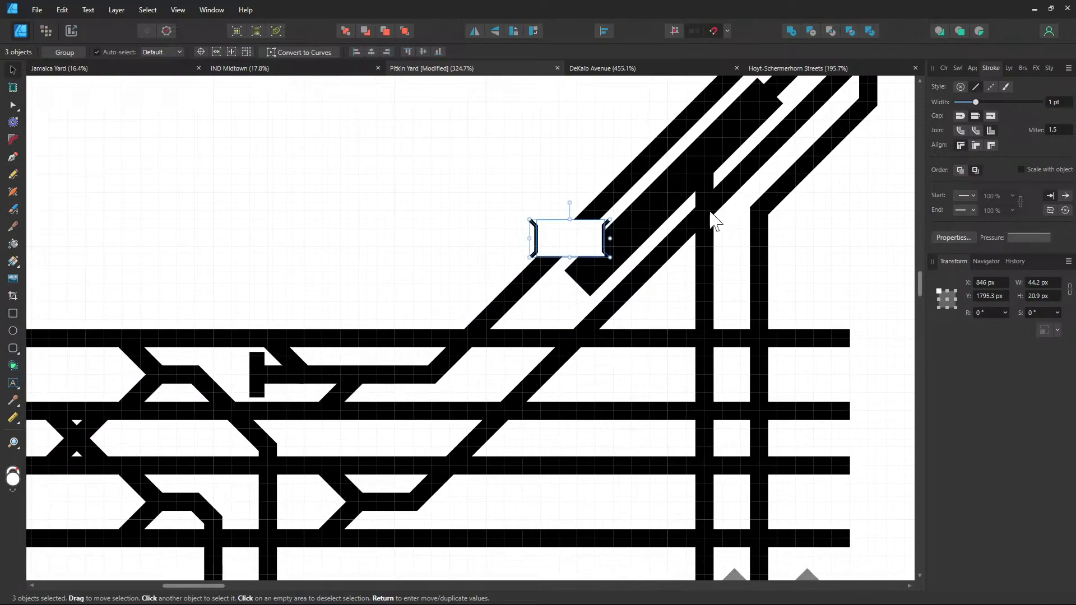
key("ctrl+z")
left_click_drag(570, 247, 229, 412)
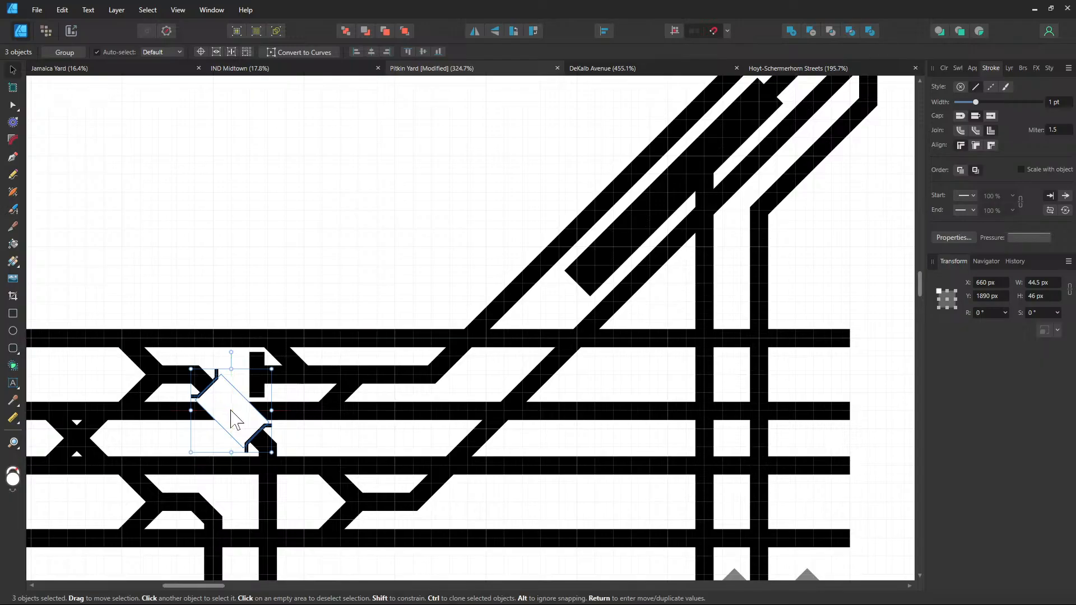
left_click_drag(349, 401, 469, 327)
scroll(440, 341, "up", 3)
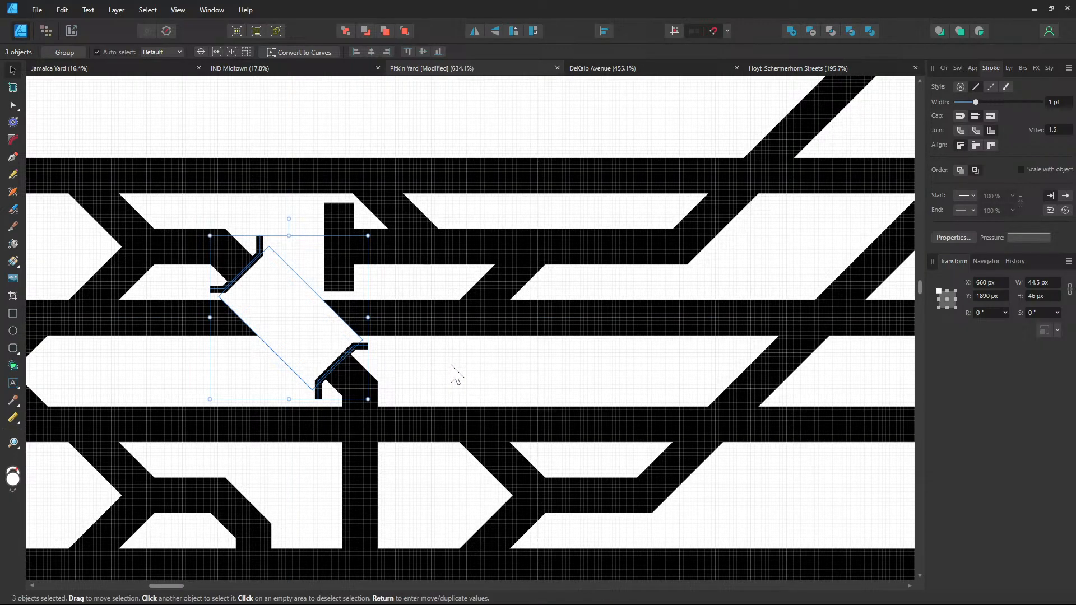
scroll(456, 374, "down", 1)
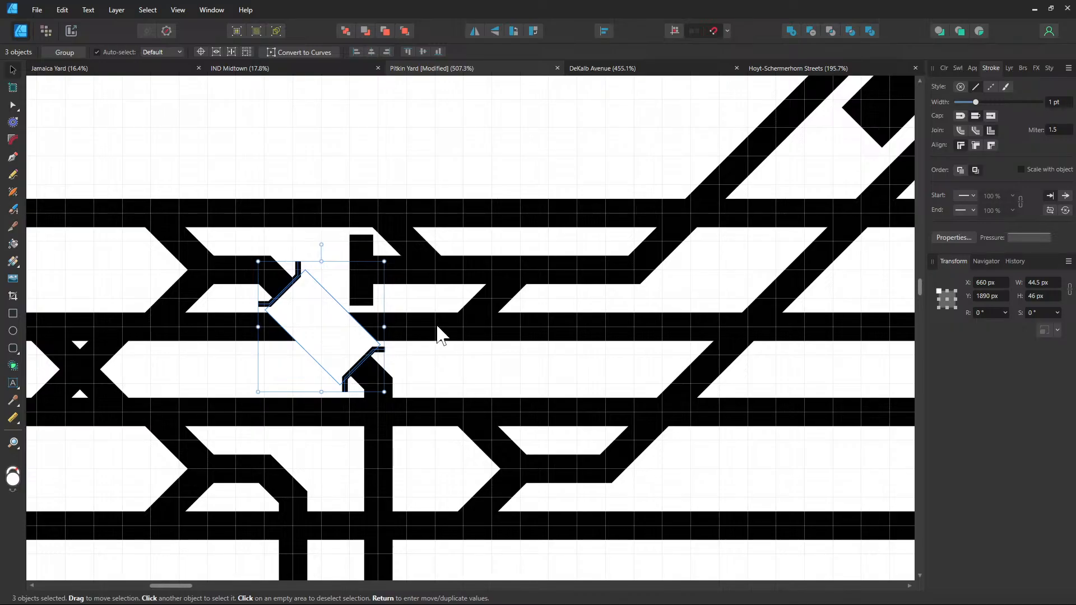
left_click(438, 327)
scroll(448, 370, "down", 1)
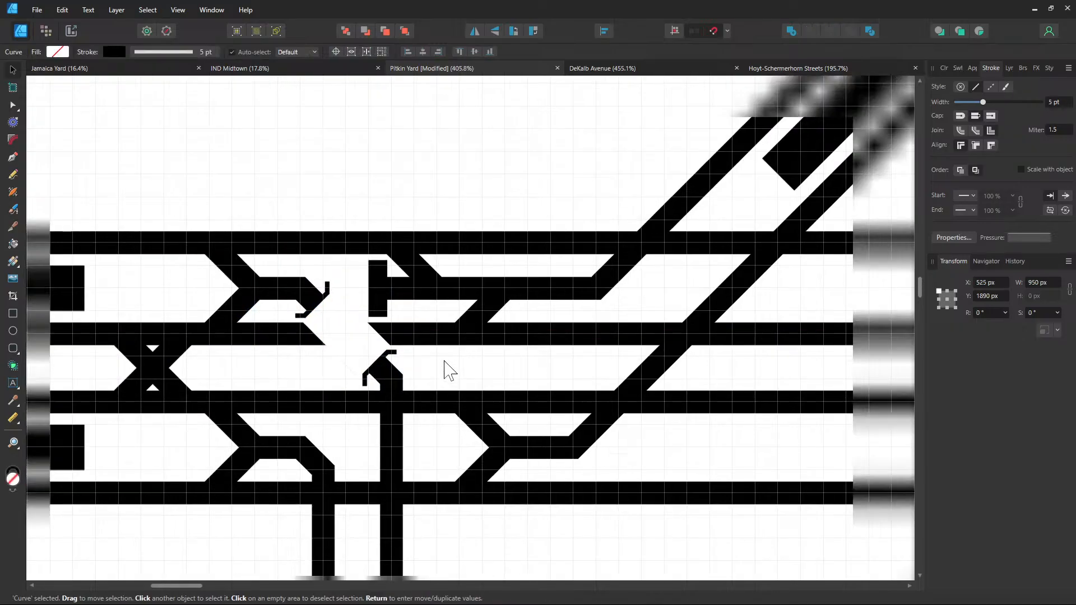
Move the middle track's Curve layer up the Layers stack so it runs unbroken through the crossing
left_click(1010, 68)
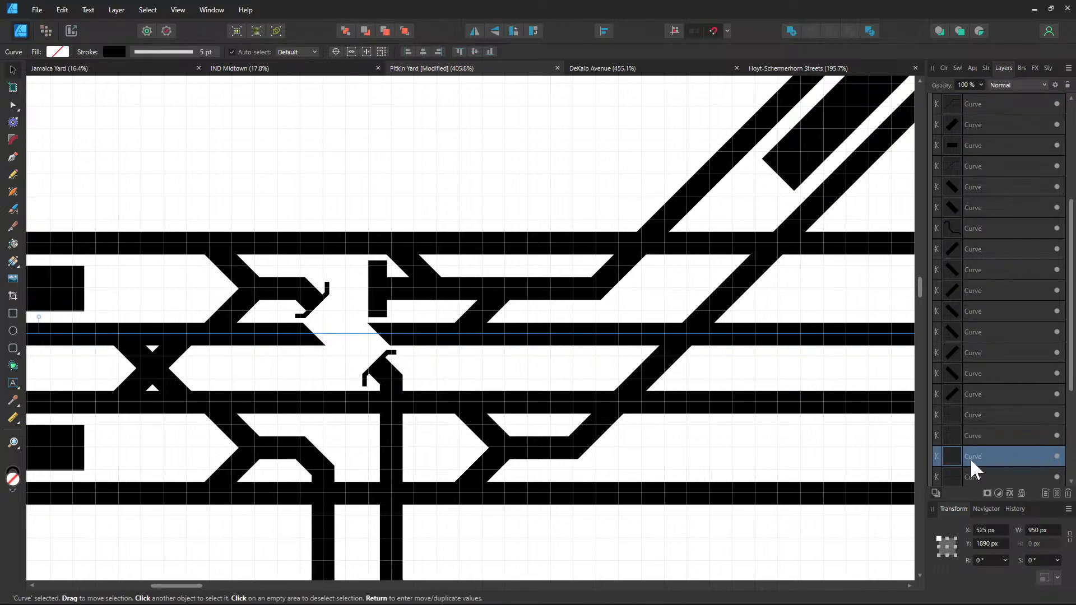
mouse_move(970, 459)
left_mouse_down()
mouse_move(1027, 180)
mouse_move(1017, 156)
left_mouse_up()
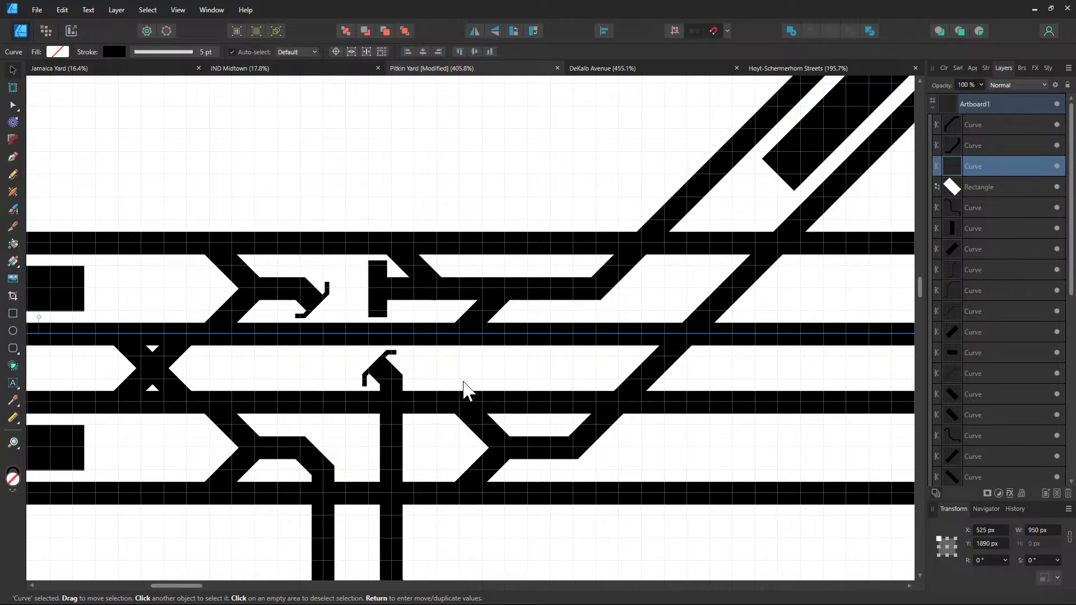
left_click(439, 376)
Recentre on the crossing, check the white gap rectangle, then return to the DeKalb Avenue drawing
left_click_drag(495, 374, 546, 310)
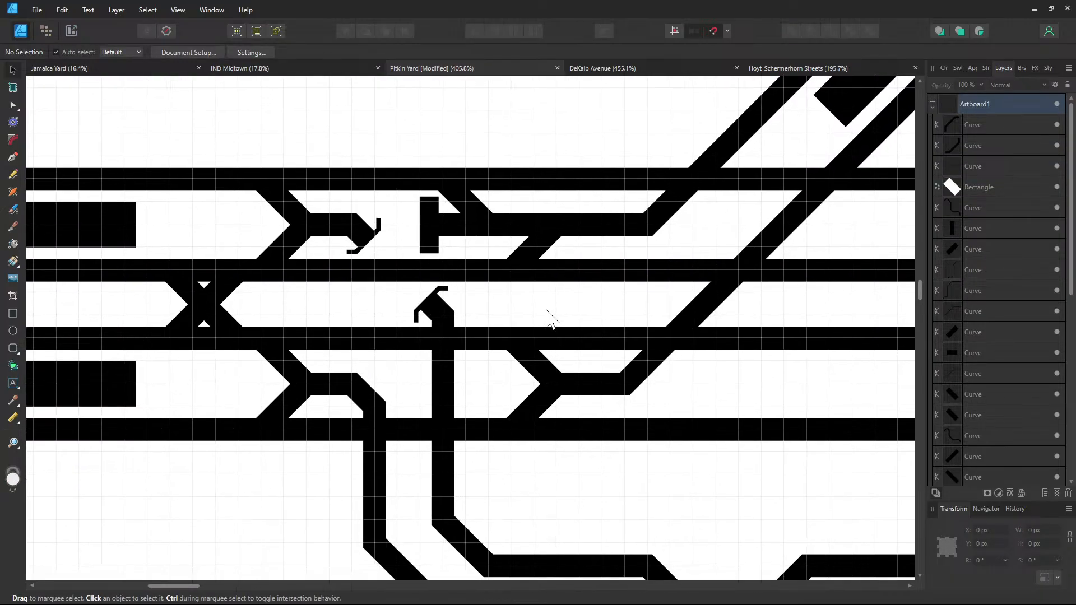
scroll(529, 322, "up", 1)
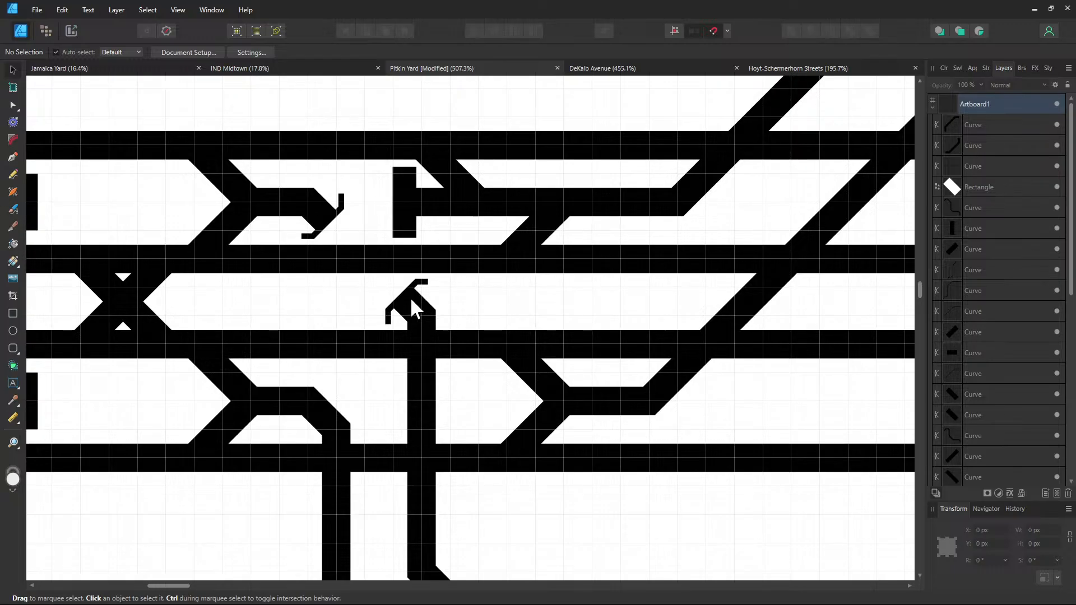
left_click(394, 305)
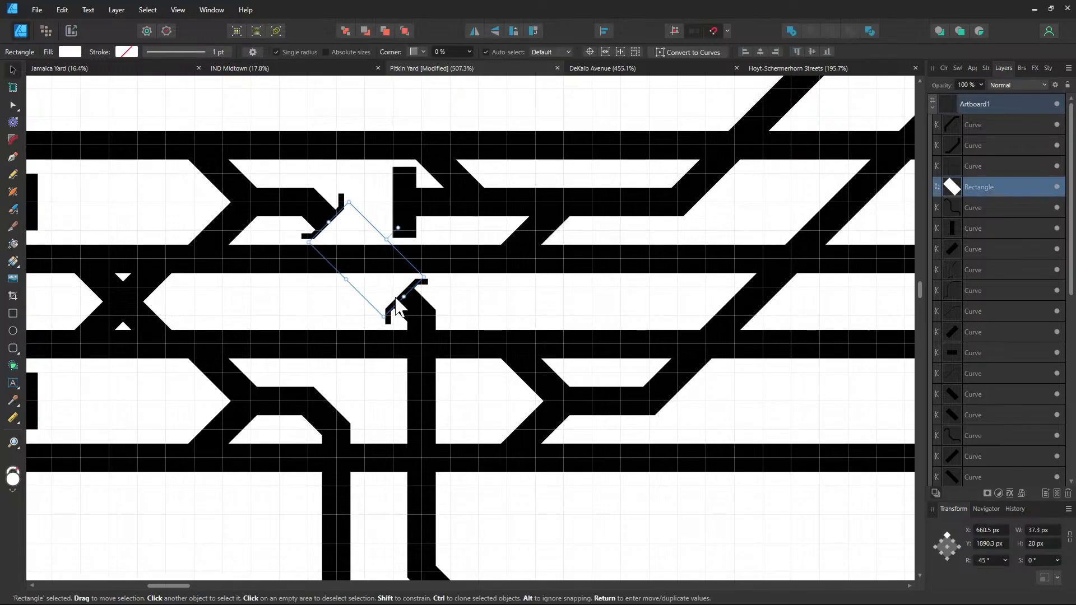
left_click(718, 82)
left_click(660, 72)
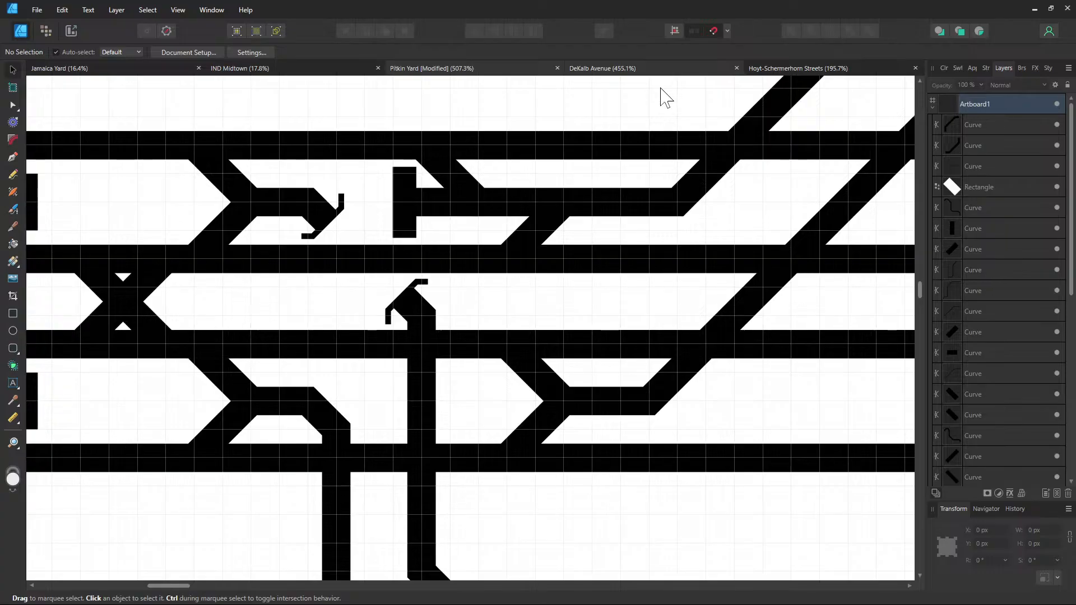
left_click(702, 374)
Find the crossings near Myrtle Avenue on the DeKalb Avenue diagram
scroll(680, 361, "down", 2)
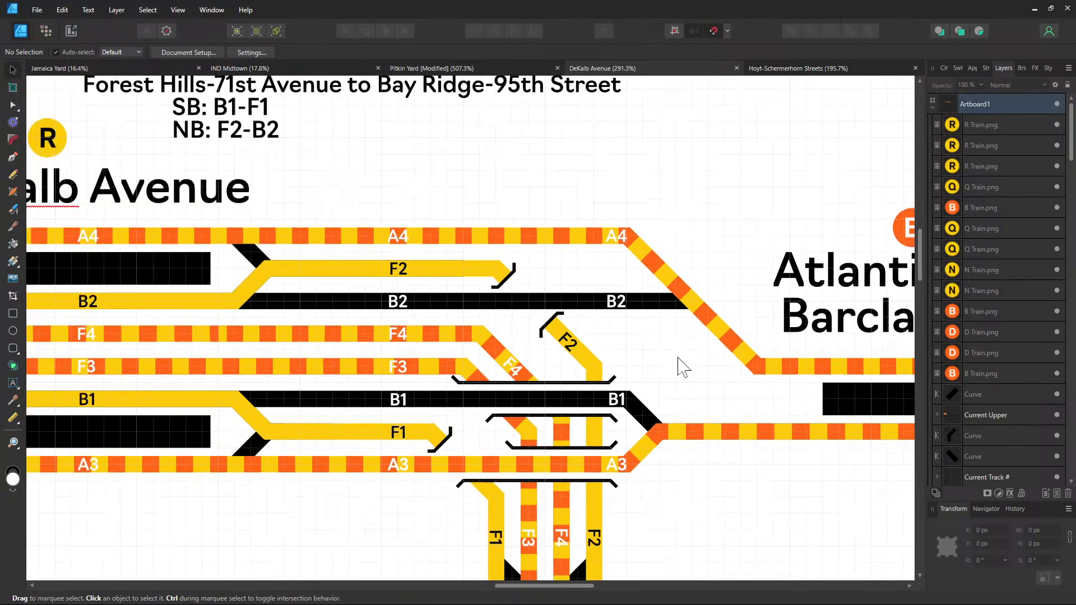
left_click_drag(679, 359, 521, 281)
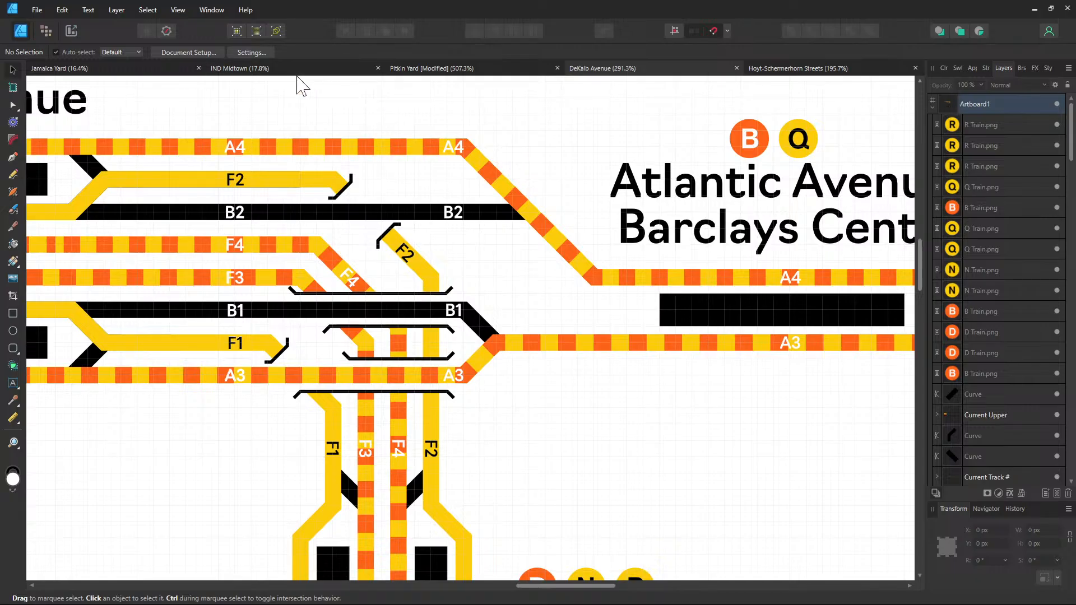
left_click(493, 70)
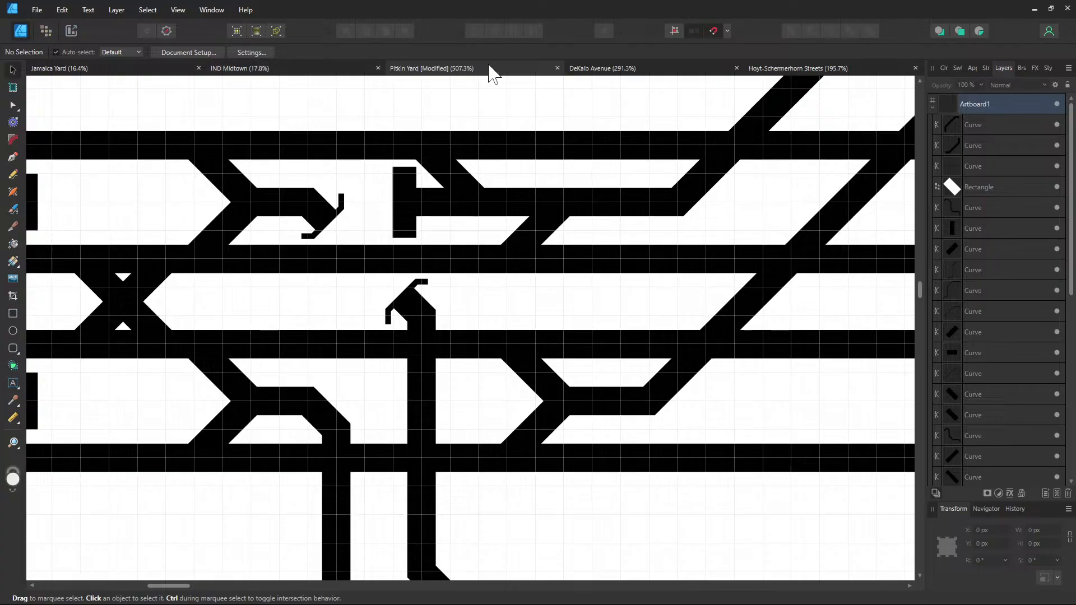
left_click(617, 71)
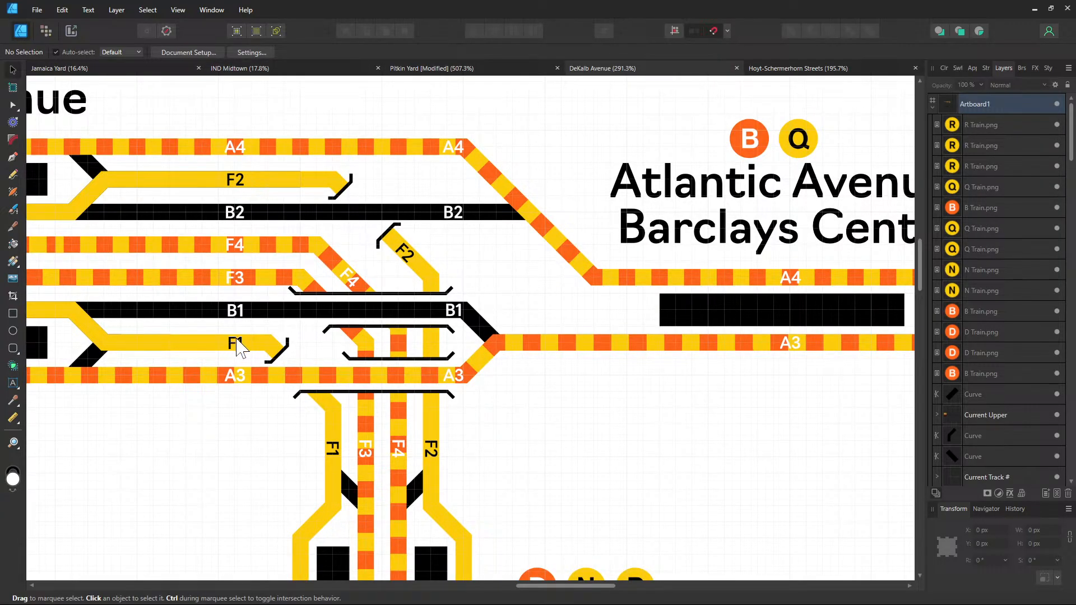
left_click_drag(237, 340, 757, 317)
left_click_drag(426, 315, 747, 322)
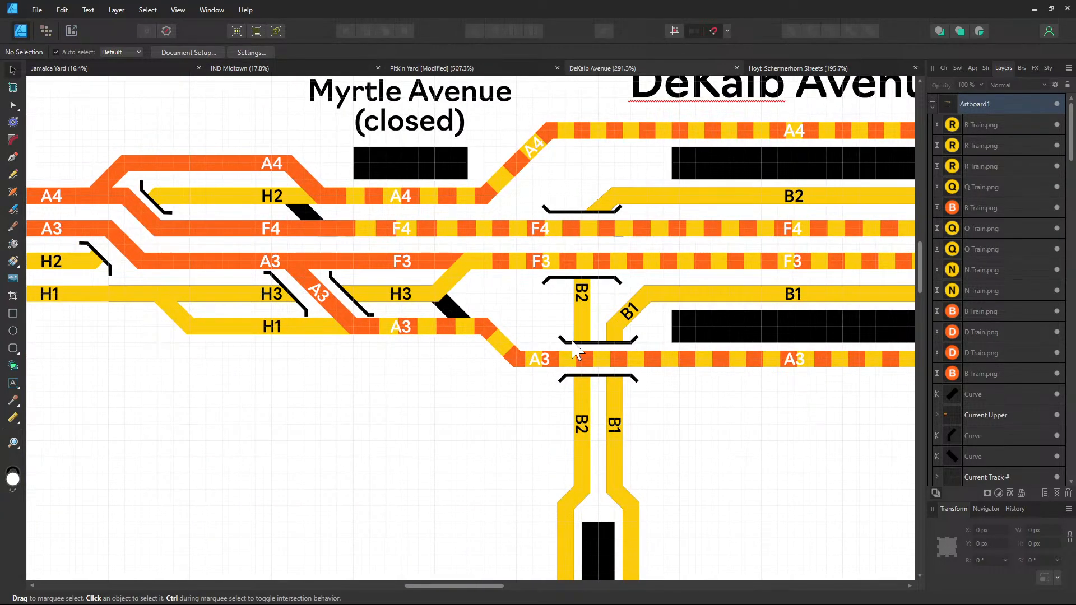
Take the upper and lower B2 crossing brackets to the clipboard and return to Pitkin Yard
left_click(576, 342)
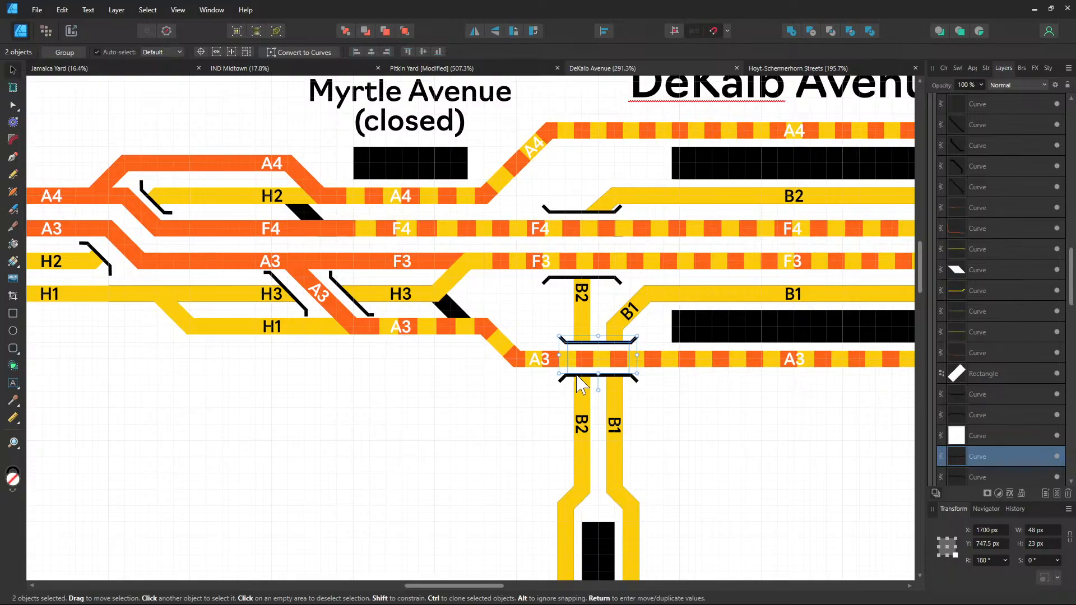
left_click(579, 378, "shift")
key("ctrl+x")
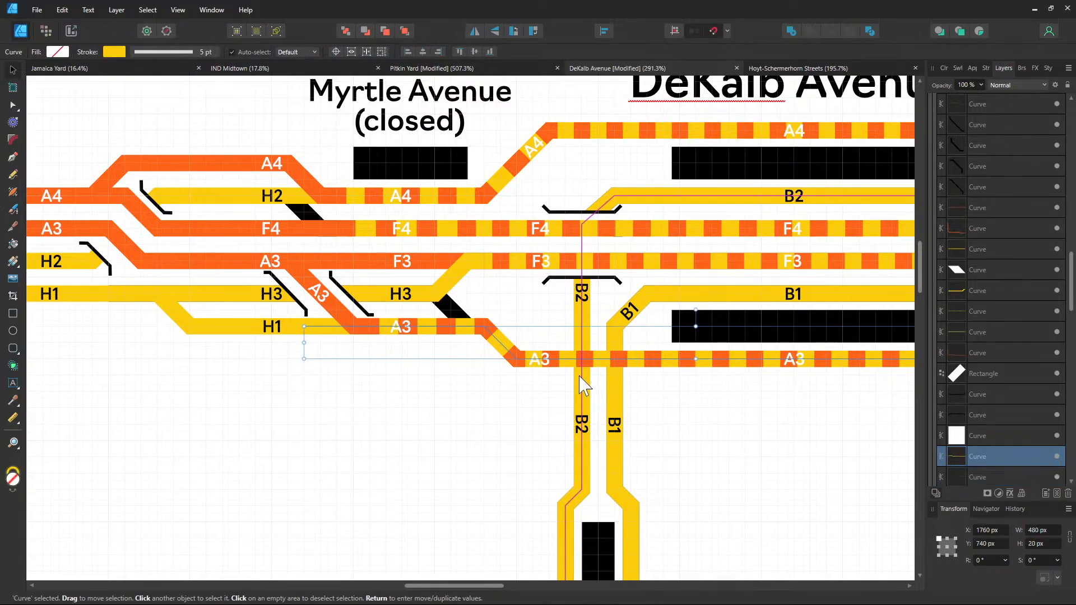
key("ctrl+z")
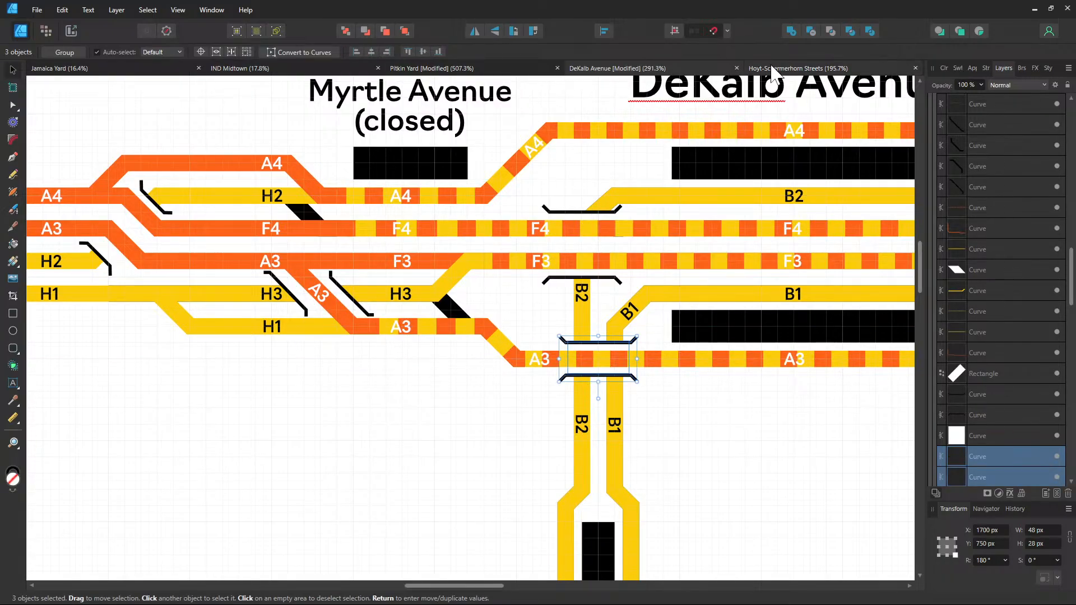
left_click(448, 71)
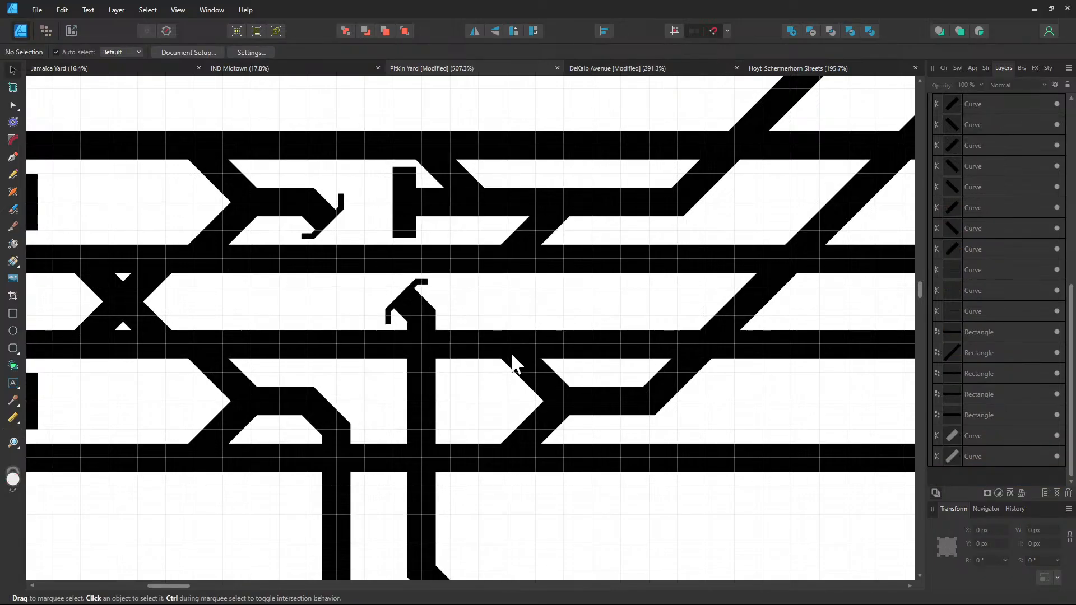
Paste the crossing brackets and position them on the middle track crossing
key("ctrl+v")
left_click_drag(456, 347, 413, 360)
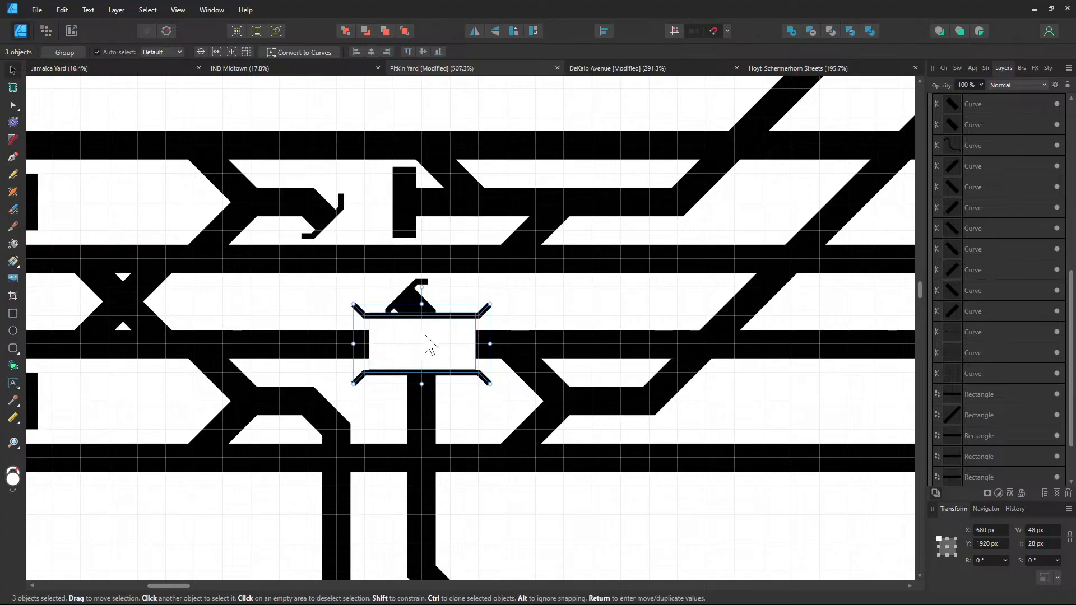
left_click_drag(426, 338, 452, 343)
left_click(539, 326)
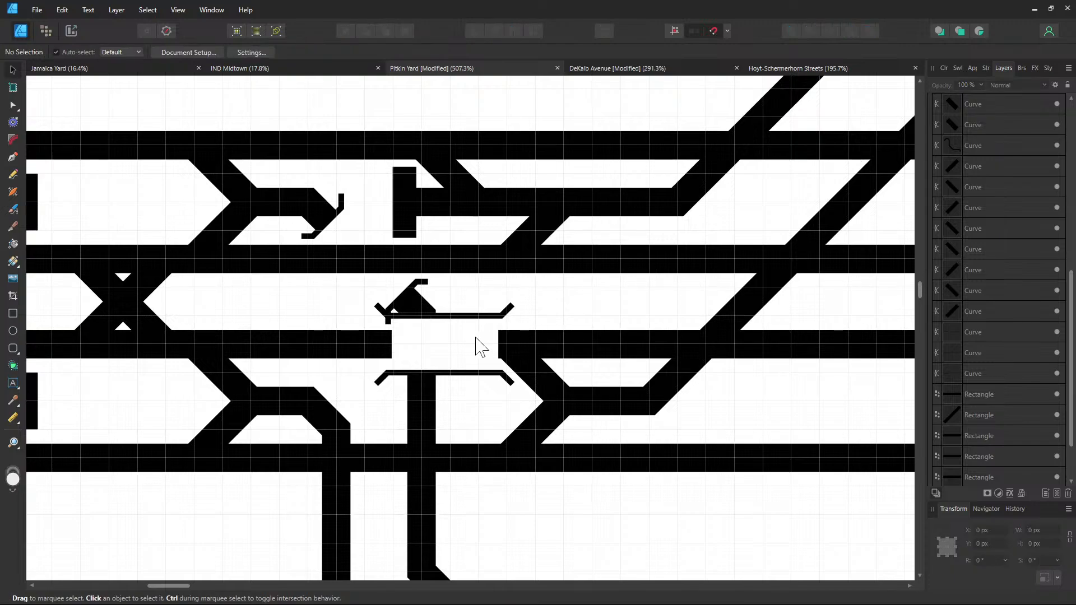
Move the middle horizontal track above the white gap rectangle in the layer stack
scroll(973, 291, "up", 3)
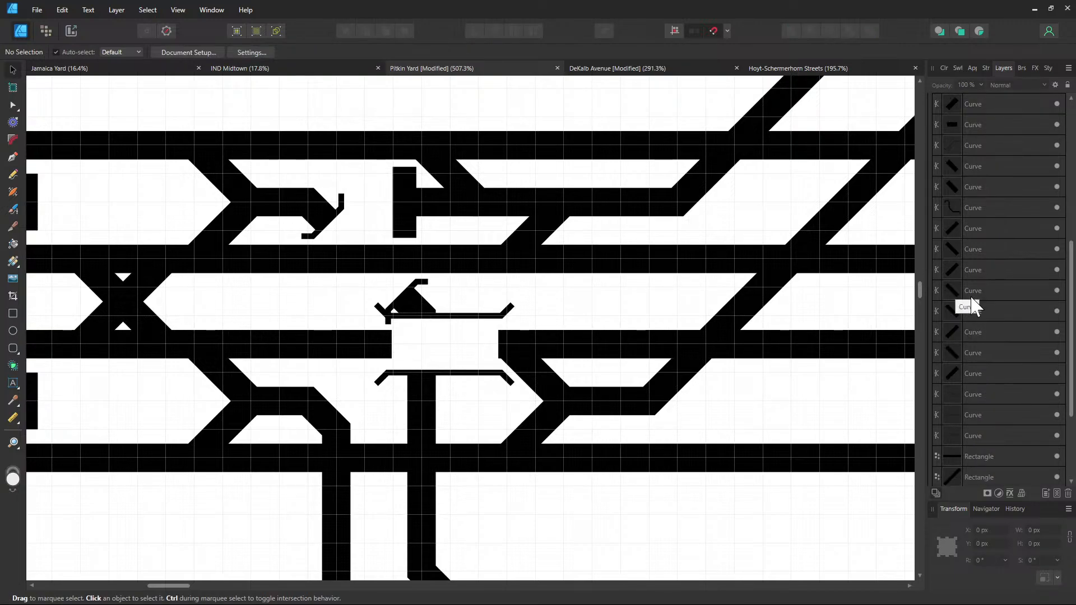
left_click(584, 346)
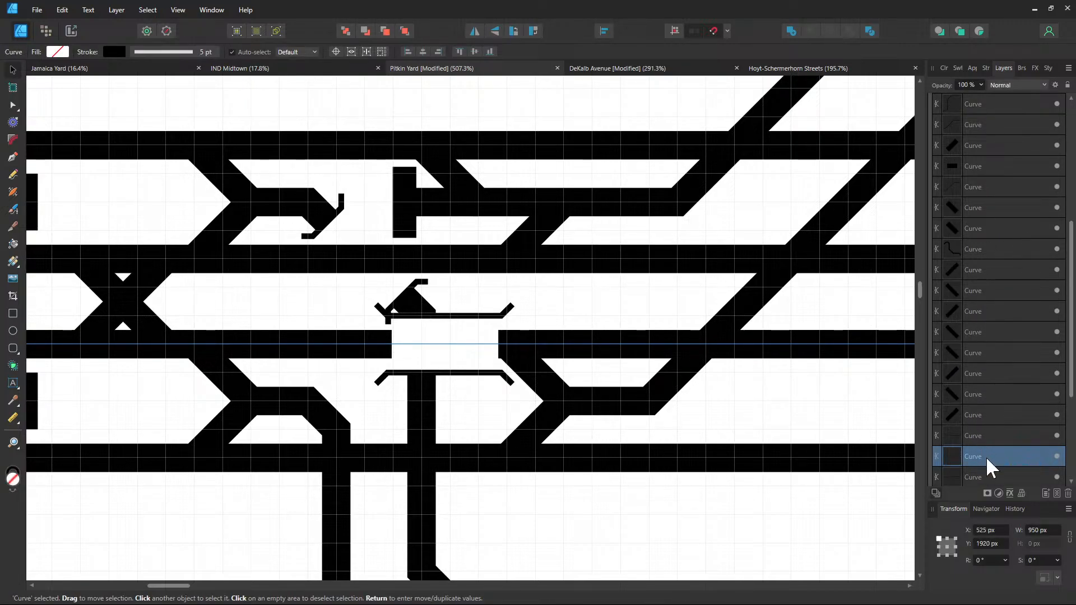
left_click_drag(986, 457, 986, 152)
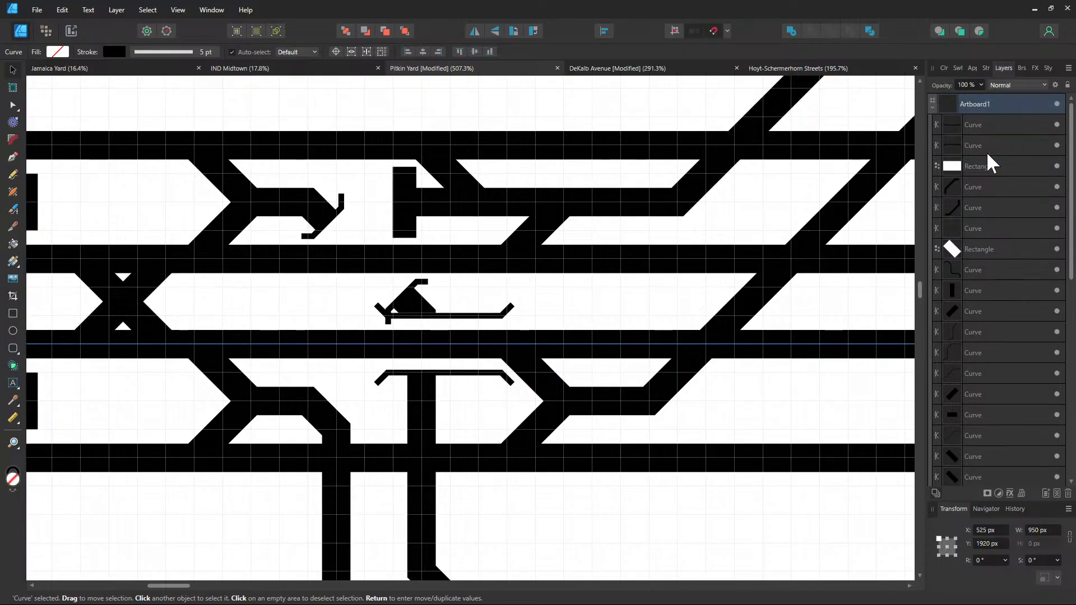
left_click(592, 291)
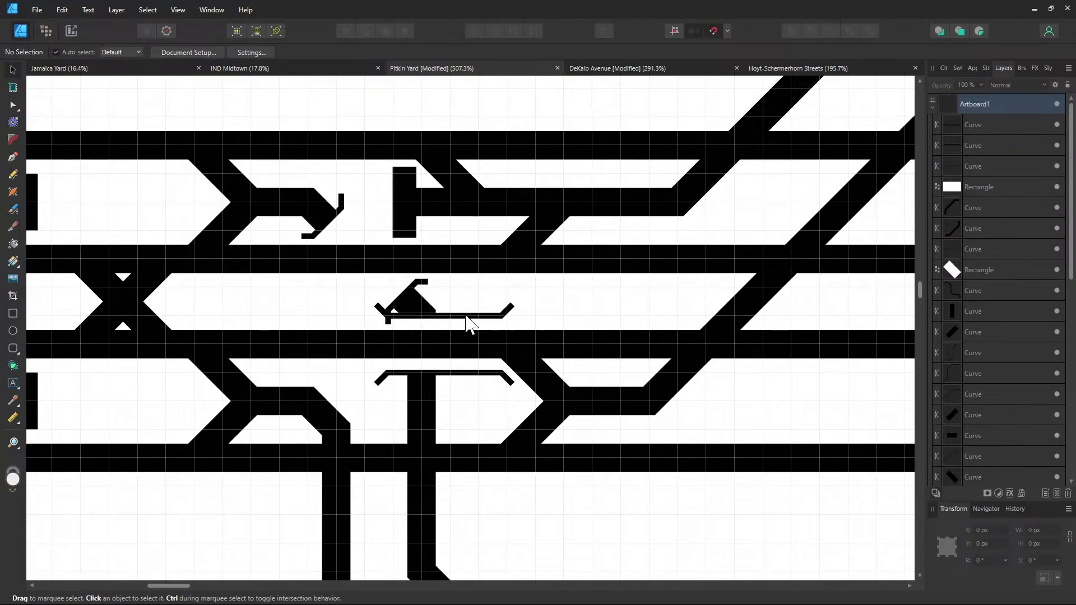
Resize the hidden white gap rectangle to about 20.5 px wide
scroll(411, 334, "up", 2)
scroll(411, 334, "up", 2)
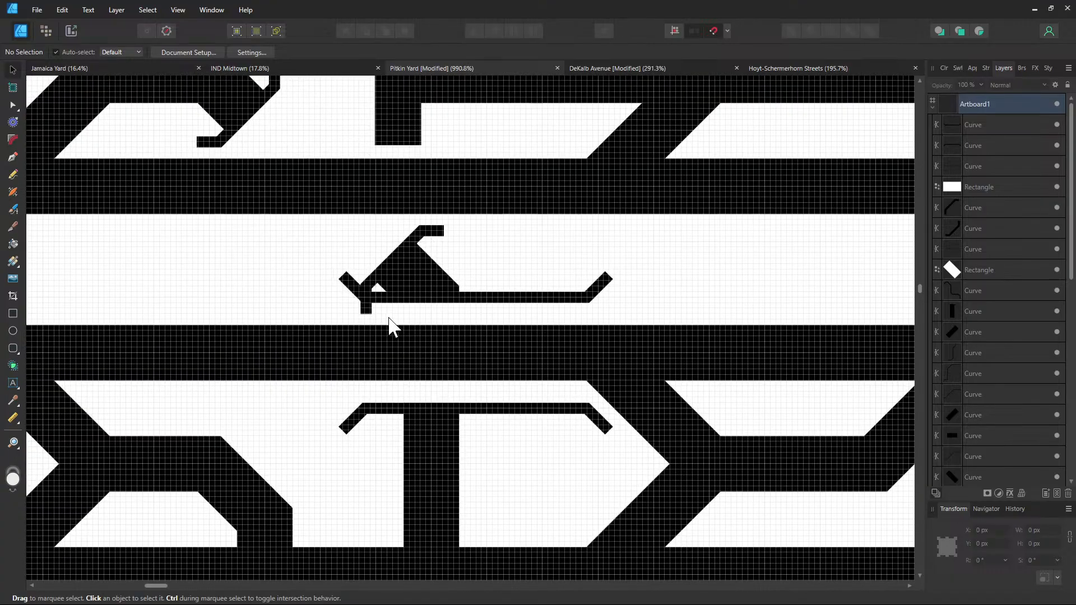
left_click(579, 326)
left_click_drag(583, 347, 484, 350)
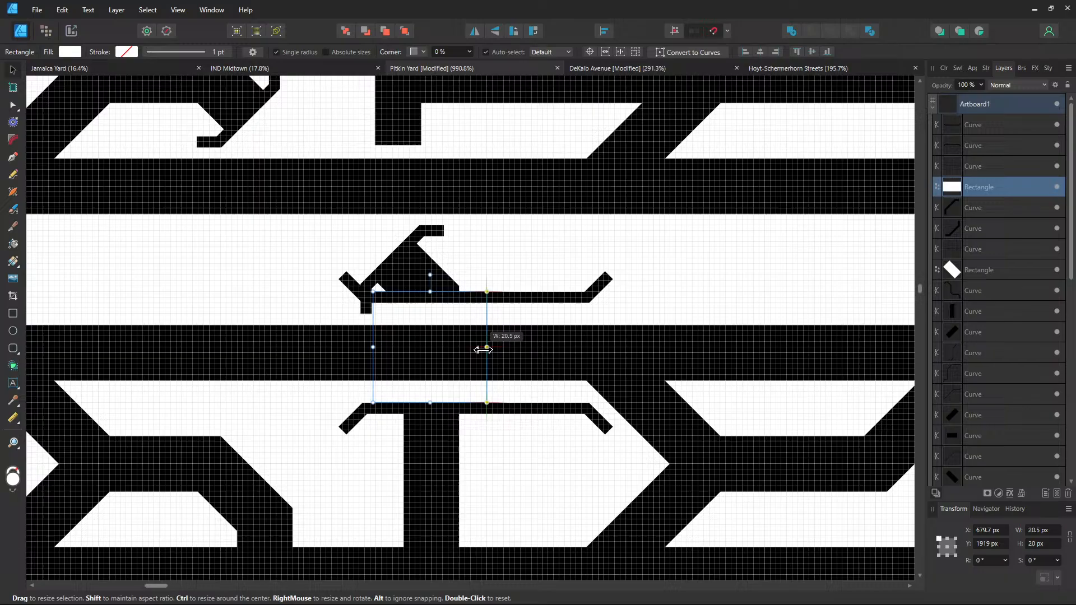
left_click(572, 412)
Reshape the lower crossing bracket's right end into a sloping arm with the Node tool
left_click(18, 109)
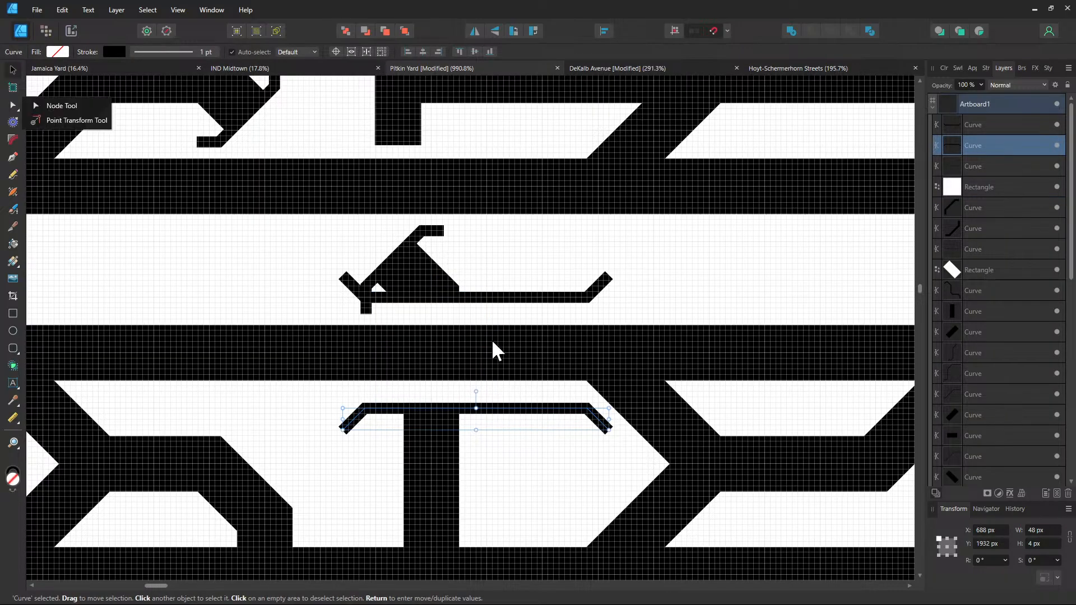
left_click(532, 462)
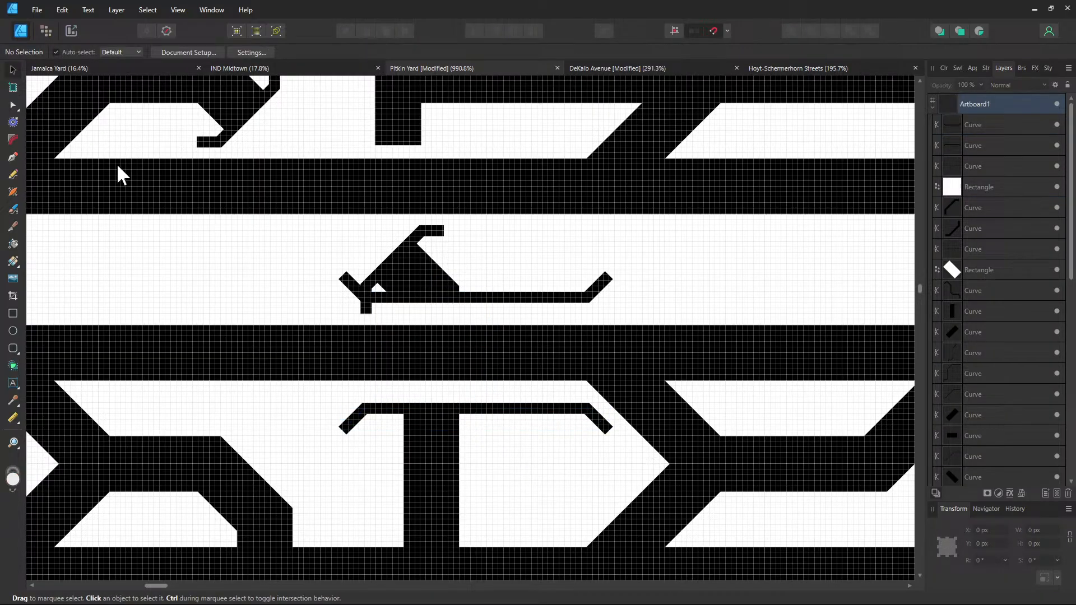
left_click(10, 105)
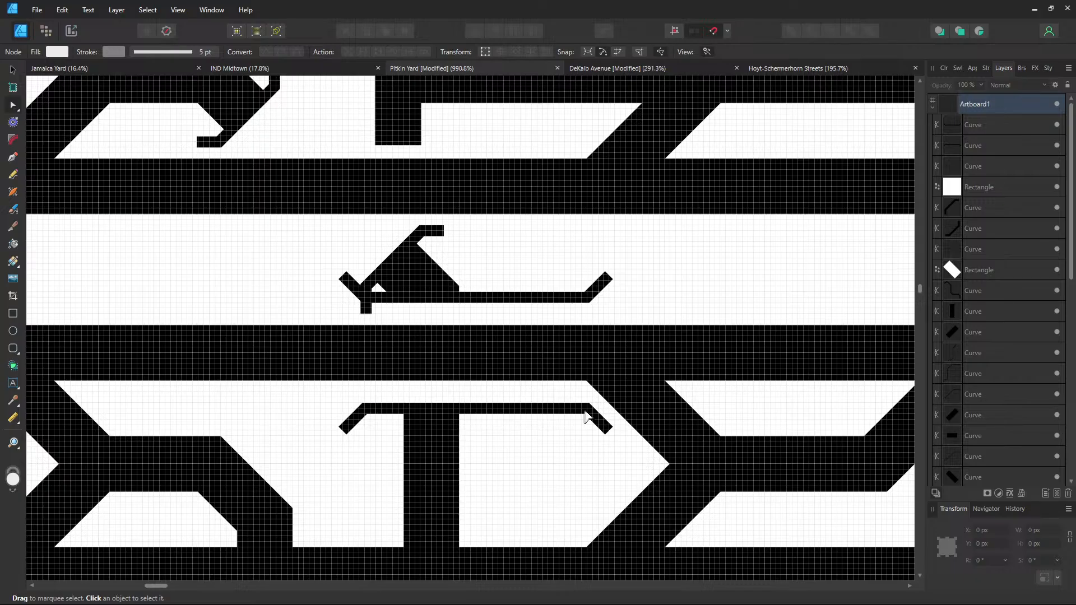
left_click(586, 417)
left_click_drag(587, 413, 488, 412)
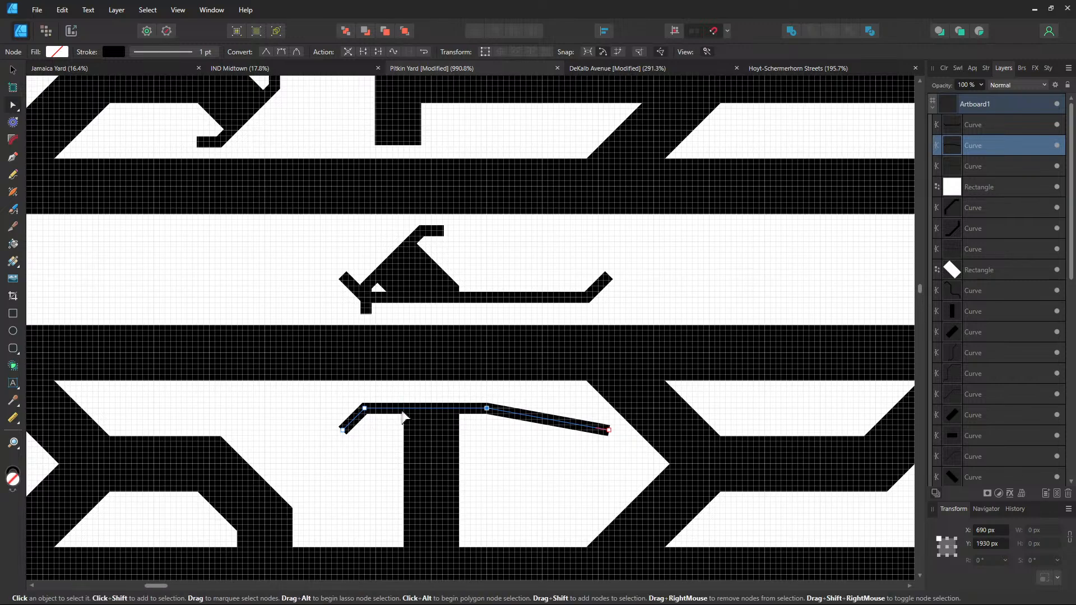
scroll(403, 414, "up", 3)
scroll(400, 418, "down", 5)
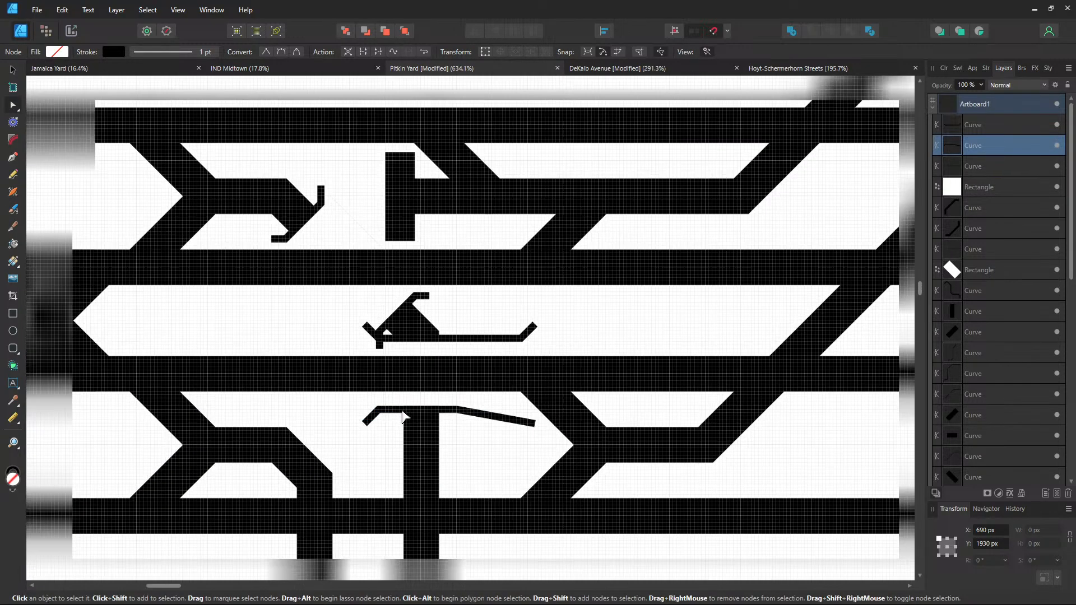
scroll(396, 422, "up", 2)
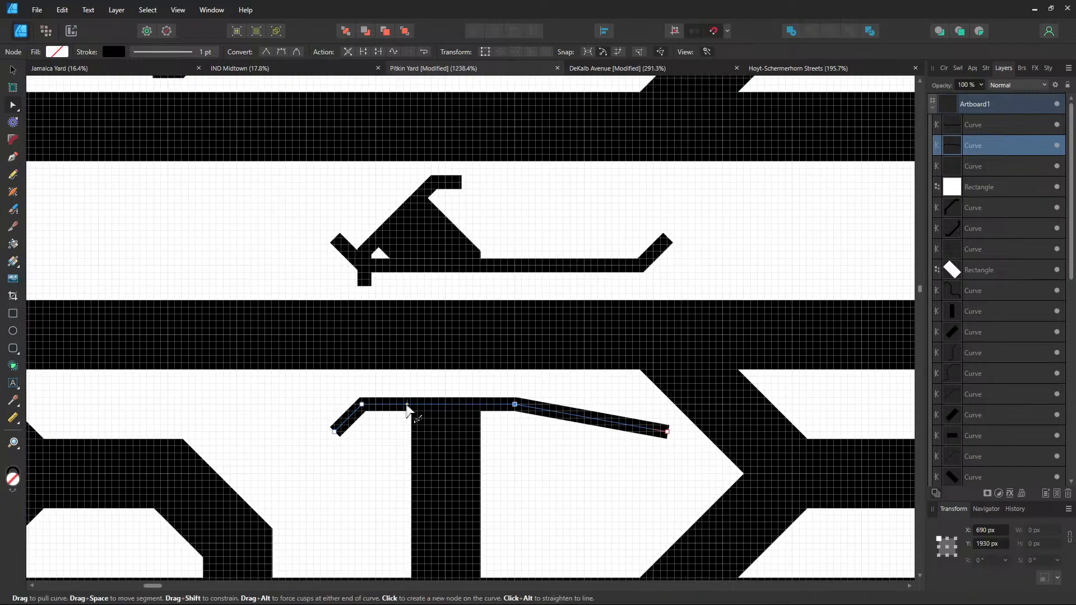
left_click(12, 70)
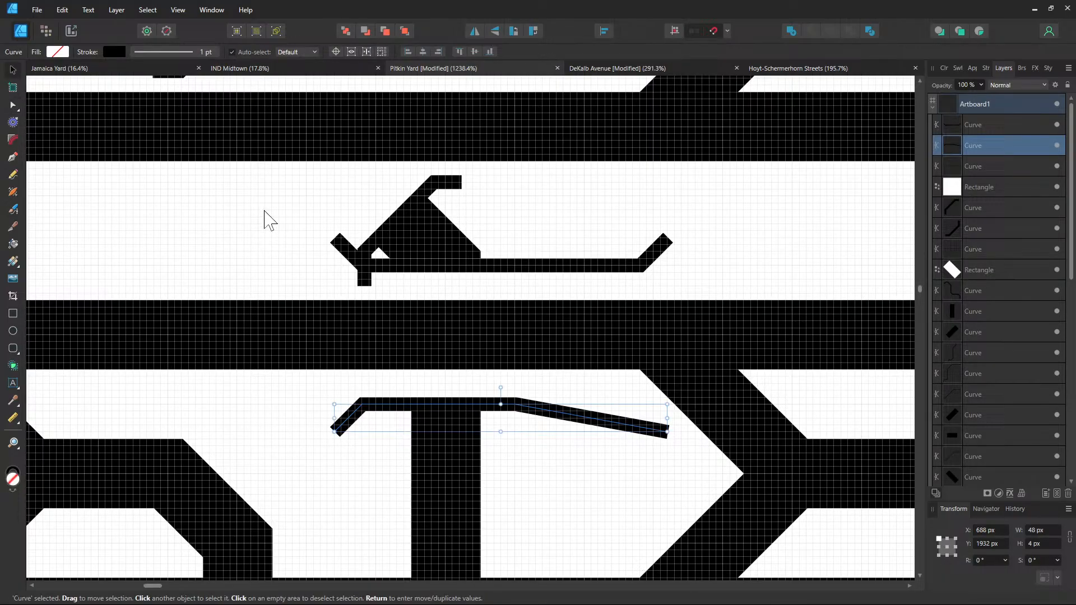
Check the DeKalb Avenue bumper stubs for reference, then return to Pitkin Yard
left_click(631, 70)
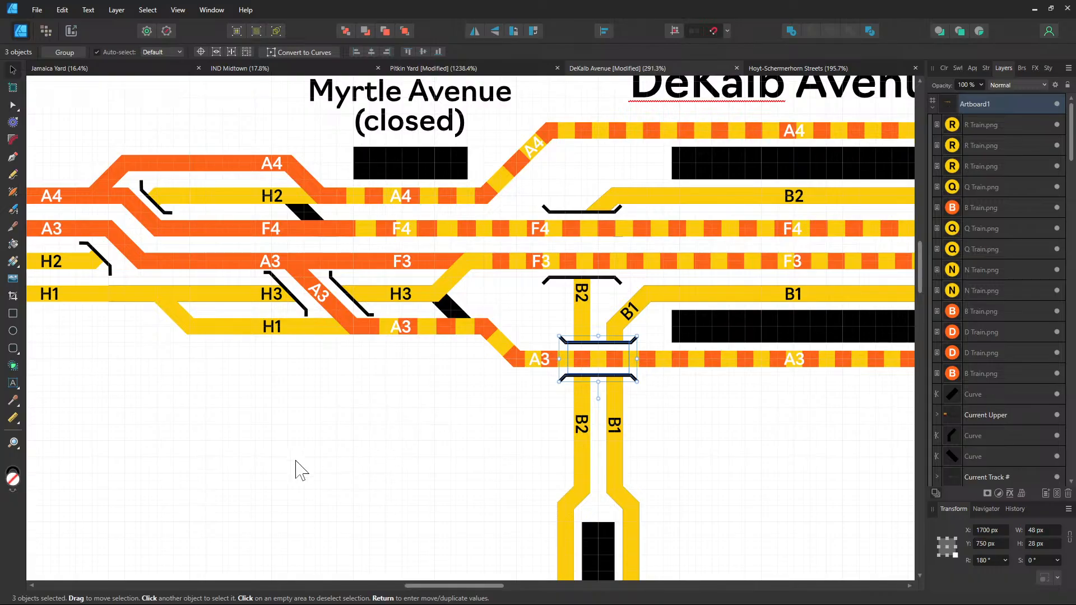
scroll(301, 469, "up", 2)
scroll(709, 323, "up", 3)
scroll(709, 323, "up", 4)
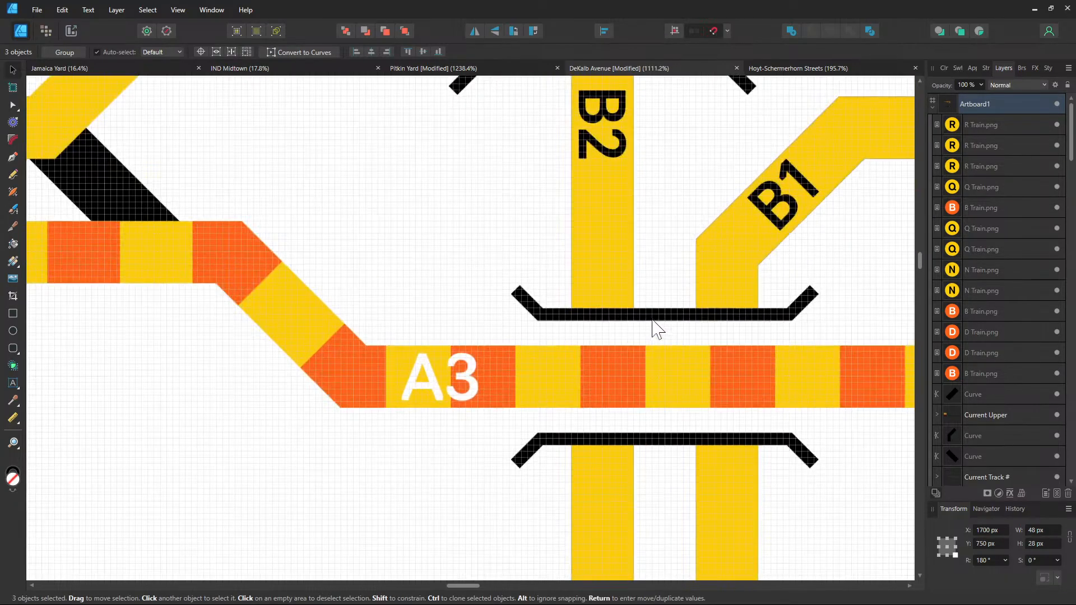
left_click(524, 337)
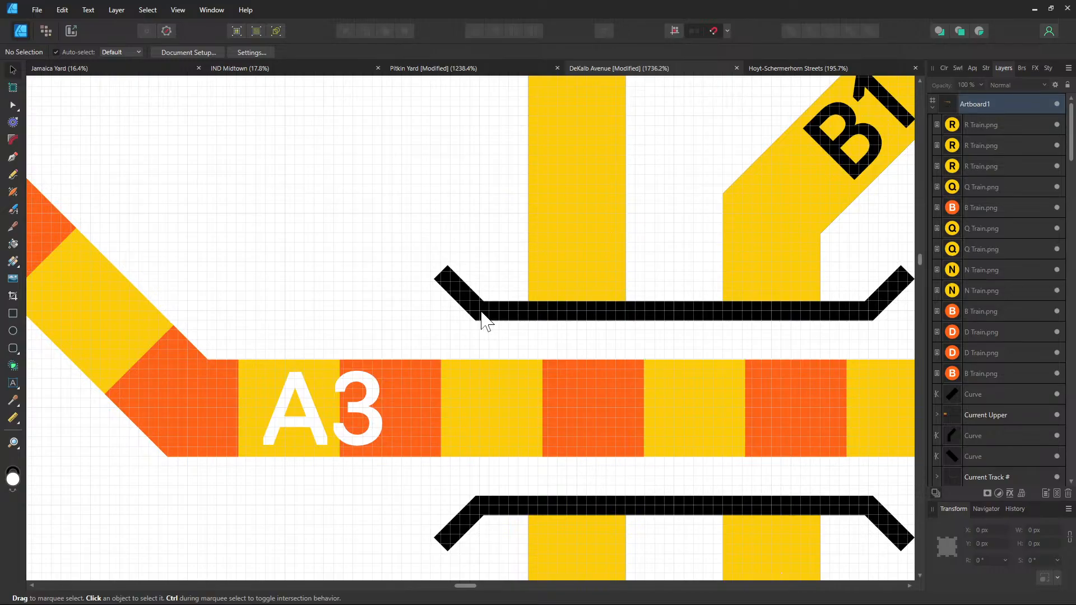
scroll(481, 319, "down", 2)
left_click(437, 70)
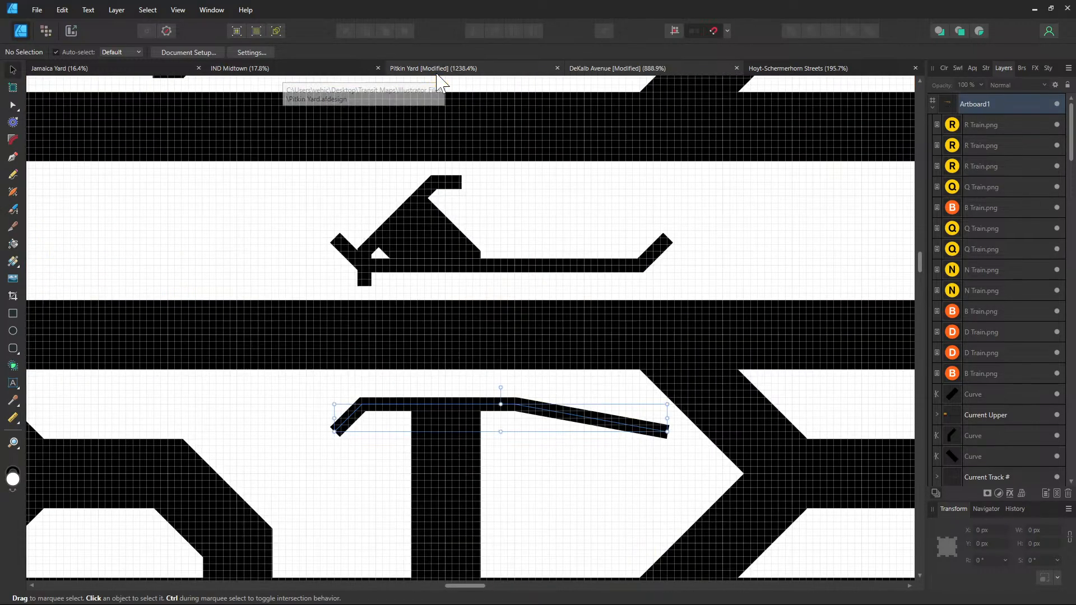
Drag the lower stub's end nodes so its right end forms a short 45° arm
left_click(279, 367)
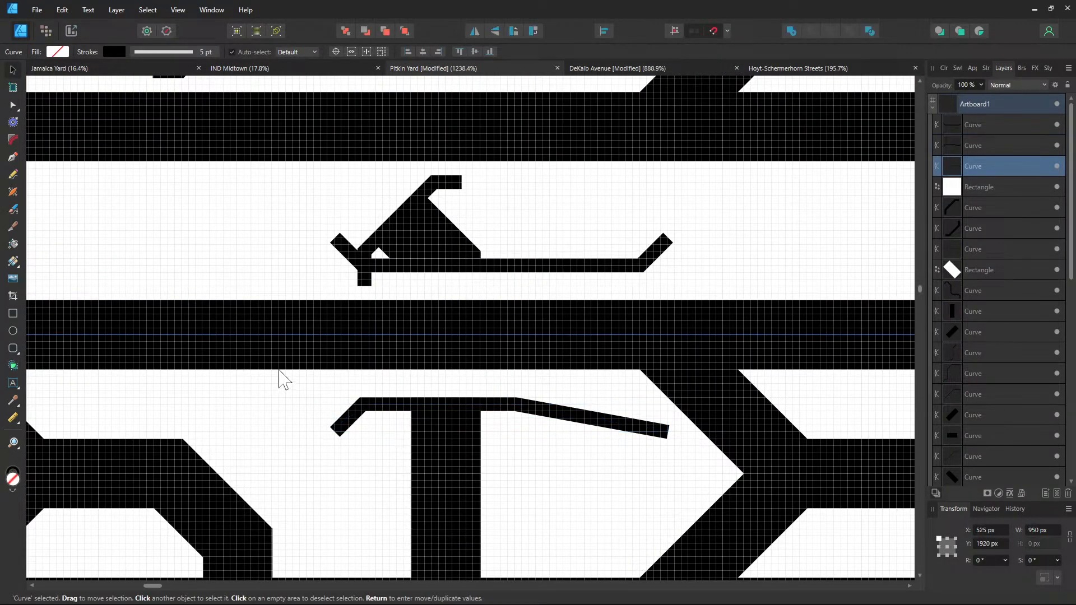
left_click(372, 383)
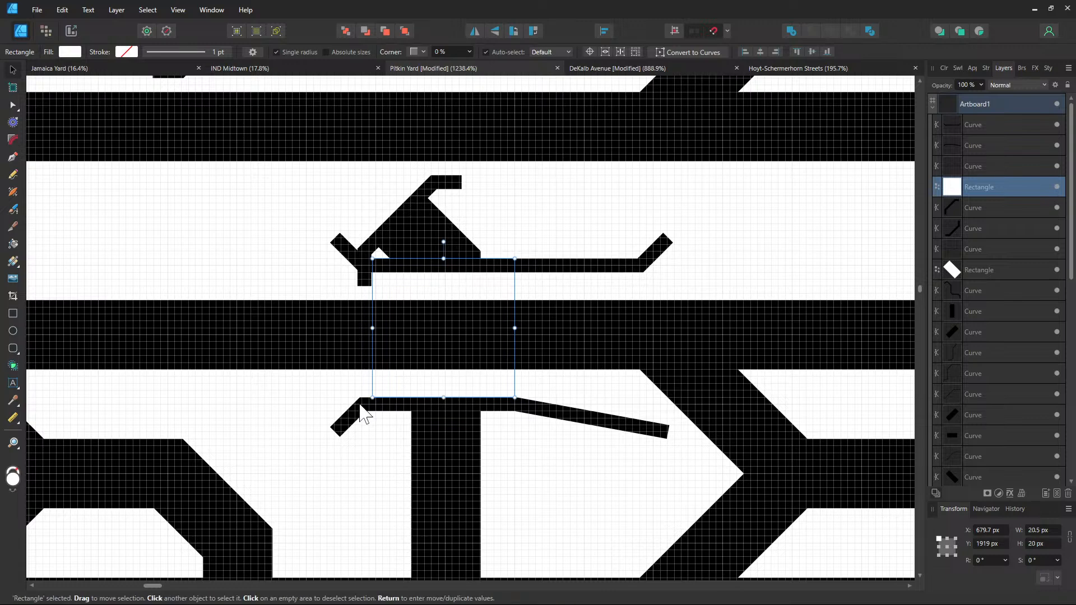
left_click(361, 411)
left_click(13, 105)
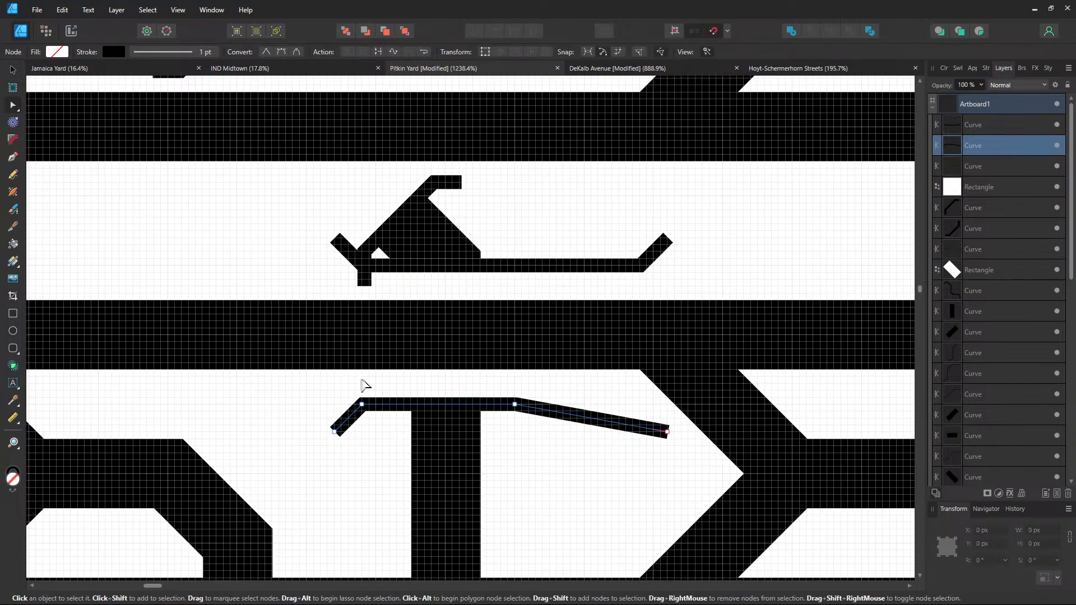
left_click_drag(364, 407, 359, 434)
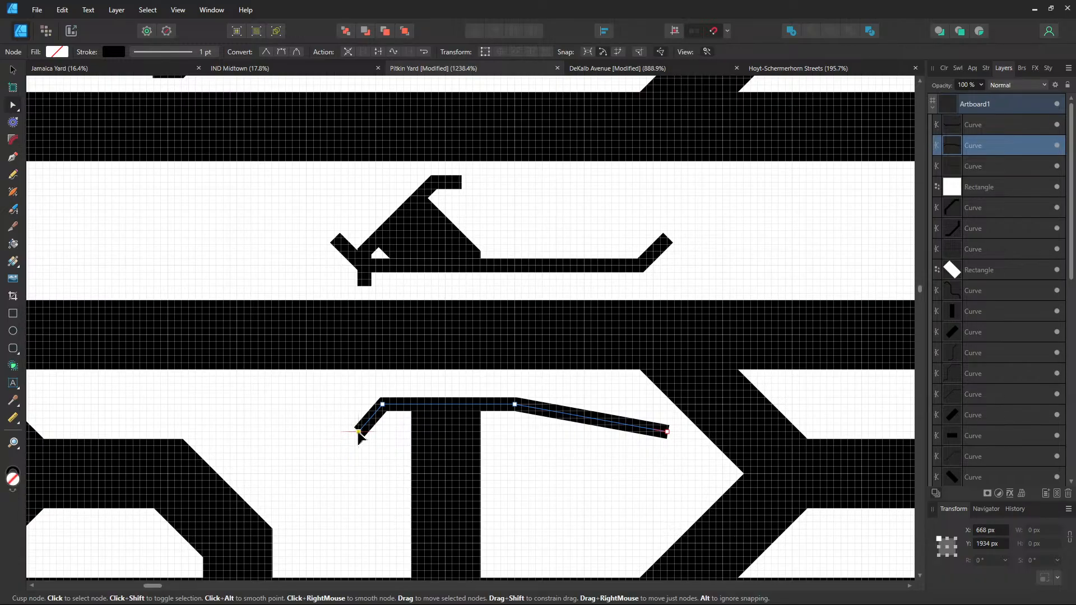
left_click(492, 420)
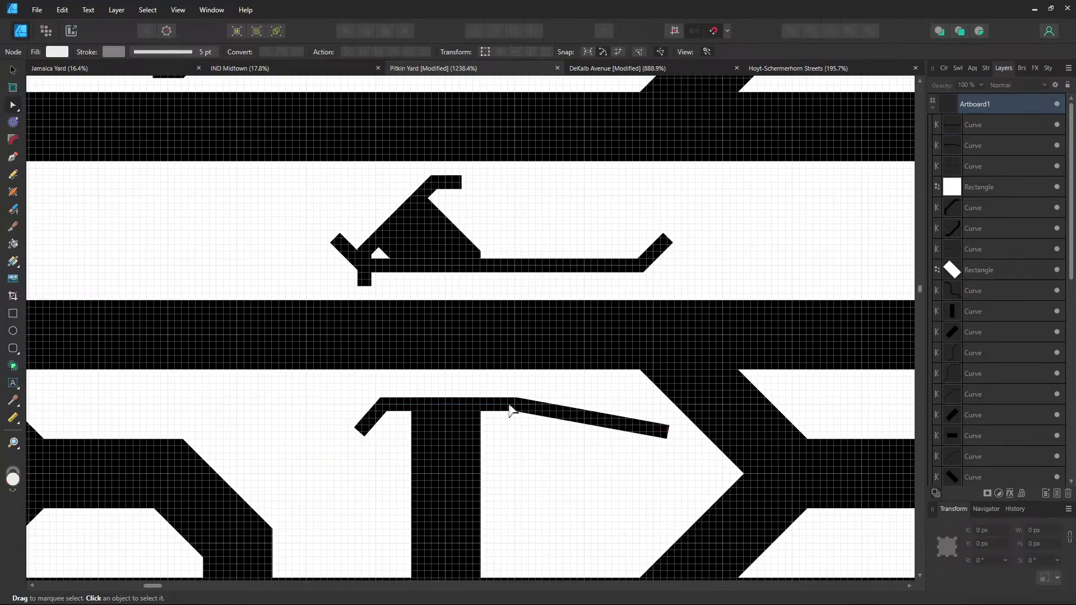
left_click(511, 412)
mouse_move(515, 404)
left_mouse_down()
mouse_move(488, 406)
mouse_move(515, 409)
left_mouse_up()
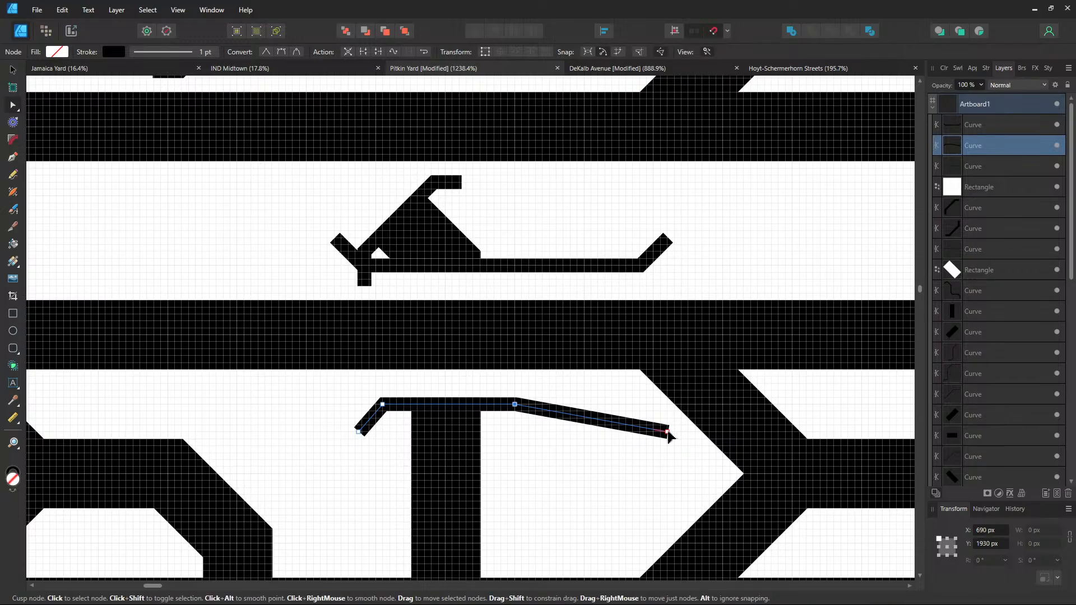
left_click_drag(668, 433, 543, 438)
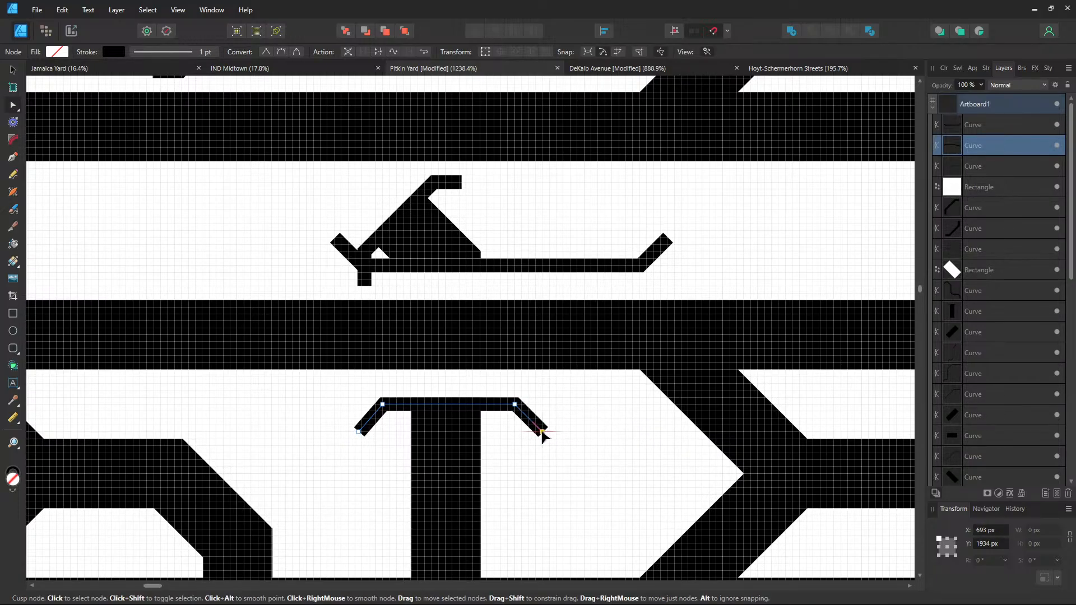
left_click(617, 417)
scroll(605, 413, "down", 1)
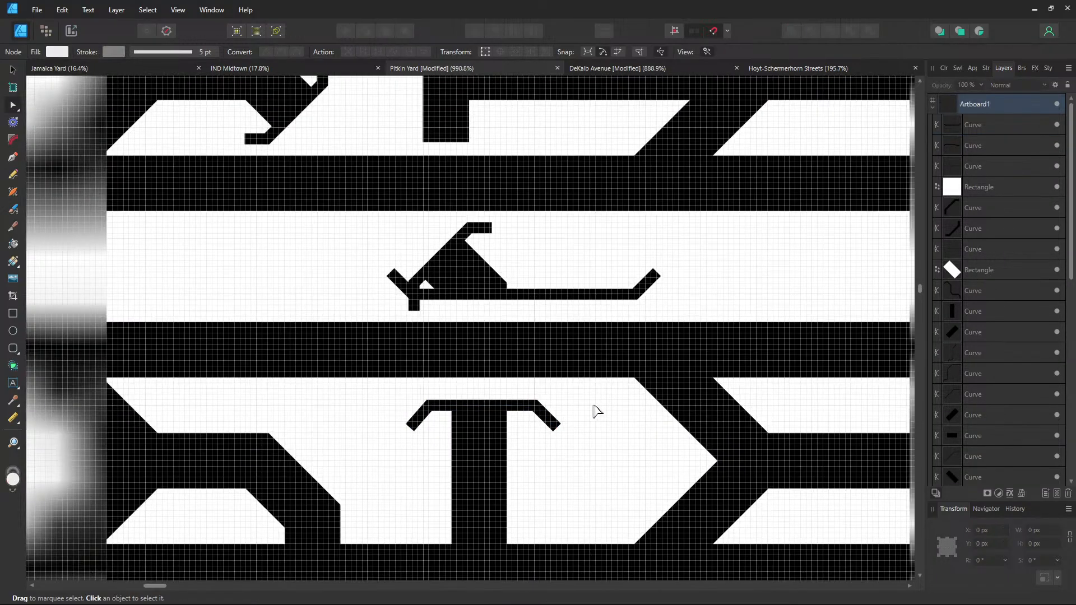
Align the angled curve with the upper stub and bend the stub's right end into a matching 45° arm
left_click(460, 300)
scroll(413, 329, "up", 3)
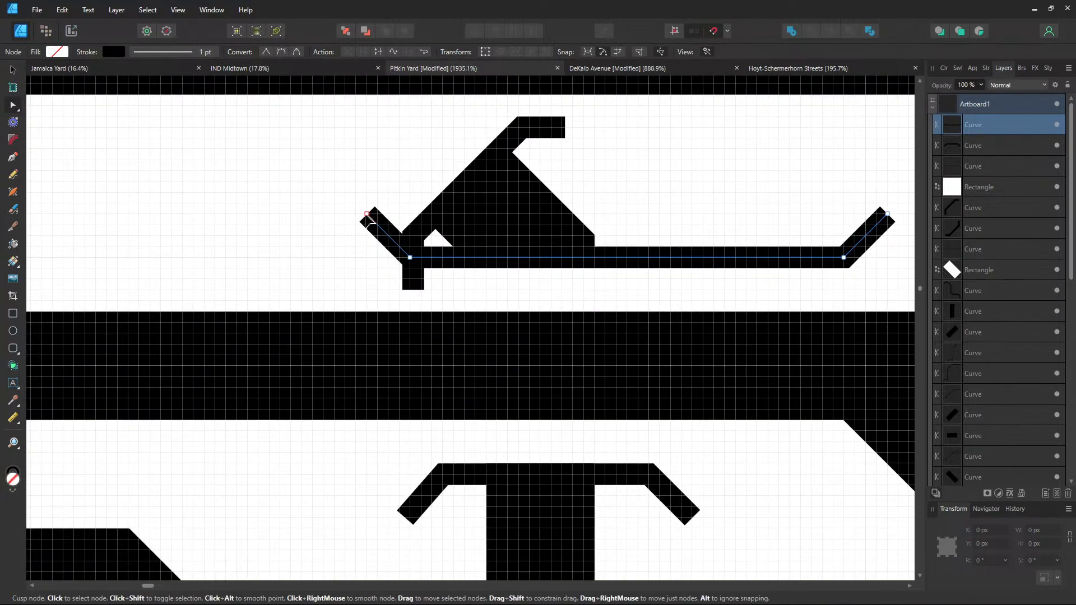
left_click(413, 278)
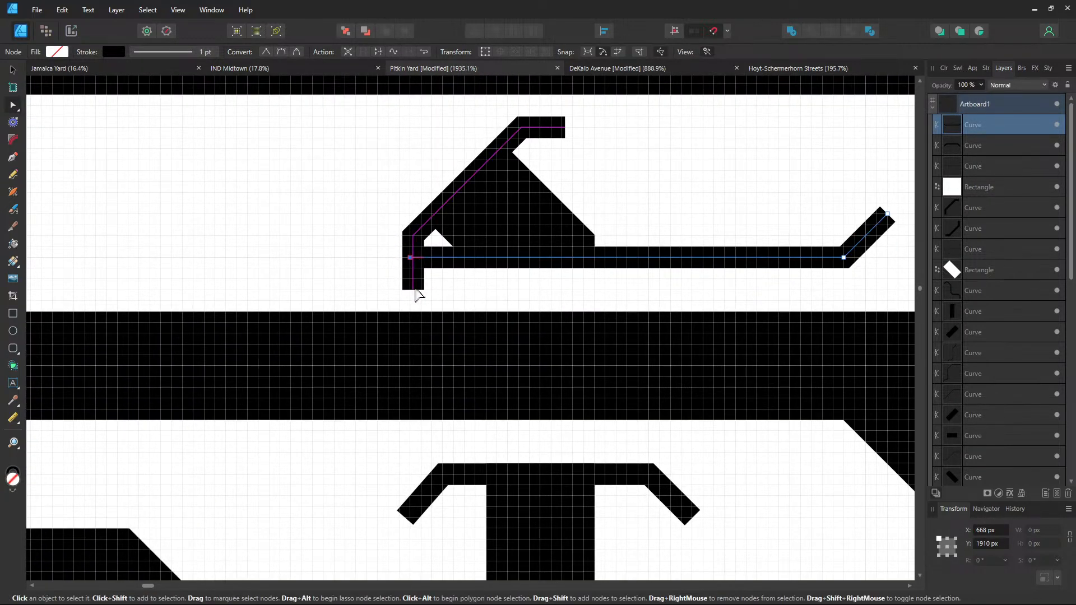
mouse_move(412, 291)
left_mouse_down()
mouse_move(412, 236)
mouse_move(408, 270)
left_mouse_up()
left_click_drag(722, 215, 610, 219)
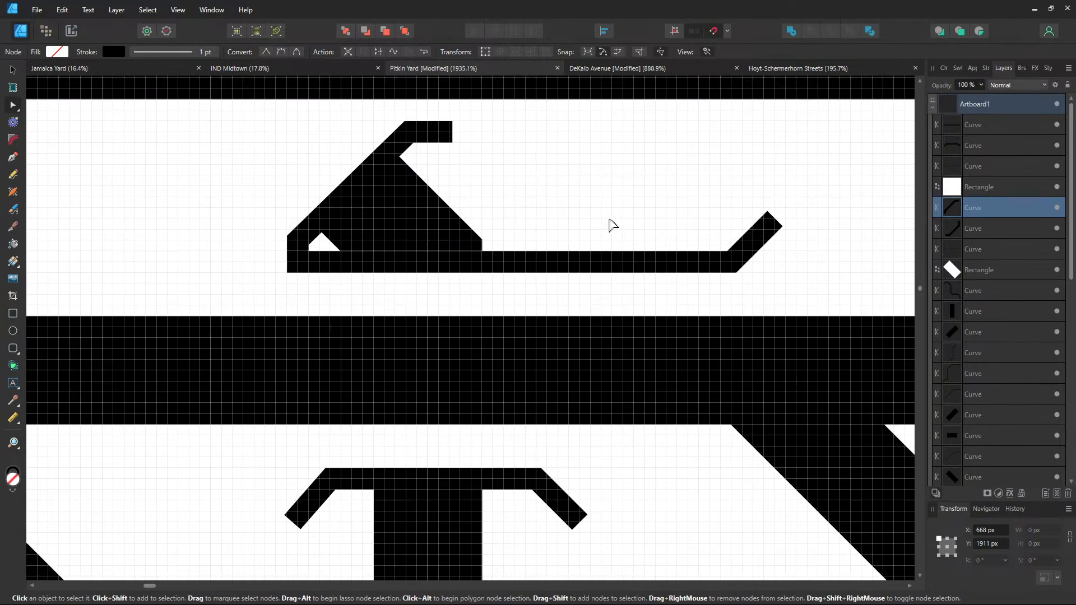
left_click(561, 267)
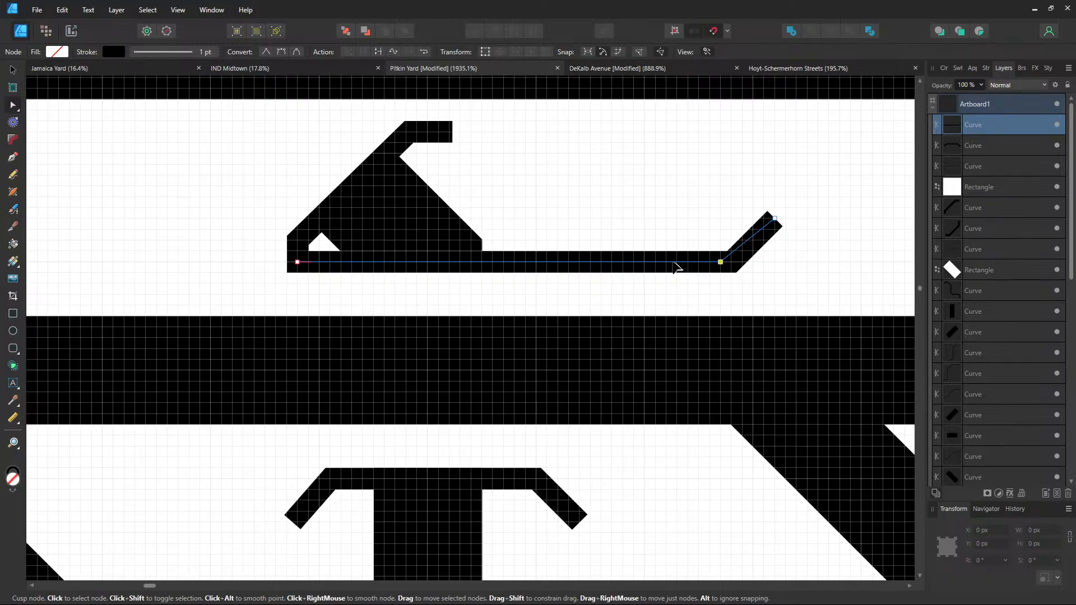
left_click_drag(721, 262, 536, 261)
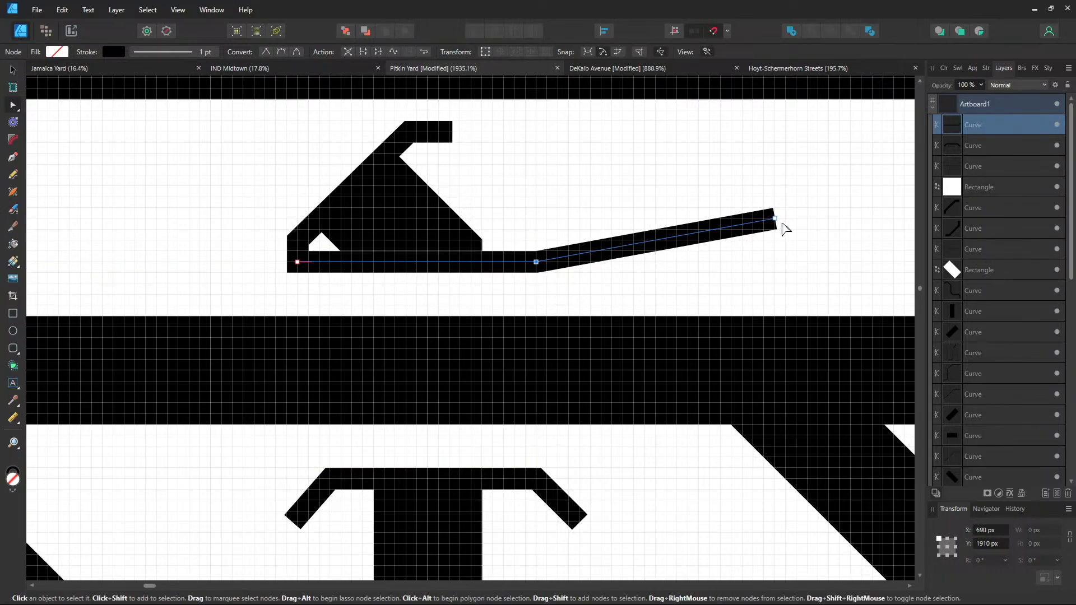
left_click_drag(775, 219, 583, 225)
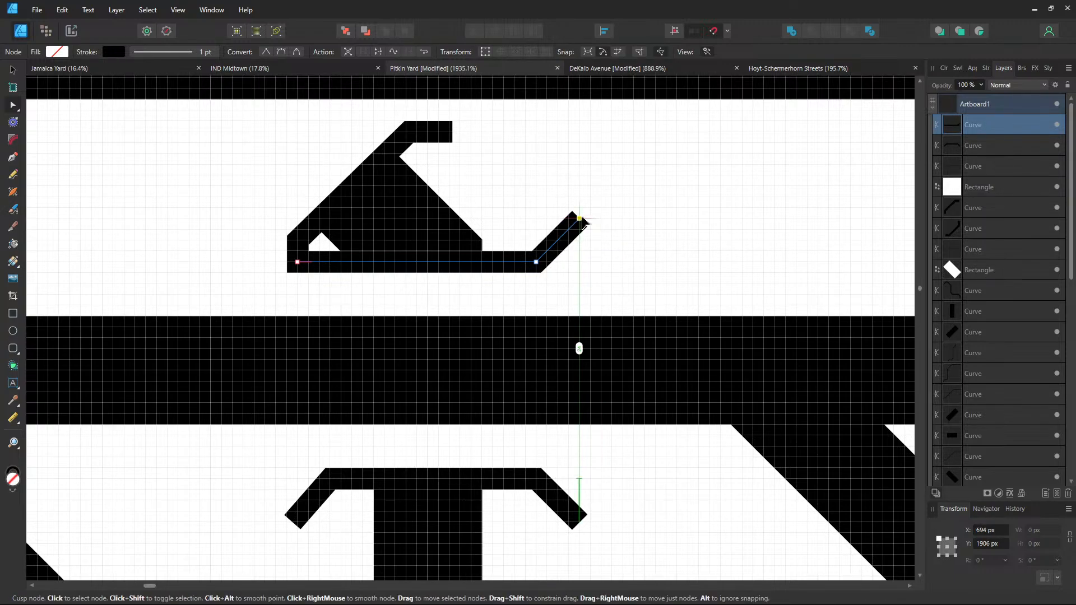
left_click(615, 234)
scroll(615, 233, "down", 4)
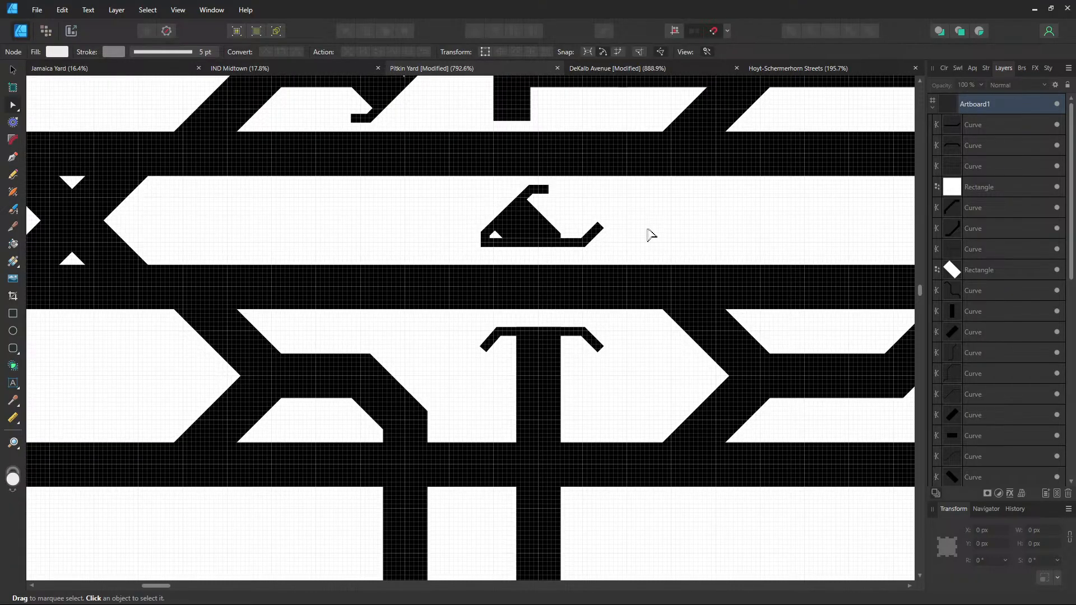
scroll(647, 286, "down", 1)
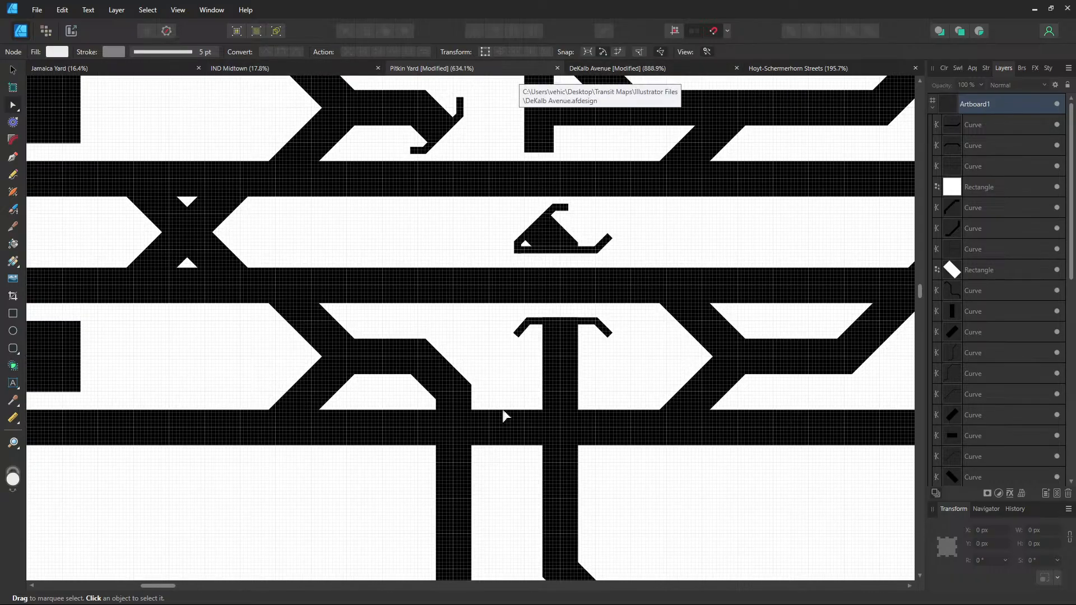
Paste the white gap and two stubs and align them over the lower crossing at X 661 px
left_click_drag(501, 421, 598, 336)
key("ctrl+v")
left_click_drag(494, 342, 519, 352)
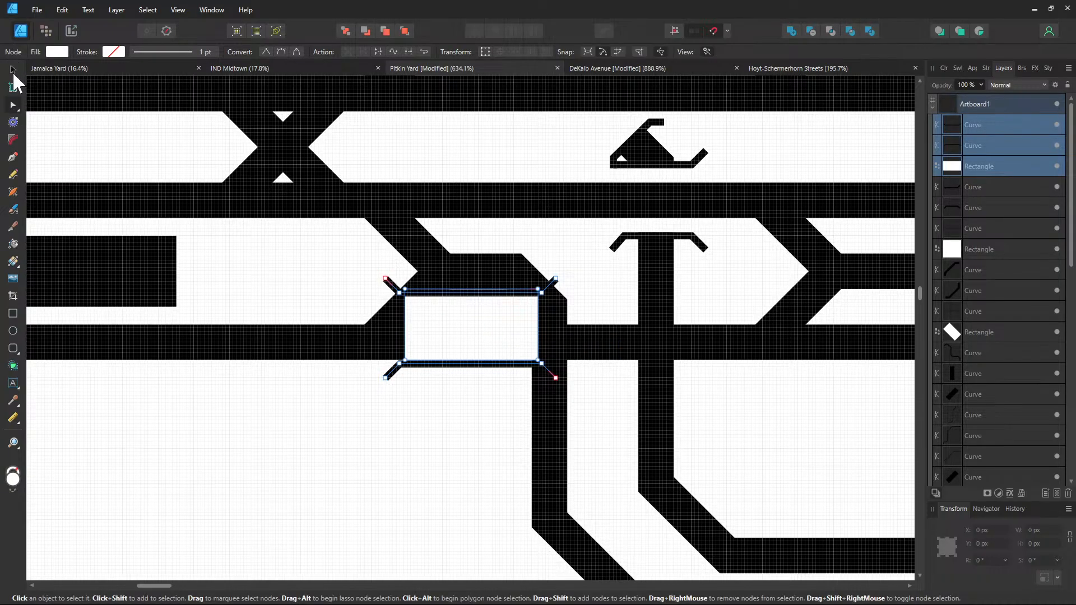
left_click(13, 70)
left_click_drag(460, 334, 586, 345)
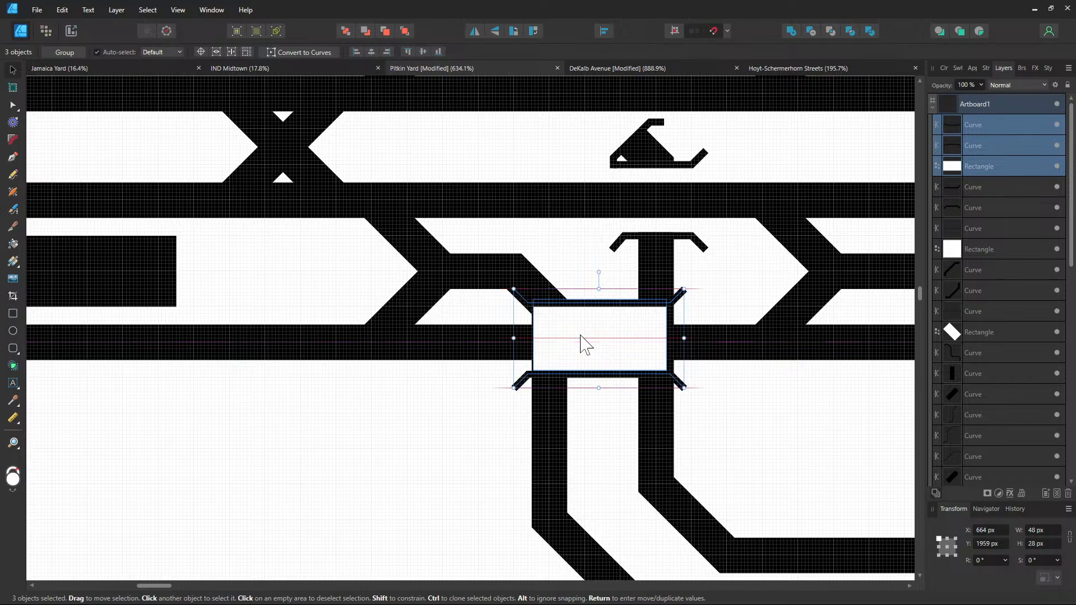
scroll(559, 387, "up", 5)
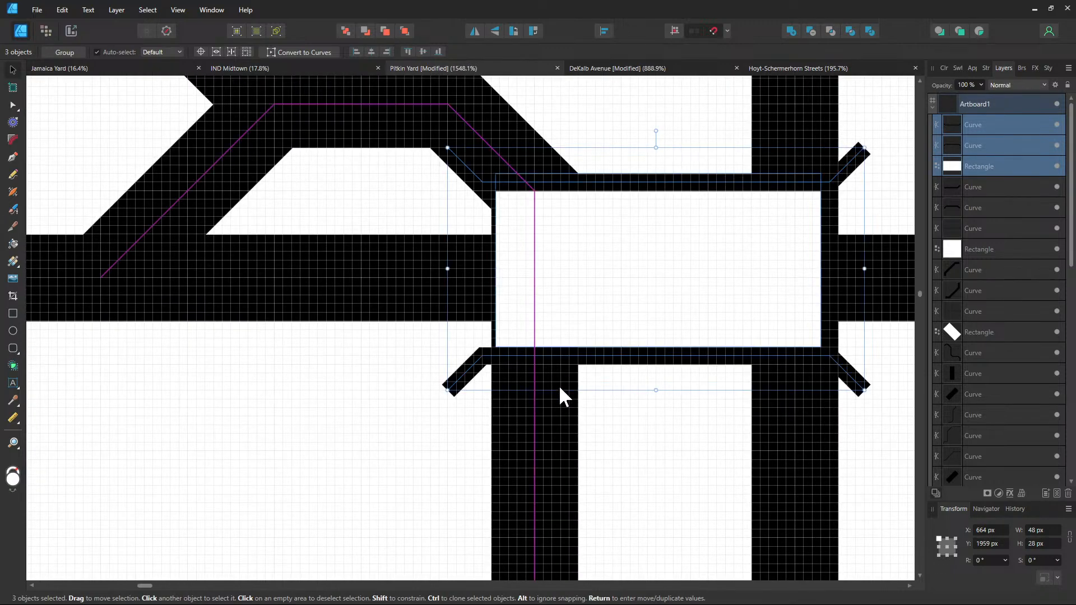
left_click_drag(559, 305, 506, 322)
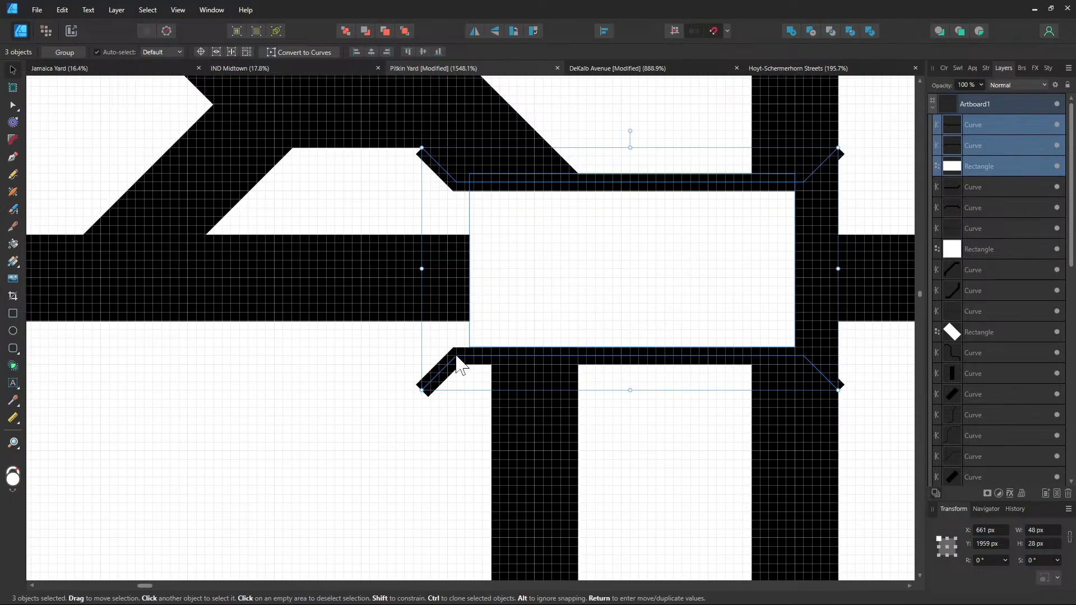
left_click_drag(520, 300, 513, 301)
left_click(731, 416)
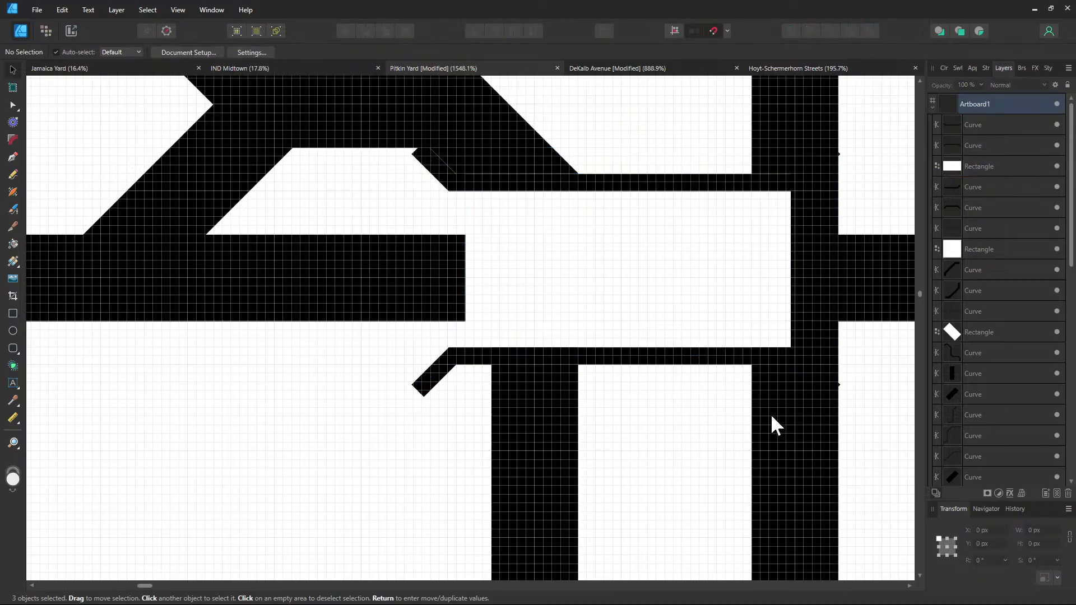
left_click_drag(771, 416, 575, 412)
left_click(597, 286)
Widen the white gap rightward and stretch the lower stub's right end arm to match
left_click(580, 277)
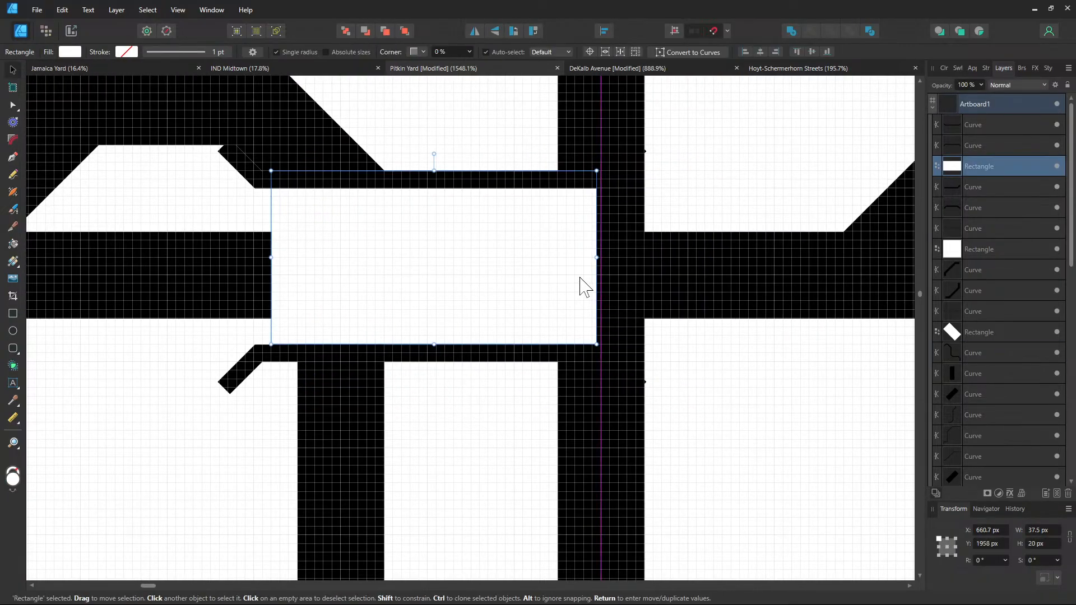
left_click_drag(596, 258, 693, 265)
left_click(588, 358)
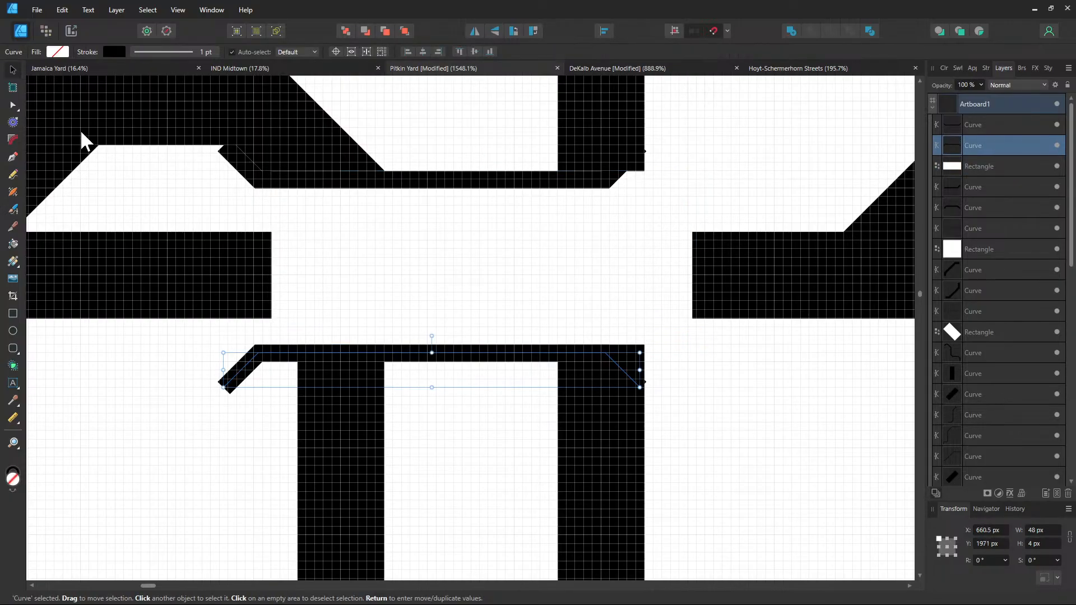
left_click(13, 106)
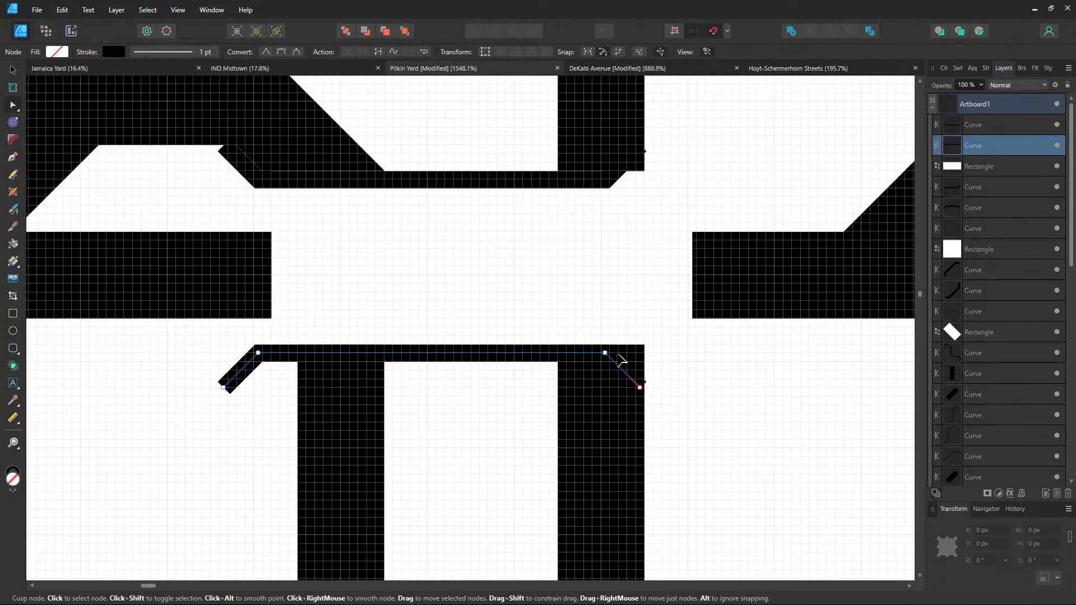
left_click_drag(605, 353, 690, 358)
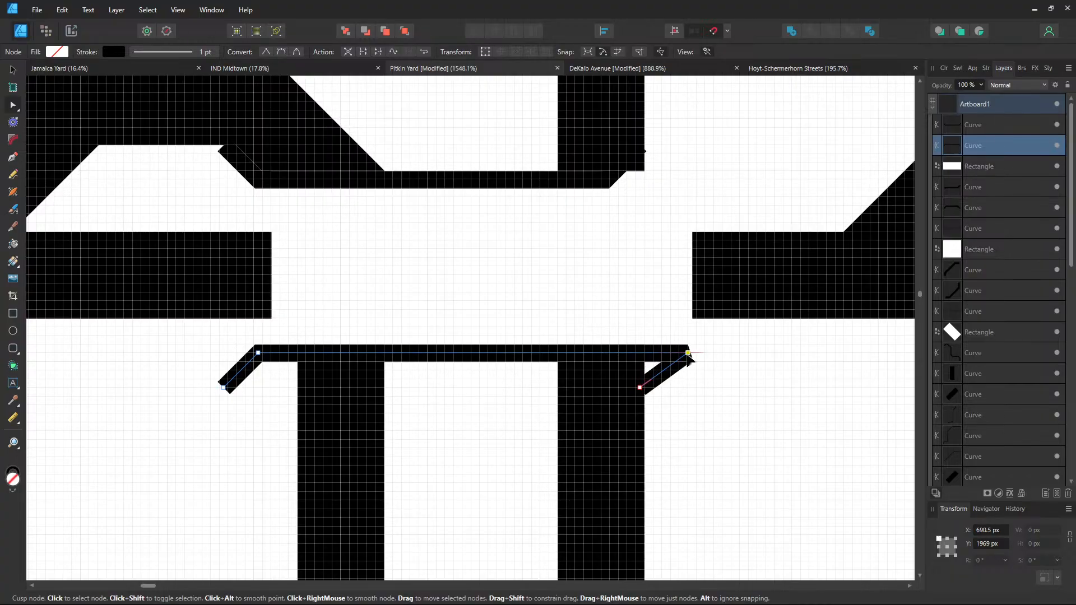
left_click_drag(639, 387, 715, 385)
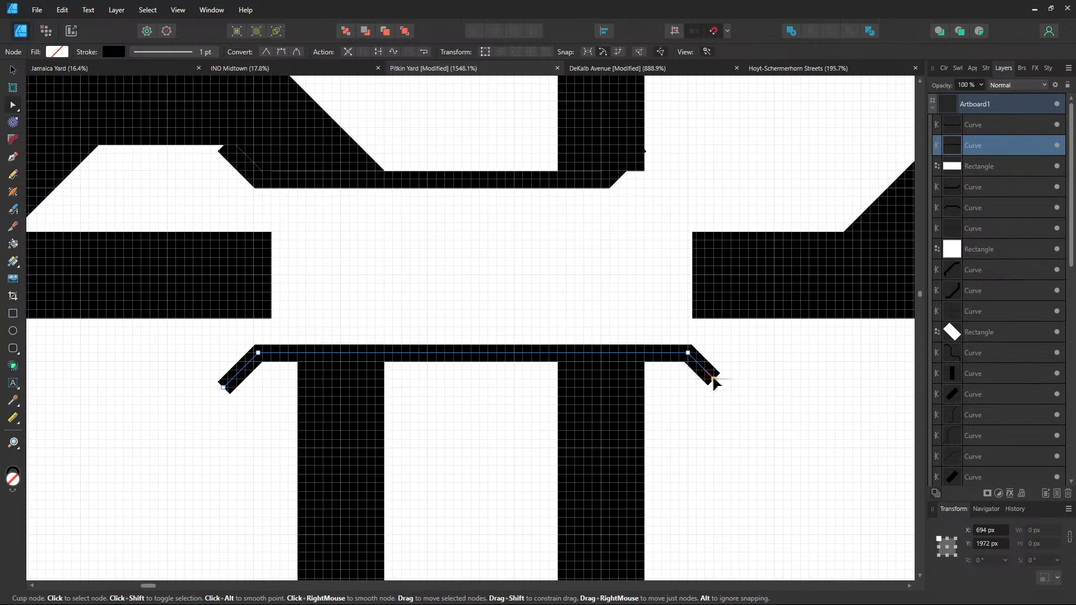
left_click_drag(714, 379, 723, 389)
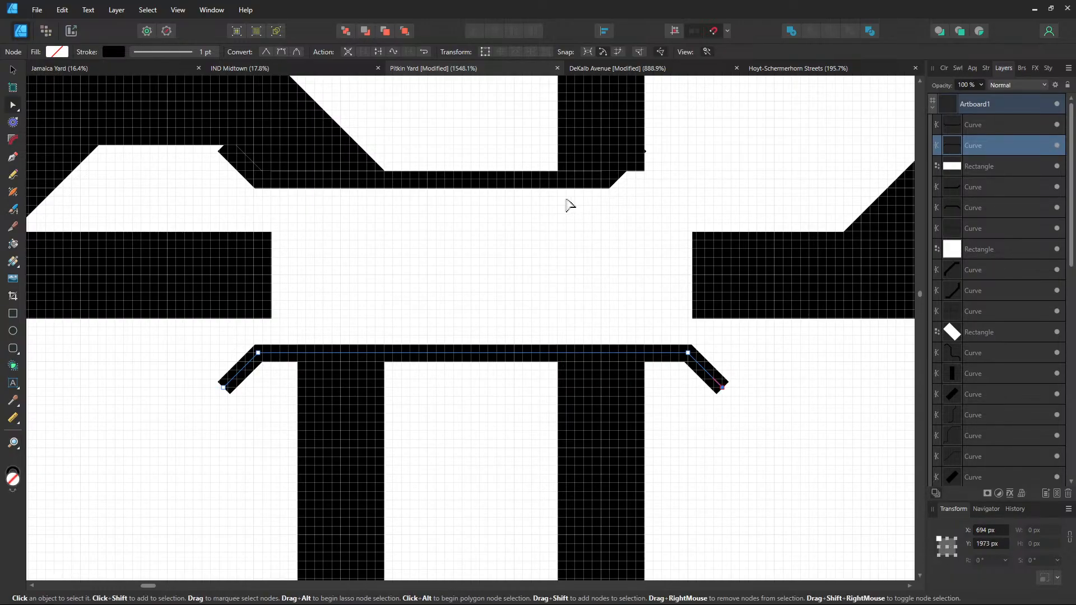
Bend the upper piece's right end into an angled stub and its left end into a short up-left arm
left_click(547, 185)
left_click(609, 179)
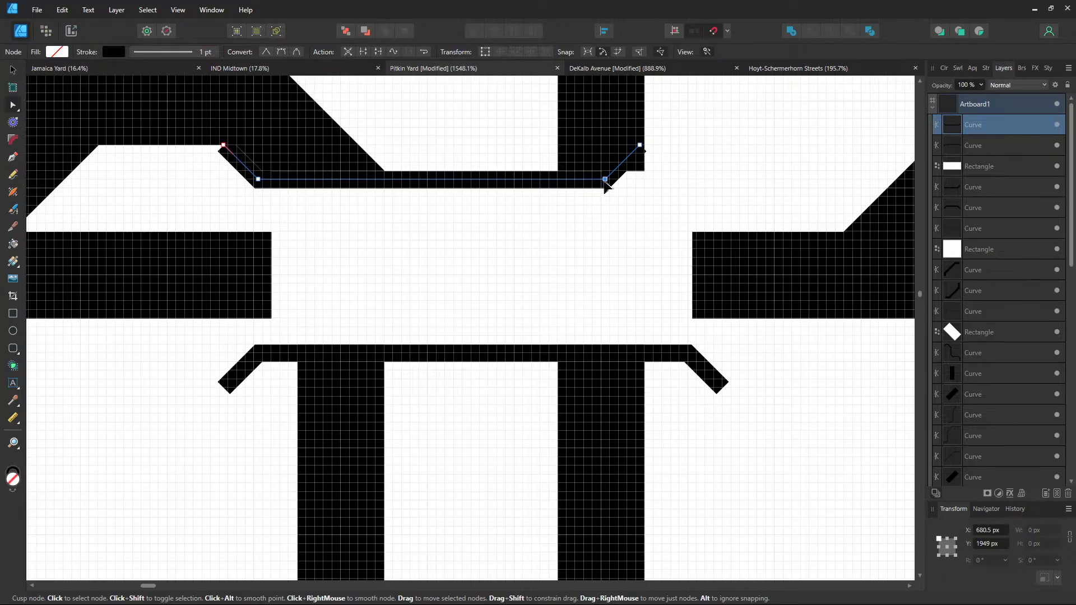
left_click_drag(619, 185, 689, 186)
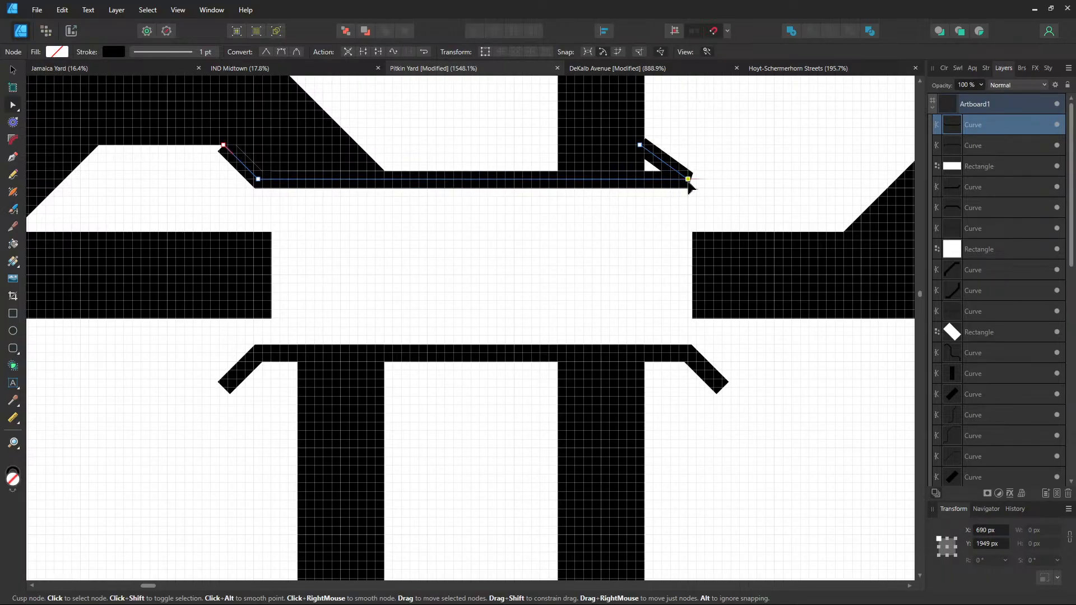
left_click_drag(639, 145, 722, 147)
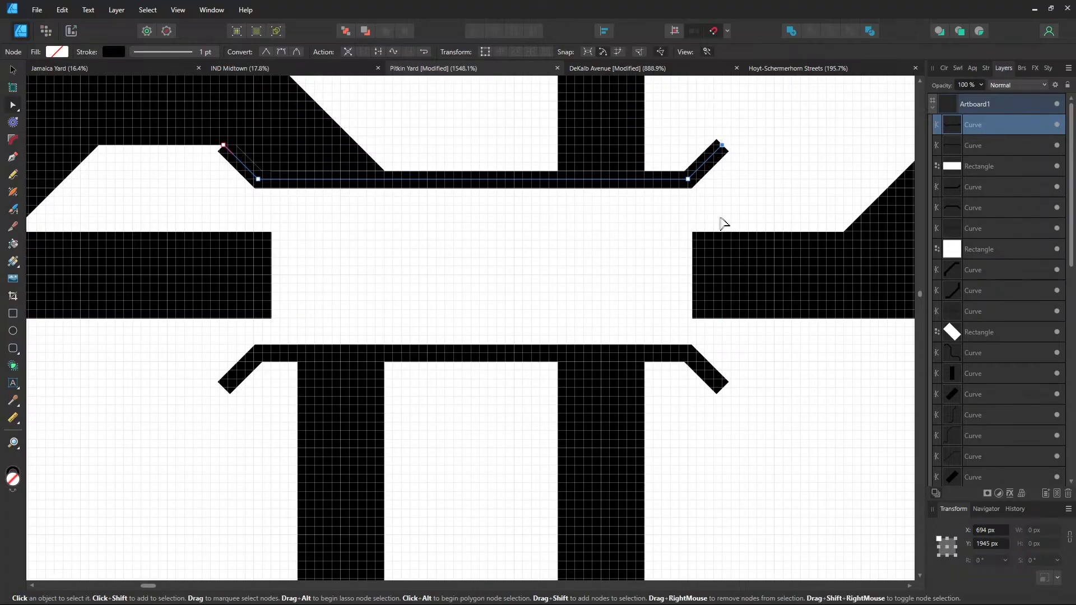
scroll(721, 224, "down", 3)
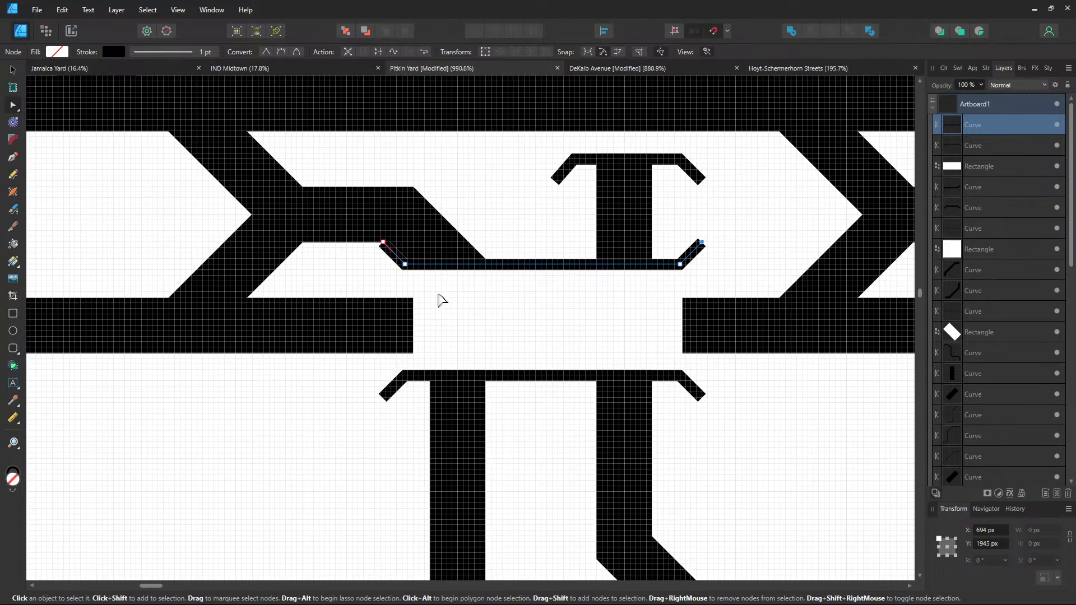
mouse_move(384, 245)
left_mouse_down()
mouse_move(377, 271)
mouse_move(405, 222)
mouse_move(422, 256)
mouse_move(401, 227)
mouse_move(385, 227)
left_mouse_up()
scroll(377, 279, "up", 2)
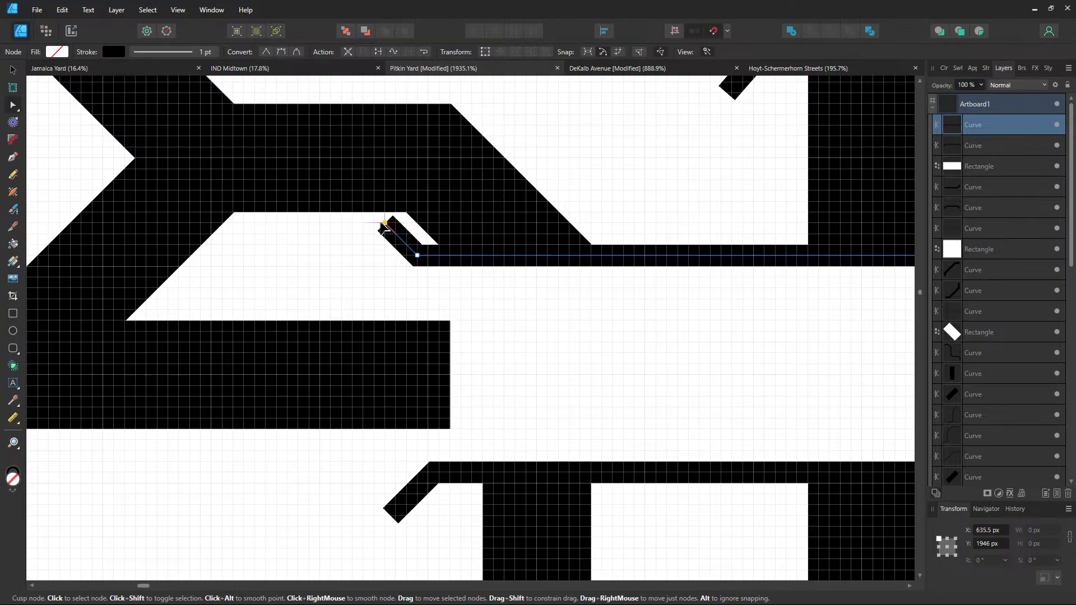
Change the horizontal through track's stacking order relative to the white gap block
left_click(632, 220)
scroll(634, 223, "down", 3)
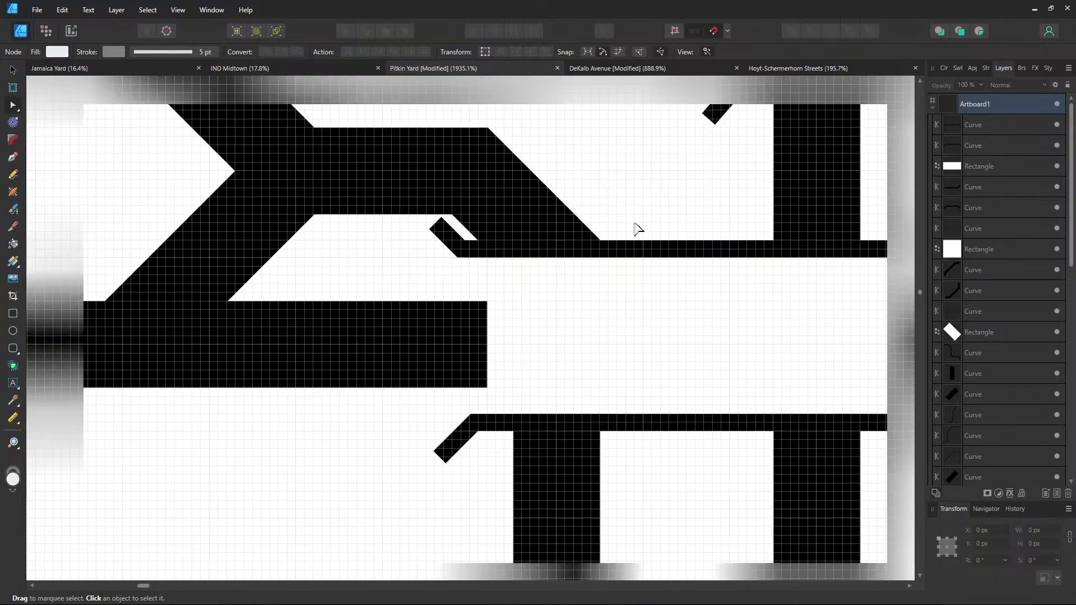
left_click_drag(683, 234, 557, 241)
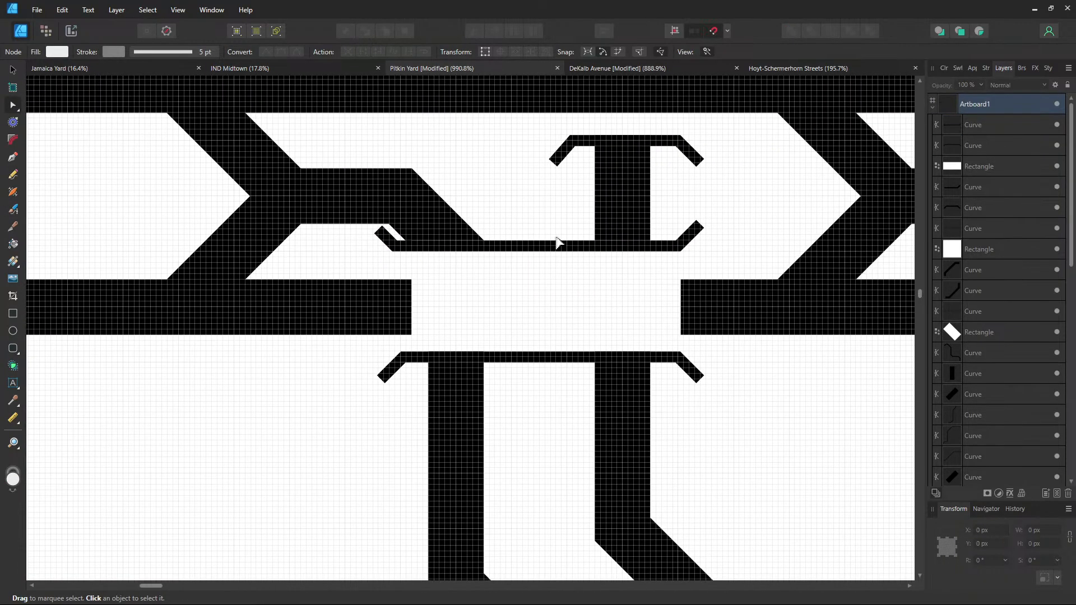
left_click(755, 316)
left_click_drag(970, 455, 976, 157)
scroll(968, 248, "up", 5)
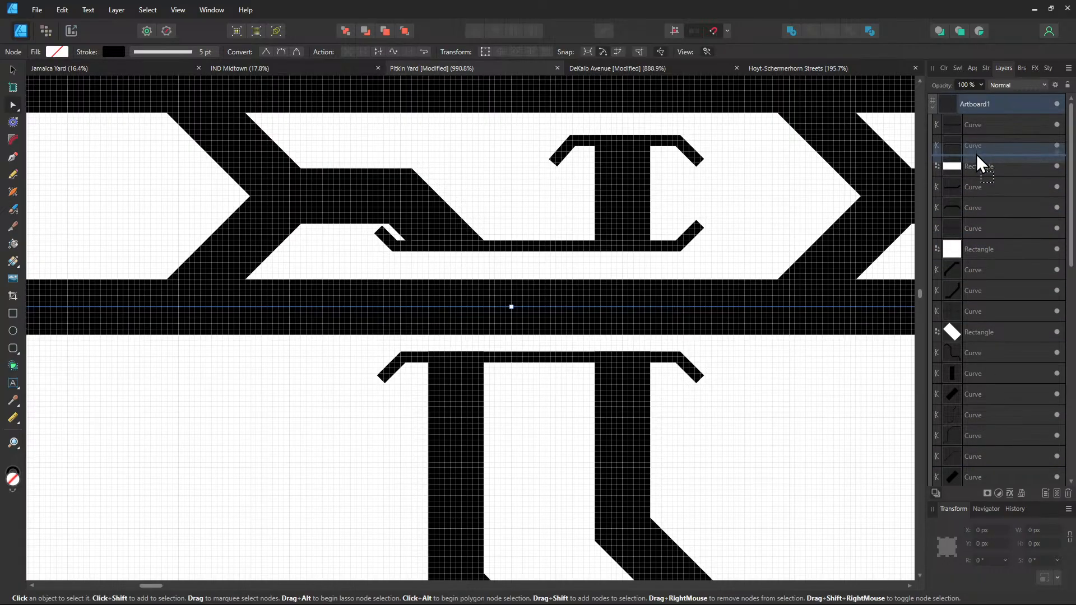
scroll(698, 453, "up", 1)
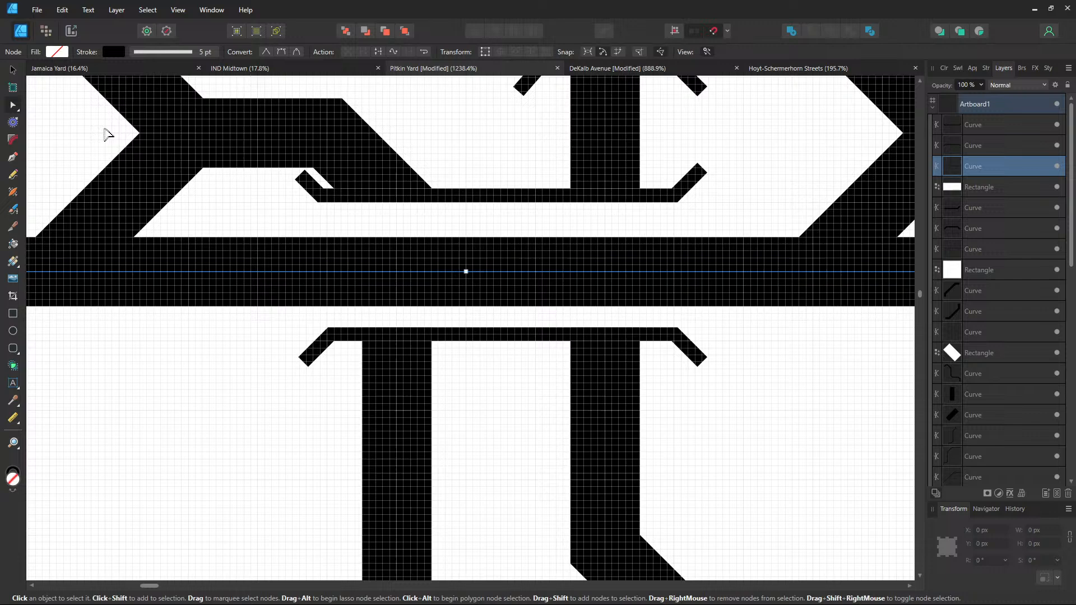
left_click(13, 69)
key("ctrl+z")
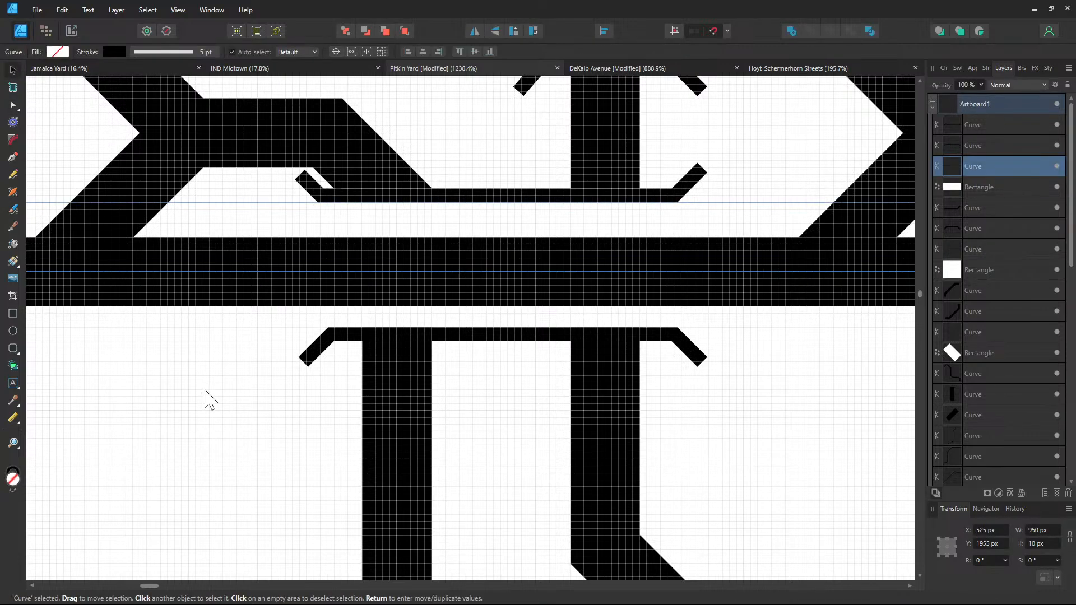
key("ctrl+z")
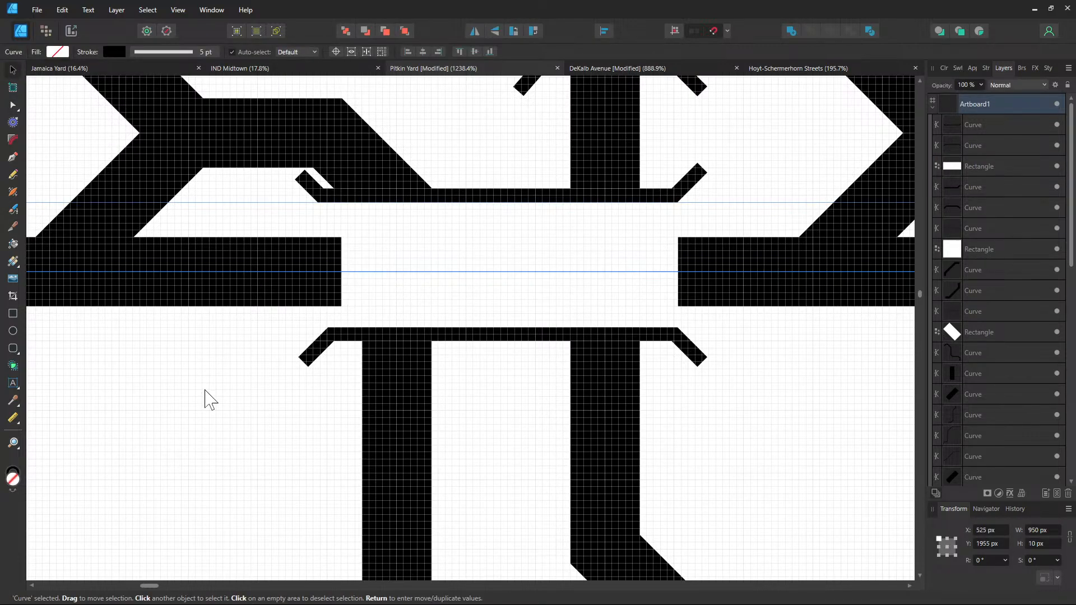
Select both bumper pieces and the white block and nudge them down to centre on the through track
left_click(205, 390)
key("ctrl+z")
key("ctrl+z")
key("ctrl+z")
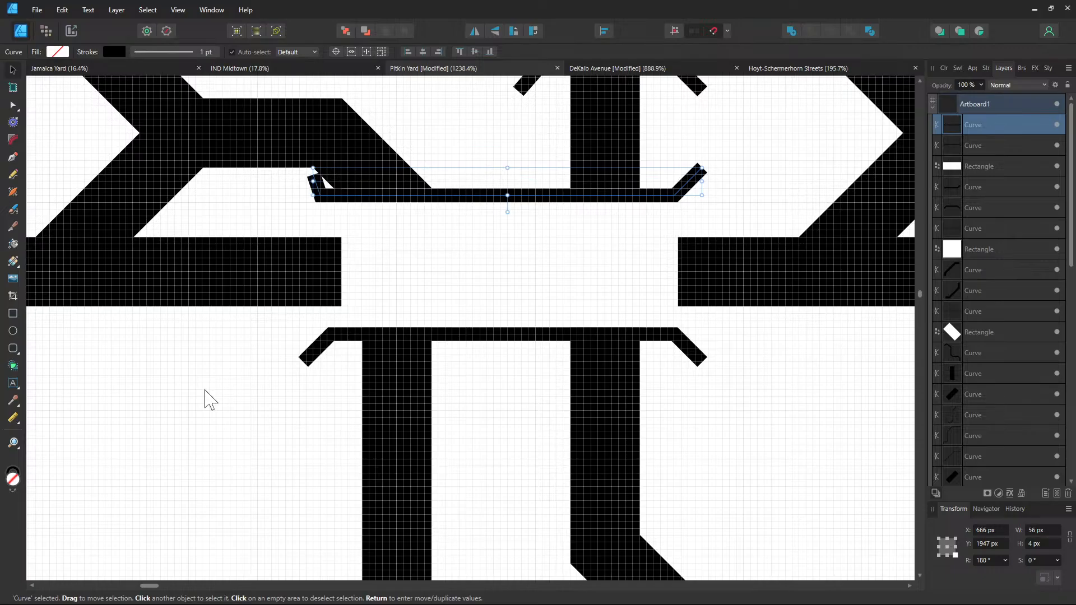
key("ctrl+z")
key("ctrl+z")
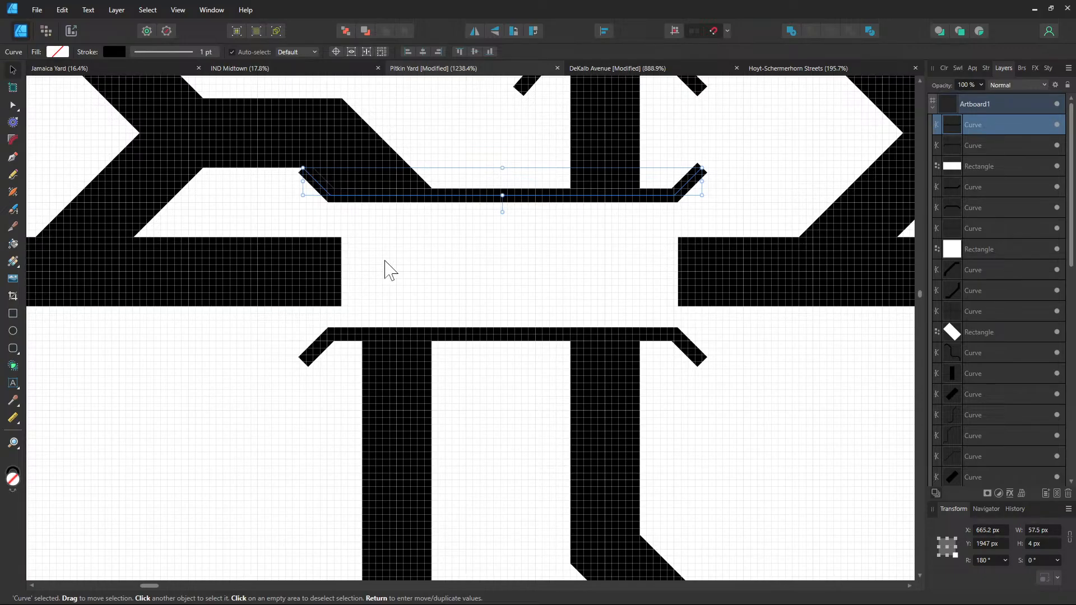
left_click(384, 269, "shift")
left_click(352, 341, "shift")
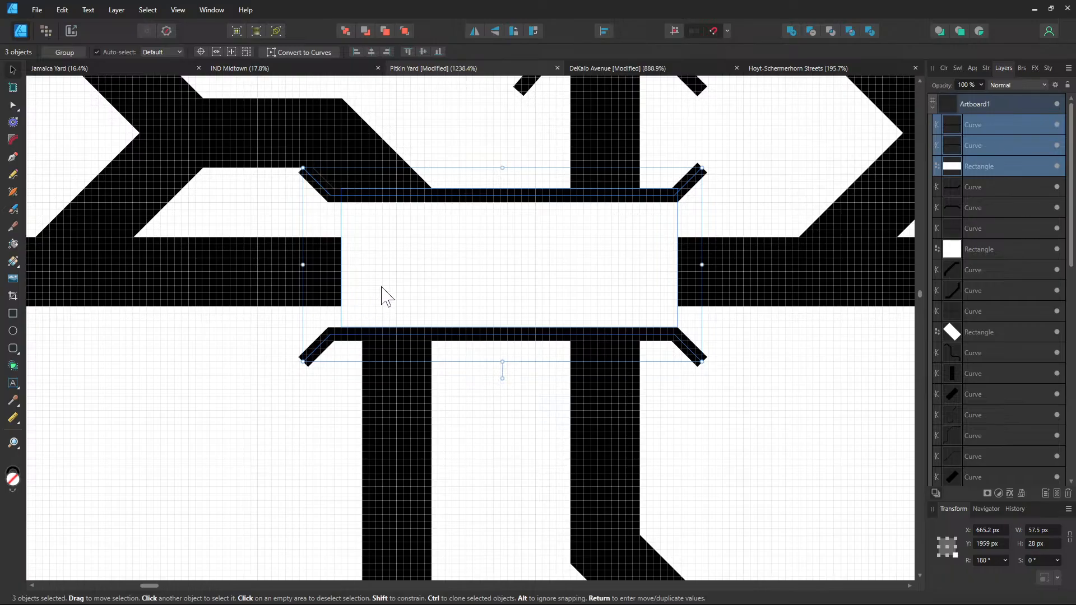
key("Down")
key("Down")
left_click_drag(384, 293, 384, 293)
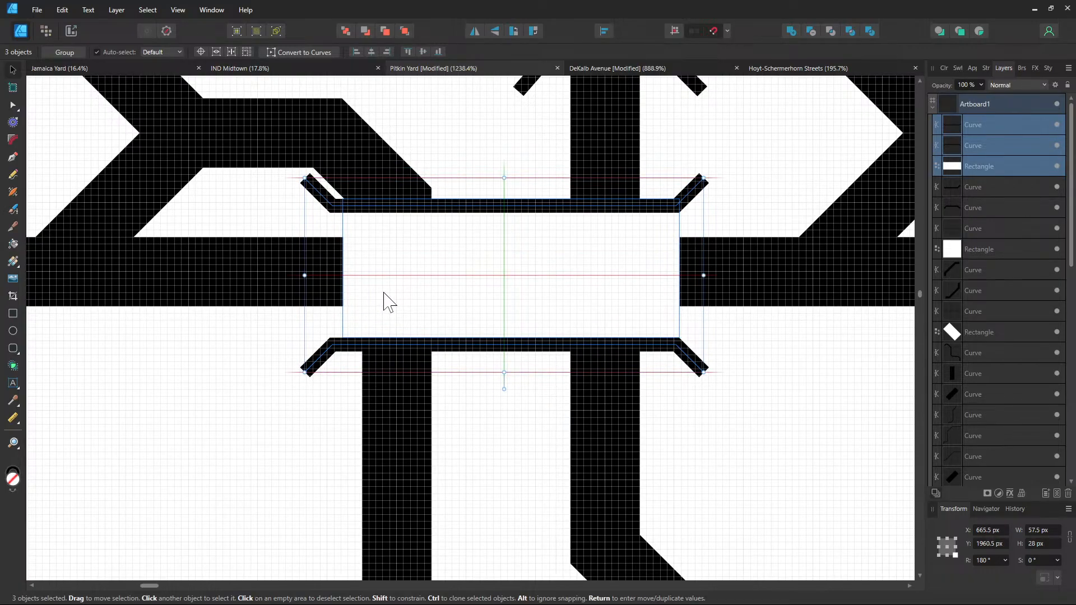
left_click_drag(383, 292, 384, 290)
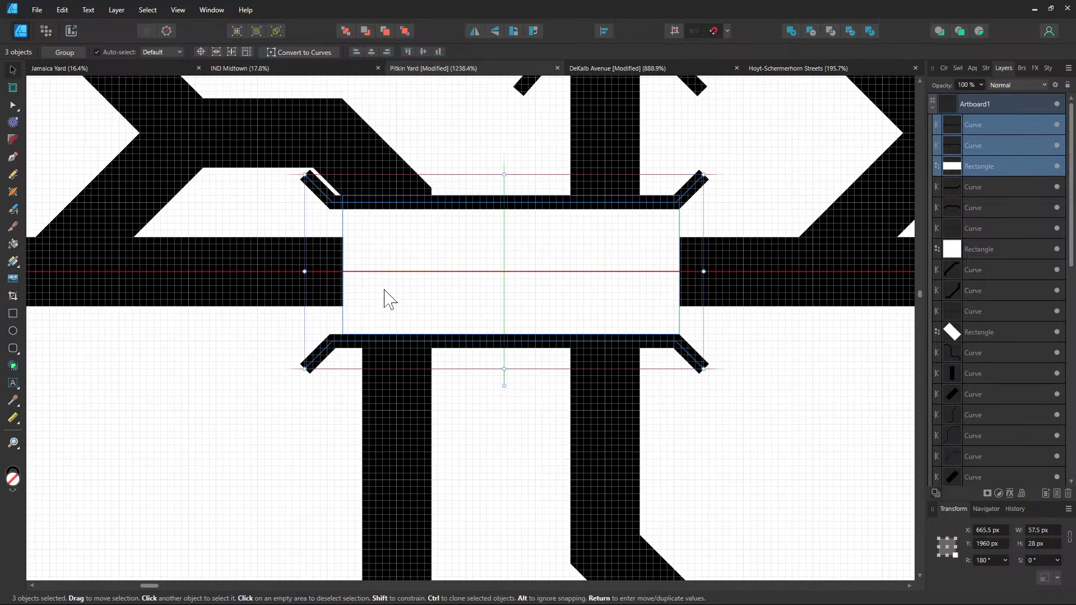
left_click(781, 404)
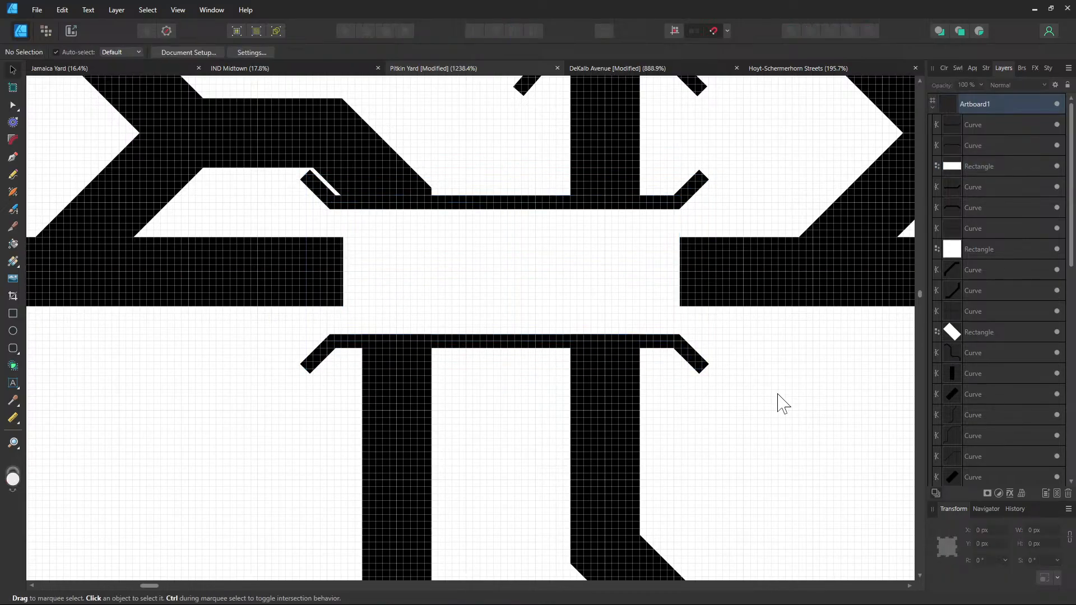
Raise the through track above the white block so it runs unbroken across the crossing
scroll(740, 392, "down", 3)
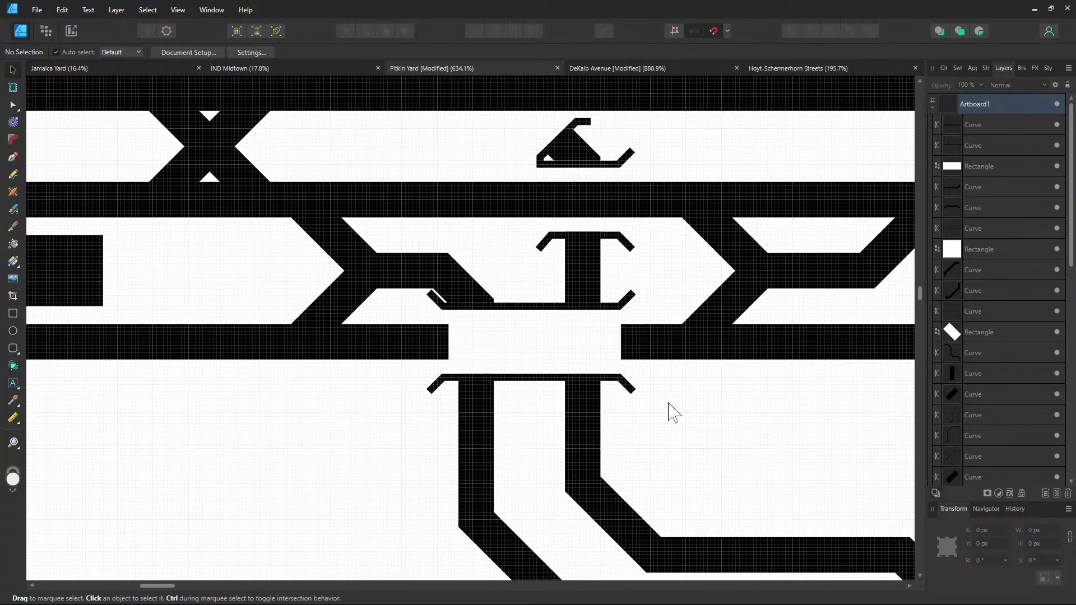
left_click(679, 347)
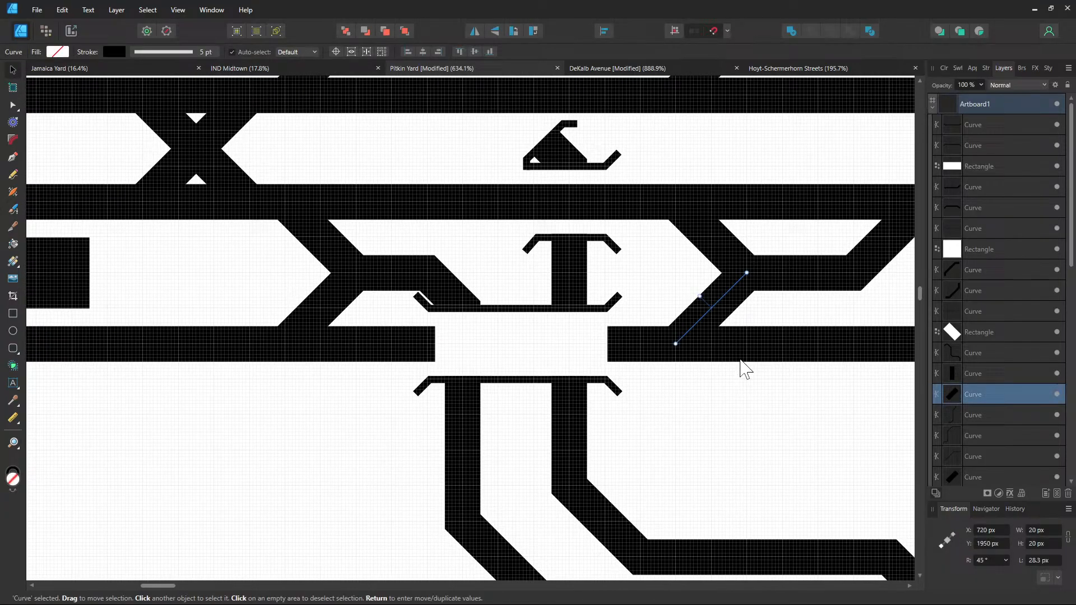
left_click(654, 345)
left_click_drag(984, 458, 985, 157)
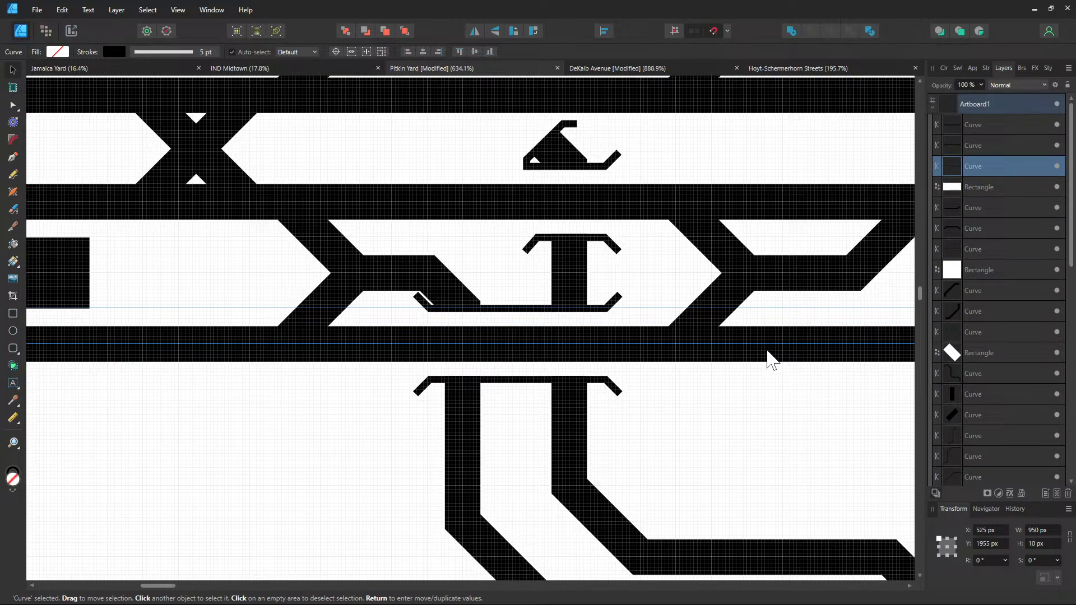
left_click(712, 445)
scroll(810, 447, "down", 3)
scroll(620, 447, "up", 2)
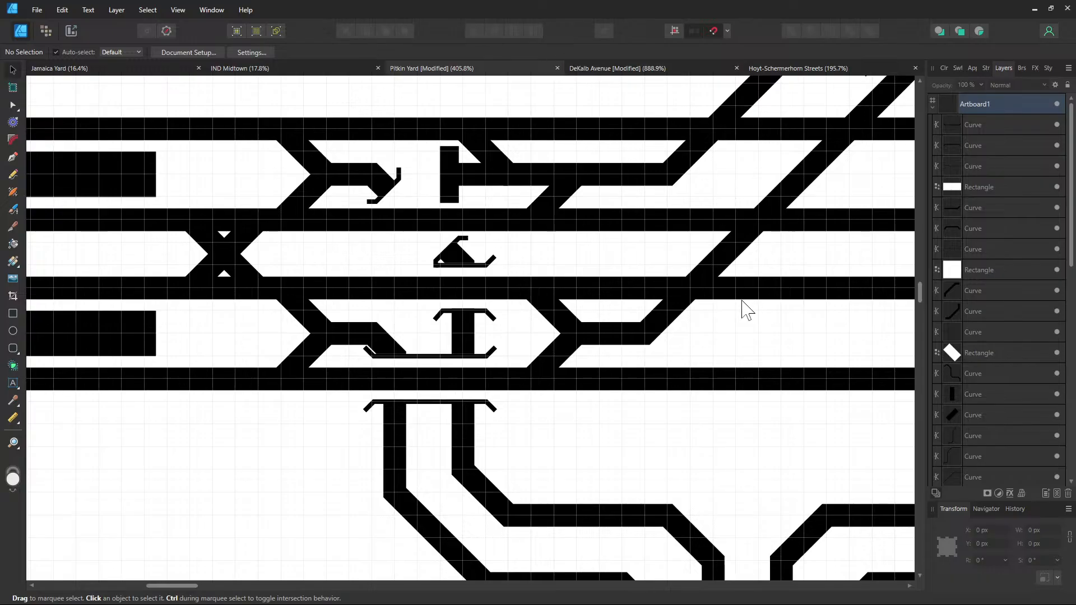
Switch to the DeKalb Avenue map and pan to the Myrtle Avenue and A3 junctions
left_click_drag(744, 299, 401, 317)
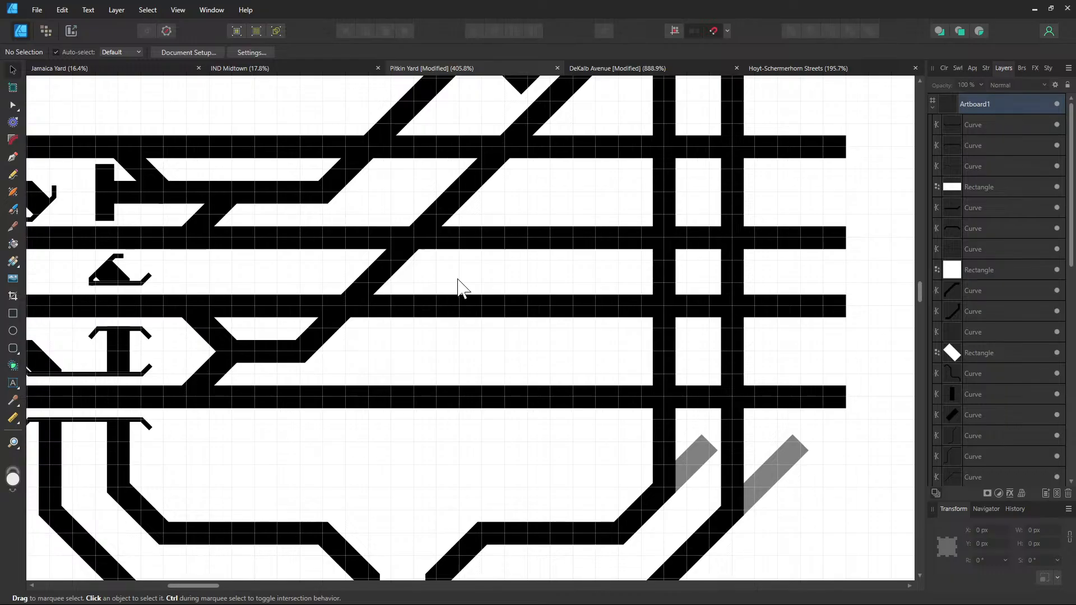
left_click_drag(416, 293, 491, 289)
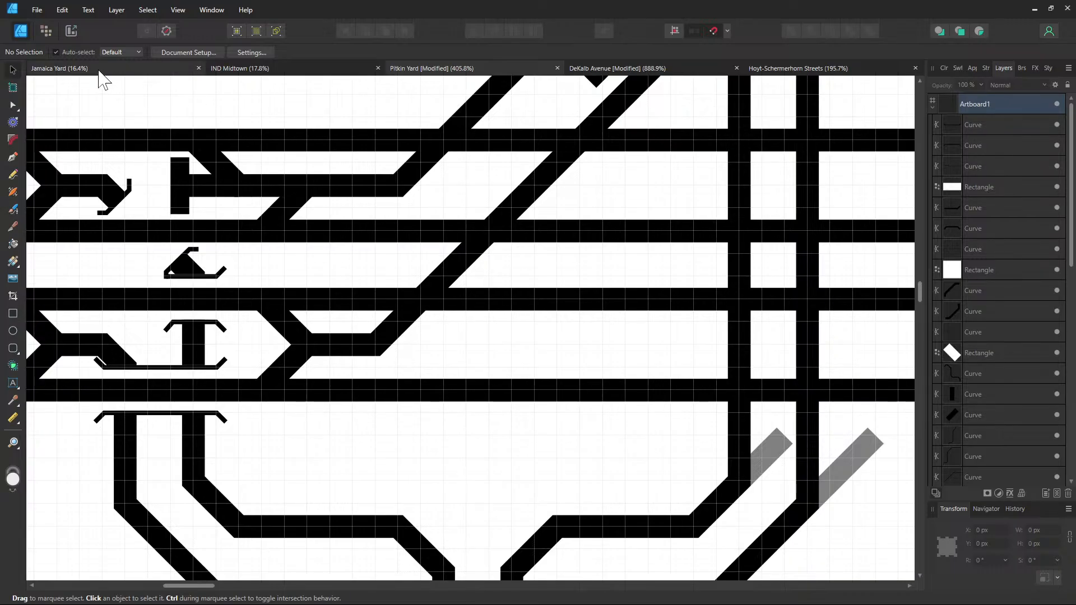
left_click(592, 69)
scroll(373, 426, "down", 8)
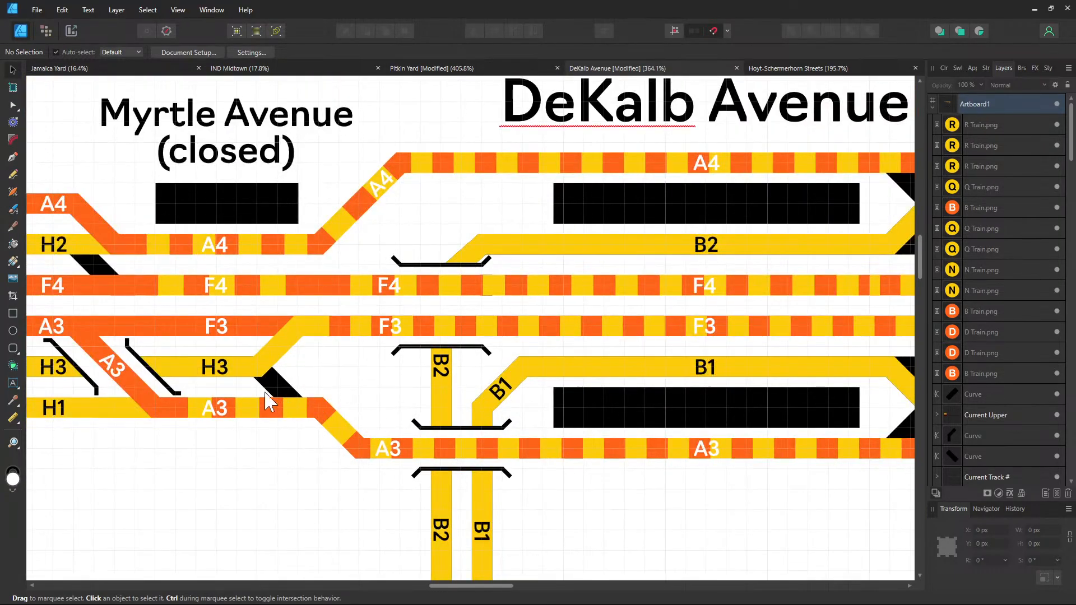
scroll(433, 399, "up", 3)
left_click_drag(430, 391, 440, 390)
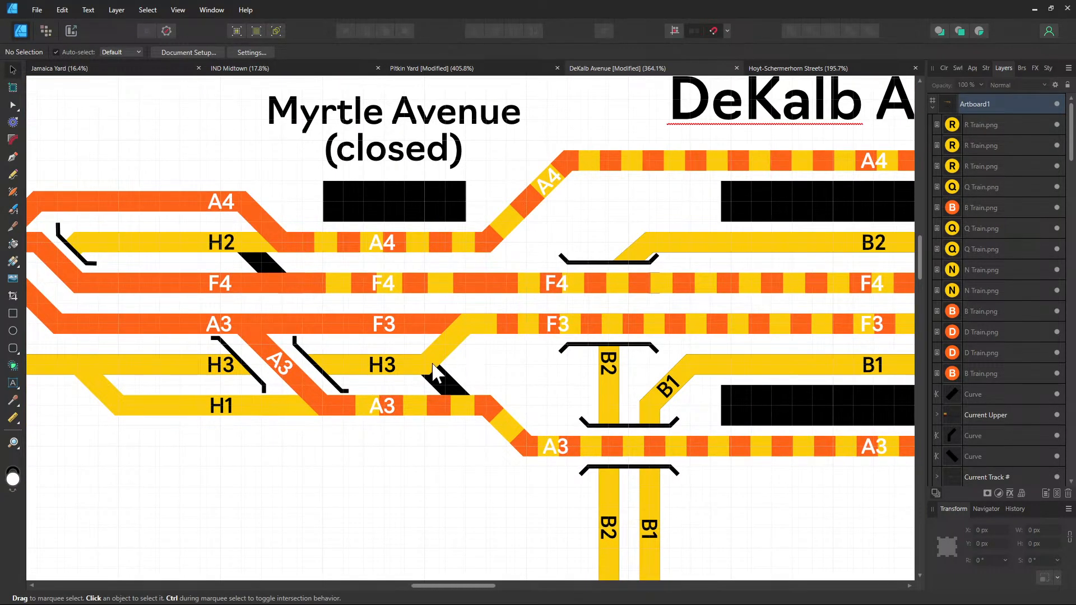
left_click_drag(543, 387, 228, 384)
left_click_drag(596, 389, 305, 372)
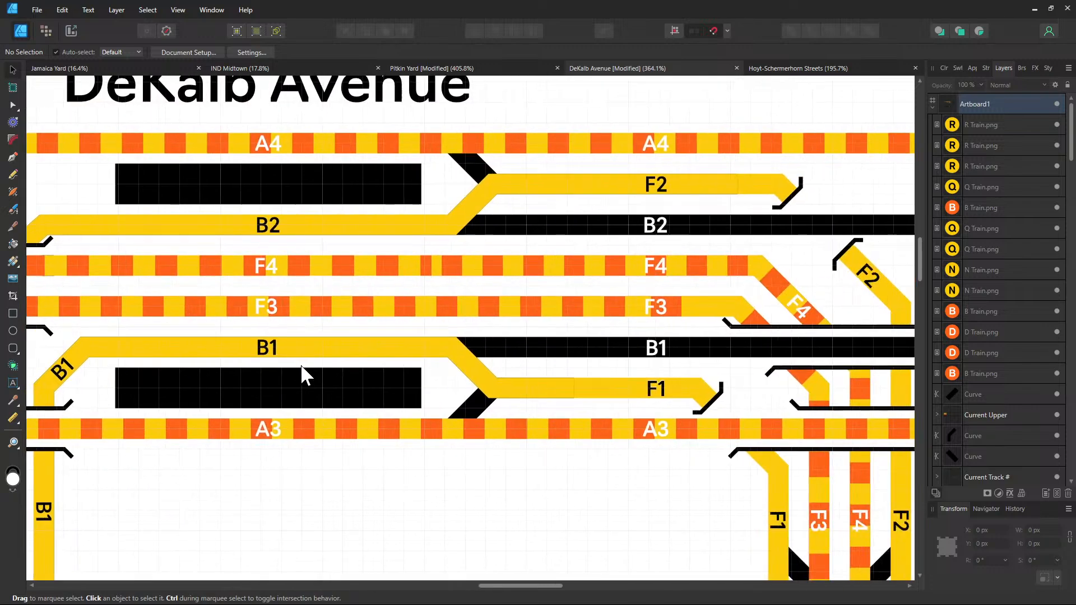
left_click_drag(726, 381, 588, 370)
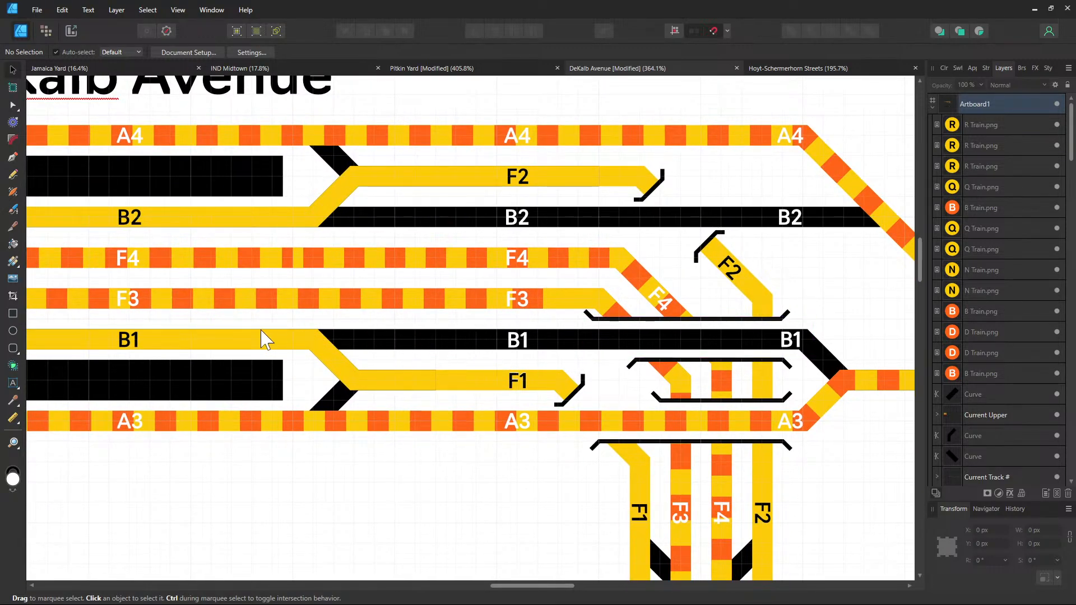
left_click_drag(202, 335, 399, 342)
Select the black diagonal crossover strokes beside track A3
scroll(399, 342, "down", 5)
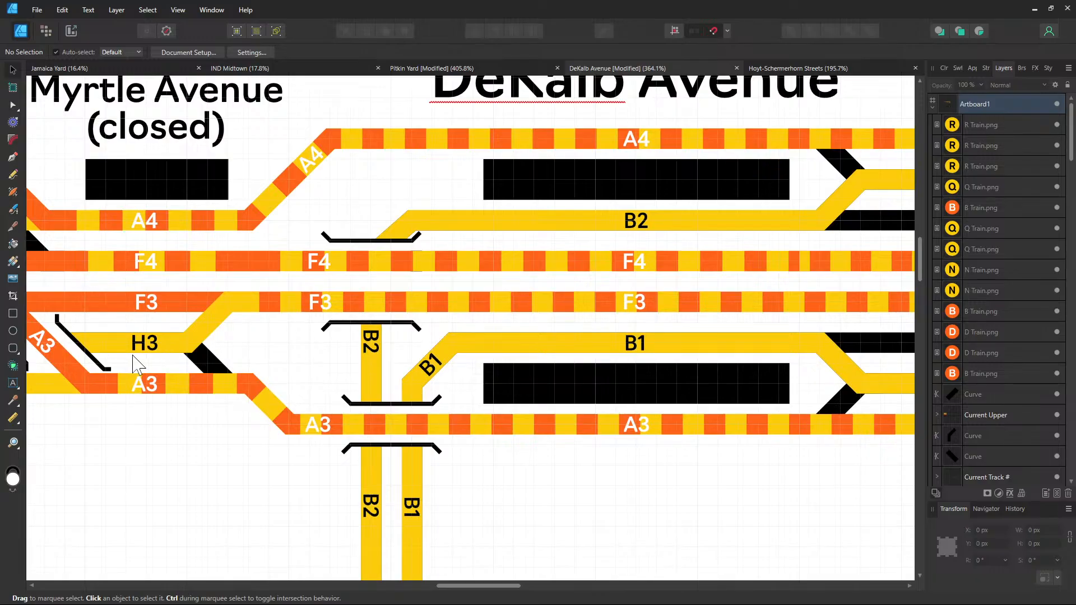
scroll(425, 350, "up", 6)
left_click(422, 348)
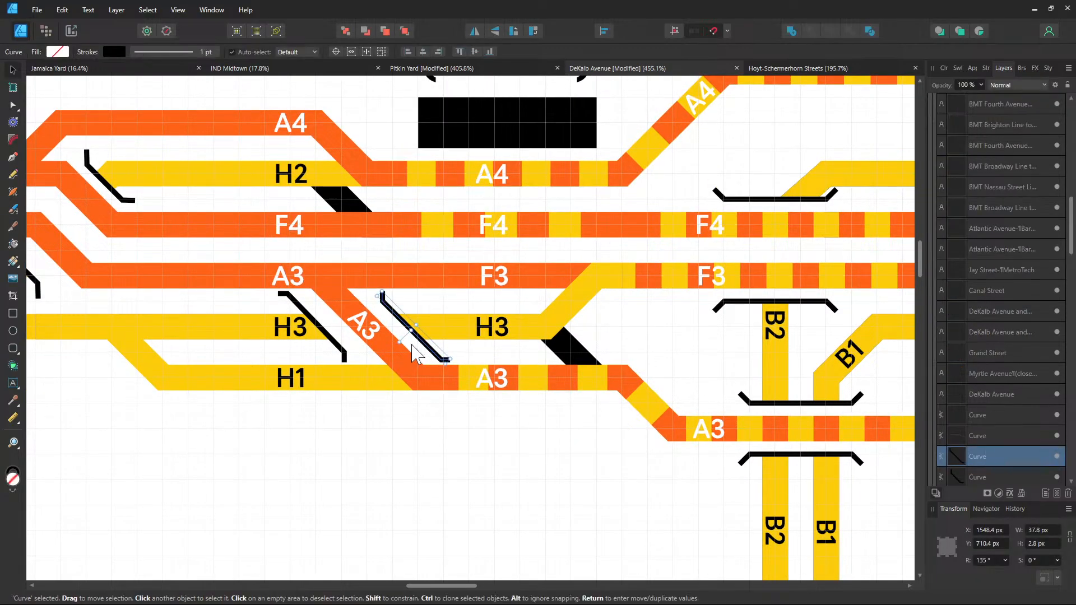
left_click(343, 351, "shift")
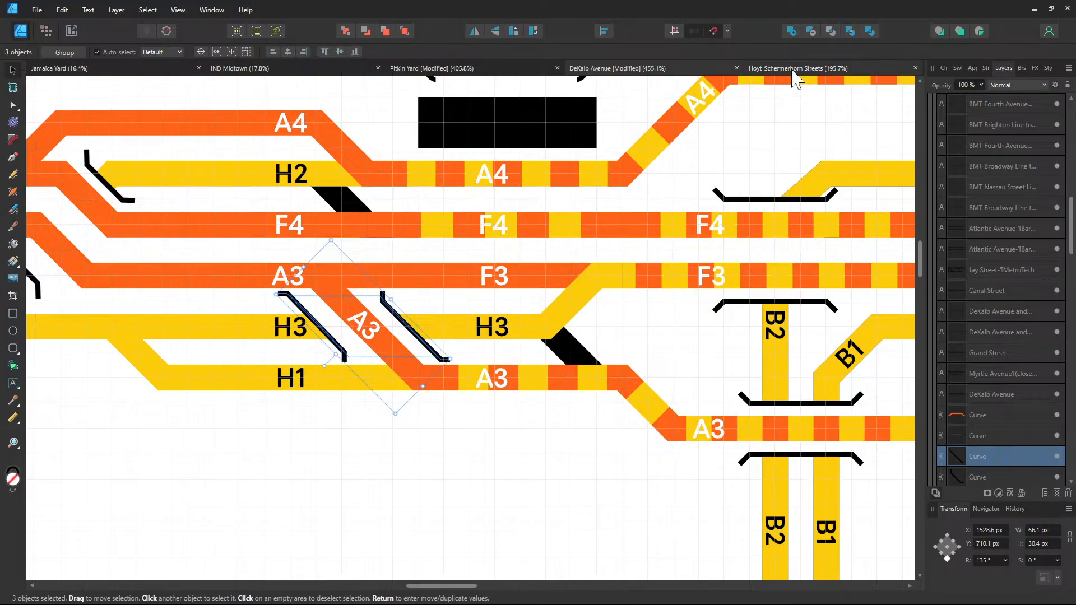
Paste the crossover strokes at Pitkin Yard's middle junction and rotate them to 45°
left_click(475, 68)
left_click_drag(544, 258, 606, 305)
key("ctrl+v")
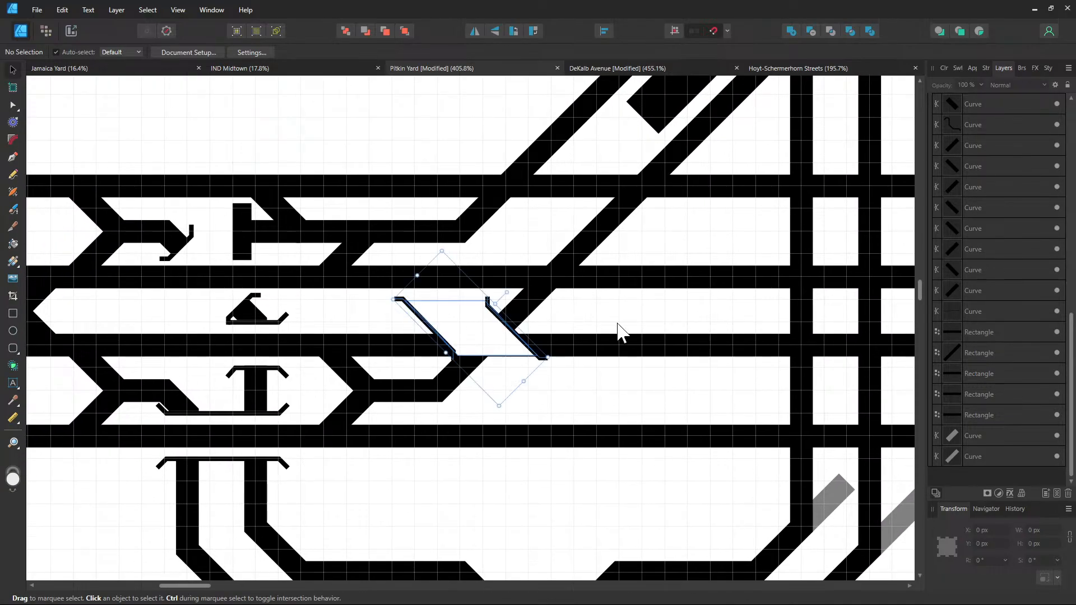
left_click(987, 561)
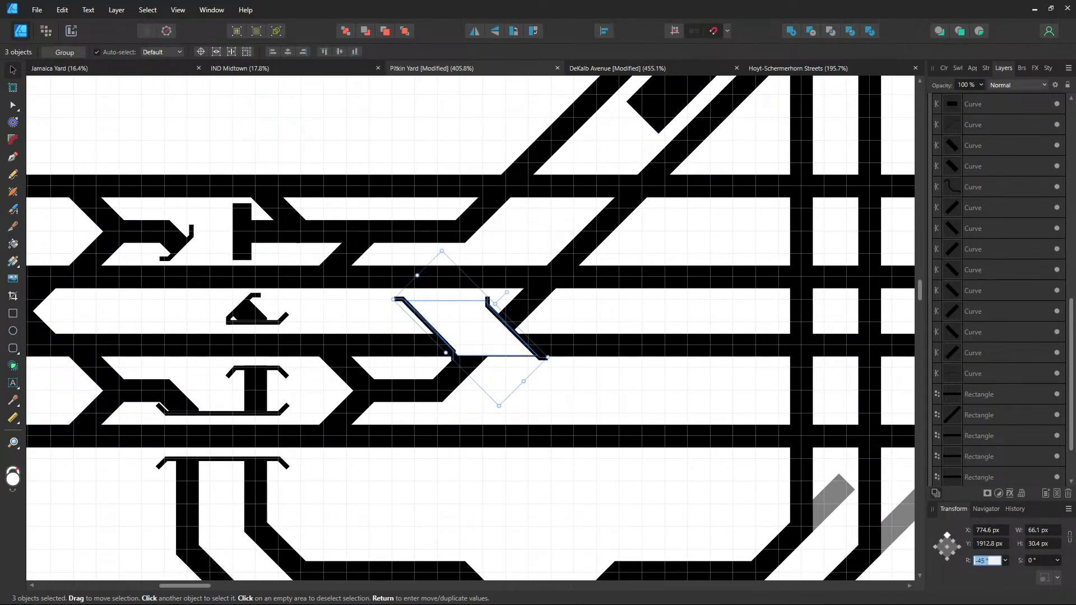
type("90")
key("Return")
left_click(990, 561)
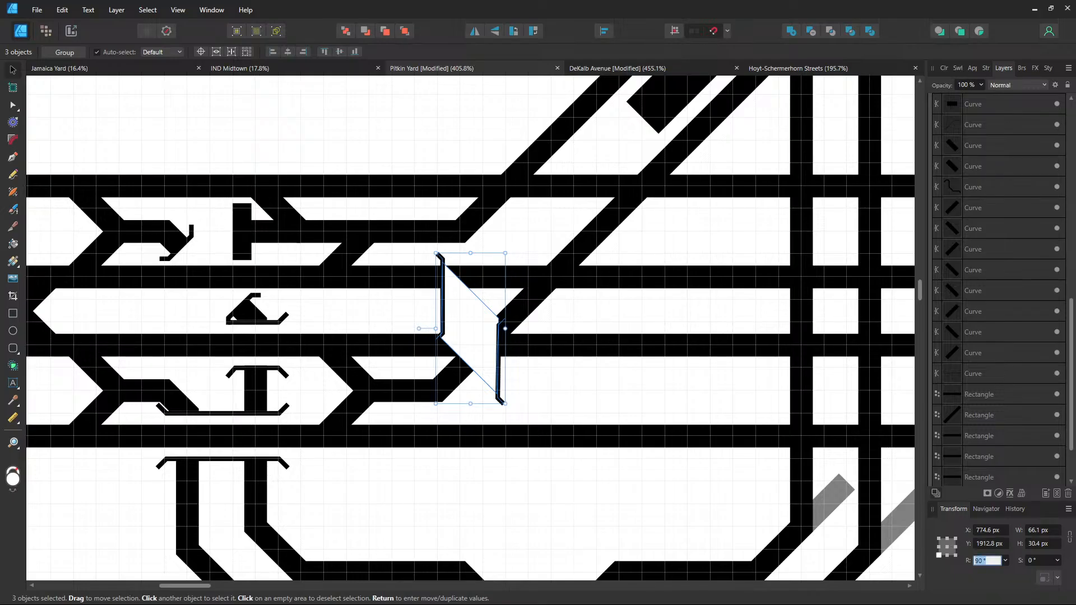
type("45")
key("Return")
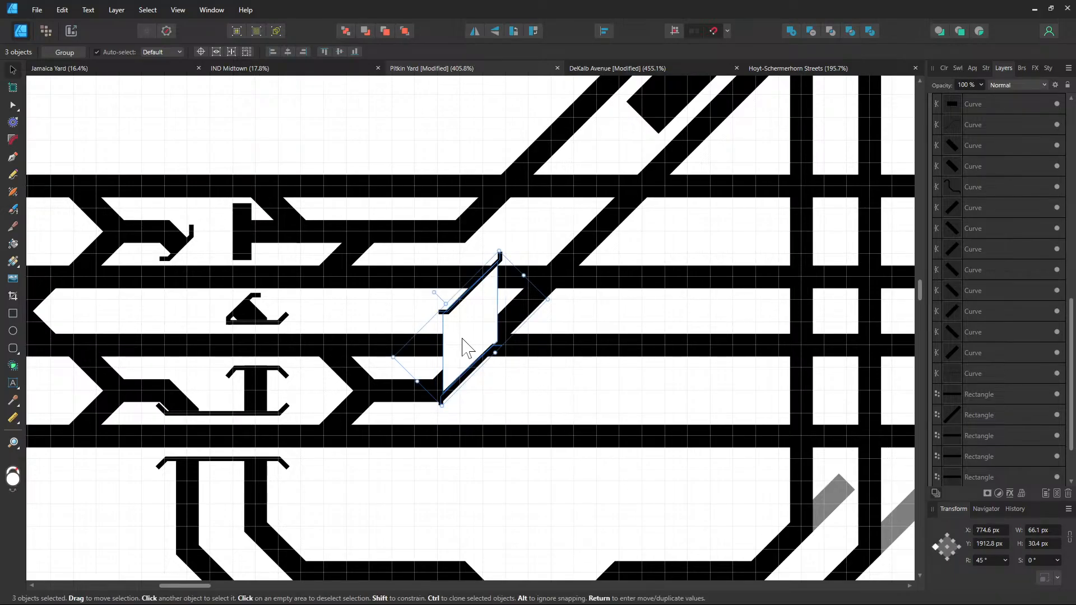
Re-rotate the crossover to -135°, place it over the diagonal junction, then compare with DeKalb Avenue
left_click_drag(469, 359, 468, 364)
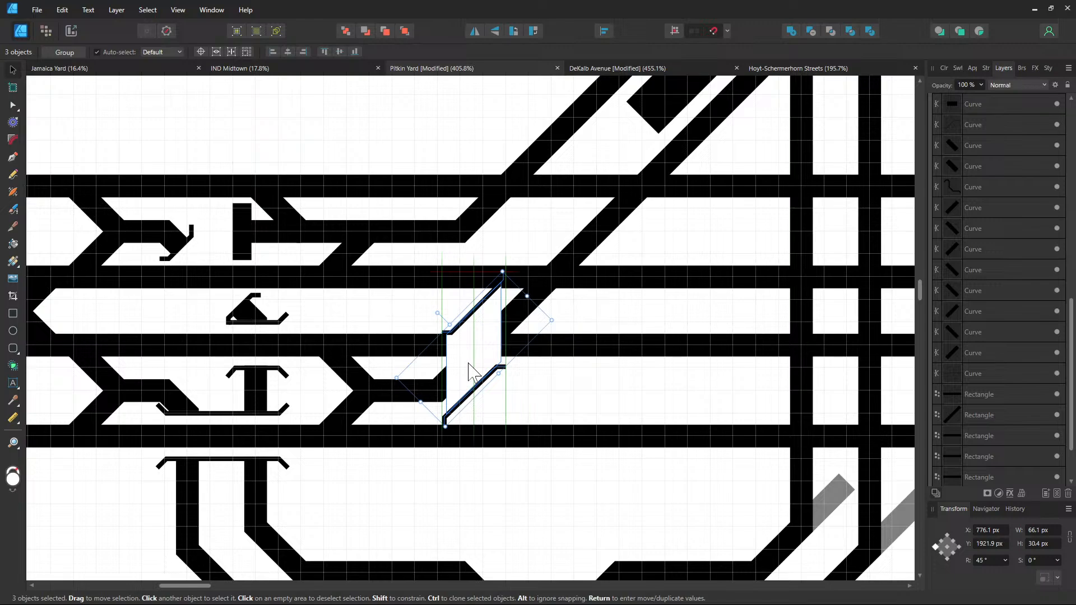
left_click_drag(469, 364, 513, 328)
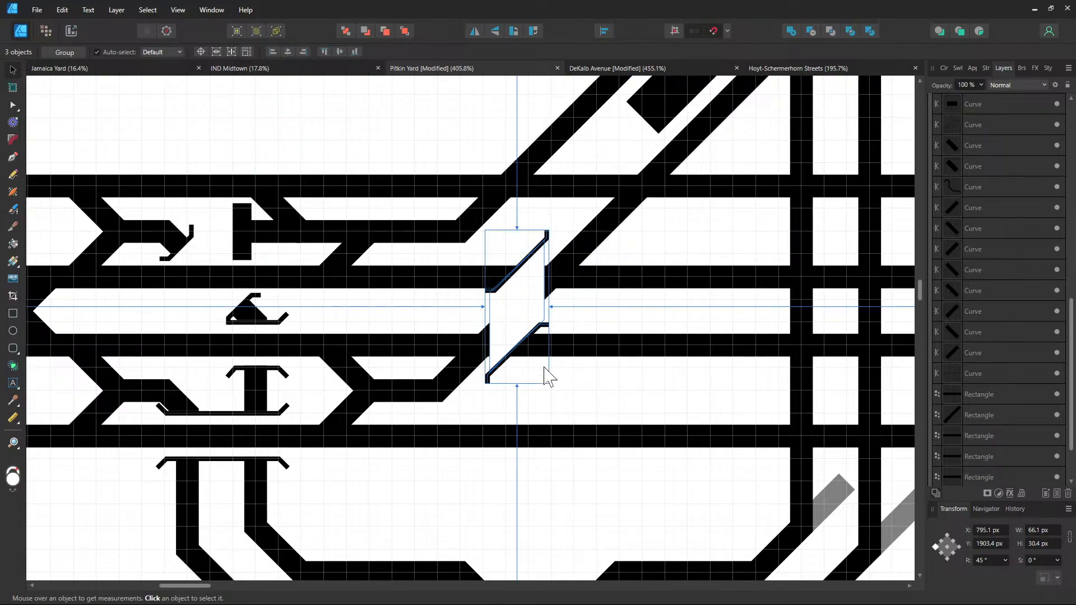
scroll(548, 373, "up", 3)
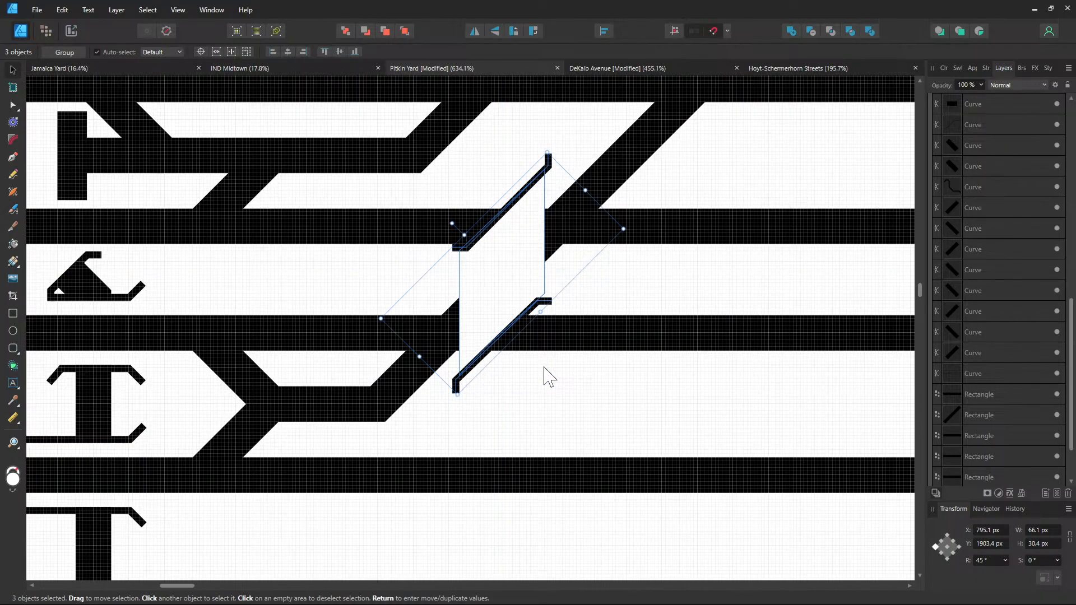
key("ctrl+z")
key("ctrl+z")
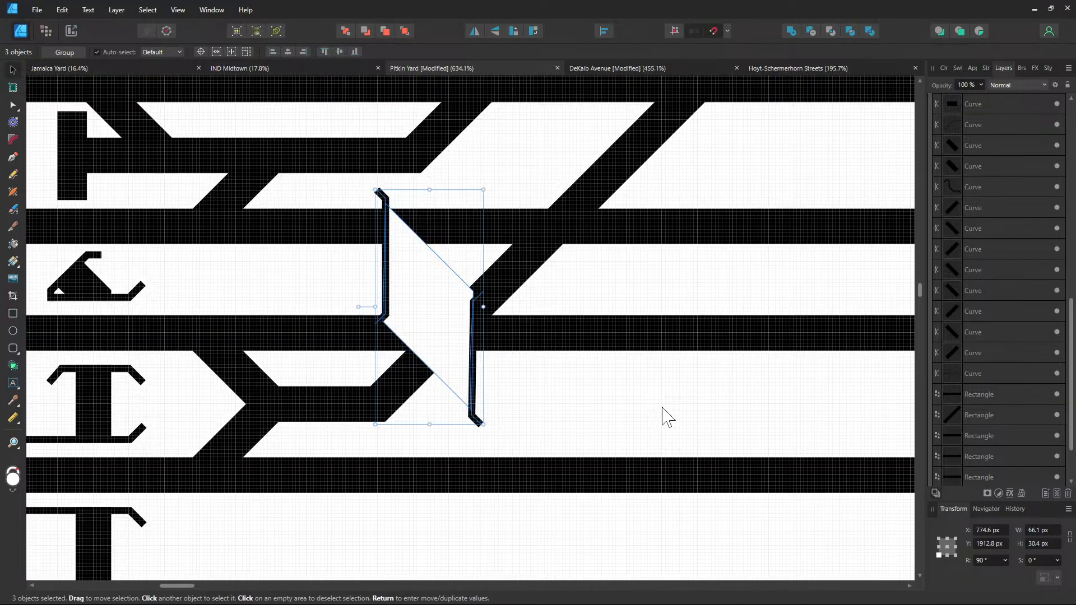
key("ctrl+shift+z")
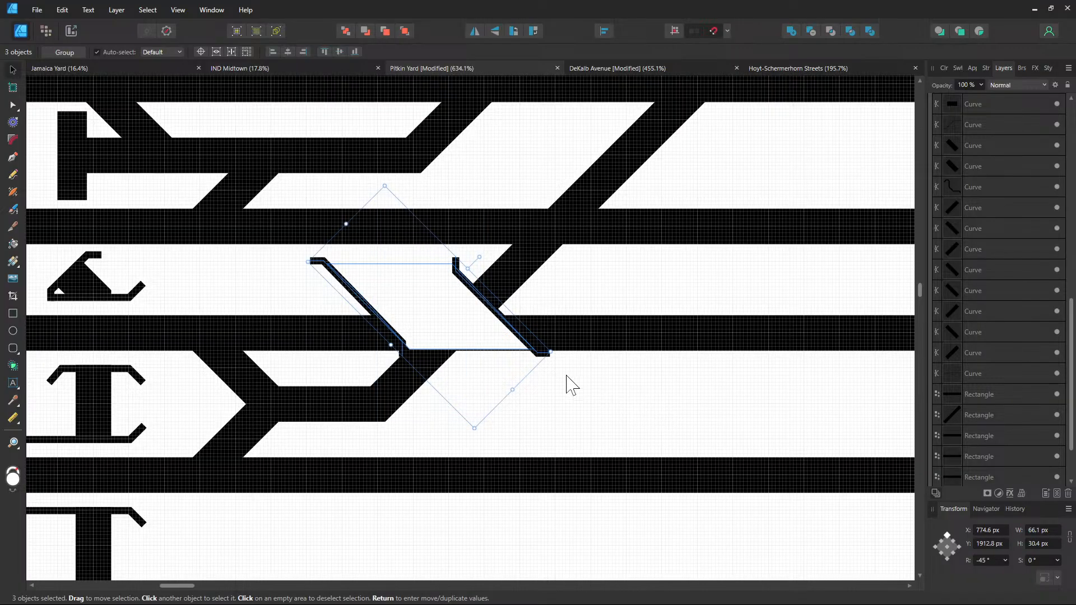
left_click(988, 561)
key("Return")
left_click(988, 561)
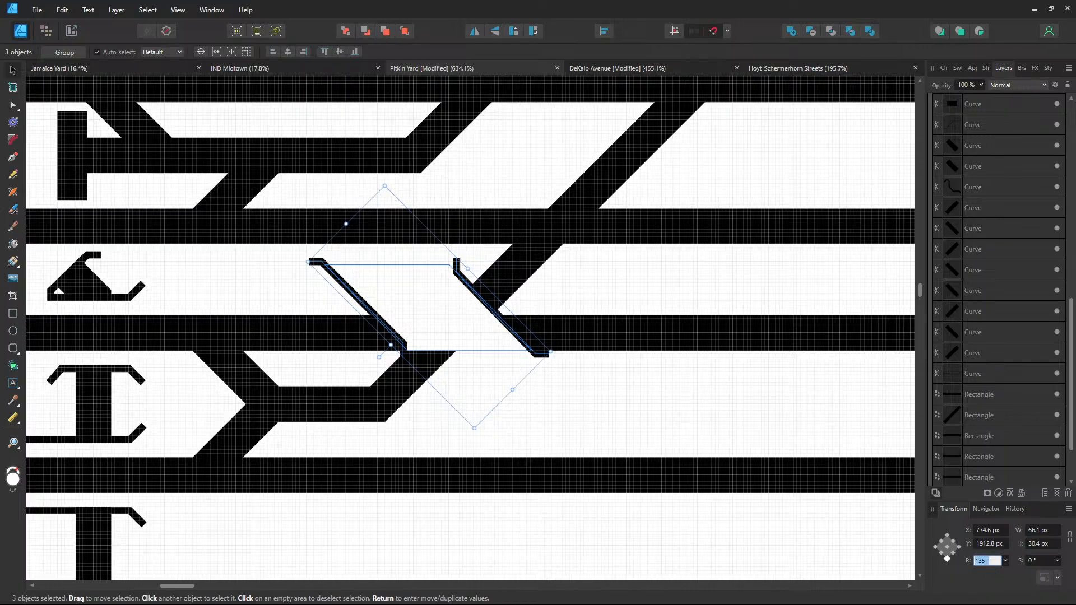
key("Return")
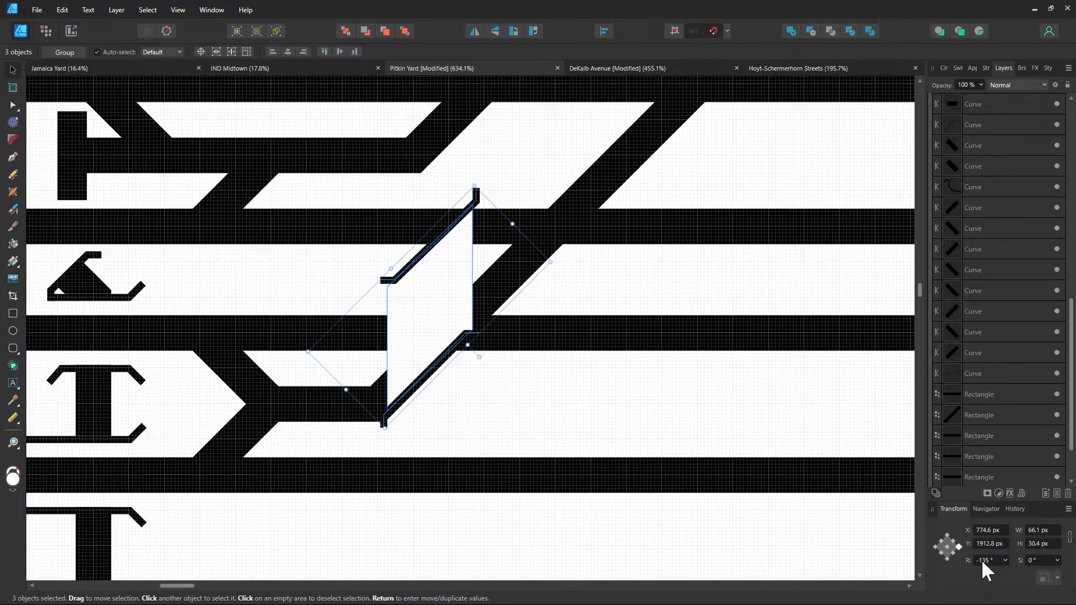
left_click_drag(458, 347, 485, 332)
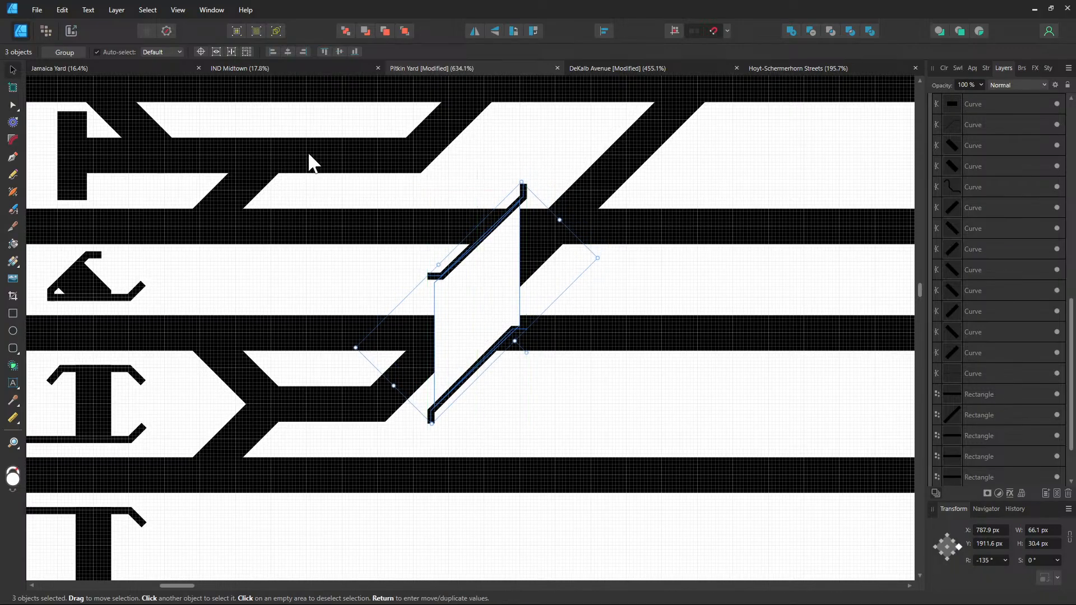
left_click(624, 68)
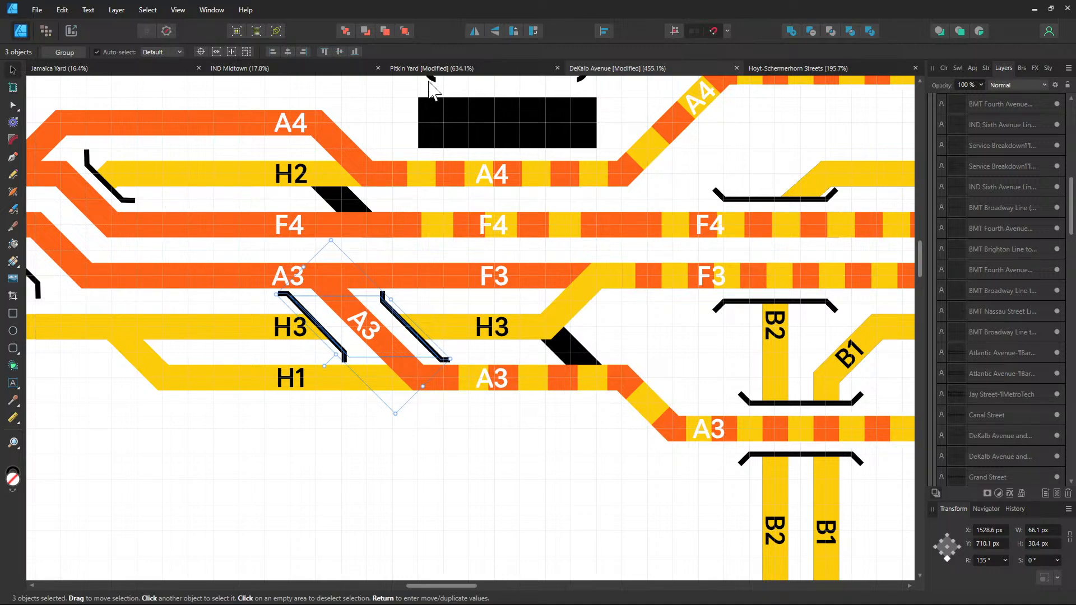
Back in Pitkin Yard, try the crossover at 90° and 180°, then reset its rotation to 0°
left_click(466, 70)
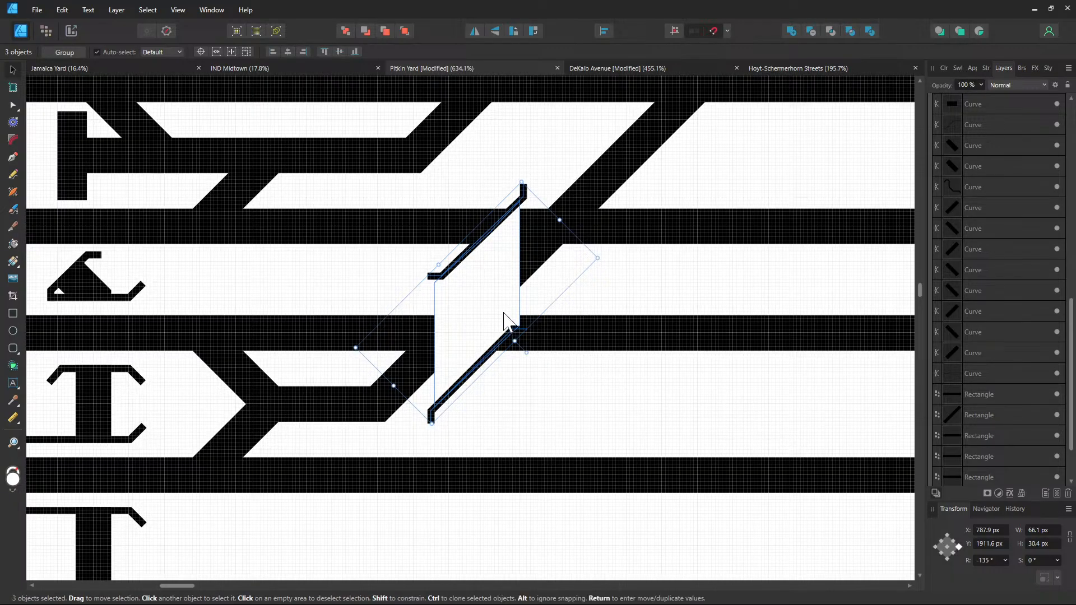
left_click(988, 561)
type("90")
key("Return")
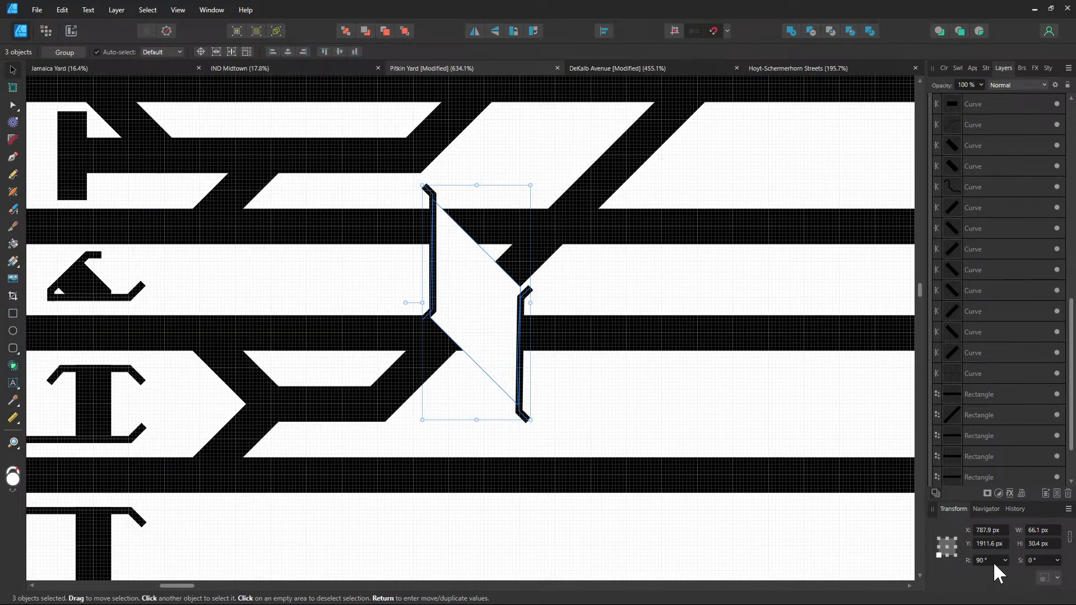
left_click(994, 563)
key("Return")
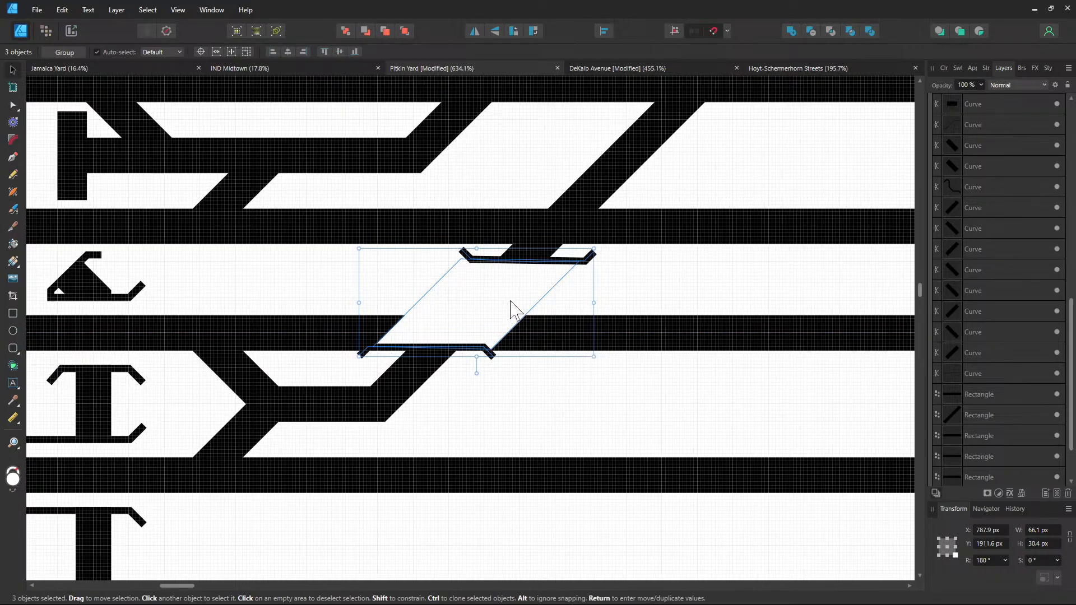
left_click(991, 561)
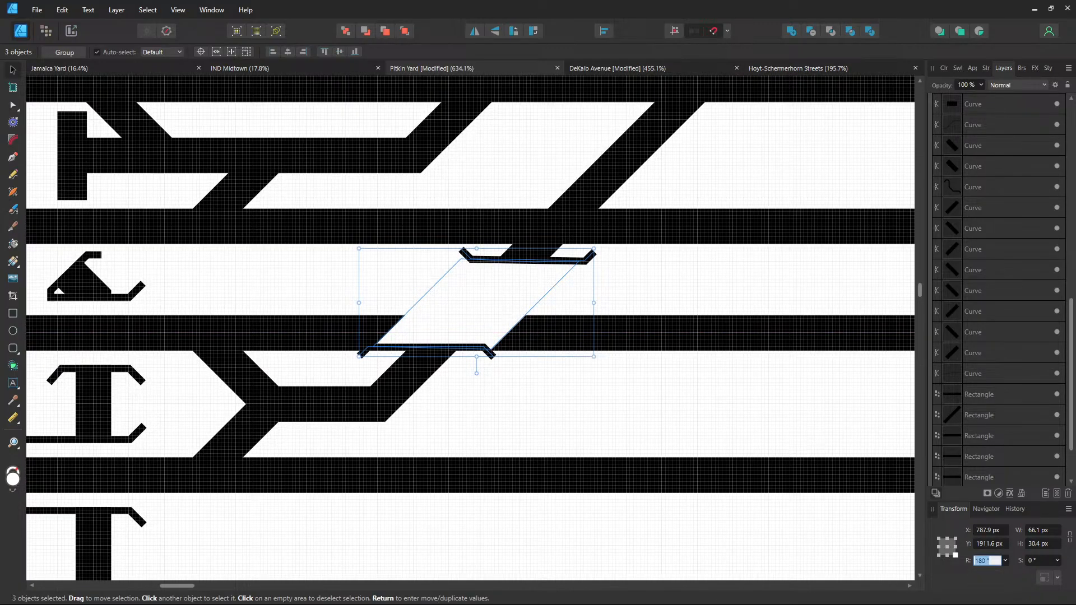
type("0")
key("Return")
Rotate the crossover group to 45° and drag it up-right onto the track crossing
left_click(994, 560)
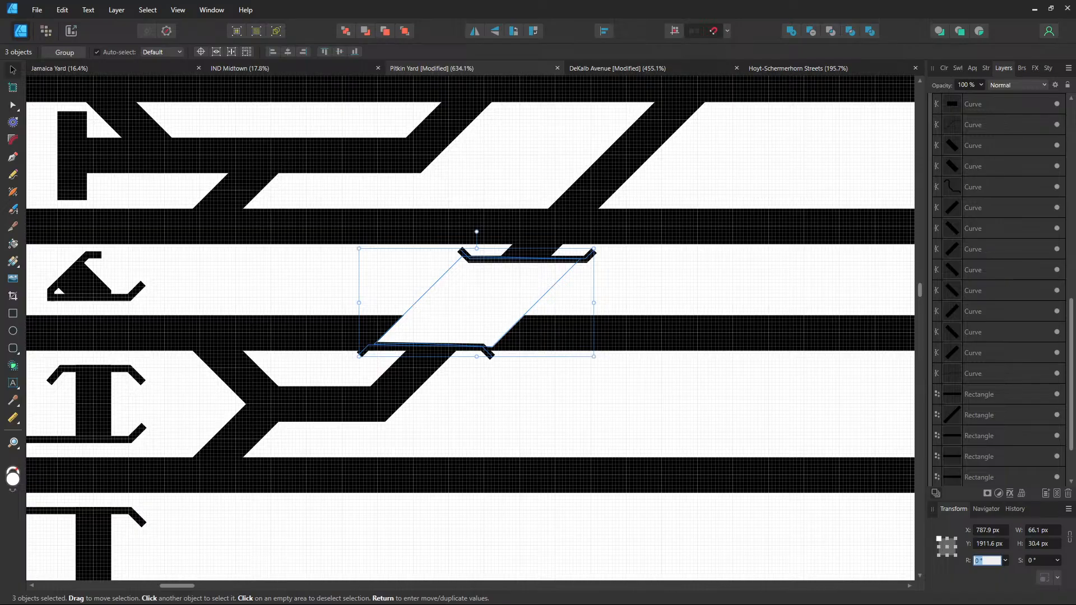
type("45")
key("Return")
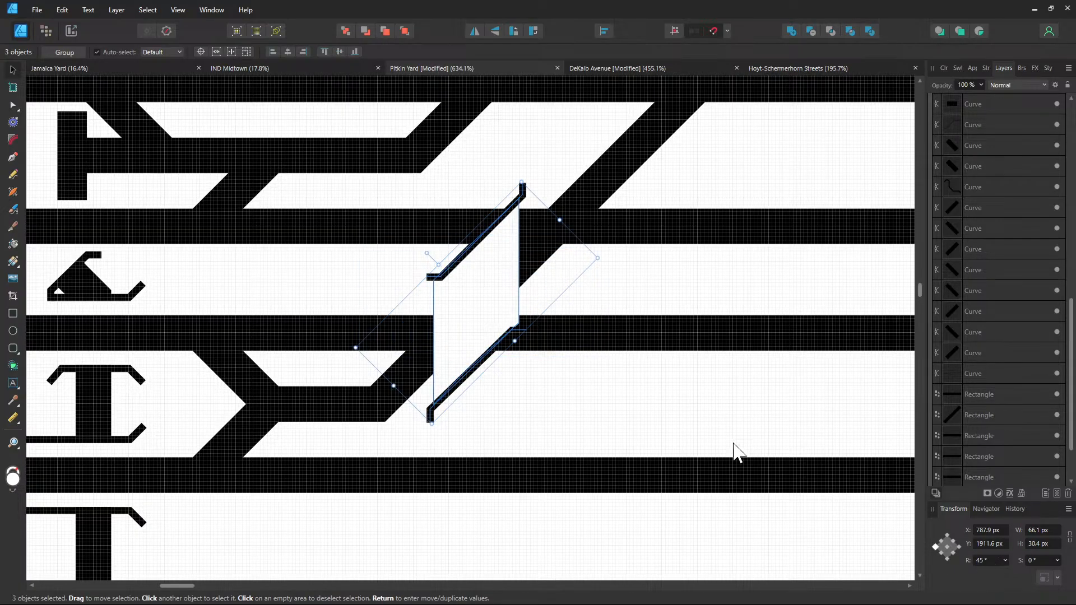
left_click_drag(492, 314, 510, 277)
scroll(514, 289, "up", 3)
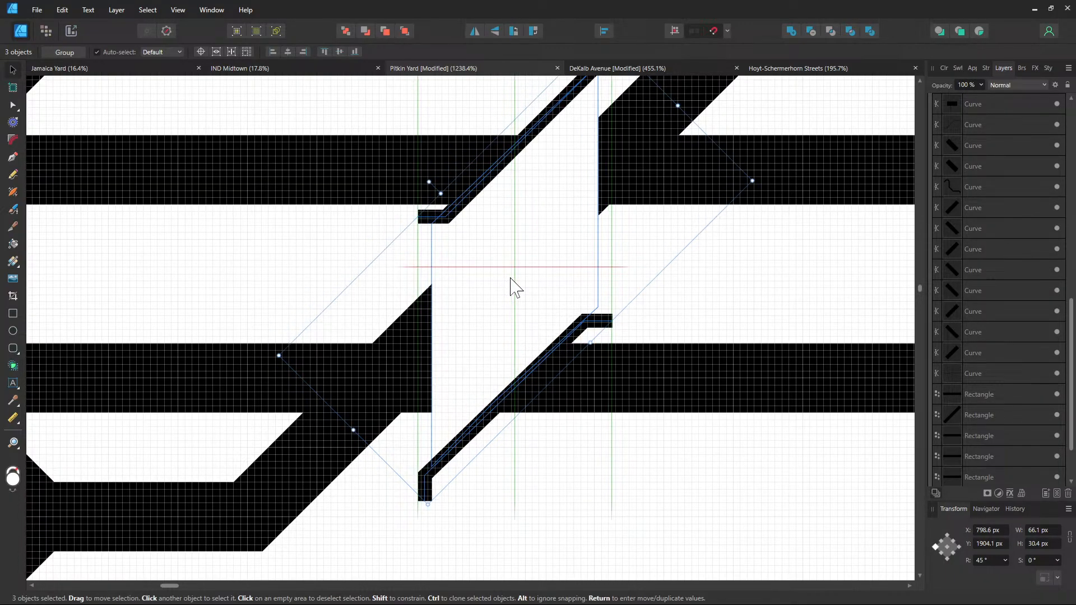
left_click_drag(511, 278, 511, 279)
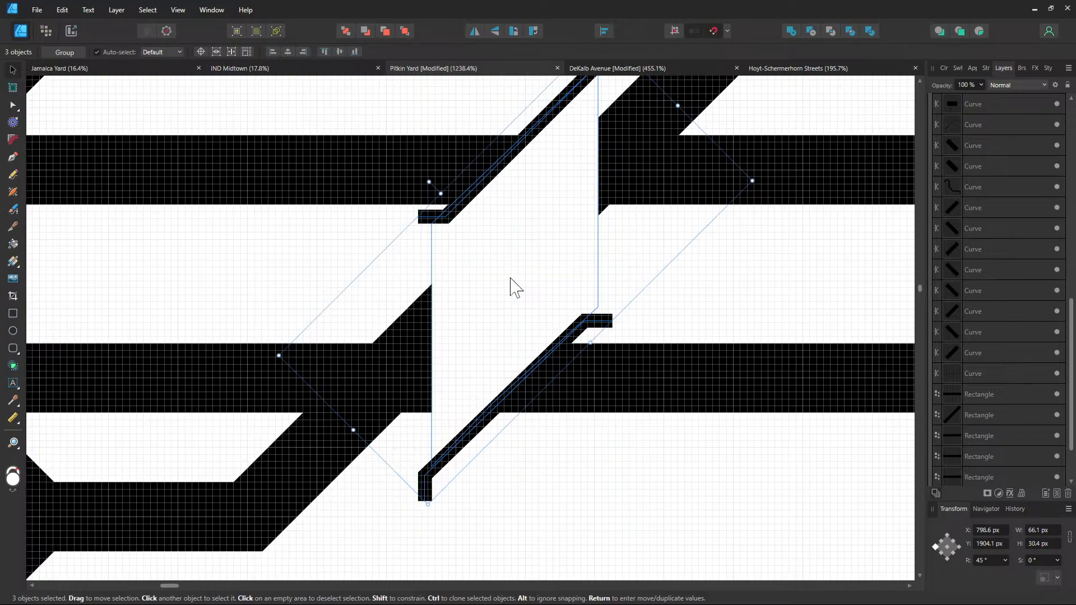
Select the white parallelogram gap with the Node tool and pull its bottom corner down-left
left_click(473, 300)
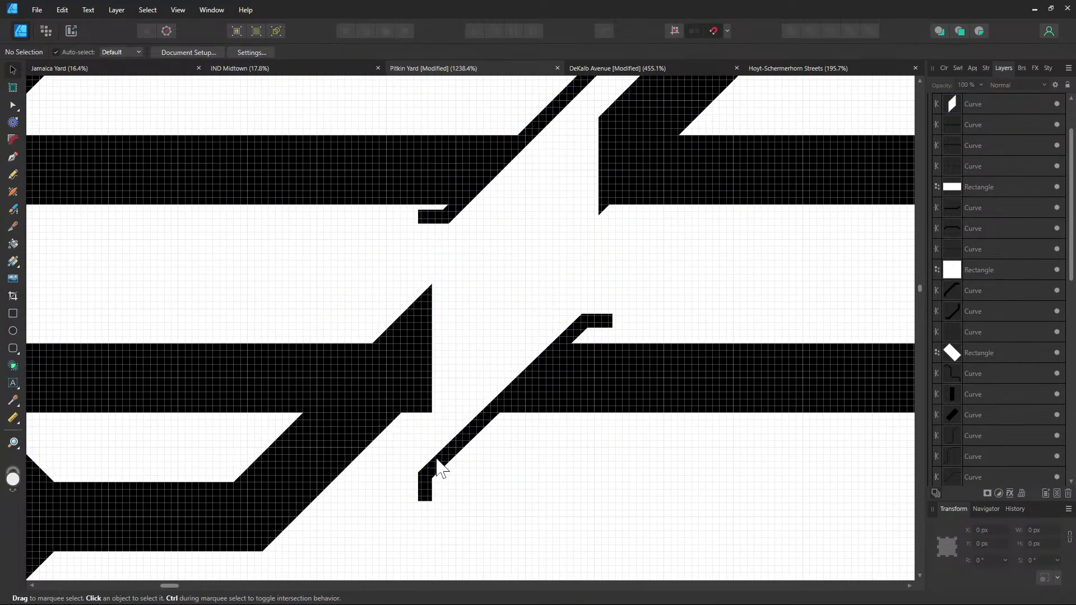
left_click(461, 365)
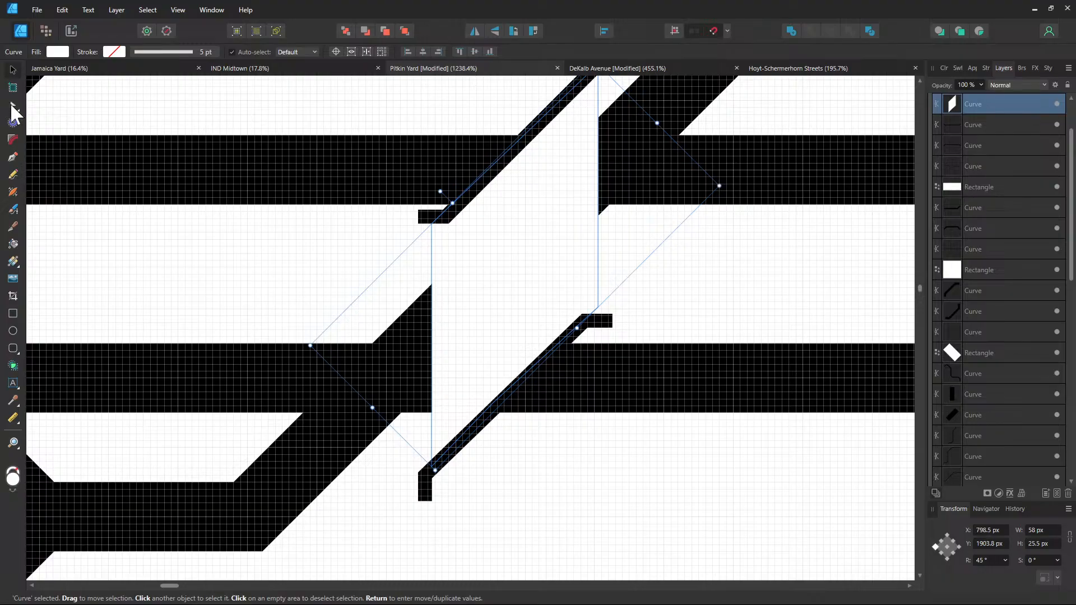
left_click(13, 105)
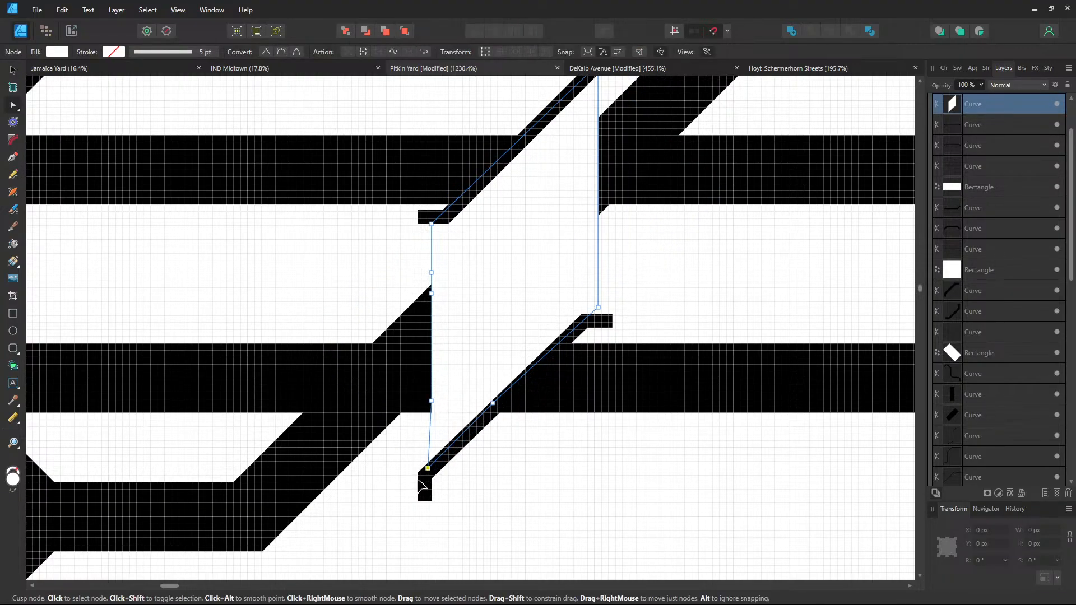
left_click_drag(421, 484, 387, 519)
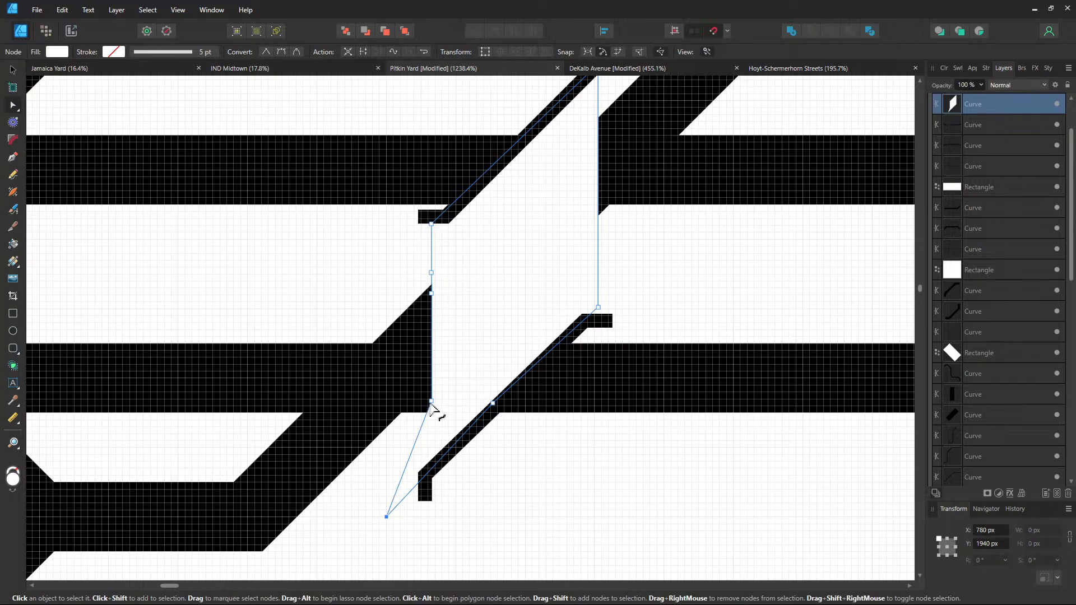
left_click_drag(431, 402, 391, 481)
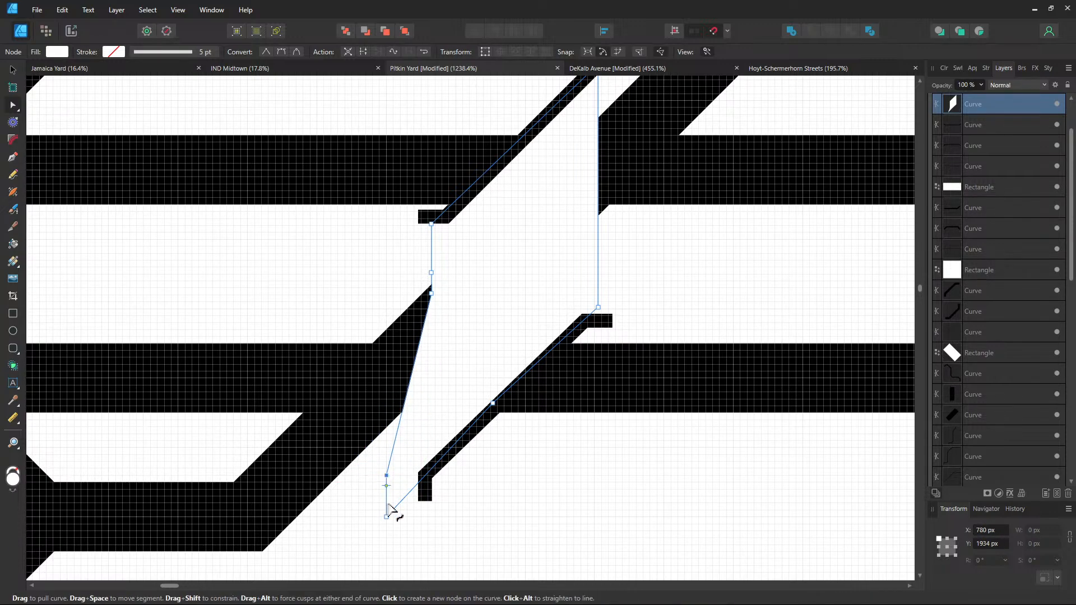
left_click_drag(386, 518, 365, 540)
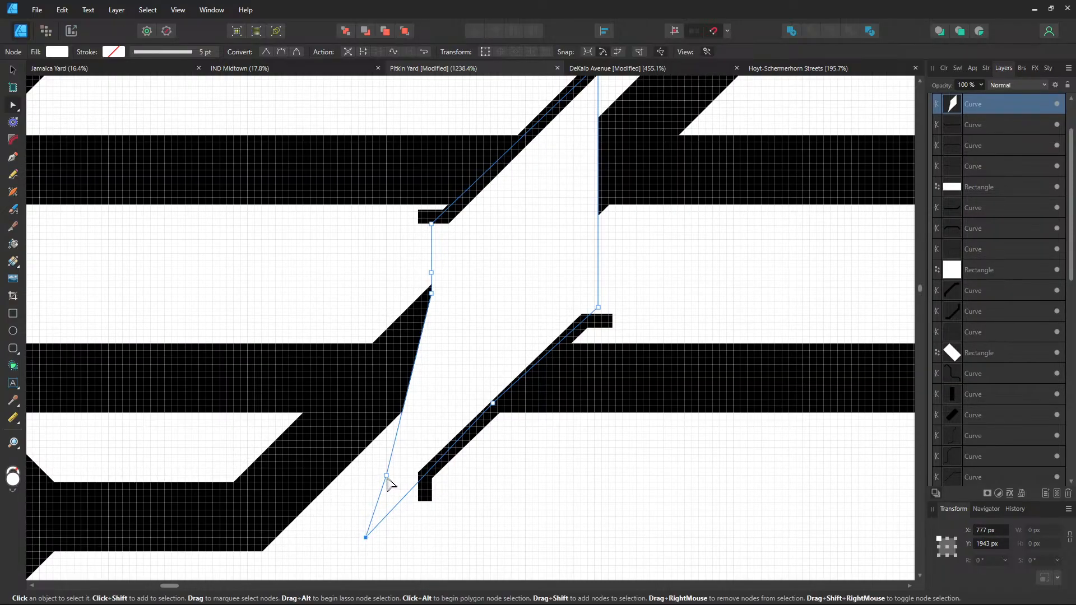
Align the gap shape's remaining nodes with the black diagonal track edges
left_click_drag(387, 477, 365, 491)
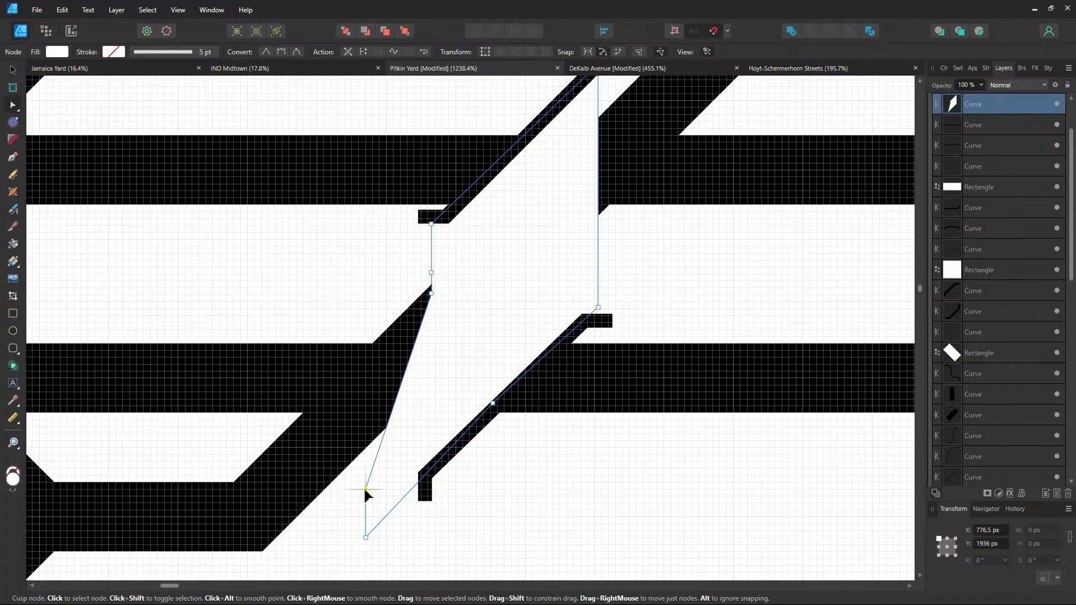
mouse_move(432, 294)
left_mouse_down()
mouse_move(360, 307)
mouse_move(435, 303)
left_mouse_up()
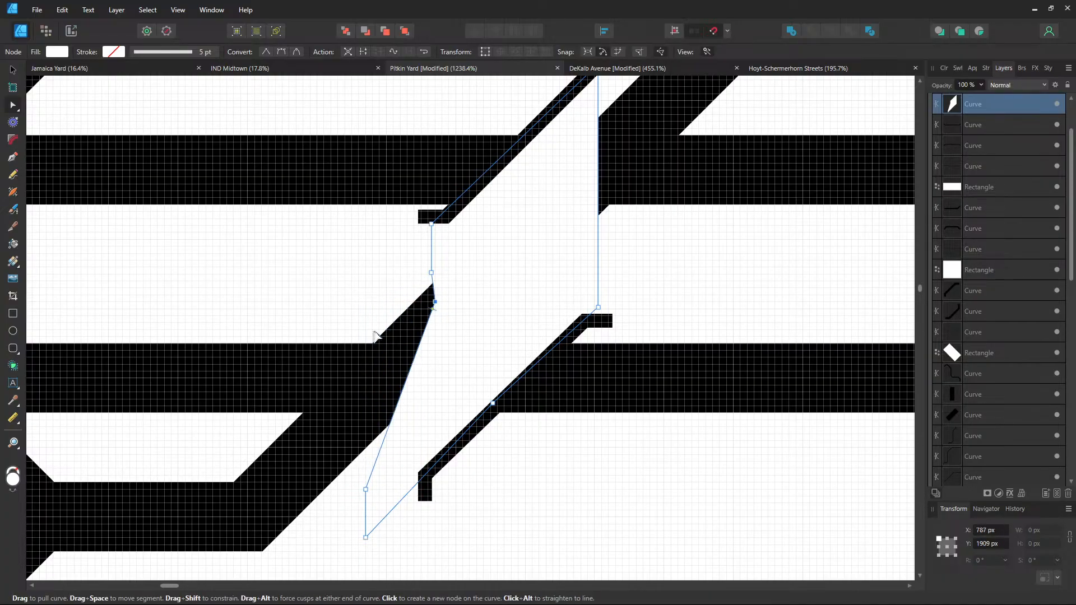
left_click_drag(376, 333, 535, 248)
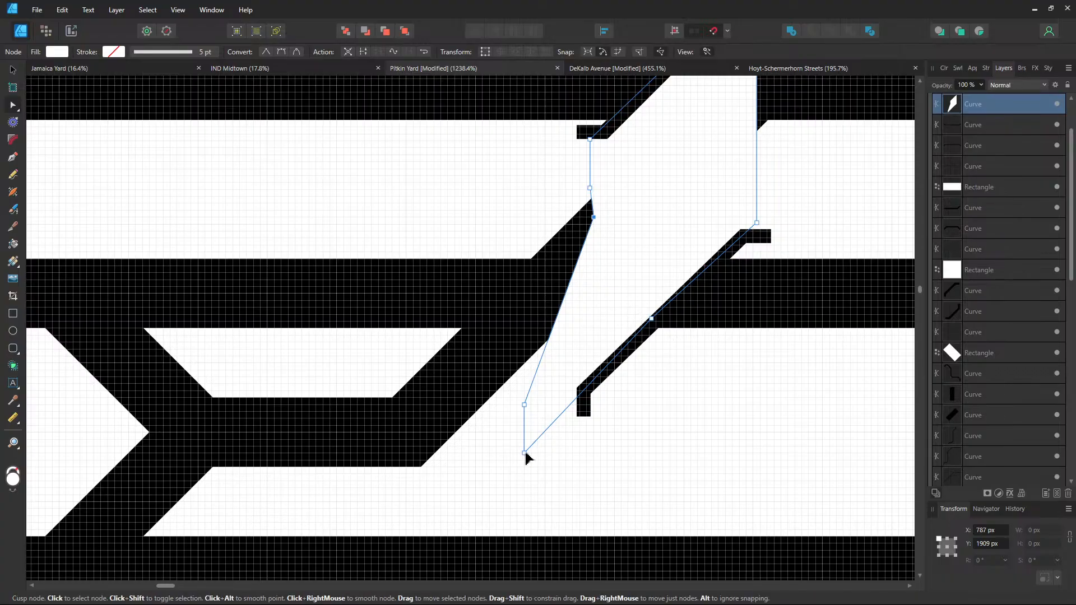
left_click_drag(524, 453, 477, 521)
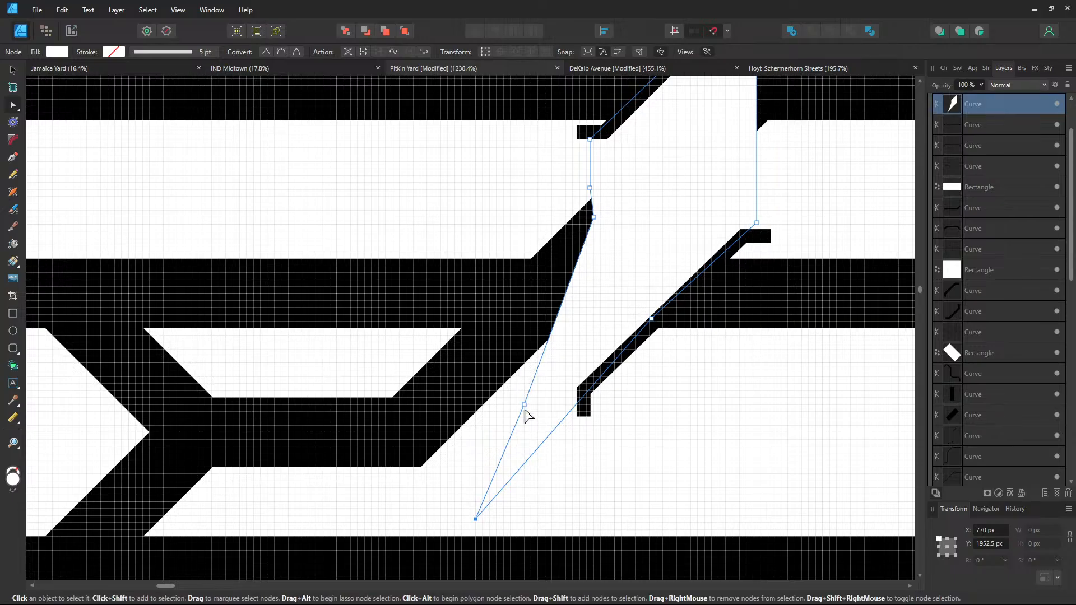
left_click_drag(525, 410, 670, 466)
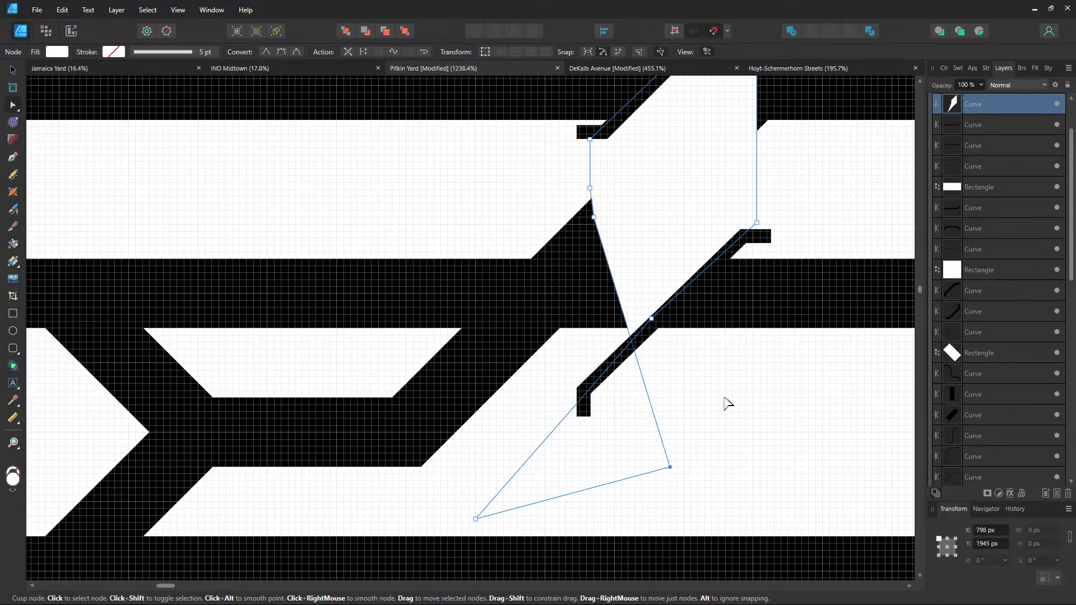
left_click(724, 399)
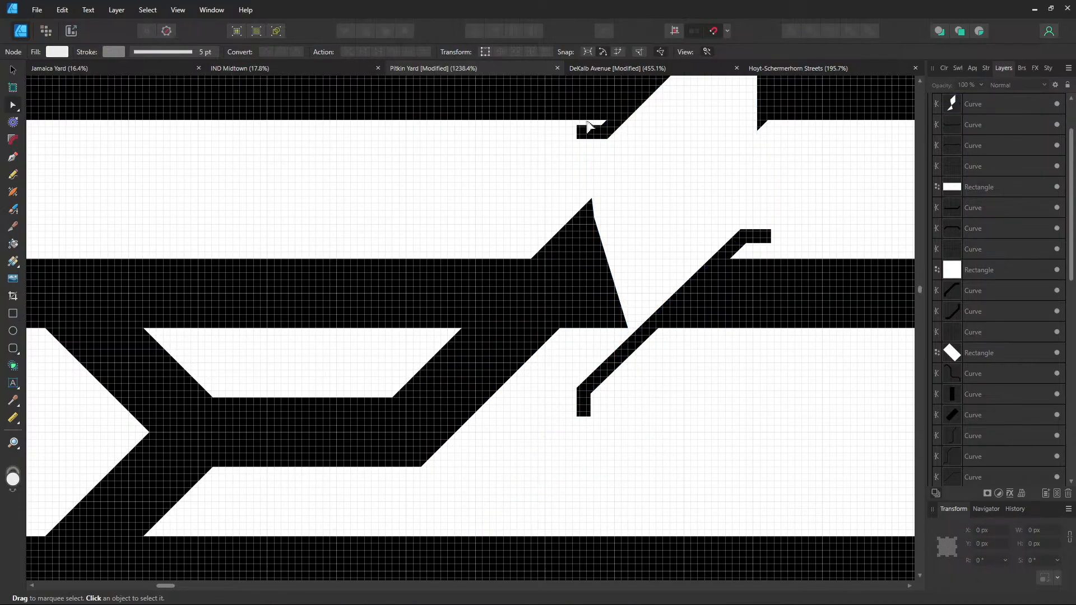
Lengthen the upper thin crossover line down to the lower-left track
left_click(606, 136)
mouse_move(606, 137)
left_mouse_down()
mouse_move(436, 320)
mouse_move(410, 354)
mouse_move(419, 367)
mouse_move(400, 353)
mouse_move(392, 360)
left_mouse_up()
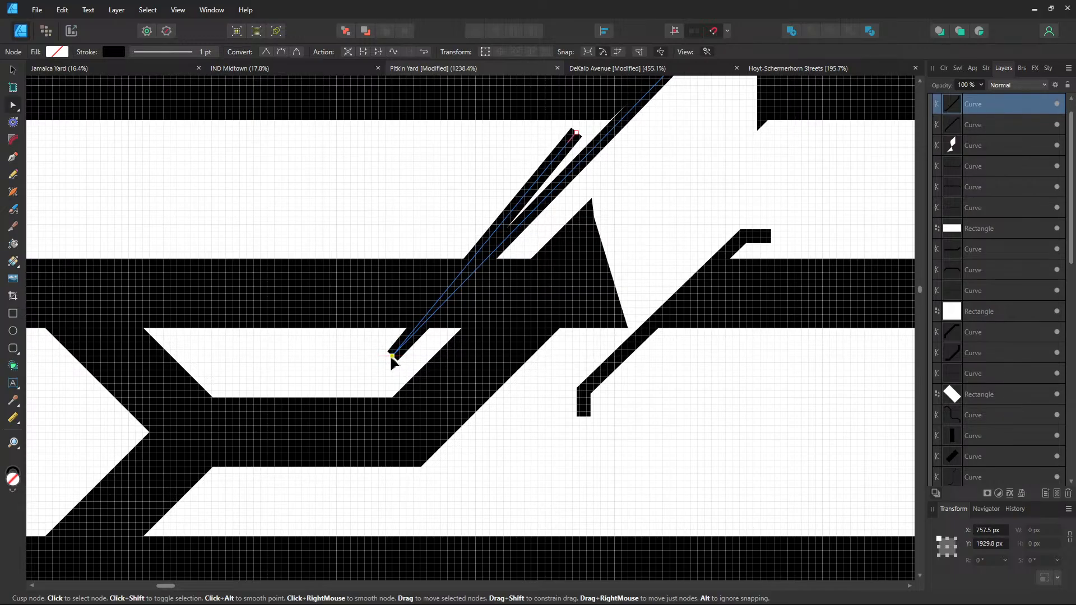
left_click_drag(576, 134, 365, 364)
Snap the white gap shape's corner and middle nodes onto the extended thin line
left_click(656, 212)
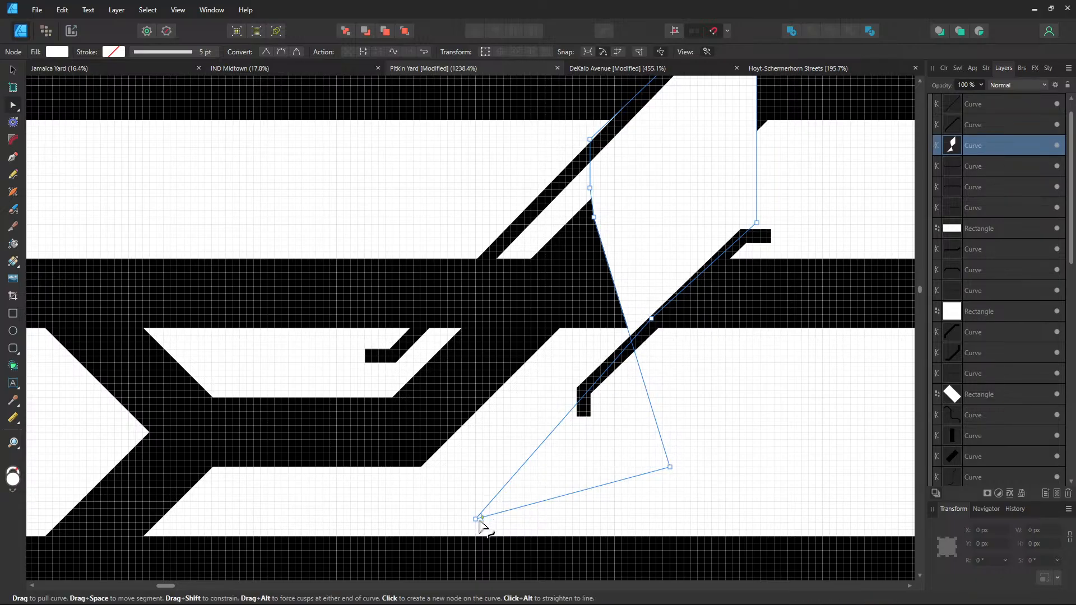
left_click_drag(476, 520, 392, 387)
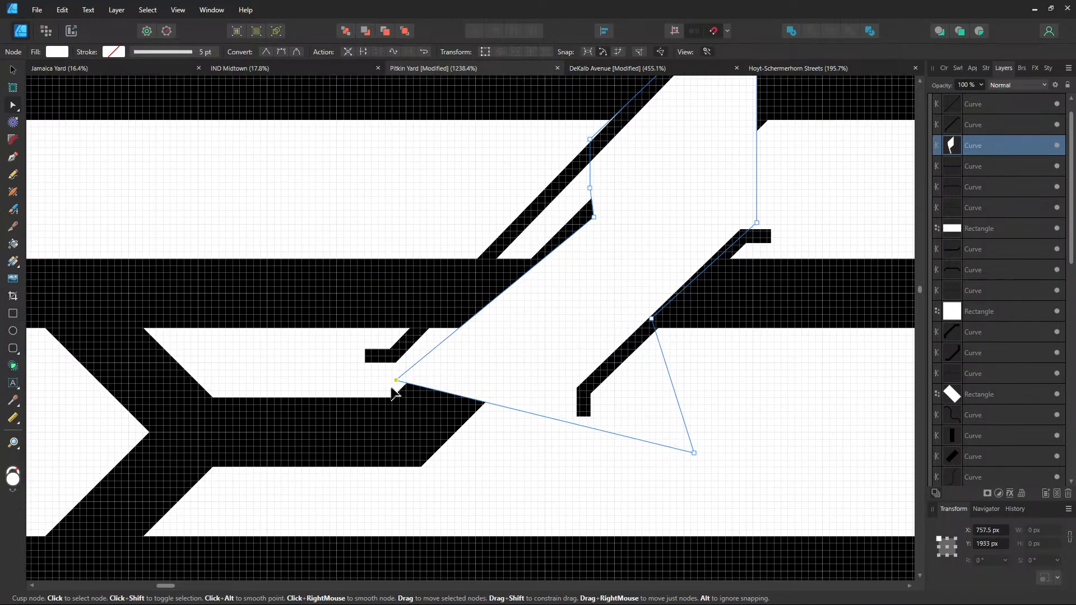
left_click_drag(594, 222, 522, 237)
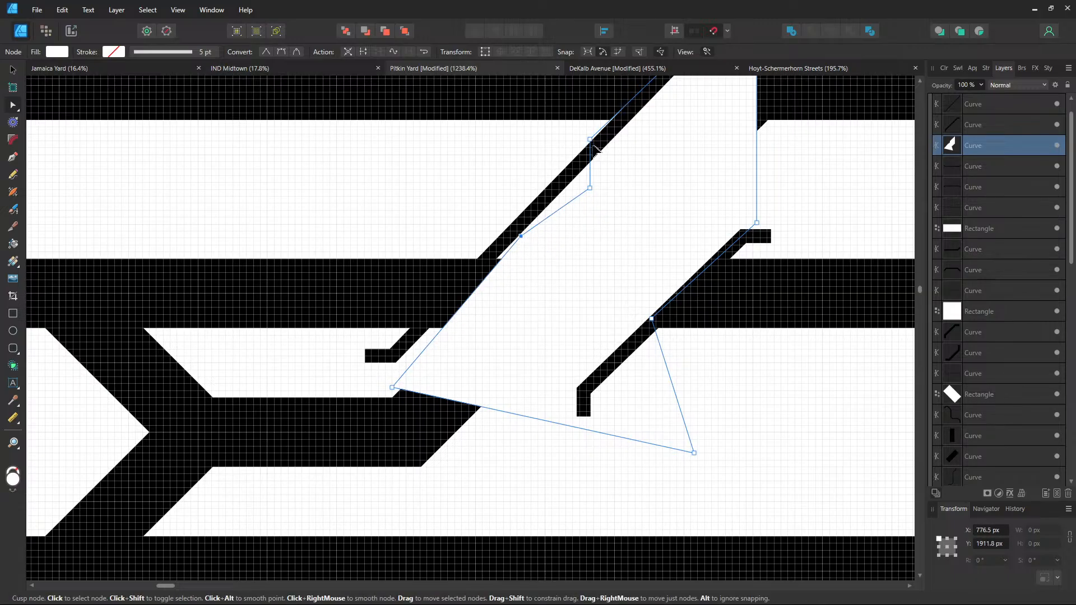
left_click_drag(590, 139, 595, 148)
scroll(606, 169, "up", 1)
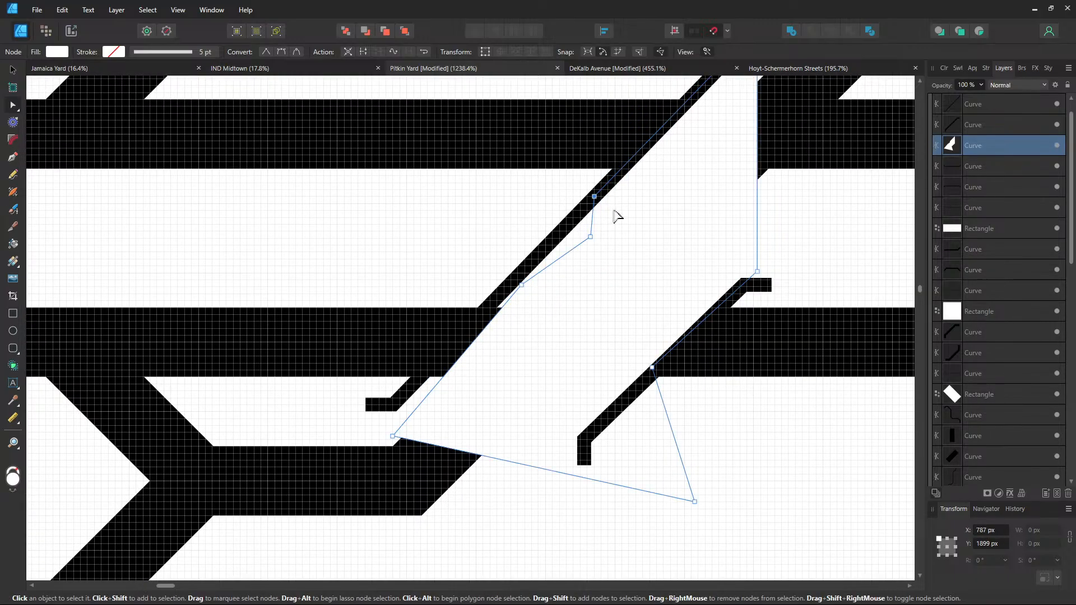
left_click_drag(590, 238, 563, 238)
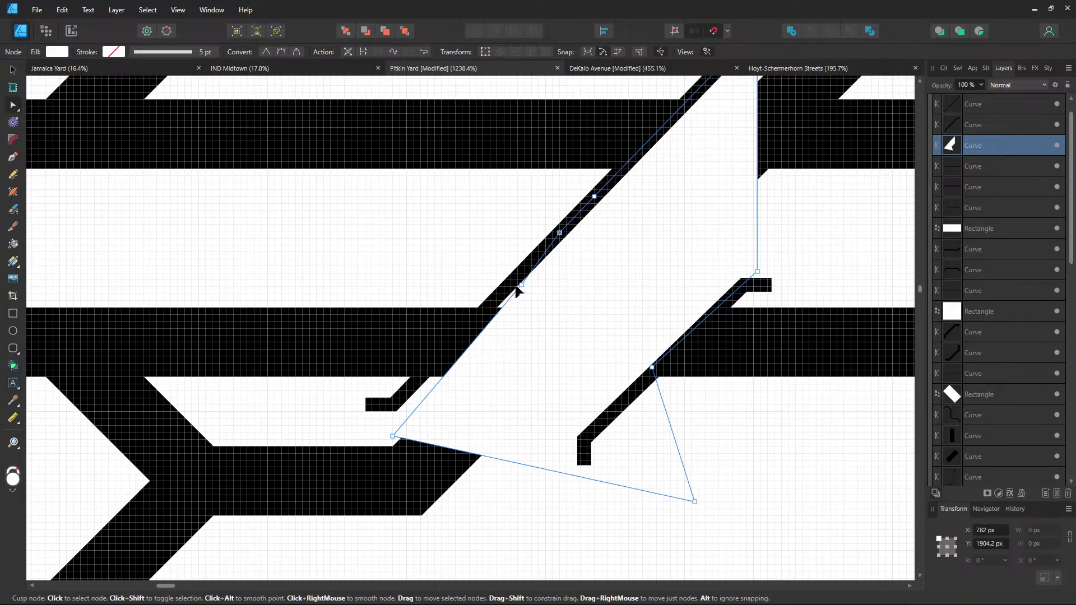
left_click_drag(521, 284, 512, 285)
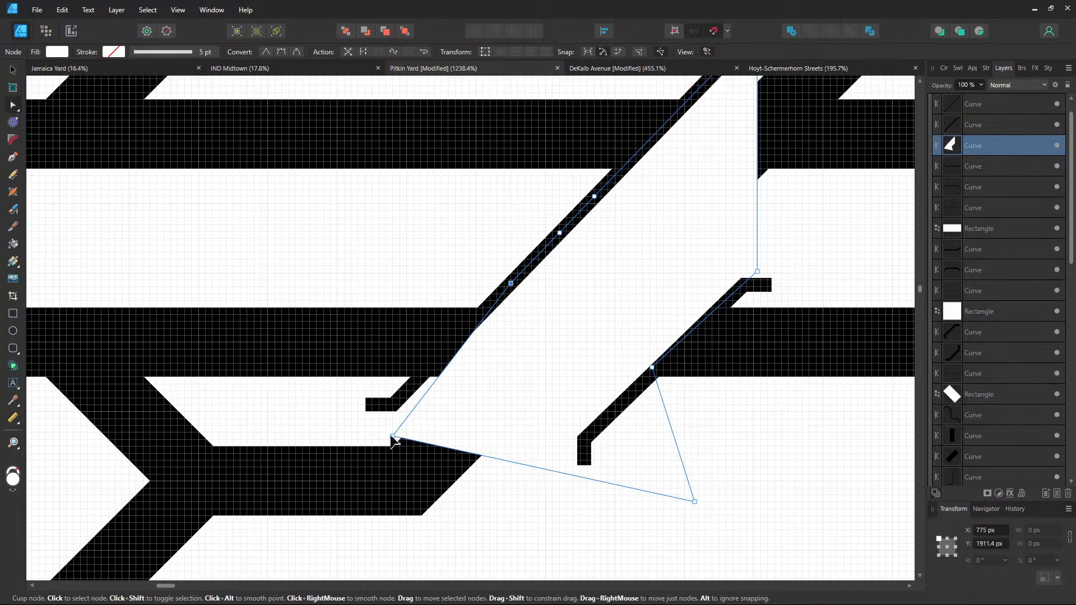
left_click_drag(393, 438, 393, 405)
Adjust the gap's lower corners onto the thin line's end stub and the lower track's tip
left_click_drag(498, 385, 473, 283)
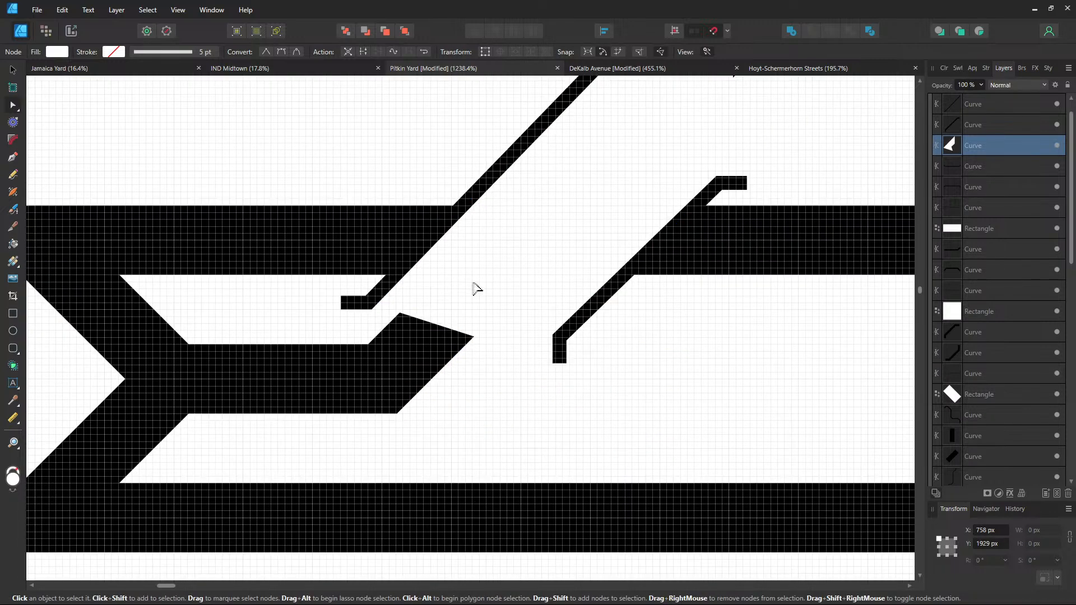
mouse_move(671, 401)
left_mouse_down()
mouse_move(413, 425)
mouse_move(677, 416)
left_mouse_up()
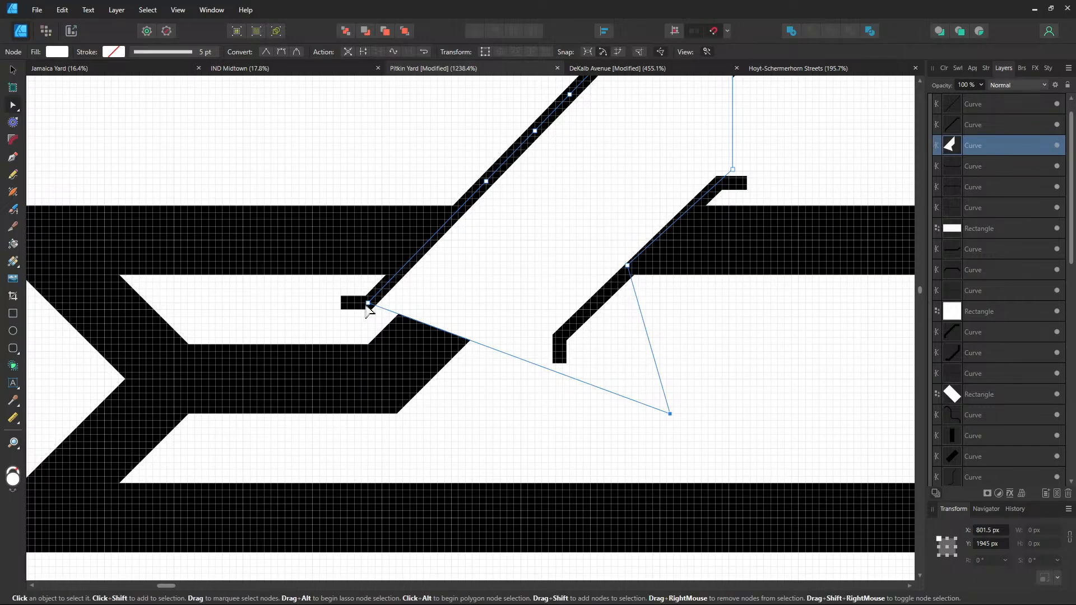
left_click_drag(367, 306, 412, 458)
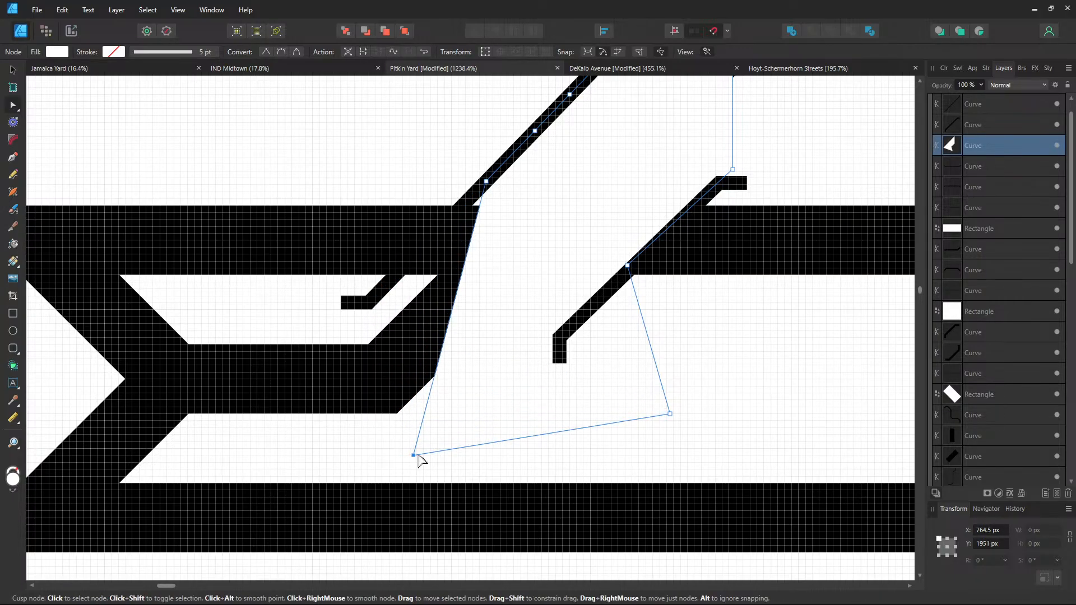
left_click_drag(486, 181, 482, 189)
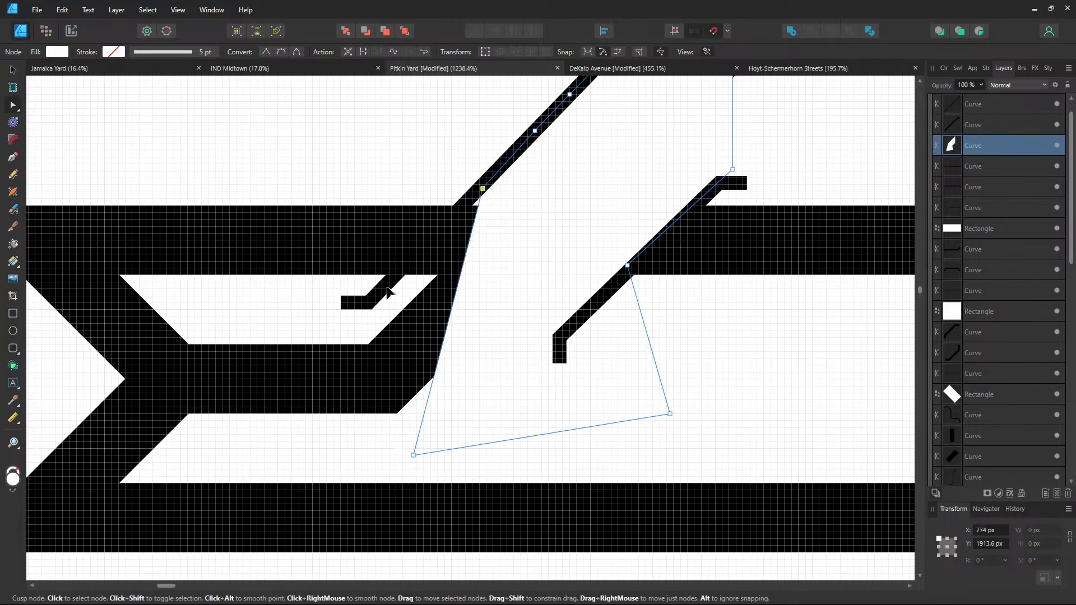
left_click_drag(389, 292, 368, 302)
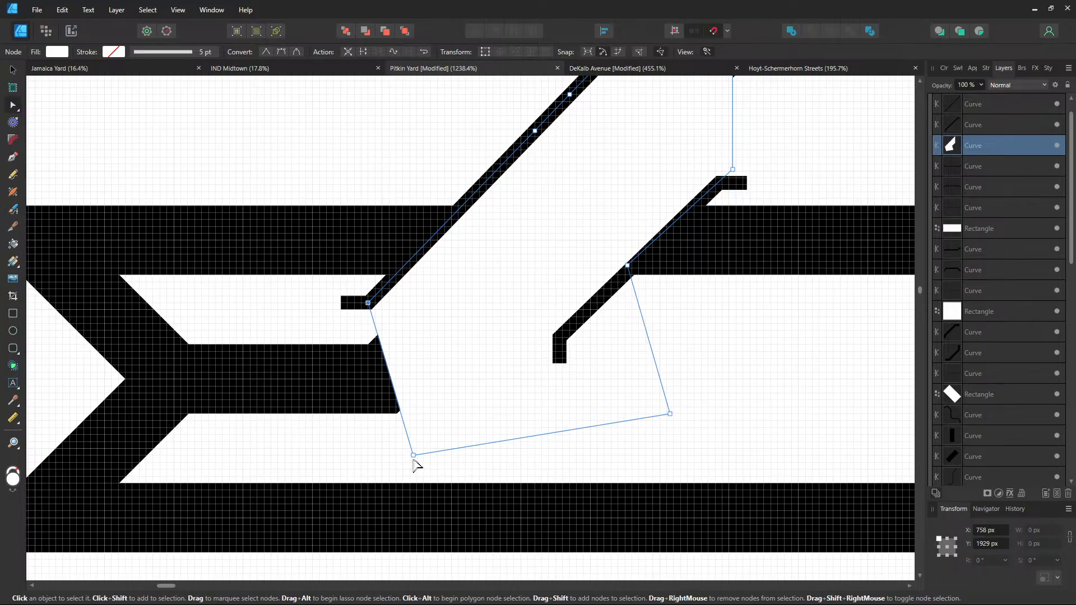
left_click_drag(413, 460, 449, 380)
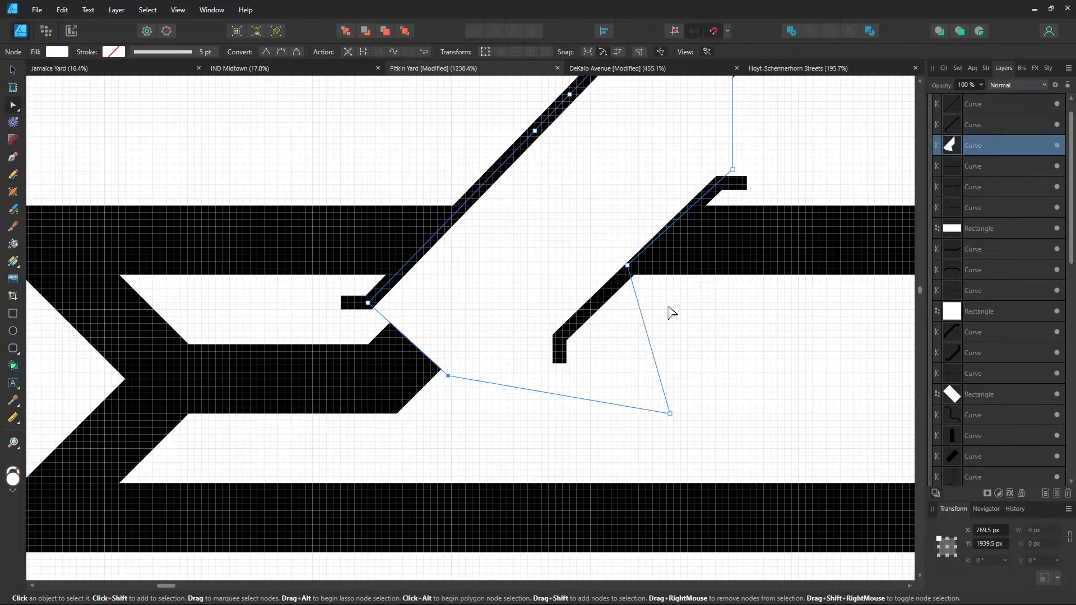
Select the white gap curve lying over the diagonal track
left_click(572, 336)
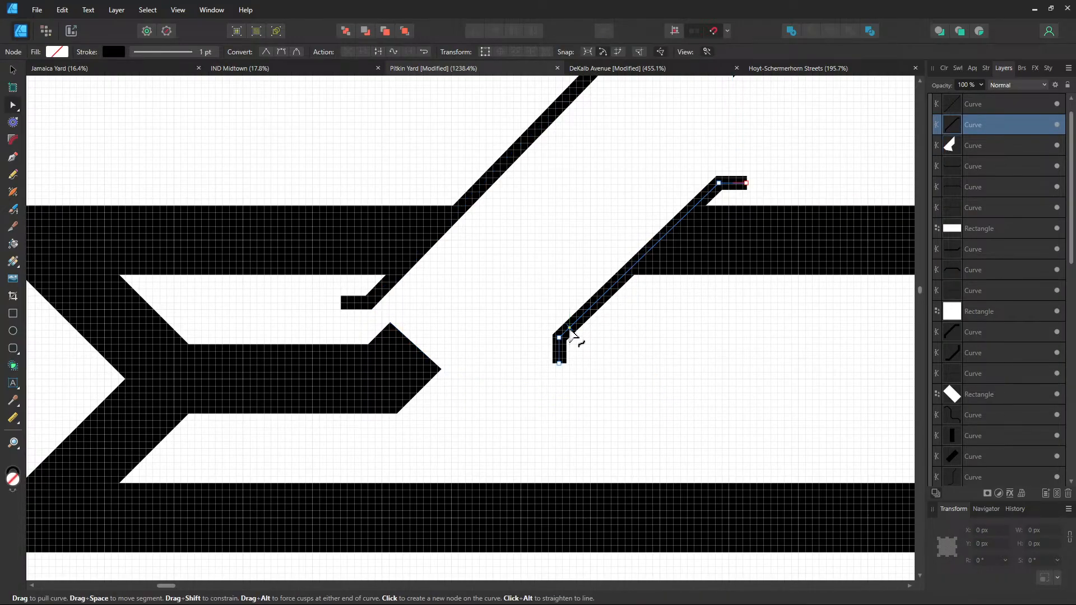
left_click_drag(575, 342, 400, 544)
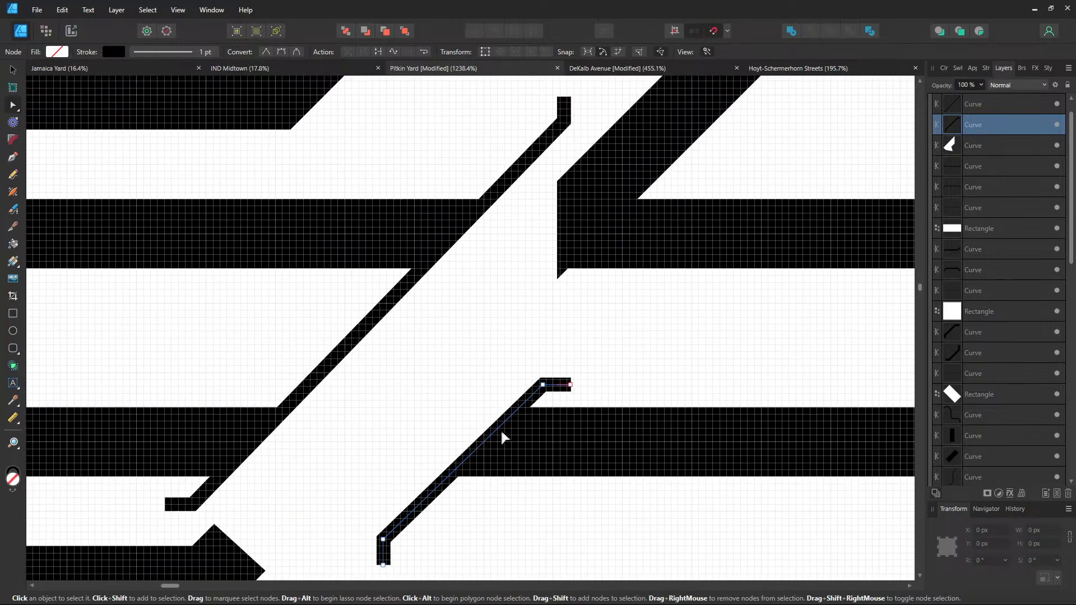
scroll(634, 318, "down", 2)
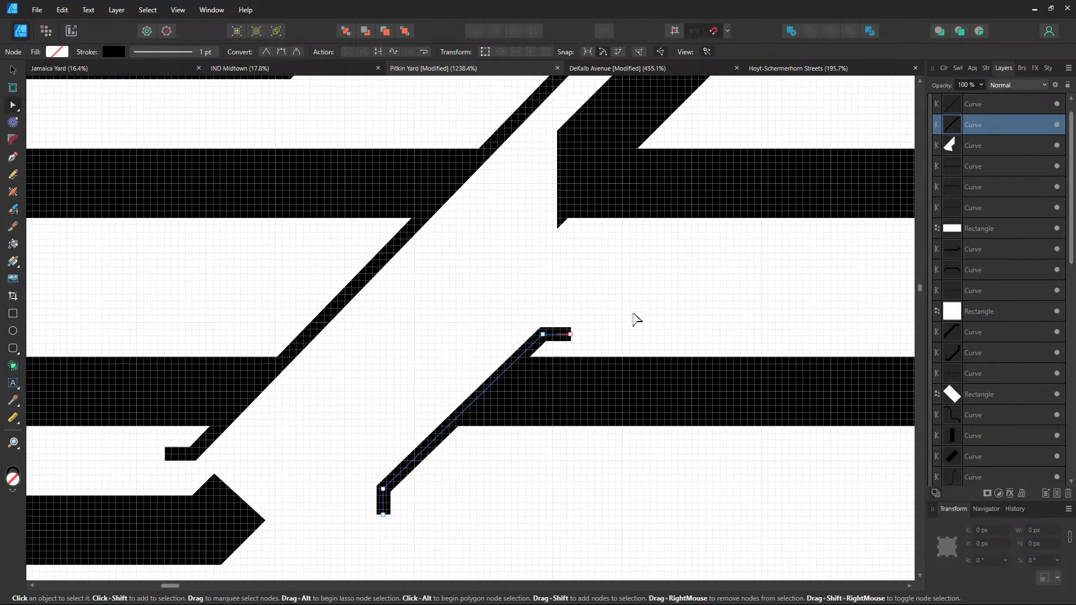
scroll(636, 320, "down", 5)
left_click(493, 375)
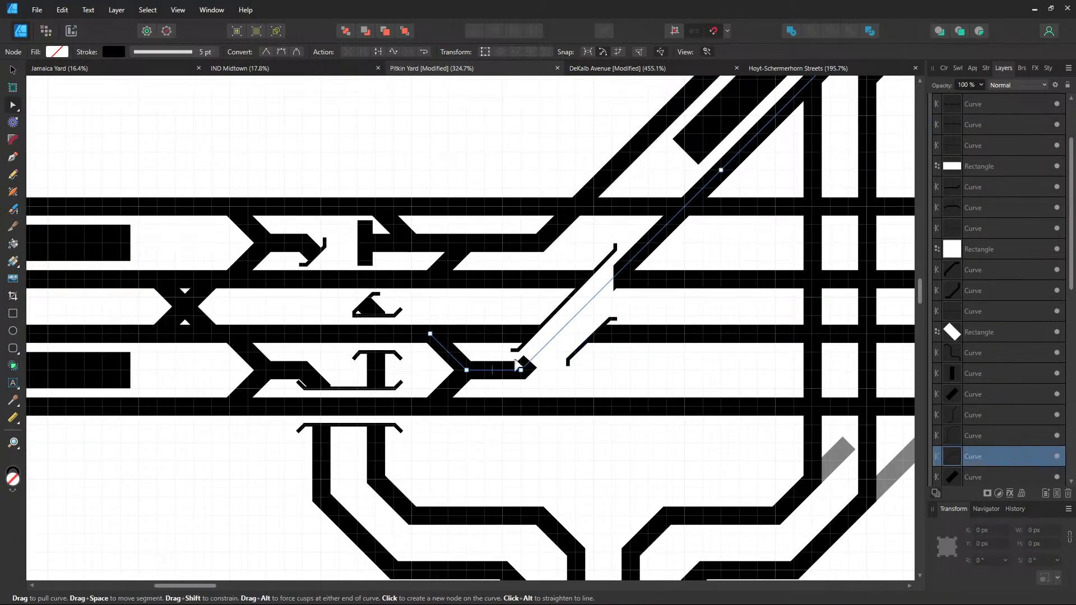
scroll(605, 409, "up", 5)
scroll(605, 409, "right", 4)
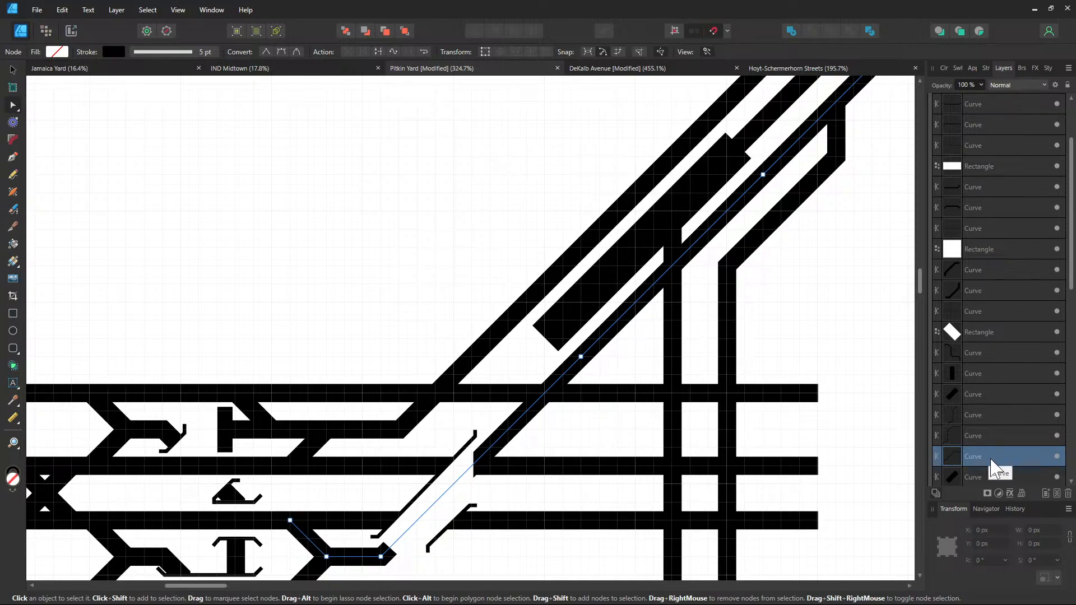
Drag the white gap curve up to third place in the Layers panel
left_click_drag(992, 449, 965, 153)
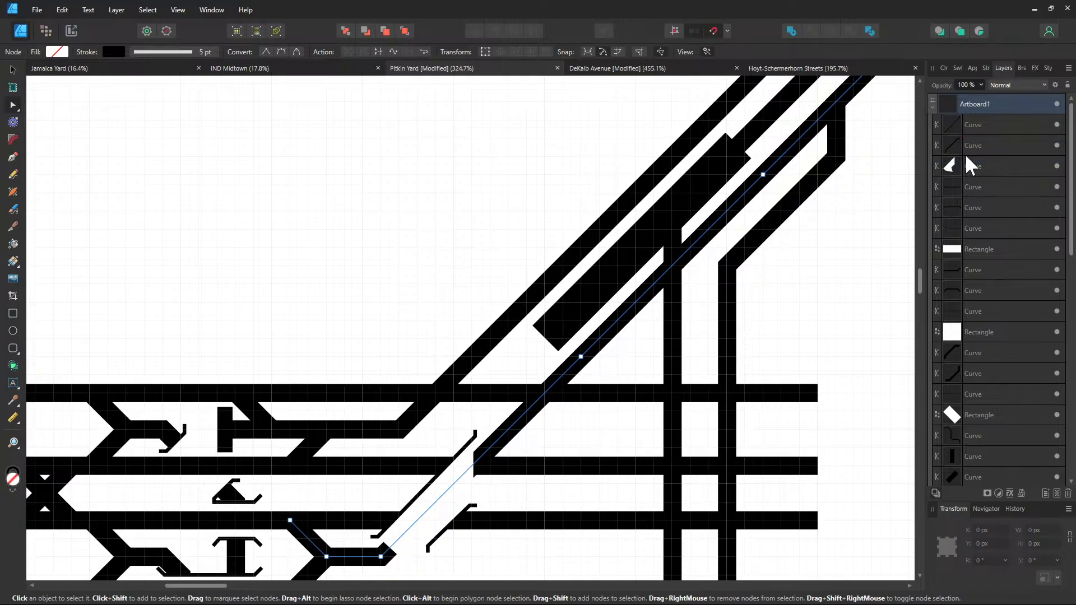
left_click_drag(739, 298, 796, 186)
scroll(583, 379, "up", 1)
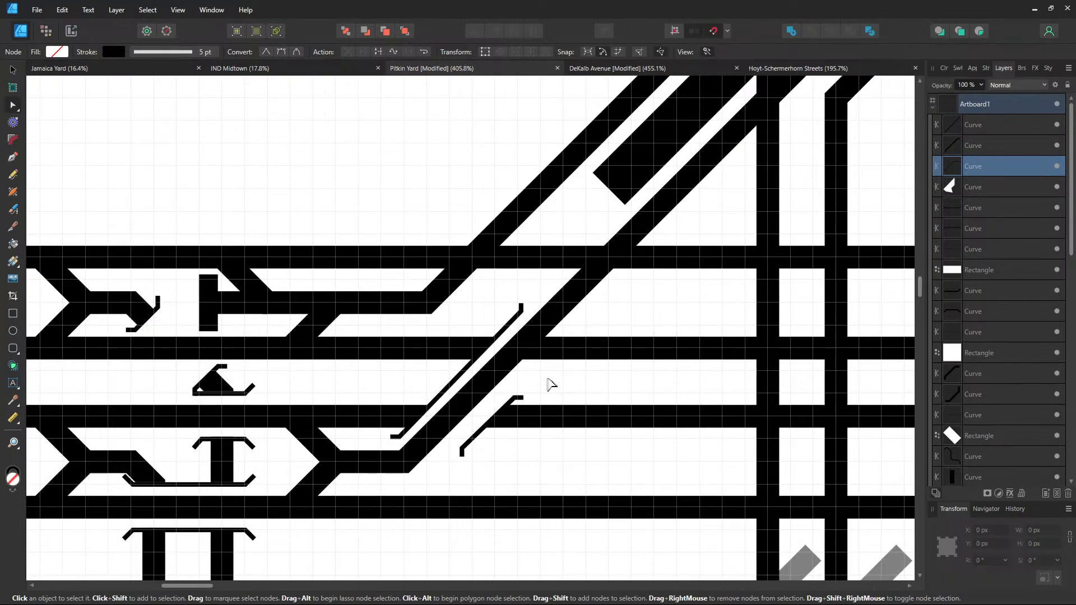
scroll(547, 384, "up", 2)
Select the small bent end-stub curve near the junction
left_click_drag(521, 380, 564, 340)
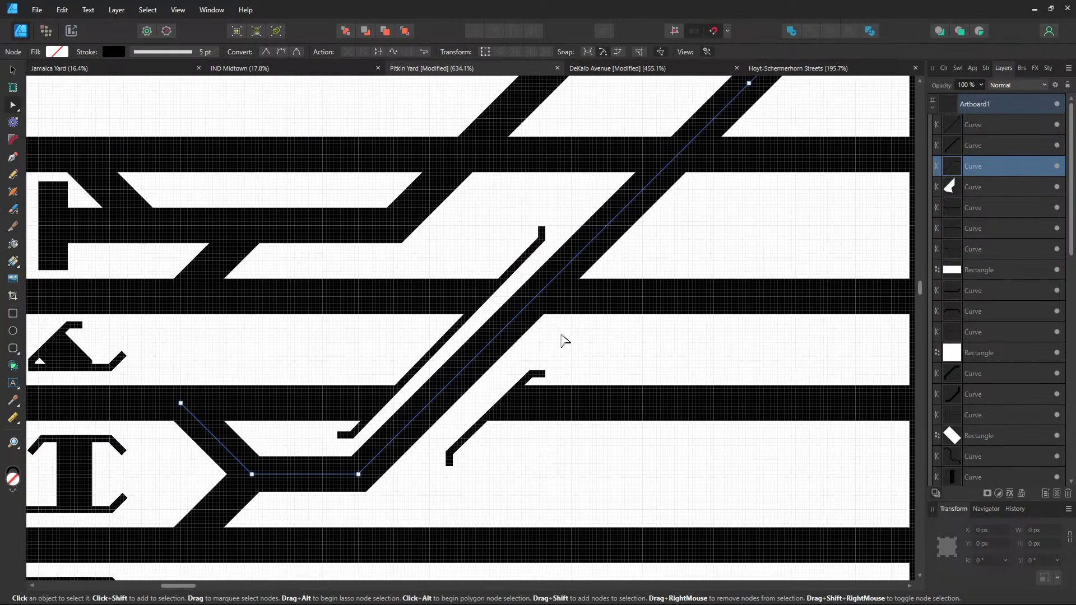
left_click_drag(580, 287, 531, 350)
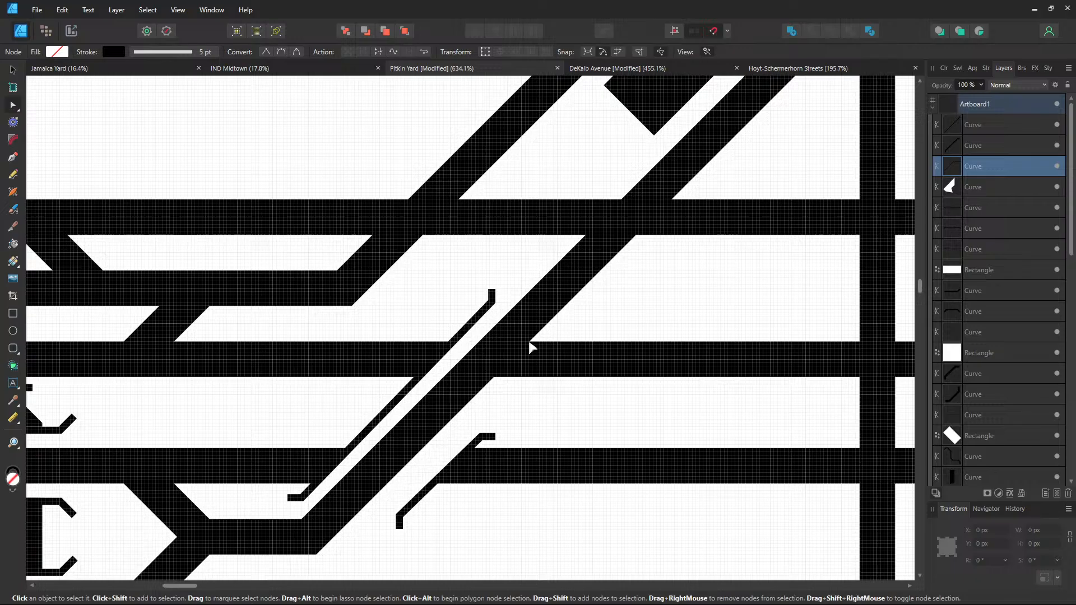
left_click(486, 445)
scroll(487, 448, "up", 1)
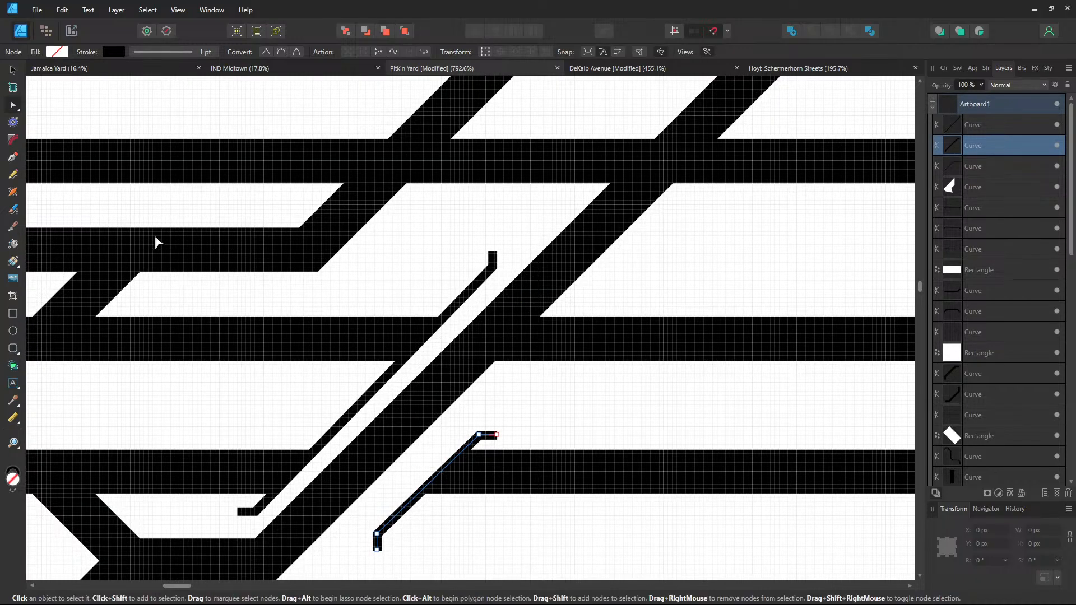
scroll(257, 375, "up", 4)
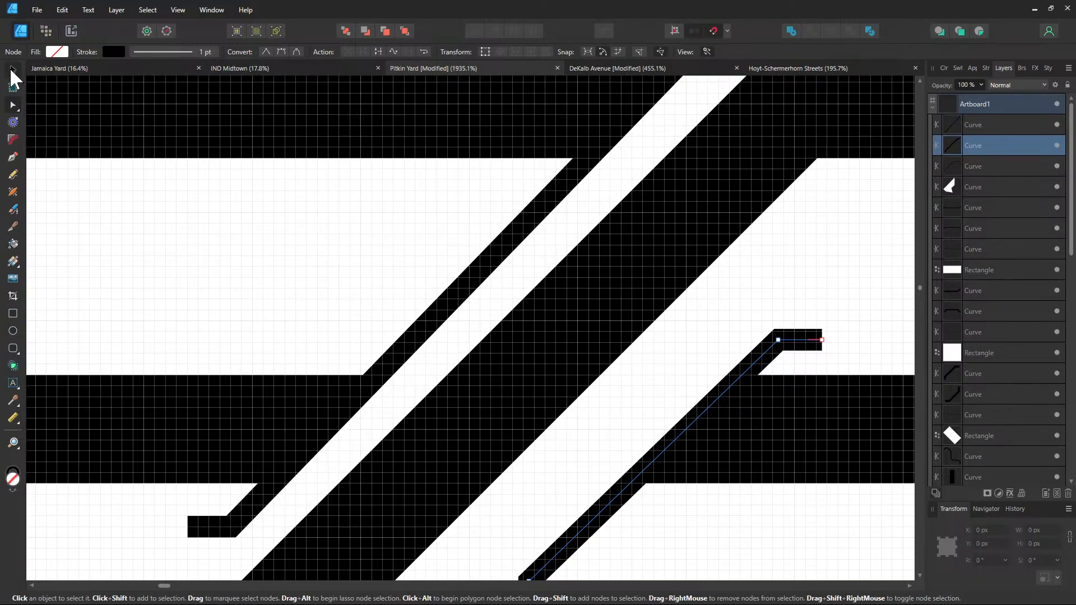
Nudge the bent bumper stub up-left into place against the track
left_click(12, 70)
left_click_drag(680, 438, 634, 414)
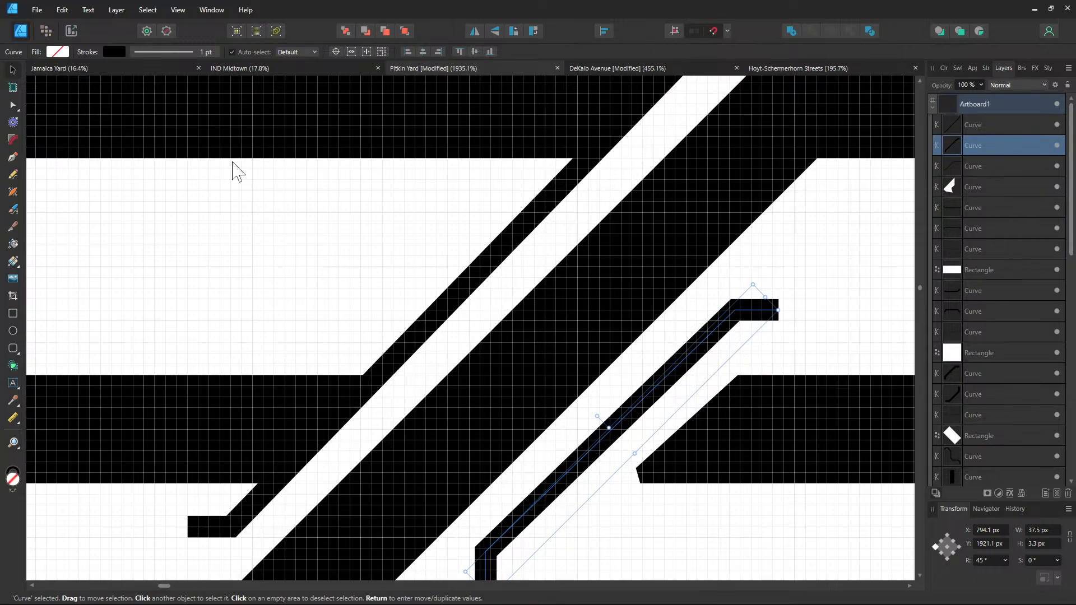
left_click(12, 105)
scroll(553, 377, "down", 3)
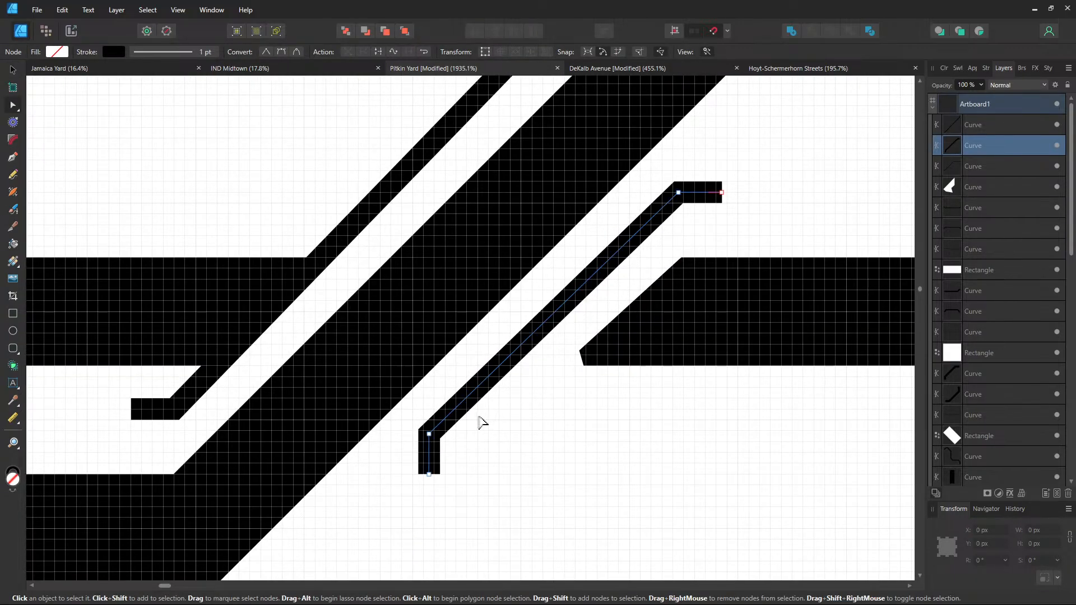
key("v")
left_click_drag(503, 360, 498, 360)
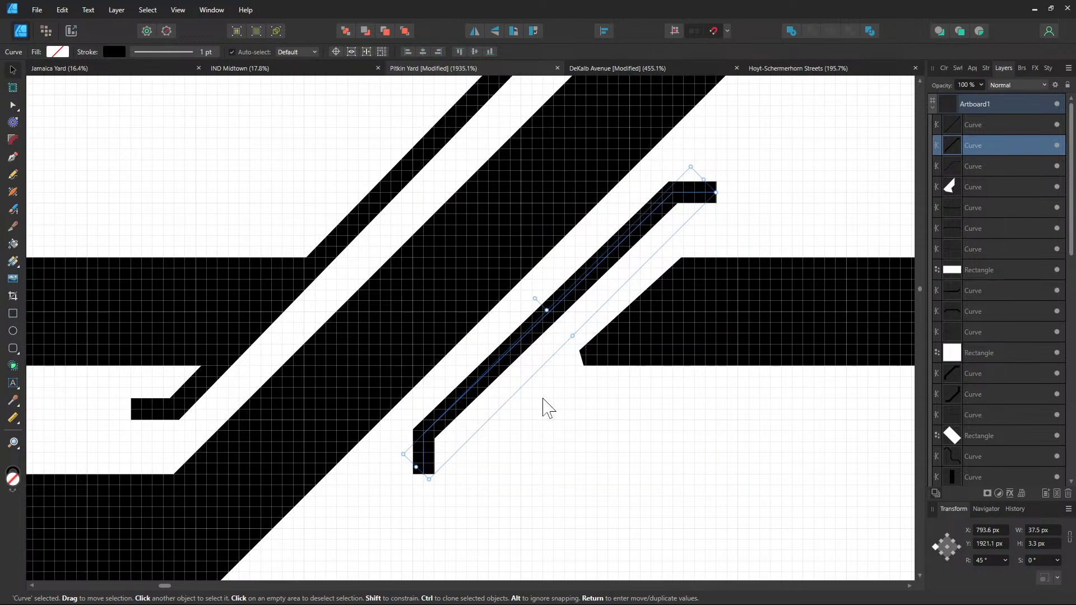
Shift the thin diagonal stripe curve slightly to the right
left_click(484, 372)
key("a")
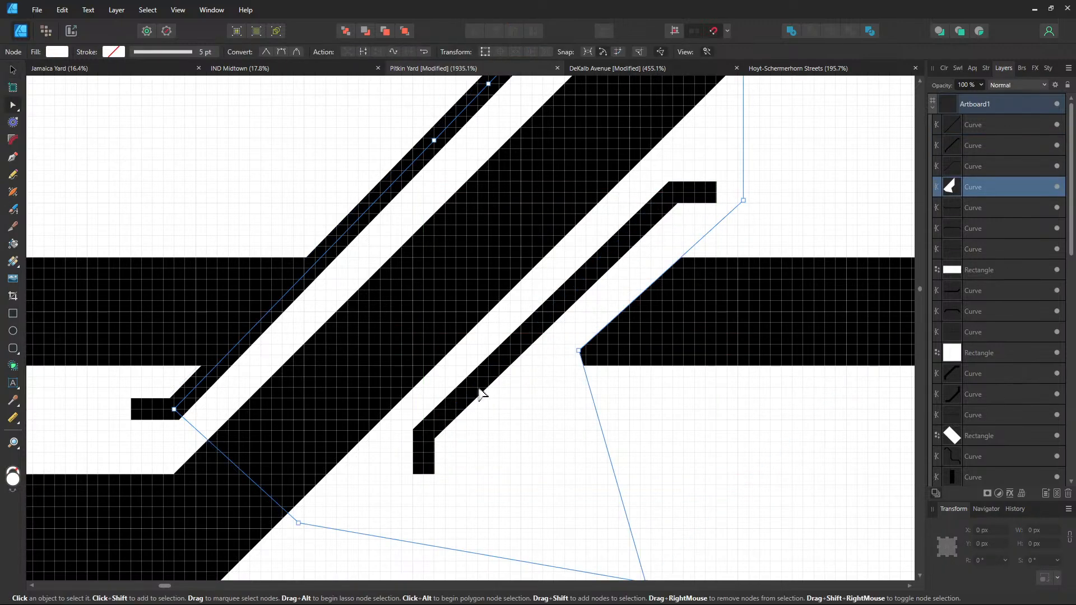
left_click(469, 411)
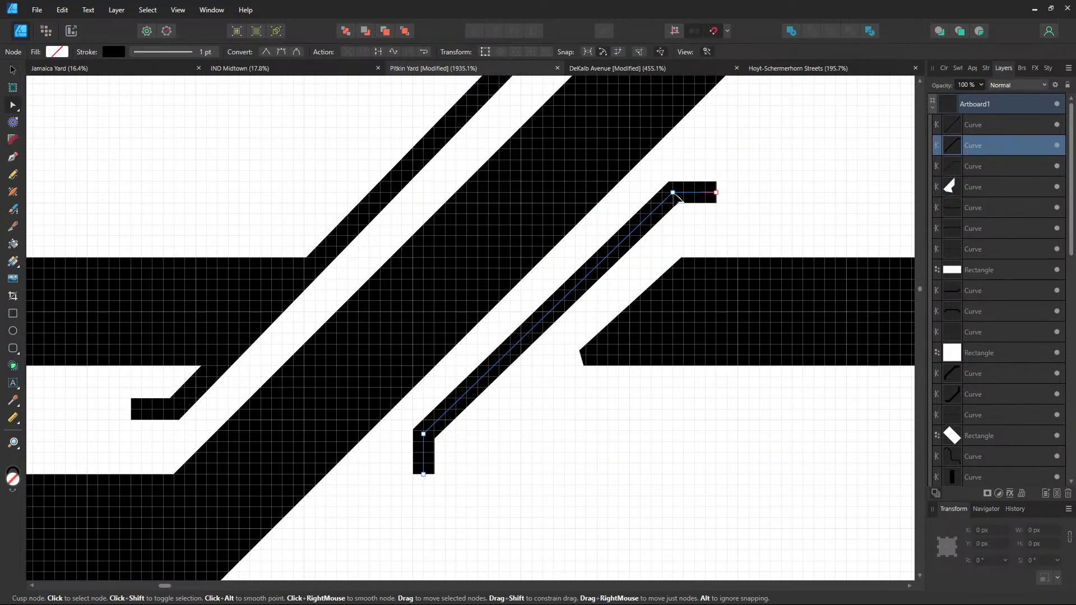
left_click_drag(679, 177, 616, 215)
left_click(12, 69)
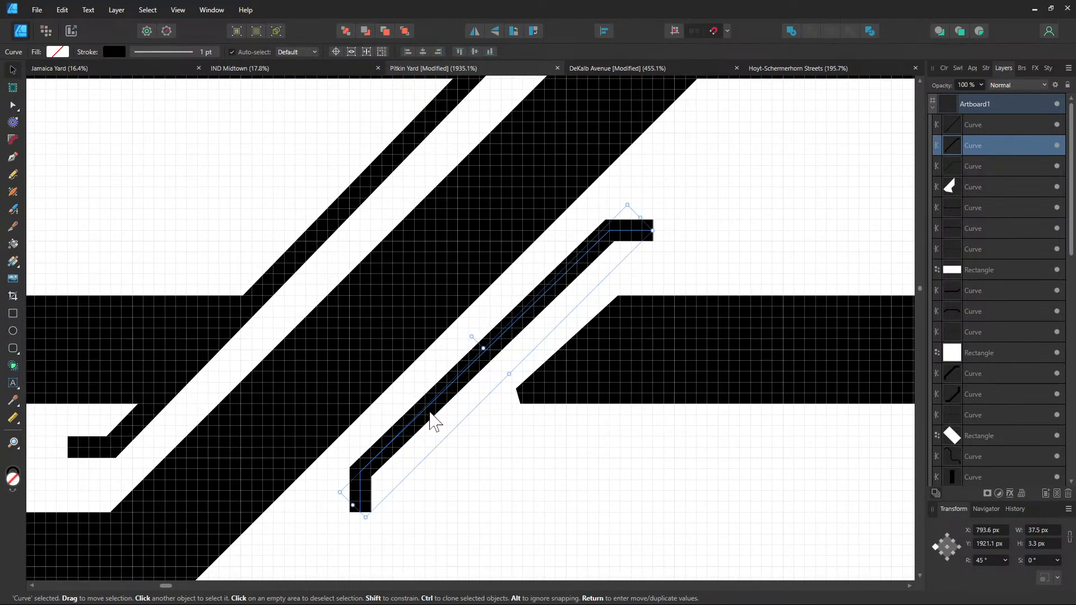
left_click_drag(432, 417, 442, 418)
Snap a corner node of the white gap shape onto the bumper stub's edge
left_click_drag(755, 231, 545, 390)
left_click(541, 374)
left_click(519, 330)
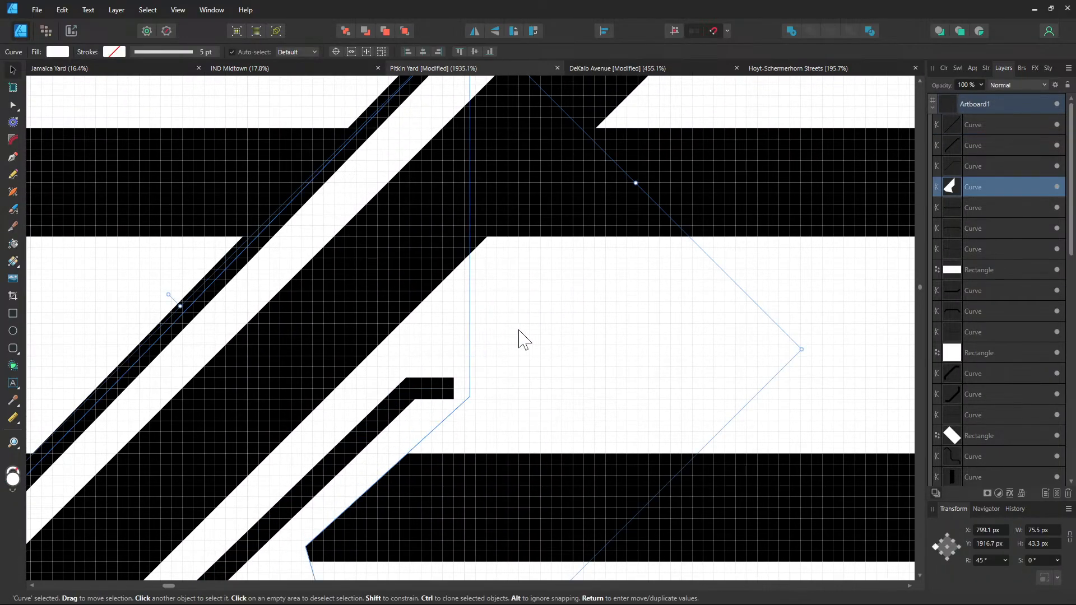
scroll(568, 348, "down", 3)
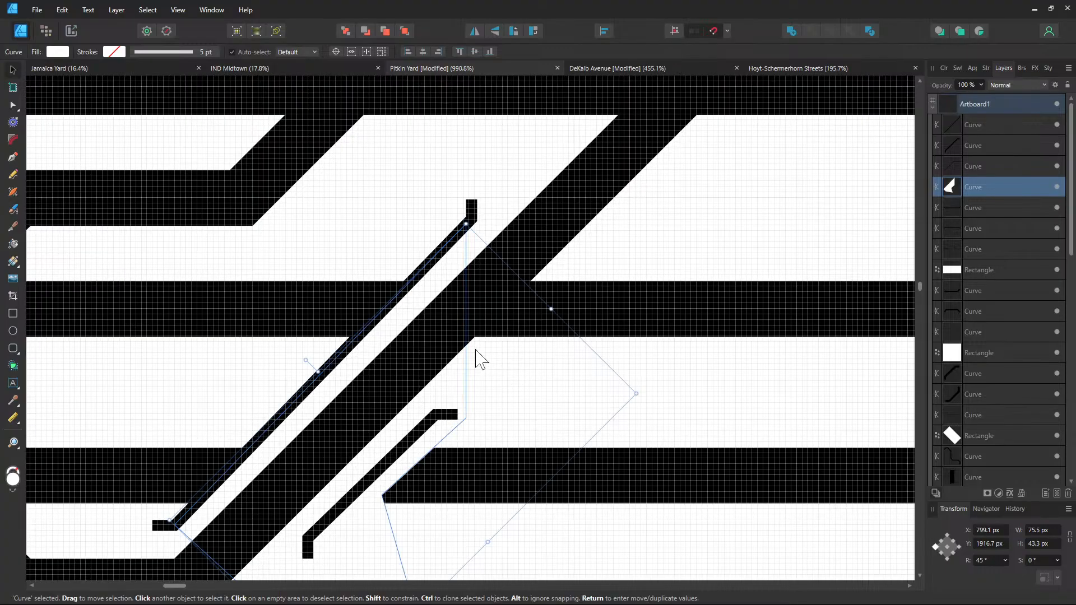
left_click(13, 104)
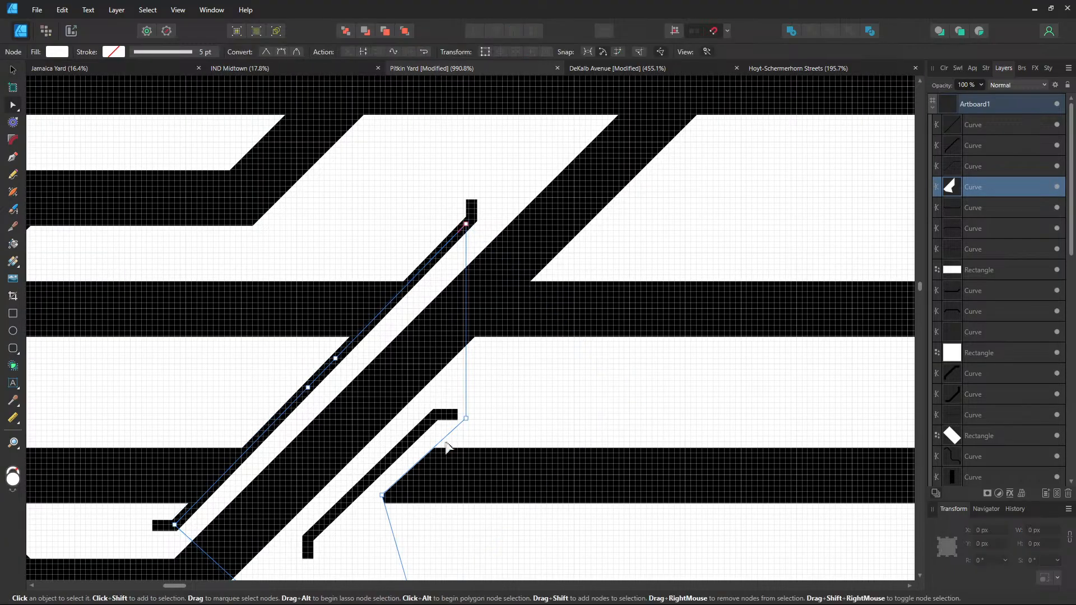
left_click_drag(466, 419, 531, 352)
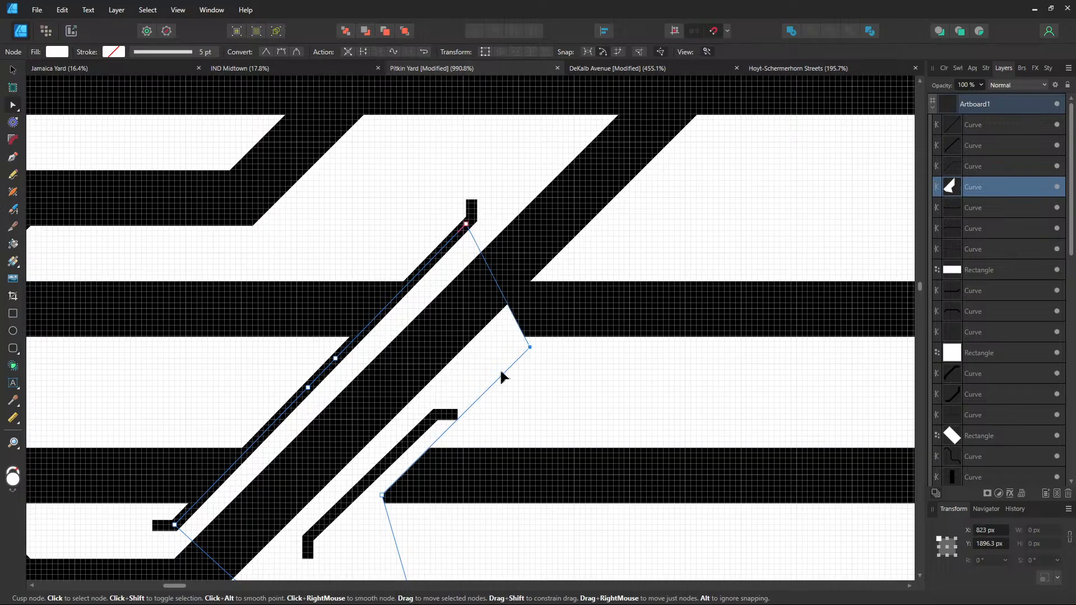
scroll(479, 443, "up", 1)
scroll(466, 431, "up", 3)
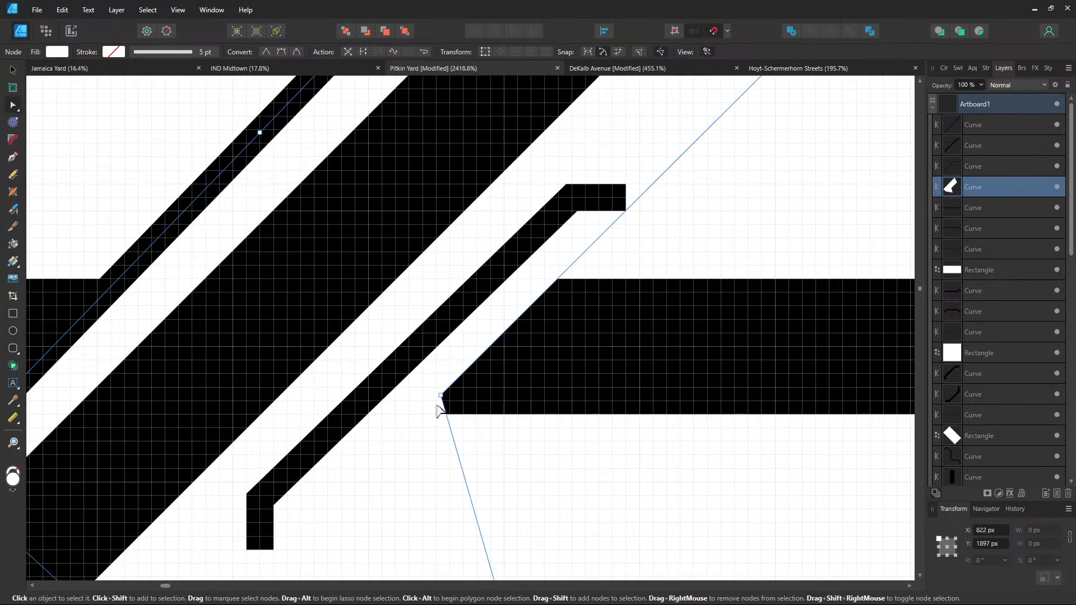
left_click_drag(436, 395, 404, 362)
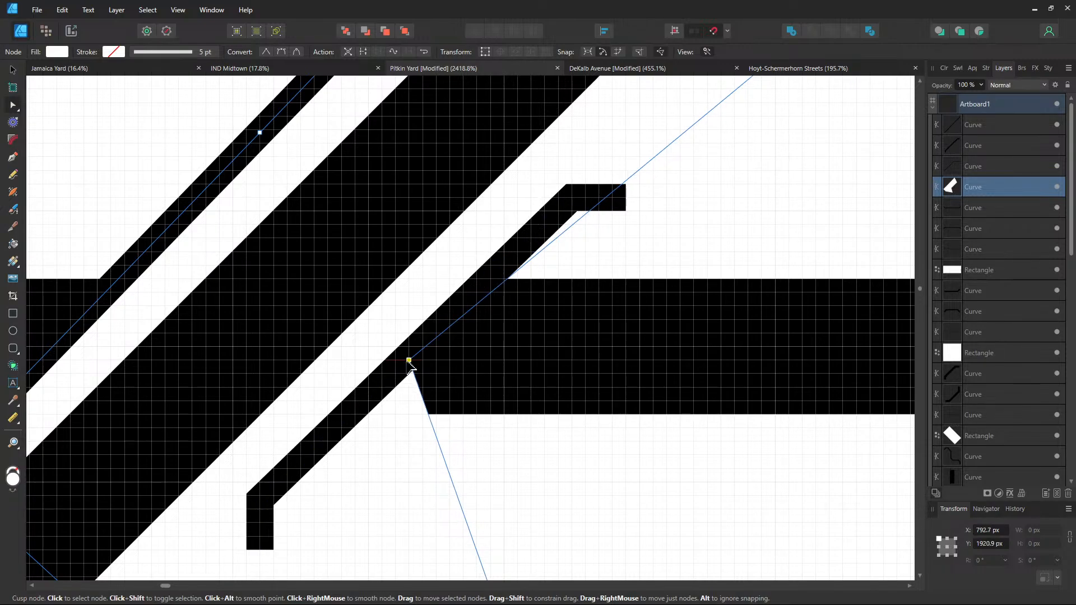
left_click_drag(405, 363, 399, 364)
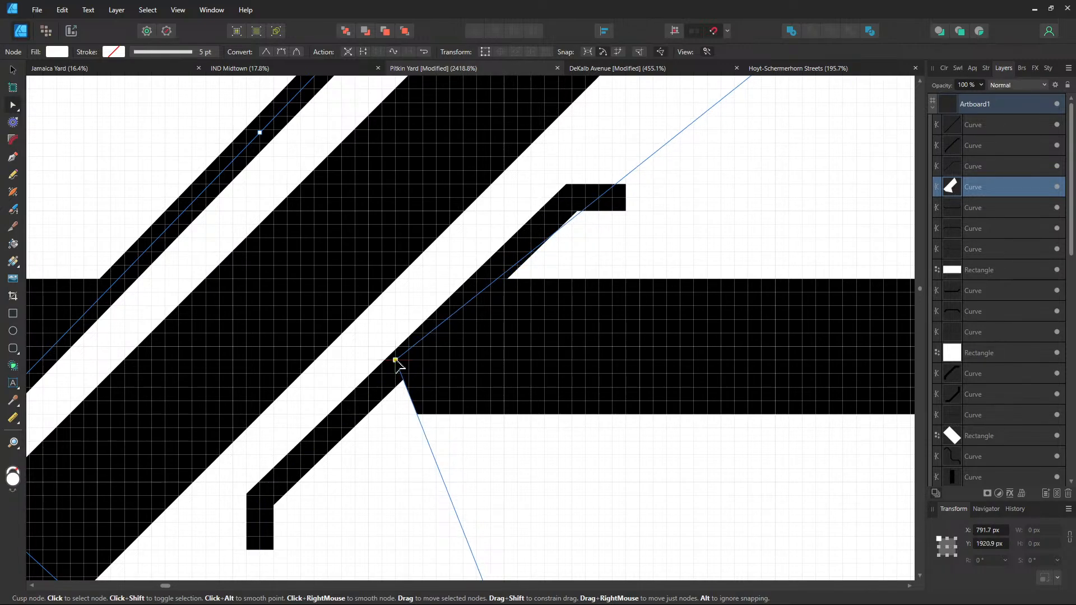
Snap more white gap nodes to the black track corners, extending its right end into the middle track
scroll(457, 428, "down", 3)
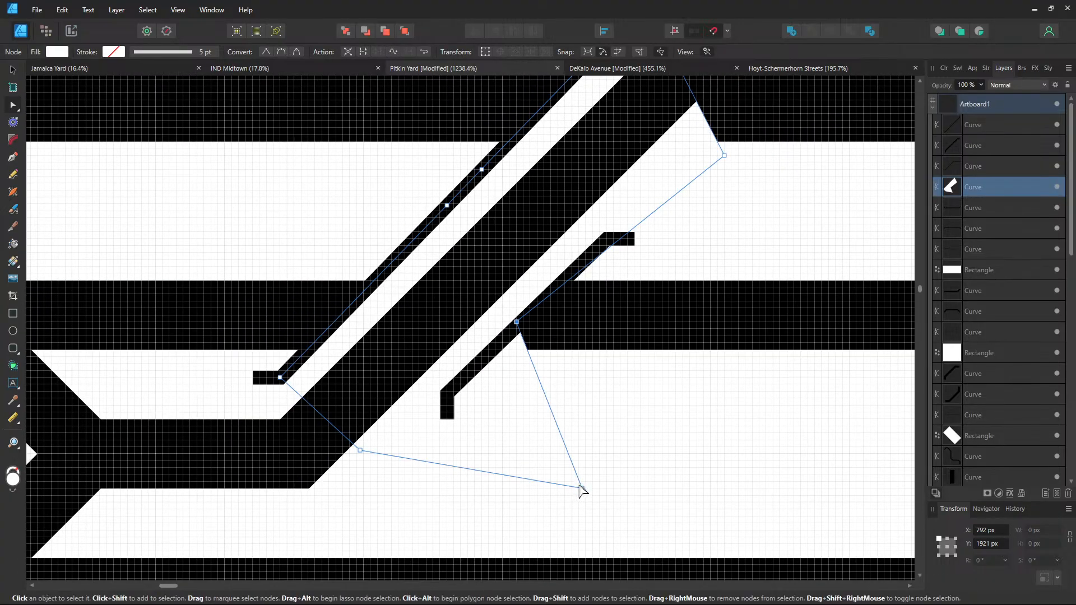
left_click_drag(583, 490, 449, 392)
left_click_drag(450, 390, 446, 387)
left_click_drag(610, 383, 577, 486)
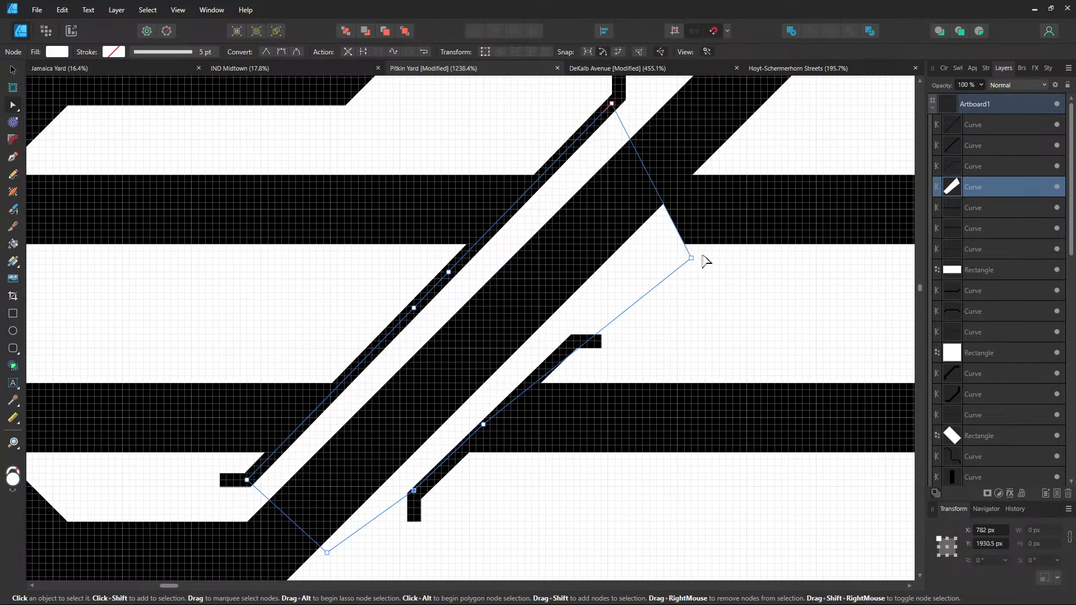
left_click_drag(693, 259, 721, 201)
left_click_drag(713, 295, 500, 483)
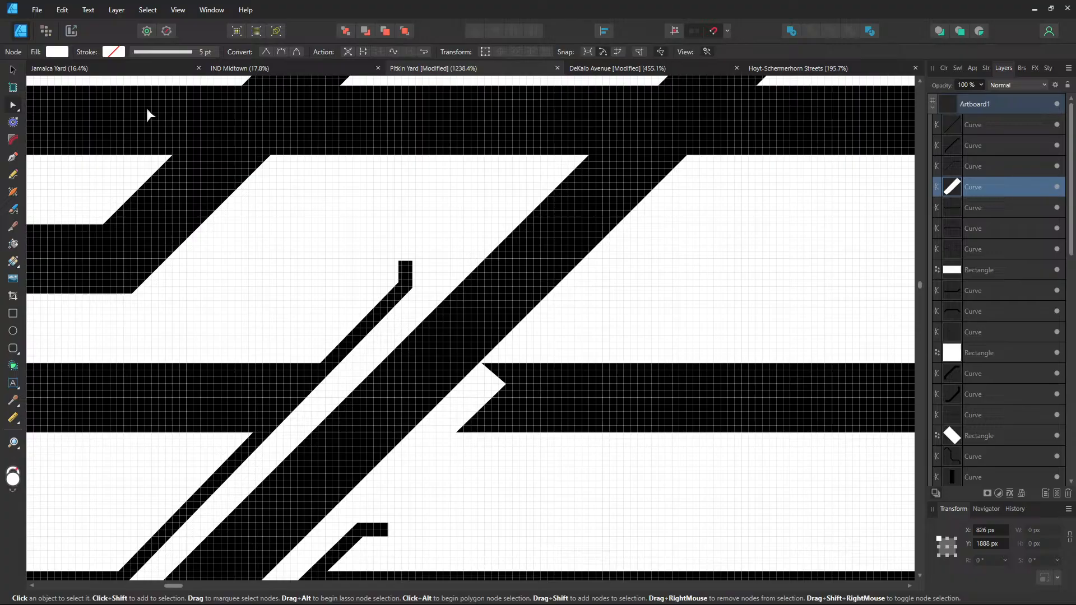
left_click(16, 70)
scroll(478, 272, "down", 3)
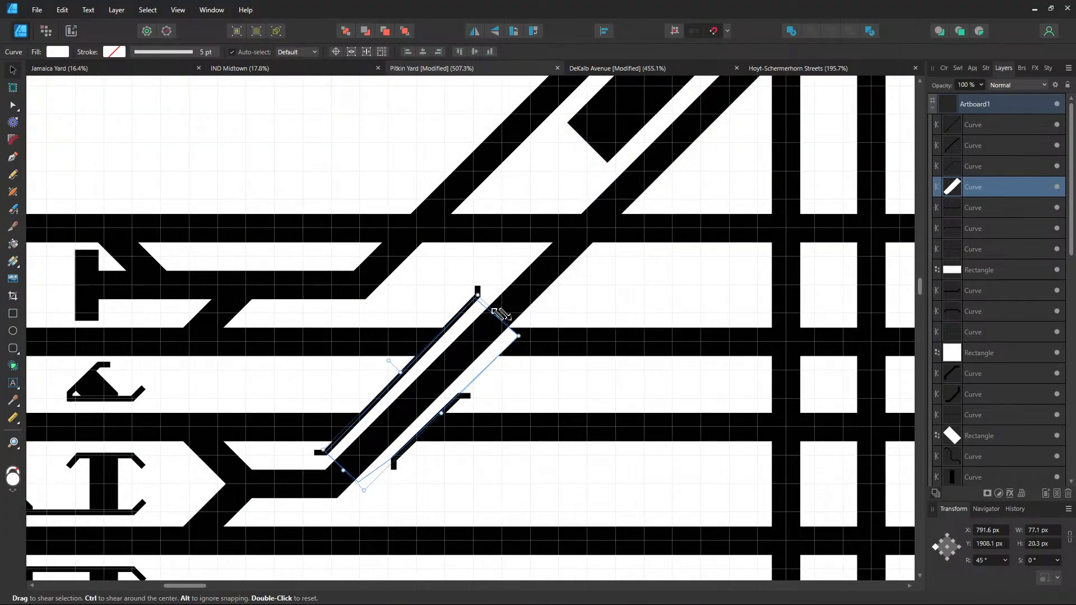
left_click(600, 320)
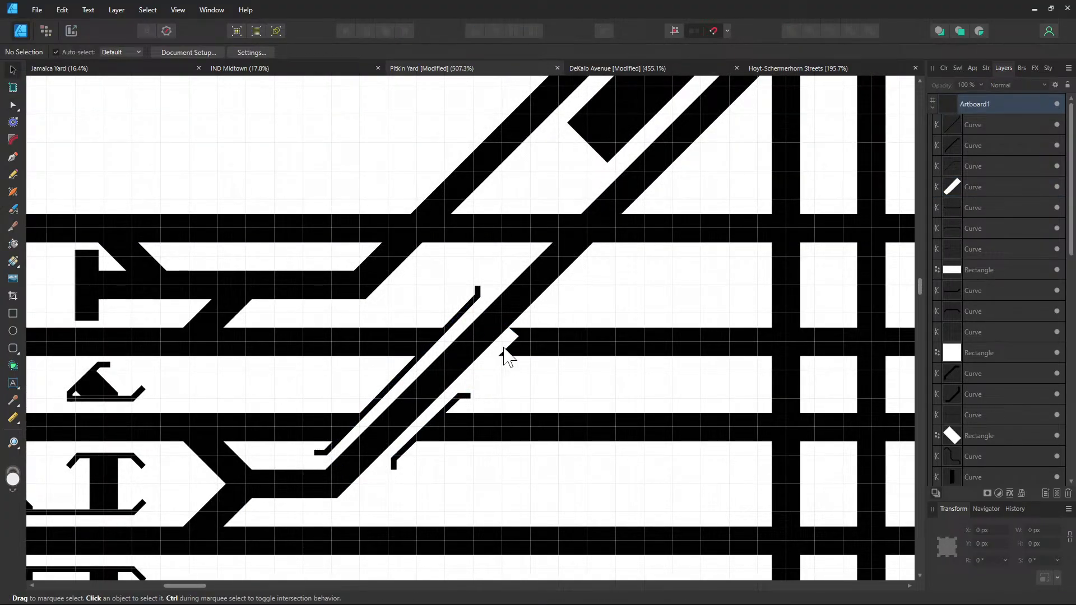
Lengthen the white gap shape up-right along the diagonal
left_click(504, 338)
left_click_drag(502, 328, 648, 207)
left_click(423, 300)
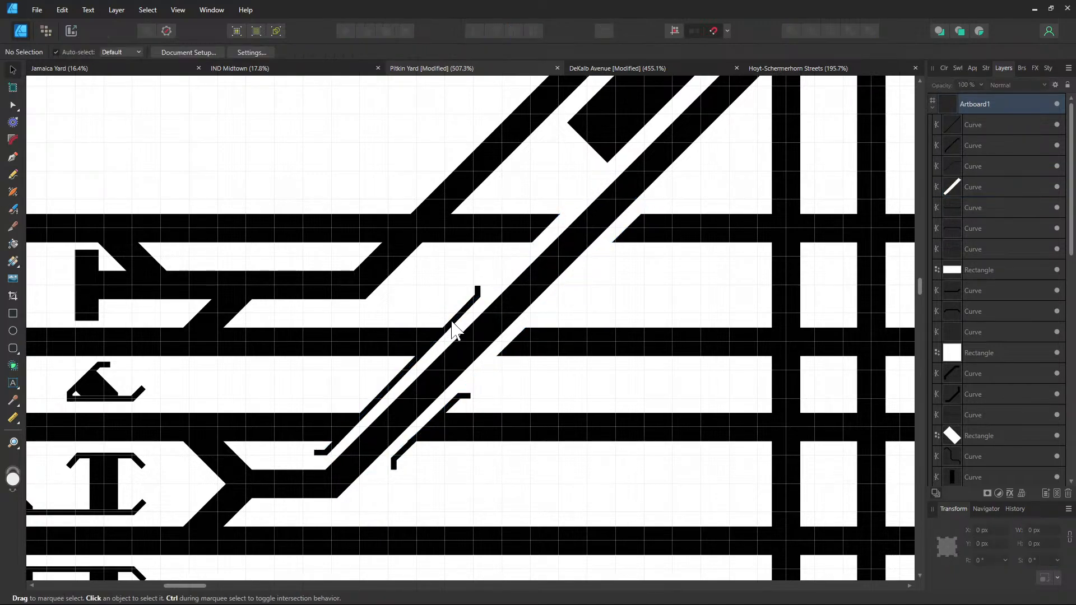
Extend the thin track's end node up the diagonal and bend its lower end into a short segment
left_click(13, 105)
scroll(433, 253, "up", 5)
left_click(517, 340)
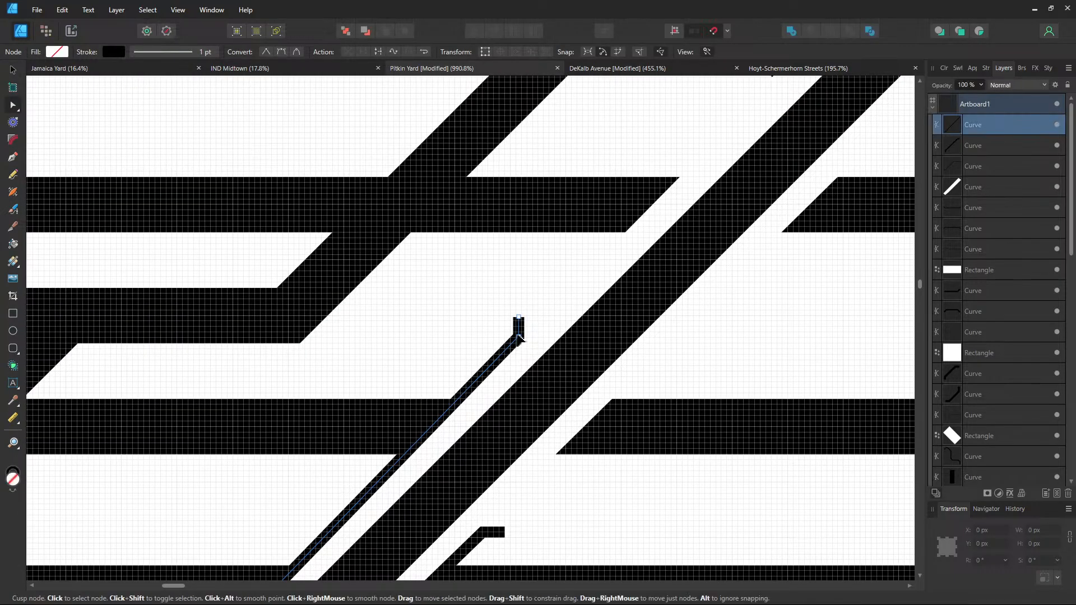
left_click_drag(519, 337, 699, 151)
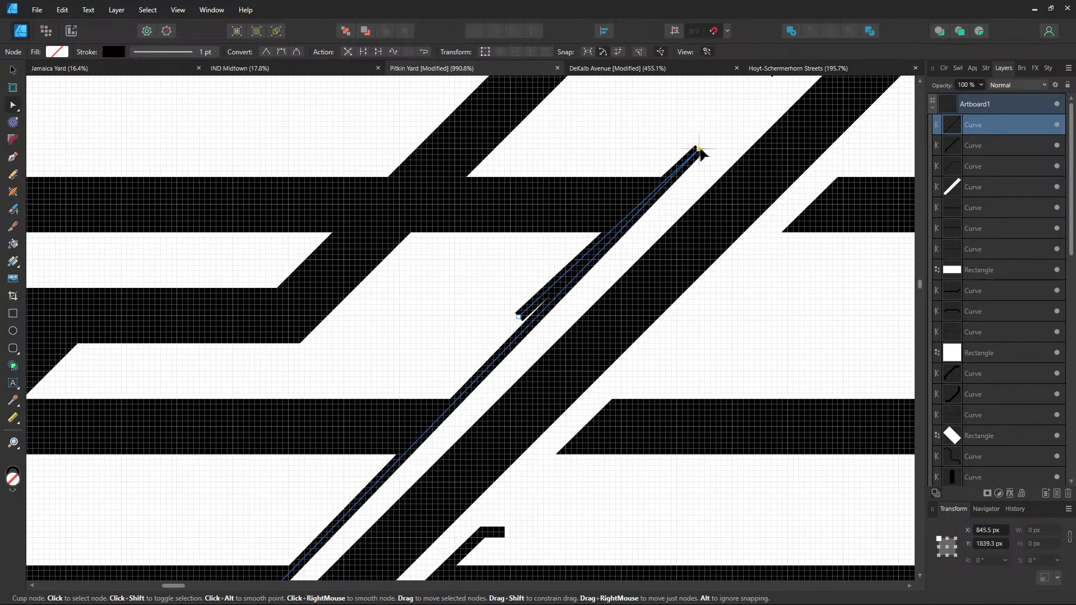
left_click_drag(677, 197, 523, 356)
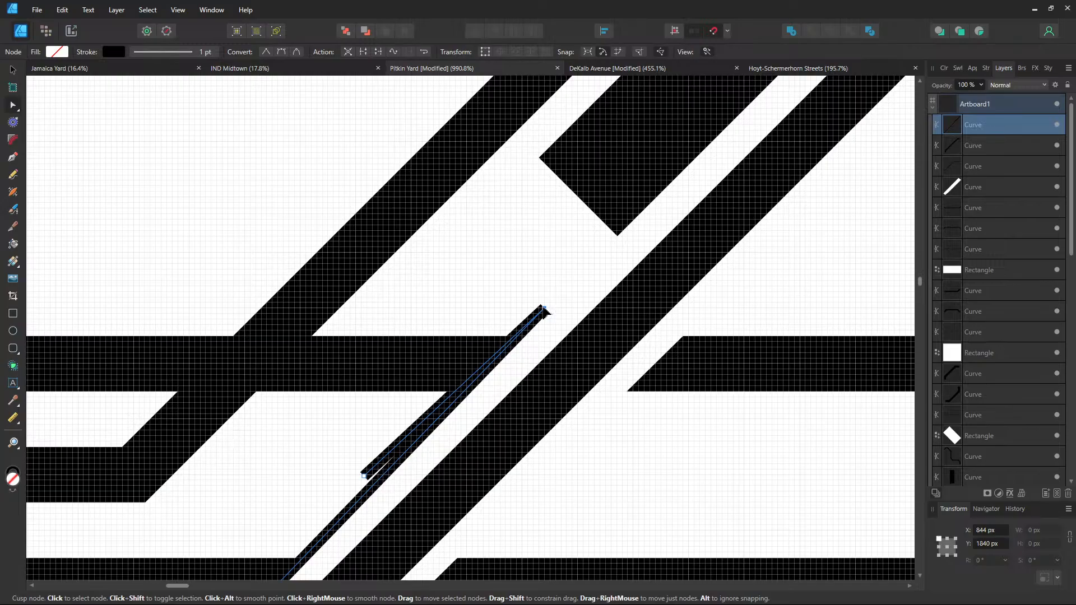
scroll(555, 397, "up", 2)
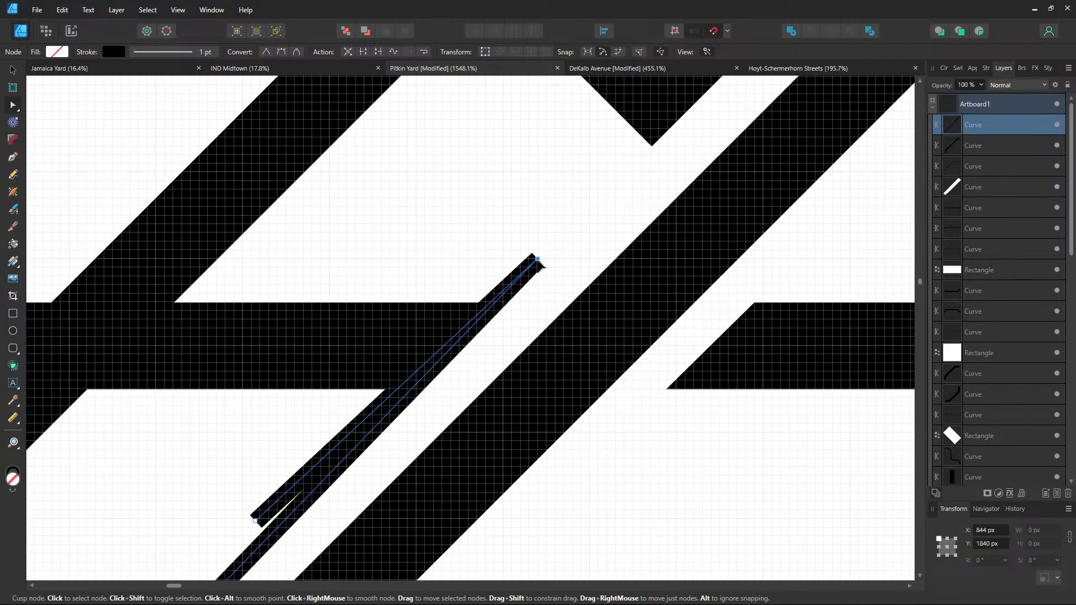
left_click_drag(256, 521, 540, 218)
scroll(580, 357, "down", 2)
left_click_drag(617, 459, 680, 269)
scroll(673, 296, "down", 1)
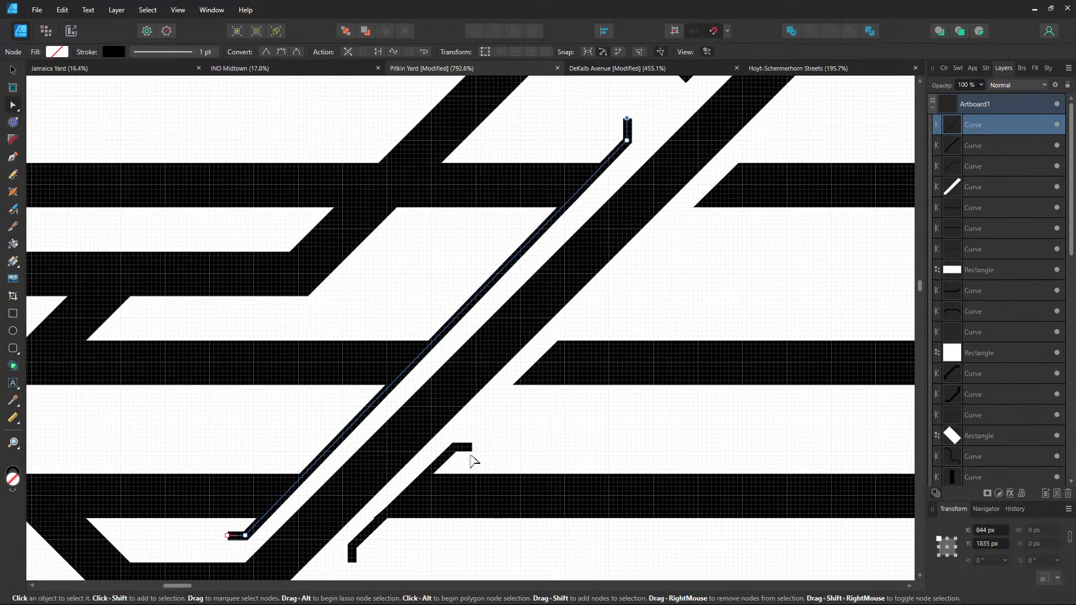
left_click(508, 455)
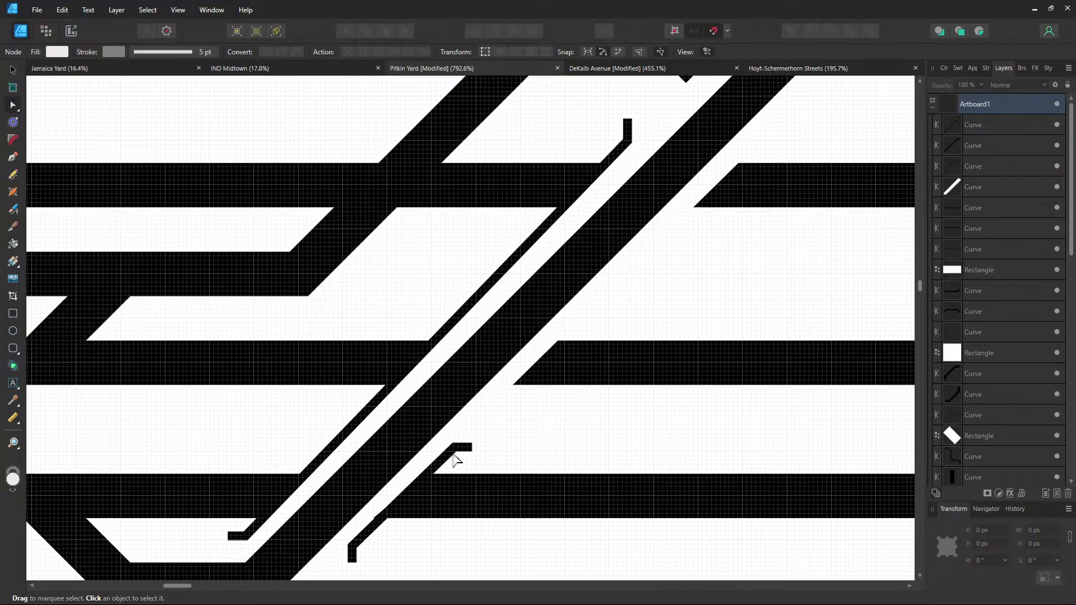
Stretch the short hooked curve up along the diagonal, ending in a short horizontal stub
left_click(448, 456)
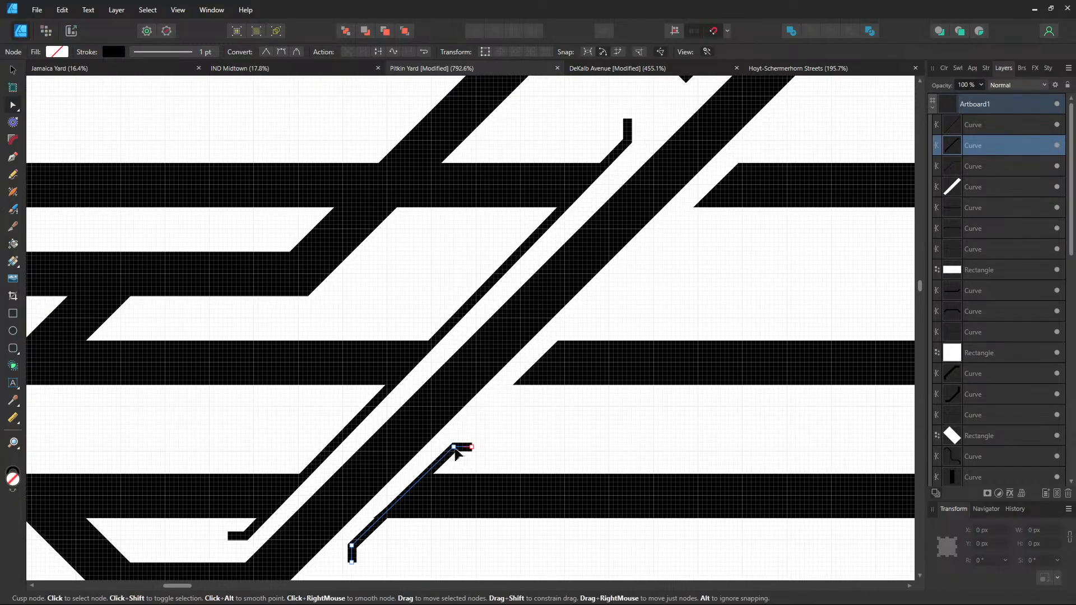
left_click_drag(464, 449, 750, 147)
left_click_drag(709, 224, 700, 238)
scroll(703, 242, "up", 6)
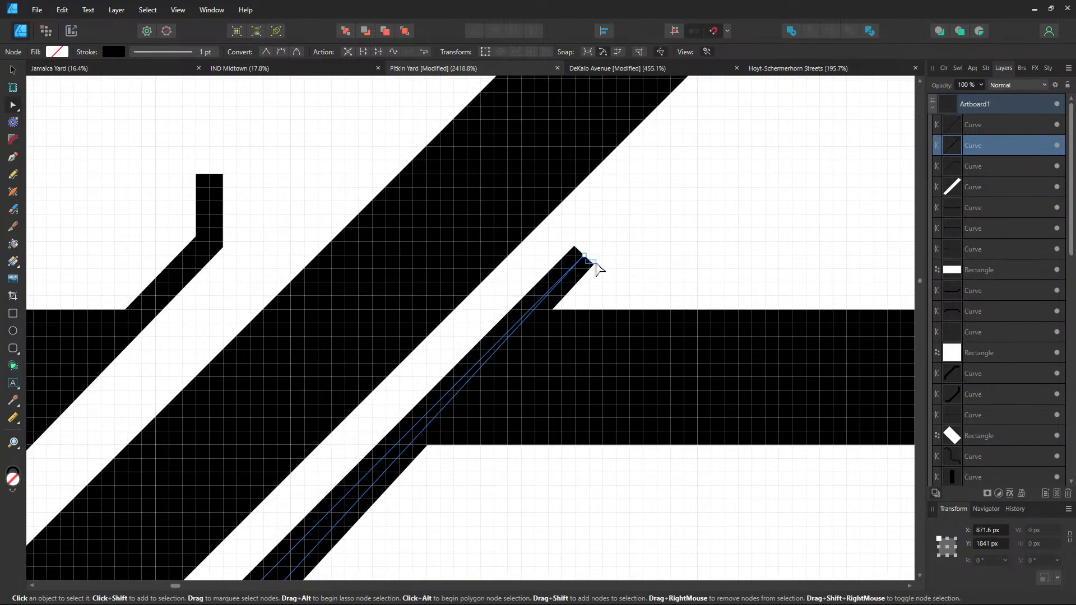
left_click_drag(599, 270, 591, 259)
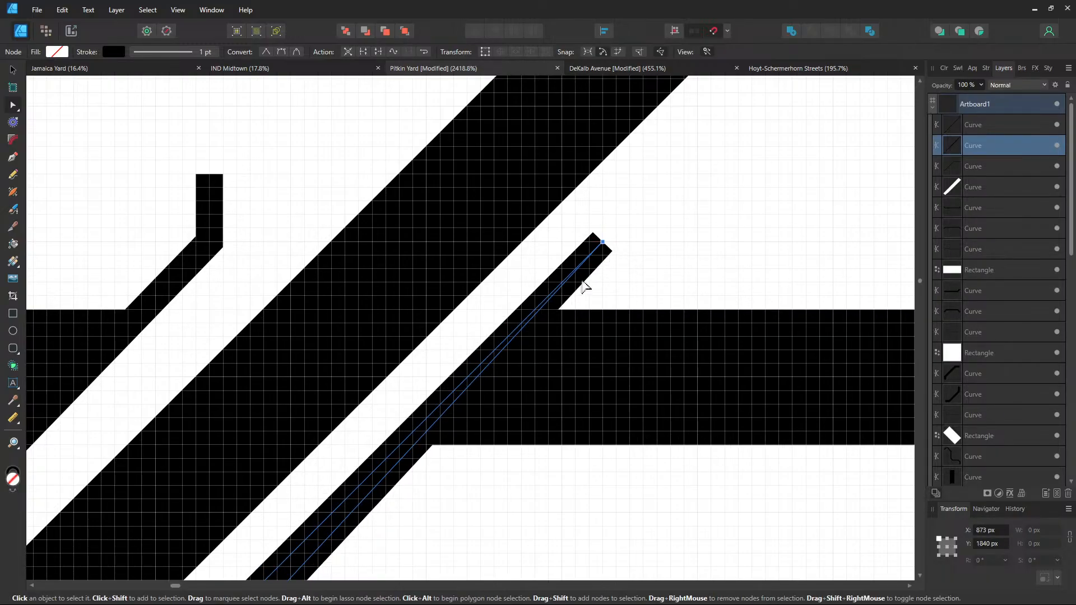
scroll(478, 446, "down", 4)
scroll(481, 448, "down", 2)
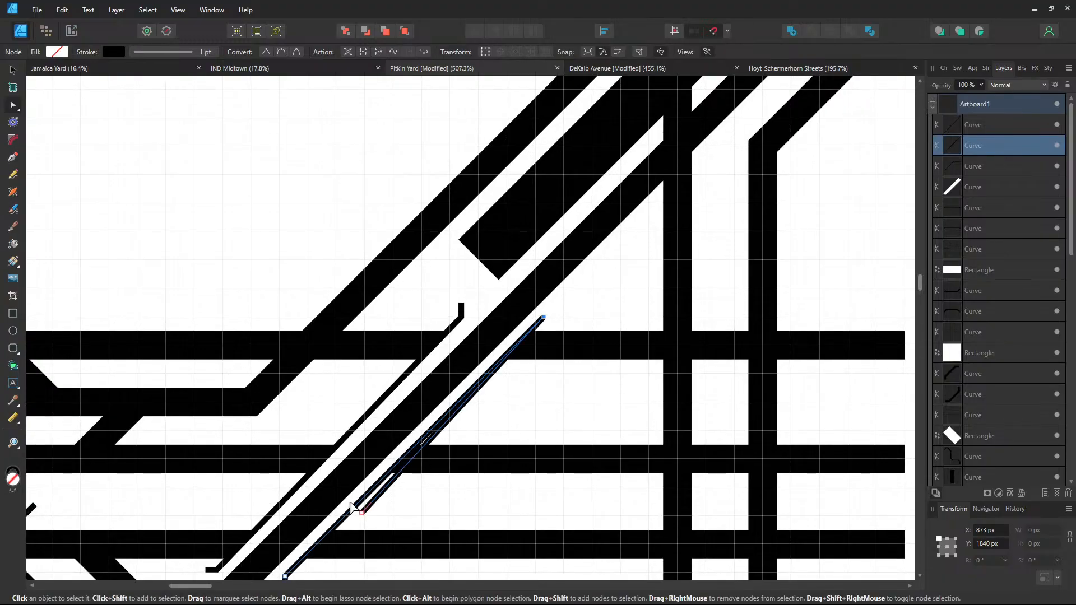
left_click_drag(363, 516, 548, 313)
scroll(564, 325, "up", 3)
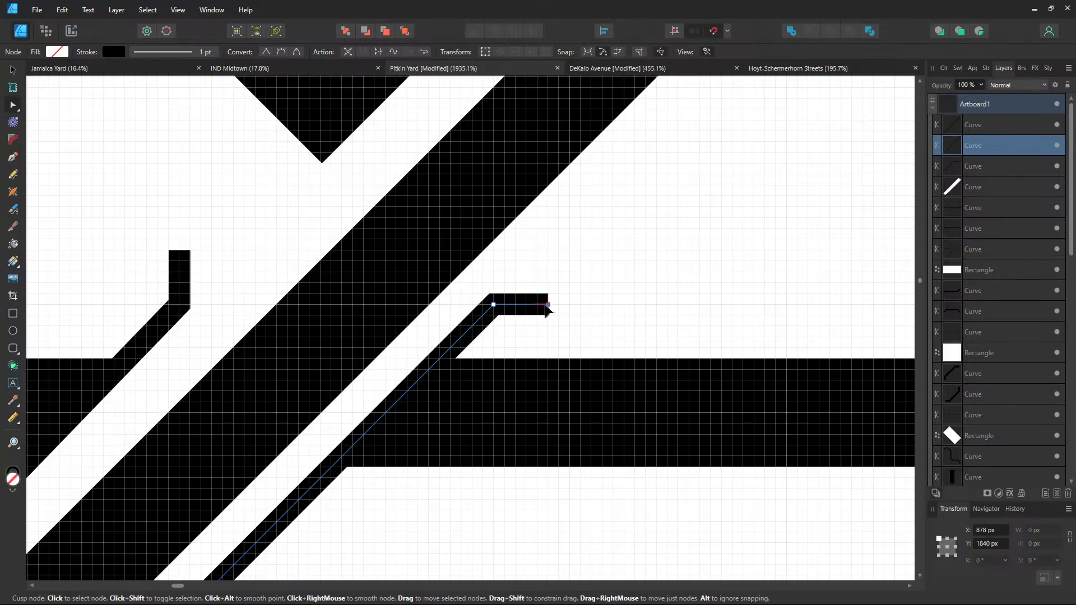
left_click(473, 512)
scroll(474, 512, "down", 3)
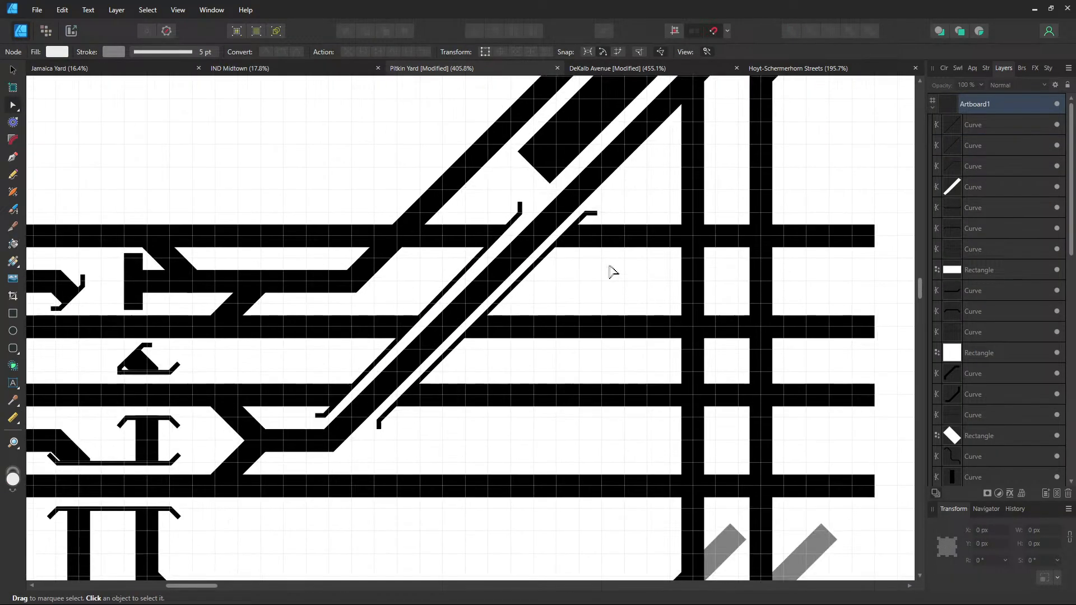
Pull the right thin track's lower stub node down-left until the end segment is vertical
left_click_drag(609, 266, 622, 245)
scroll(395, 428, "up", 2)
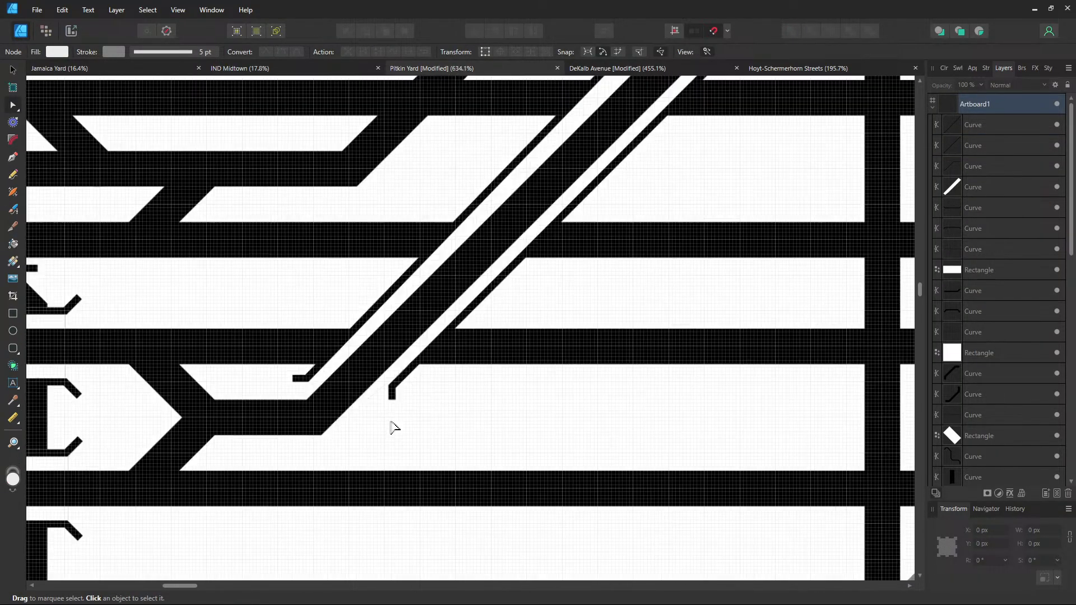
left_click(395, 371)
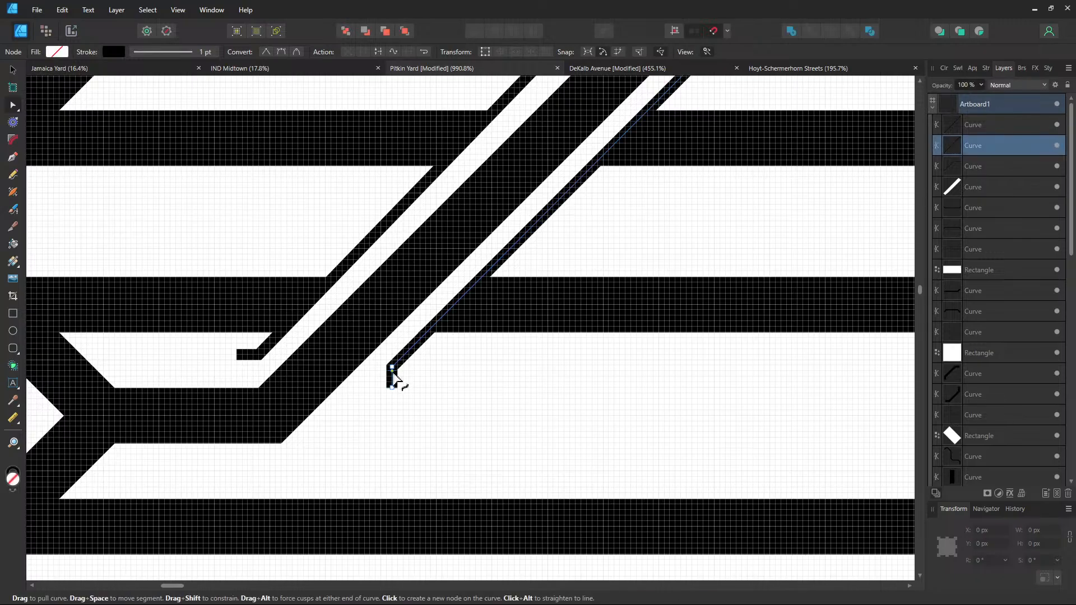
left_click_drag(391, 373, 382, 384)
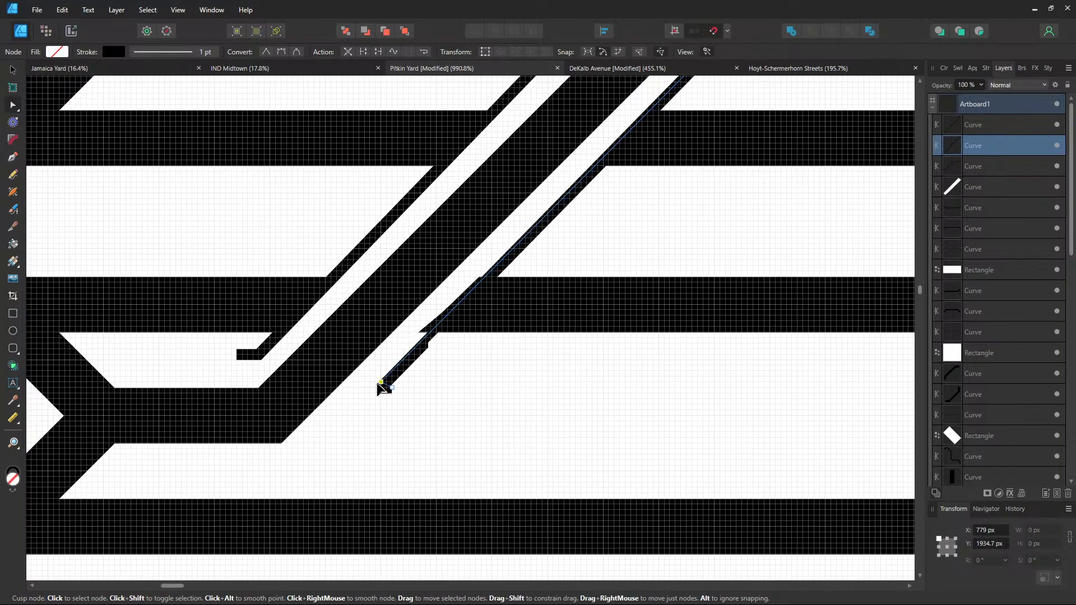
scroll(381, 384, "up", 2)
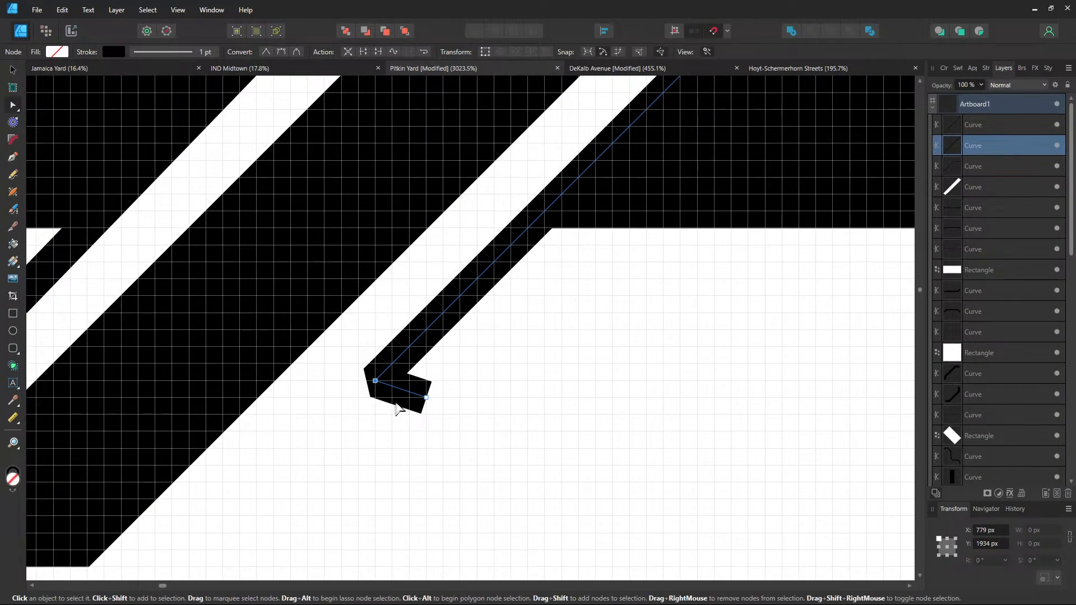
left_click_drag(419, 404, 377, 449)
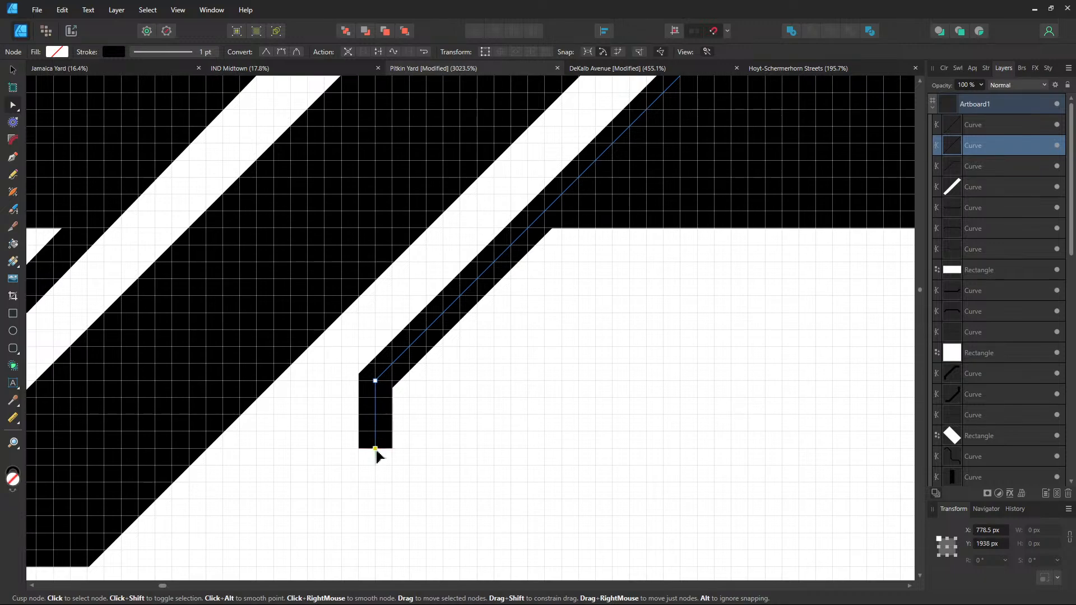
scroll(378, 449, "down", 2)
scroll(381, 450, "down", 1)
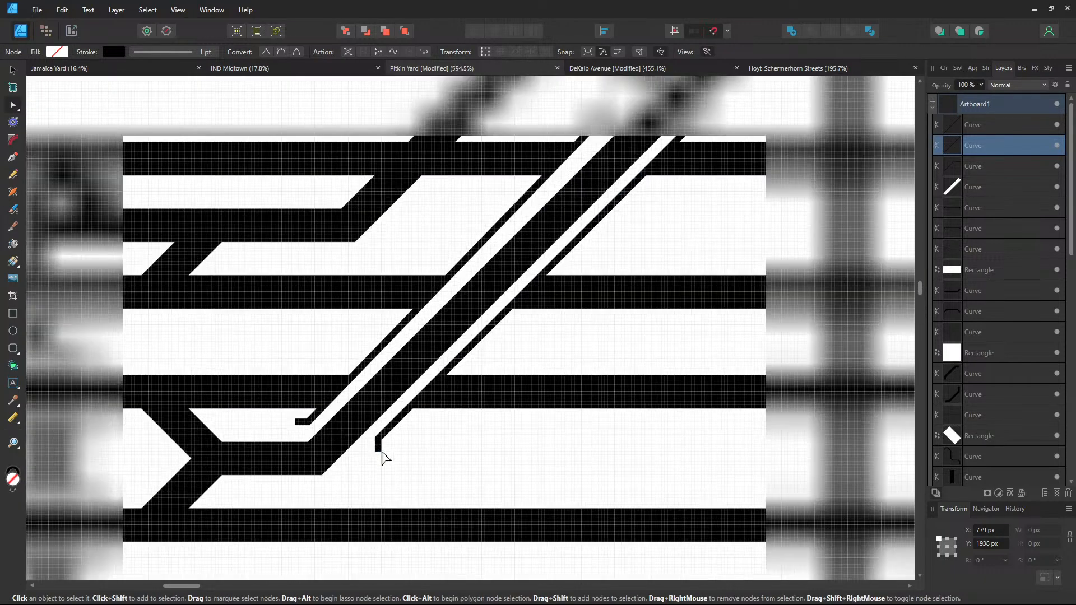
scroll(463, 380, "up", 2)
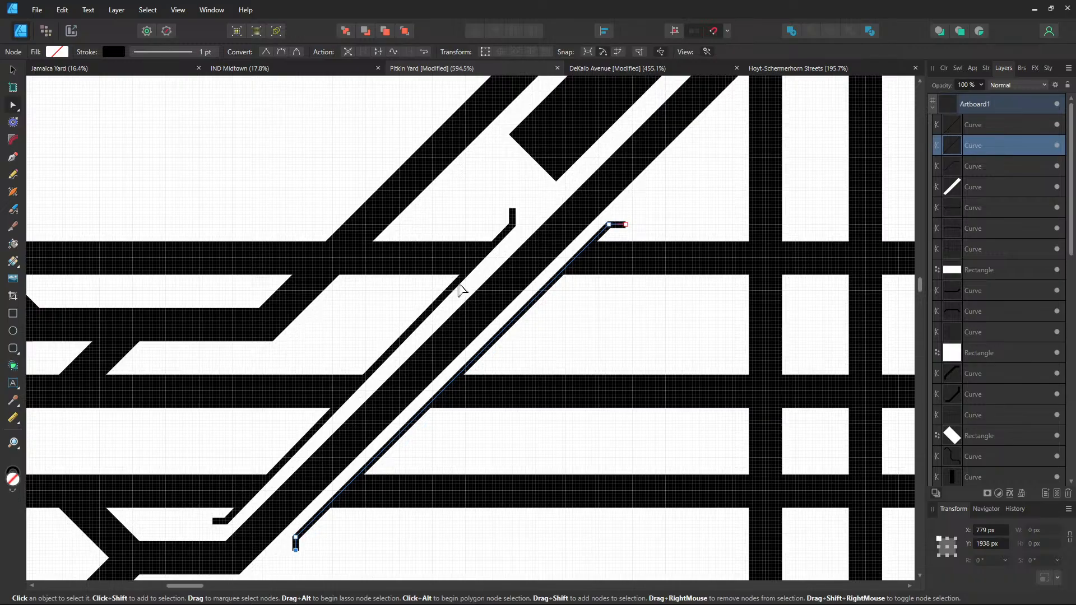
Shift the left thin track's stub nodes right along the snap guide, undoing an accidental bend
left_click(461, 289)
scroll(504, 280, "up", 3)
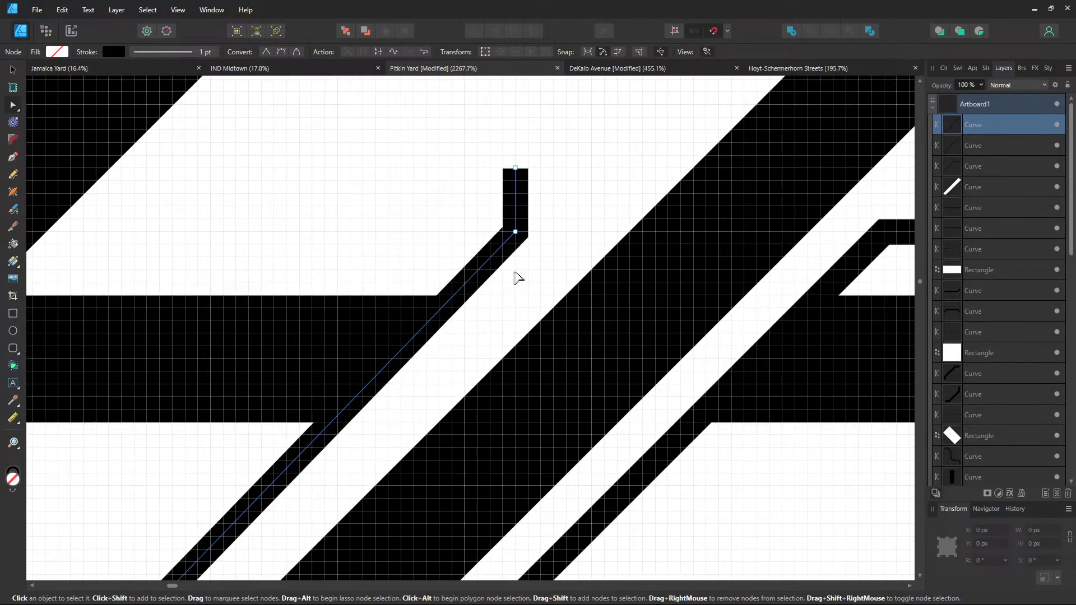
left_click_drag(517, 233, 553, 244)
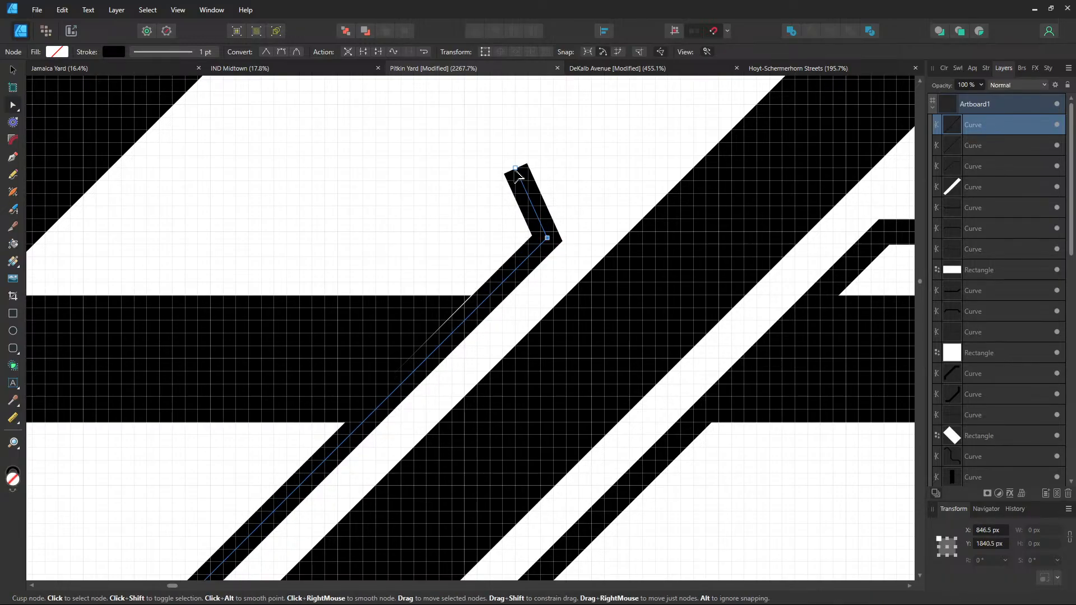
left_click_drag(516, 168, 549, 176)
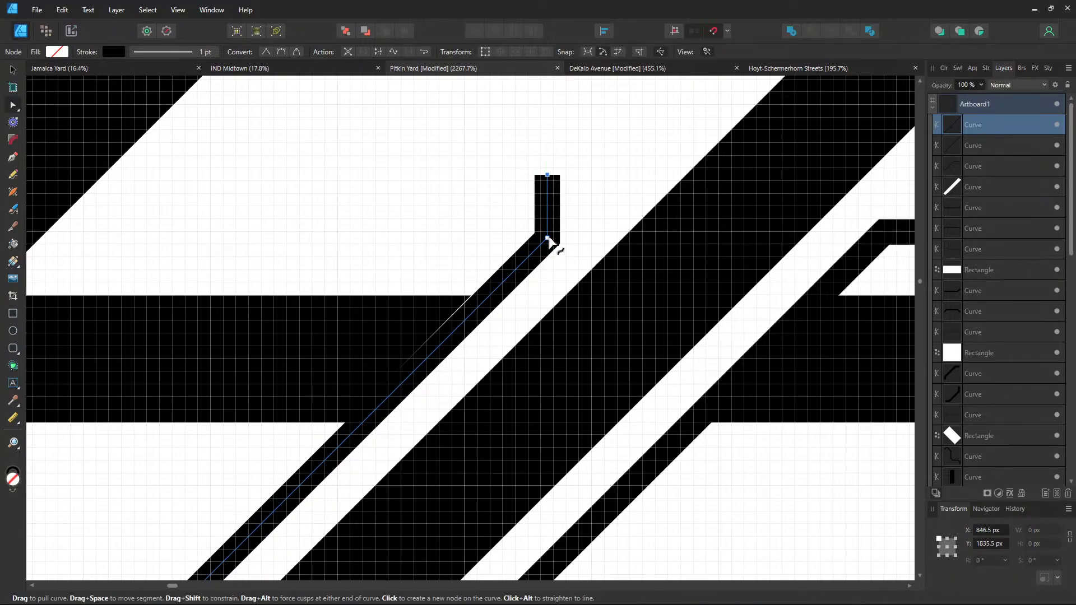
left_click_drag(553, 239, 559, 238)
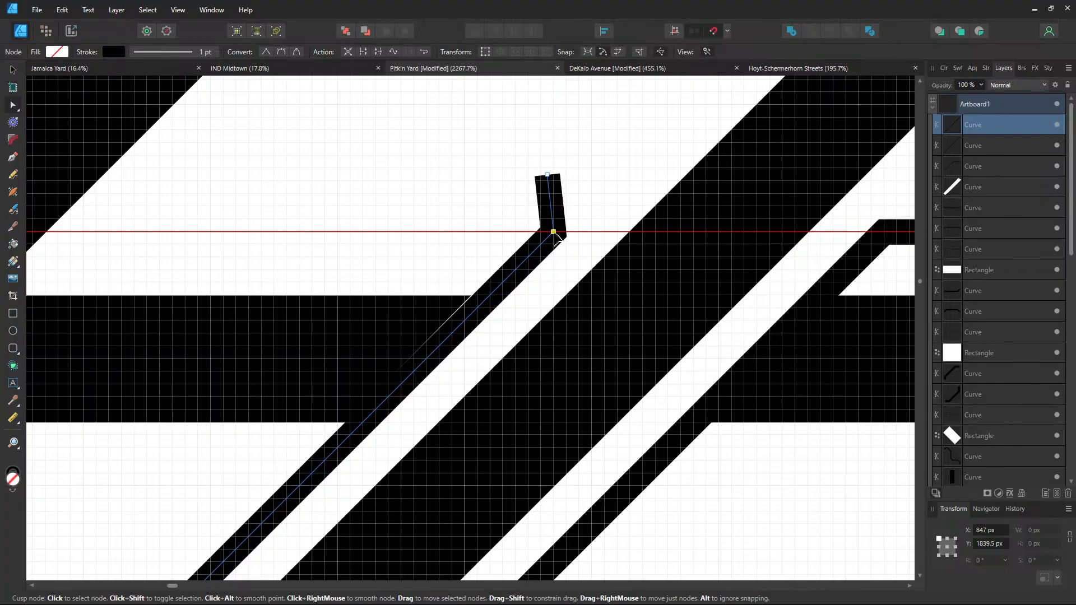
left_click_drag(551, 180, 556, 181)
key("ctrl+z")
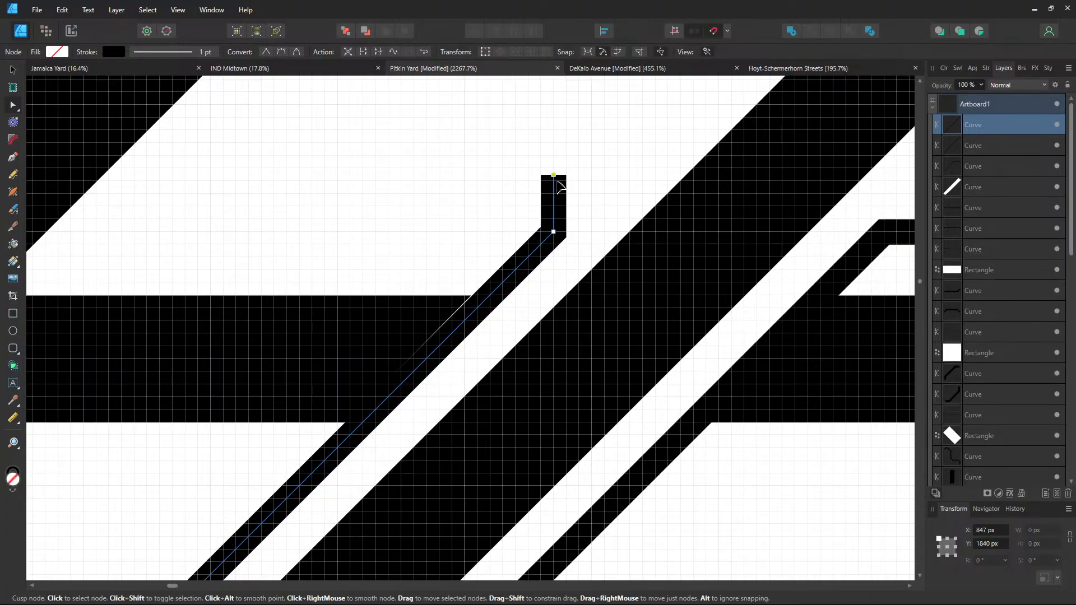
scroll(637, 221, "down", 5)
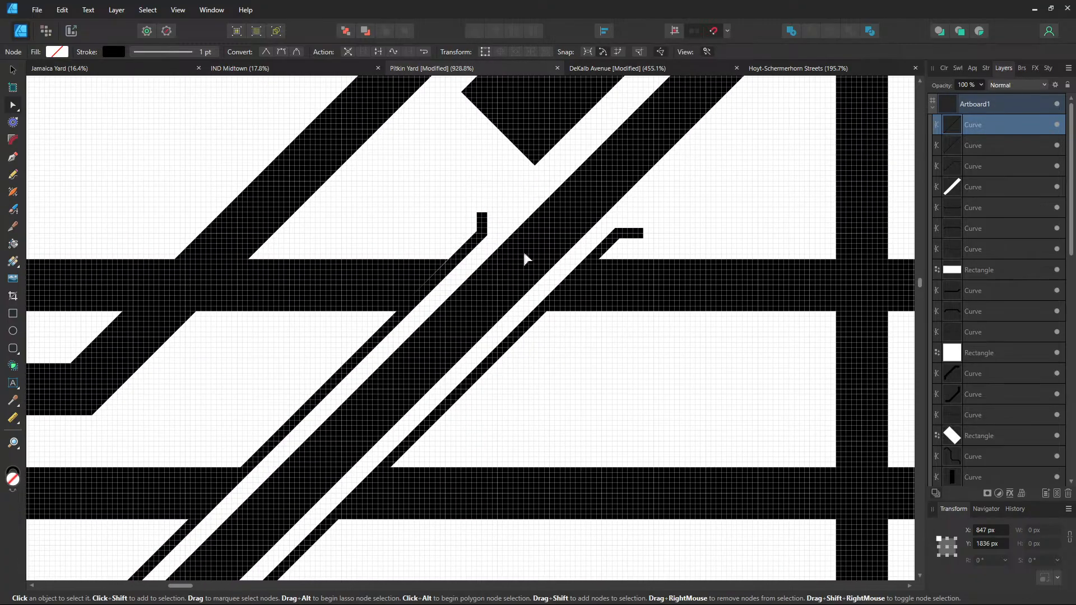
scroll(499, 224, "up", 2)
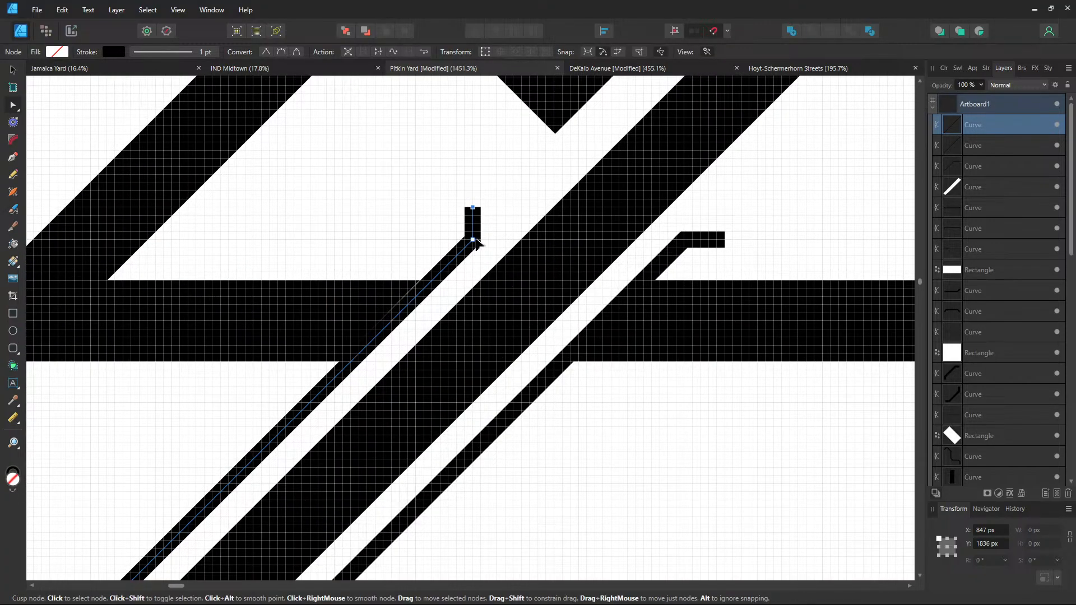
Move the stub's lower and top nodes up-right so the stub stands vertical
left_click_drag(476, 243, 488, 234)
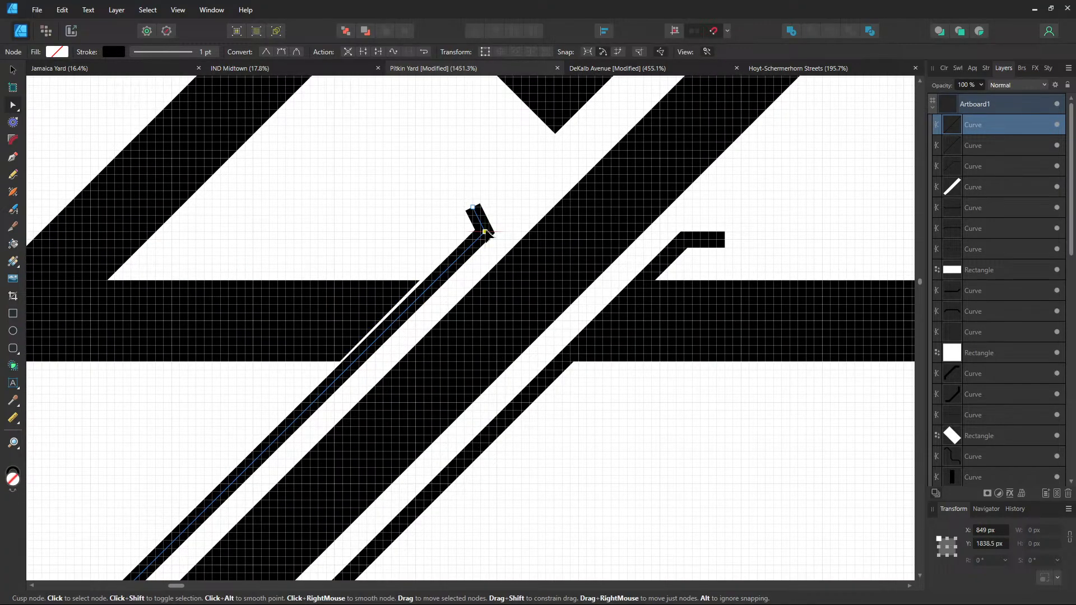
left_click_drag(473, 208, 483, 202)
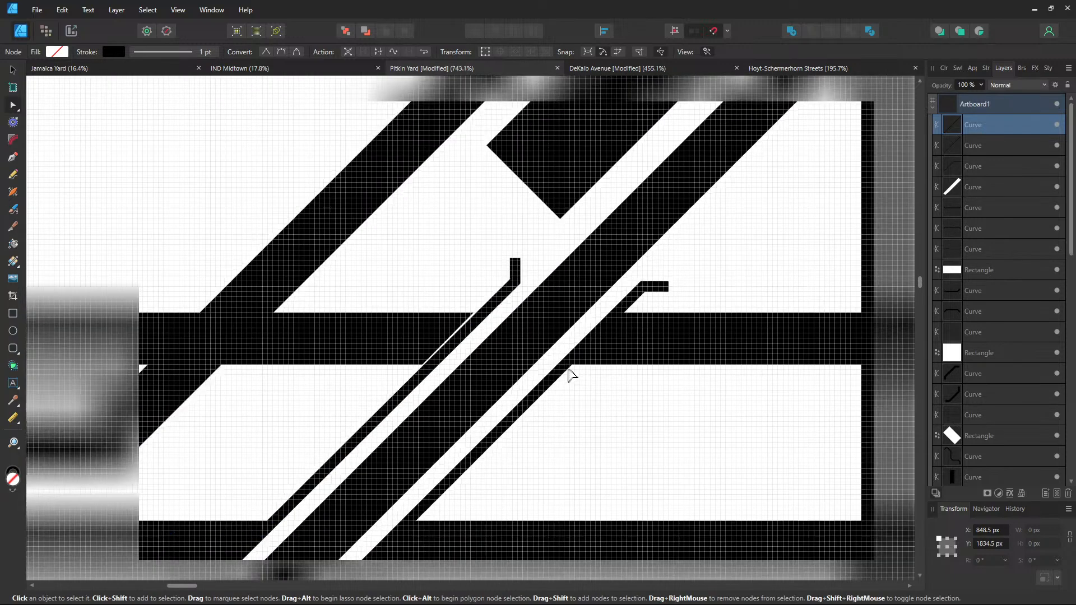
scroll(571, 373, "down", 5)
left_click(590, 409)
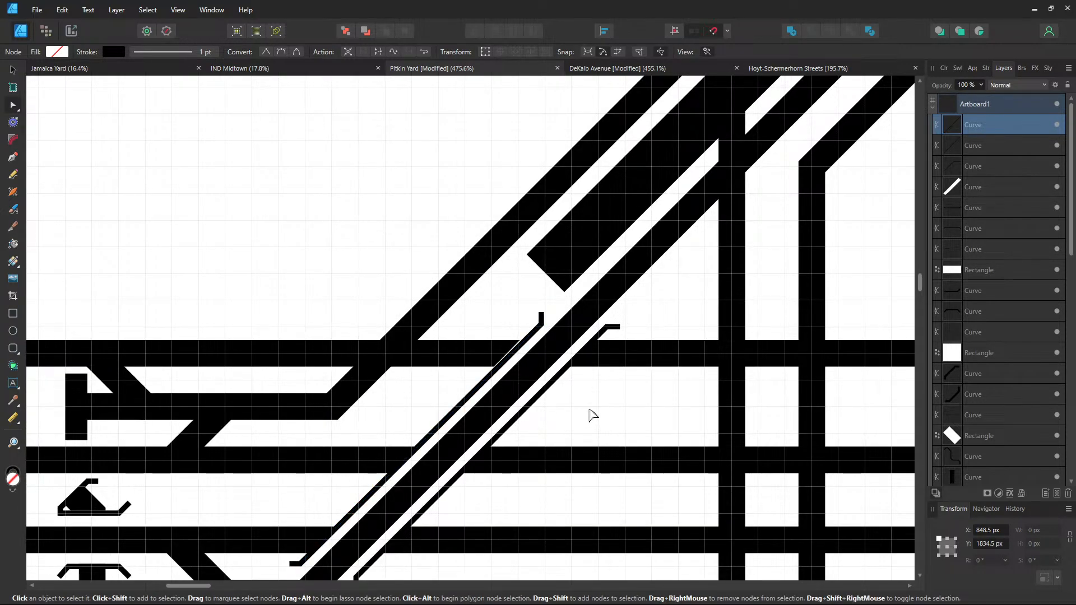
scroll(620, 377, "up", 4)
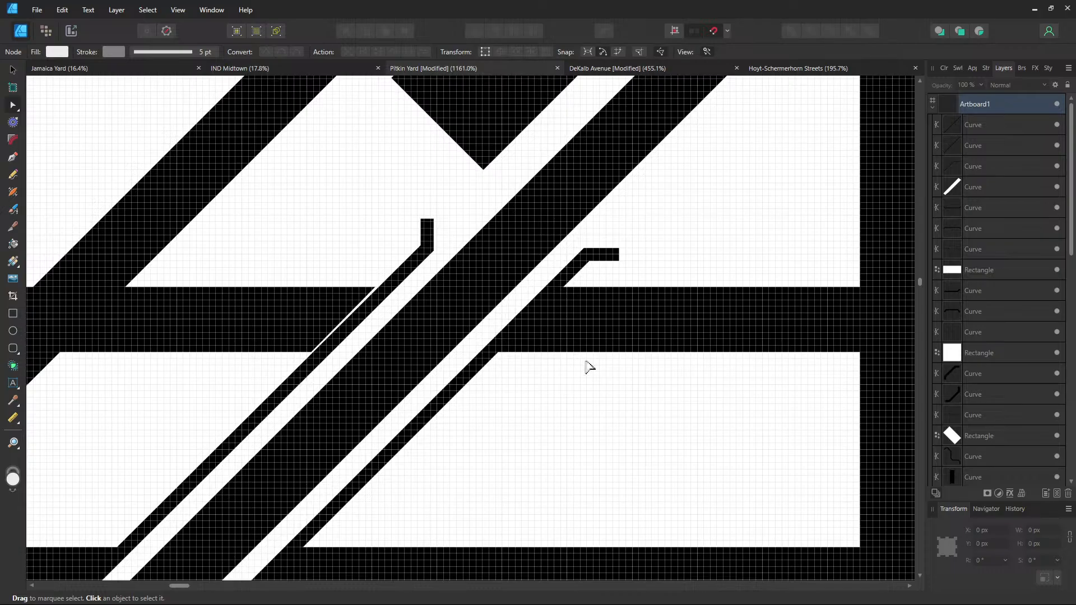
scroll(589, 367, "down", 4)
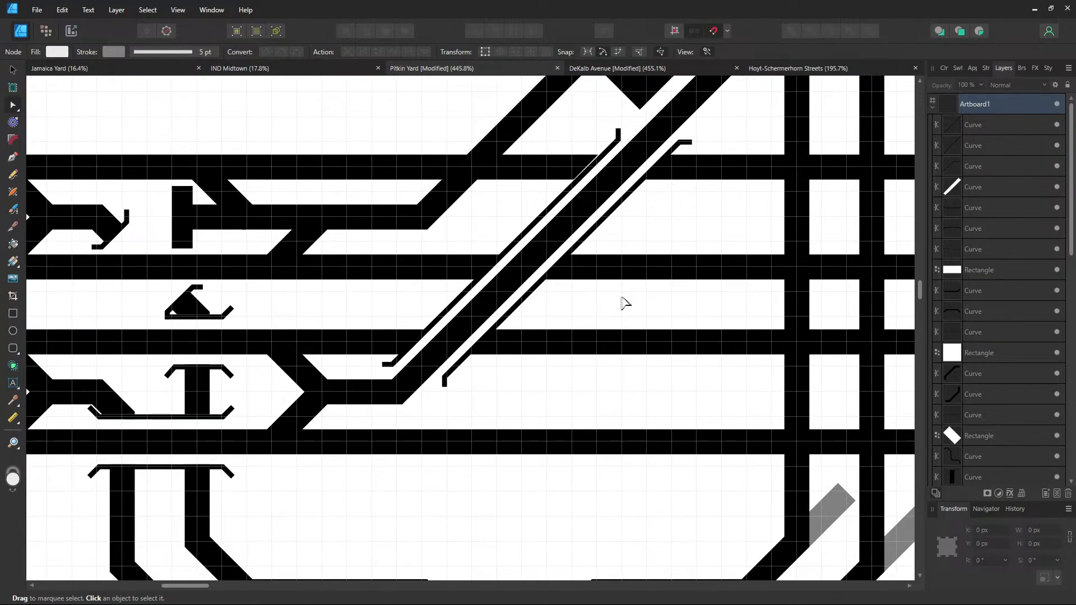
left_click_drag(620, 299, 590, 368)
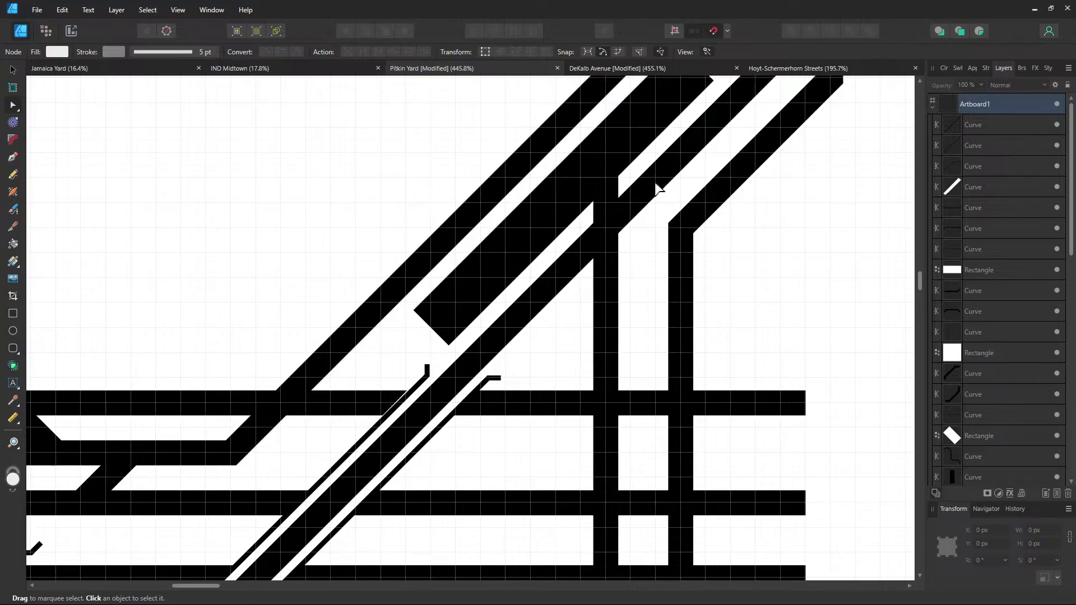
left_click_drag(657, 186, 613, 268)
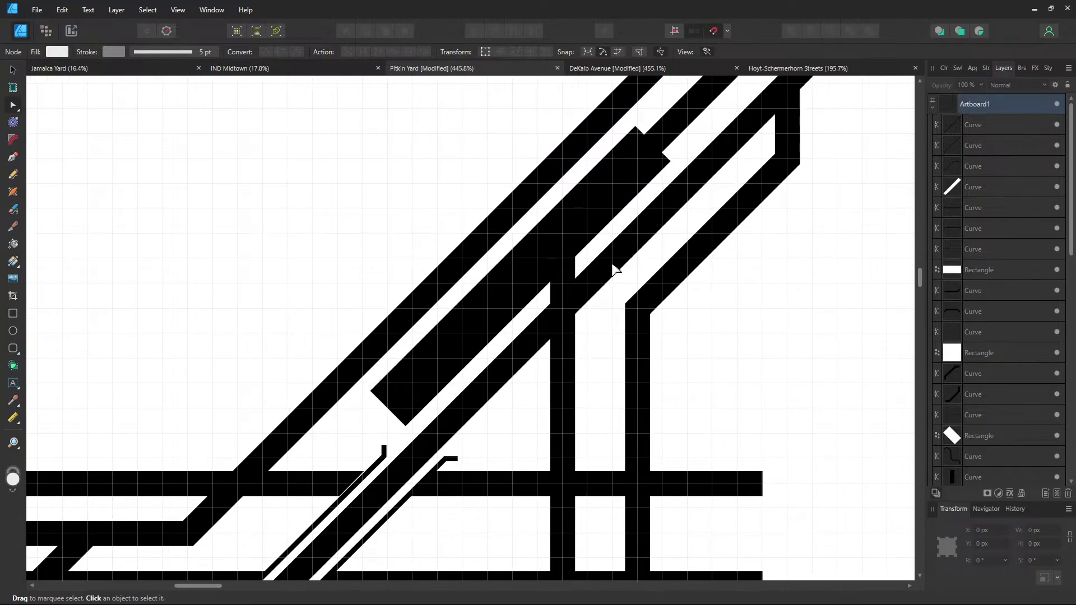
left_click_drag(561, 333, 609, 242)
left_click_drag(522, 363, 718, 122)
left_click_drag(480, 296, 604, 412)
left_click_drag(476, 264, 374, 373)
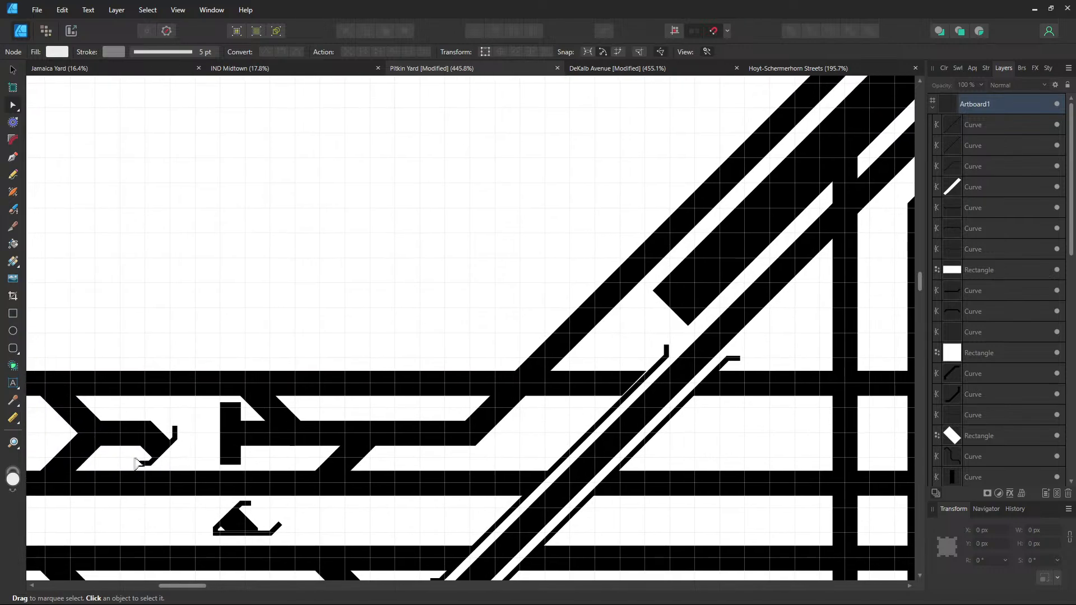
Select the white gap rectangle with its bumper stub and bring the rectangle forward above the stub
left_click(188, 464)
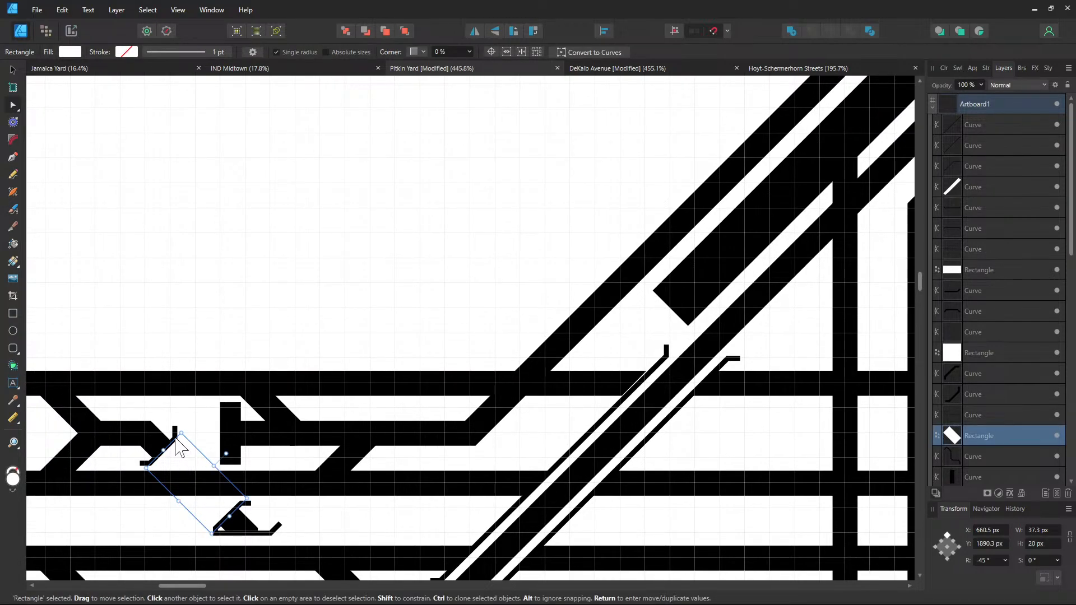
left_click(173, 437, "shift")
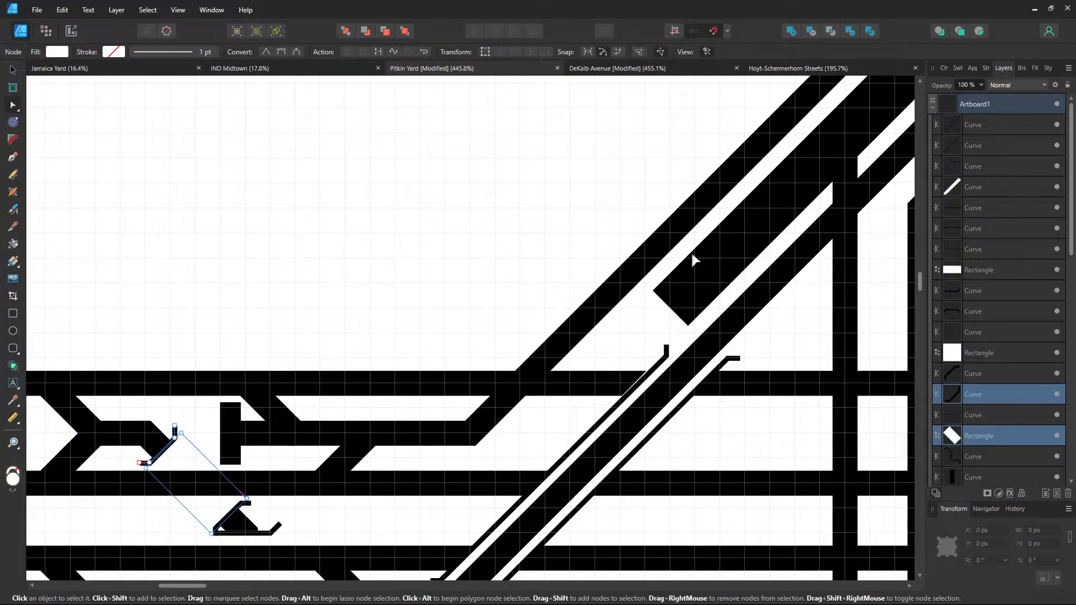
left_click_drag(752, 252, 464, 415)
key("ctrl+bracketright")
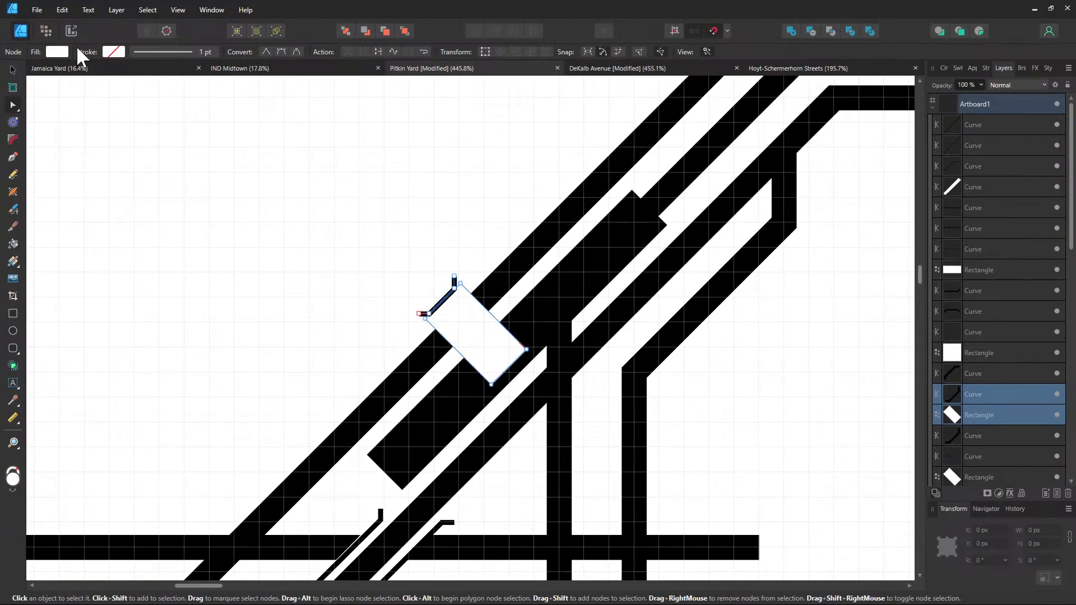
Try rotations of 90°, 45° and 180° on the selected pair in the Transform R field
left_click(12, 70)
left_click(984, 561)
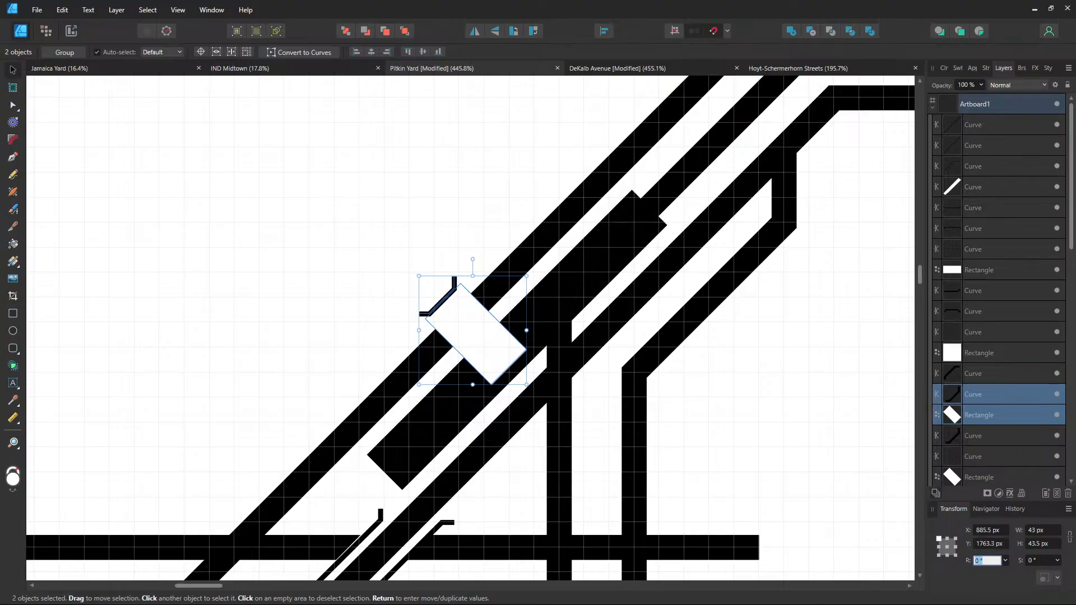
type("90")
key("Return")
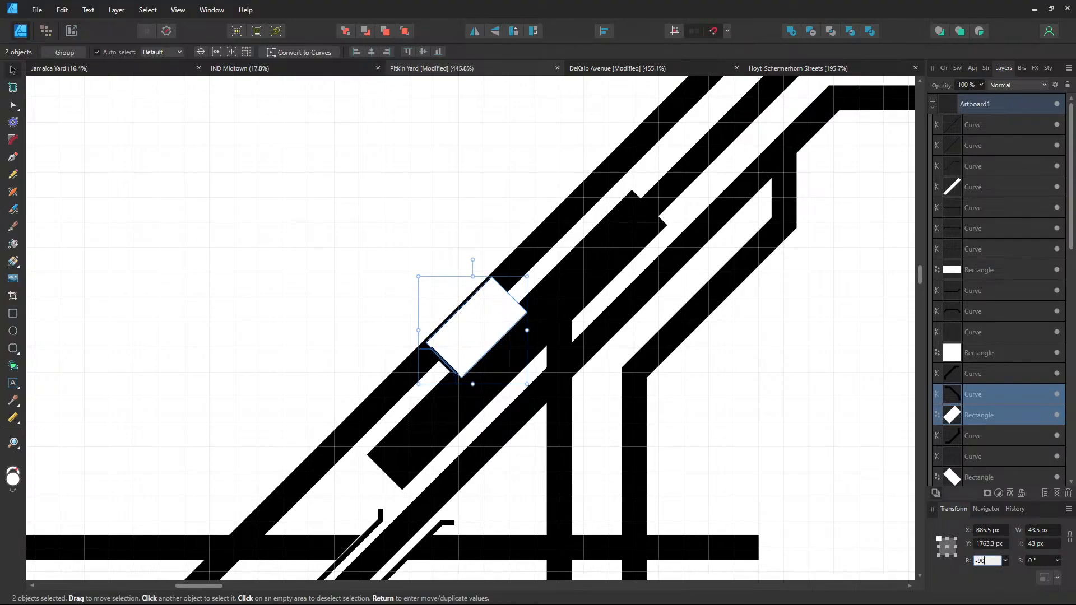
key("Return")
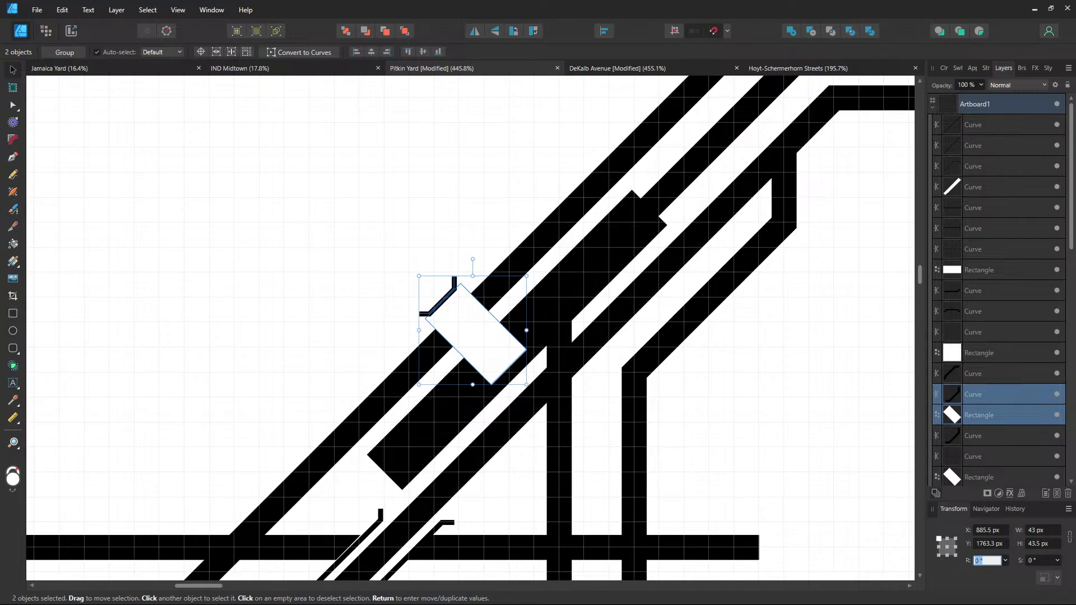
type("45")
key("Return")
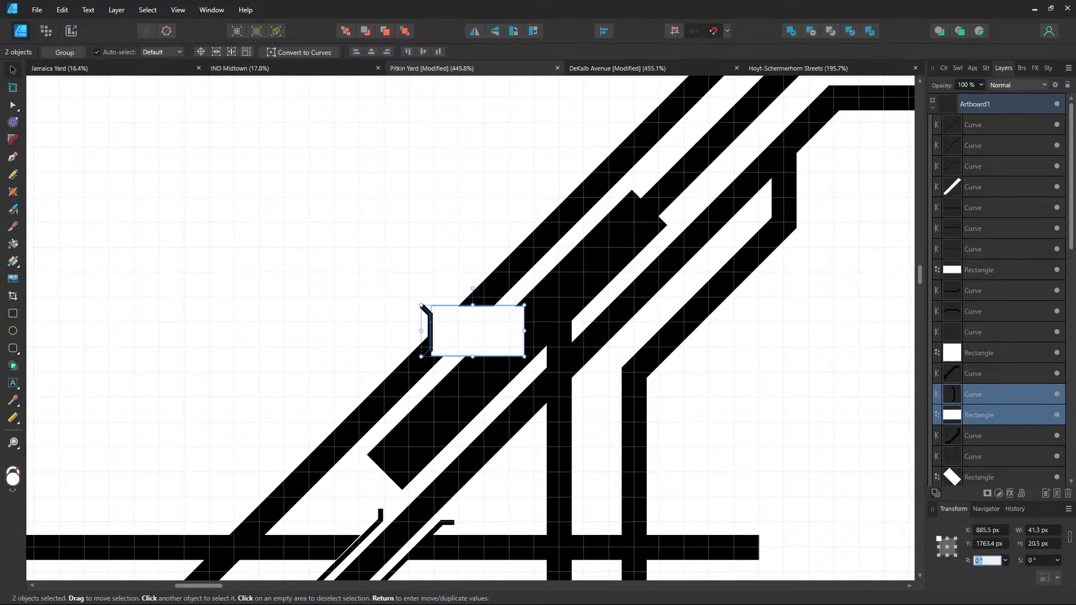
type("180")
key("Return")
Set the pair's rotation to 45° and move it onto the upper diagonal track
left_click(989, 561)
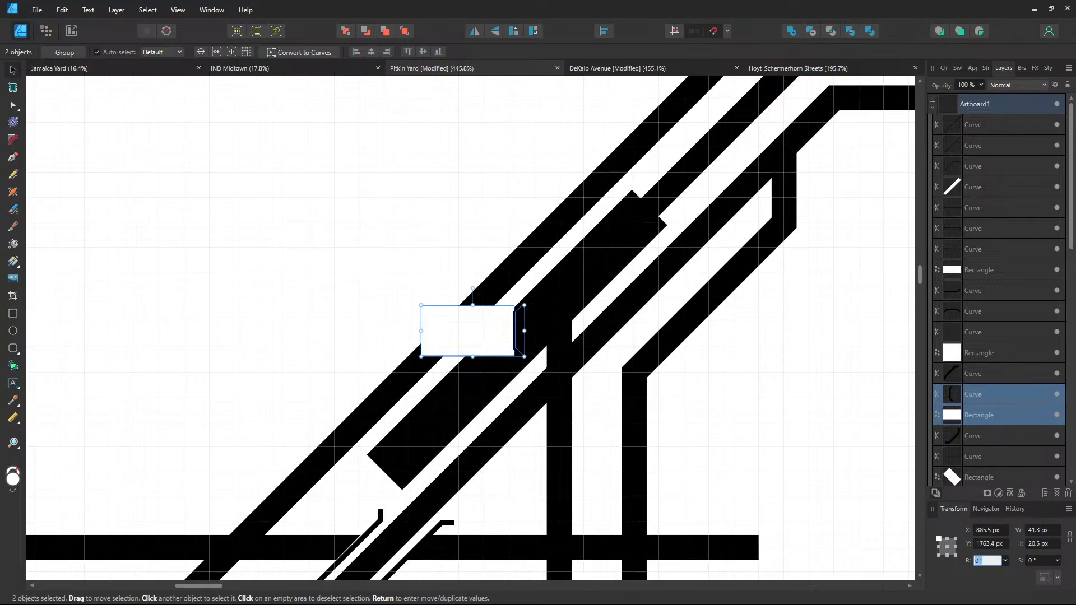
type("45")
key("Return")
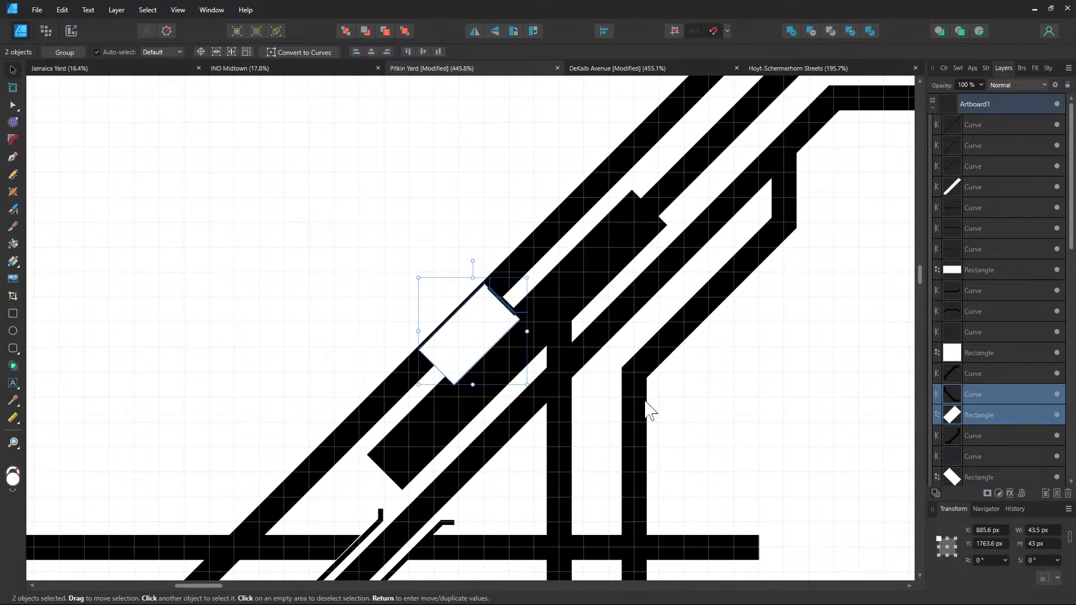
scroll(635, 394, "up", 1)
left_click_drag(434, 336, 635, 197)
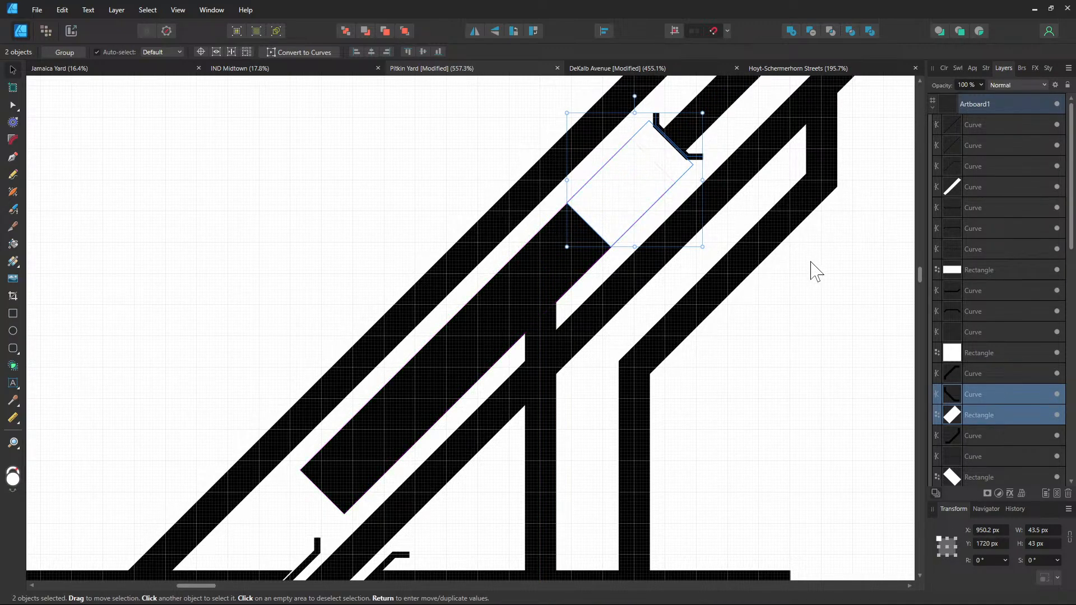
Replace the gap rectangle and stub with a pasted copy and narrow the rectangle to 8.2 px
left_click(702, 206)
left_click(663, 181)
key("Delete")
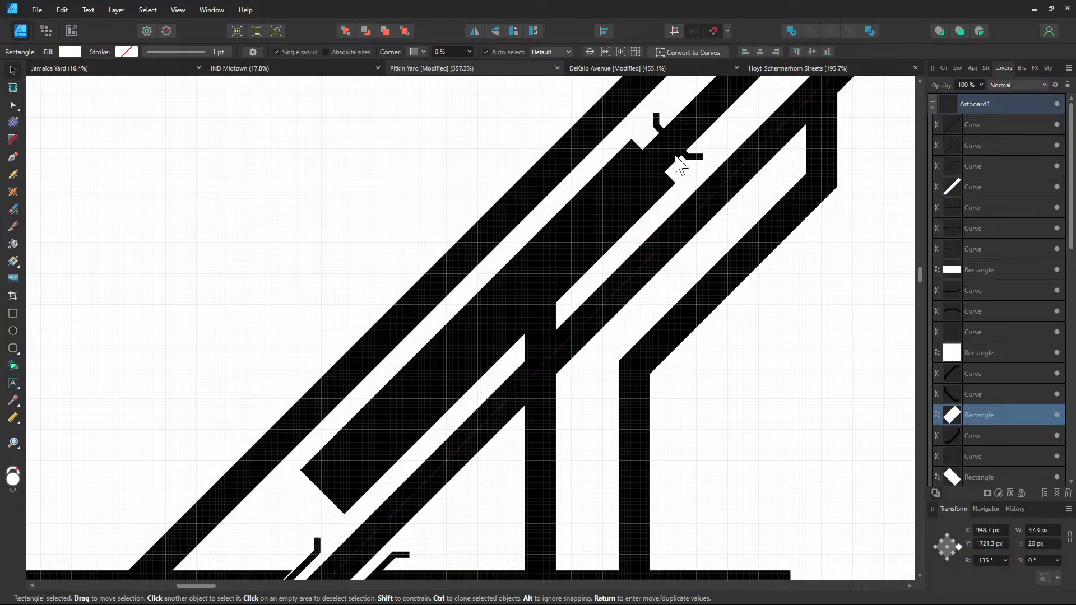
left_click(685, 156)
scroll(700, 171, "up", 3)
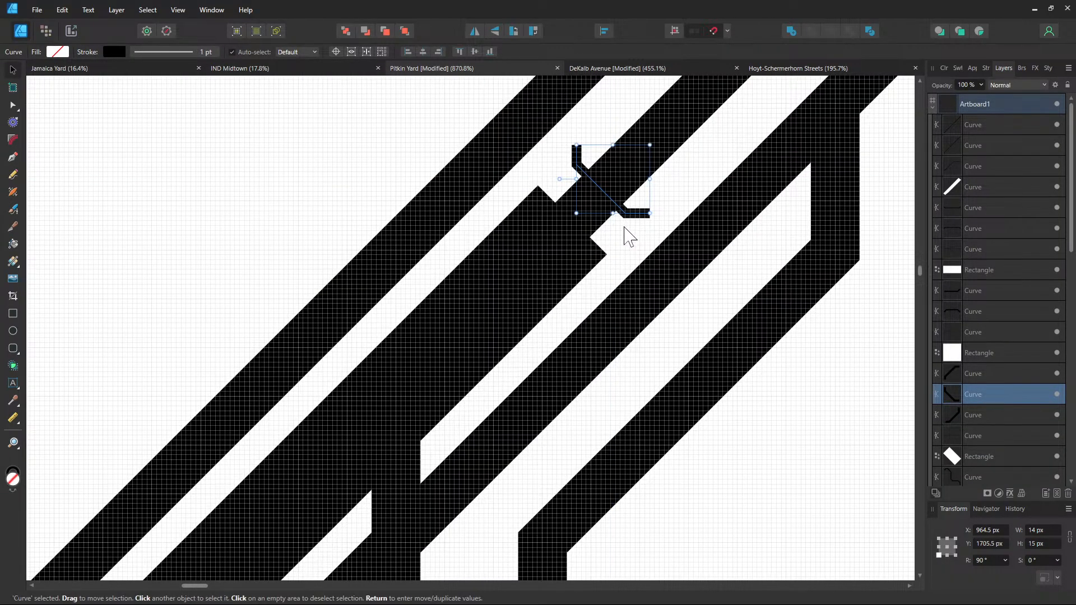
key("Delete")
key("ctrl+v")
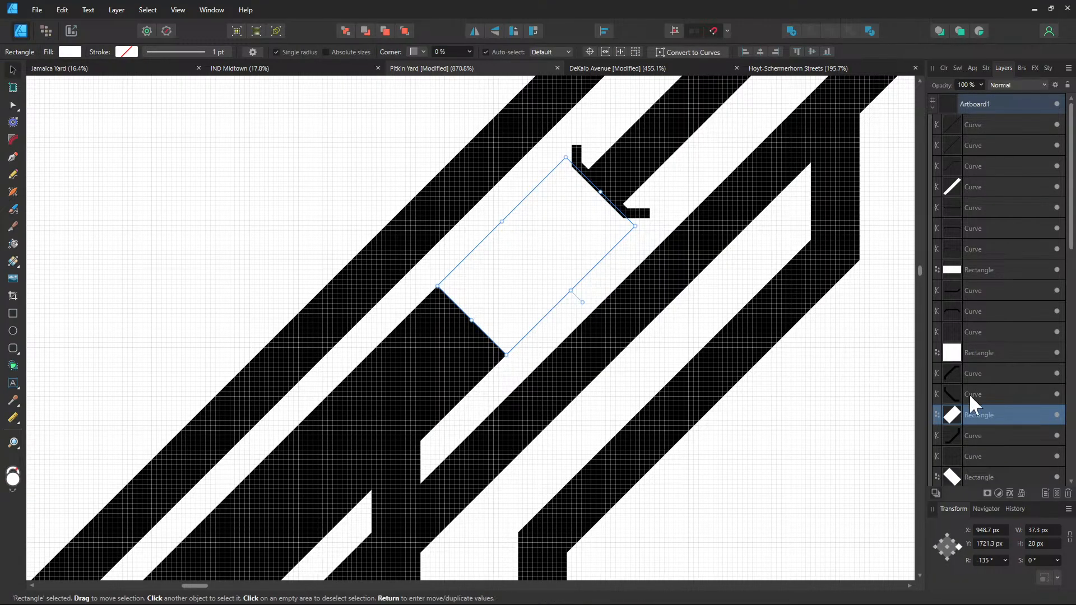
left_click_drag(474, 321, 591, 232)
Duplicate the small white gap rectangle and move the copy down to the lower track crossing
left_click(689, 214)
scroll(689, 213, "down", 2)
scroll(689, 214, "down", 1)
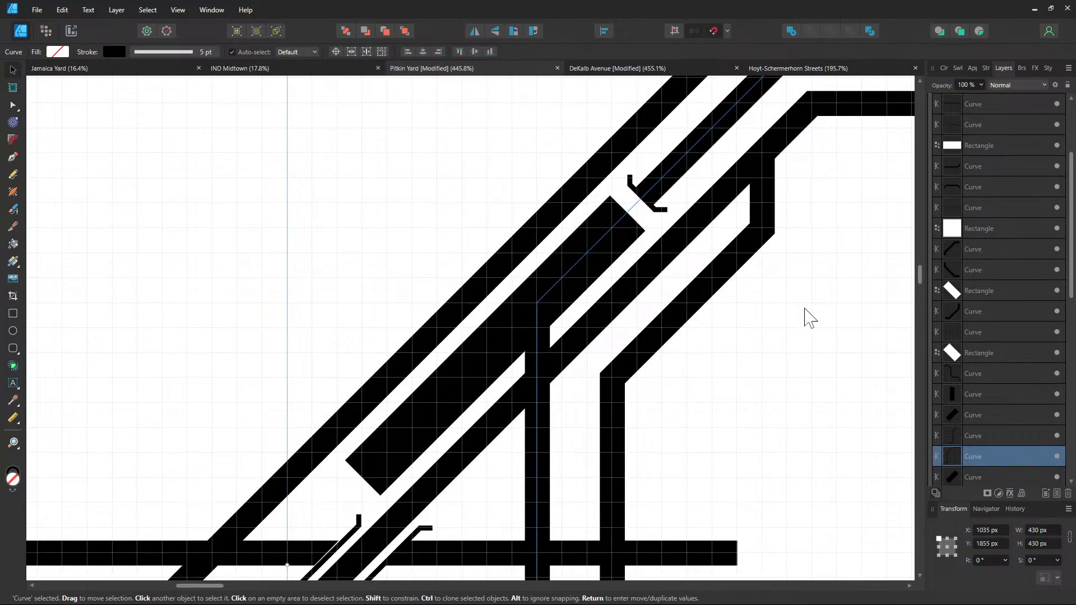
scroll(810, 317, "down", 2)
scroll(795, 302, "left", 1)
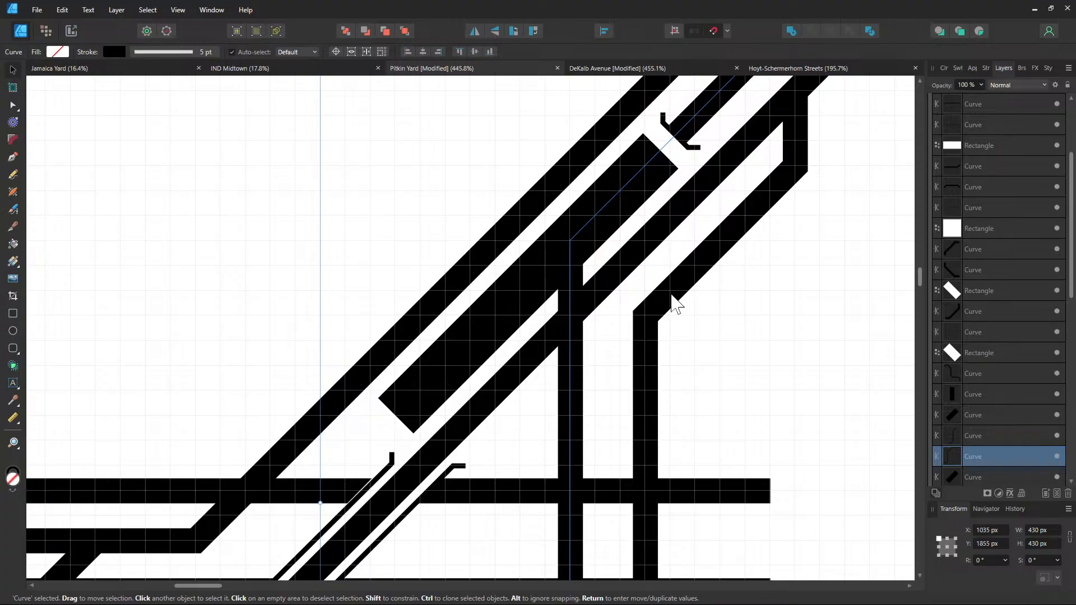
left_click(672, 148)
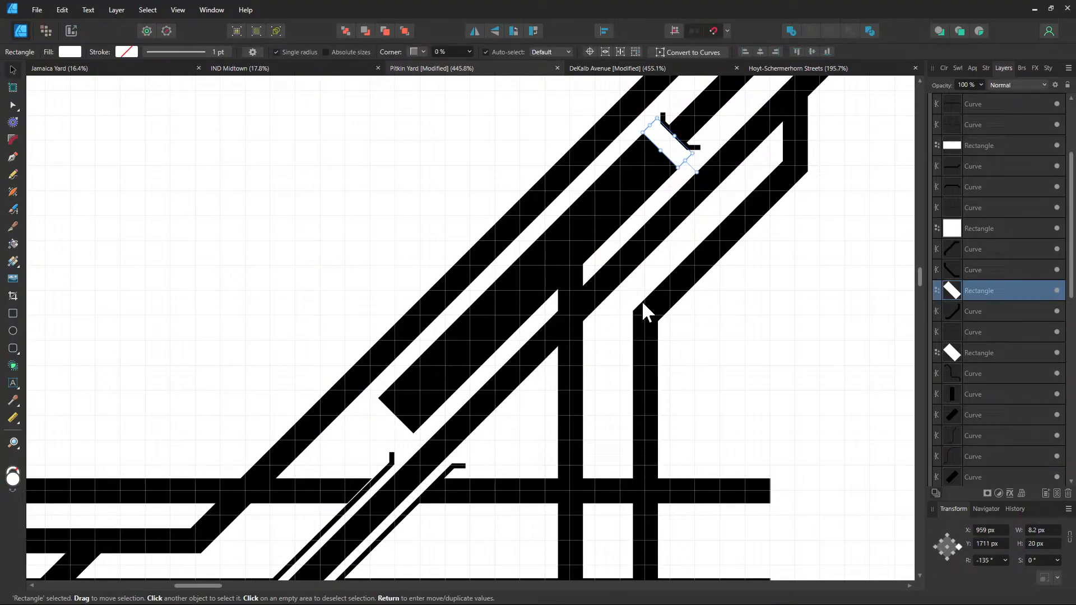
left_click(607, 353)
left_click(685, 157)
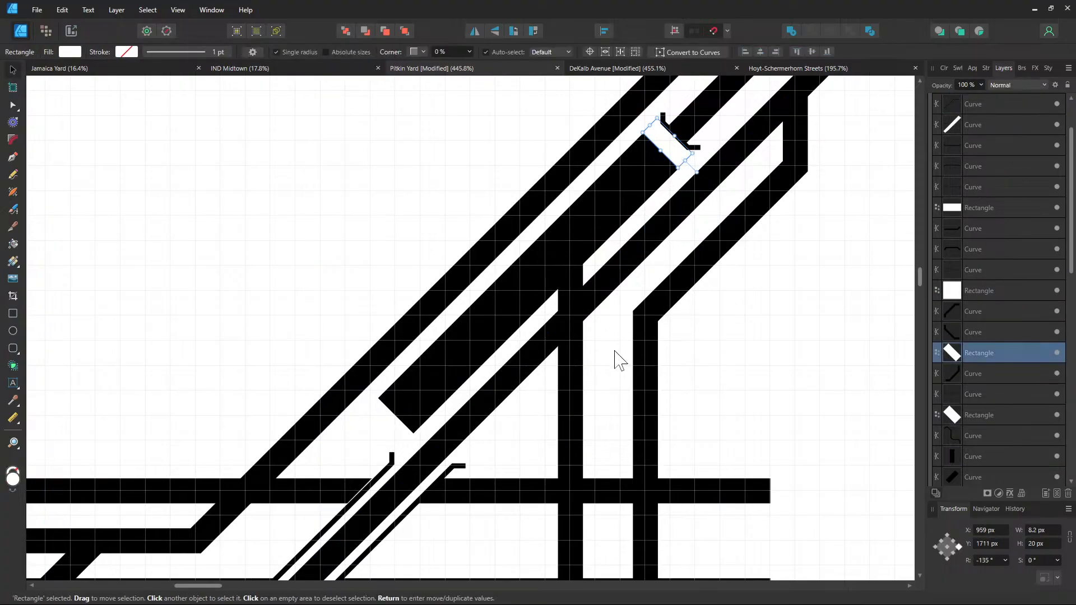
key("ctrl+j")
scroll(602, 365, "up", 1)
left_click_drag(653, 264, 585, 437)
left_click_drag(562, 377, 504, 444)
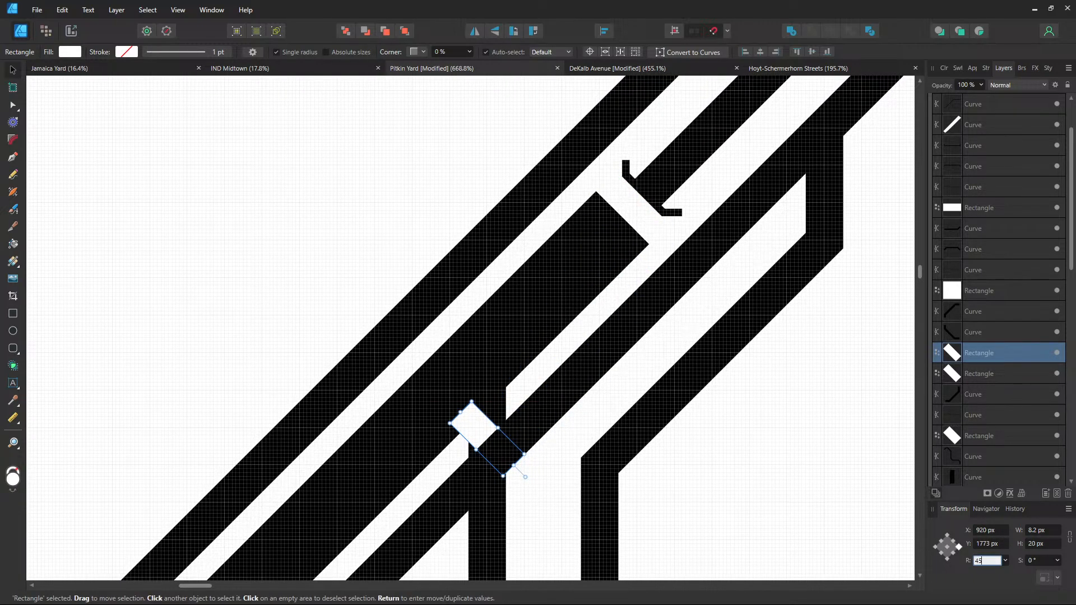
Rotate the gap copy to 135° across the track and nudge it up onto the track
type("45")
key("Return")
type("90")
key("Return")
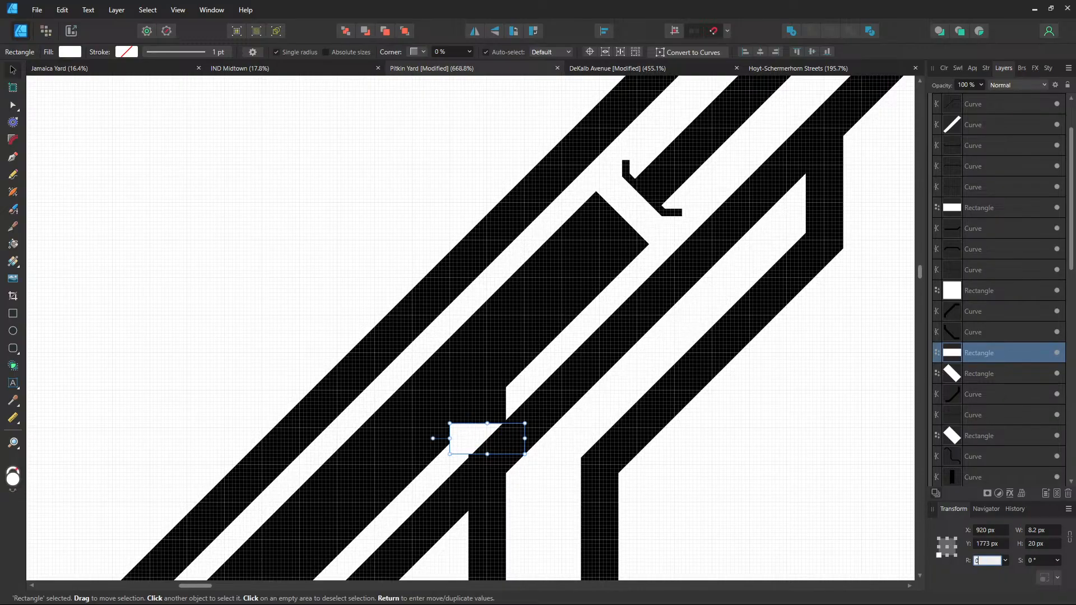
type("0")
key("Return")
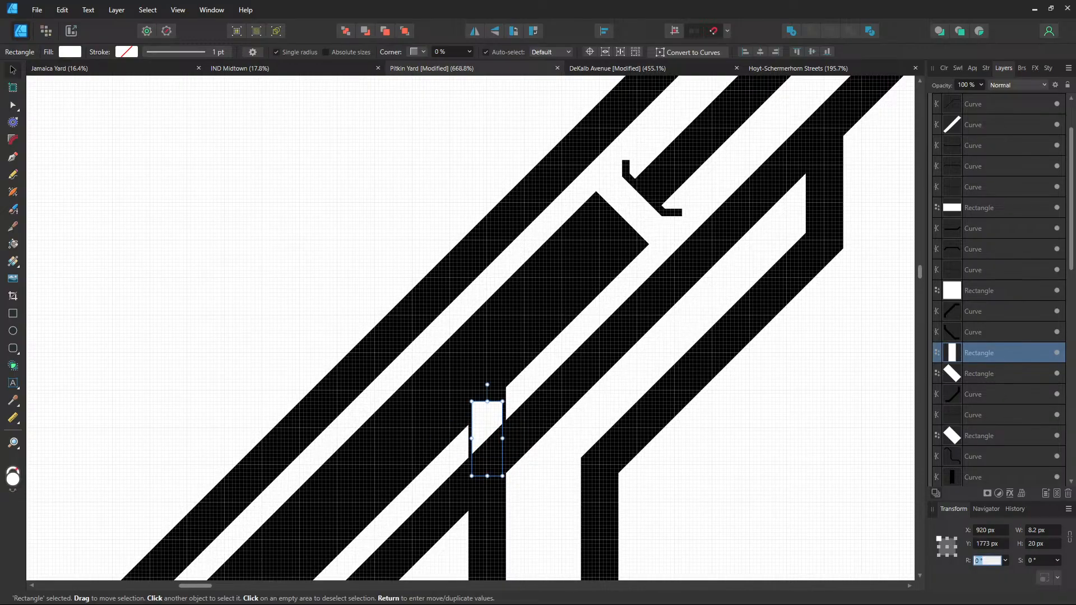
key("Return")
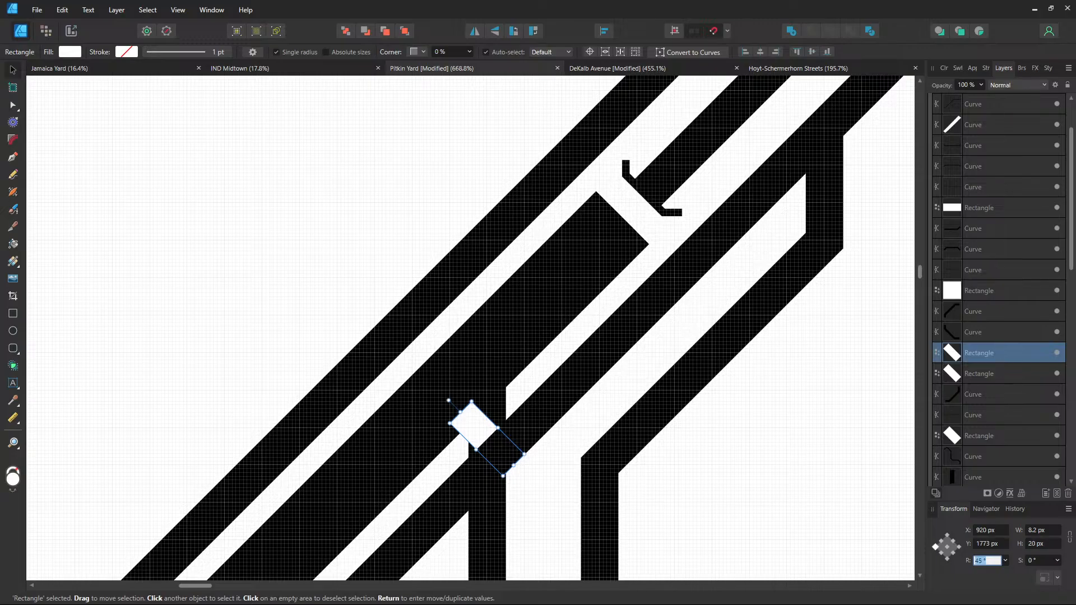
type("135")
key("Return")
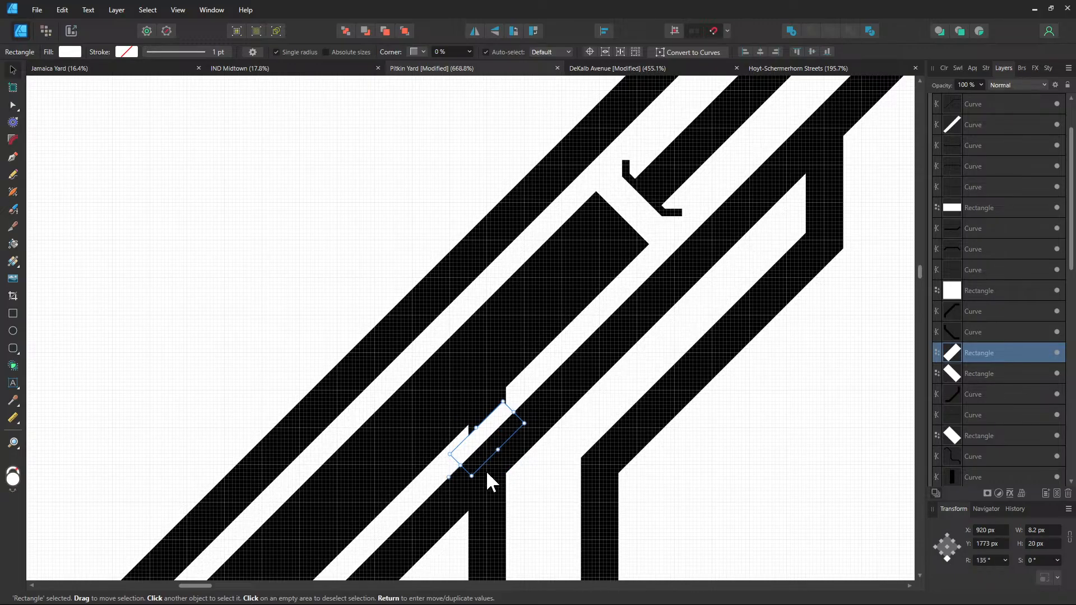
left_click_drag(485, 444, 488, 425)
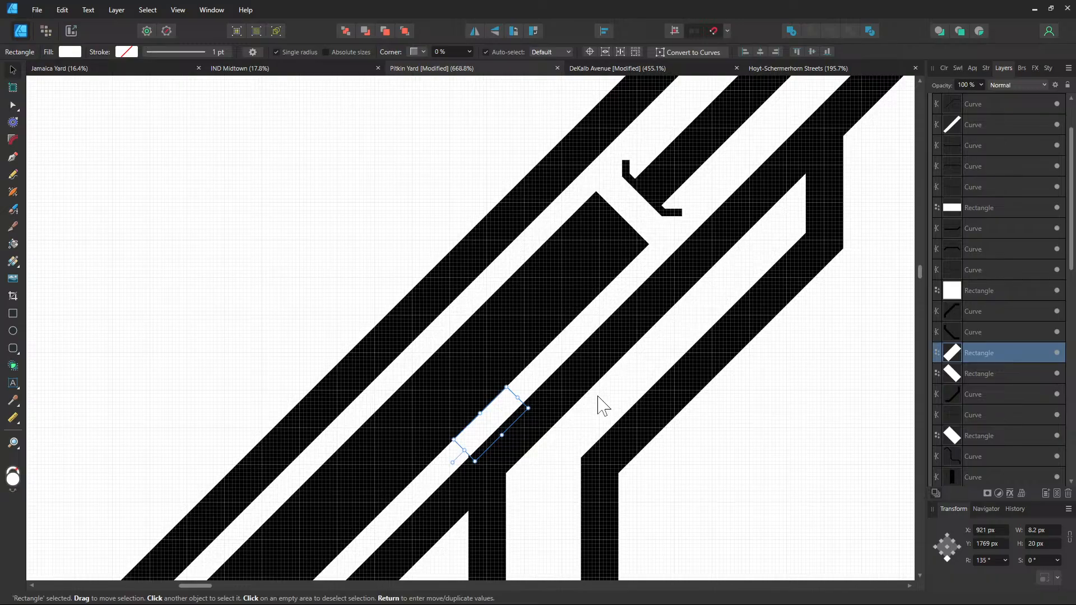
Nudge the thin gap rectangle slightly down-left and lengthen the small white gap rectangle
left_click(586, 415)
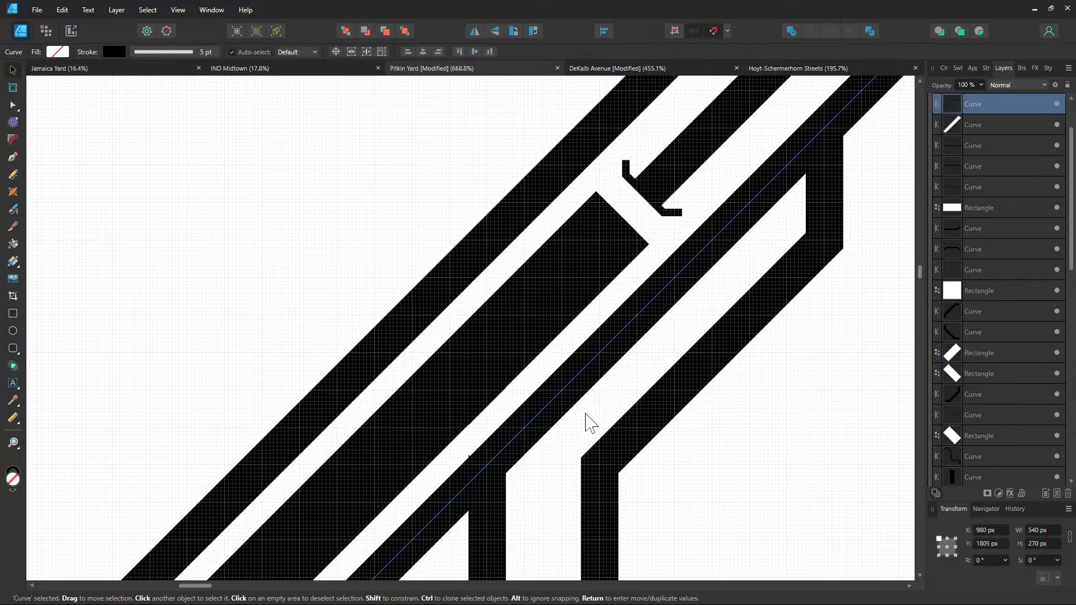
left_click(512, 401)
left_click_drag(505, 411, 502, 414)
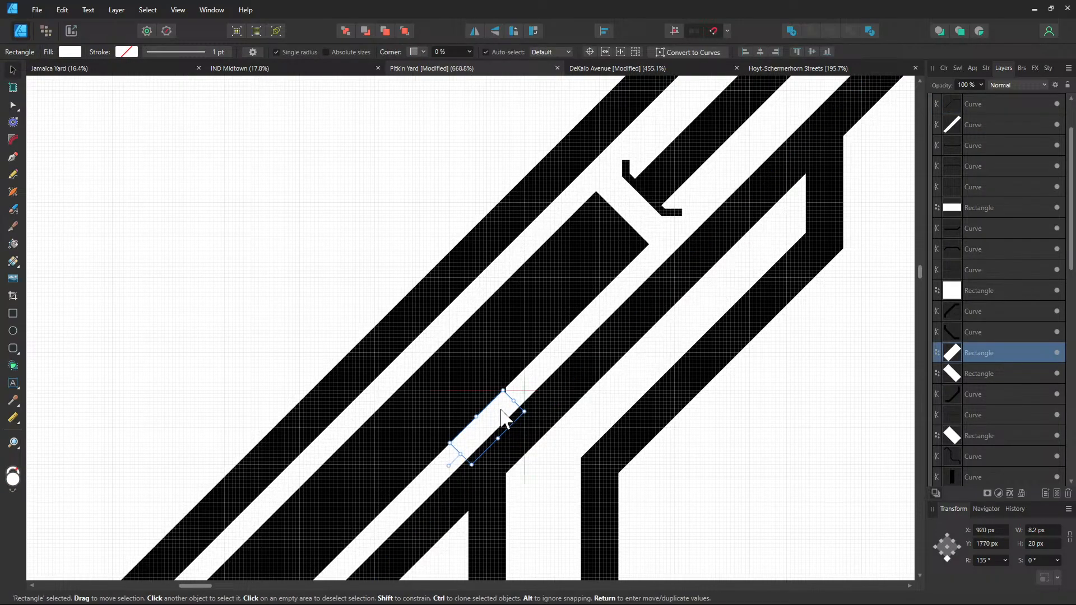
left_click(602, 417)
left_click_drag(601, 402, 606, 385)
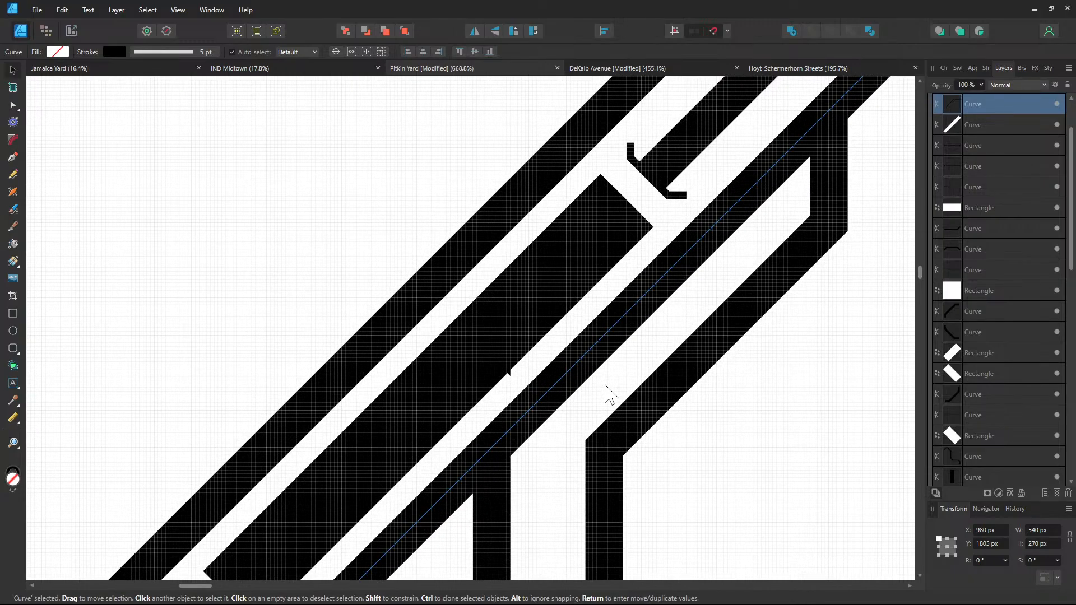
scroll(610, 395, "down", 3)
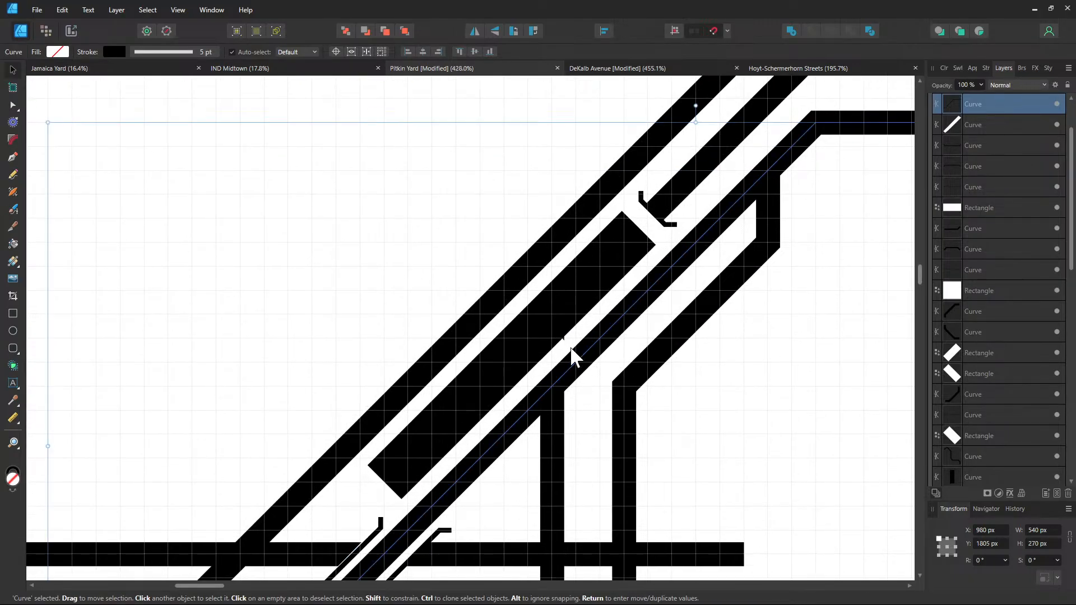
left_click(562, 342)
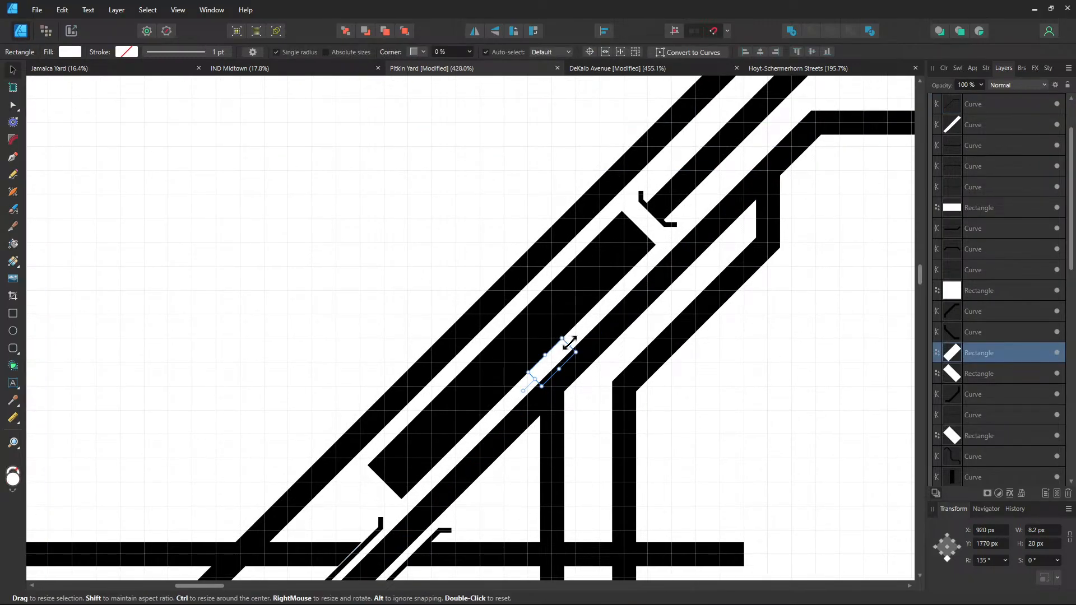
left_click_drag(569, 345, 582, 333)
Drag the small white gap's handles until it measures W 6.8 px by H 23.9 px
left_click(718, 350)
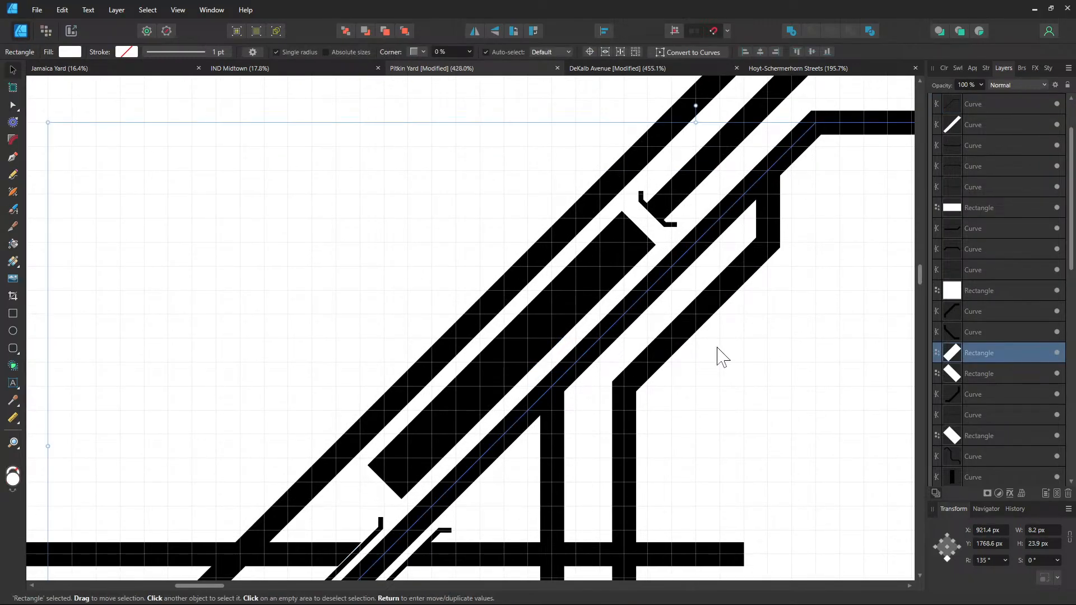
left_click(661, 220)
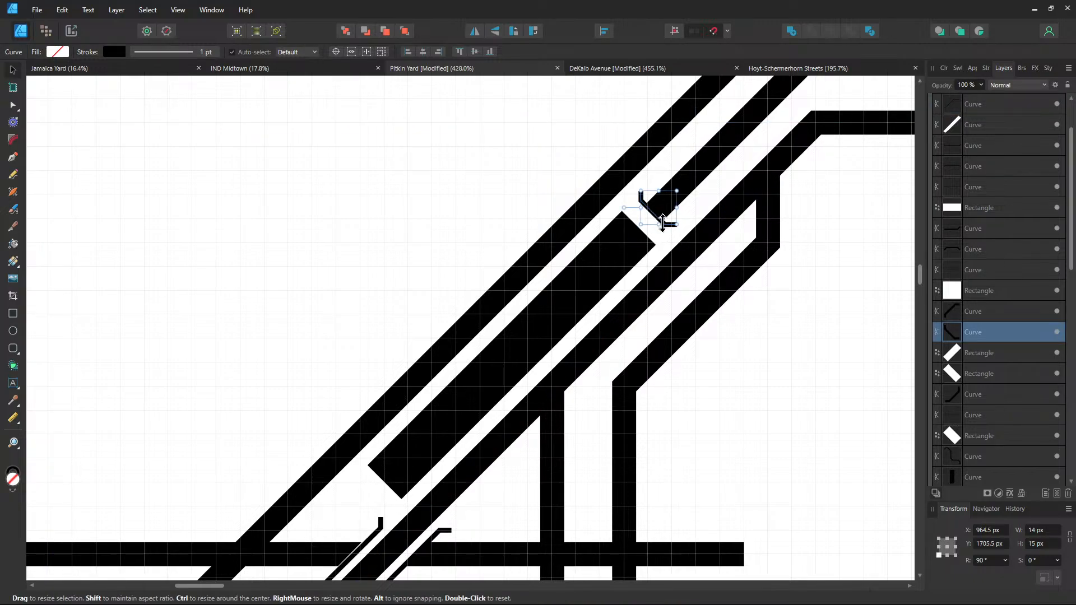
left_click(557, 362)
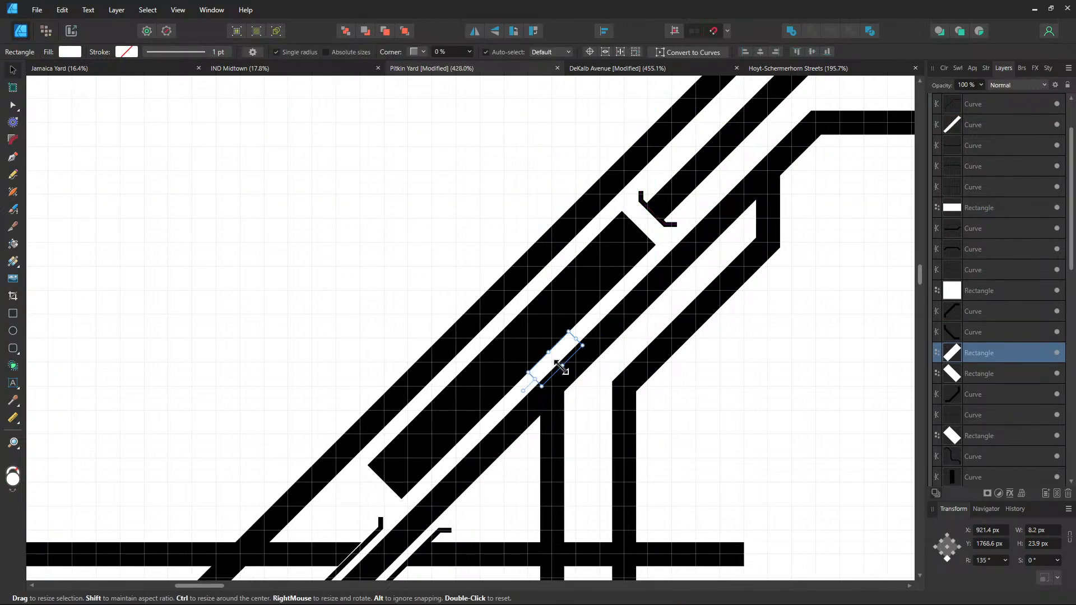
left_click_drag(561, 366, 505, 436)
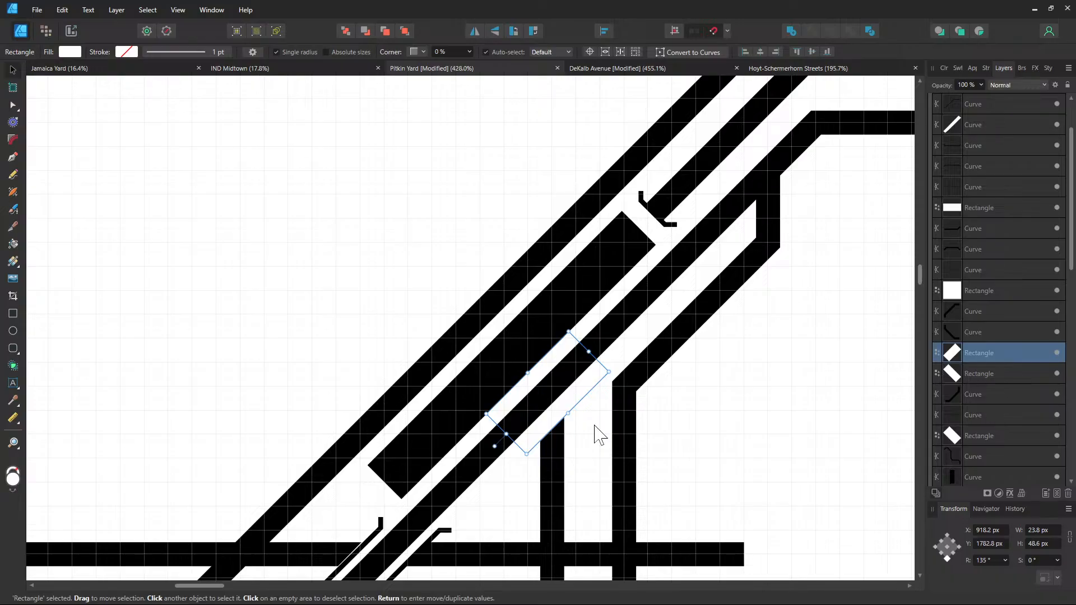
scroll(590, 436, "up", 3)
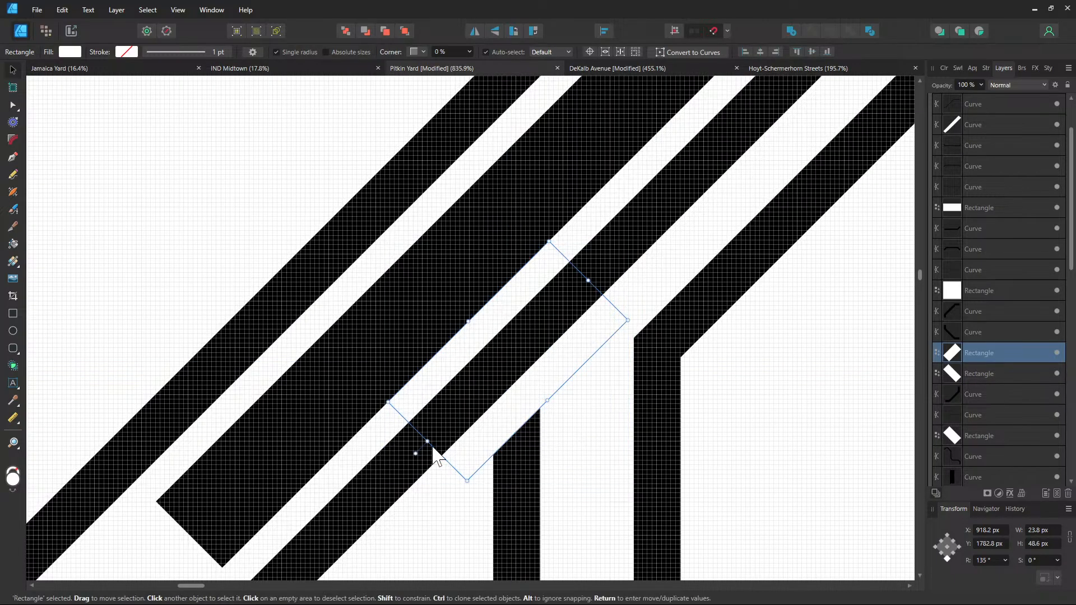
left_click_drag(447, 426, 524, 346)
left_click_drag(587, 360, 520, 322)
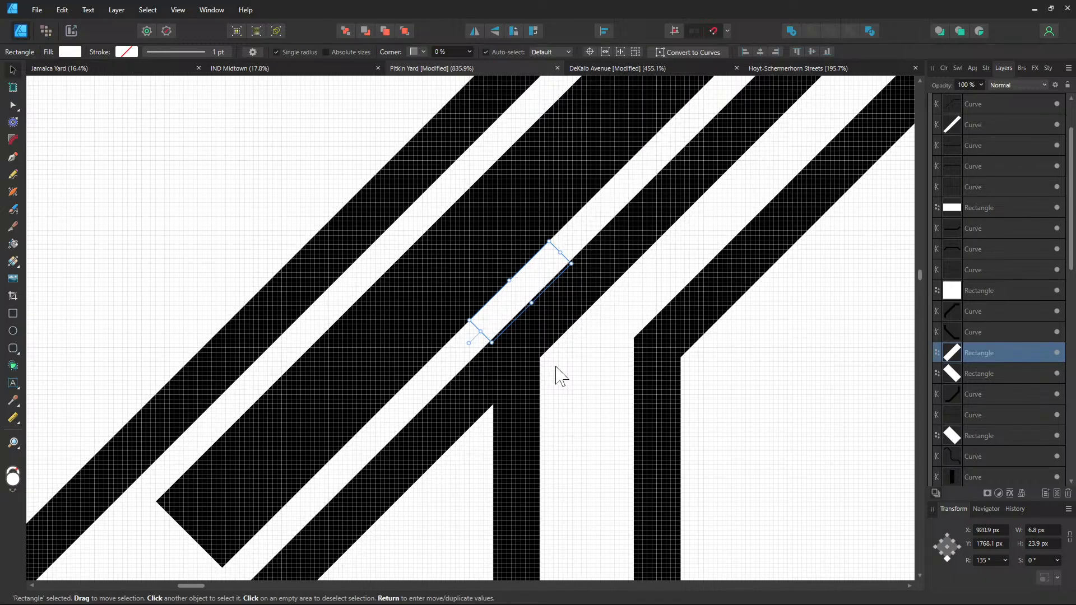
scroll(579, 348, "down", 5)
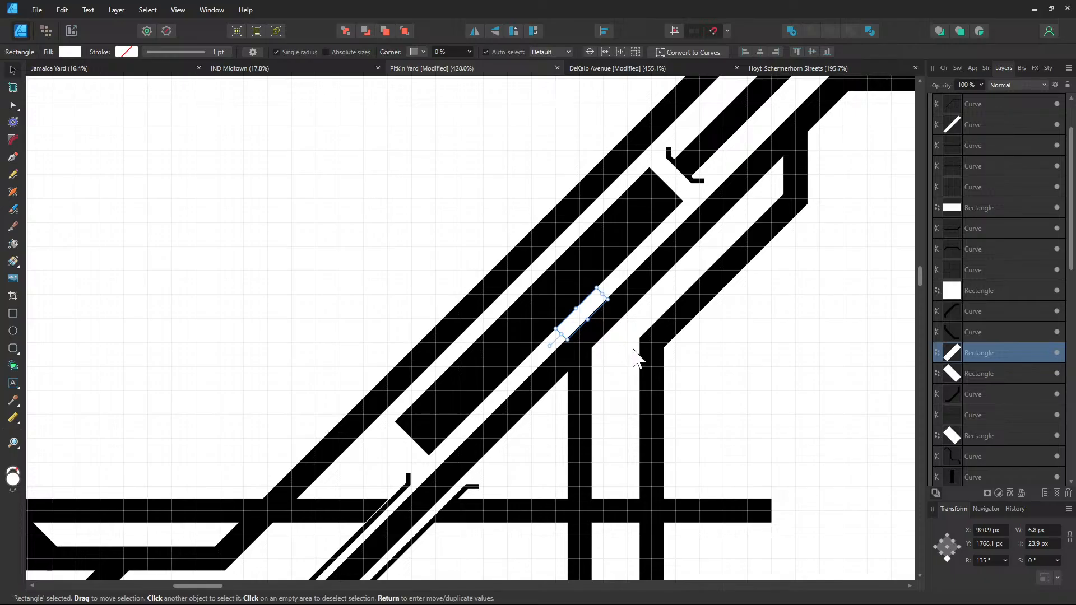
left_click(622, 340)
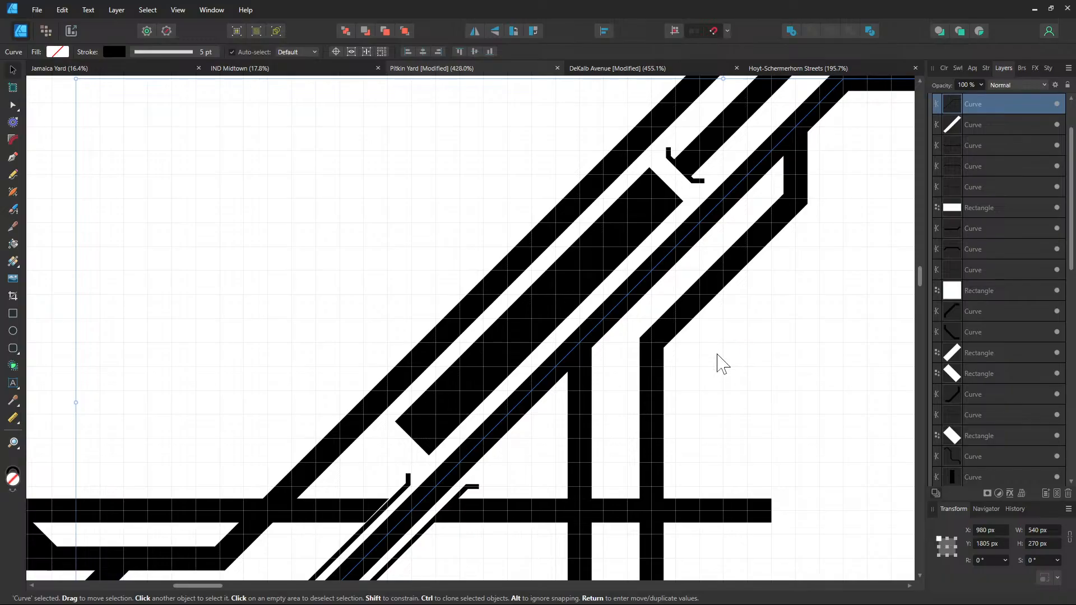
scroll(682, 389, "down", 5)
scroll(683, 389, "left", 5)
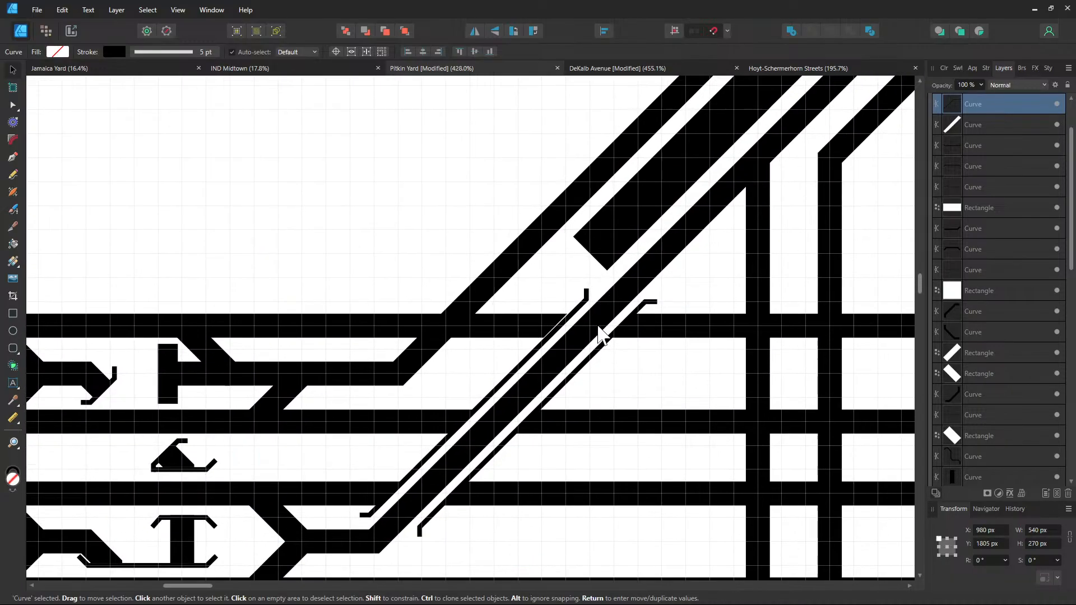
left_click_drag(599, 326, 475, 396)
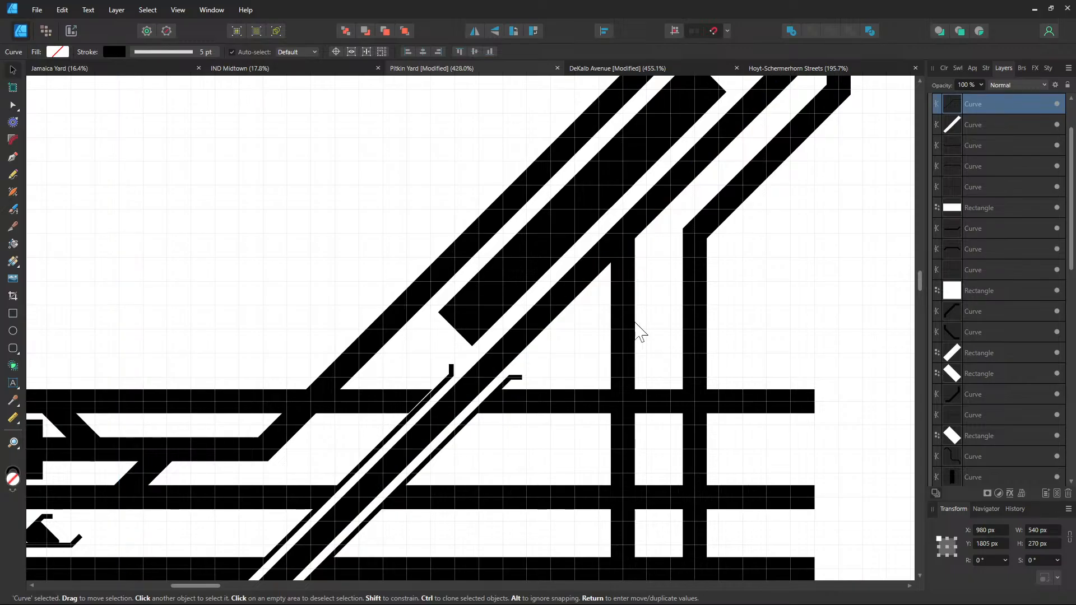
scroll(617, 336, "down", 5)
scroll(665, 278, "left", 5)
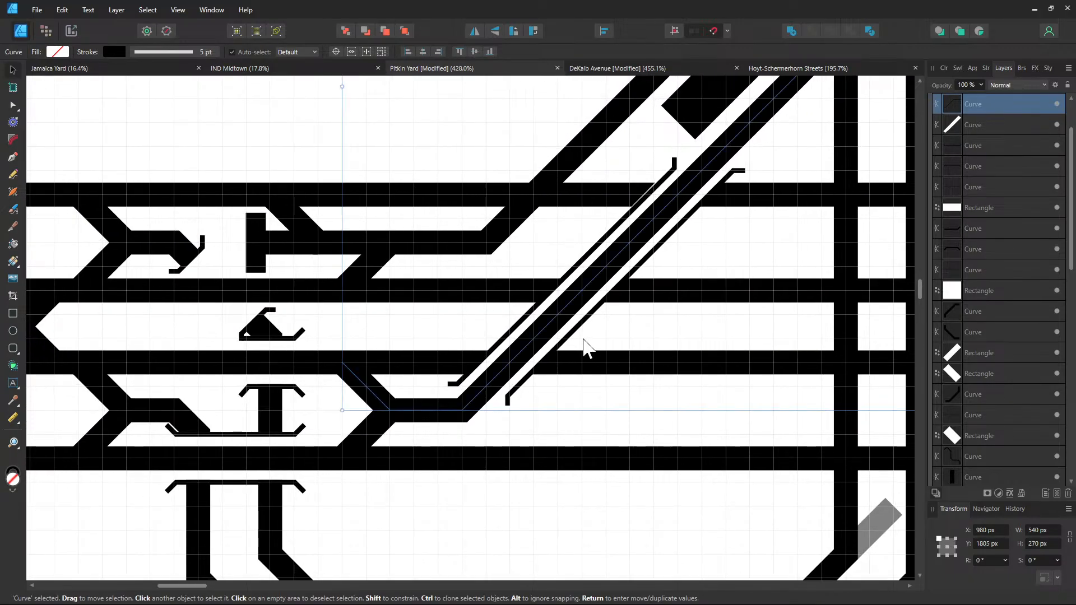
left_click_drag(583, 339, 439, 479)
mouse_move(658, 311)
left_mouse_down()
mouse_move(589, 404)
mouse_move(816, 308)
left_mouse_up()
mouse_move(758, 328)
left_mouse_down()
mouse_move(671, 362)
mouse_move(581, 449)
mouse_move(551, 502)
left_mouse_up()
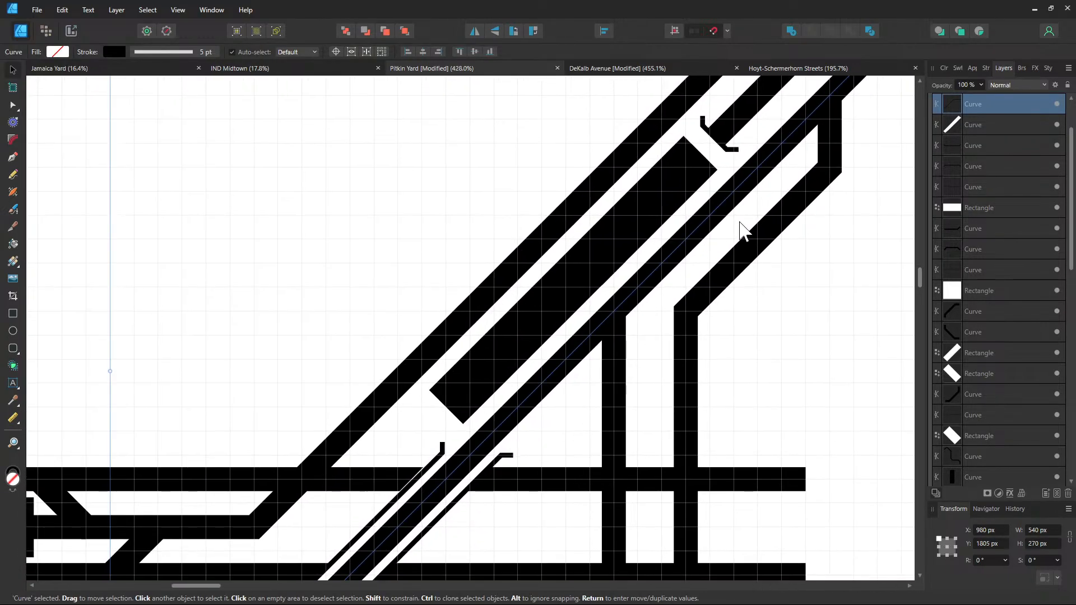
Clone the bumper stub down toward the vertical track and rotate the copy to -45°
left_click(722, 144)
left_click_drag(722, 144, 647, 384)
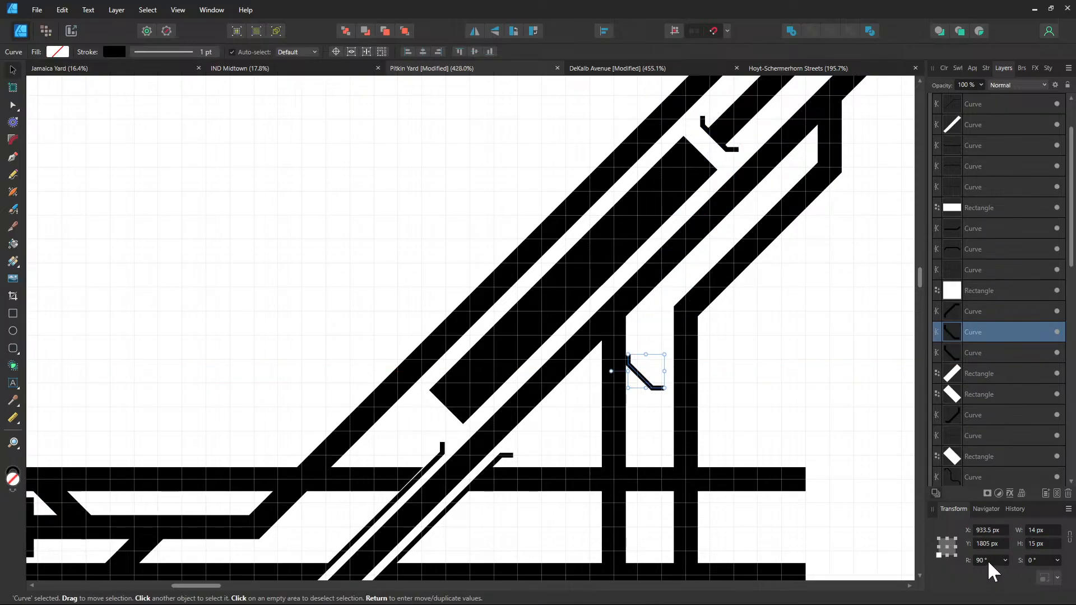
type("45")
key("Return")
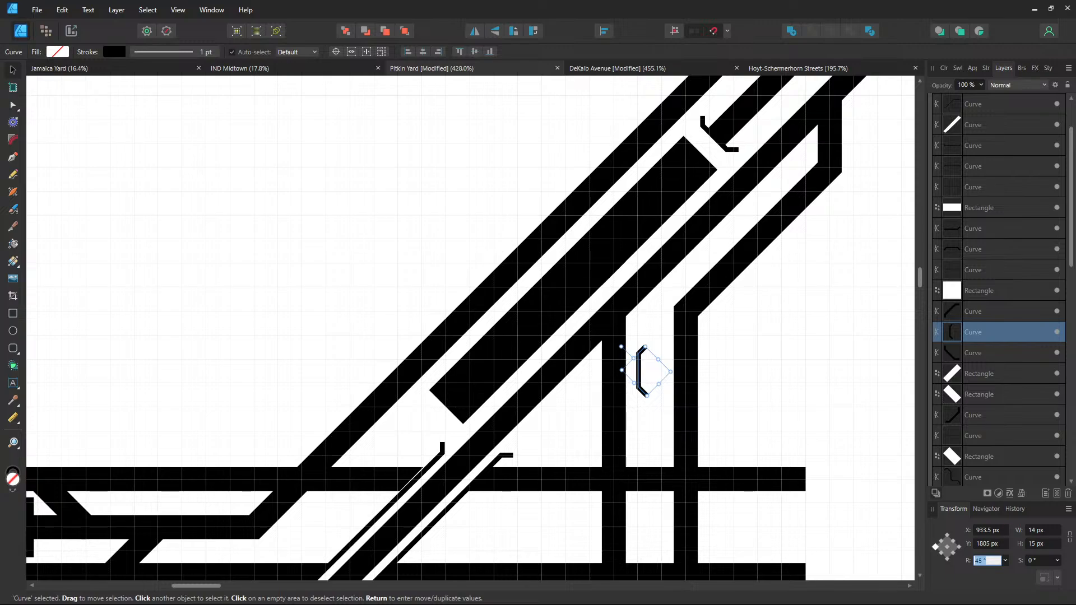
type("0")
key("Return")
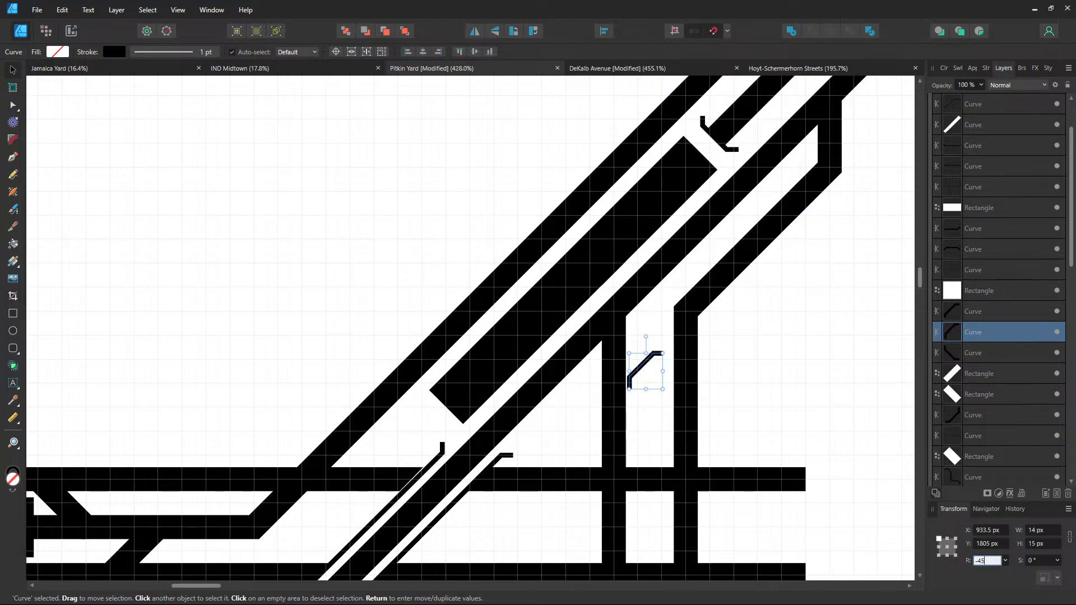
key("Return")
Move the copied stub left onto the vertical track and nudge it into alignment
left_click_drag(650, 376, 619, 365)
scroll(622, 373, "up", 3)
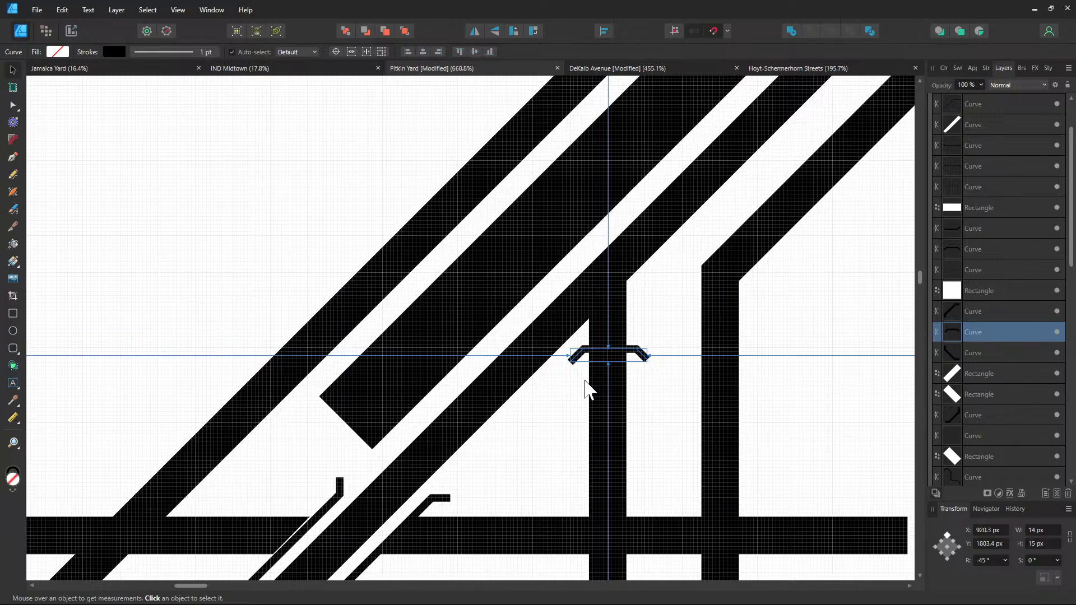
scroll(586, 384, "up", 3)
left_click_drag(649, 321, 645, 320)
left_click(743, 284)
scroll(743, 284, "down", 3)
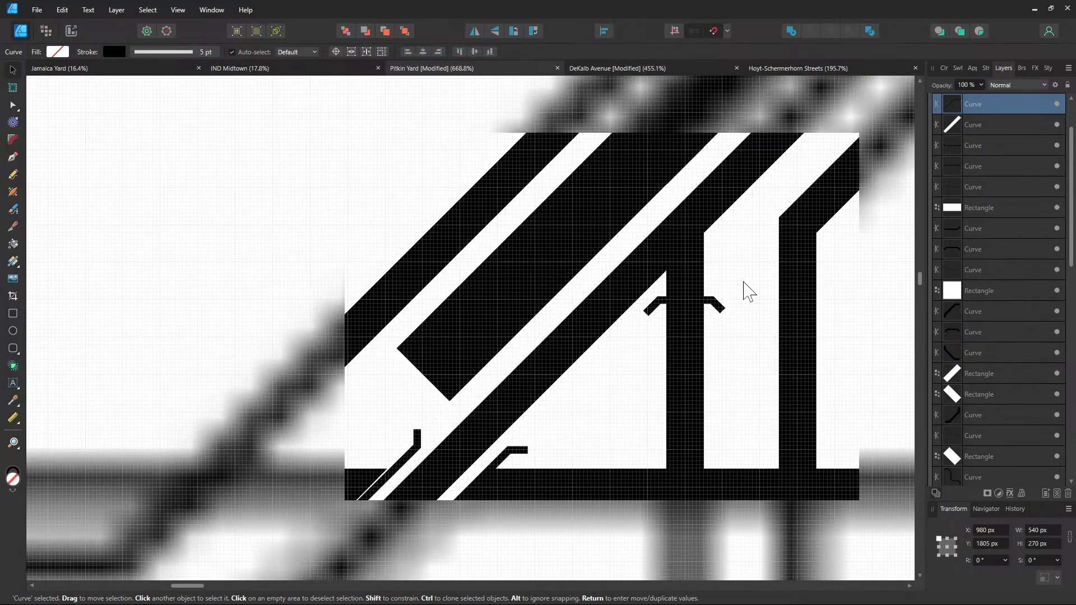
left_click_drag(722, 257, 700, 355)
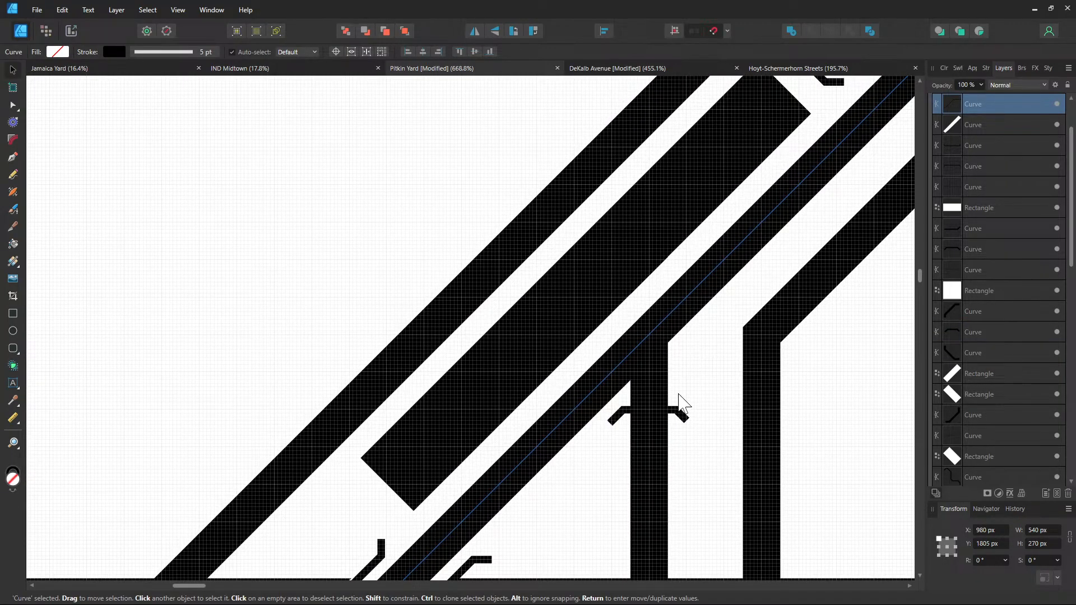
Reset the copied stub's rotation to 0° and move it up onto the vertical track junction
left_click(677, 412)
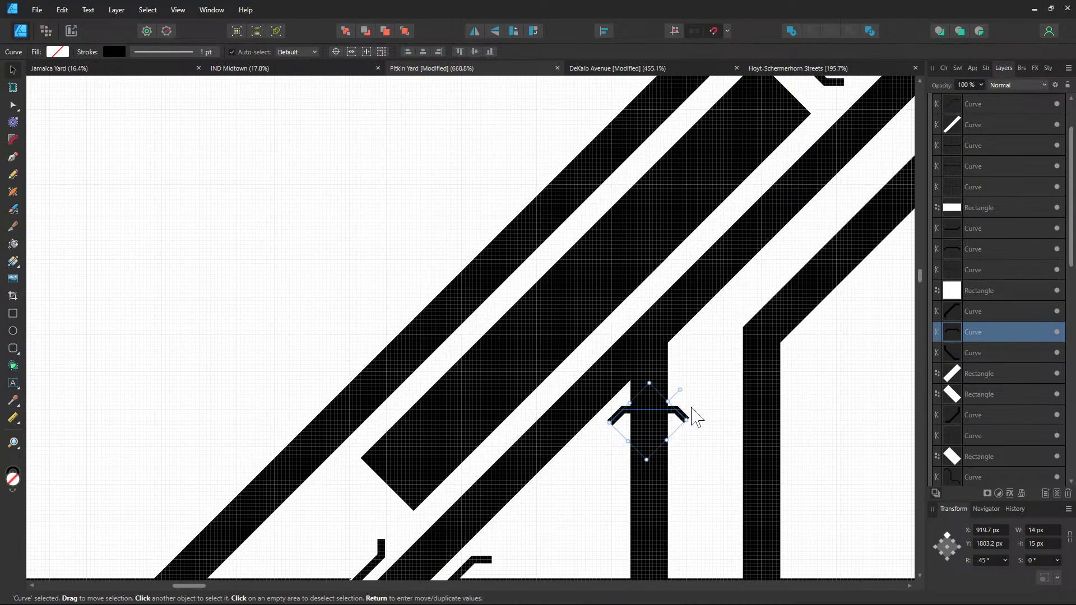
left_click(988, 560)
type("0")
key("Return")
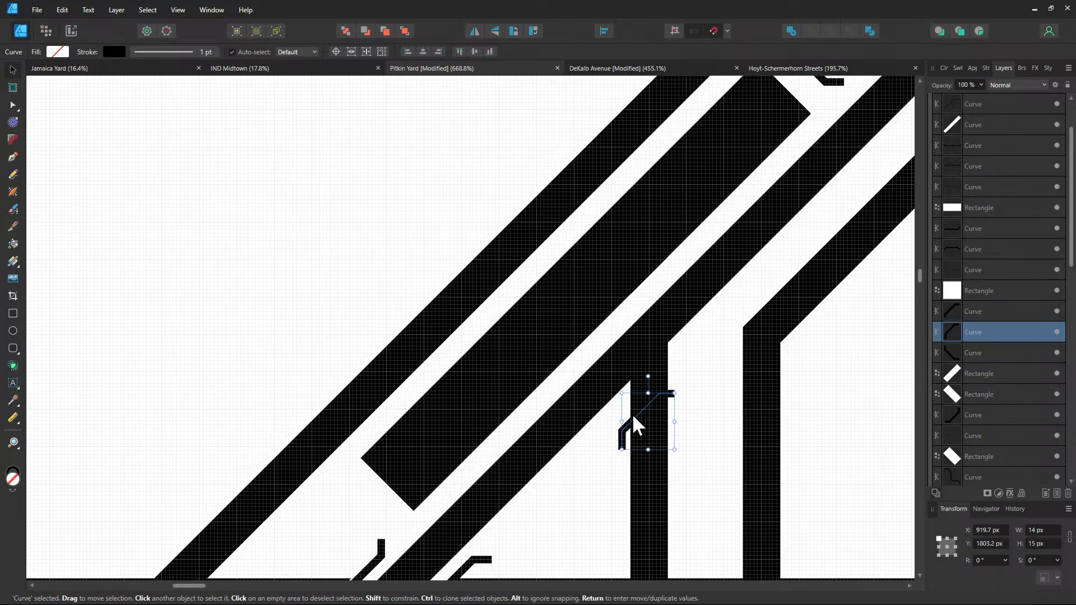
left_click_drag(632, 414, 640, 383)
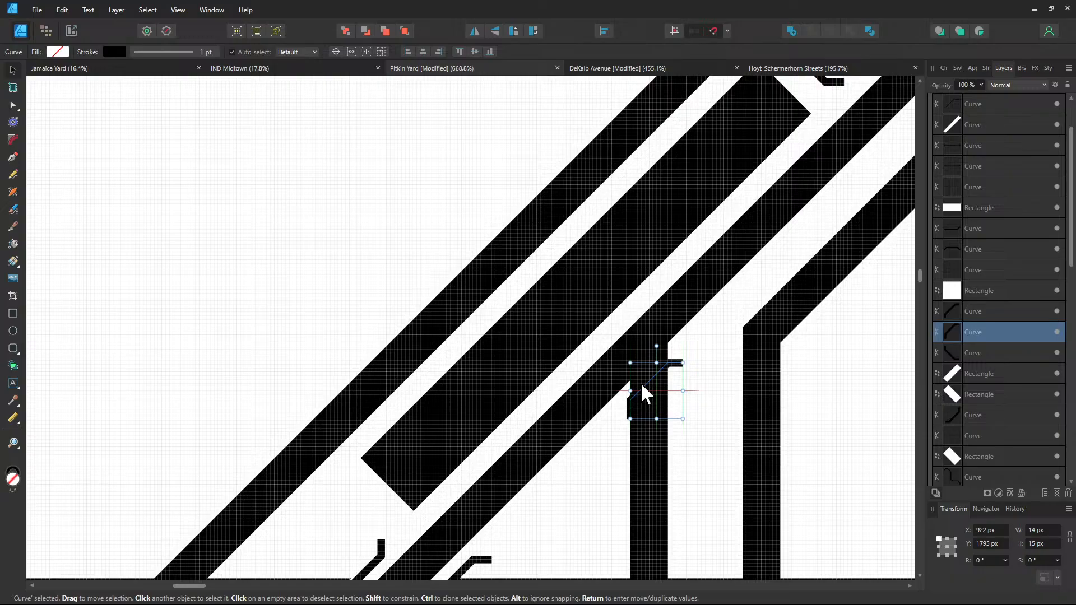
scroll(703, 399, "up", 3)
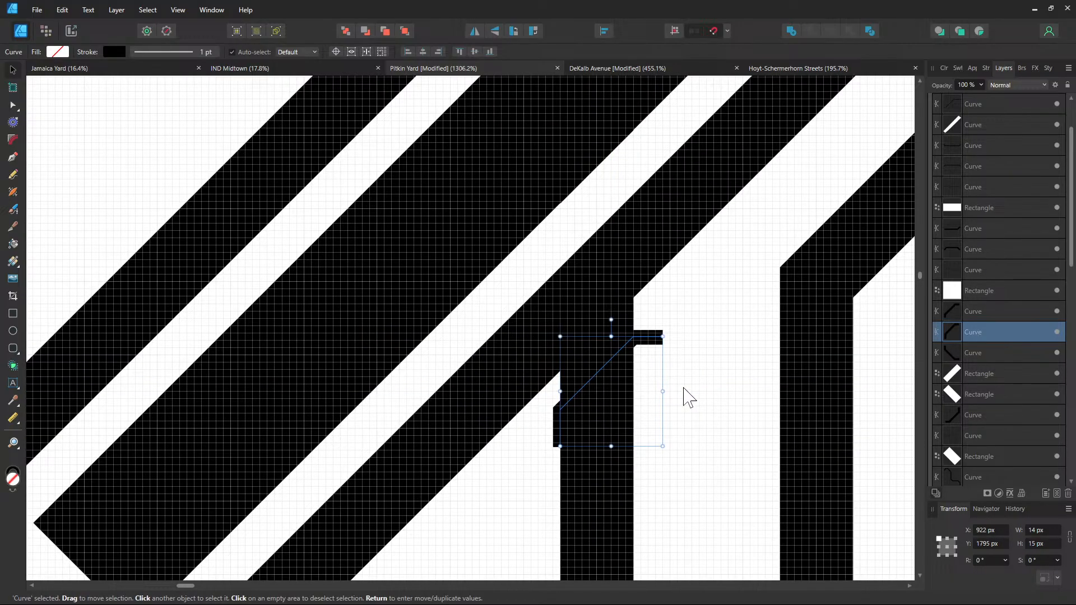
left_click_drag(652, 389, 663, 329)
left_click(508, 365)
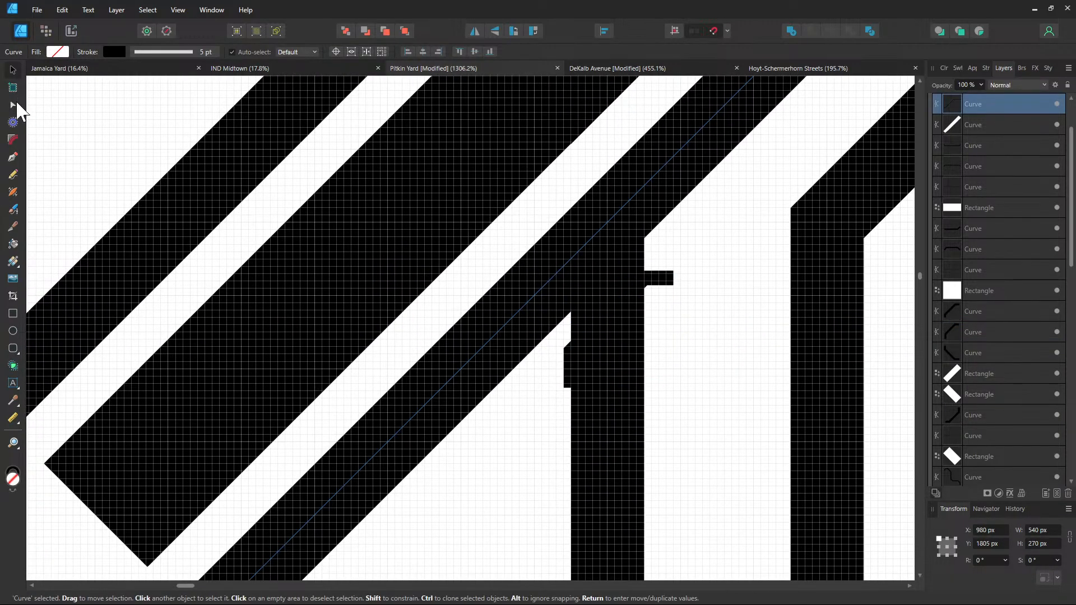
left_click(15, 105)
Select the bumper stub, drag its lower-left node down-left and its upper nodes up-right
left_click(572, 352)
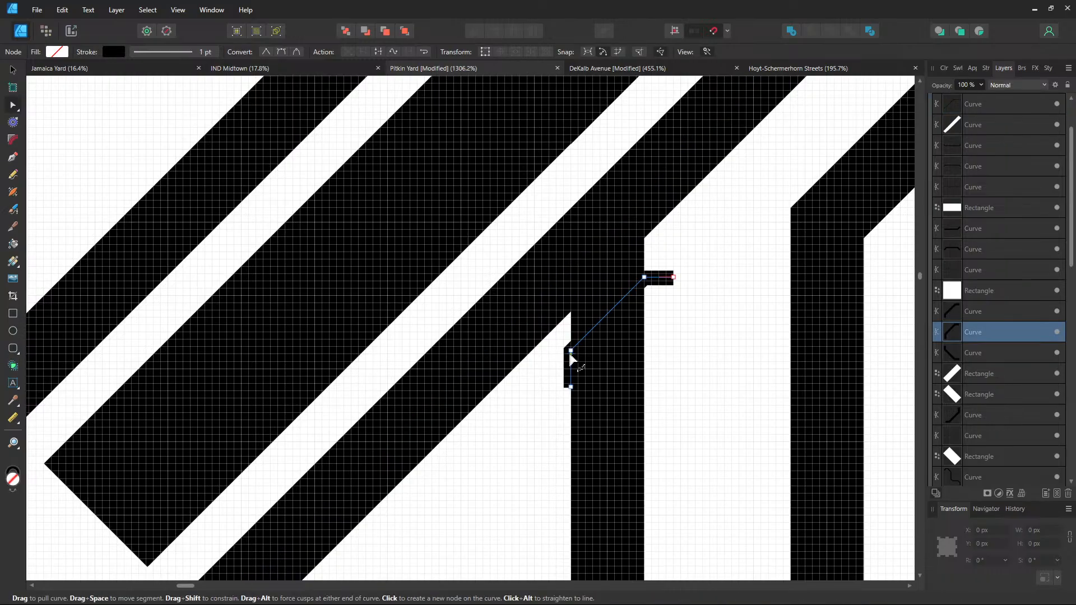
left_click_drag(571, 351, 554, 378)
scroll(670, 319, "up", 2)
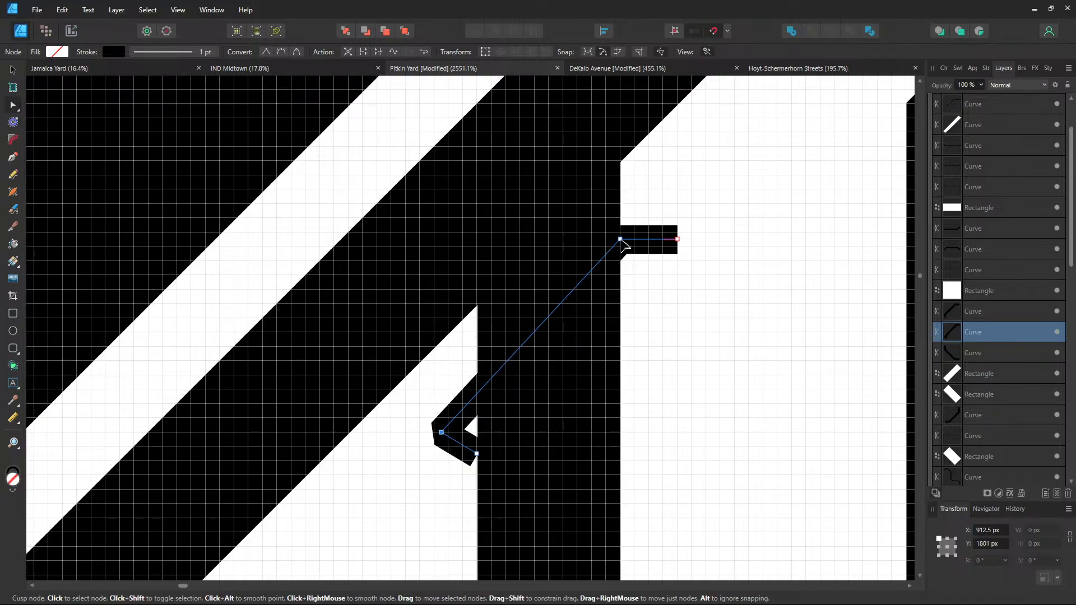
left_click_drag(621, 240, 681, 178)
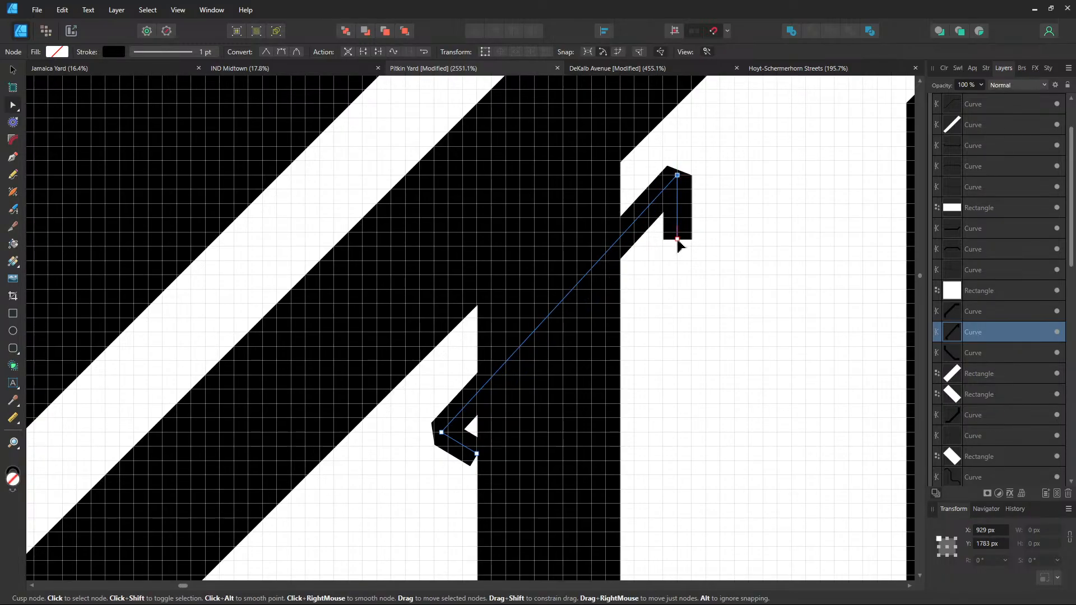
left_click_drag(678, 239, 735, 176)
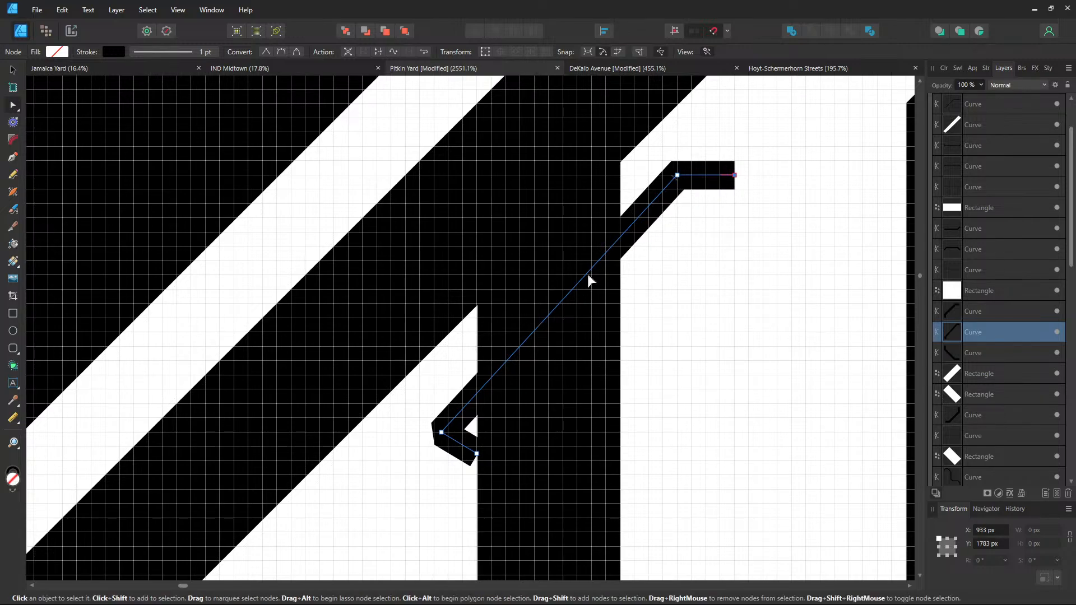
Adjust the stub's lower corner and bring its lower end straight down into a vertical tail
mouse_move(441, 432)
left_mouse_down()
mouse_move(378, 476)
mouse_move(427, 425)
left_mouse_up()
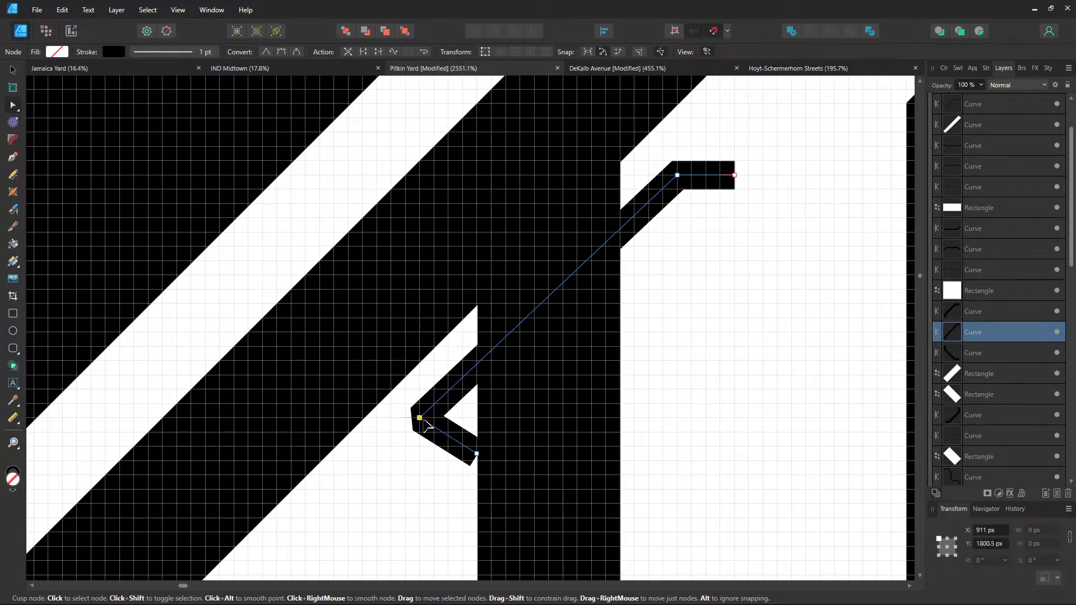
left_click_drag(427, 425, 438, 425)
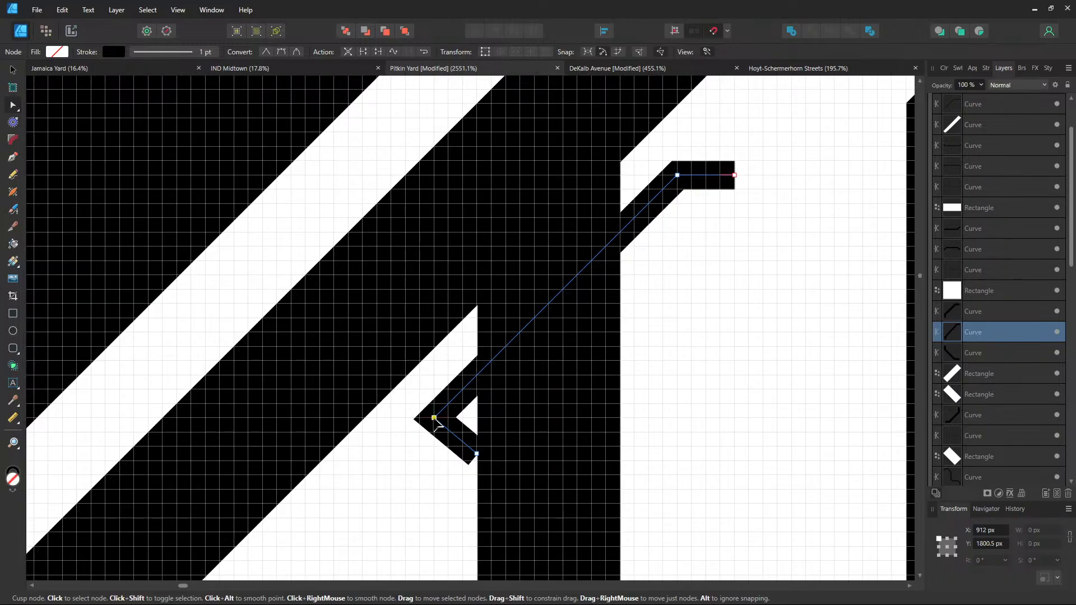
mouse_move(436, 424)
left_mouse_down()
mouse_move(451, 408)
mouse_move(437, 423)
left_mouse_up()
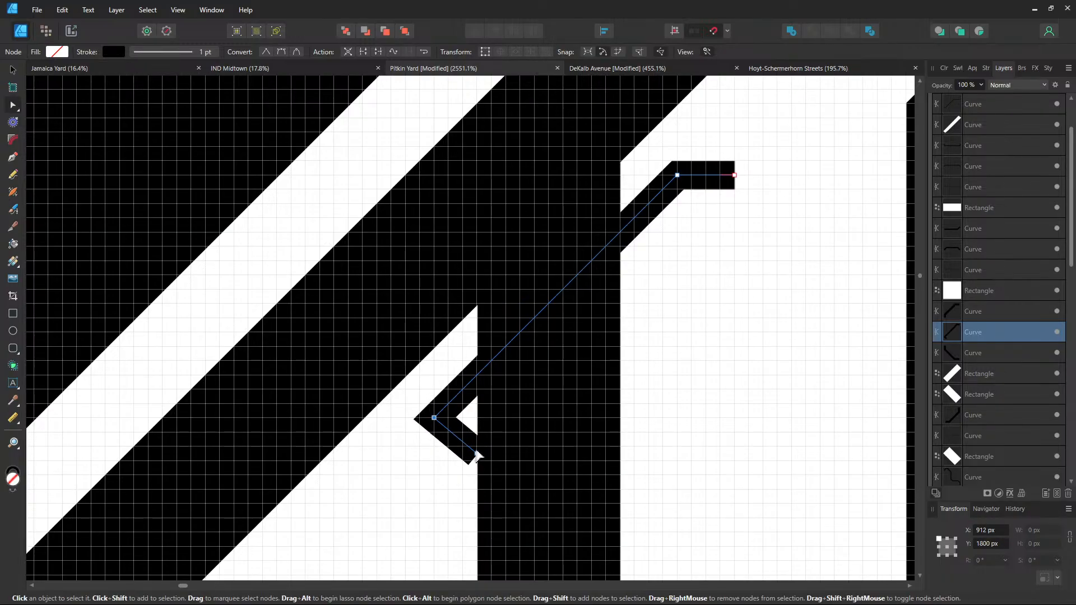
mouse_move(477, 458)
left_mouse_down()
mouse_move(432, 465)
mouse_move(435, 475)
left_mouse_up()
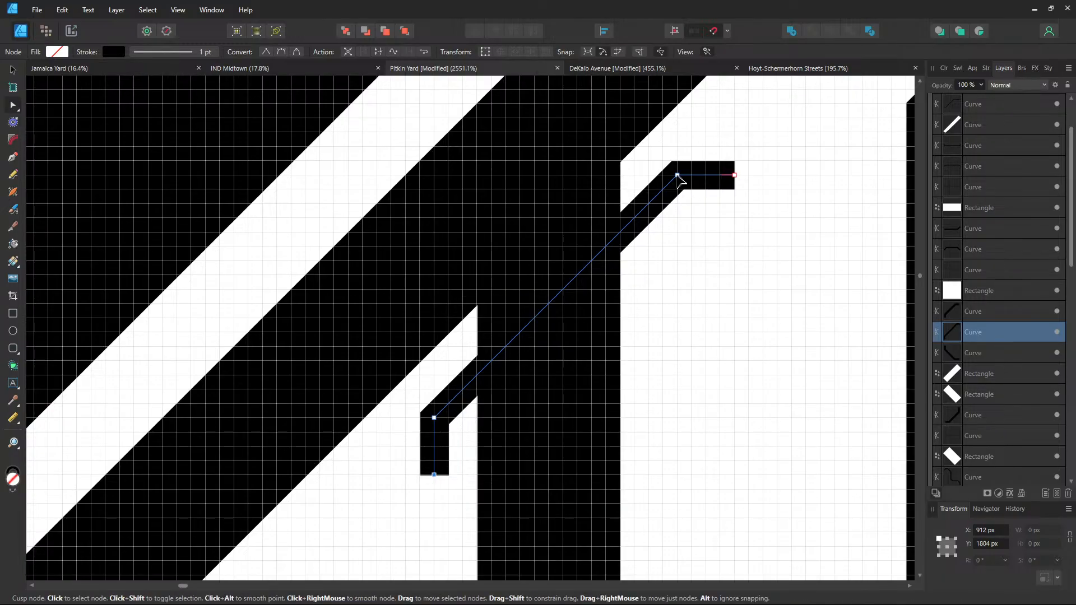
Pull the stub's upper bend down-left and shorten its upper arm
left_click_drag(678, 176, 663, 190)
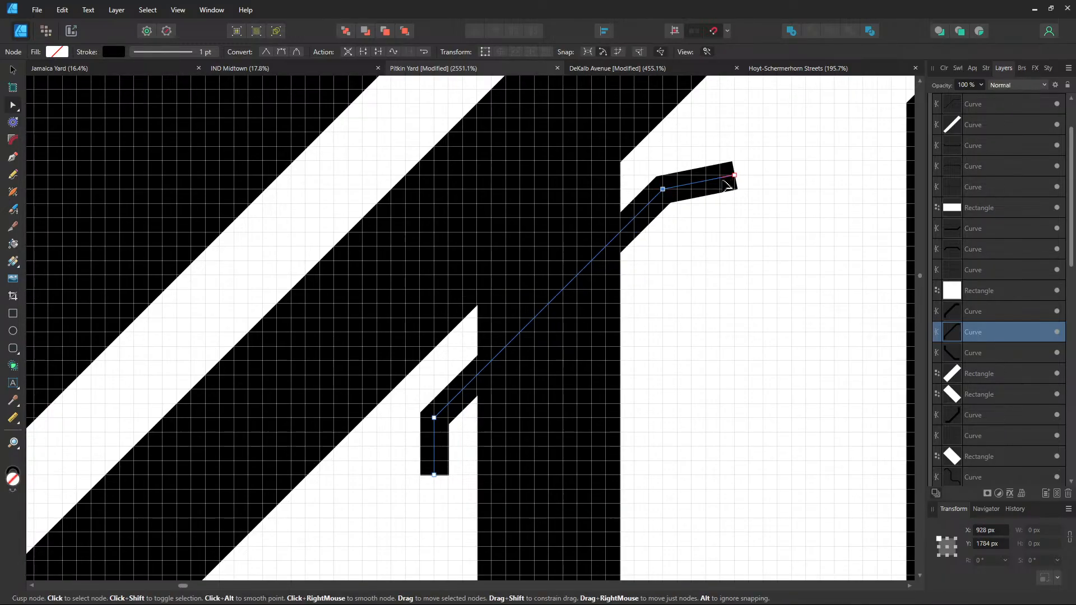
left_click_drag(732, 177, 709, 191)
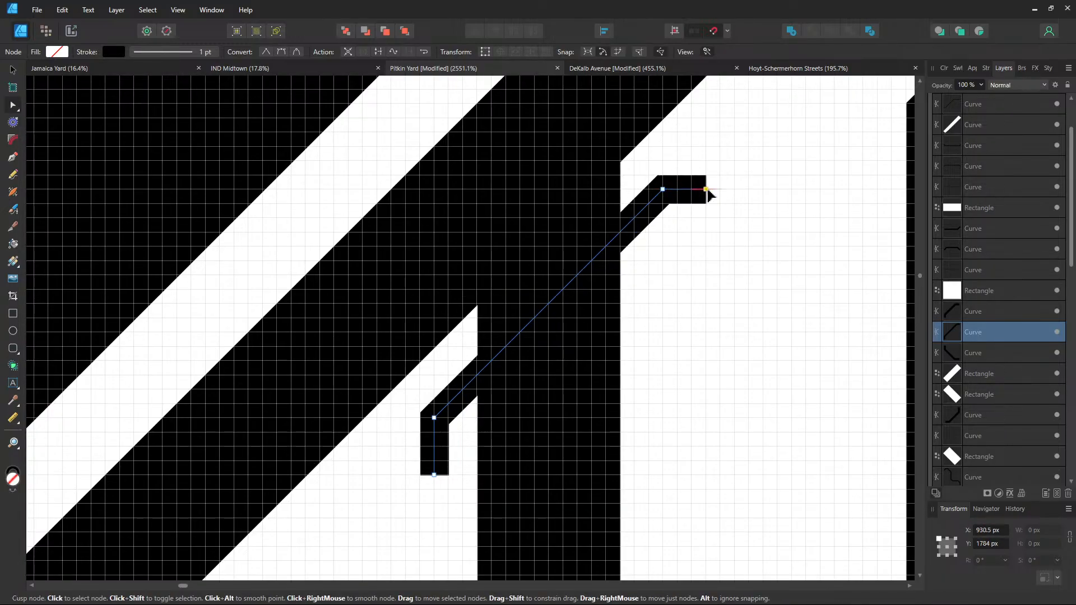
left_click(661, 308)
scroll(660, 307, "down", 3)
Lengthen and widen the white gap rectangle on the diagonal track to about 18.9 × 41.6 px
scroll(664, 281, "down", 2)
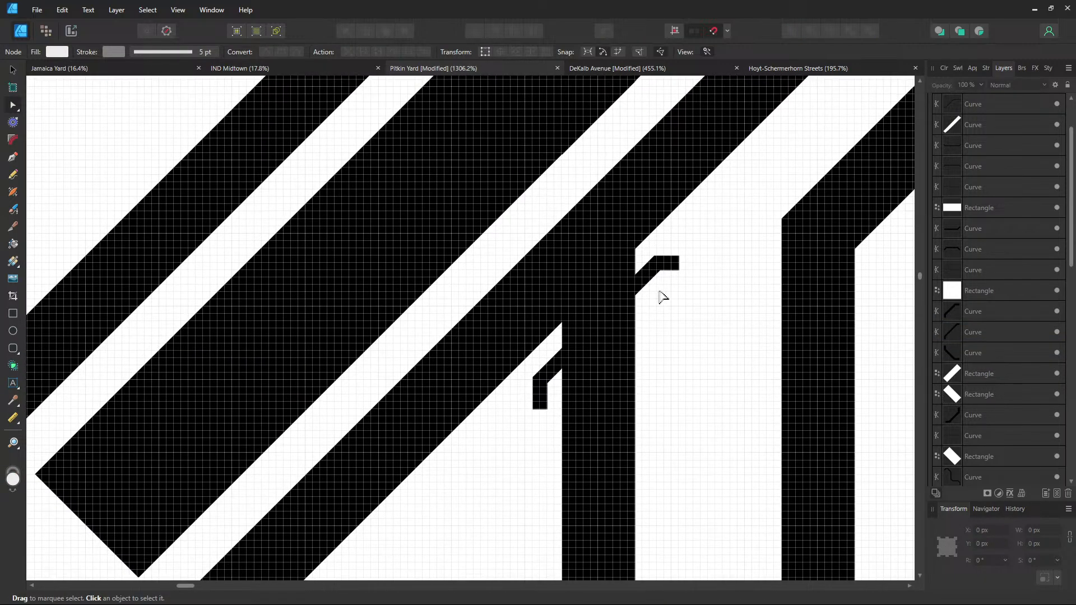
left_click(617, 234)
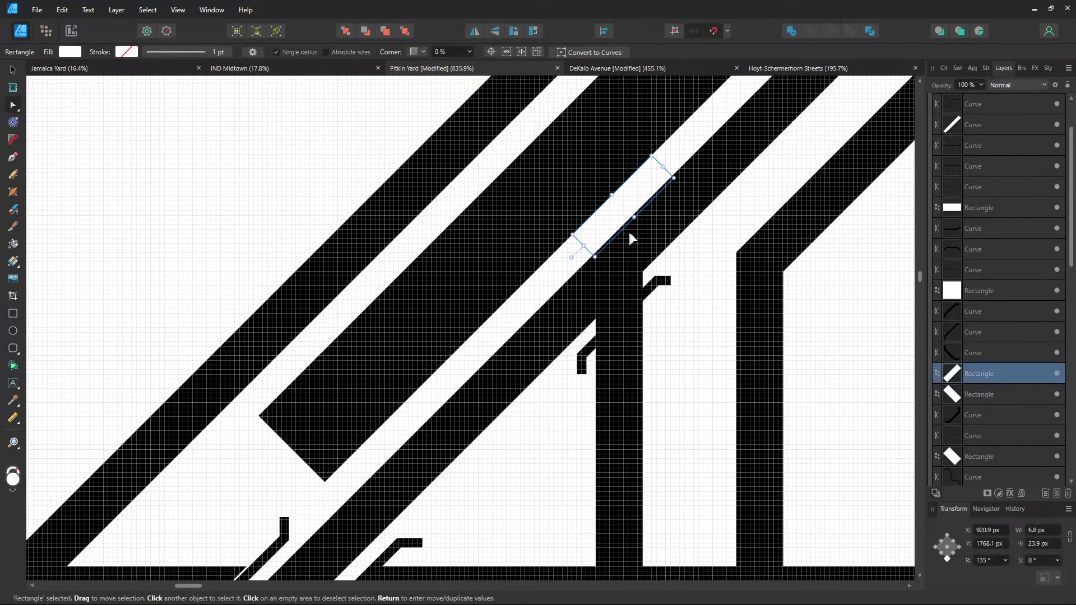
left_click_drag(583, 244, 519, 299)
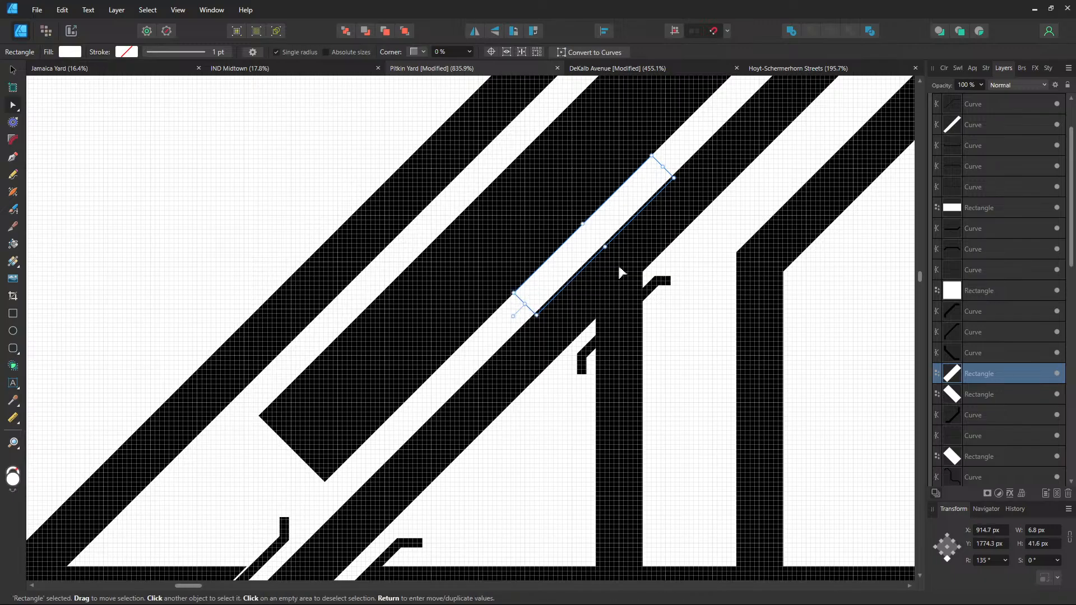
left_click_drag(610, 243, 657, 281)
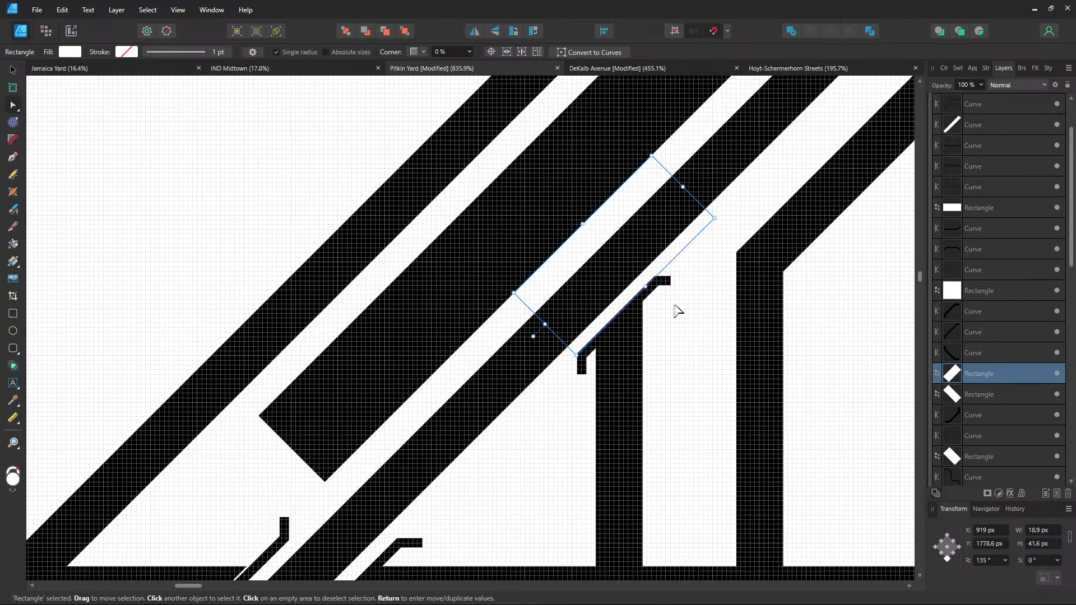
left_click(675, 306)
scroll(679, 311, "down", 3)
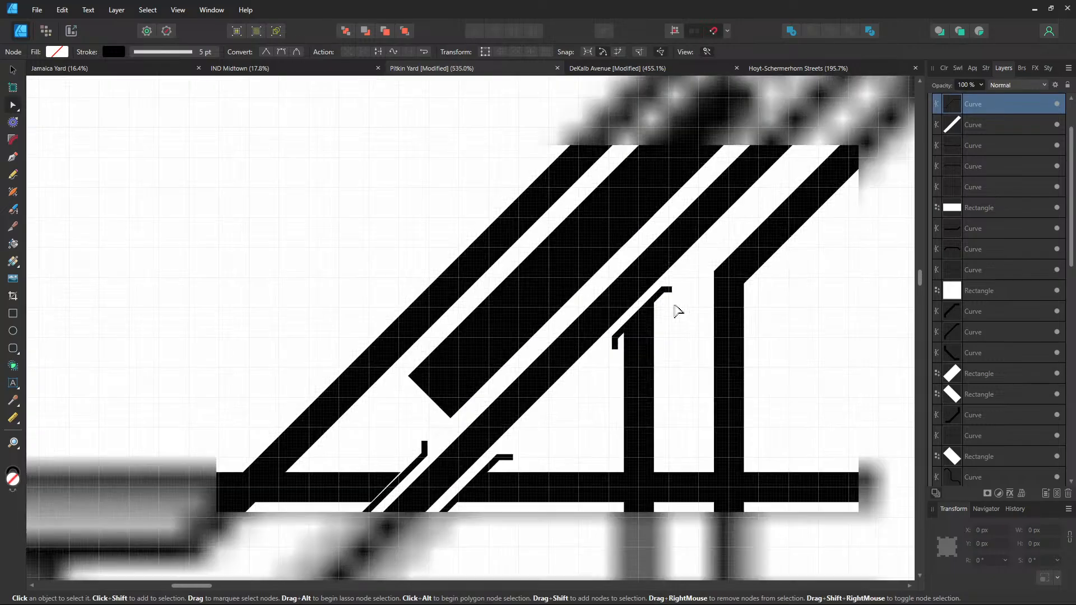
Undo the gap rectangle resize and the recent stub node edits
left_click_drag(683, 289, 658, 335)
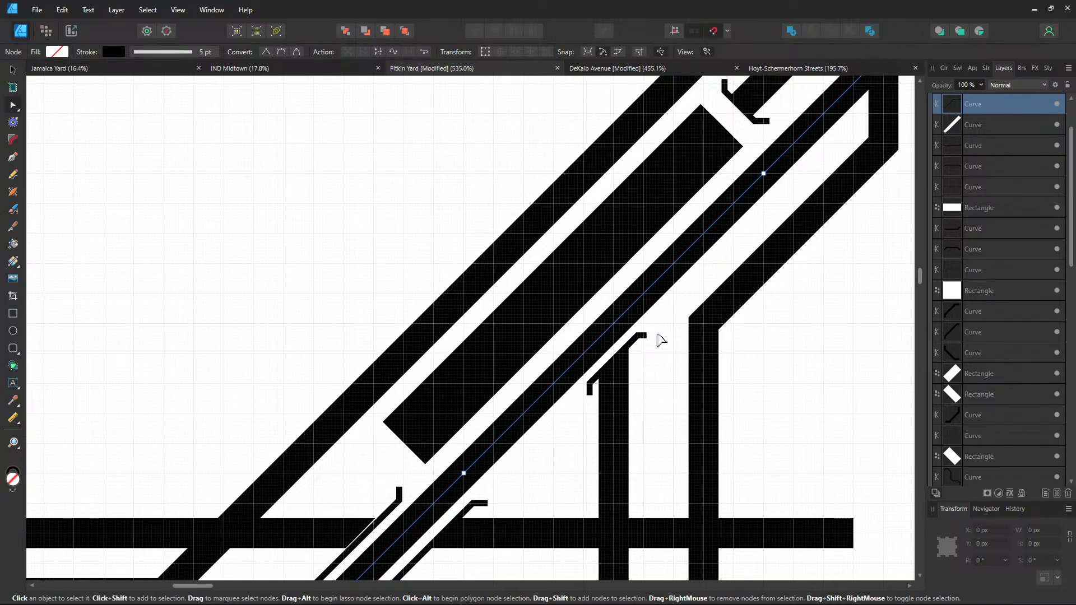
key("ctrl+z")
key("ctrl+z")
key("ctrl+z")
key("ctrl+z")
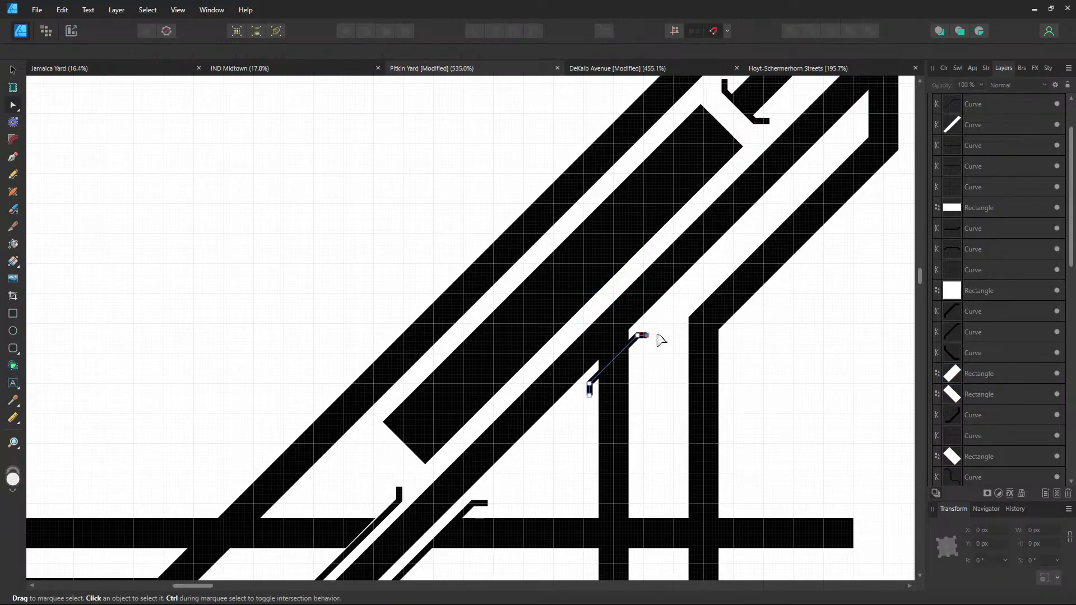
key("ctrl+z")
key("ctrl+z")
key("ctrl+z")
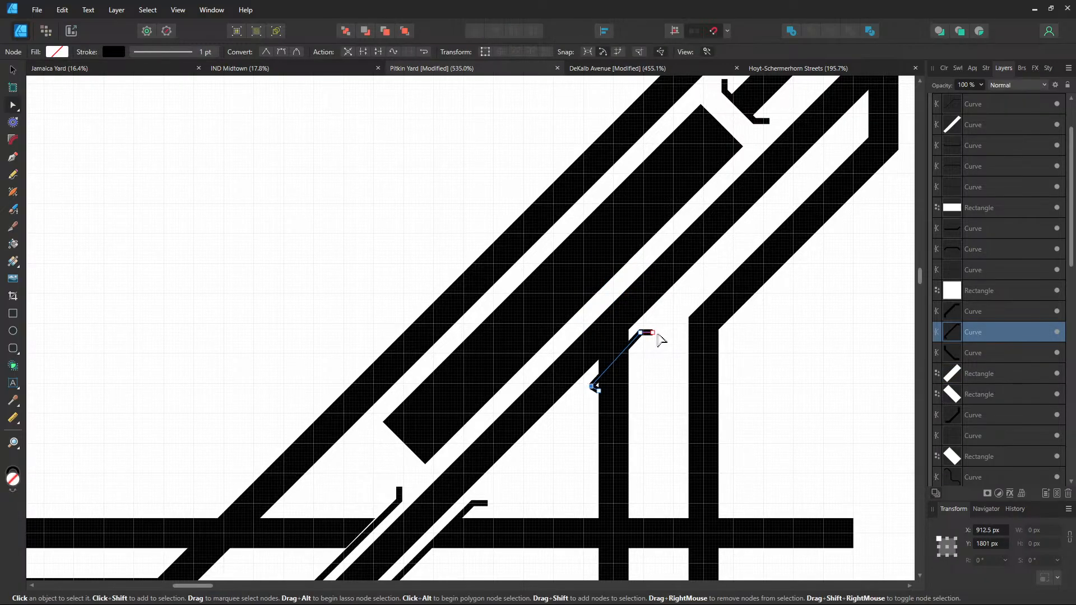
key("ctrl+z")
key("ctrl+z")
key("ctrl+z")
key("ctrl+z")
key("ctrl+z")
key("ctrl+z")
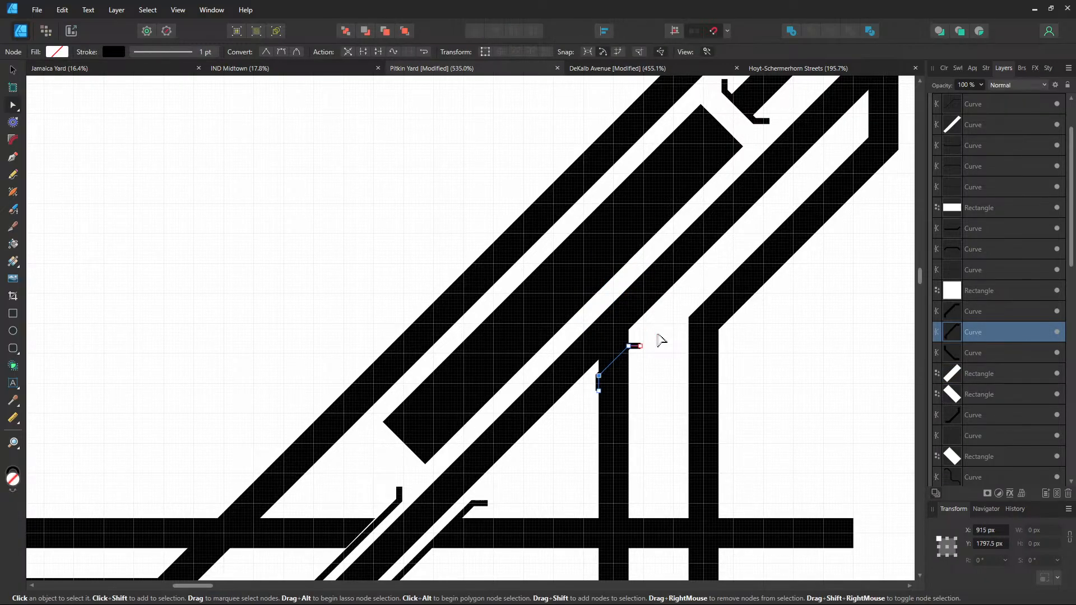
key("ctrl+z")
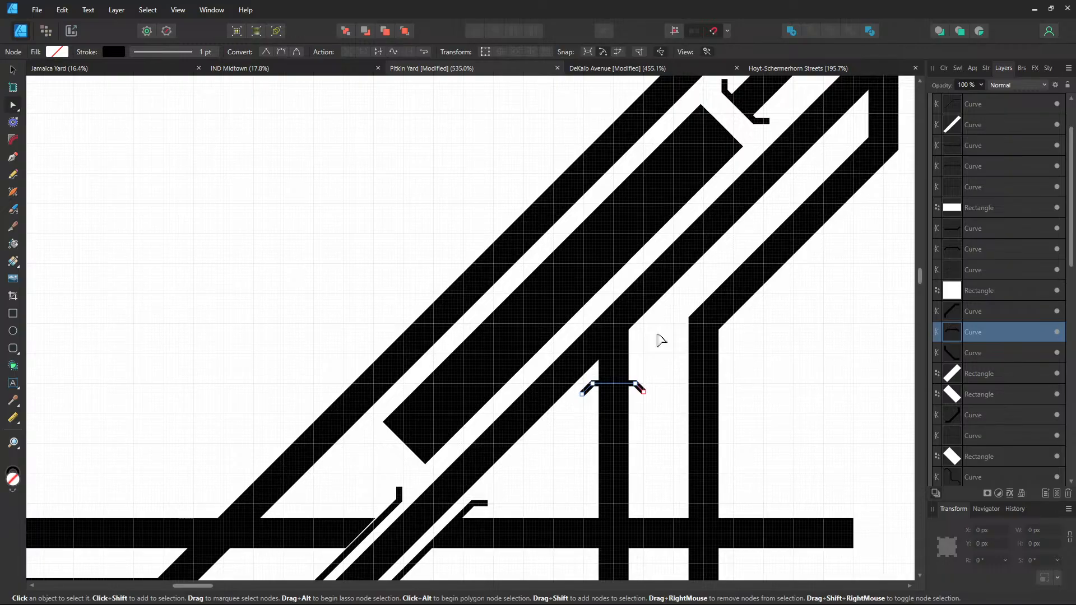
Duplicate the top white gap rectangle and set the copy's rotation to 0
left_click(743, 128)
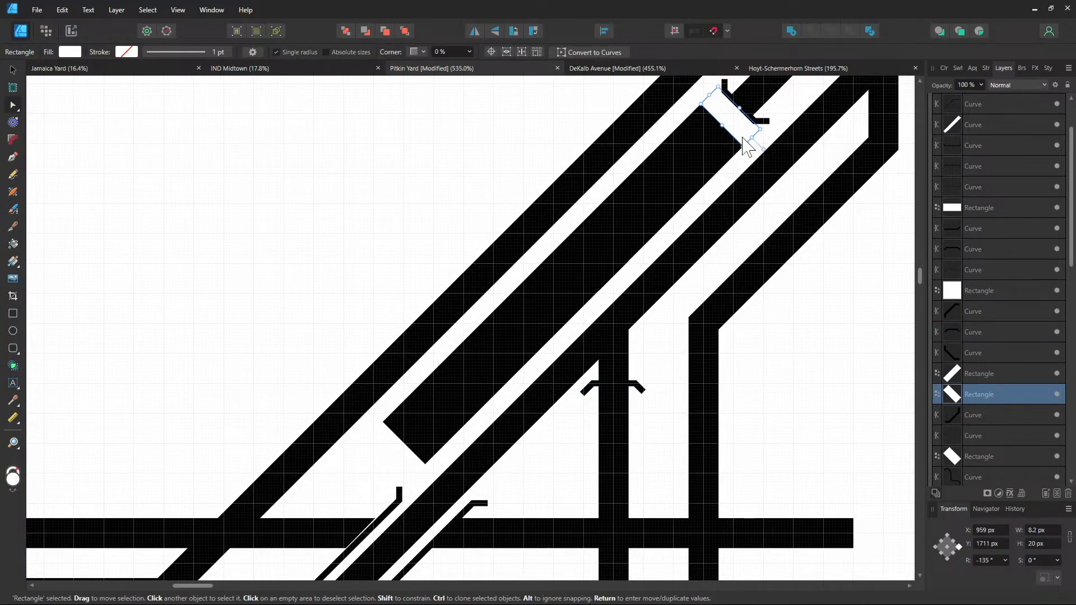
key("ctrl+j")
left_click(988, 561)
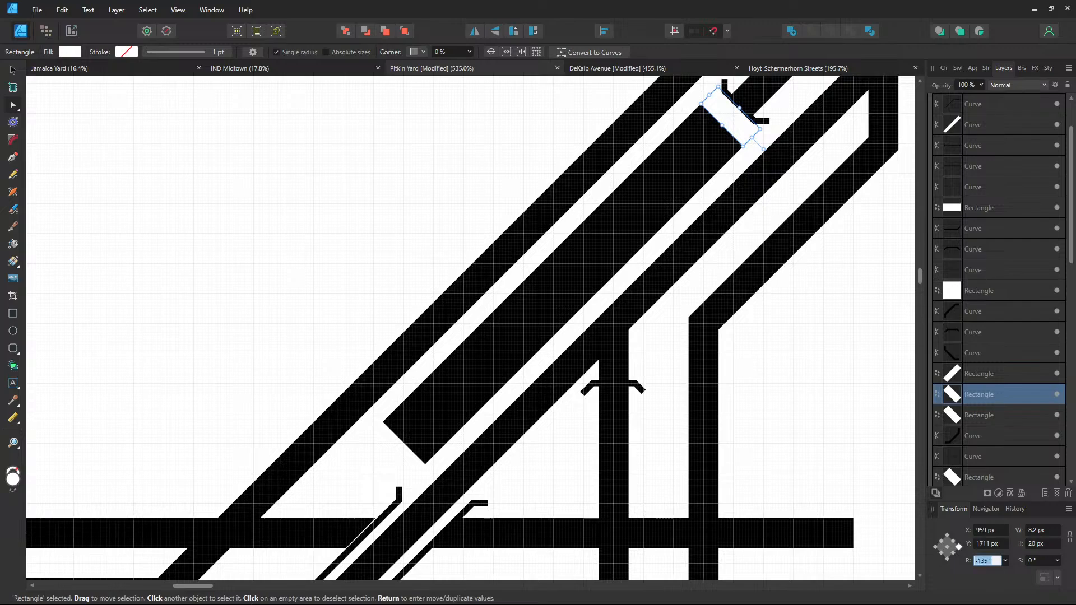
type("0")
key("Return")
Place the upright gap copy above the vertical track's cap and widen it to 14 × 20 px
left_click_drag(737, 137, 616, 373)
scroll(616, 375, "up", 3)
left_click_drag(632, 320, 560, 320)
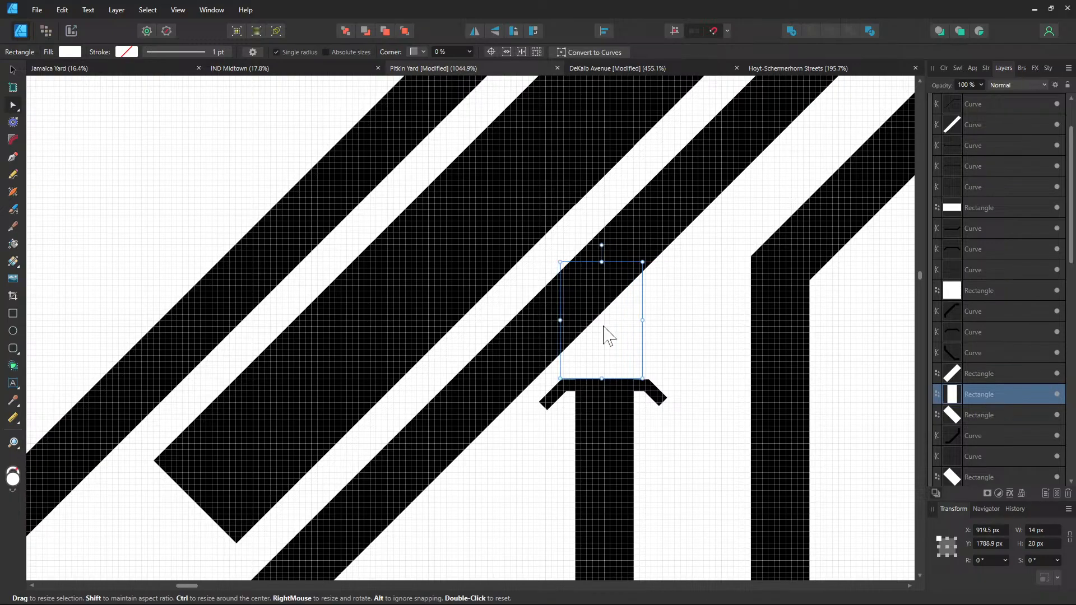
left_click(666, 327)
scroll(667, 329, "down", 4)
left_click_drag(827, 285, 766, 354)
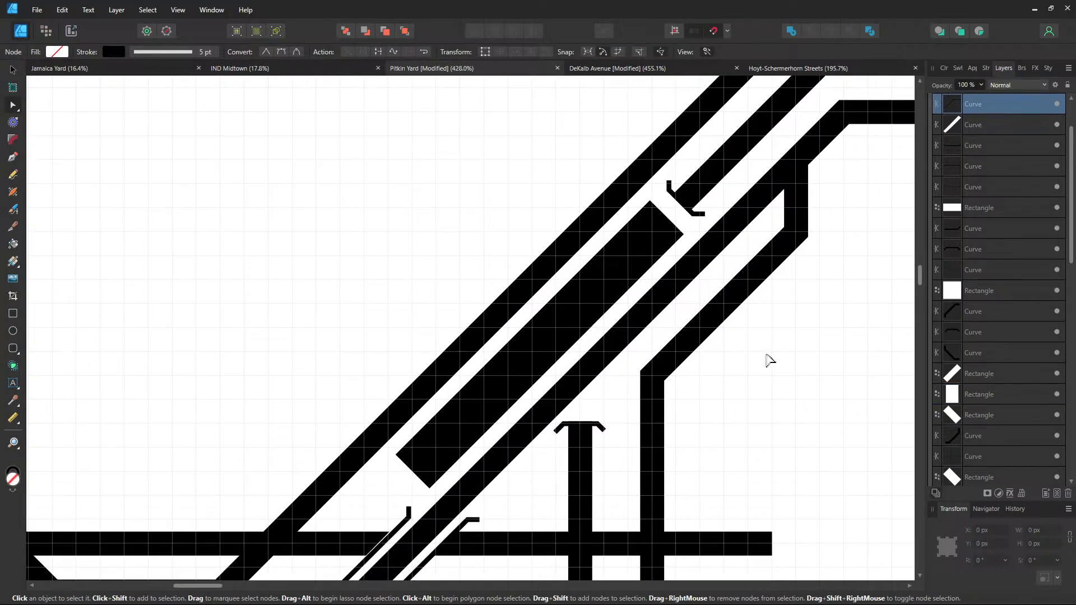
scroll(768, 361, "down", 3)
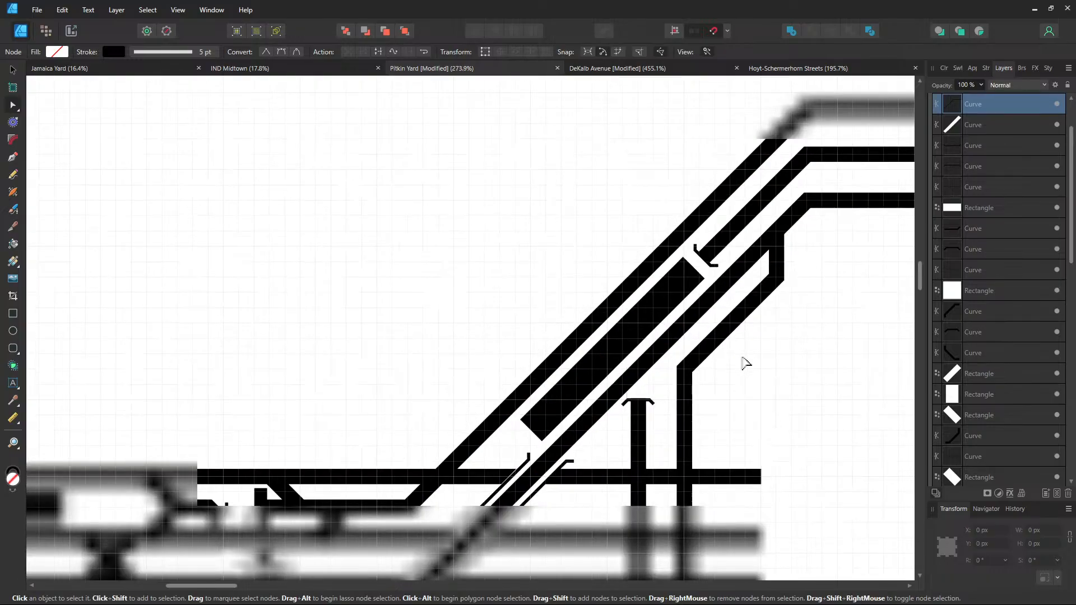
left_click_drag(705, 371, 634, 363)
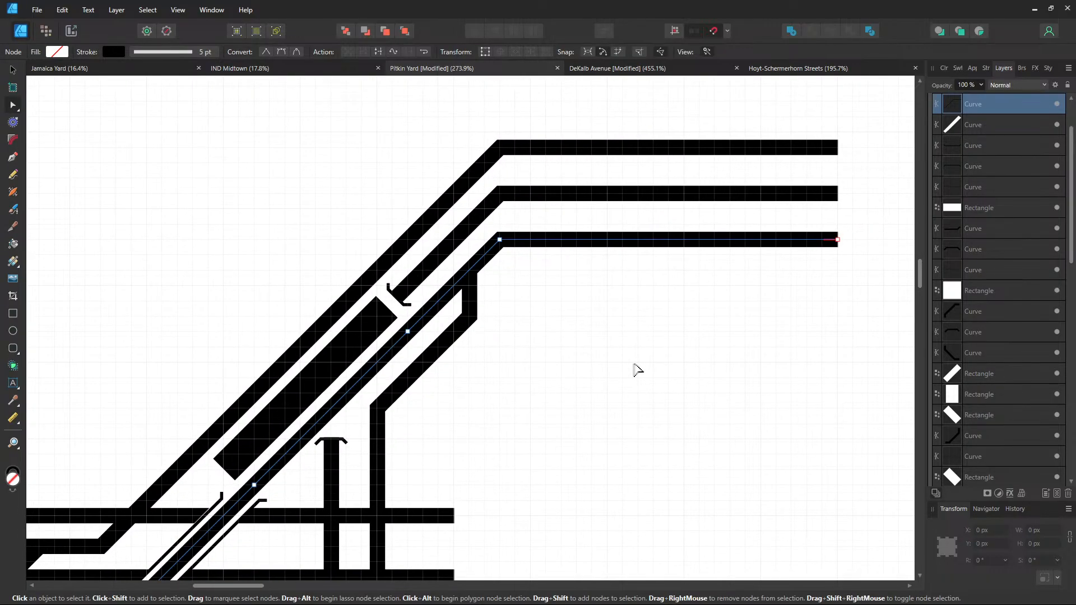
left_click_drag(578, 384, 852, 73)
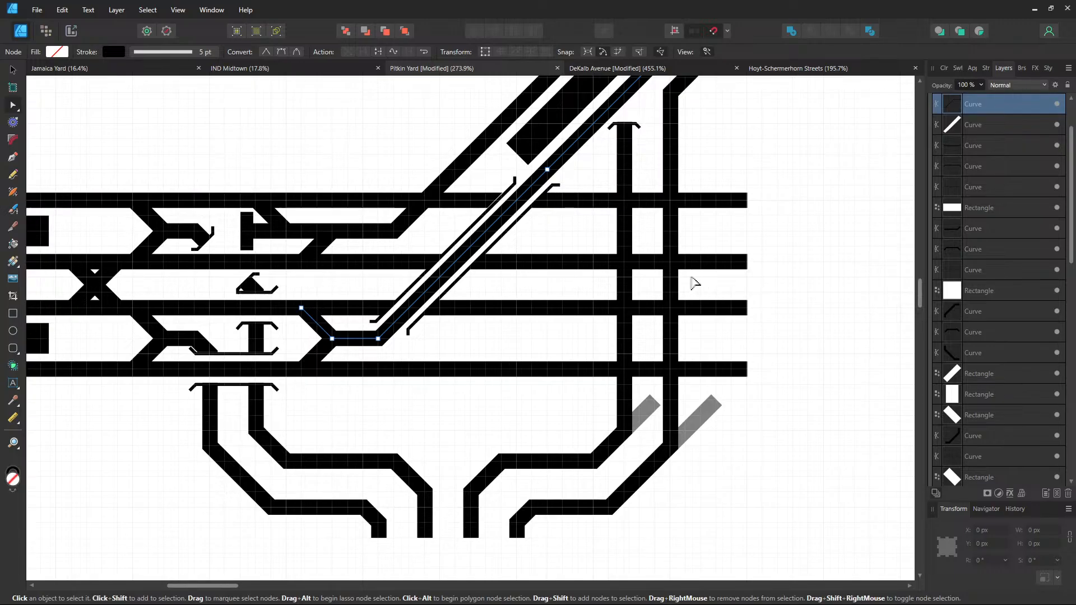
scroll(345, 307, "left", 10)
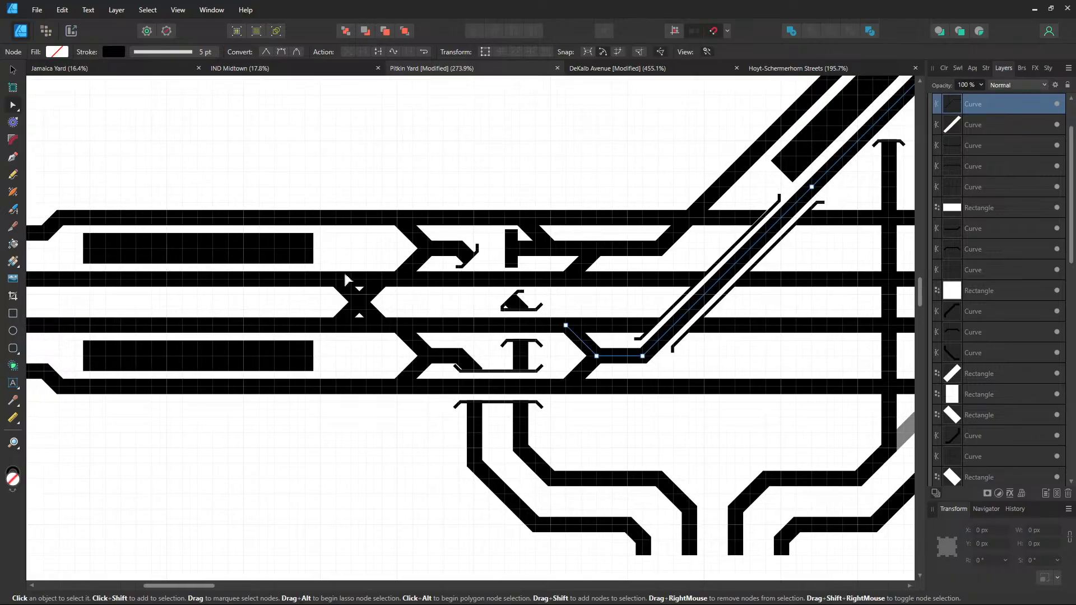
scroll(644, 308, "left", 4)
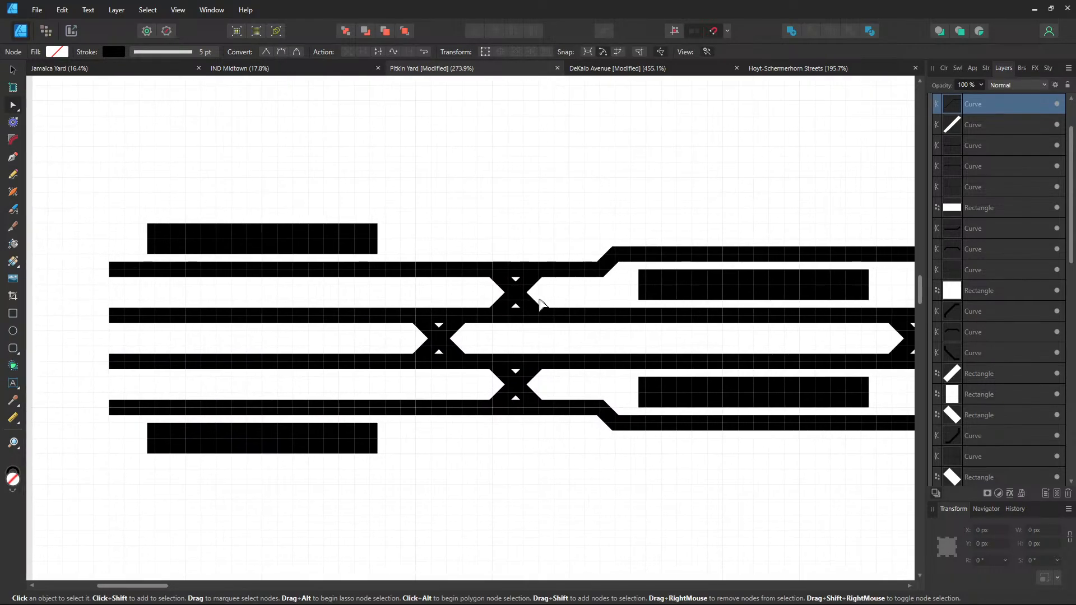
scroll(560, 308, "right", 8)
left_click(595, 281)
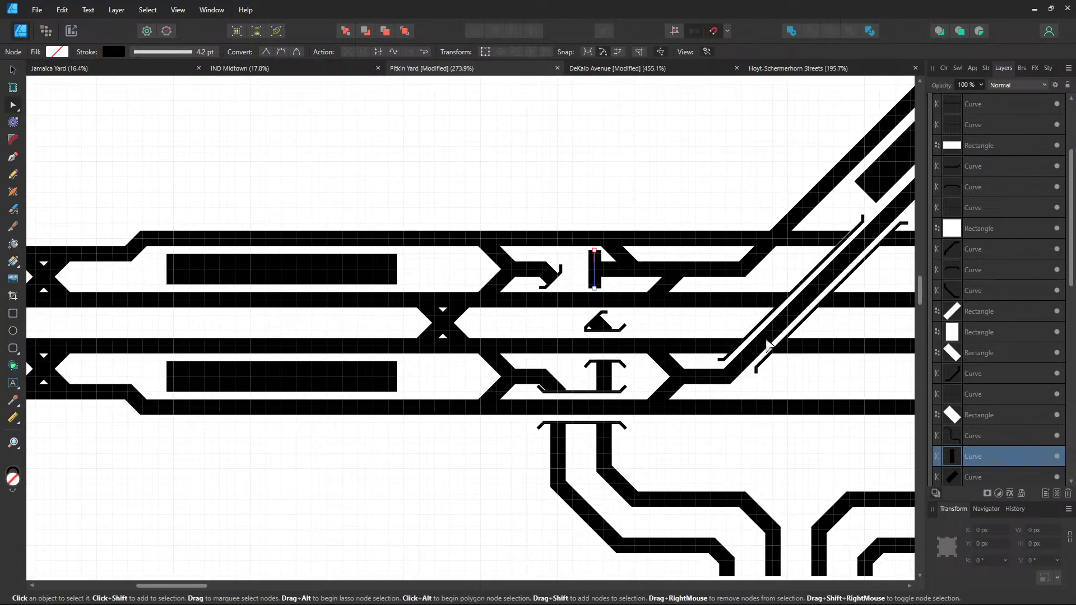
scroll(743, 336, "right", 9)
scroll(652, 360, "up", 2)
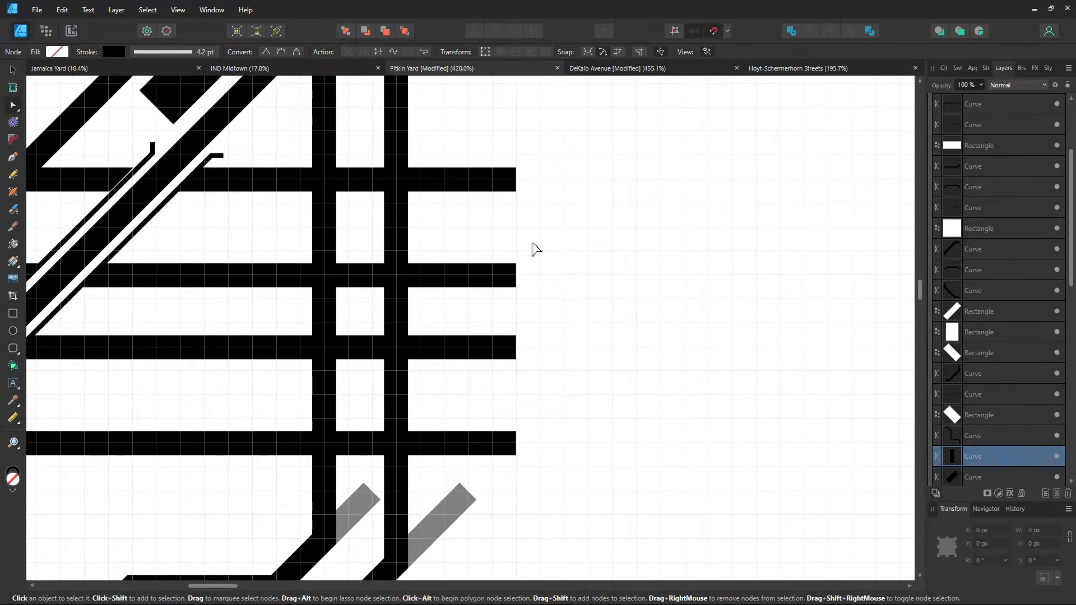
Paste a copy of the vertical end bar, undoing an accidental bend to keep it straight
key("ctrl+v")
mouse_move(472, 242)
left_mouse_down()
mouse_move(498, 227)
mouse_move(515, 180)
mouse_move(517, 288)
left_mouse_up()
key("ctrl+z")
key("v")
Place bumper bar copies on the right ends of the next track and the bottom track
key("ctrl+j")
left_click(517, 199)
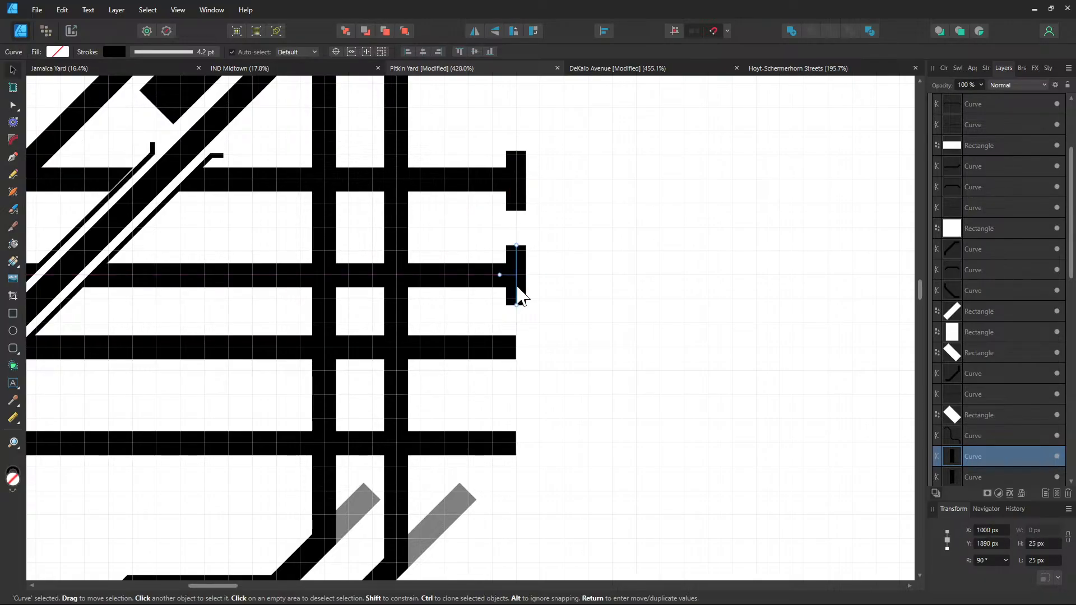
key("ctrl+v")
left_click_drag(517, 181, 516, 348)
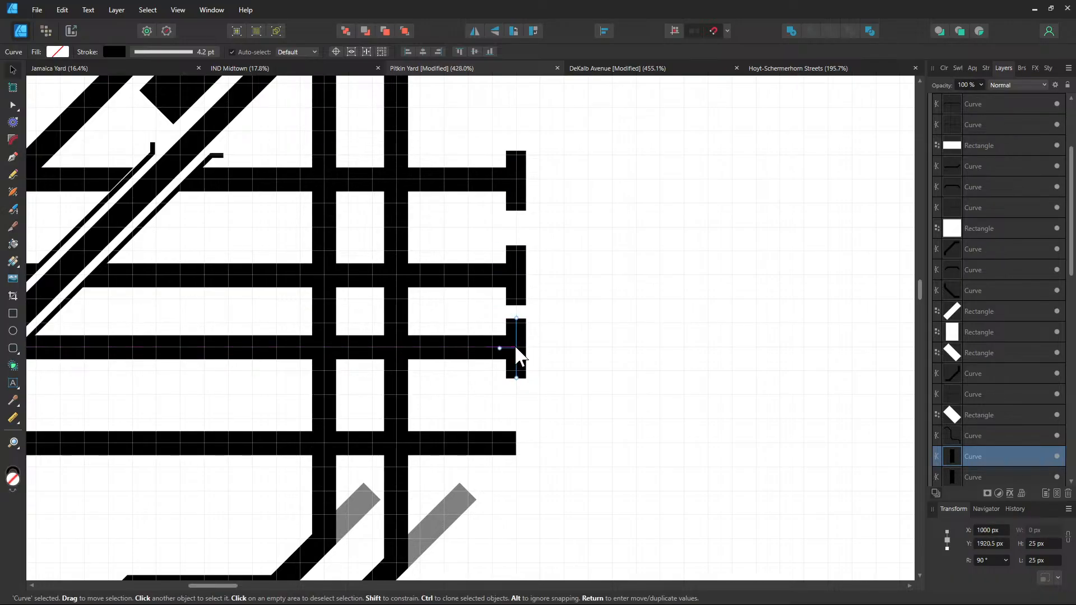
key("ctrl+v")
left_click_drag(515, 198, 518, 445)
left_click(596, 423)
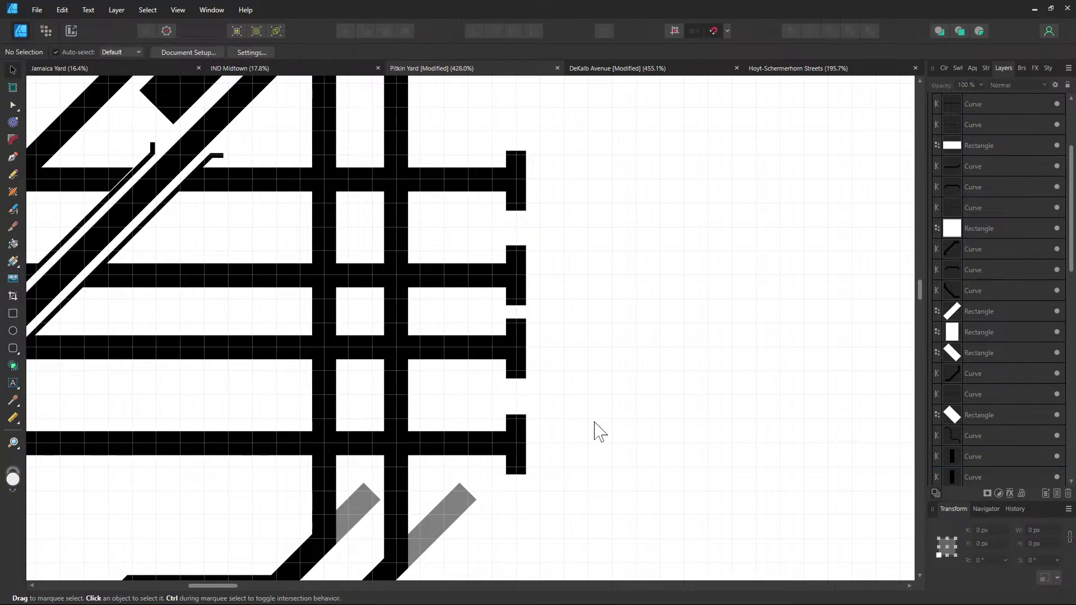
left_click_drag(601, 442, 674, 376)
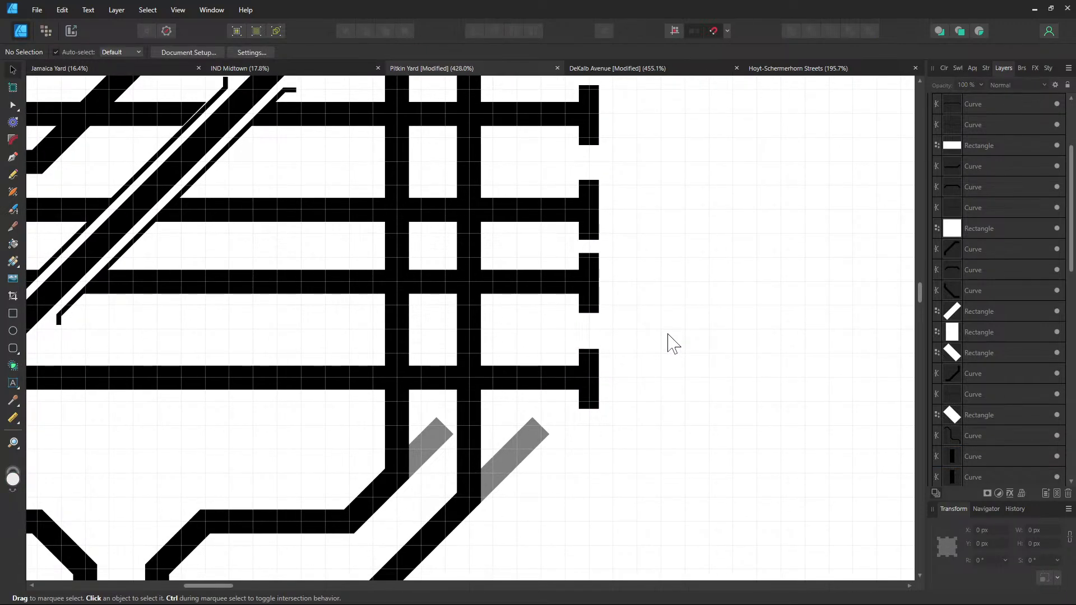
scroll(300, 413, "down", 5)
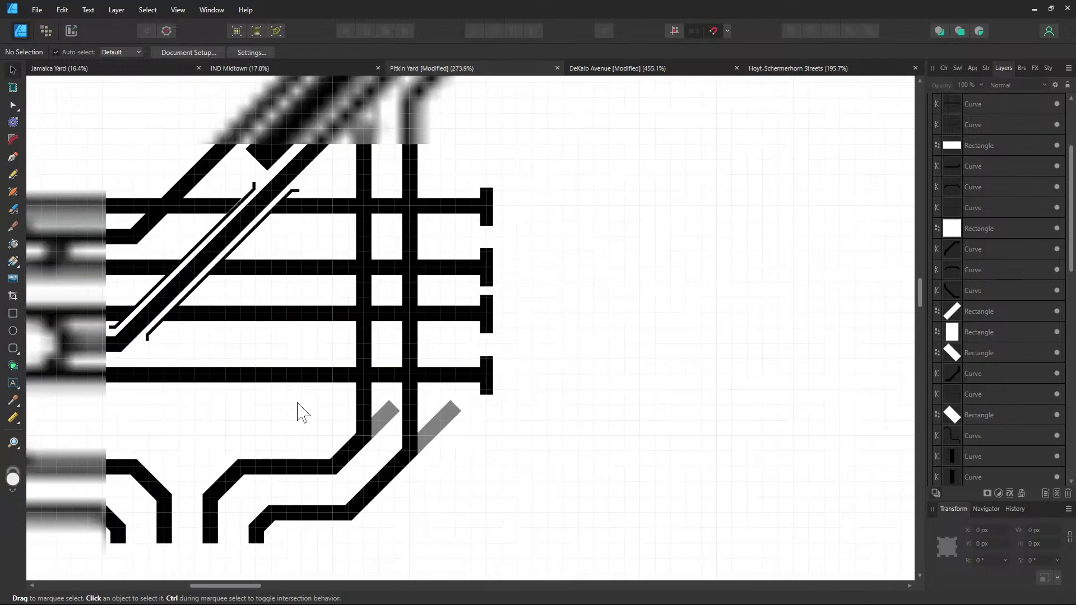
left_click_drag(354, 417, 302, 435)
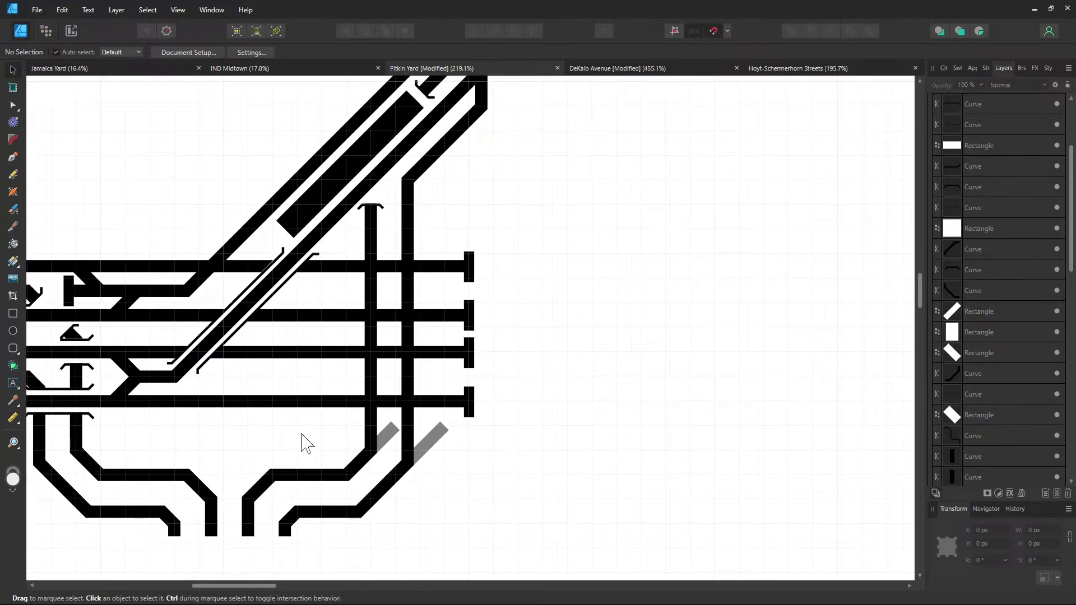
left_click(13, 157)
scroll(569, 445, "up", 1)
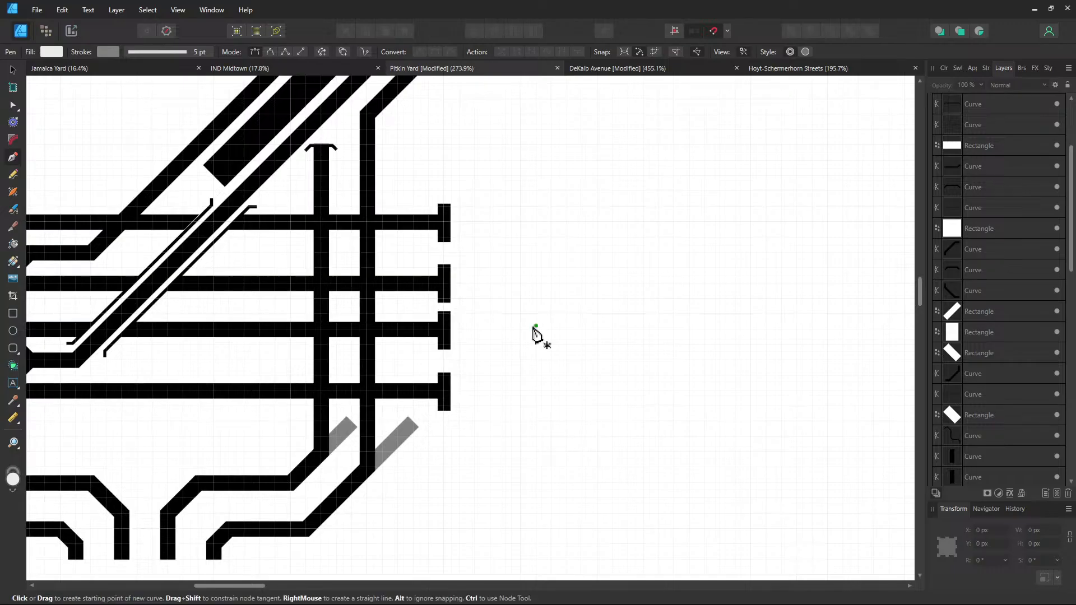
left_click(13, 70)
scroll(456, 248, "down", 2)
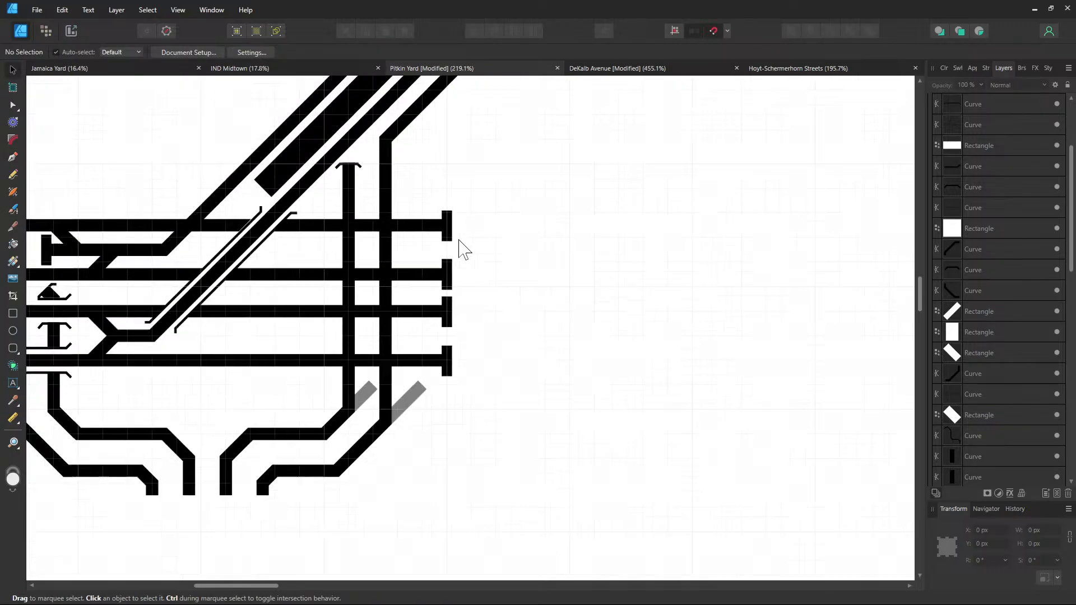
scroll(464, 308, "left", 10)
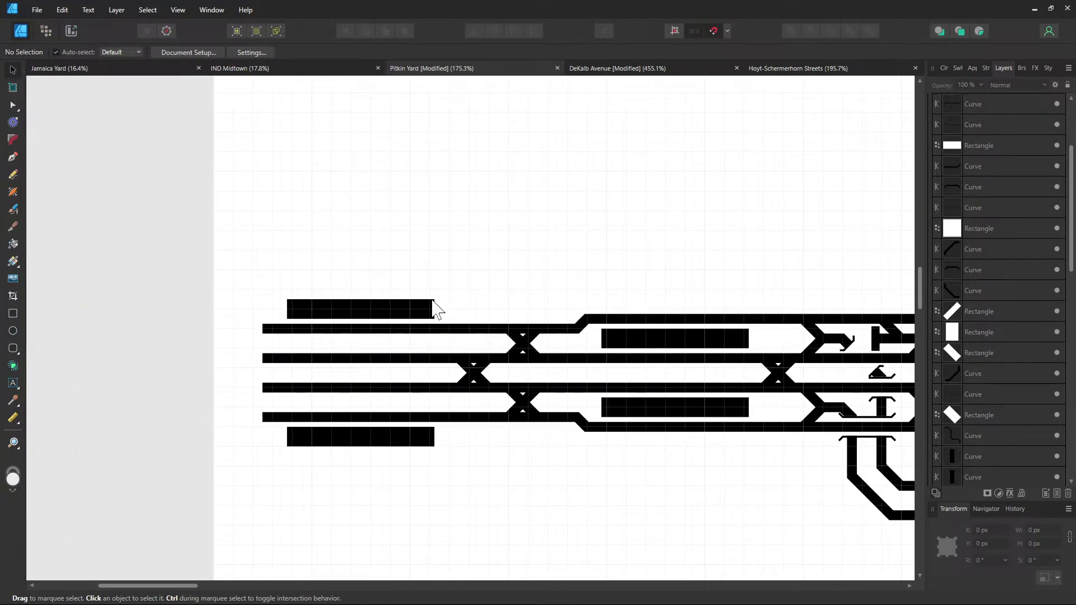
left_click(425, 312)
scroll(396, 235, "right", 15)
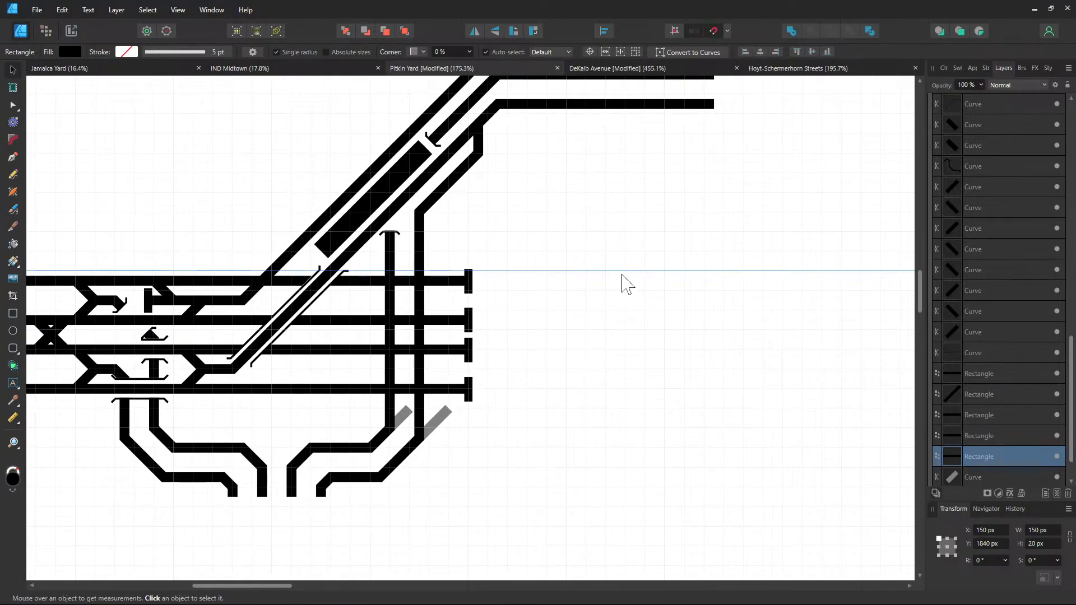
scroll(630, 285, "up", 1)
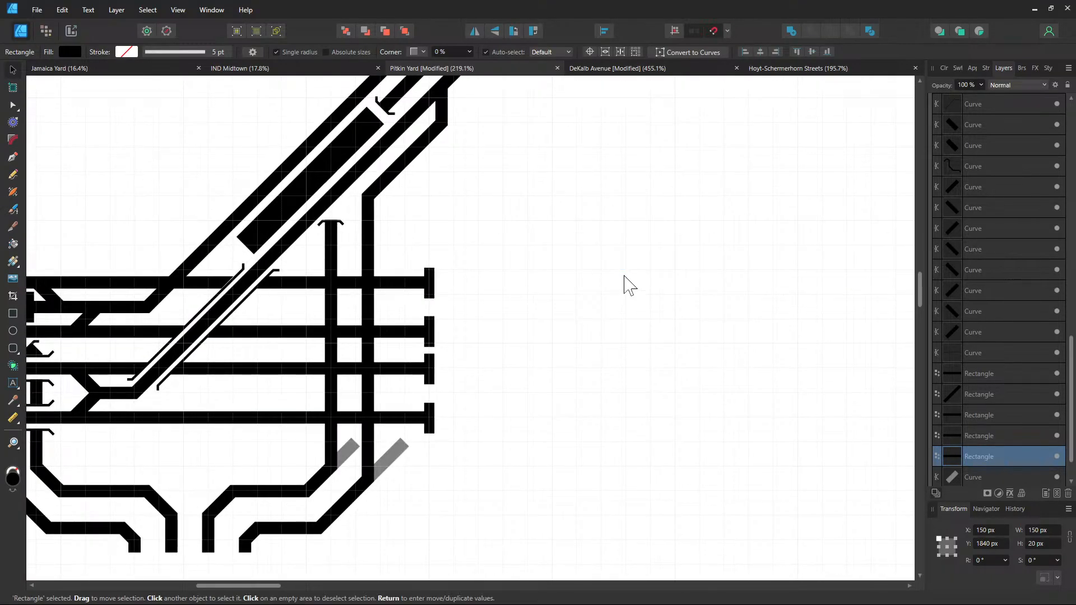
left_click(631, 286)
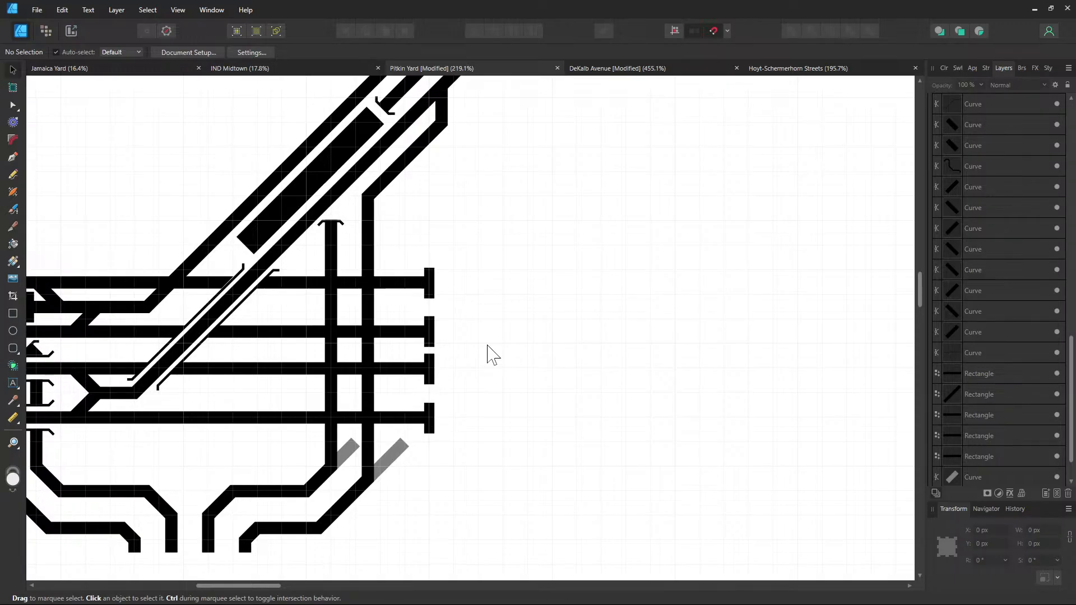
scroll(512, 315, "down", 2)
scroll(577, 366, "left", 4)
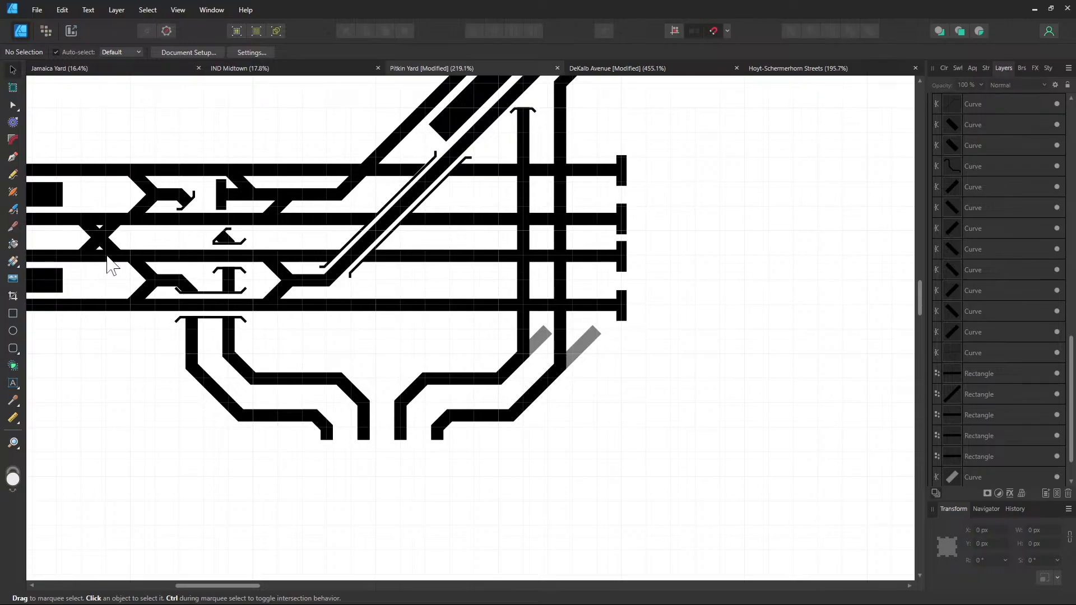
scroll(361, 331, "down", 1)
scroll(361, 331, "left", 2)
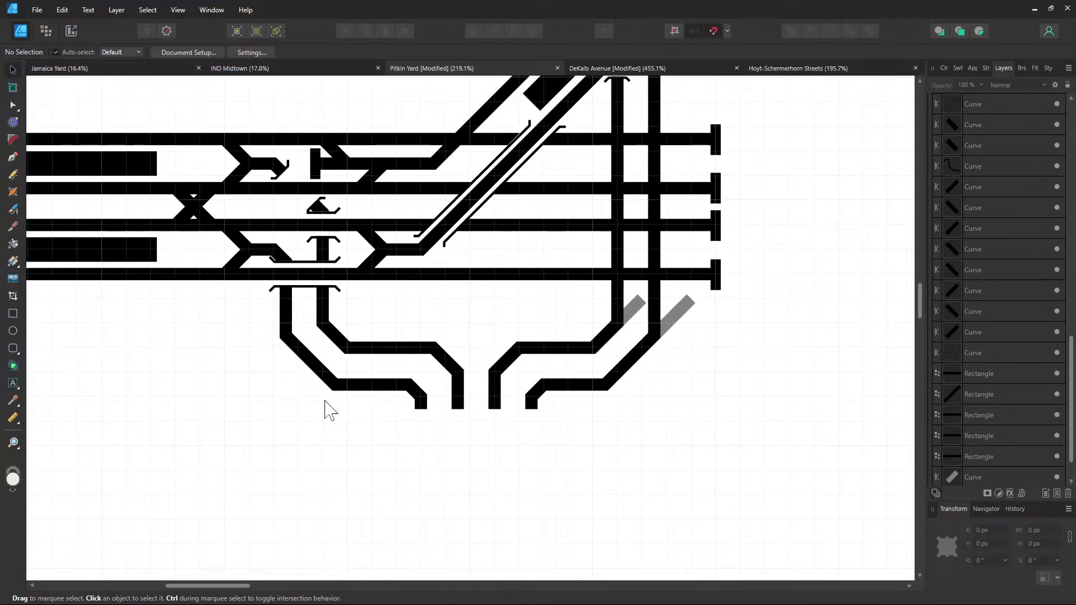
scroll(325, 412, "up", 1)
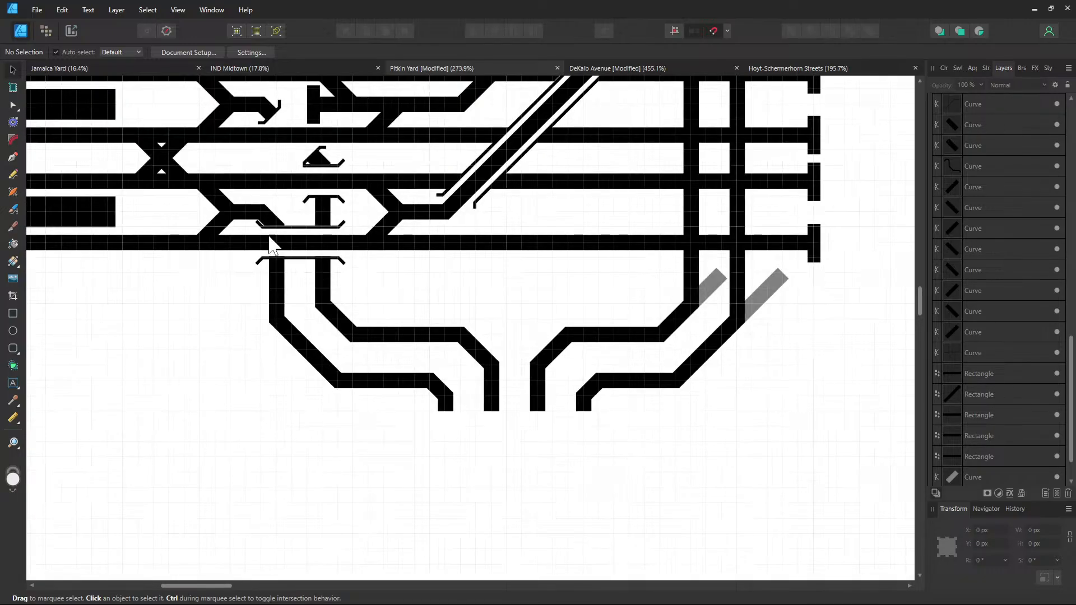
left_click(13, 157)
scroll(308, 336, "up", 2)
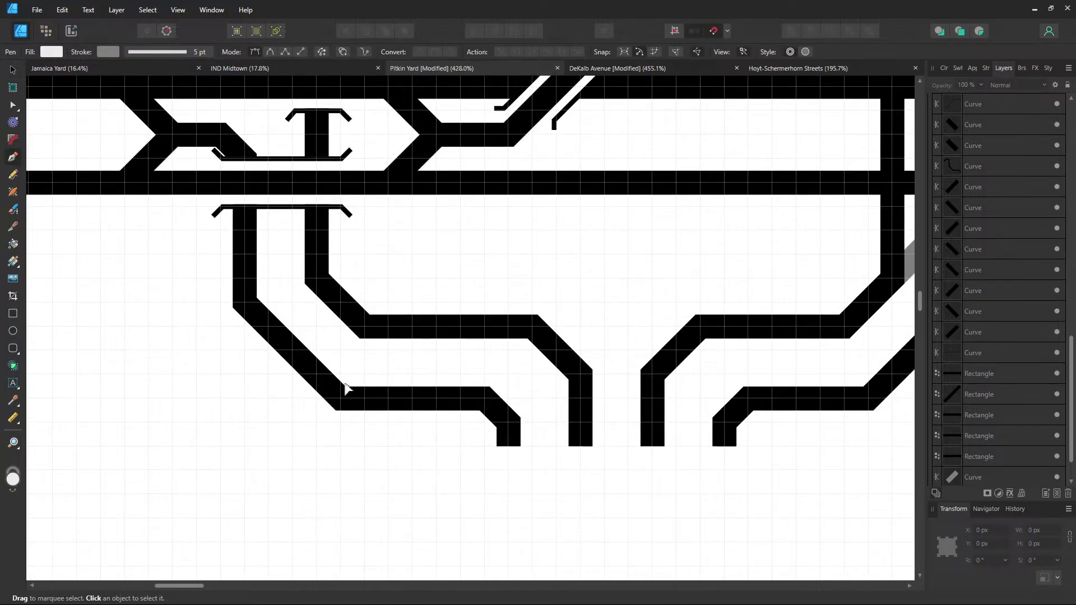
Draw a four-node crossover shape with the Pen where the left vertical track meets the lead track
left_click(317, 374)
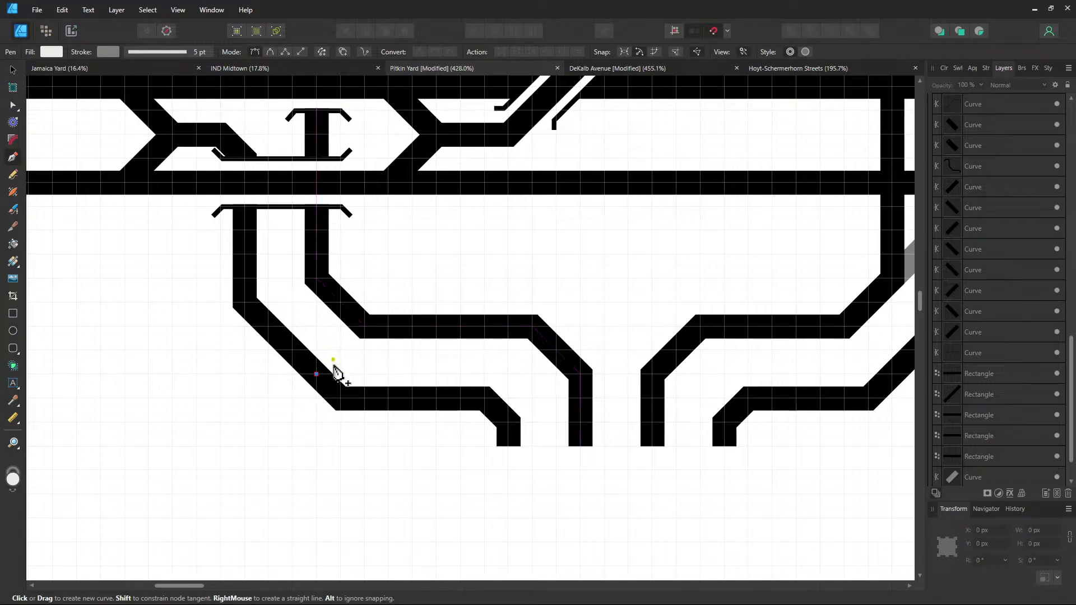
left_click(317, 278)
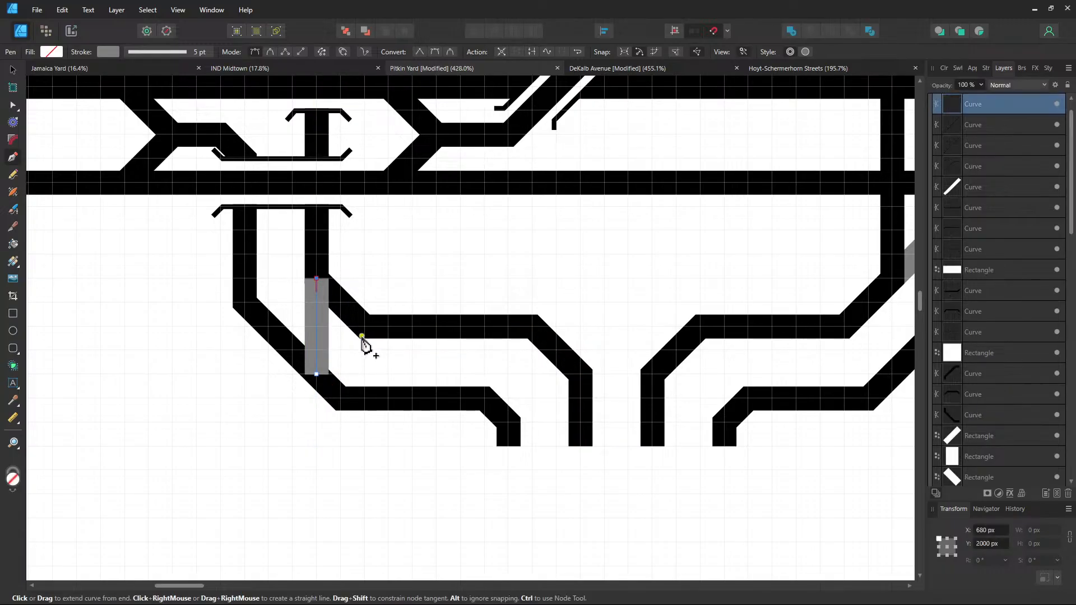
left_click(365, 326)
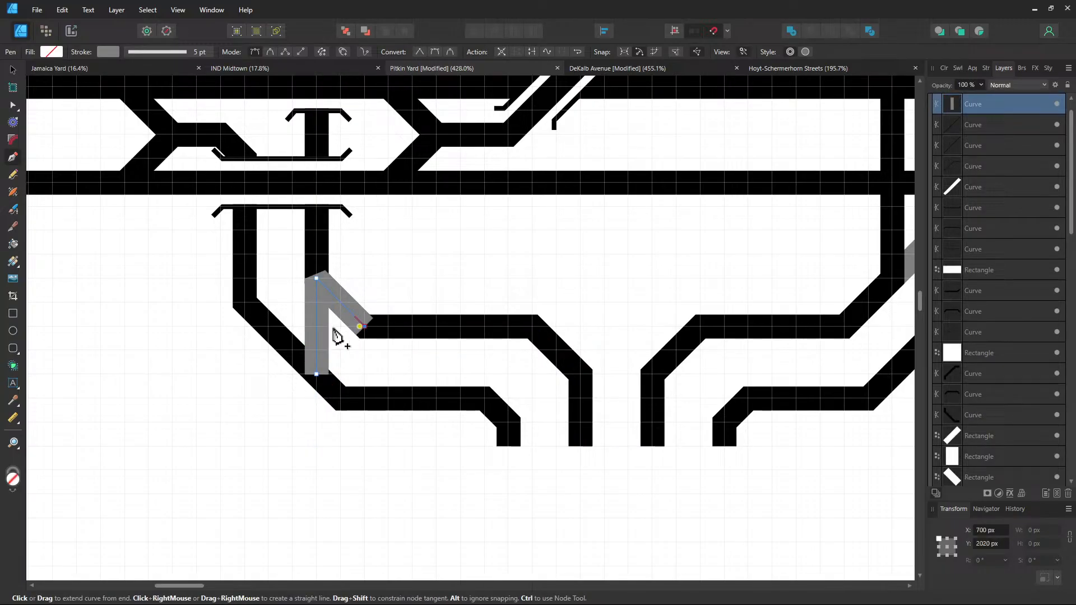
left_click(269, 326)
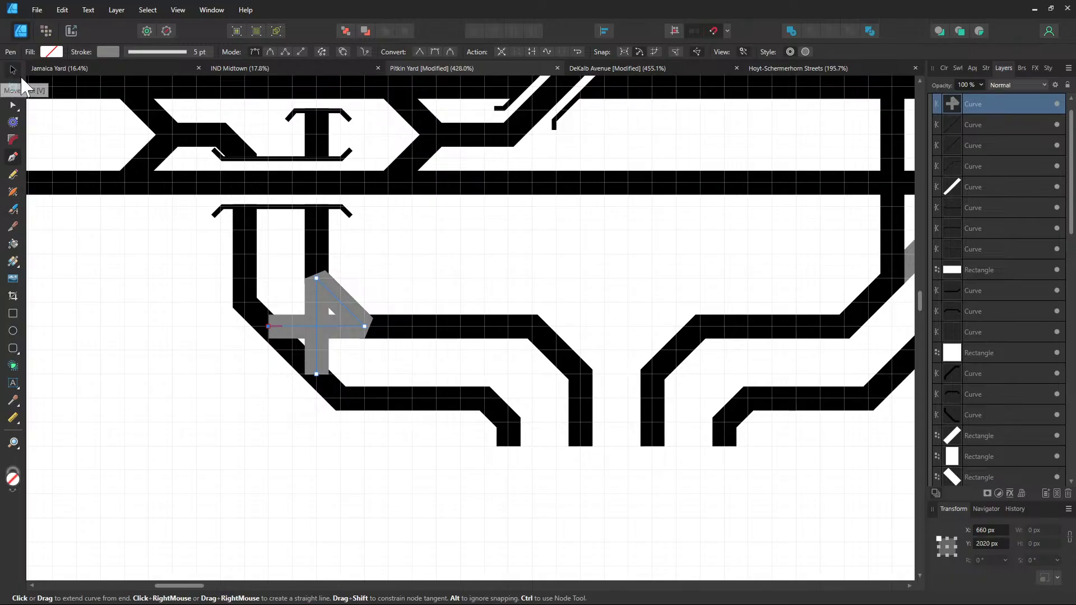
left_click(13, 69)
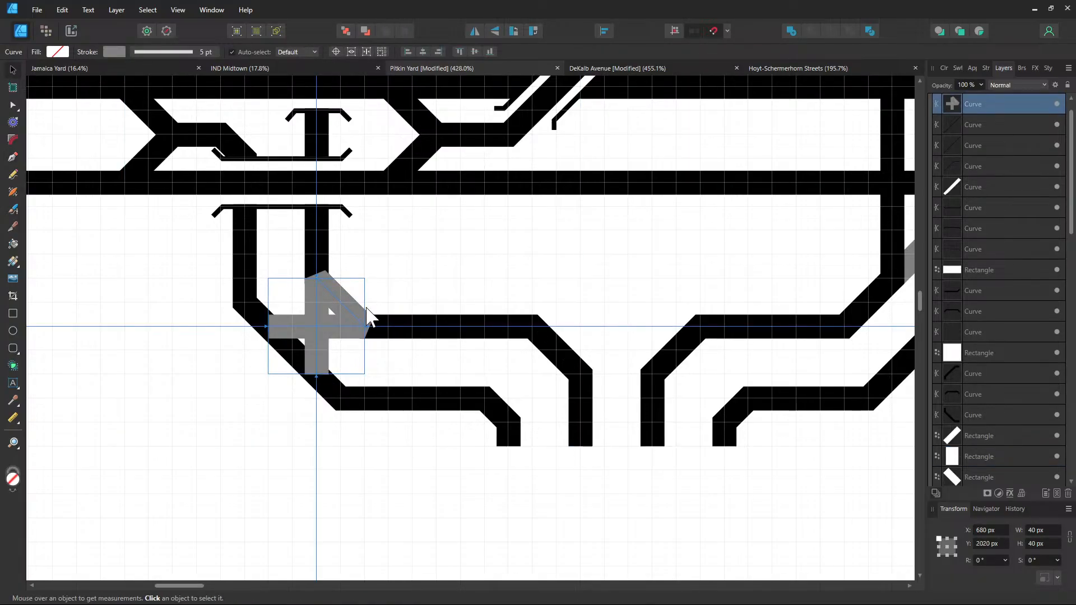
Set the crossover shape's stroke to none, leaving it solid black, and deselect it
right_click(324, 330)
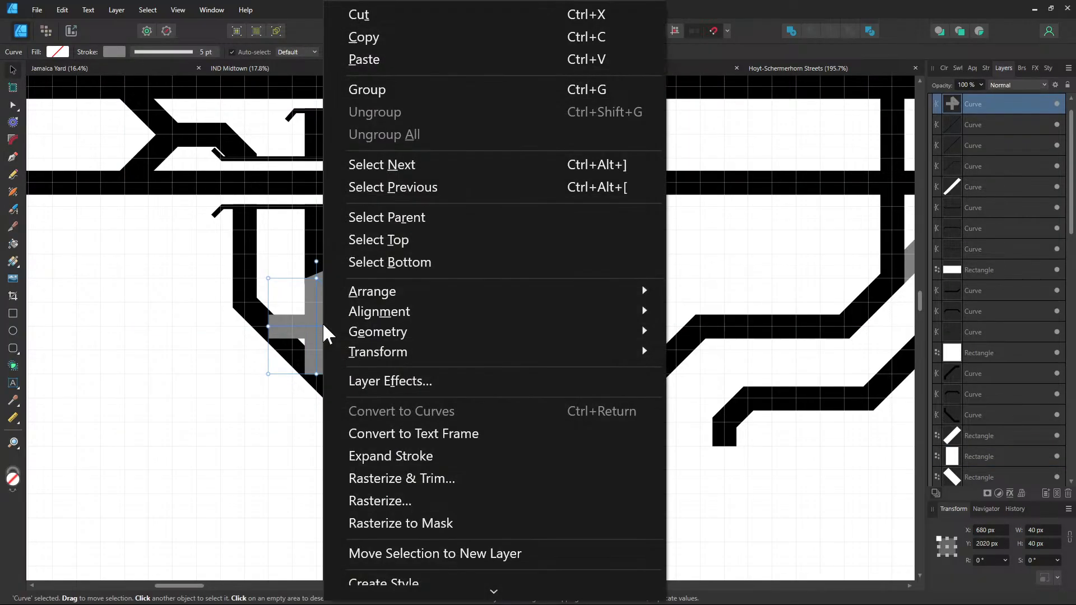
left_click(143, 71)
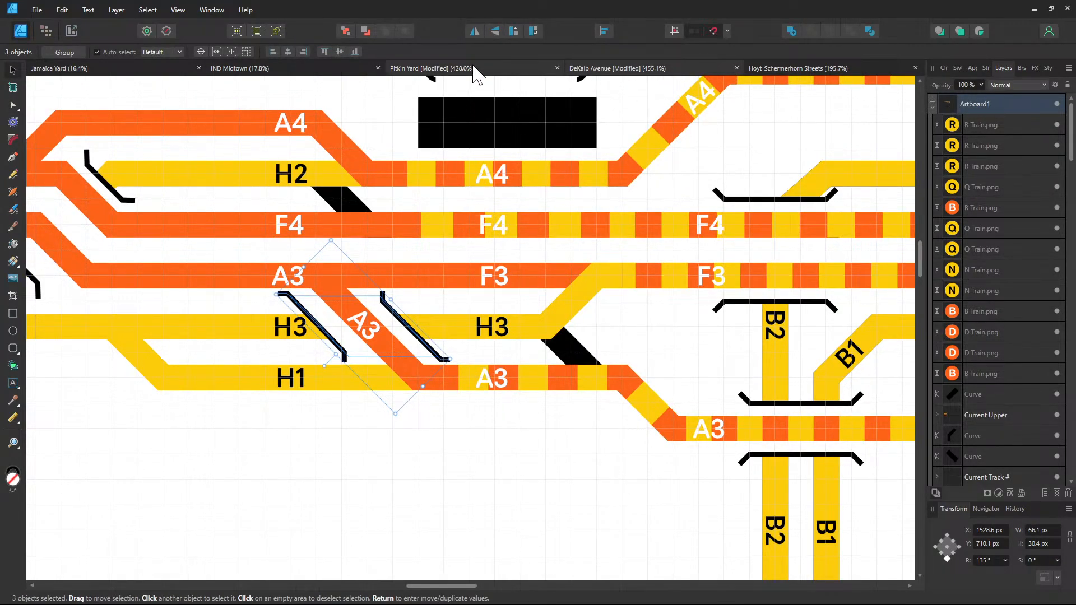
left_click(472, 69)
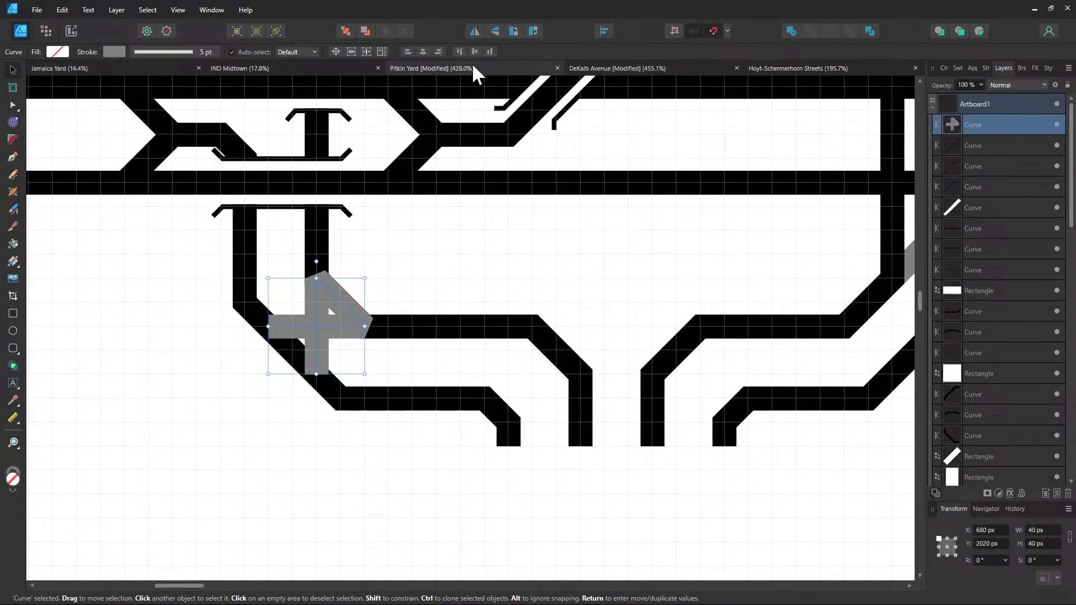
left_click(114, 51)
left_click(176, 101)
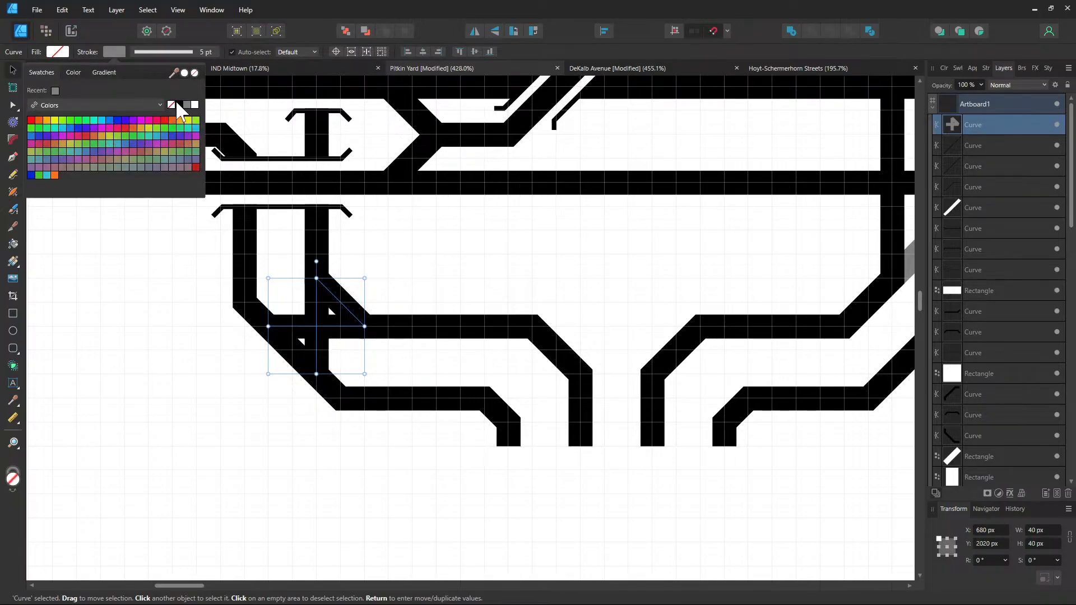
left_click(439, 269)
left_click(441, 266)
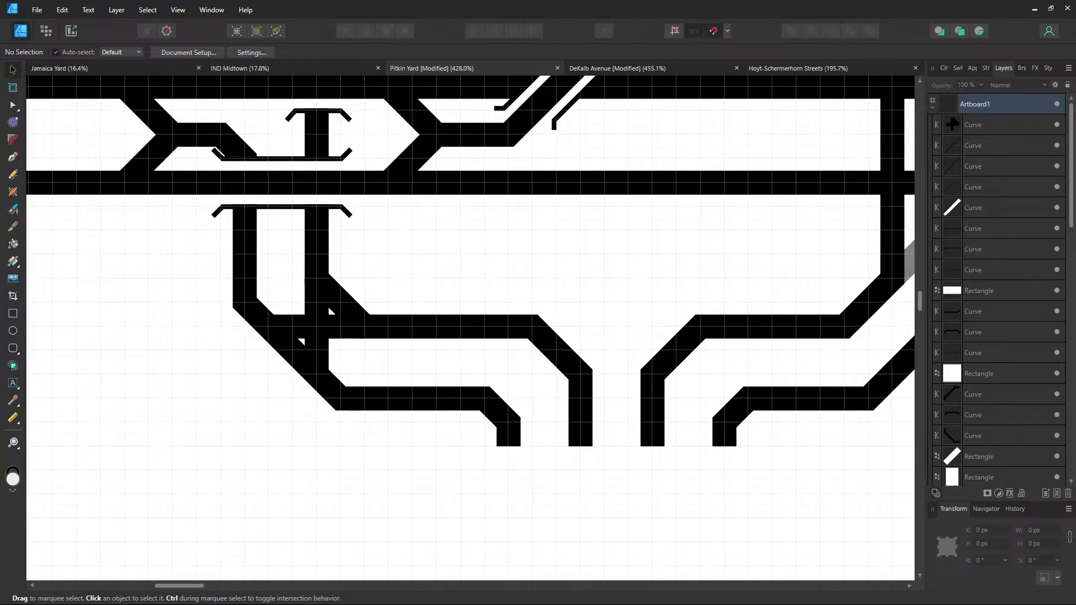
scroll(636, 341, "down", 3)
scroll(637, 341, "right", 3)
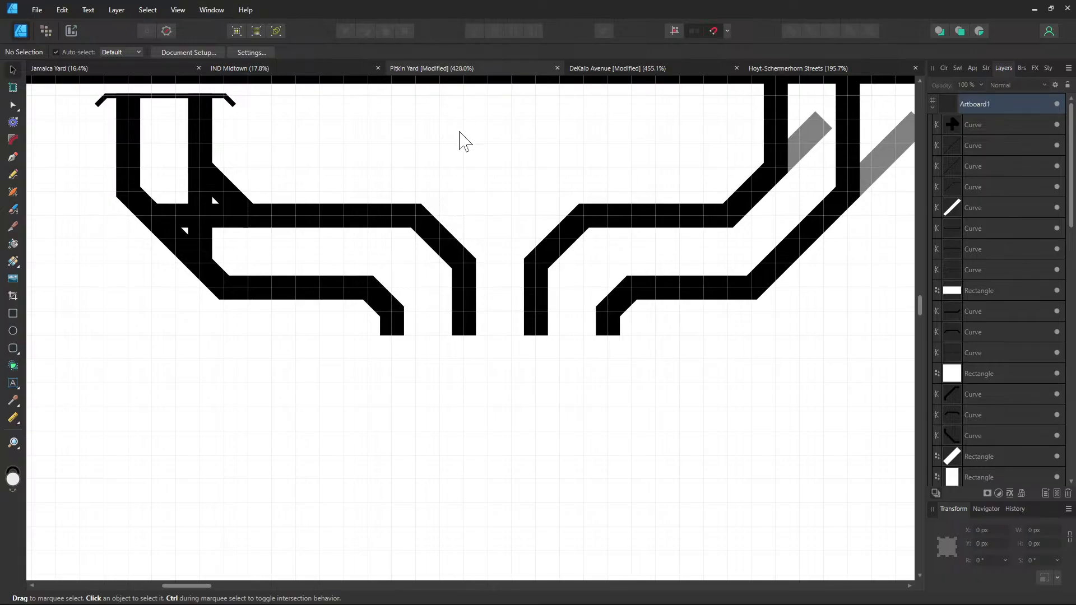
Select the stray diagonal black rectangle and move it up over the top tracks
left_click_drag(496, 152, 198, 407)
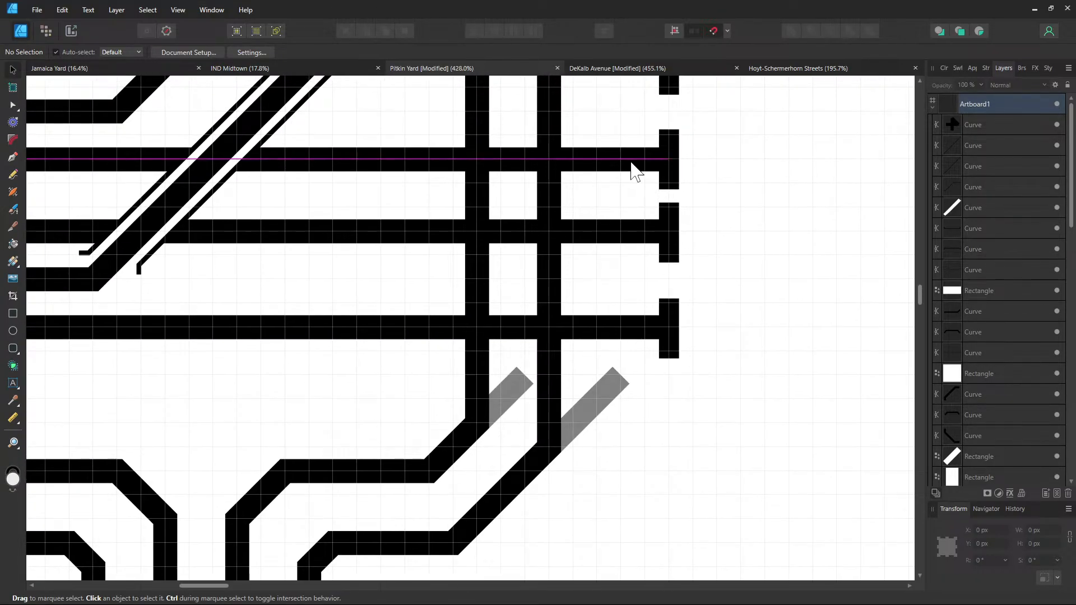
left_click_drag(634, 173, 486, 370)
scroll(440, 322, "down", 5)
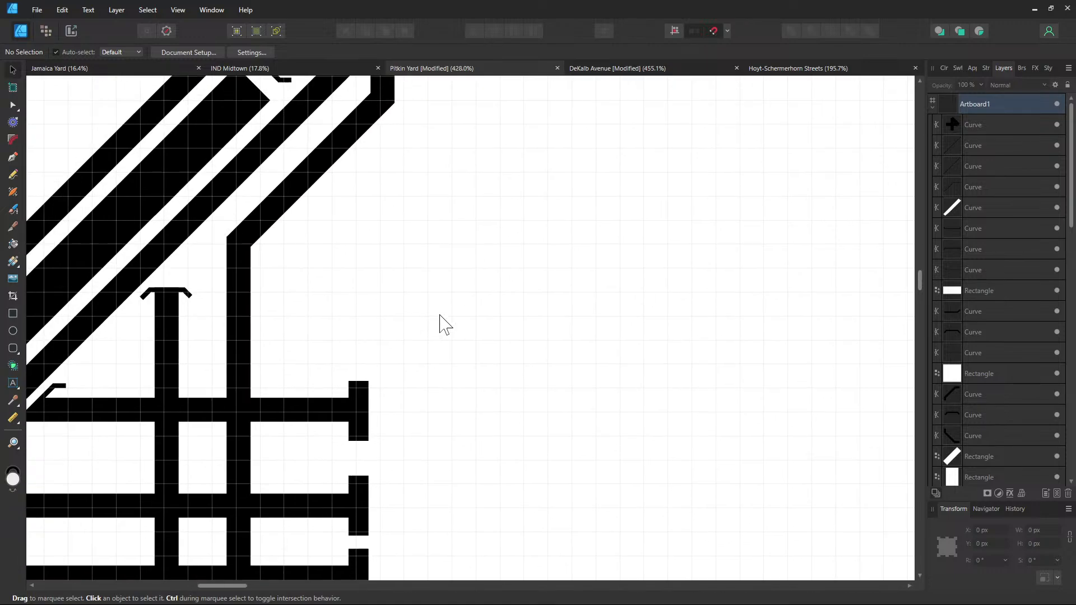
left_click_drag(472, 306, 380, 418)
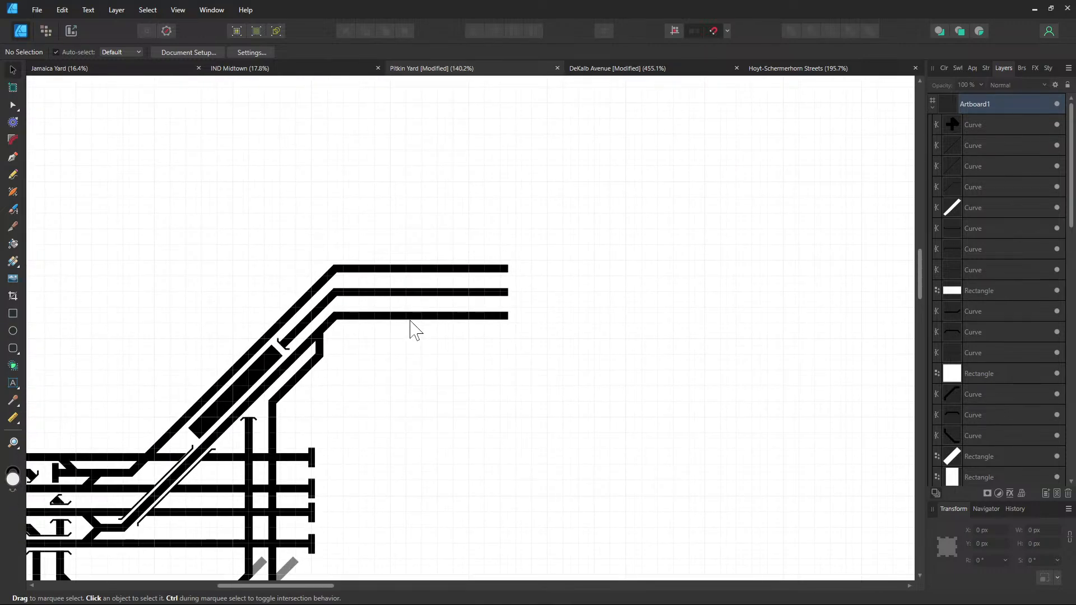
left_click(260, 365)
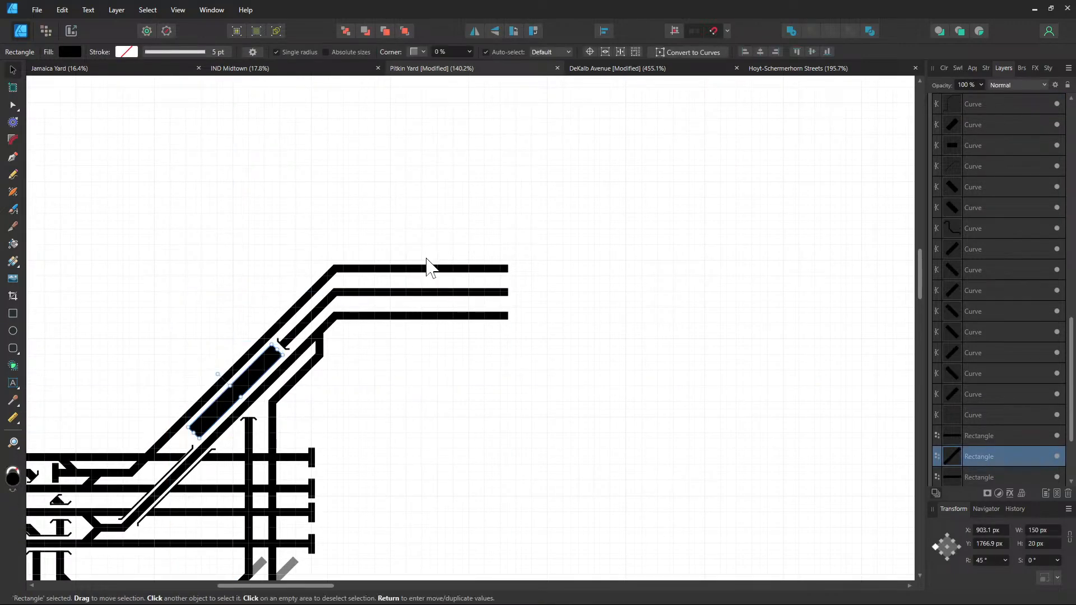
scroll(428, 267, "up", 2)
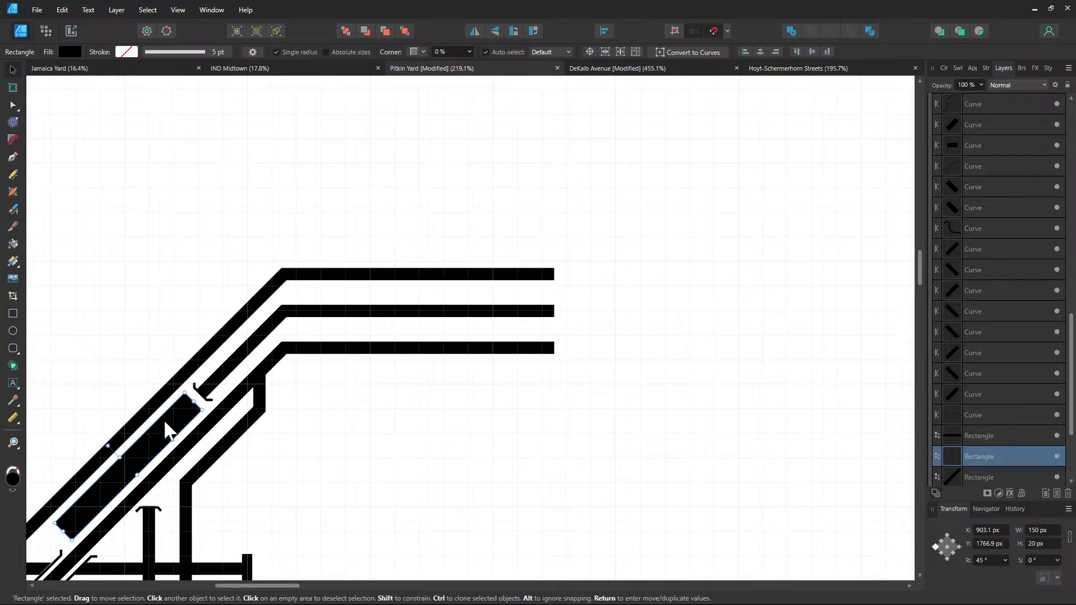
left_click_drag(168, 425, 492, 199)
Set the rectangle's rotation to 0° and place the level bar beside the outer track
left_click(986, 561)
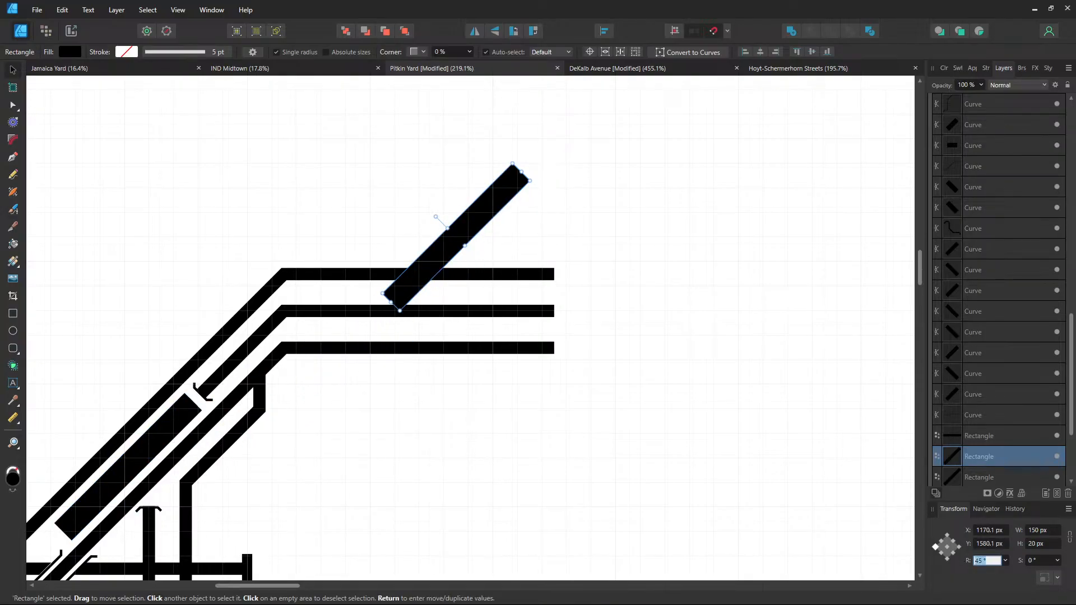
type("0")
key("Return")
scroll(391, 264, "up", 2)
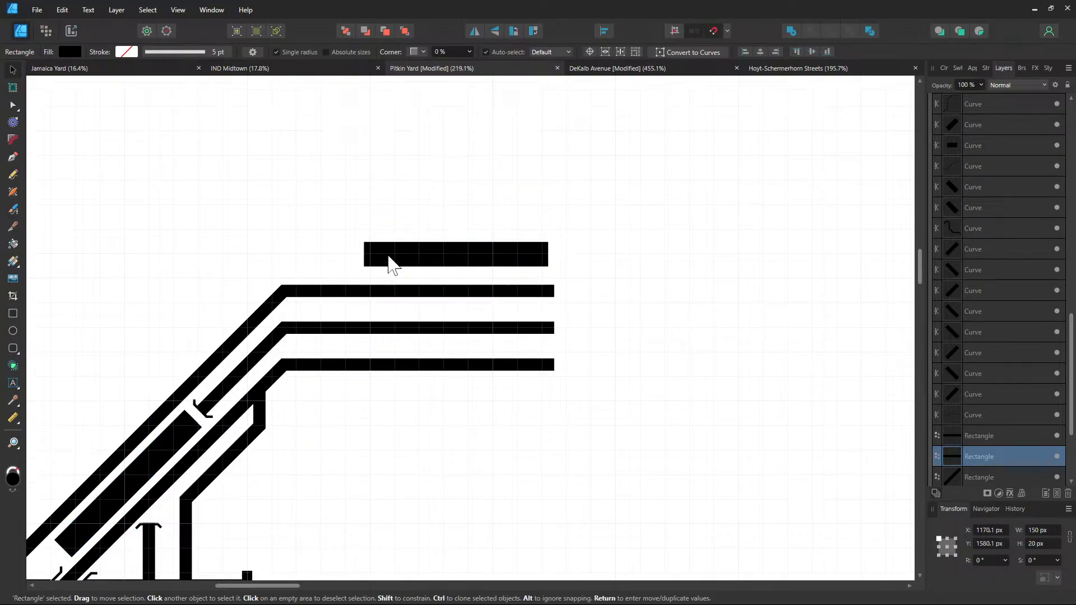
left_click_drag(348, 266, 337, 469)
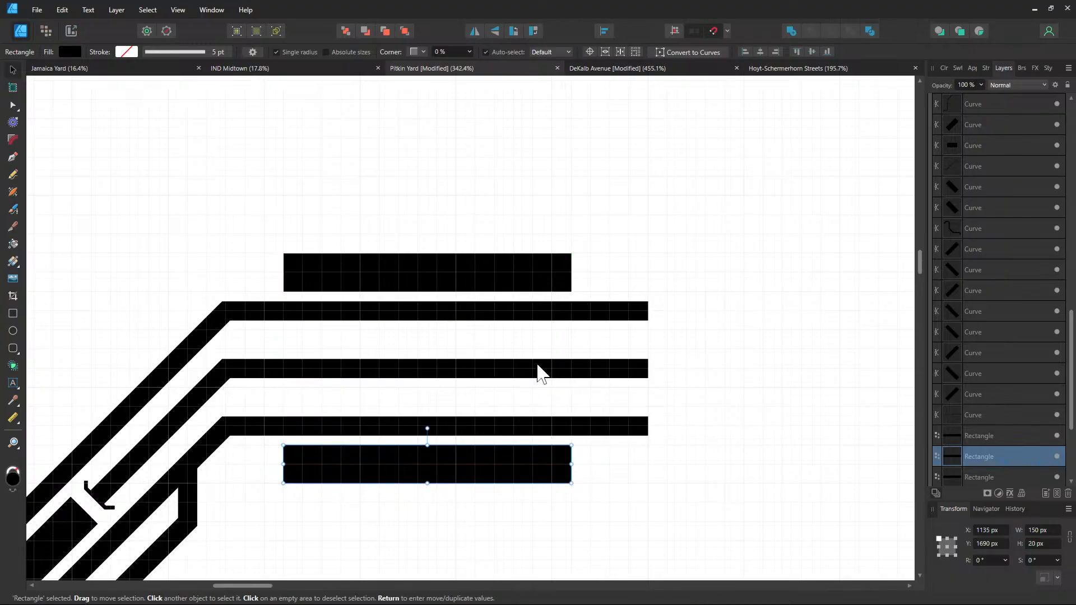
left_click(721, 336)
left_click_drag(731, 338, 546, 287)
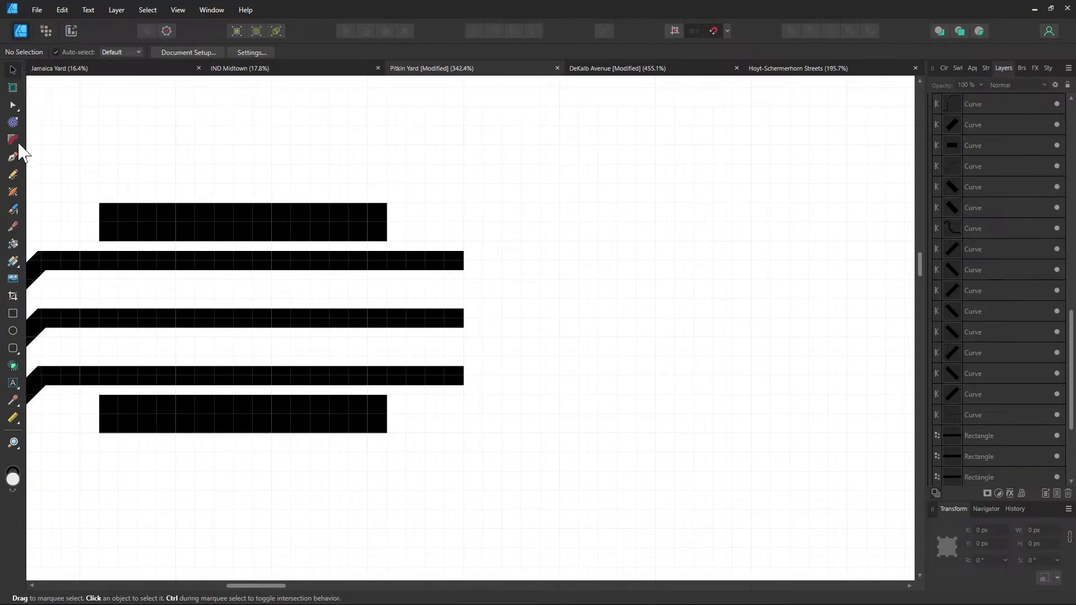
Extend the top, middle and bottom tracks right to the same length with the Pen
key("p")
left_click(465, 261)
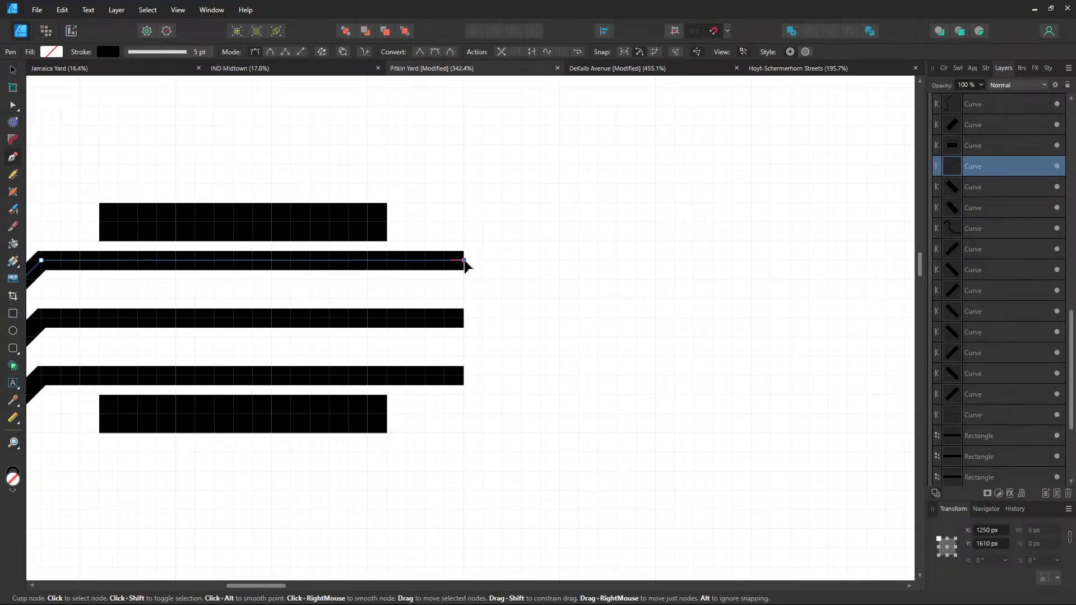
left_click(654, 262)
left_click(464, 318)
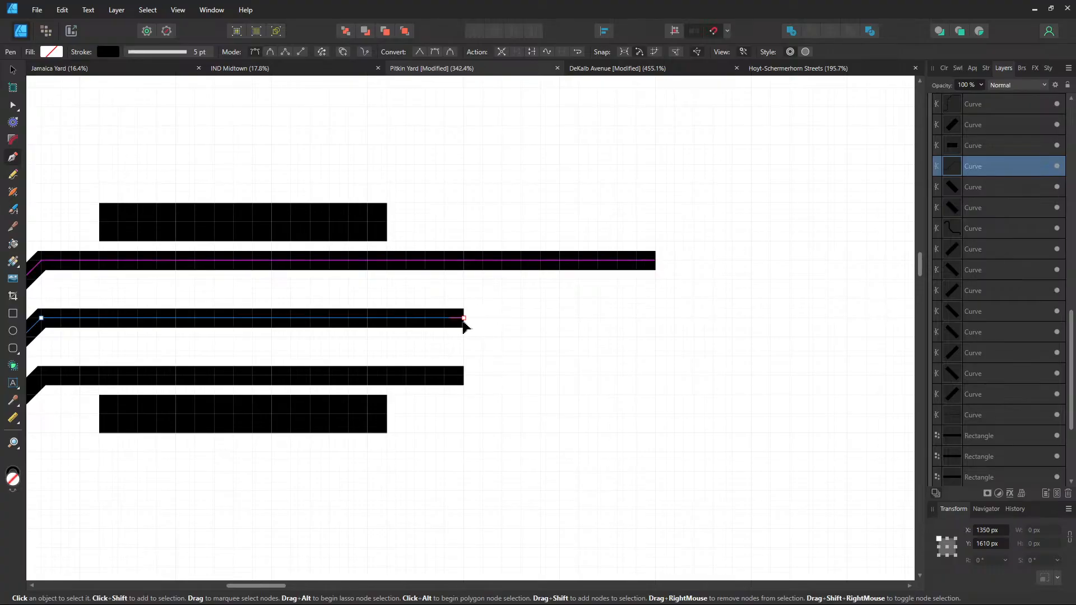
left_click(655, 319)
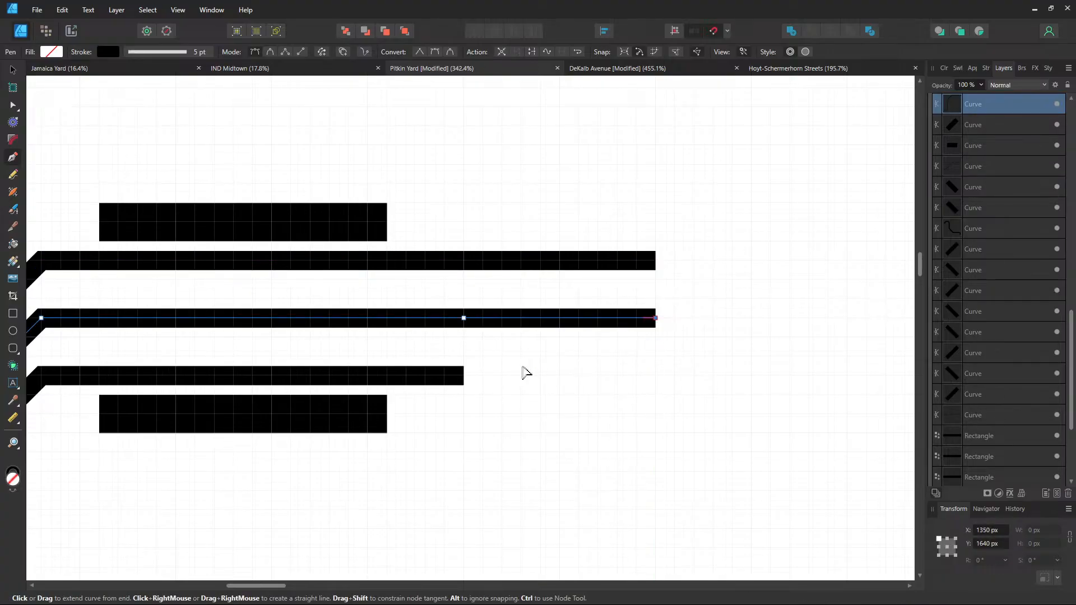
left_click(465, 375)
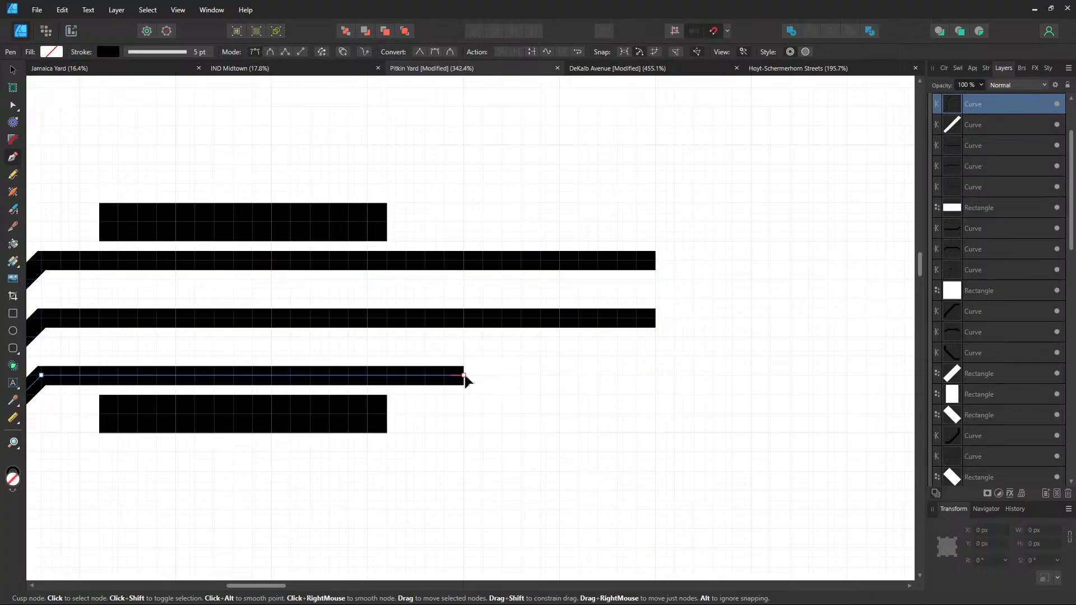
left_click(655, 375)
key("Escape")
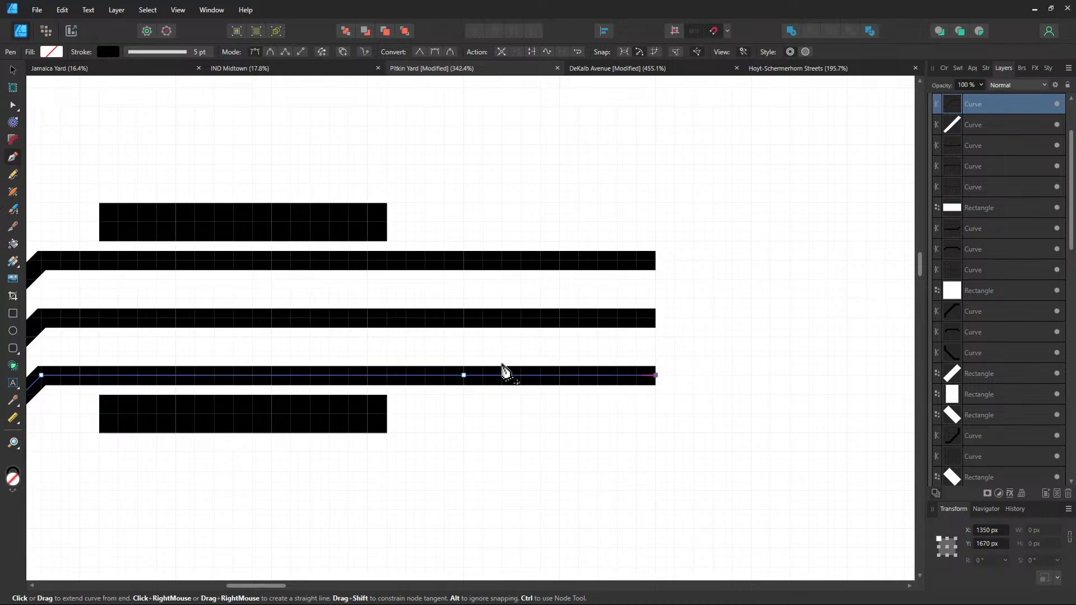
Draw two crossing diagonals forming an X crossover between the bottom and middle tracks
left_click(425, 375)
left_click(483, 319)
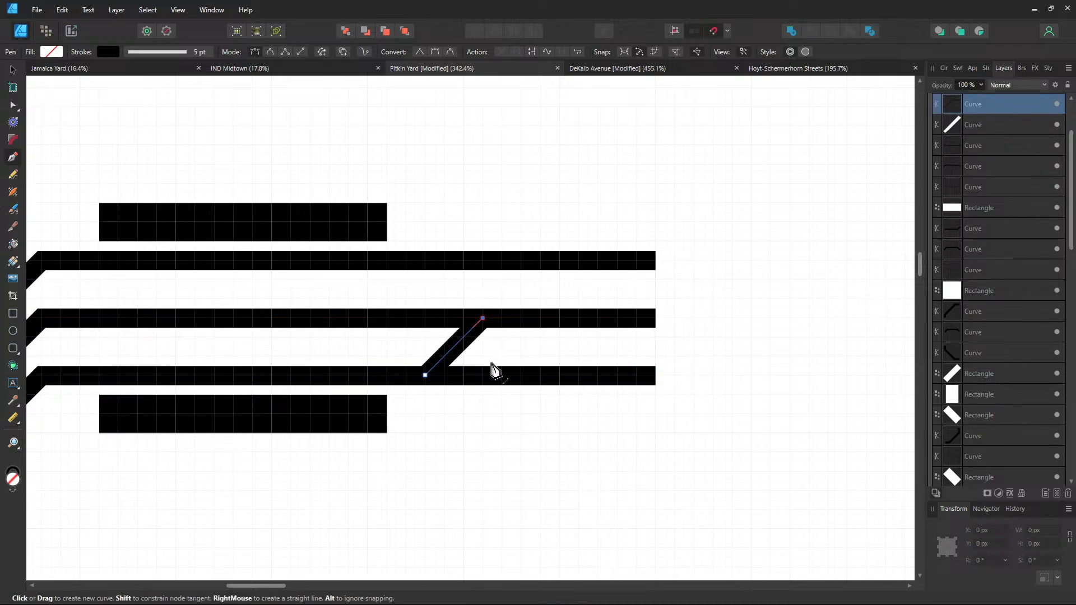
key("Escape")
left_click(483, 375)
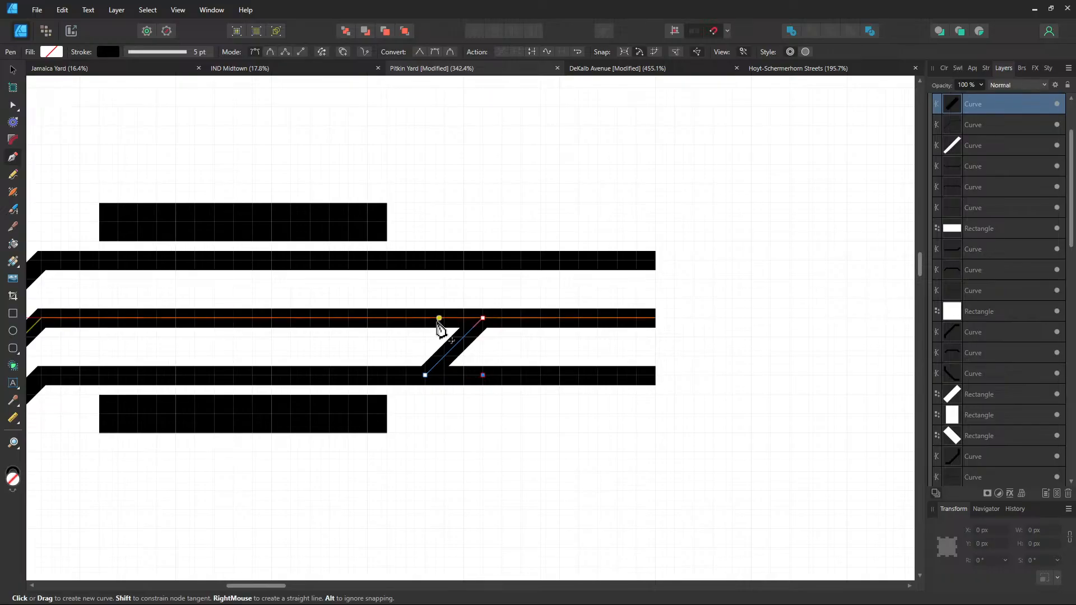
left_click(425, 317)
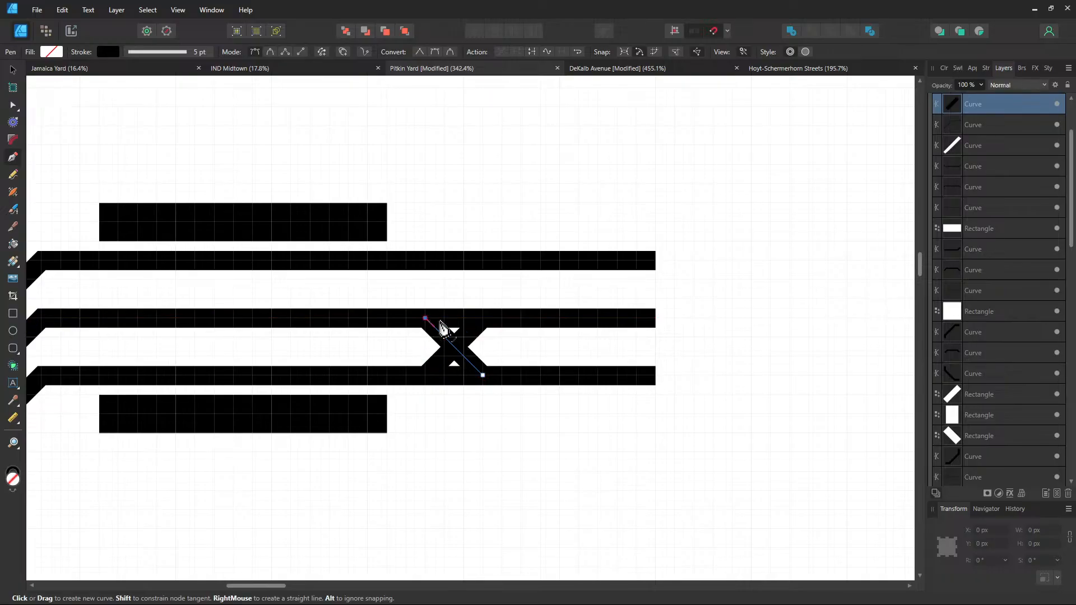
key("Escape")
Draw a second X crossover between the middle and top tracks
left_click(522, 318)
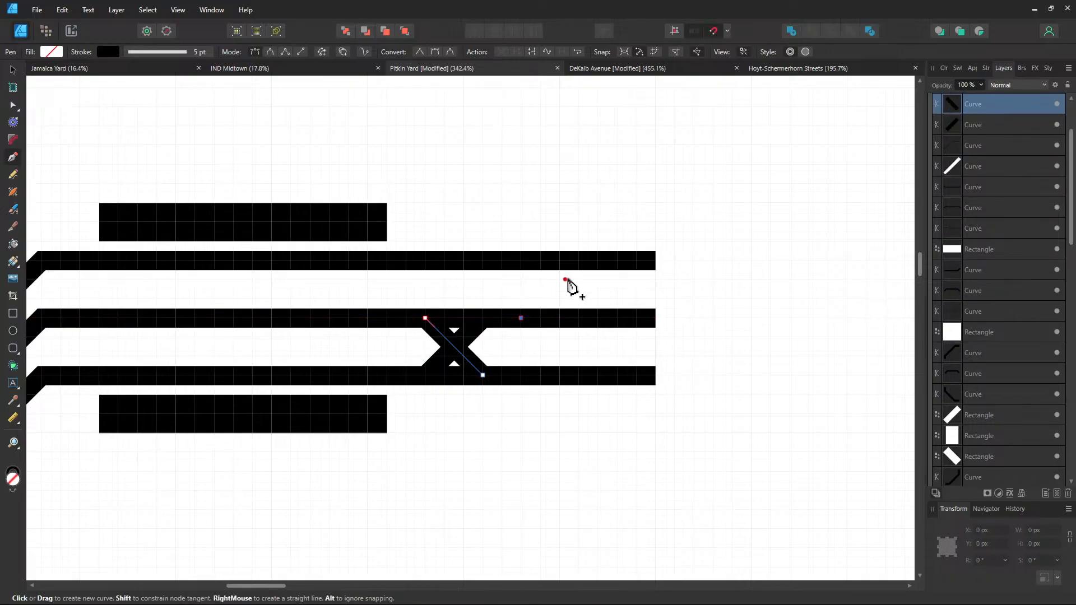
left_click(578, 261)
key("Escape")
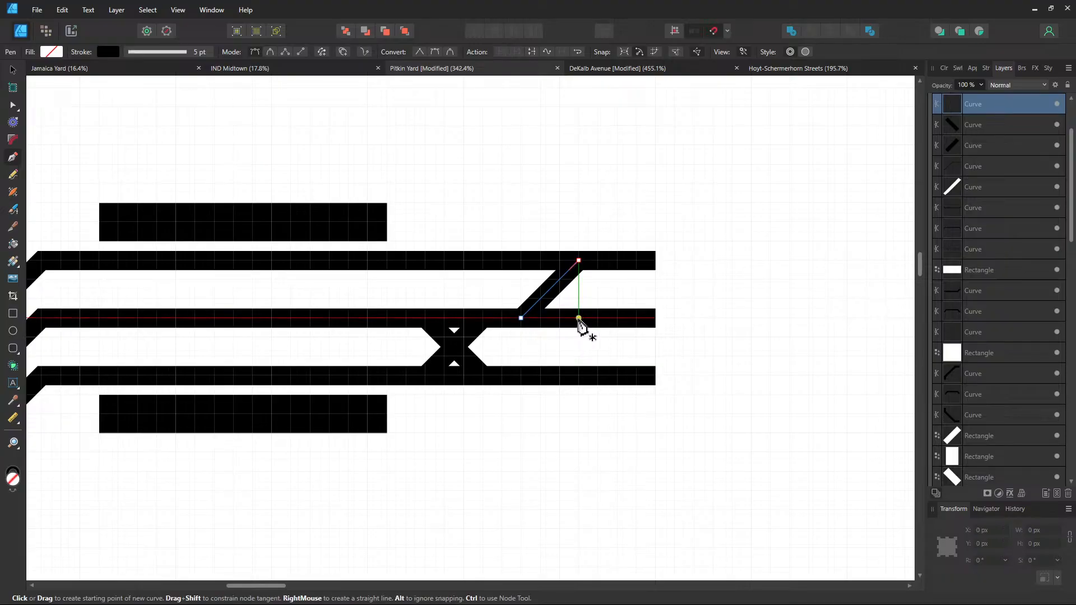
left_click(579, 318)
left_click(522, 261)
left_click(605, 318)
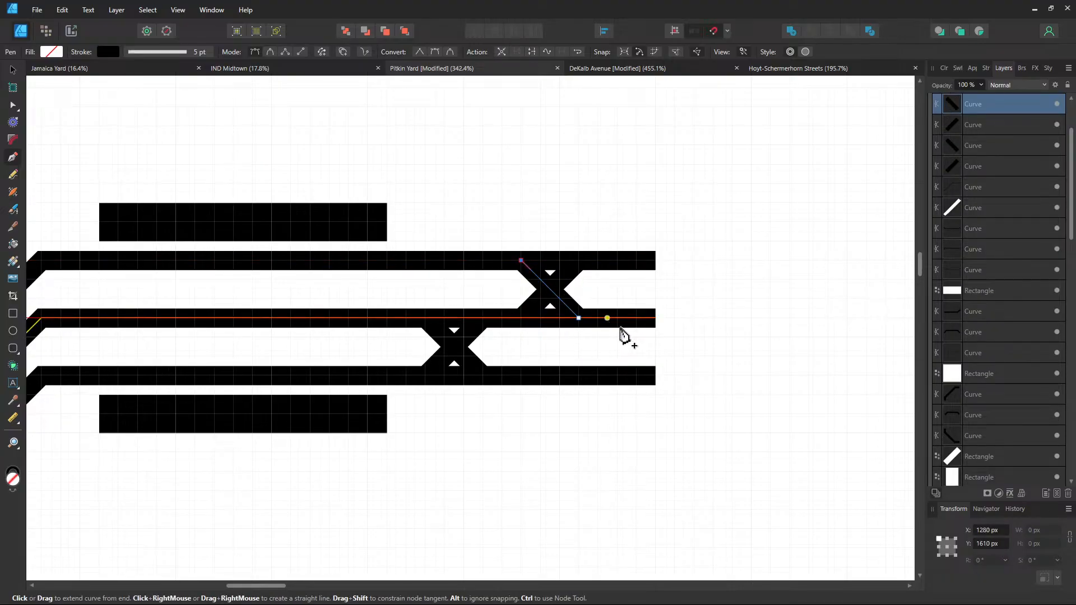
scroll(582, 368, "right", 5)
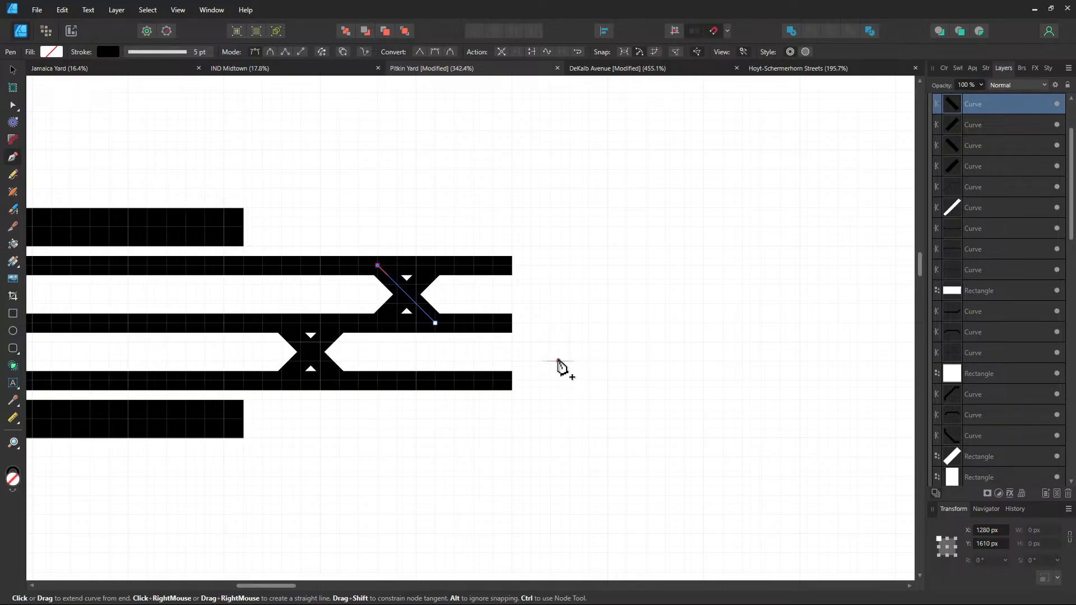
scroll(389, 327, "right", 4)
scroll(409, 296, "down", 3)
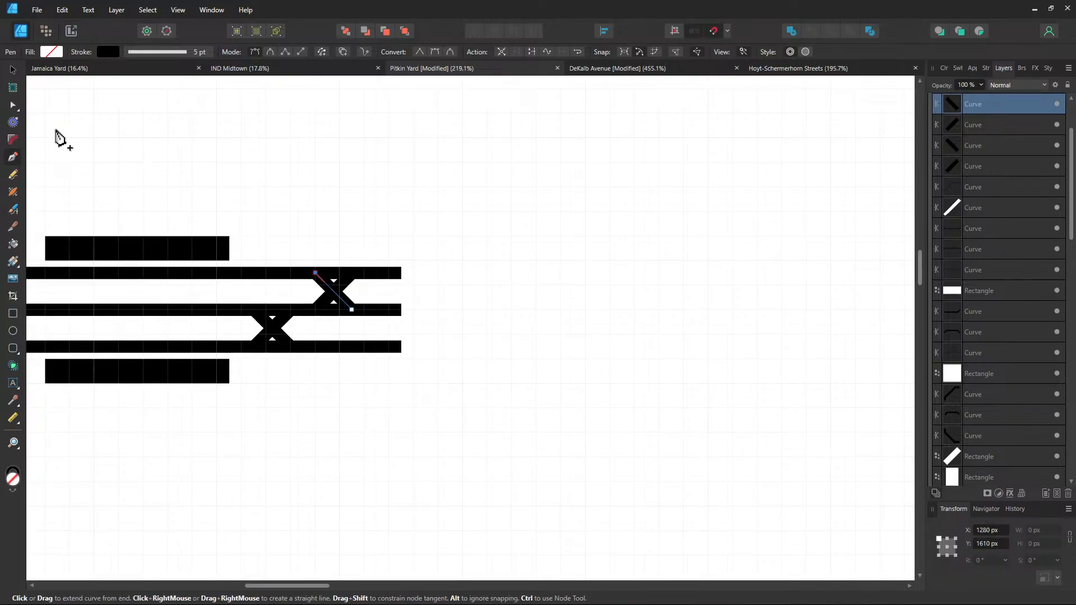
left_click(13, 70)
Copy the upper and lower black bars further right along the tracks and nudge them into place
left_click(177, 256)
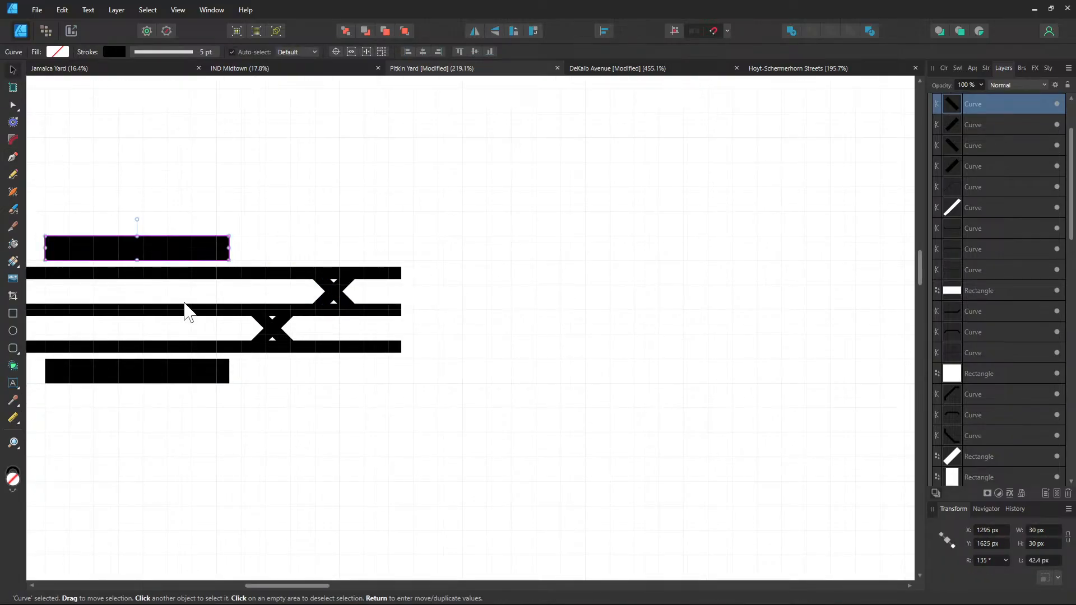
left_click(171, 375, "shift")
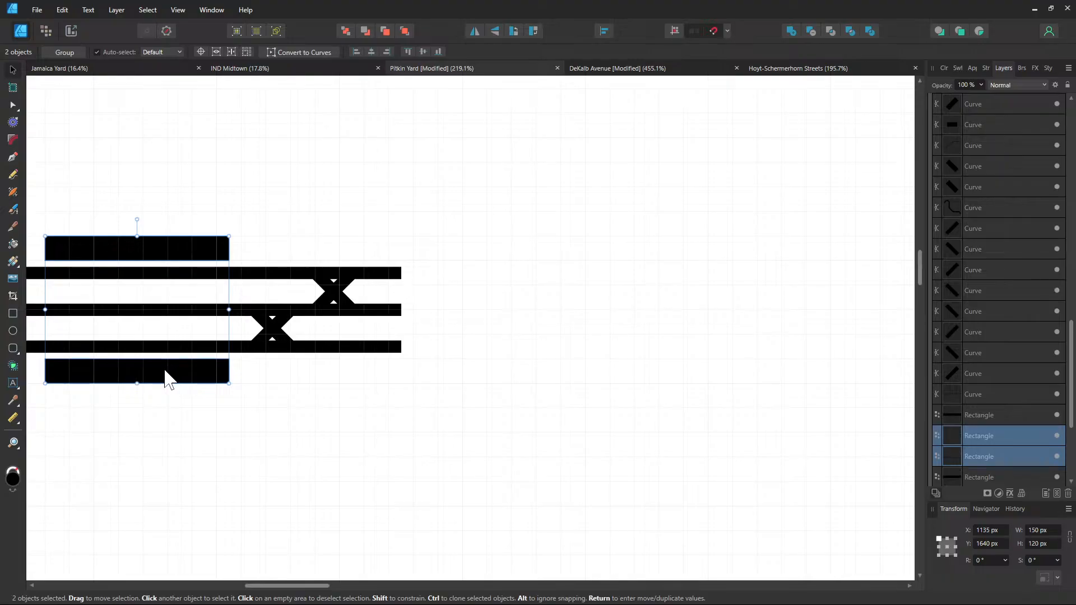
mouse_move(169, 377)
left_mouse_down()
mouse_move(524, 364)
mouse_move(534, 378)
mouse_move(507, 374)
left_mouse_up()
scroll(524, 373, "up", 2)
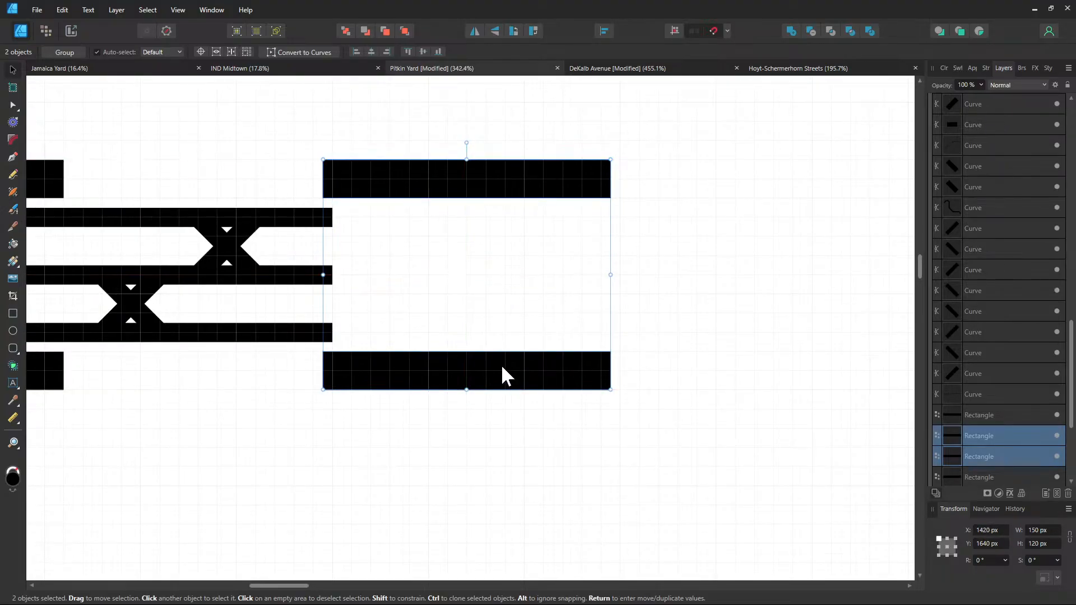
left_click(423, 256)
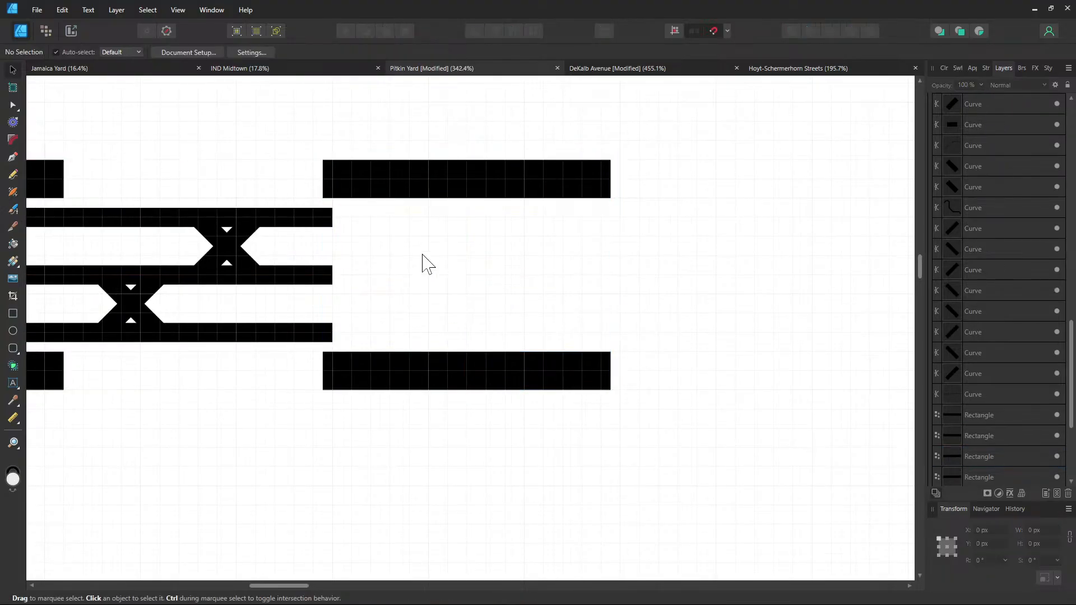
left_click(428, 187)
left_click(415, 358, "shift")
left_click_drag(401, 369, 454, 372)
left_click(312, 434)
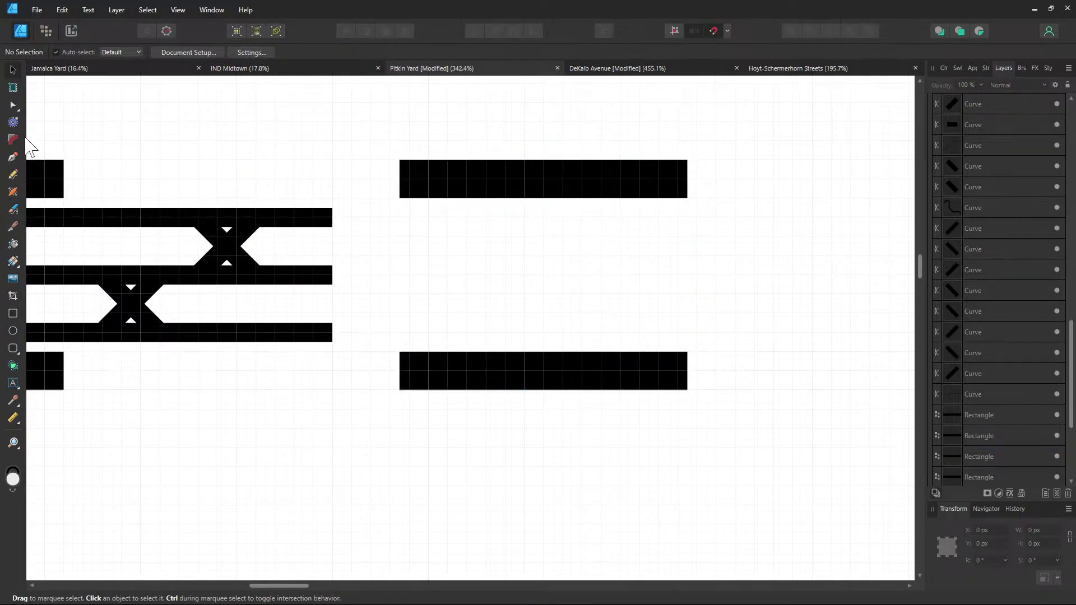
Extend the top, middle and bottom tracks right to an equal length with the Pen
left_click(14, 158)
left_click(334, 217)
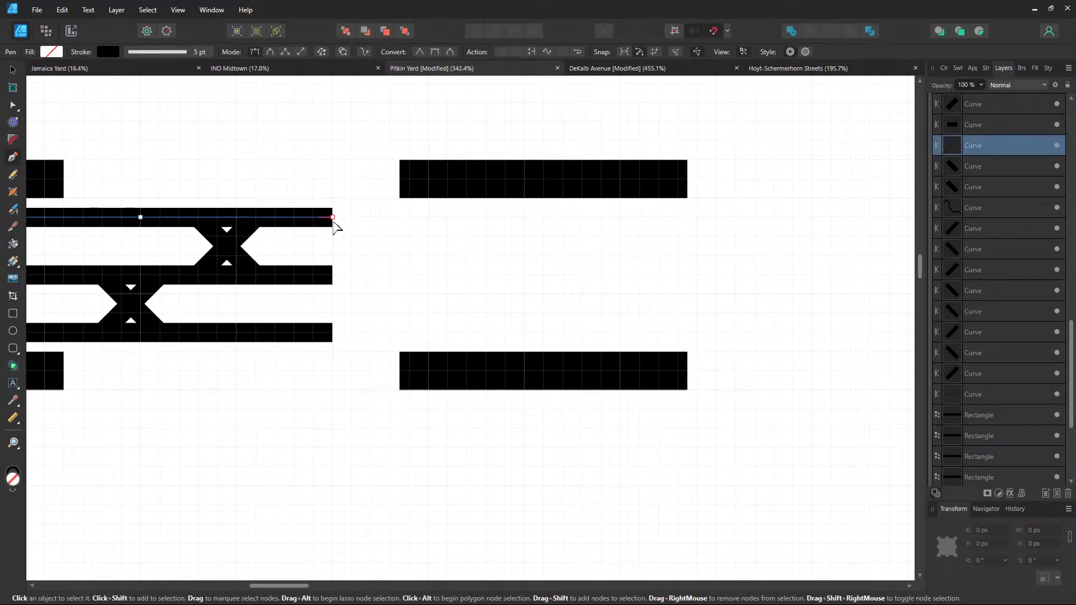
left_click(735, 217)
left_click(334, 275)
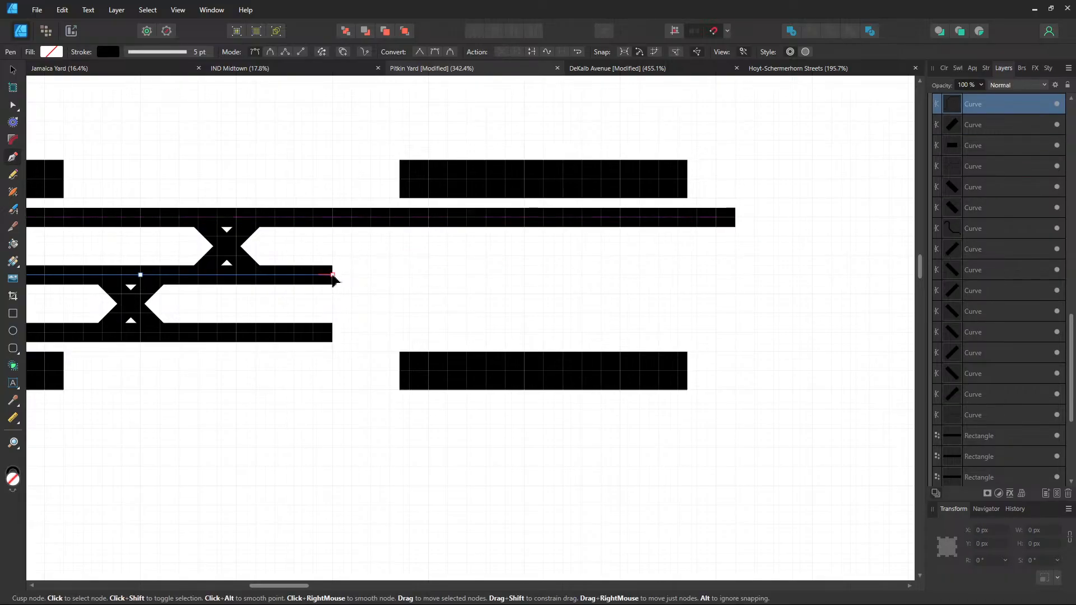
left_click(732, 275)
key("ctrl")
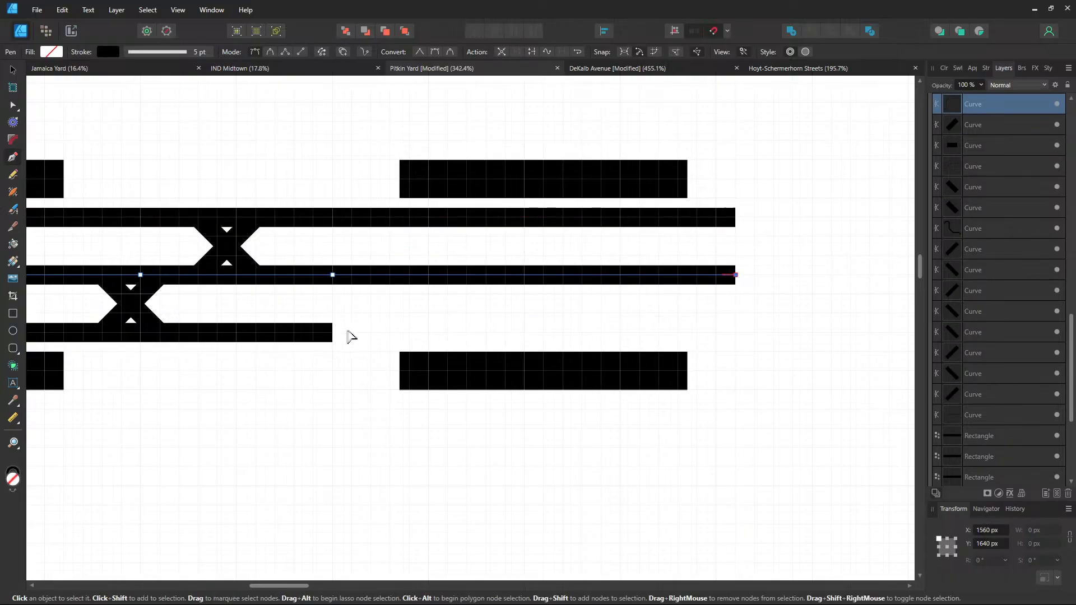
left_click(332, 334, "ctrl")
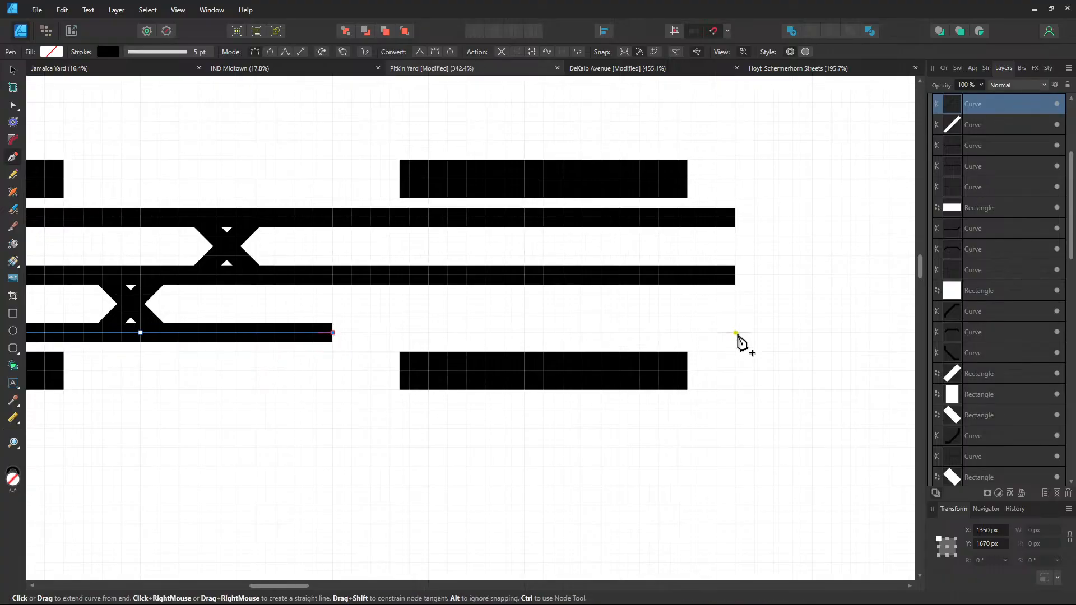
left_click(736, 333)
left_click(12, 70)
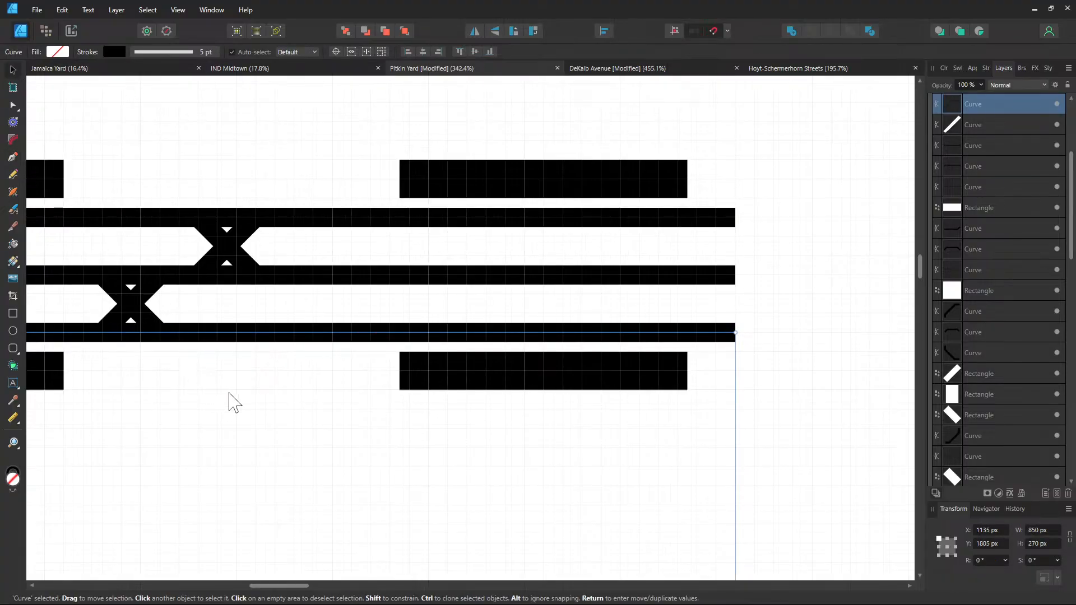
Pan back to the left end of the tracks and inspect the horizontal track curve
scroll(238, 397, "down", 4)
left_click_drag(239, 397, 642, 220)
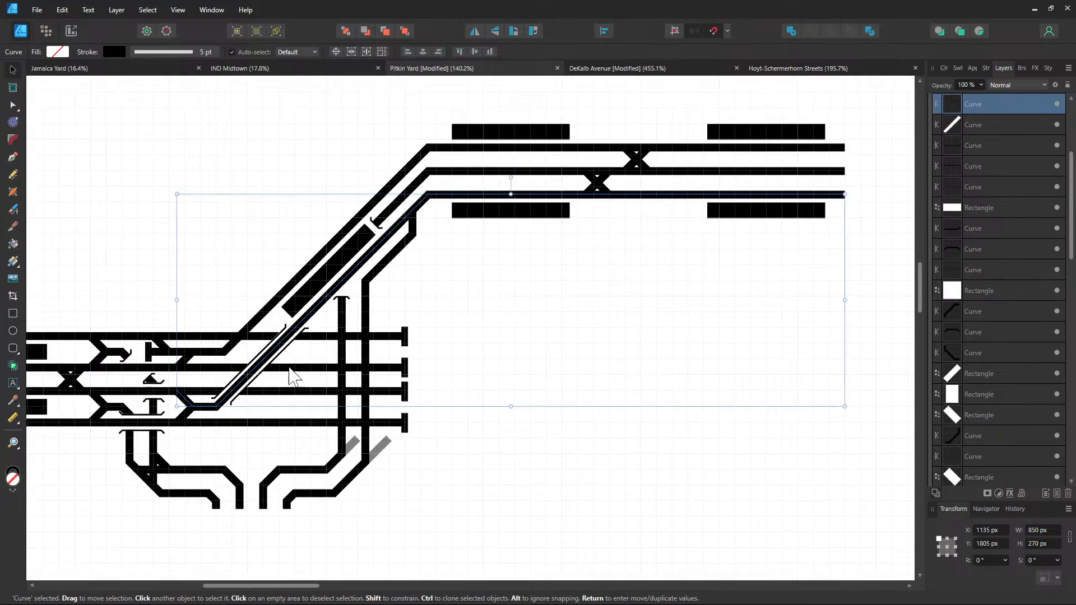
left_click_drag(290, 370, 664, 264)
left_click_drag(345, 292, 550, 307)
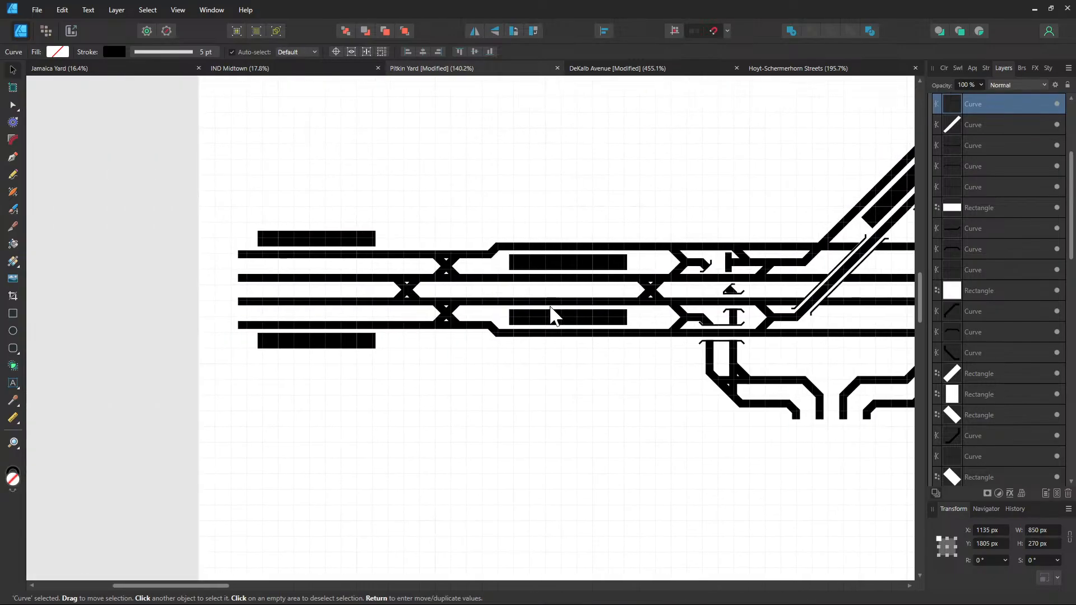
left_click(357, 300)
left_click(669, 387)
Add a node on the middle track just before the junction and Break Curve there
left_click_drag(601, 377, 437, 402)
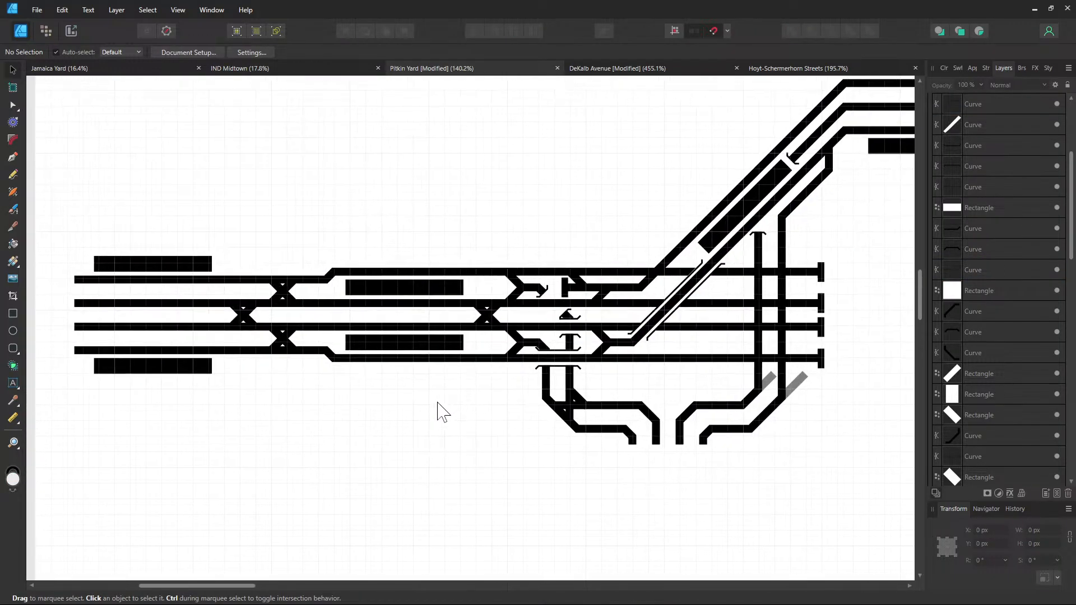
scroll(508, 381, "up", 2)
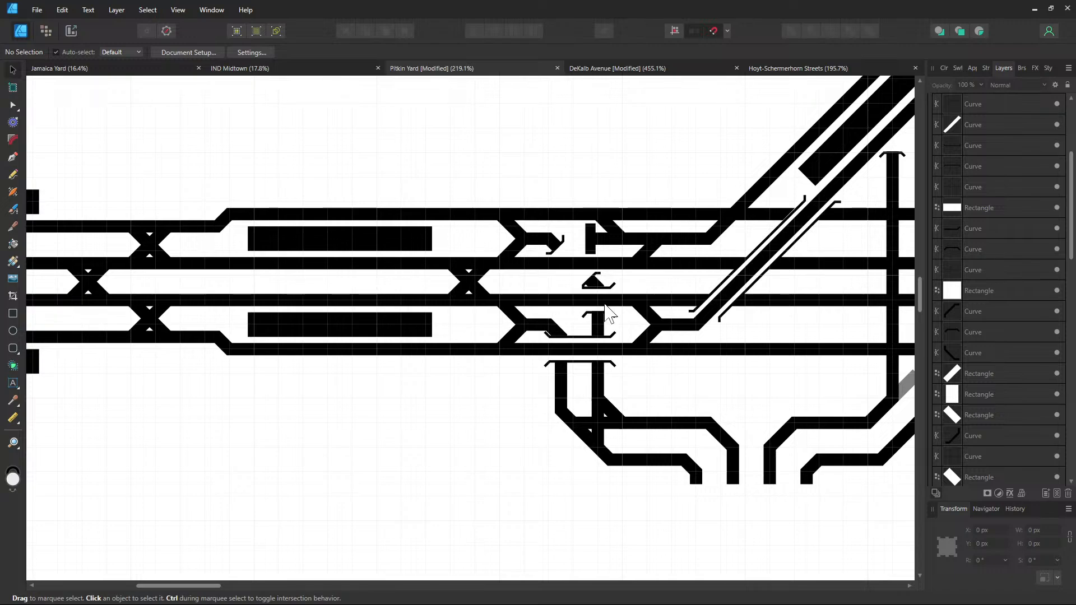
scroll(572, 311, "up", 3)
left_click(523, 318)
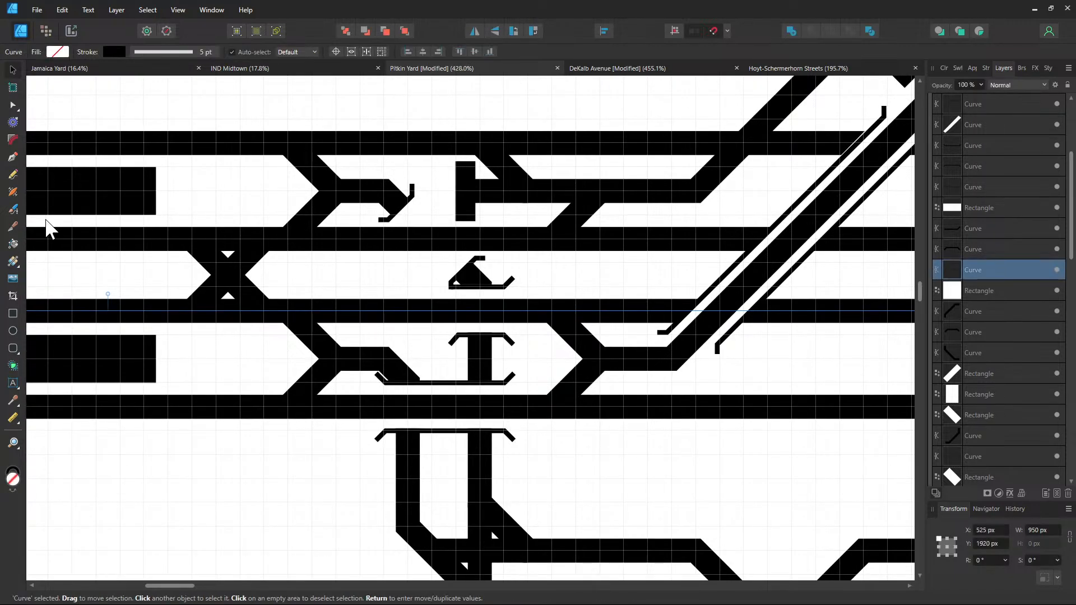
left_click(13, 105)
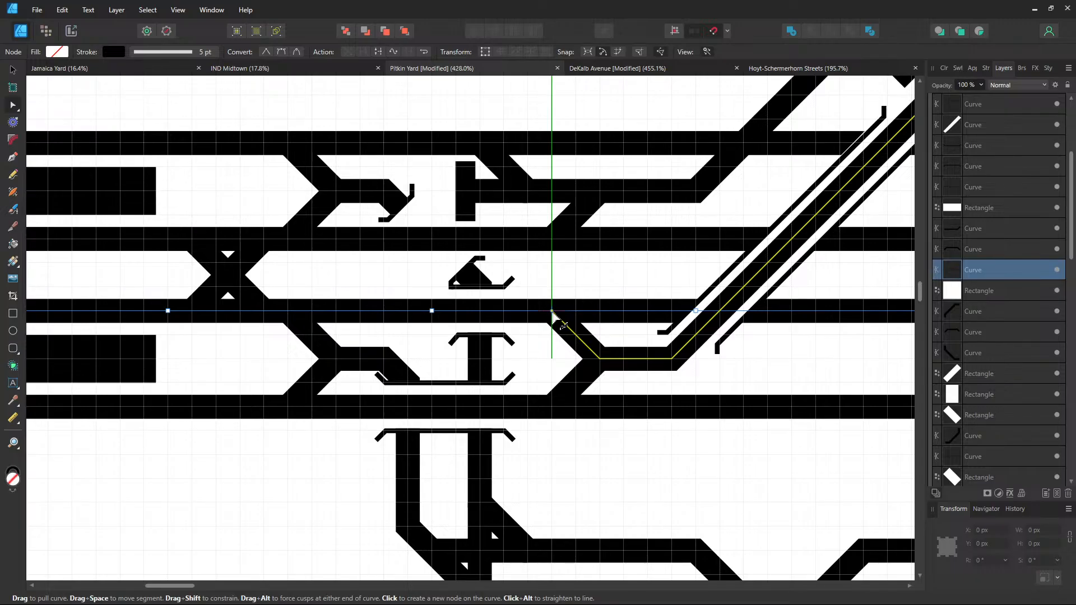
left_click(553, 312)
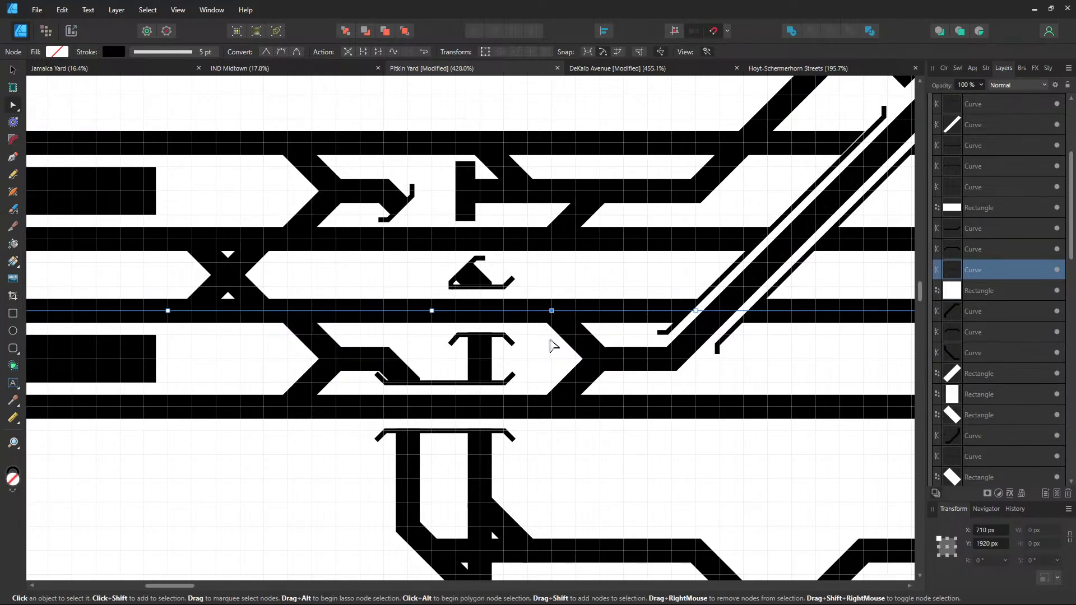
right_click(551, 309)
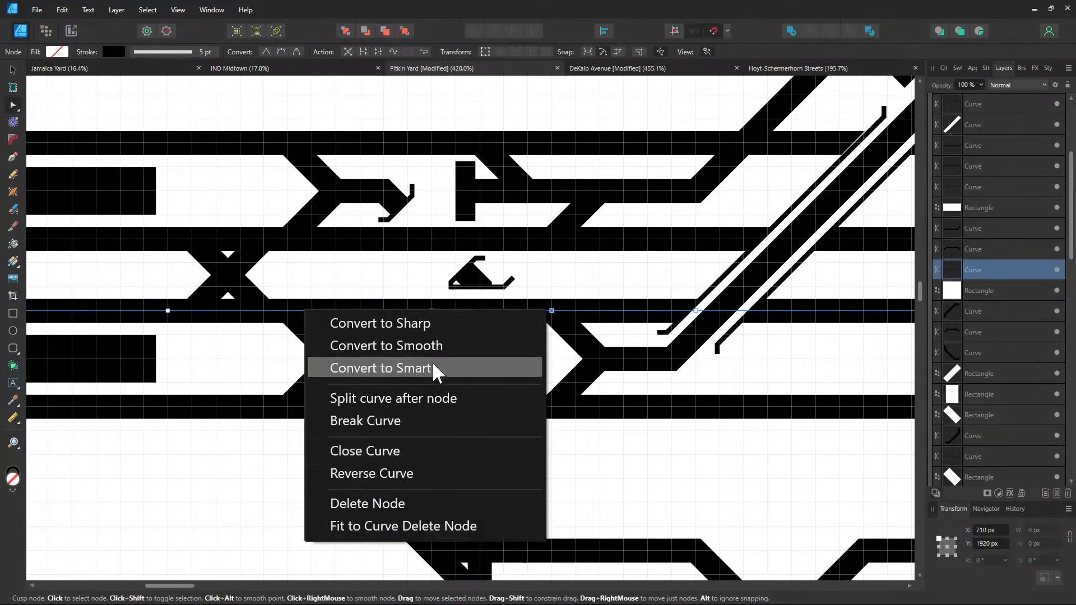
left_click(446, 426)
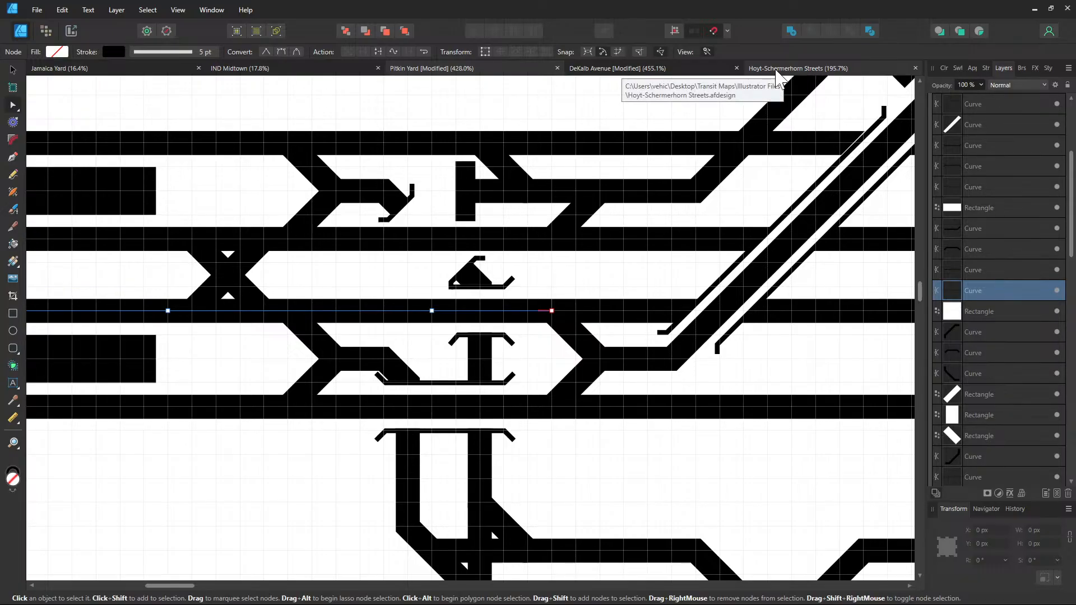
On the Hoyt-Schermerhorn Streets map, read the blue track's stroke hex value, 0039A6
left_click(777, 73)
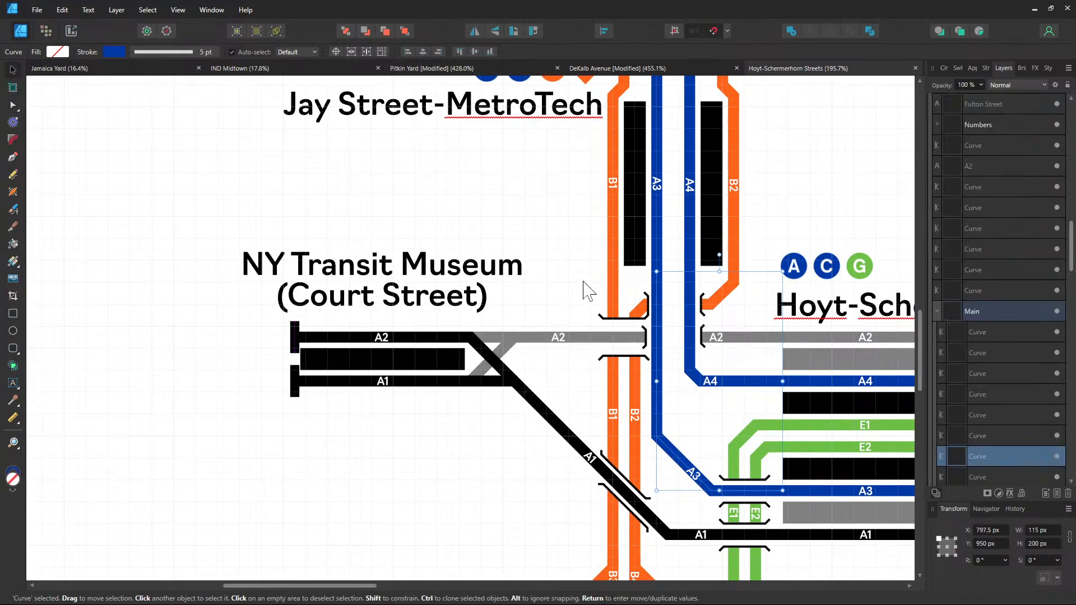
left_click(106, 54)
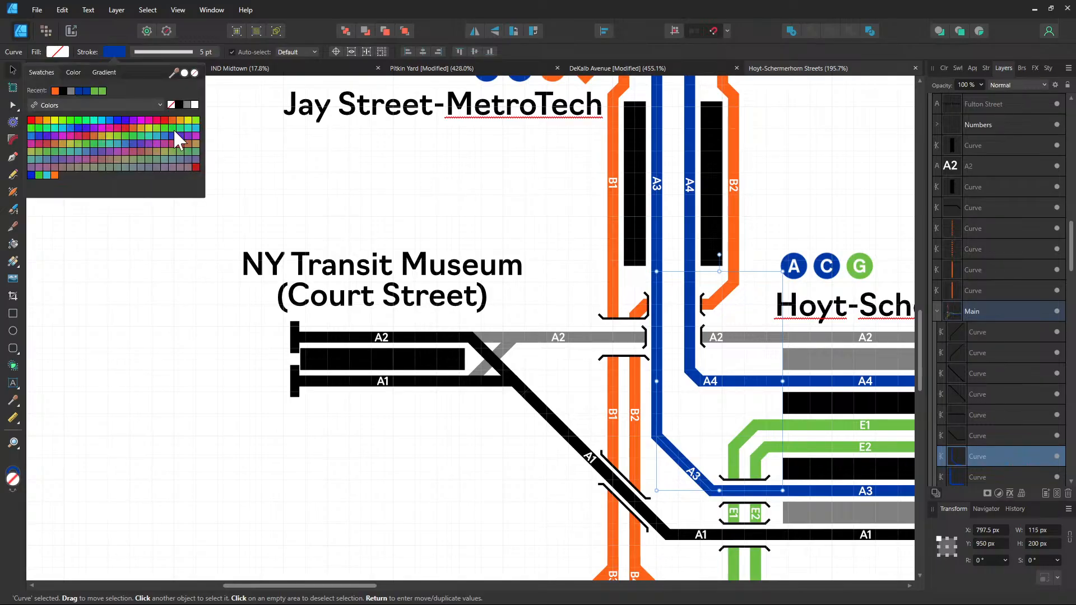
left_click(73, 73)
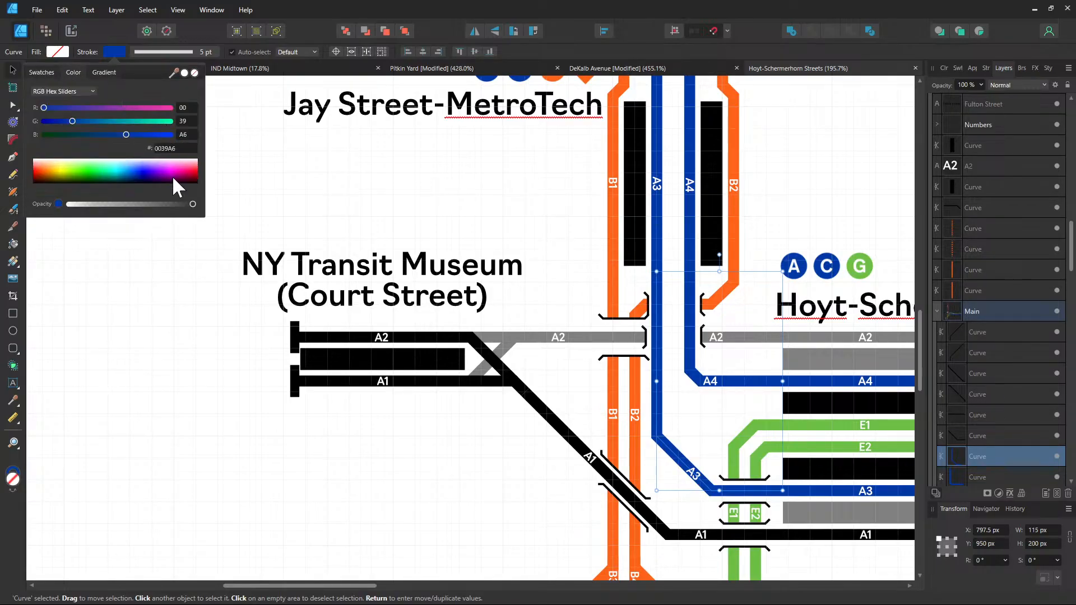
left_click(168, 148)
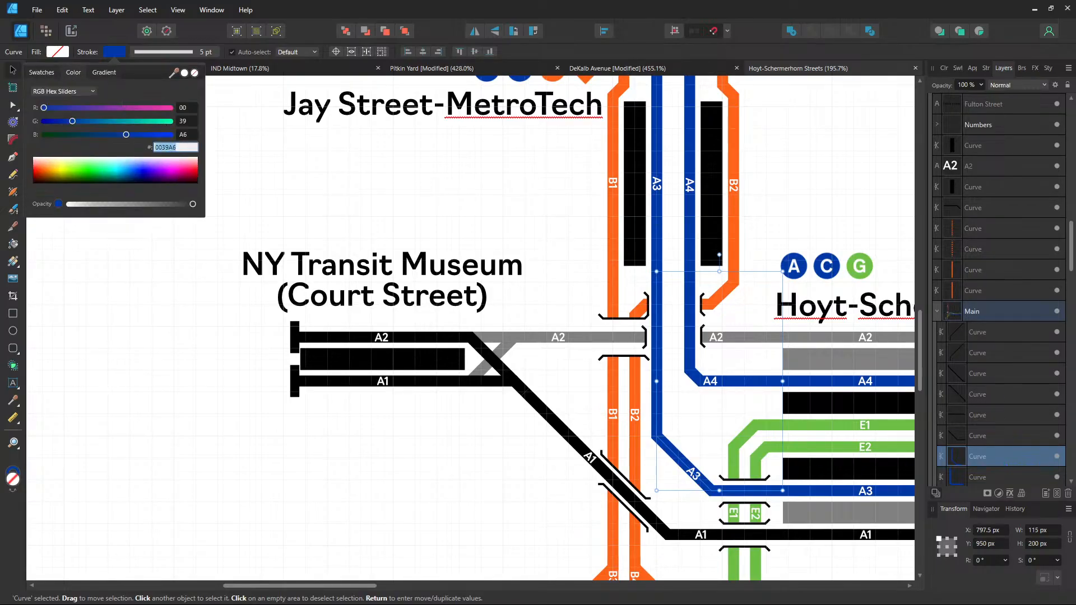
left_click(387, 219)
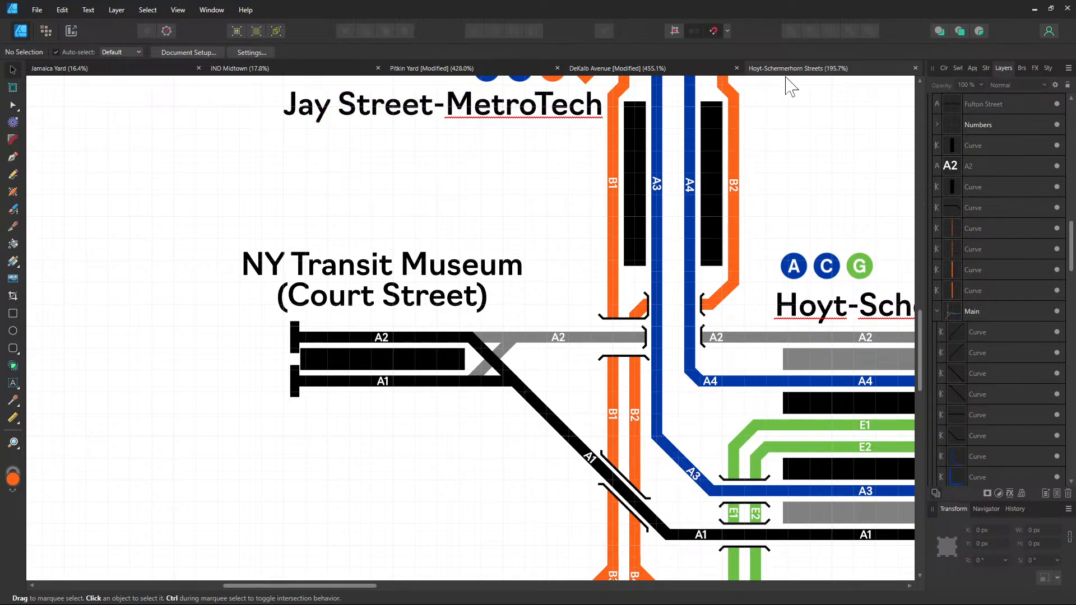
Back in Pitkin Yard, give the split middle track the 0039A6 blue stroke
left_click(507, 68)
left_click_drag(539, 398, 626, 395)
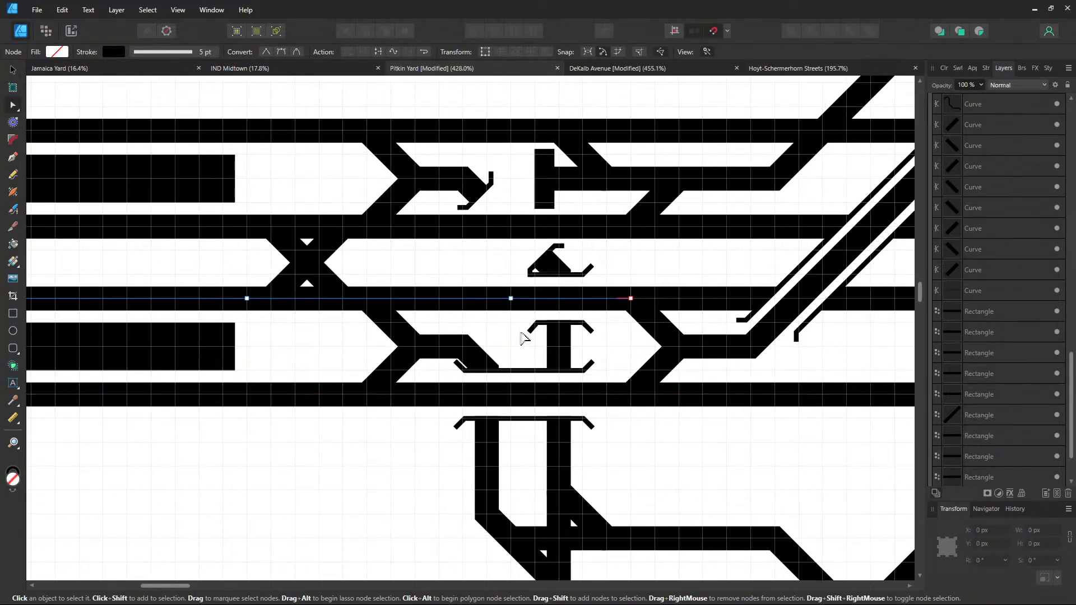
left_click(116, 52)
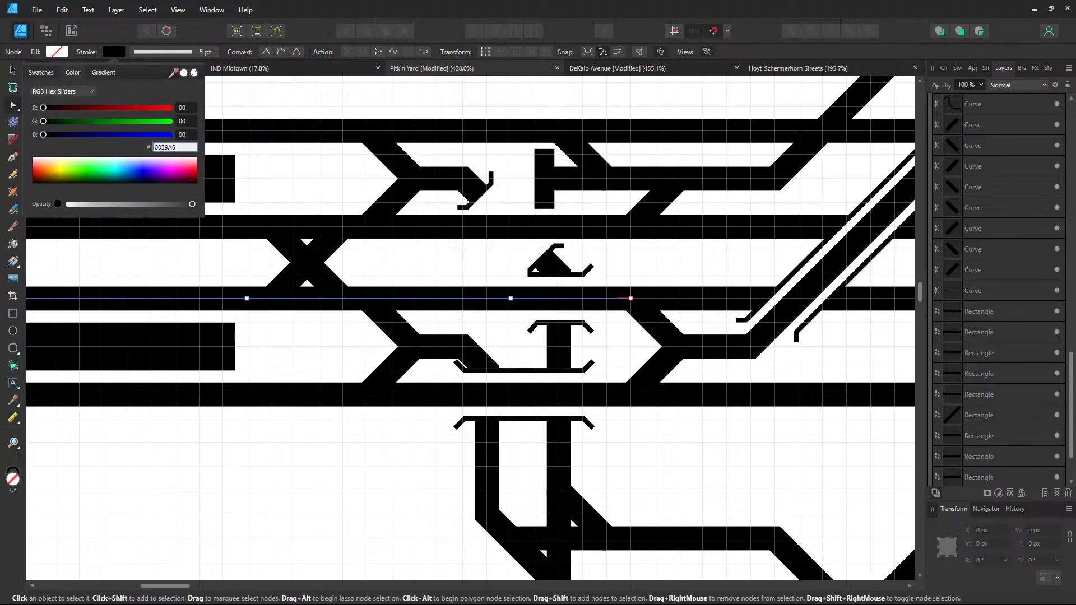
key("Return")
left_click(394, 465)
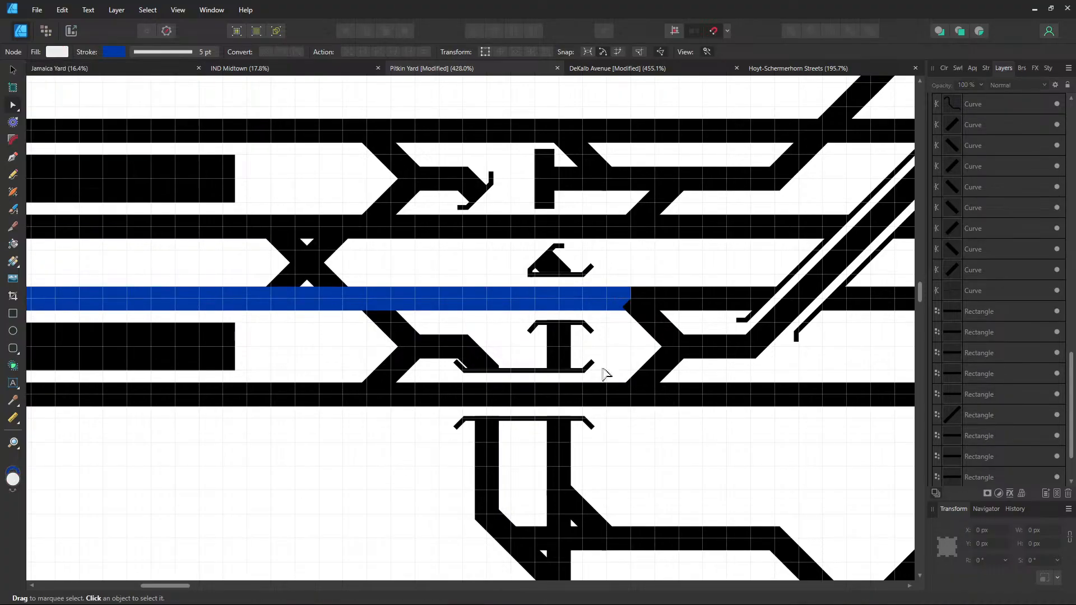
Set the diverging track curve's stroke to 0039A6 as well
left_click(655, 324)
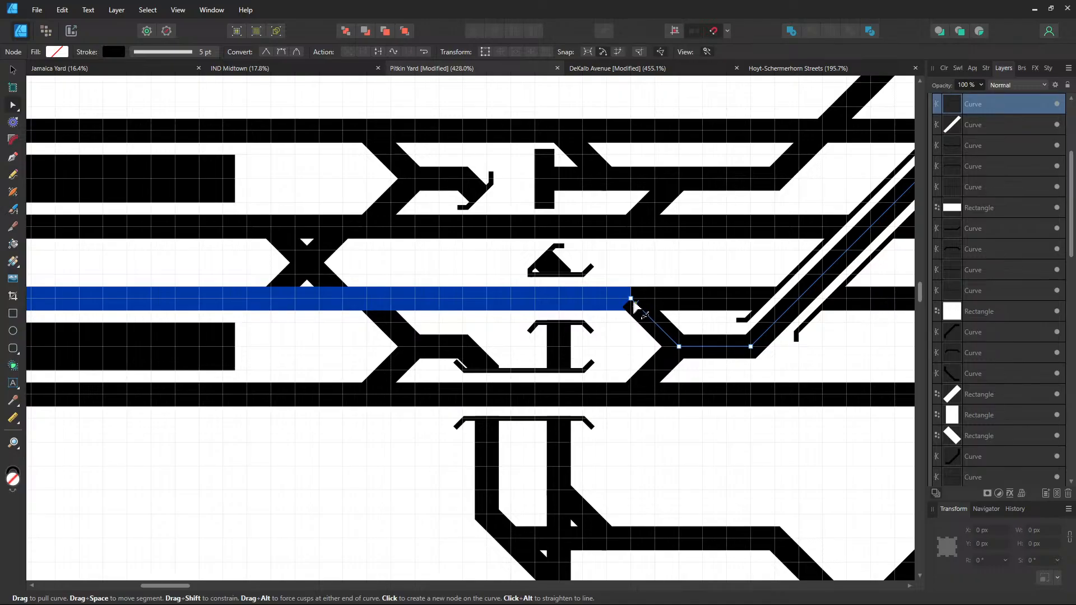
left_click(113, 52)
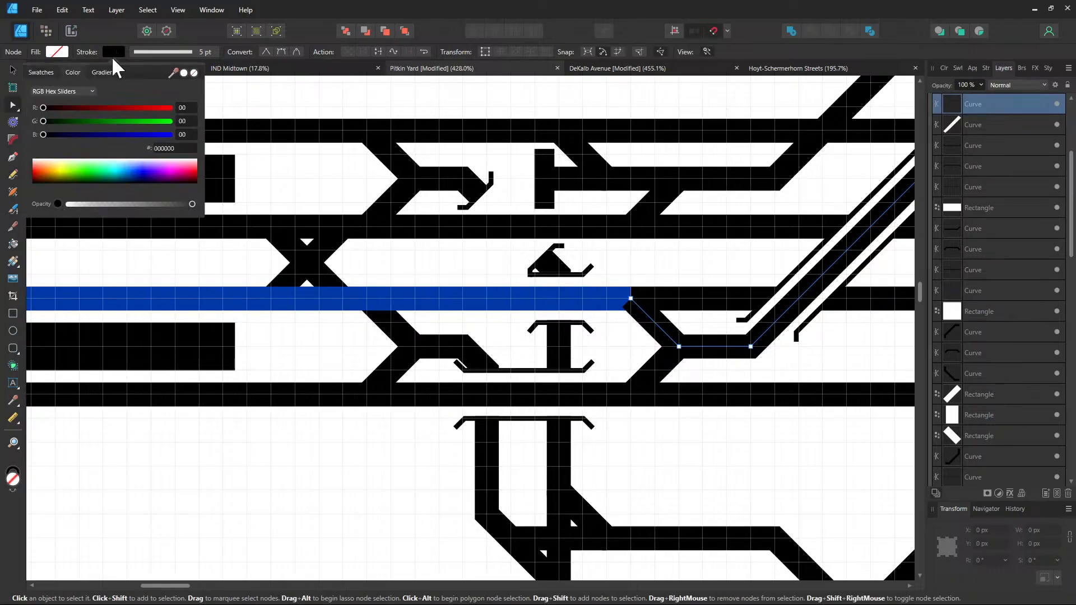
left_click(174, 150)
type("0039A6")
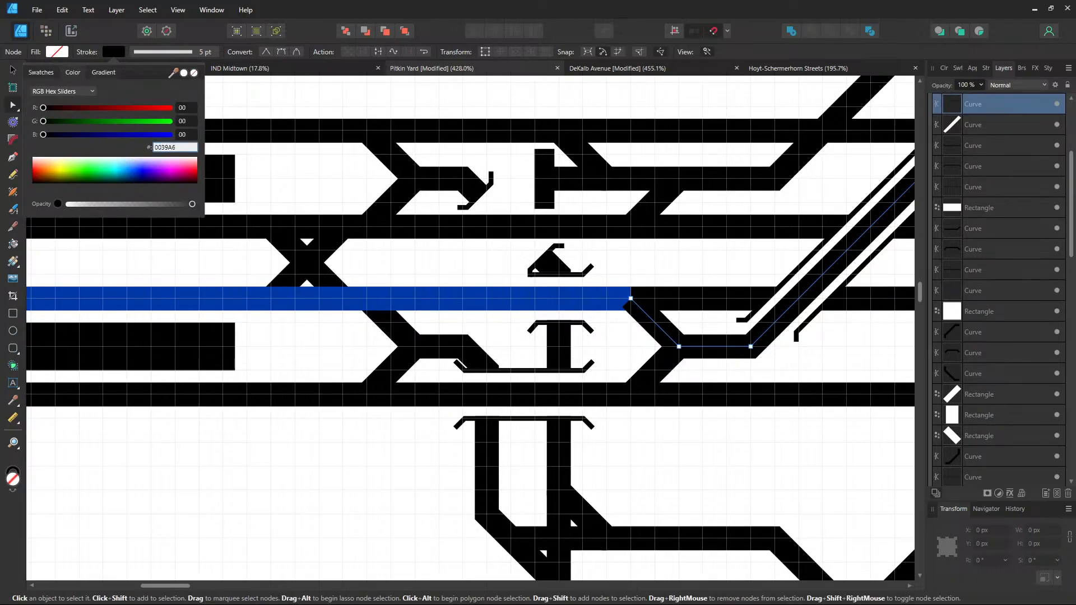
key("Return")
left_click(284, 440)
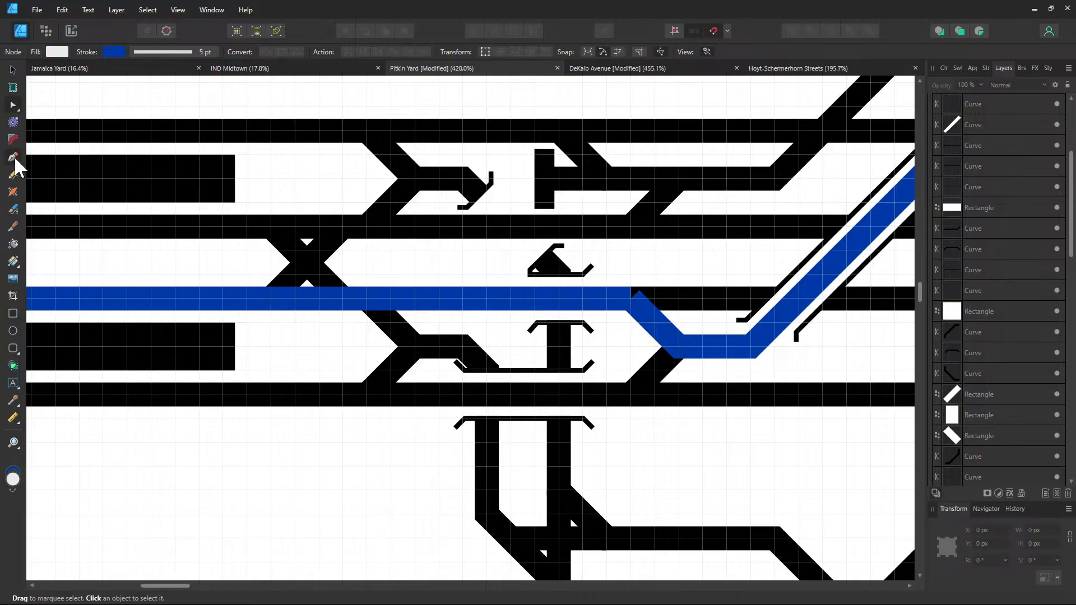
Extend the blue diverging curve left with the Pen so it joins the track
left_click(14, 158)
left_click(643, 308)
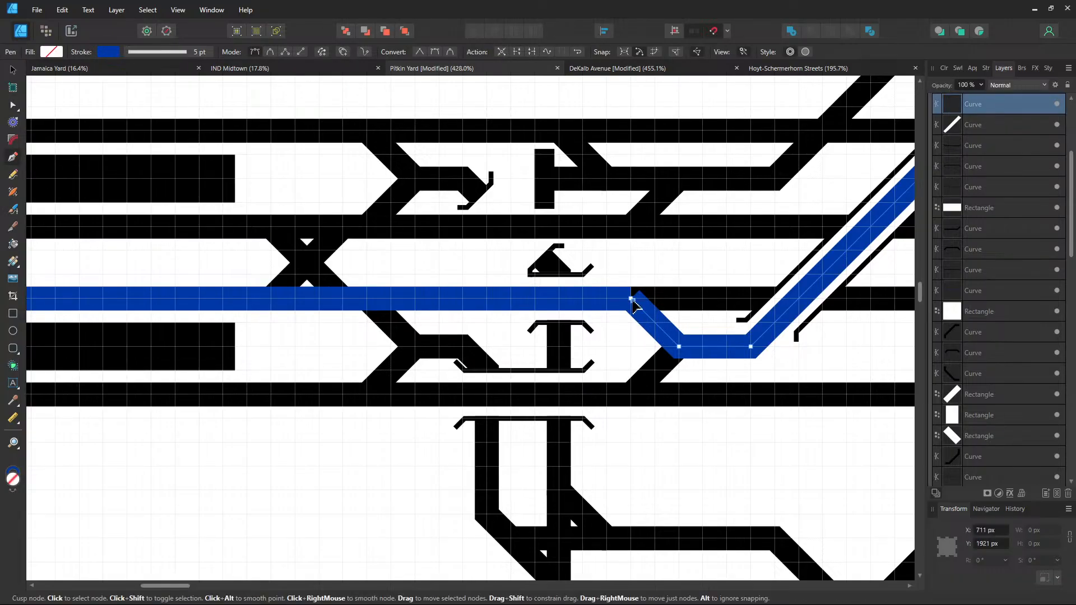
left_click(633, 301)
left_click(607, 299)
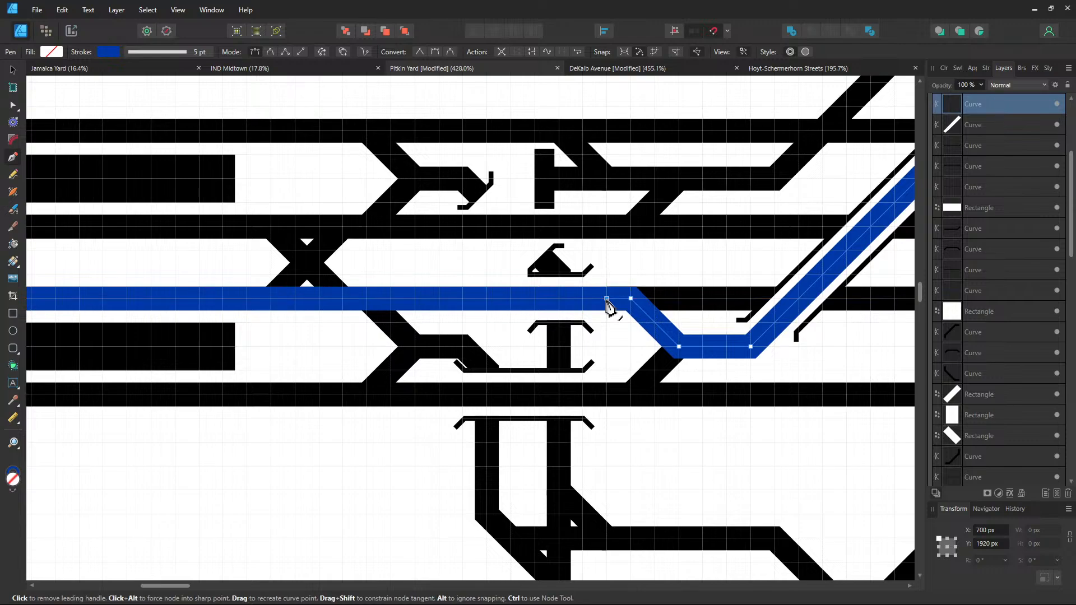
left_click(13, 70)
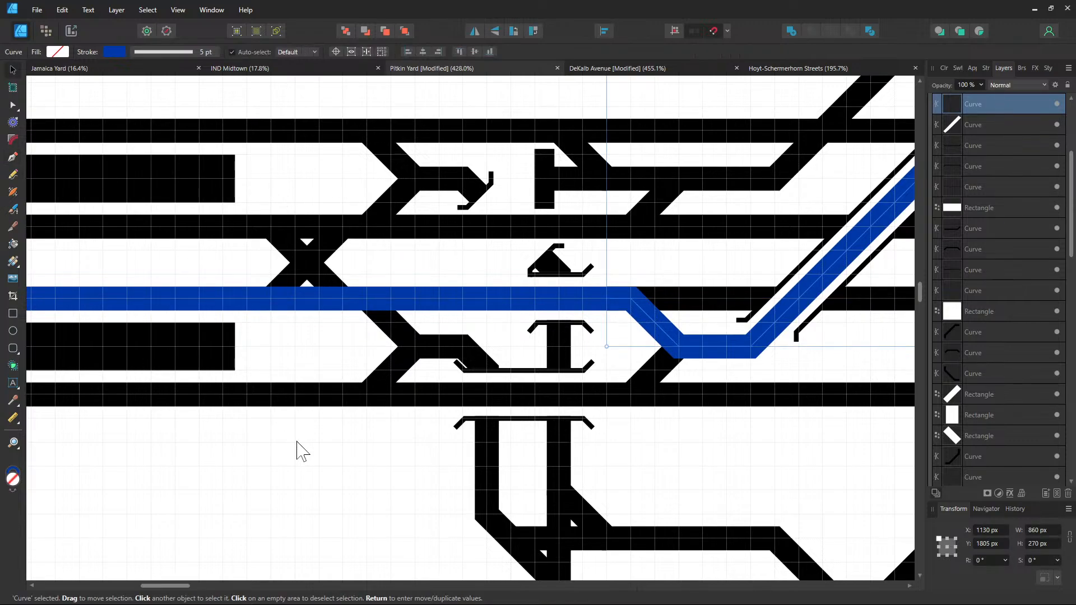
left_click(298, 442)
Add a node on the bottom black track at the crossover junction and break it there
scroll(246, 431, "down", 5)
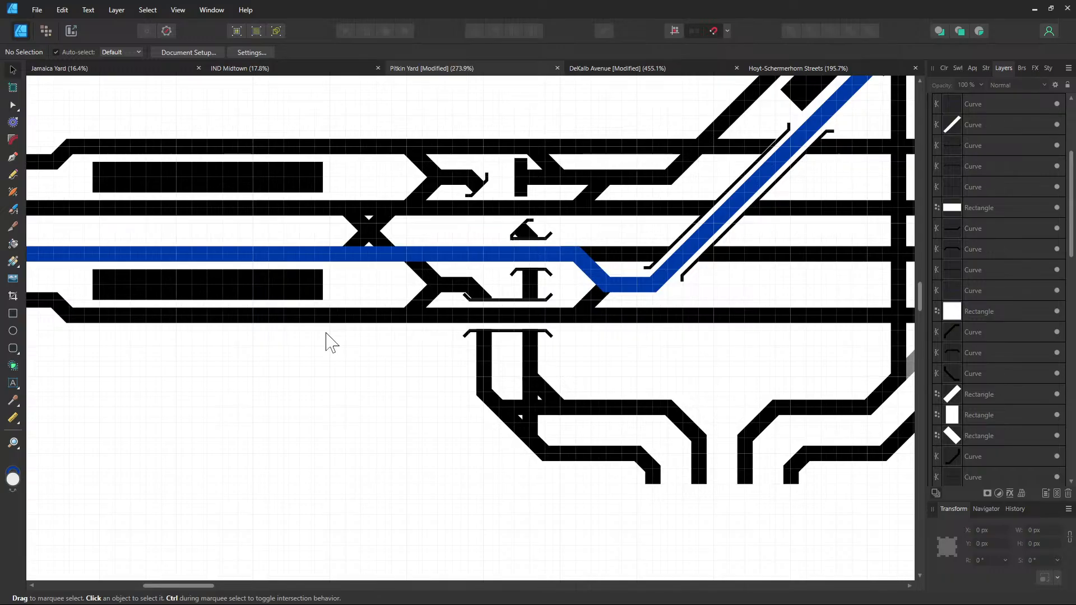
left_click_drag(326, 333, 284, 383)
left_click(335, 365)
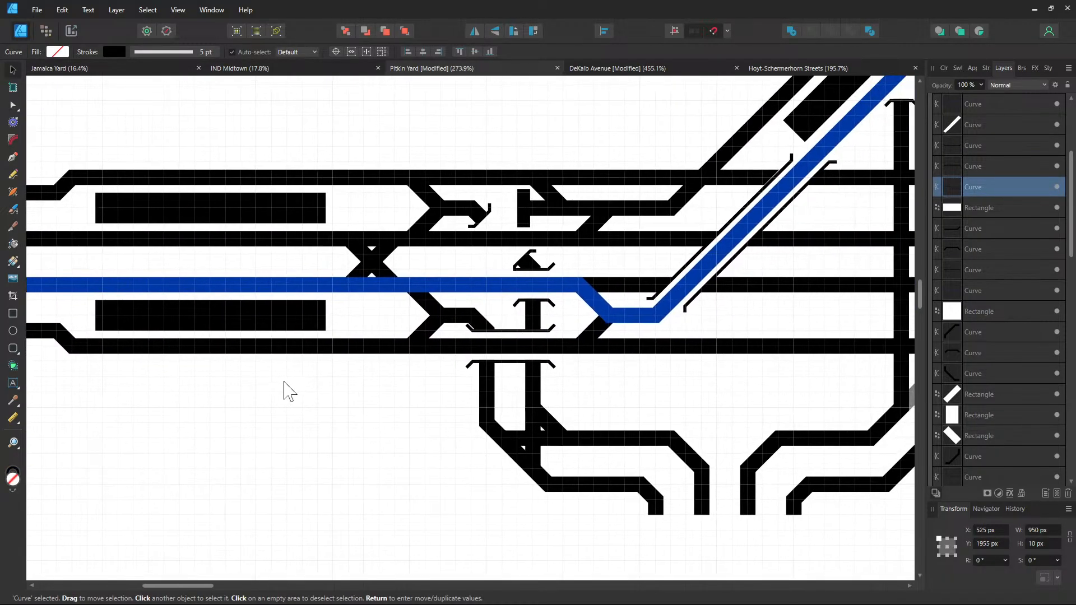
scroll(371, 383, "up", 1)
scroll(371, 386, "up", 1)
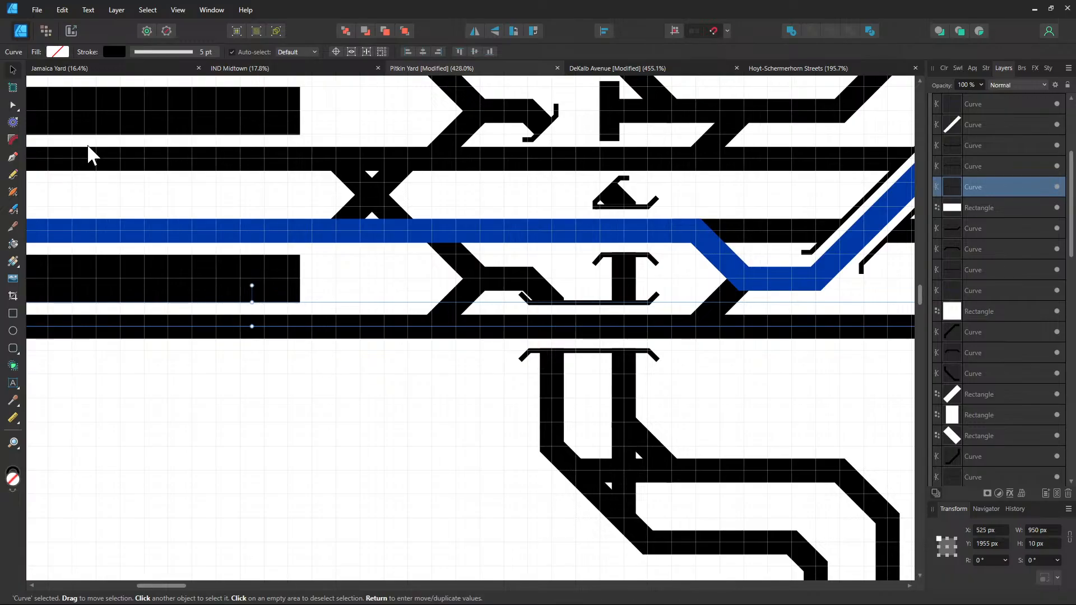
left_click(13, 111)
scroll(432, 345, "up", 2)
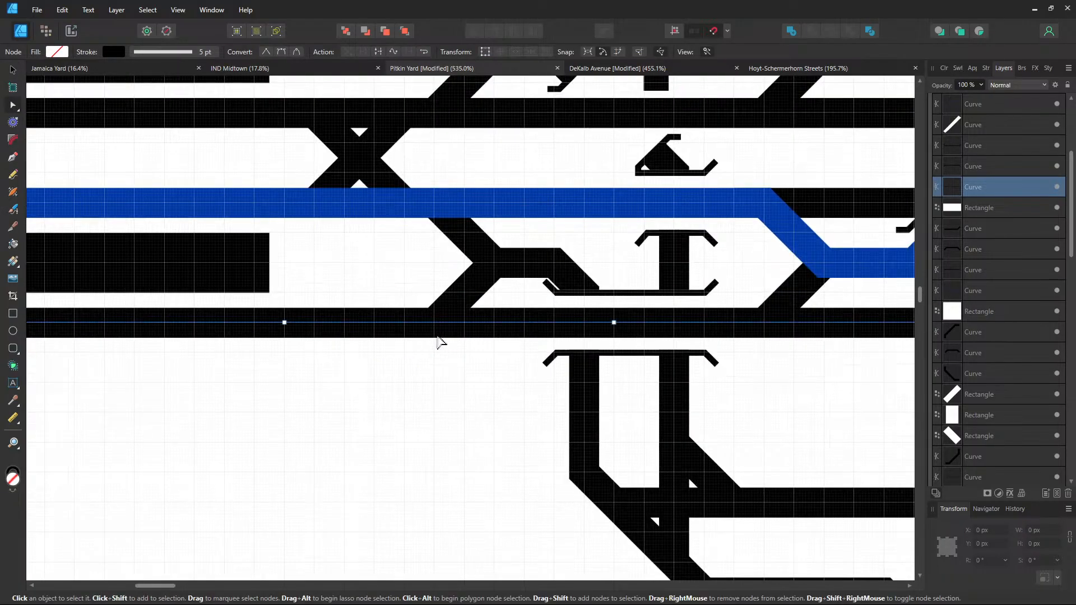
scroll(438, 343, "down", 1)
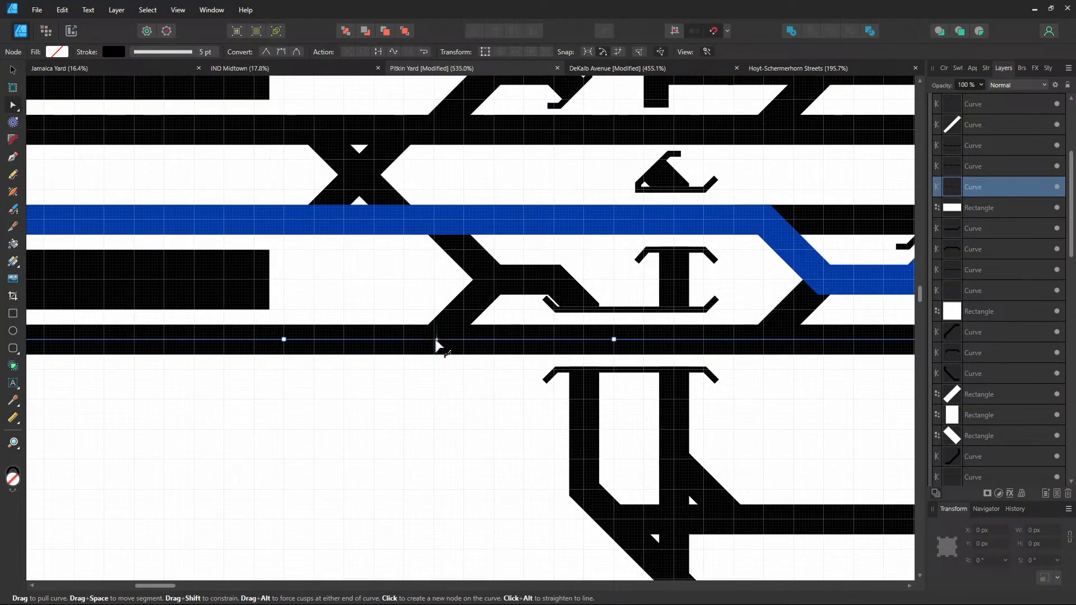
left_click(434, 340)
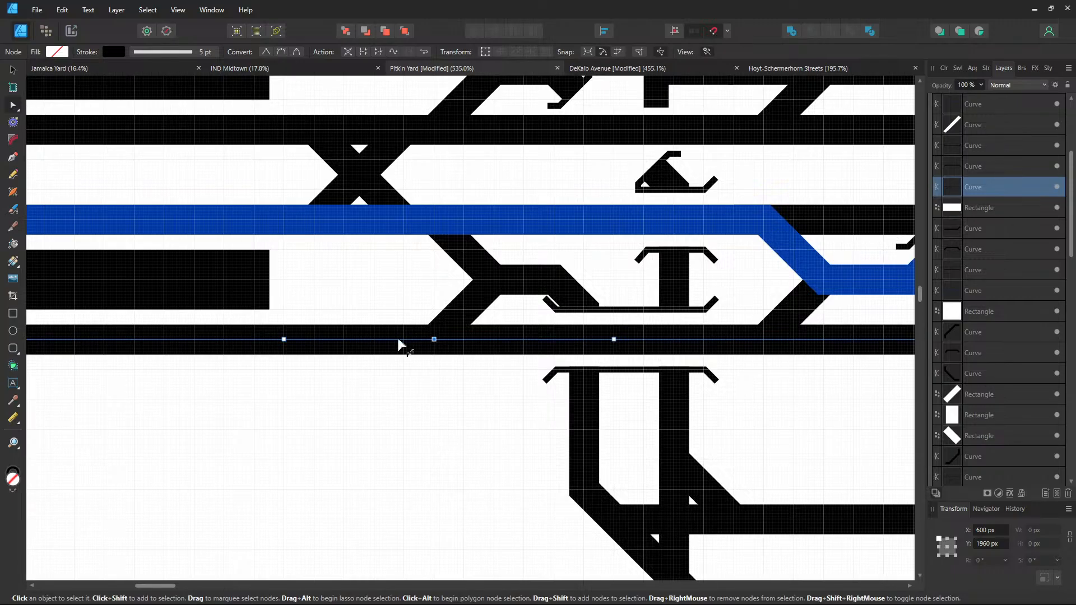
right_click(436, 341)
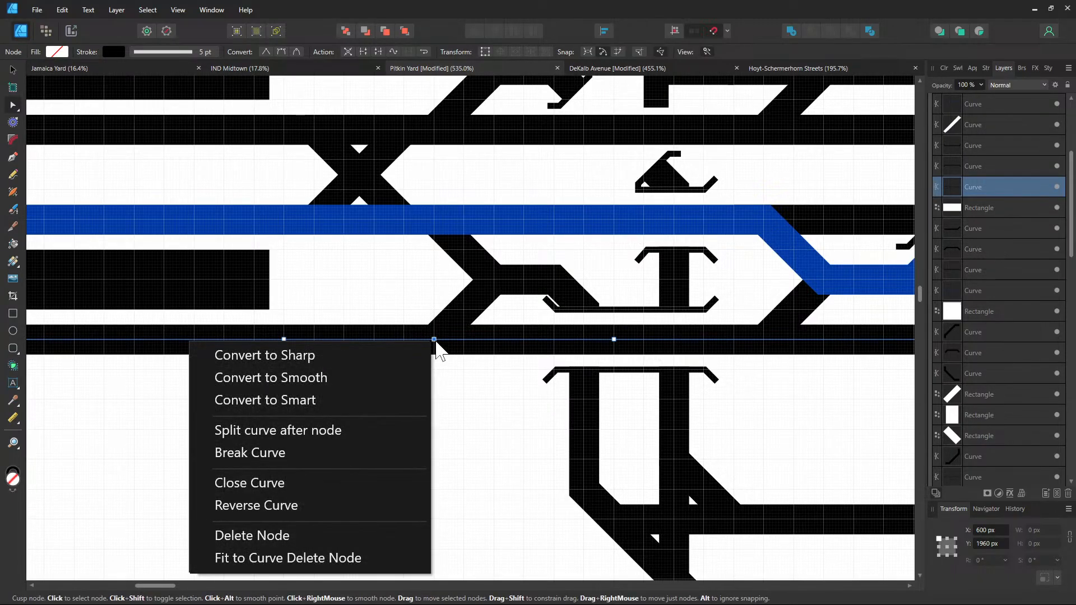
left_click(365, 443)
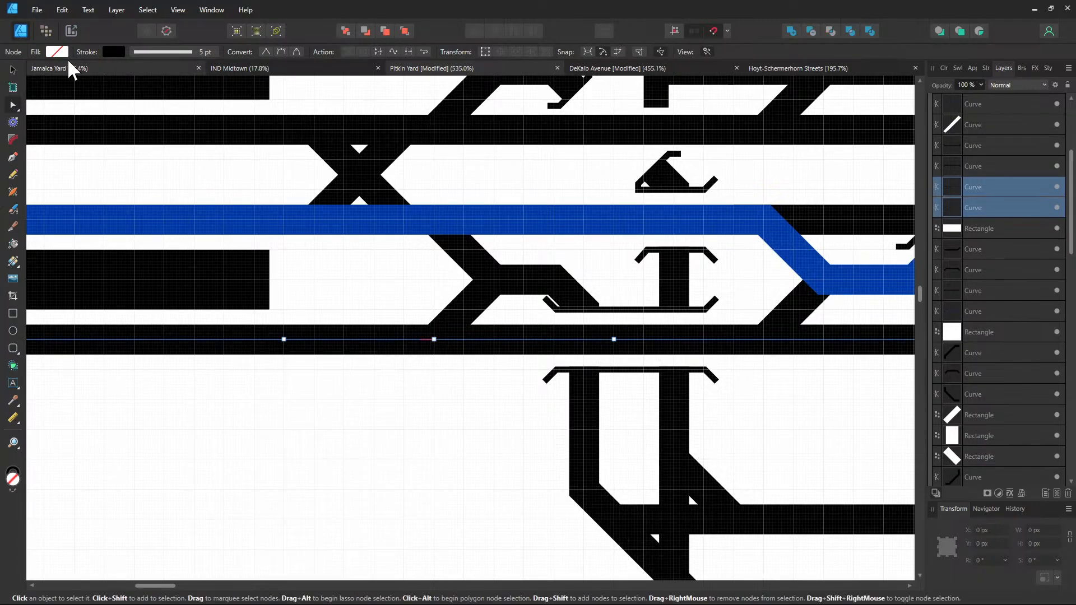
Give the left part of the bottom track the A-line blue stroke
left_click(13, 69)
left_click(336, 449)
left_click(344, 339)
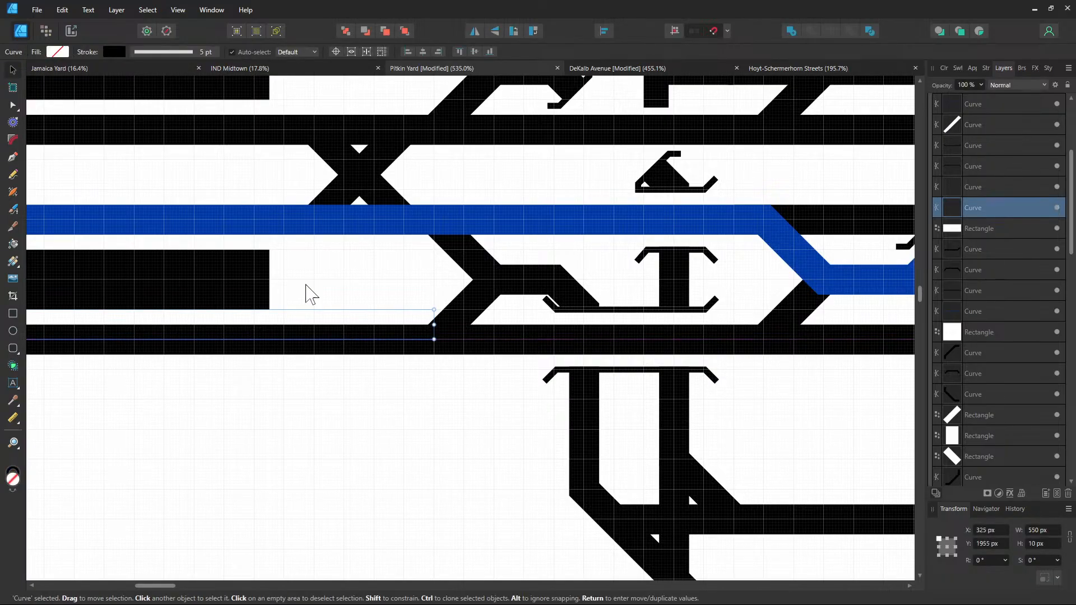
left_click(114, 51)
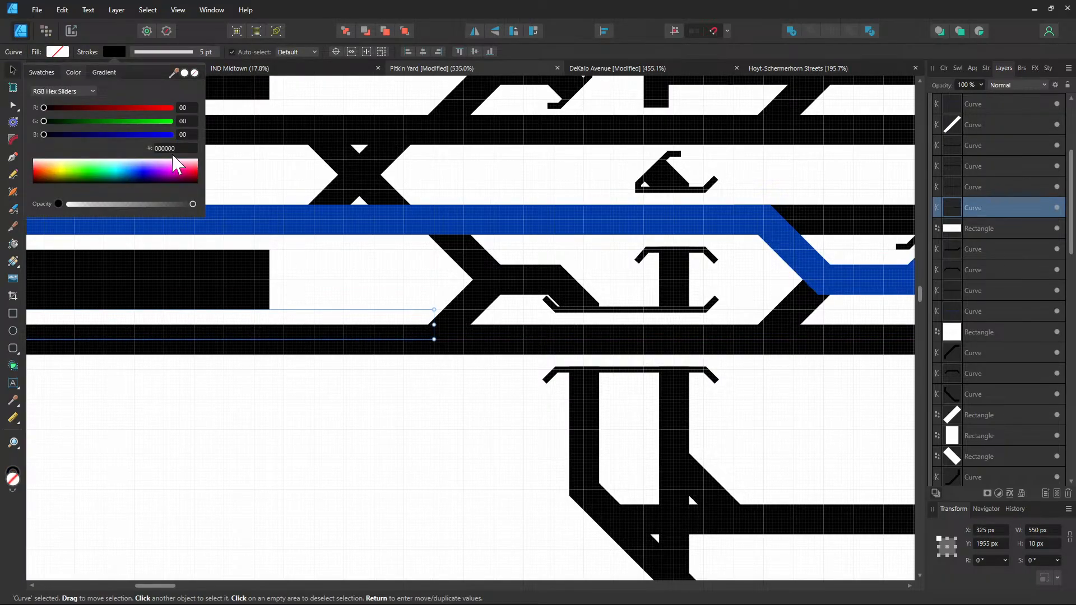
left_click(174, 148)
key("Return")
left_click(420, 473)
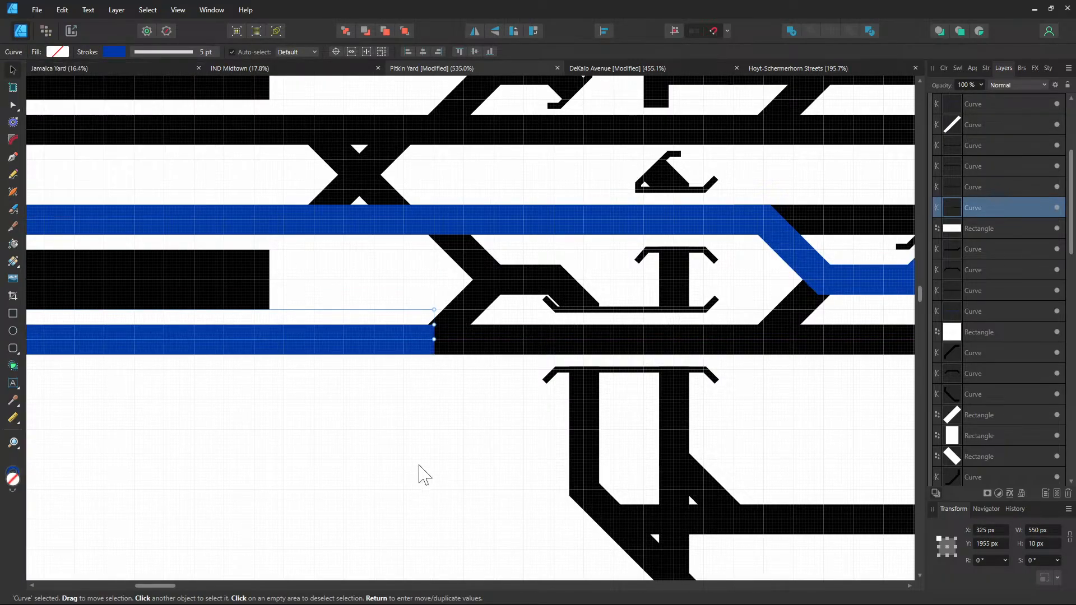
left_click(470, 319)
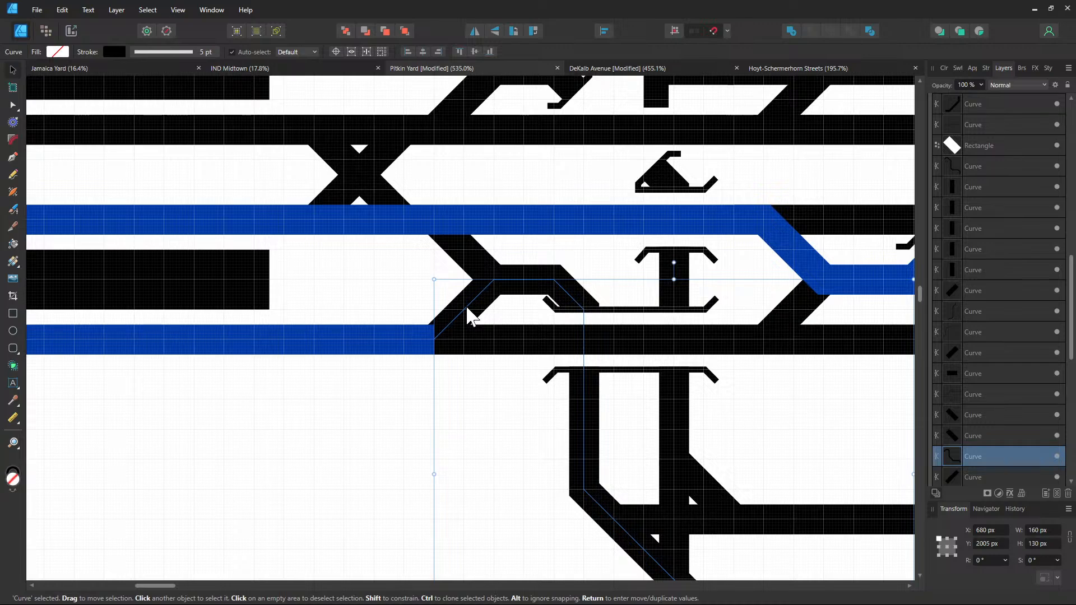
Add a node on the crossover path's lower horizontal stretch and break the path there
left_click_drag(581, 468, 361, 309)
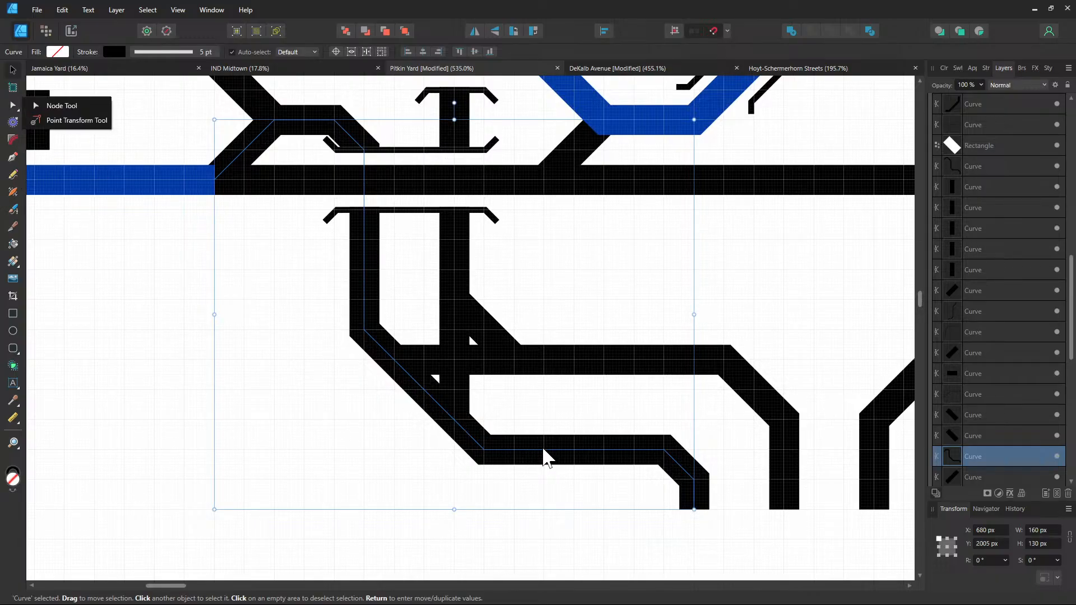
left_click(12, 106)
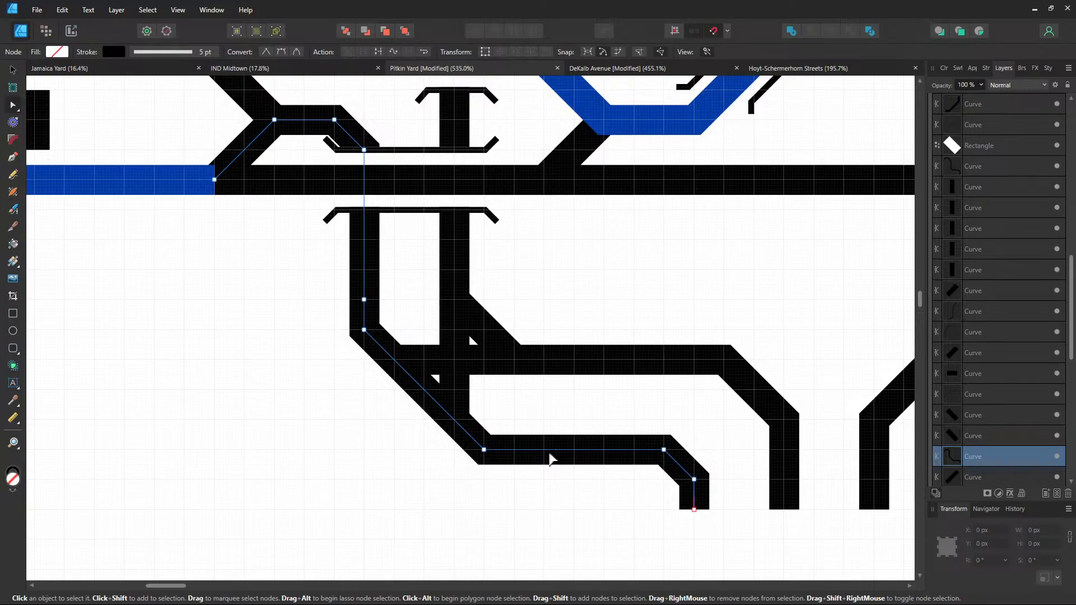
left_click(544, 450)
right_click(544, 451)
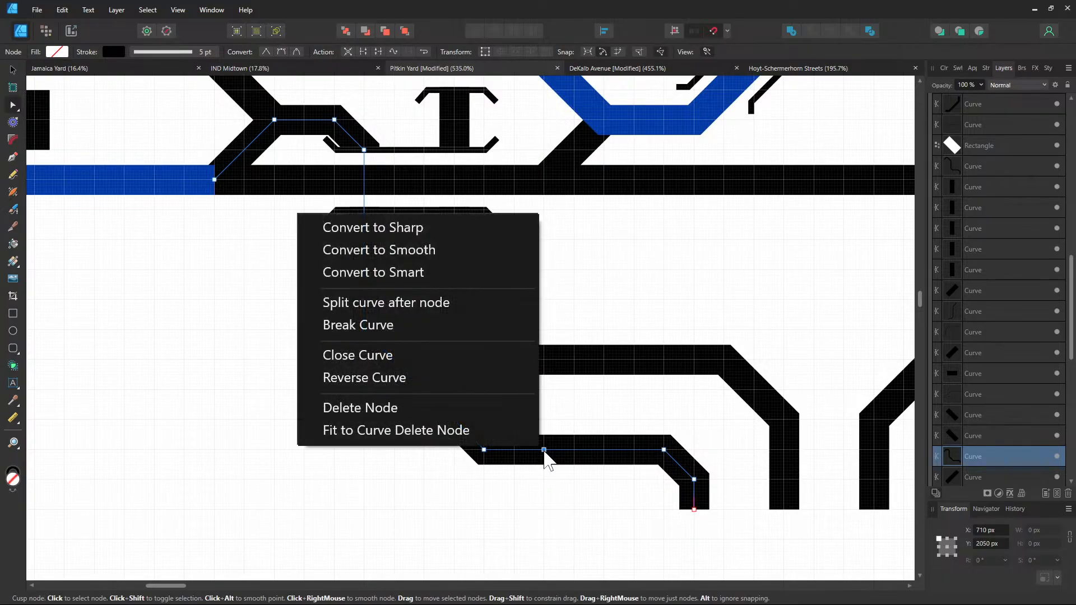
left_click(373, 331)
left_click(488, 416)
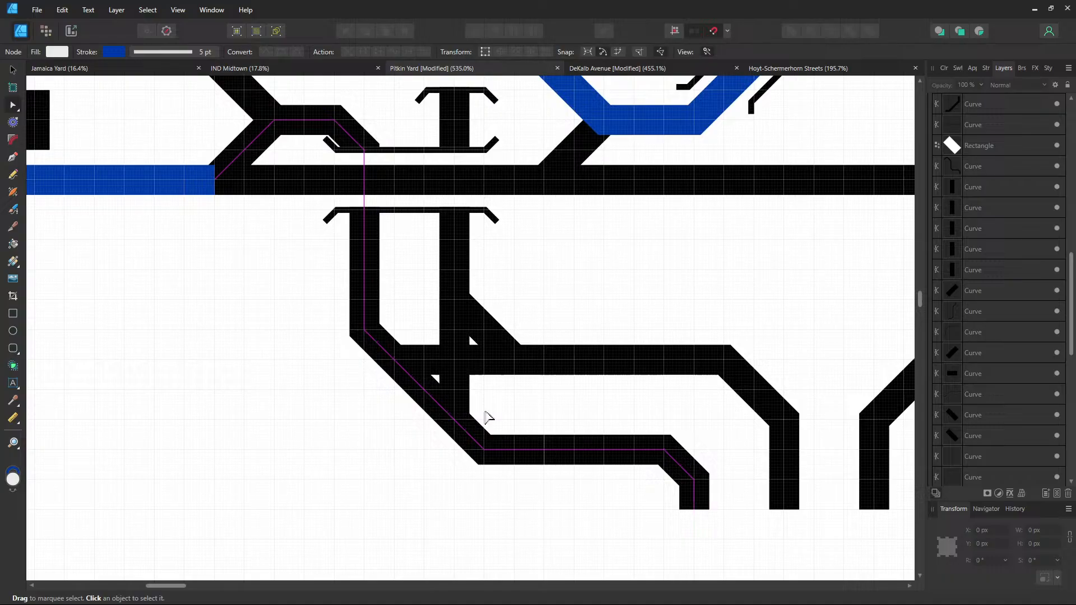
Set the first piece of the split crossover path to stroke 0039A6
left_click(471, 439)
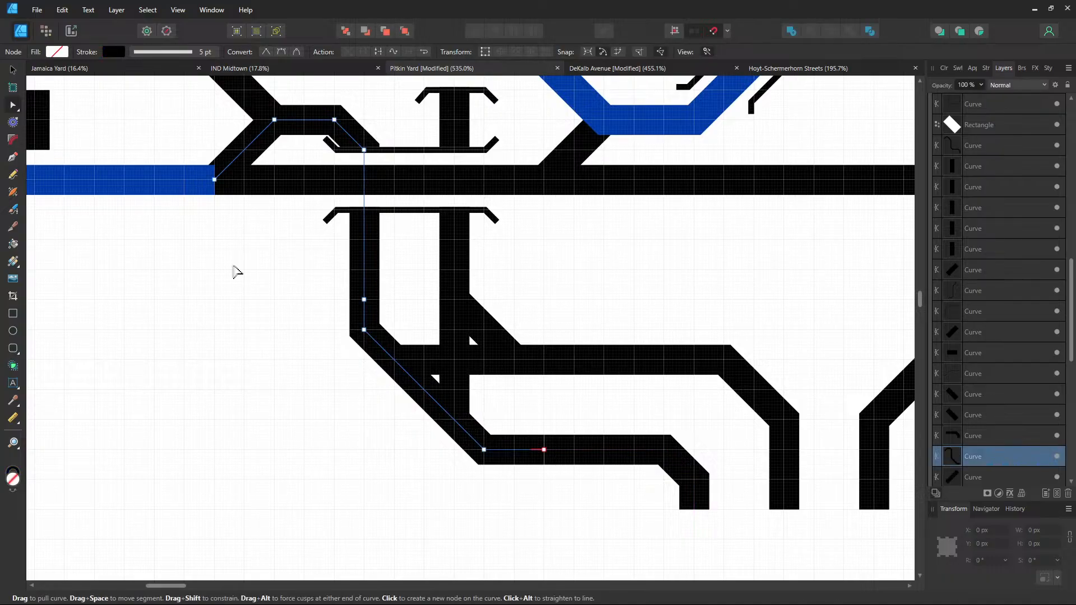
left_click(112, 52)
left_click(171, 147)
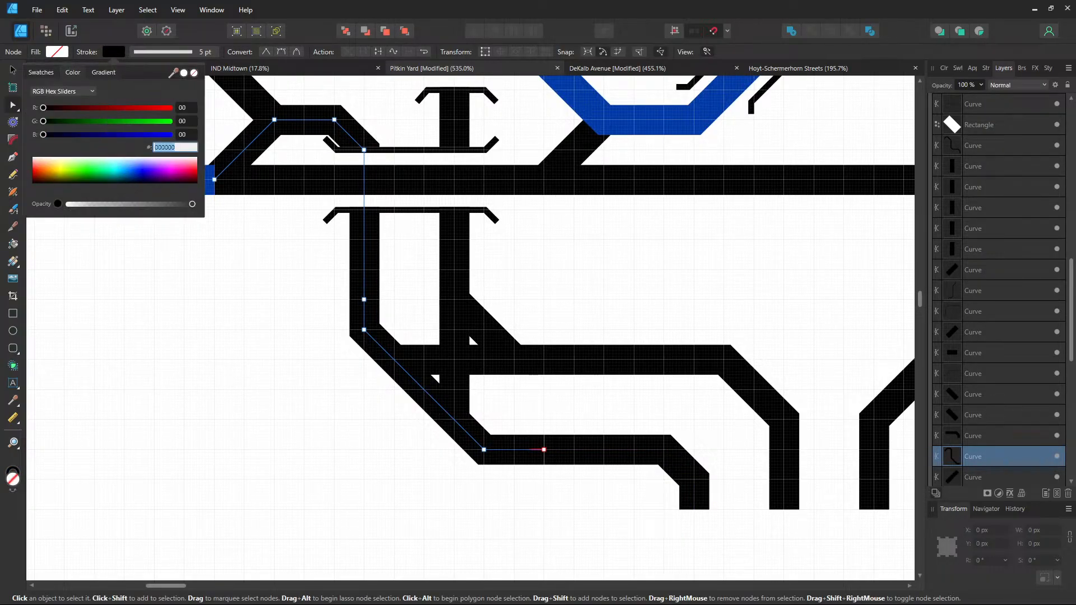
type("0039A6")
key("Return")
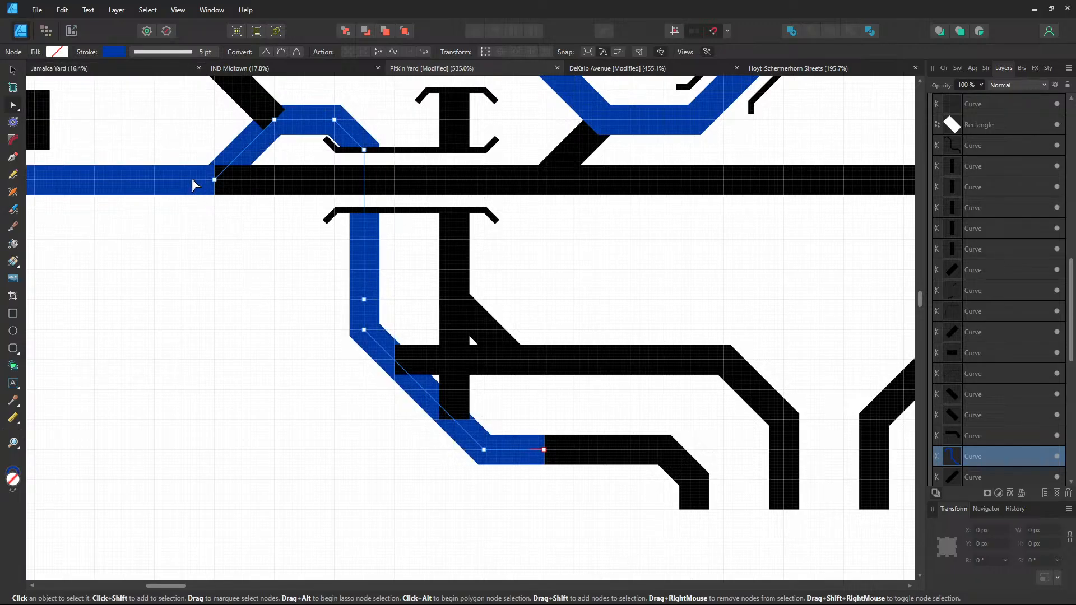
left_click(186, 208)
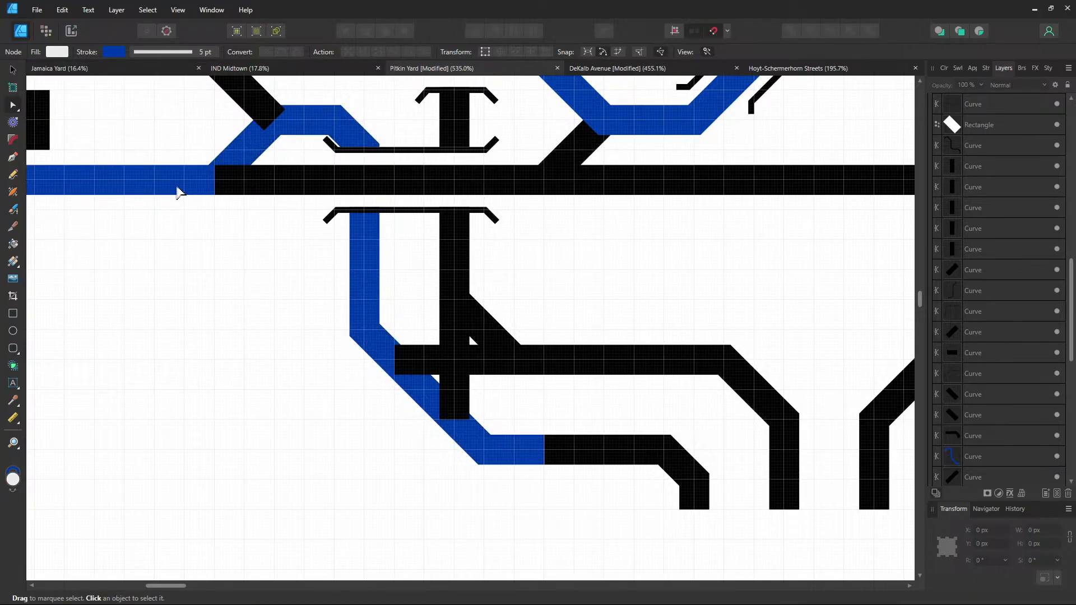
left_click(178, 192)
Send the black diagonal crossover stroke behind everything else
left_click(13, 157)
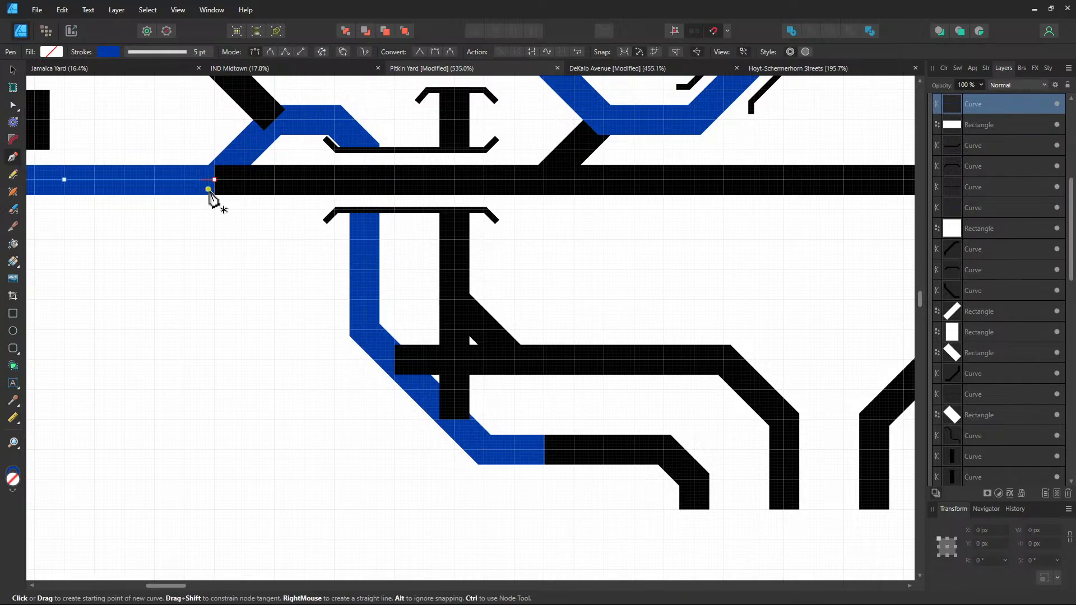
key("Escape")
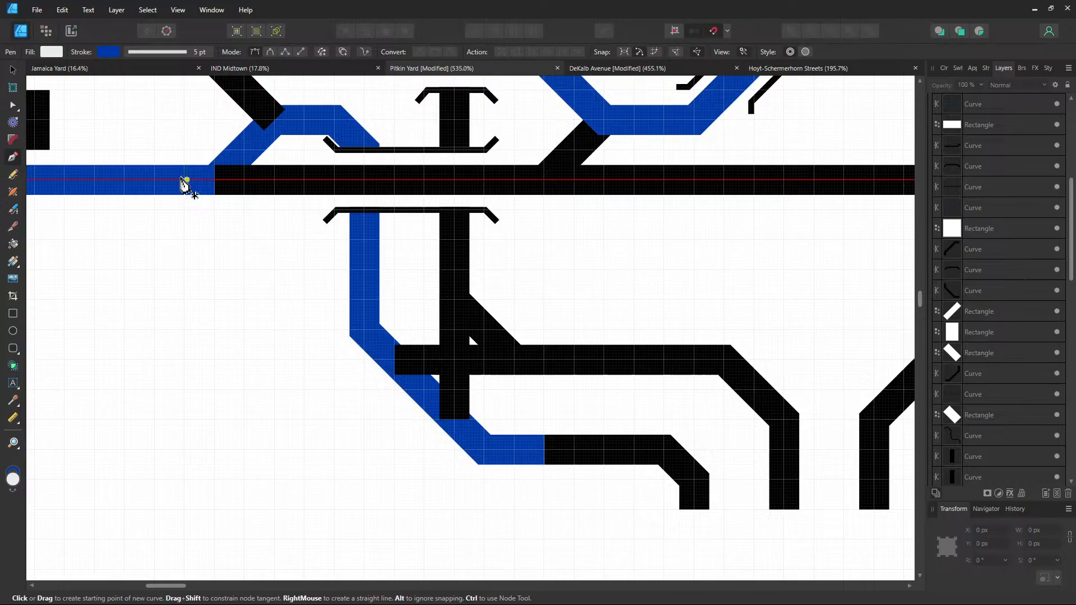
left_click(13, 69)
left_click(192, 179)
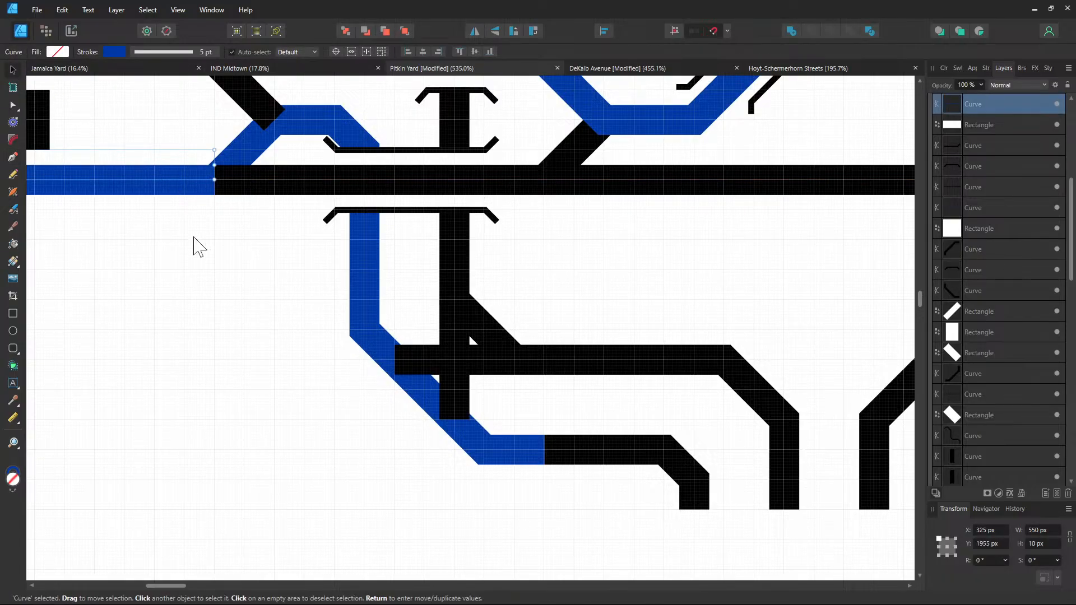
left_click(194, 236)
left_click_drag(225, 204, 263, 291)
left_click(281, 185)
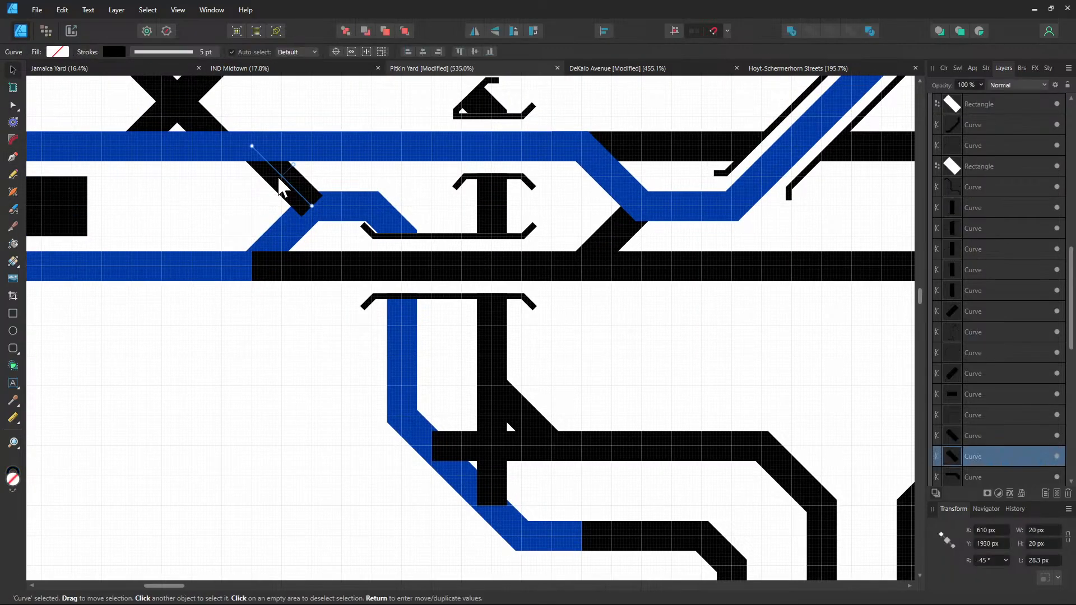
right_click(281, 185)
mouse_move(351, 294)
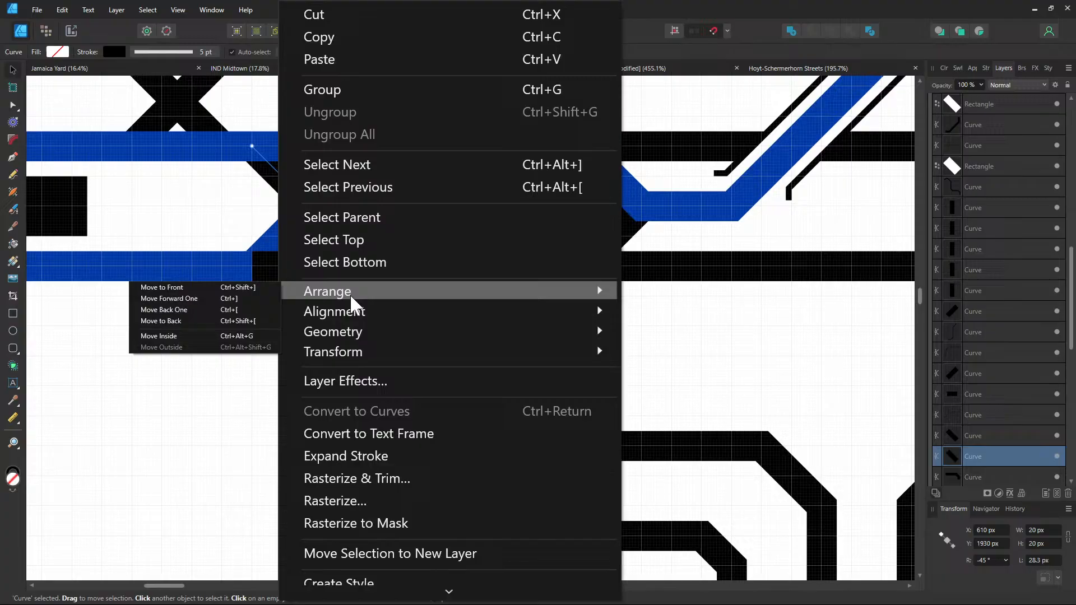
left_click(235, 321)
left_click(205, 359)
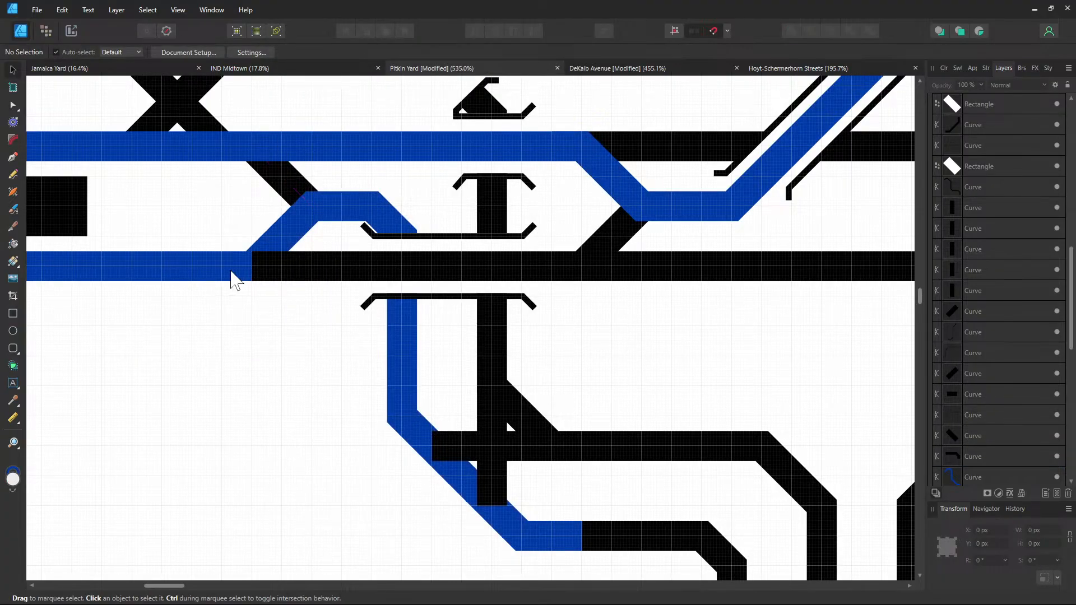
Select the blue bottom-left track, crossover strokes and black bottom track in turn to identify them
left_click(234, 278)
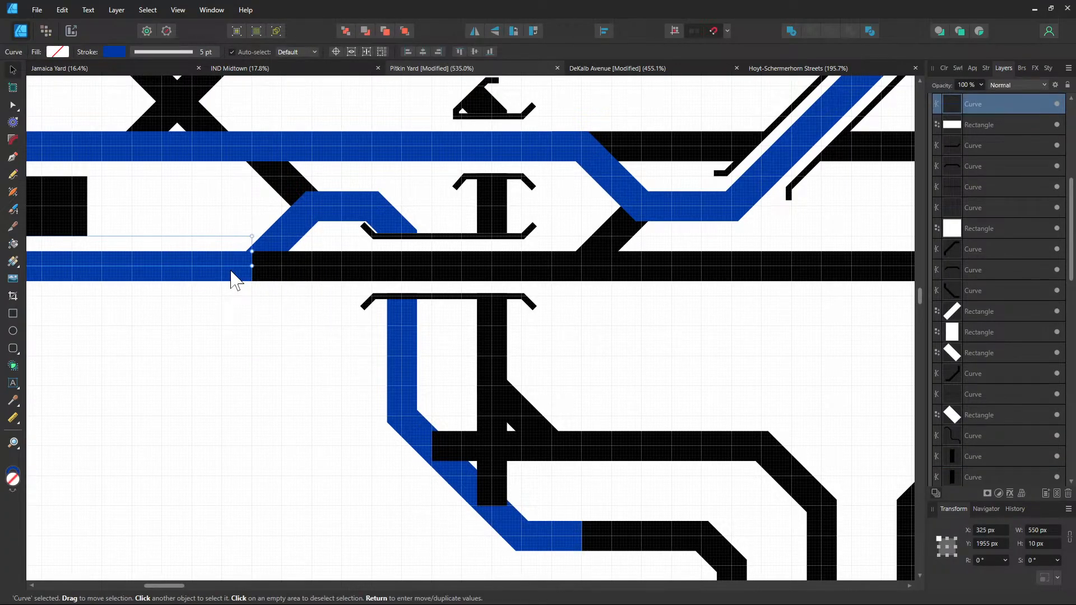
left_click(273, 185)
scroll(255, 248, "up", 3)
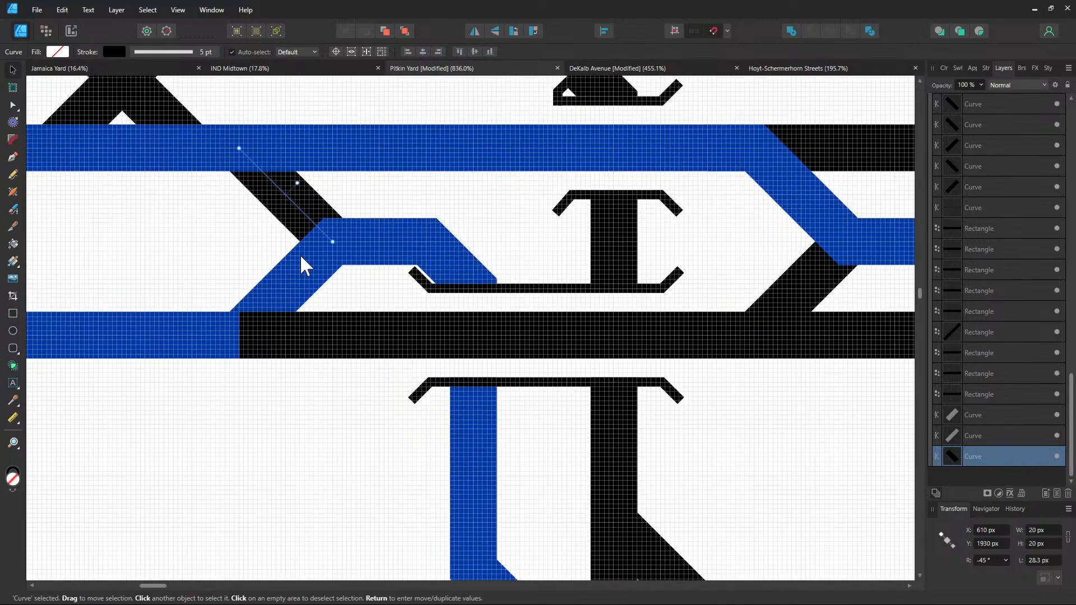
left_click(302, 258)
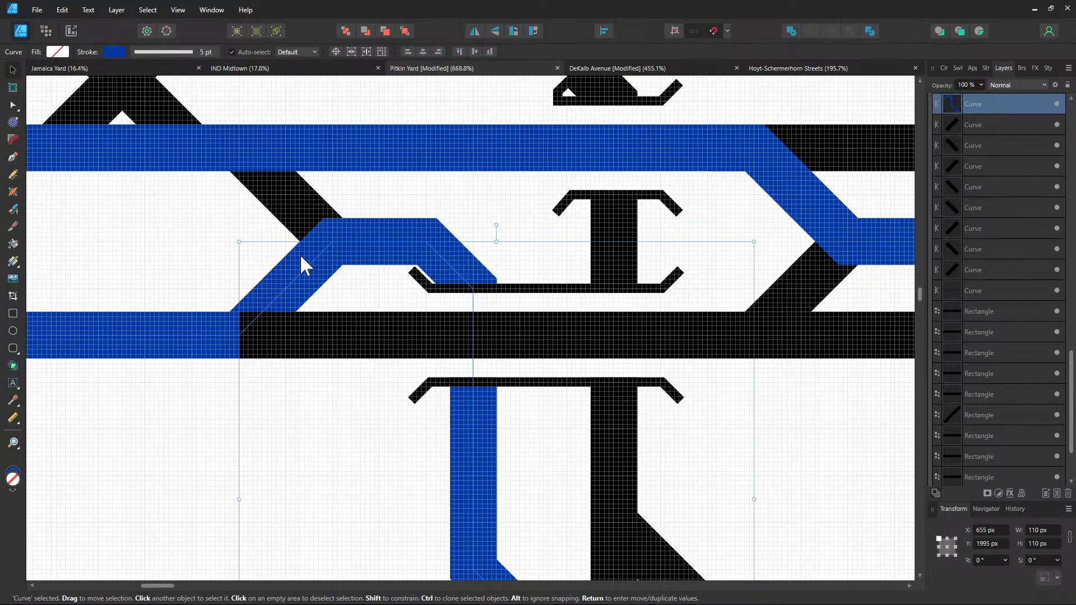
scroll(300, 254, "down", 3)
left_click(296, 353)
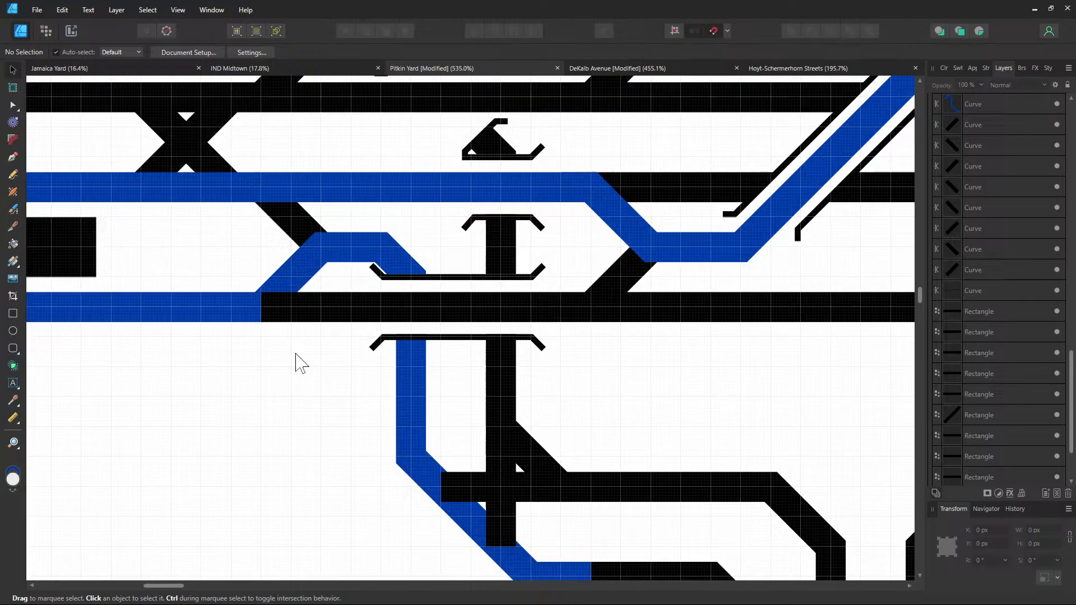
left_click(261, 313)
Extend the blue bottom-left track's right end diagonally toward the crossover
left_click(14, 106)
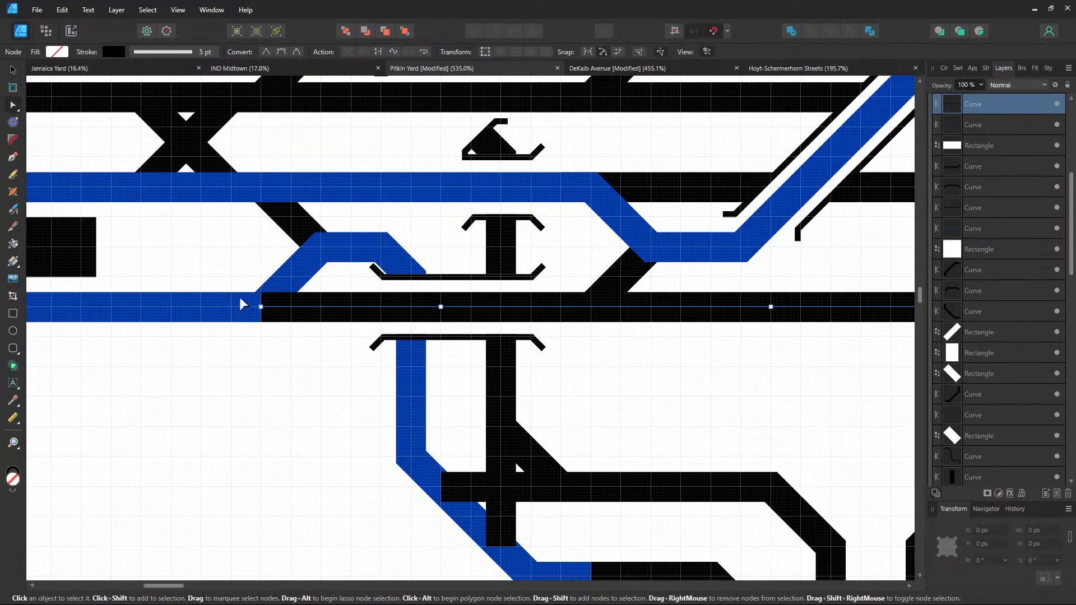
left_click(234, 321)
left_click(260, 307)
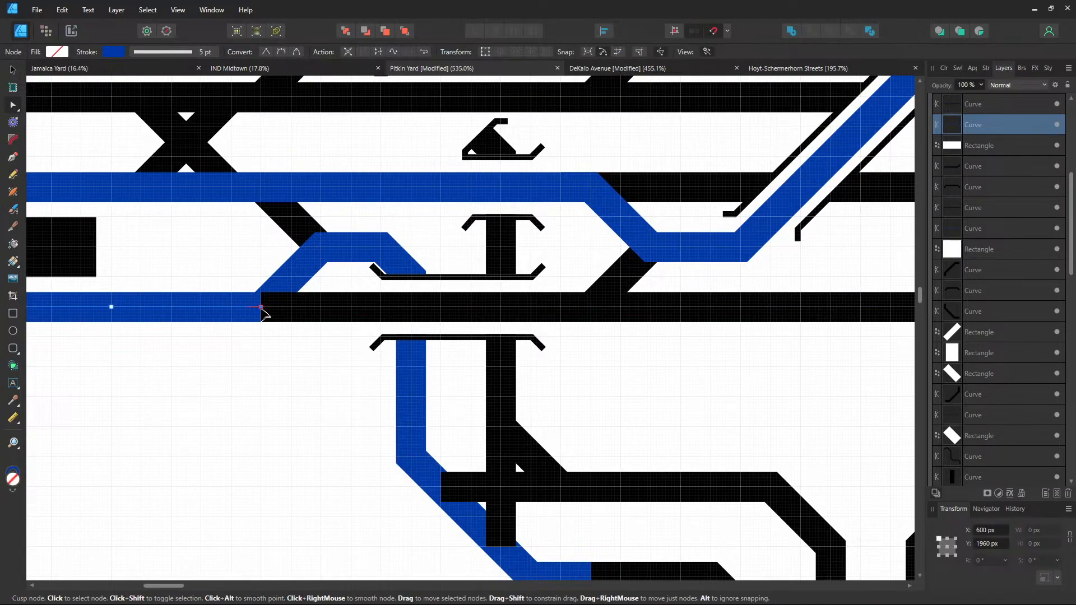
key("p")
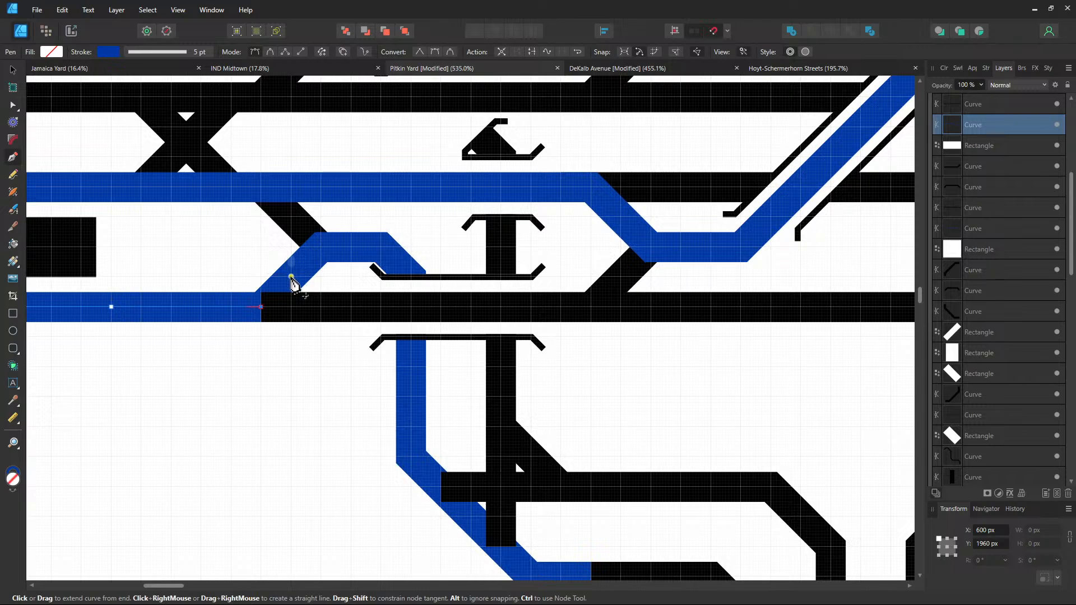
left_click(291, 277)
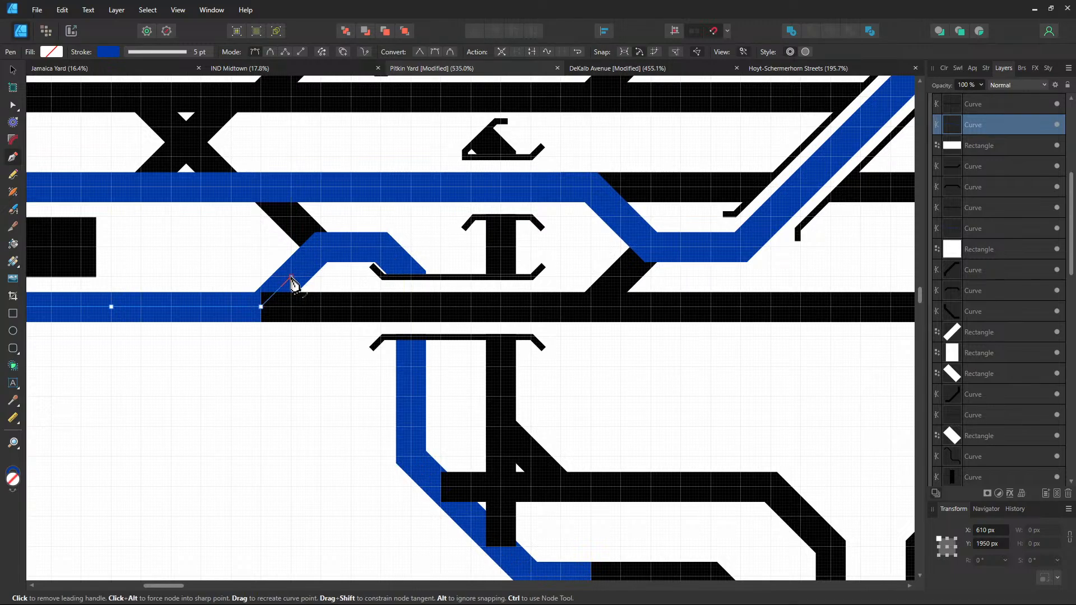
left_click(13, 69)
Undo the last layer change and nudge the small black diagonal crossover curve
scroll(1023, 238, "down", 2)
scroll(1022, 237, "up", 2)
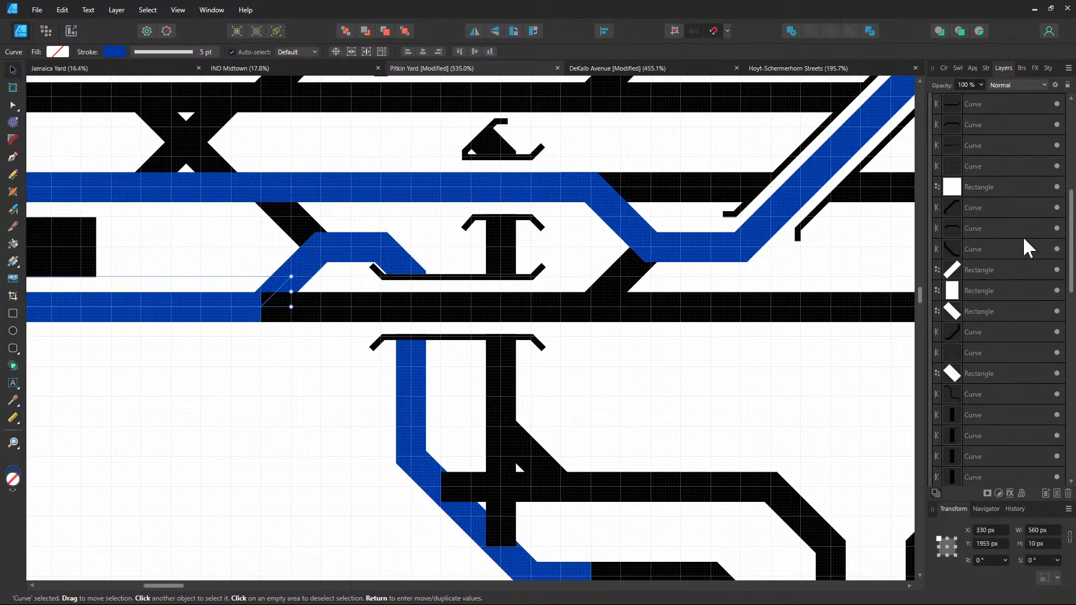
left_click_drag(978, 133, 987, 179)
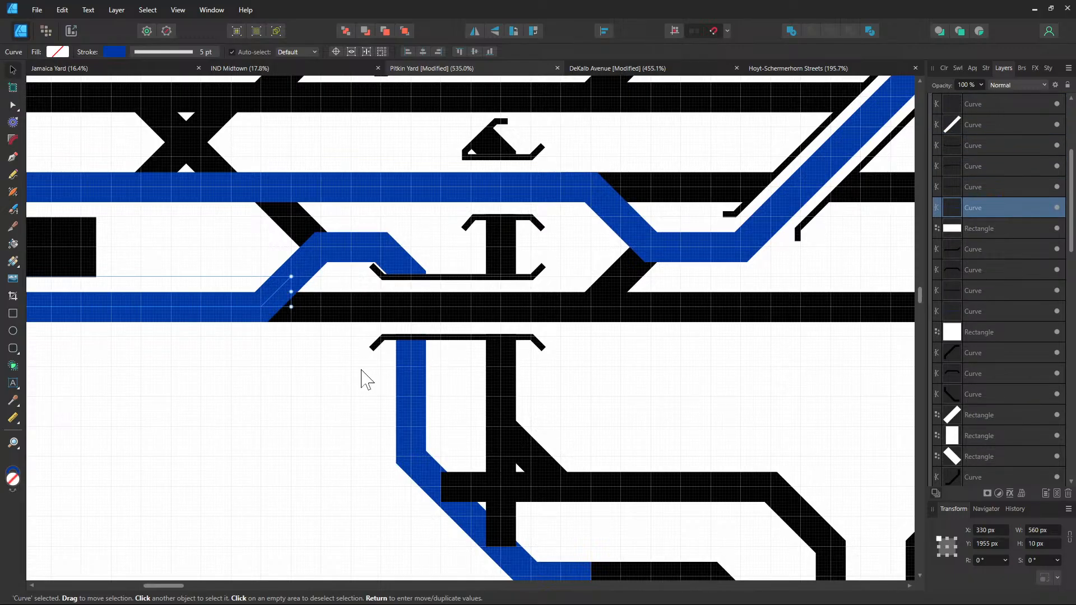
key("ctrl+z")
key("ctrl+z")
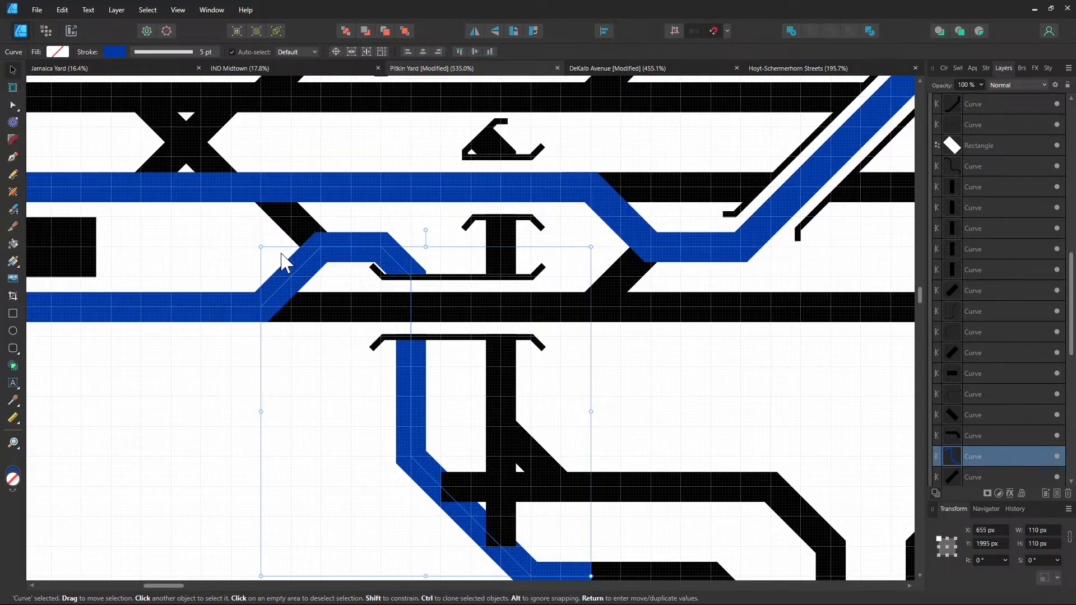
left_click(291, 226)
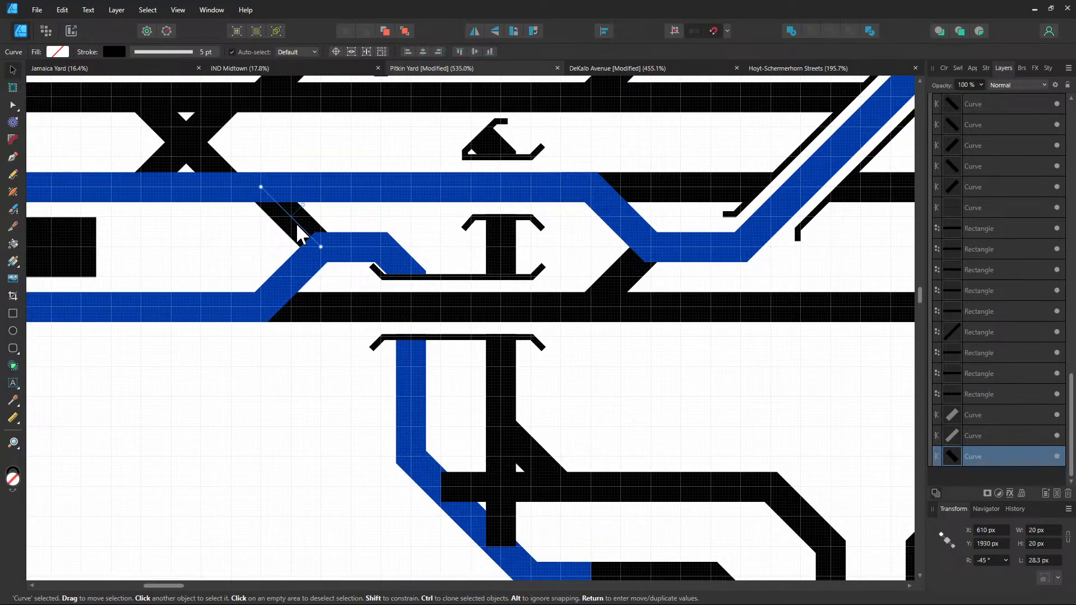
left_click_drag(299, 225, 290, 230)
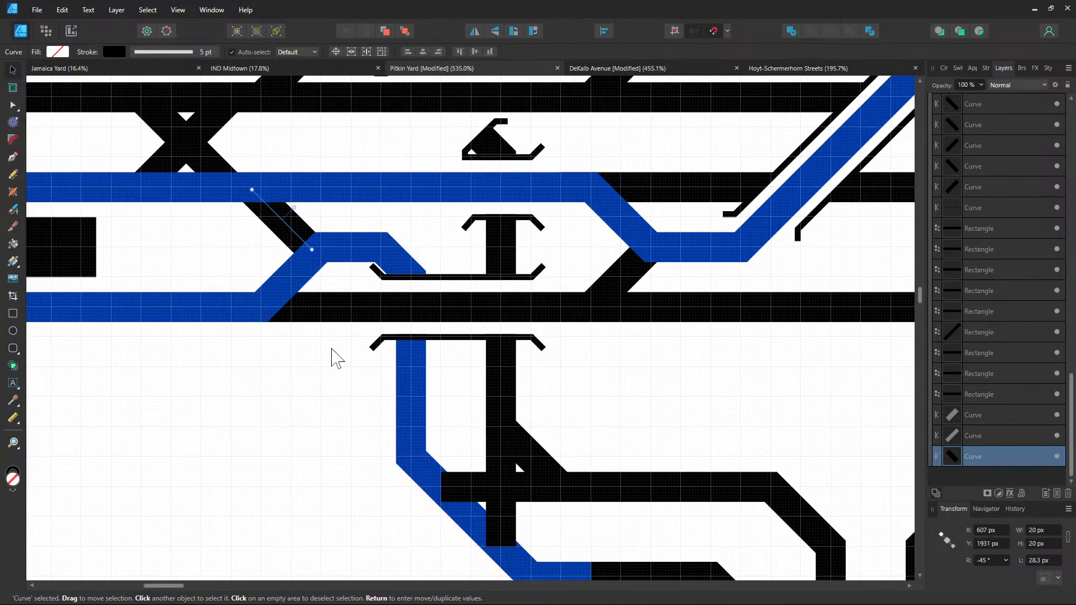
Move the blue track curve in the gap to the back with Ctrl+Shift+[
left_click(332, 356)
key("ctrl+shift+bracketleft")
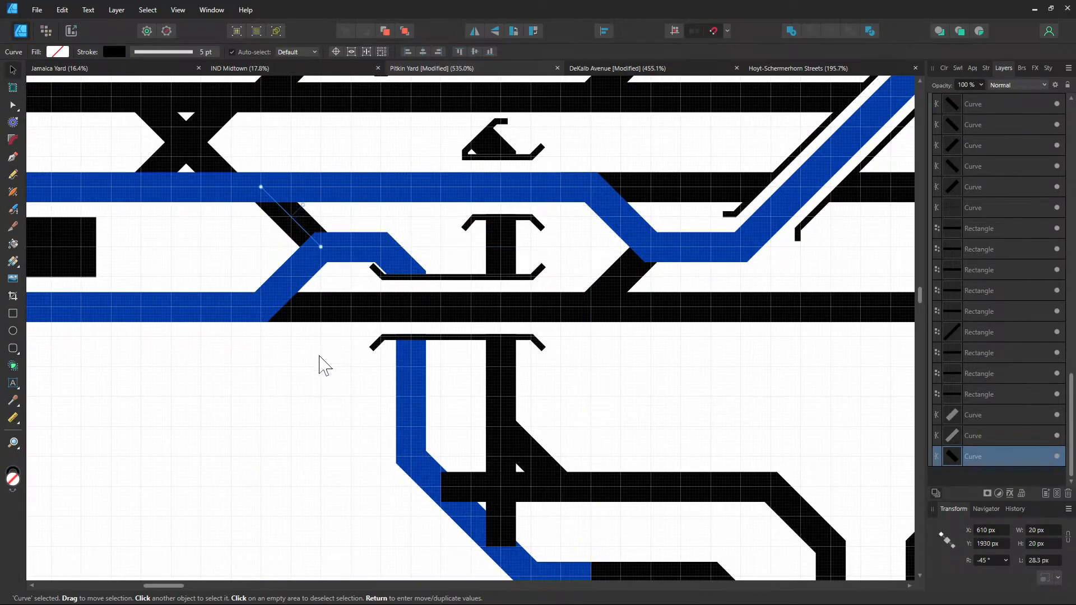
left_click(228, 444)
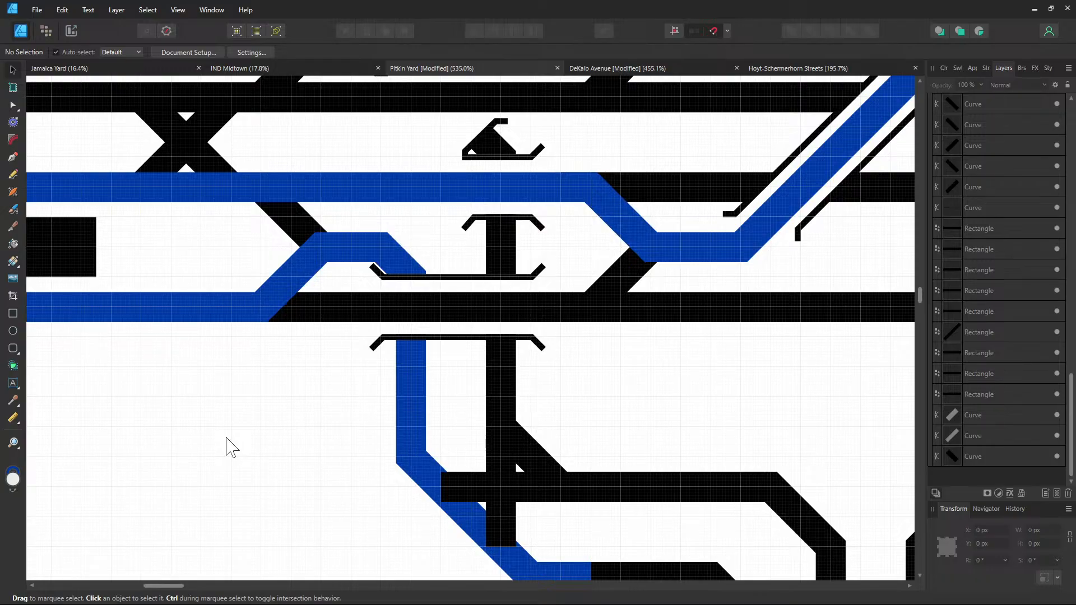
scroll(258, 408, "down", 5, "ctrl")
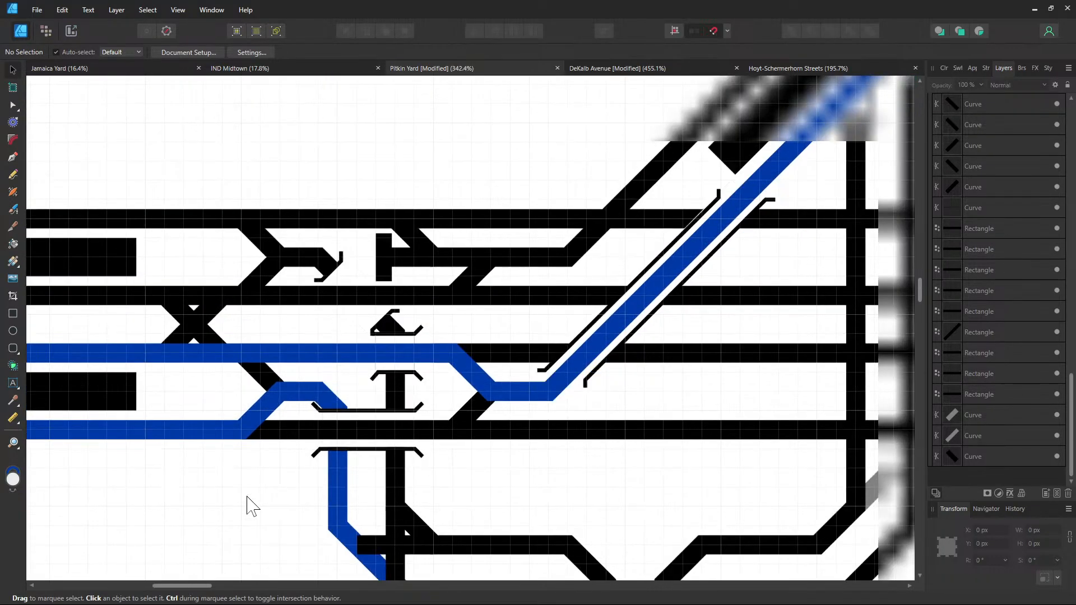
left_click_drag(247, 496, 229, 356)
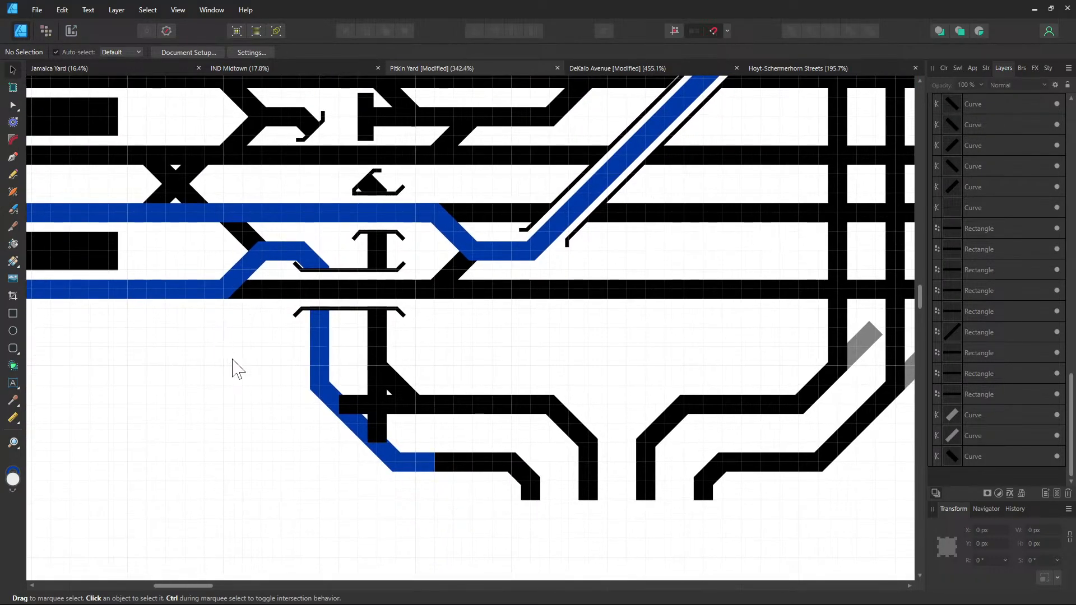
Give the lower black diagonal crossover curve a blue 0039A6 stroke
scroll(339, 428, "up", 1)
left_click(388, 401)
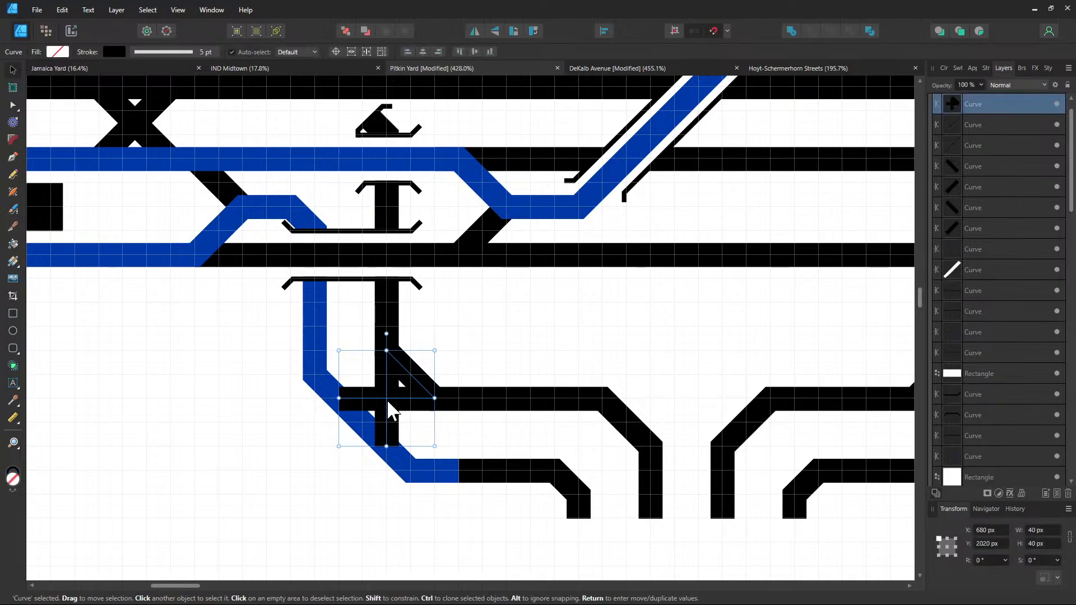
right_click(386, 399)
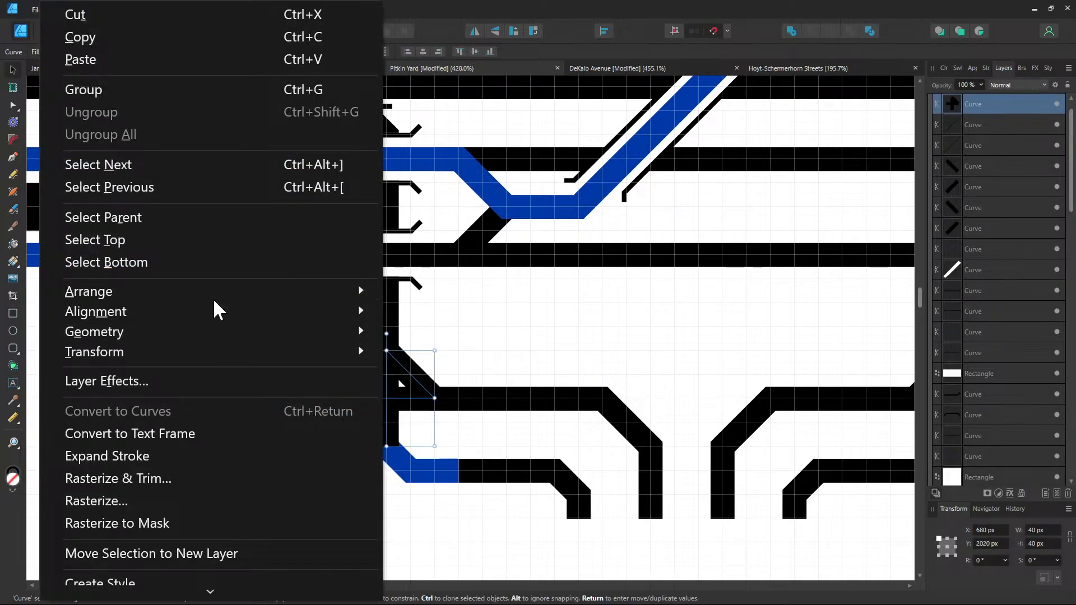
left_click(495, 336)
left_click(392, 392)
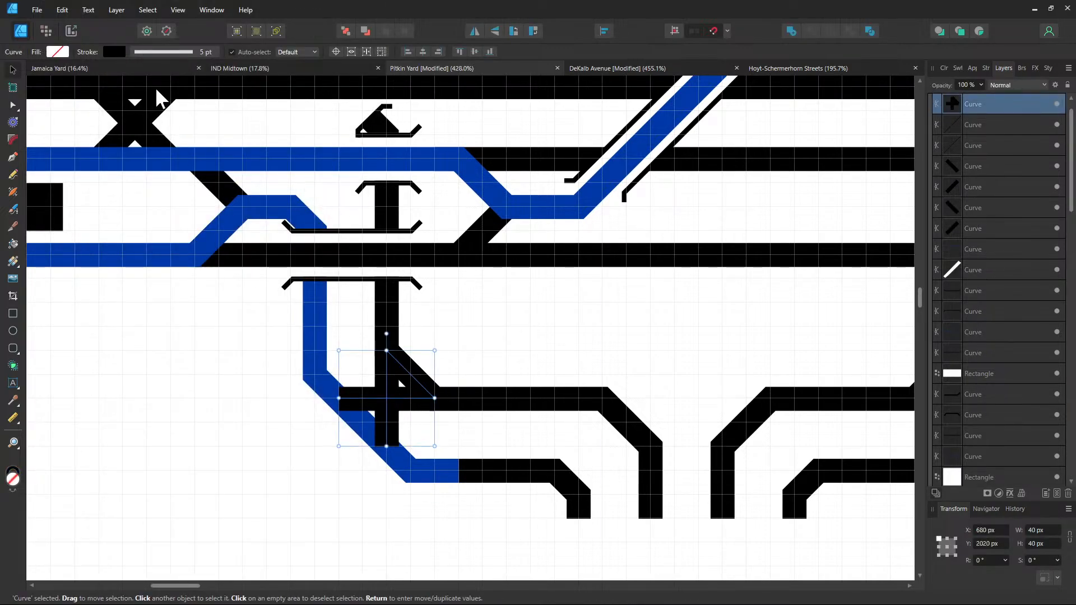
left_click(116, 52)
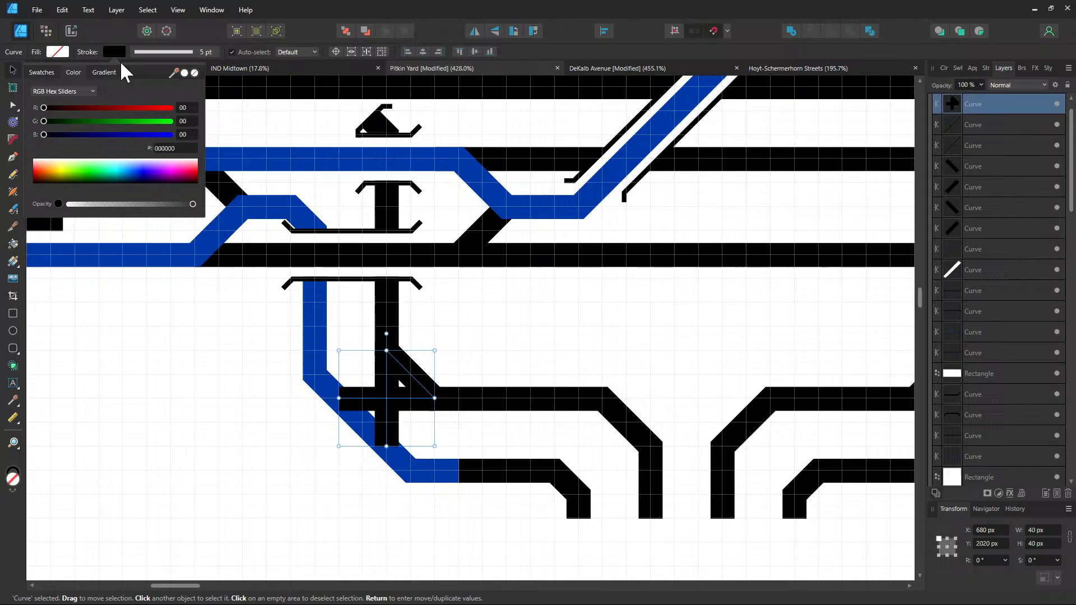
left_click(174, 147)
key("Return")
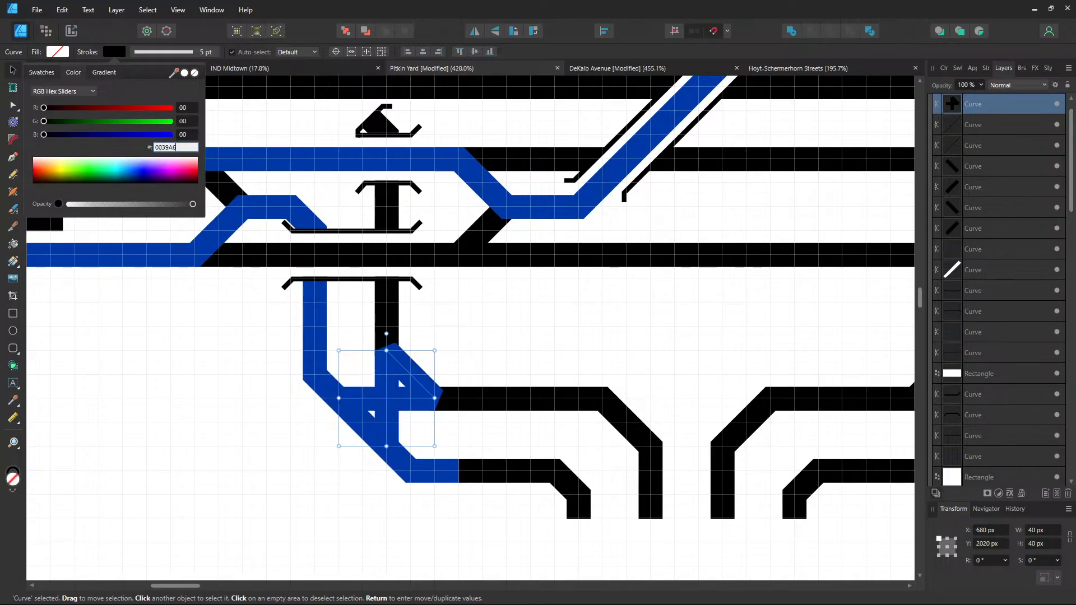
left_click(563, 327)
Split the long black track curve at a node with Break Curve
left_click(394, 312)
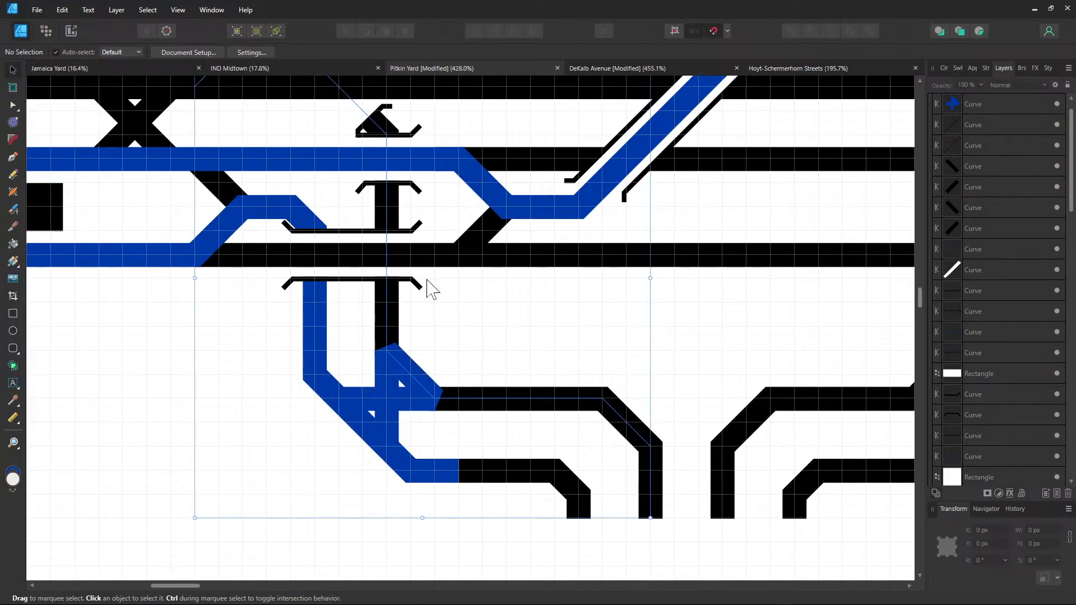
left_click_drag(420, 273, 509, 392)
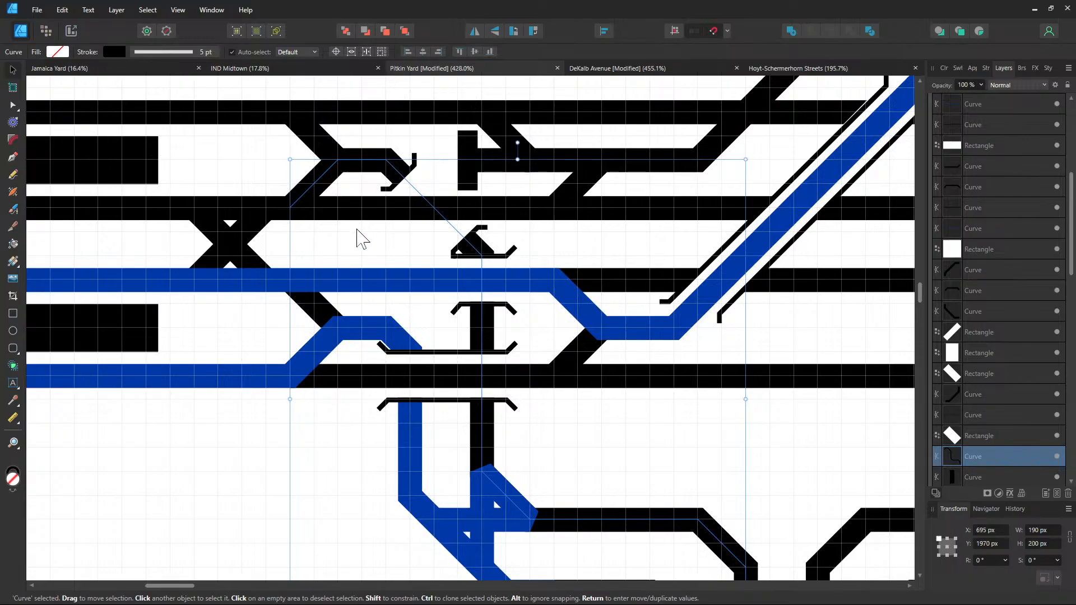
scroll(404, 324, "up", 2)
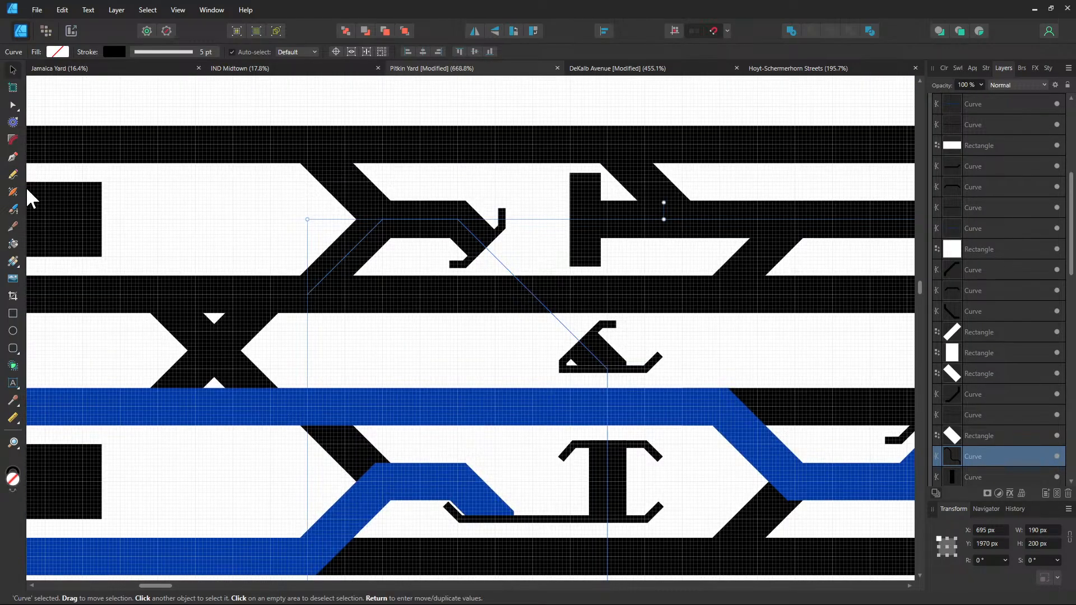
left_click(13, 106)
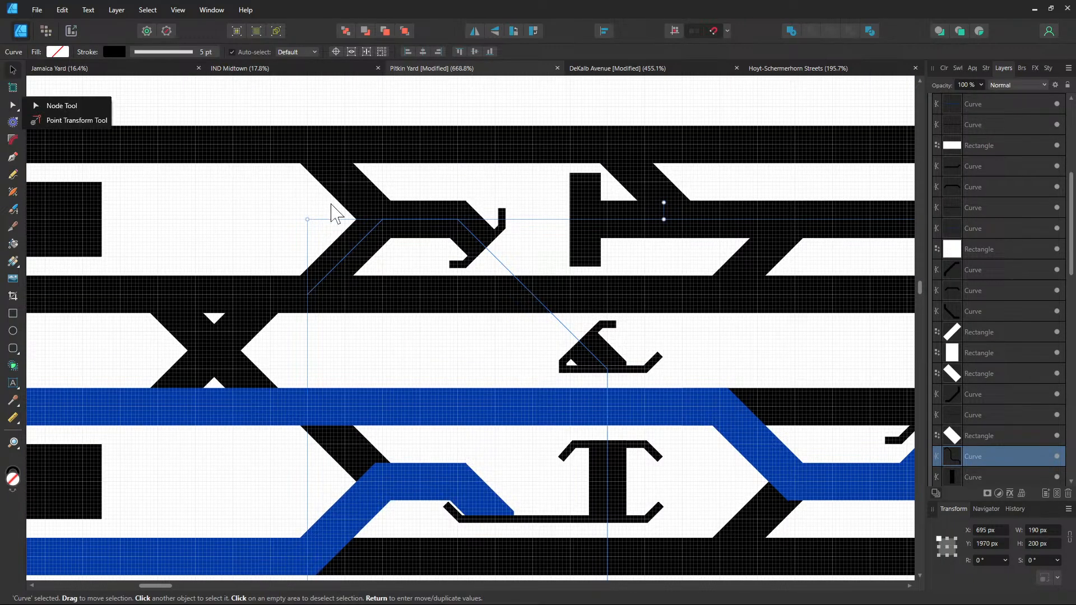
left_click(385, 227)
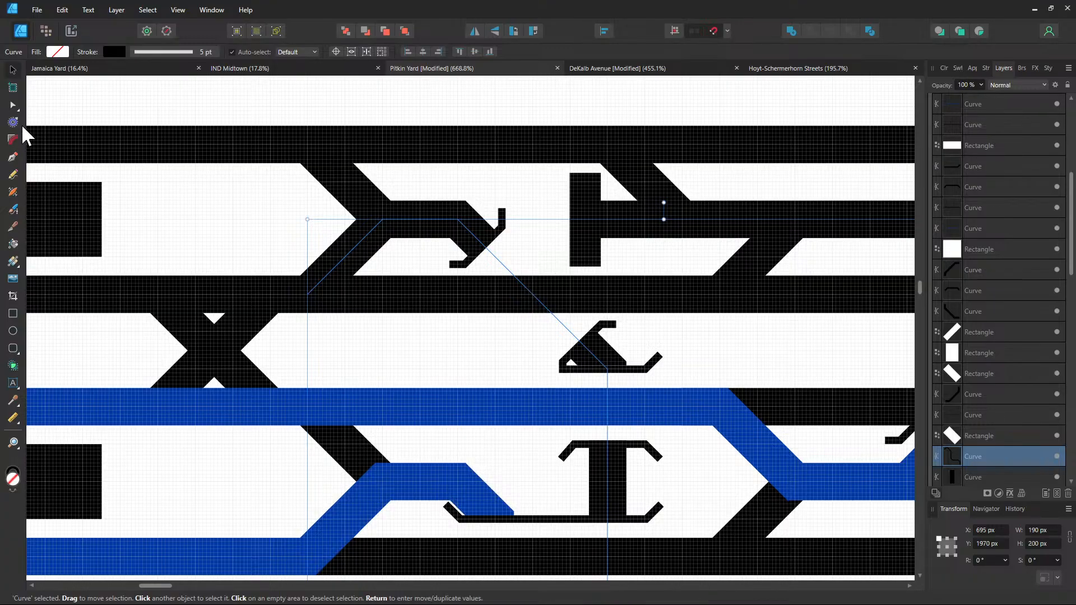
left_click(12, 106)
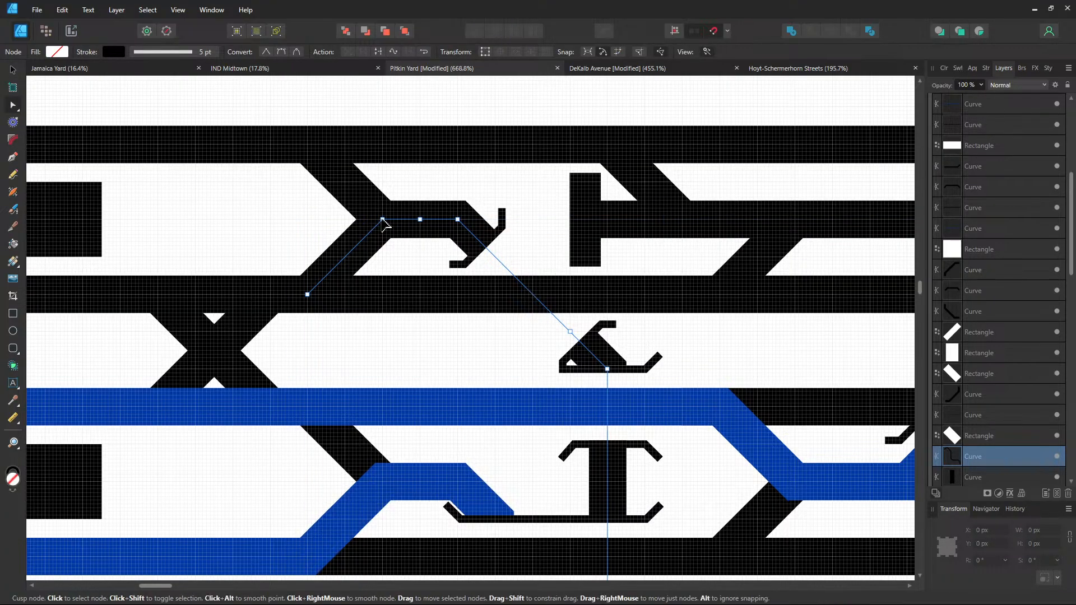
right_click(382, 220)
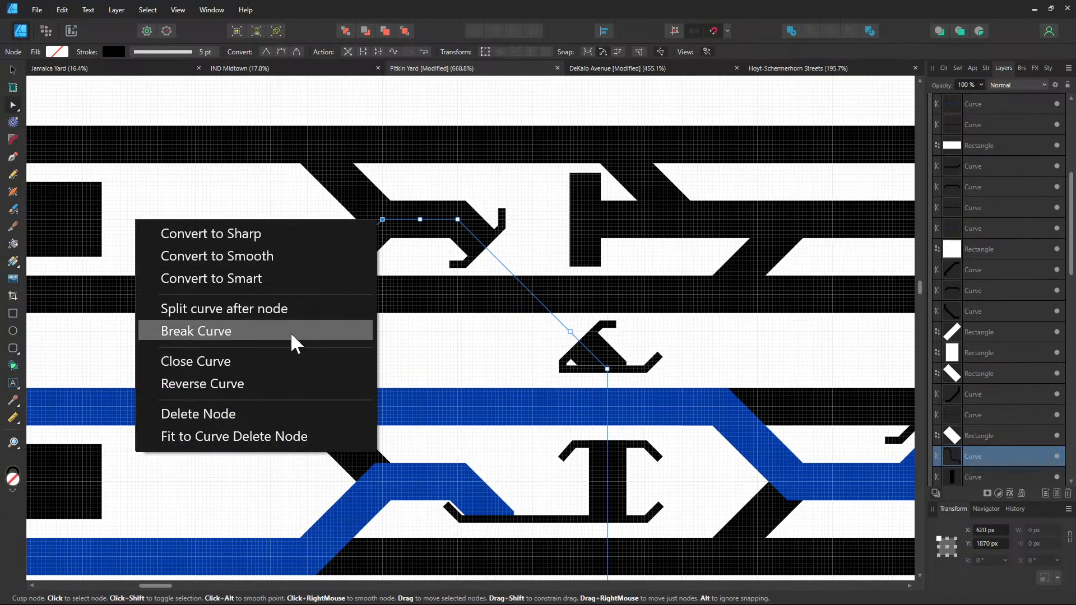
left_click(476, 379)
scroll(474, 371, "down", 1)
left_click(461, 352)
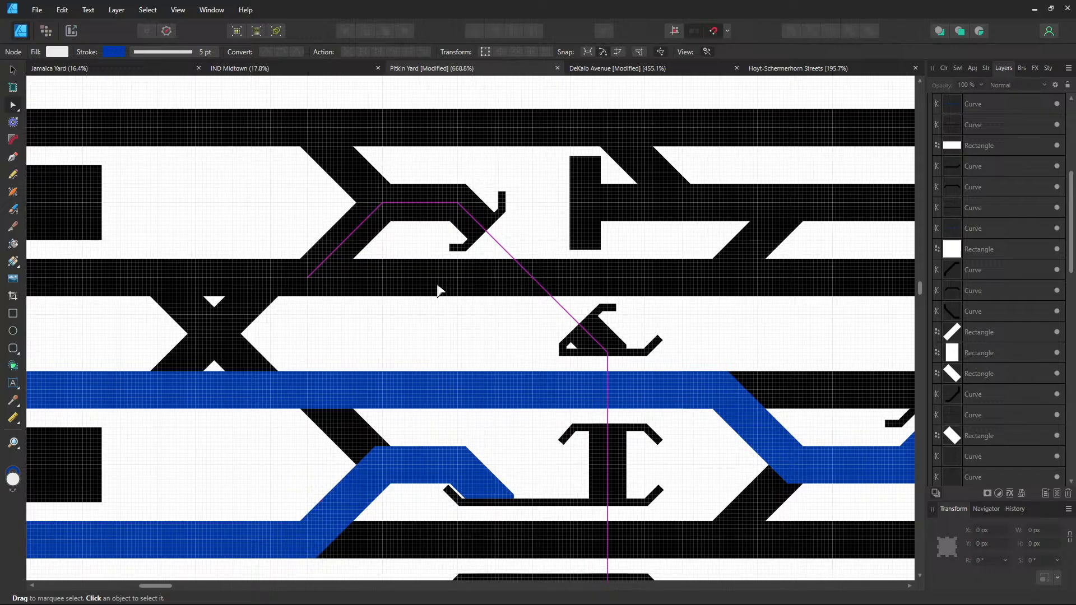
left_click(441, 205)
left_click(413, 344)
Break the black track leaving the crossover at a new node and stroke that piece 0039A6
mouse_move(628, 398)
left_mouse_down()
mouse_move(471, 144)
mouse_move(584, 305)
mouse_move(568, 264)
left_mouse_up()
left_click(377, 248)
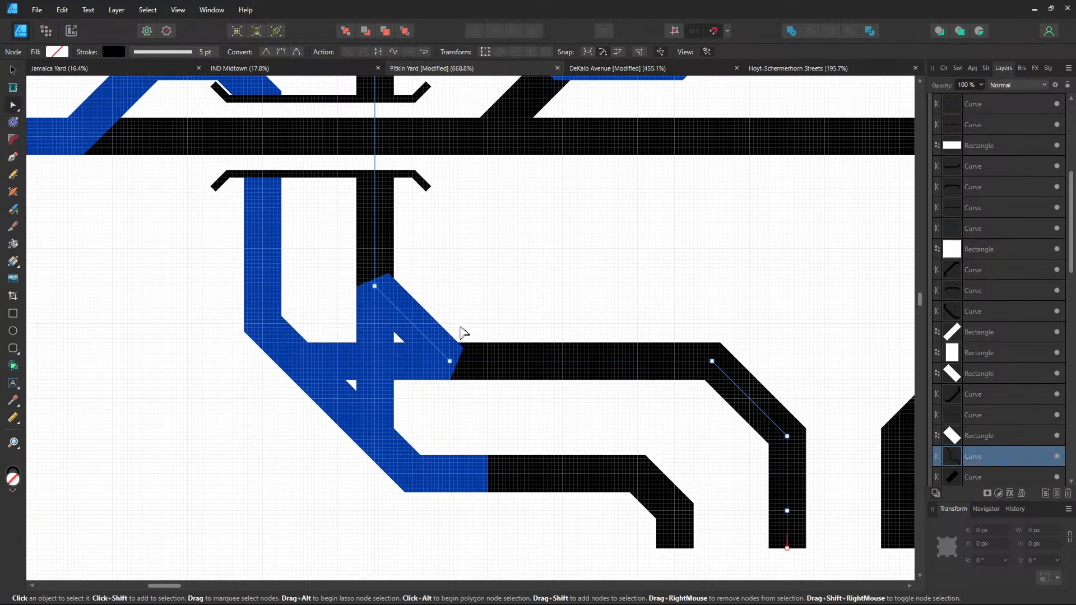
left_click(488, 362)
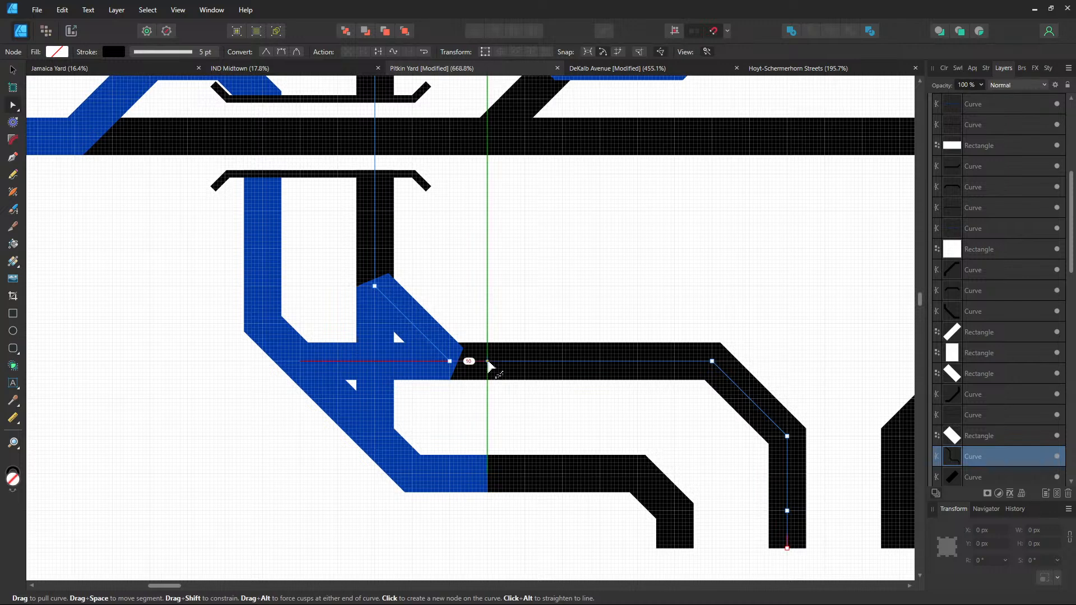
right_click(487, 361)
left_click(356, 476)
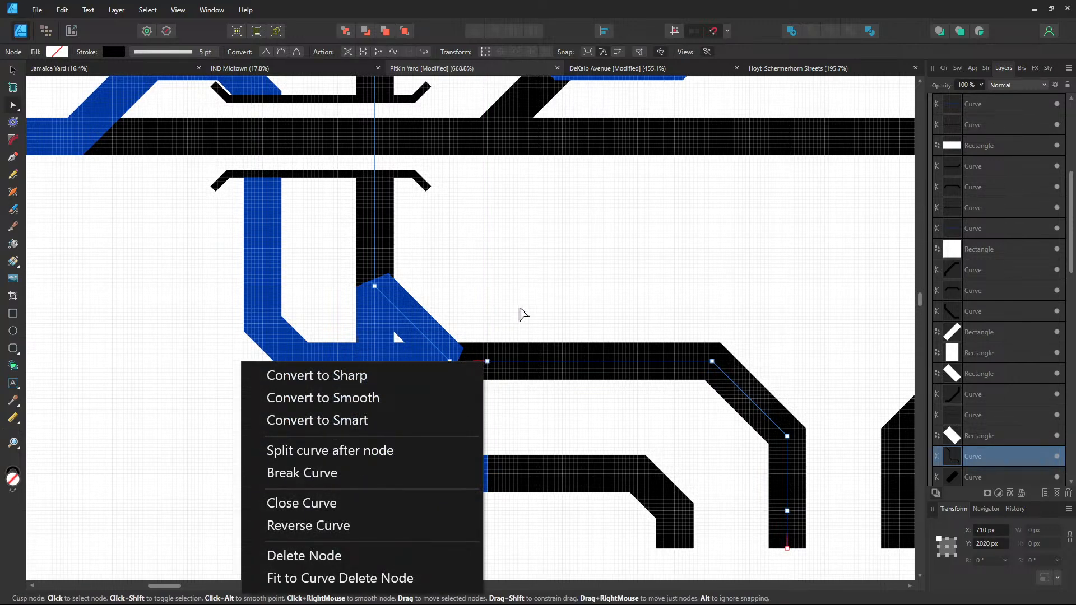
left_click(114, 51)
left_click(168, 147)
type("0039A6")
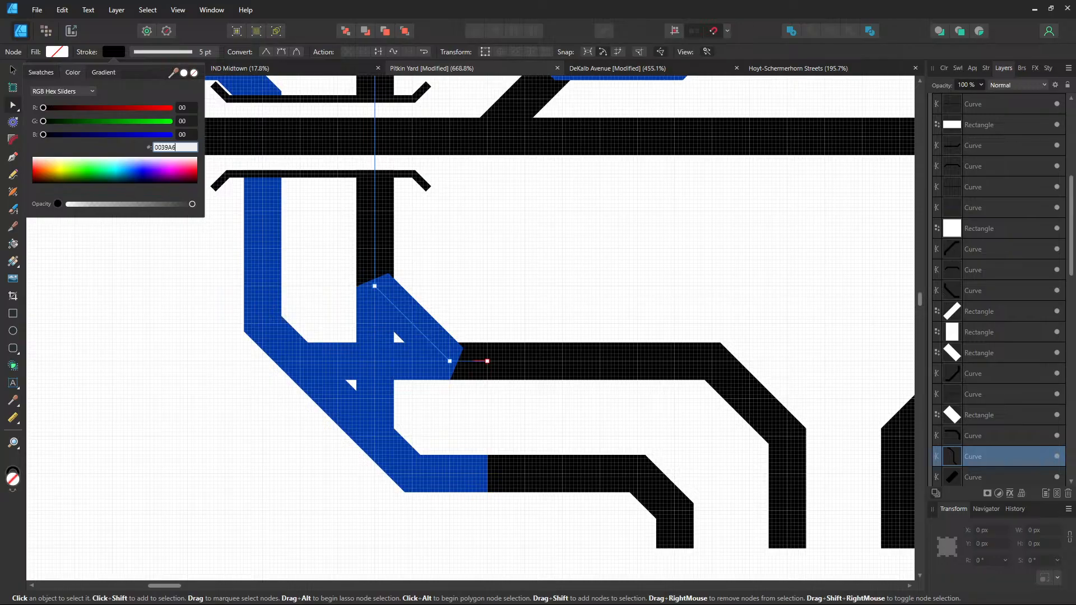
key("Return")
left_click(508, 228)
scroll(508, 229, "up", 10)
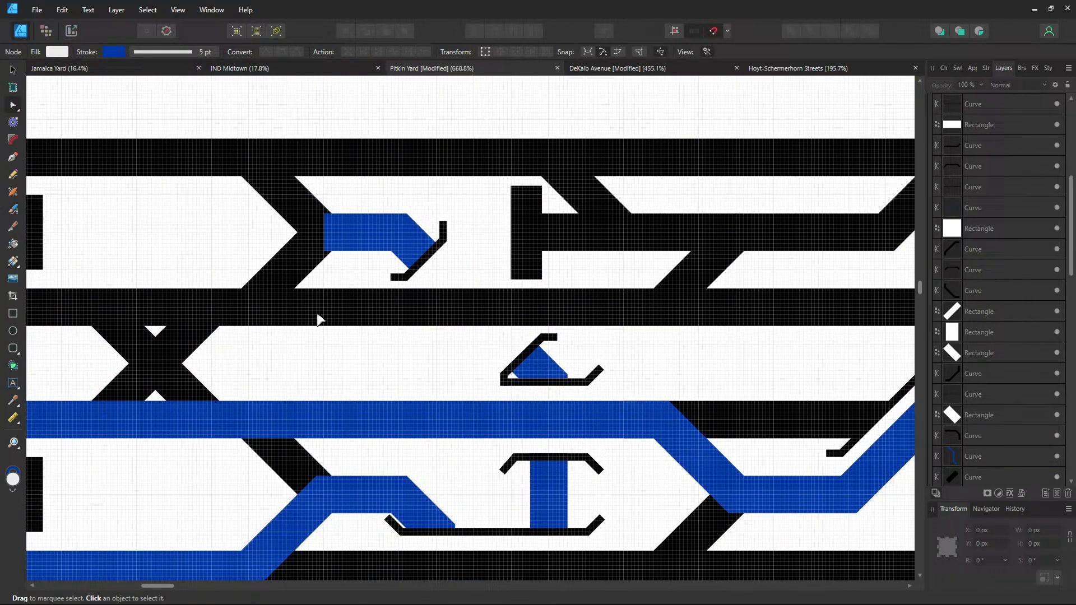
Give the upper thin diagonal crossover curve a blue 0039A6 stroke
left_click_drag(318, 315, 503, 321)
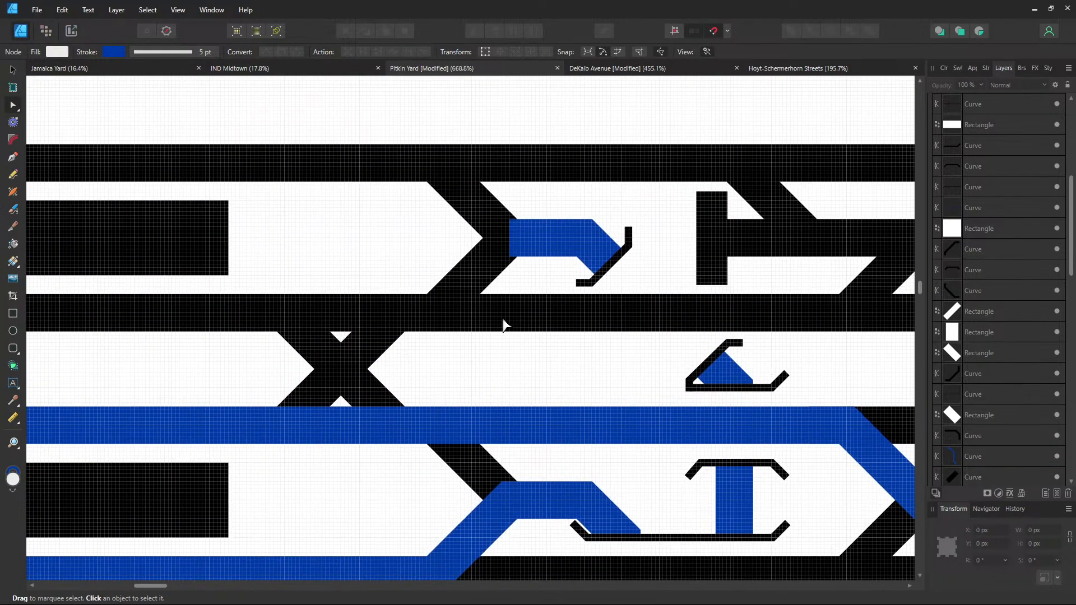
left_click(470, 201)
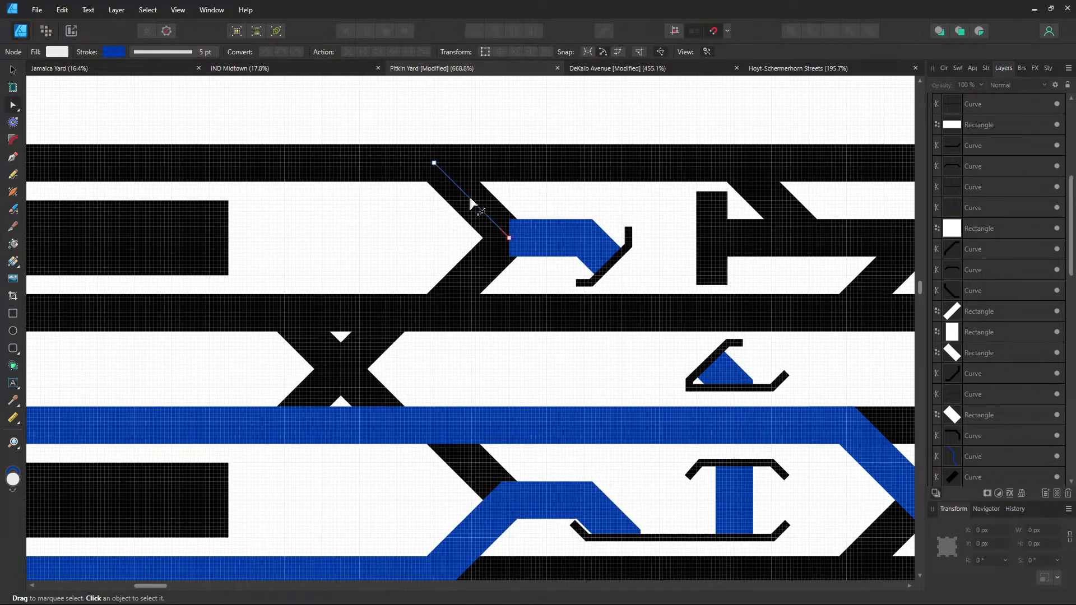
left_click(115, 51)
left_click(168, 147)
type("0039A6")
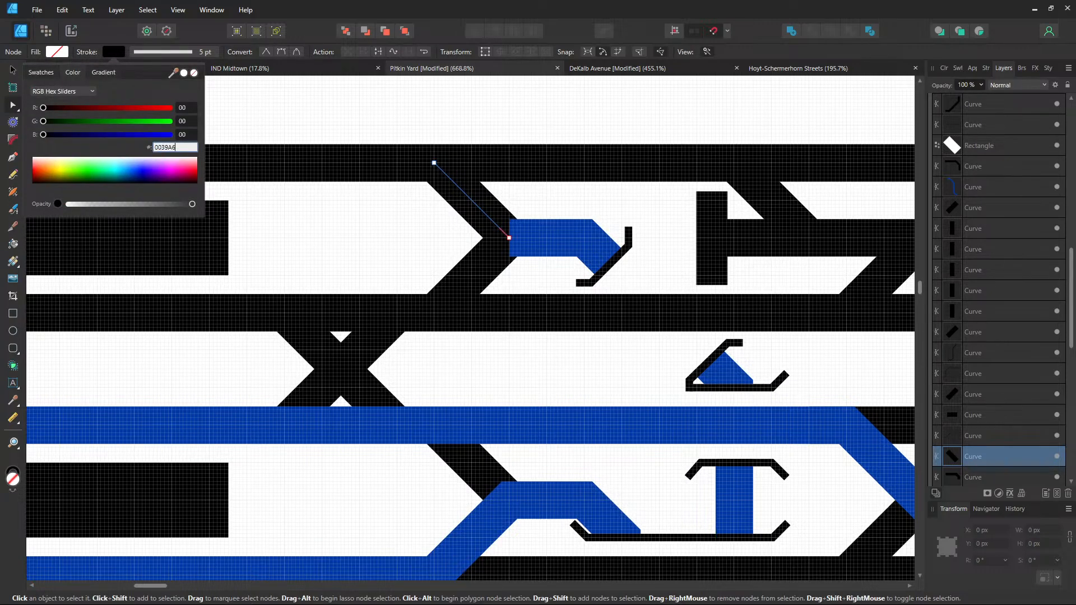
key("Return")
left_click(408, 214)
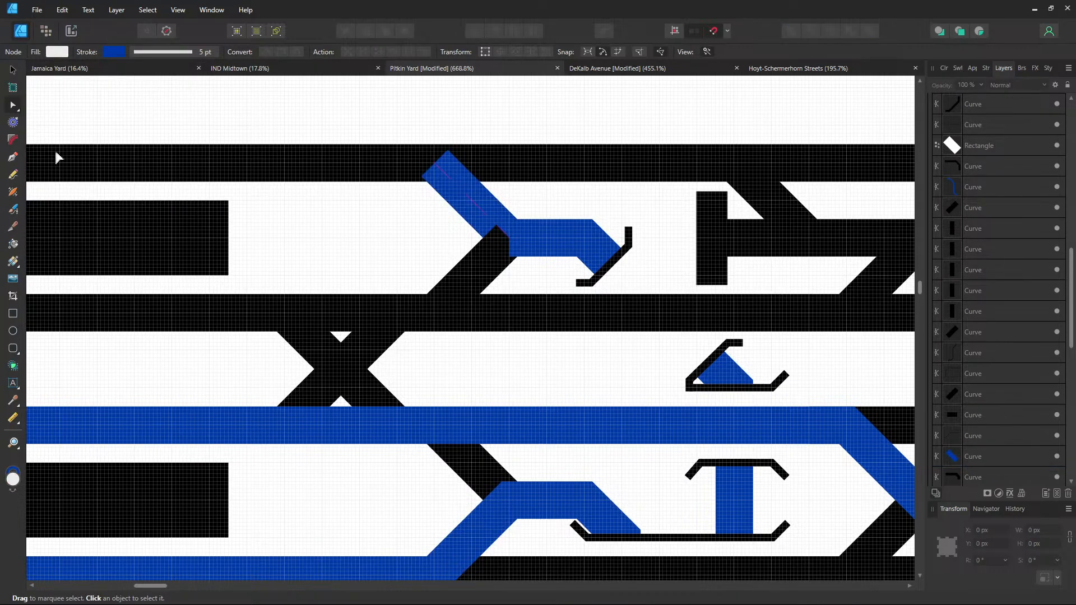
Send the lower thin diagonal curve behind everything else
left_click(481, 270)
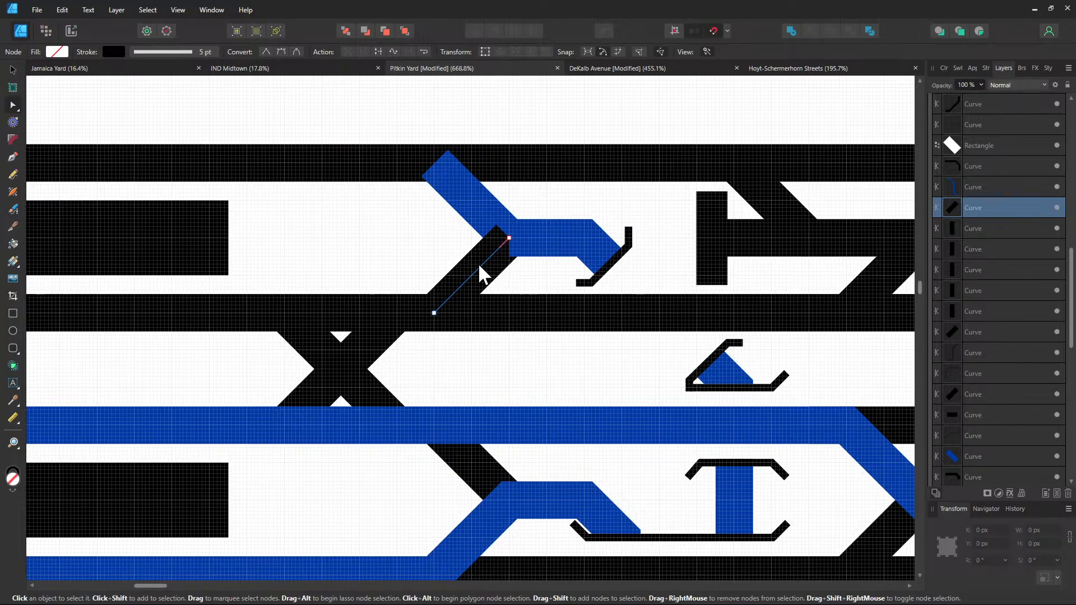
right_click(479, 266)
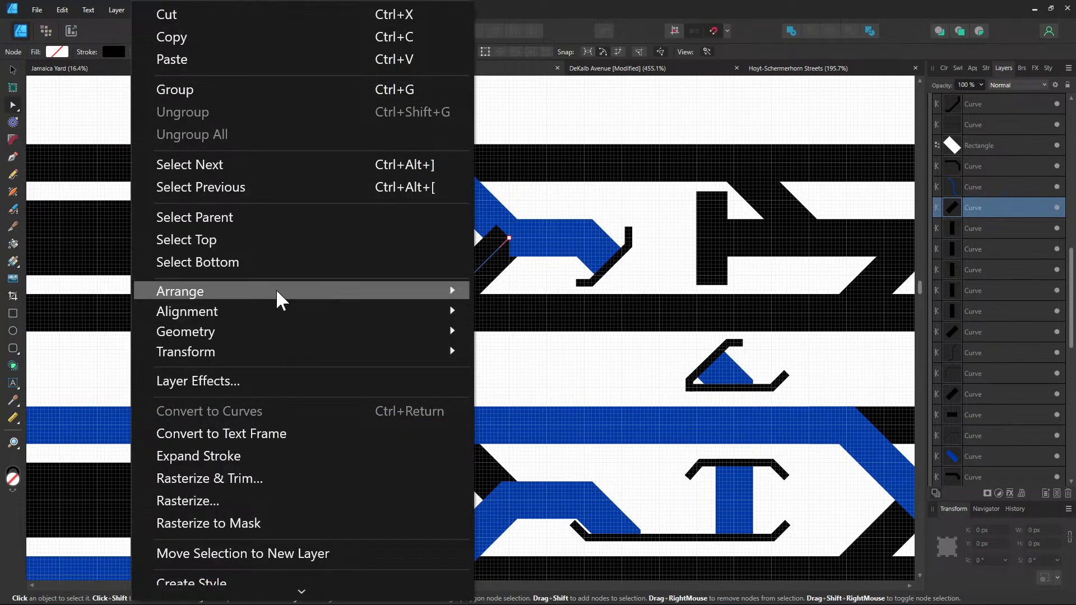
mouse_move(279, 296)
left_click(499, 321)
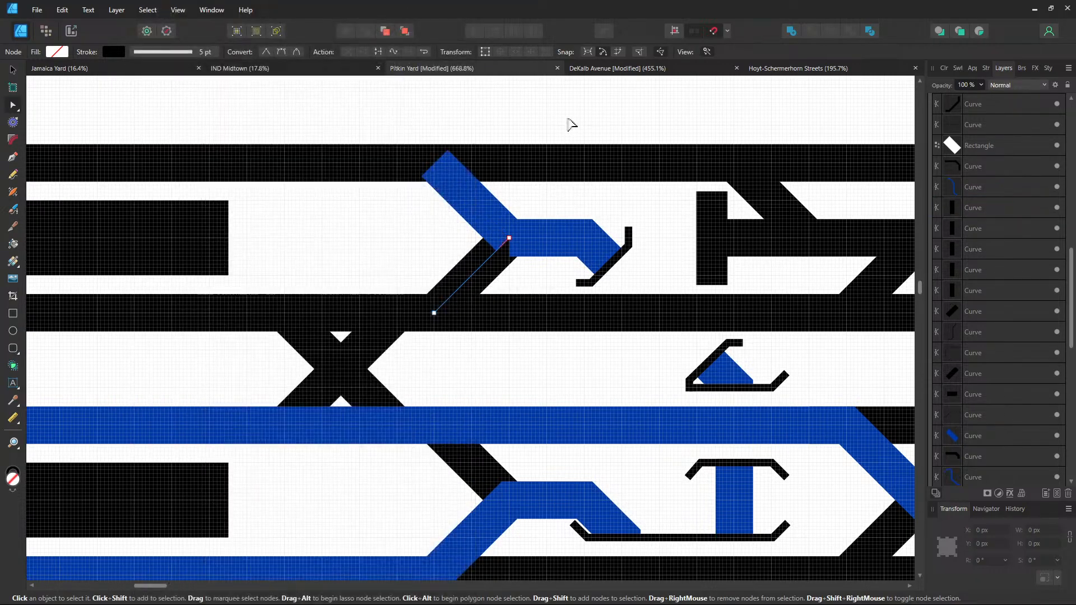
left_click(567, 119)
Pick up the blue diagonal crossover's end with the Pen to extend it
left_click(493, 235)
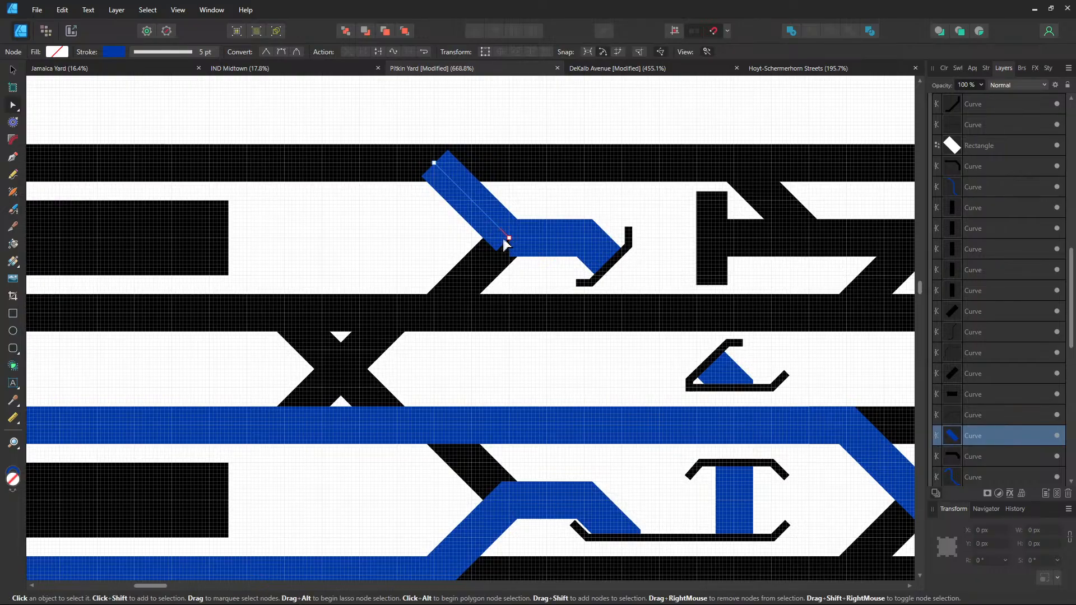
left_click(12, 157)
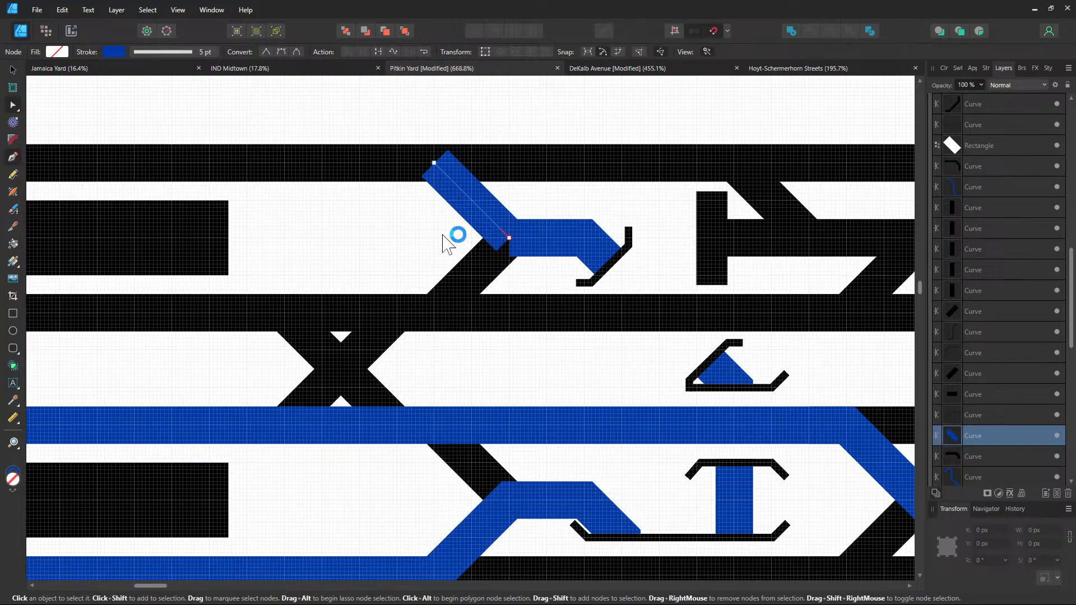
left_click(510, 238)
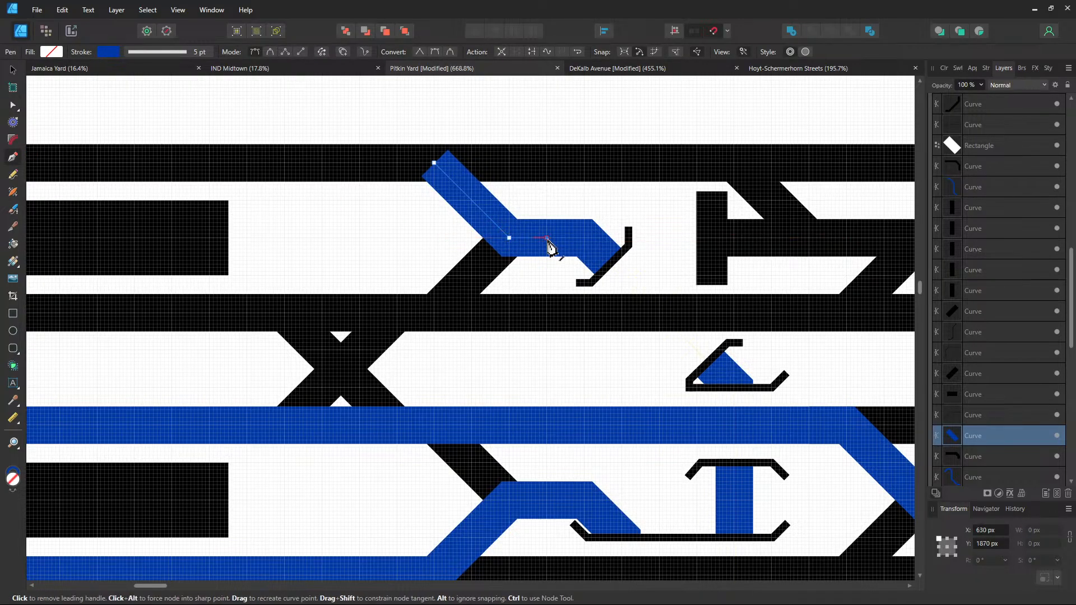
key("v")
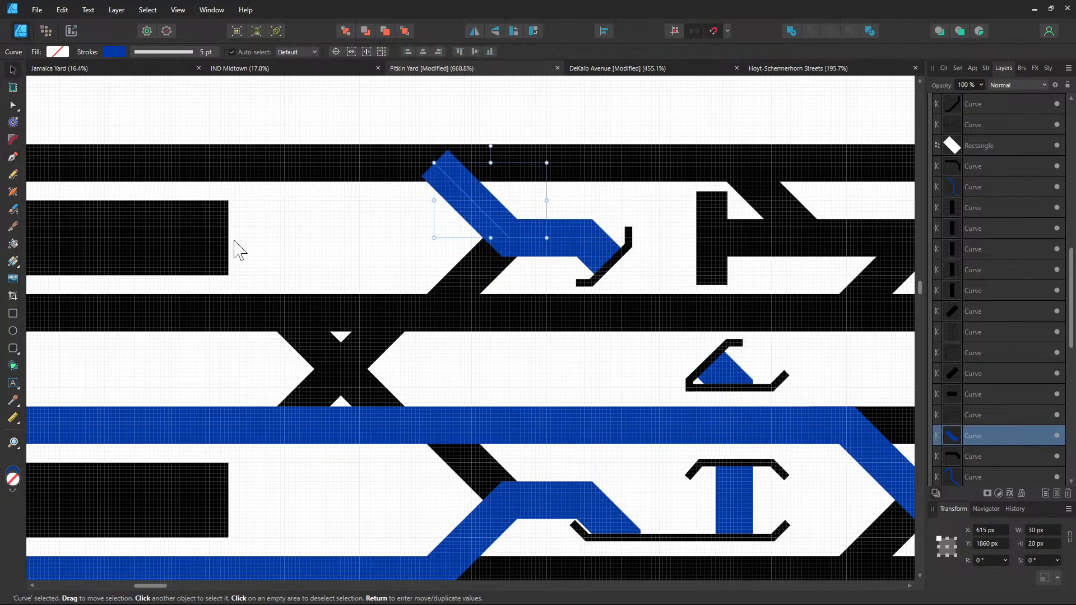
left_click(262, 250)
left_click_drag(262, 250, 407, 278)
scroll(487, 247, "down", 3)
Break the black top track at a new node where the crossover meets it
left_click(455, 217)
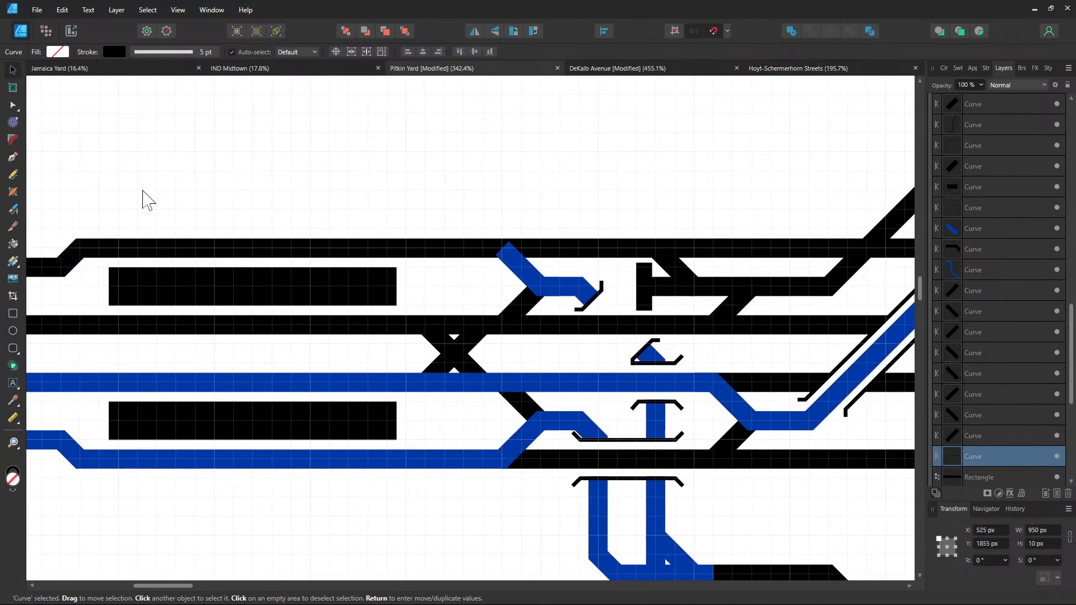
left_click(13, 106)
scroll(456, 274, "up", 2)
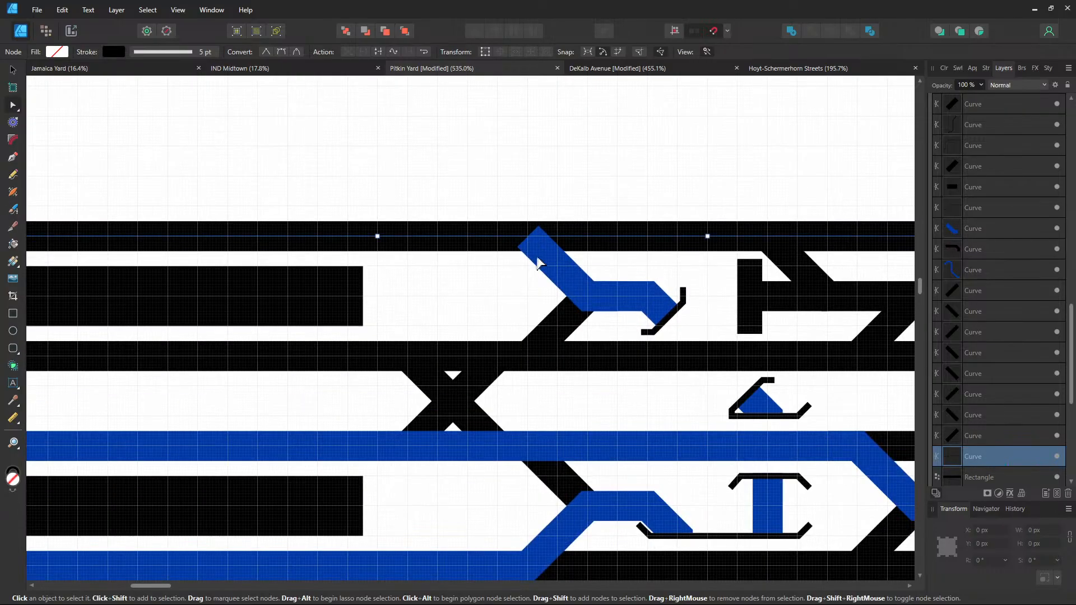
left_click(528, 237)
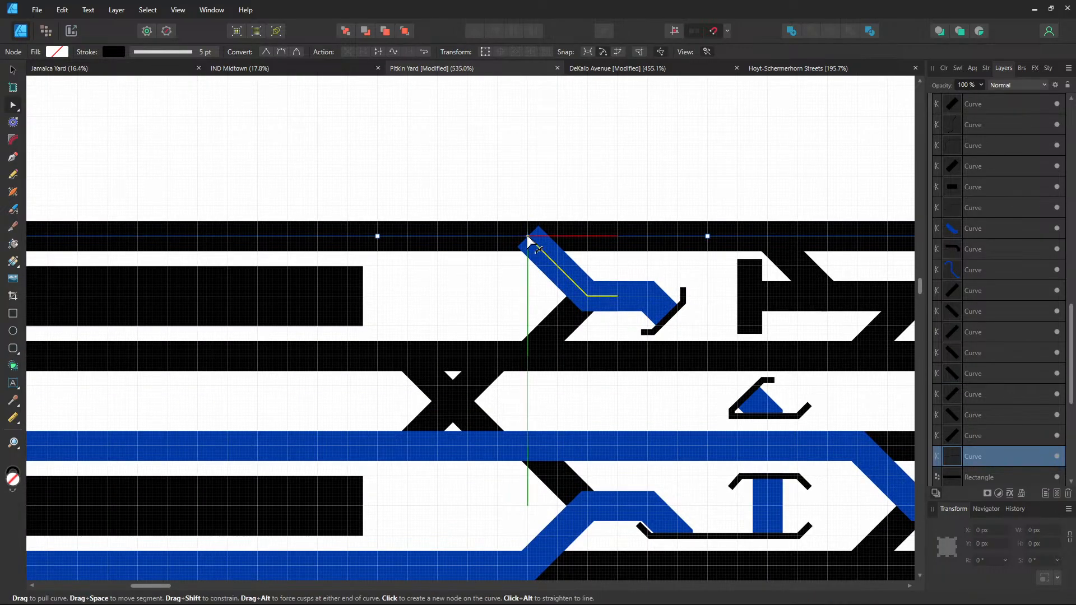
right_click(527, 236)
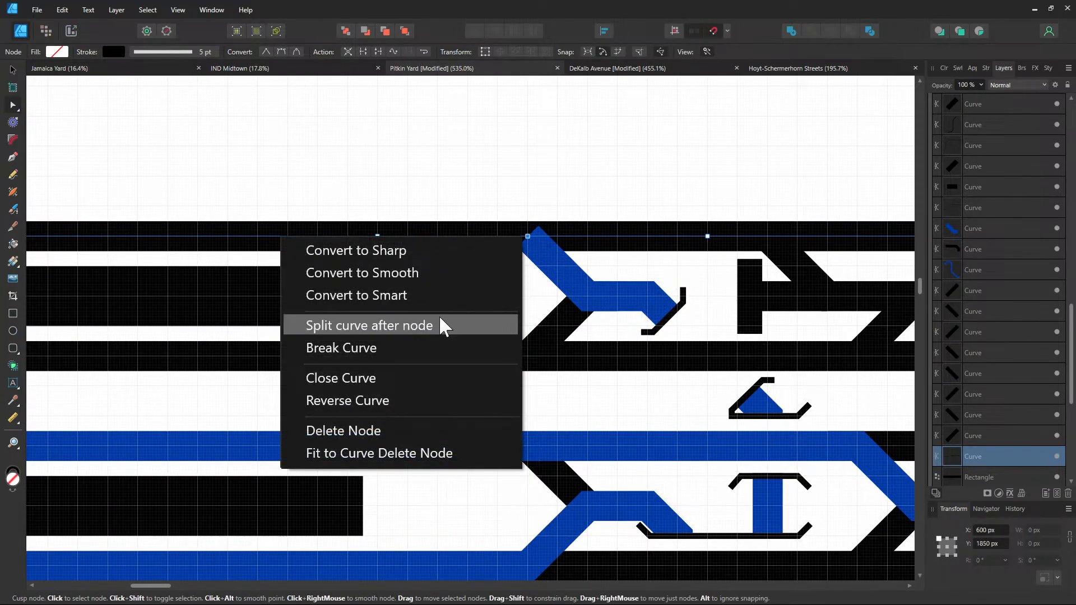
left_click(409, 351)
left_click(193, 236)
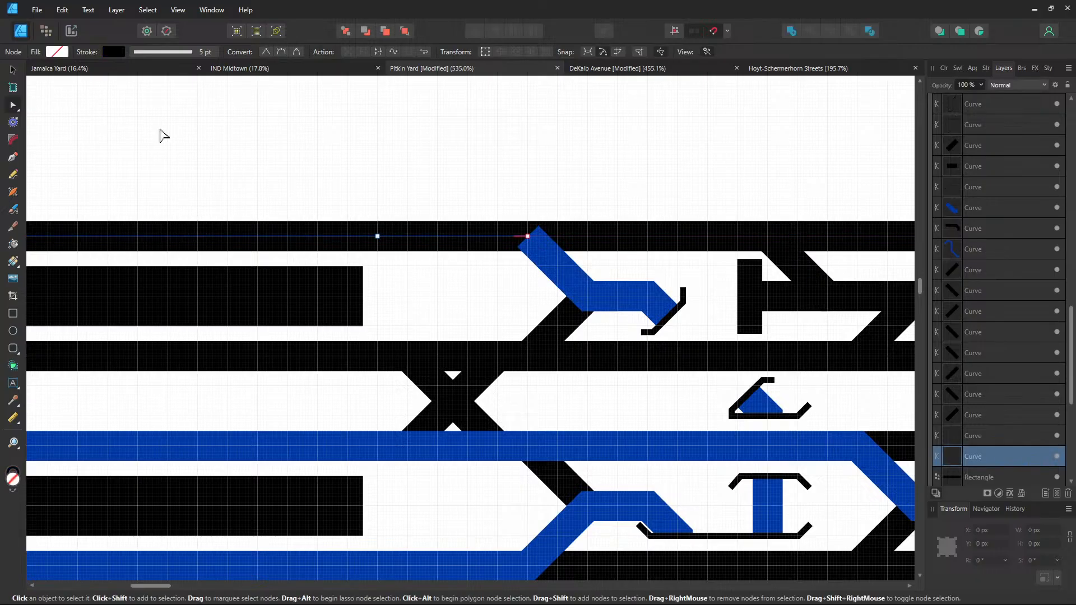
Set the top track's left half stroke to blue 0039A6
left_click(114, 51)
left_click(174, 148)
type("0039A6")
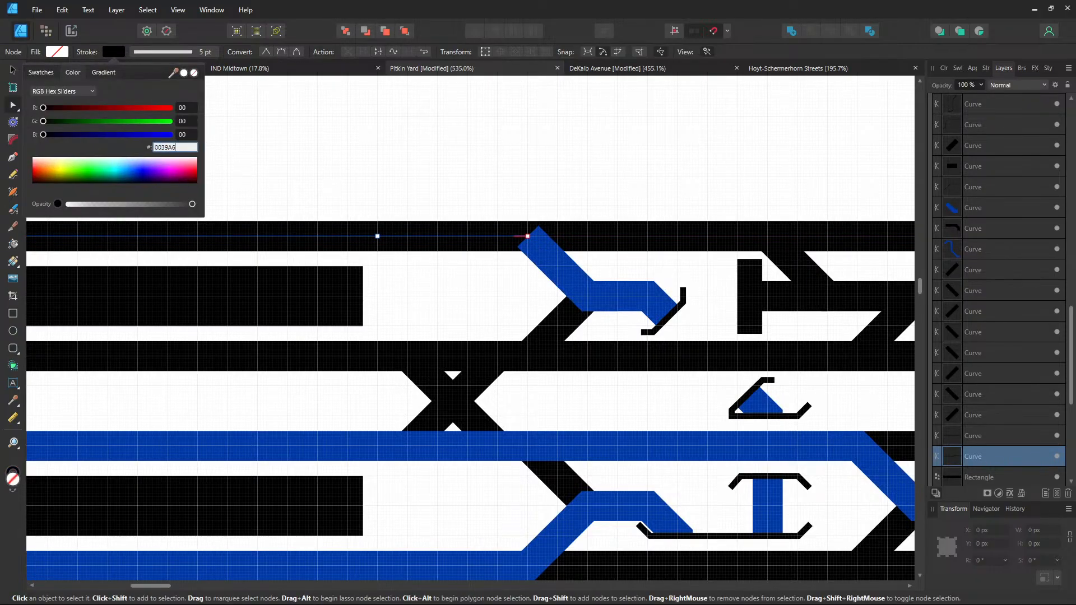
key("Return")
left_click(116, 147)
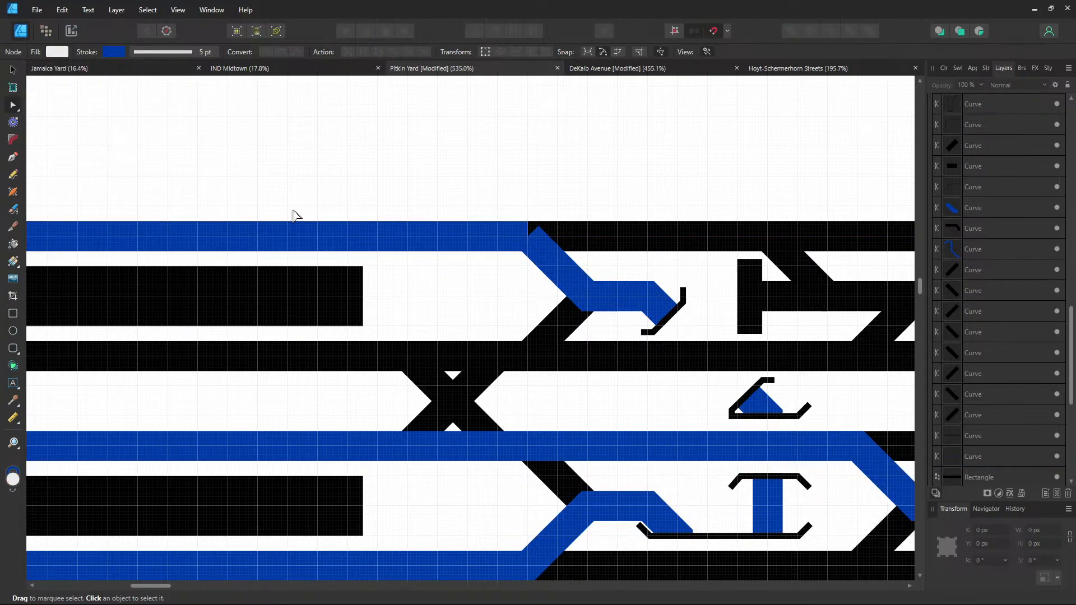
Check the blue top track and its neighbouring layer, then select the black second track
left_click(507, 239)
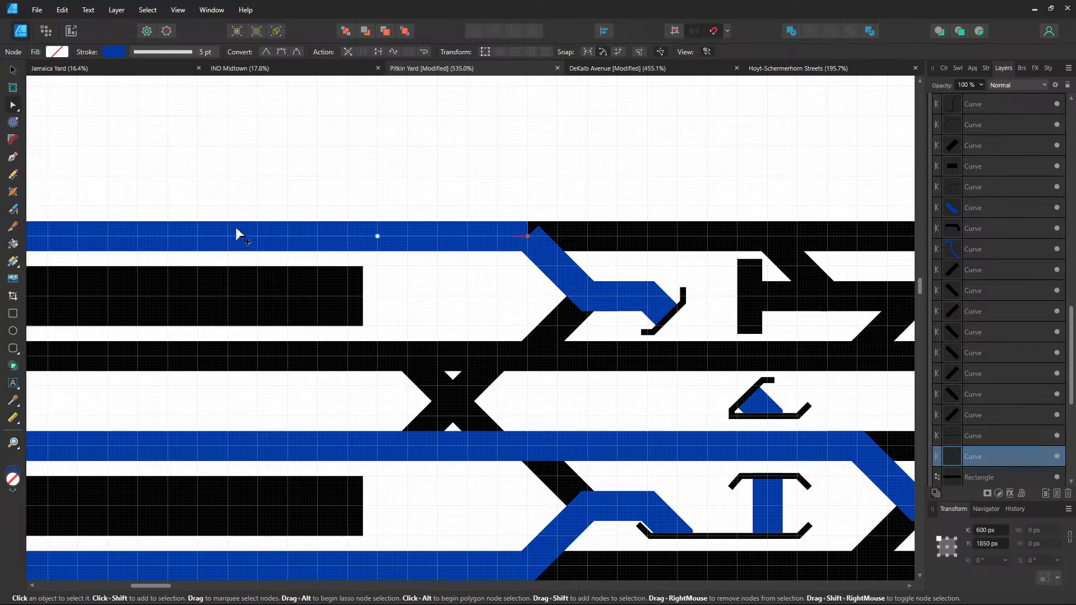
left_click(13, 157)
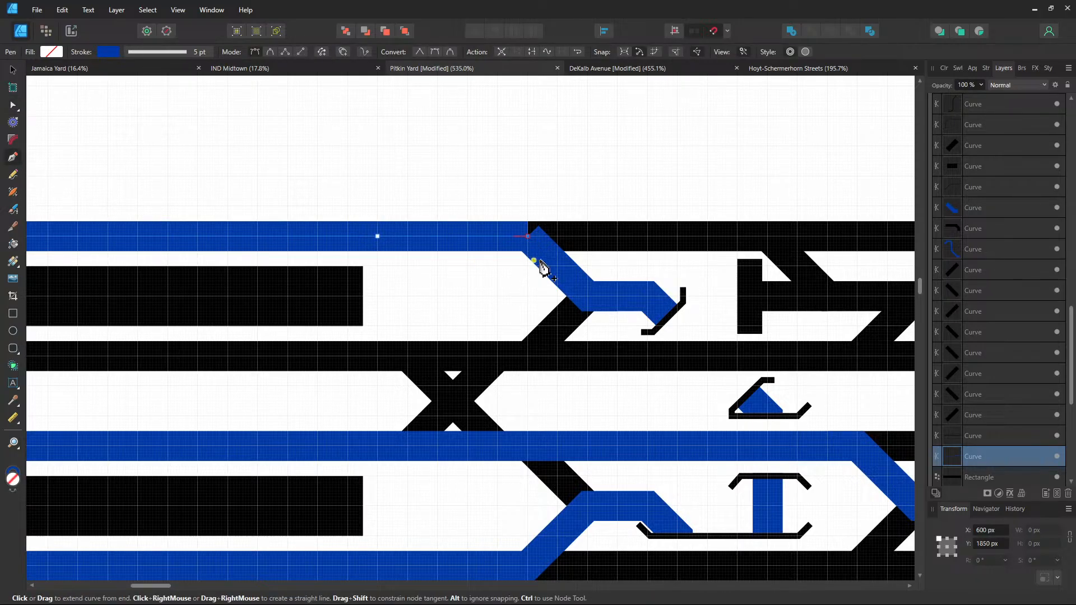
scroll(550, 265, "up", 1)
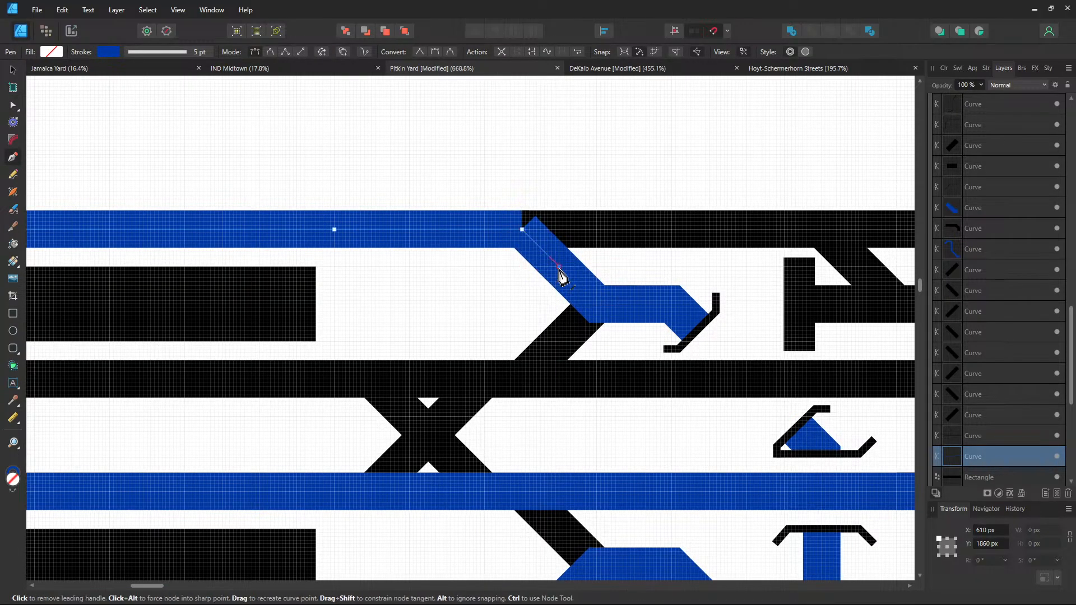
left_click(977, 434)
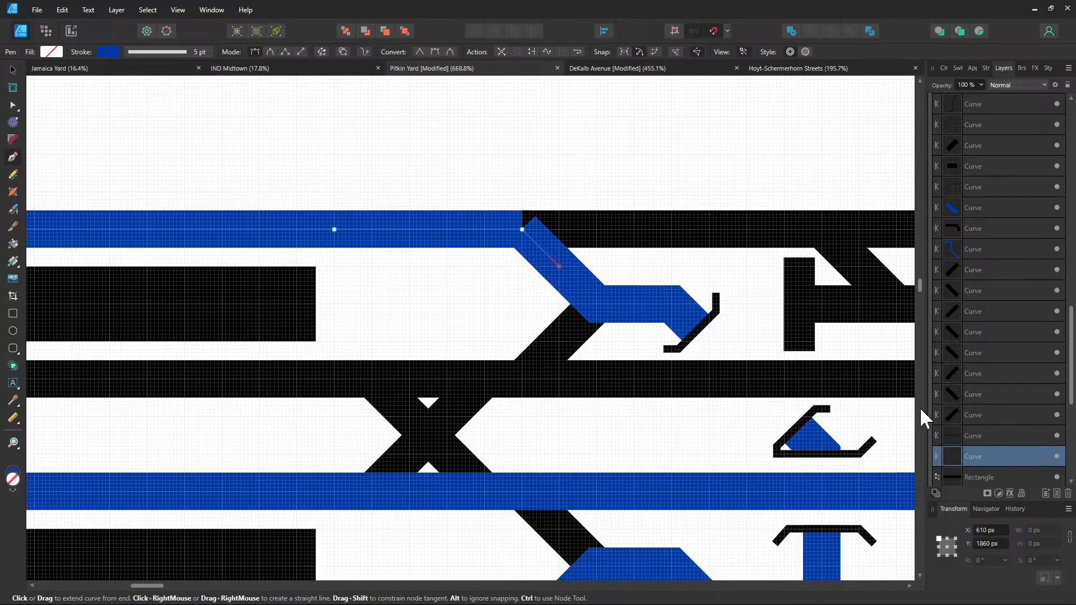
left_click(13, 70)
left_click(377, 305)
scroll(420, 330, "down", 3)
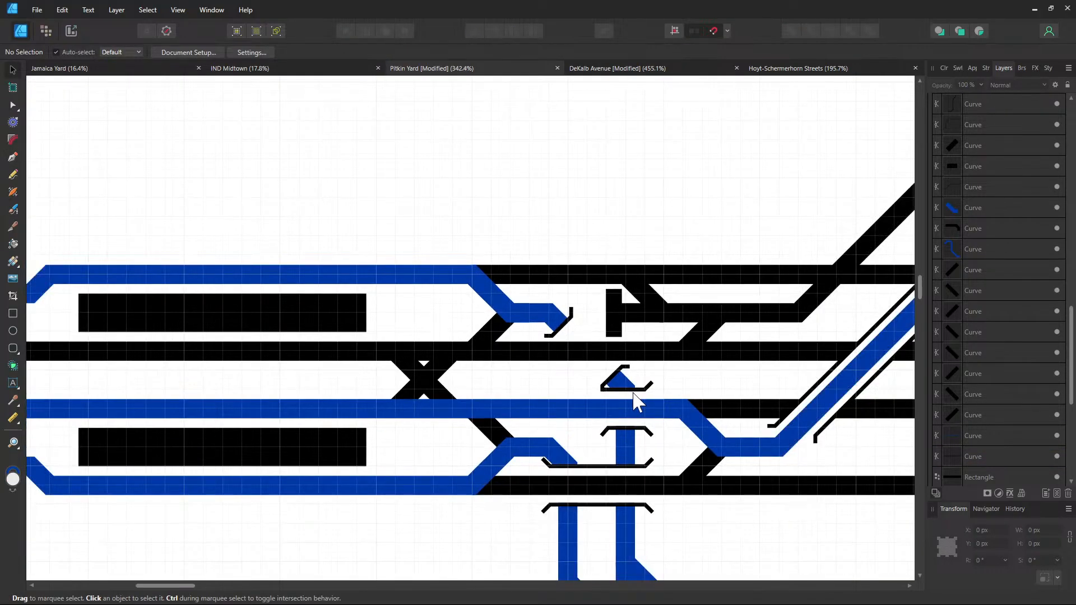
mouse_move(632, 403)
left_mouse_down()
mouse_move(555, 380)
mouse_move(498, 345)
mouse_move(727, 377)
mouse_move(546, 377)
left_mouse_up()
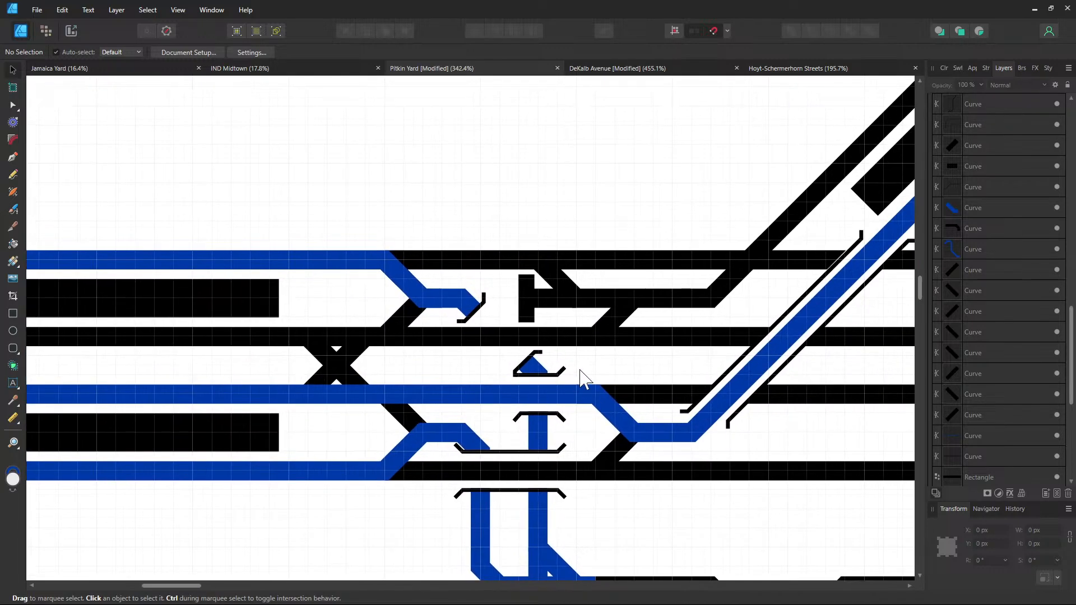
scroll(583, 367, "up", 1)
left_click(549, 336)
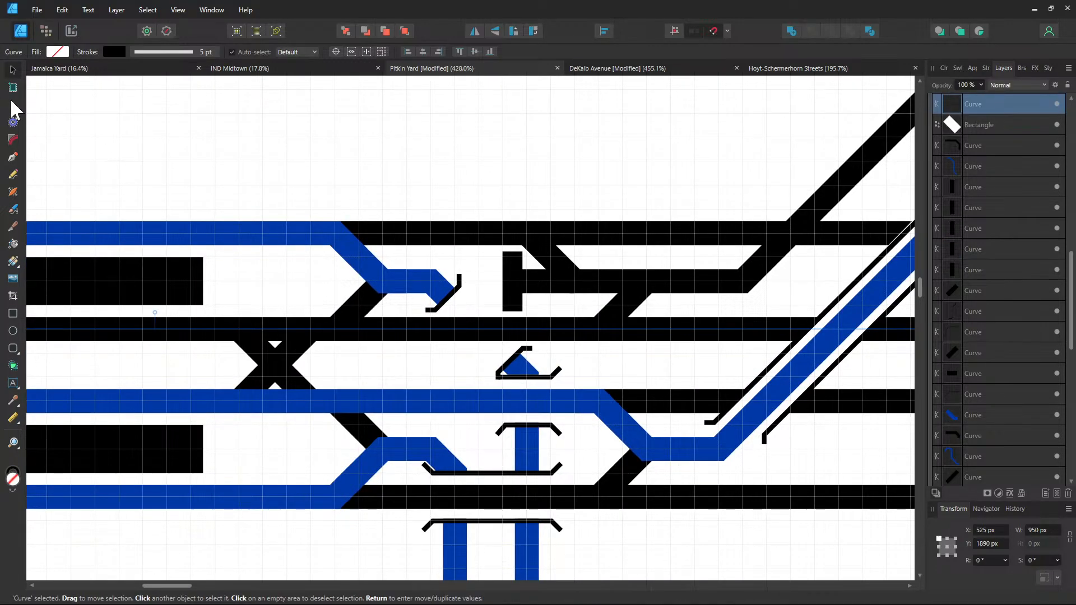
Break the second track at the crossover and paste blue 0039A6 into its left half's stroke
left_click(14, 106)
scroll(644, 366, "up", 2)
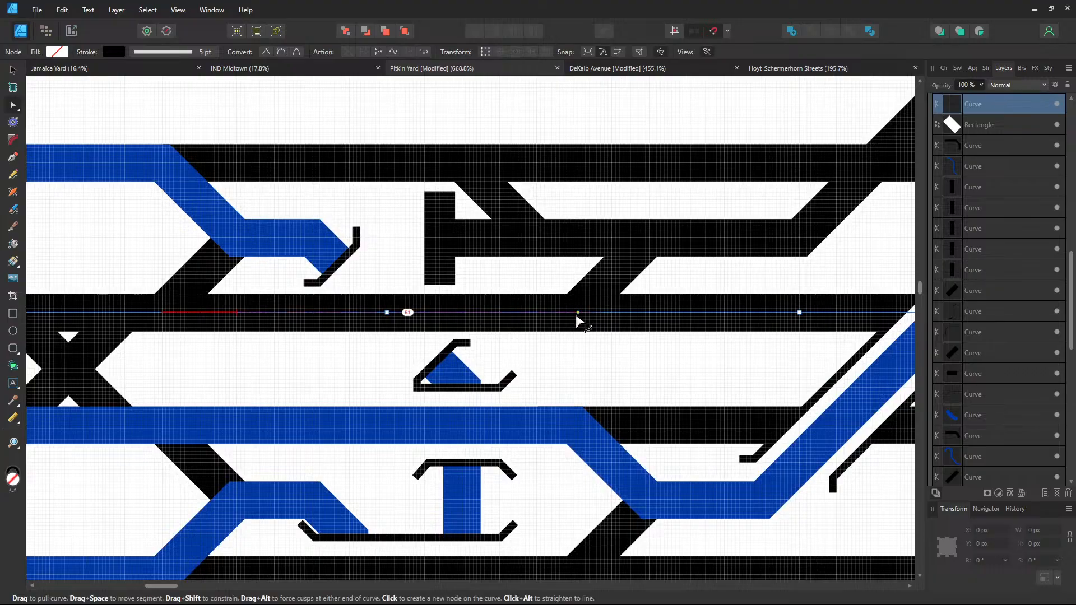
left_click(574, 314)
right_click(574, 314)
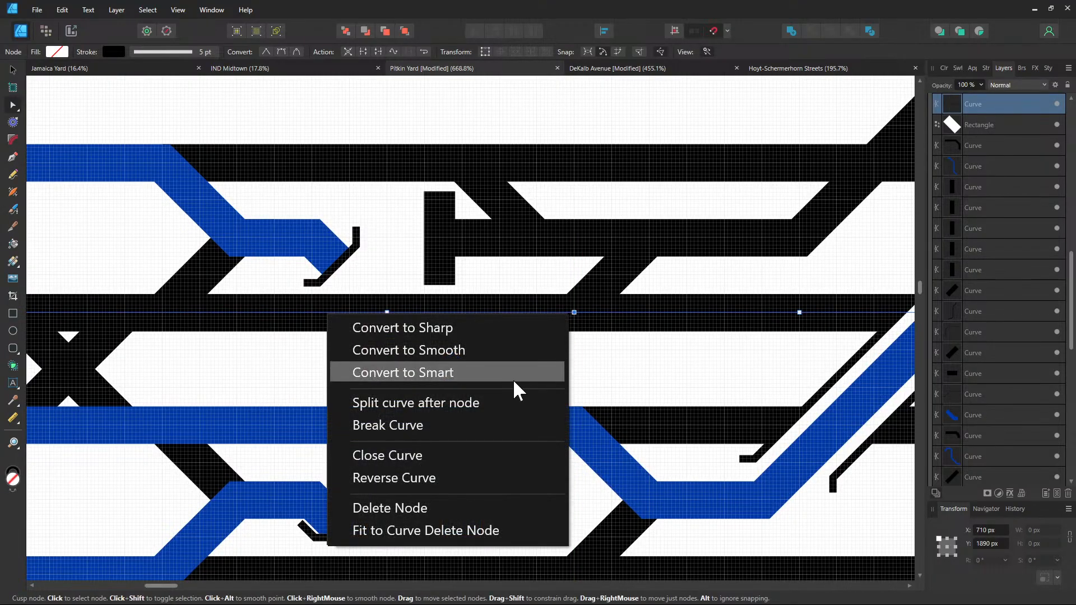
left_click(492, 415)
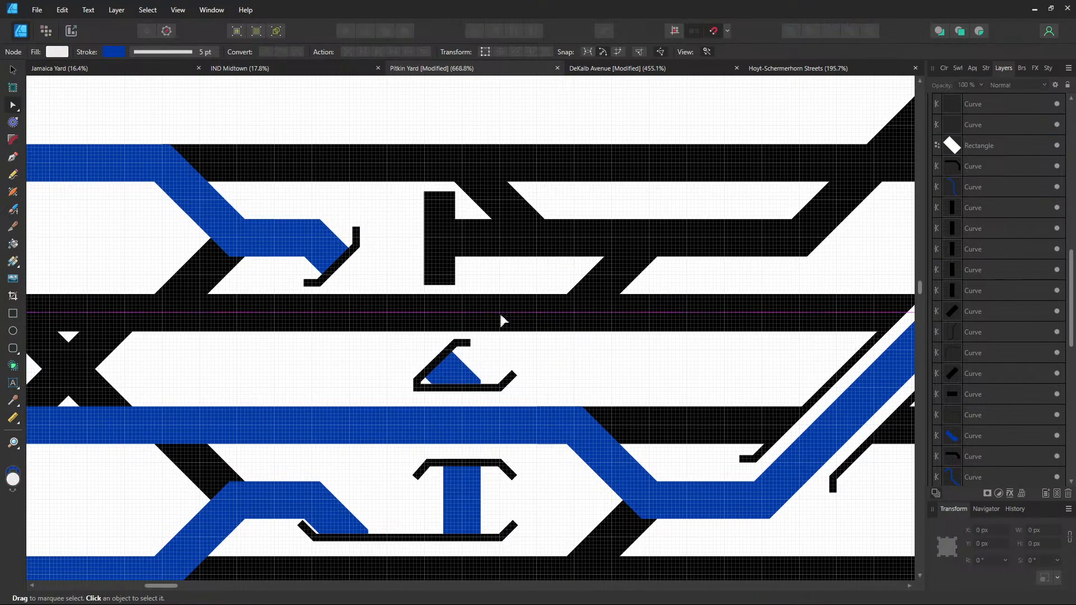
left_click(113, 52)
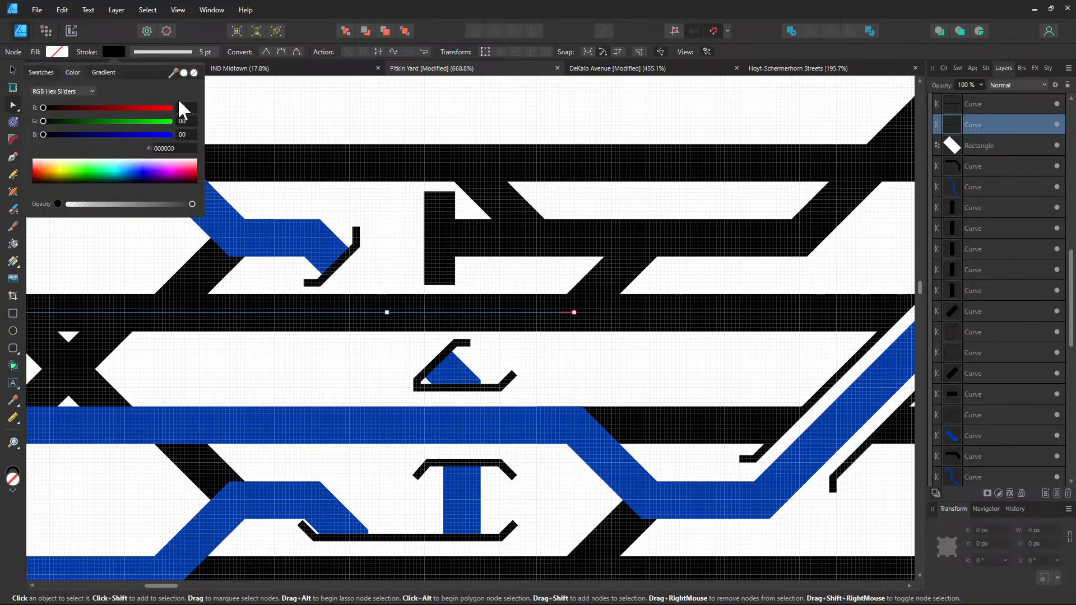
left_click(160, 147)
type("0039A6")
key("Return")
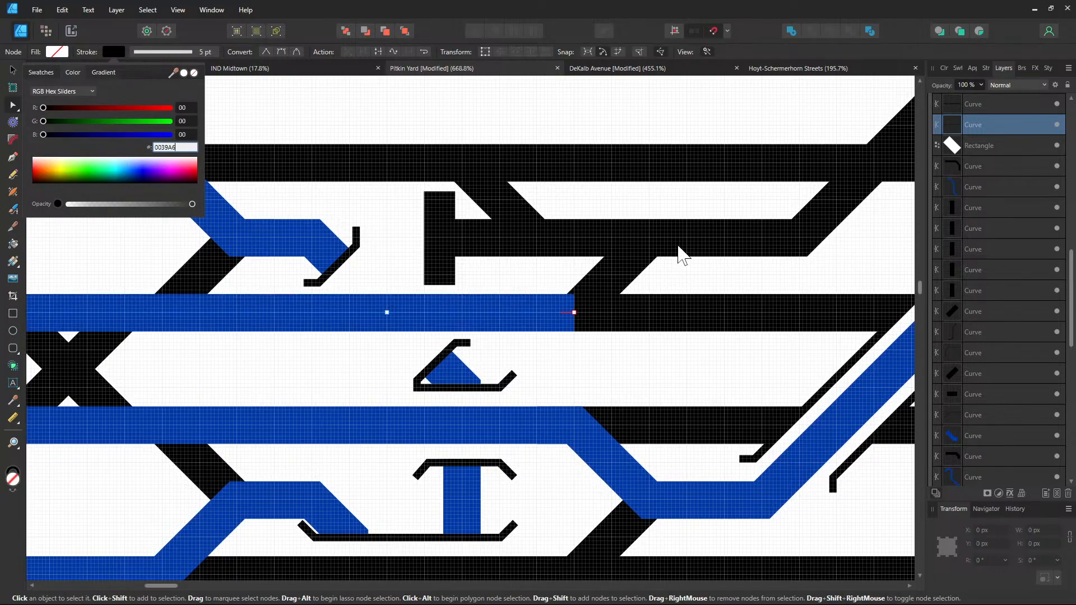
left_click(675, 248)
Recolour the diagonal crossover above the split to blue 0039A6
left_click(630, 277)
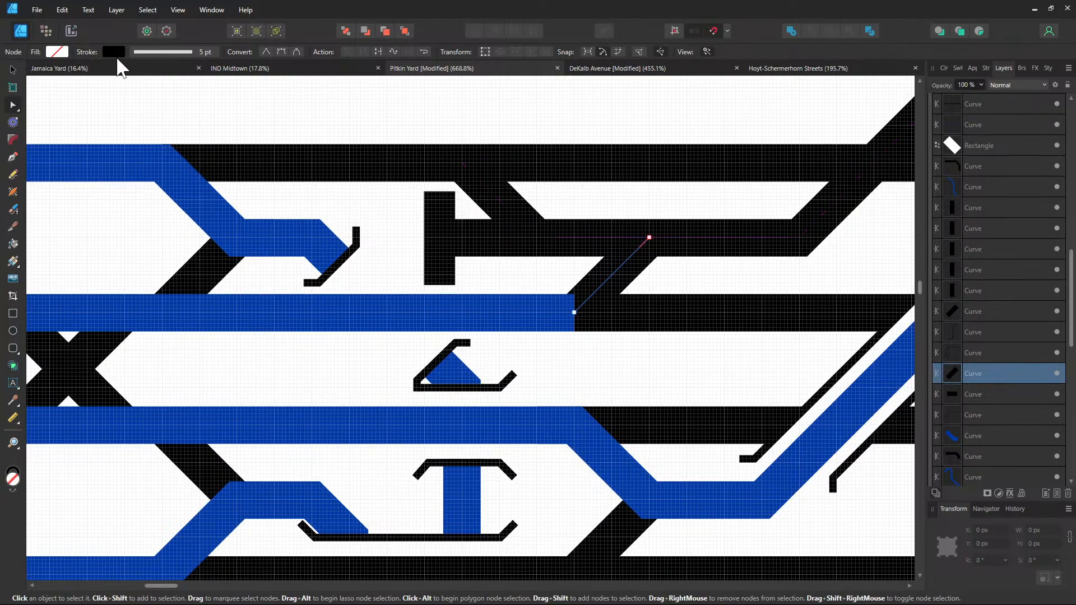
left_click(116, 53)
left_click(165, 147)
type("0039A6")
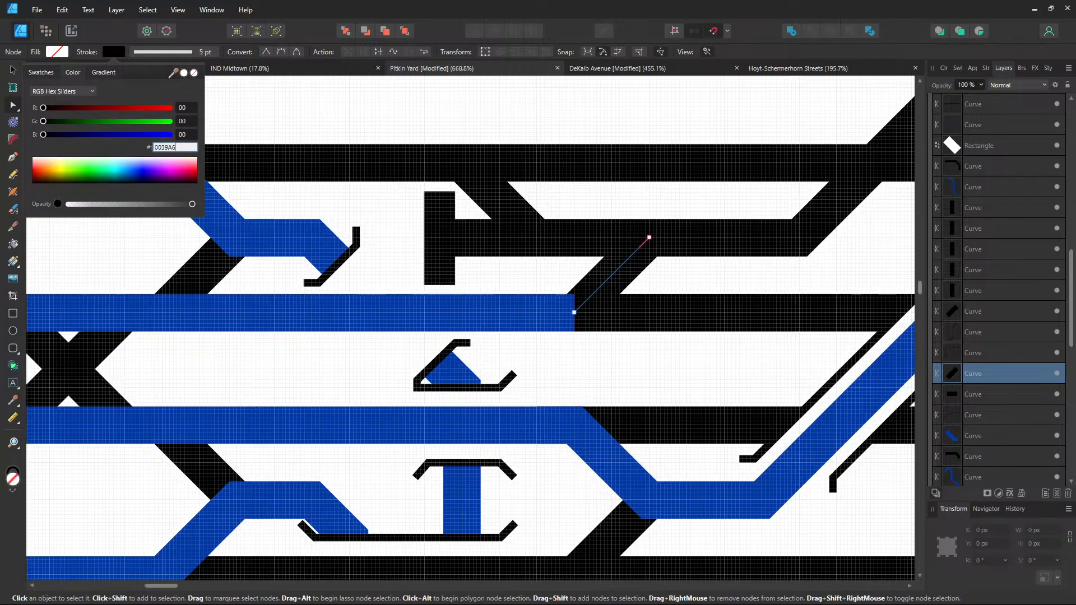
key("Return")
left_click_drag(697, 282, 539, 334)
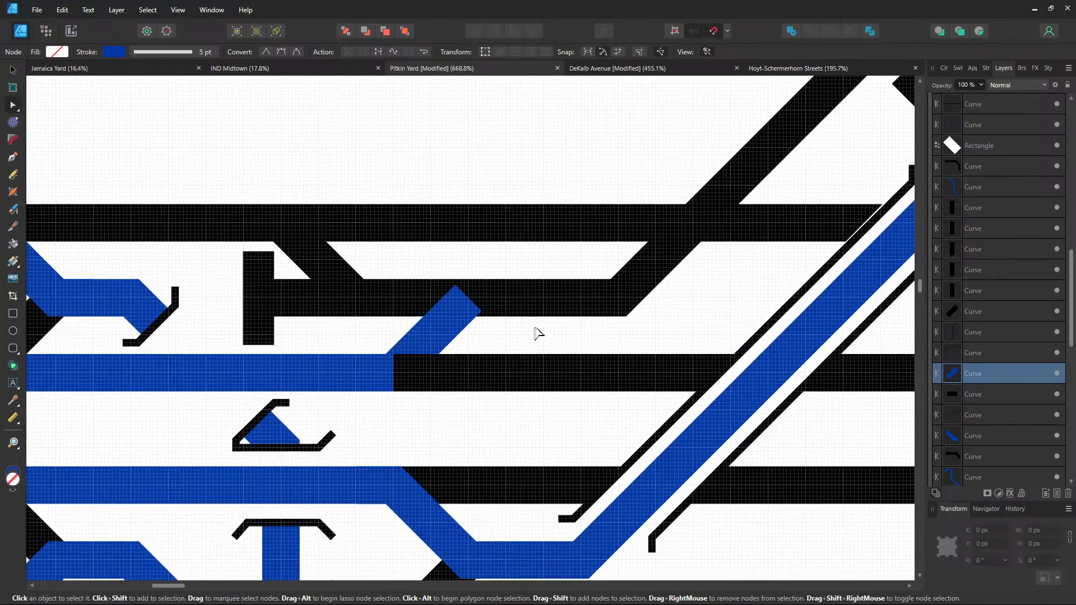
left_click_drag(649, 325, 446, 399)
left_click(490, 222)
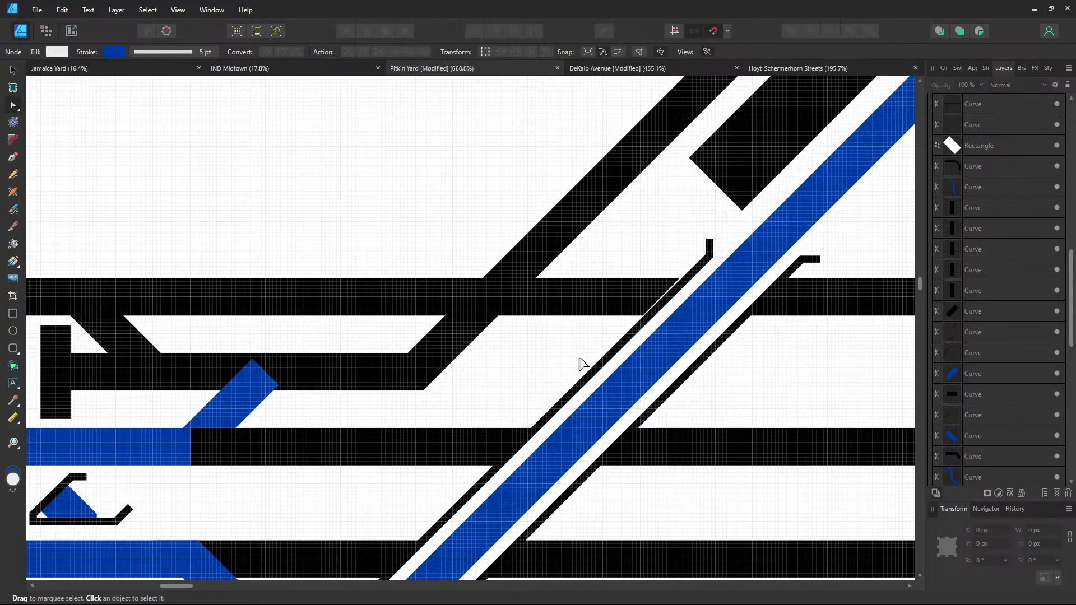
left_click_drag(581, 365, 642, 224)
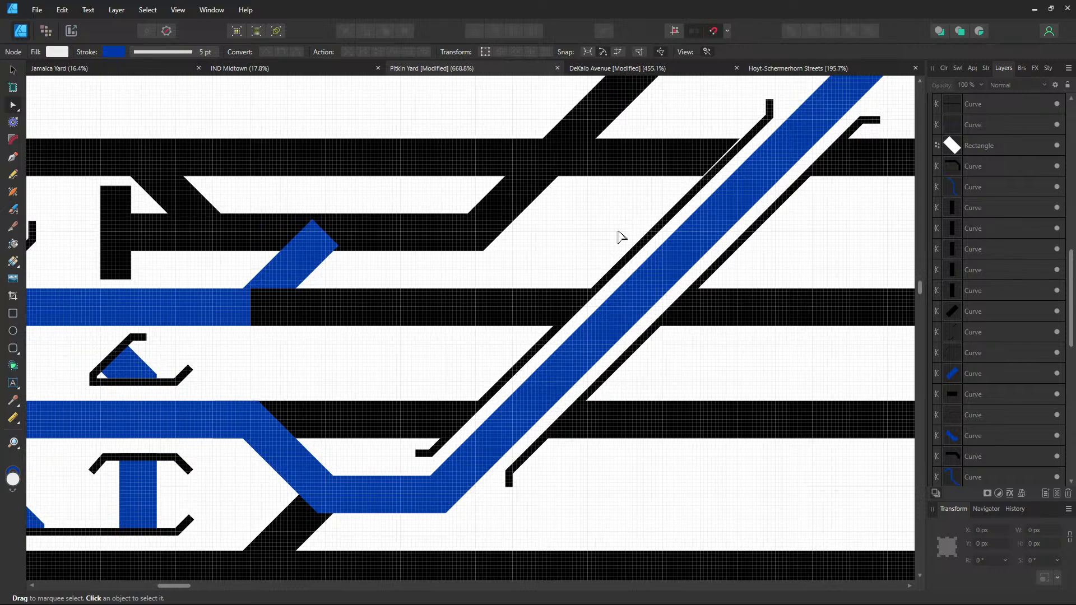
Scroll and pan to inspect the blue route along the long diagonal crossover
scroll(548, 285, "down", 3)
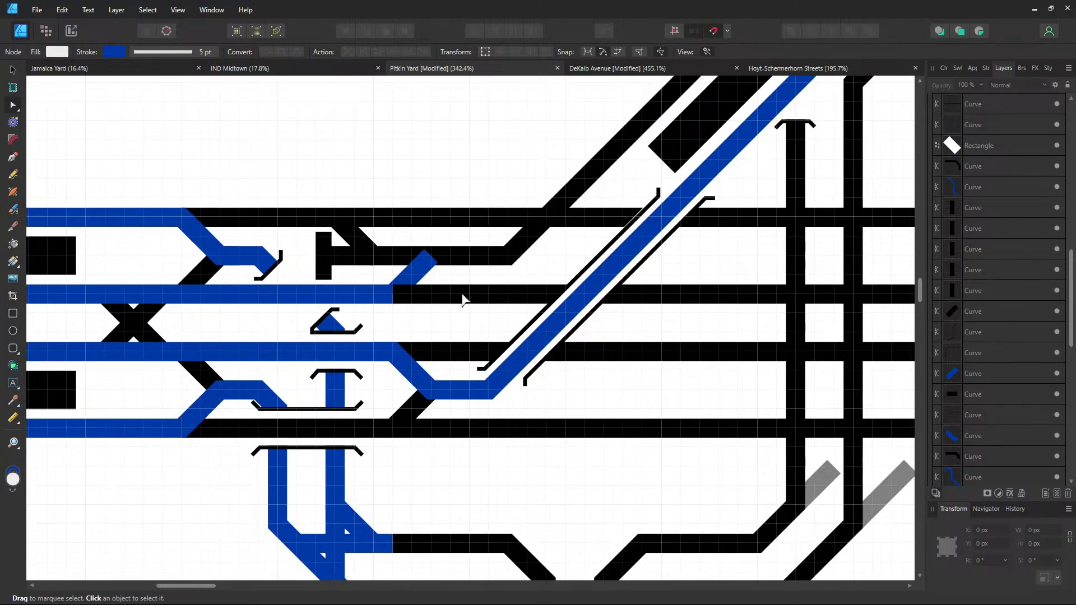
left_click_drag(462, 296, 448, 354)
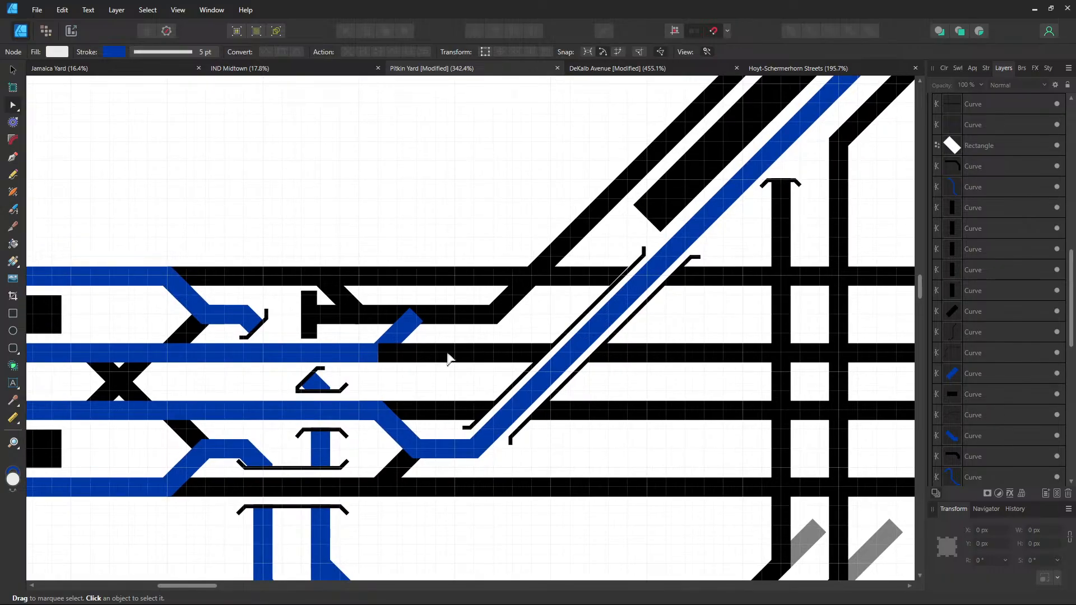
scroll(448, 354, "up", 3)
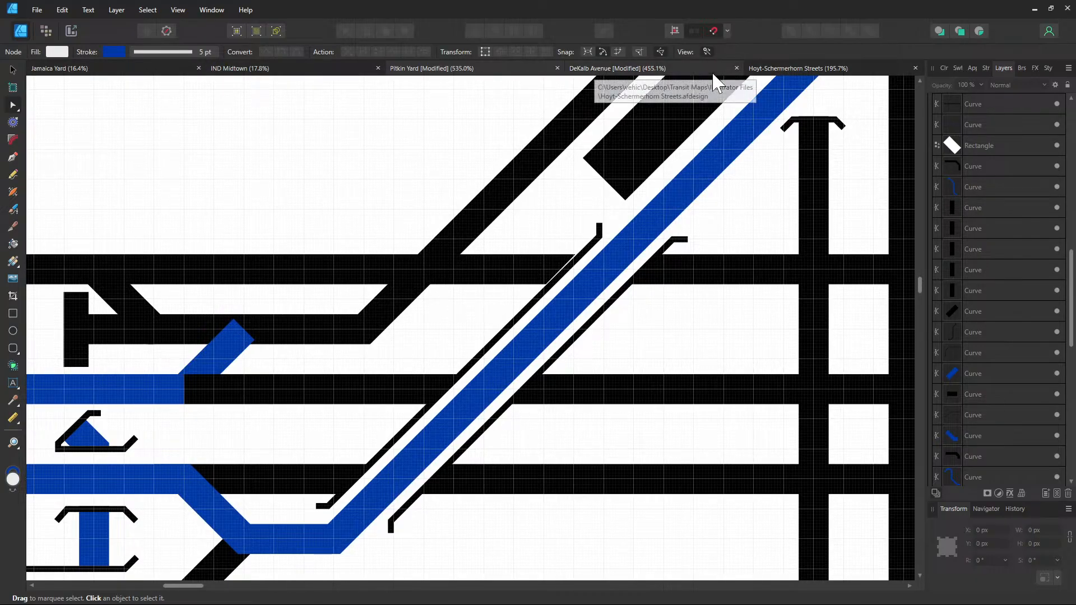
Paste the copied crossover mark into Pitkin Yard and move it up-left toward the upper diagonal
left_click(685, 79)
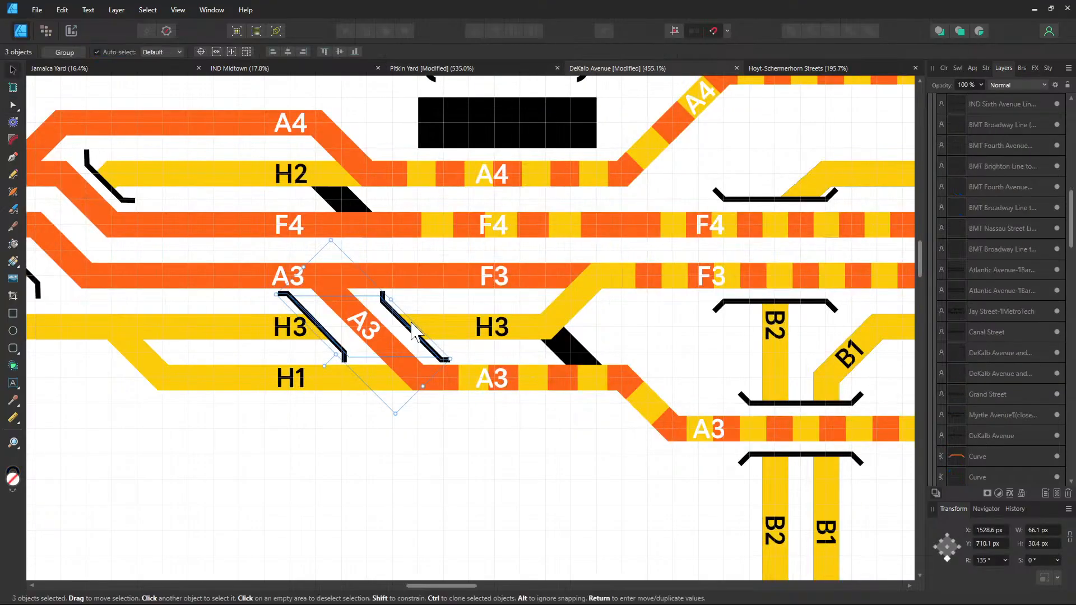
left_click(469, 70)
key("ctrl+v")
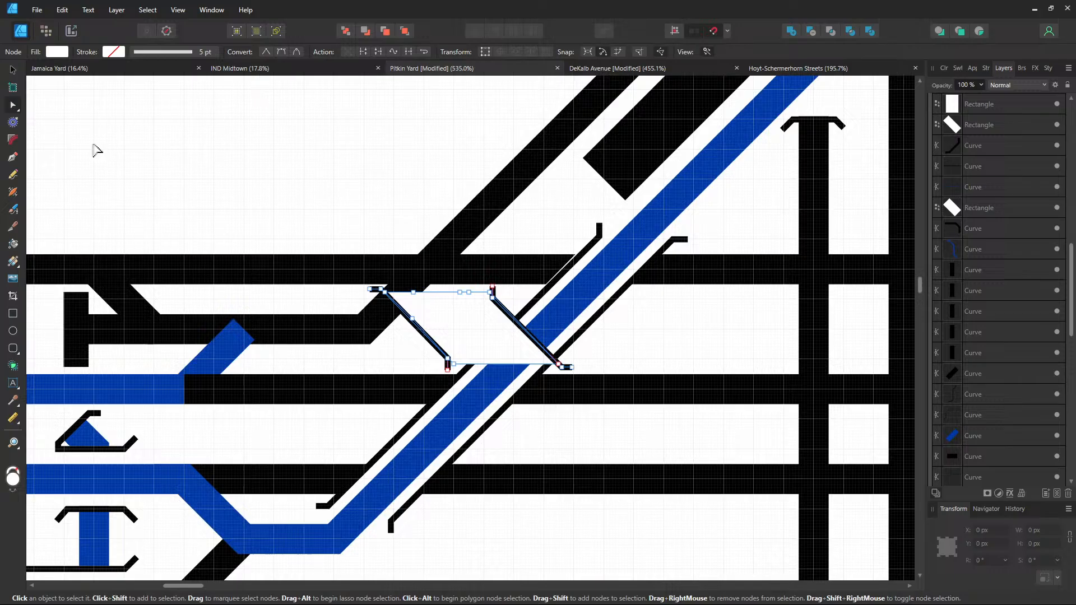
left_click(13, 70)
left_click(987, 561)
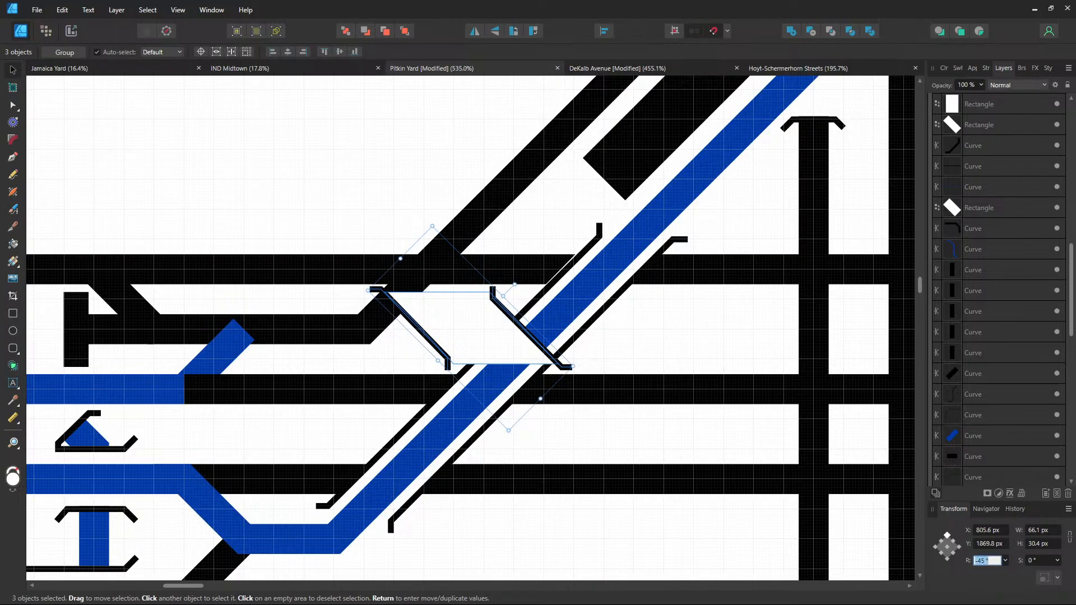
key("Return")
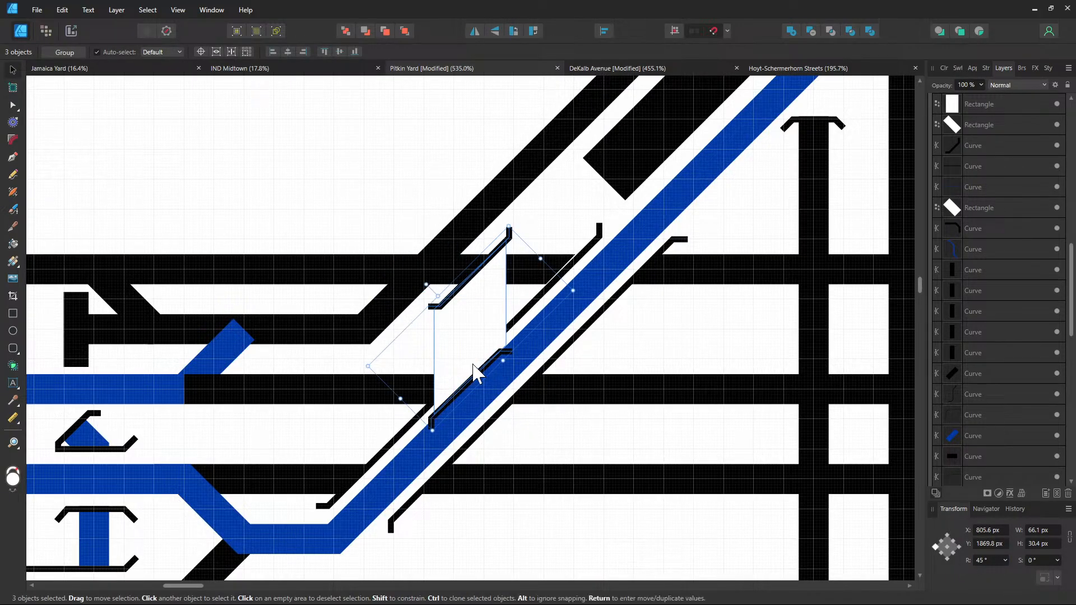
left_click_drag(473, 372, 452, 252)
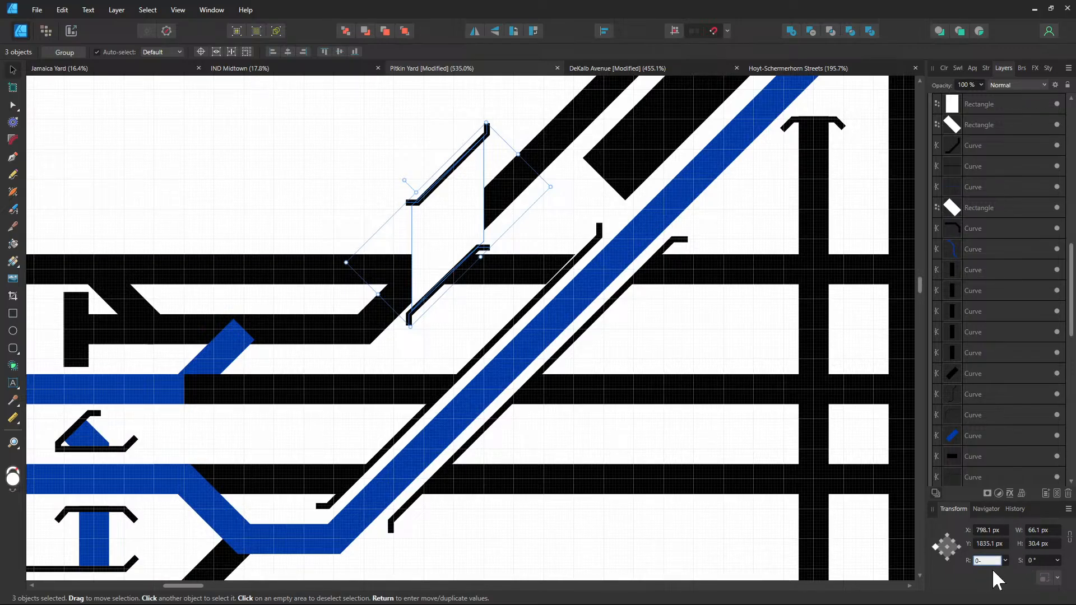
Rotate the crossover mark to 235° (−125°), nudge it into place, then open Hoyt-Schermerhorn Streets
key("Return")
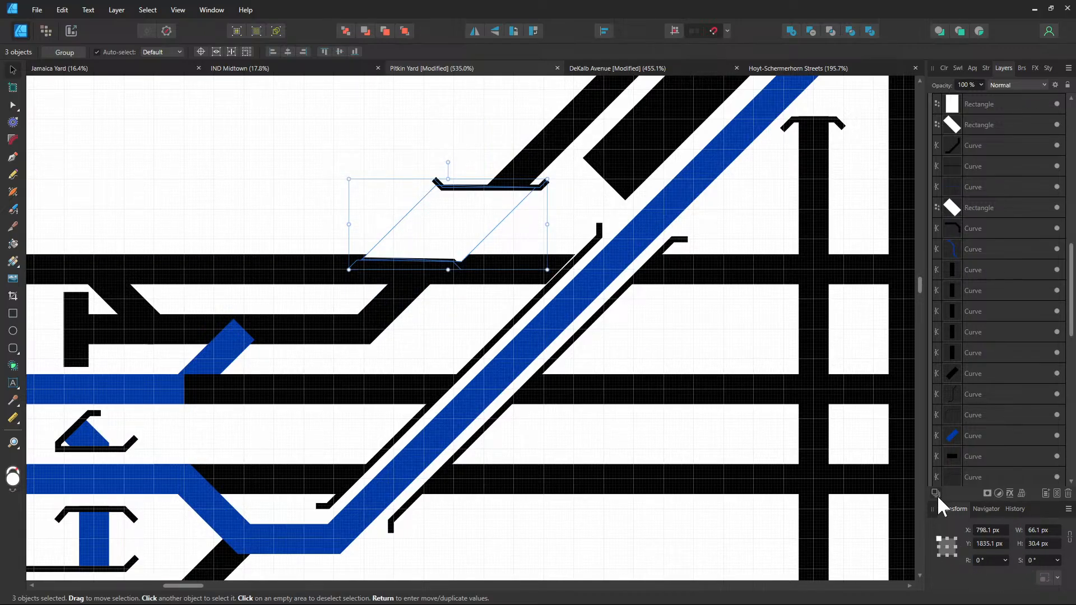
left_click(998, 560)
type("90")
key("Return")
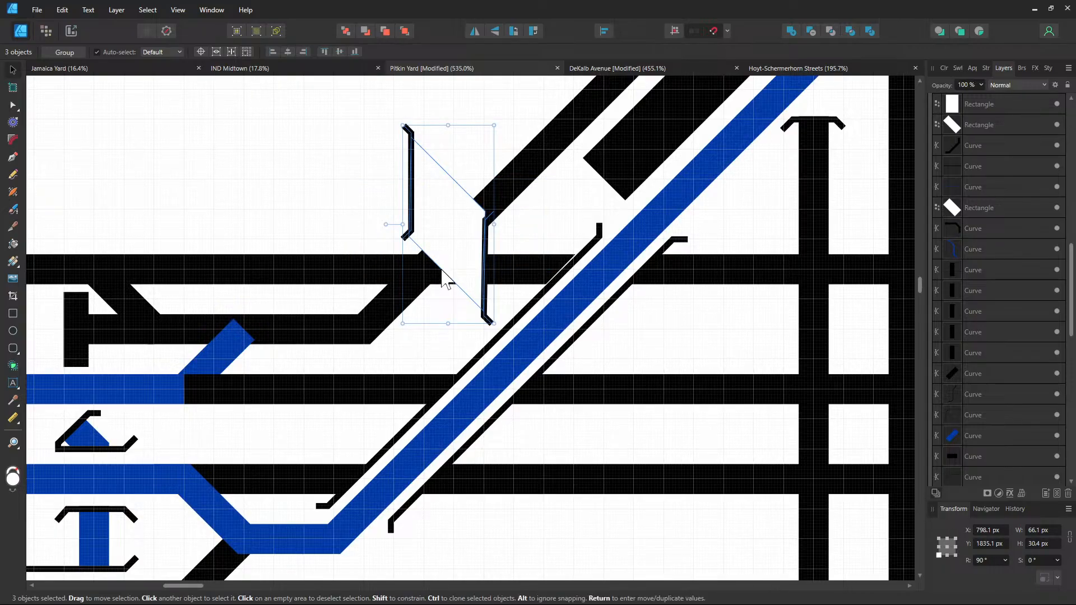
left_click(990, 561)
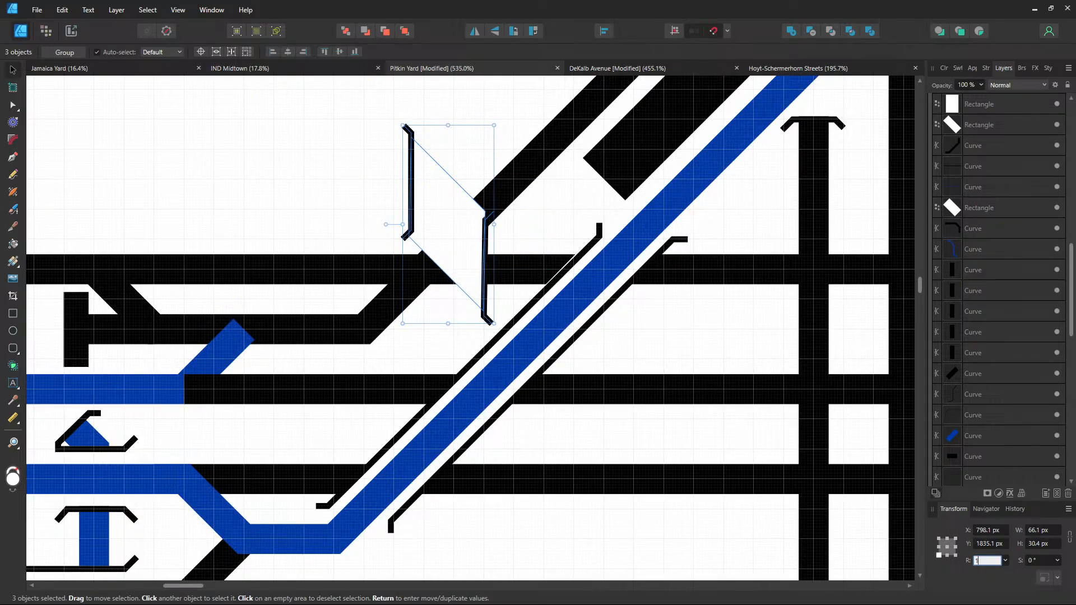
type("180")
key("Return")
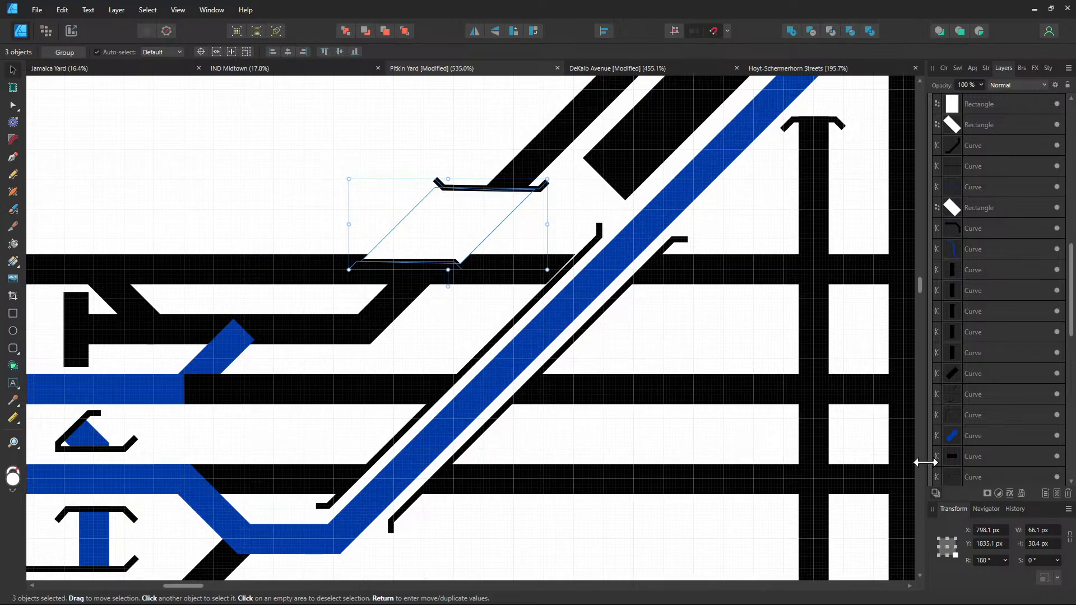
type("25")
key("Return")
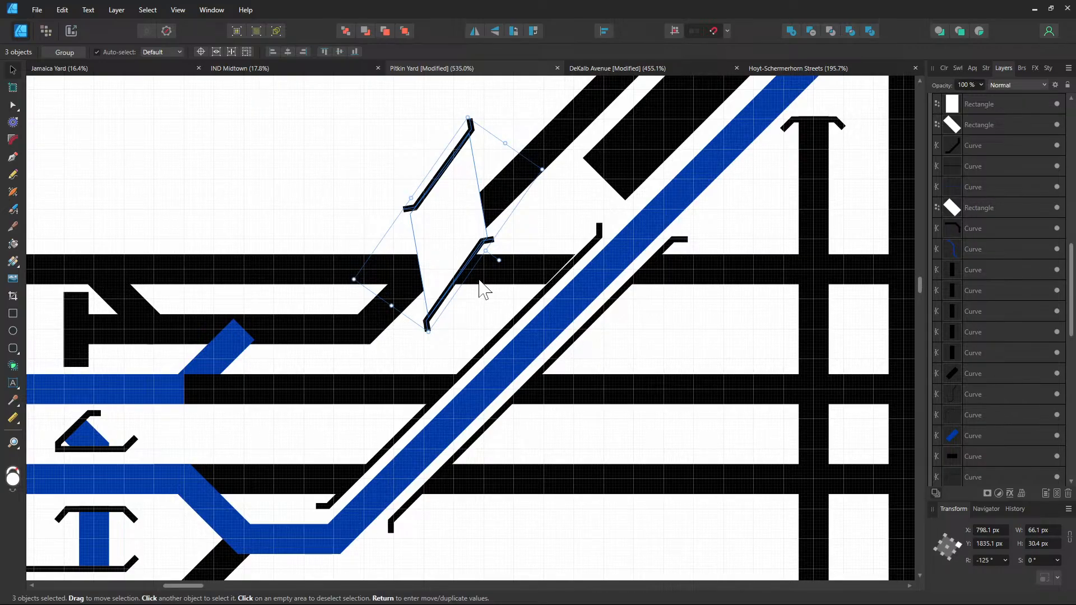
mouse_move(445, 253)
left_mouse_down()
mouse_move(413, 293)
mouse_move(440, 245)
left_mouse_up()
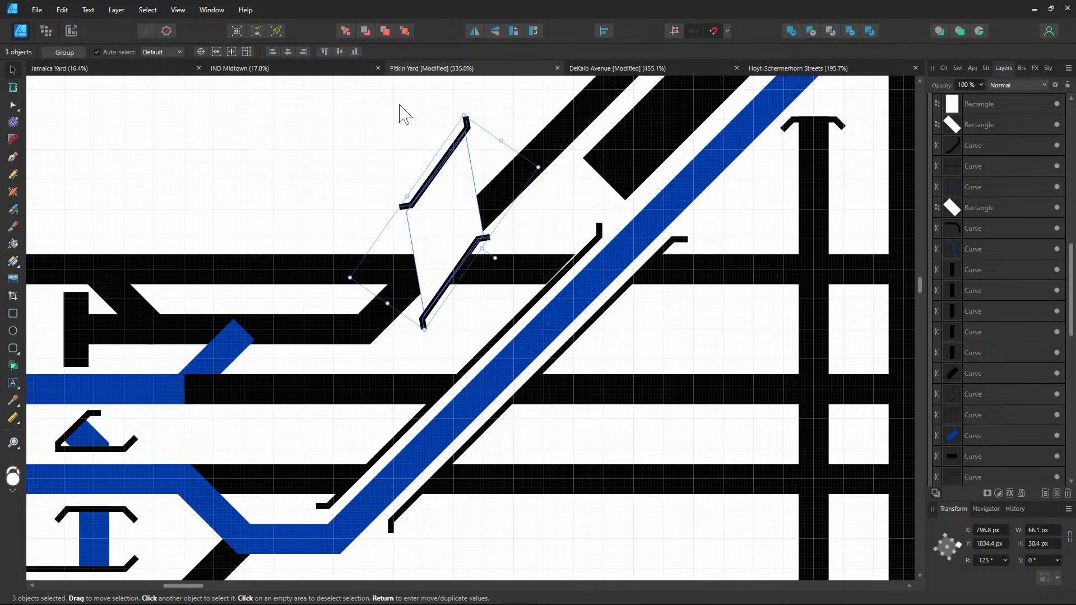
left_click(771, 79)
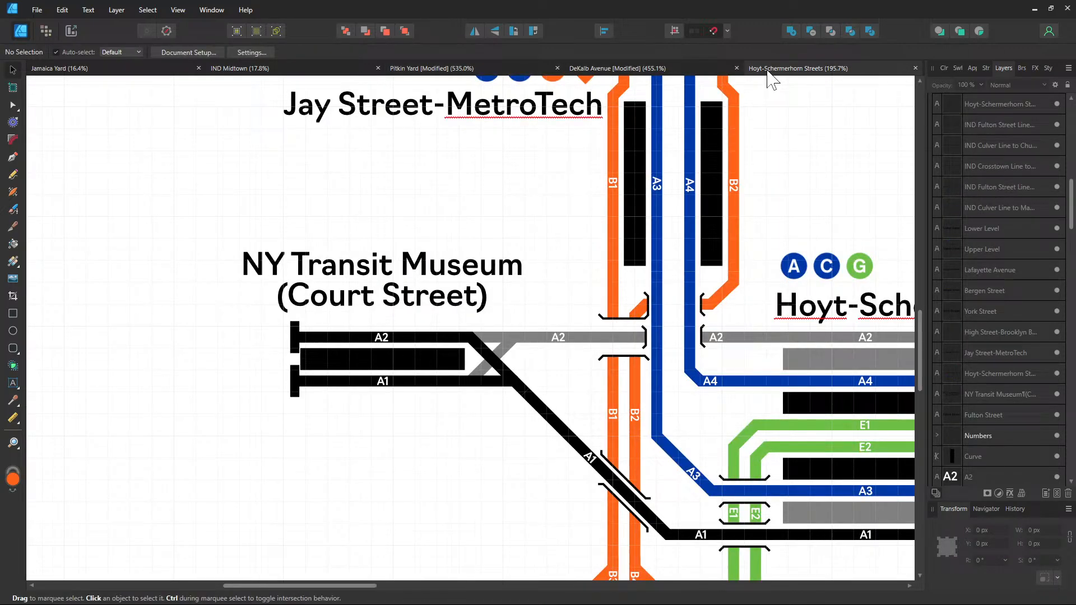
Review the DeKalb Avenue diagram, then return to the Pitkin Yard drawing
left_click(586, 73)
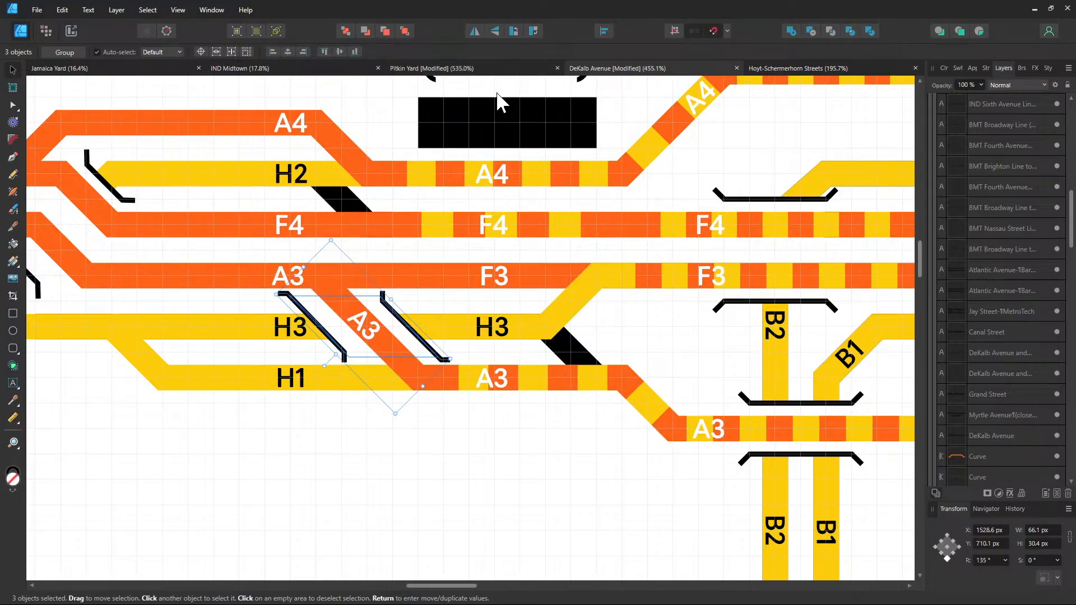
left_click(454, 70)
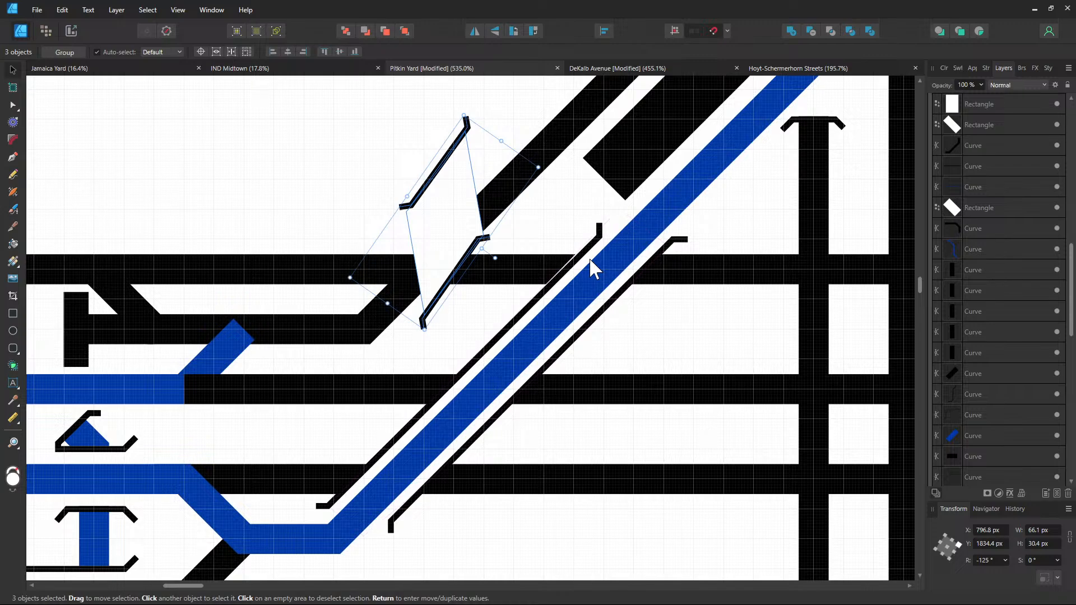
Clone the two thin black edge lines and the white strip onto a parallel diagonal above
left_click(536, 306)
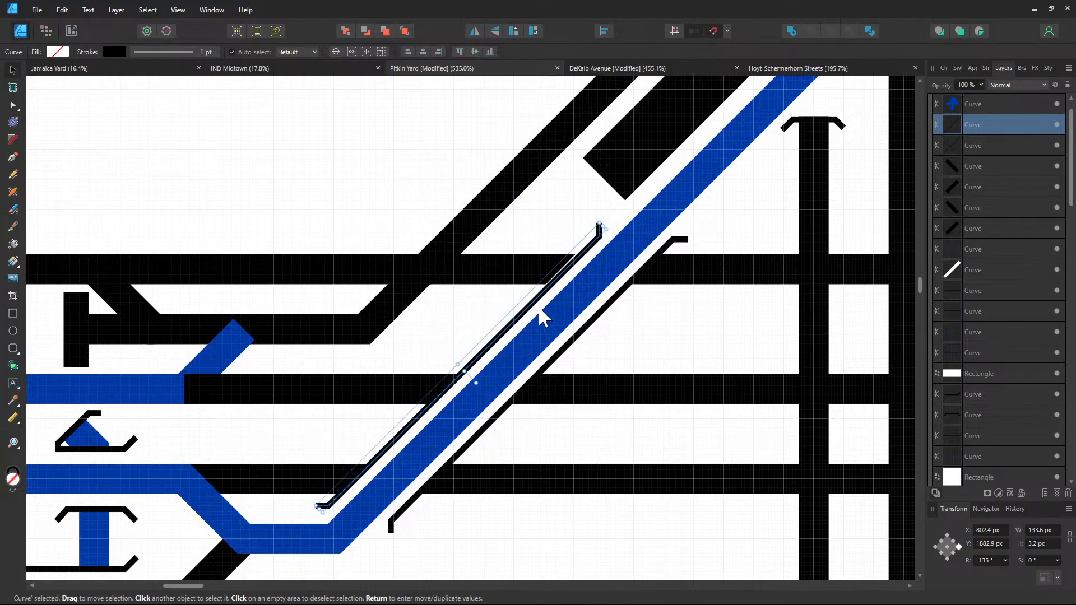
left_click(587, 332, "shift")
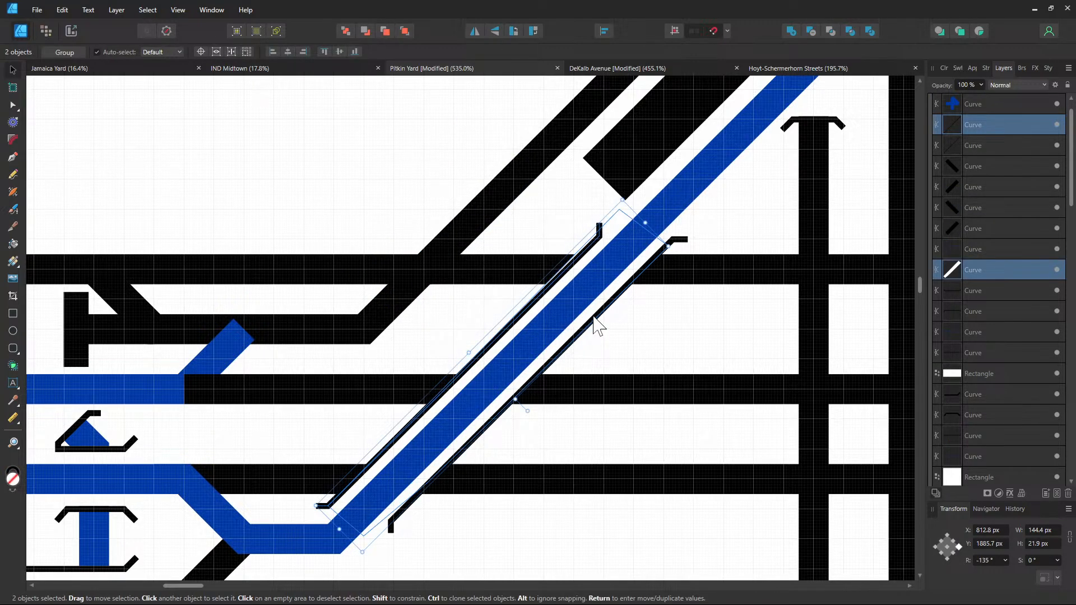
left_click(596, 322, "shift")
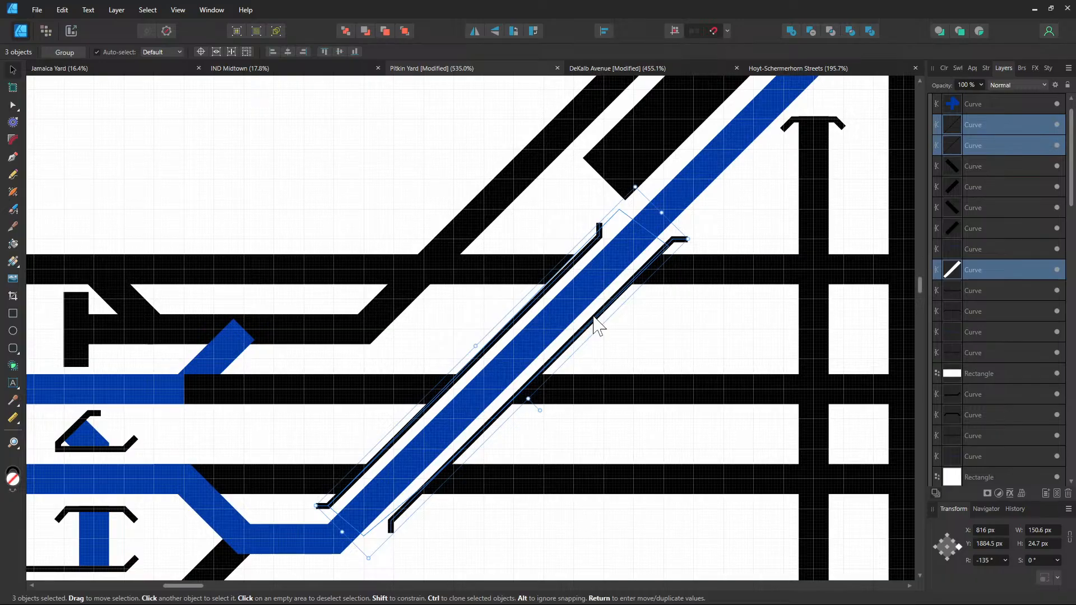
left_click_drag(596, 322, 516, 213, "ctrl")
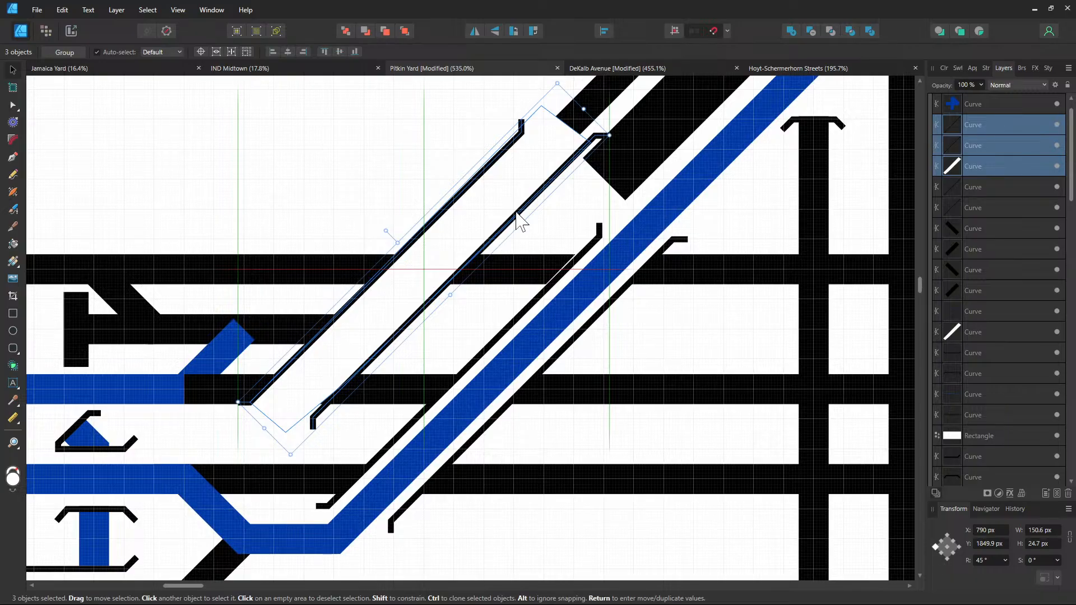
Shorten the cloned white diagonal strip from its lower end
left_click(395, 367)
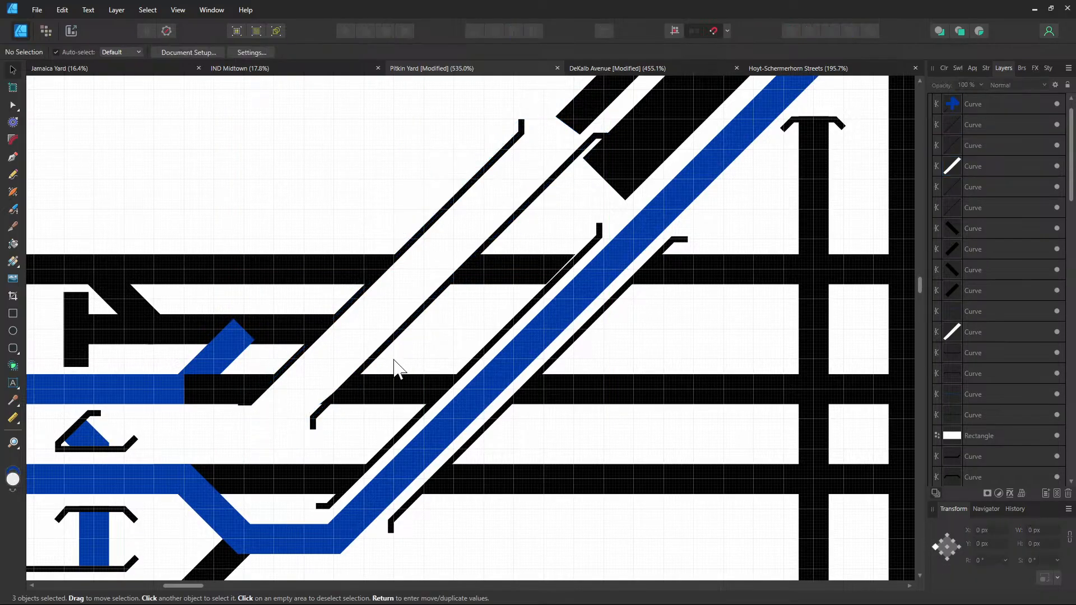
left_click(343, 367)
mouse_move(273, 423)
left_mouse_down()
mouse_move(409, 302)
mouse_move(389, 321)
left_mouse_up()
Select the long thin diagonal line's lower corner node with the Node tool
scroll(388, 321, "up", 2)
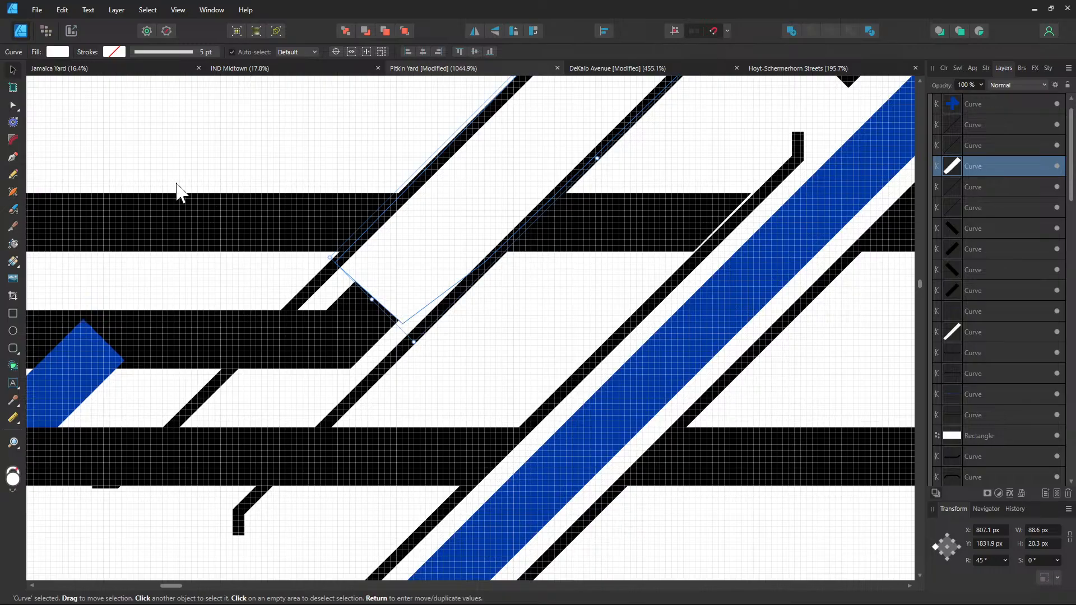
left_click(443, 375)
left_click(278, 479)
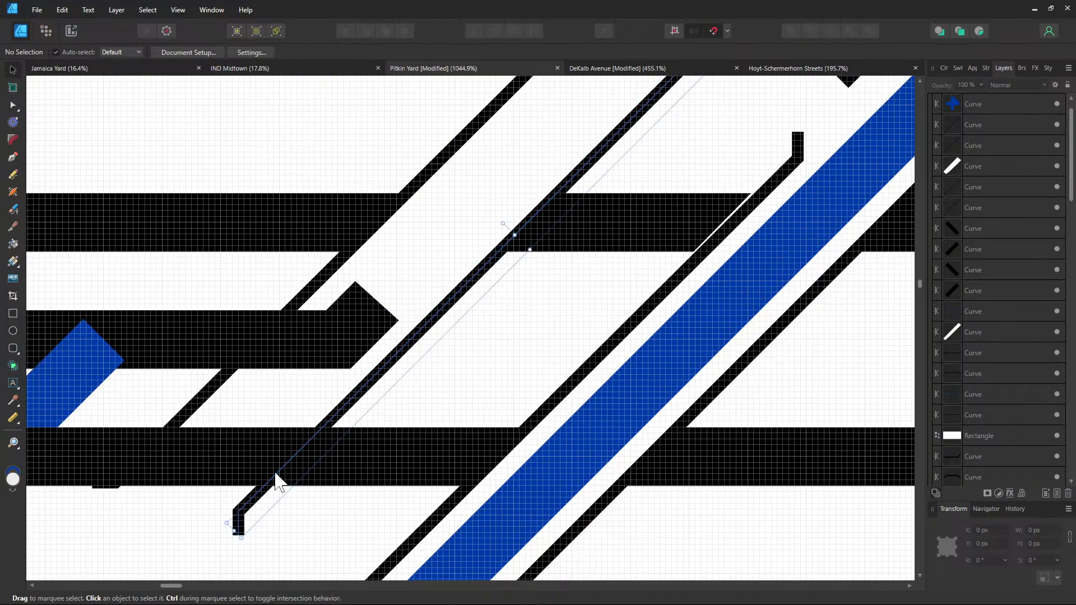
left_click_drag(235, 524, 416, 358)
key("ctrl+z")
left_click(18, 110)
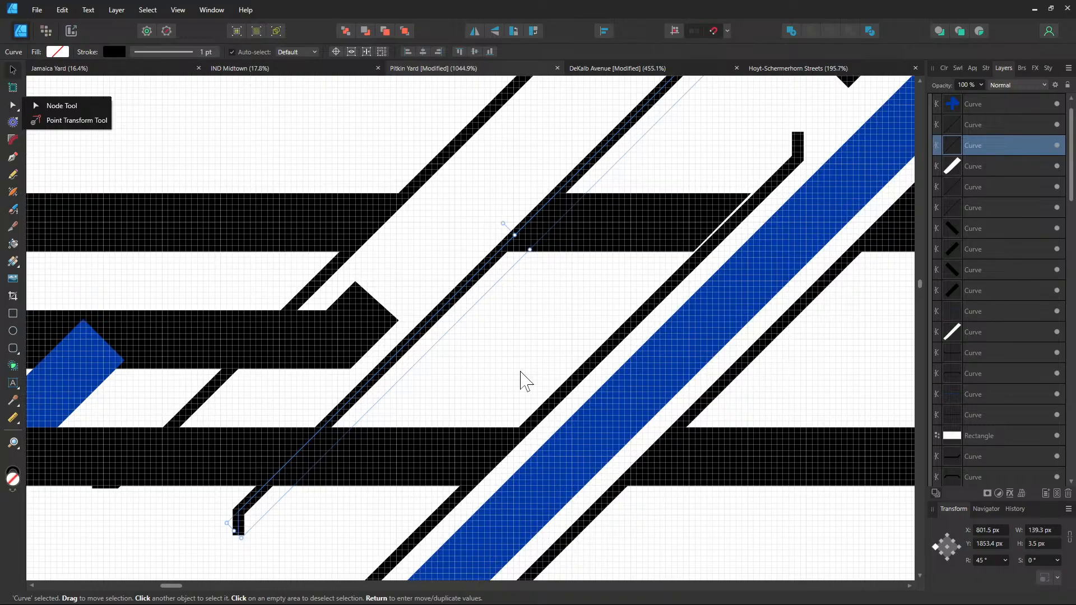
left_click(241, 518)
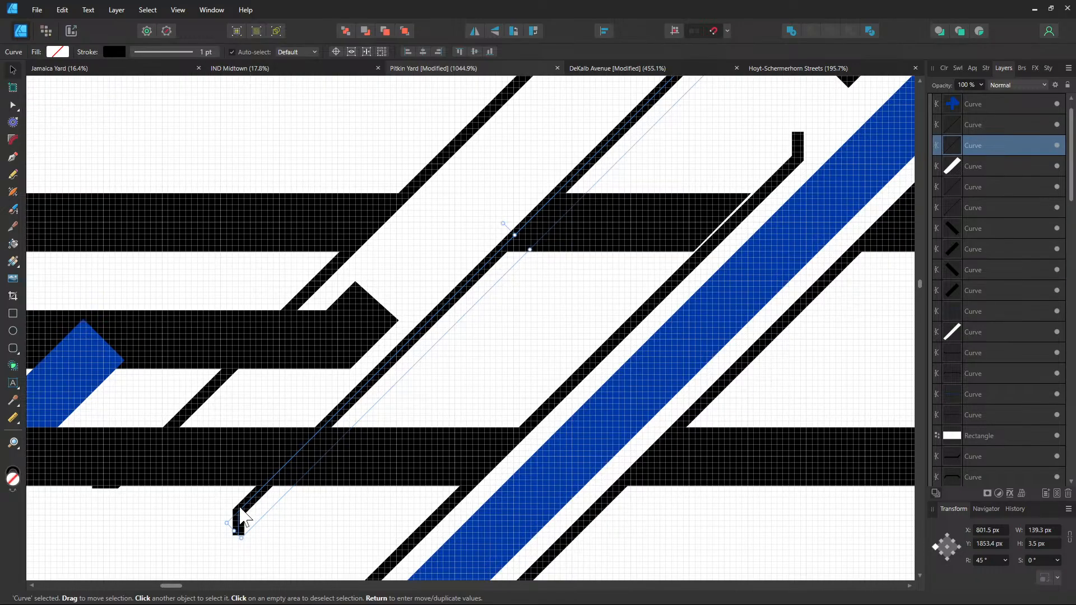
left_click(140, 269)
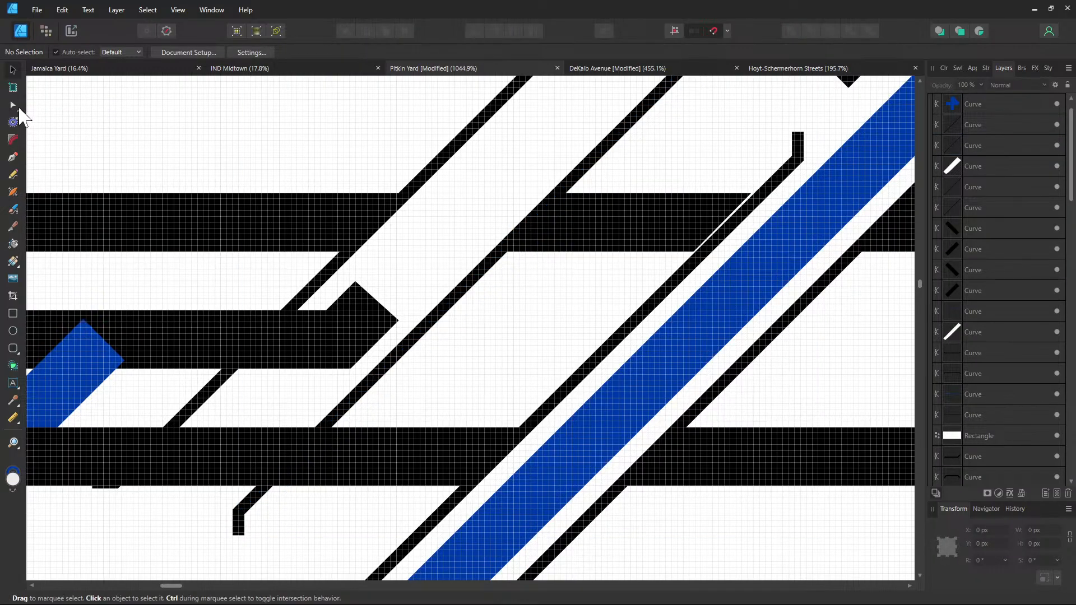
left_click(12, 106)
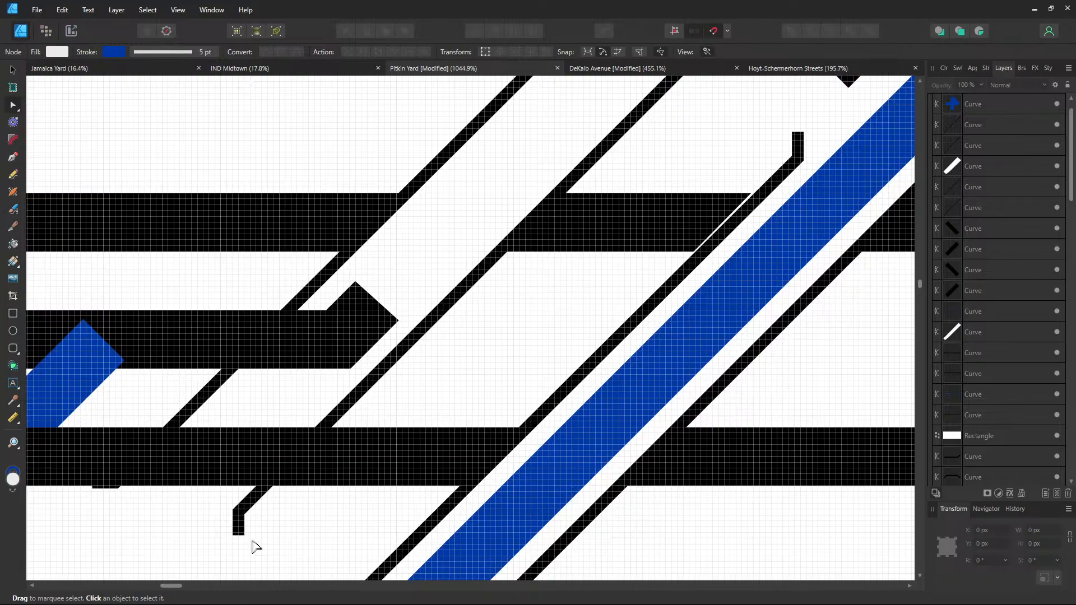
left_click(240, 520)
left_click(238, 511)
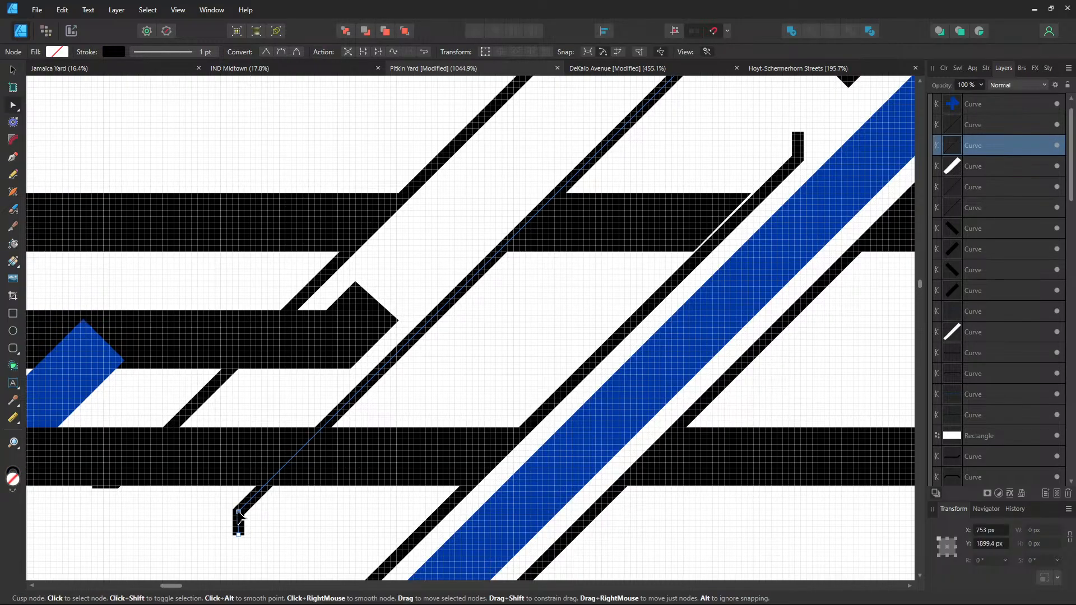
Narrow the short white strip to about 41.6 px
scroll(238, 512, "up", 2)
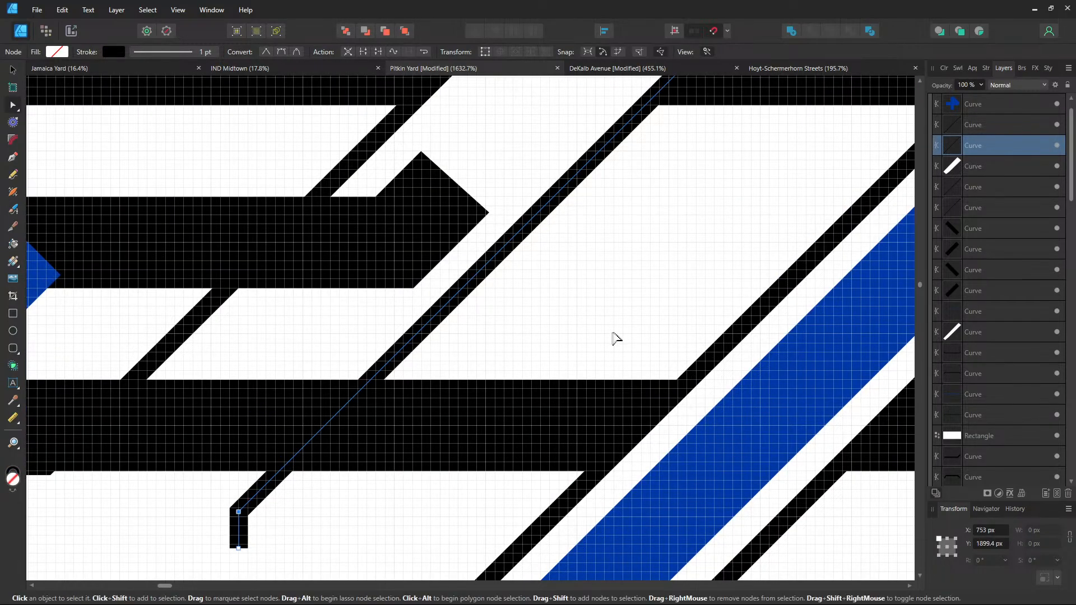
left_click_drag(771, 112, 555, 394)
left_click_drag(767, 173, 787, 150)
left_click(535, 241)
left_click(13, 71)
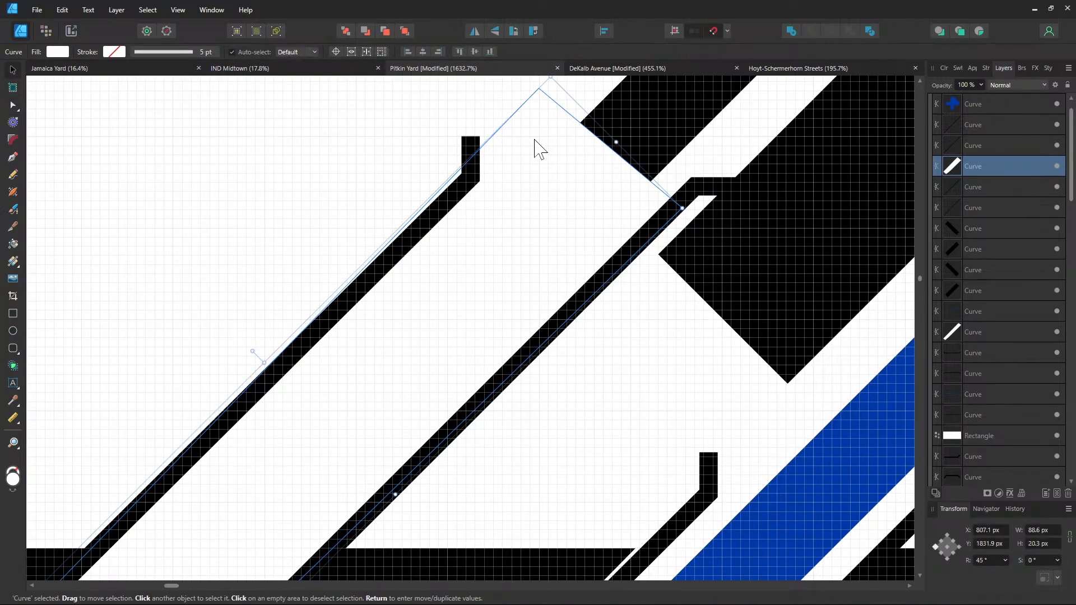
left_click_drag(621, 141, 308, 433)
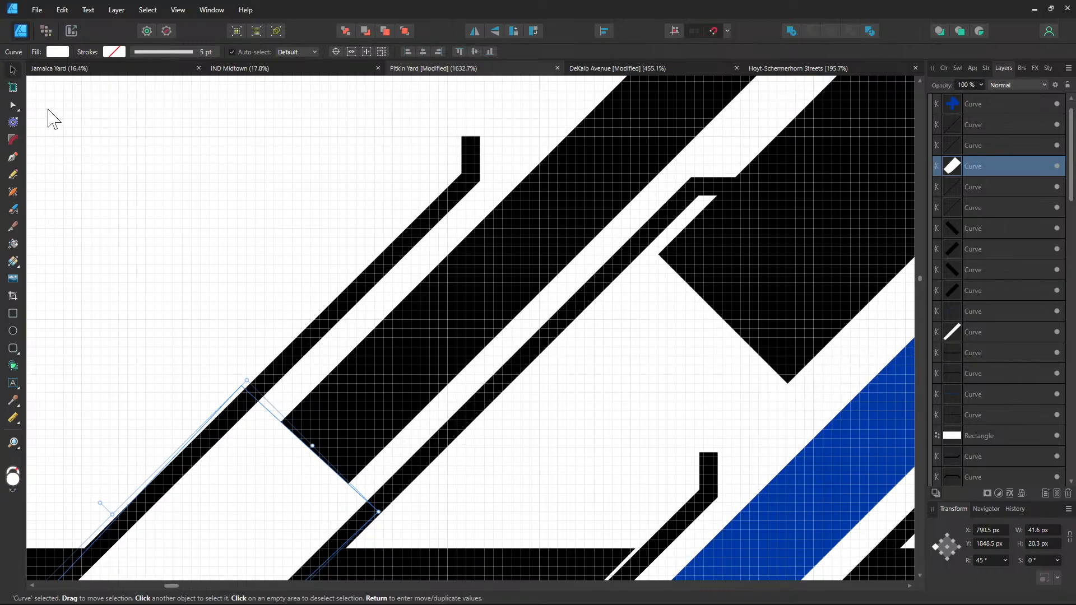
Drag the corner and end nodes of both thin black diagonal curves down to the left
left_click(12, 105)
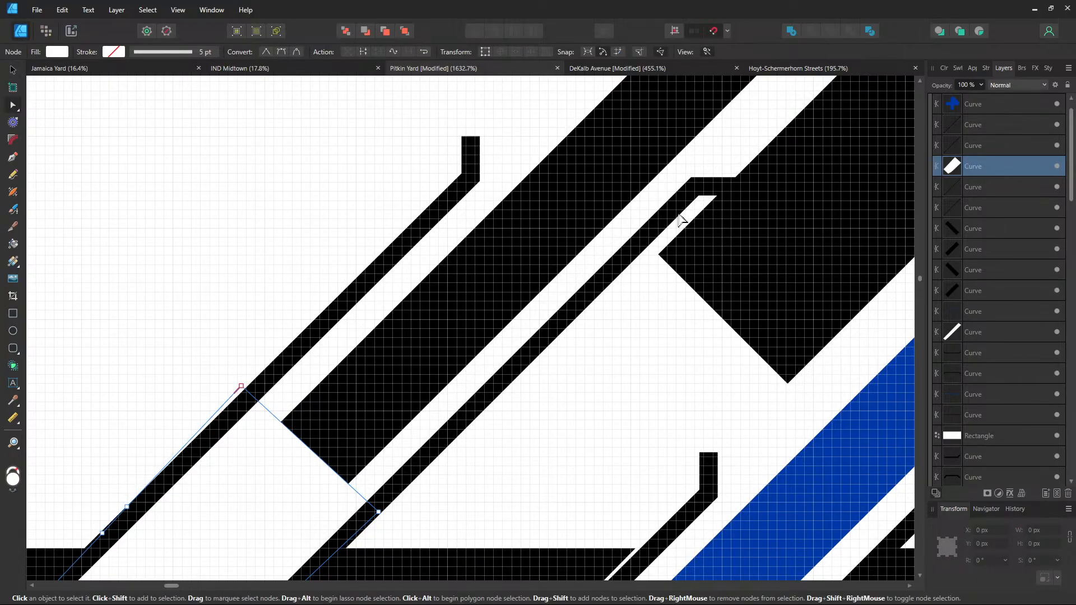
left_click(679, 216)
left_click_drag(695, 188, 383, 503)
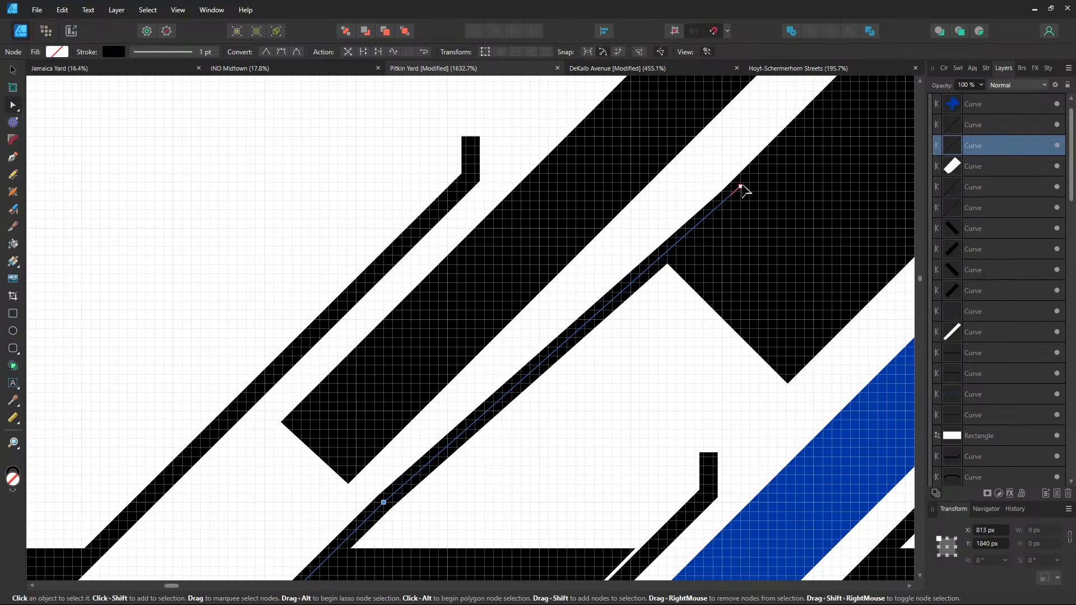
left_click_drag(744, 189, 422, 504)
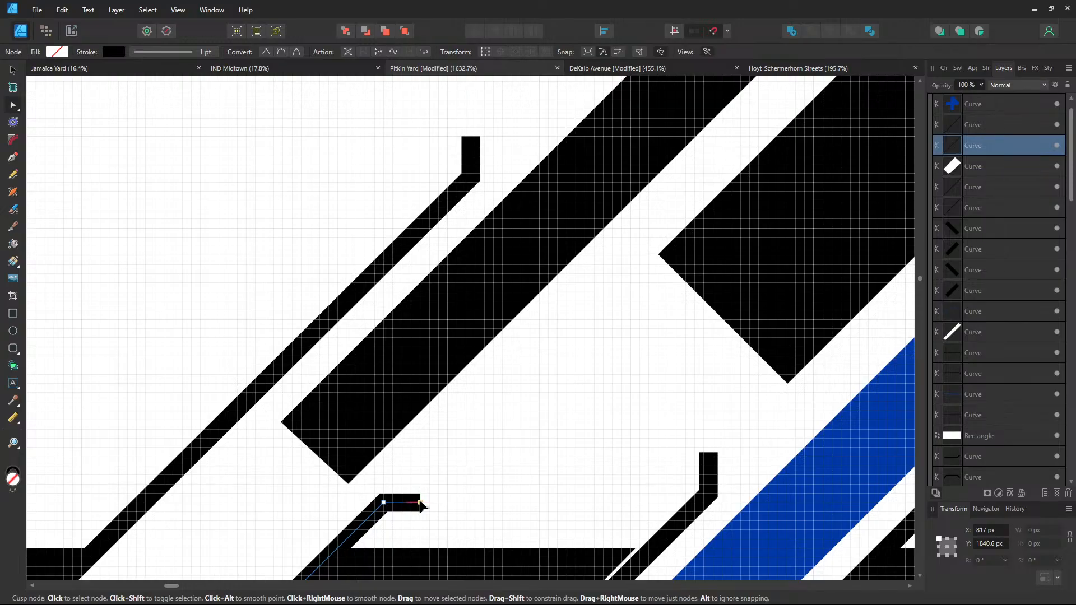
left_click_drag(519, 424, 721, 231)
left_click(473, 181)
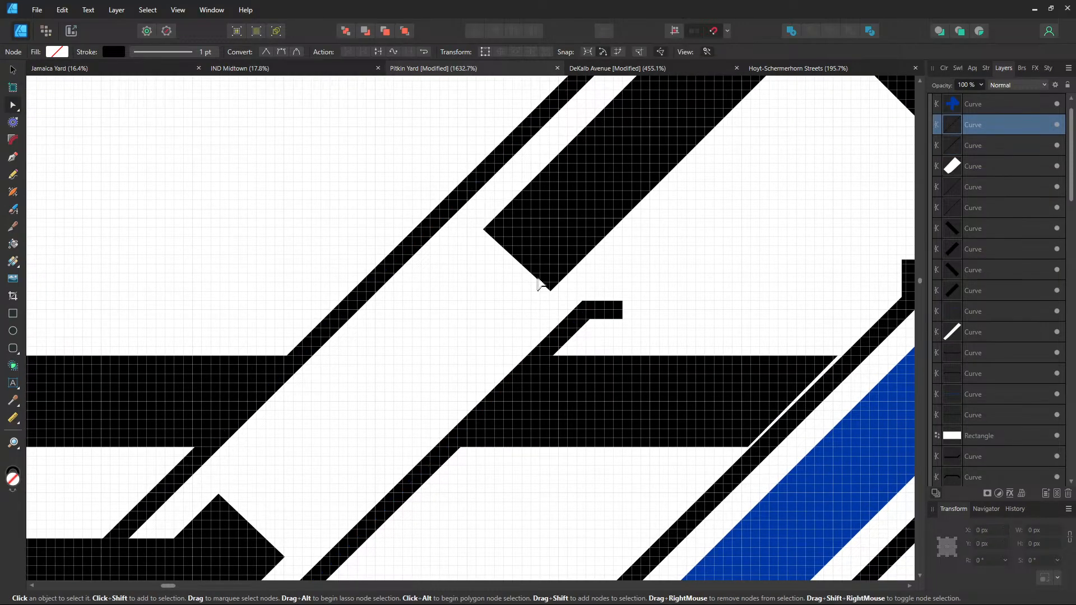
left_click_drag(538, 284, 509, 449)
left_click_drag(645, 150, 441, 358)
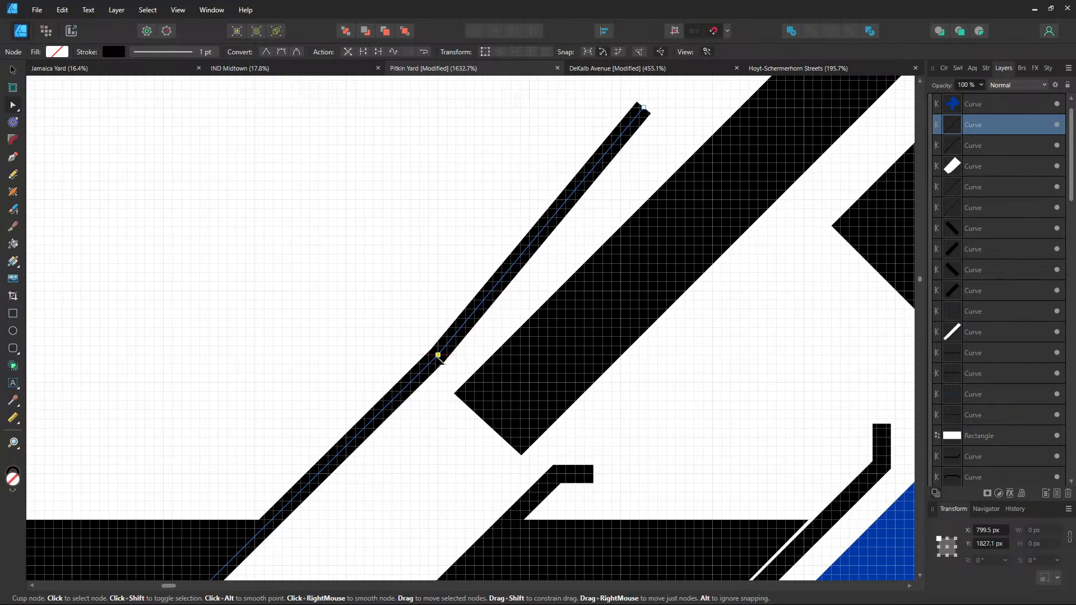
Pull the thin edge curves' end nodes in so one ends in a horizontal stub, one vertical
left_click_drag(644, 108, 438, 321)
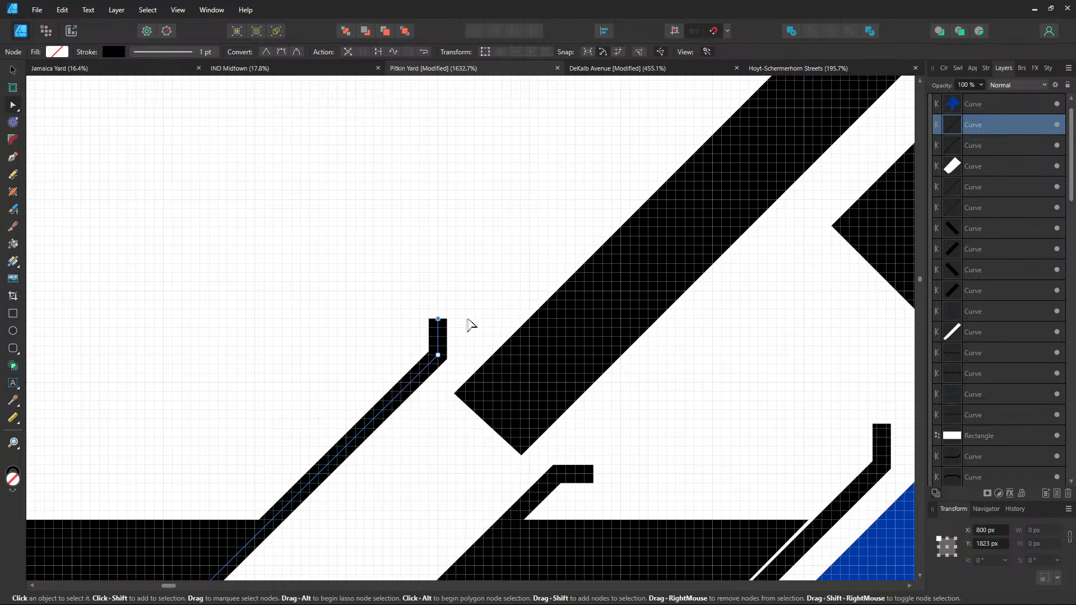
scroll(504, 297, "down", 3)
left_click_drag(496, 294, 596, 119)
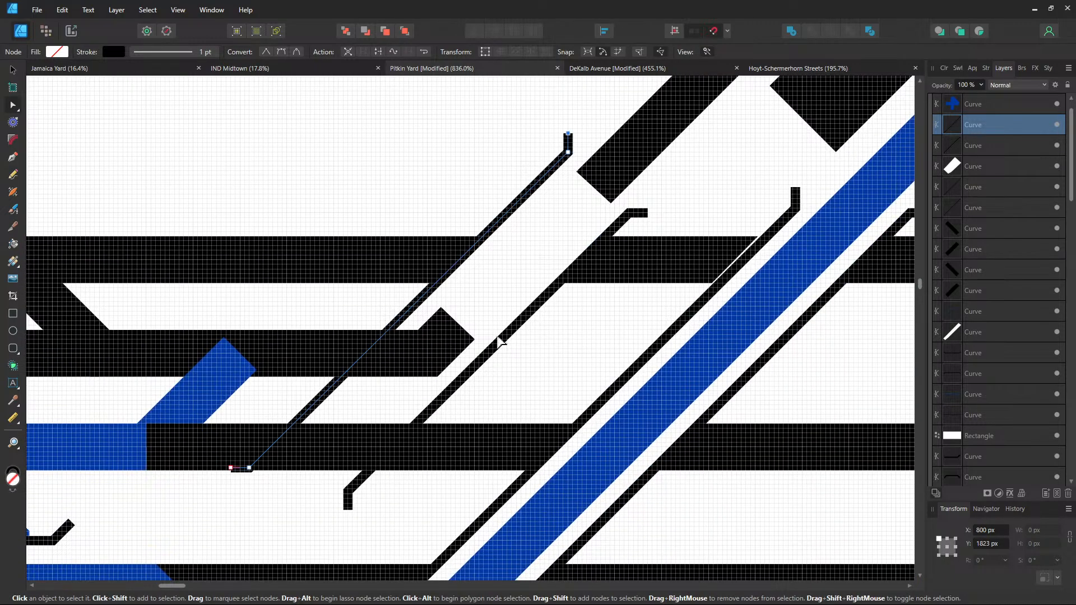
left_click_drag(468, 324, 442, 359)
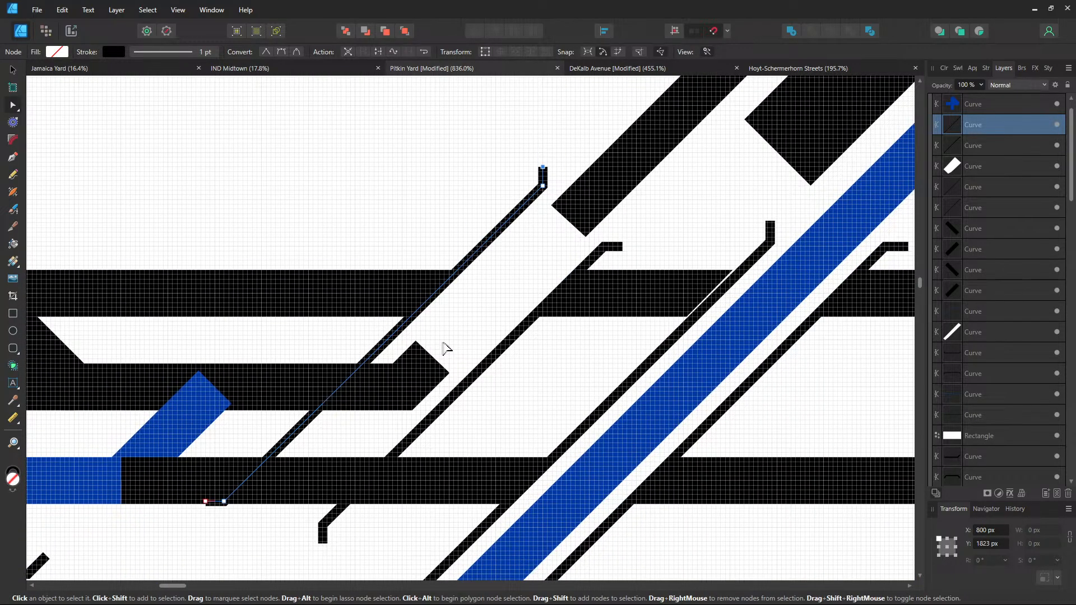
scroll(446, 348, "up", 2)
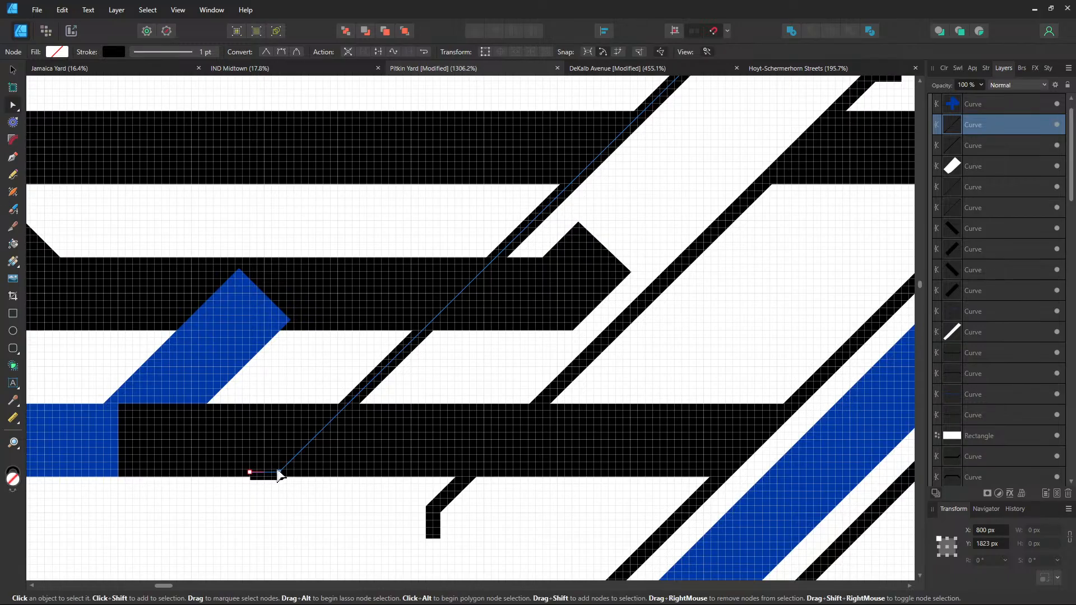
mouse_move(280, 475)
left_mouse_down()
mouse_move(382, 324)
mouse_move(439, 269)
mouse_move(565, 196)
mouse_move(552, 208)
left_mouse_up()
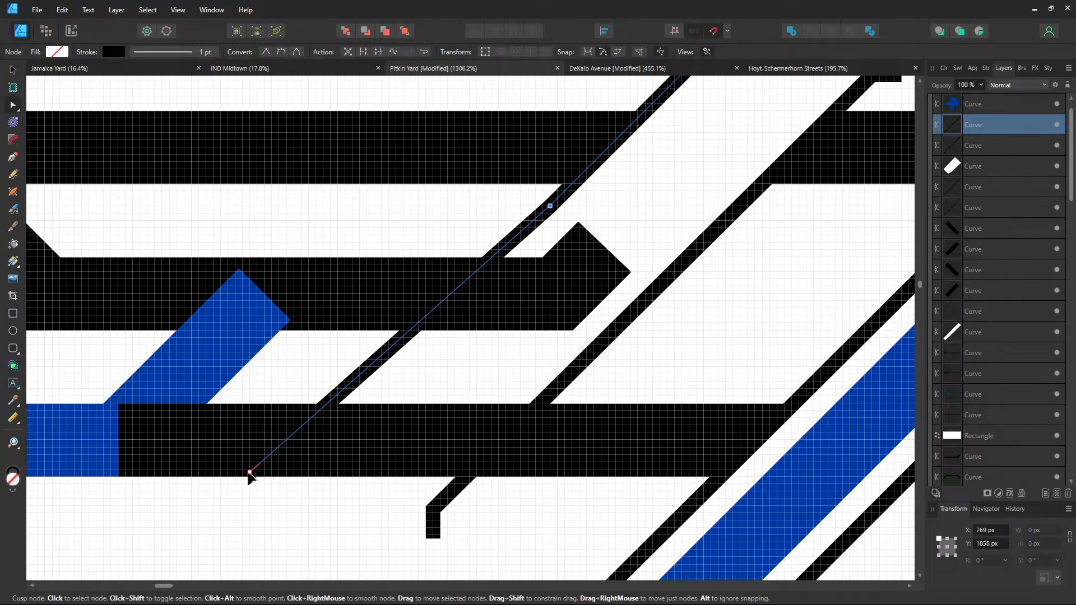
mouse_move(249, 473)
left_mouse_down()
mouse_move(419, 237)
mouse_move(520, 212)
left_mouse_up()
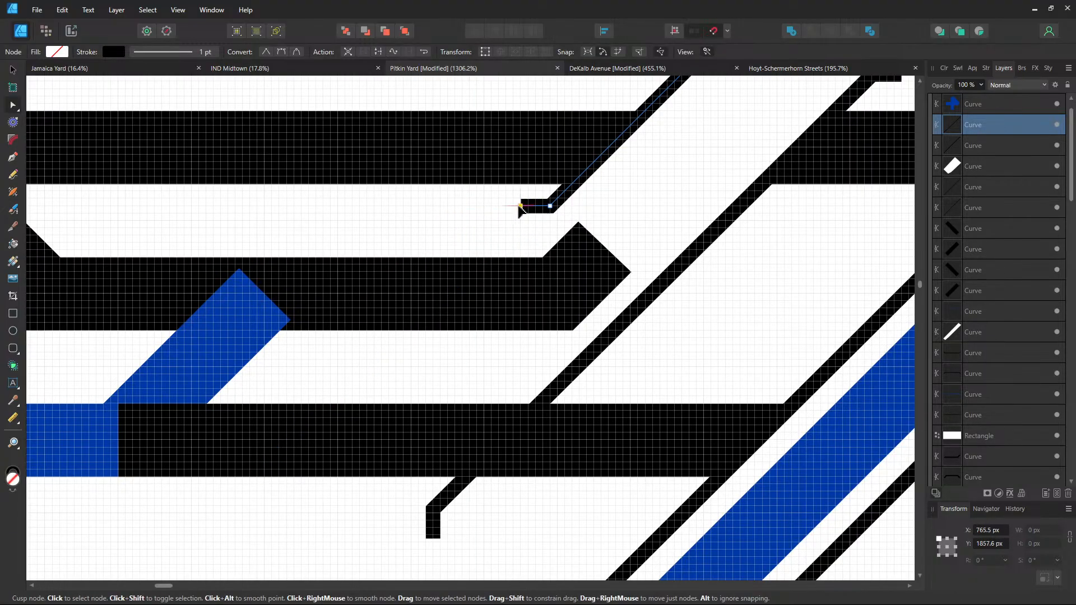
left_click(459, 507)
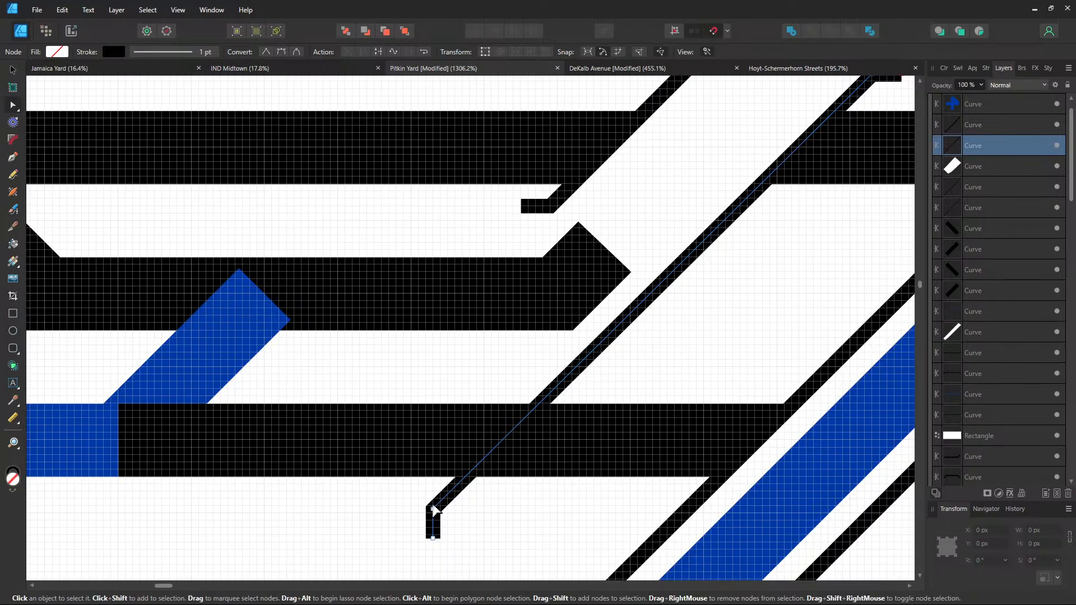
left_click_drag(434, 507, 704, 232)
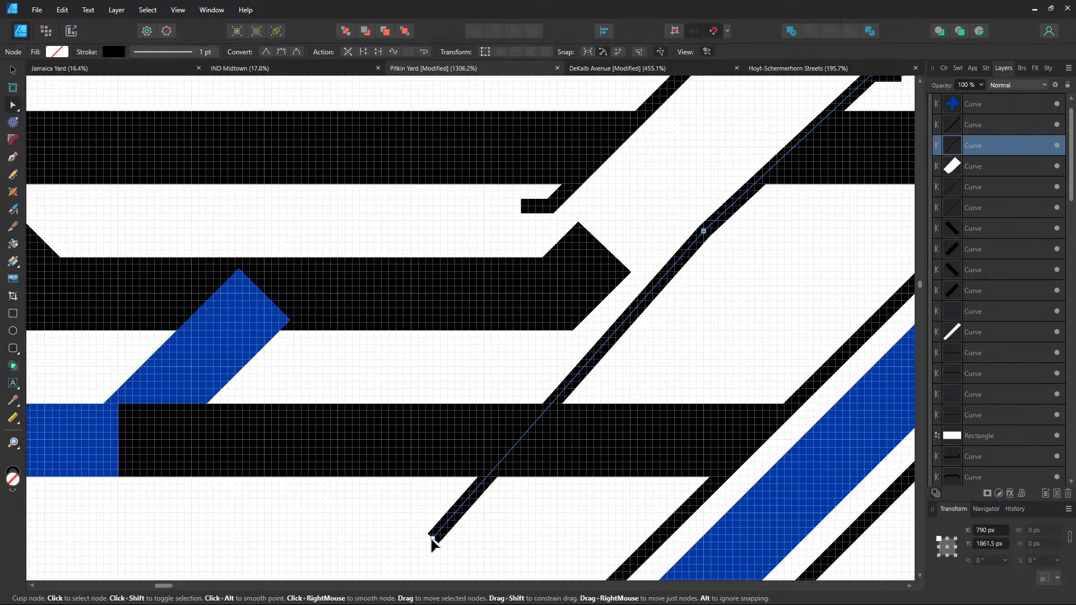
left_click_drag(433, 539, 529, 392)
left_click(750, 256)
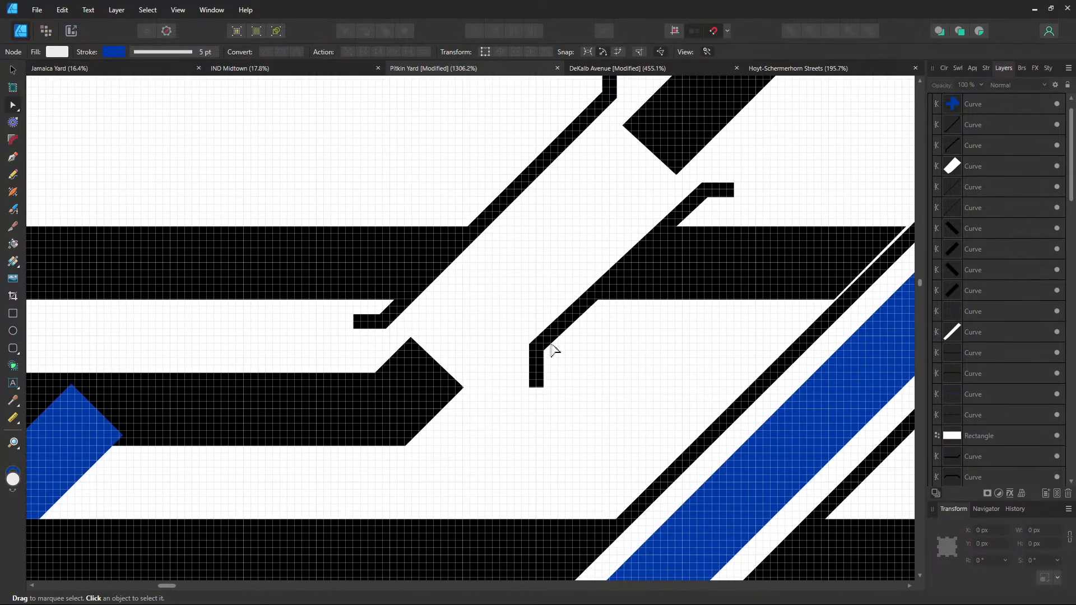
Widen the white crossover shape to 45.0 px
left_click(457, 326)
left_click(581, 367)
left_click(452, 361)
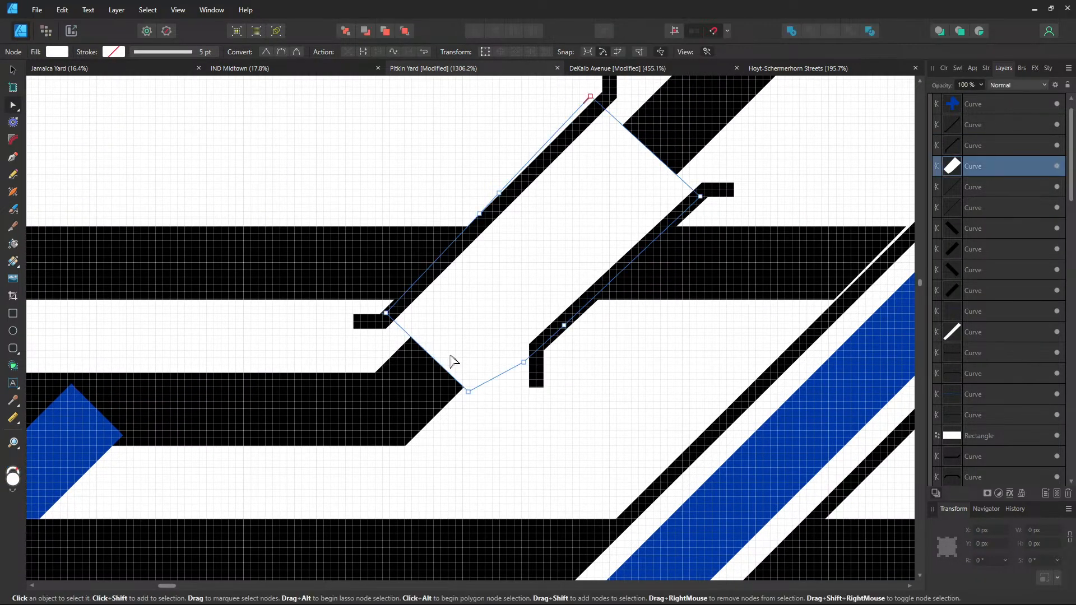
left_click(567, 386)
left_click_drag(571, 340, 516, 417)
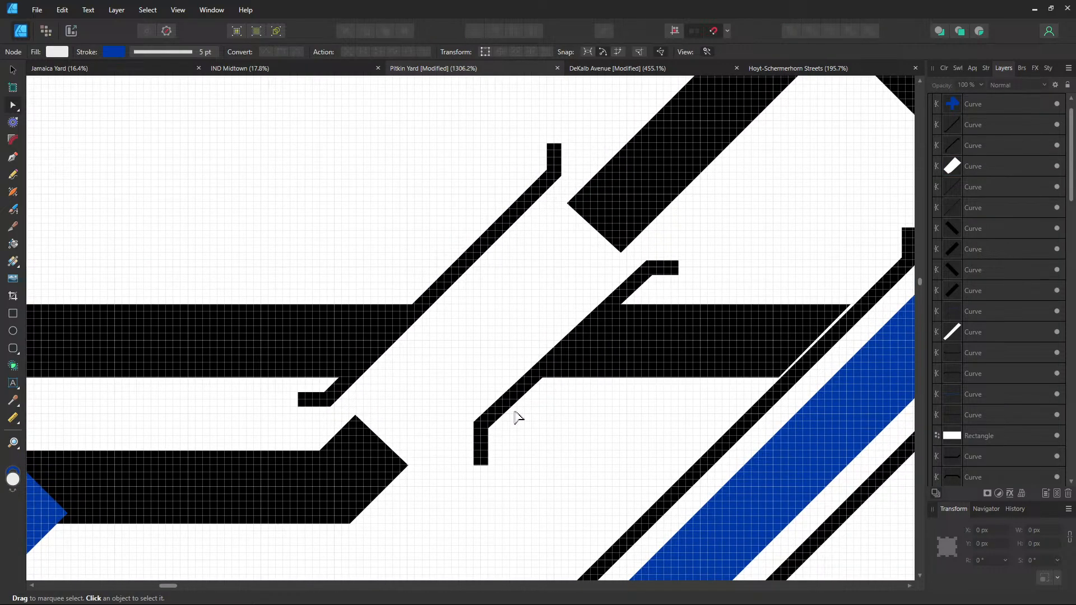
left_click(555, 186)
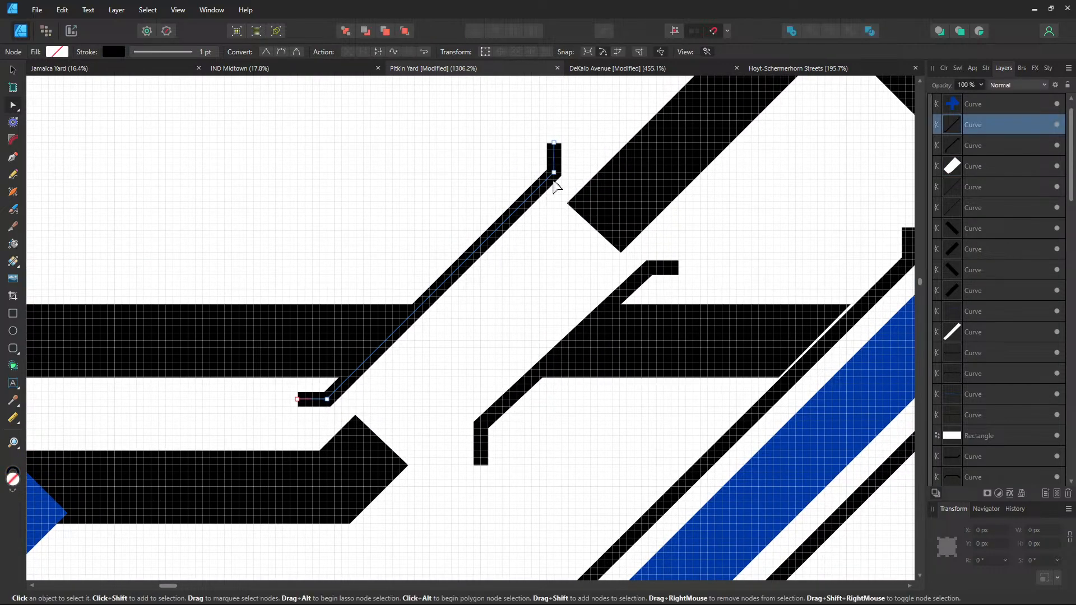
left_click(569, 231)
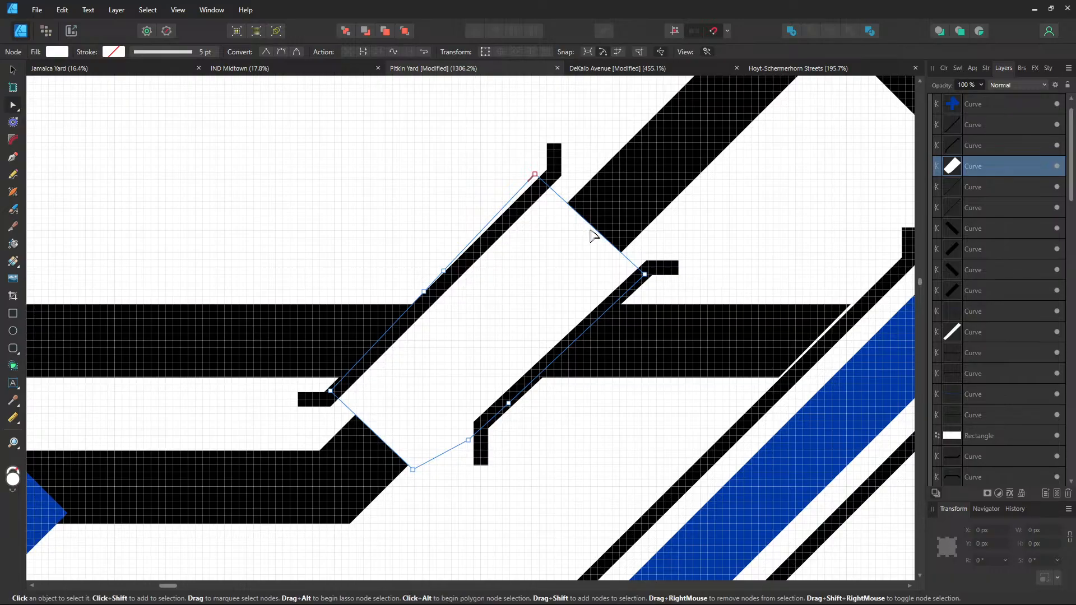
left_click(14, 73)
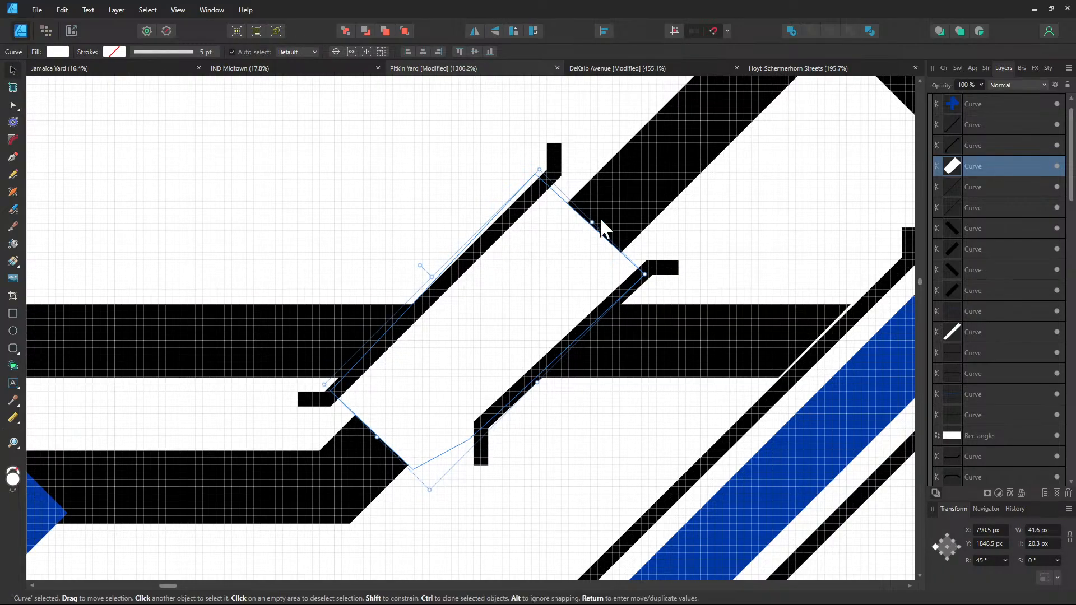
left_click_drag(592, 222, 605, 213)
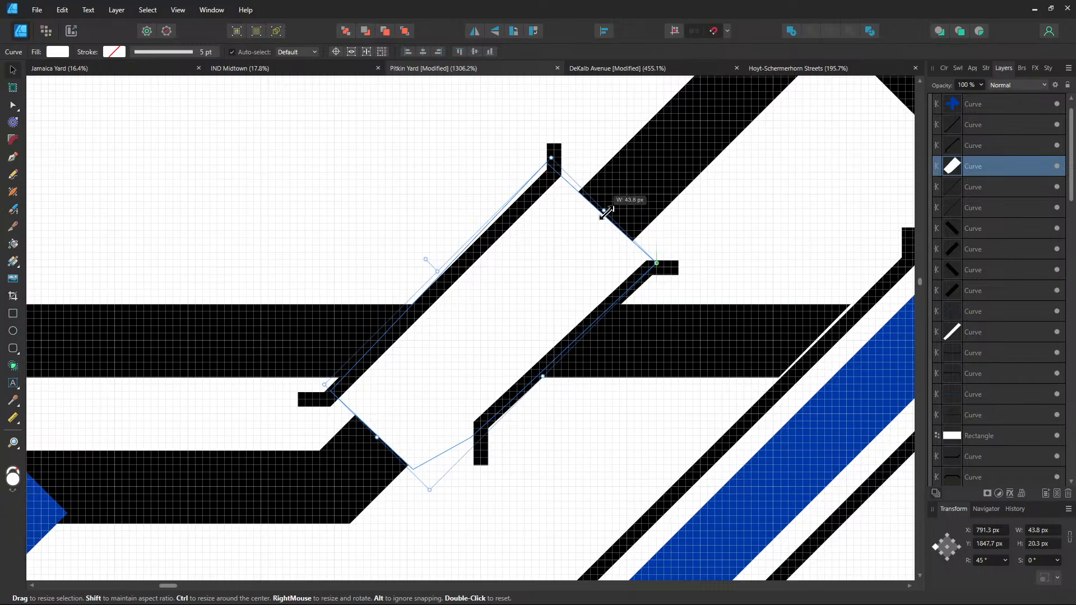
left_click_drag(607, 213, 610, 209)
left_click(737, 237)
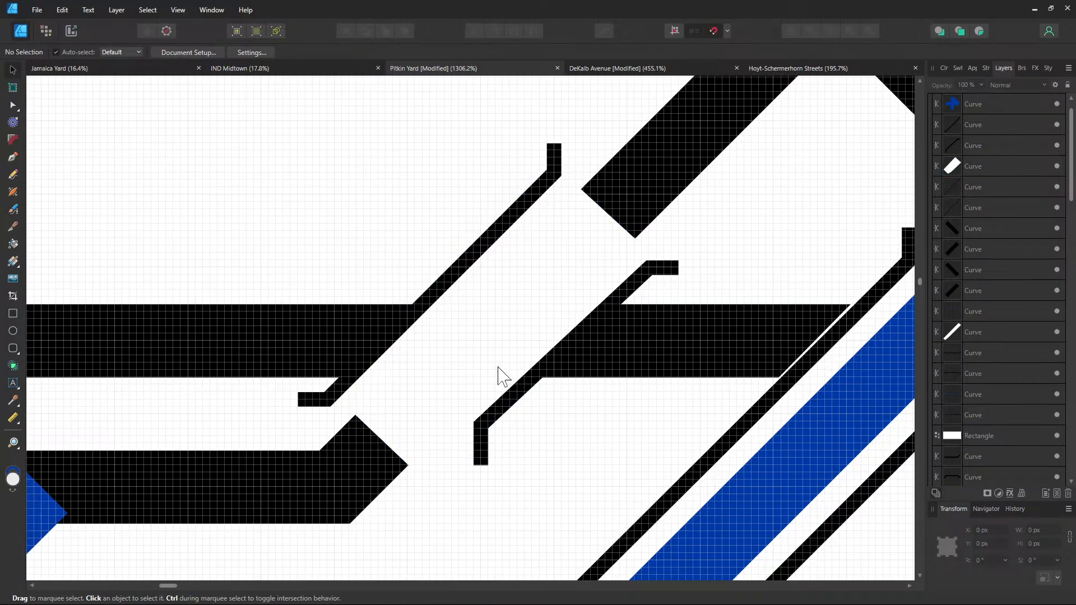
left_click(476, 392)
left_click_drag(372, 436, 361, 440)
left_click(523, 449)
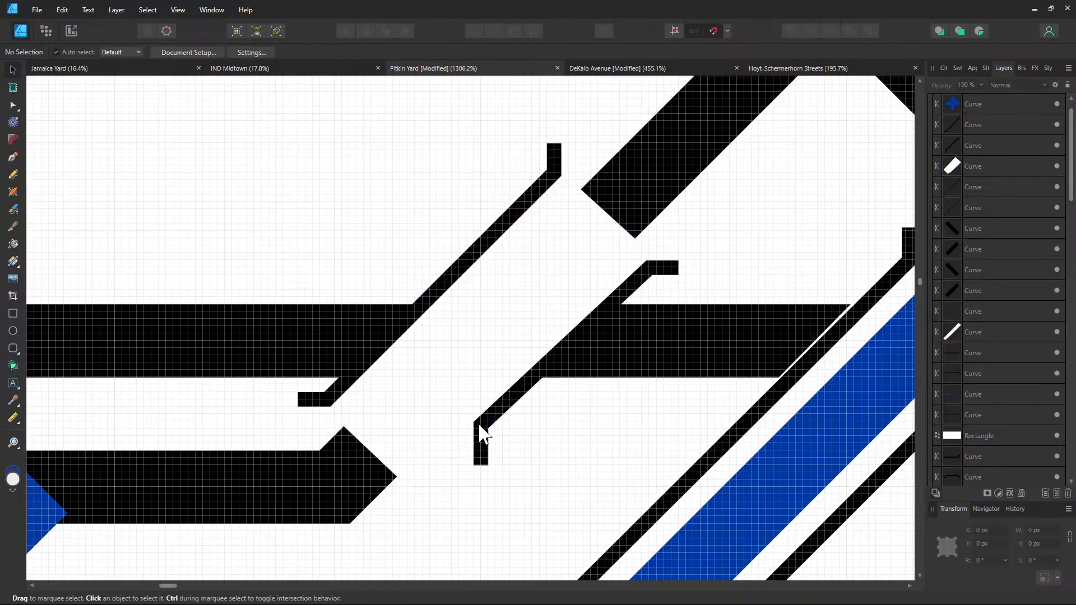
Reshape the lower black diagonal edge so it ends in a short vertical stub
left_click(483, 434)
left_click(17, 107)
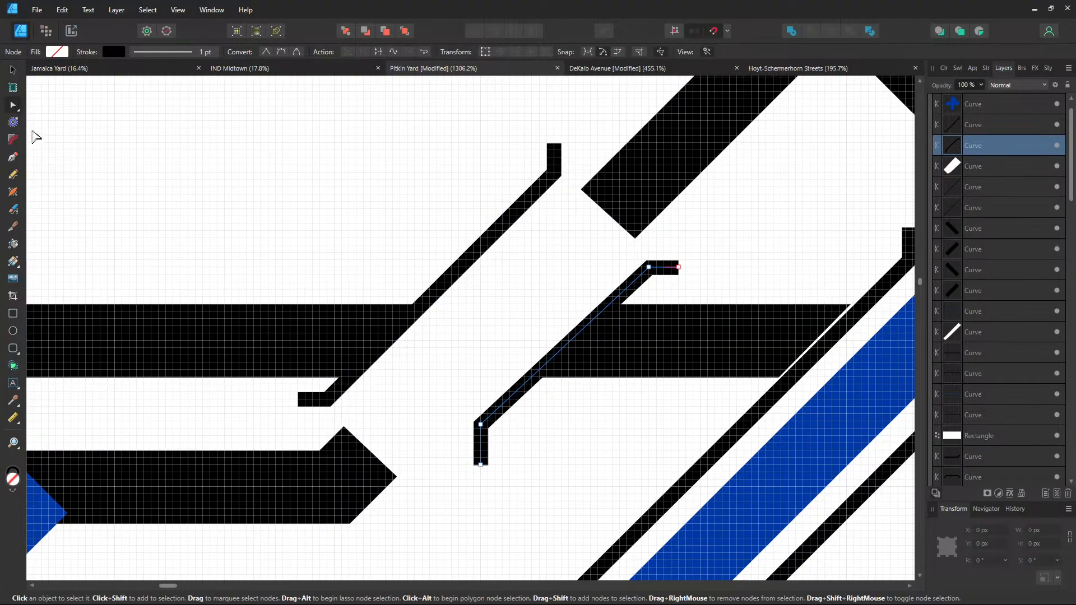
left_click_drag(481, 425, 523, 438)
scroll(442, 531, "up", 1)
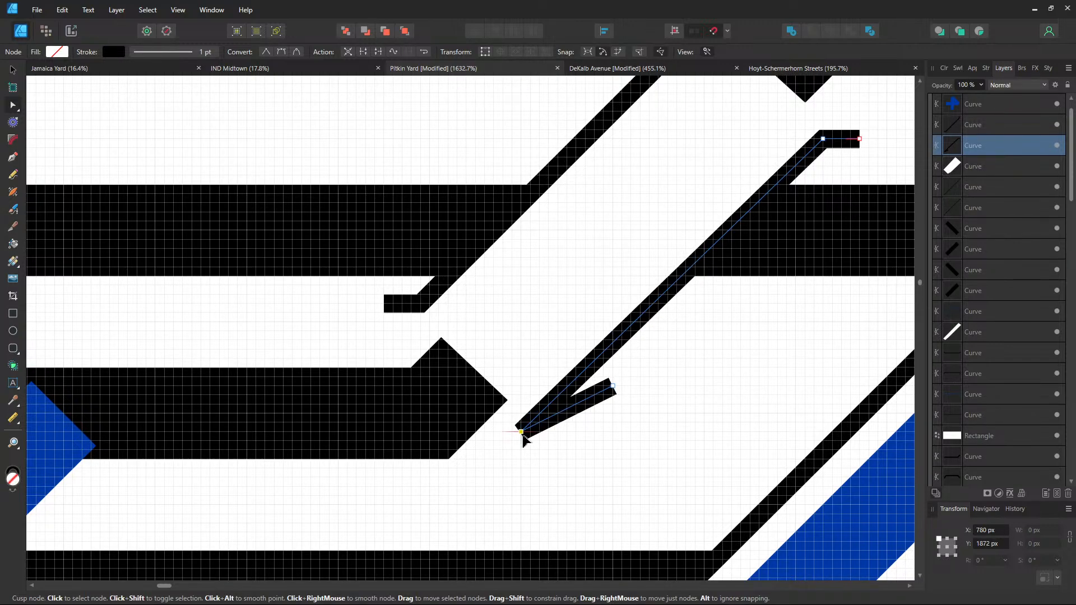
left_click_drag(525, 436, 532, 427)
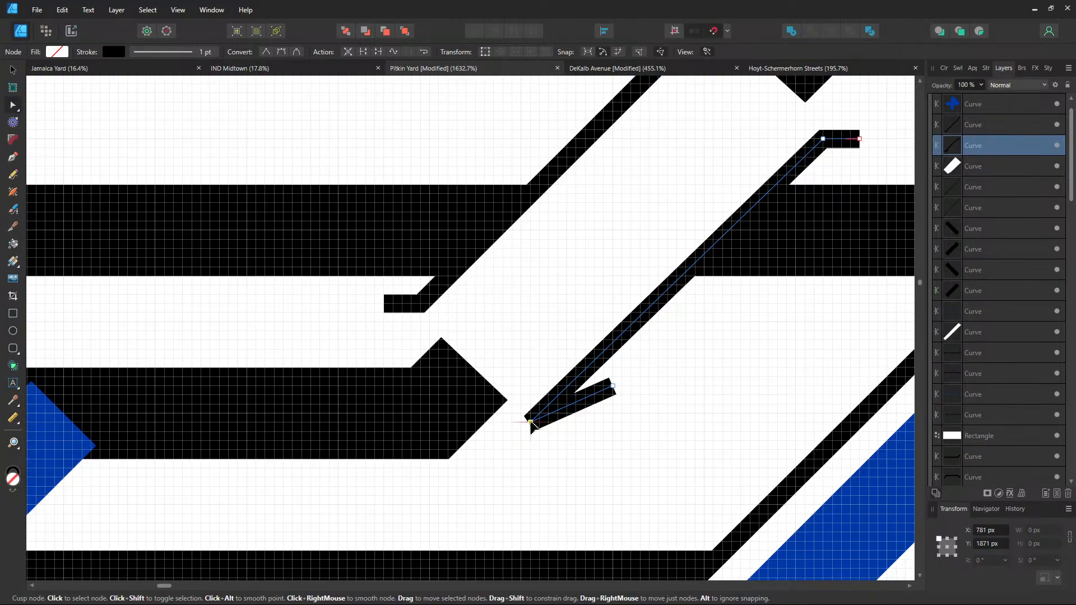
left_click_drag(613, 386, 530, 454)
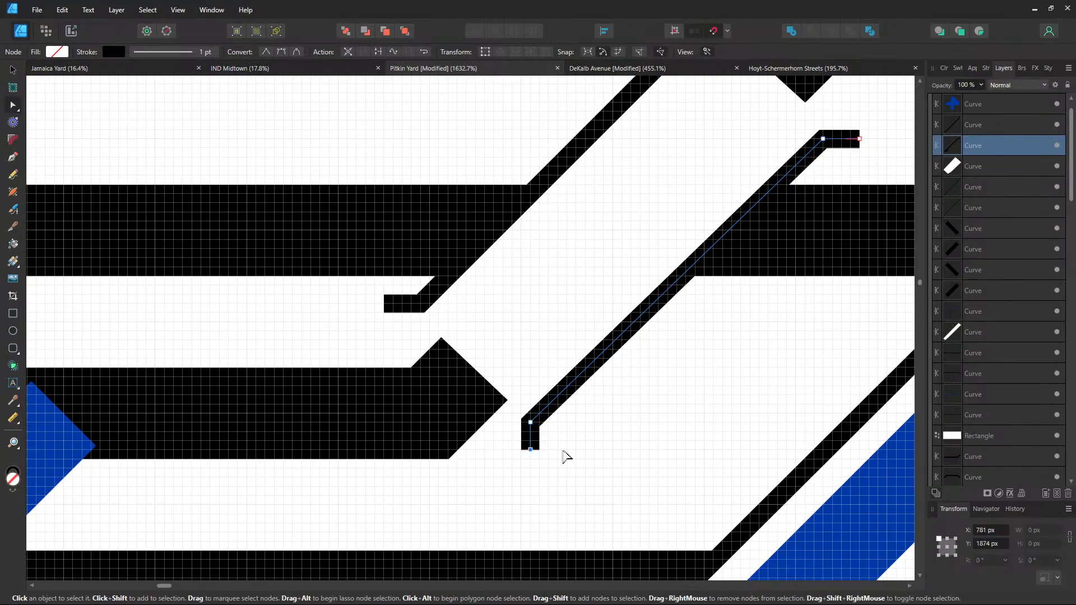
left_click(678, 389)
scroll(701, 360, "down", 3)
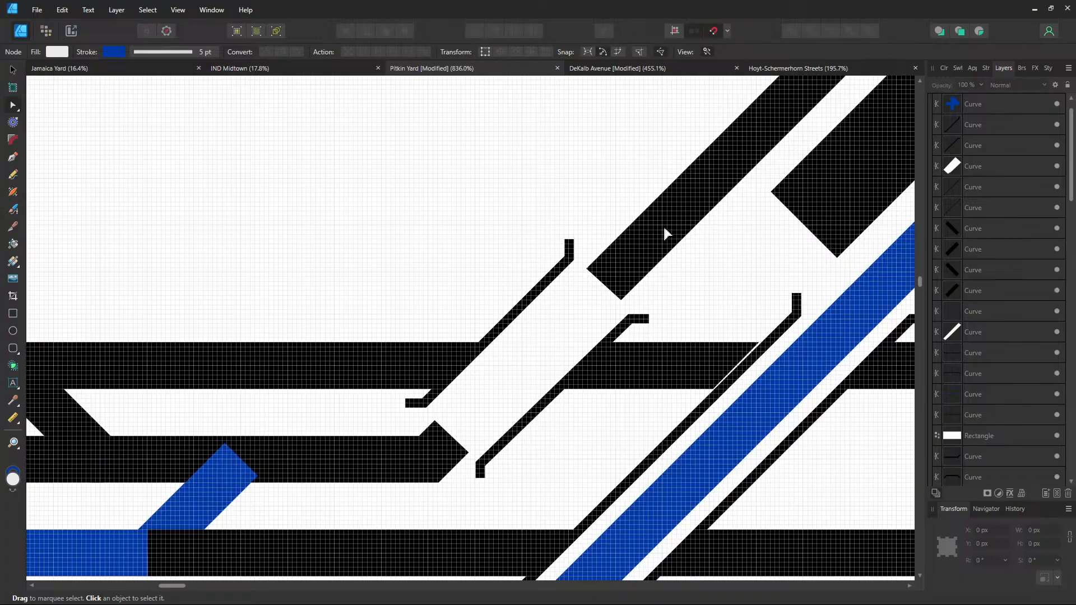
left_click(617, 278)
Add a node, reverse and break the track curve, then raise the right piece above the white strip
scroll(547, 331, "down", 2)
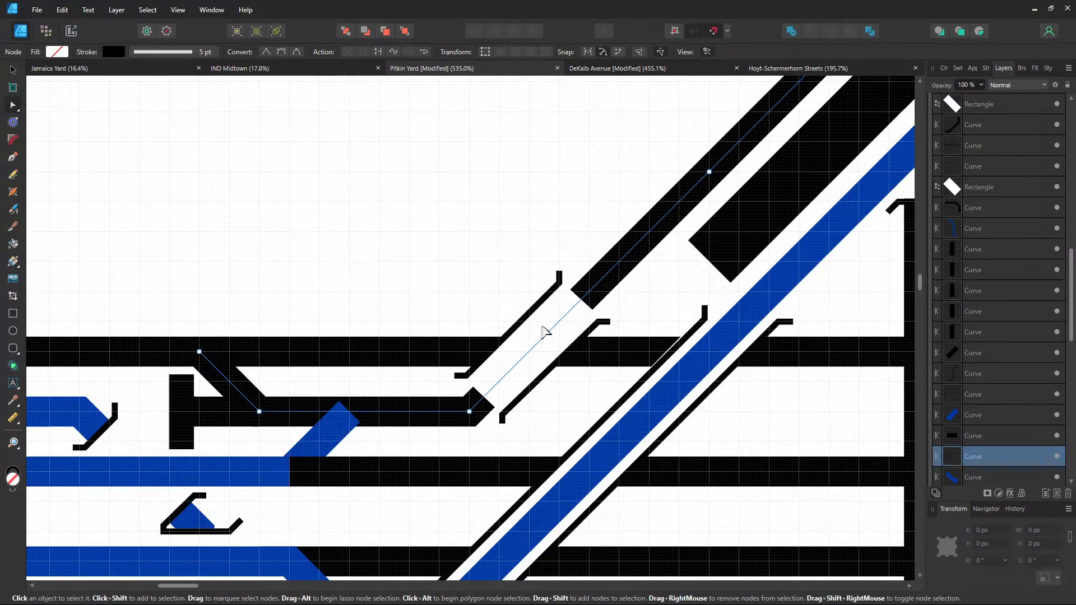
left_click(350, 412)
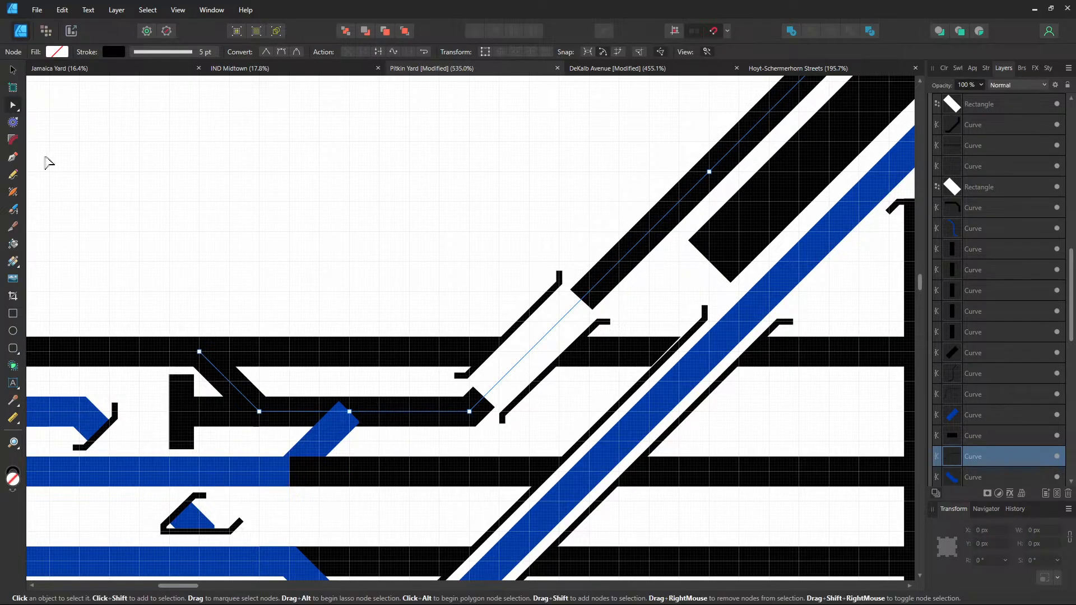
right_click(351, 415)
left_click(267, 340)
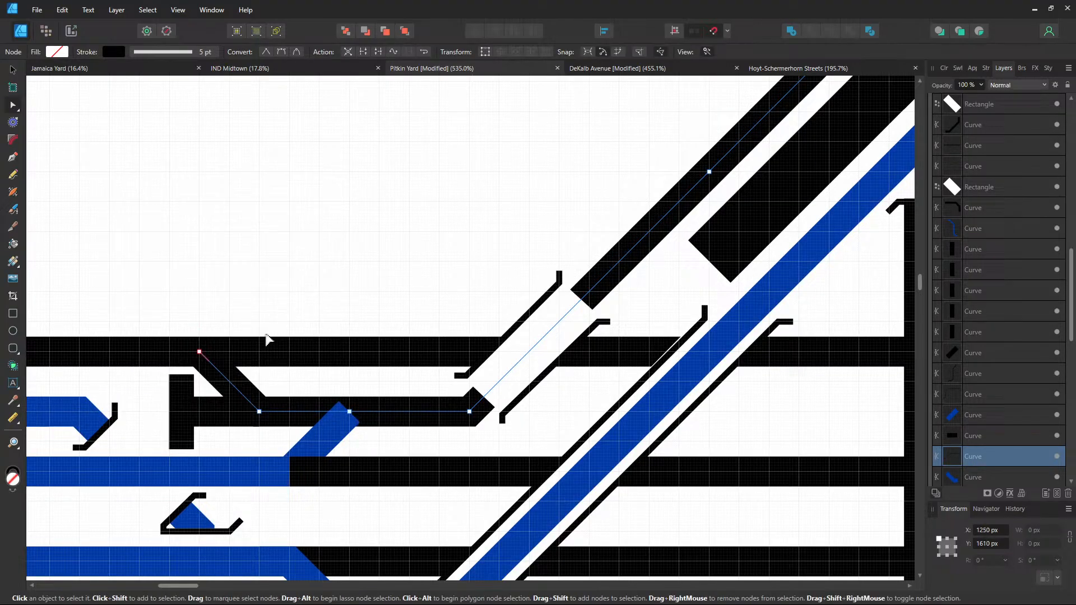
right_click(351, 413)
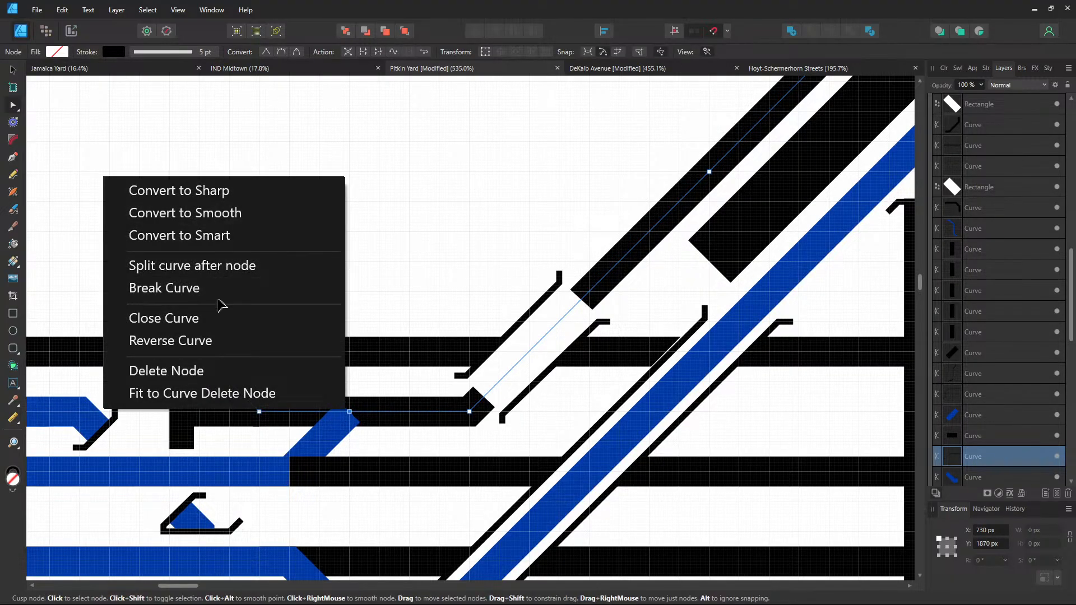
left_click(441, 440)
left_click(415, 416)
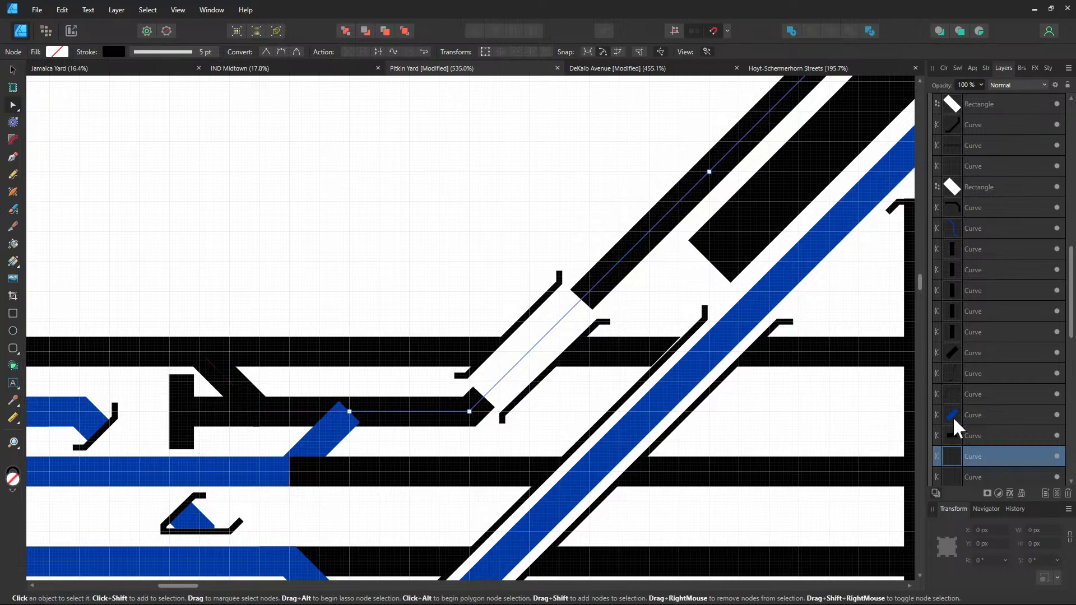
mouse_move(990, 451)
left_mouse_down()
mouse_move(1008, 328)
mouse_move(982, 173)
left_mouse_up()
Give the black diagonal track curve the blue stroke colour 0039A6
left_click(116, 53)
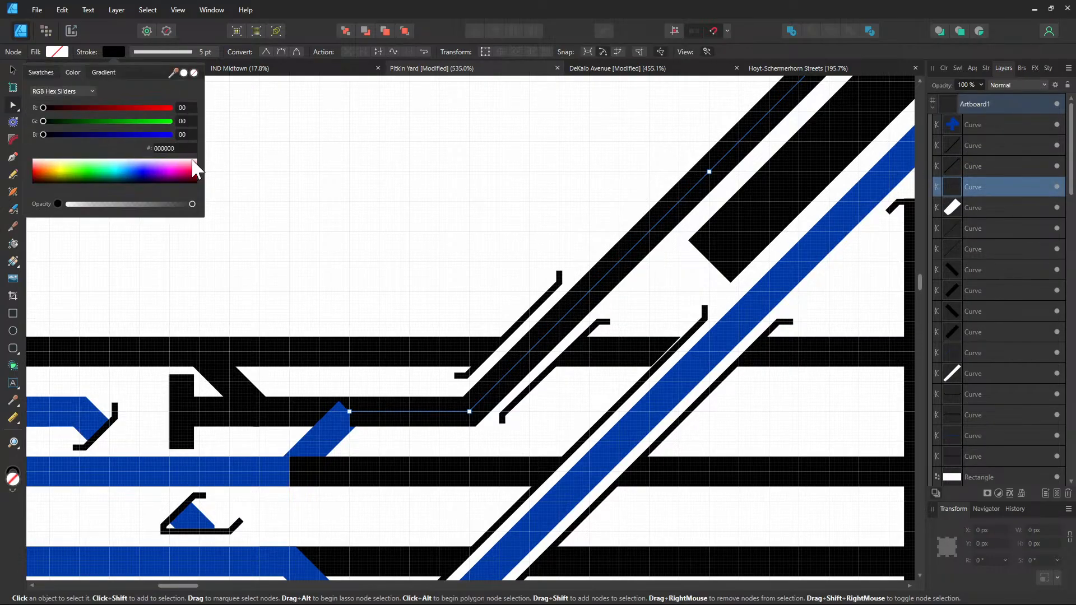
left_click(313, 446)
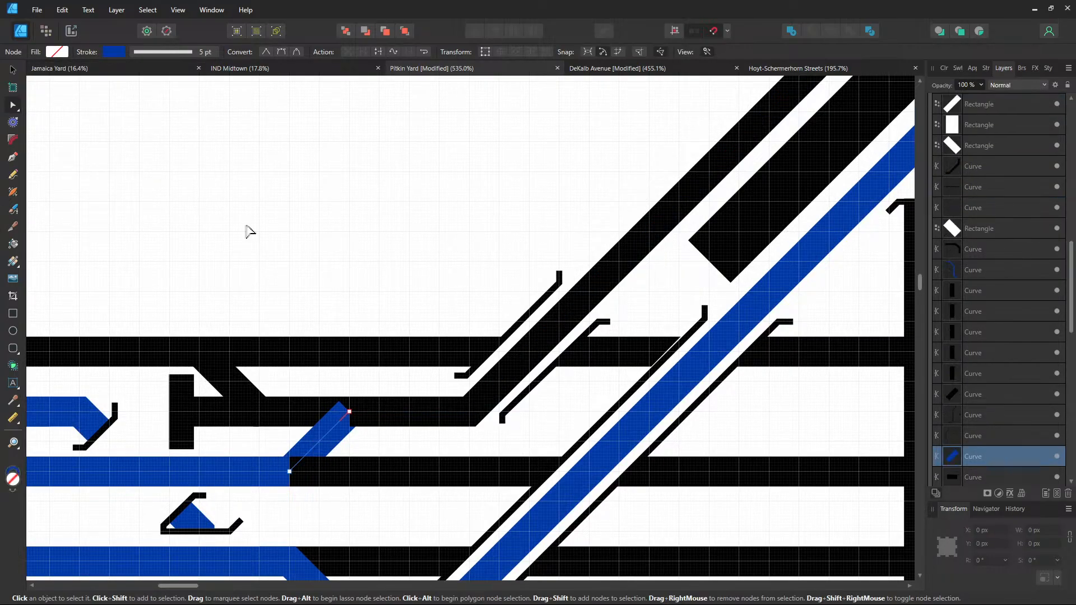
left_click(114, 51)
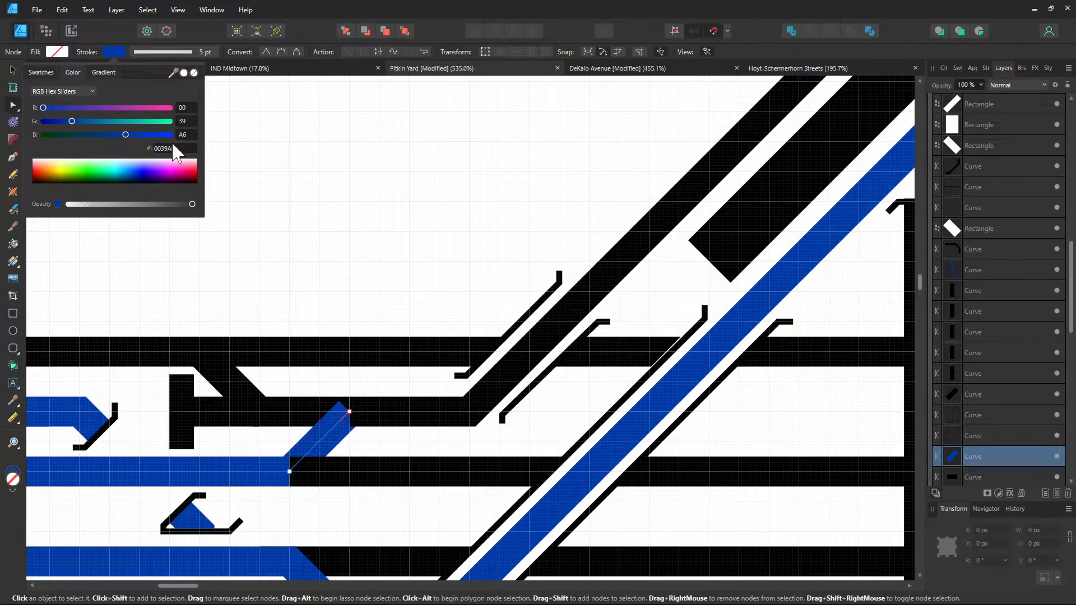
left_click(171, 147)
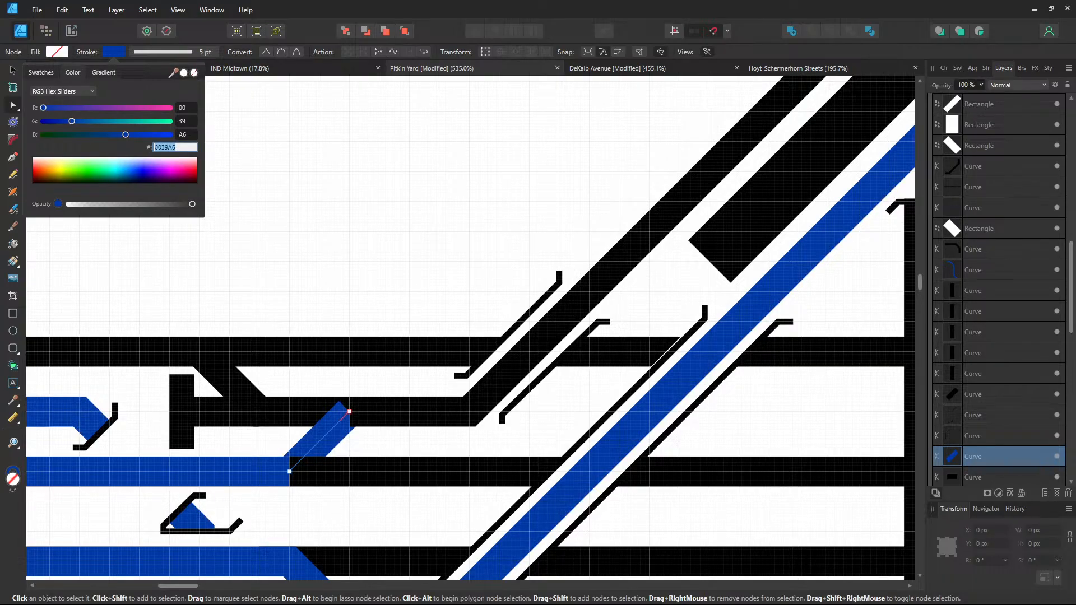
left_click(513, 368)
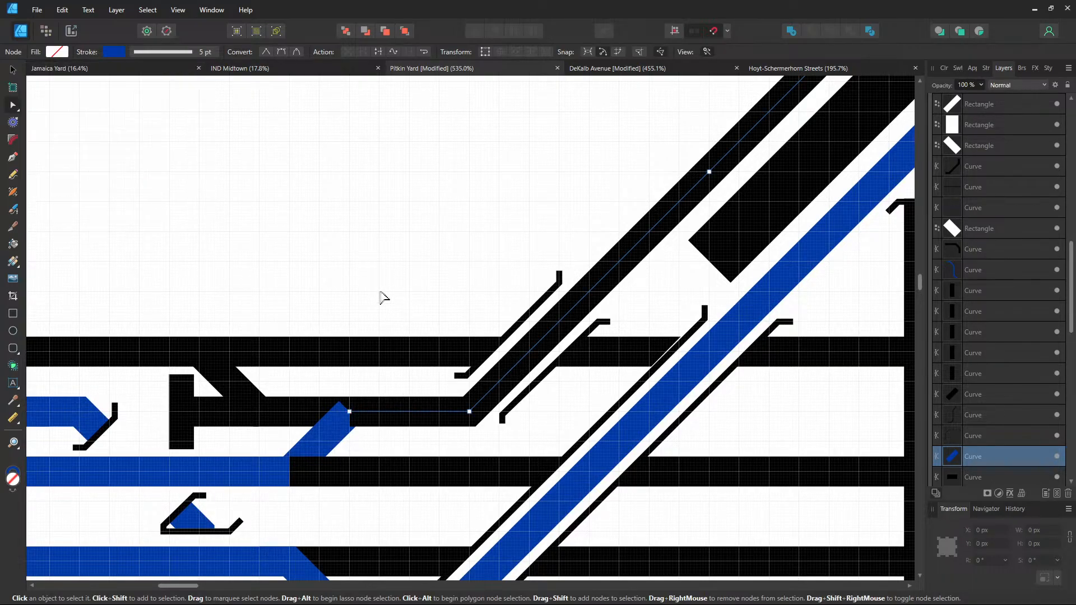
left_click(115, 52)
left_click(174, 147)
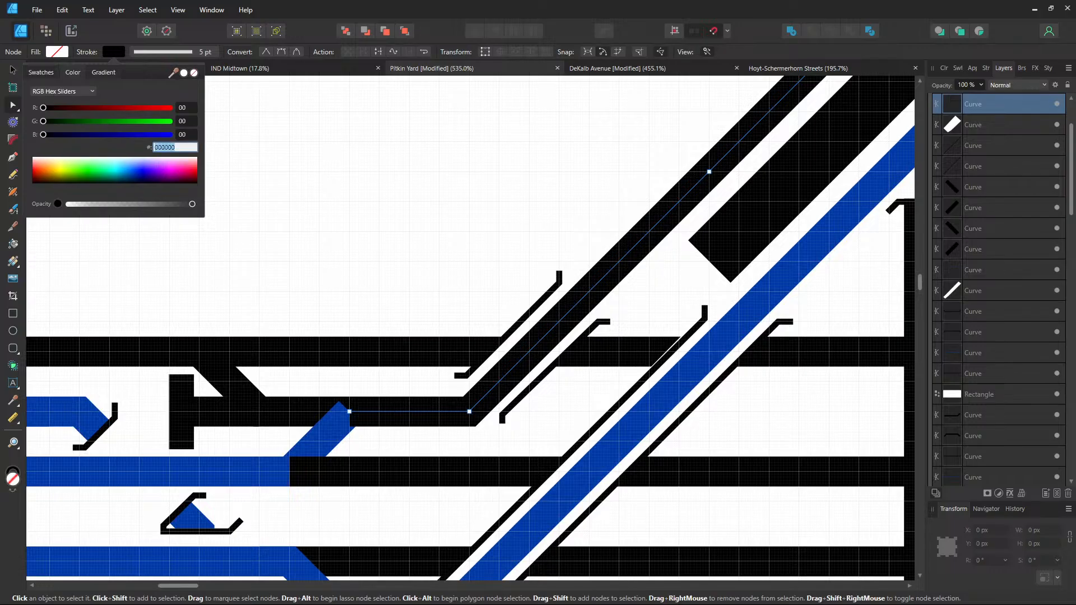
key("Return")
key("Escape")
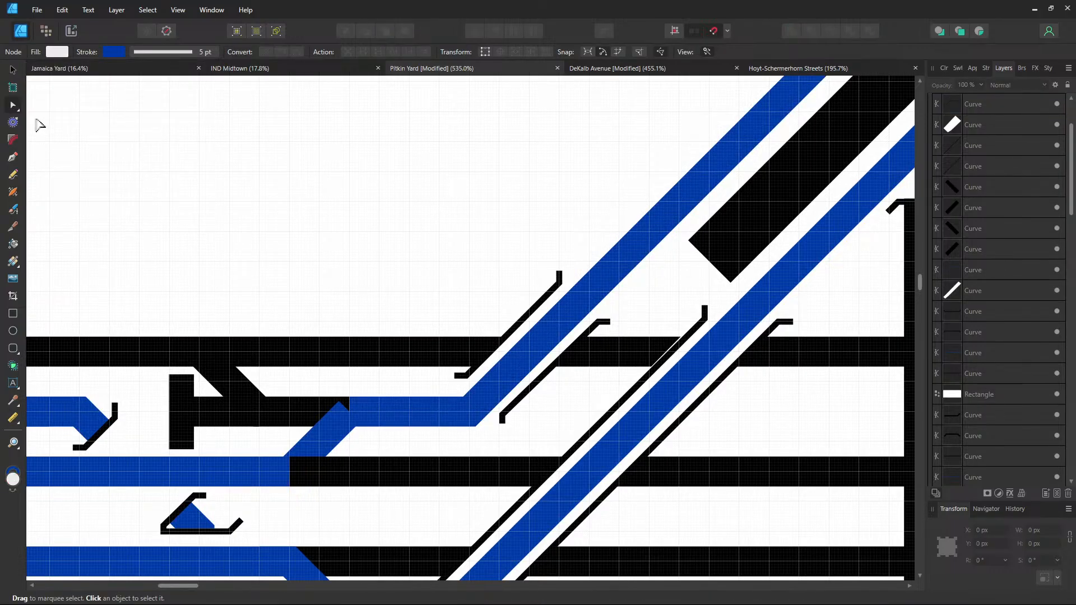
Extend the blue curve with the Pen tool diagonally down and left along the lower blue track
left_click(12, 157)
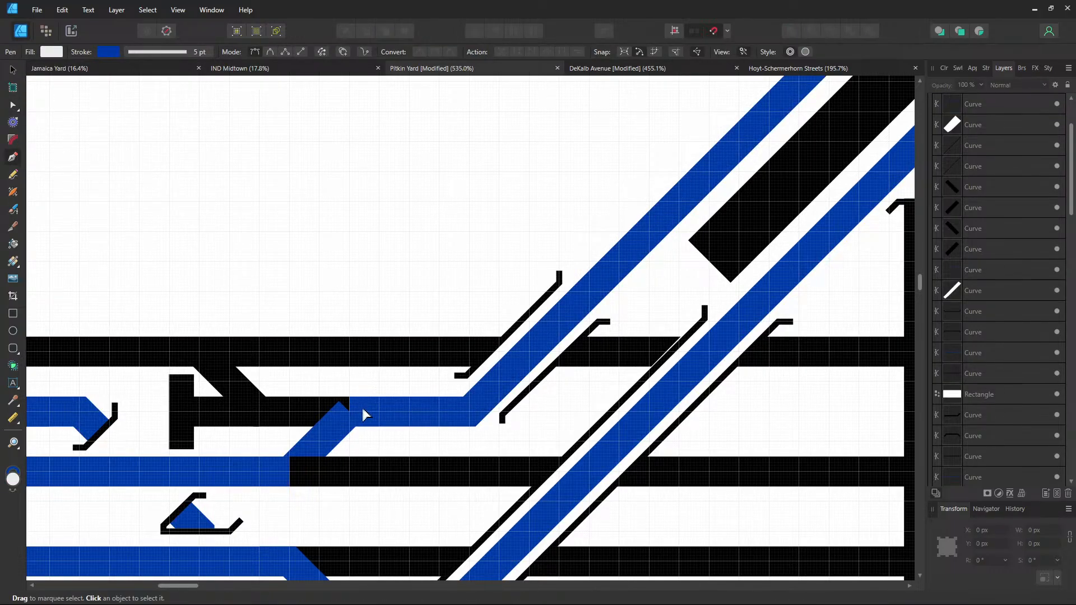
left_click(351, 412)
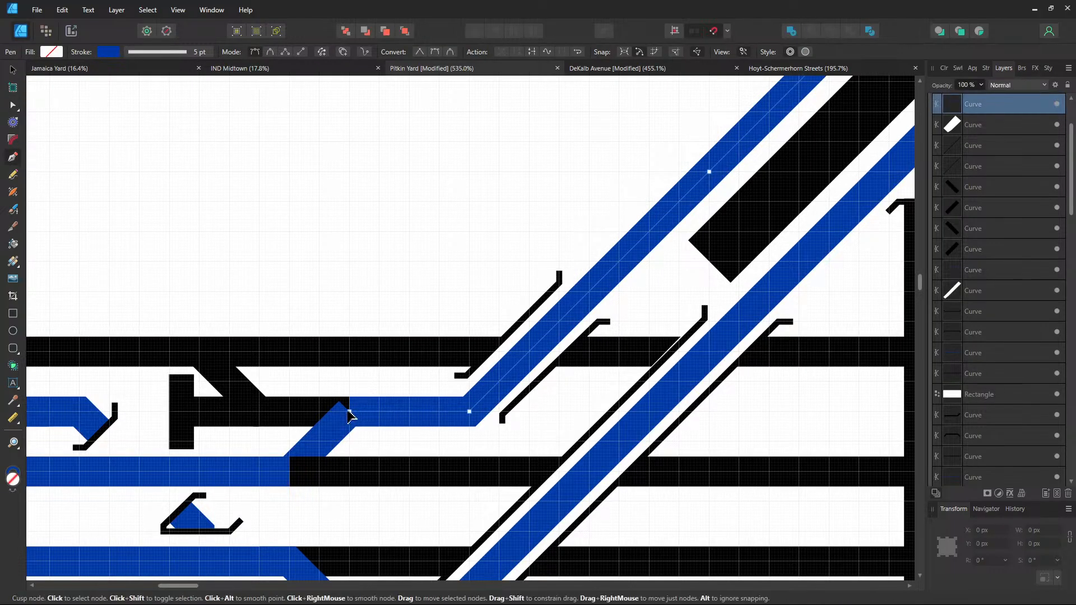
left_click(291, 471)
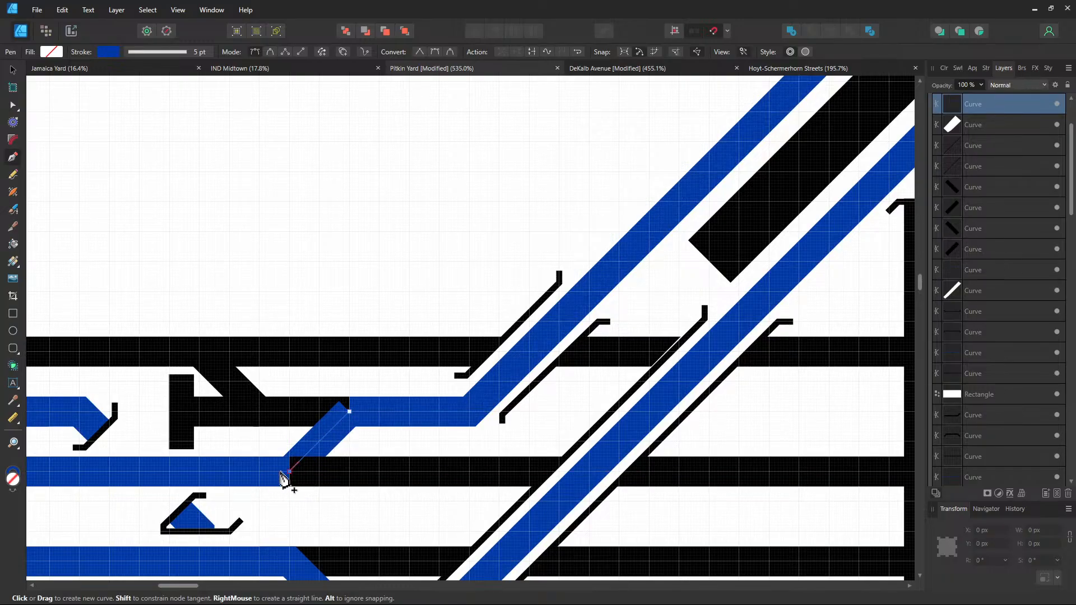
left_click(258, 471)
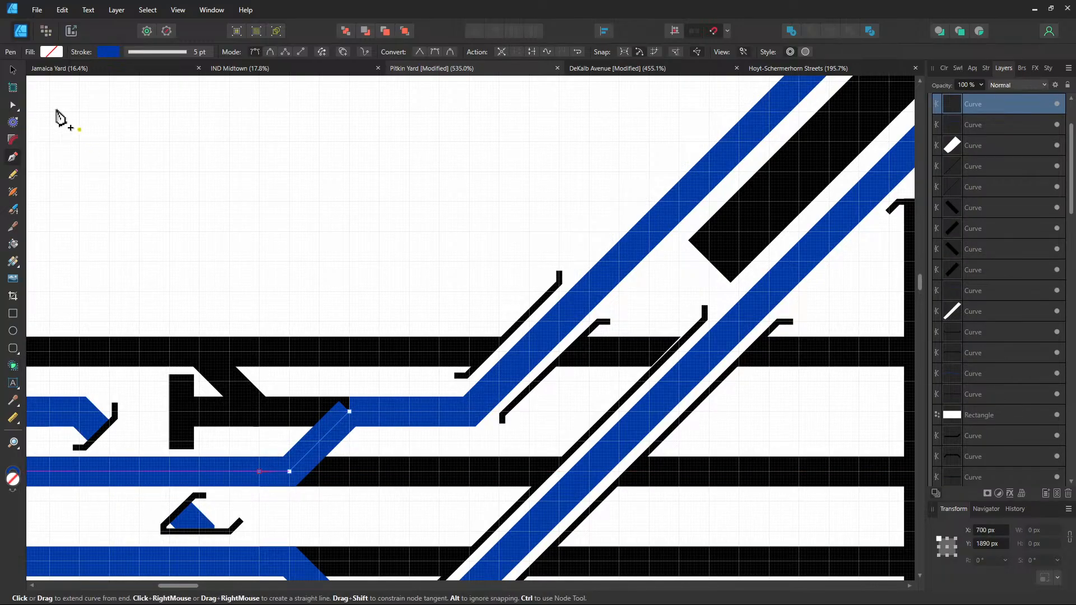
key("ctrl+z")
key("ctrl+z")
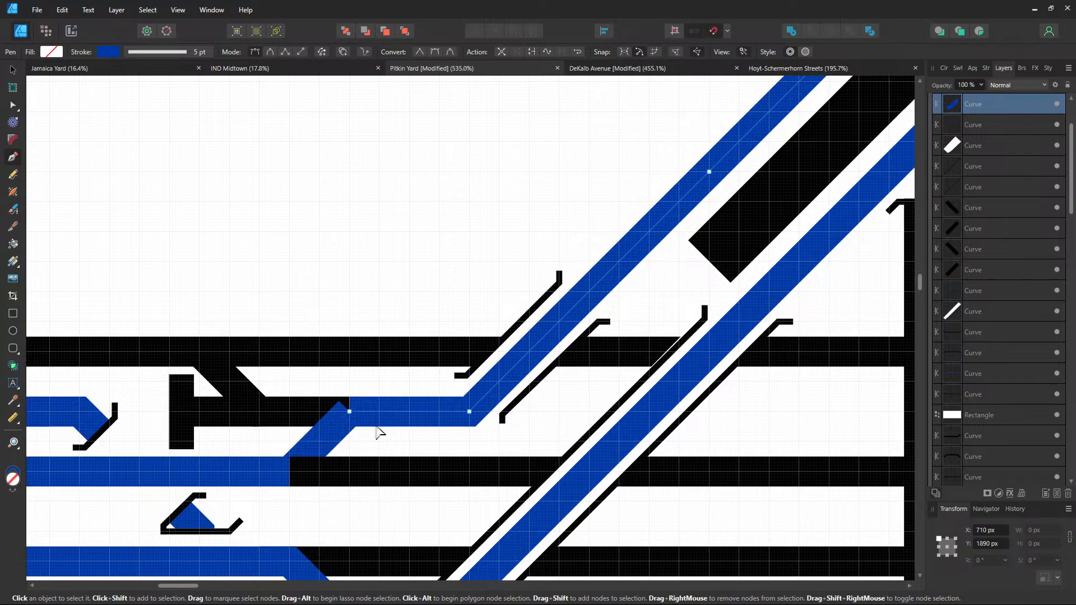
left_click(350, 412, "ctrl")
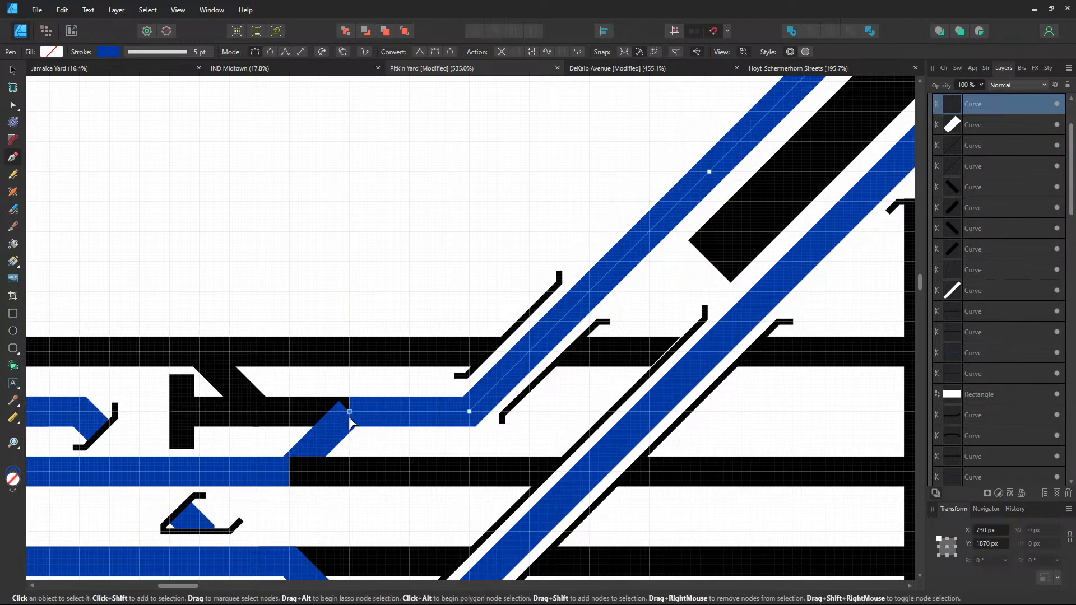
left_click(290, 472)
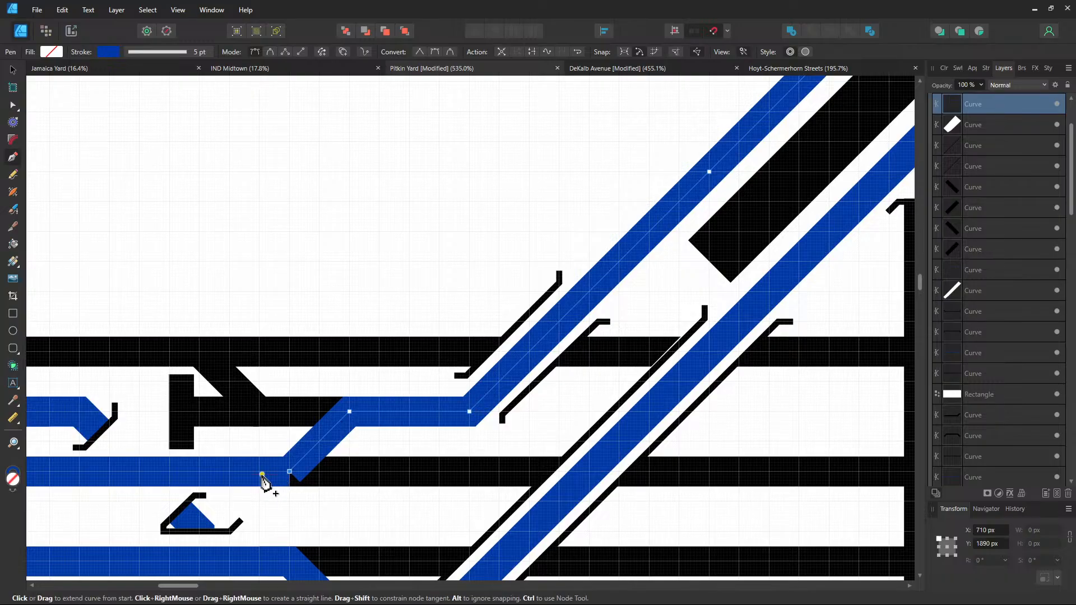
left_click(259, 471)
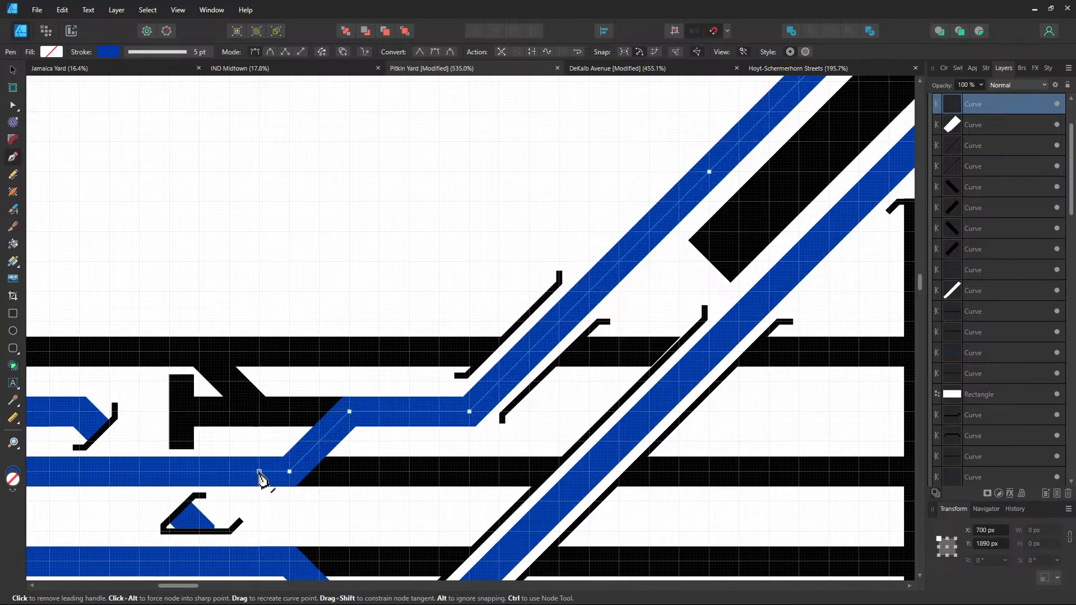
left_click(12, 70)
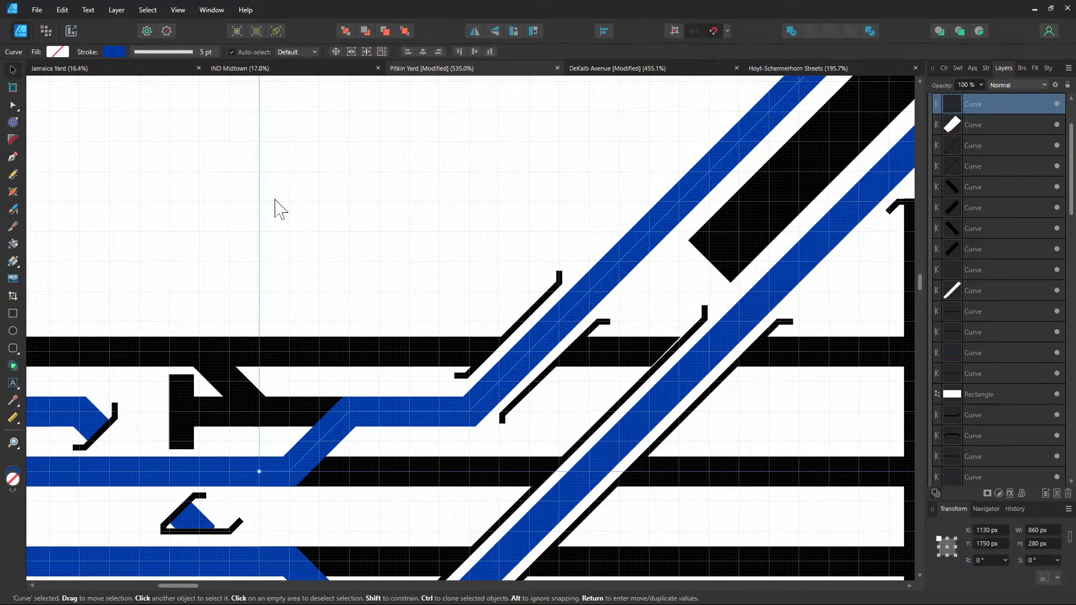
left_click(276, 201)
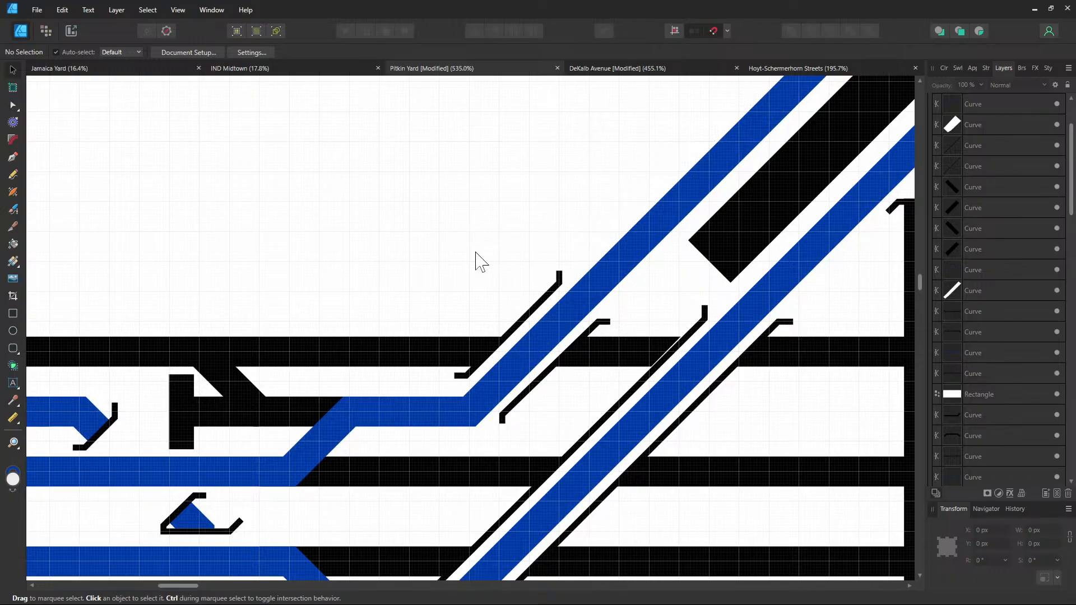
Move the lower crossover X mark to the back, behind the blue tracks
scroll(476, 255, "right", 10)
scroll(475, 255, "up", 4)
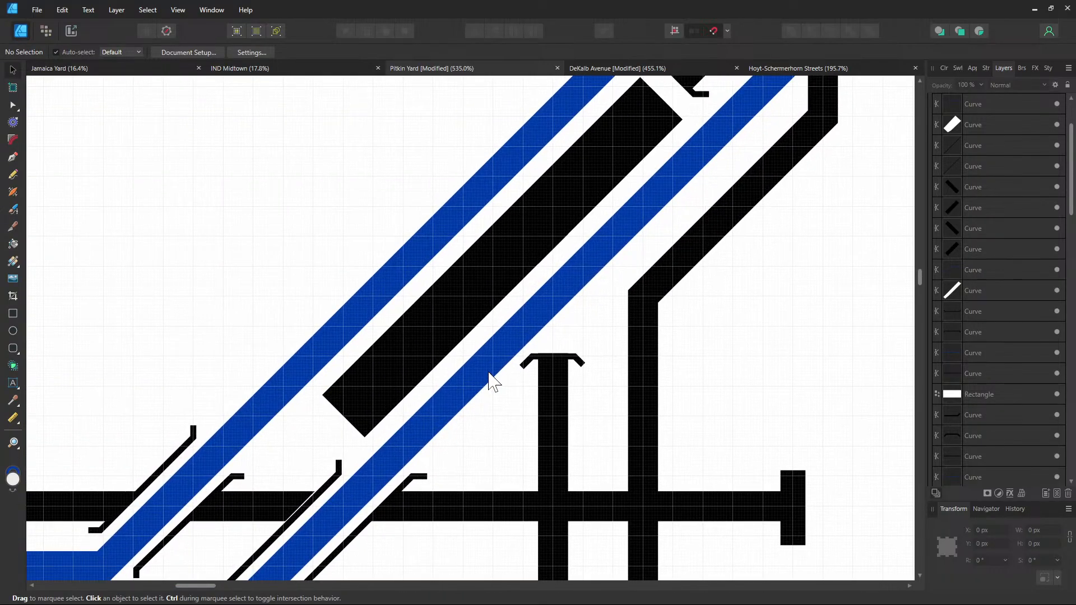
scroll(489, 372, "down", 3)
left_click_drag(577, 319, 507, 363)
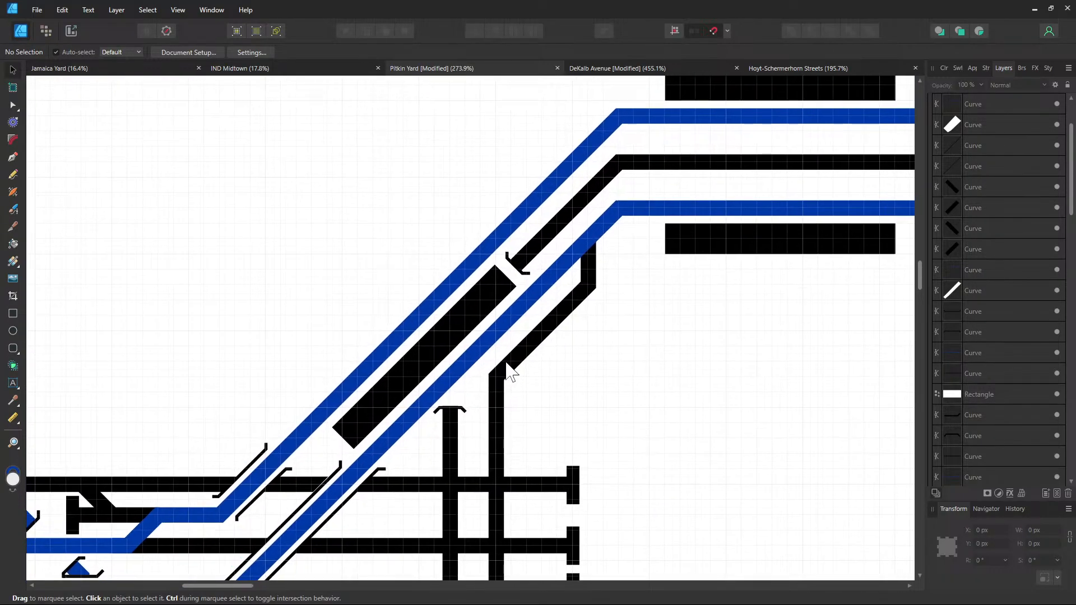
left_click_drag(588, 342, 339, 436)
left_click_drag(743, 329, 452, 397)
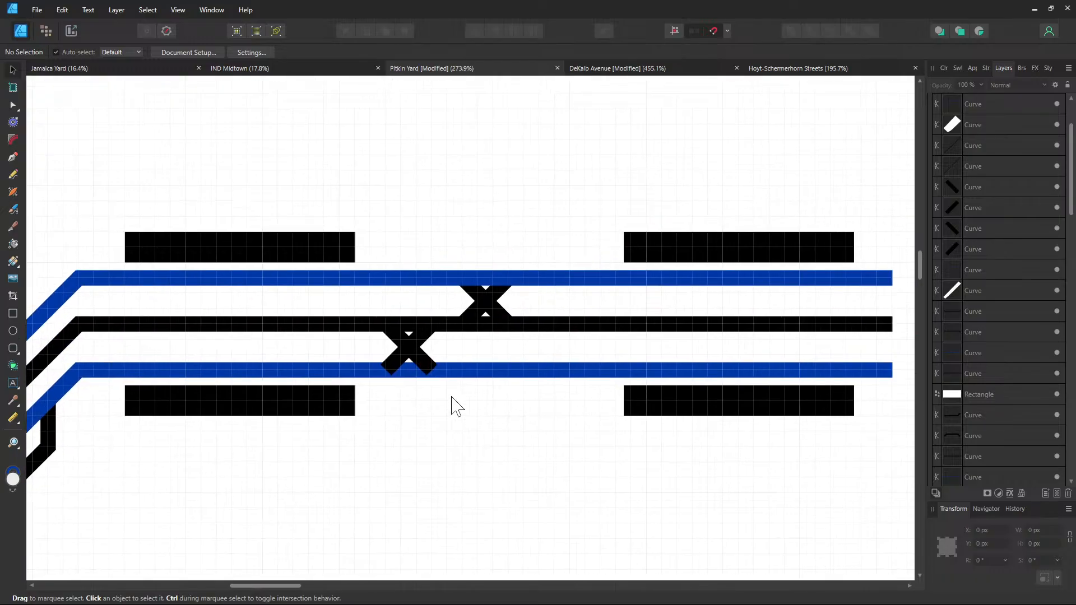
left_click(413, 351)
left_click(401, 353, "shift")
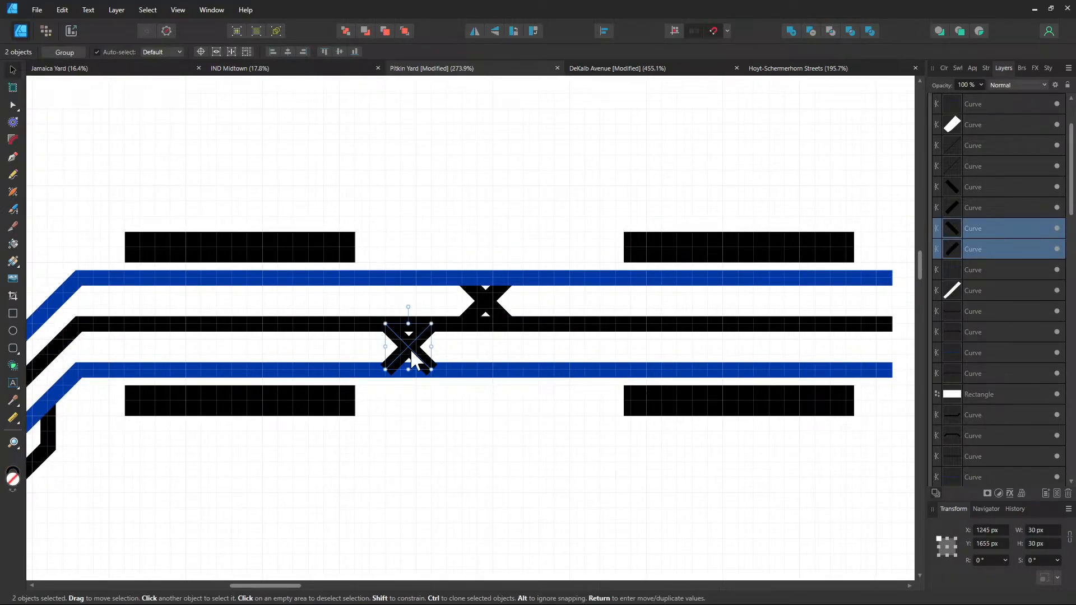
right_click(408, 350)
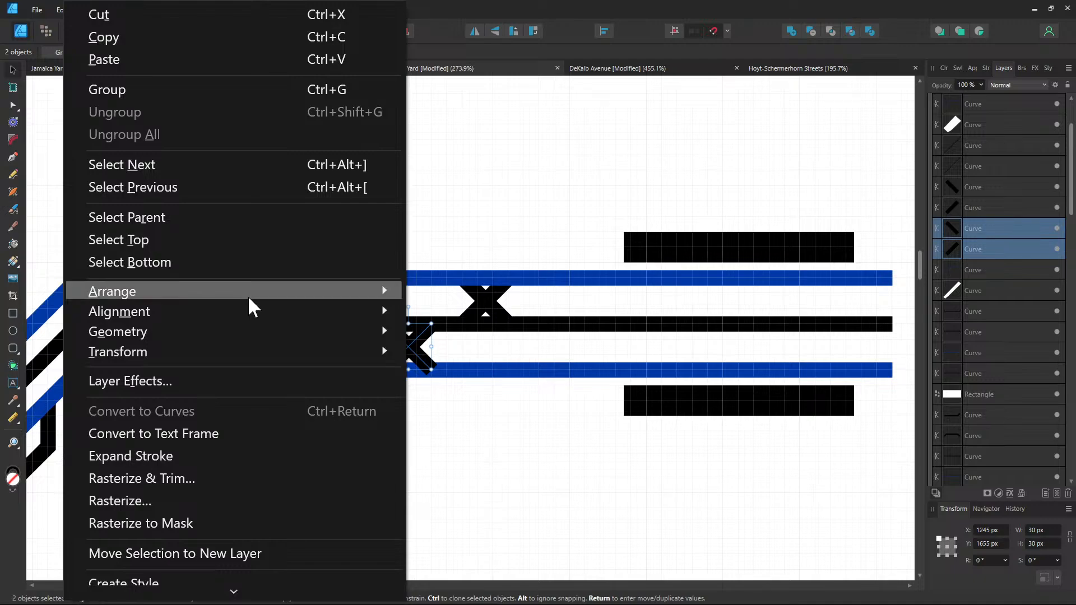
mouse_move(247, 295)
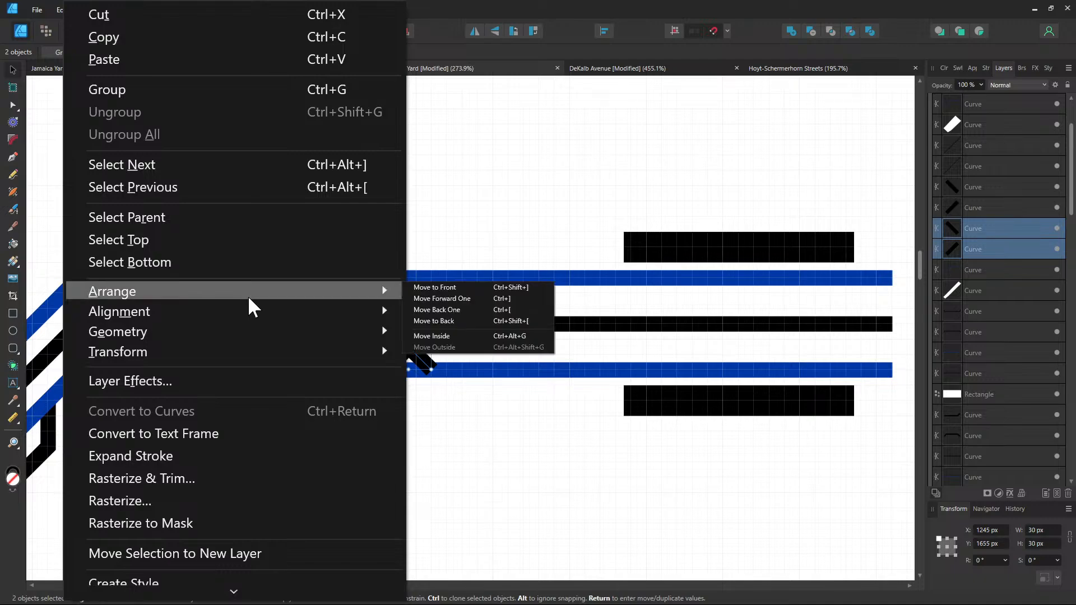
left_click(432, 318)
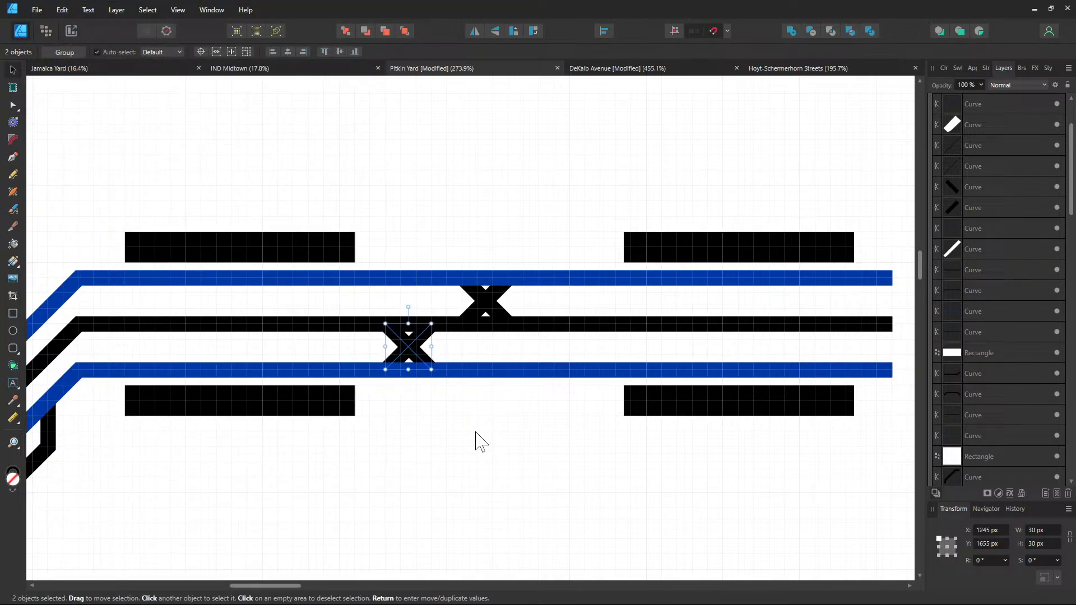
Move the upper left-hand crossover X mark to the back as well
left_click(476, 432)
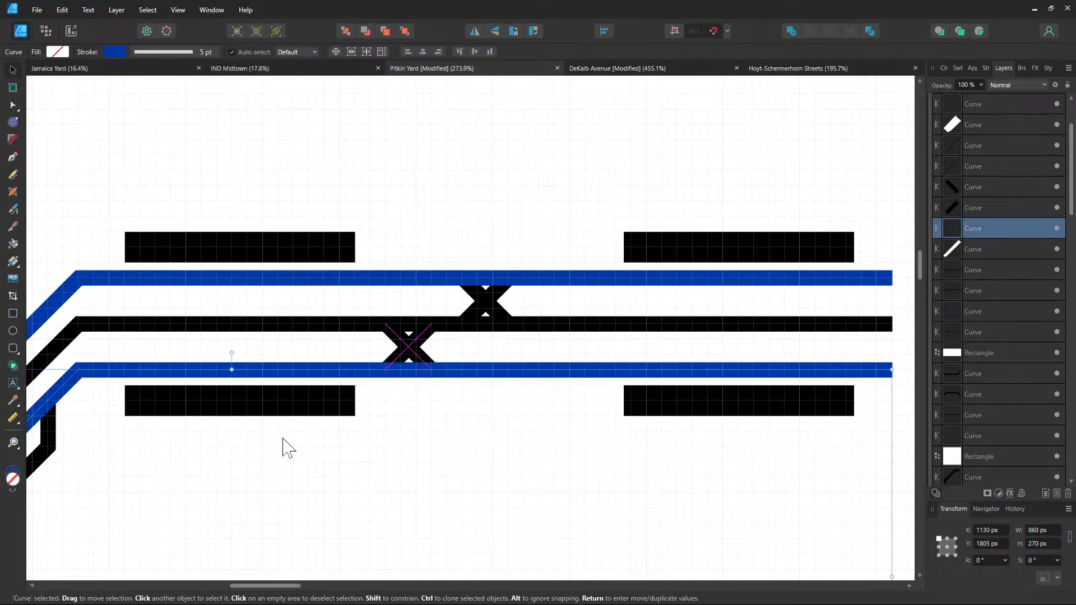
left_click_drag(363, 392, 768, 219)
left_click_drag(445, 385, 559, 329)
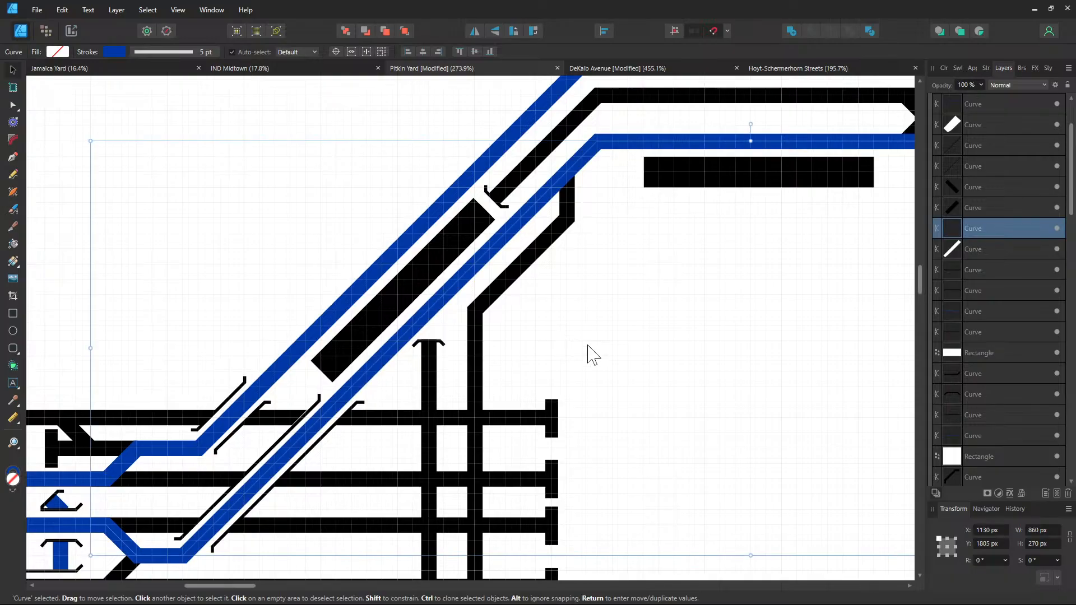
left_click_drag(475, 376, 553, 294)
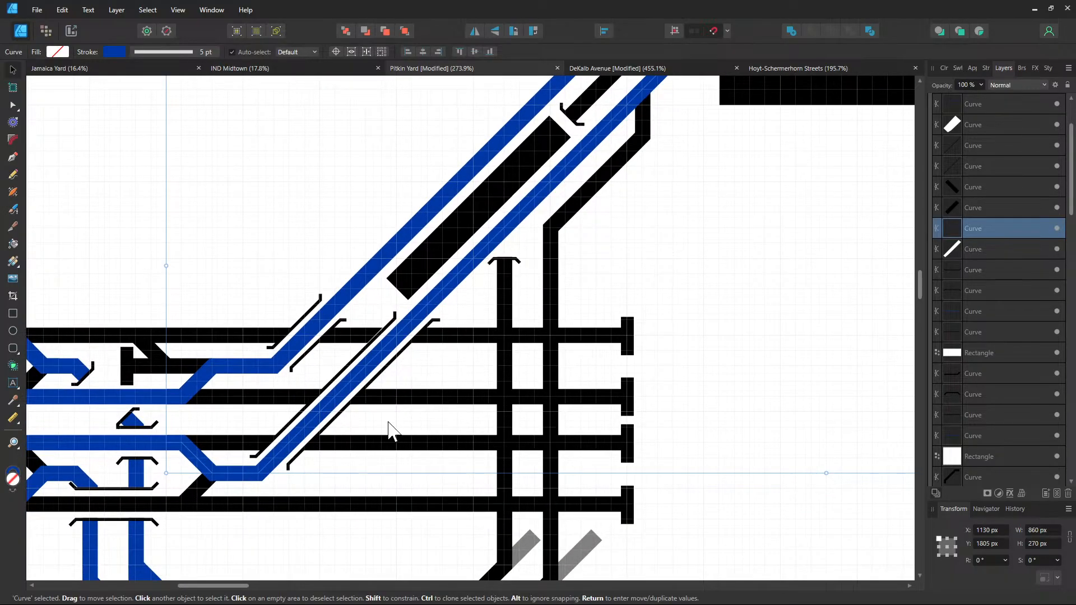
left_click_drag(413, 396, 634, 273)
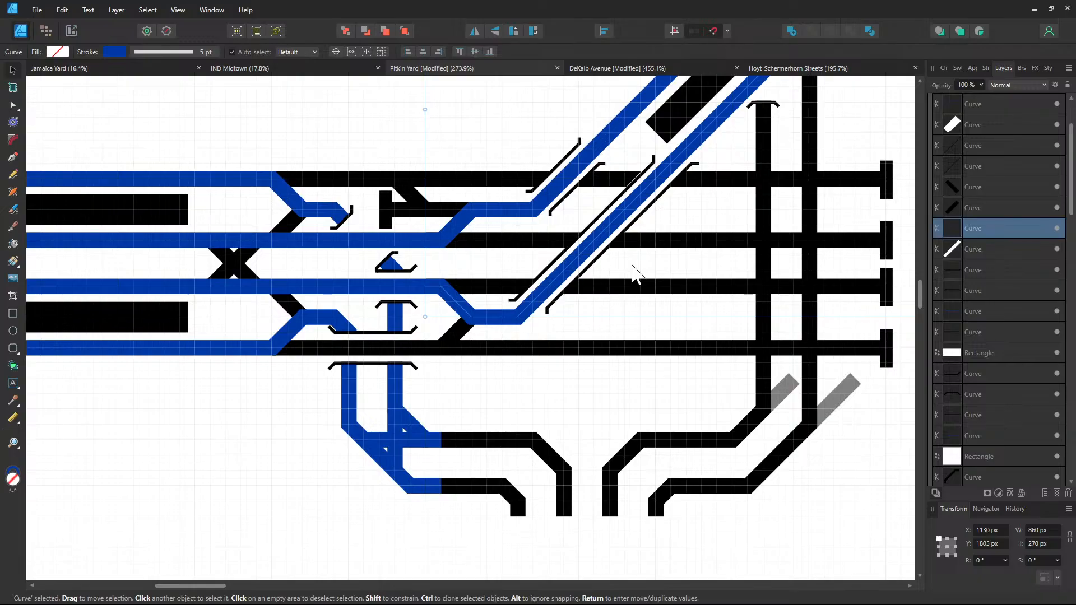
left_click_drag(287, 210, 724, 253)
left_click(283, 265)
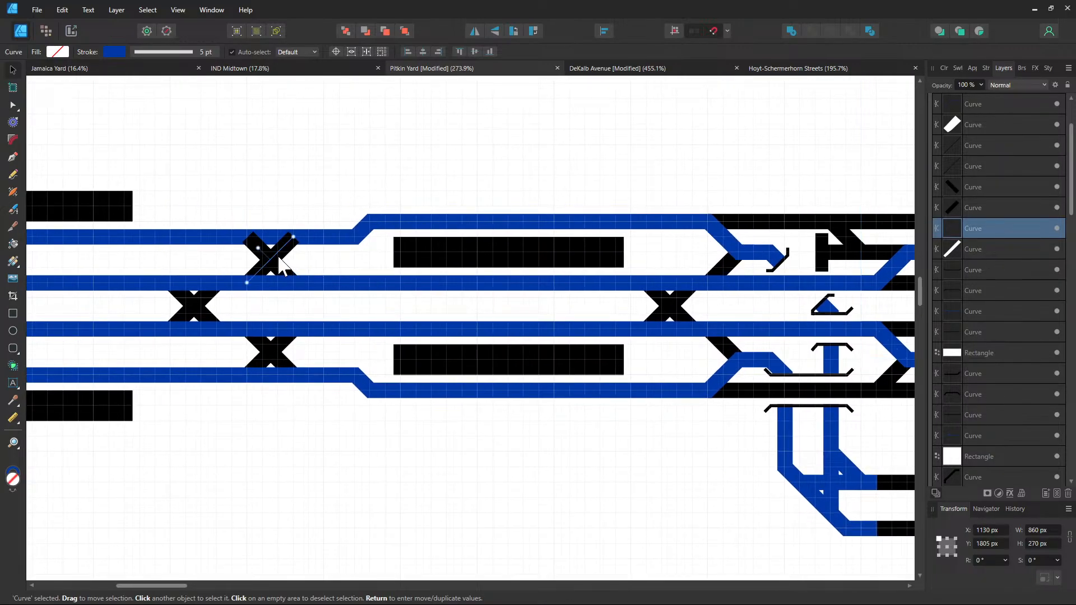
left_click(281, 265, "shift")
right_click(280, 264)
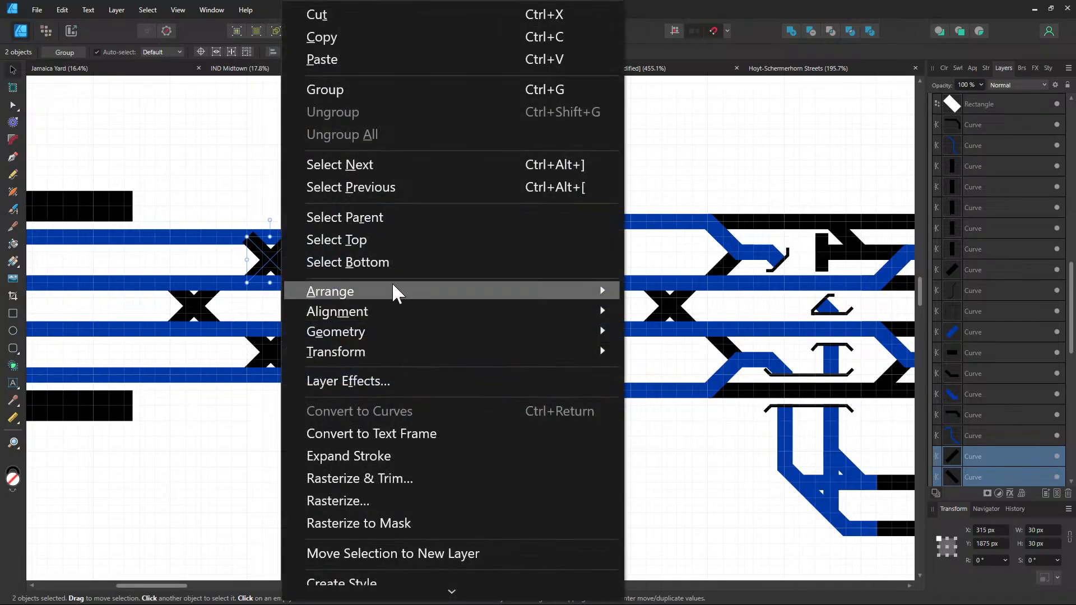
mouse_move(392, 290)
left_click(258, 320)
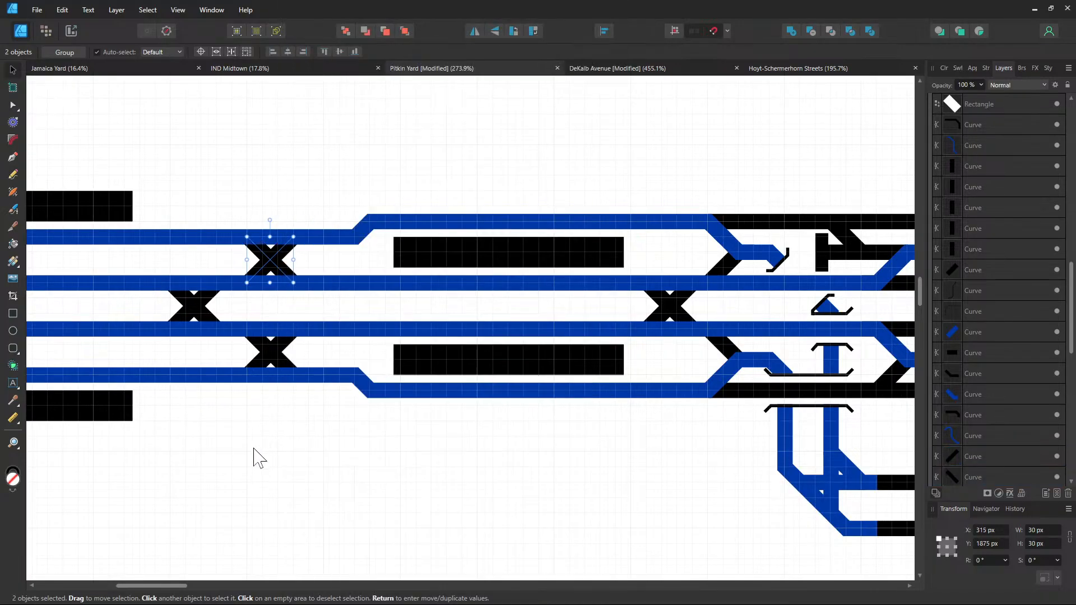
left_click(240, 420)
left_click_drag(300, 422, 451, 406)
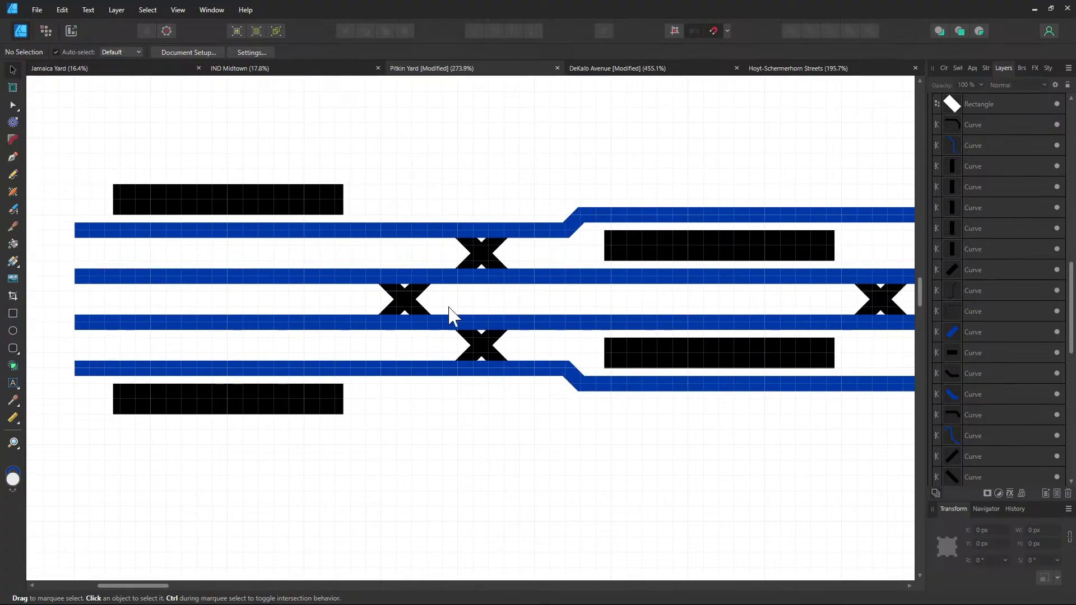
Paste the white F3 label from DeKalb Avenue onto Pitkin Yard's bottom blue track and retype it A1
left_click(625, 70)
left_click(494, 273)
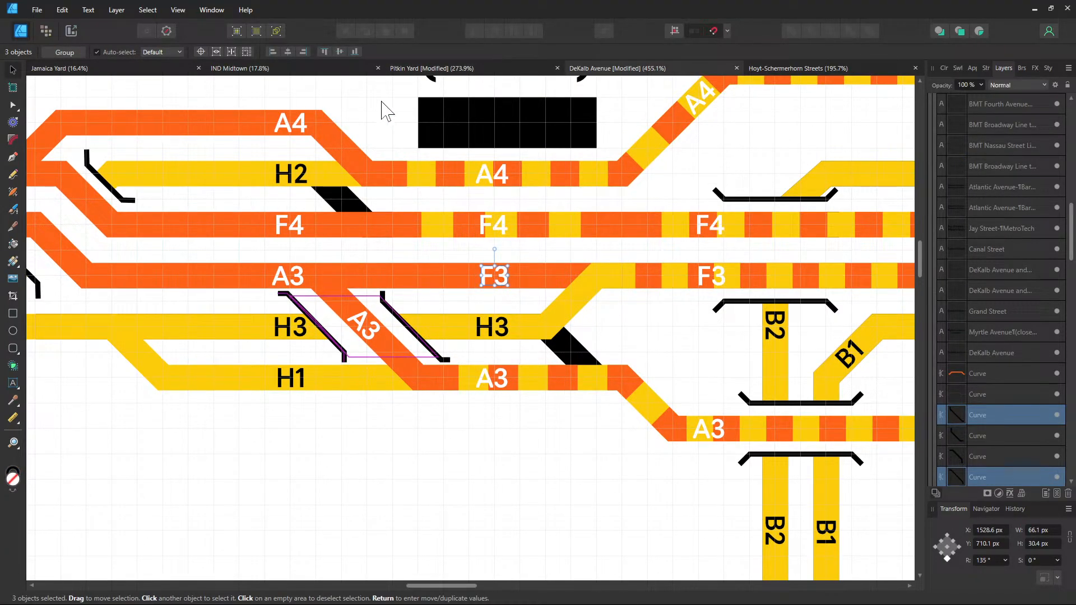
left_click(435, 70)
left_click_drag(310, 317, 454, 310)
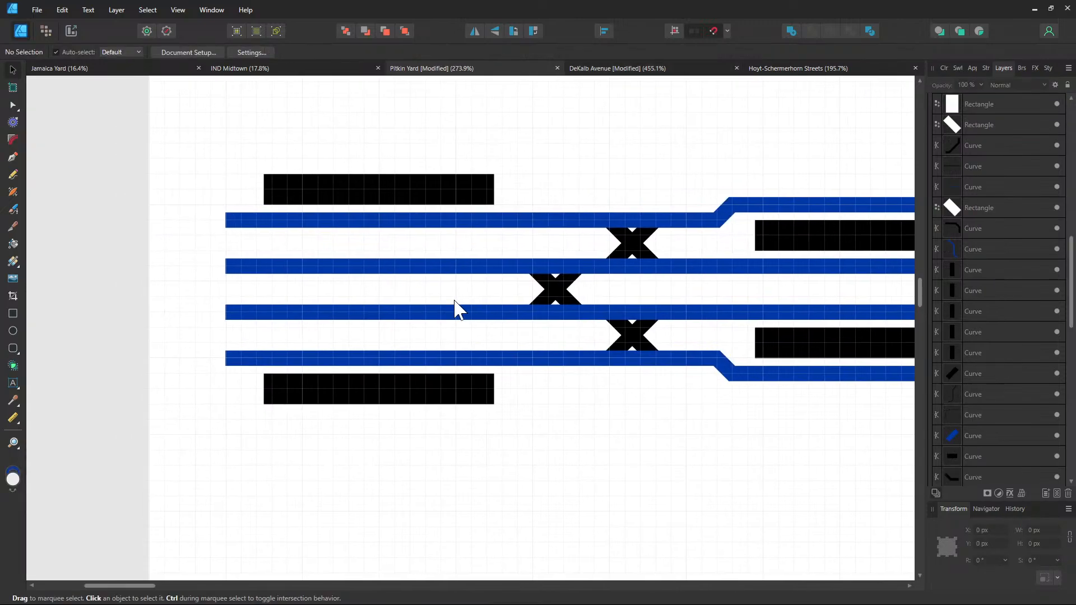
scroll(344, 372, "up", 2)
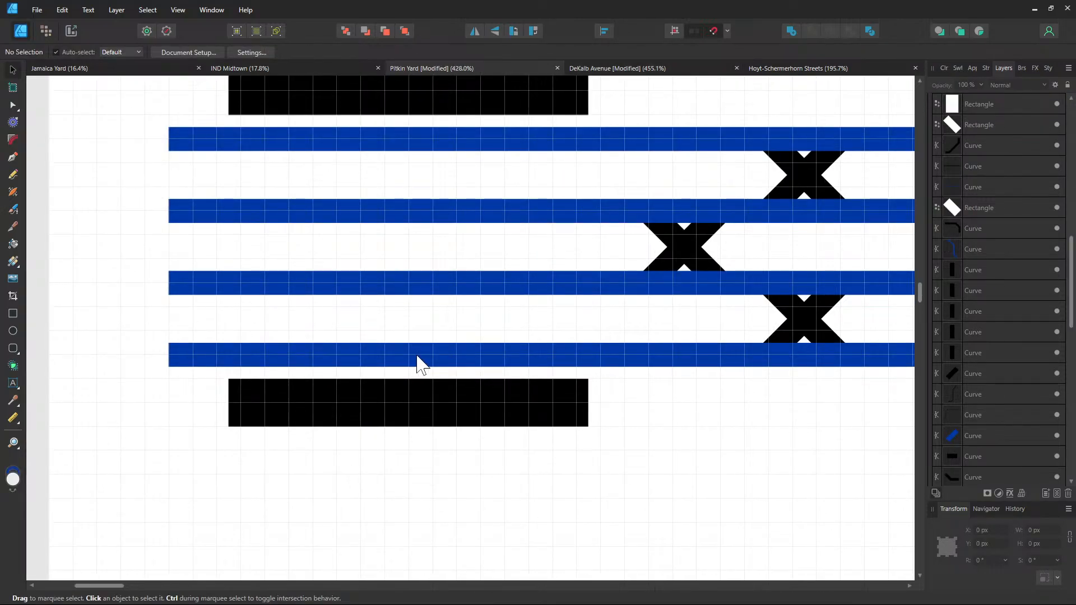
key("ctrl+v")
left_click_drag(463, 332, 408, 358)
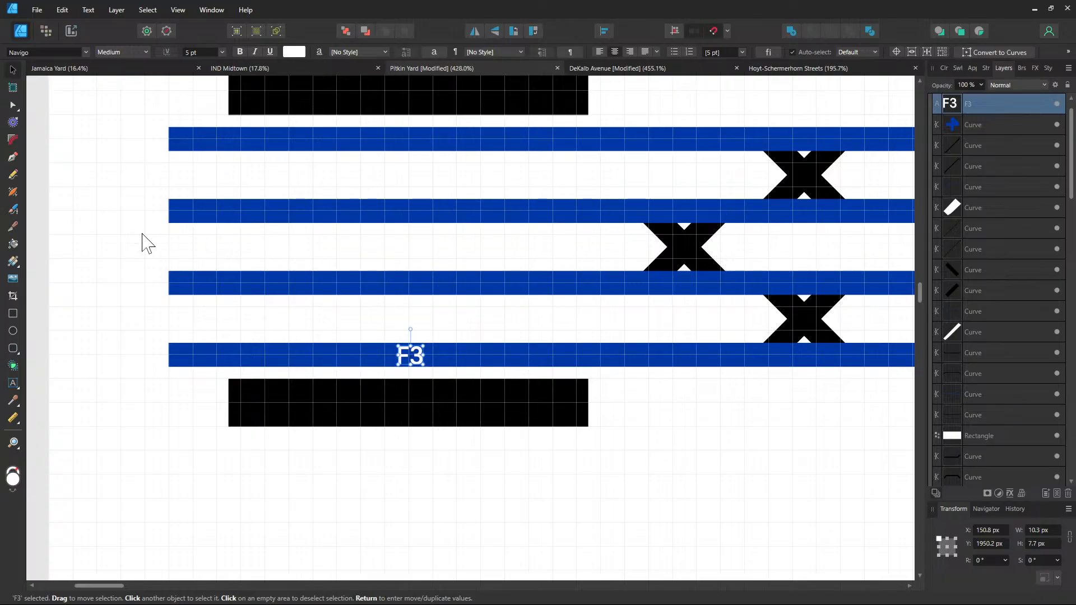
double_click(410, 358)
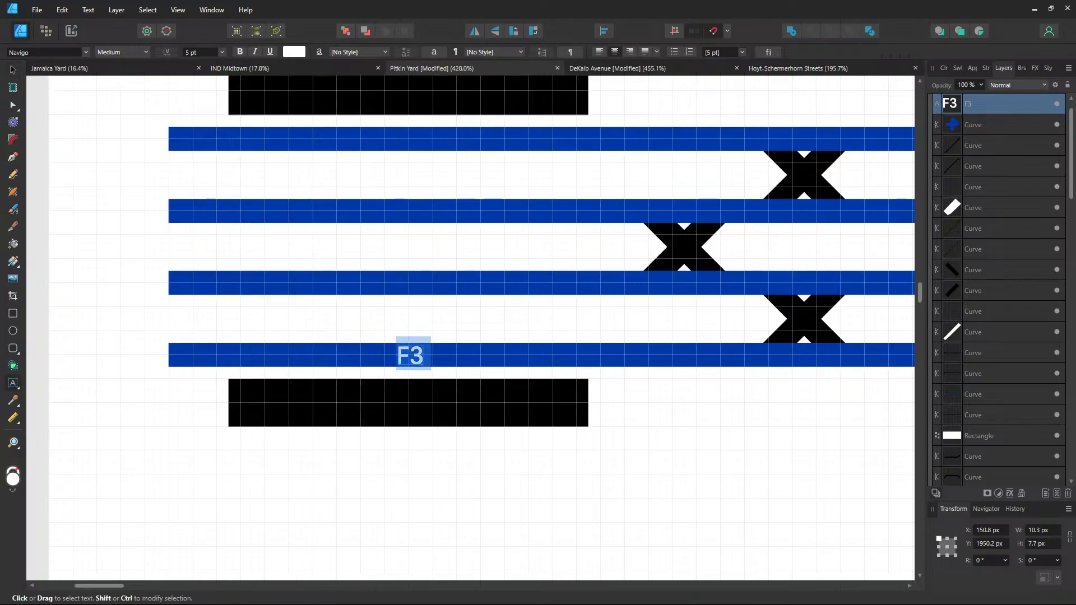
type("A1")
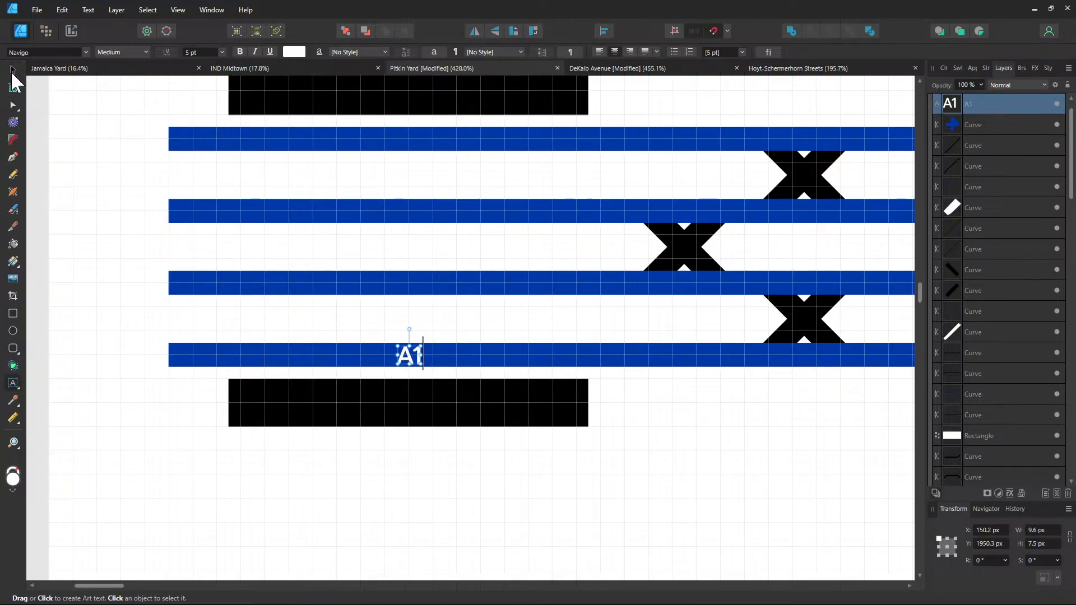
left_click(12, 73)
Clone the label upward onto the third and second blue tracks, retyped A3 and A4
left_click_drag(408, 353, 413, 291)
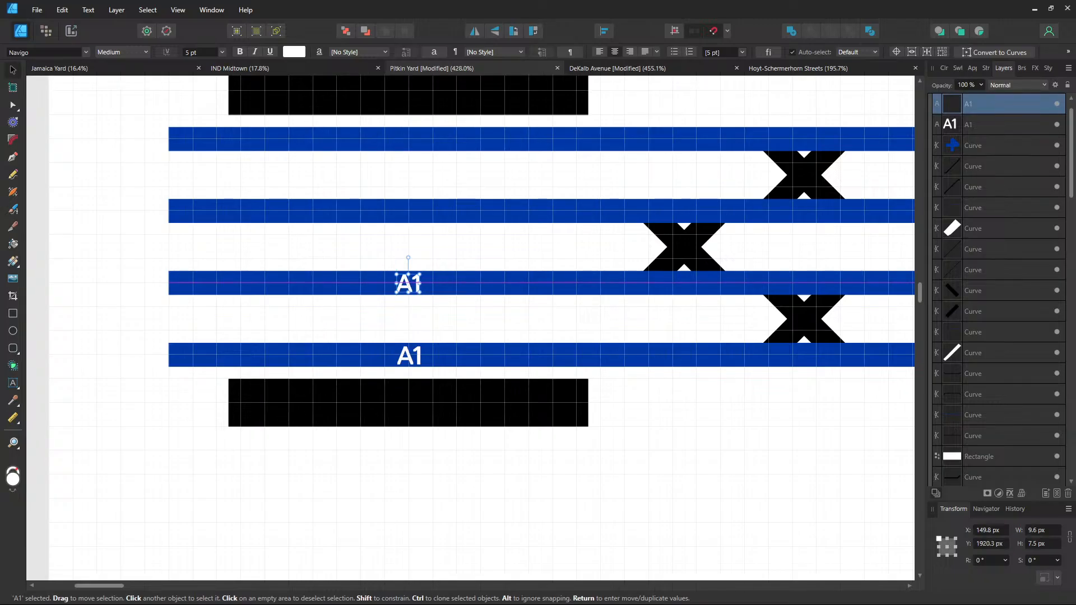
double_click(408, 284)
type("A3")
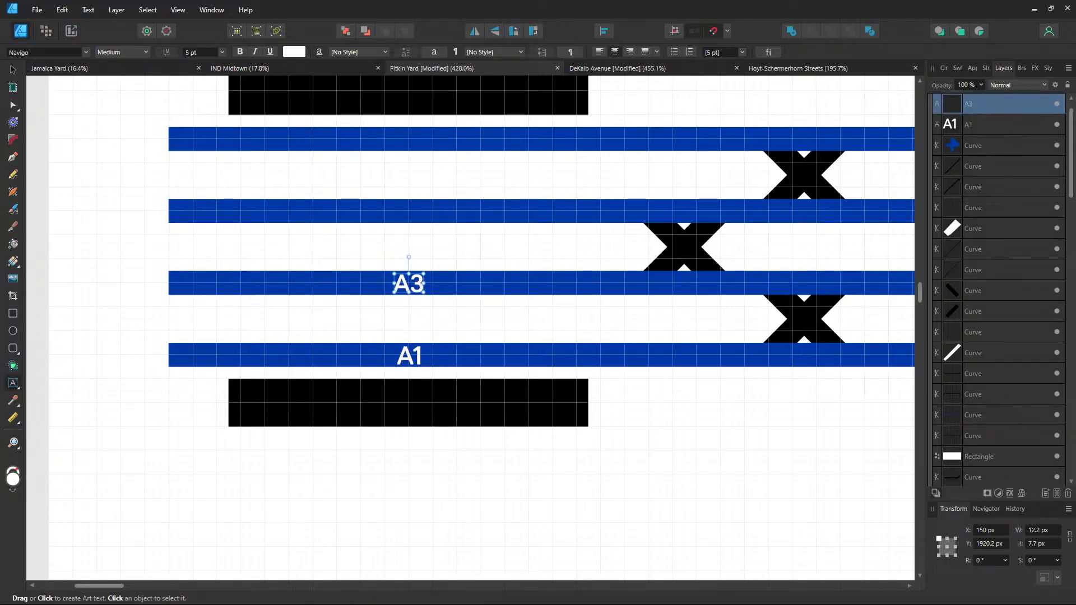
left_click(13, 70)
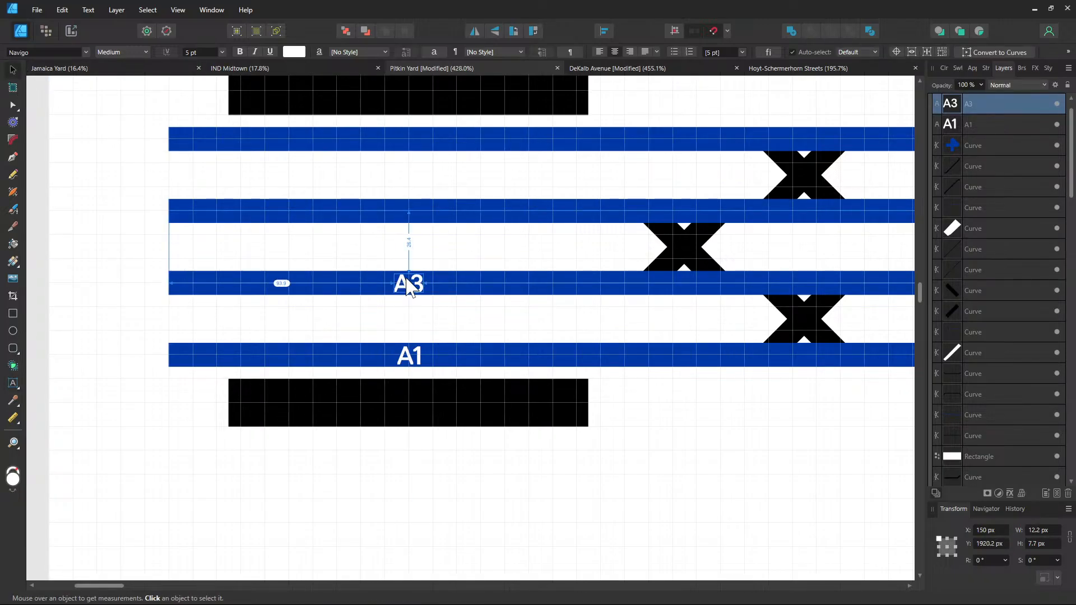
left_click_drag(409, 284, 412, 218)
key("t")
key("BackSpace")
type("4")
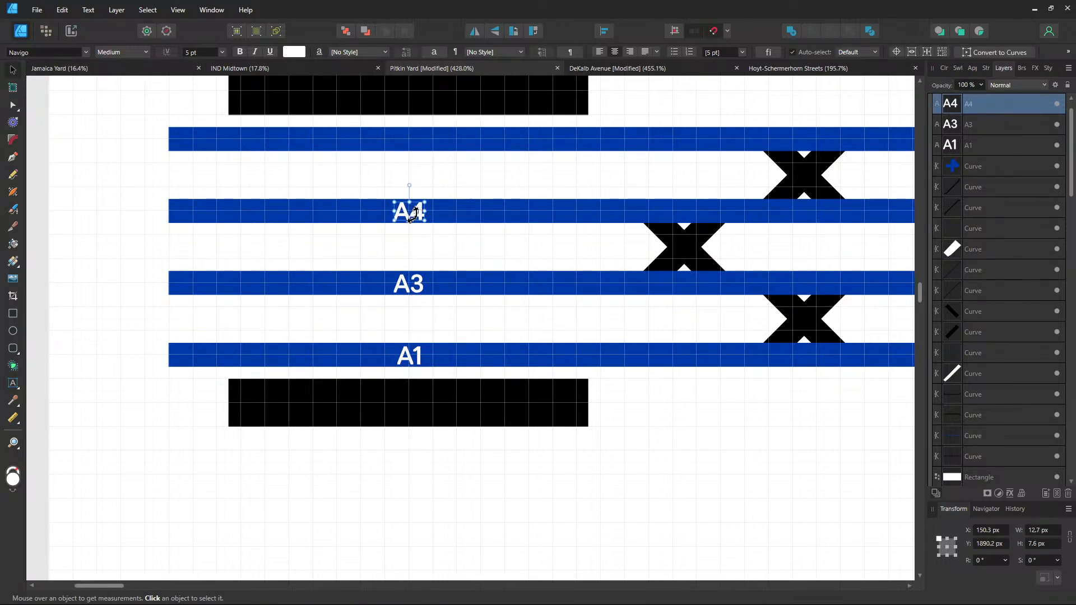
key("Escape")
Clone a label onto the top blue track and retype it A2
left_click_drag(413, 216, 415, 149)
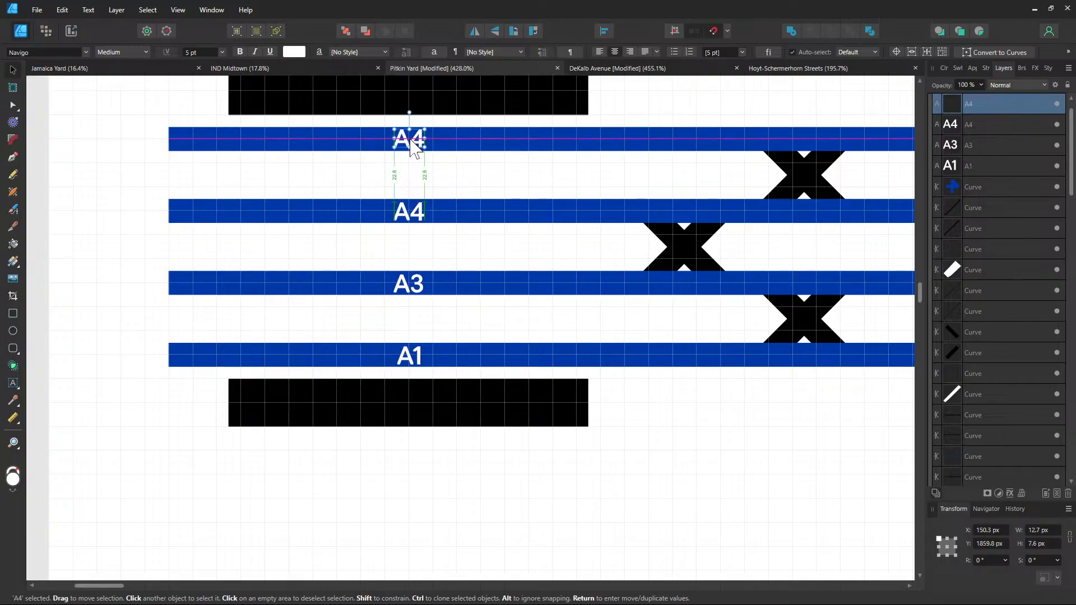
double_click(410, 137)
type("A1")
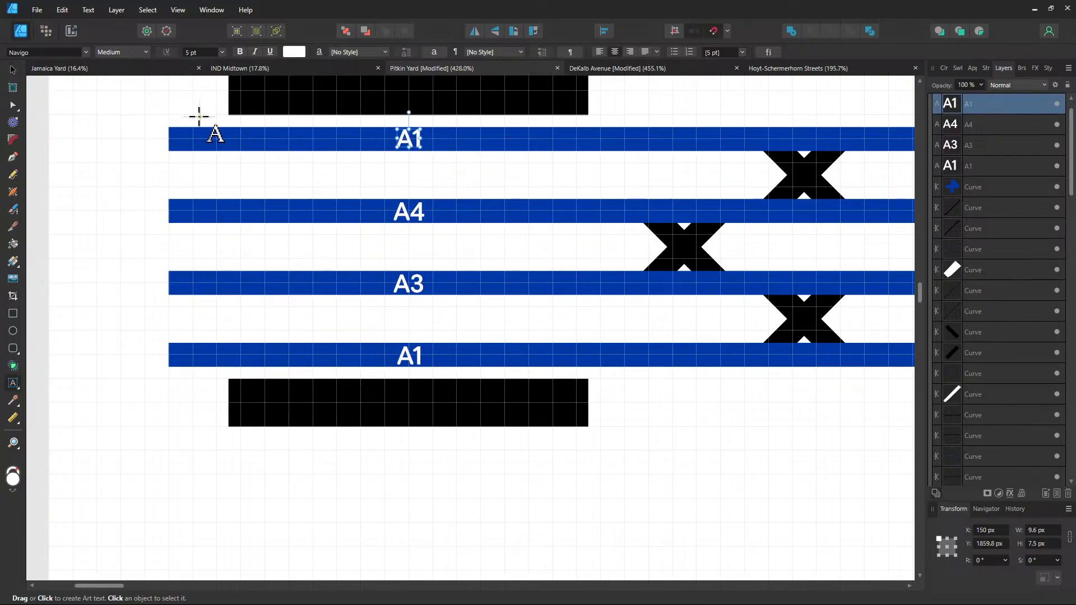
key("BackSpace")
type("2")
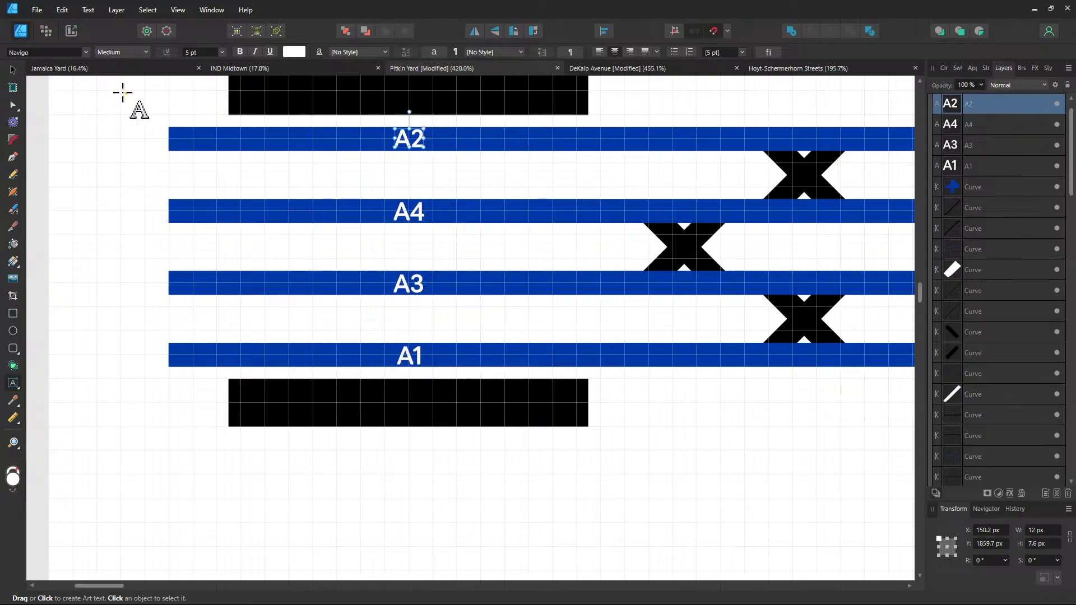
left_click(13, 69)
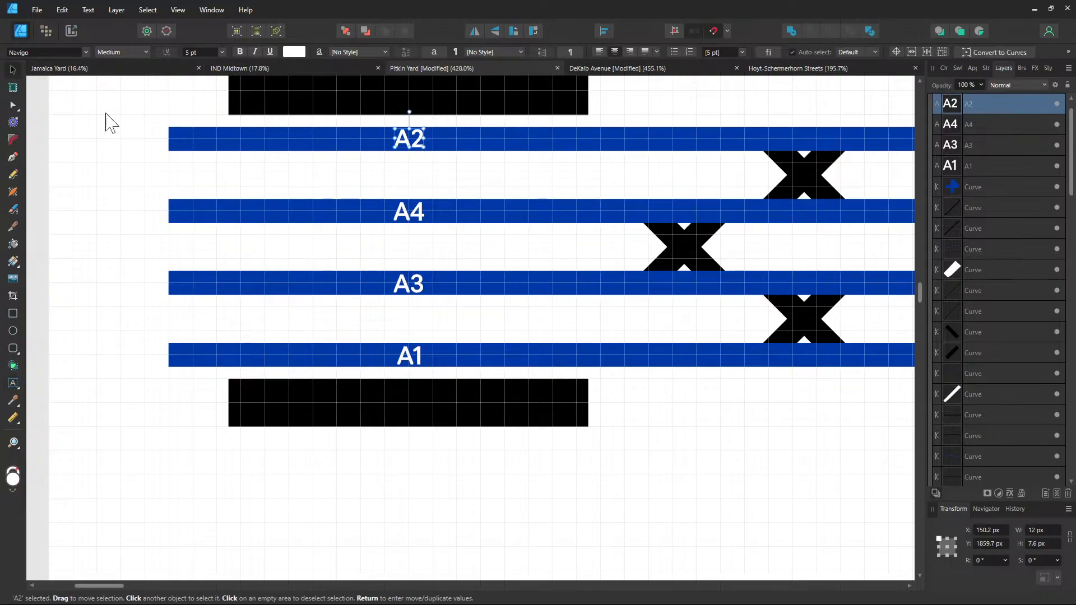
left_click(409, 227, "shift")
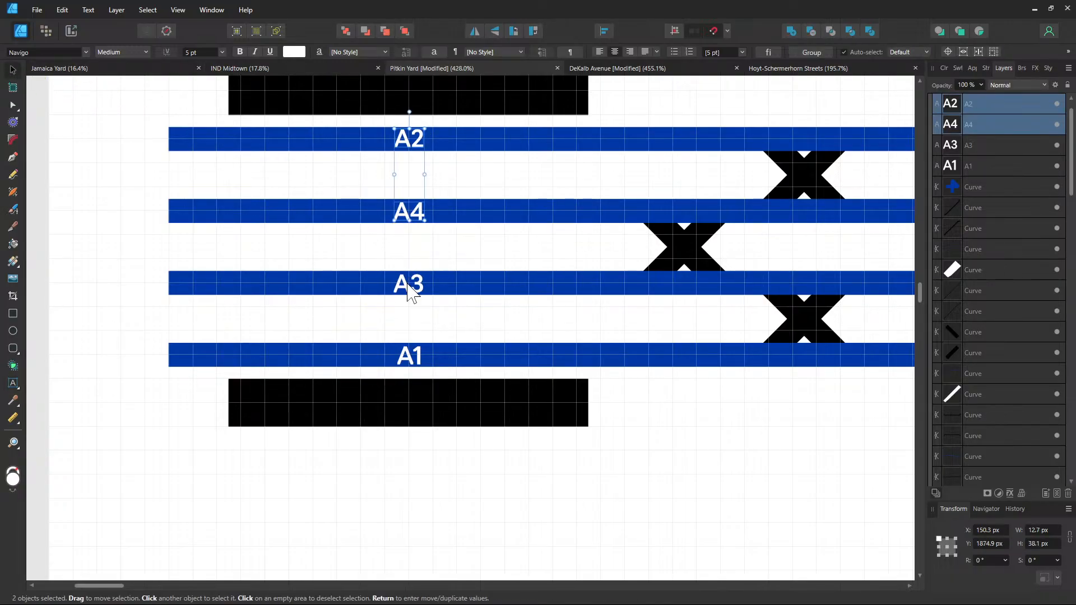
Copy all four track labels rightward to sit beside the crossovers
left_click(410, 286, "shift")
left_click(413, 354, "shift")
left_click_drag(666, 372, 365, 384)
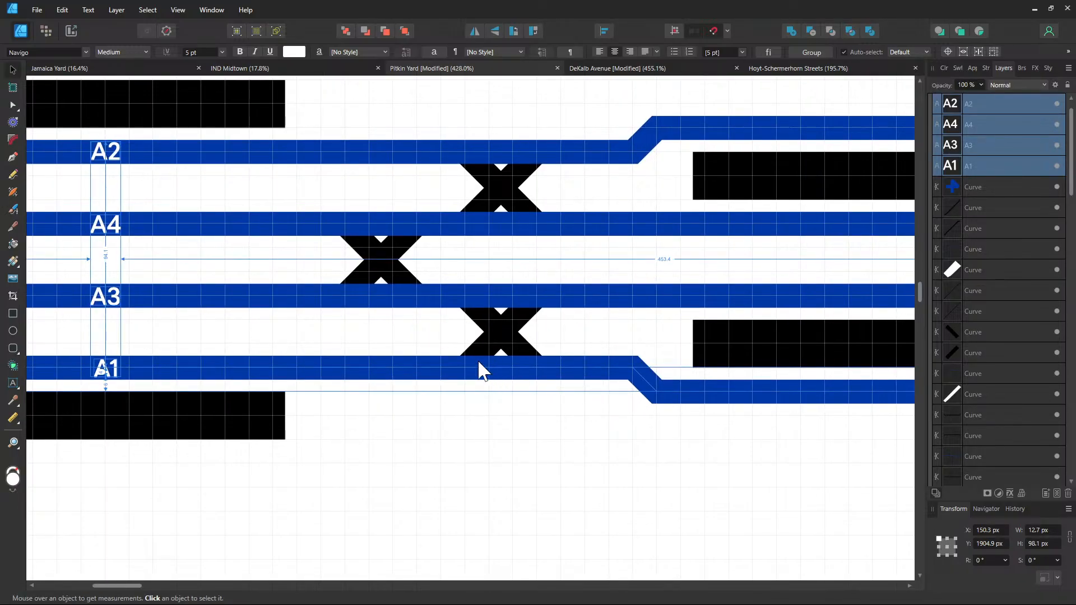
left_click_drag(109, 374, 500, 376)
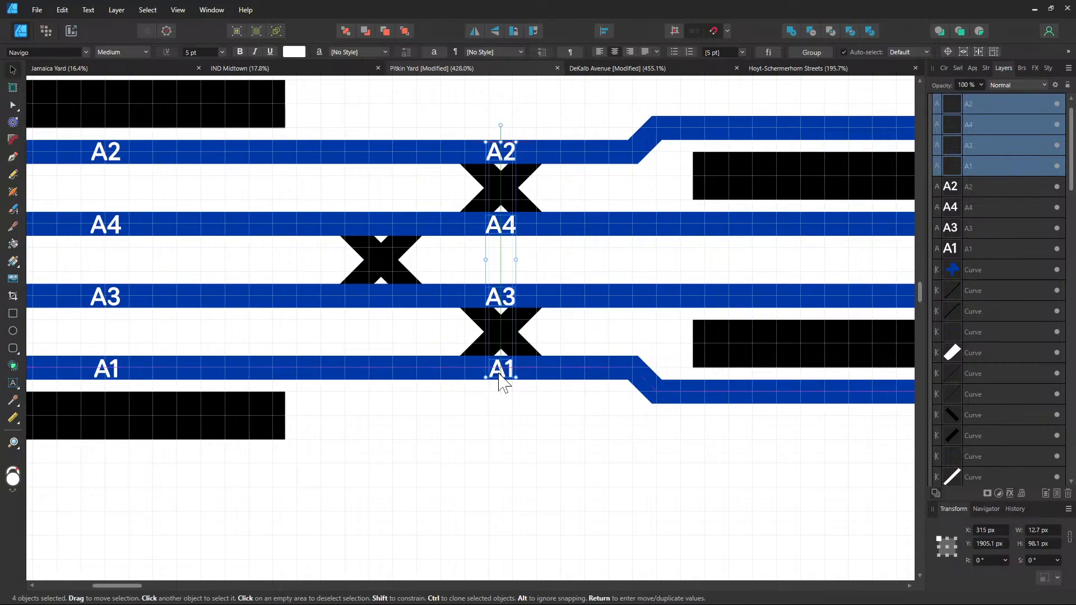
Copy the A4 and A3 labels onto the tracks between the black platforms
left_click_drag(589, 430, 372, 438)
left_click(371, 340)
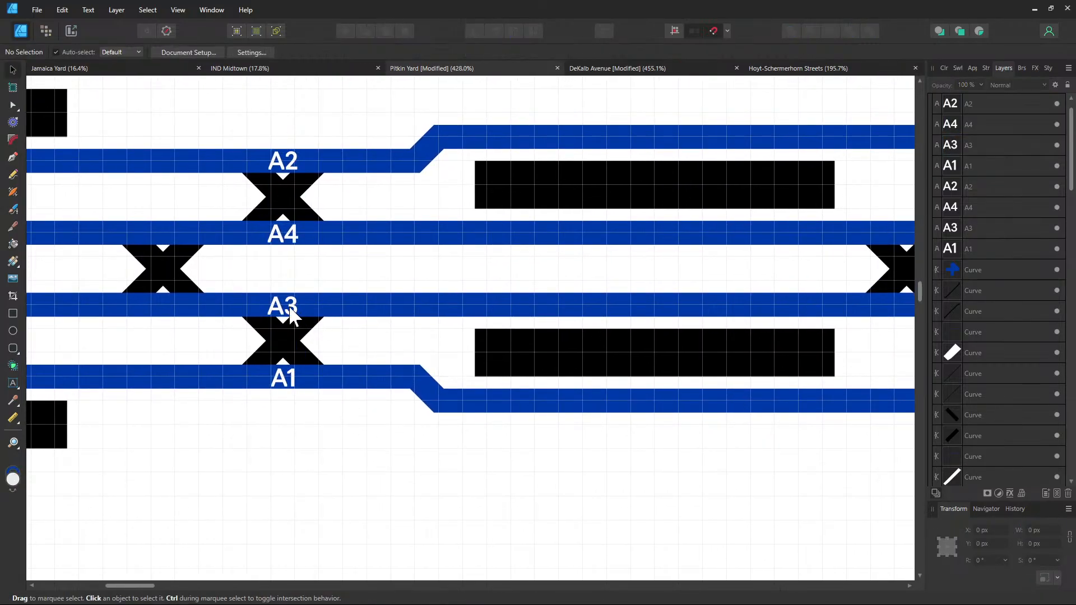
left_click(290, 307)
left_click(283, 240, "shift")
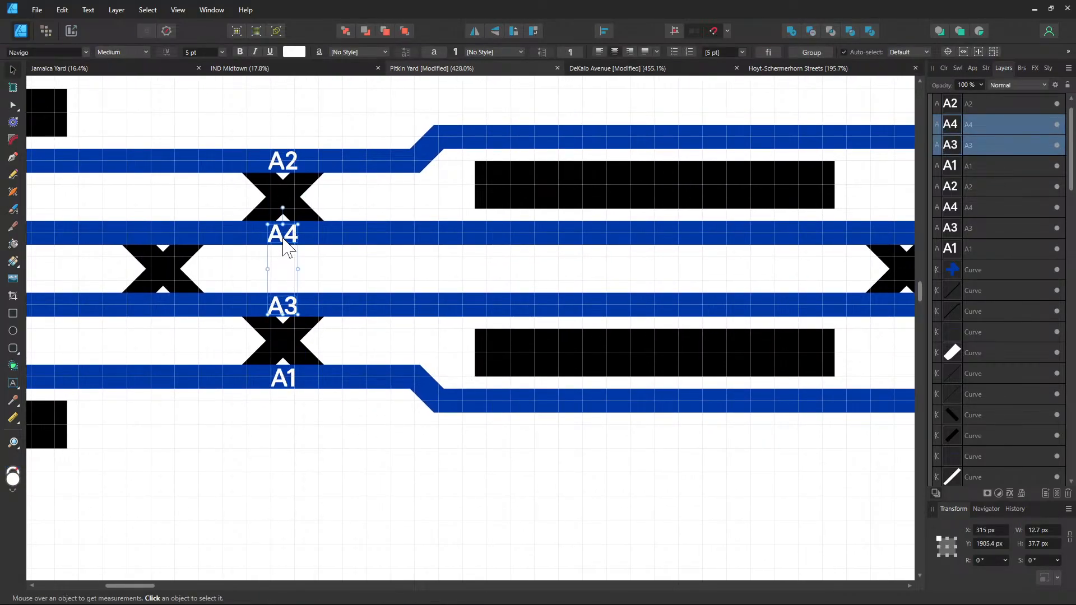
mouse_move(283, 239)
left_mouse_down()
mouse_move(693, 238)
mouse_move(654, 233)
left_mouse_up()
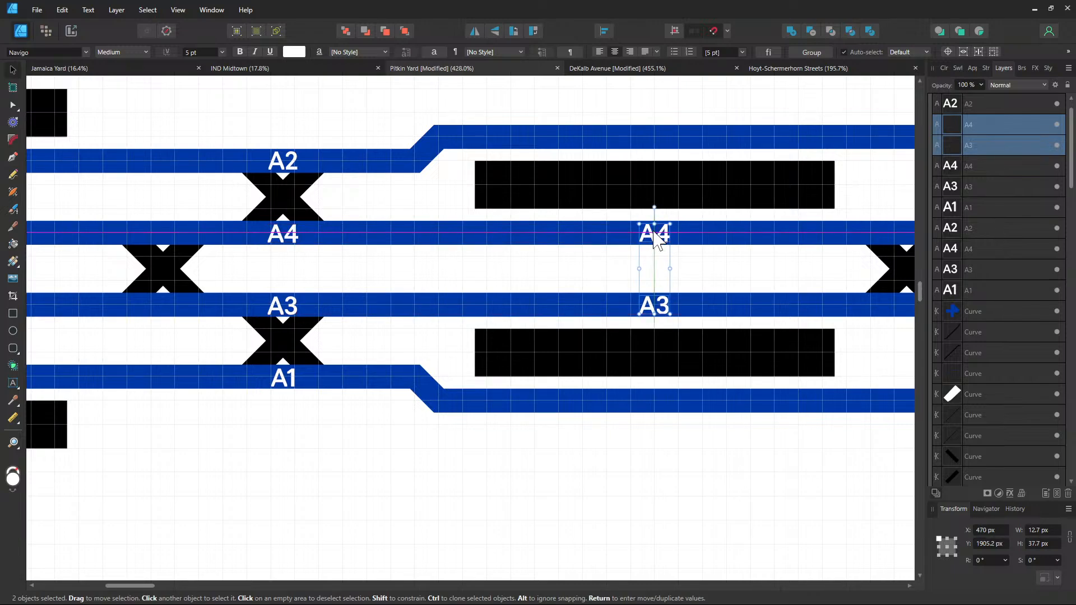
Copy A2 onto the upper right branch and A1 onto the lower right branch
left_click(288, 159)
left_click_drag(288, 159, 654, 138, "ctrl")
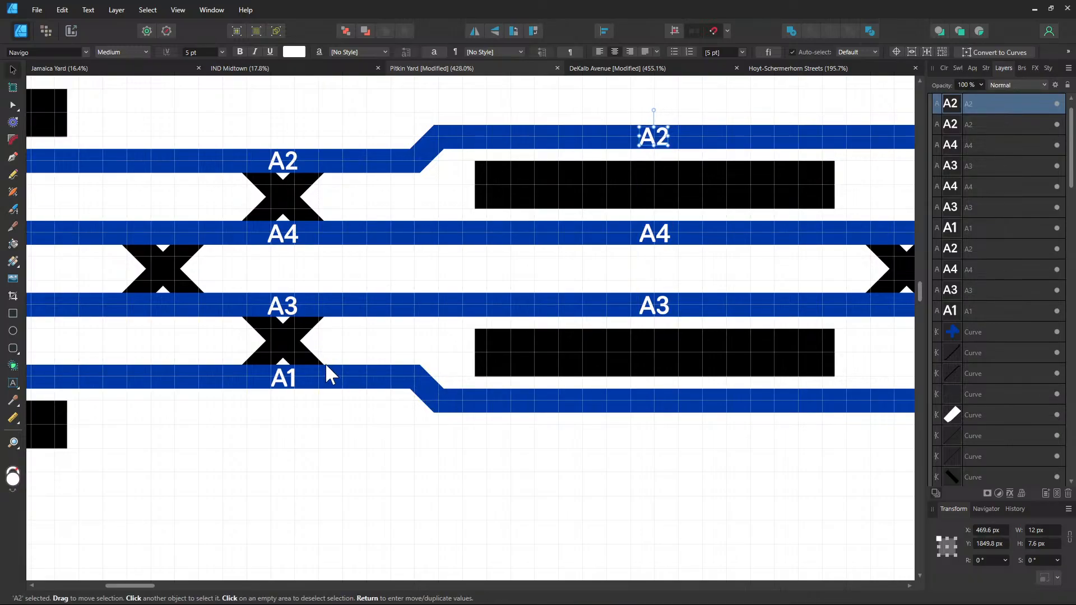
left_click(291, 378)
left_click_drag(284, 379, 654, 403)
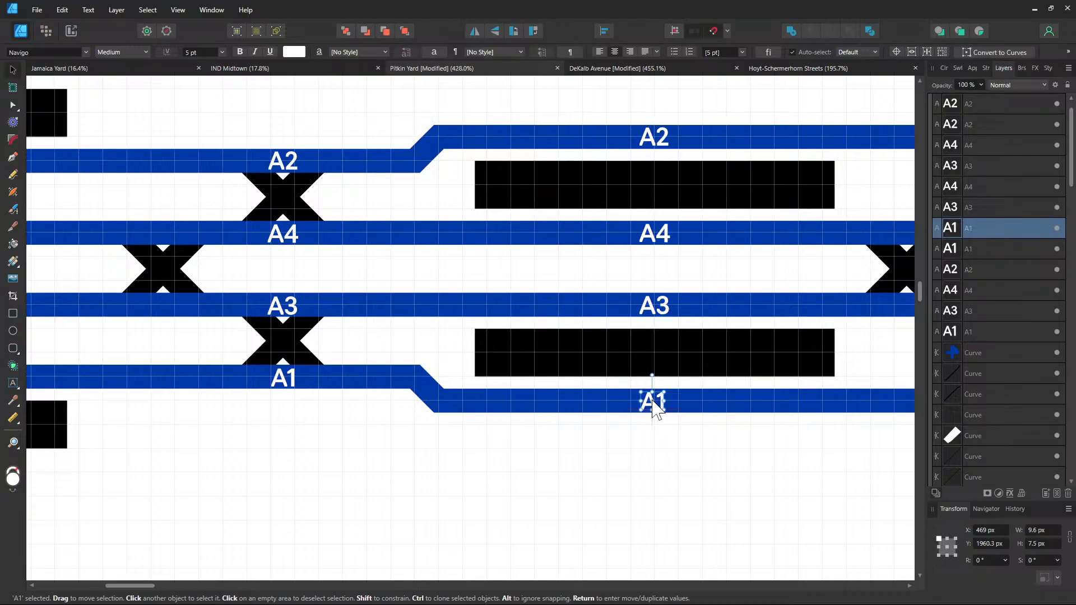
left_click(686, 464)
left_click_drag(635, 447, 380, 466)
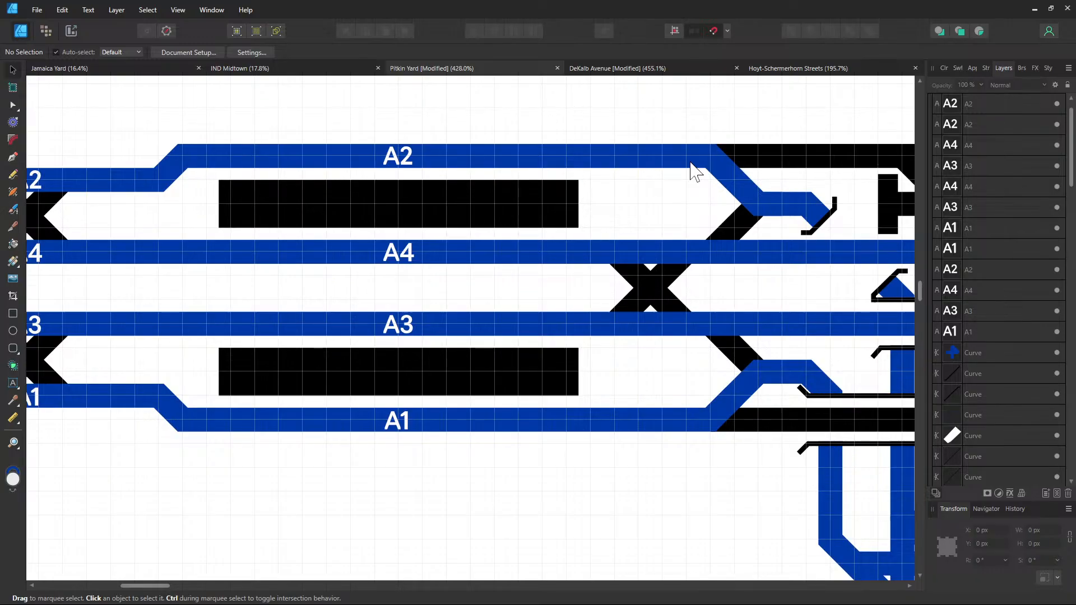
Copy the A1 label onto the lower blue branch and retype it as A5
left_click_drag(667, 188, 452, 162)
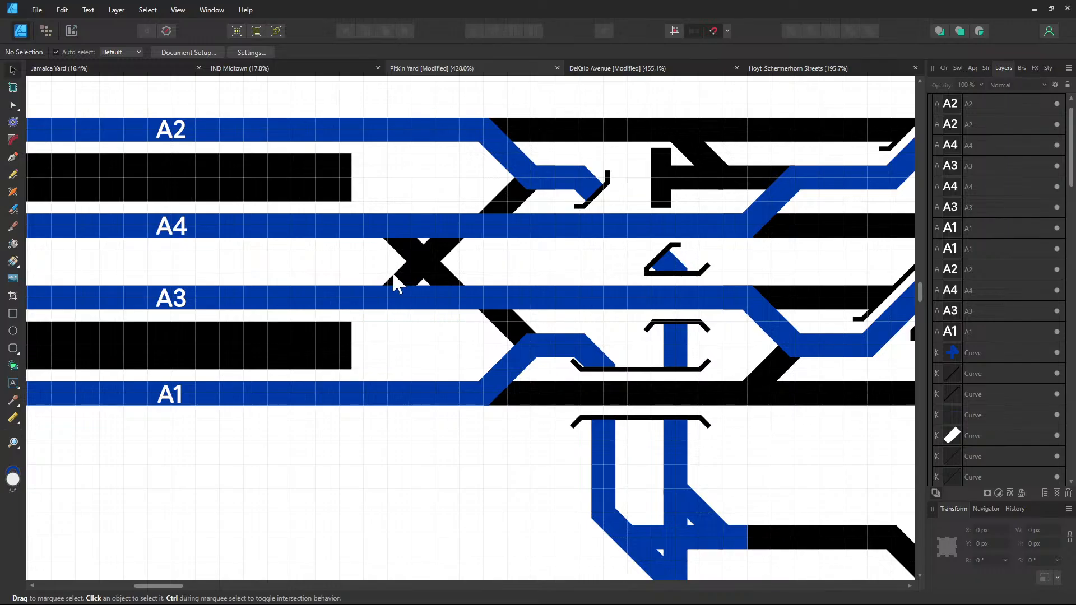
left_click(180, 398)
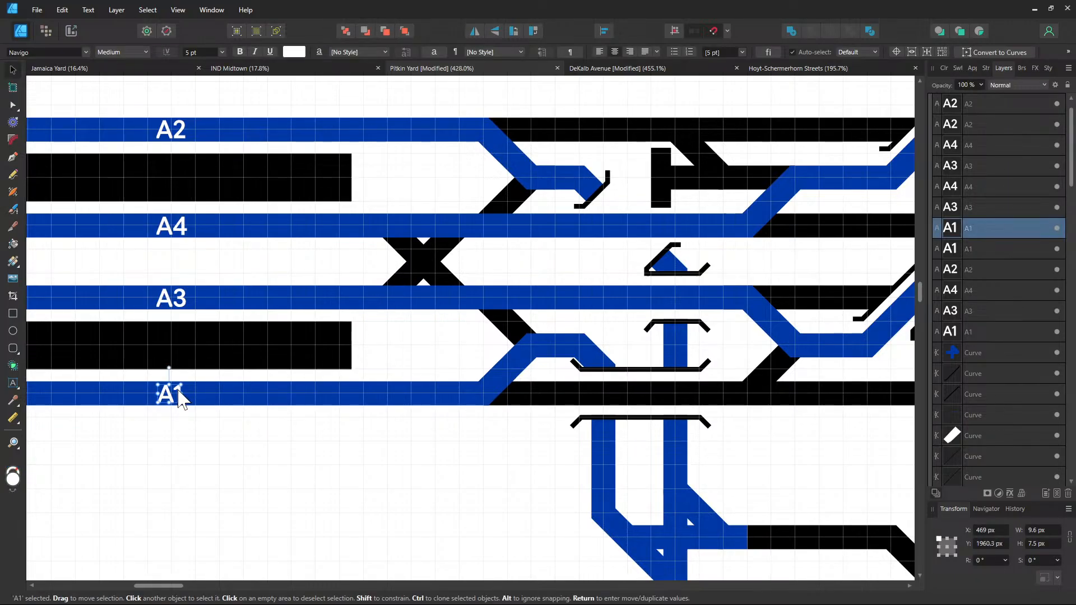
mouse_move(173, 395)
left_mouse_down()
mouse_move(569, 353)
mouse_move(556, 352)
left_mouse_up()
double_click(556, 348)
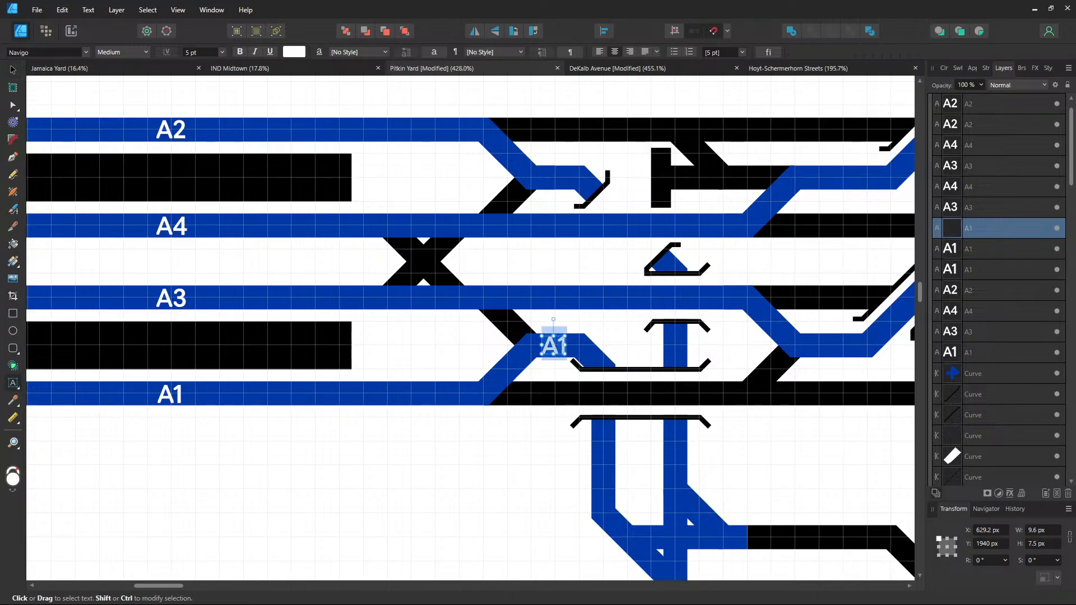
type("A5")
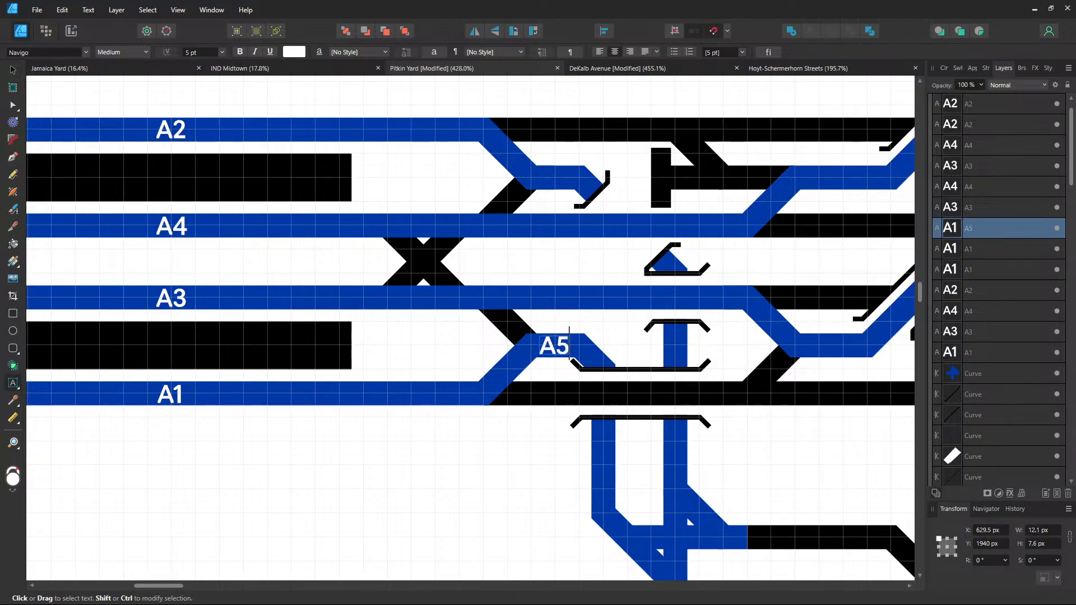
key("Escape")
left_click(12, 70)
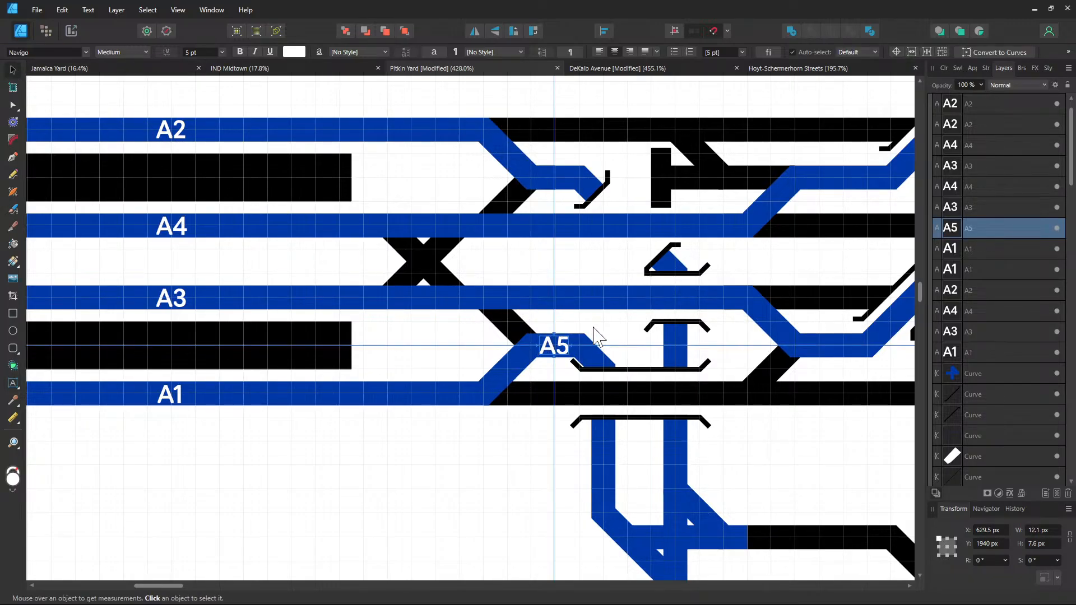
Copy the A5 label up onto the upper blue branch and retype it as A6
left_click_drag(558, 344, 556, 181)
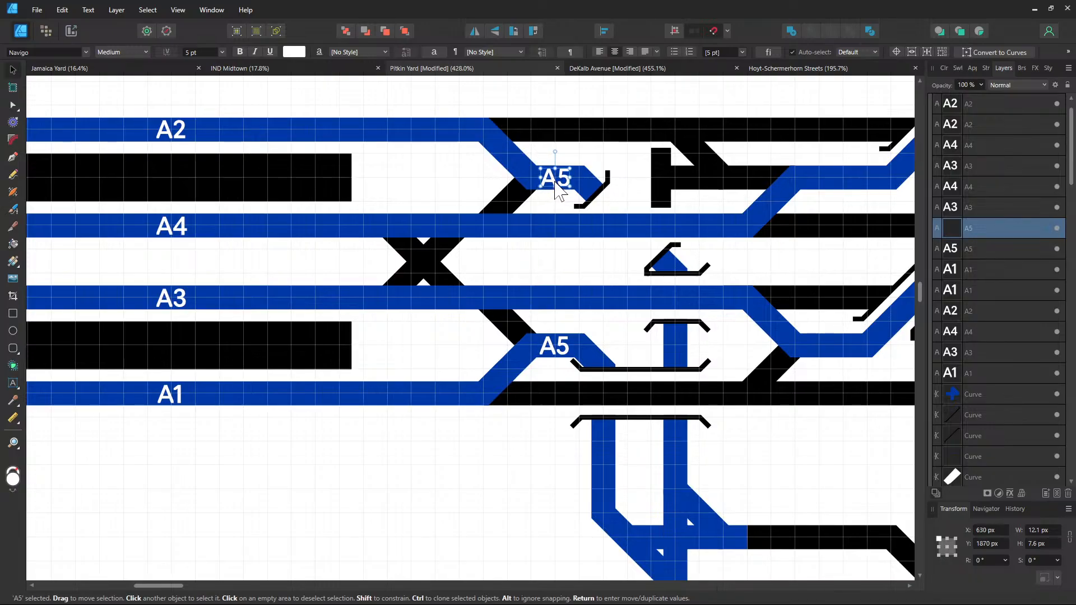
double_click(556, 180)
type("A6")
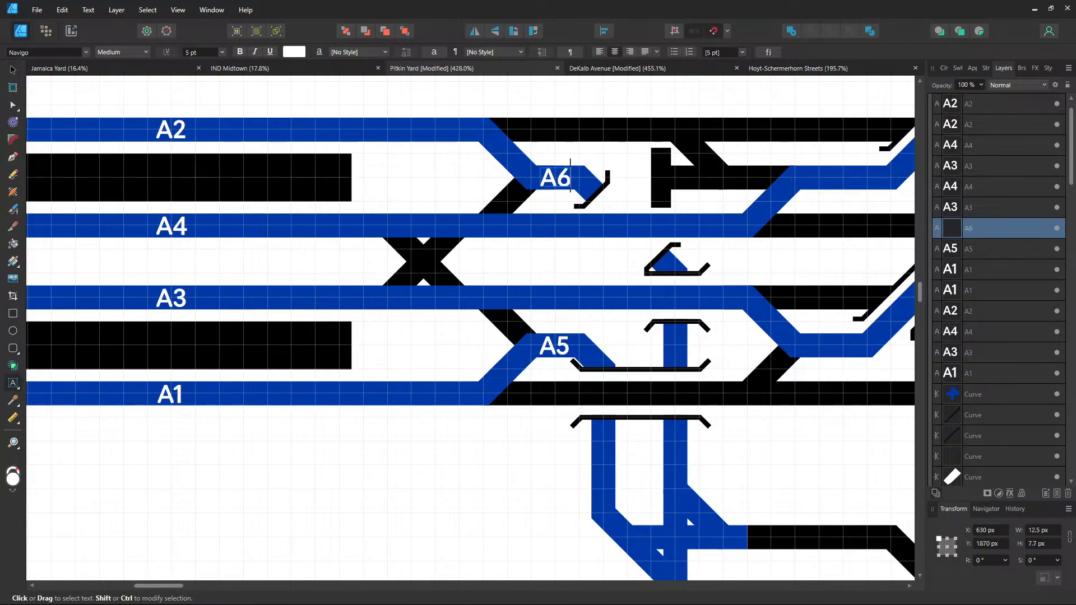
key("Escape")
left_click(12, 70)
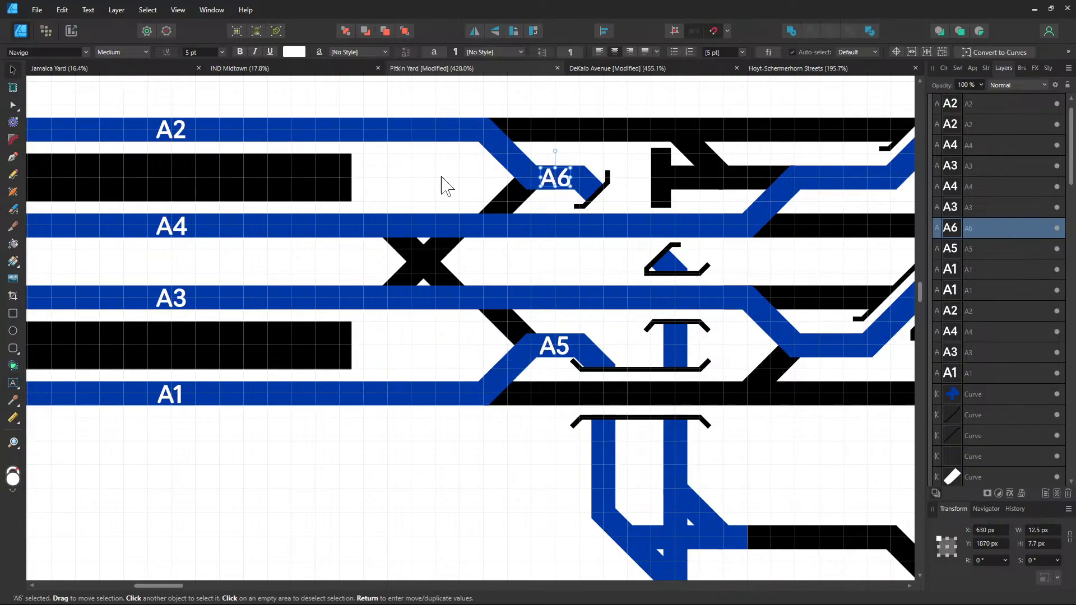
Select the A4, A2, A3 and A1 track labels together
left_click(432, 188)
left_click(182, 227)
left_click(180, 135, "shift")
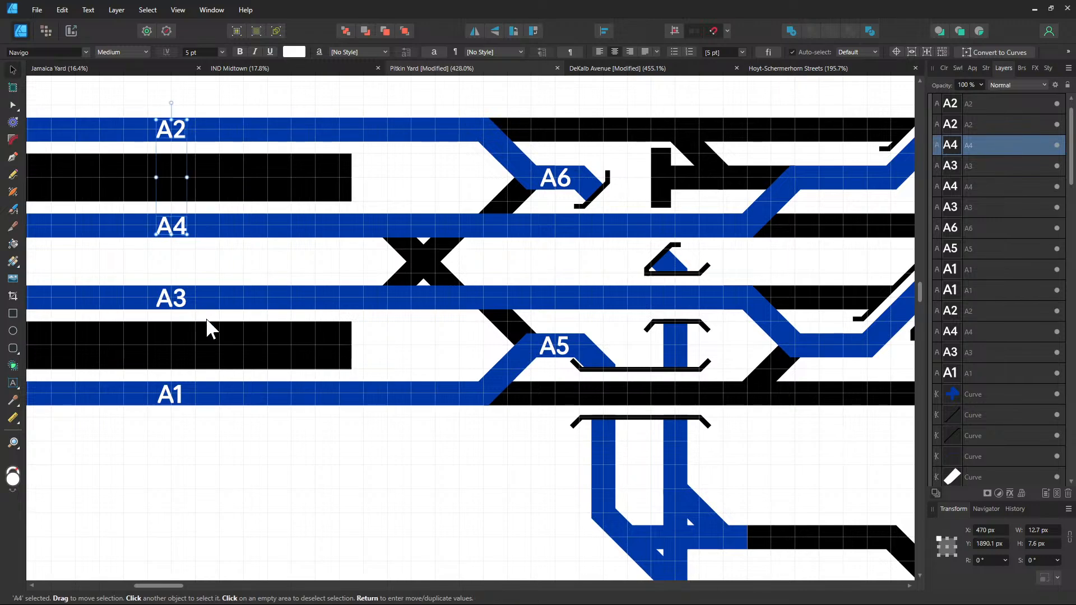
left_click(182, 300, "shift")
left_click(182, 399, "shift")
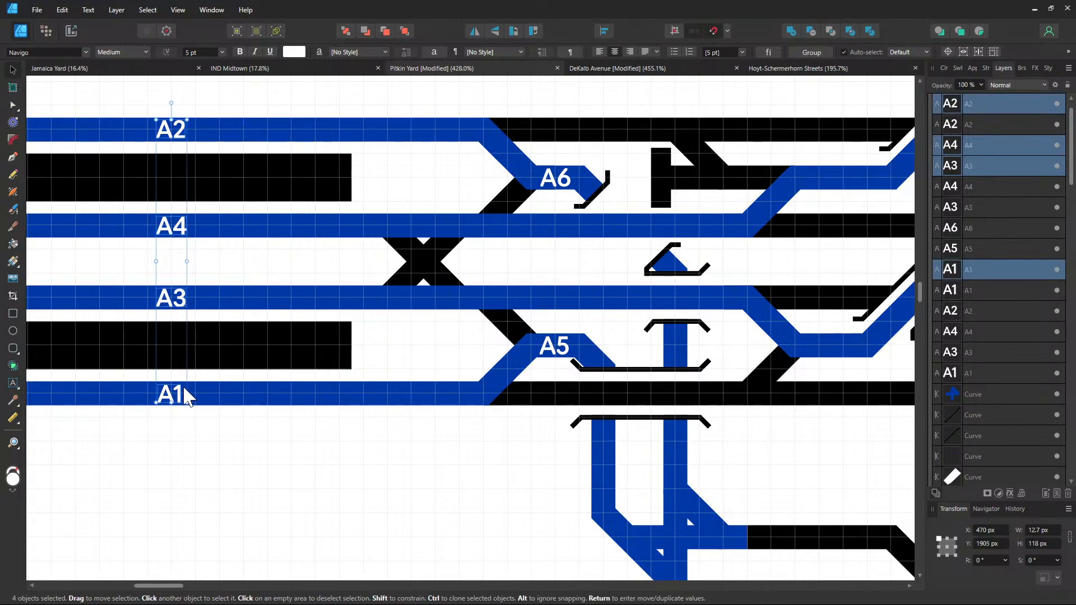
Copy the four selected labels right onto the black tracks
left_click_drag(175, 399, 559, 397)
left_click(534, 464)
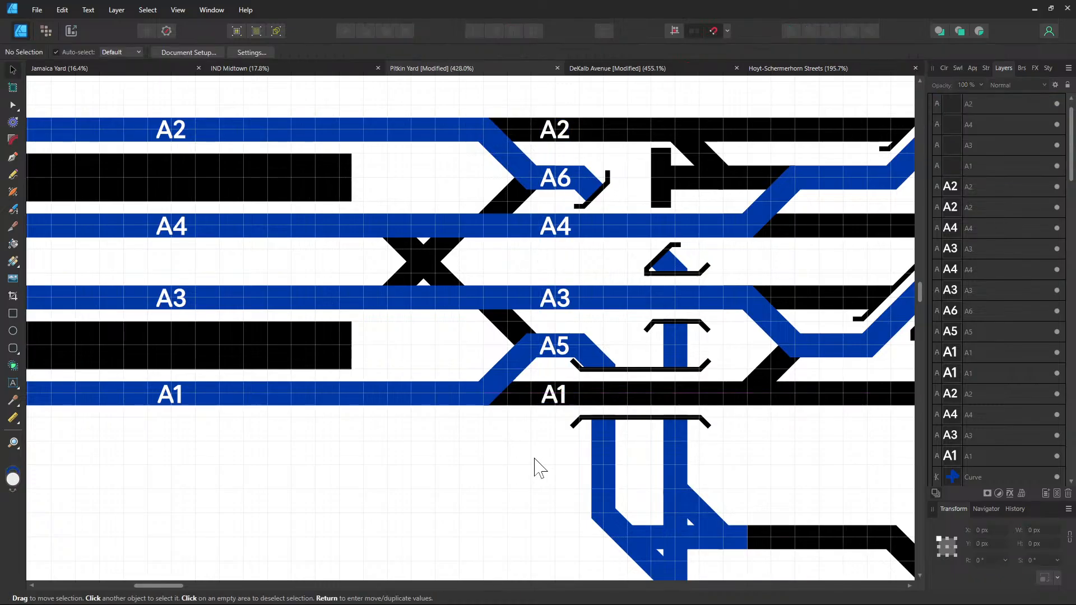
scroll(420, 463, "right", 5)
scroll(583, 440, "right", 2)
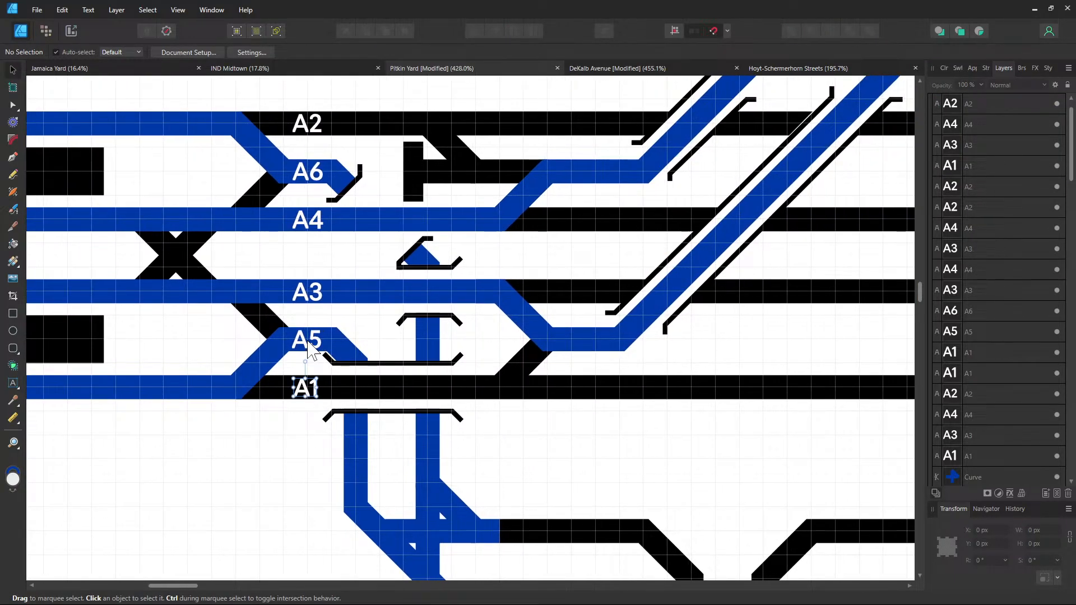
Select all six labels (A1, A5, A3, A4, A6, A2) and copy them further right
left_click(305, 387)
left_click(305, 339, "shift")
left_click(308, 293, "shift")
left_click(315, 220, "shift")
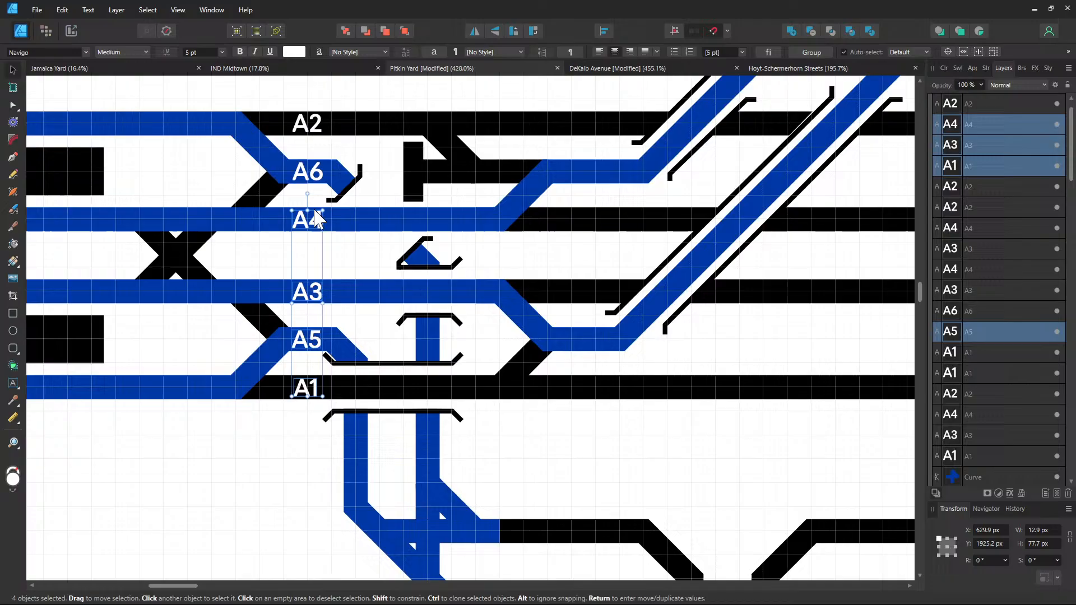
left_click(310, 172, "shift")
left_click(310, 125, "shift")
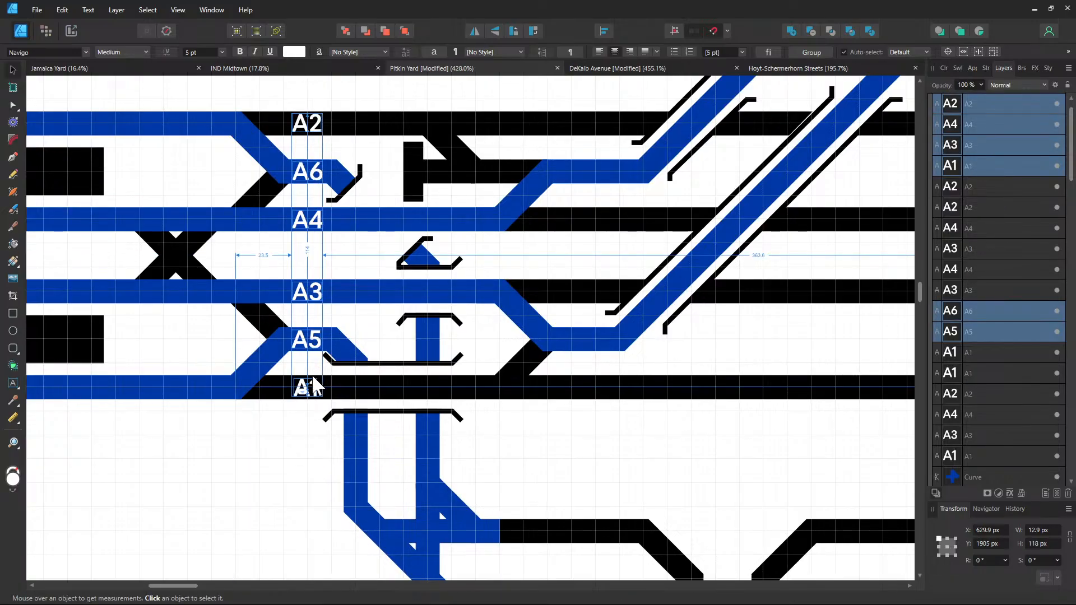
mouse_move(312, 387)
left_mouse_down("ctrl")
mouse_move(576, 385)
mouse_move(587, 395)
left_mouse_up("ctrl")
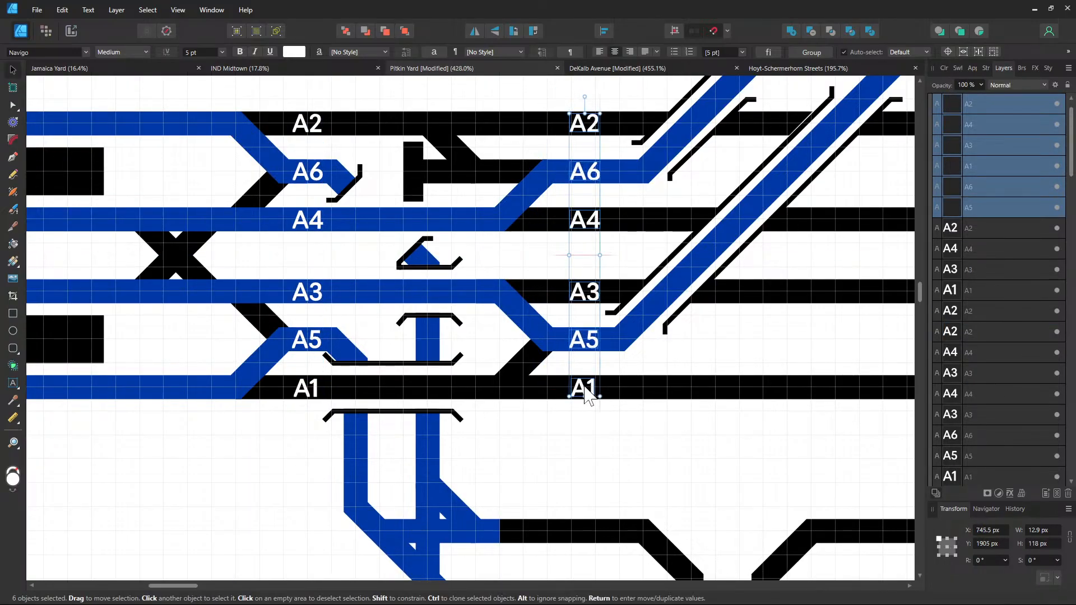
left_click(660, 361)
Retype the right-hand A5 copy as K1 and the A6 copy as K2
double_click(585, 343)
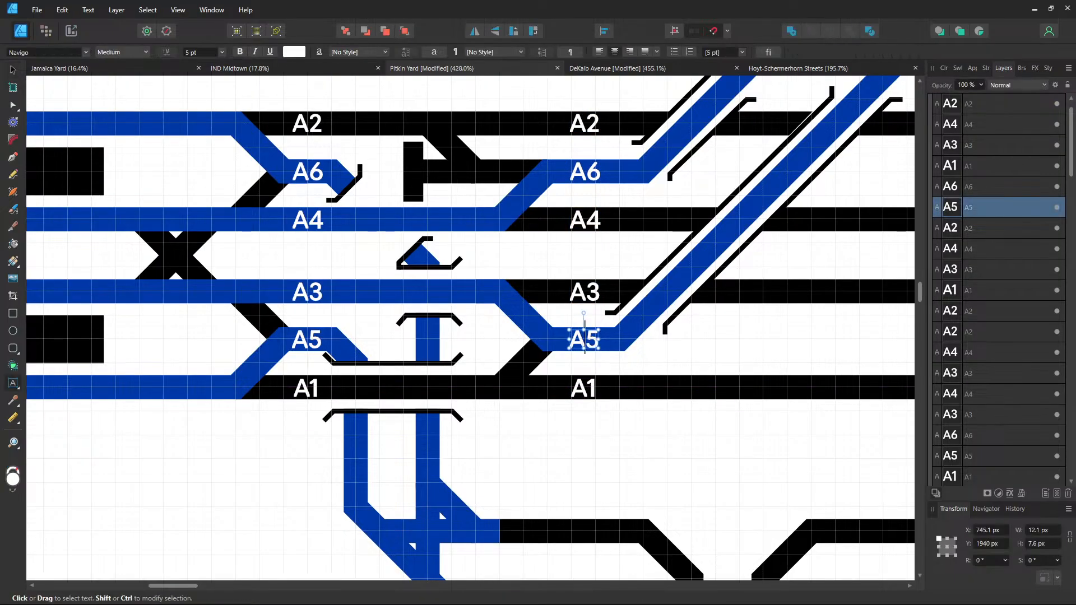
type("K1")
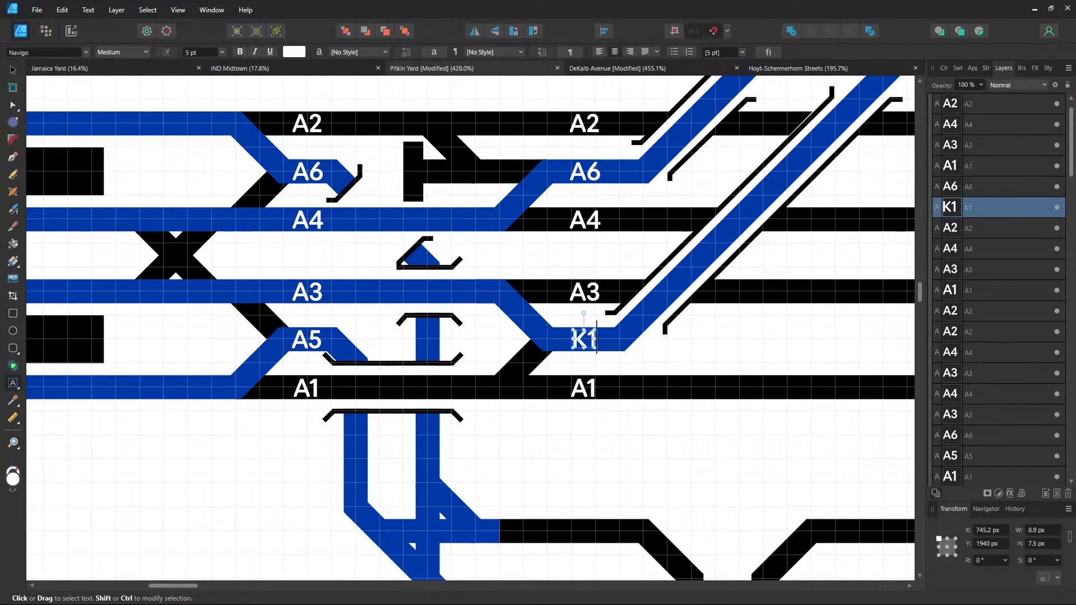
double_click(585, 171)
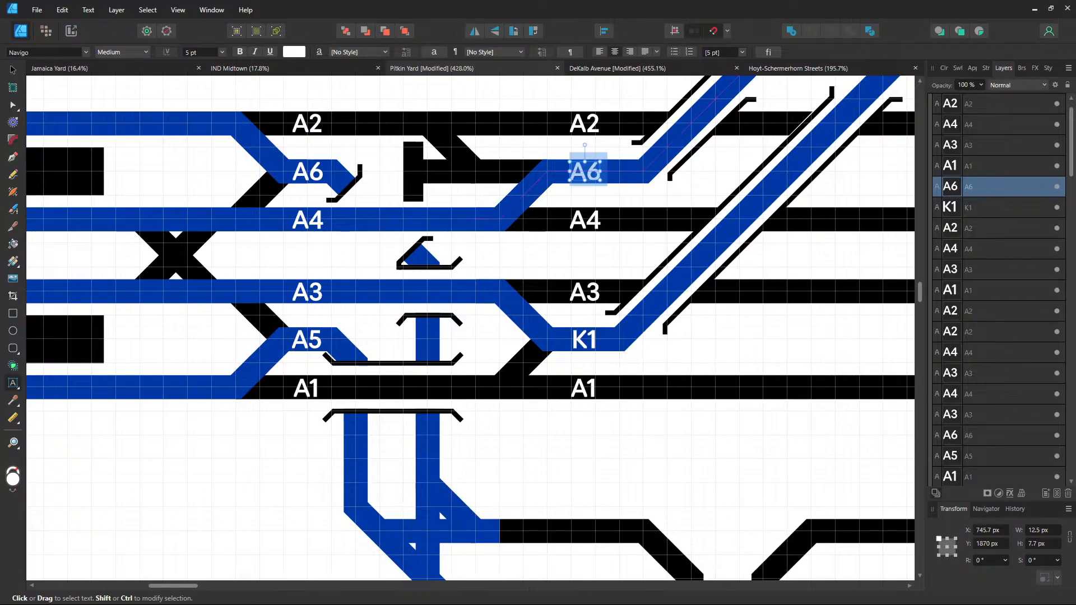
type("K2")
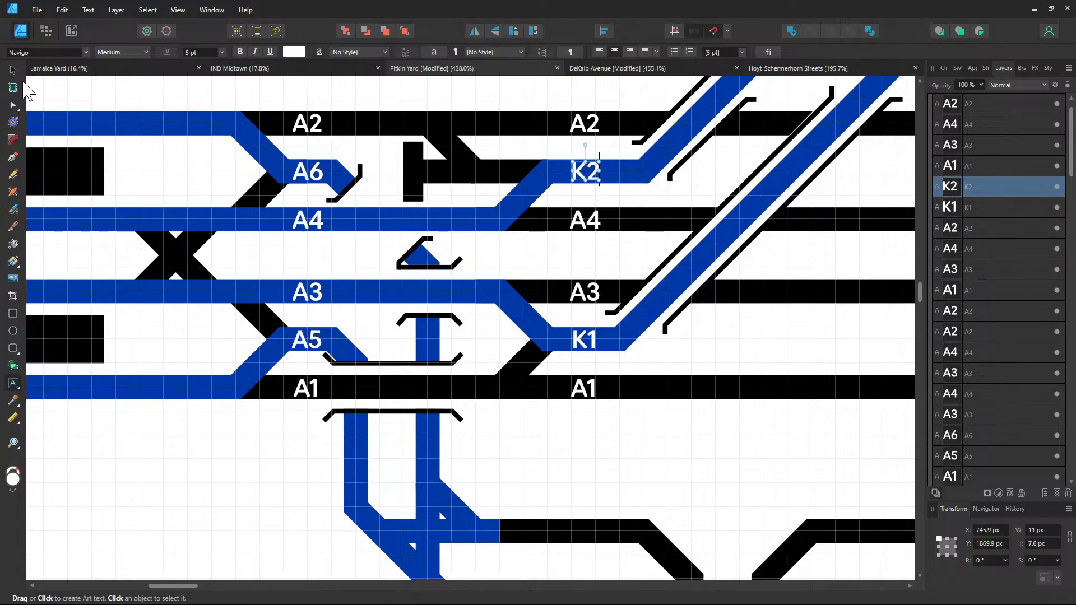
left_click(13, 70)
left_click(606, 462)
Rotate the A5 label to -45° and move it onto the lower blue diagonal
scroll(598, 440, "down", 1)
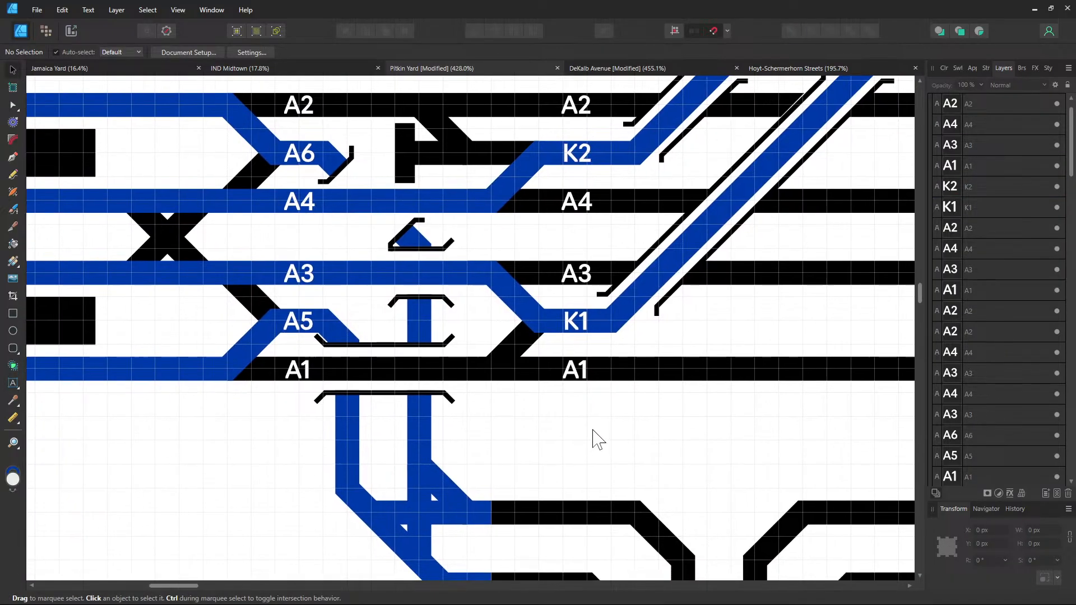
left_click_drag(593, 430, 612, 364)
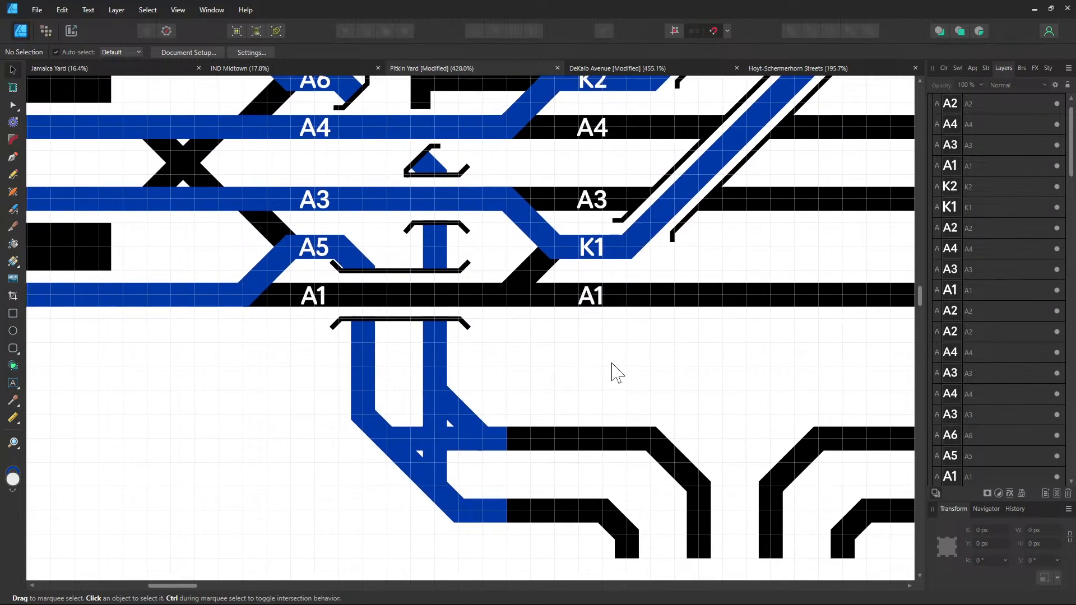
left_click(319, 259)
left_click(988, 561)
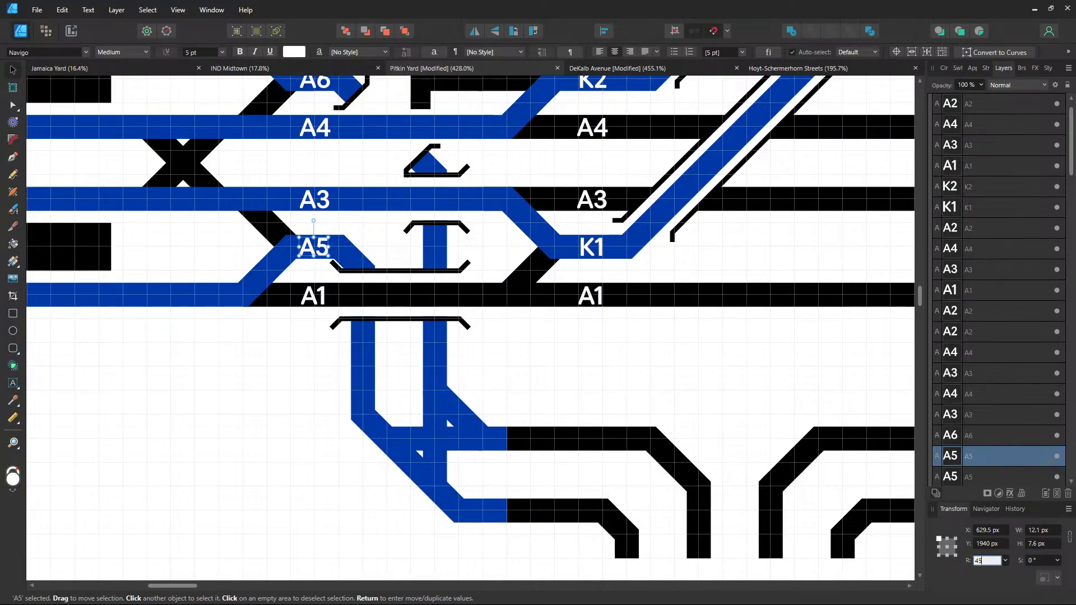
key("Return")
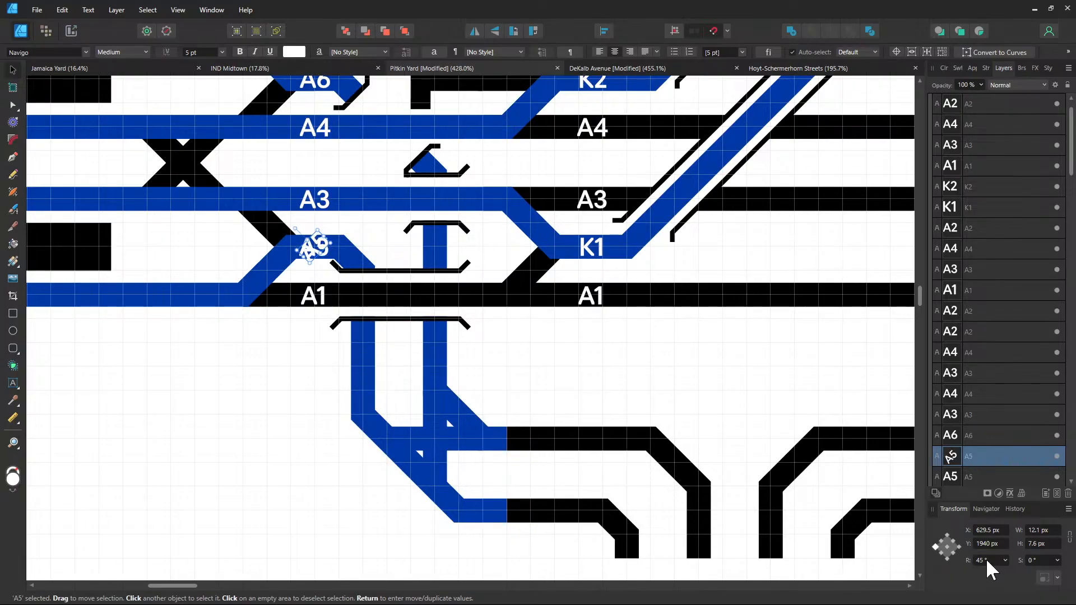
left_click(988, 561)
key("Return")
left_click_drag(313, 246, 414, 468)
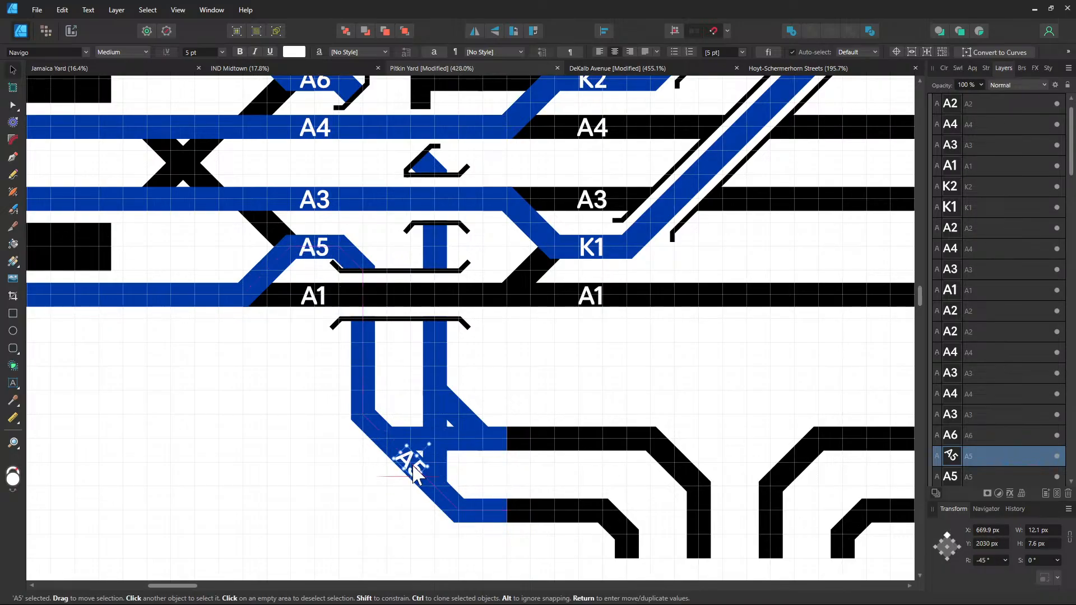
Copy the tilted label onto the other diagonal and retype it as A6
left_click_drag(389, 263, 382, 215)
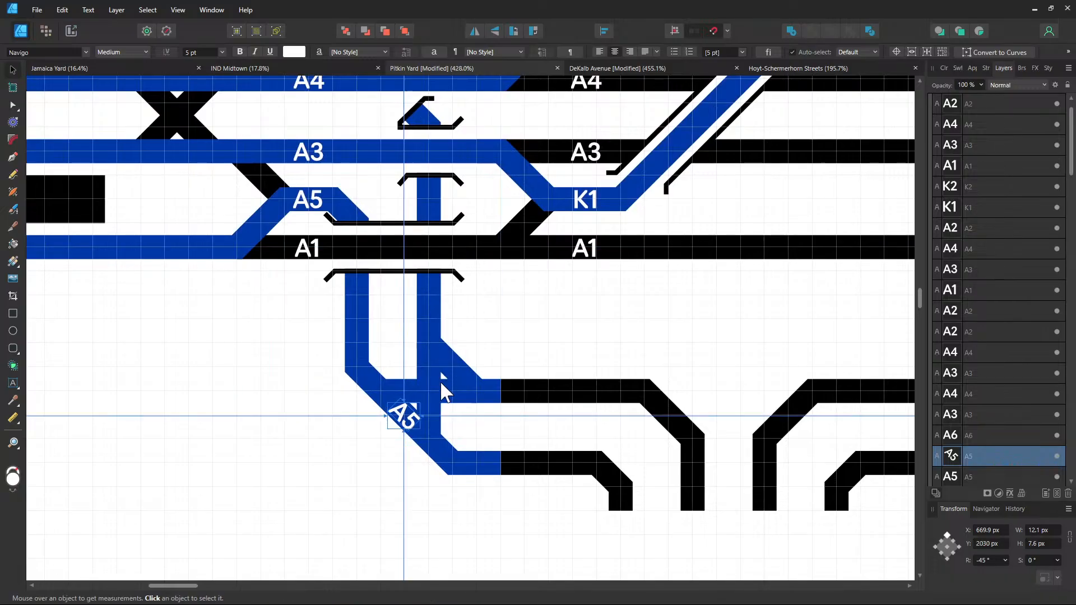
left_click_drag(406, 427, 453, 379)
double_click(453, 379)
type("A6")
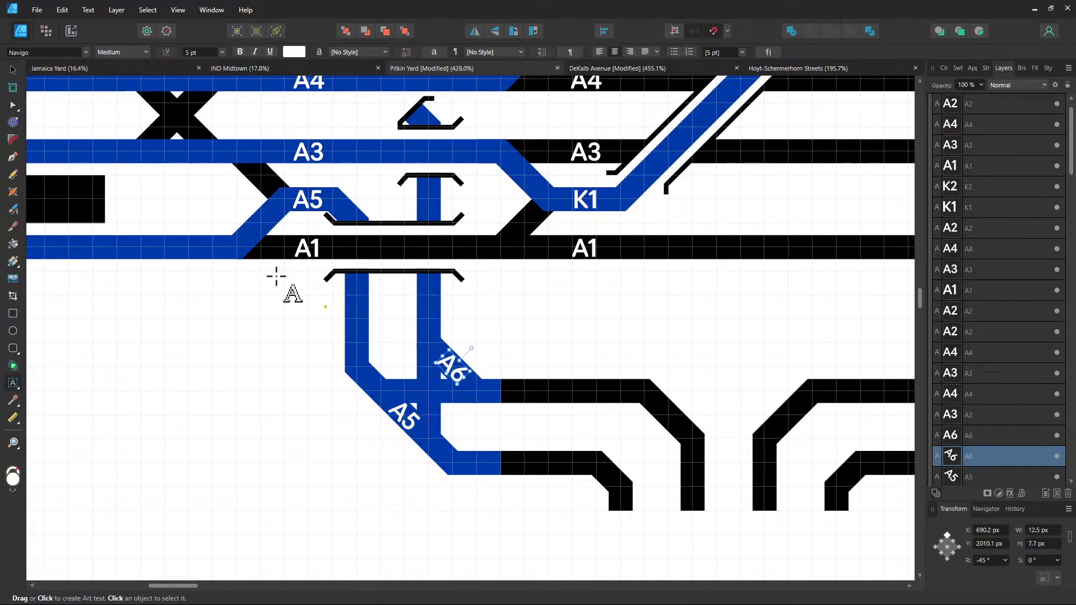
left_click(13, 70)
Copy the A6 and A5 labels to the lower-right diagonals and retype them A8 and A7
left_click_drag(646, 370, 374, 355)
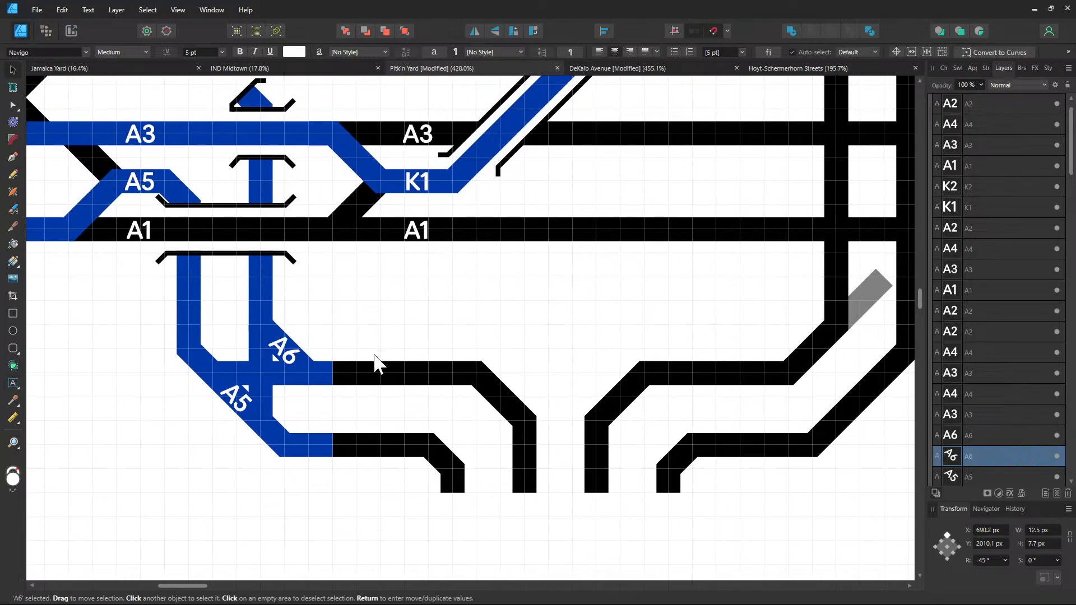
left_click(247, 408, "shift")
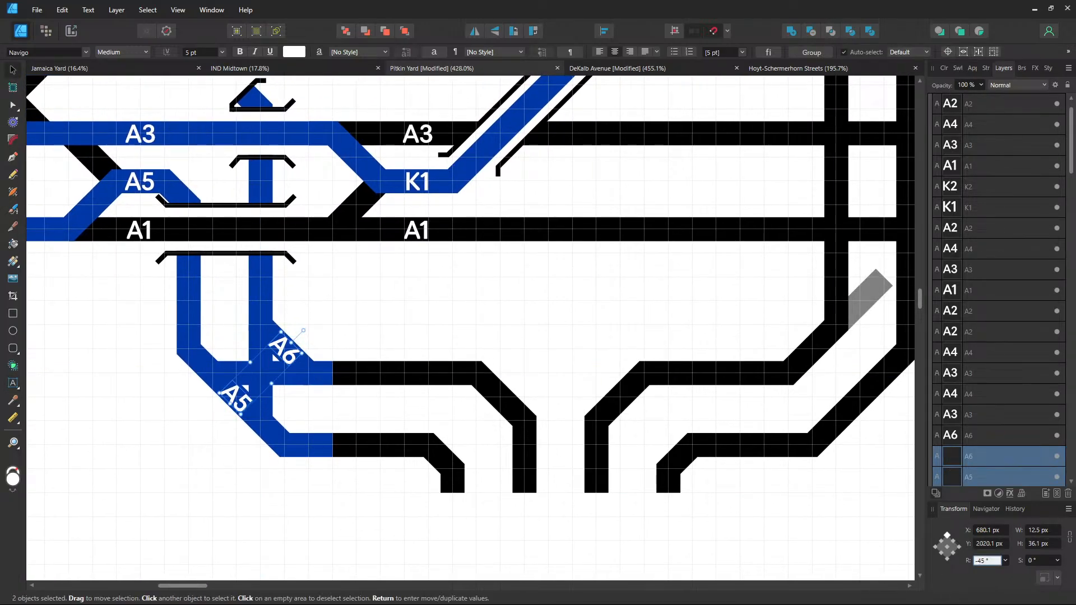
left_click_drag(234, 405, 681, 465)
left_click(671, 449)
double_click(623, 395)
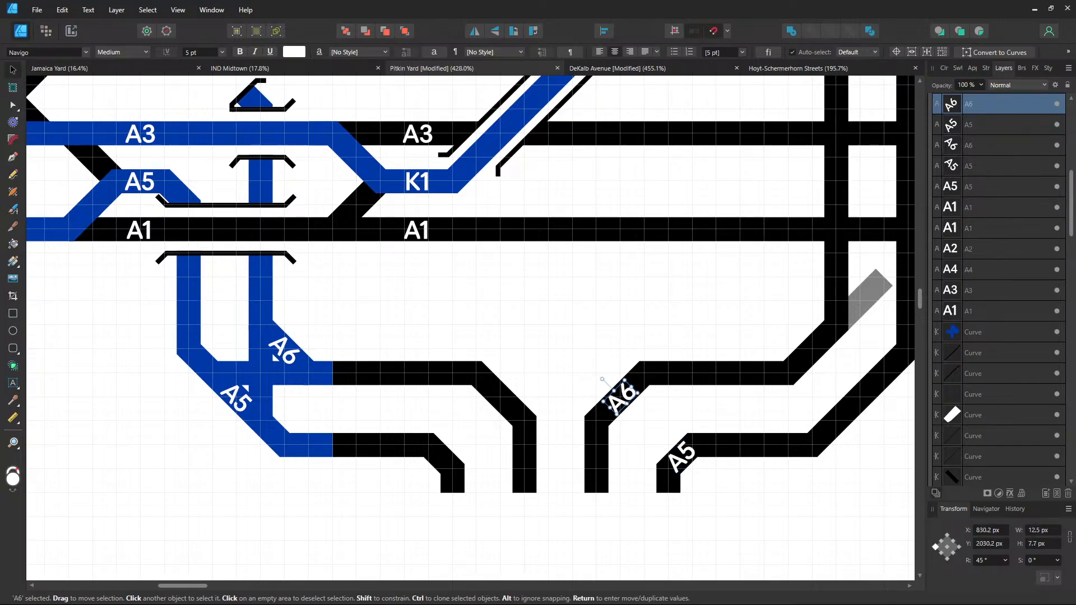
type("A8")
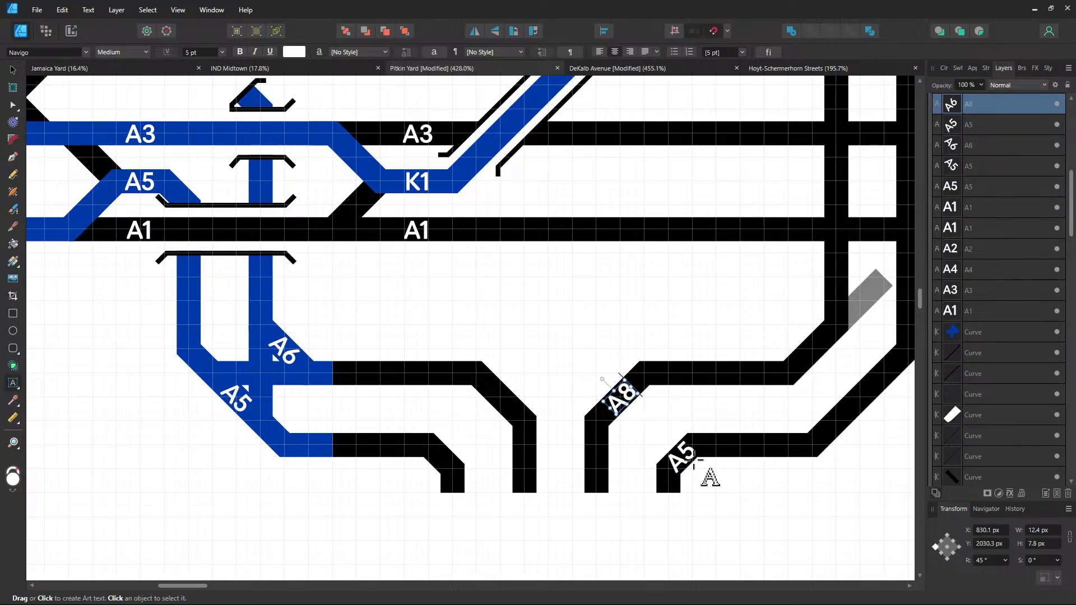
double_click(680, 454)
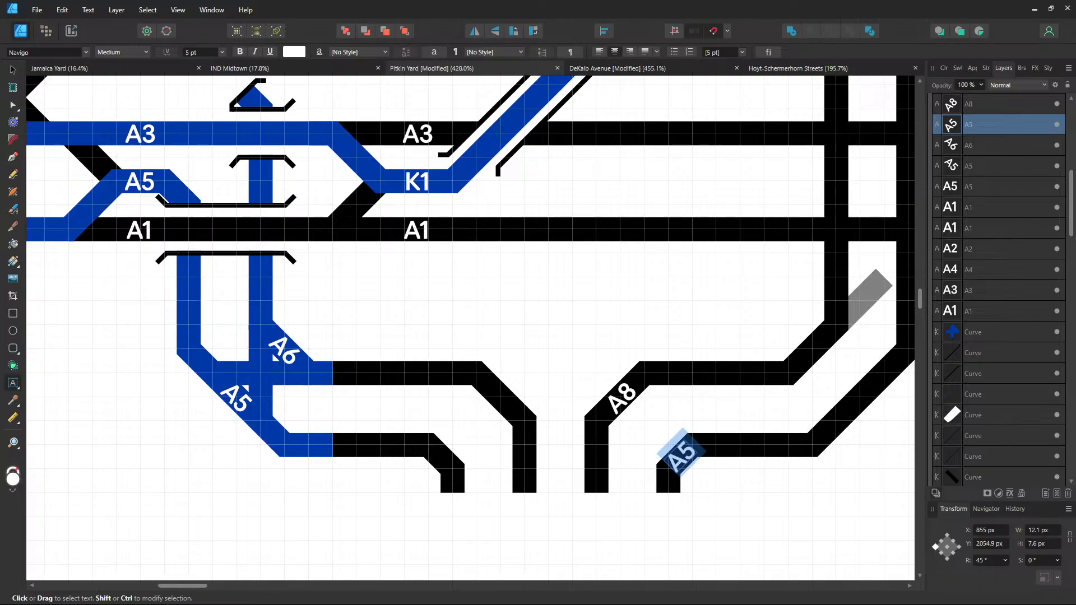
type("A7")
key("Escape")
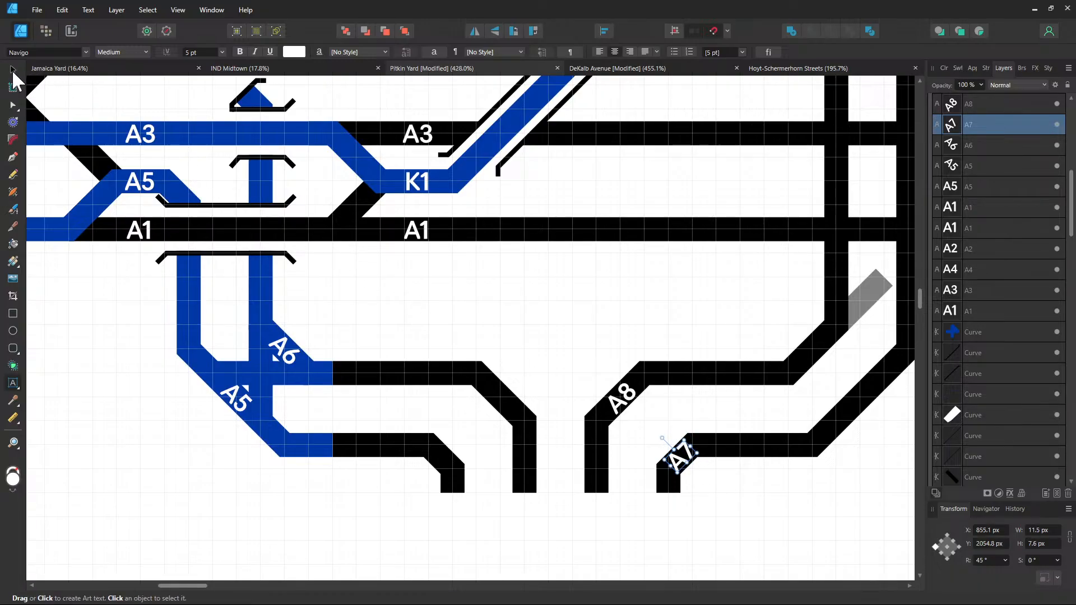
left_click(12, 71)
Move the A8 and A7 labels up onto their diagonal tracks
left_click_drag(644, 339, 497, 344)
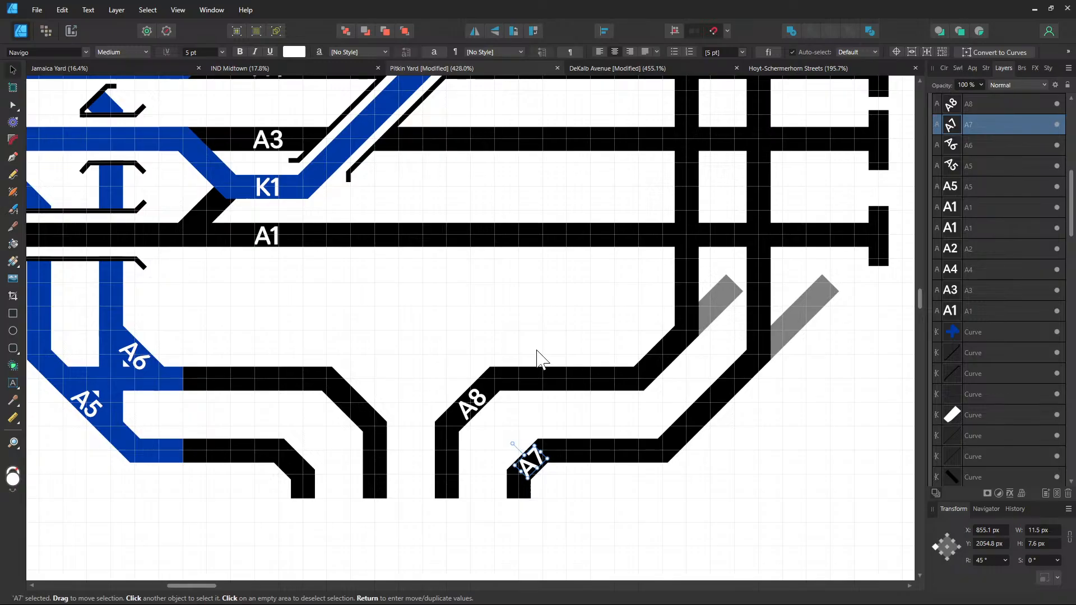
left_click(476, 404)
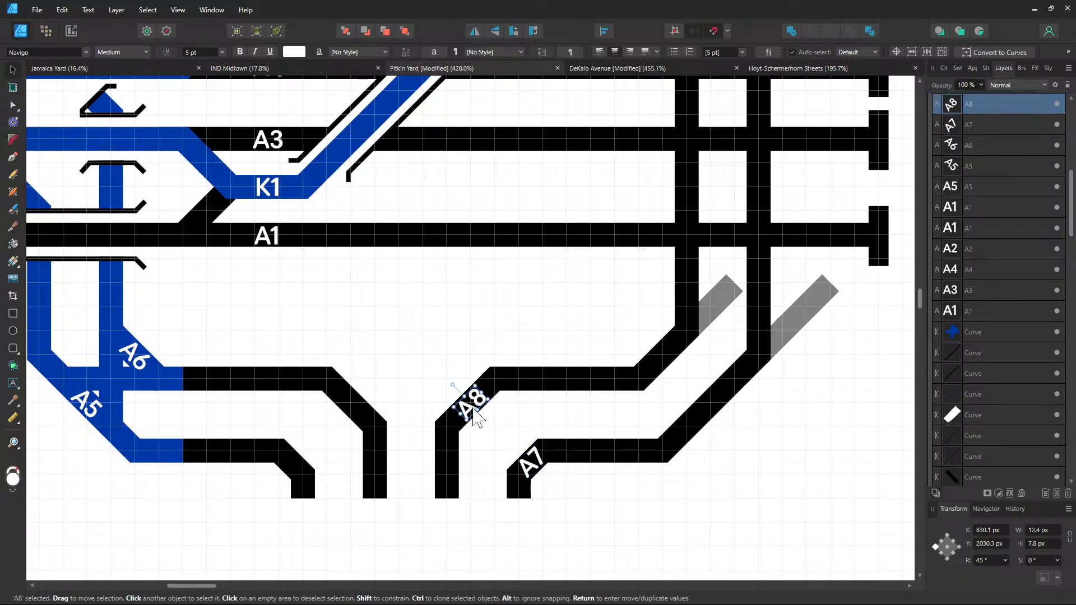
left_click_drag(476, 412, 678, 363)
mouse_move(527, 466)
left_mouse_down()
mouse_move(717, 412)
mouse_move(777, 349)
mouse_move(766, 357)
left_mouse_up()
Place copies of A8 and A7 on the grey stub tracks, sliding A7 further along
left_click(664, 361)
left_click(713, 406, "shift")
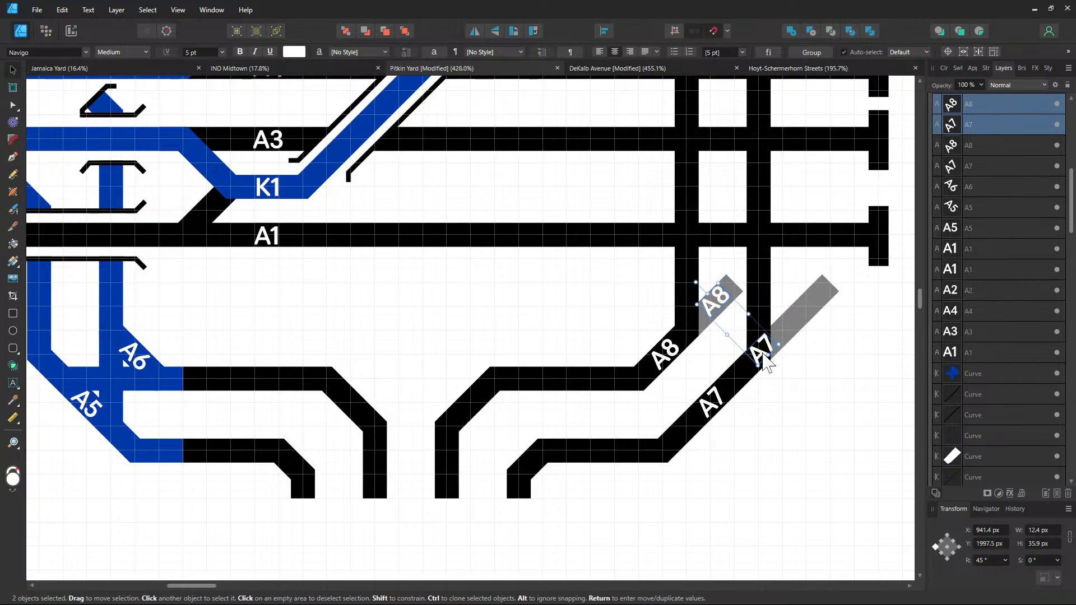
left_click(793, 379)
left_click(767, 361)
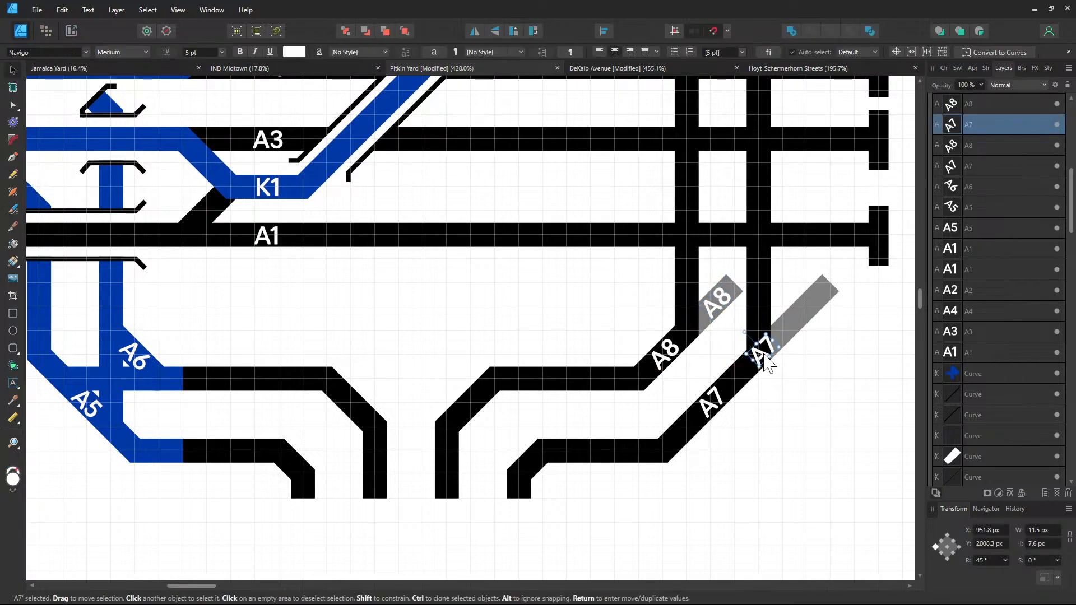
left_click_drag(767, 361, 801, 326)
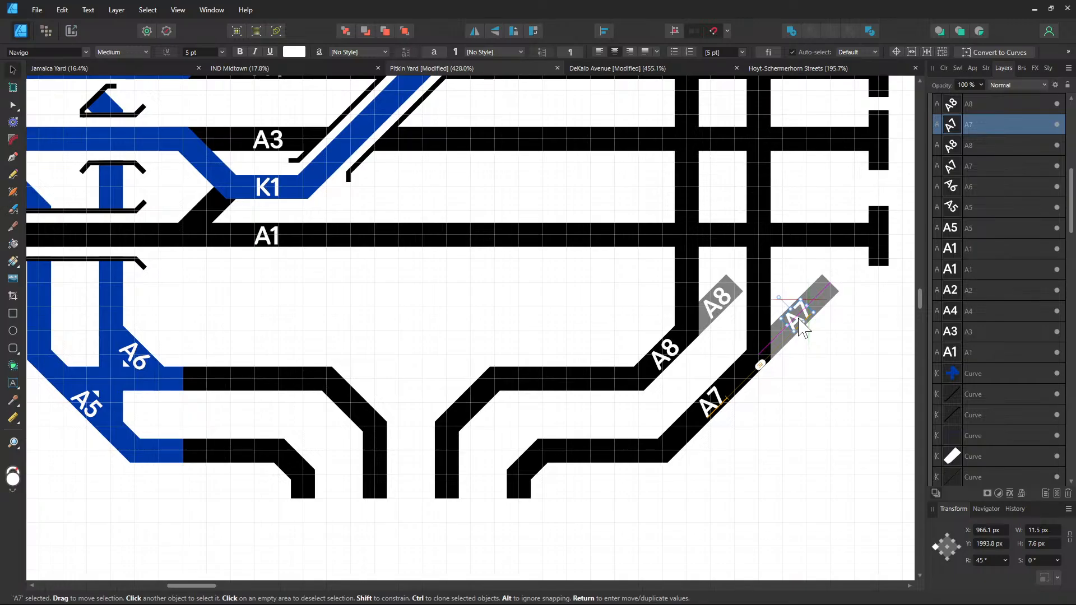
left_click(843, 375)
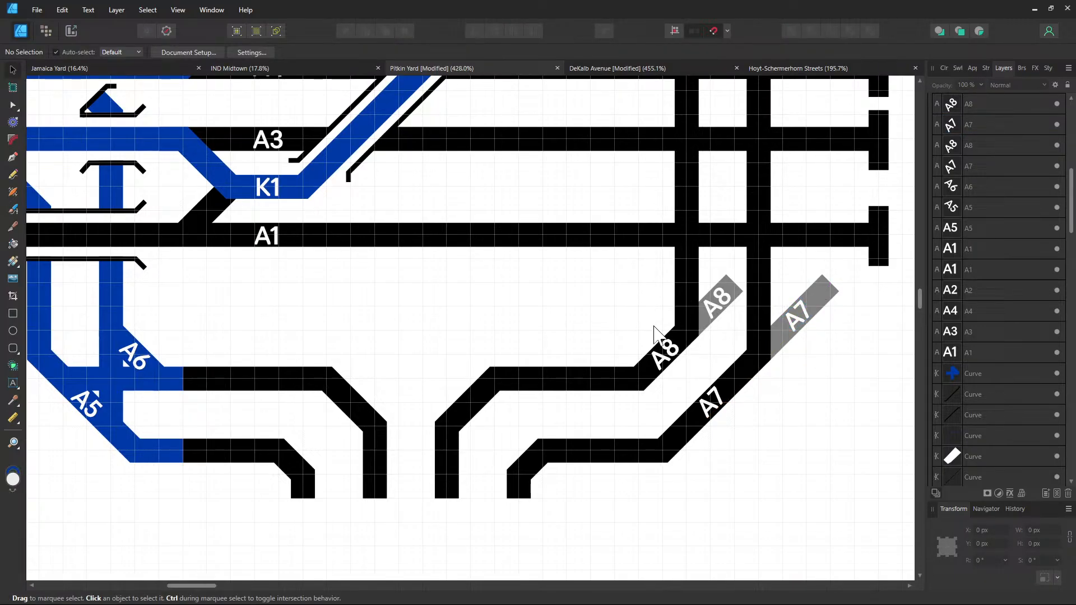
Copy the A1, A3, A4 and A2 labels to the right-hand track ends by the bumpers
scroll(640, 329, "up", 5)
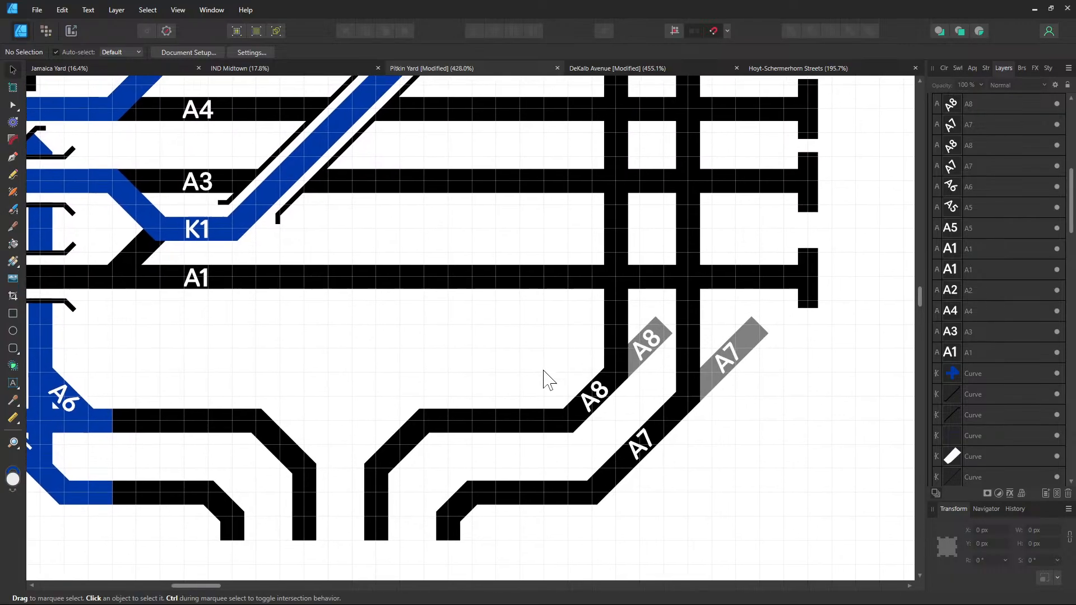
scroll(527, 349, "up", 2)
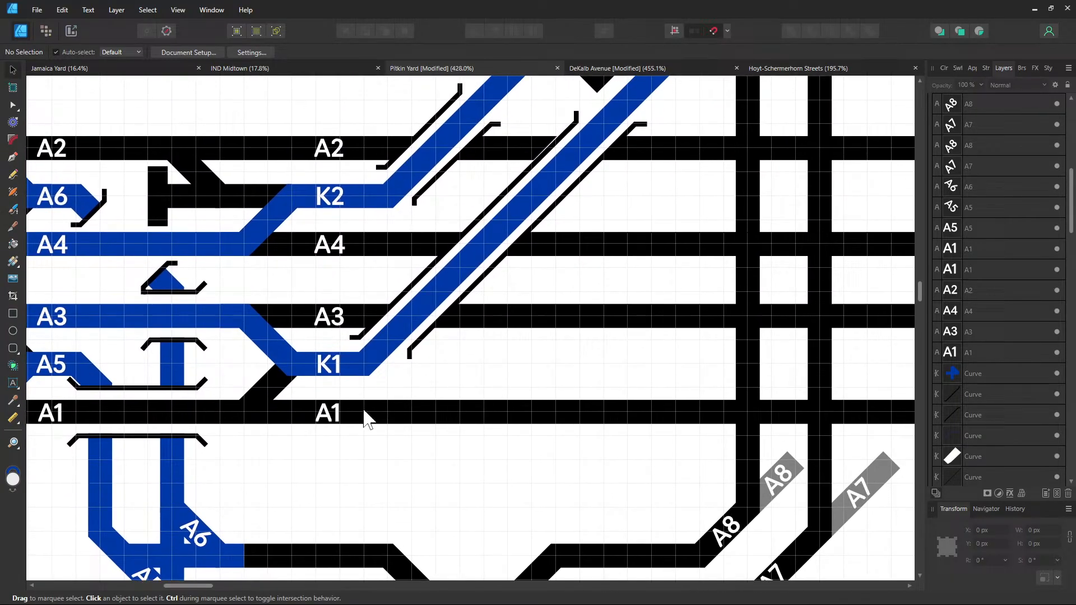
left_click(330, 415)
left_click(337, 247, "shift")
left_click(331, 154, "shift")
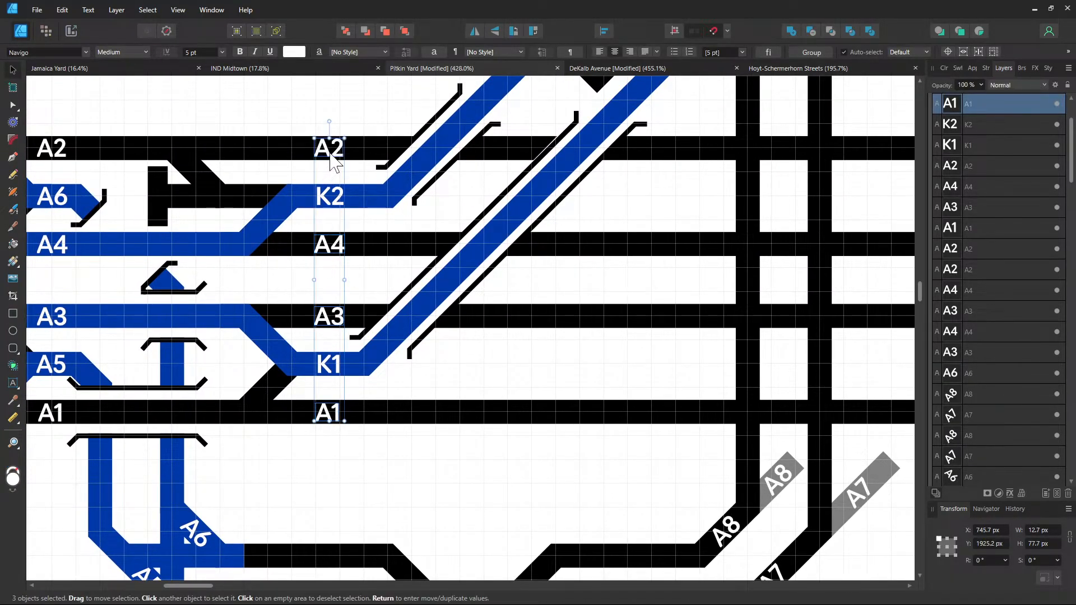
left_click_drag(682, 261, 564, 292)
left_click_drag(230, 443, 785, 447)
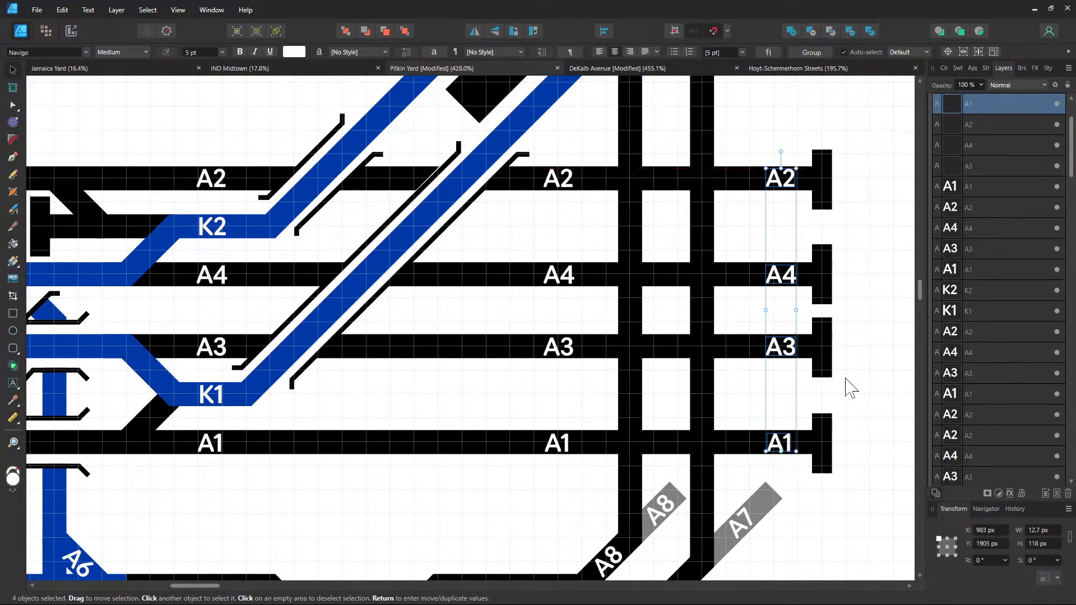
left_click(703, 391)
left_click(516, 516)
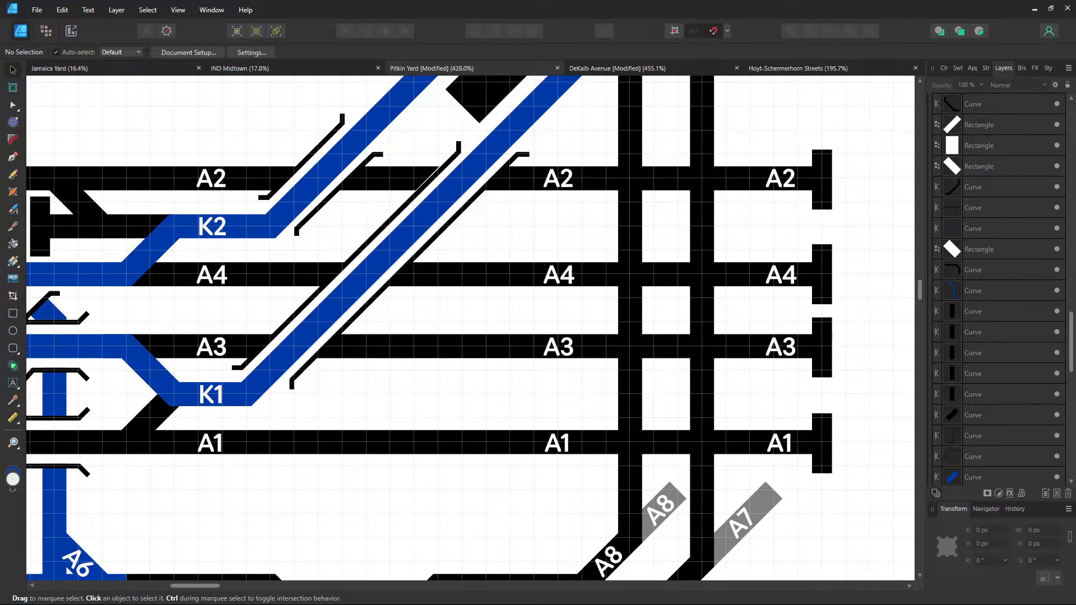
left_click_drag(720, 264, 671, 243)
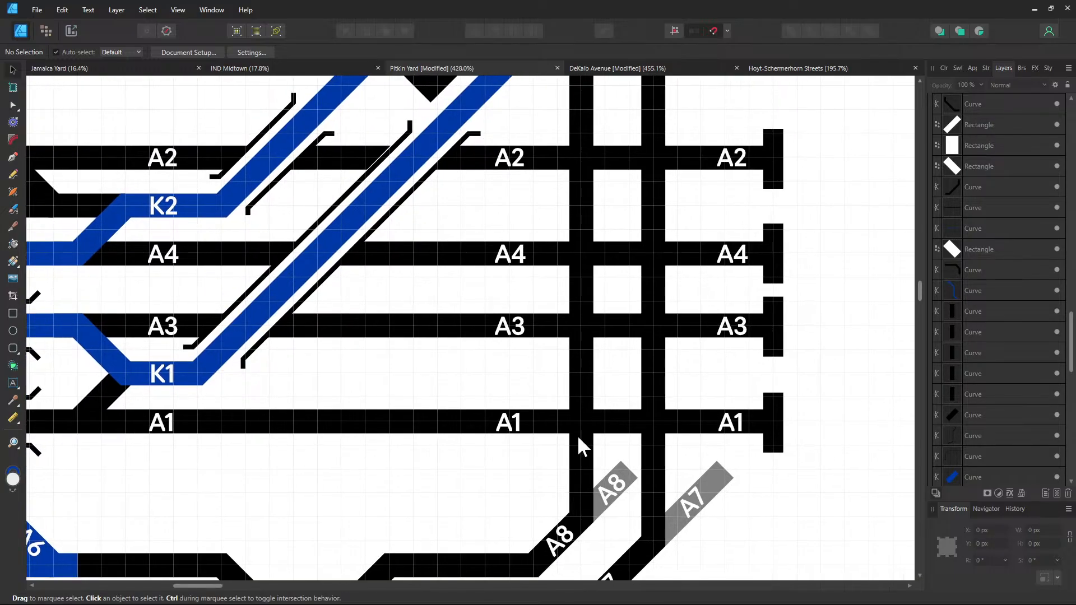
left_click_drag(469, 327, 746, 369)
Move the white rectangle and both wall lines onto the A1 crossing at the vertical tracks
left_click_drag(469, 343, 451, 262)
left_click(235, 397)
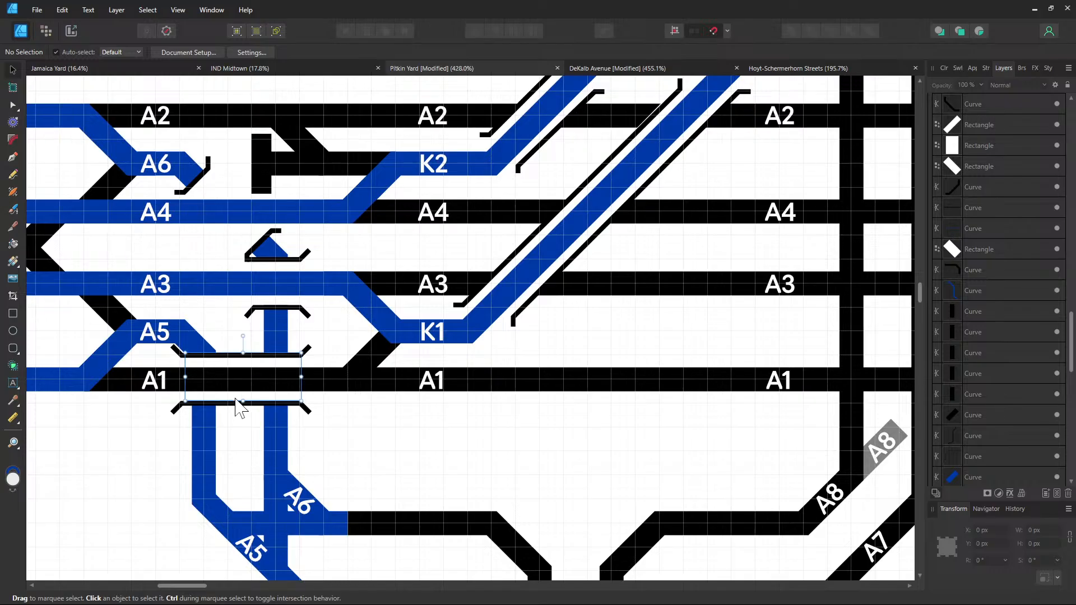
left_click(260, 405, "shift")
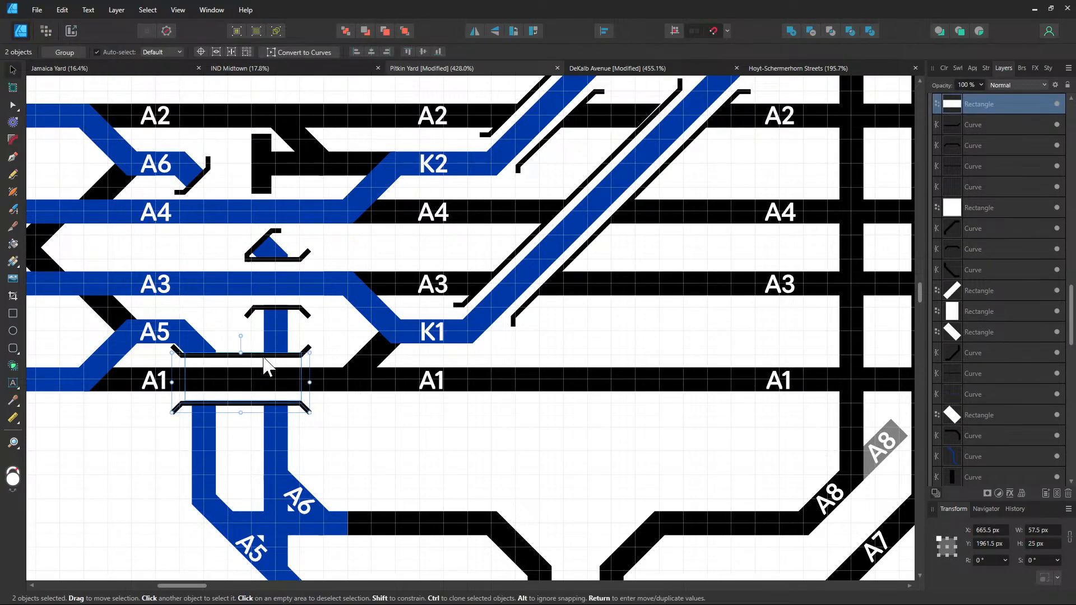
left_click(268, 356, "shift")
left_click_drag(270, 355, 472, 386)
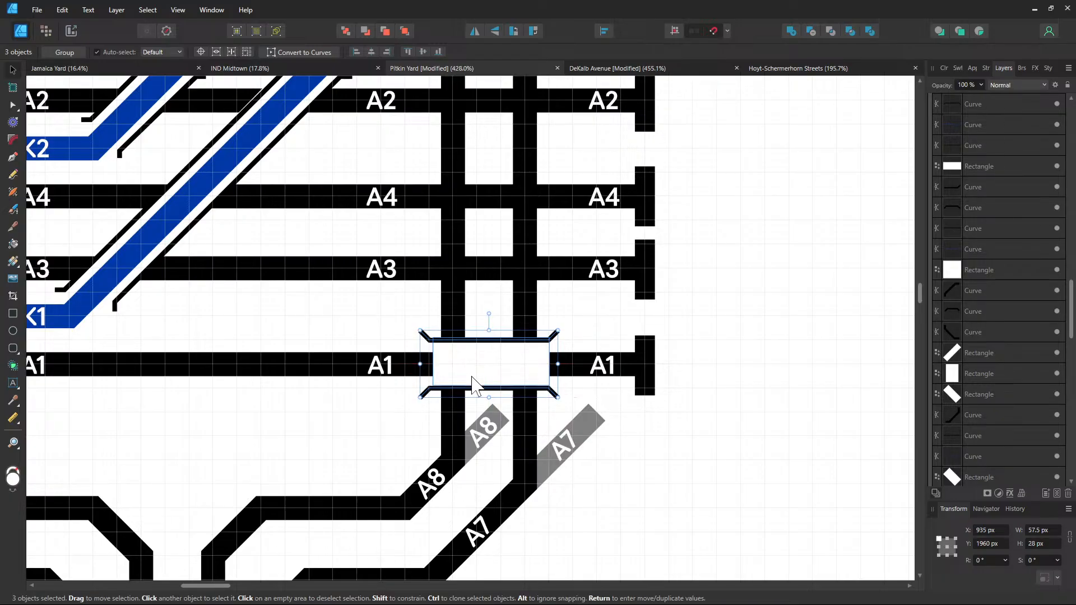
Stretch the white rectangle up past A2 and raise the upper wall line beneath the top tracks
double_click(507, 359)
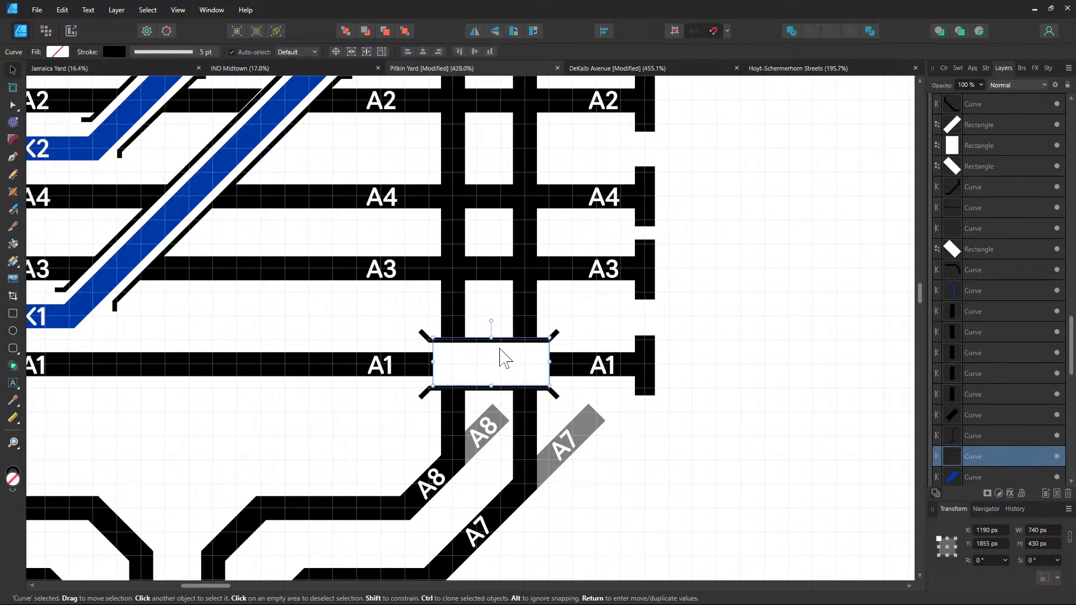
left_click_drag(492, 336, 500, 144)
scroll(517, 234, "up", 3)
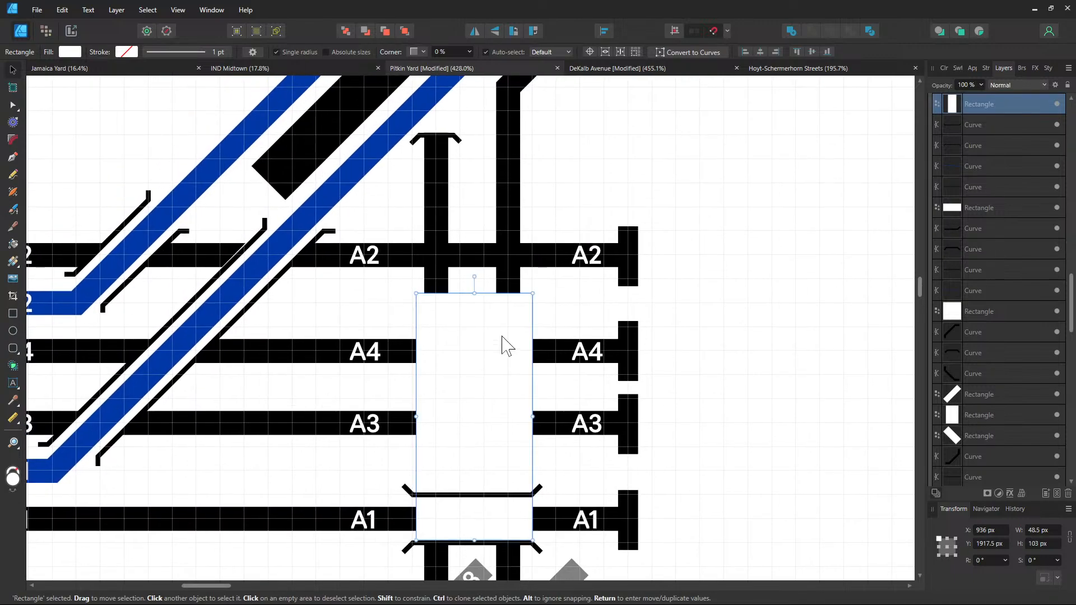
left_click_drag(474, 293, 478, 231)
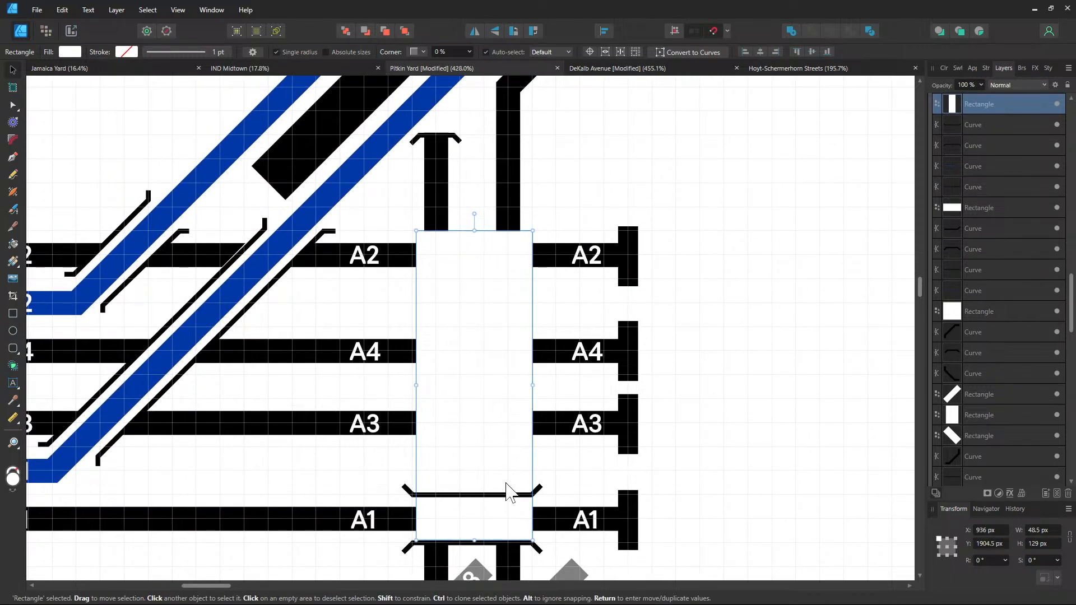
left_click_drag(501, 504, 497, 231)
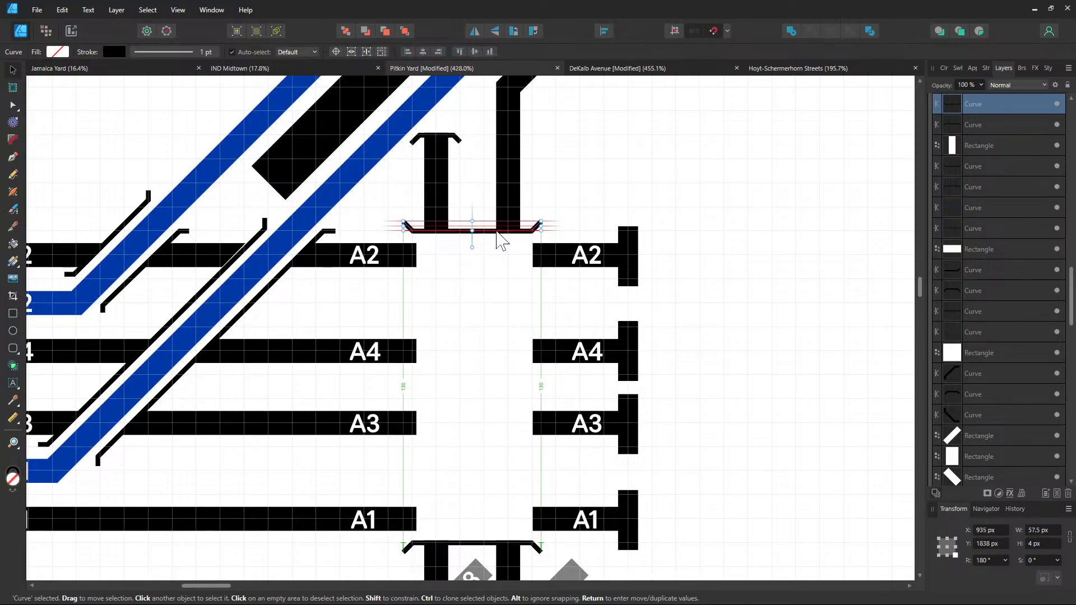
left_click(611, 221)
left_click(553, 260)
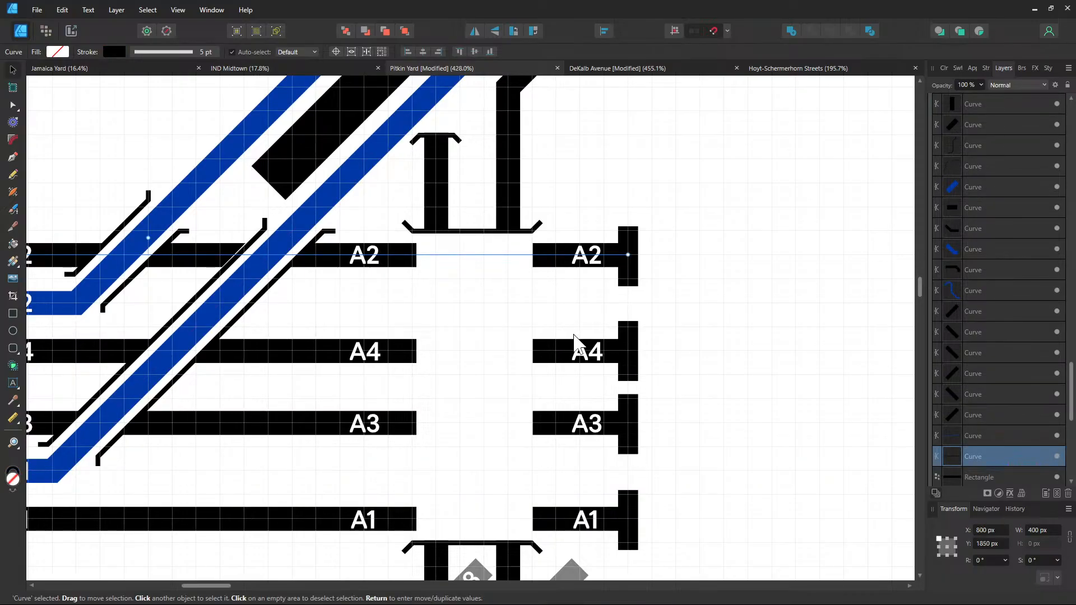
scroll(962, 407, "up", 10)
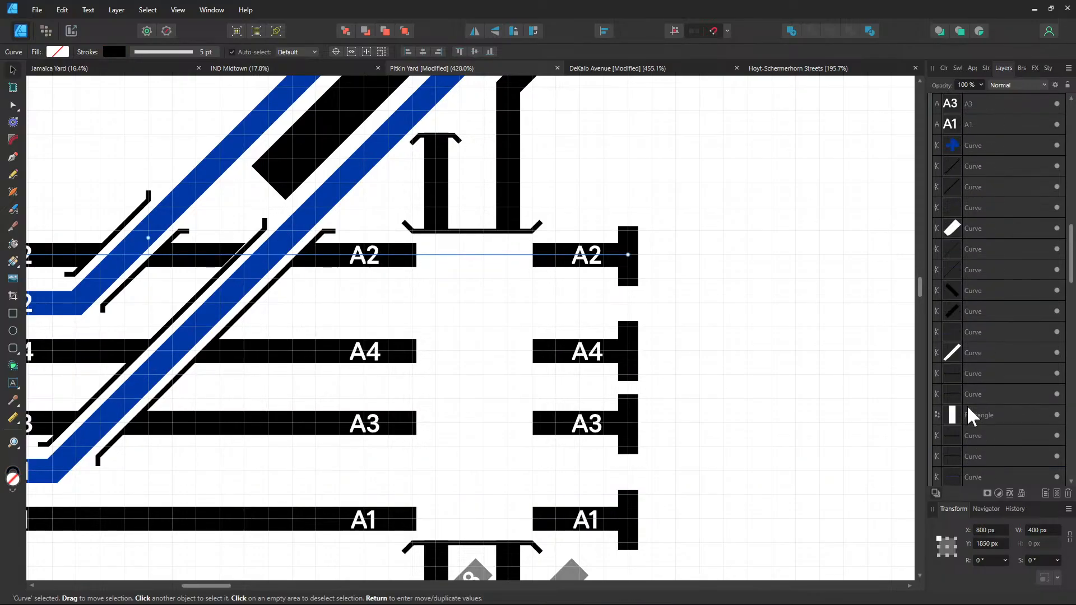
scroll(967, 405, "down", 10)
scroll(779, 381, "down", 2)
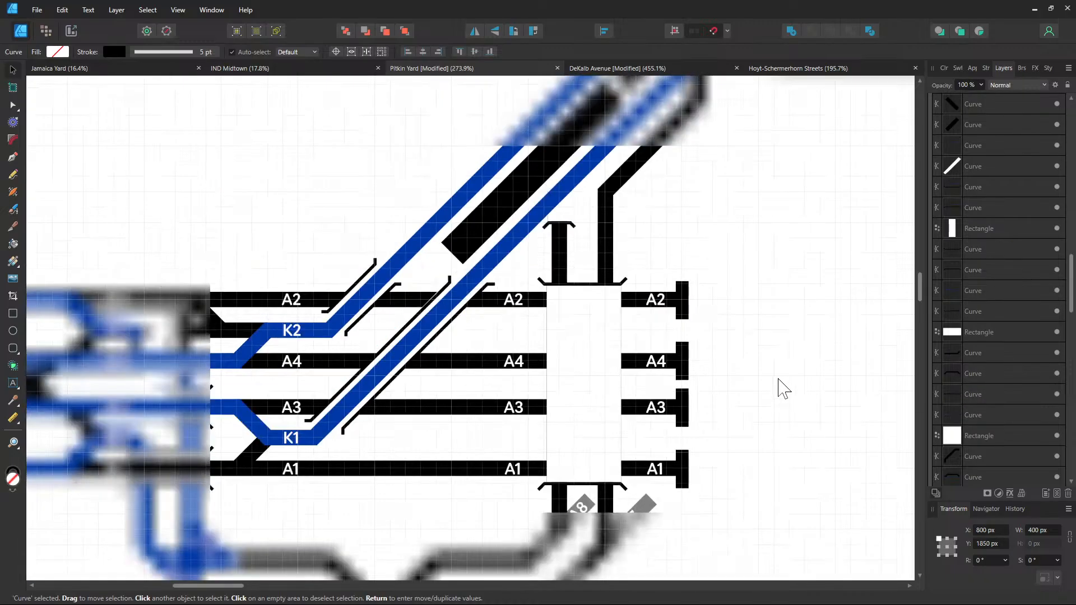
left_click(463, 367)
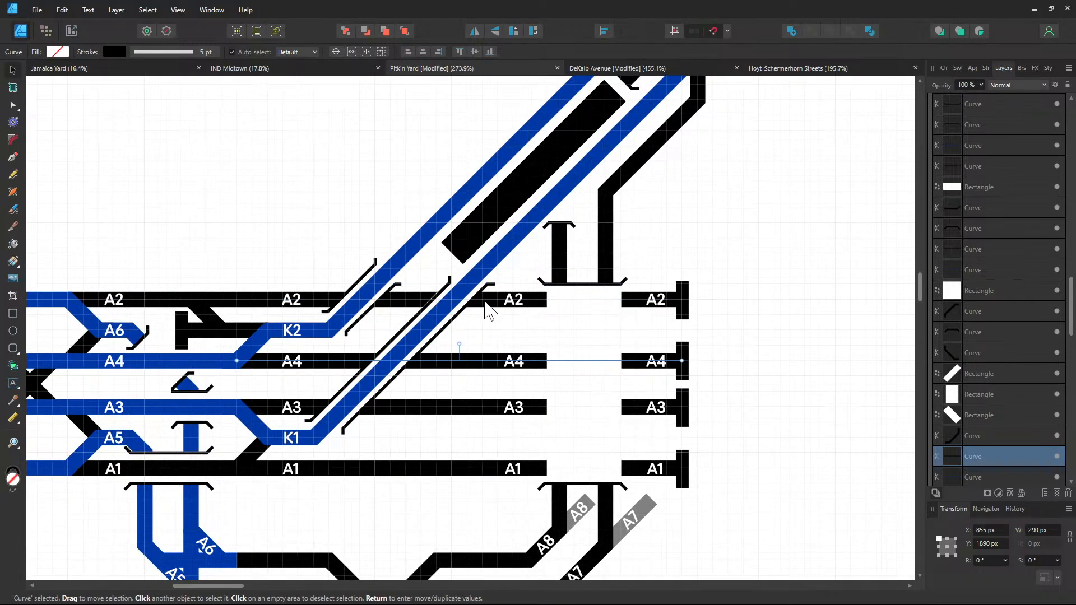
scroll(483, 355, "up", 3)
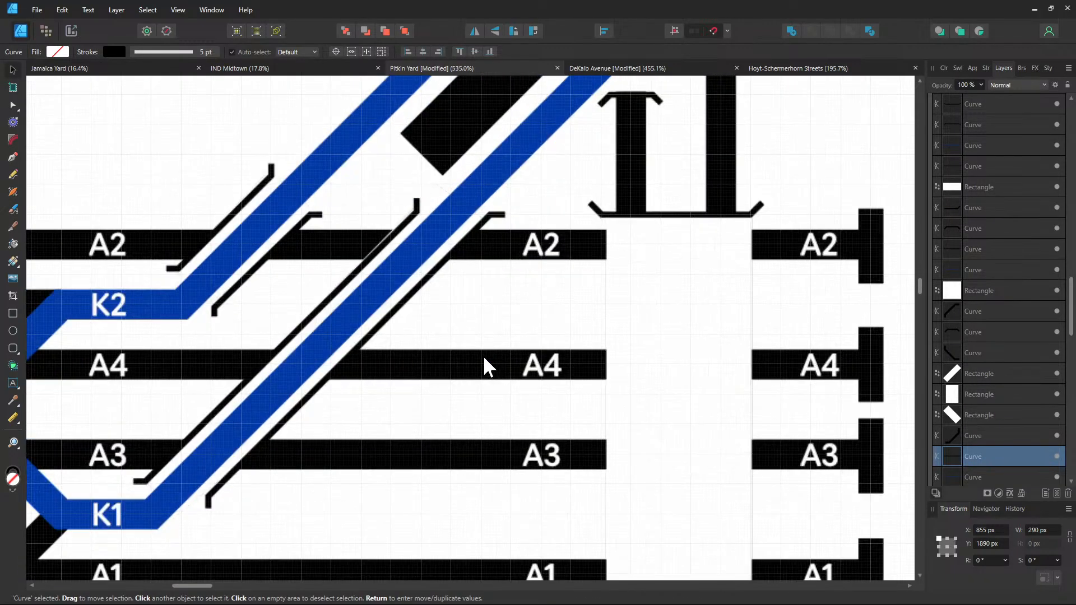
key("a")
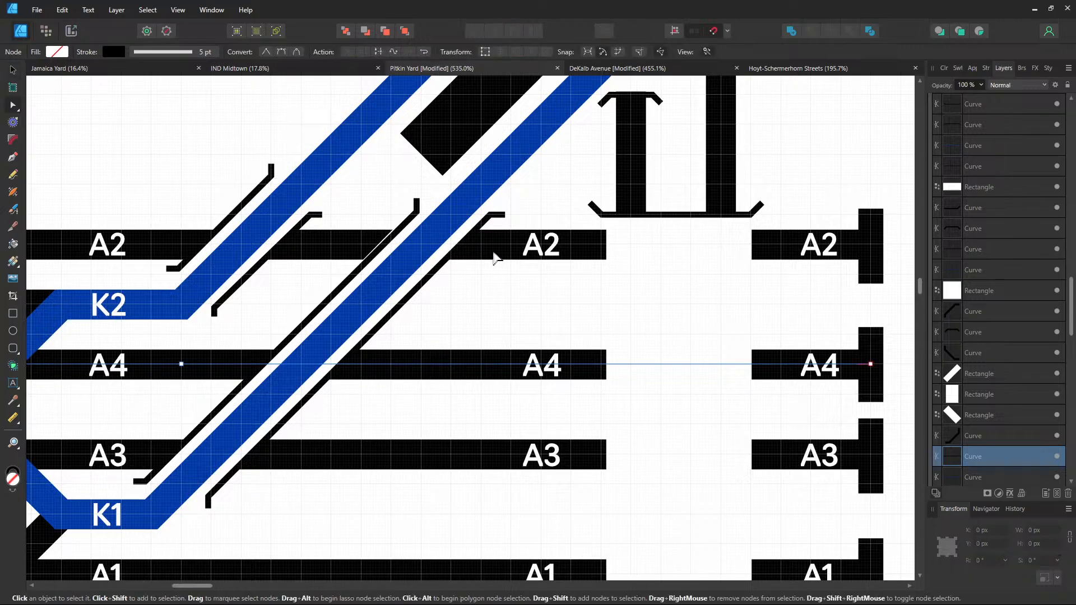
left_click(512, 254)
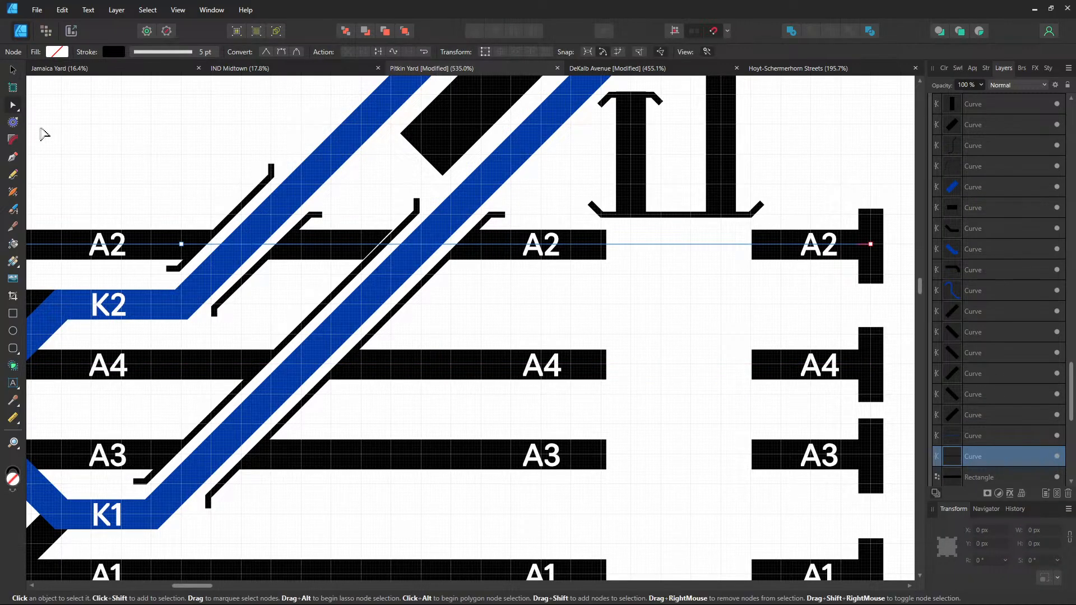
left_click(511, 244)
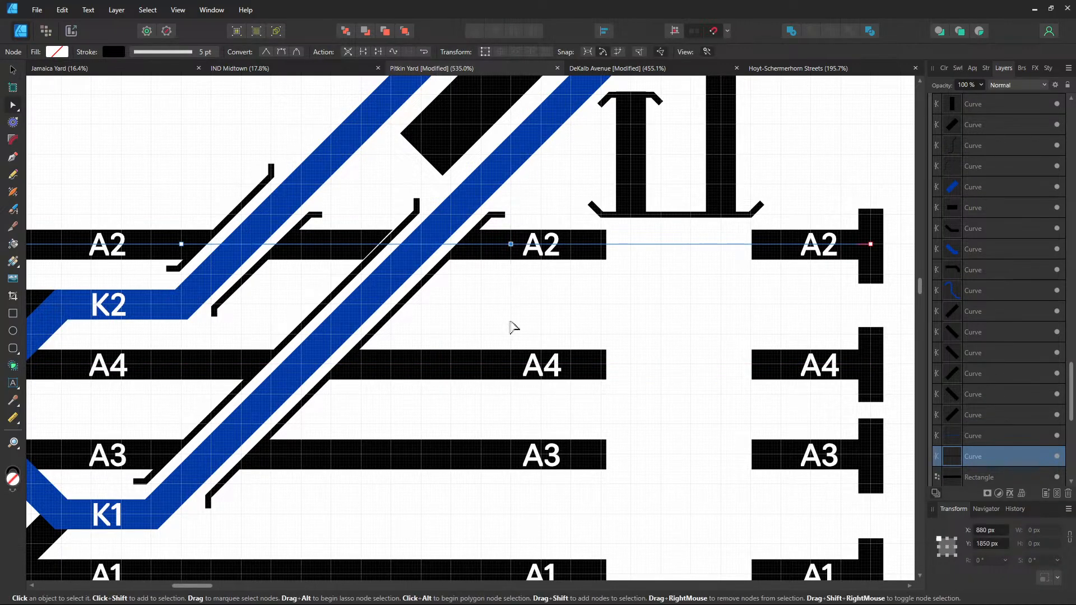
left_click(511, 365)
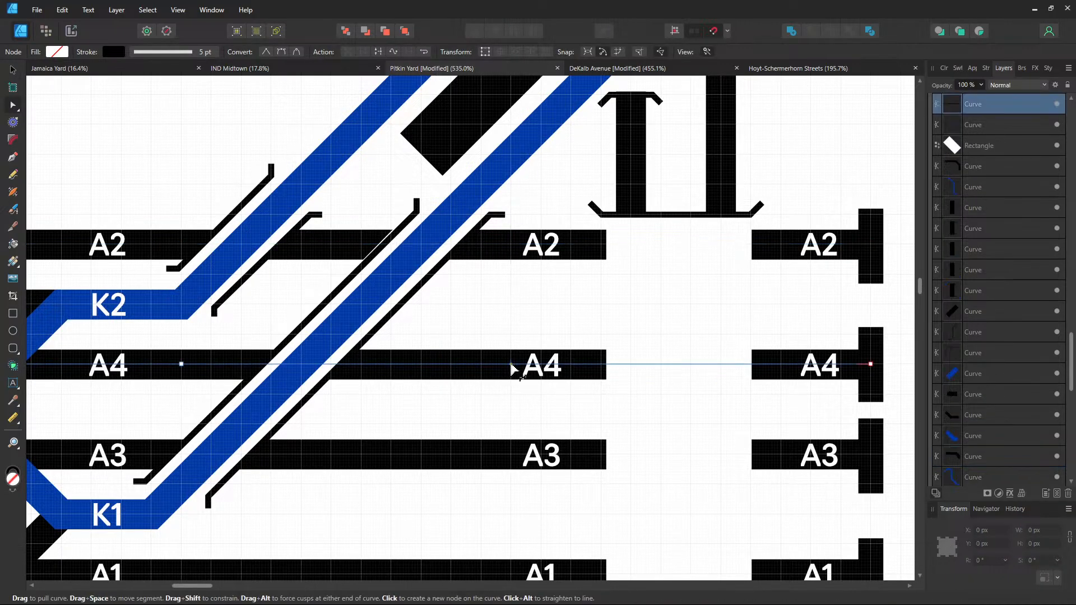
left_click(512, 455)
left_click(512, 455)
scroll(491, 388, "down", 3)
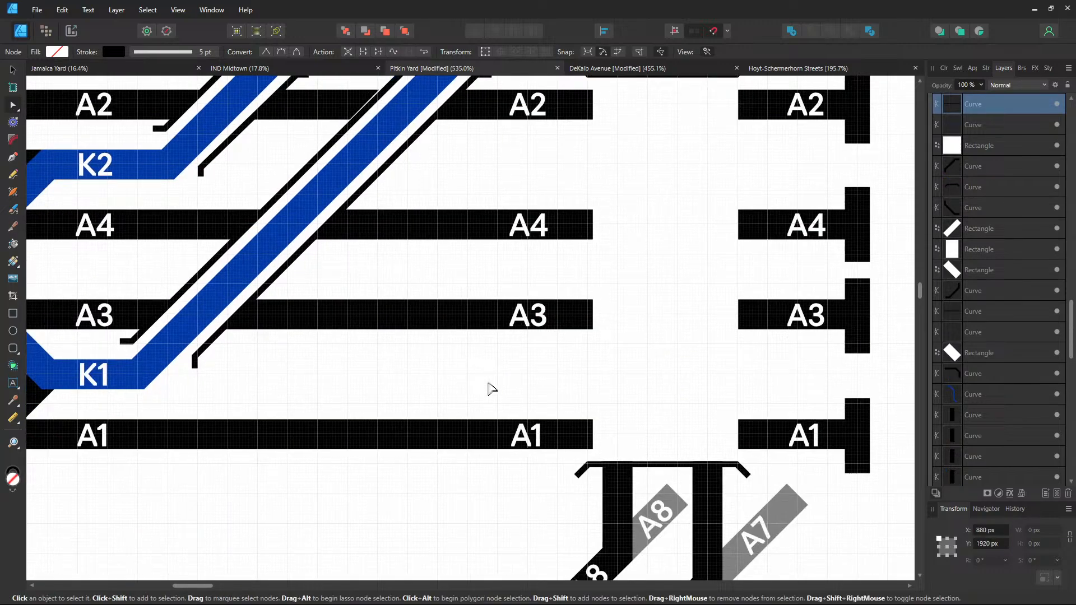
left_click(496, 438)
left_click(493, 440)
scroll(493, 443, "up", 3)
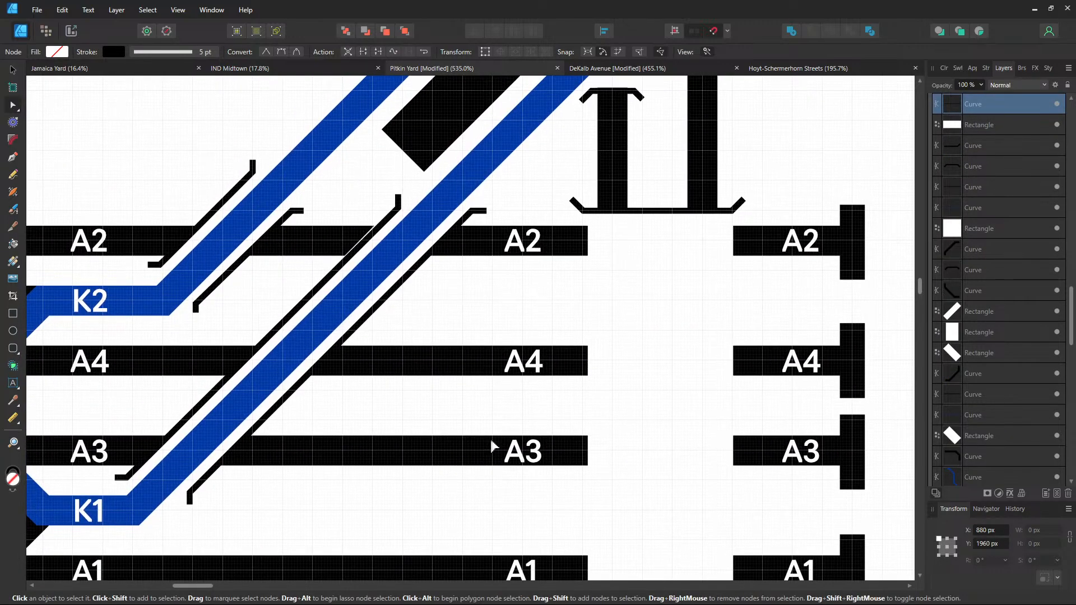
left_click(487, 252)
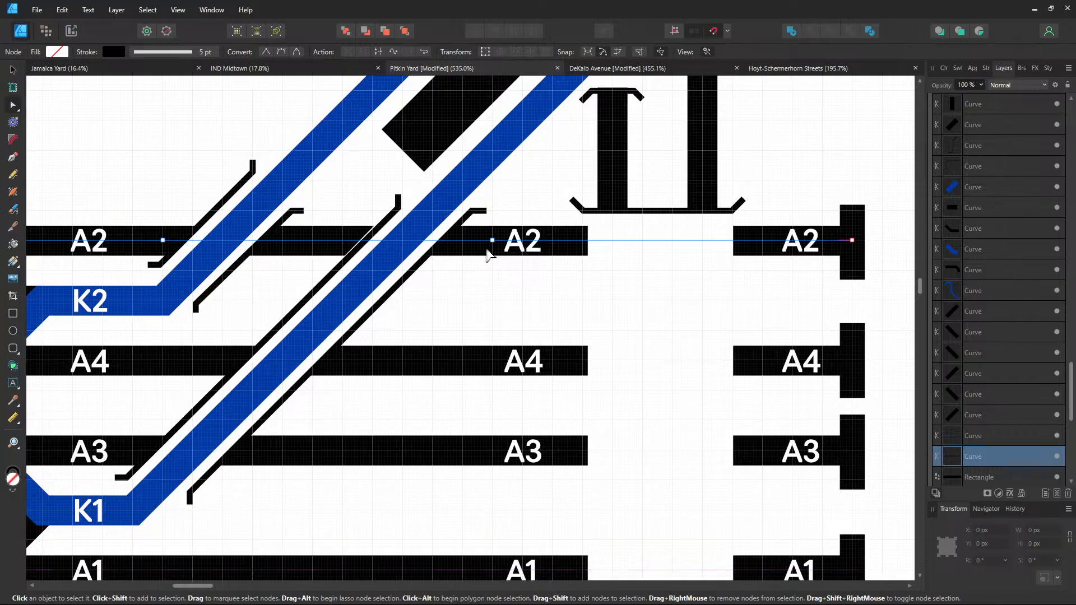
key("ctrl+z")
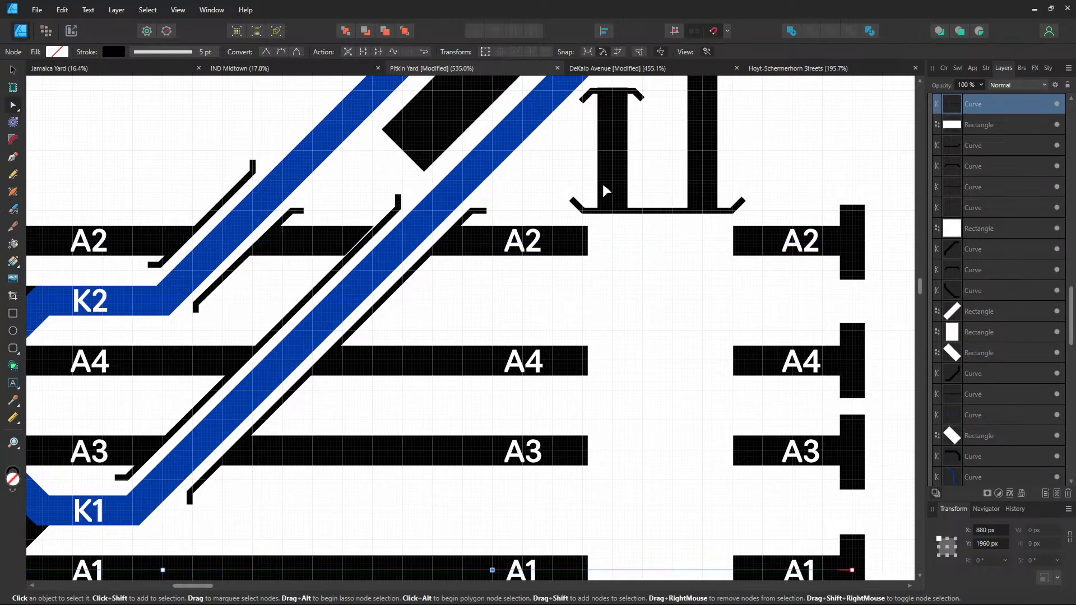
left_click(13, 69)
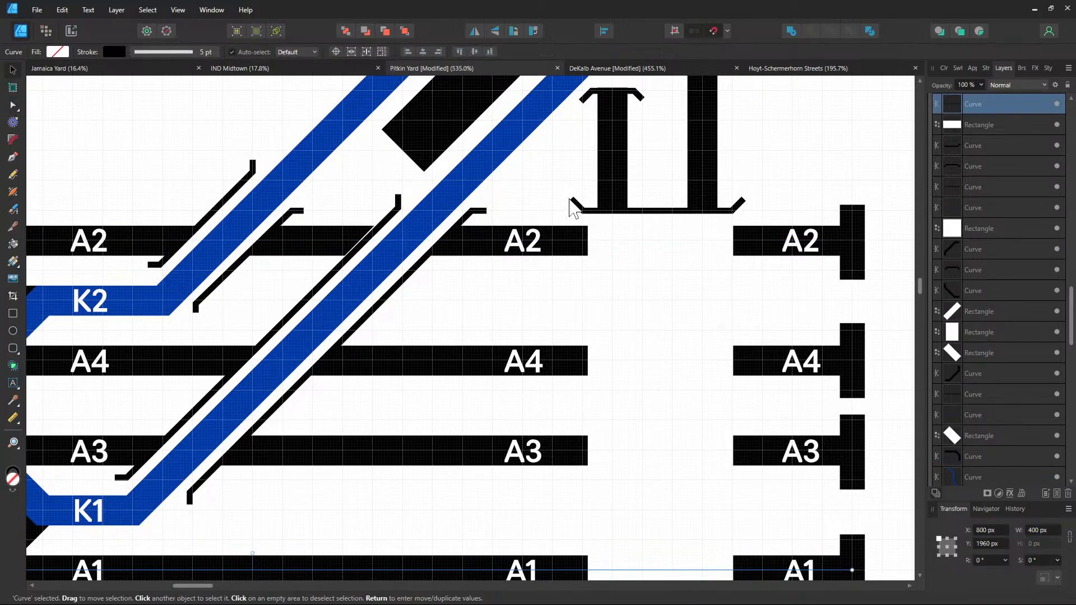
left_click(605, 181)
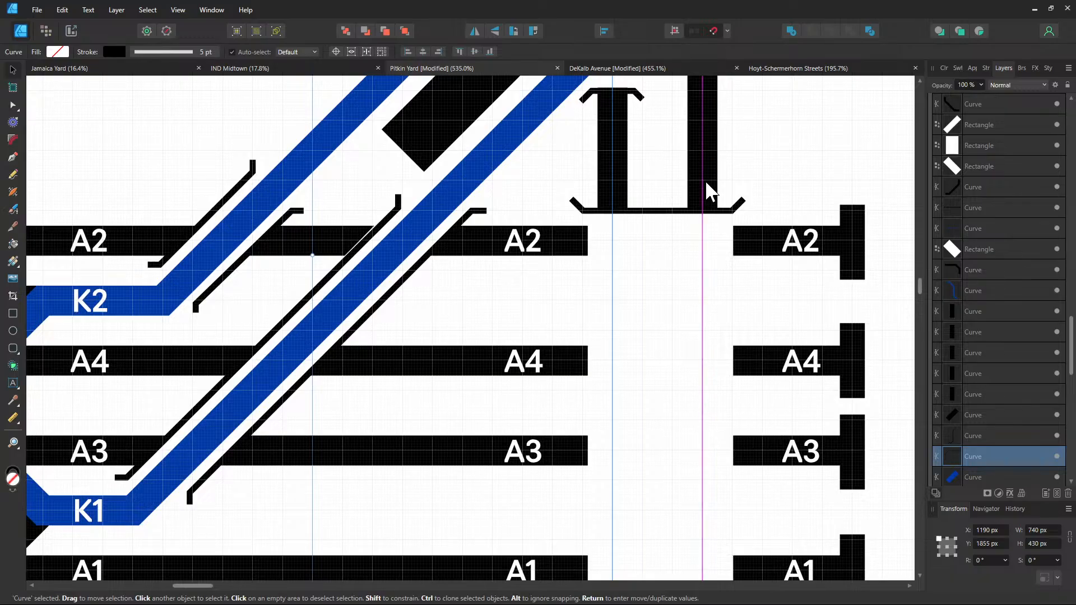
Undo back to restore the crossing tracks and bridge pieces
left_click_drag(782, 291, 685, 170)
scroll(616, 280, "down", 3)
left_click_drag(396, 315, 411, 351)
scroll(581, 328, "up", 1)
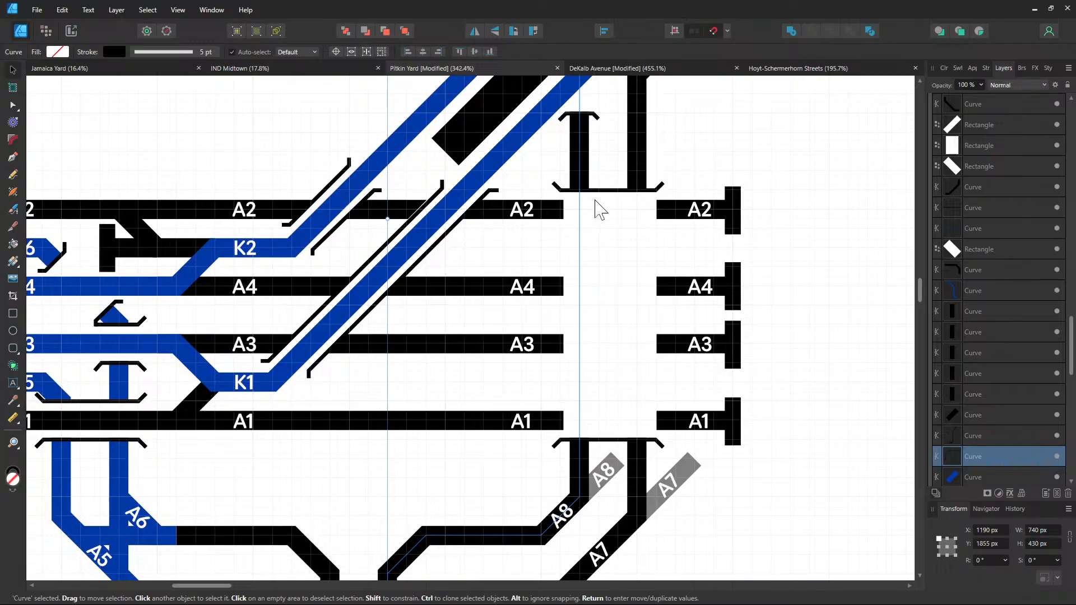
key("ctrl+z")
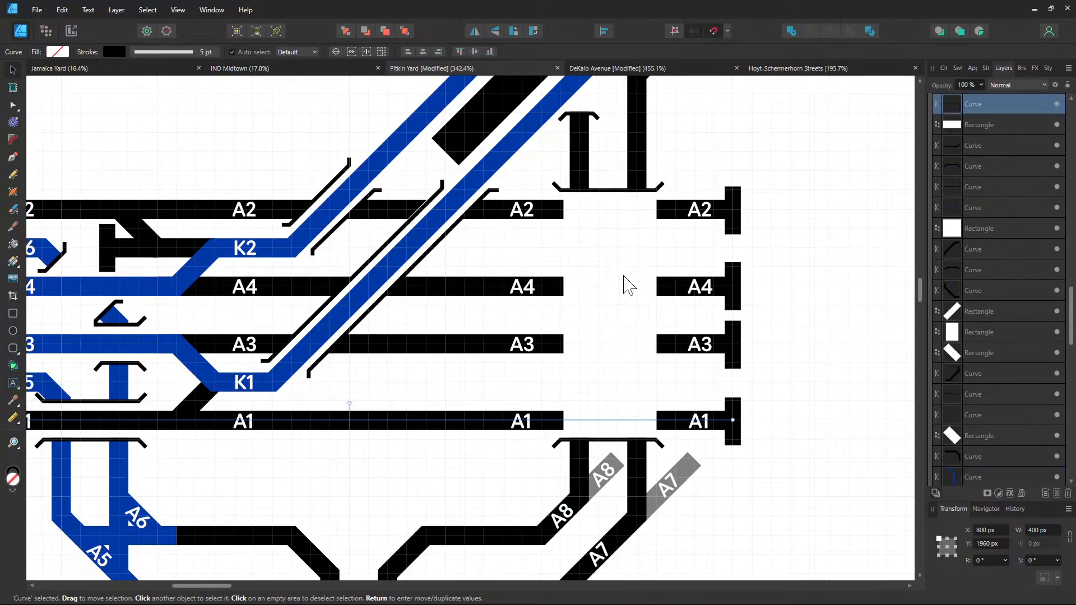
key("ctrl+z")
key("ctrl+z")
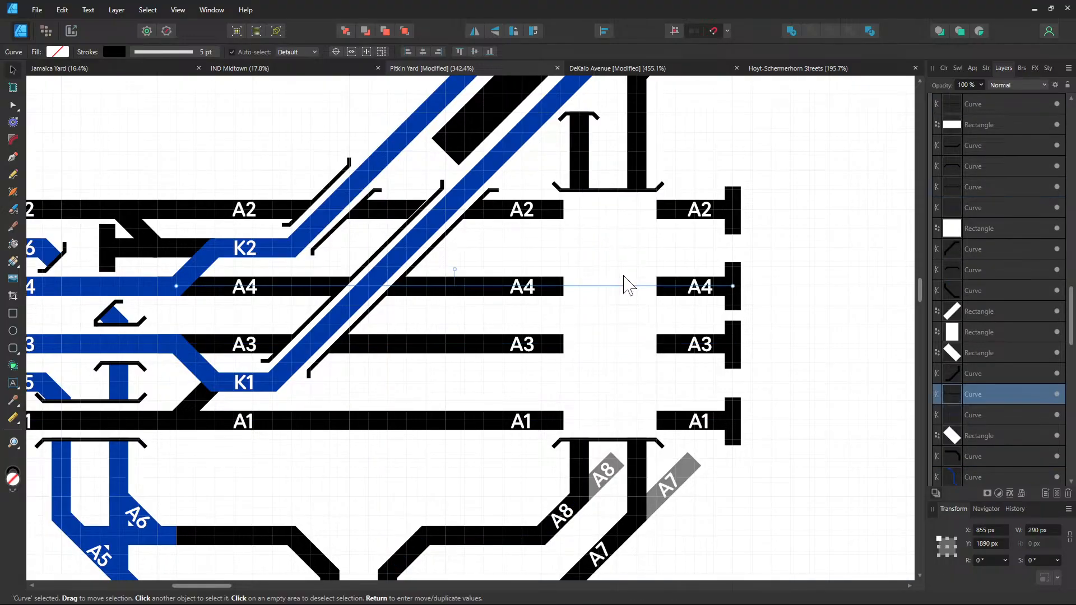
key("ctrl+z")
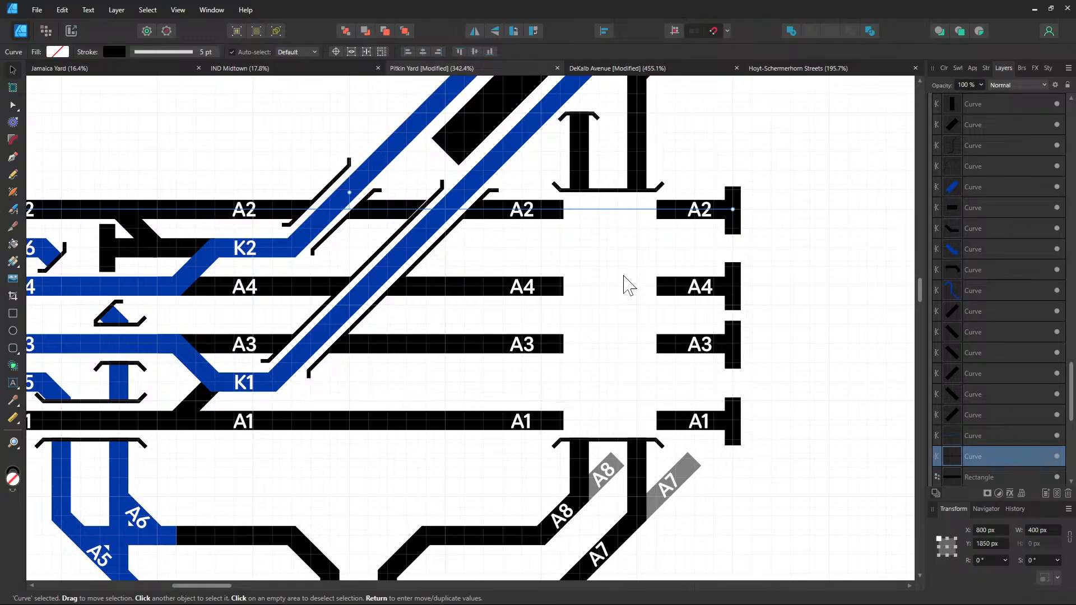
key("ctrl+z")
key("ctrl+z")
key("ctrl+z")
key("ctrl+z")
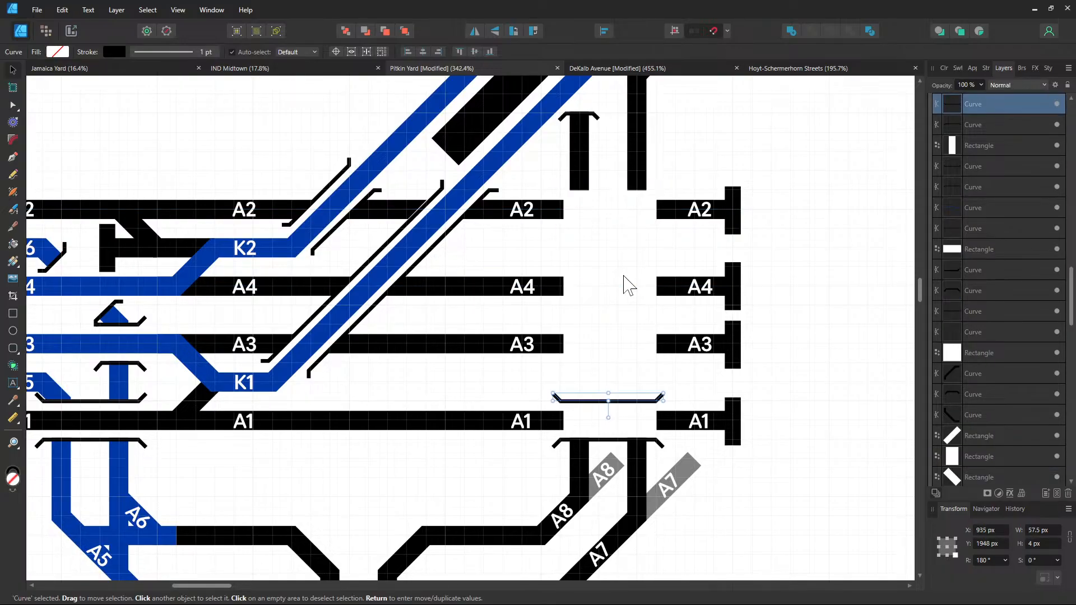
key("ctrl+z")
key("ctrl+z")
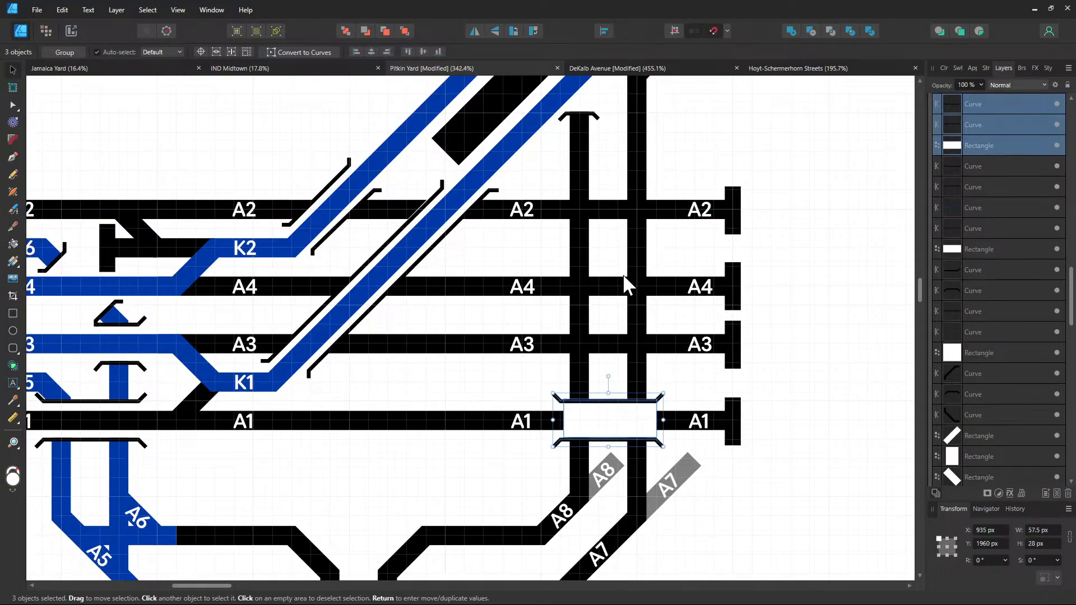
Rotate the bridge pieces 90° and move the upright marker left onto track A1
left_click(988, 561)
type("90")
key("Return")
scroll(738, 421, "up", 3)
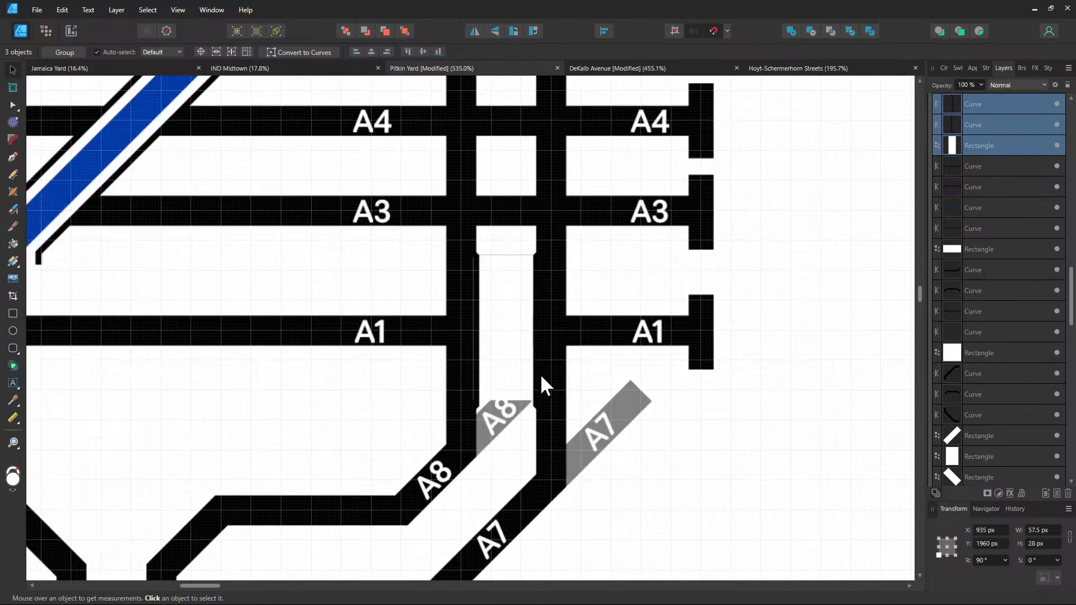
left_click_drag(499, 351, 461, 351)
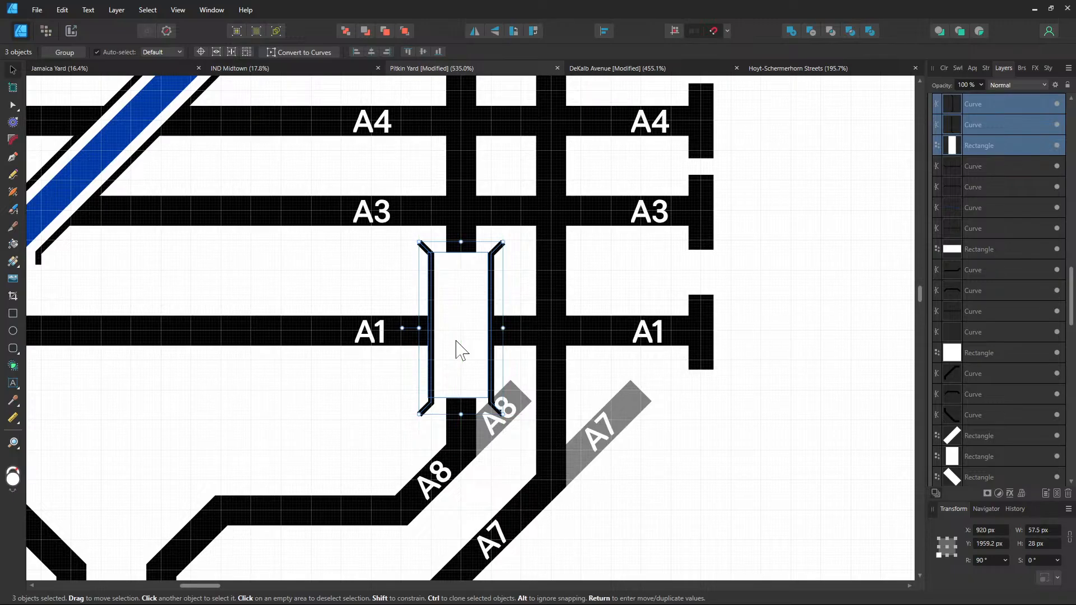
Widen the white cover rectangle to the right and adjust its height
left_click(473, 365)
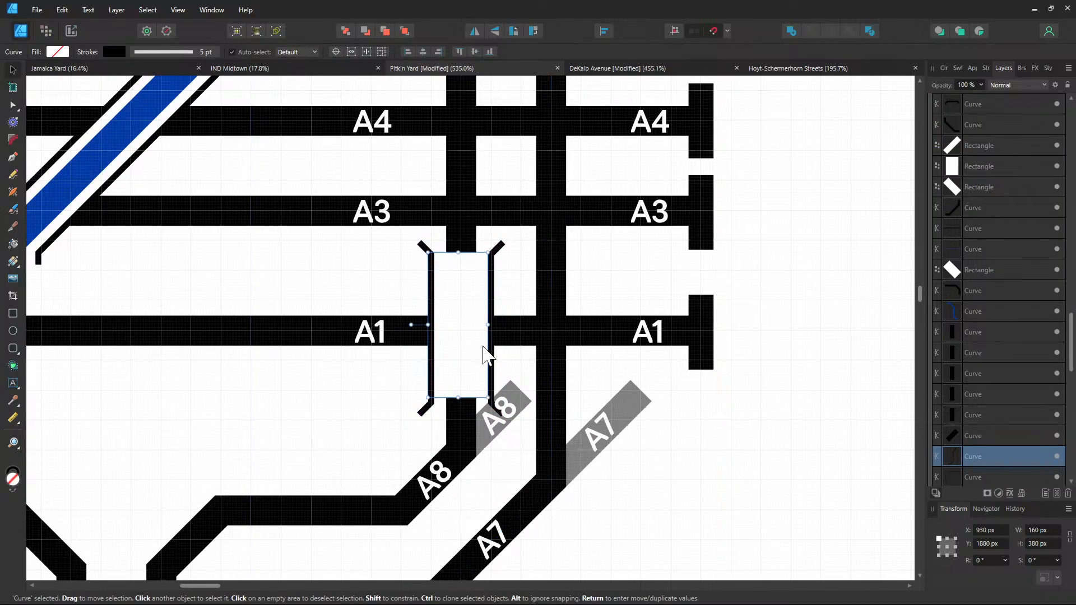
left_click(485, 355)
left_click_drag(488, 325, 587, 327)
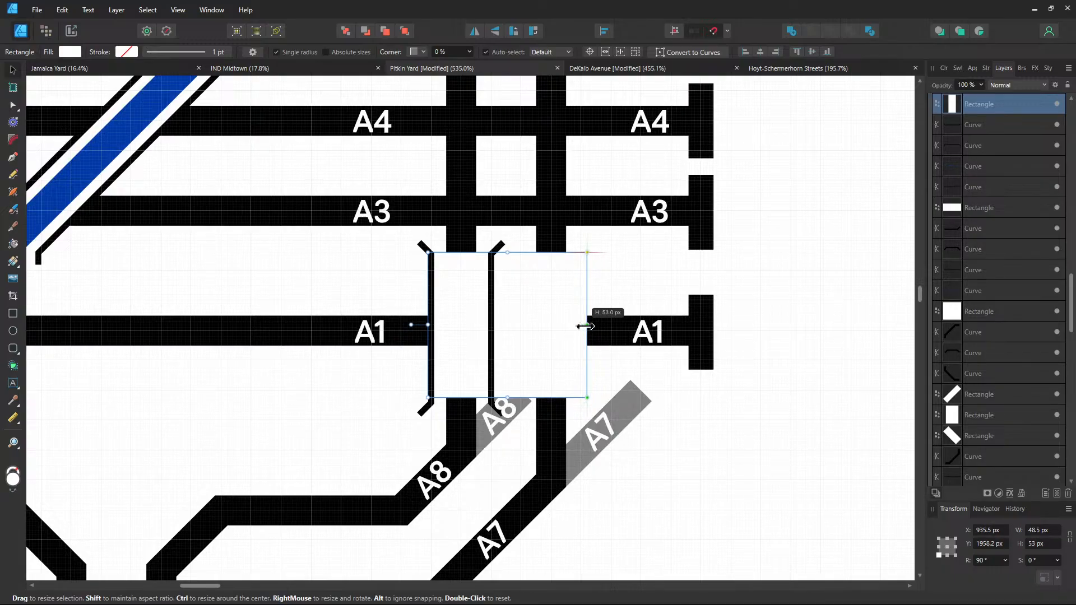
left_click_drag(507, 398, 508, 360)
Move the left and right bridge brackets up to the edges of the gap
left_click(431, 381)
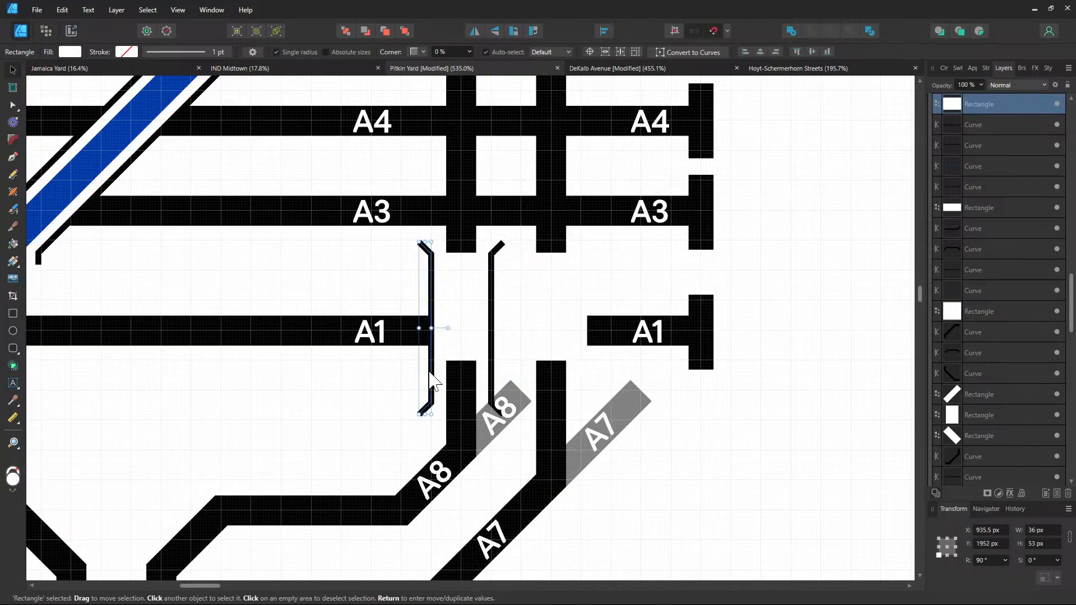
scroll(417, 364, "up", 3)
left_click_drag(432, 368, 432, 286)
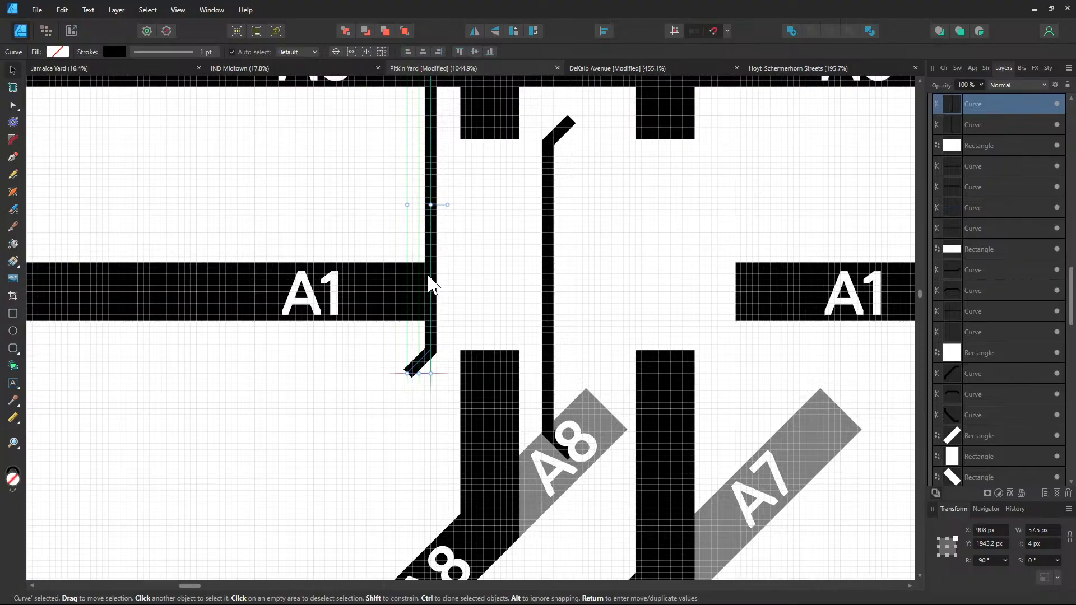
left_click(552, 346)
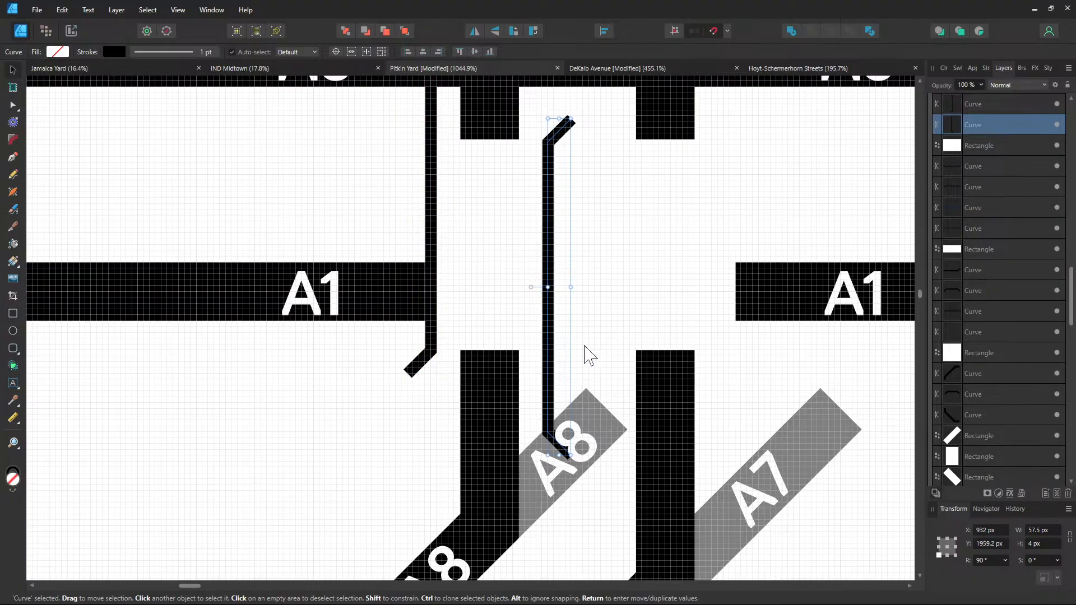
left_click_drag(549, 363, 723, 284)
left_click_drag(635, 310, 588, 503)
Stretch the white cover rectangle up past track A2 and trim its width slightly
scroll(587, 511, "down", 2)
left_click(571, 452)
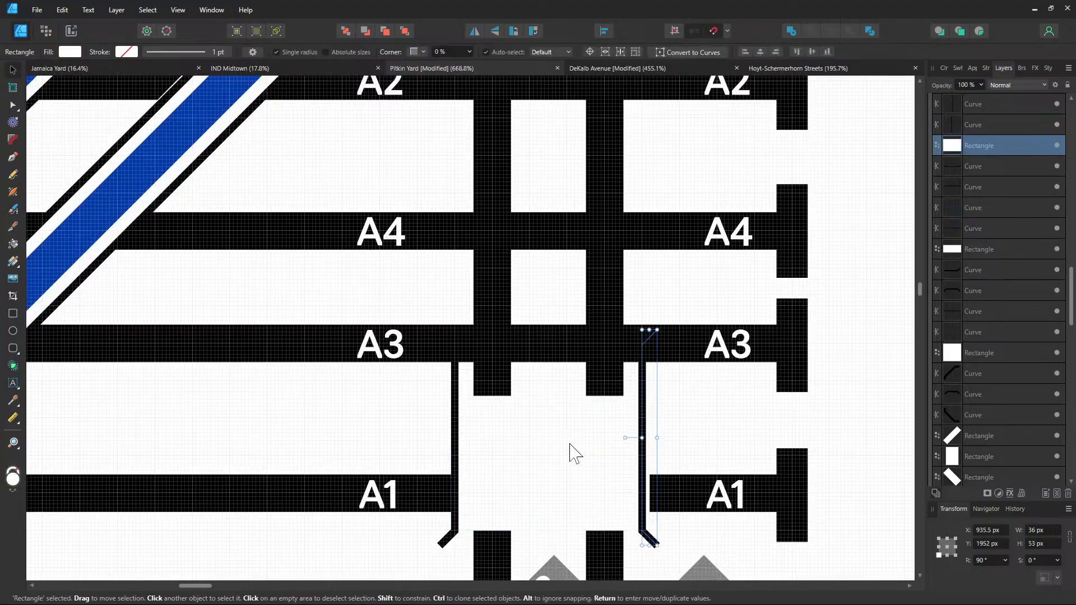
left_click_drag(553, 399, 552, 158)
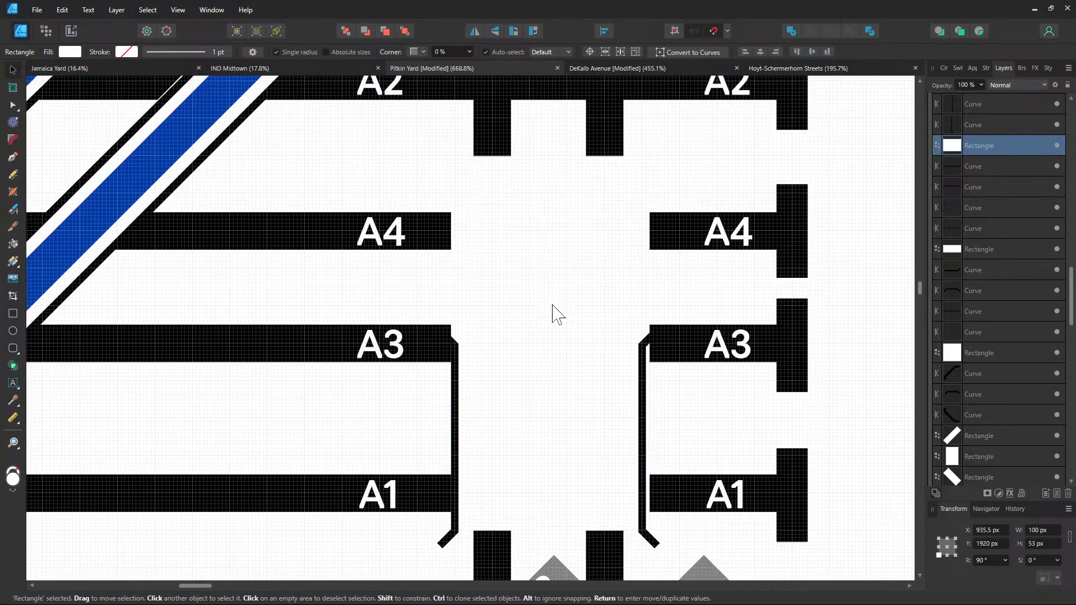
scroll(547, 449, "up", 4)
left_click_drag(544, 395, 545, 284)
scroll(637, 262, "down", 3)
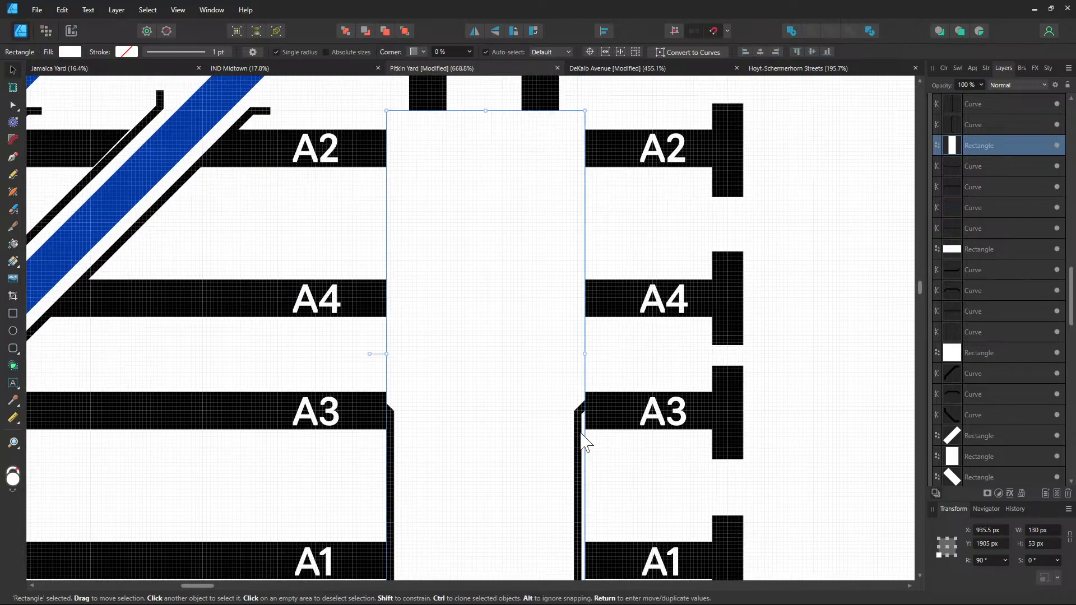
scroll(617, 392, "down", 2)
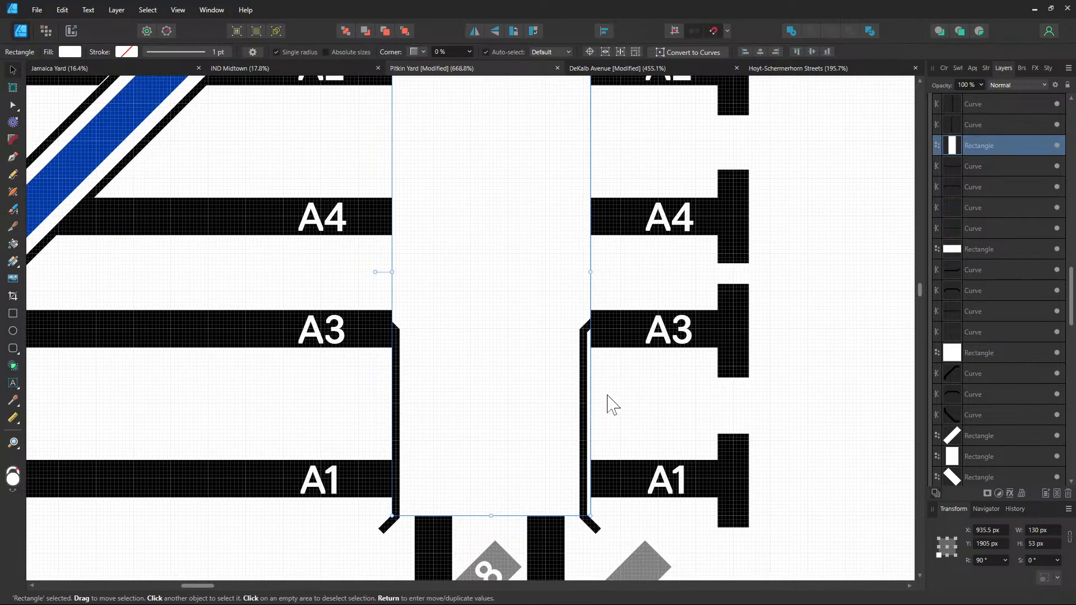
left_click_drag(590, 275, 587, 276)
Select the A7 track plus a second track, try raising them in the stack, then undo
left_click(634, 392)
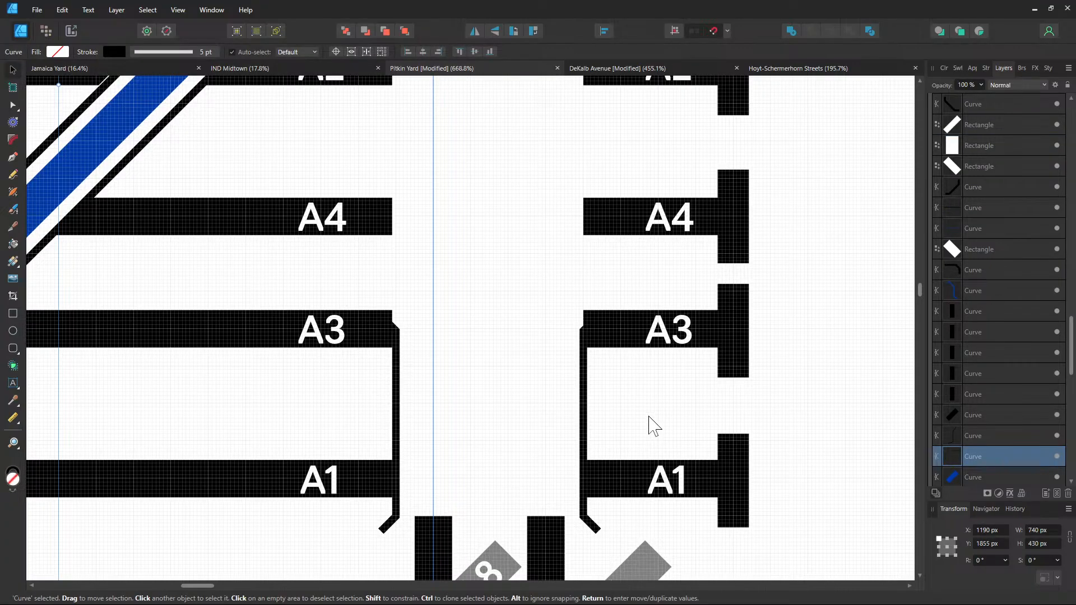
left_click(559, 542)
left_click_drag(620, 525, 672, 248)
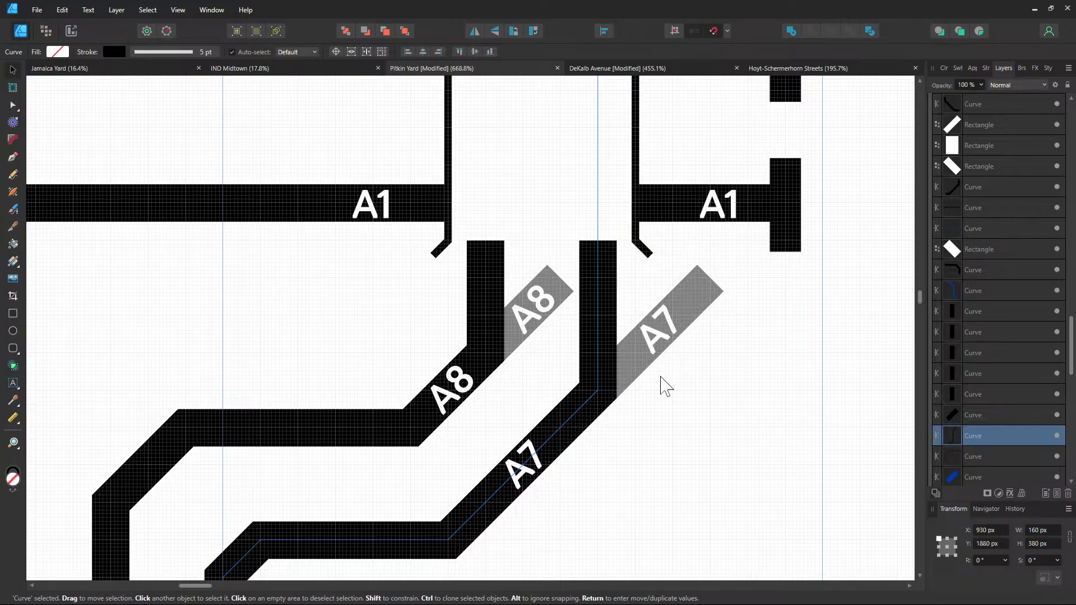
left_click_drag(660, 377, 646, 547)
left_click_drag(647, 284, 634, 459)
scroll(634, 460, "down", 2)
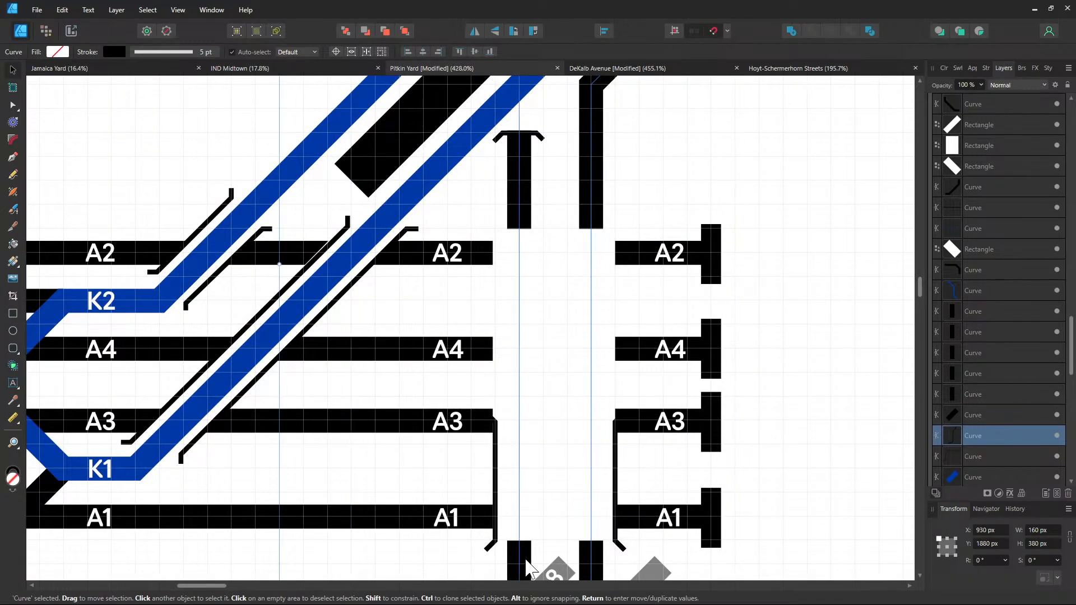
left_click(962, 457, "shift")
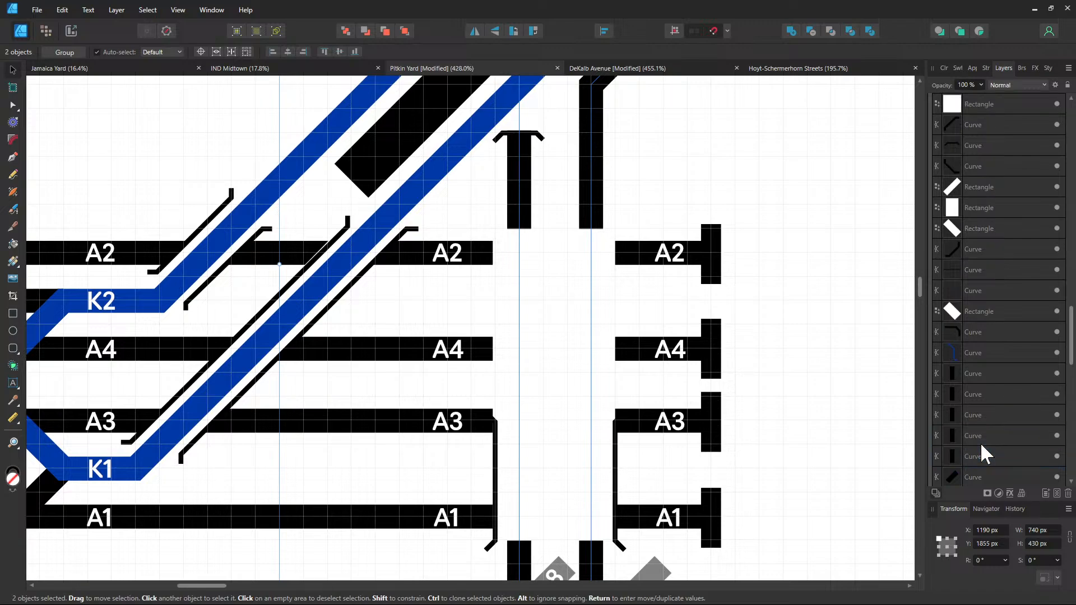
left_click_drag(962, 443, 964, 136)
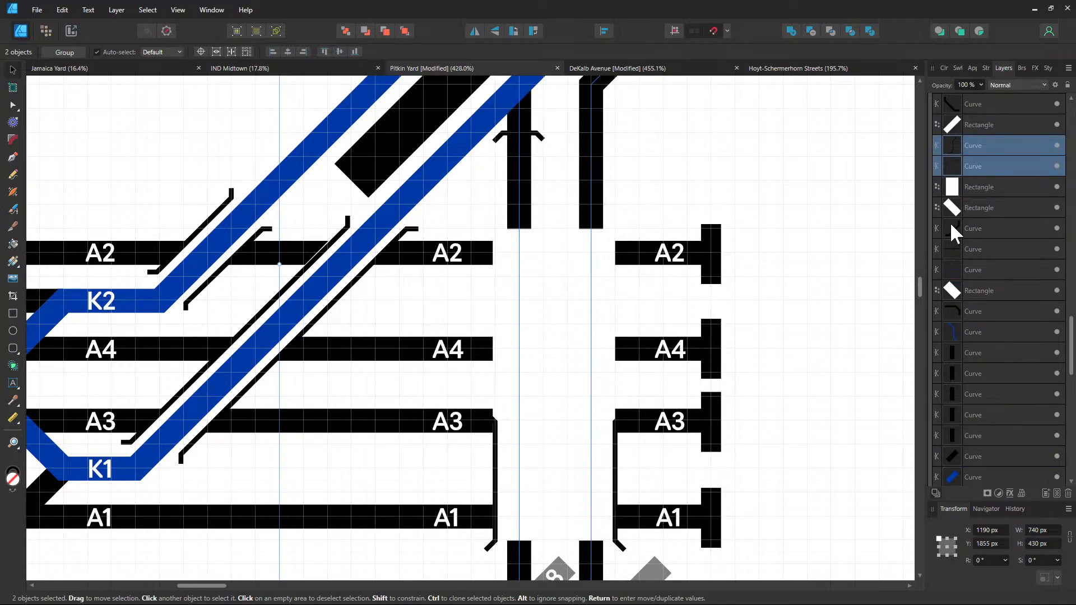
key("ctrl+z")
key("ctrl+z")
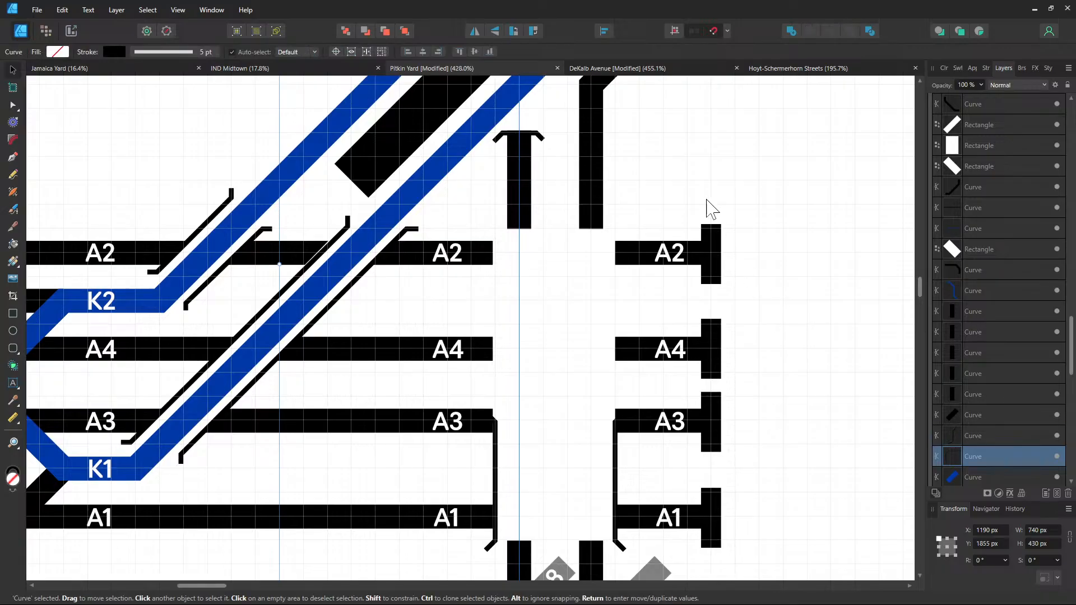
Select the rectangle above the T-shaped stop and zoom out over the surrounding tracks
left_click_drag(672, 167, 697, 311)
scroll(553, 258, "up", 3)
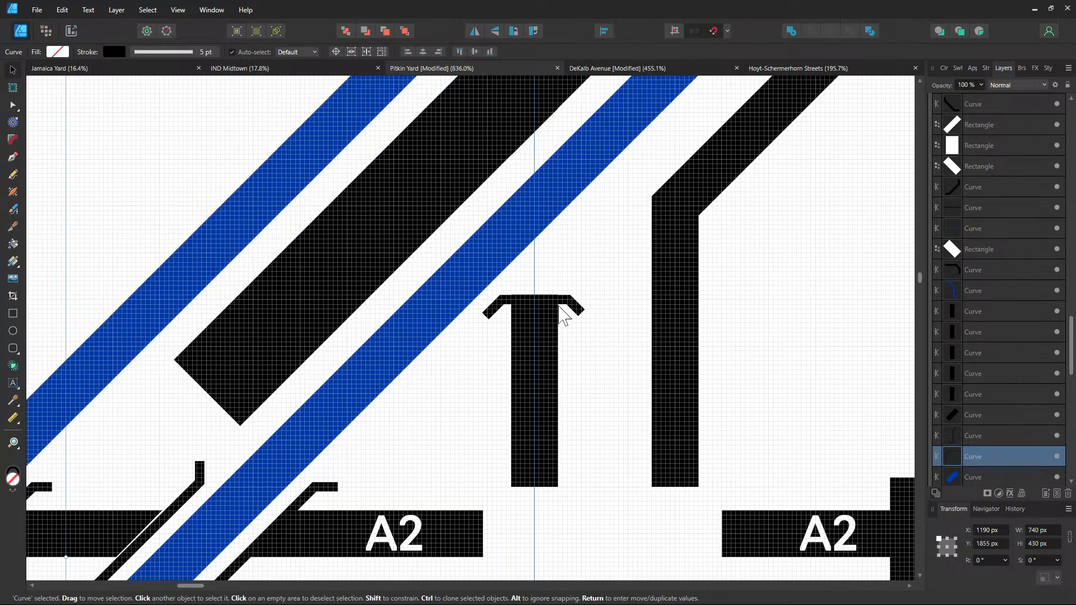
left_click(540, 298)
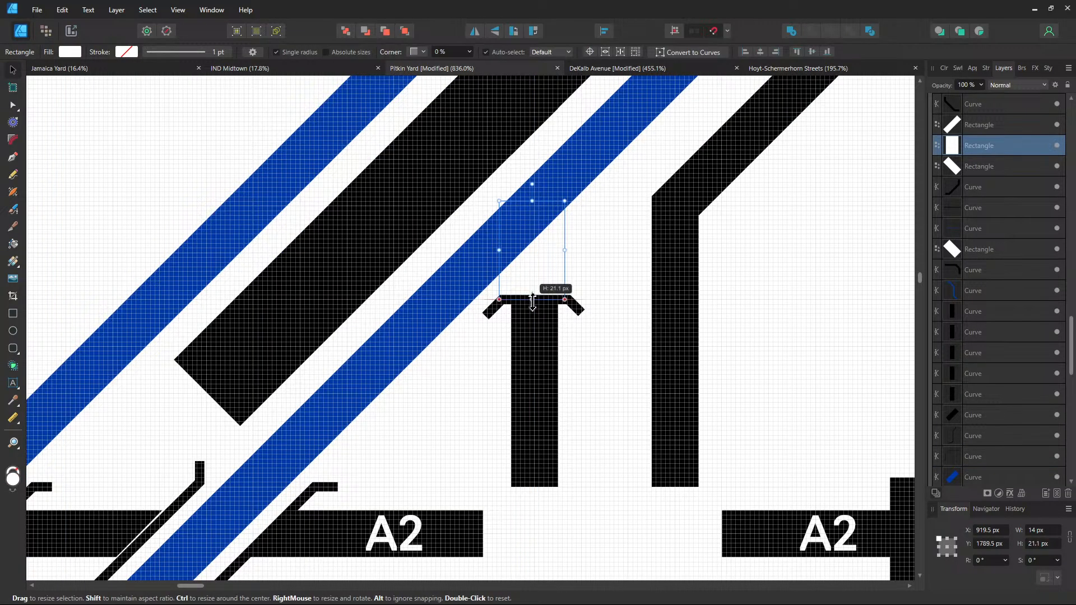
key("ctrl+z")
scroll(613, 362, "down", 2)
left_click_drag(614, 362, 555, 221)
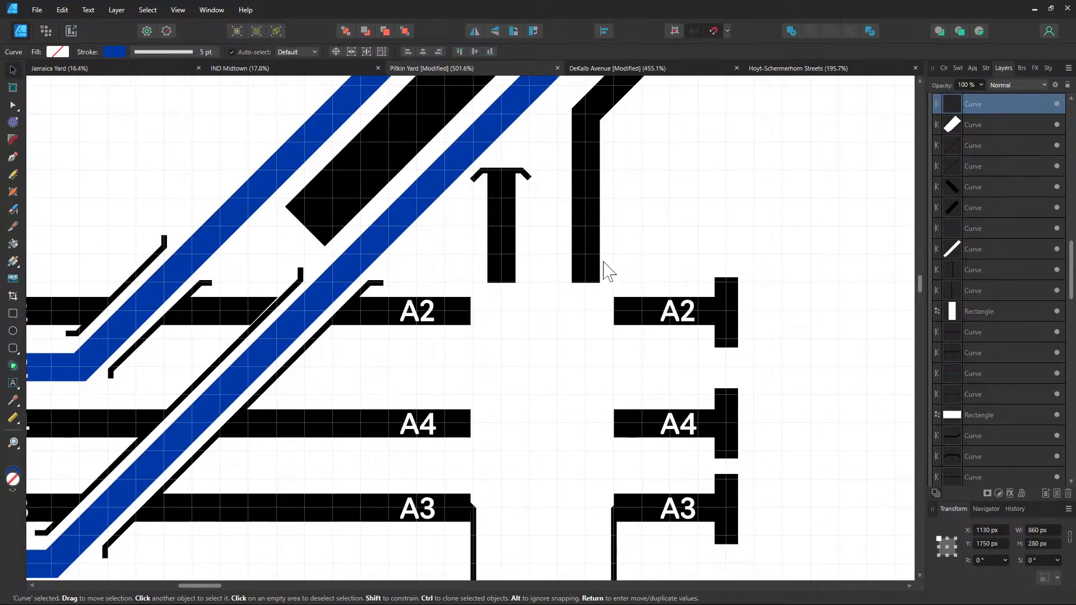
left_click_drag(603, 261, 600, 213)
With the Node Tool, select the left and right vertical stem curves to reveal their nodes
left_click(13, 105)
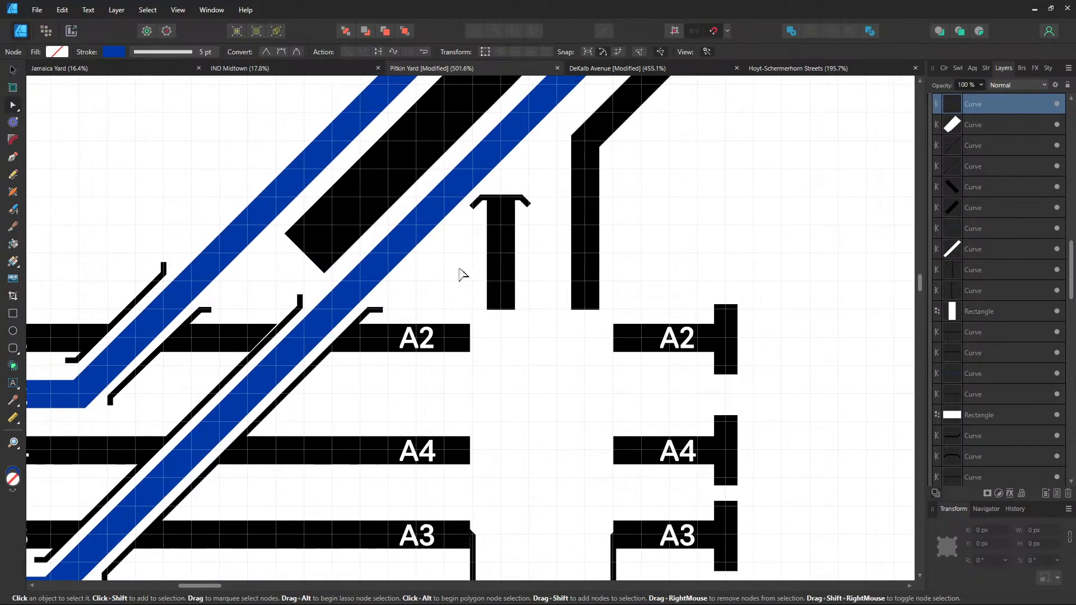
scroll(448, 235, "up", 2)
scroll(515, 270, "up", 3)
left_click(516, 270)
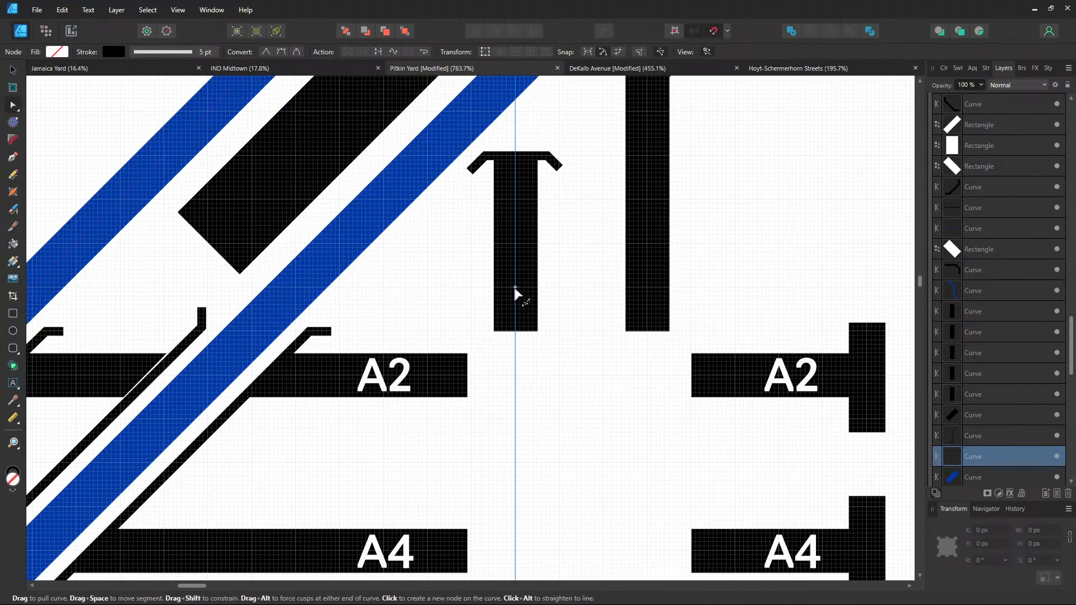
left_click(515, 288)
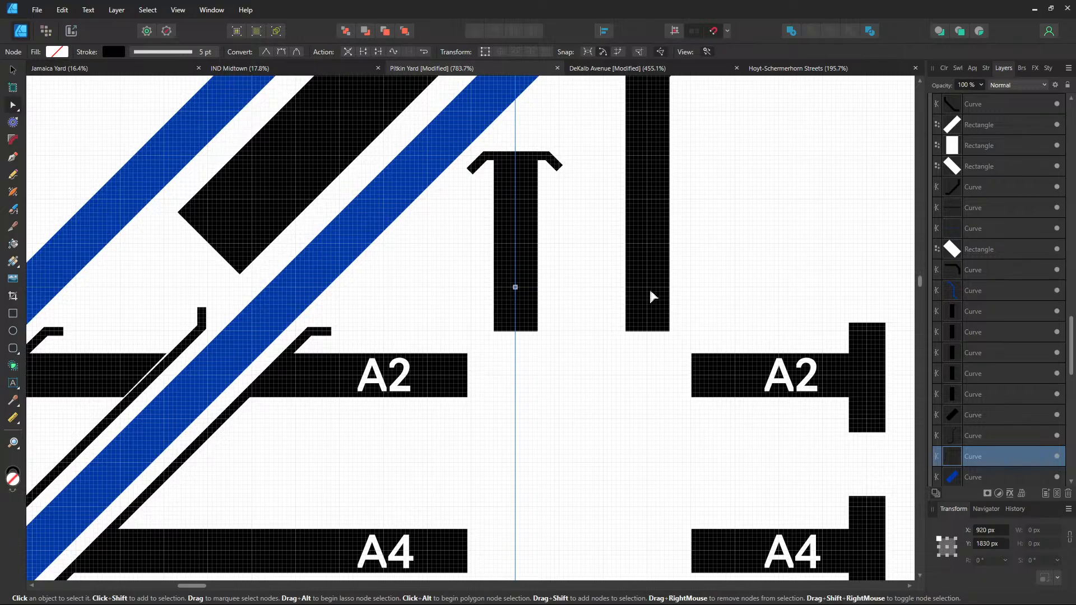
left_click(649, 295)
scroll(569, 387, "down", 3)
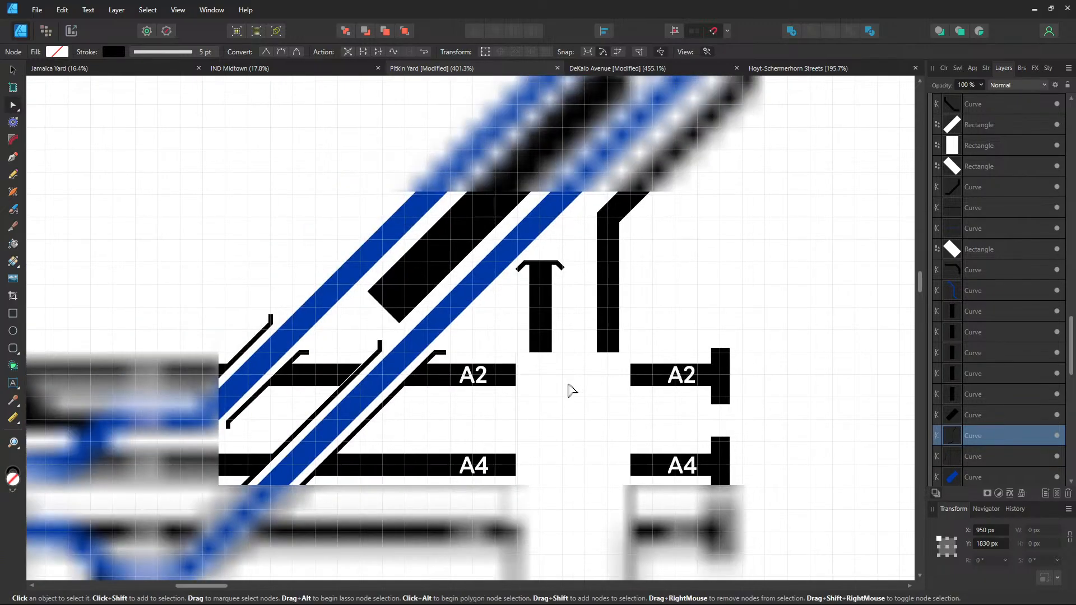
Break the left stem curve at its node, then check the right and A7 stems' node options
left_click(536, 331)
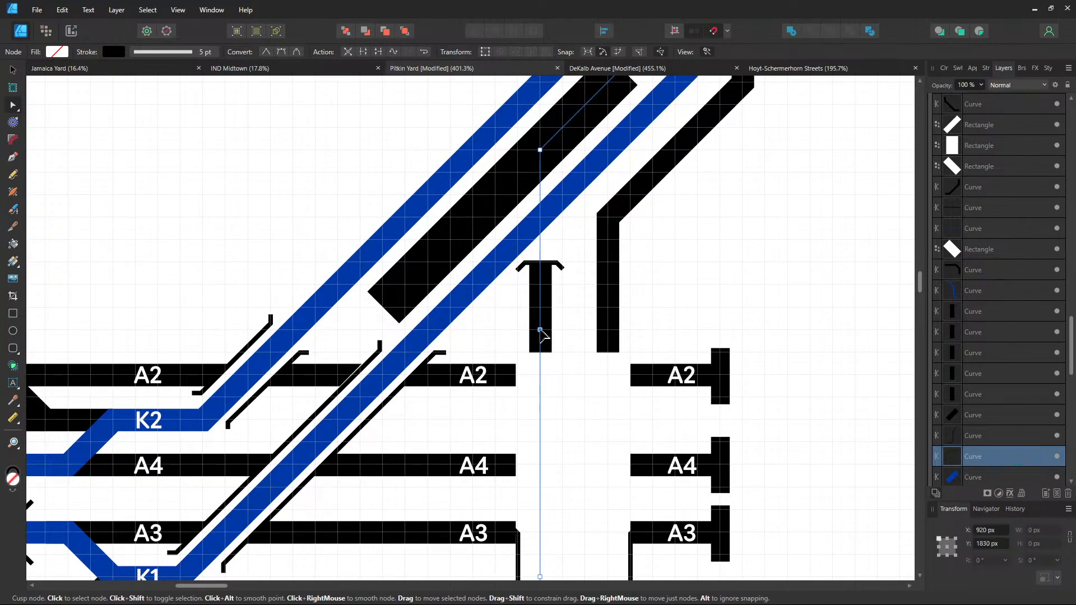
right_click(540, 331)
left_click(452, 442)
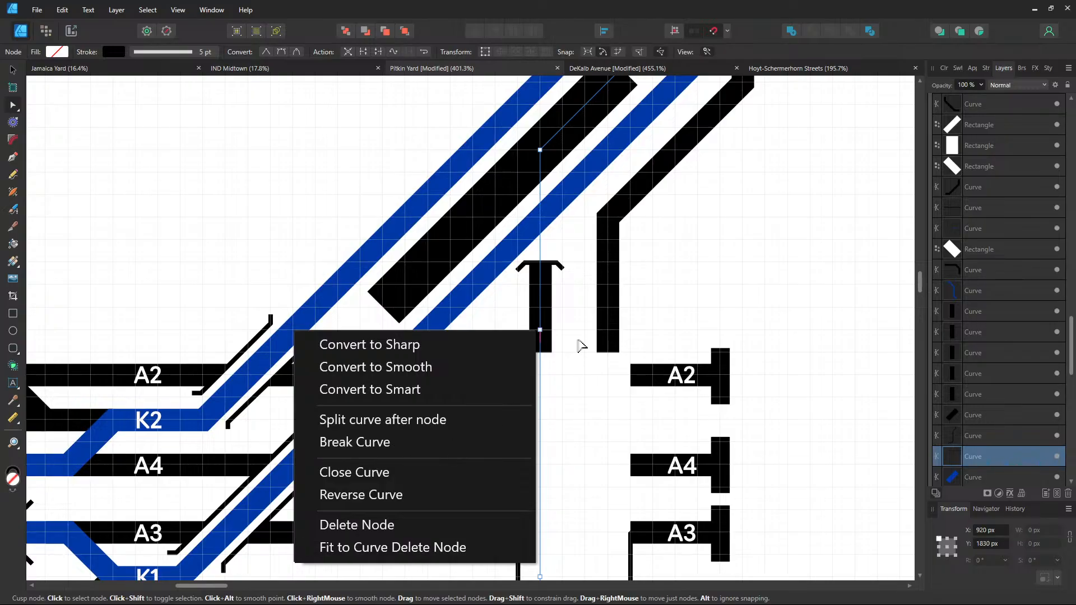
left_click(608, 340)
right_click(609, 330)
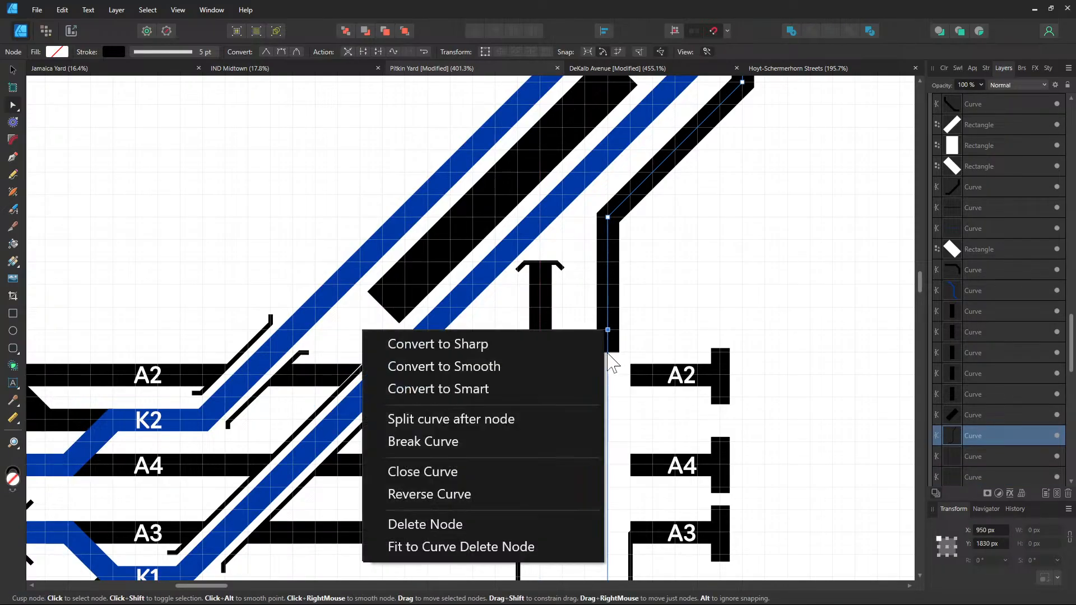
left_click(785, 418)
scroll(745, 185, "down", 5)
scroll(616, 409, "up", 2)
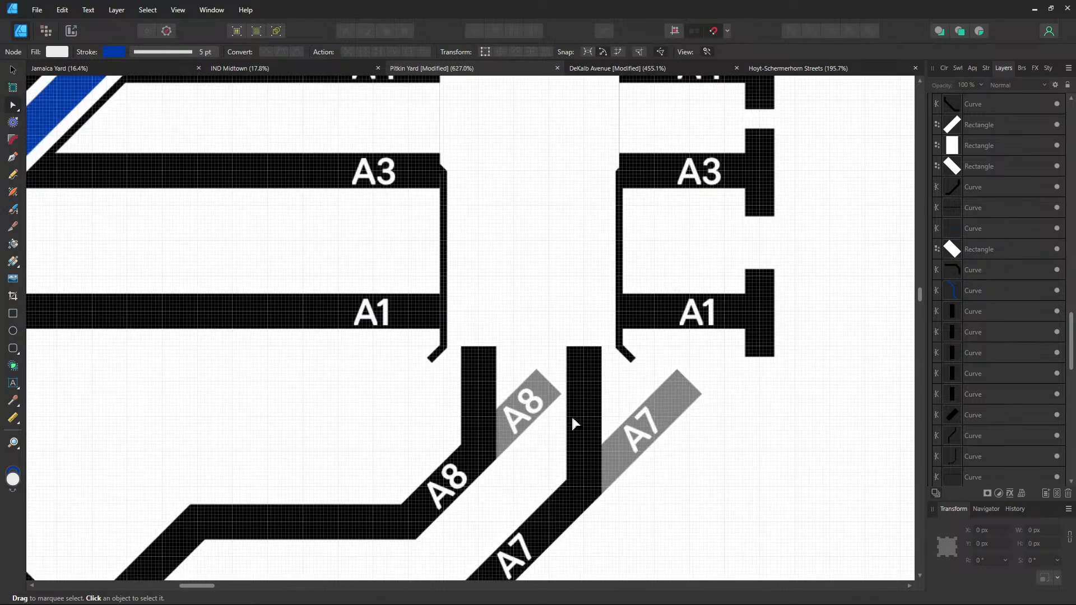
left_click(584, 402)
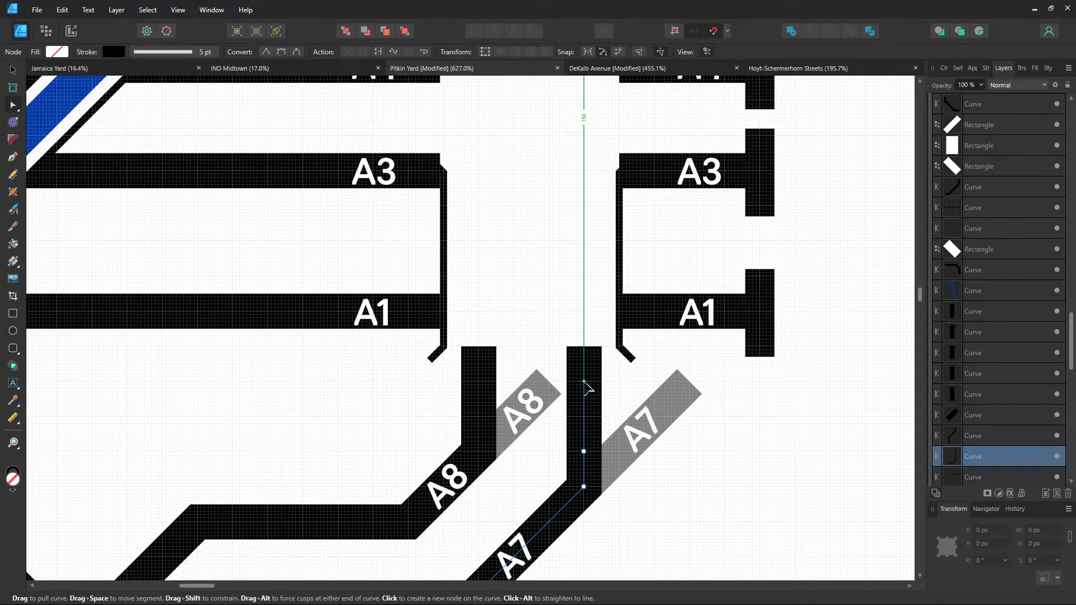
right_click(584, 382)
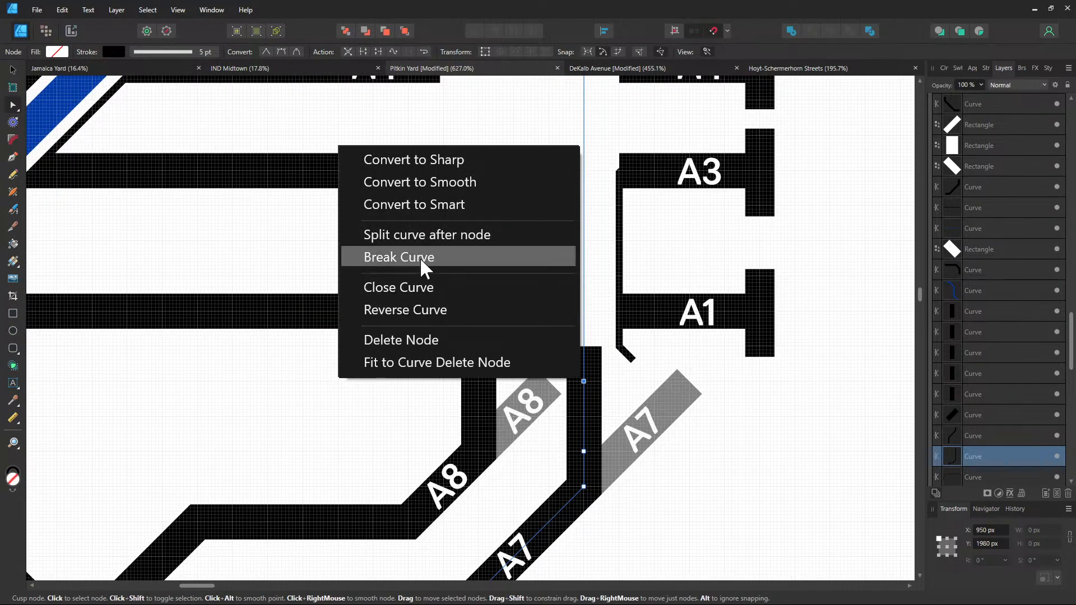
left_click(639, 386)
Break the vertical A8 track curve at its top node with Break Curve
left_click(480, 386)
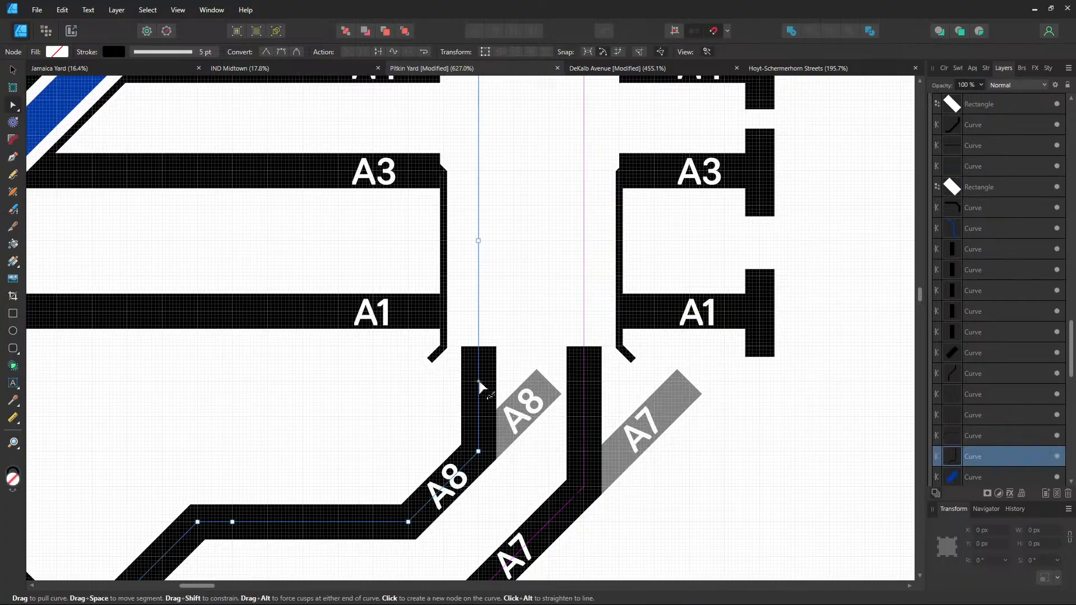
right_click(479, 382)
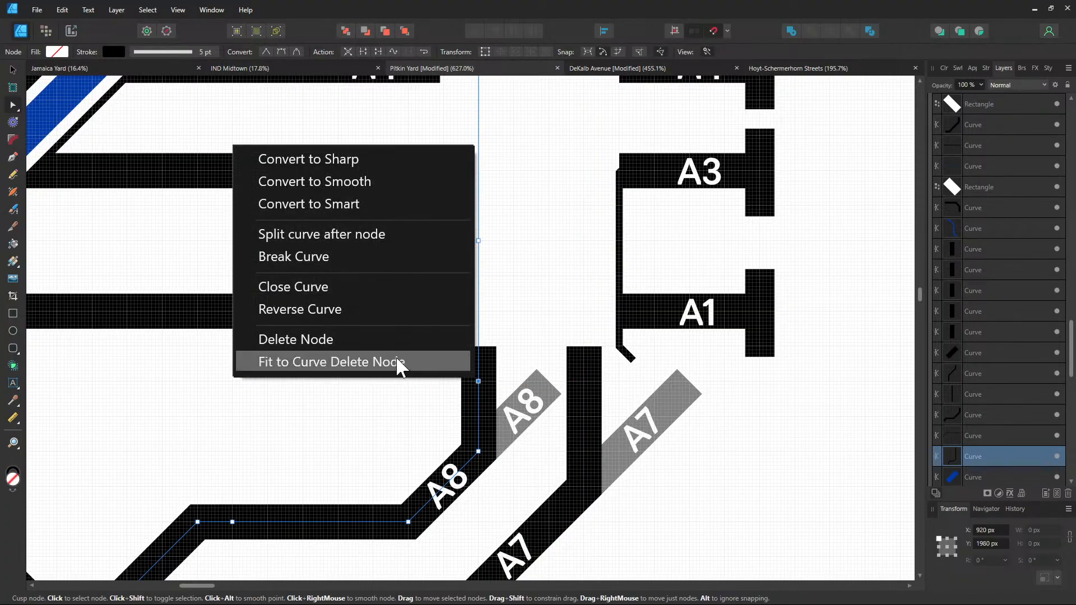
left_click(322, 260)
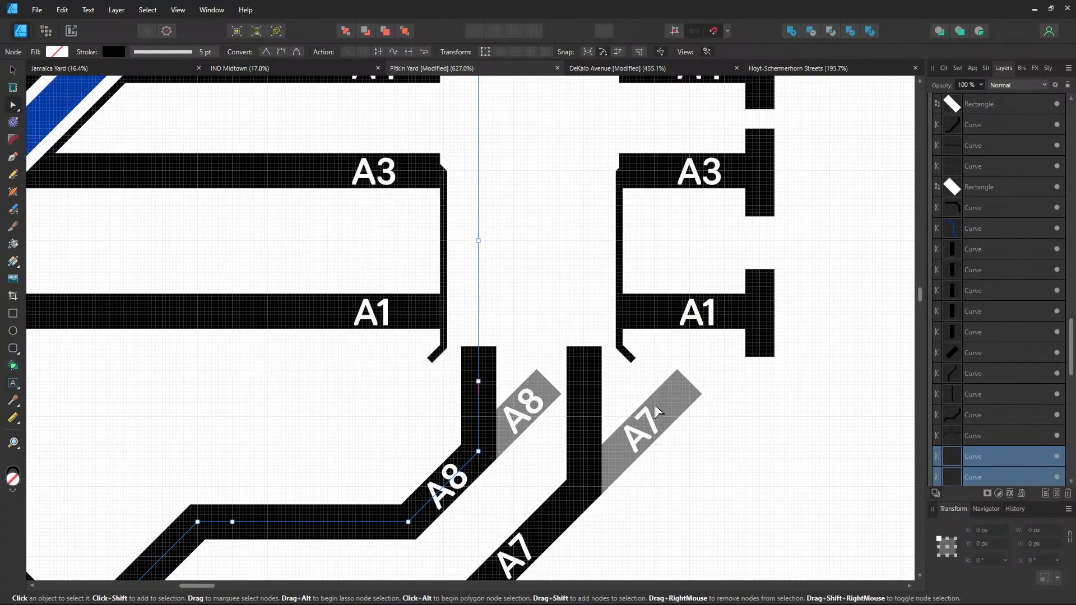
Move the A7 curve and upper A8 piece above the white Rectangle in the Layers panel
left_click(584, 365)
left_click(483, 368, "shift")
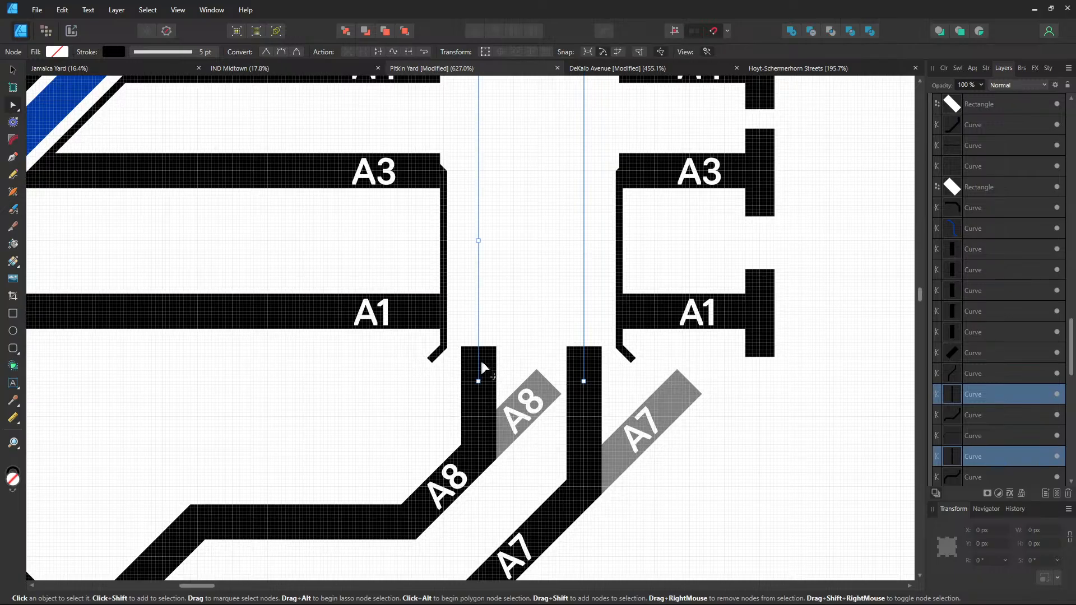
left_click_drag(971, 390, 980, 198)
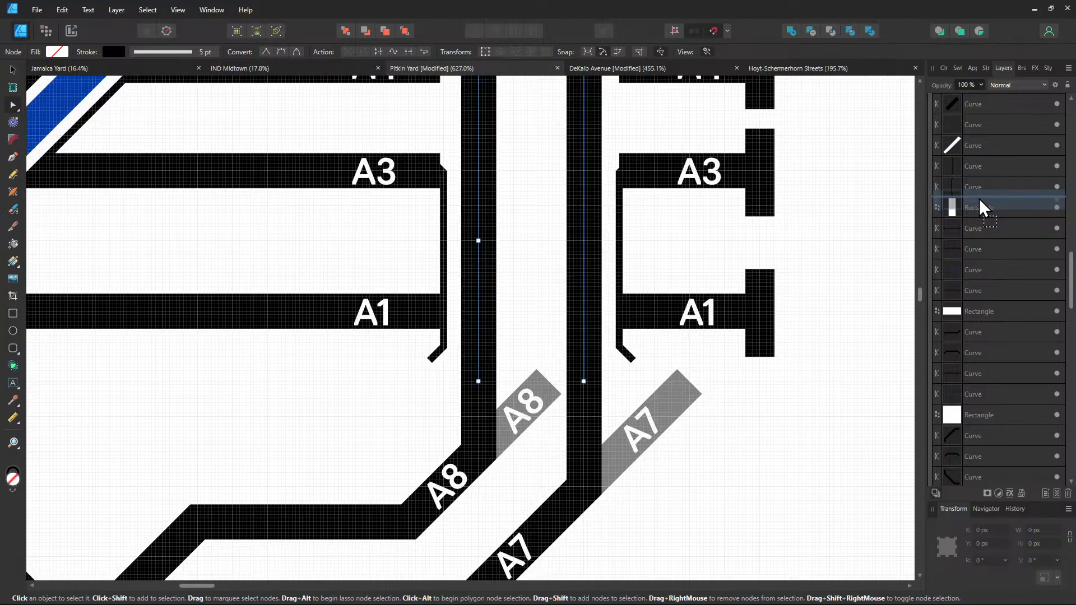
left_click_drag(734, 251, 699, 438)
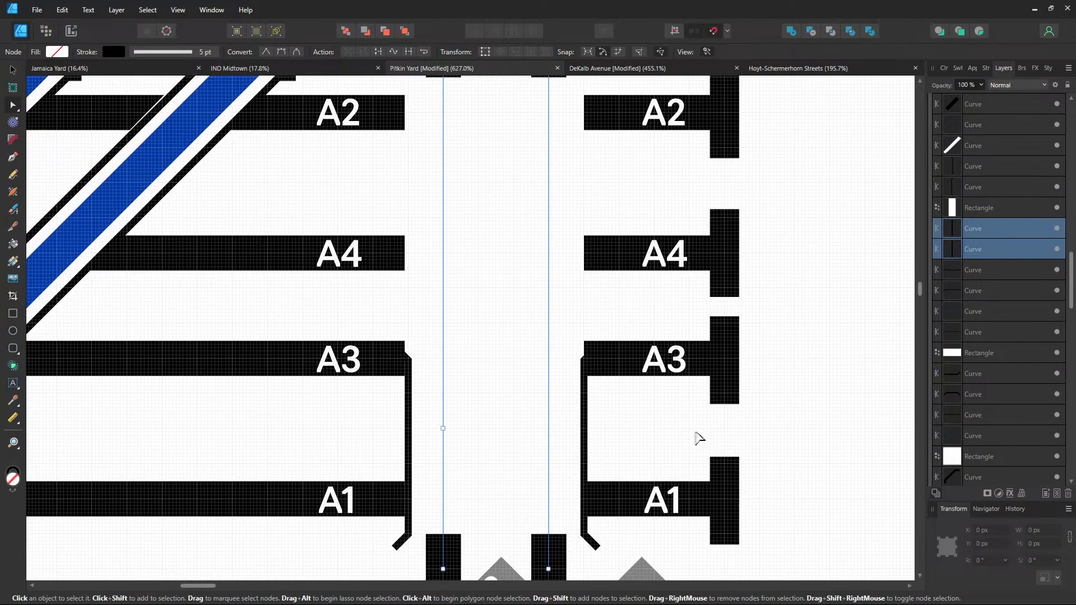
left_click_drag(981, 235, 985, 197)
scroll(767, 345, "up", 2)
scroll(793, 250, "up", 4)
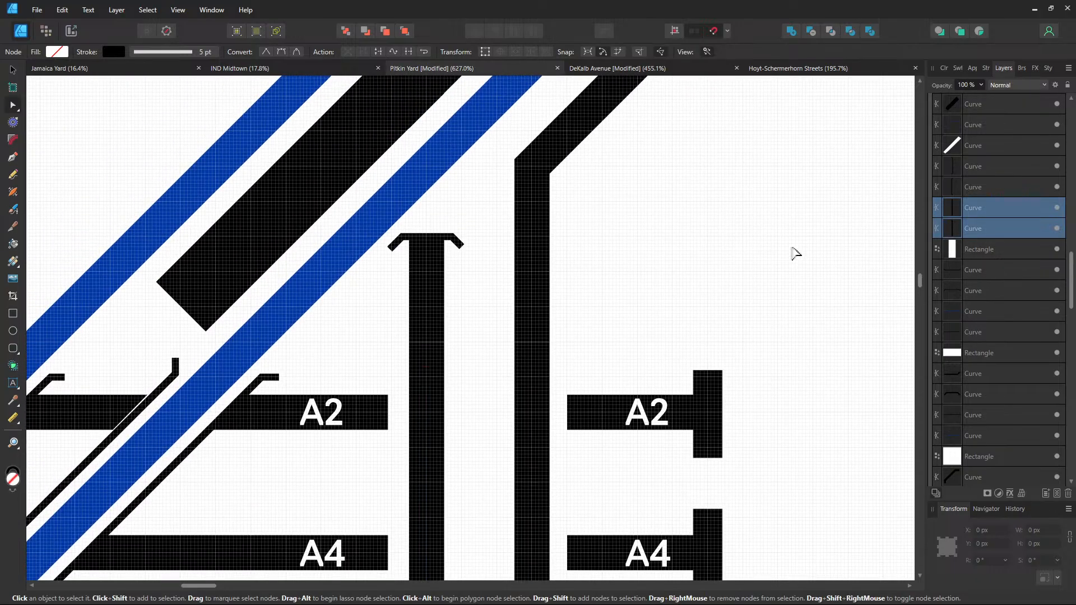
scroll(802, 204, "down", 6)
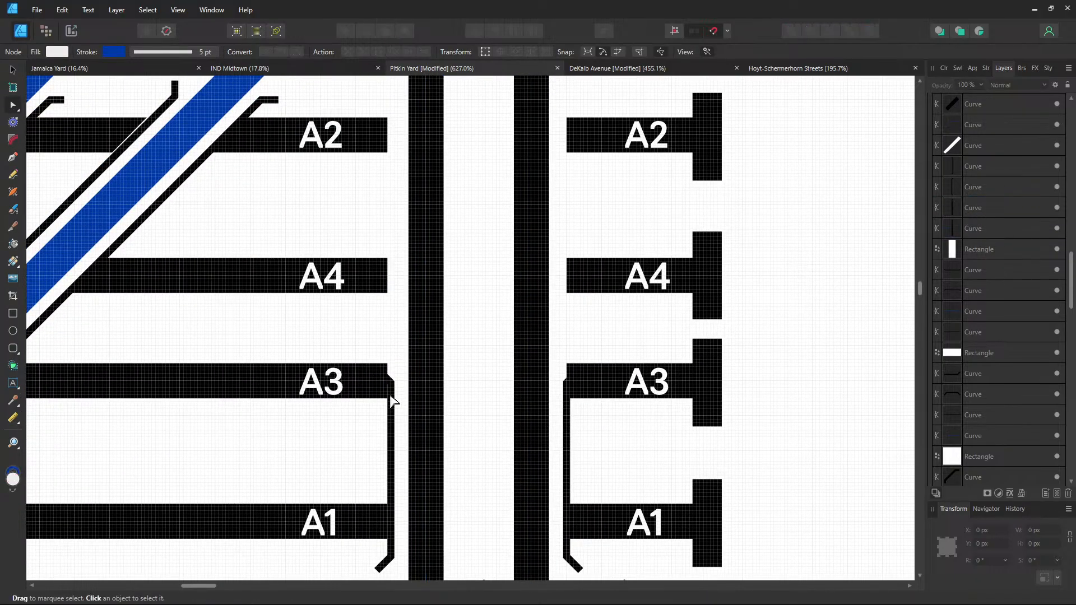
Drag the top node of the thin connector beside A3 up to track A2
left_click(392, 401)
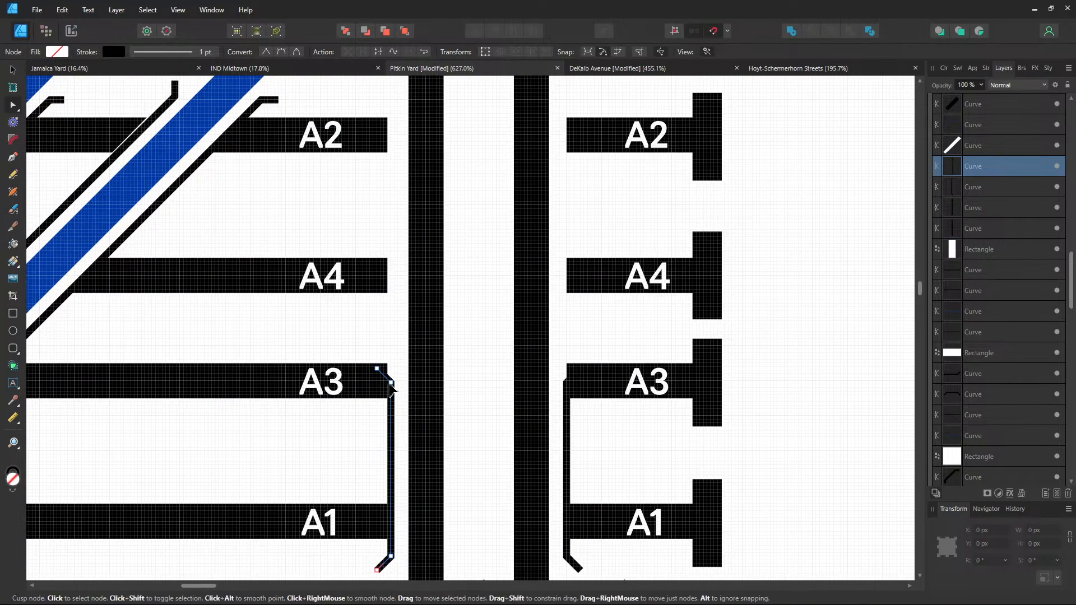
left_click_drag(391, 384, 401, 140)
scroll(435, 247, "up", 5)
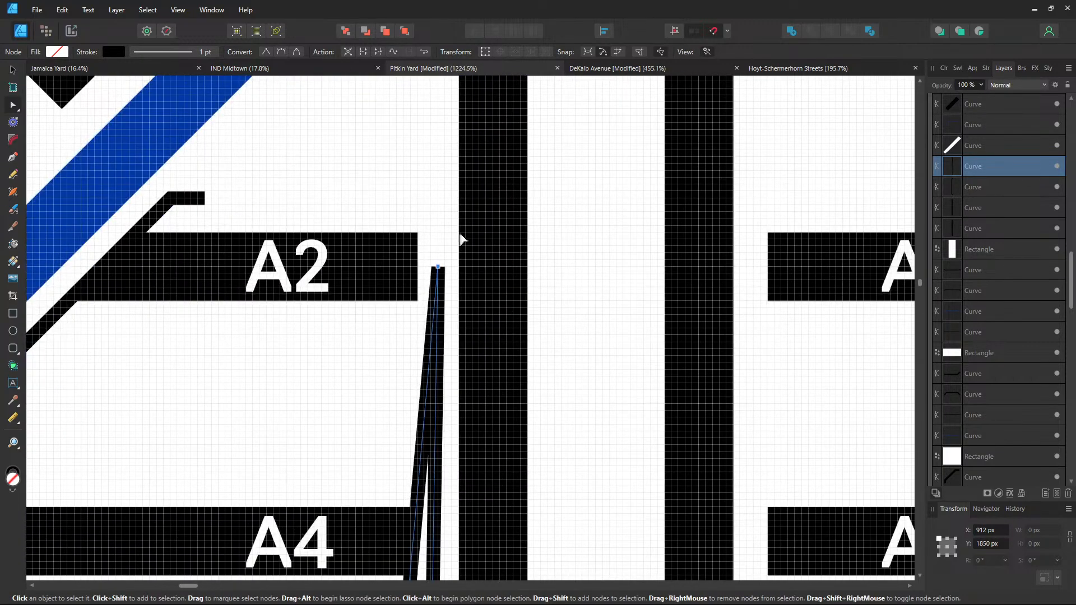
left_click_drag(462, 240, 458, 445)
left_click_drag(459, 442, 456, 431)
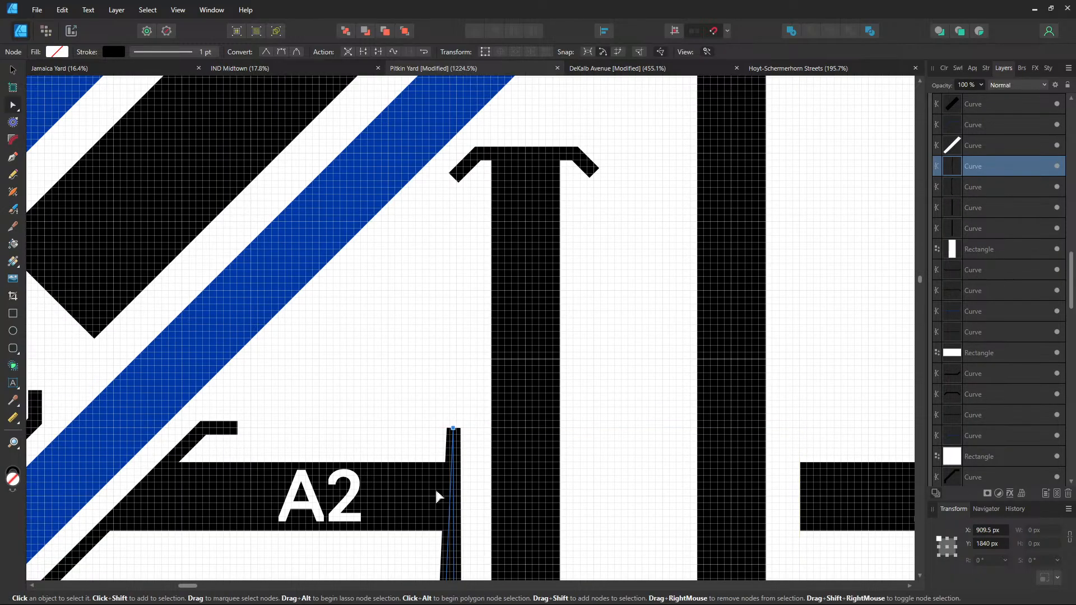
left_click_drag(430, 524, 476, 144)
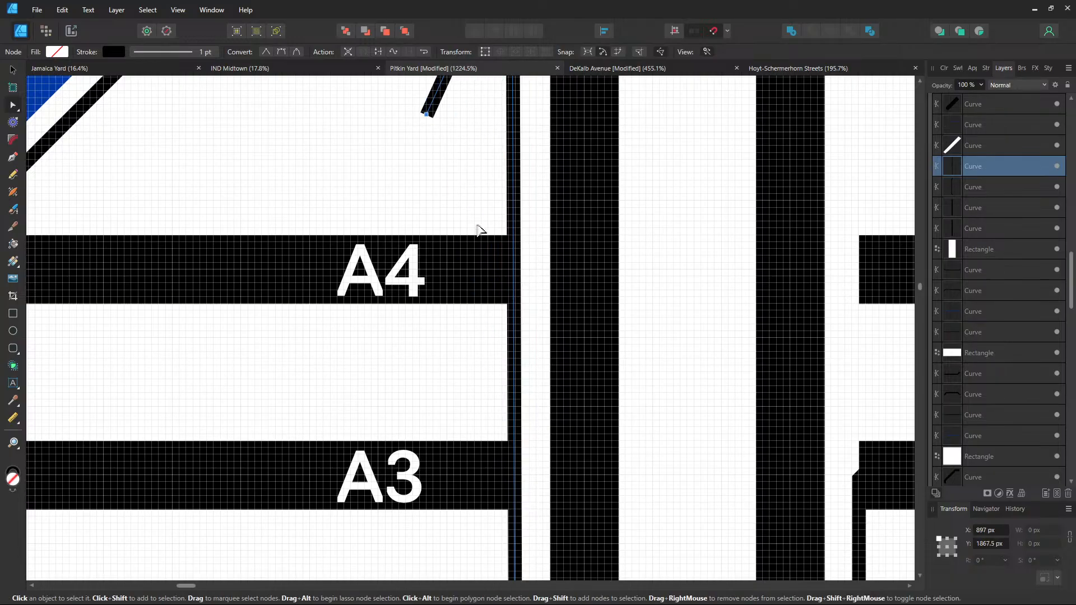
left_click_drag(480, 233, 474, 551)
Move the connector's lower node up beside A2 and straighten the line vertically
left_click(414, 482)
left_click_drag(414, 482, 480, 273)
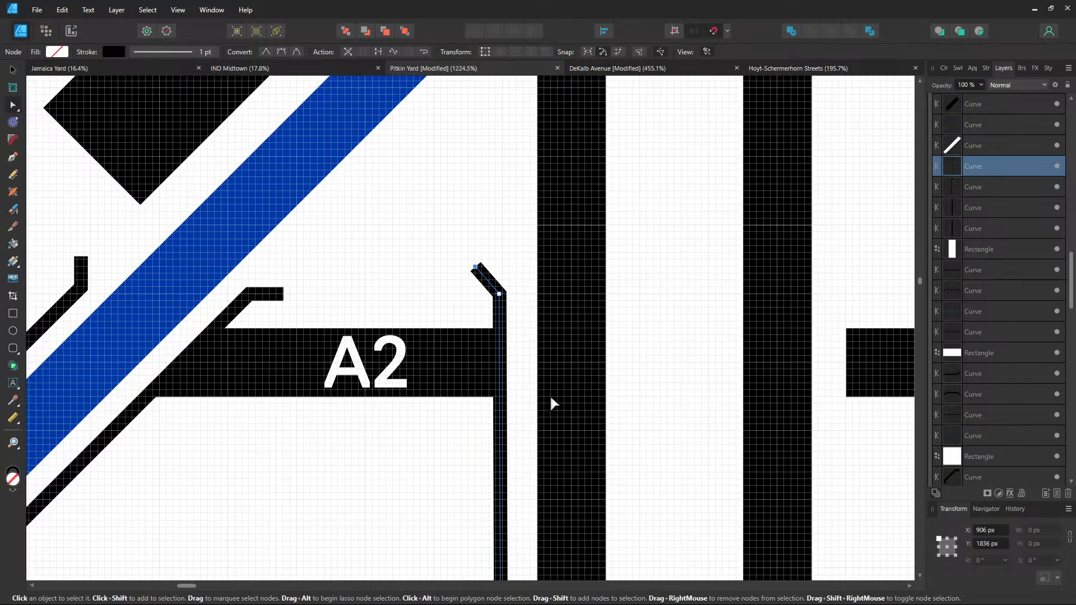
scroll(509, 341, "up", 2)
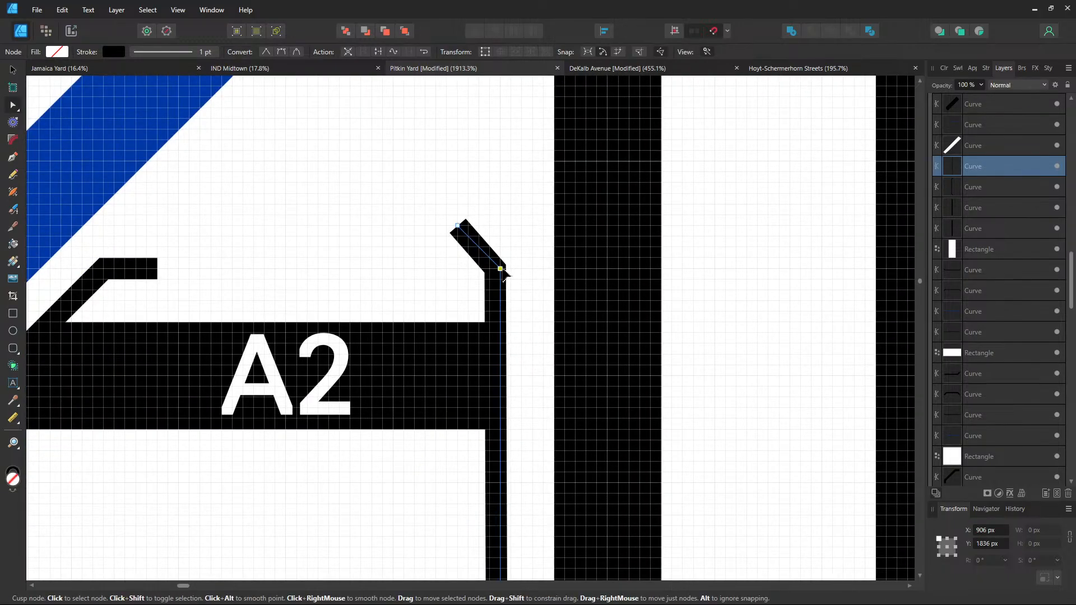
left_click_drag(503, 270, 503, 270)
mouse_move(462, 227)
left_mouse_down()
mouse_move(472, 231)
mouse_move(461, 235)
left_mouse_up()
scroll(389, 456, "down", 5)
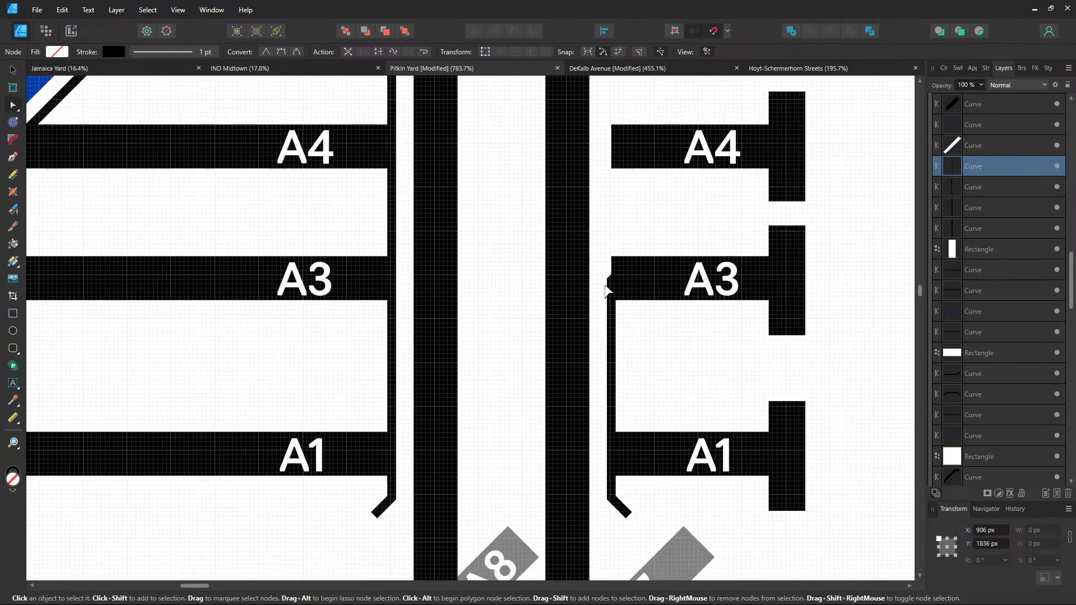
scroll(607, 291, "up", 1)
Raise the top node of the thin line left of the right-hand A3 track
left_click(607, 403)
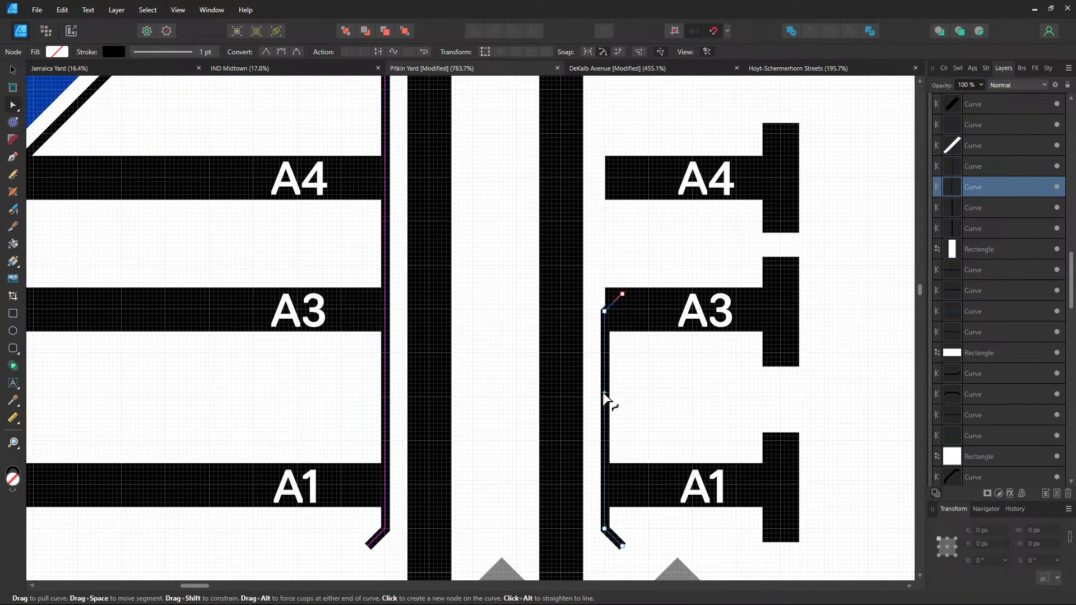
scroll(619, 463, "up", 4)
scroll(566, 531, "up", 1)
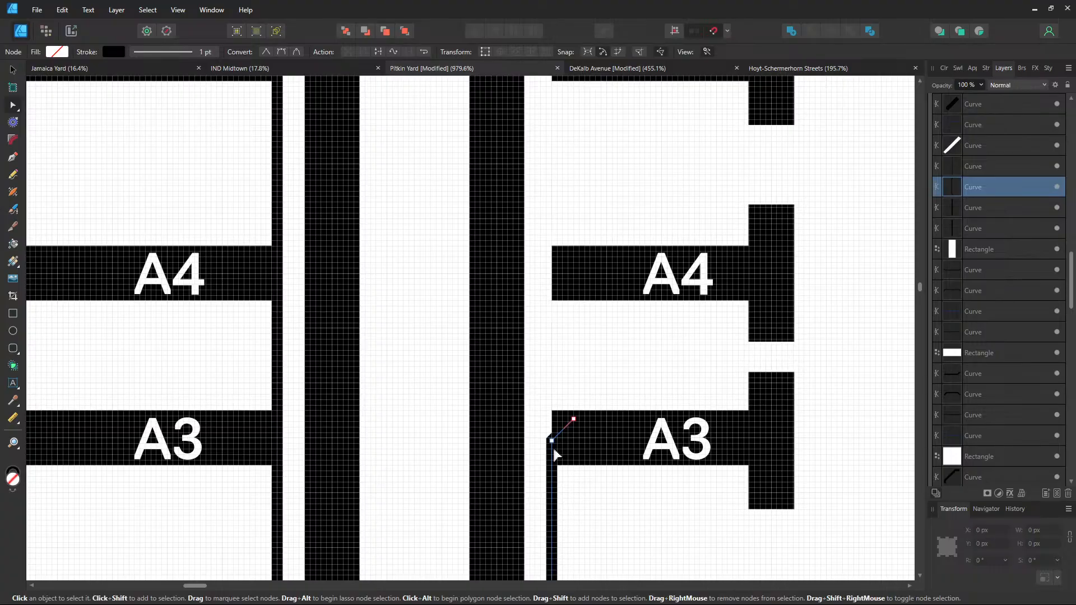
left_click_drag(554, 308, 550, 154)
scroll(564, 291, "up", 2)
scroll(565, 291, "up", 3)
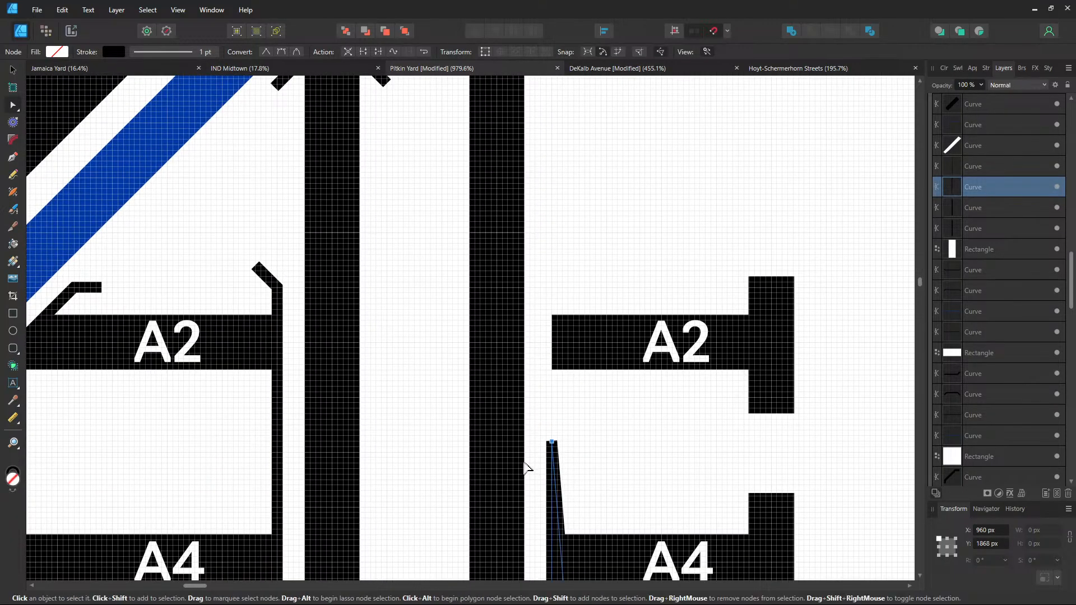
mouse_move(554, 446)
left_mouse_down()
mouse_move(554, 273)
mouse_move(554, 282)
left_mouse_up()
Pull that line's end up and left into a diagonal flare beside track A2
scroll(558, 278, "down", 3)
scroll(558, 278, "down", 1)
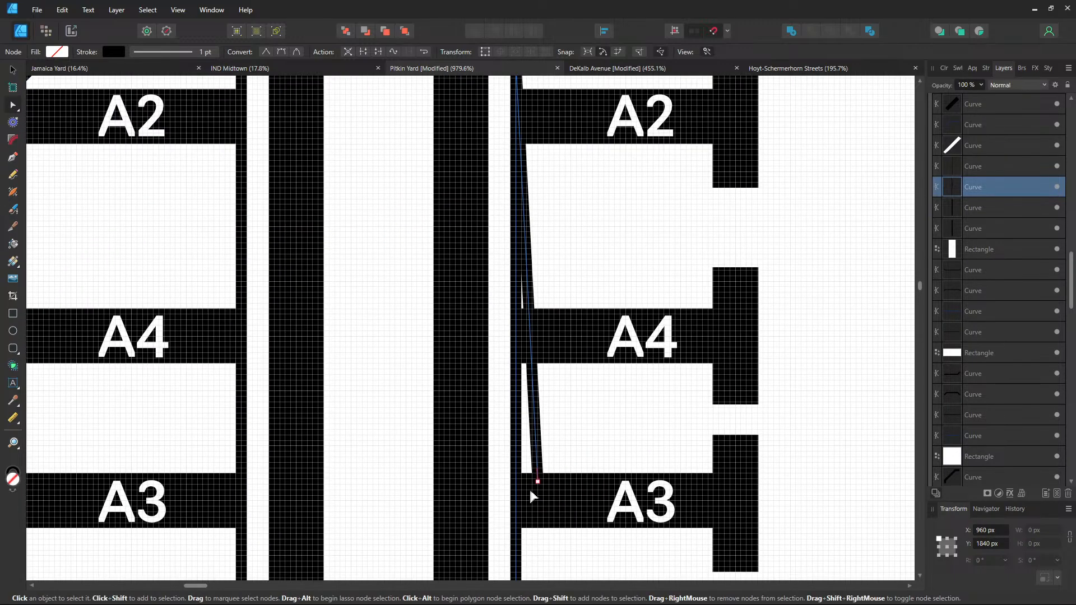
left_click_drag(563, 405, 594, 129)
left_click_drag(611, 244, 652, 571)
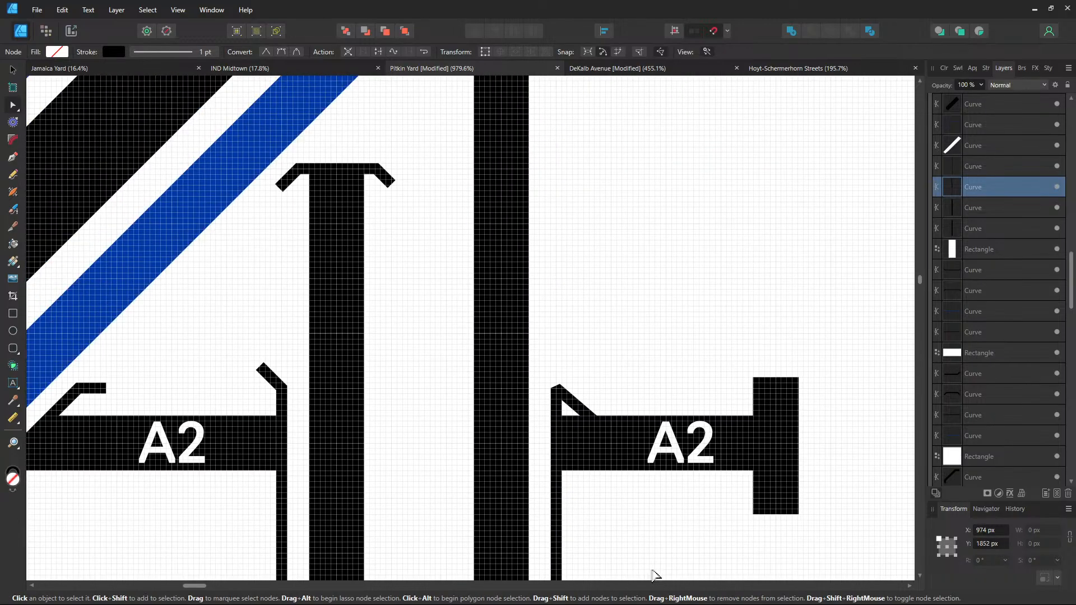
left_click_drag(634, 457, 575, 352)
scroll(583, 390, "up", 2)
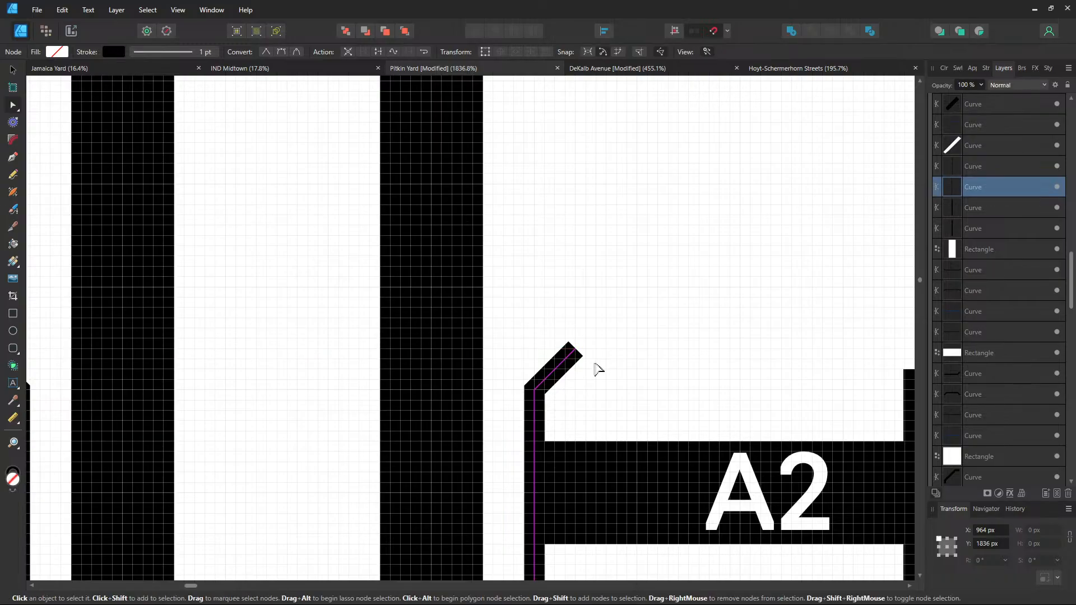
scroll(584, 380, "down", 6)
scroll(628, 400, "down", 3)
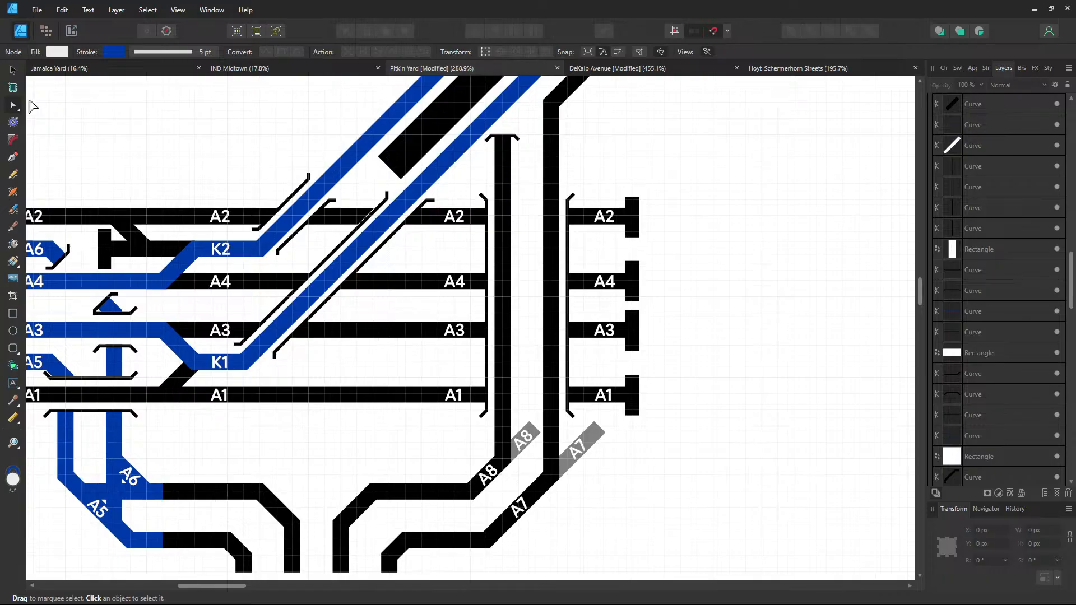
Duplicate the A8 label with Ctrl+J and rotate the copy to 90°
left_click(12, 69)
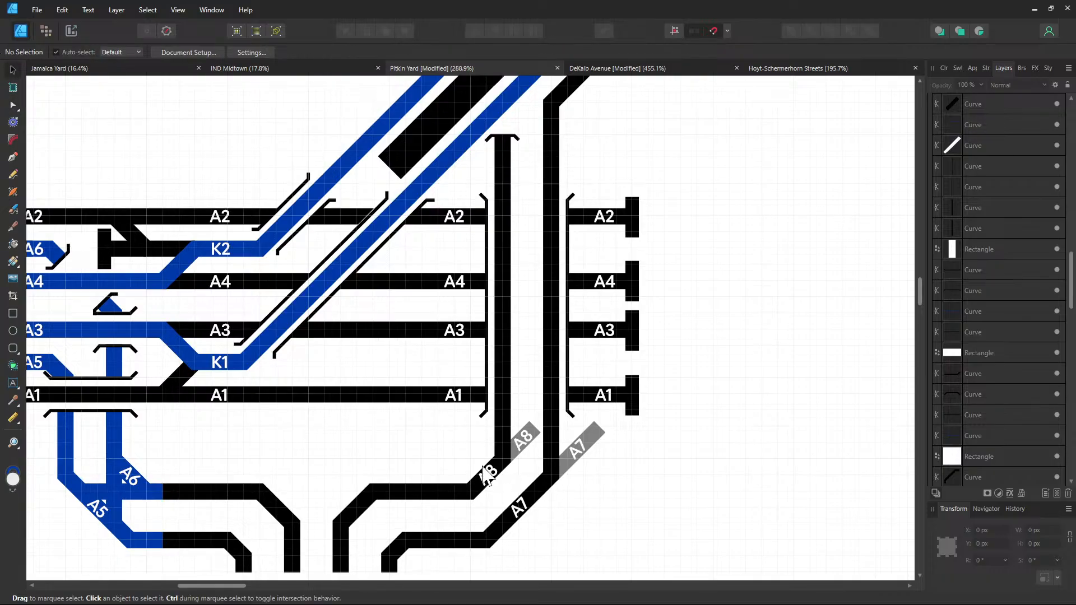
left_click(487, 470)
key("Delete")
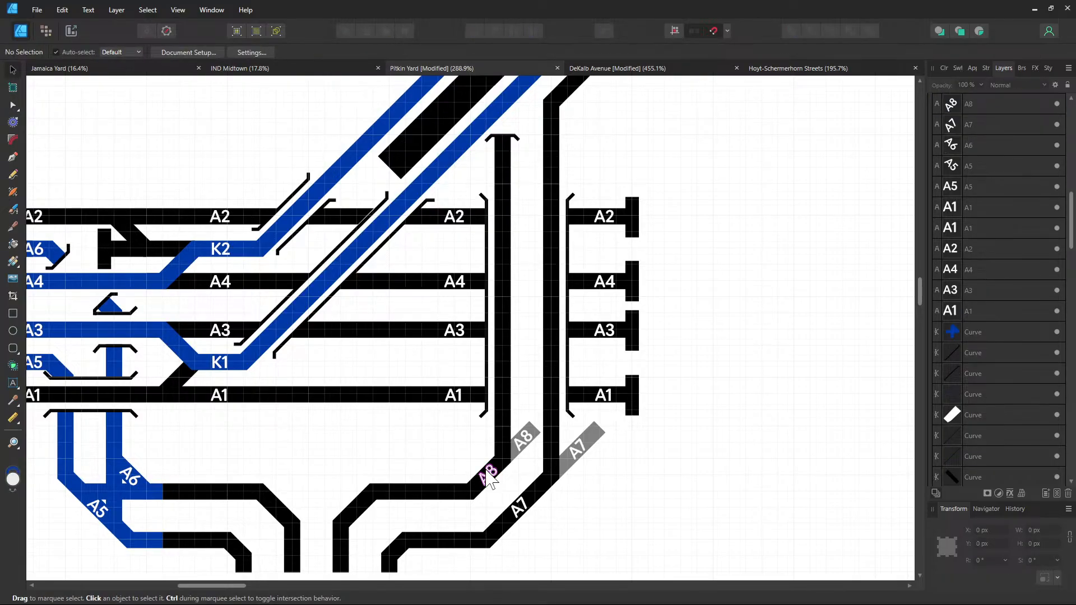
left_click(488, 474)
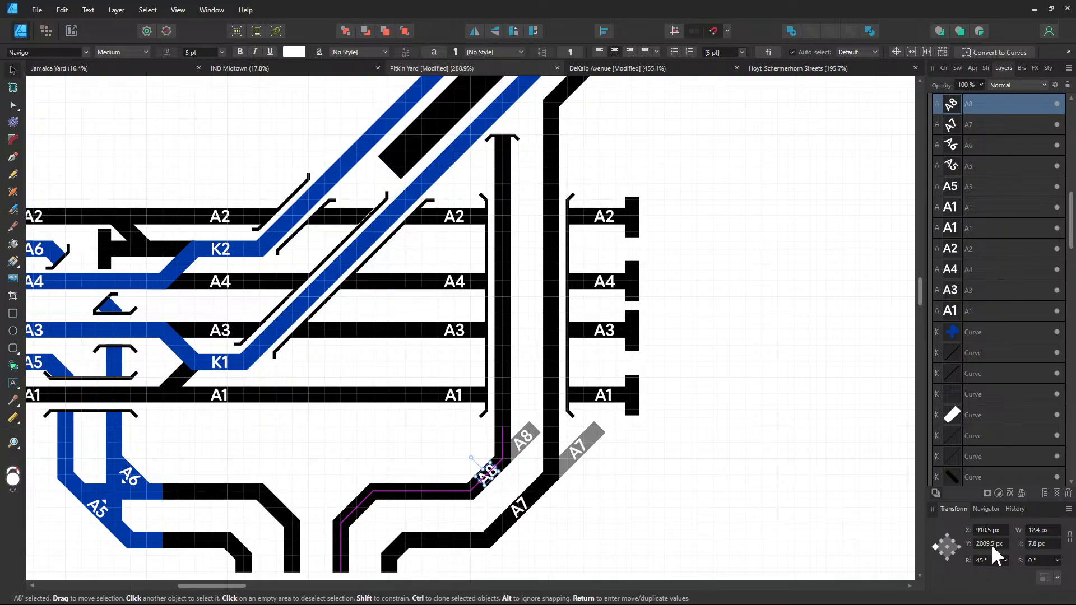
key("ctrl+j")
left_click(984, 561)
type("0")
key("Return")
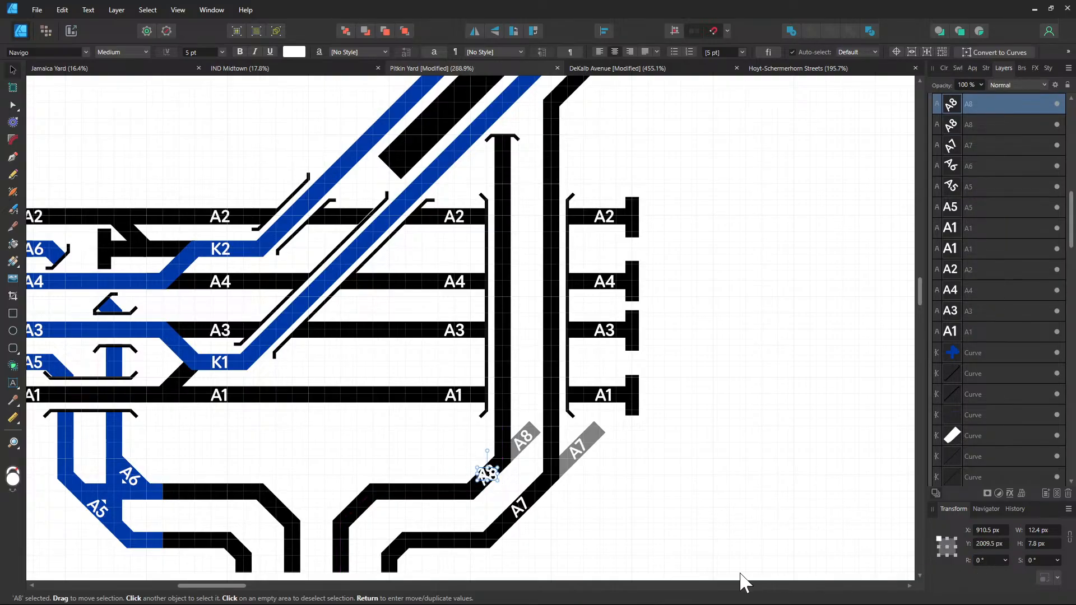
type("90")
key("Return")
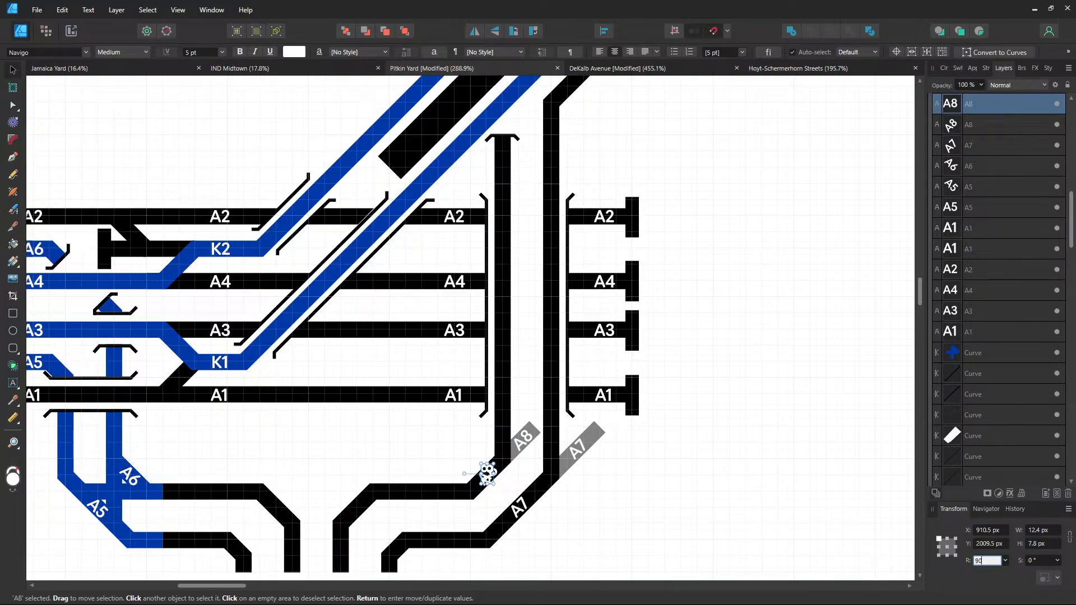
Place the rotated copy on the left vertical track and retype it as K6
left_click_drag(487, 473, 503, 427)
double_click(504, 432)
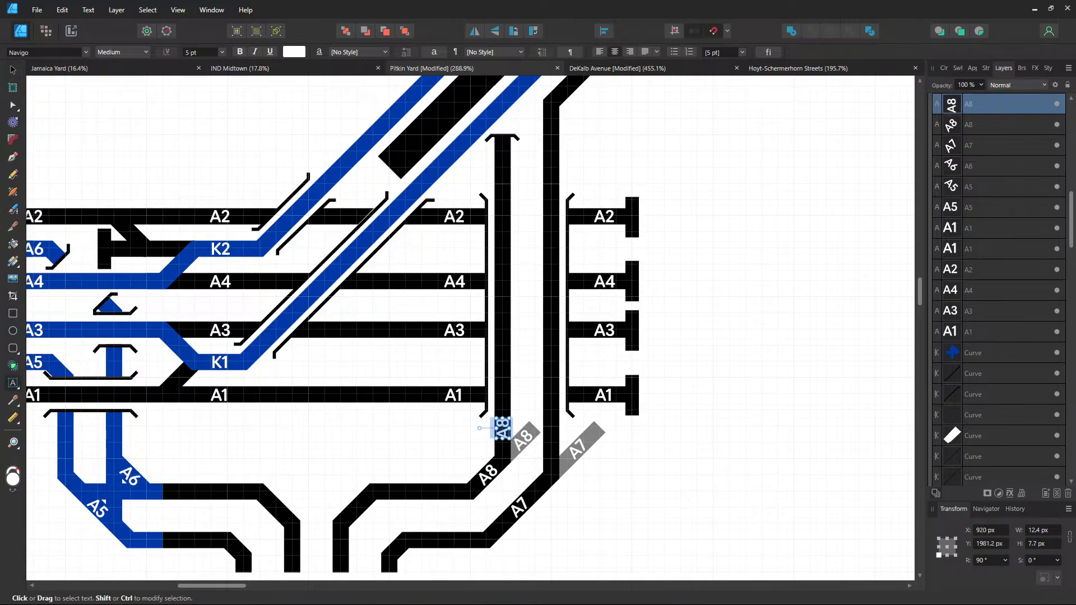
key("ctrl+a")
type("z")
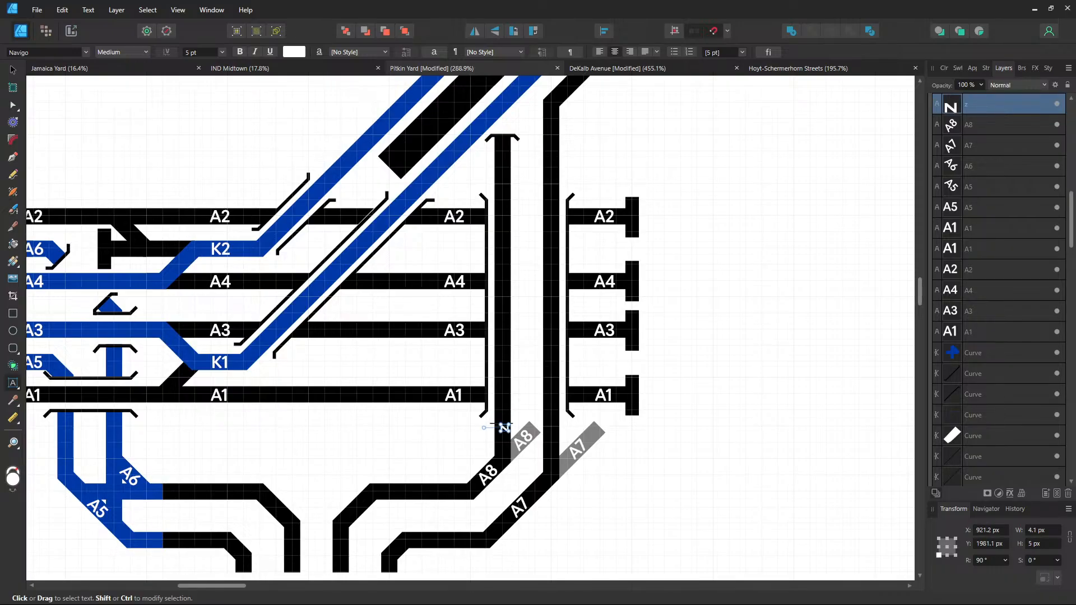
key("ctrl+a")
type("K6")
key("Escape")
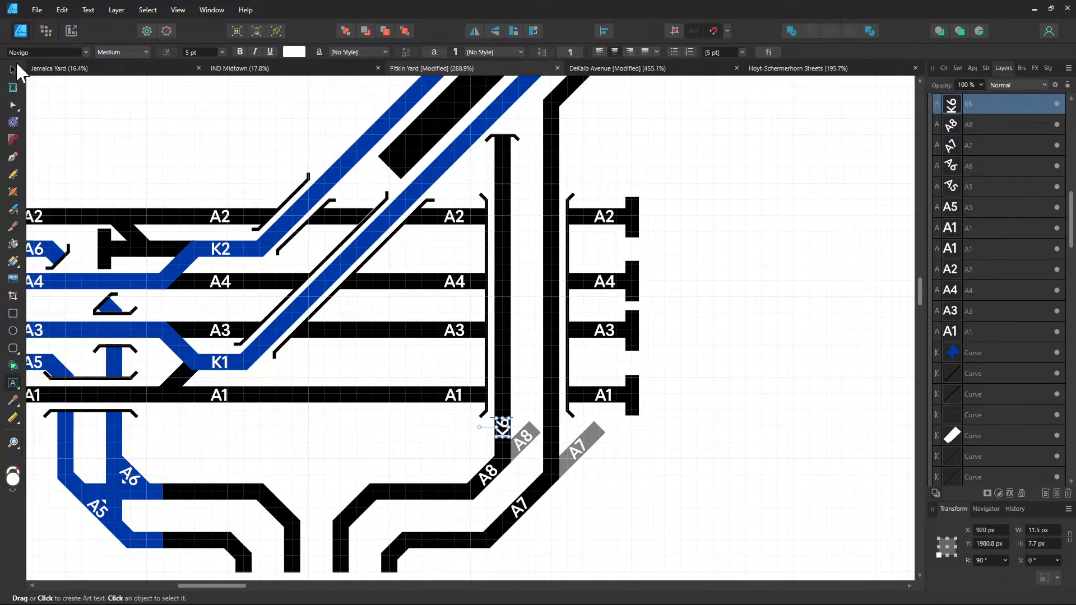
left_click(16, 69)
Duplicate the K6 label onto the right vertical track and retype it as K5
key("ctrl+j")
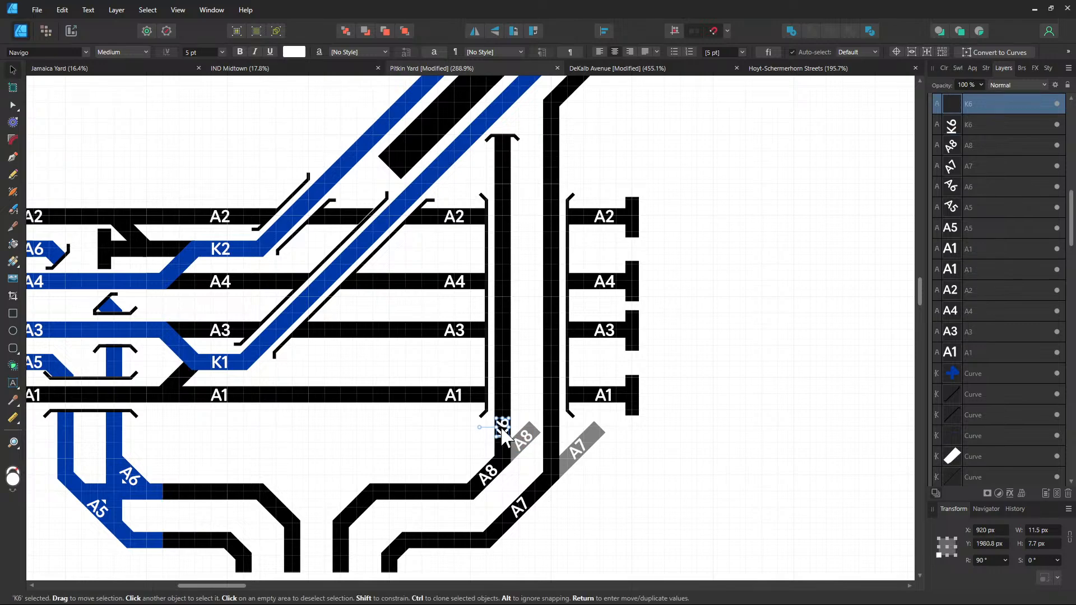
left_click_drag(502, 431, 552, 451)
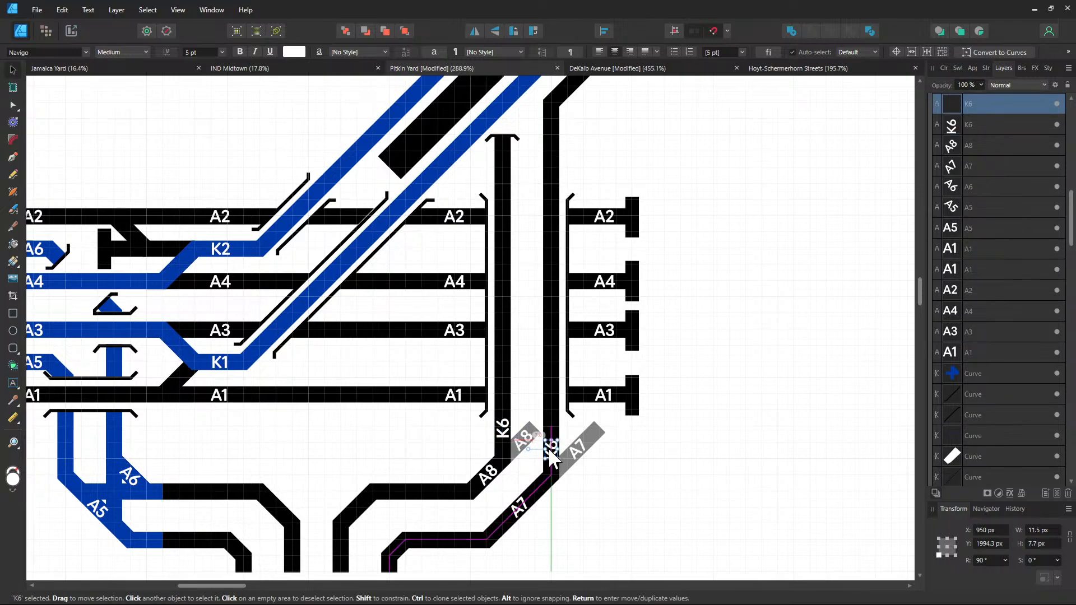
double_click(551, 451)
key("ctrl+a")
type("K5")
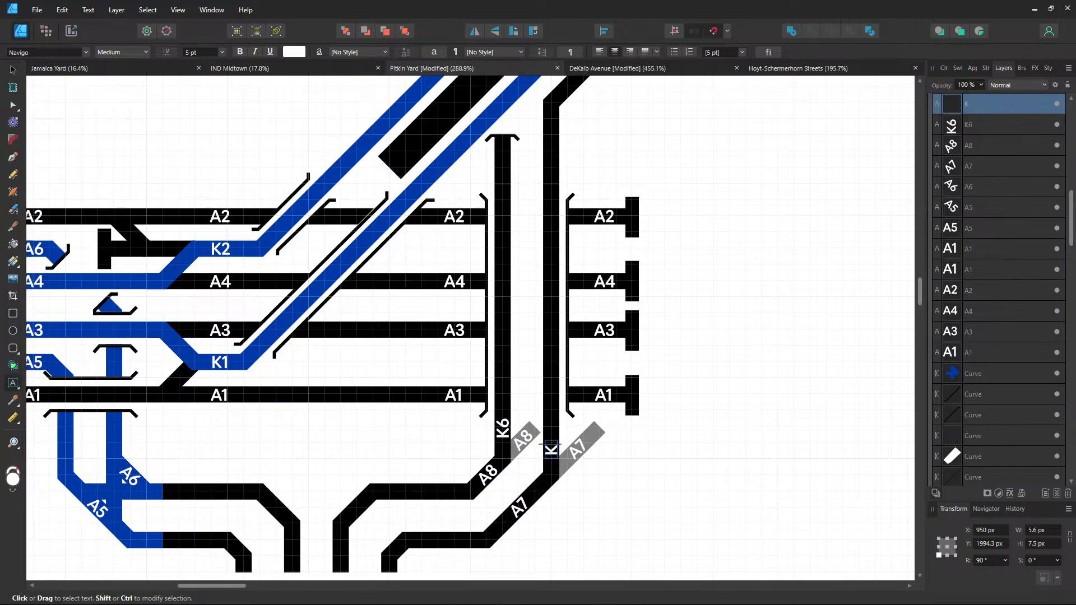
key("Escape")
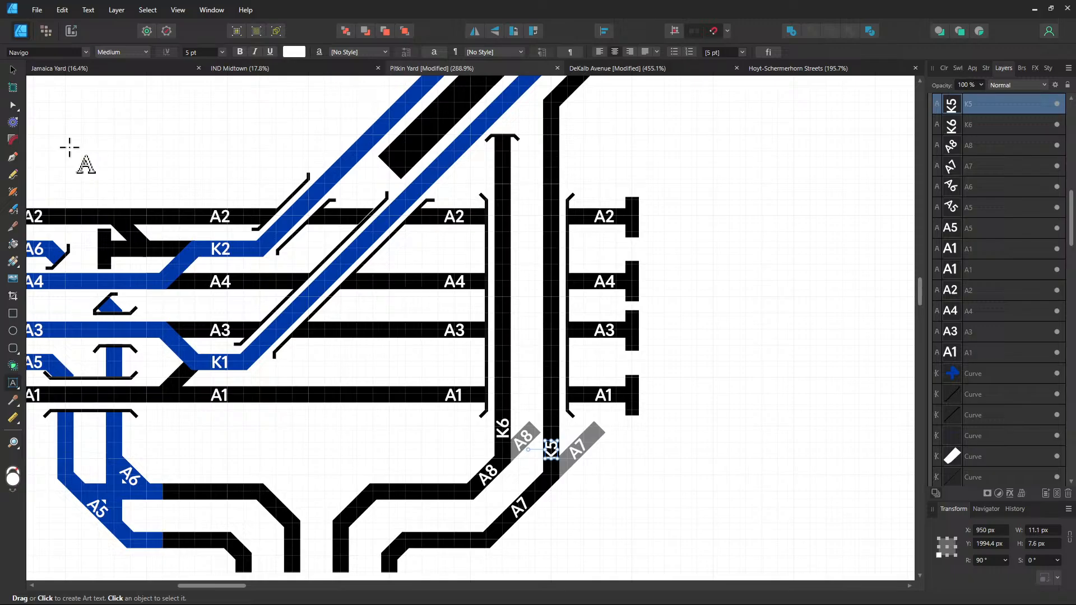
left_click(14, 70)
left_click(727, 392)
Place second copies of K6 and K5 higher up, level with tracks A2–A4
left_click_drag(257, 321, 428, 337)
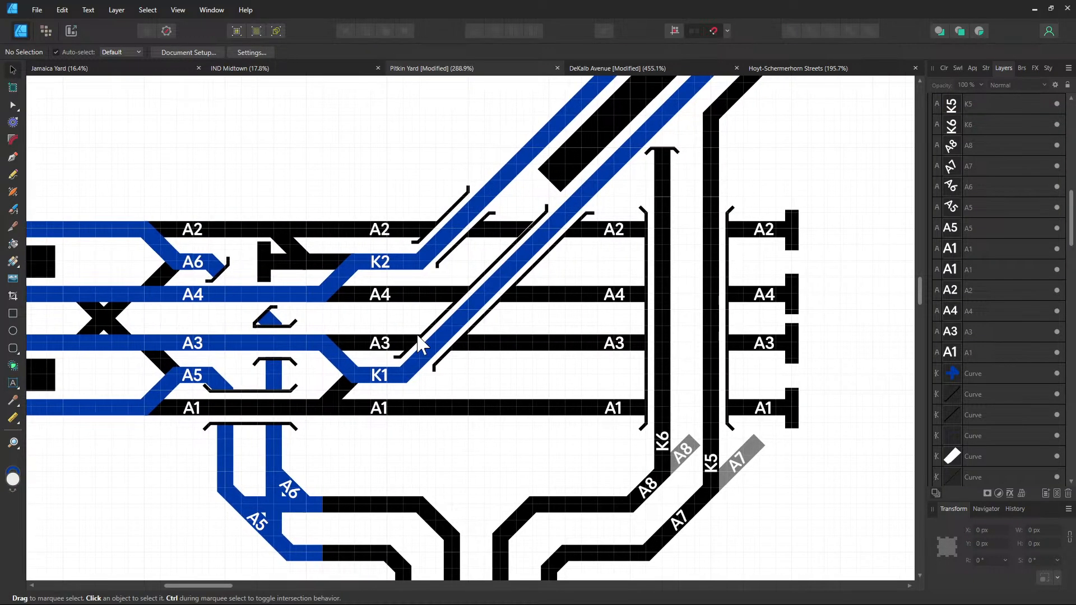
left_click_drag(512, 353, 422, 339)
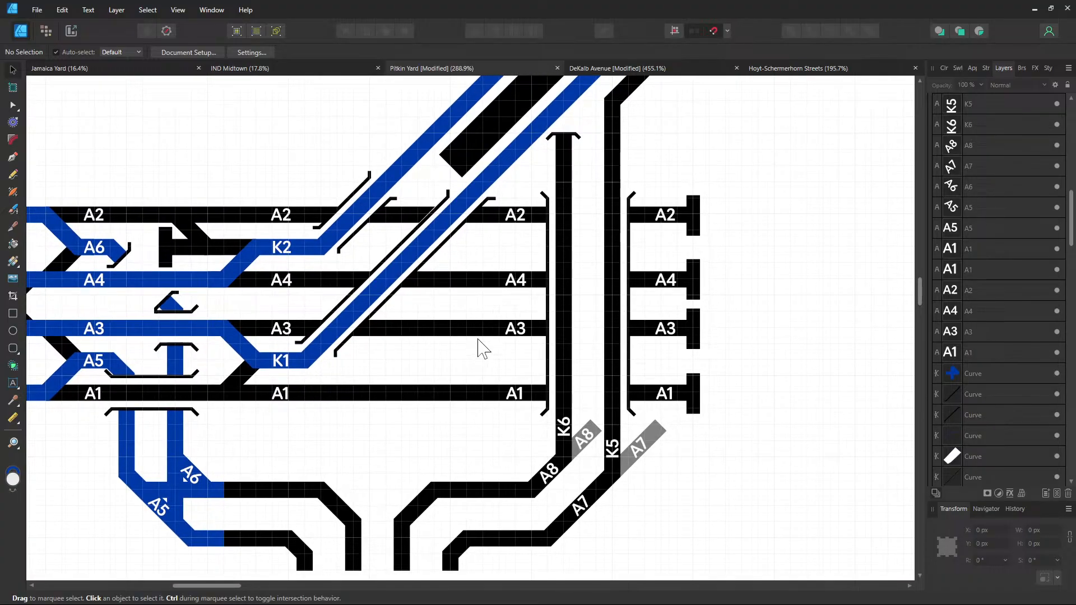
left_click(563, 426)
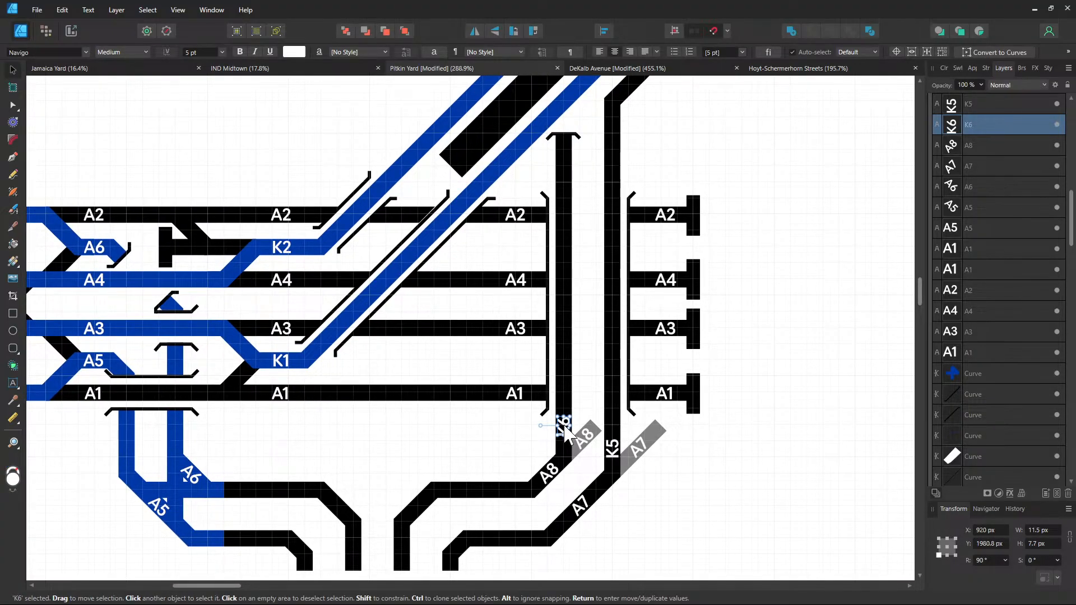
left_click_drag(565, 428, 565, 246)
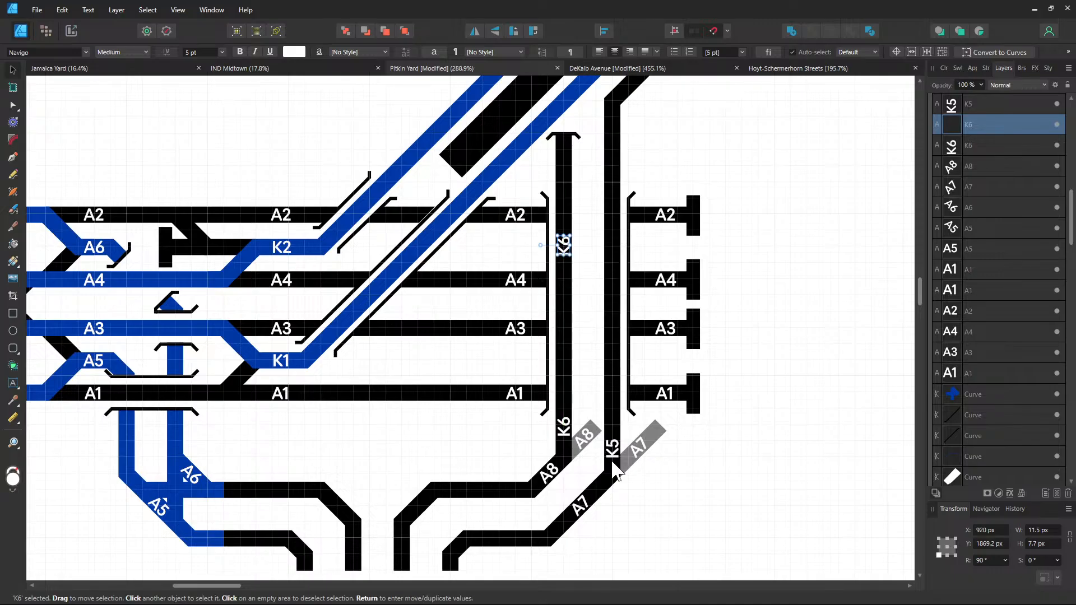
left_click(614, 464)
mouse_move(614, 464)
left_mouse_down()
mouse_move(626, 310)
mouse_move(618, 236)
mouse_move(613, 250)
left_mouse_up()
left_click(741, 295)
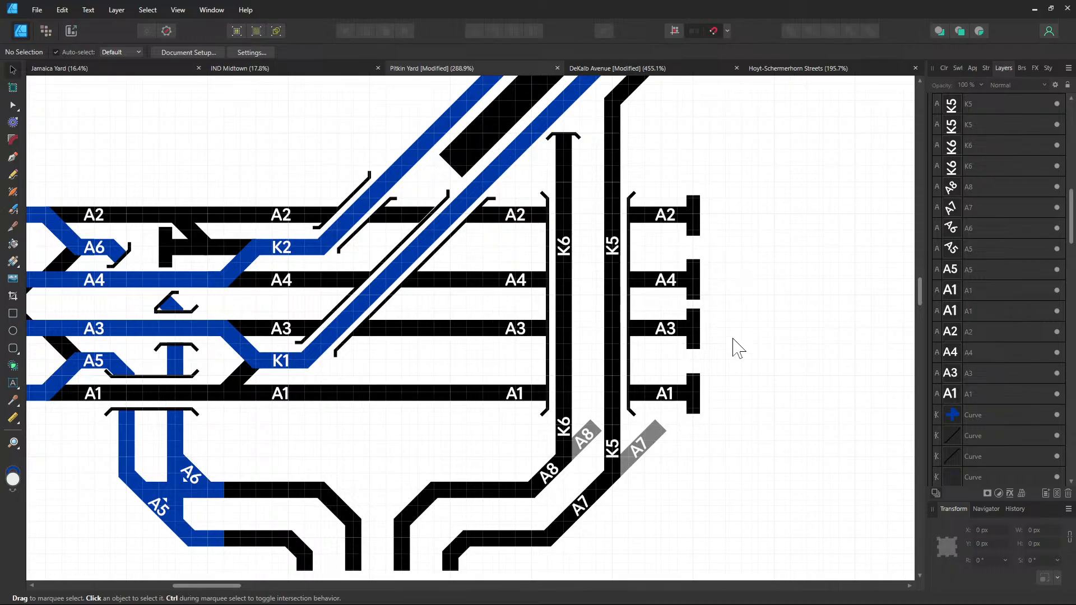
left_click_drag(381, 366, 517, 233)
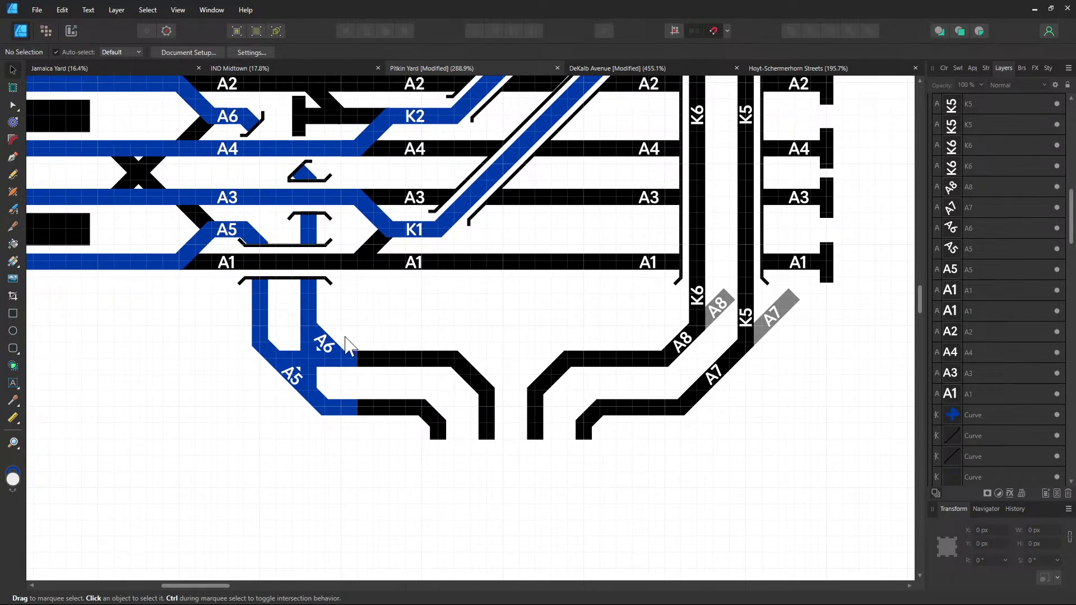
Copy the A4 and A3 labels down onto the lower black tracks
left_click(329, 349)
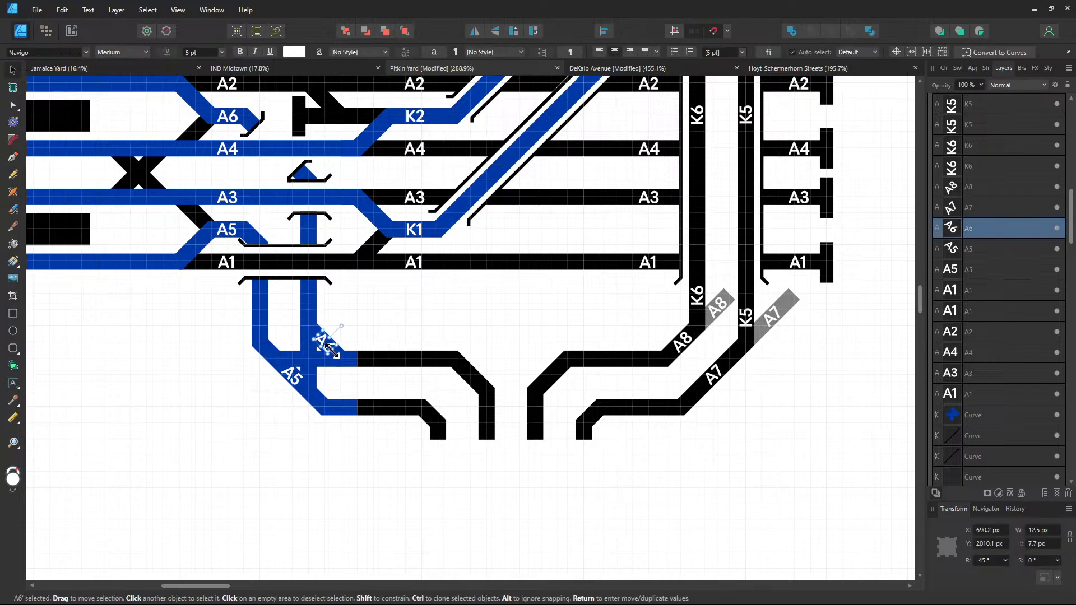
left_click(414, 262)
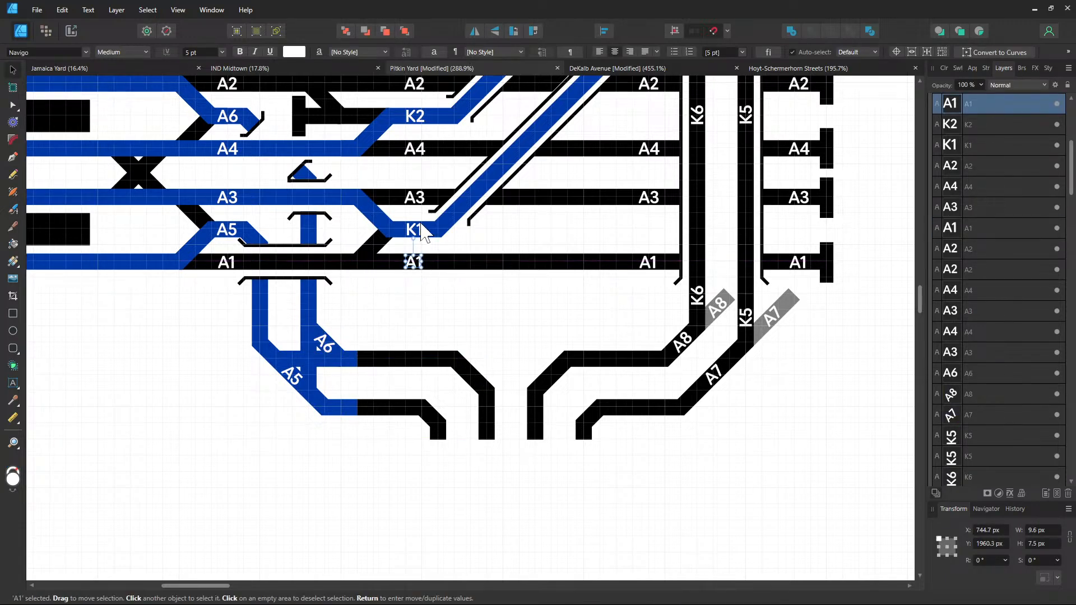
left_click(413, 199)
left_click(415, 150, "shift")
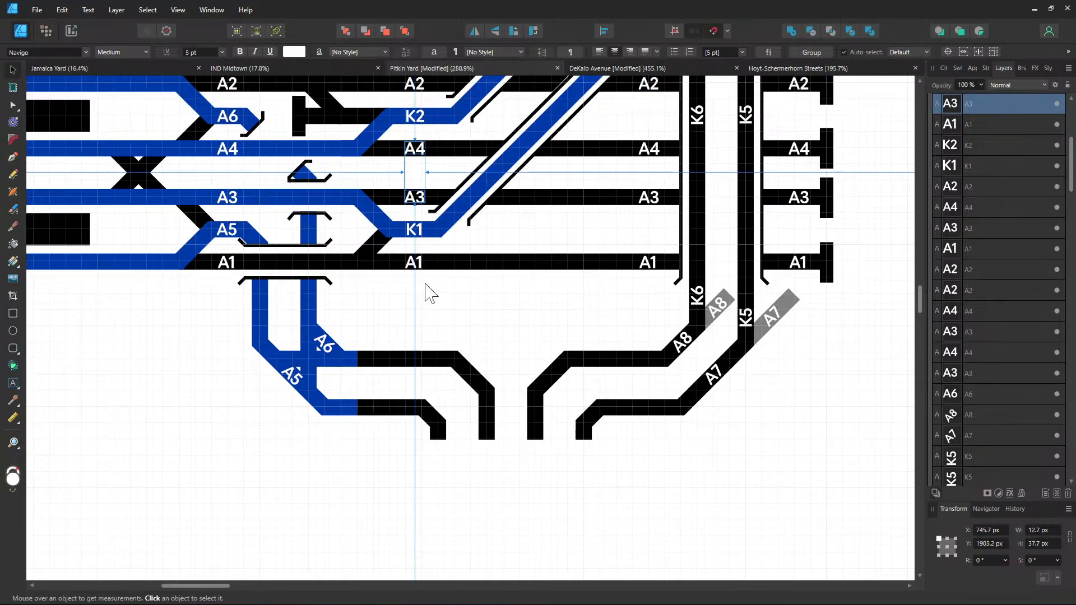
mouse_move(415, 201)
left_mouse_down()
mouse_move(384, 396)
mouse_move(408, 418)
left_mouse_up()
Renumber the copied labels to A6 and A5
double_click(405, 409)
key("BackSpace")
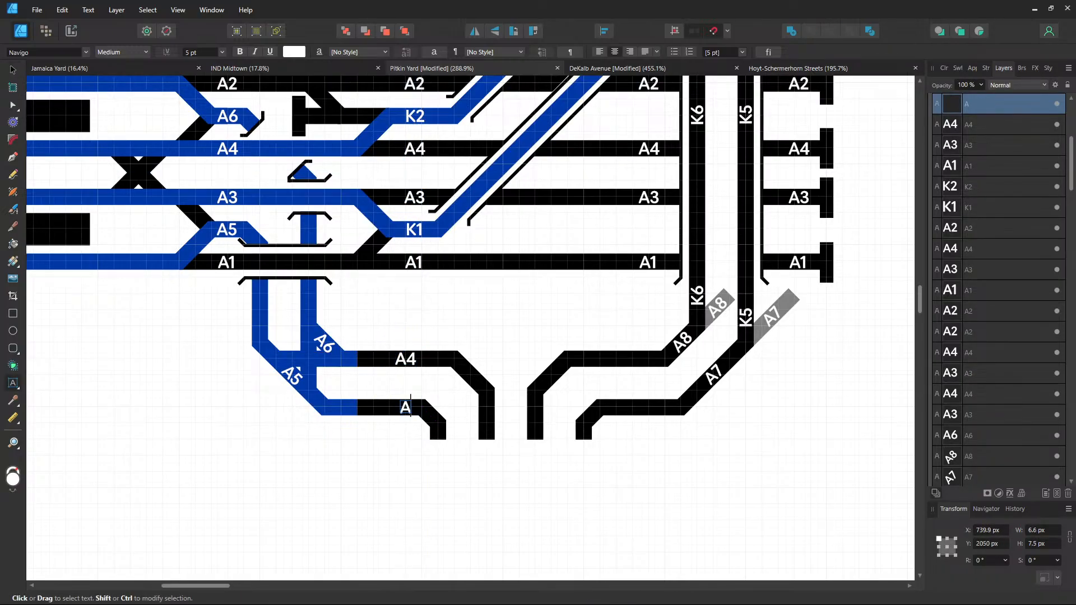
type("6")
key("Escape")
double_click(415, 406)
key("BackSpace")
type("5")
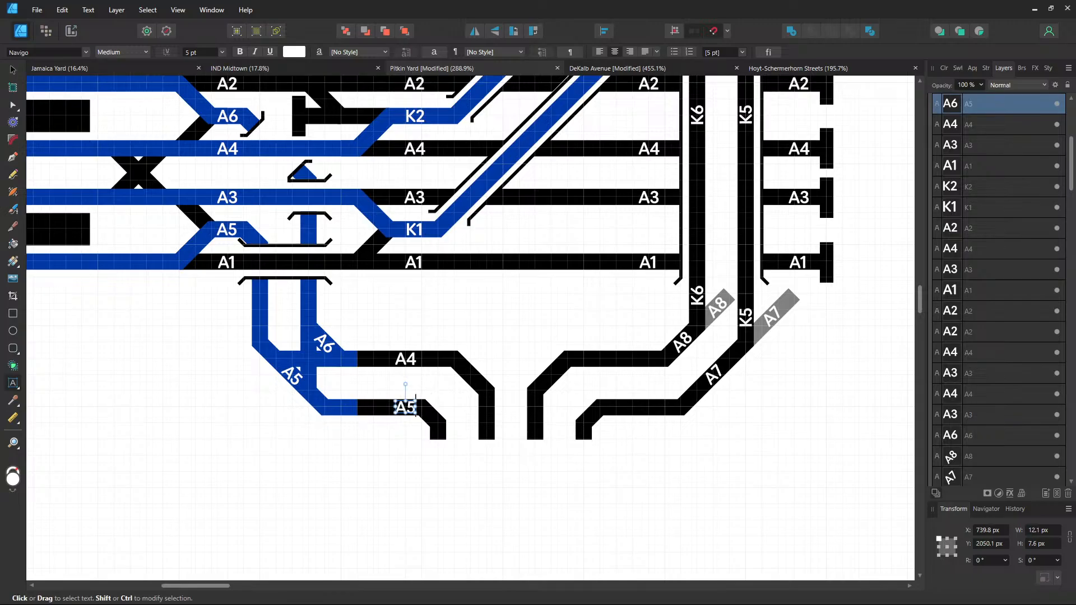
left_click(415, 358)
key("BackSpace")
type("6")
key("Escape")
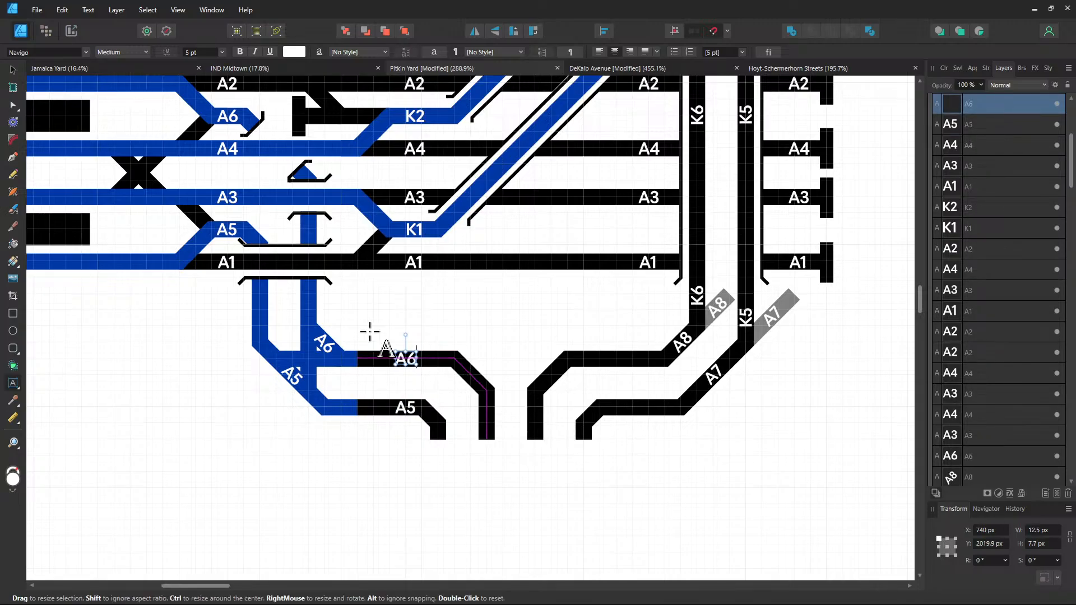
Duplicate the A6 and A5 labels onto the lower right-hand tracks
left_click(15, 72)
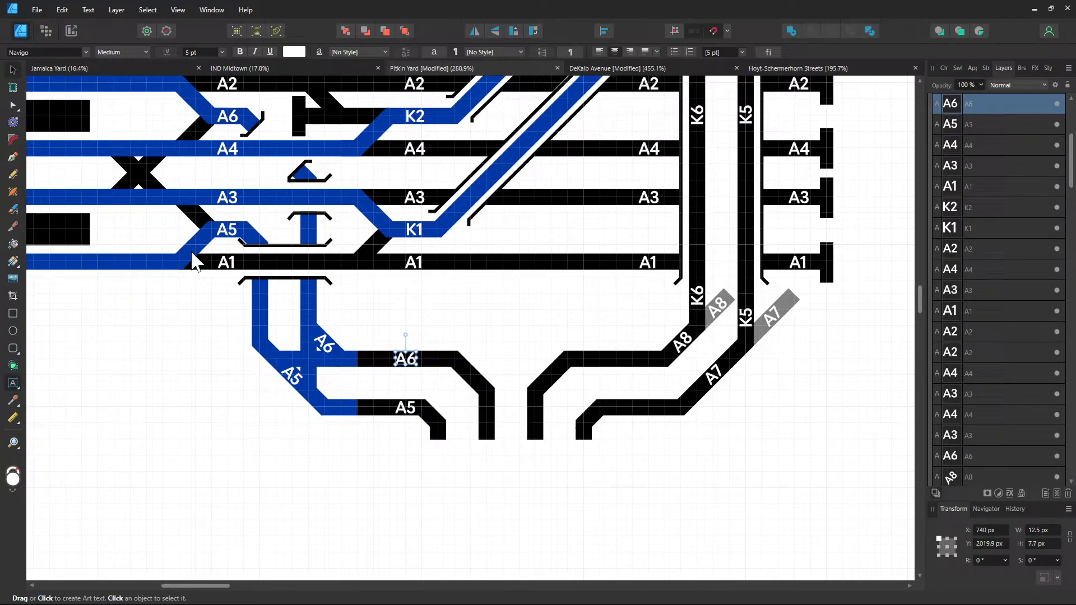
left_click(412, 413, "shift")
left_click_drag(412, 415, 622, 411, "ctrl")
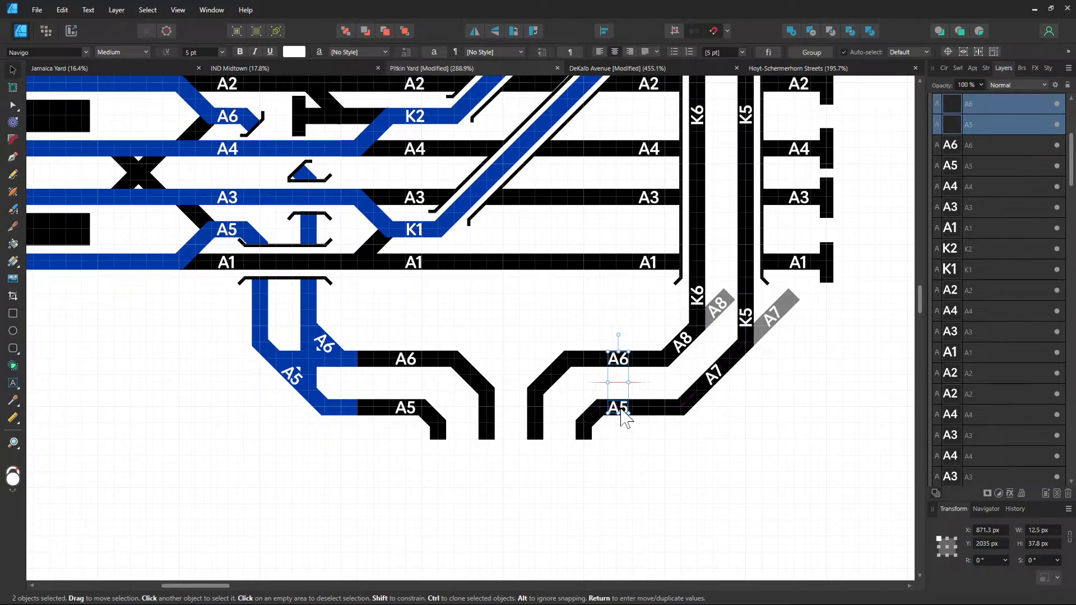
key("Escape")
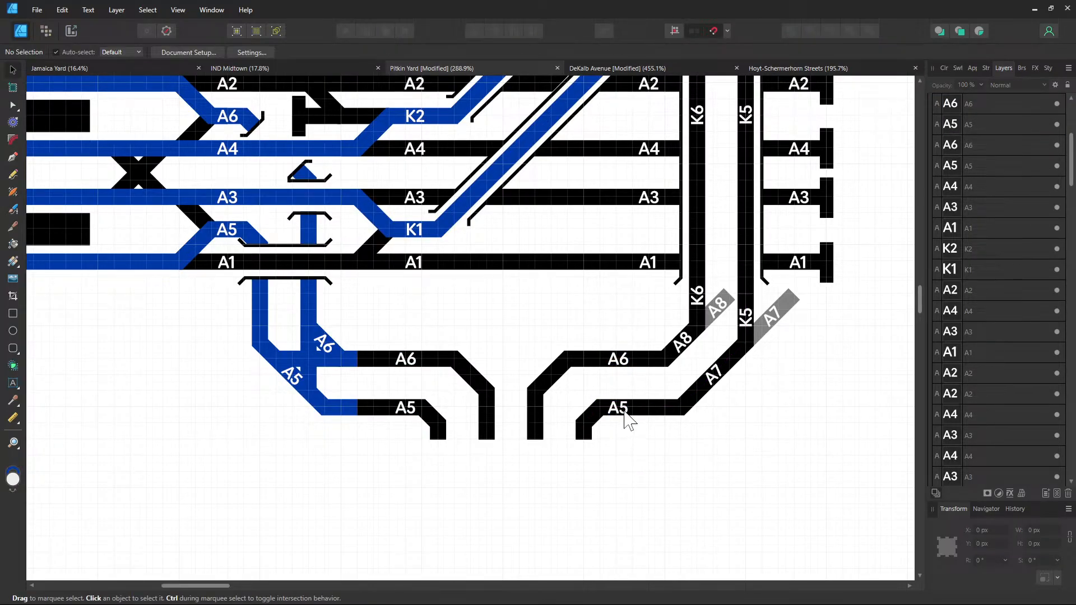
Retype the right-hand copies as A7 and A8, then deselect
double_click(623, 410)
type("A7")
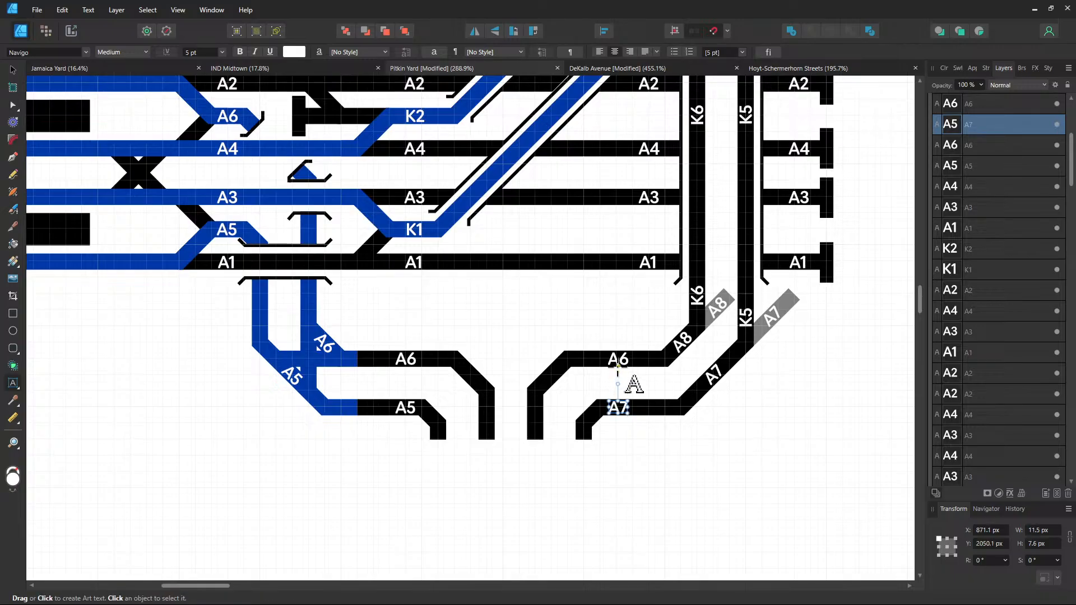
left_click(628, 371)
type("A8")
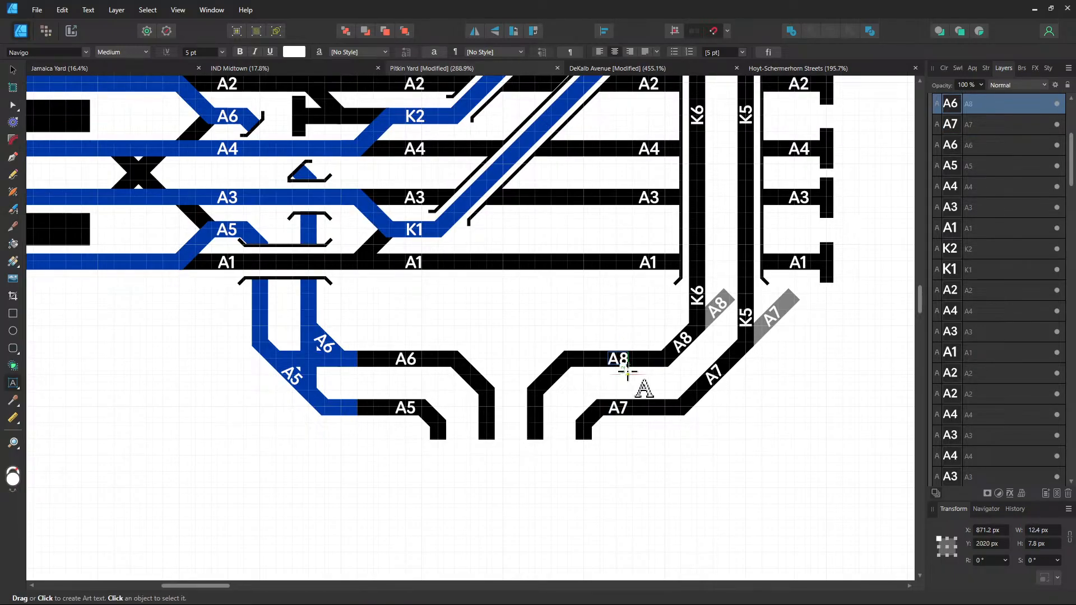
left_click(12, 69)
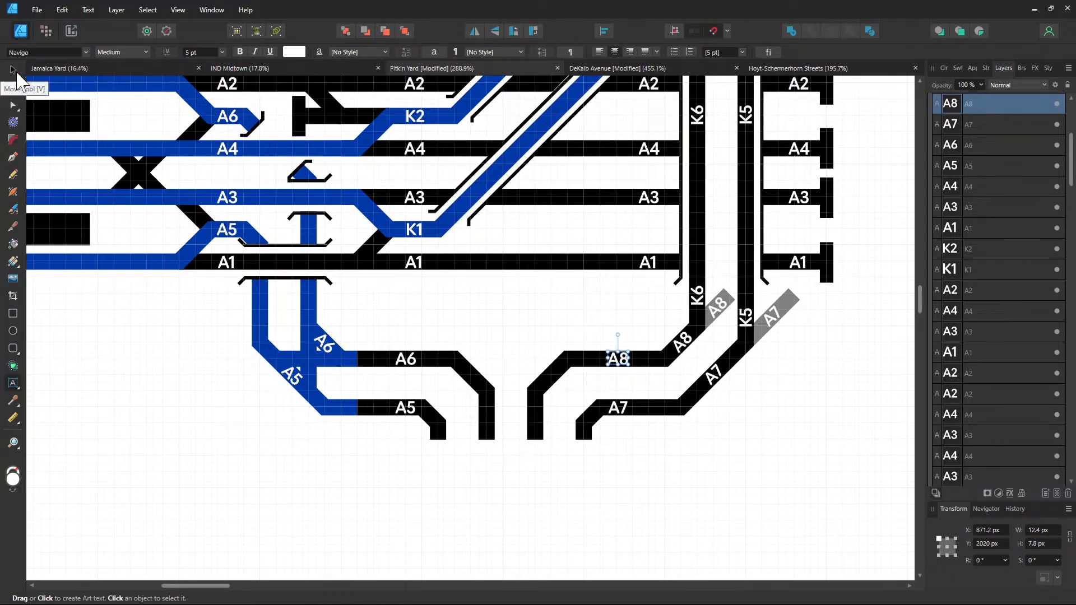
left_click(12, 69)
left_click(507, 467)
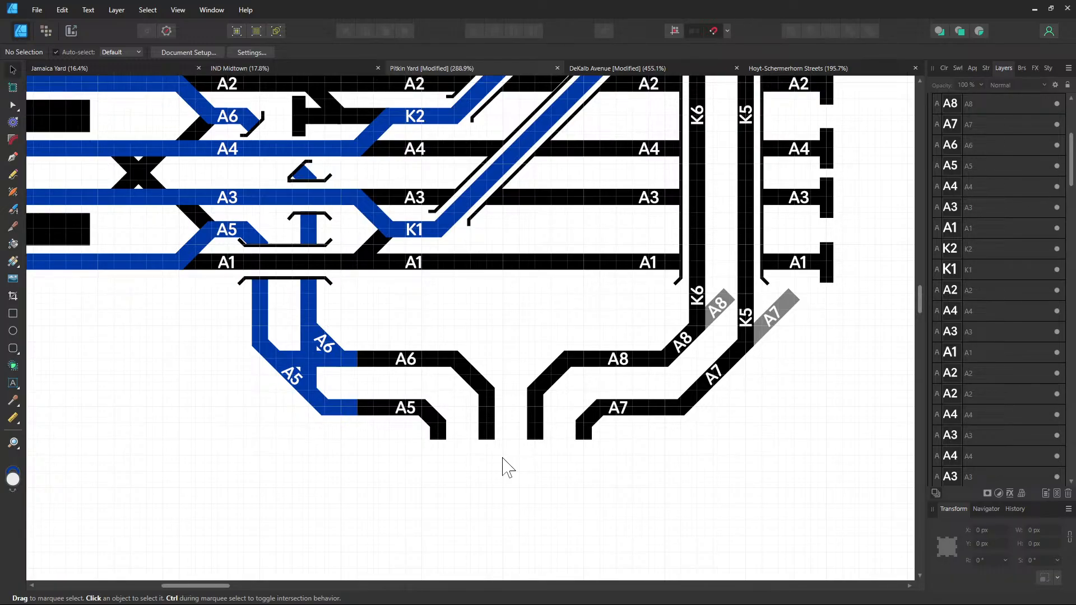
Copy the rotated A8 label onto the diagonal blue track
scroll(615, 447, "up", 10)
scroll(616, 447, "right", 5)
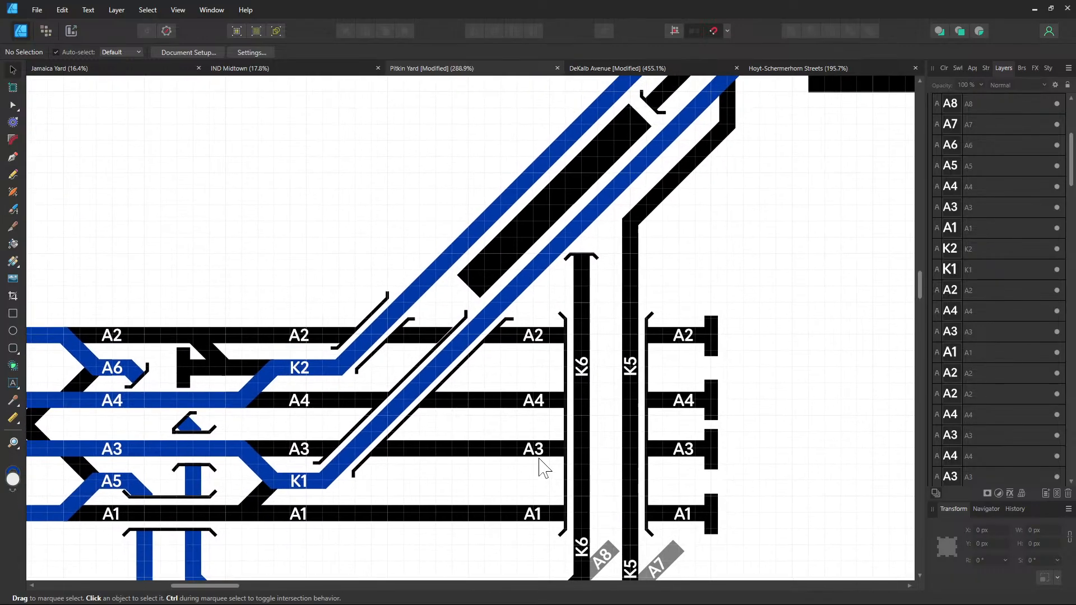
scroll(549, 403, "up", 2)
scroll(536, 431, "right", 1)
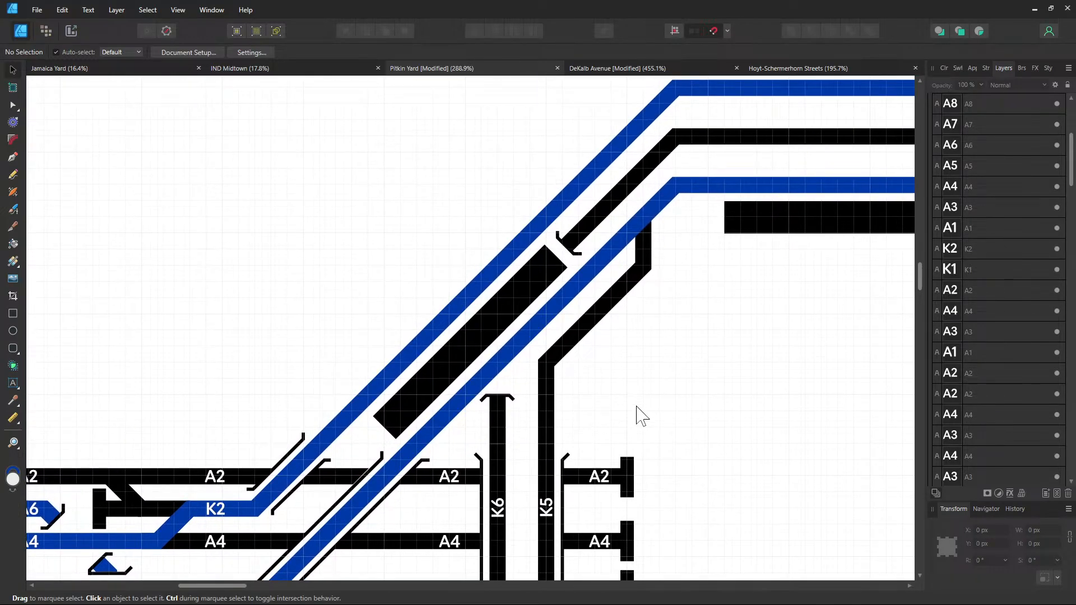
left_click_drag(608, 435, 772, 289)
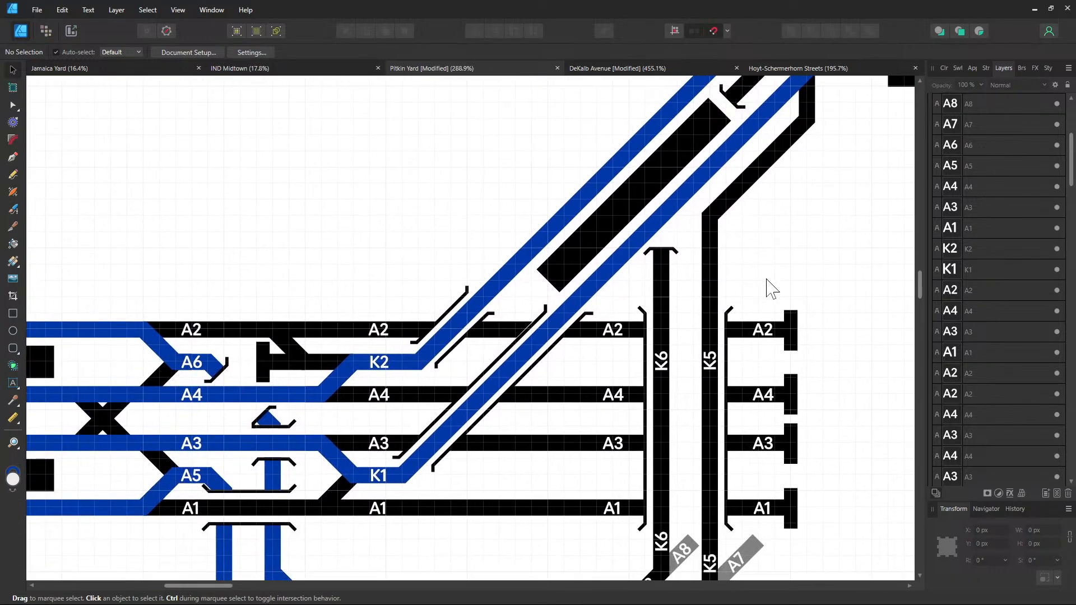
left_click(380, 478)
scroll(587, 425, "down", 5)
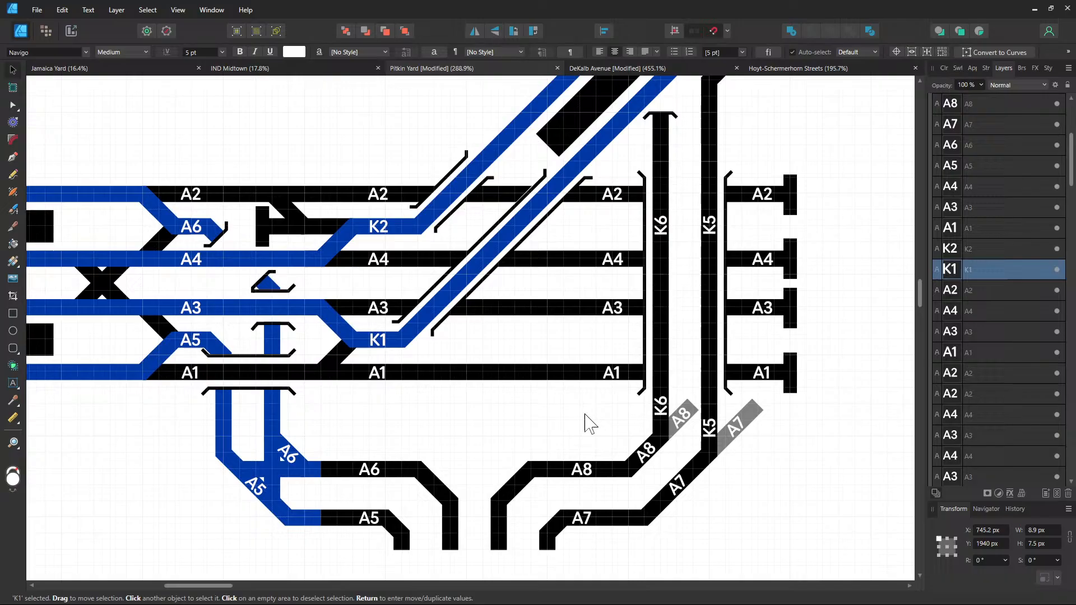
left_click(650, 458)
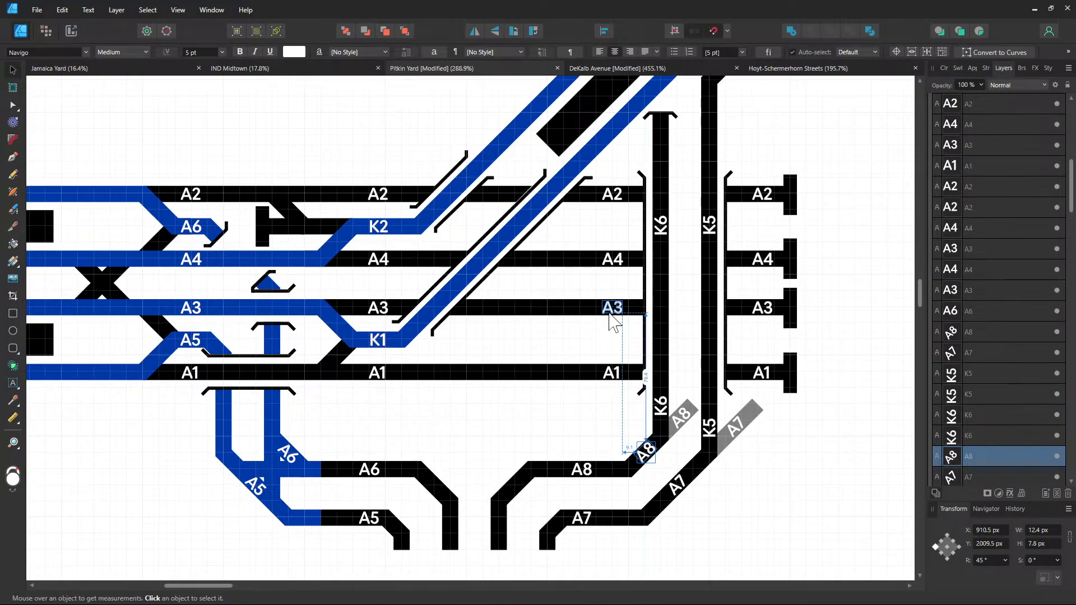
left_click_drag(655, 447, 531, 222)
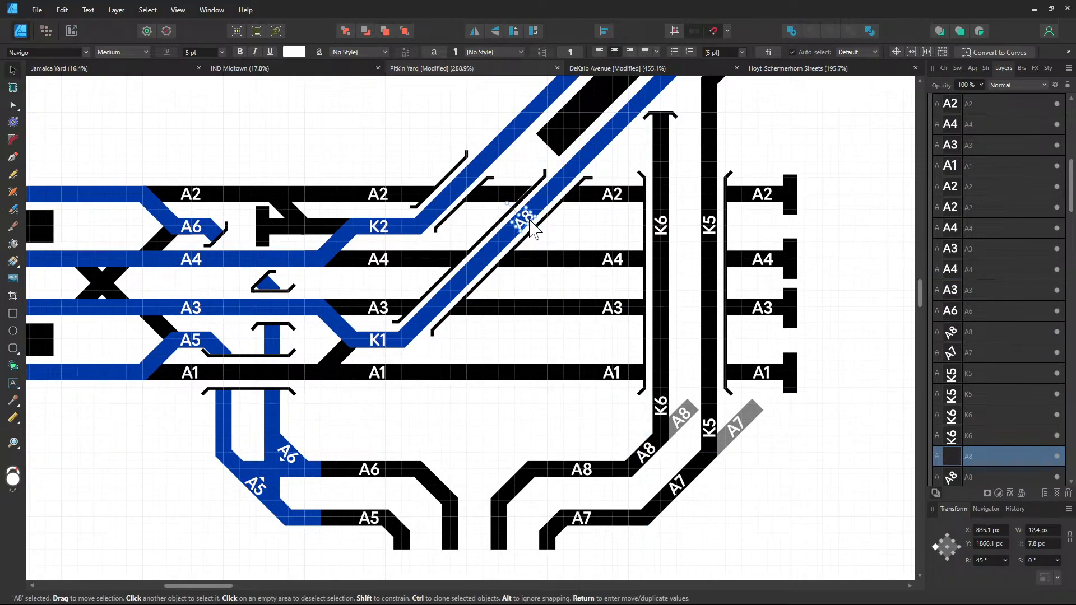
Retype the copied label as K1 and nudge it into place on the track
key("t")
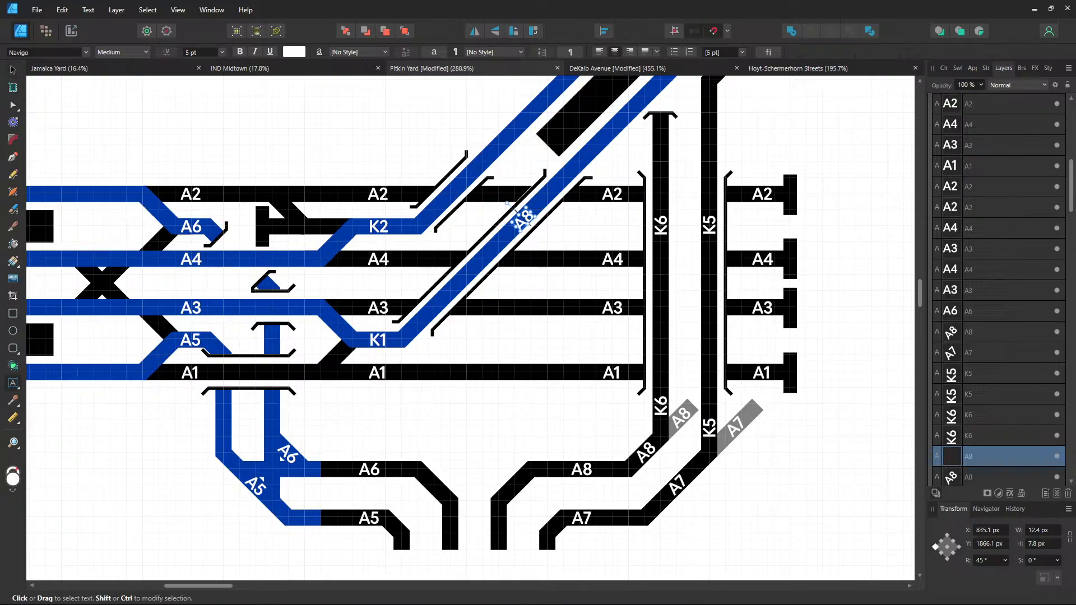
key("ctrl+a")
type("K1")
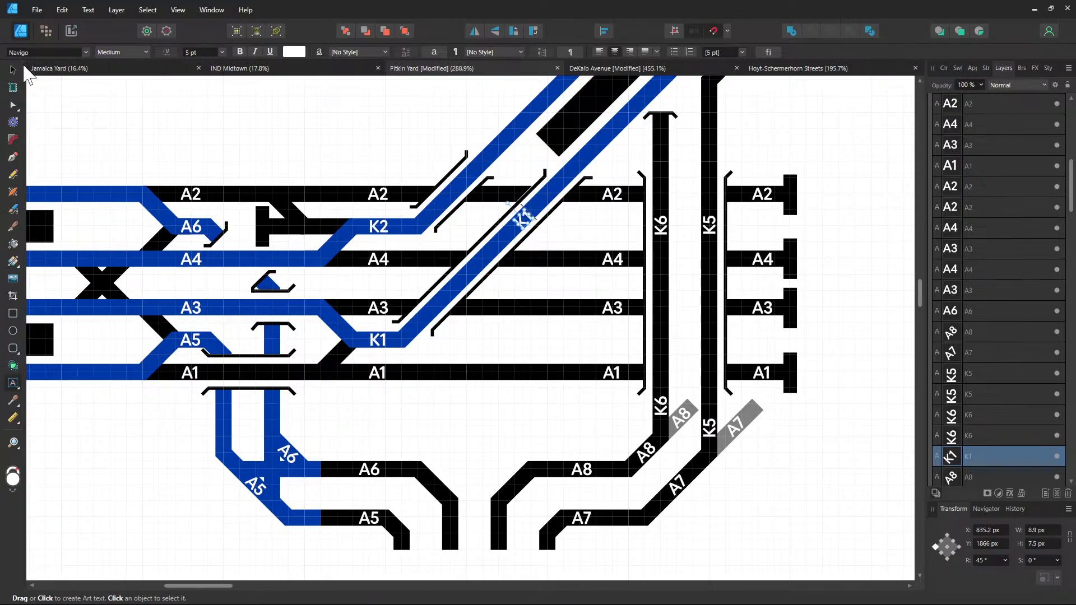
left_click(13, 70)
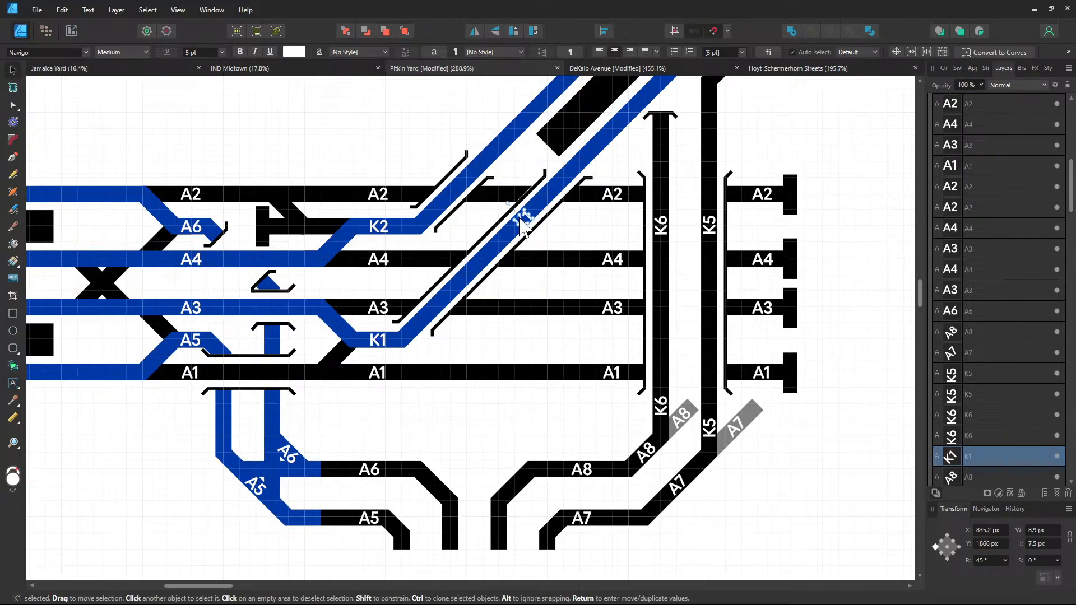
left_click_drag(520, 220, 524, 227)
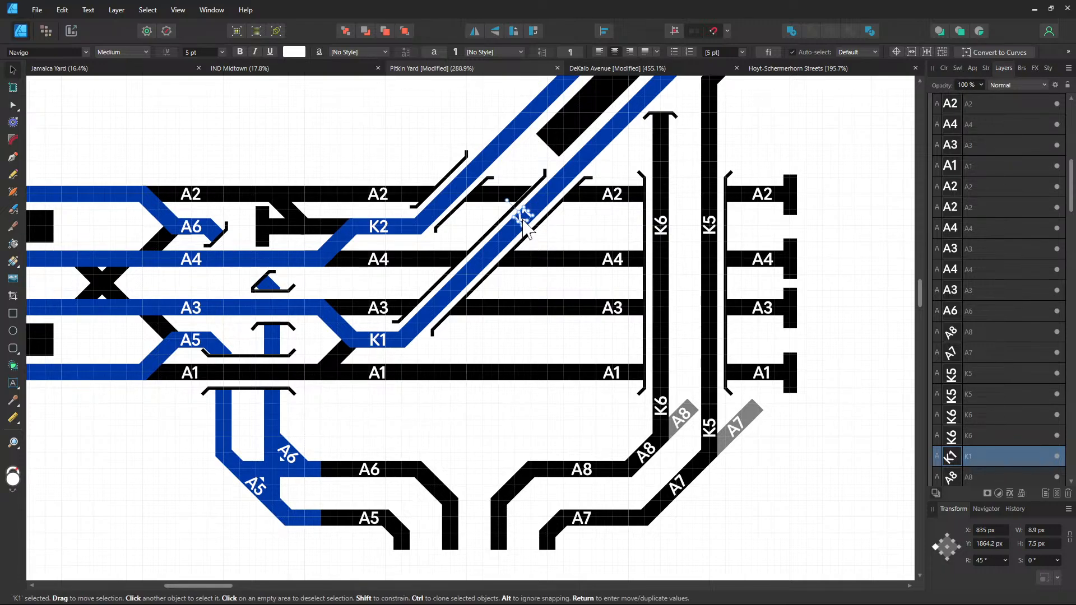
left_click_drag(527, 222, 515, 238)
left_click(560, 236)
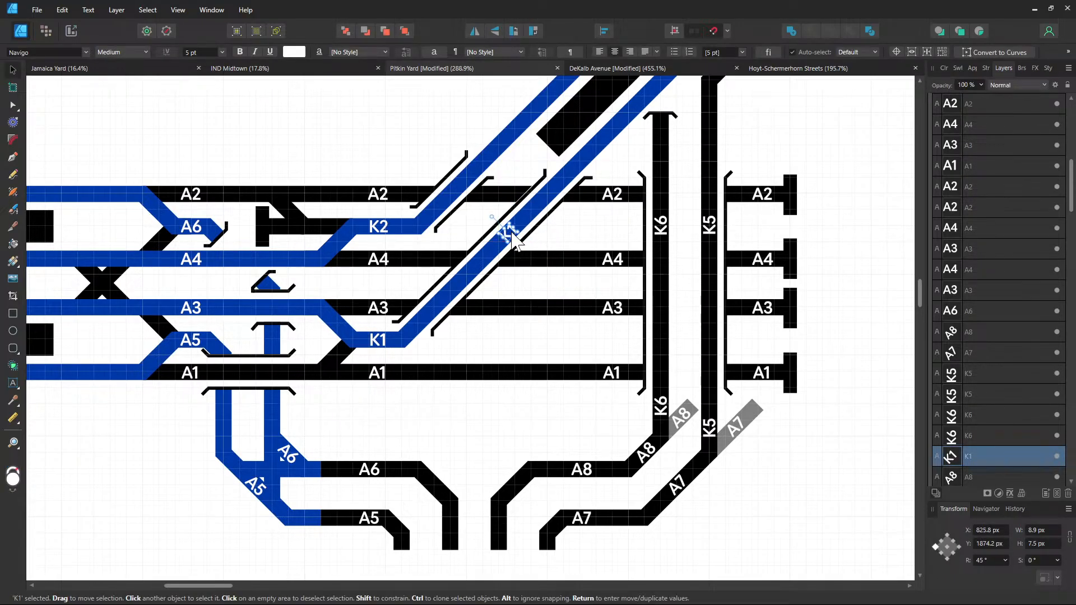
Duplicate the K1 label onto the upper blue track and rename it K2
double_click(515, 238)
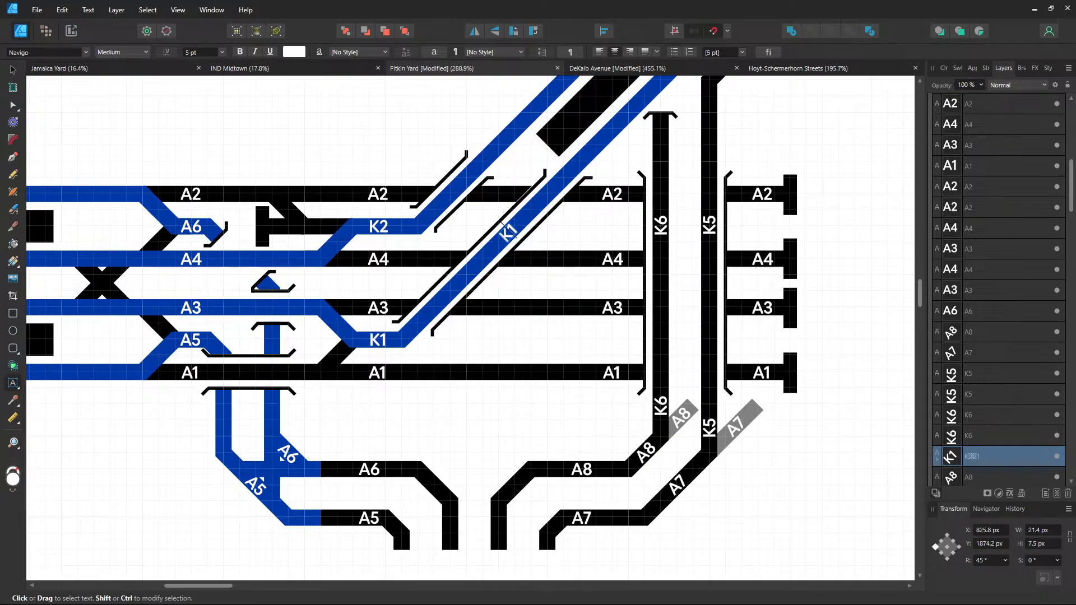
key("ctrl+z")
left_click(12, 70)
key("ctrl+v")
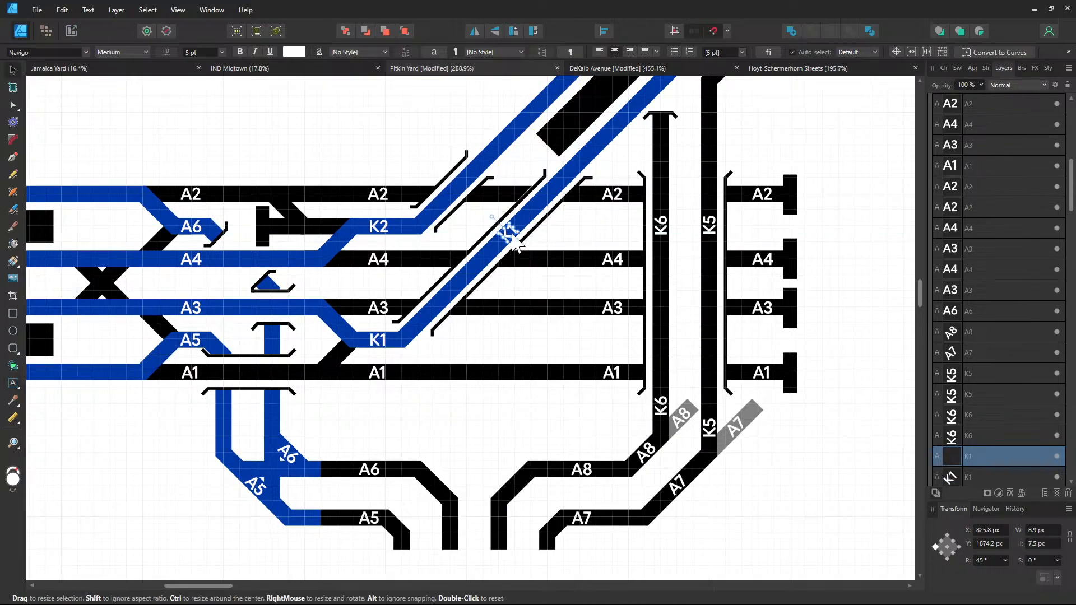
left_click_drag(514, 239, 486, 178)
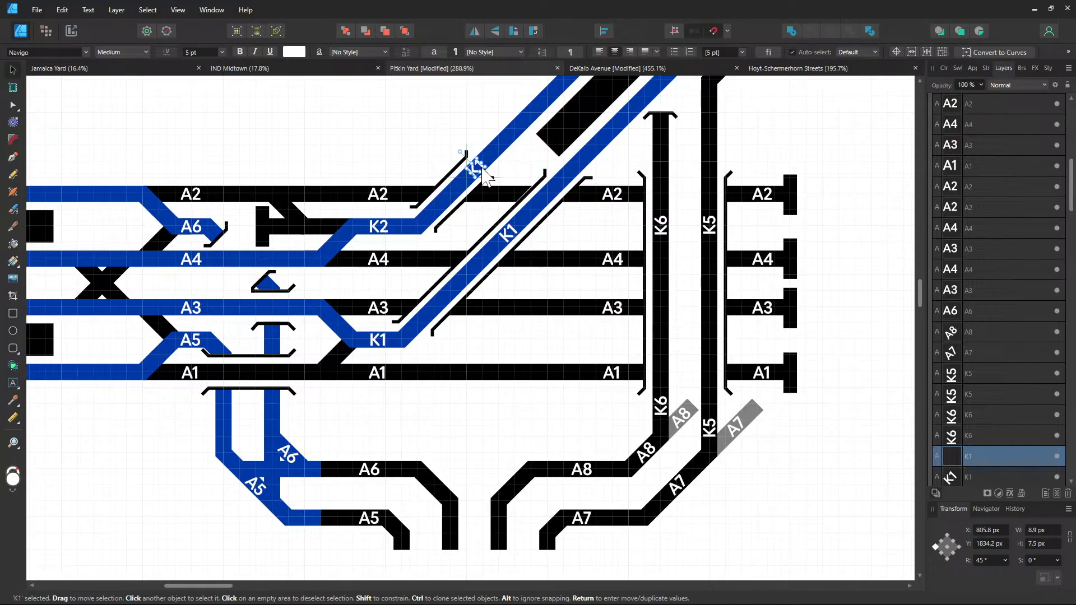
type("t")
type("K2")
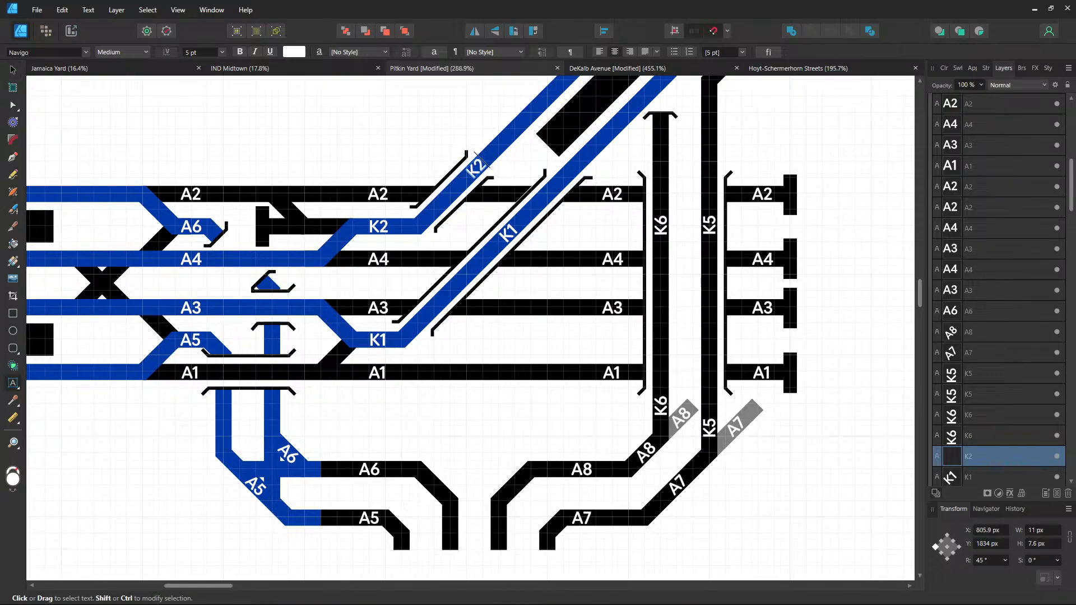
key("Escape")
key("v")
Clone the K2 and K1 labels further up their diagonal tracks
left_click_drag(577, 283, 448, 461)
mouse_move(348, 353)
left_mouse_down()
mouse_move(474, 241)
mouse_move(493, 208)
left_mouse_up()
left_click_drag(378, 412, 532, 257)
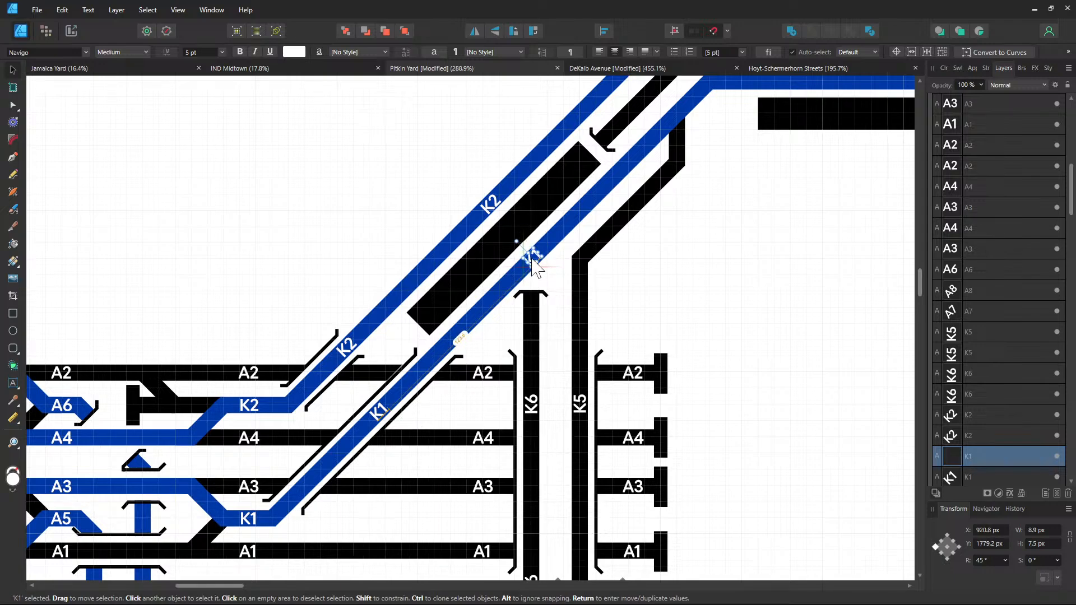
left_click_drag(531, 260, 532, 261)
left_click(684, 256)
left_click_drag(680, 249, 501, 374)
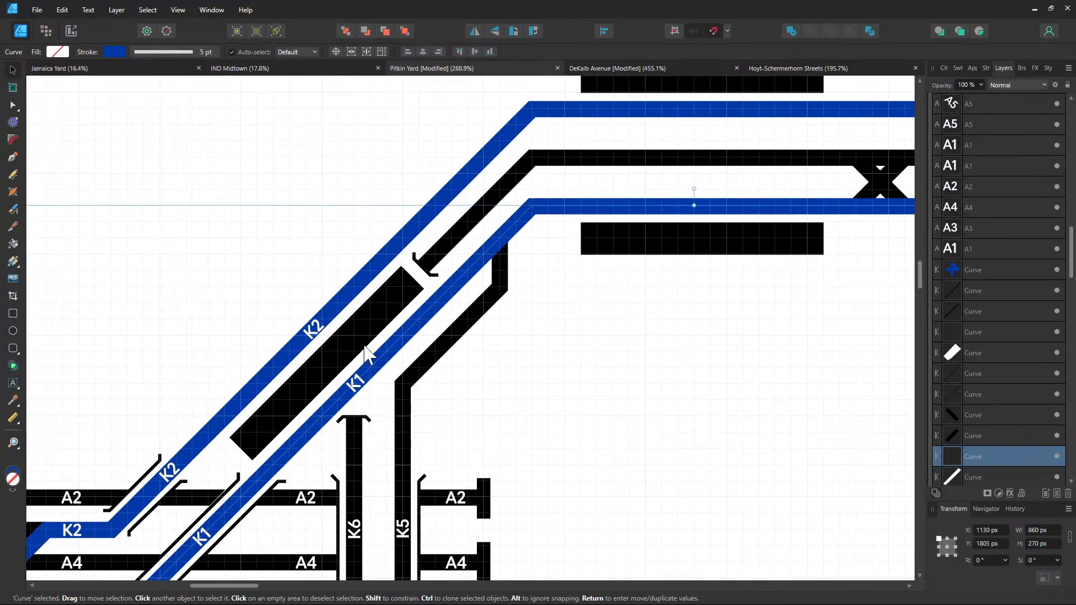
left_click(317, 339)
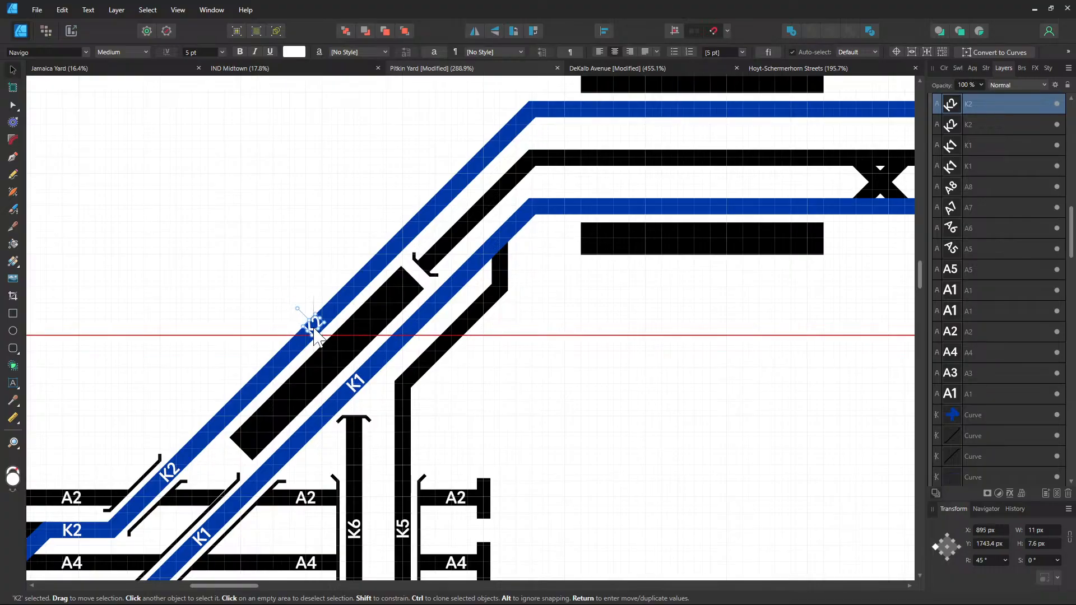
left_click_drag(315, 336, 315, 338)
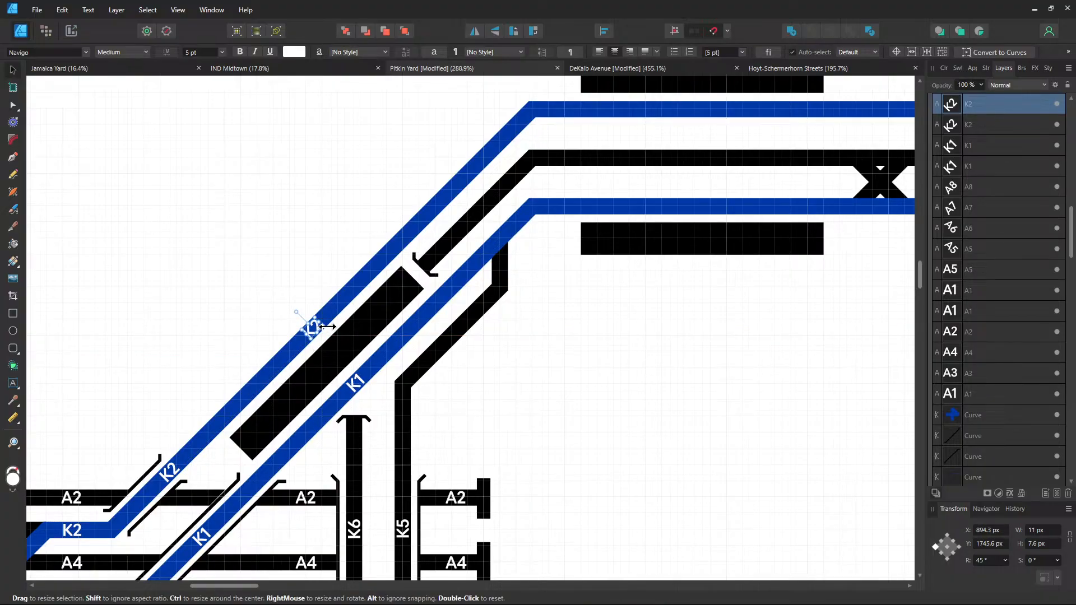
Clone the K2 label onto the black diagonal track and rename it K6
mouse_move(308, 328)
left_mouse_down()
mouse_move(479, 261)
mouse_move(451, 255)
left_mouse_up()
double_click(448, 249)
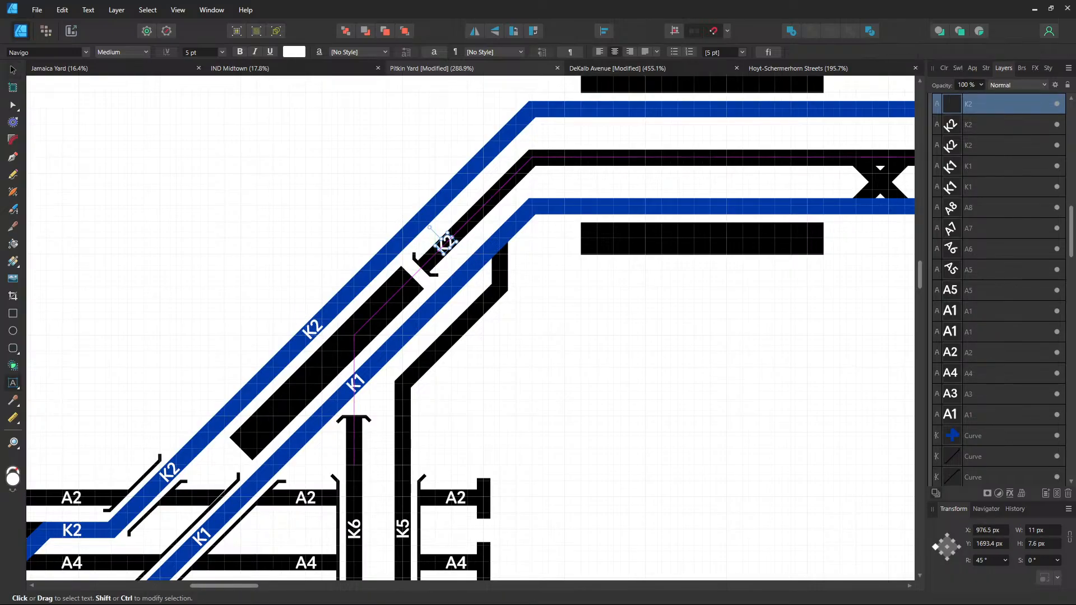
key("BackSpace")
type("6")
key("Escape")
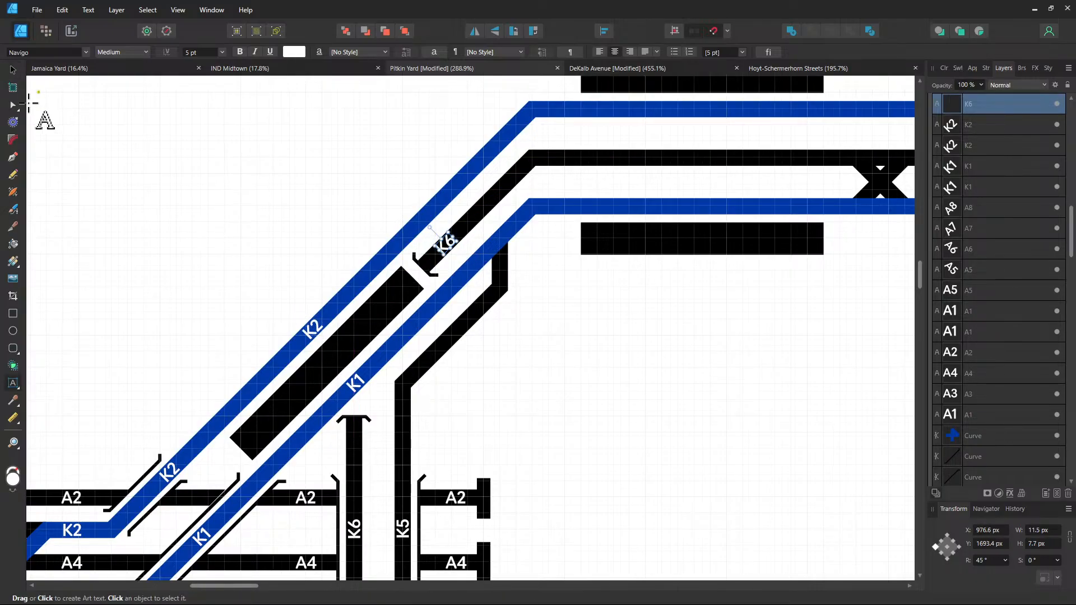
left_click(14, 71)
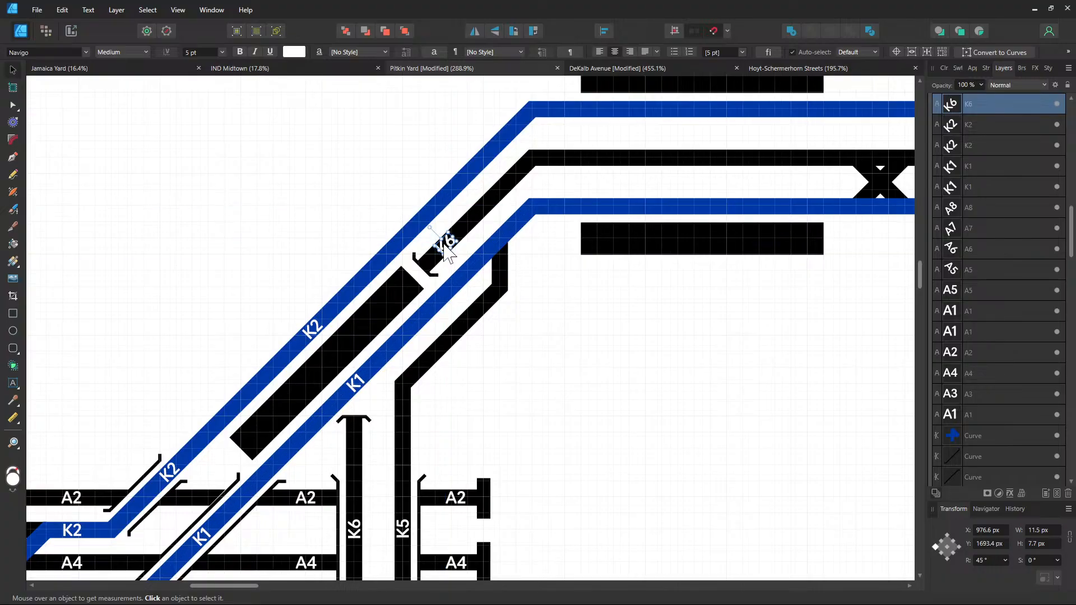
Clone the K6 label onto the right black track as K5
mouse_move(447, 243)
left_mouse_down()
mouse_move(481, 304)
mouse_move(491, 298)
left_mouse_up()
double_click(491, 297)
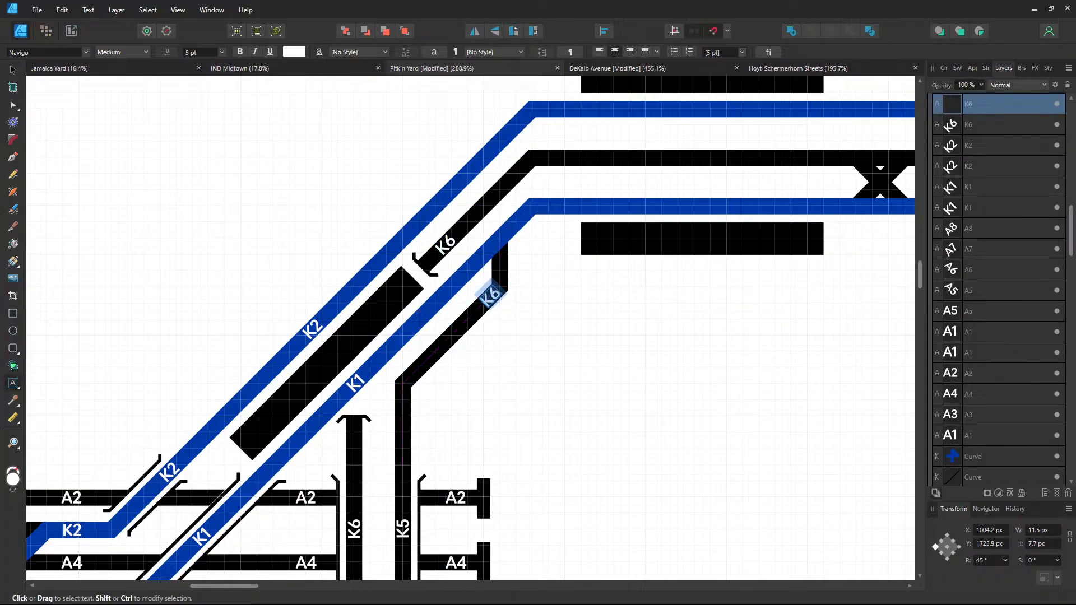
type("K5")
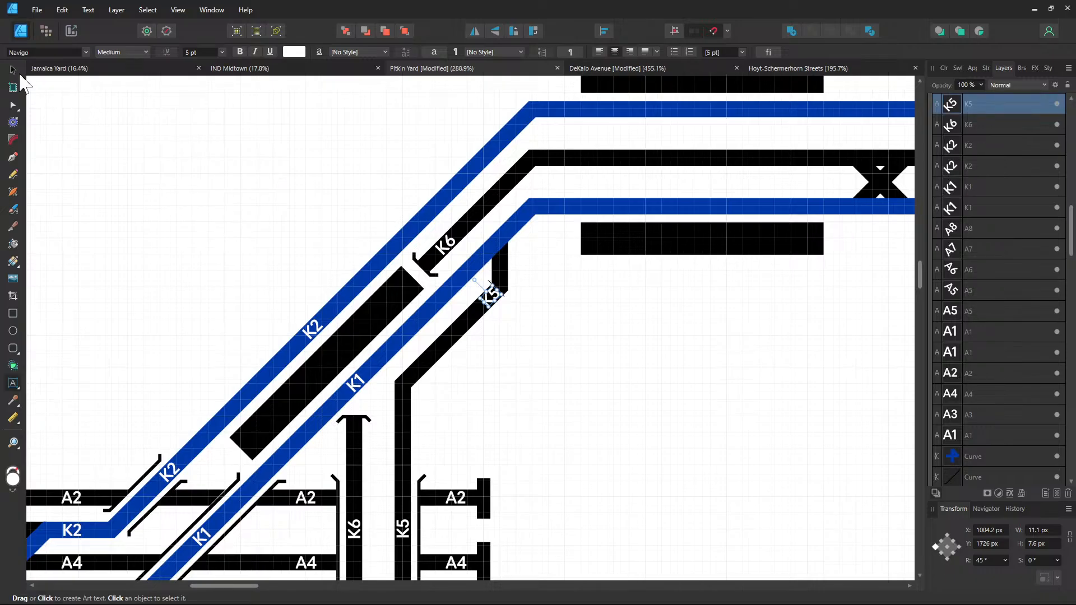
left_click(14, 71)
Copy the K1 and K2 pair further up the diagonals
left_click(362, 385)
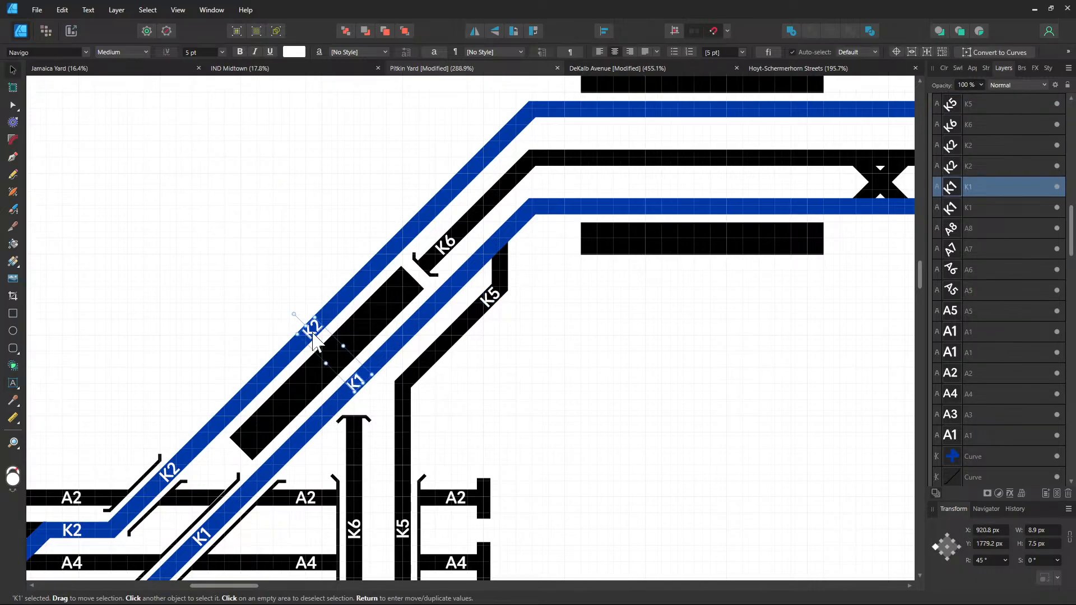
left_click(314, 336, "shift")
mouse_move(314, 336)
left_mouse_down()
mouse_move(435, 220)
mouse_move(424, 220)
left_mouse_up()
left_click(633, 357)
left_click_drag(633, 357, 547, 416)
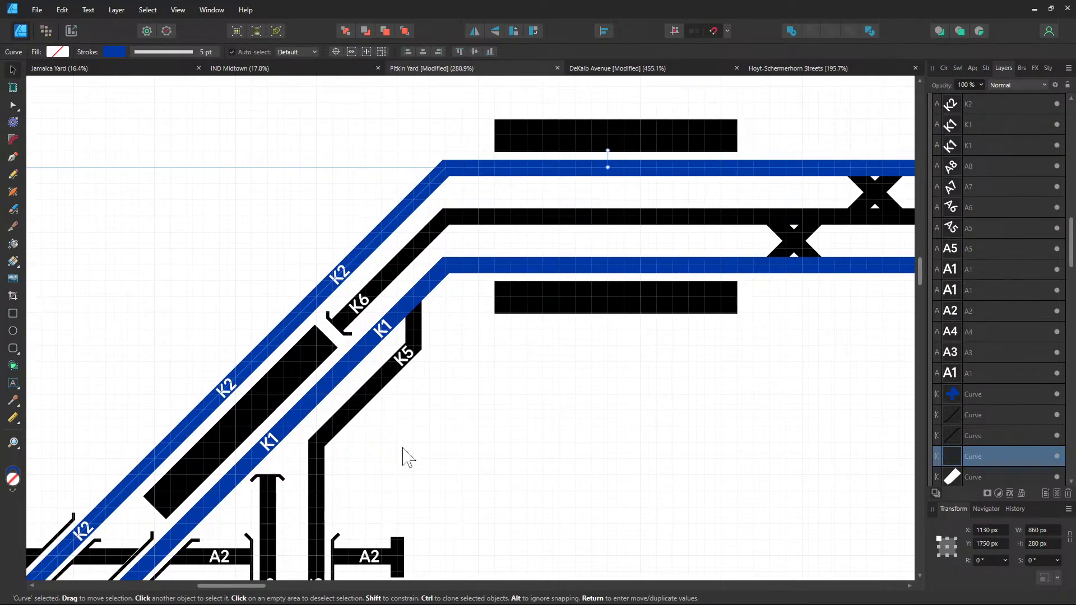
left_click_drag(402, 449, 483, 324)
left_click(449, 432)
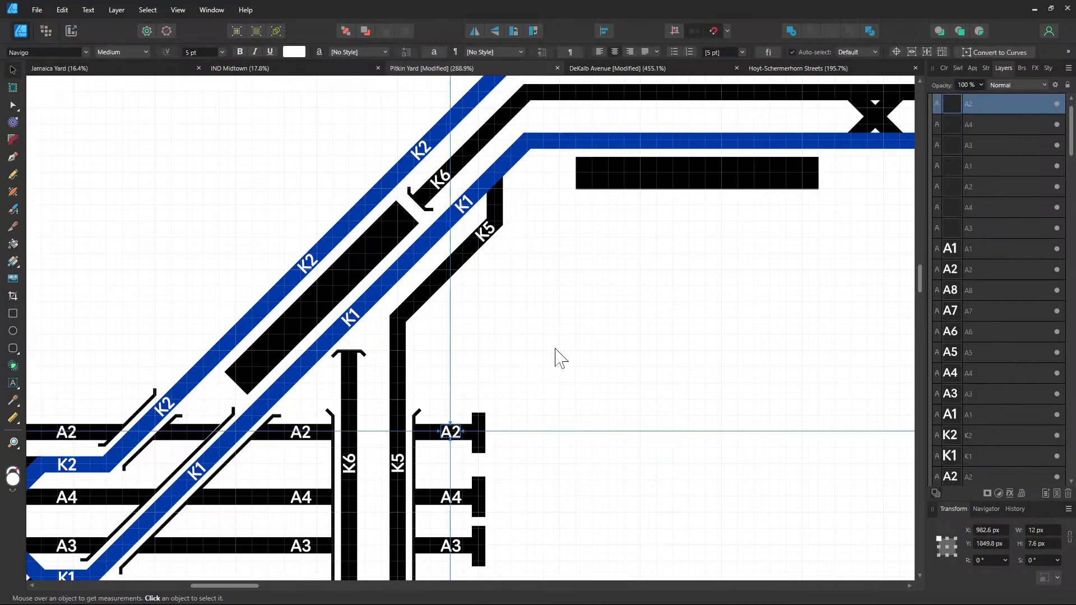
Paste a copy of the A2 label onto the top blue track and retype it K2
key("ctrl+c")
left_click_drag(537, 349, 442, 511)
key("ctrl+v")
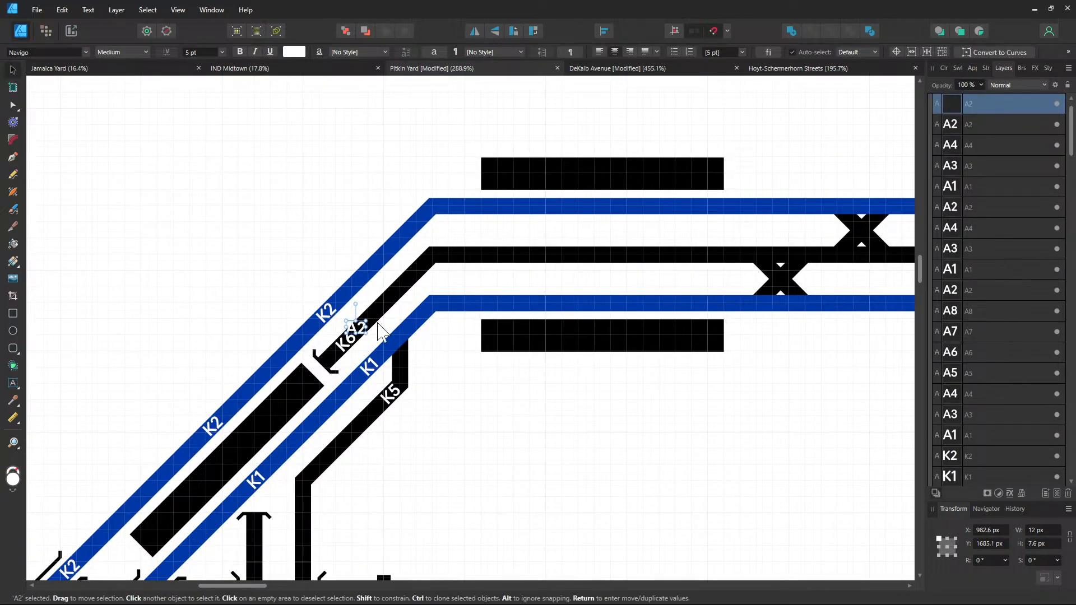
left_click_drag(359, 328, 606, 207)
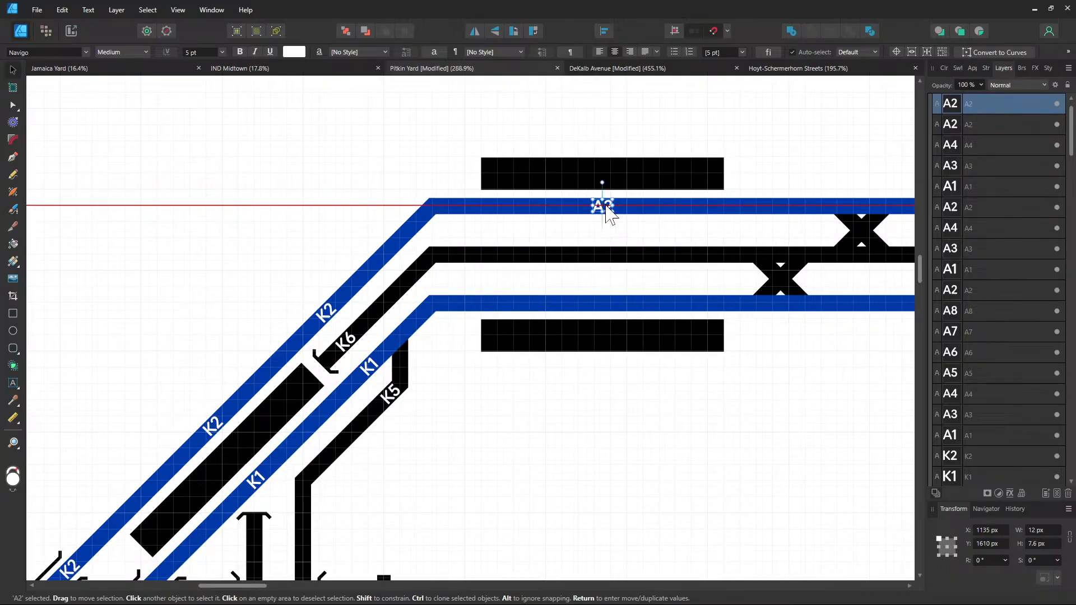
left_click_drag(608, 213, 607, 212)
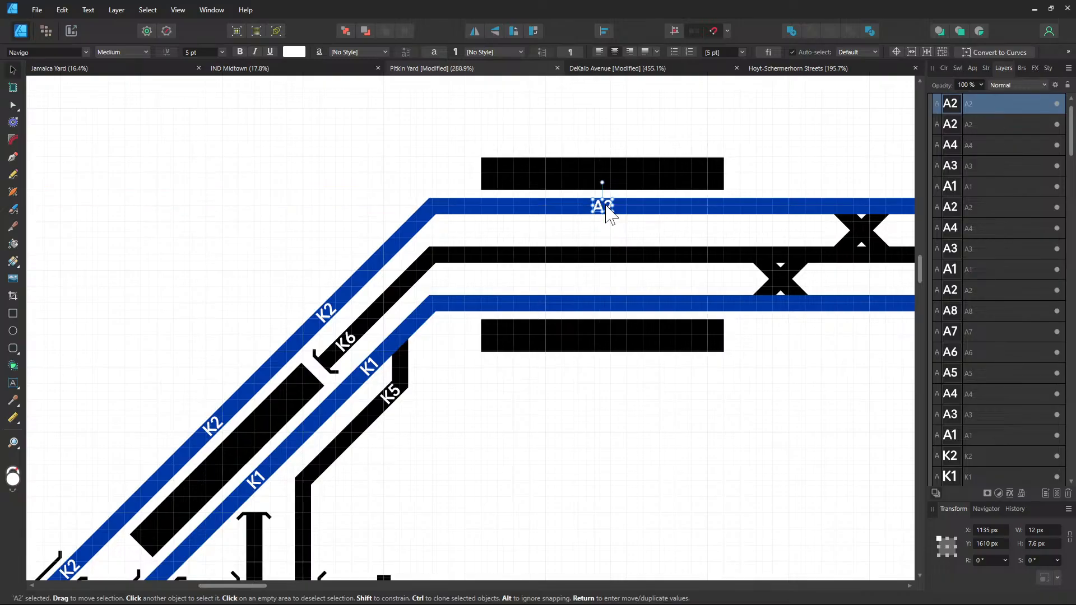
double_click(604, 208)
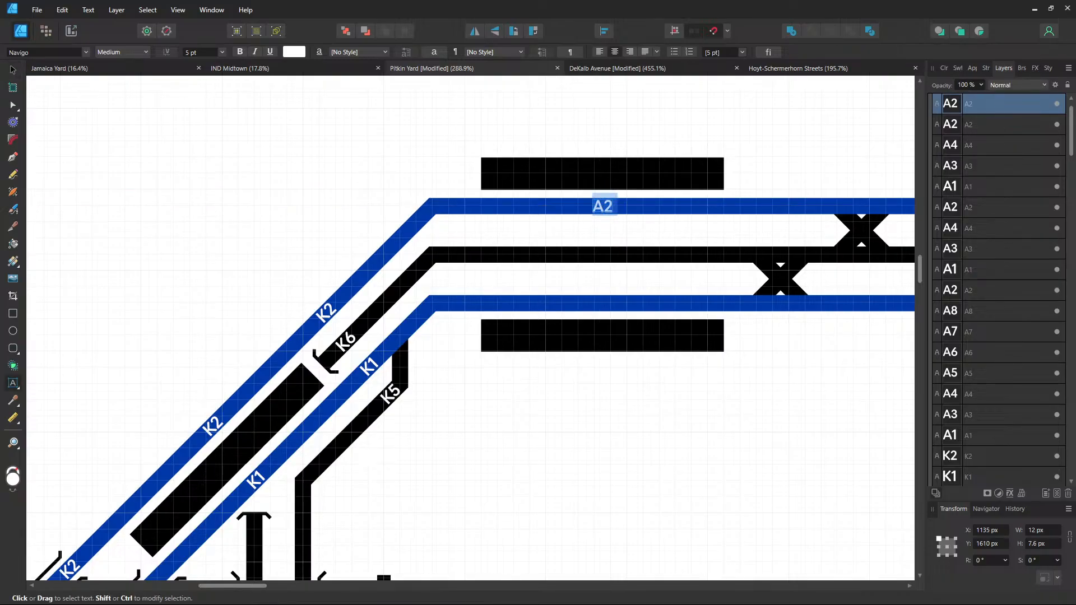
type("K2")
left_click(13, 69)
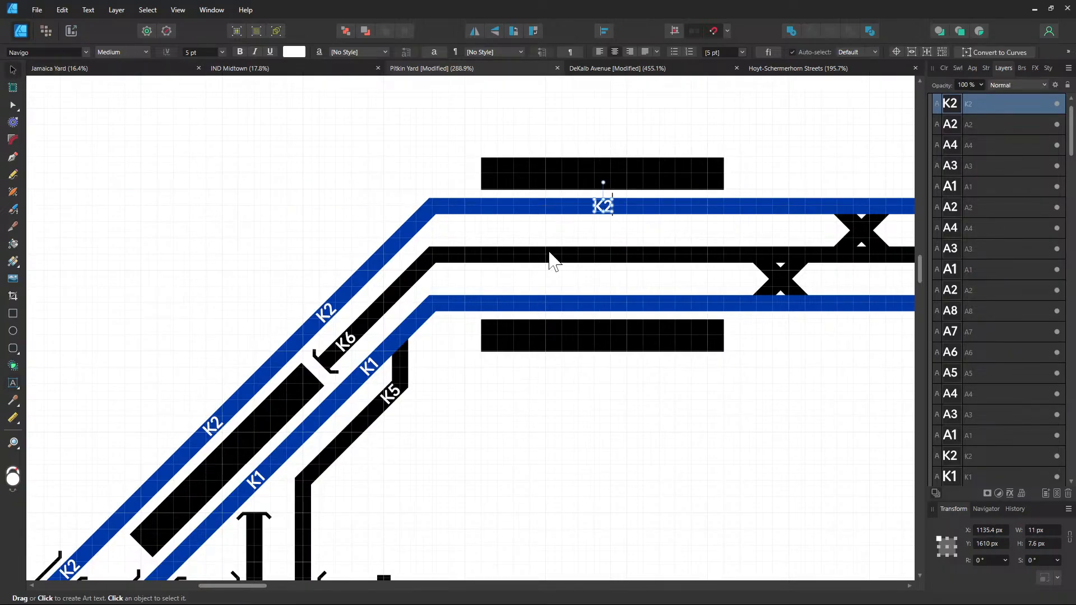
Clone K2 down as K6 on the black track and K1 on the lower blue track
left_click_drag(601, 206, 602, 257)
double_click(603, 255)
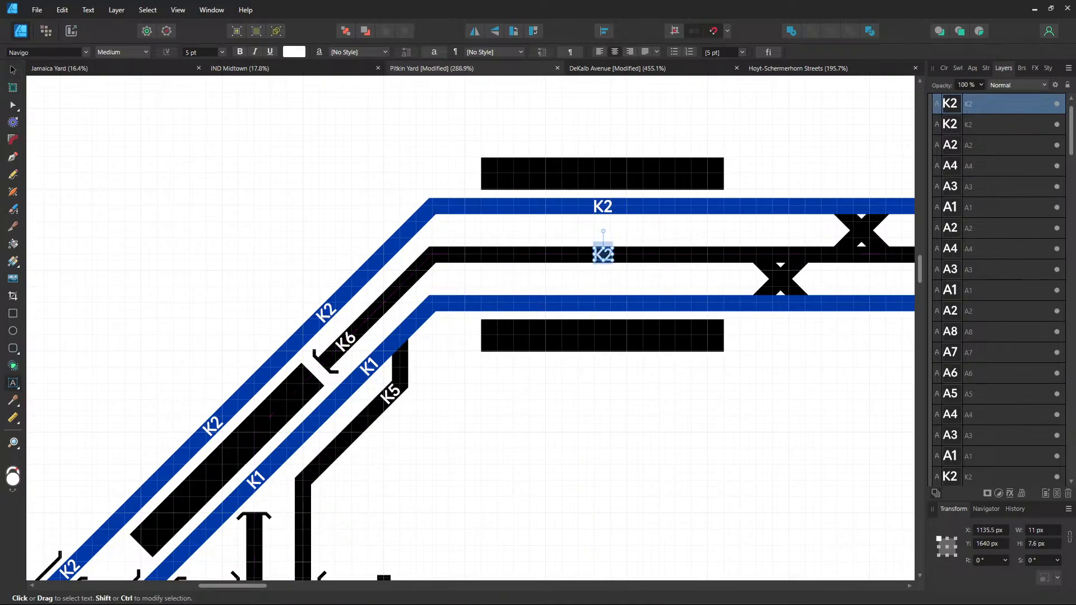
type("K6")
key("Escape")
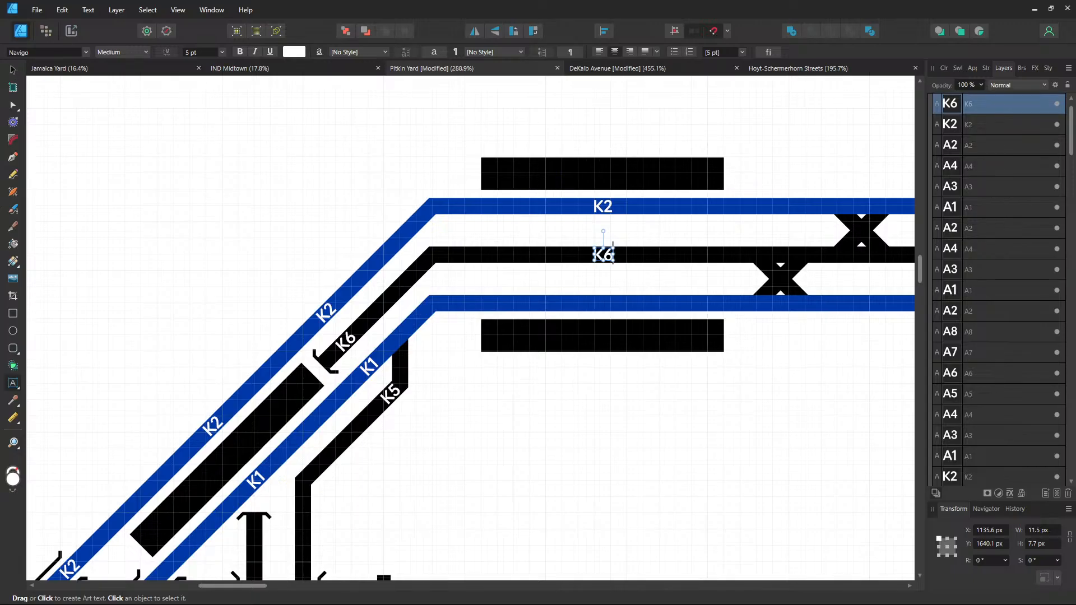
key("v")
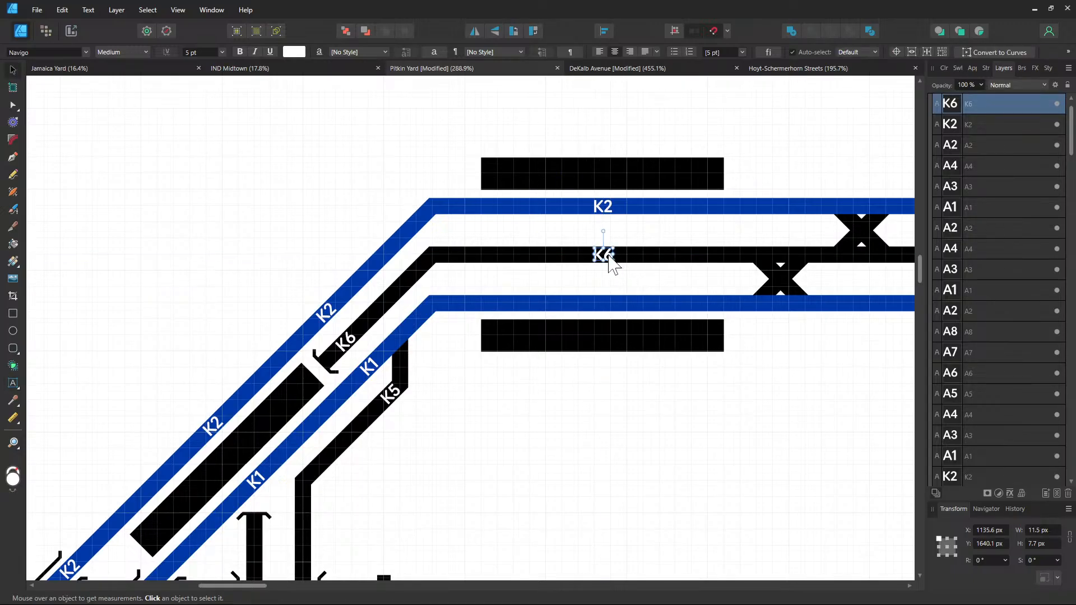
left_click_drag(612, 268, 608, 308)
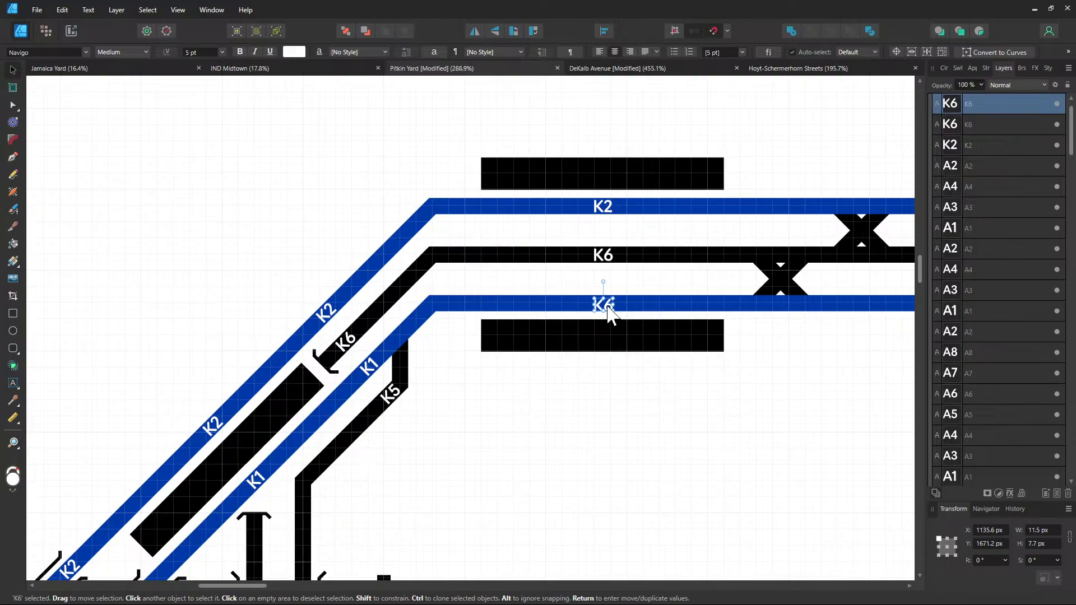
type("tK1")
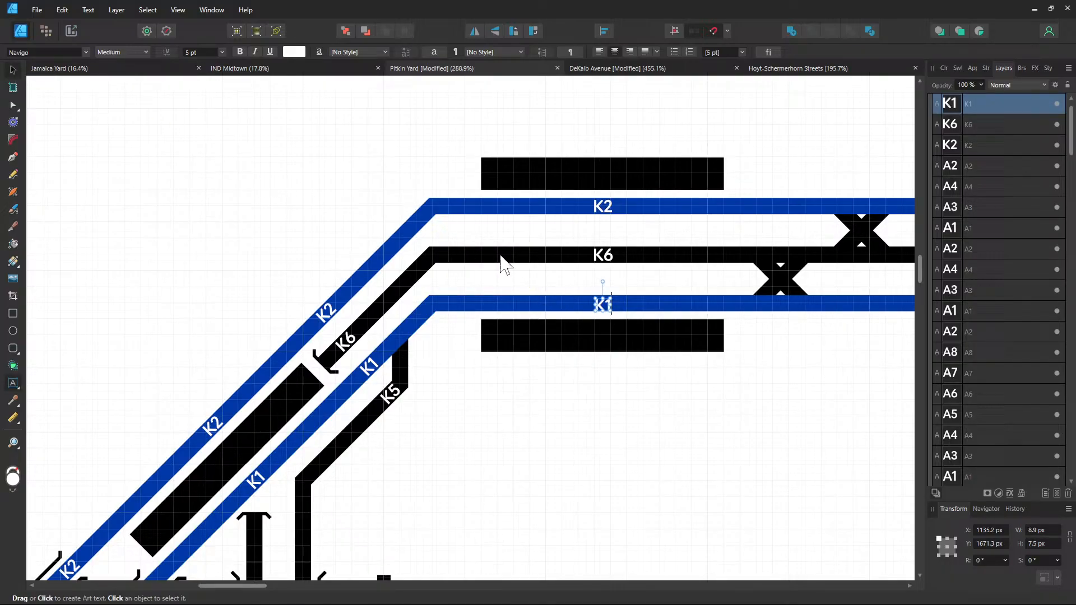
key("Escape")
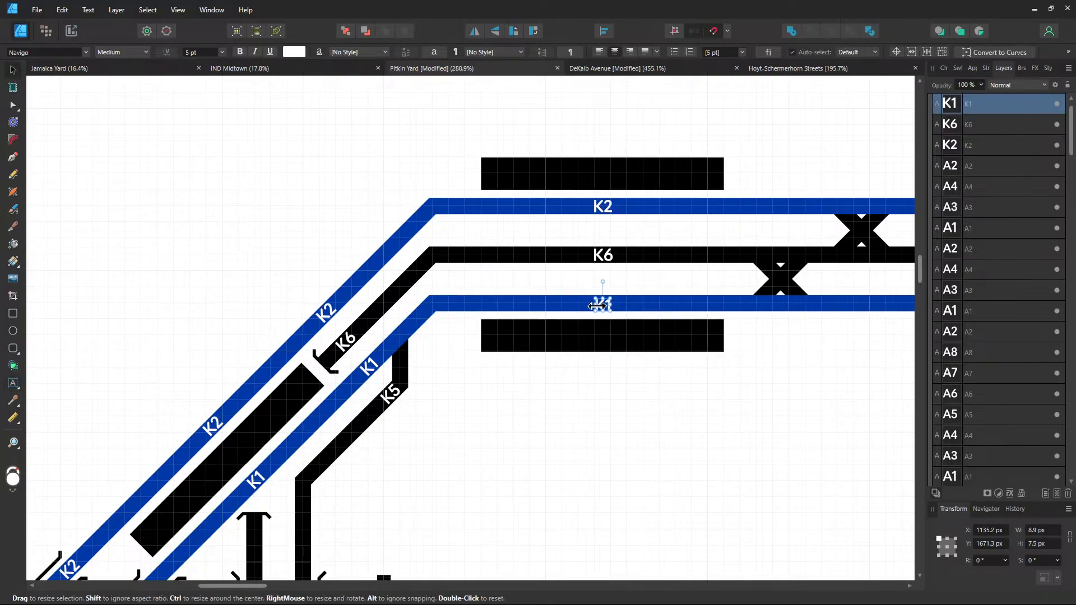
left_click_drag(605, 305, 606, 302)
Copy the K2, K6, K1 trio past the crossovers and rename K6 to K3-4
left_click_drag(758, 352, 458, 406)
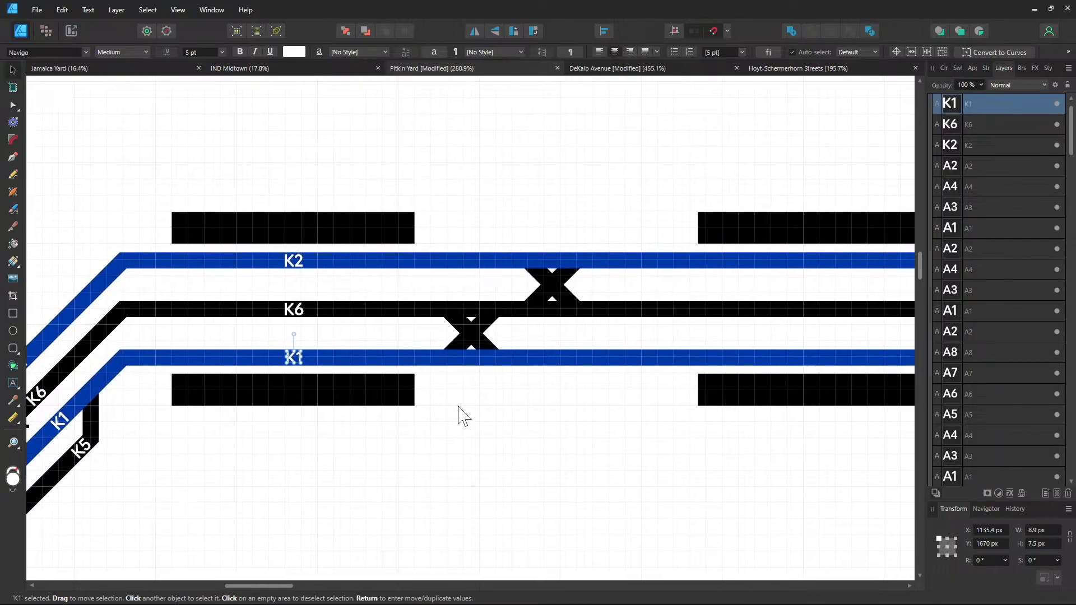
left_click(293, 263)
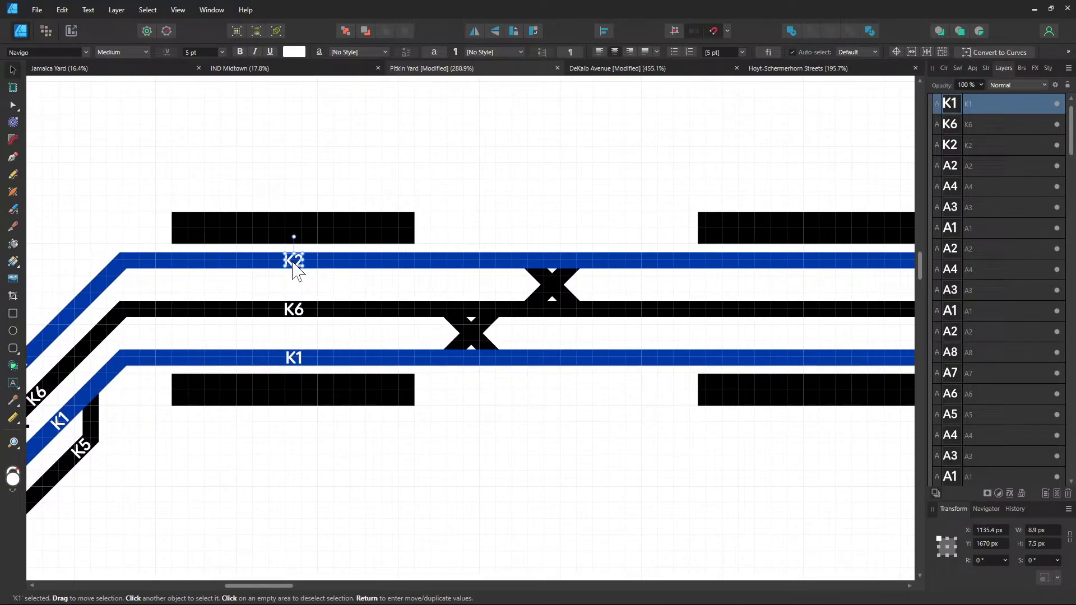
left_click(296, 308, "shift")
left_click(294, 359, "shift")
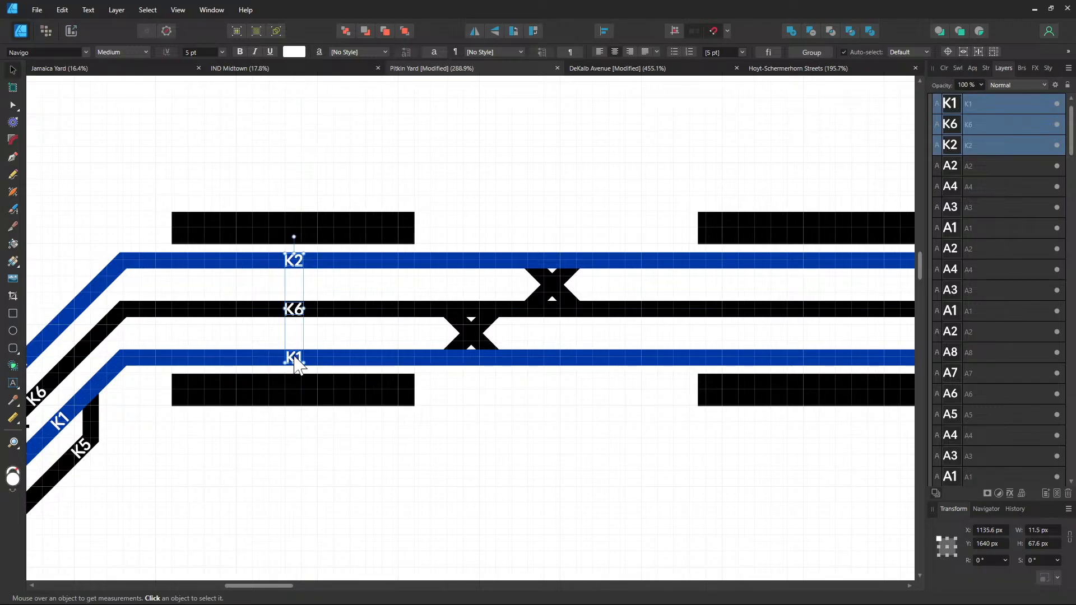
mouse_move(294, 359)
left_mouse_down()
mouse_move(583, 357)
mouse_move(600, 367)
left_mouse_up()
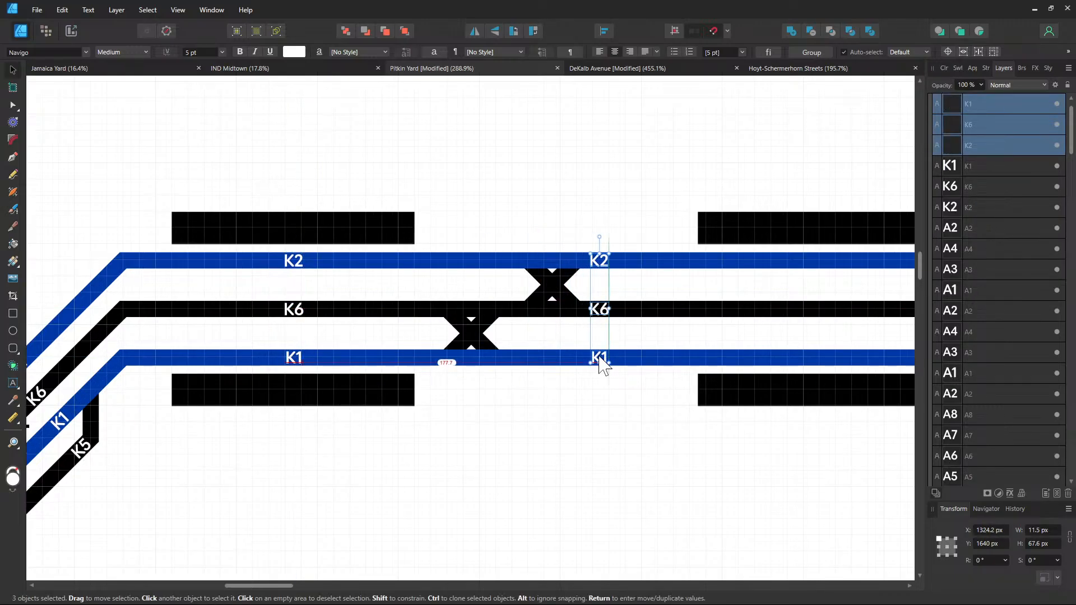
double_click(600, 309)
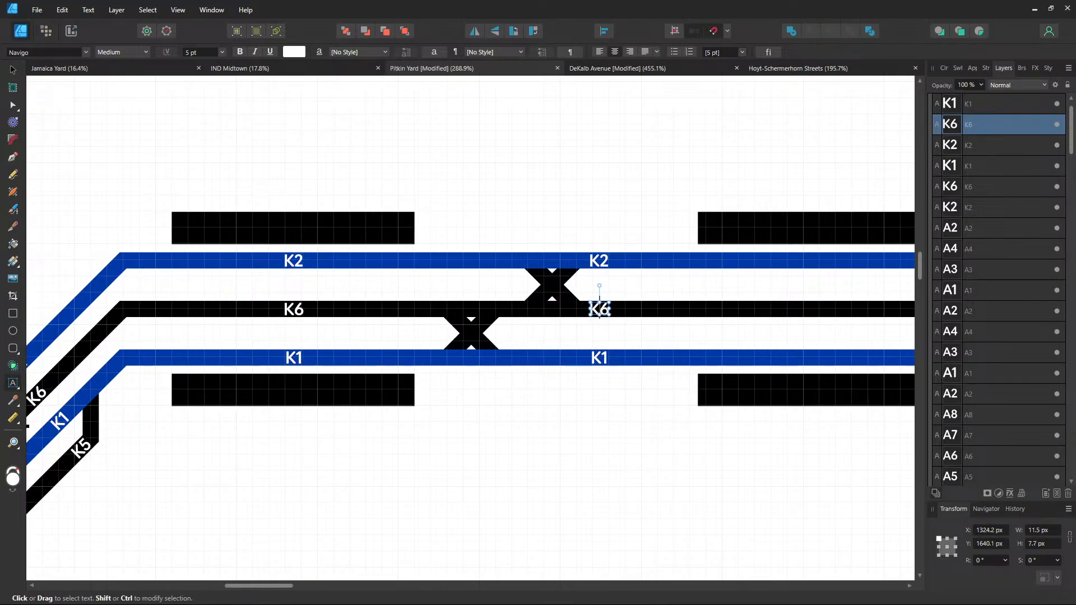
double_click(599, 309)
type("K3-4")
key("Escape")
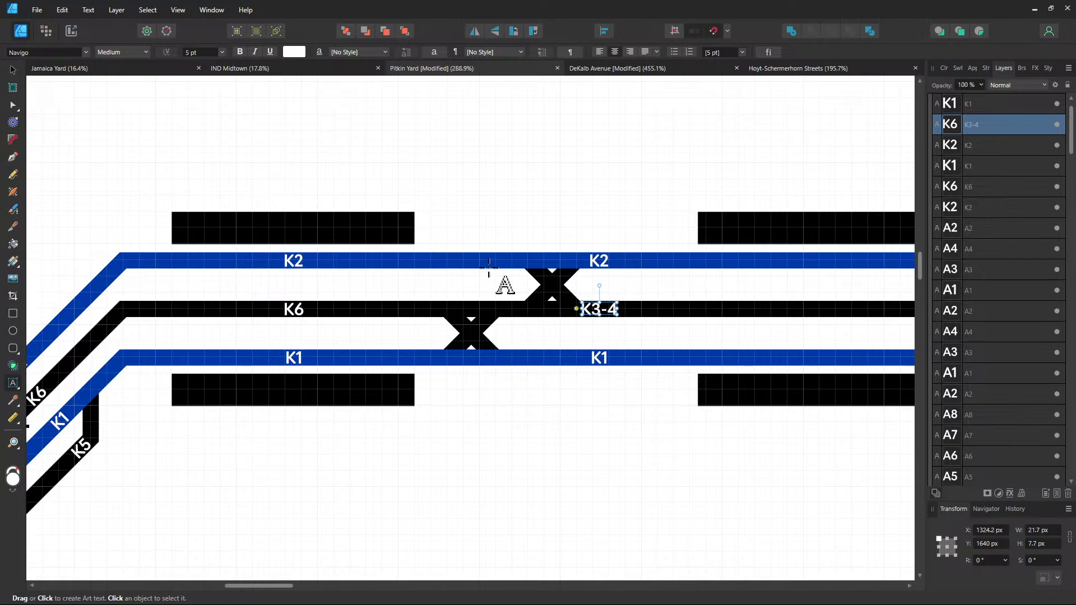
Copy the K2, K3-4 and K1 labels further right along the tracks
left_click(13, 70)
left_click(593, 263, "shift")
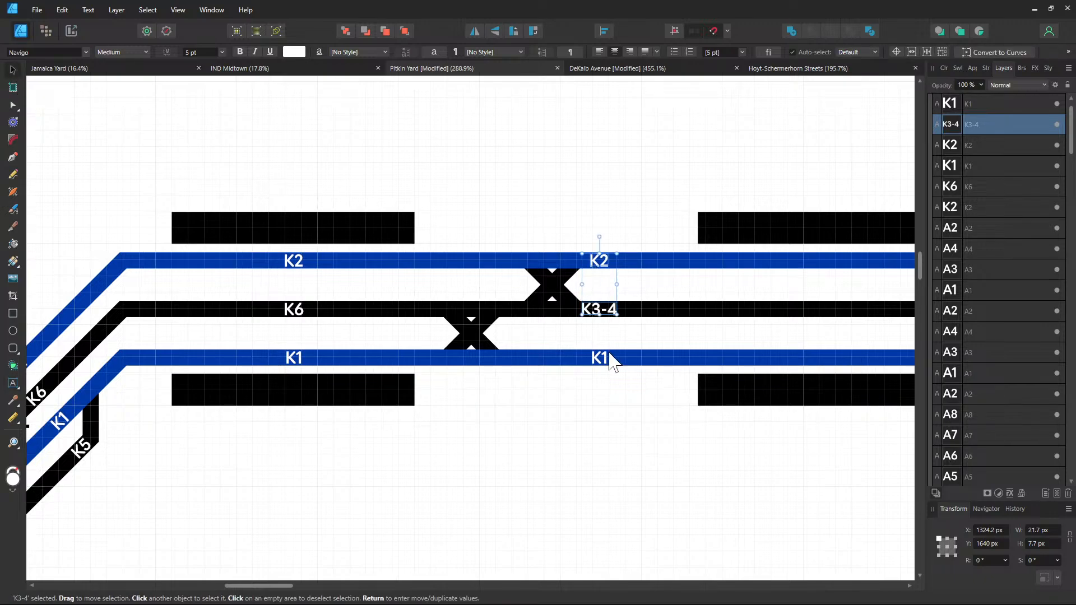
left_click(599, 360, "shift")
left_click_drag(684, 402, 575, 406)
scroll(580, 414, "right", 5)
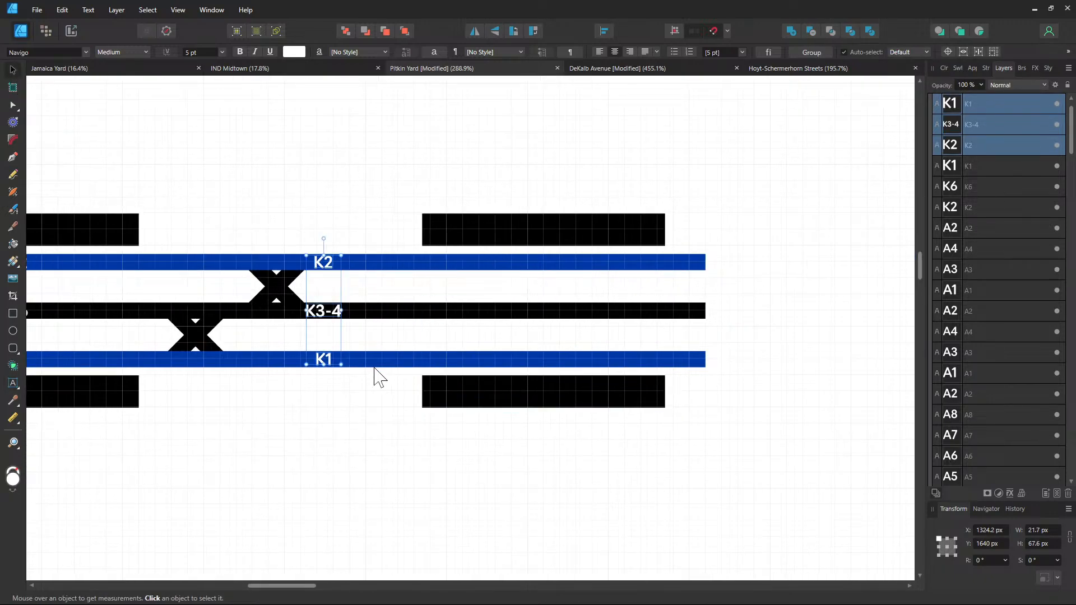
left_click_drag(323, 360, 542, 363, "ctrl")
left_click(722, 380)
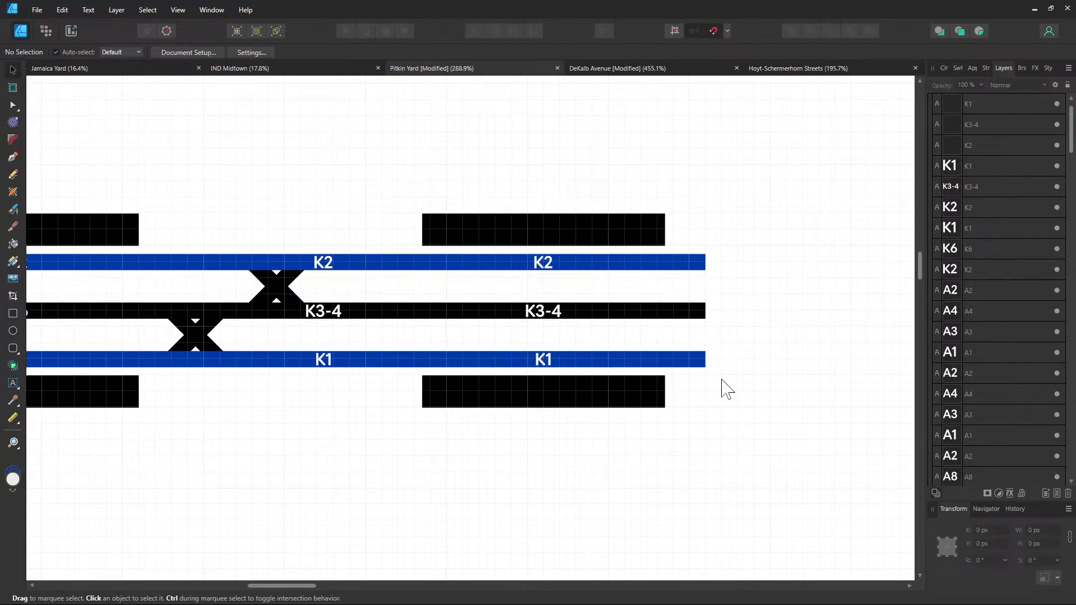
scroll(728, 389, "down", 6)
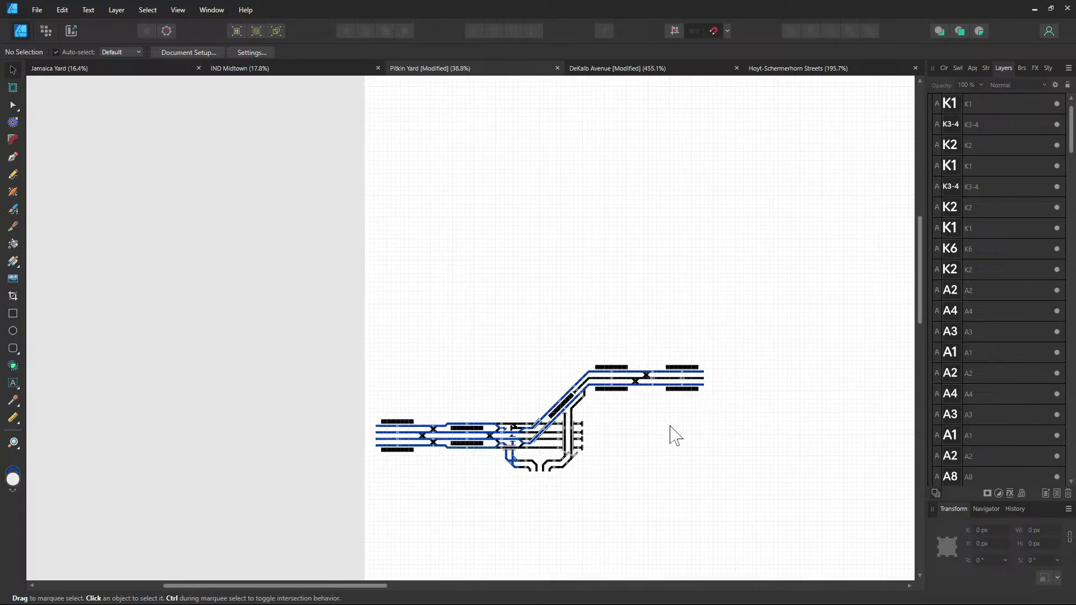
scroll(676, 435, "up", 5)
left_click_drag(596, 286, 654, 337)
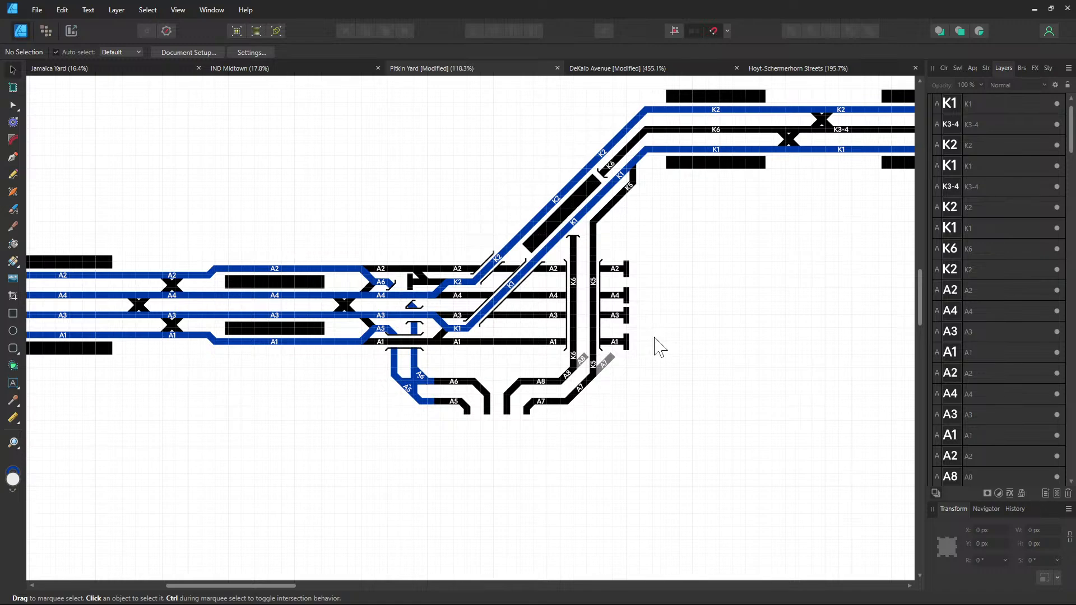
left_click_drag(647, 336, 541, 440)
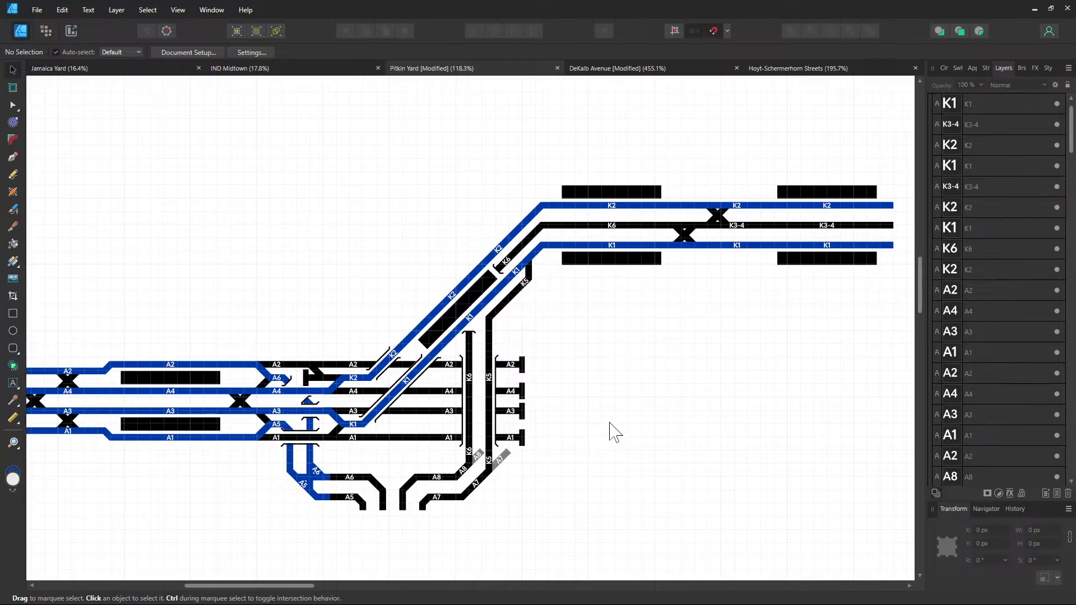
left_click_drag(610, 423, 489, 470)
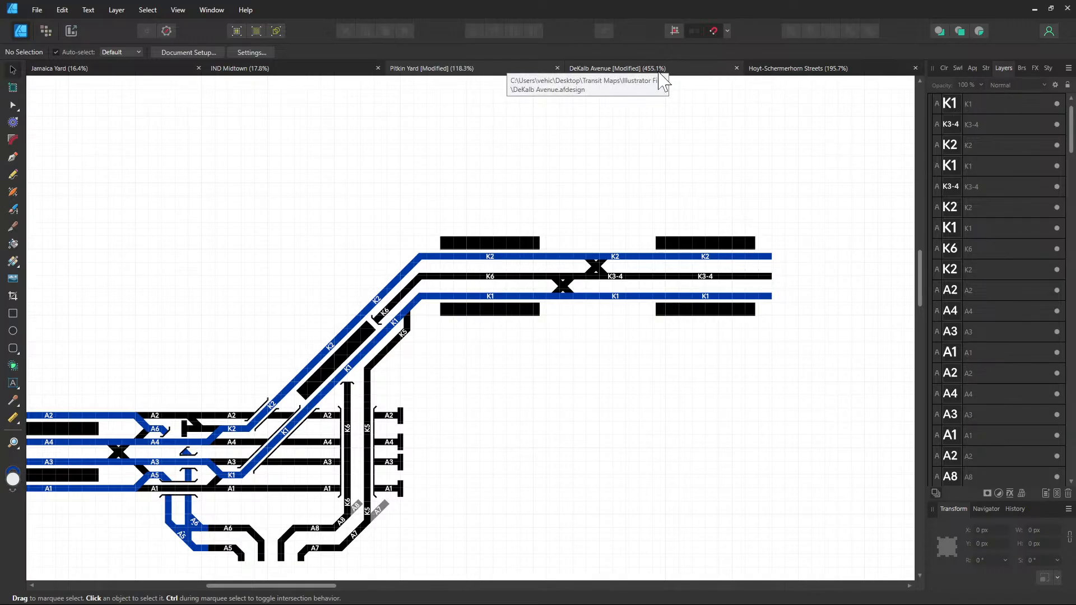
Copy the DeKalb Avenue station label from its document and paste it into Pitkin Yard
left_click(658, 73)
left_click_drag(596, 193, 614, 418)
left_click_drag(700, 293, 393, 356)
left_click(681, 303)
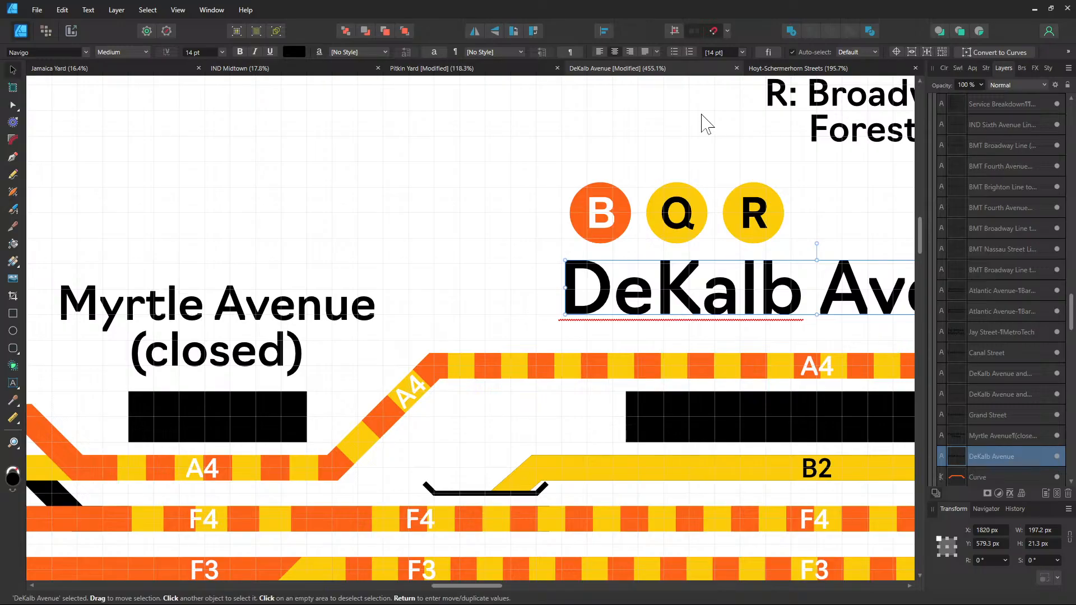
left_click(439, 72)
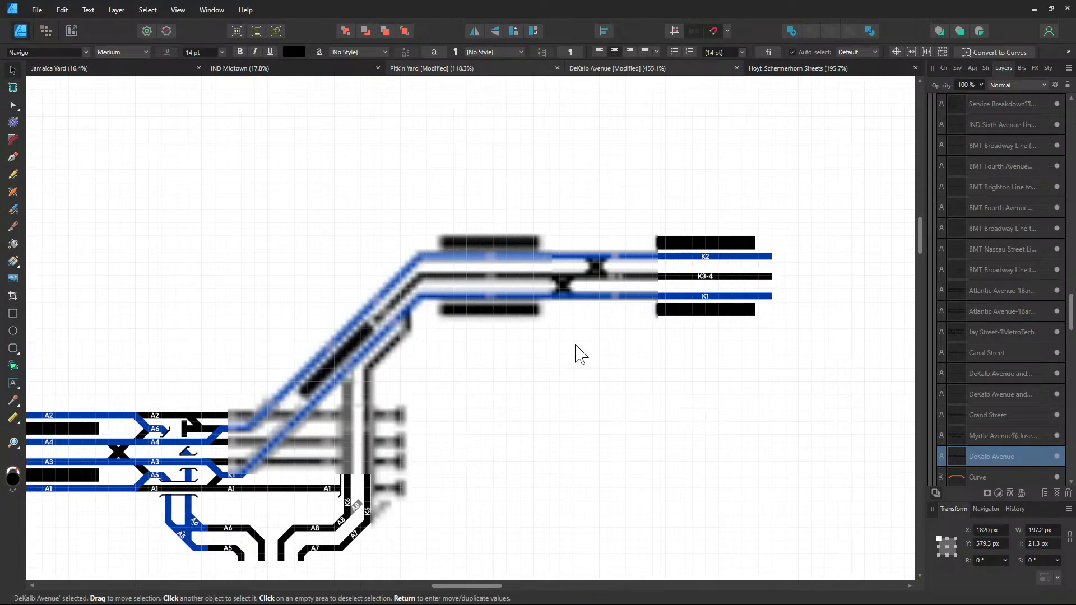
left_click_drag(402, 371, 607, 313)
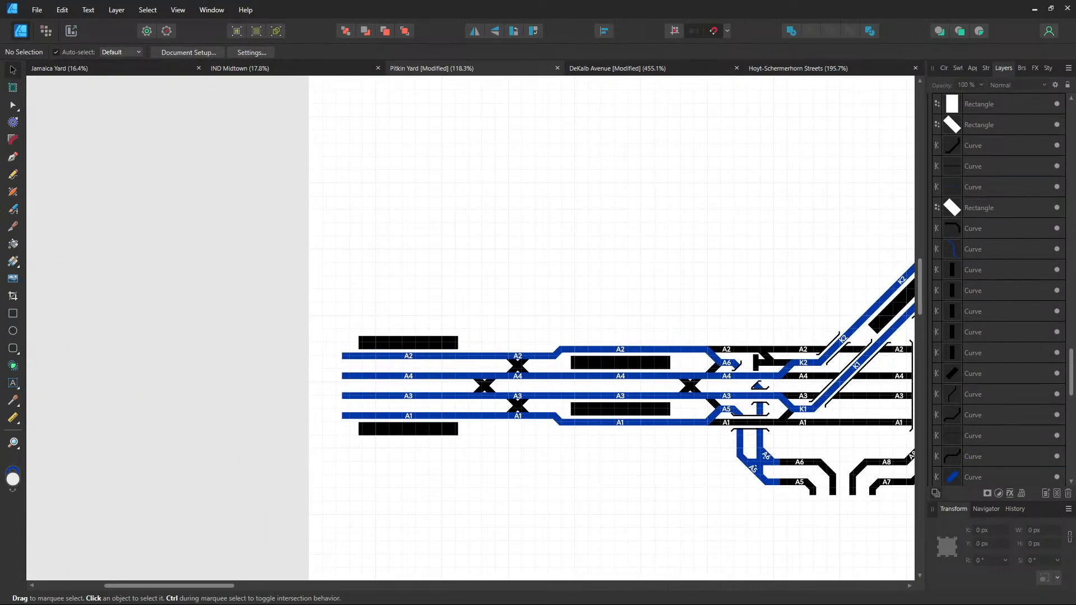
left_click_drag(694, 340, 392, 342)
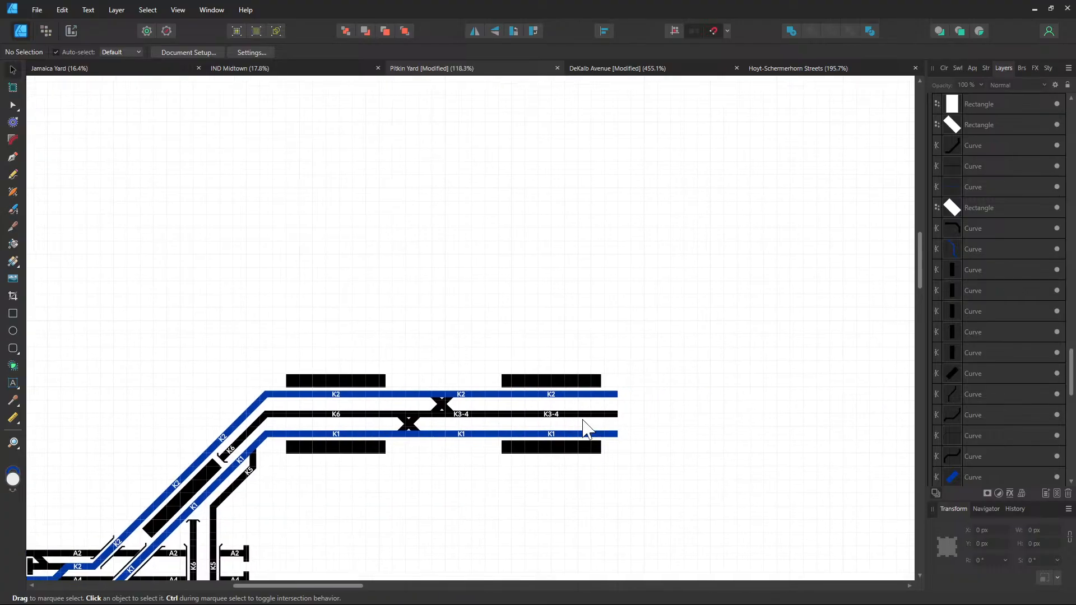
scroll(583, 429, "up", 2)
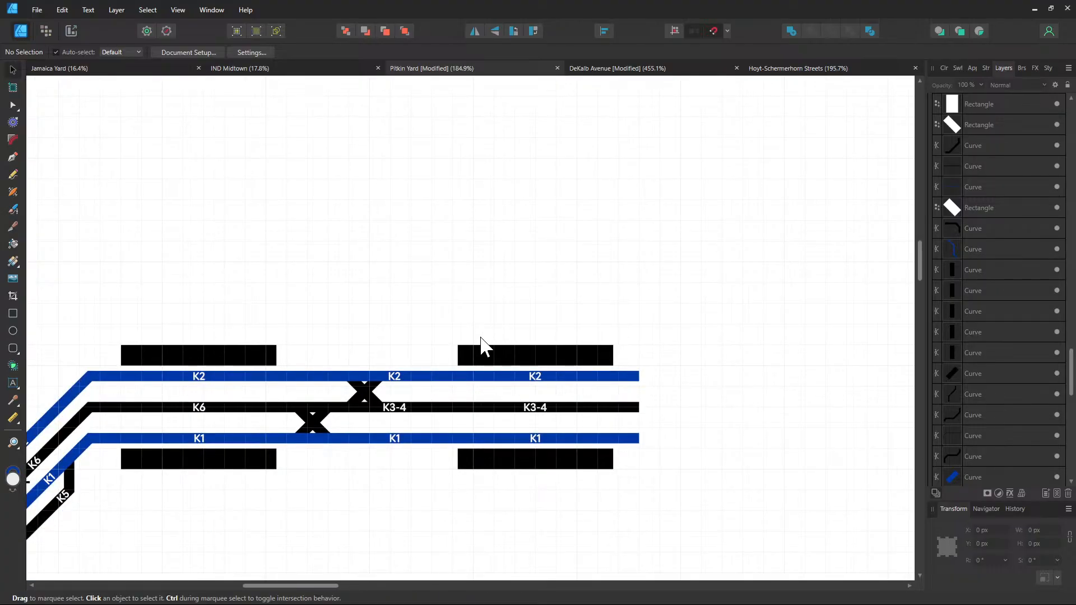
key("ctrl+v")
Centre the pasted label above the platforms and retype it as two-line '88th Street-Boyd Avenue'
left_click_drag(870, 341, 507, 320)
double_click(508, 320)
triple_click(507, 320)
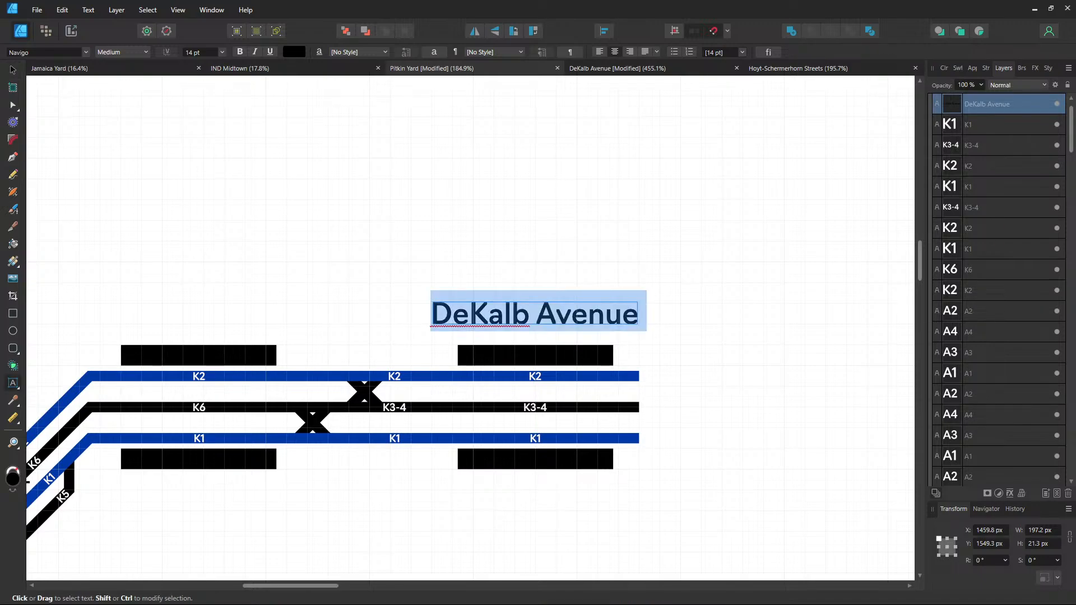
type("88th STre")
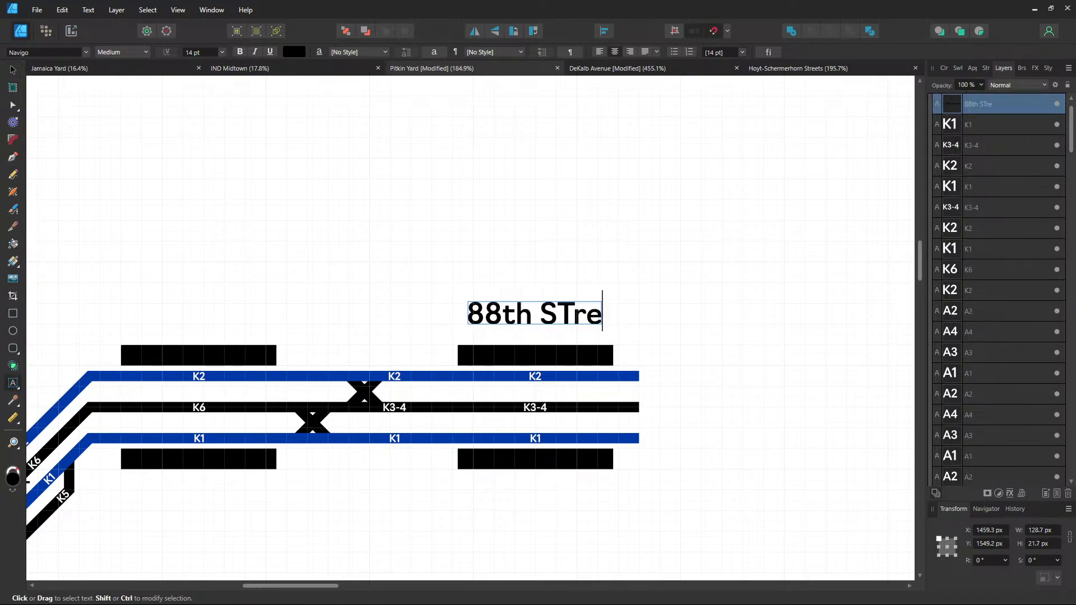
key("BackSpace")
key("BackSpace")
key("BackSpace")
type("treet-")
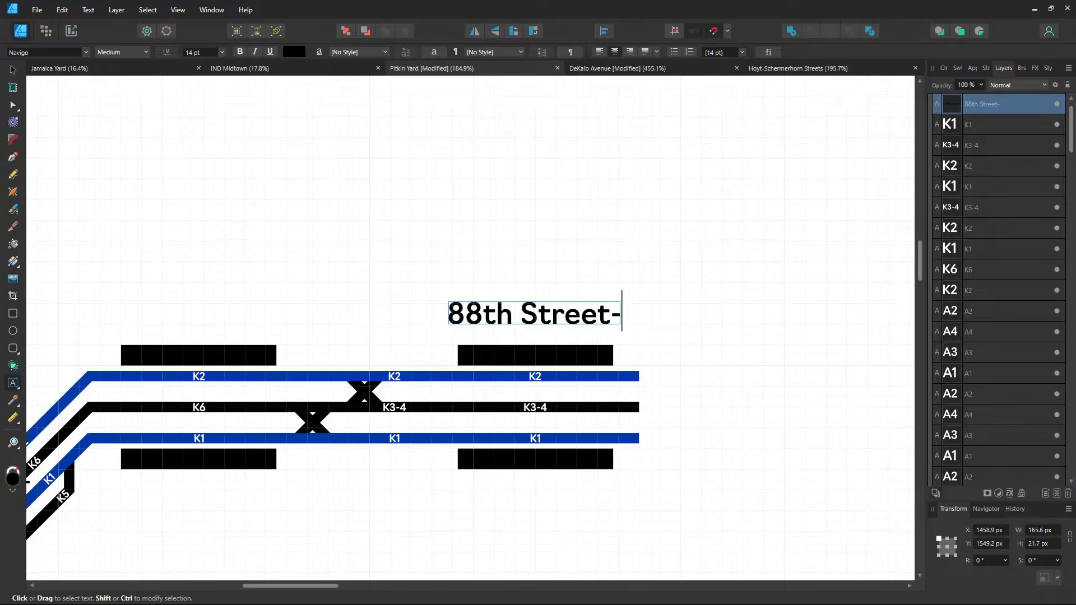
type("Boyd Avenue")
key("Escape")
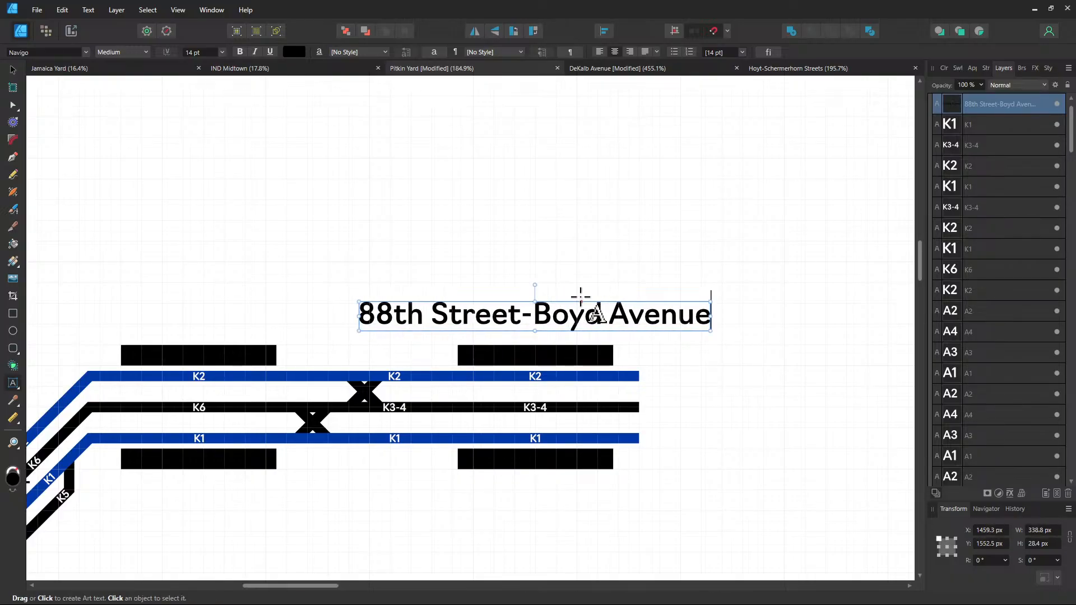
left_click(533, 311)
key("Return")
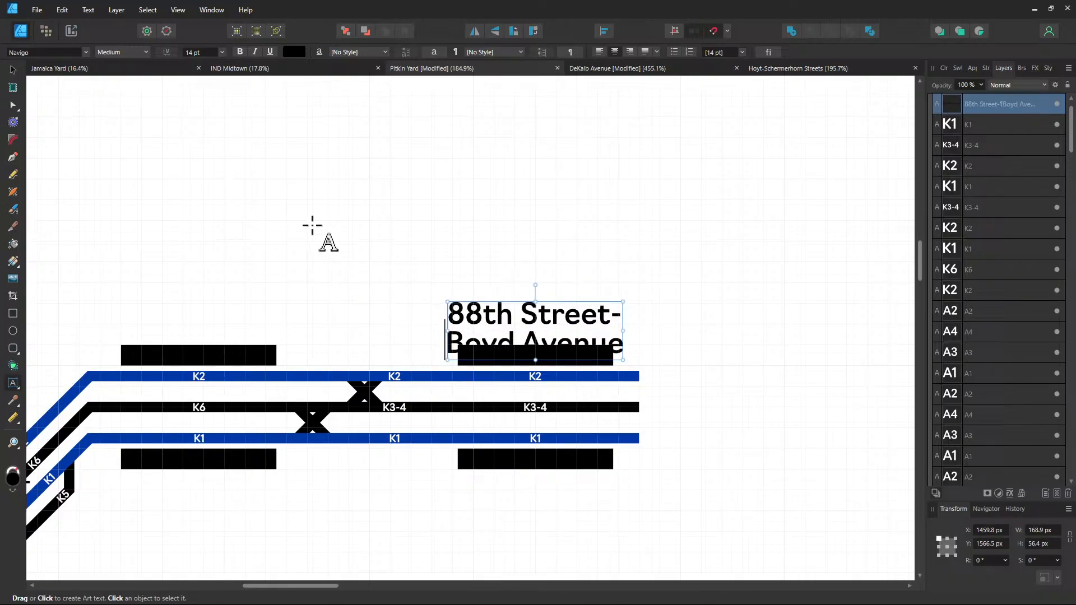
Clone the label to the left platforms and retype it as '80th Street-' / 'Hudson Street'
left_click(12, 69)
mouse_move(508, 341)
left_mouse_down()
mouse_move(506, 294)
mouse_move(202, 311)
left_mouse_up()
double_click(190, 308)
key("ctrl+a")
type("80")
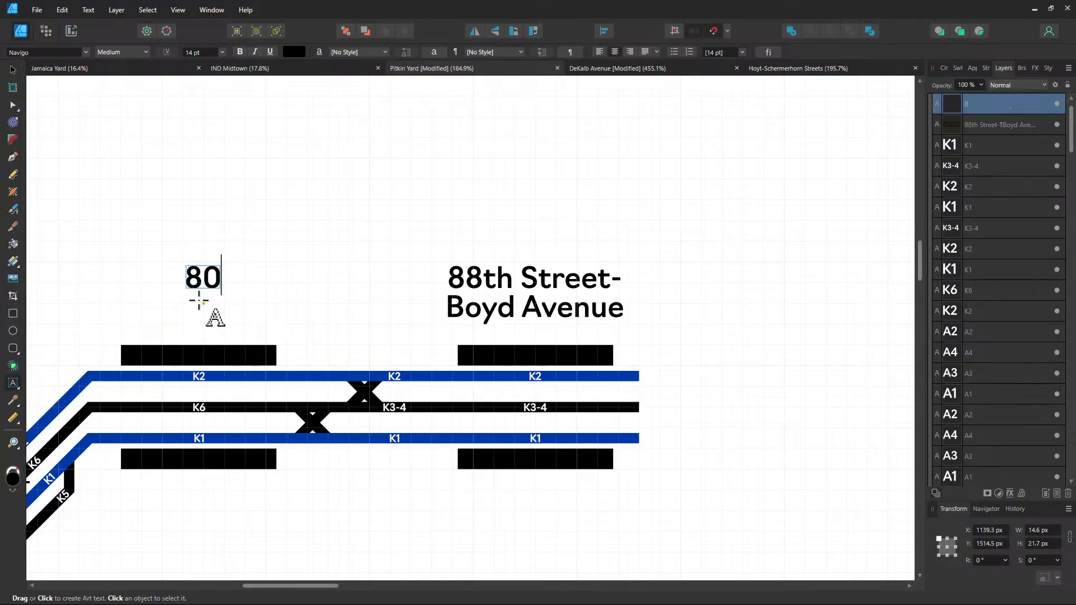
type("th Street-")
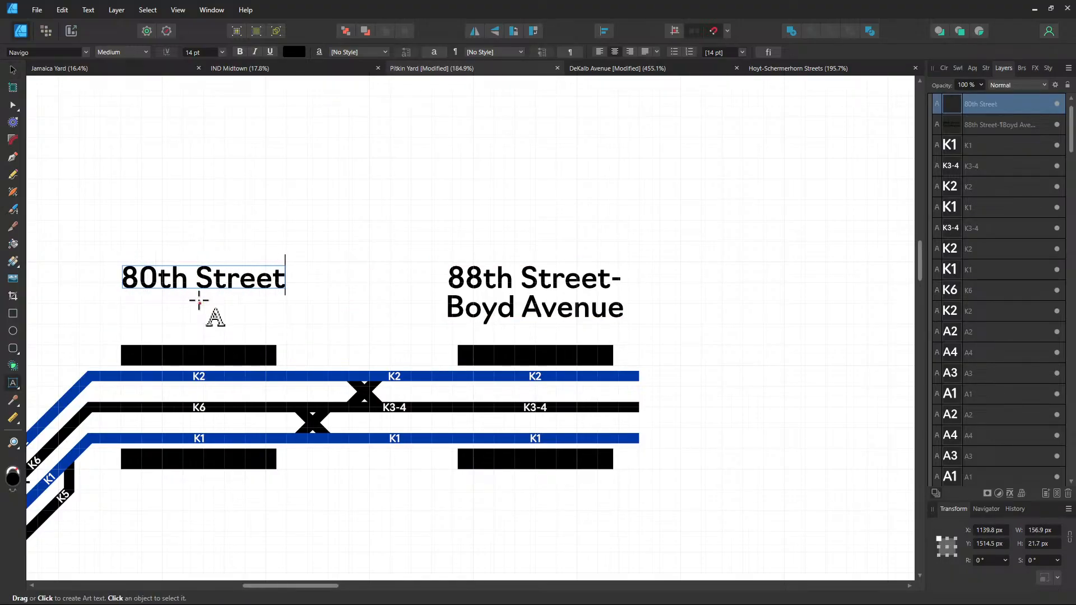
key("Return")
type("Hudson Street")
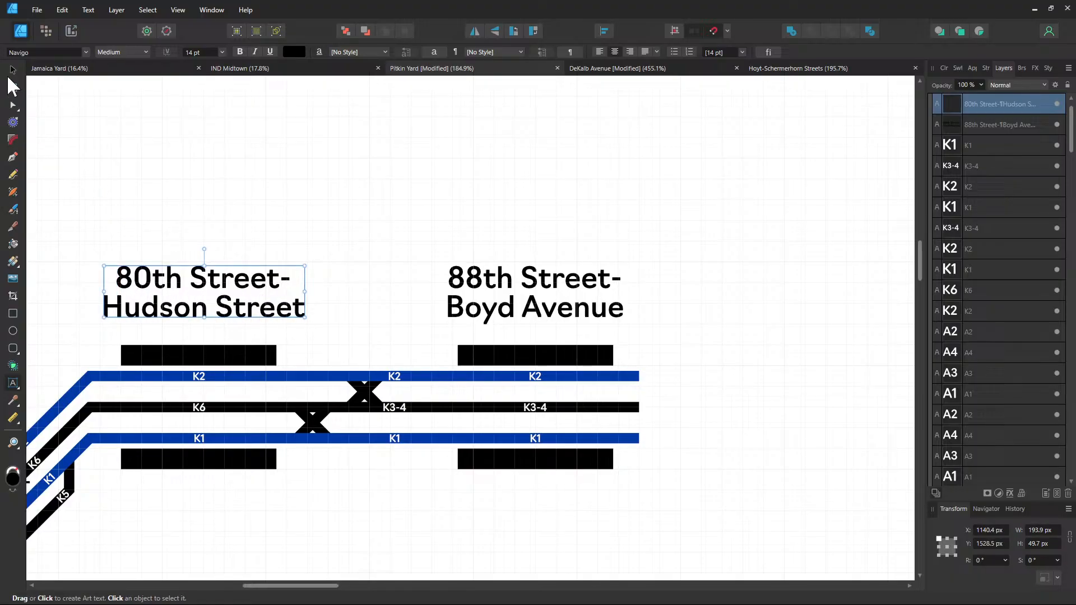
key("Escape")
left_click(383, 202)
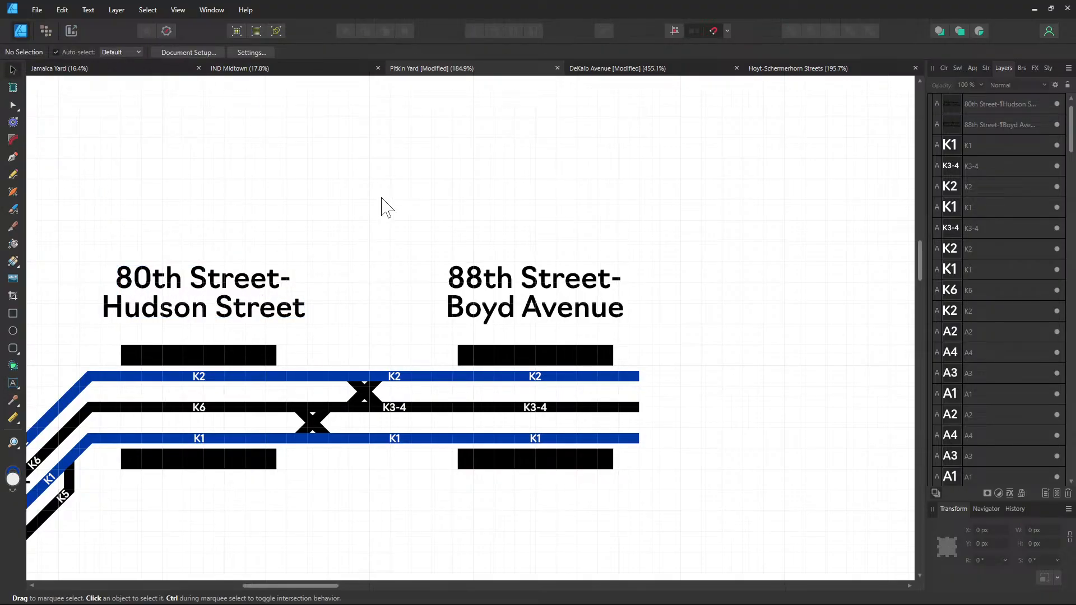
Duplicate the 80th Street-Hudson Street label toward the diagonal tracks and rotate it 45°
scroll(464, 228, "left", 7)
scroll(464, 228, "down", 2)
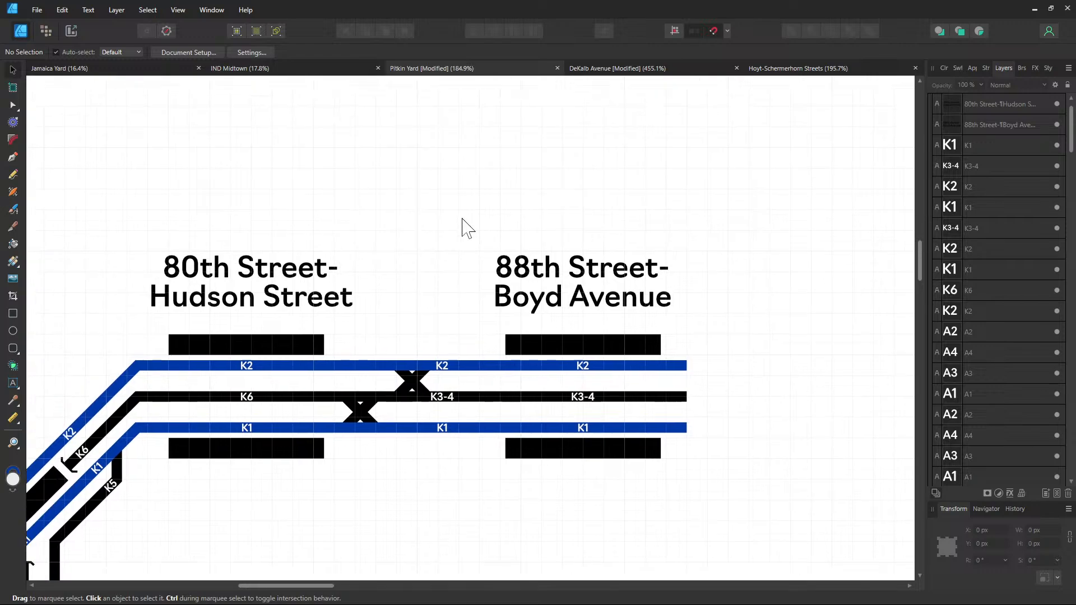
left_click(583, 199)
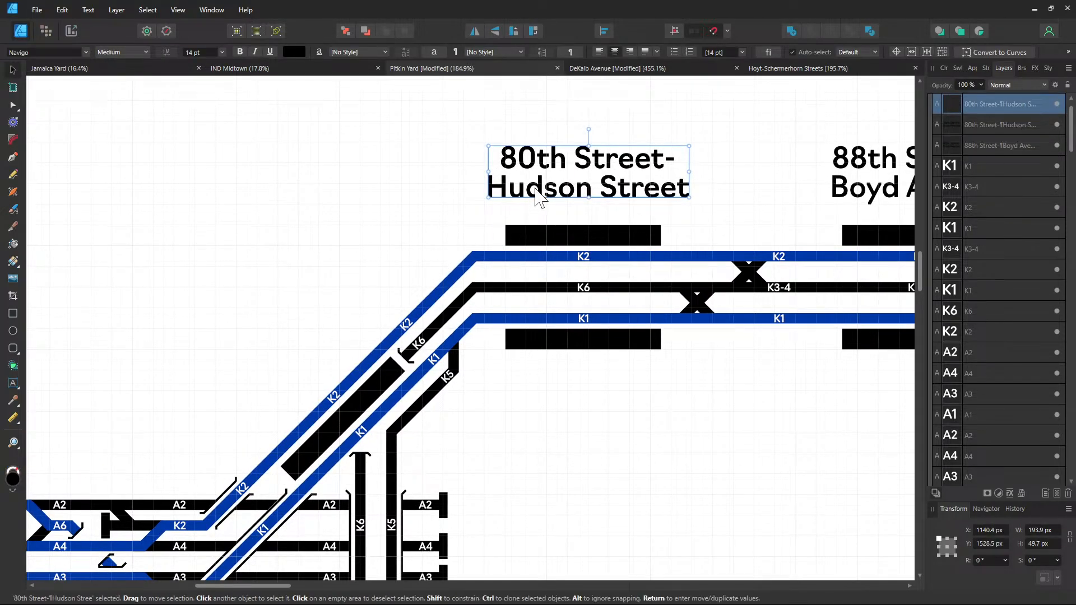
left_click_drag(537, 191, 270, 336)
left_click(988, 560)
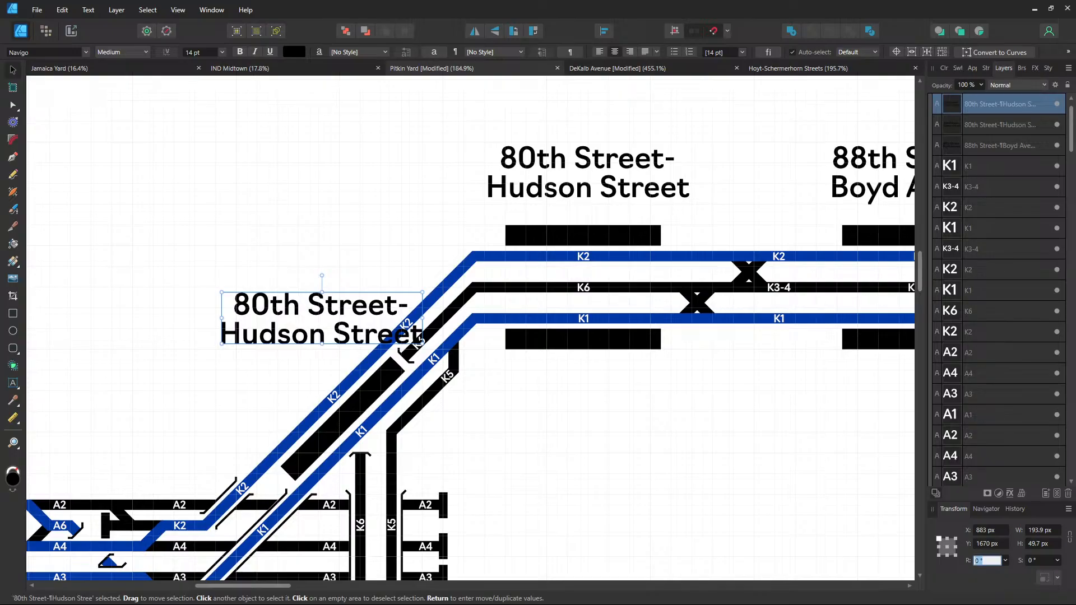
type("45")
key("Return")
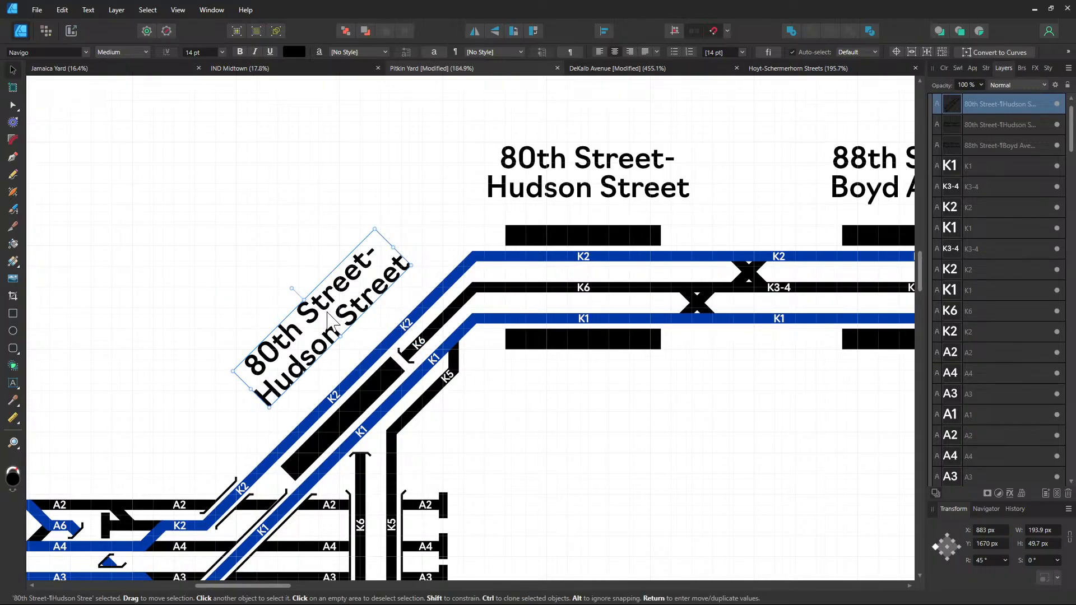
Retype the rotated label as 'Grant Avenue' and position it alongside the diagonal track
left_click_drag(341, 324, 303, 364)
double_click(304, 364)
key("ctrl+a")
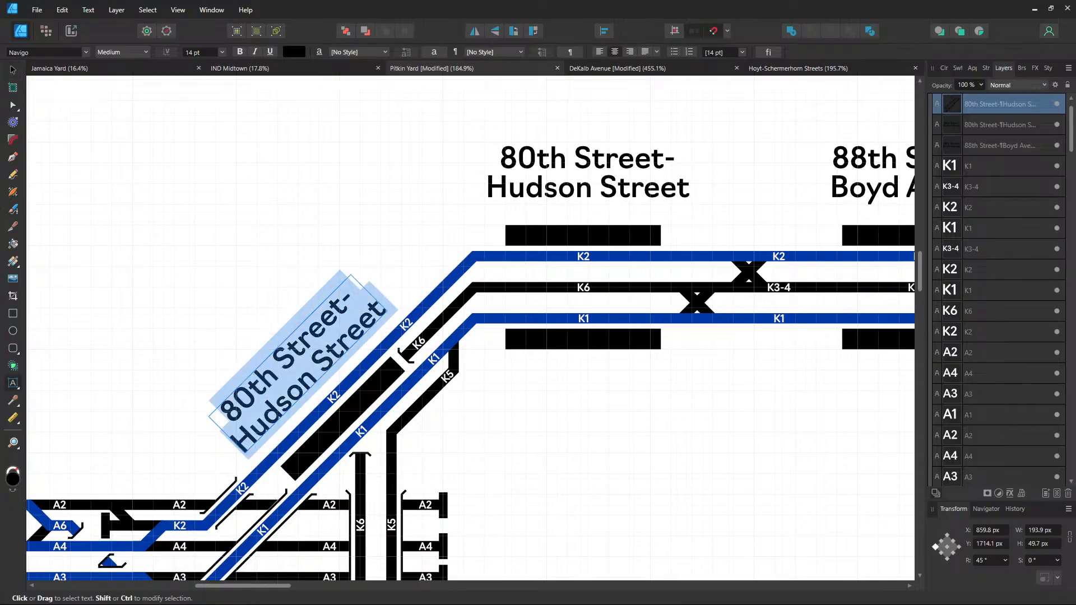
type("H")
key("BackSpace")
type("Grant Avenue")
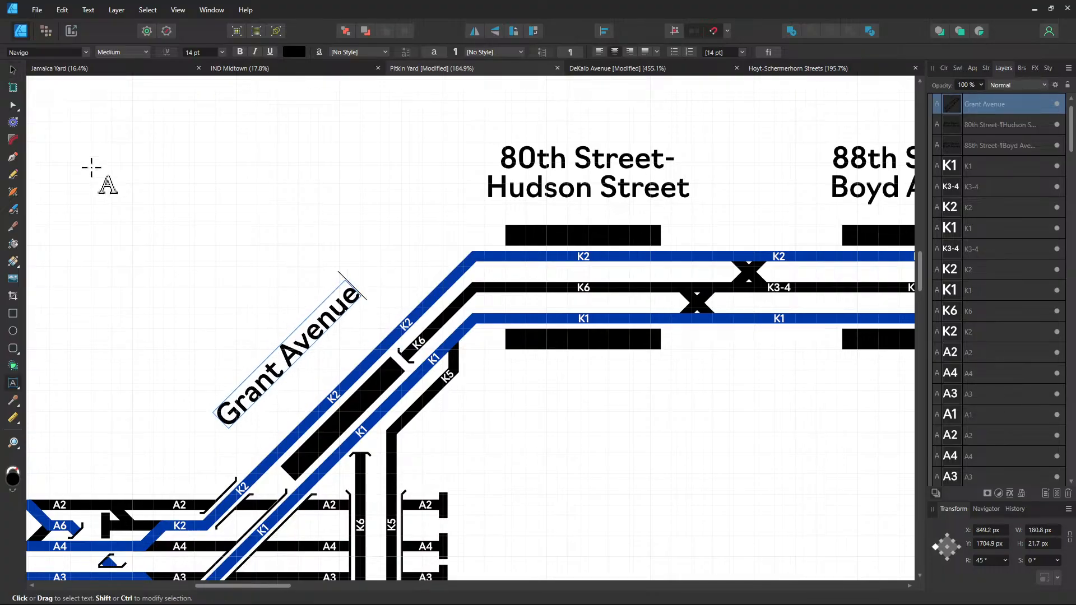
key("Escape")
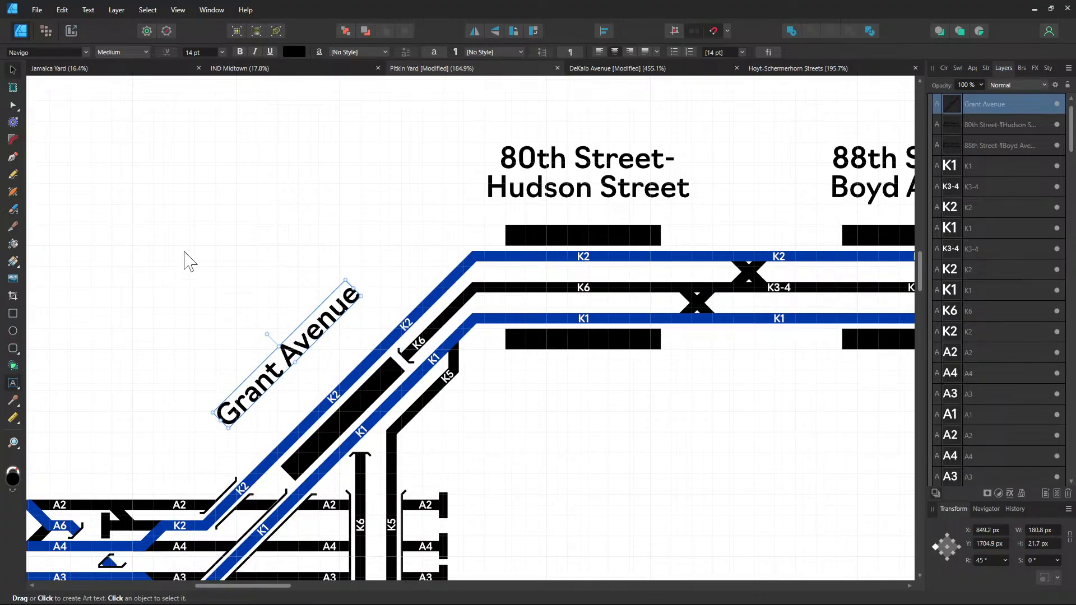
scroll(257, 225, "down", 2)
scroll(258, 224, "left", 2)
left_click_drag(394, 259, 414, 271)
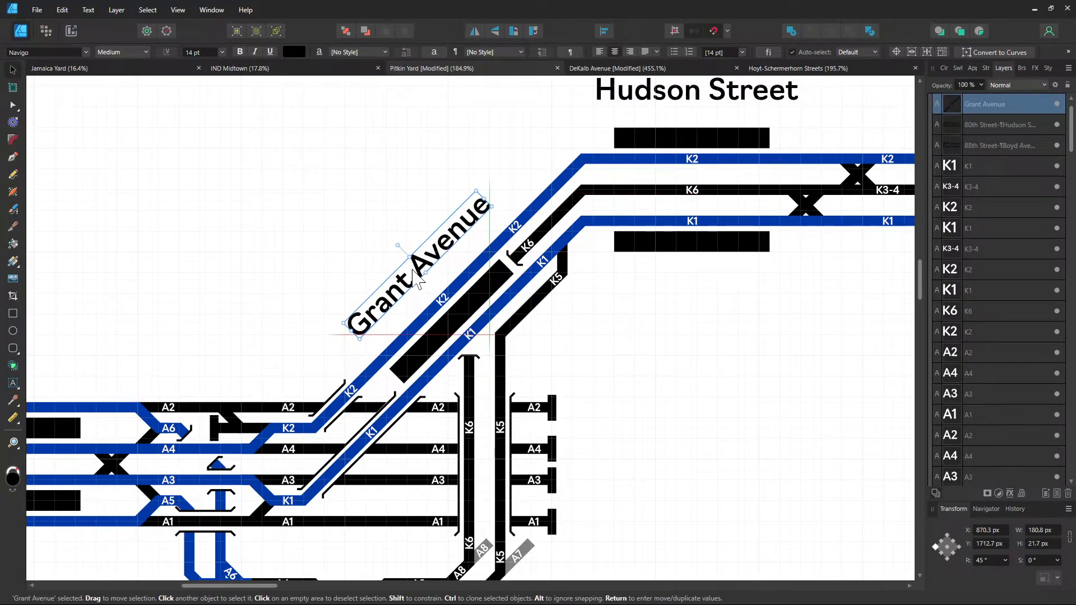
left_click_drag(415, 275, 408, 284)
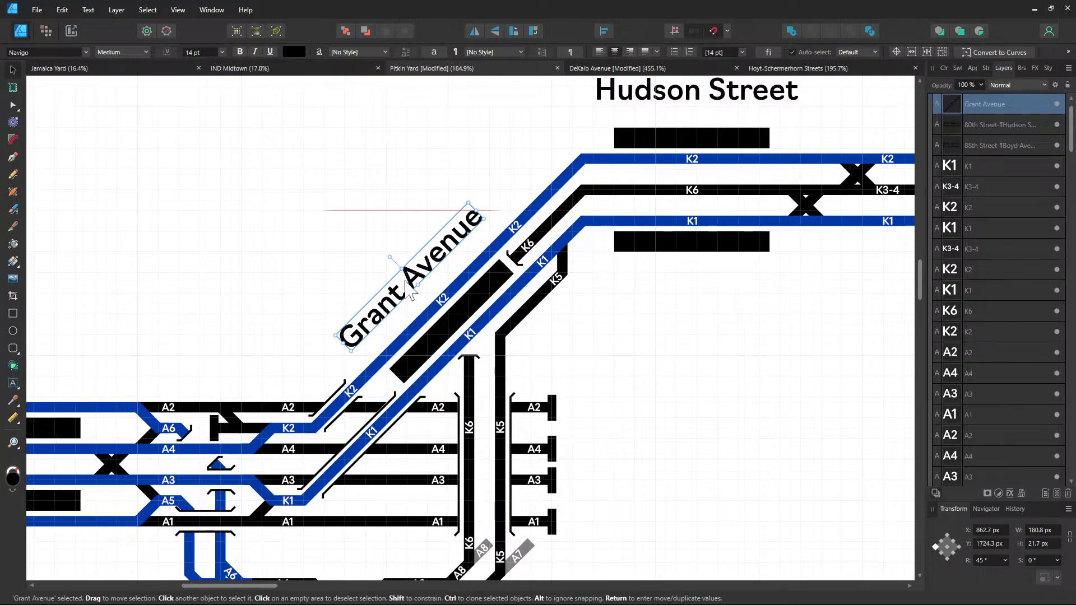
Lower the 80th Street and 88th Street labels slightly so they line up
left_click_drag(269, 309, 478, 274)
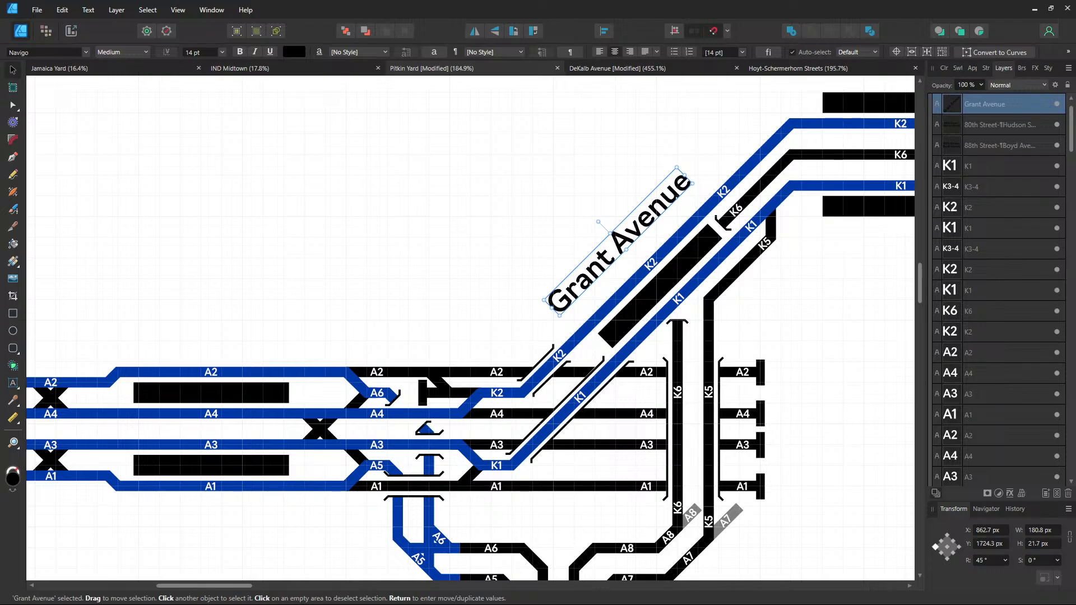
left_click_drag(480, 227, 622, 199)
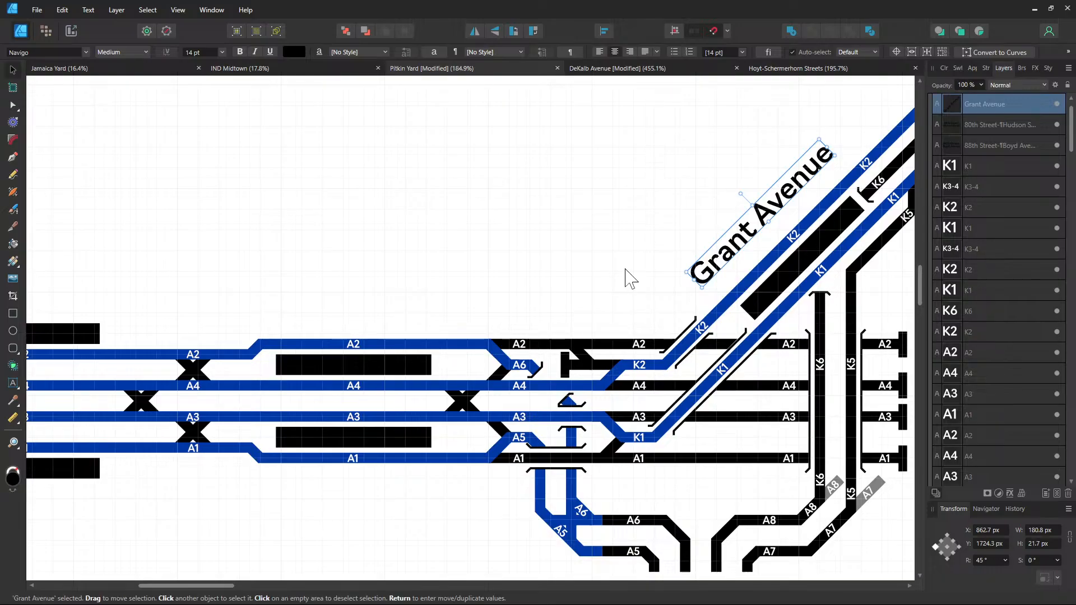
left_click_drag(492, 312, 158, 491)
left_click(694, 207)
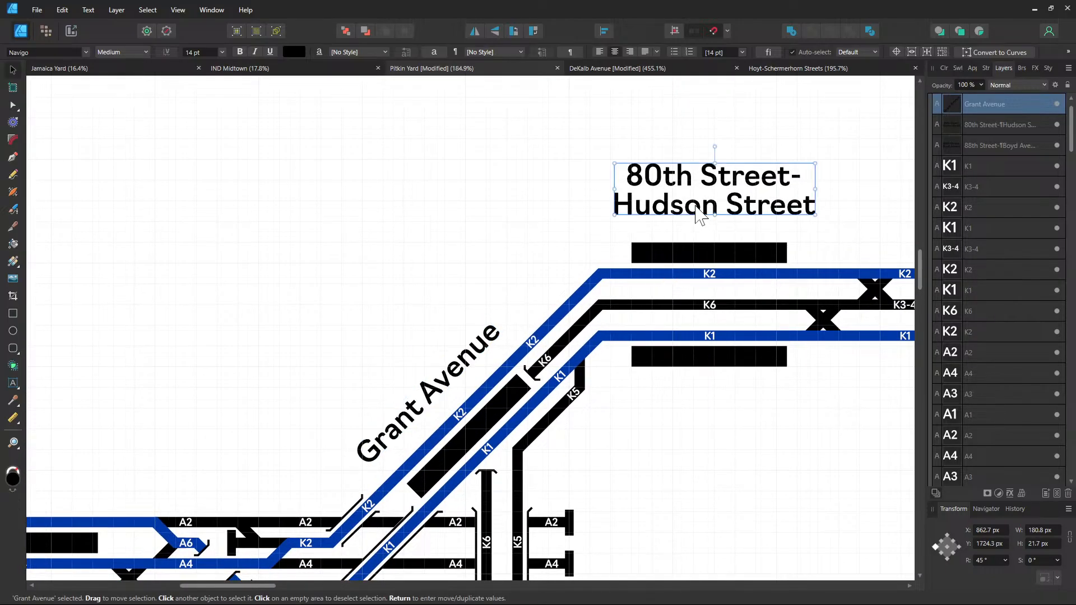
left_click_drag(694, 207, 694, 214)
left_click_drag(681, 243, 256, 281)
left_click(662, 250)
left_click_drag(662, 250, 662, 257)
Paste a copy of the station label as 'Euclid Avenue' above the A-track platforms
left_click(324, 254)
key("alt")
left_click_drag(238, 387, 828, 206)
left_click_drag(328, 324, 606, 267)
key("ctrl+v")
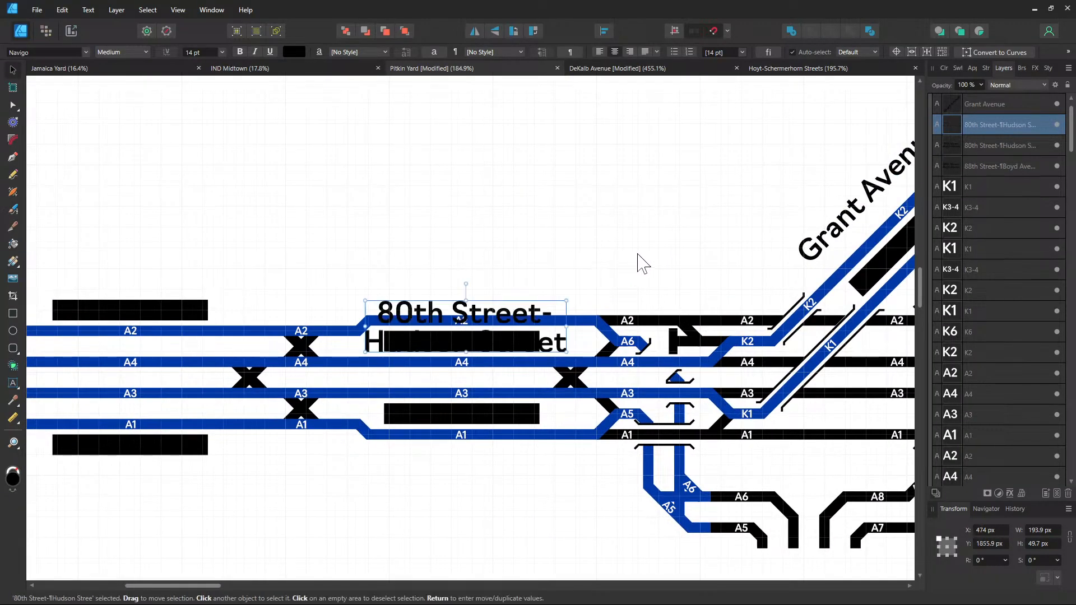
double_click(469, 308)
key("ctrl+a")
type("Eucl")
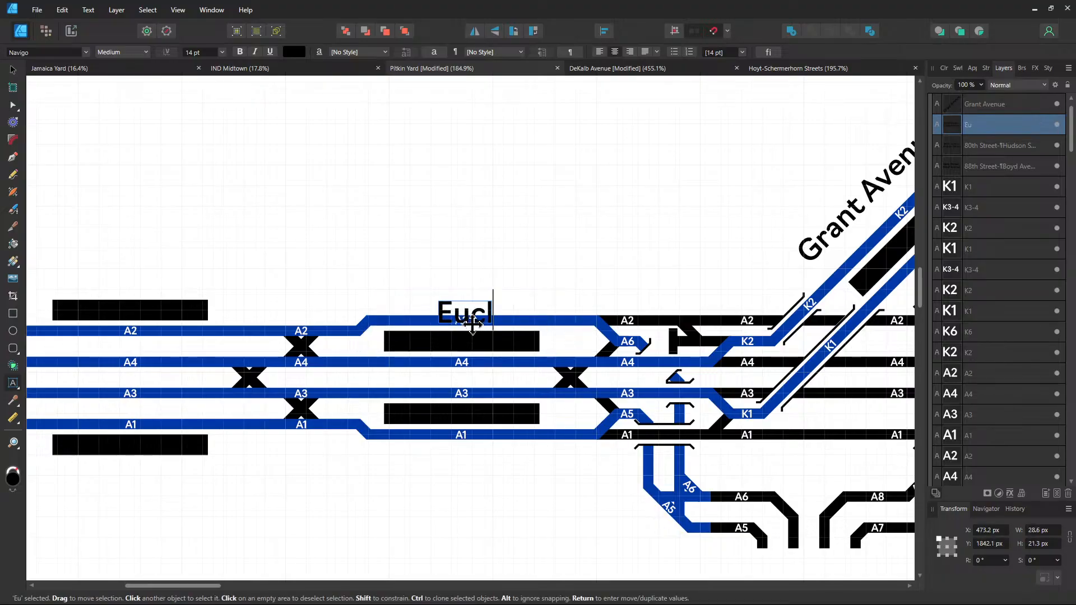
type("id Avenue")
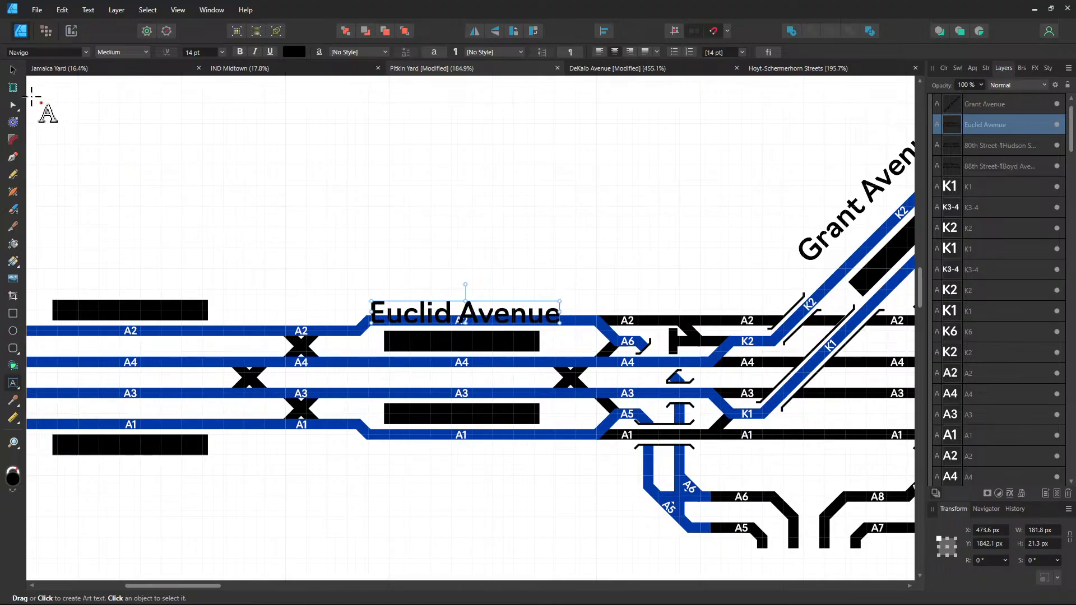
key("Escape")
left_click_drag(490, 321, 485, 295)
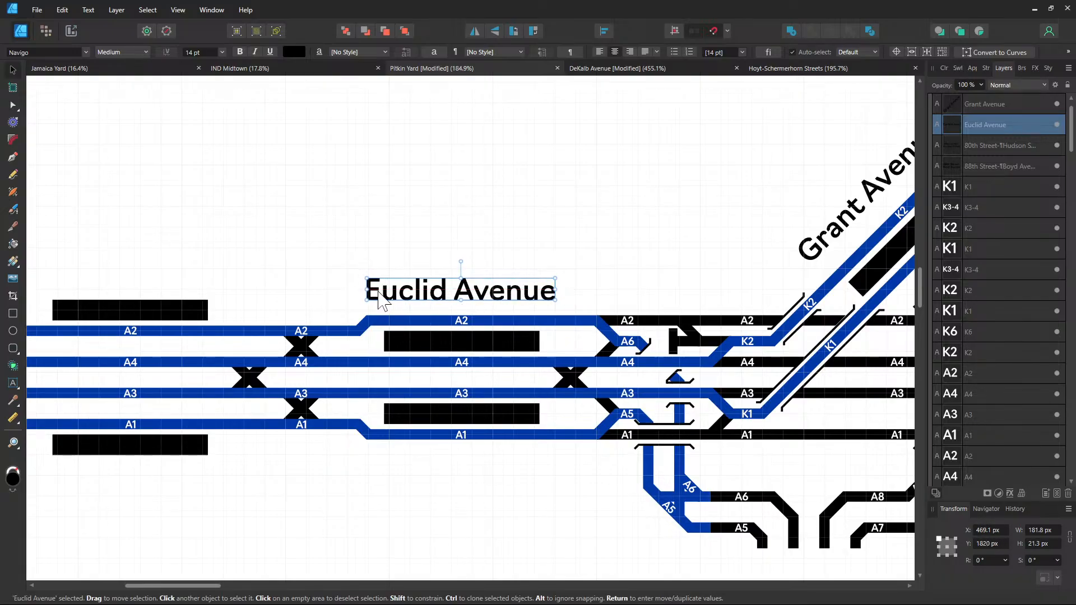
Duplicate the Euclid Avenue label to the left platforms and rename it 'Shepherd Avenue'
scroll(413, 300, "left", 5)
left_click_drag(665, 292, 332, 278)
triple_click(348, 273)
type("S")
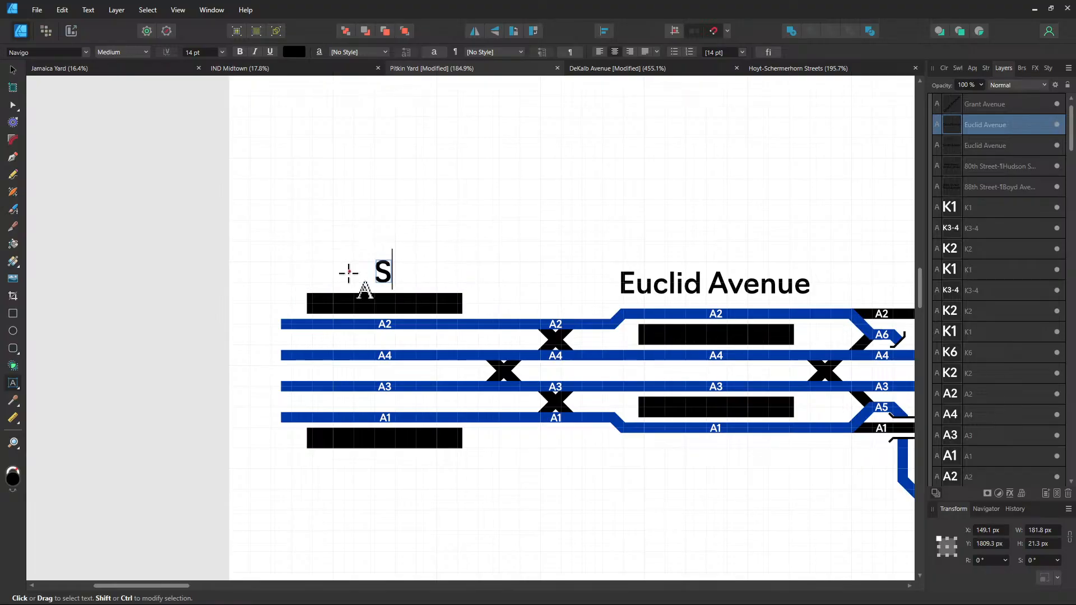
type("hepherd Av")
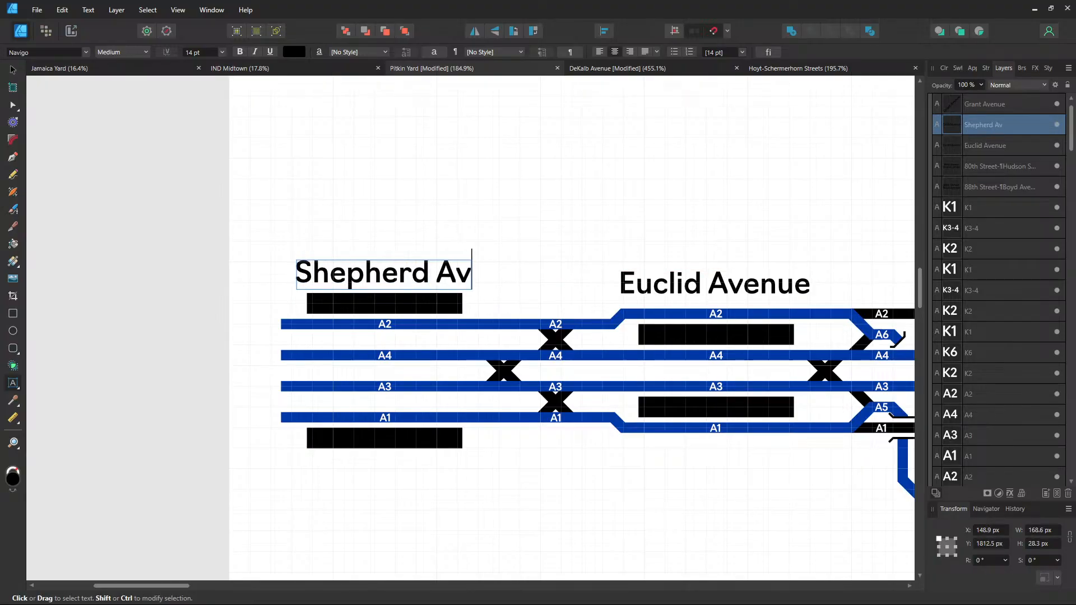
type("enue")
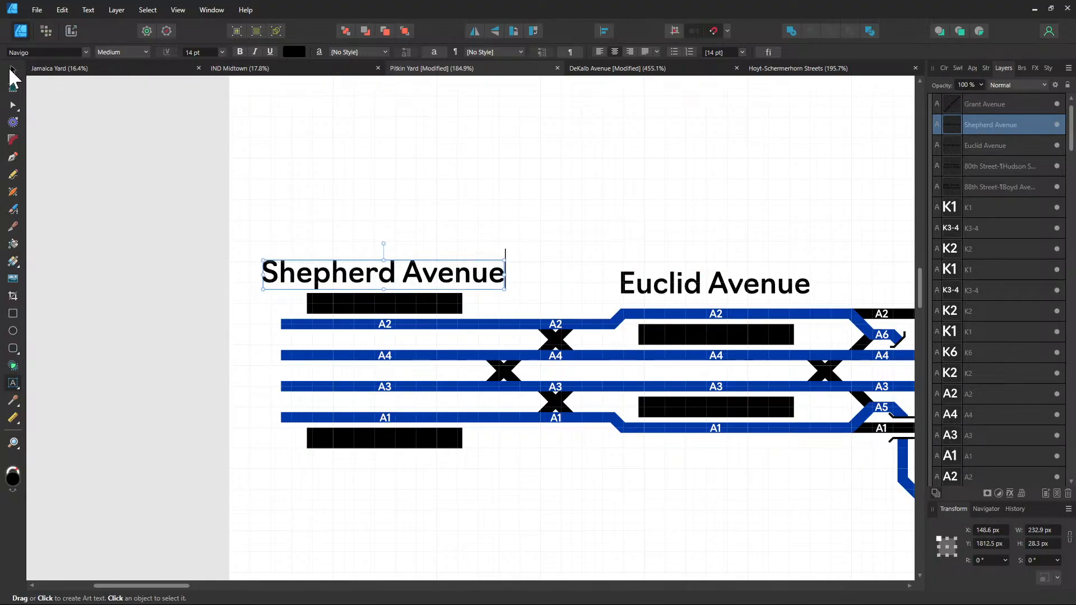
left_click(11, 71)
left_click(593, 510)
Resize Artboard1's edges to fit the track diagram at 2959.3 × 1300 px
scroll(624, 505, "down", 3)
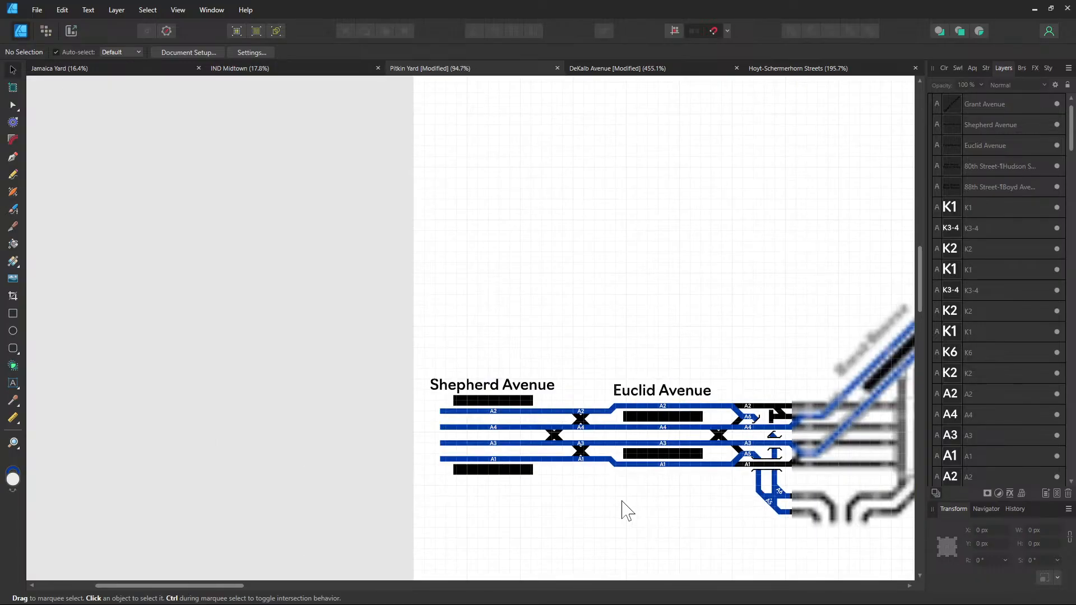
left_click_drag(694, 492, 369, 423)
scroll(532, 411, "down", 1)
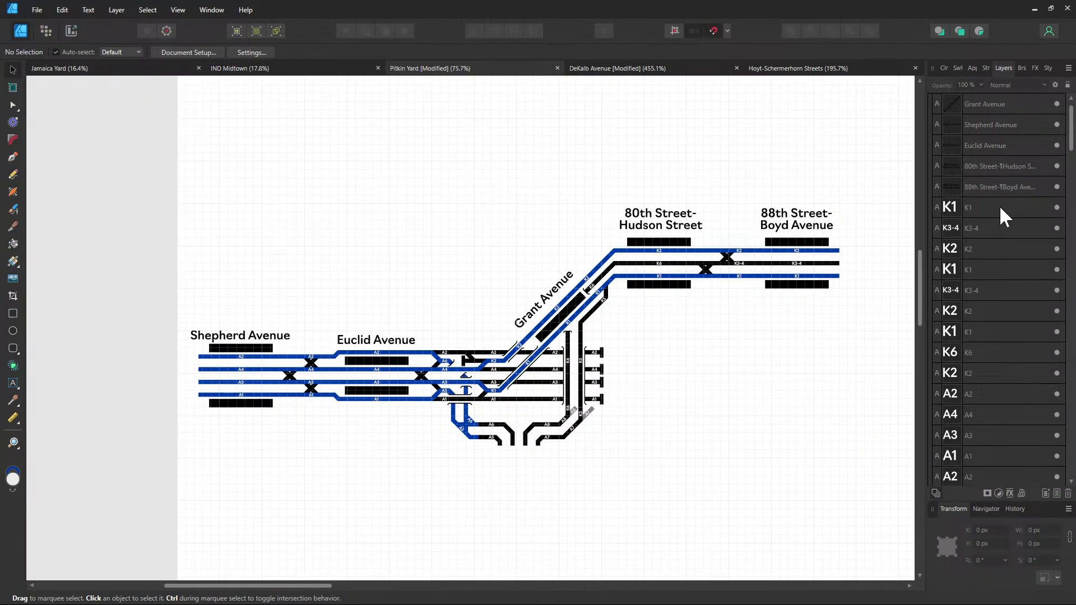
scroll(981, 140, "up", 1)
double_click(970, 102)
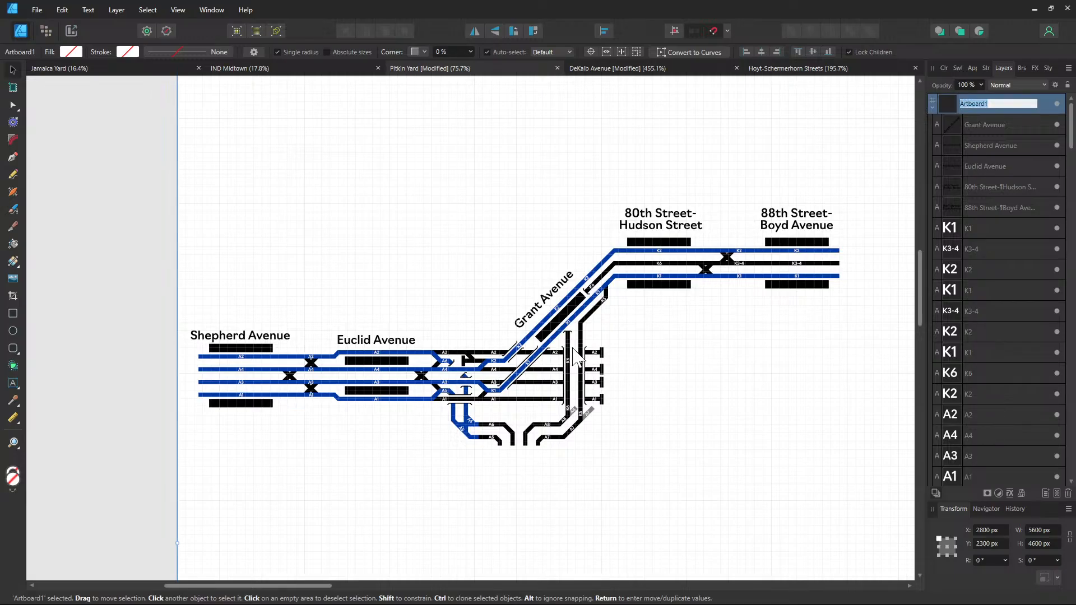
scroll(499, 353, "down", 3)
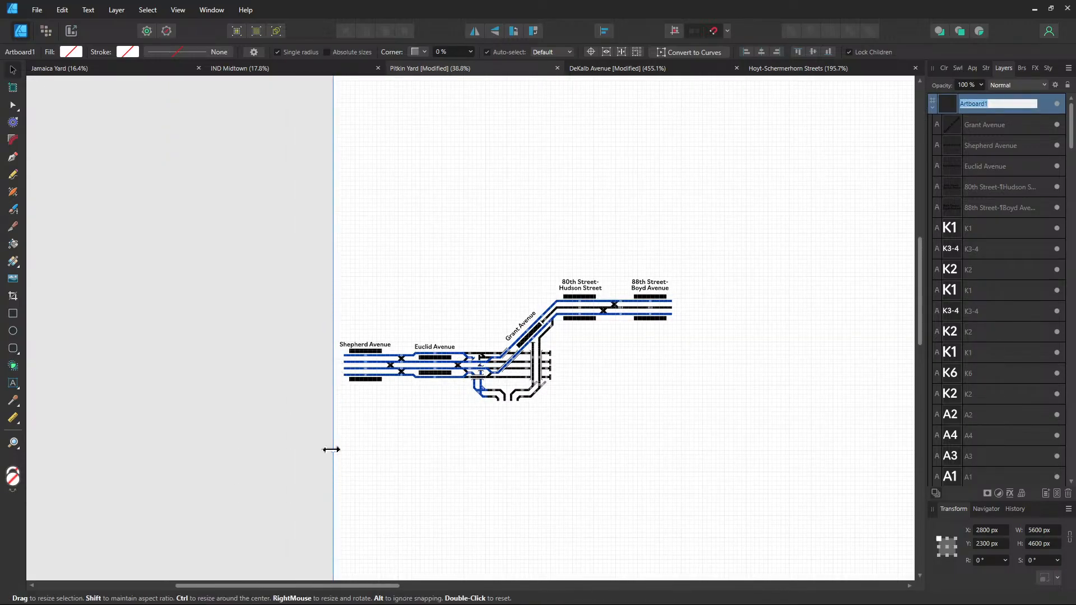
left_click_drag(333, 451, 147, 450)
scroll(395, 461, "down", 3)
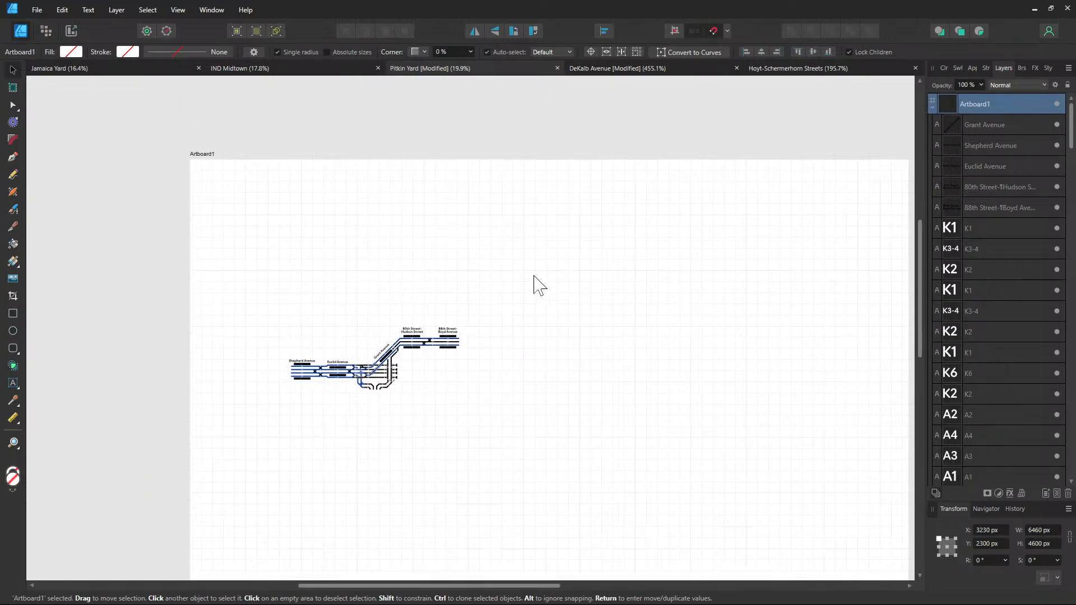
left_click_drag(549, 159, 548, 276)
left_click_drag(700, 354, 309, 380)
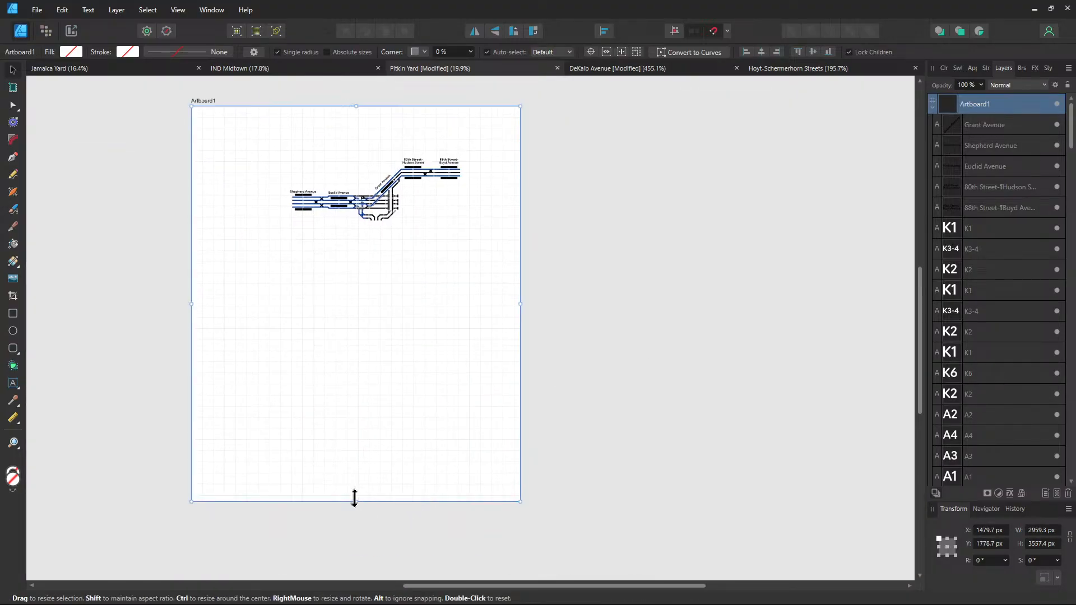
left_click_drag(375, 296, 370, 252)
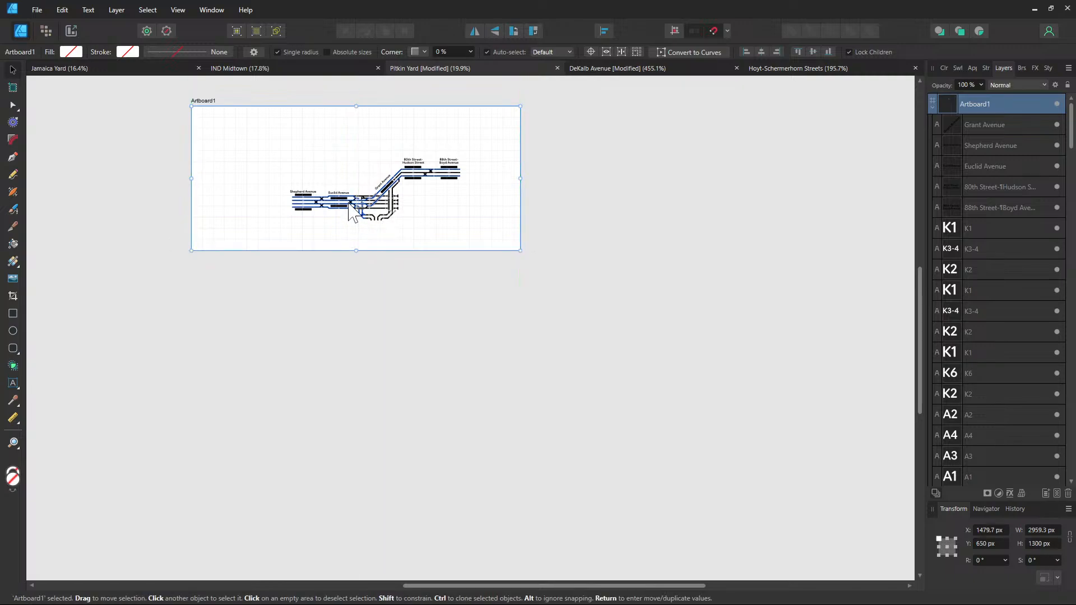
scroll(348, 213, "up", 2)
scroll(471, 360, "up", 1)
left_click(423, 509)
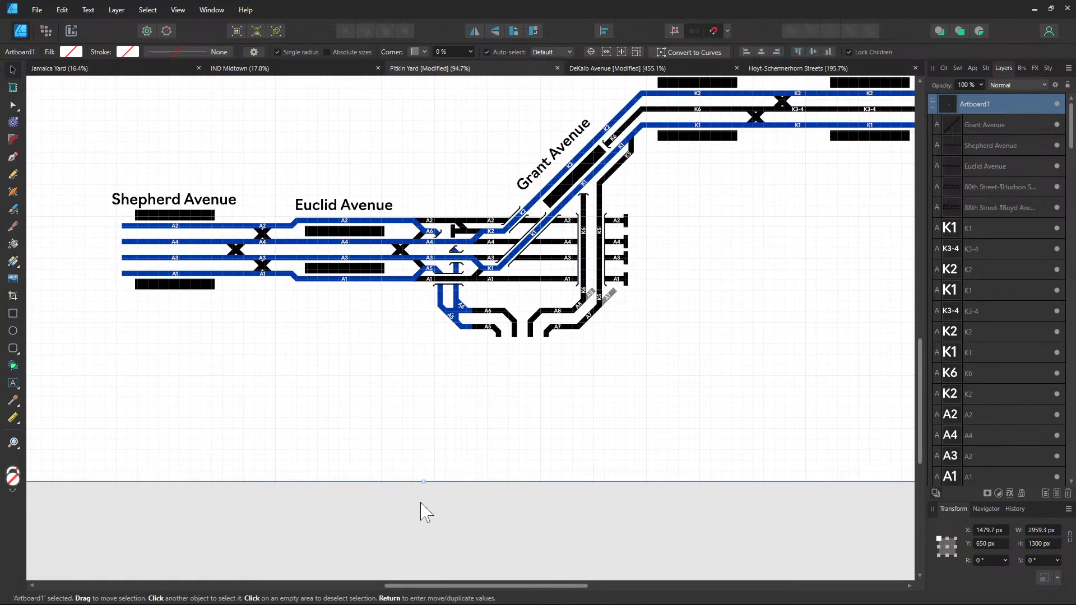
Move to the Hoyt-Schermerhorn Streets map and bring High Street-Brooklyn Bridge into view
left_click(775, 68)
left_click_drag(530, 211, 407, 476)
left_click_drag(426, 142, 575, 342)
Copy the line and next-station header into Pitkin Yard, just right of the track ends
left_click(527, 308)
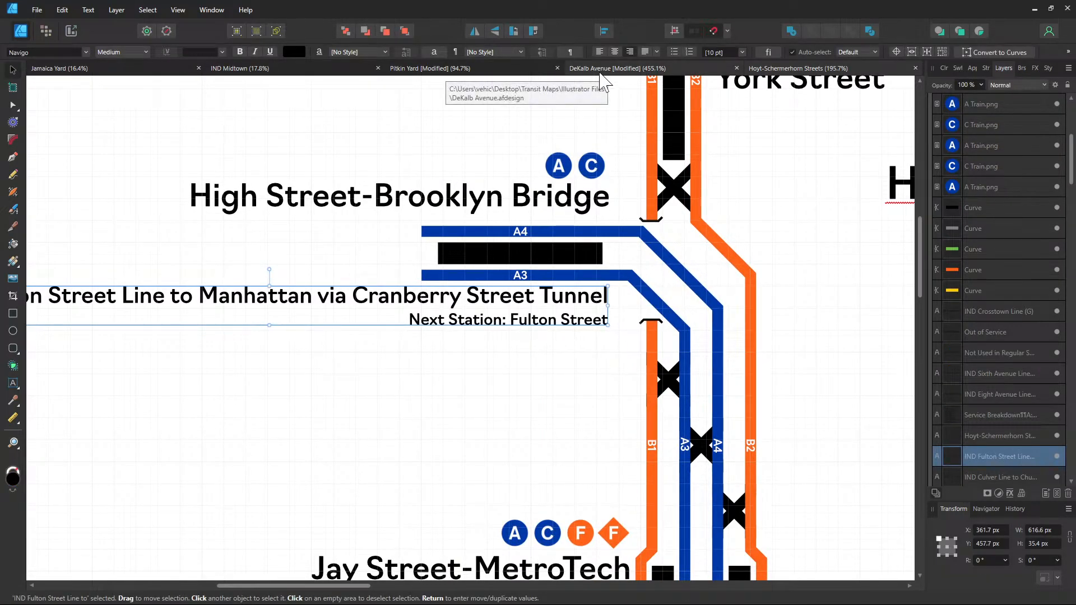
left_click(468, 72)
left_click_drag(656, 288, 345, 402)
scroll(650, 199, "up", 1)
key("ctrl+v")
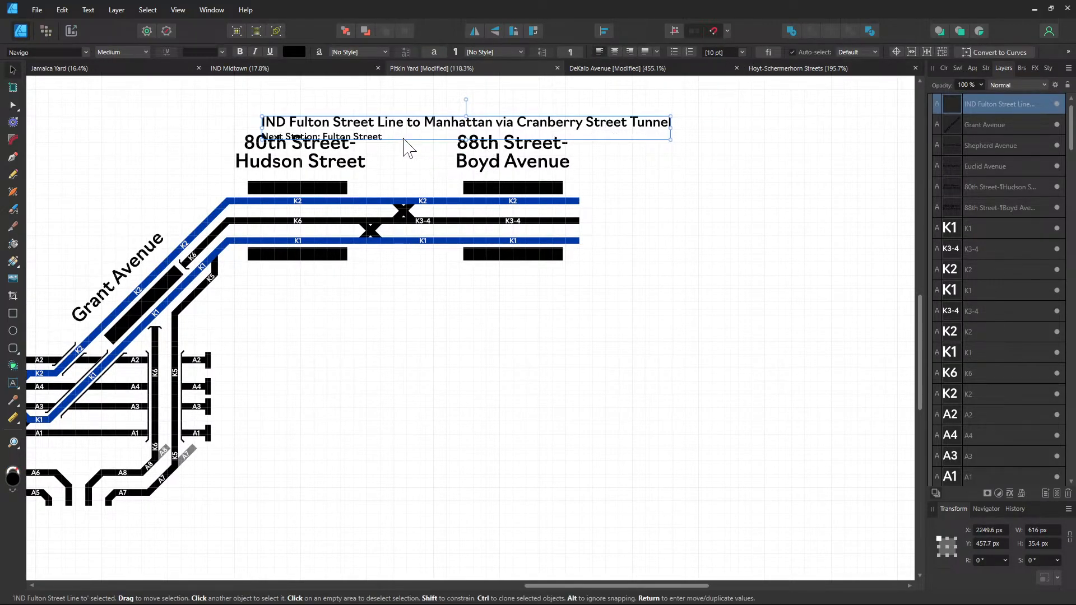
left_click_drag(408, 143, 724, 221)
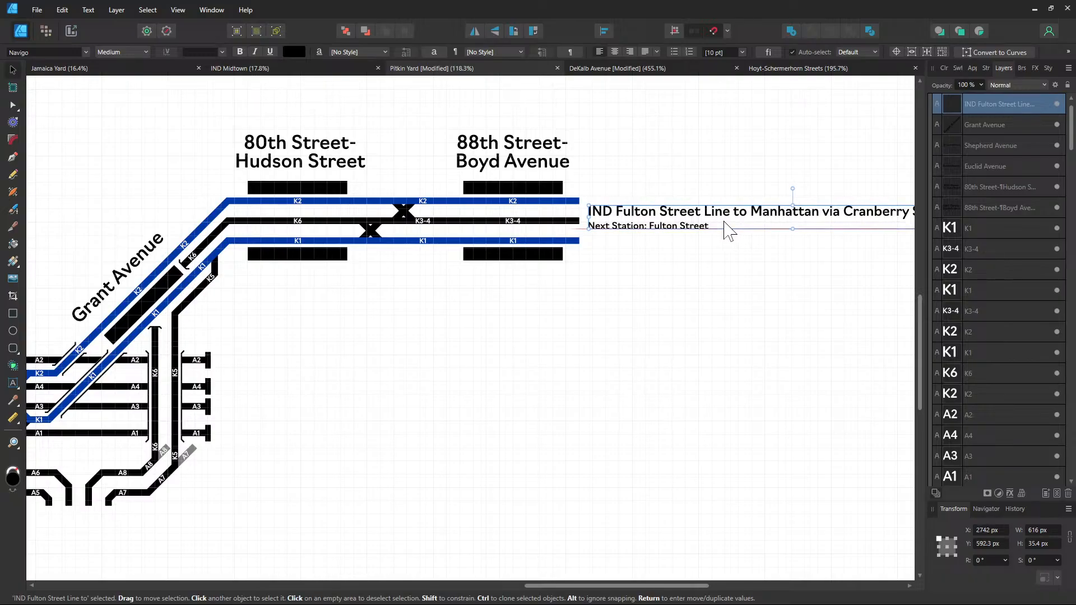
left_click_drag(709, 260, 578, 317)
scroll(578, 317, "up", 1)
Change the header's destination to 'Ozone Park-Lefferts Boulevard & Rockaway'
double_click(563, 262)
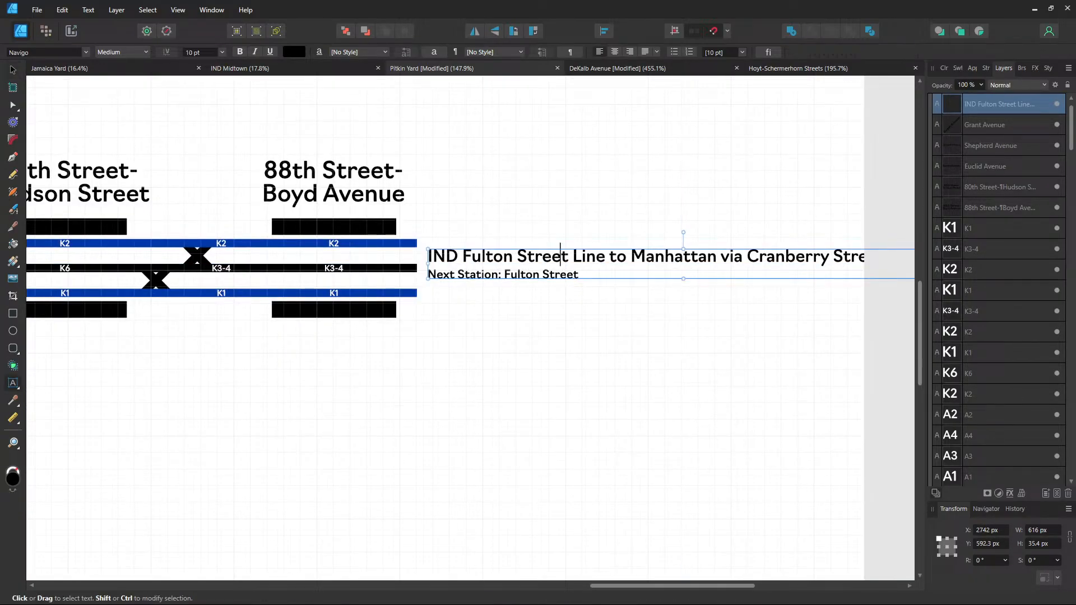
double_click(562, 259)
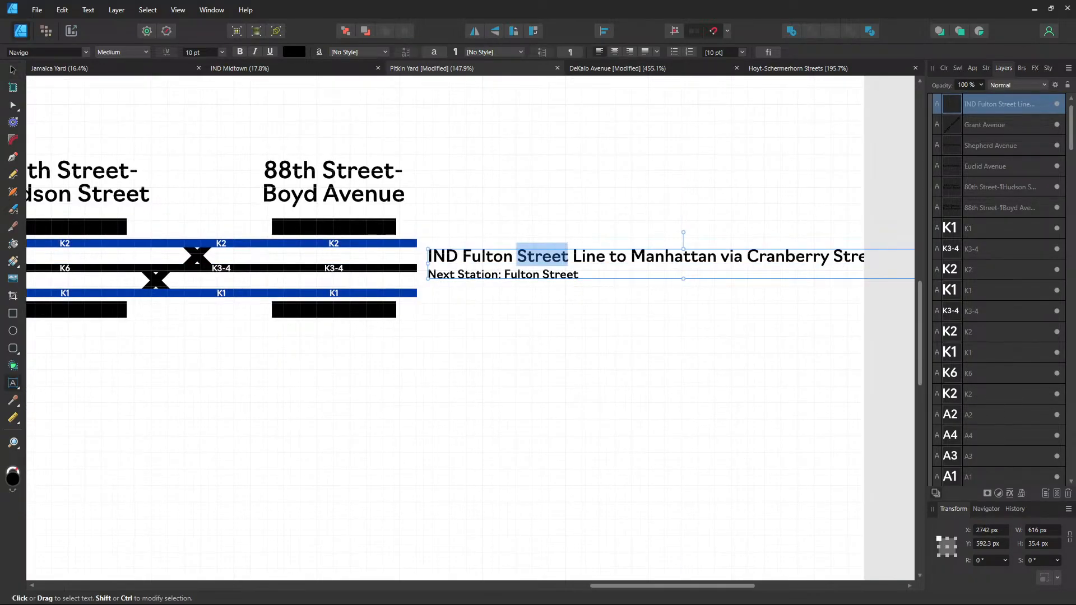
left_click_drag(627, 258, 882, 259)
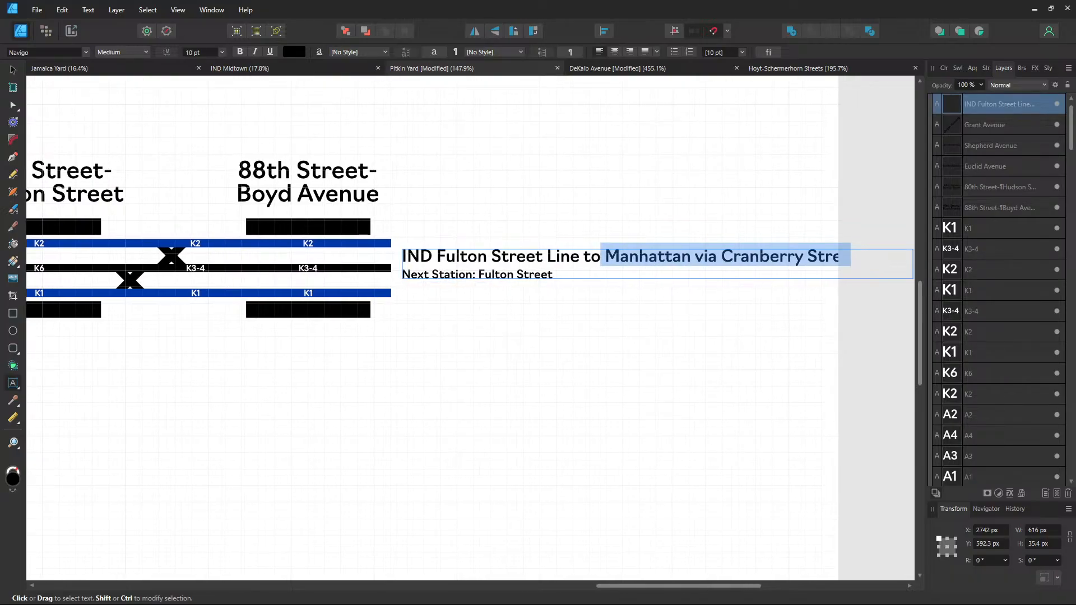
key("BackSpace")
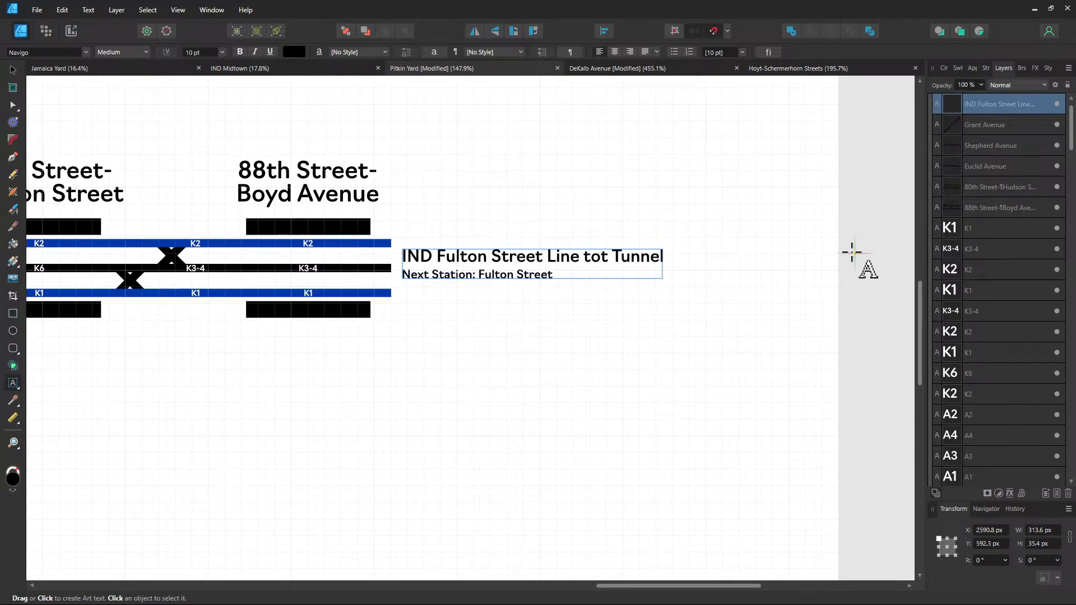
key("Delete")
key("Delete")
key("Delete")
key("Delete")
key("Delete")
key("Delete")
key("Delete")
key("Delete")
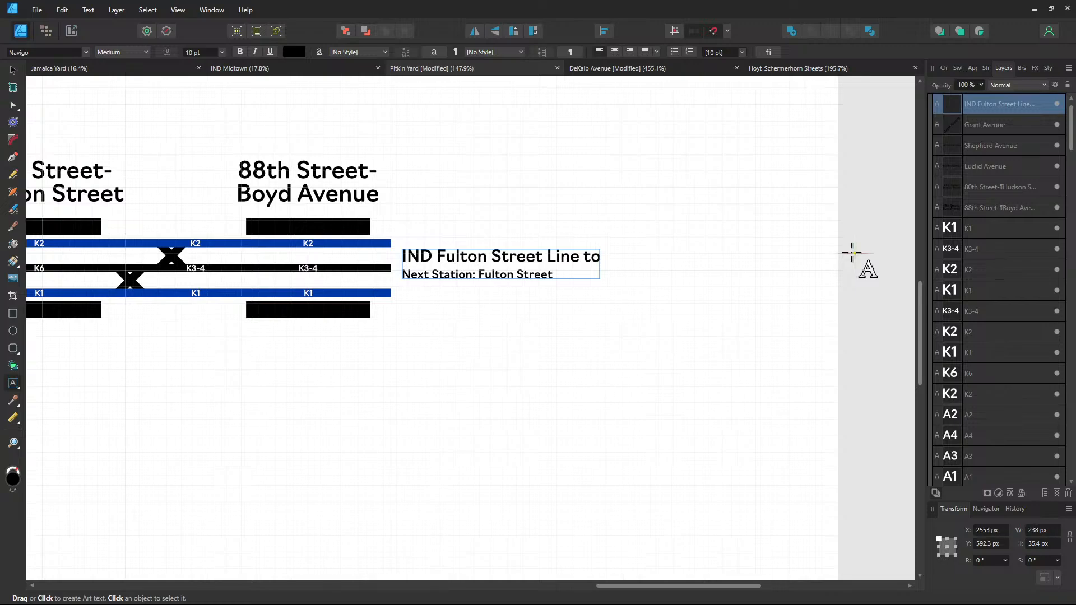
type("Ozone Park-")
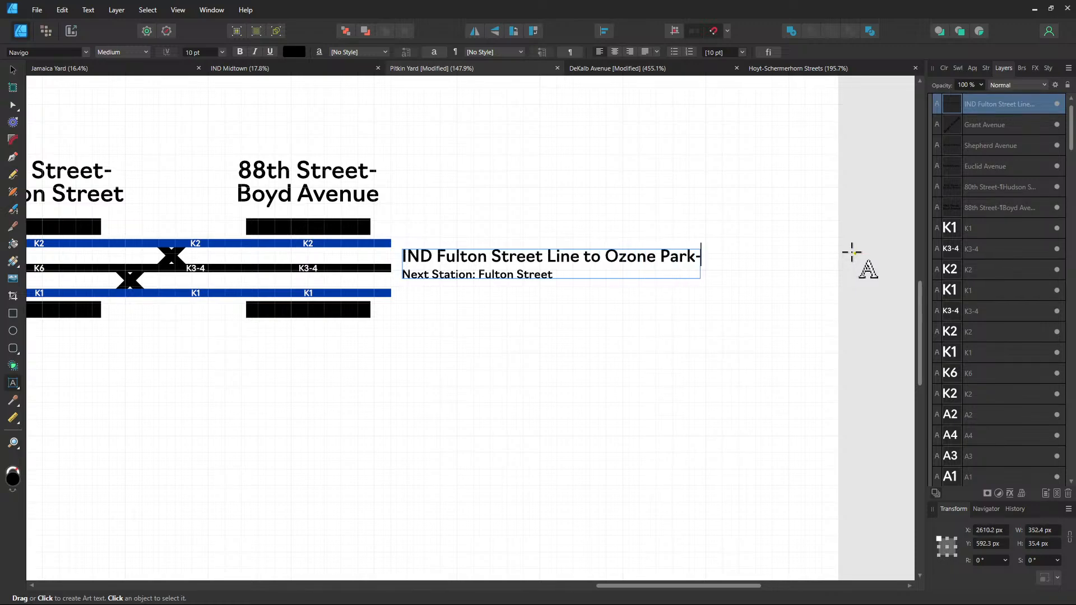
type("Lefferts ")
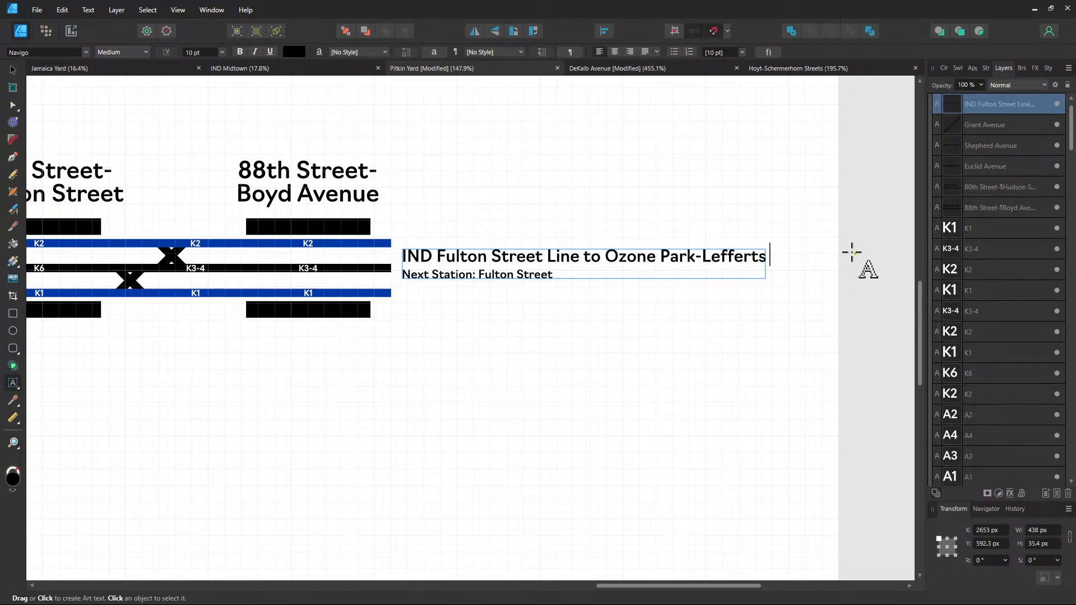
type("Boulevar")
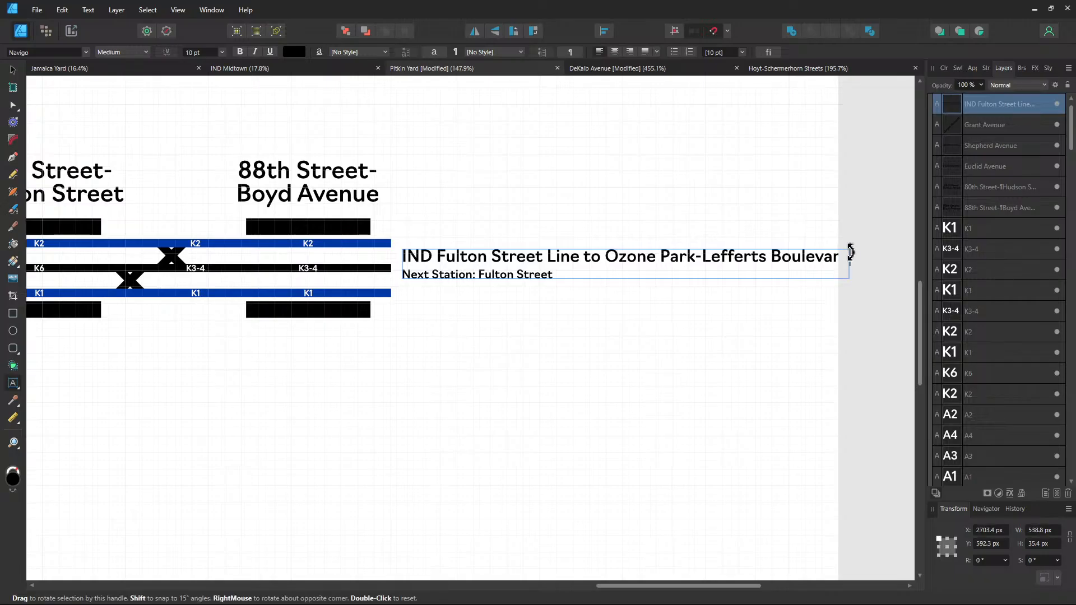
type("d & Rockaway")
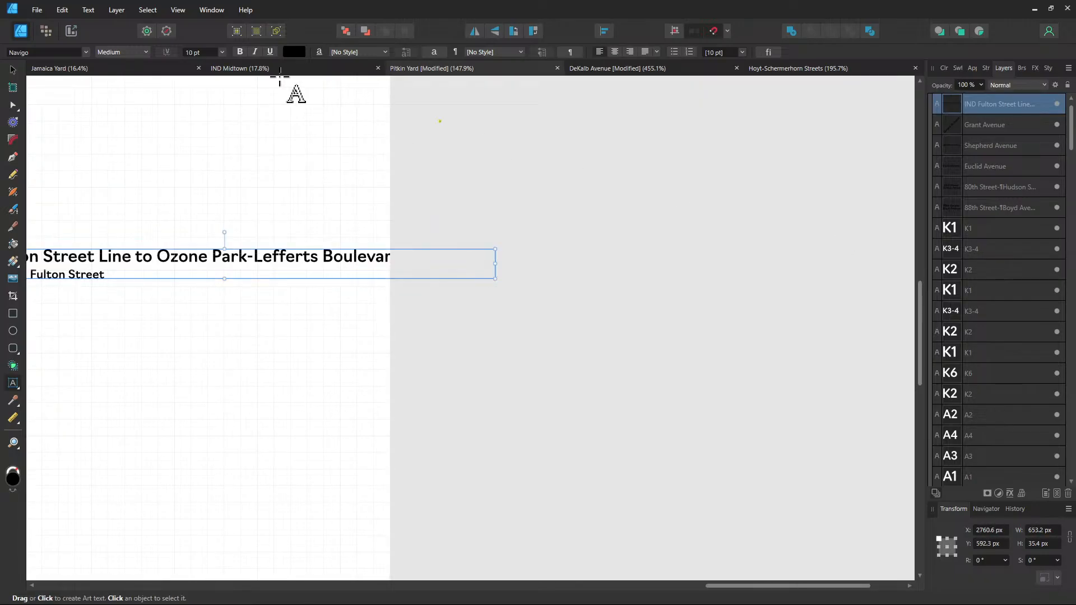
left_click(13, 68)
Edit the next-station line to 'Next Local Station: Rockaway Boulevard' and begin a Next Express line
scroll(359, 191, "left", 6)
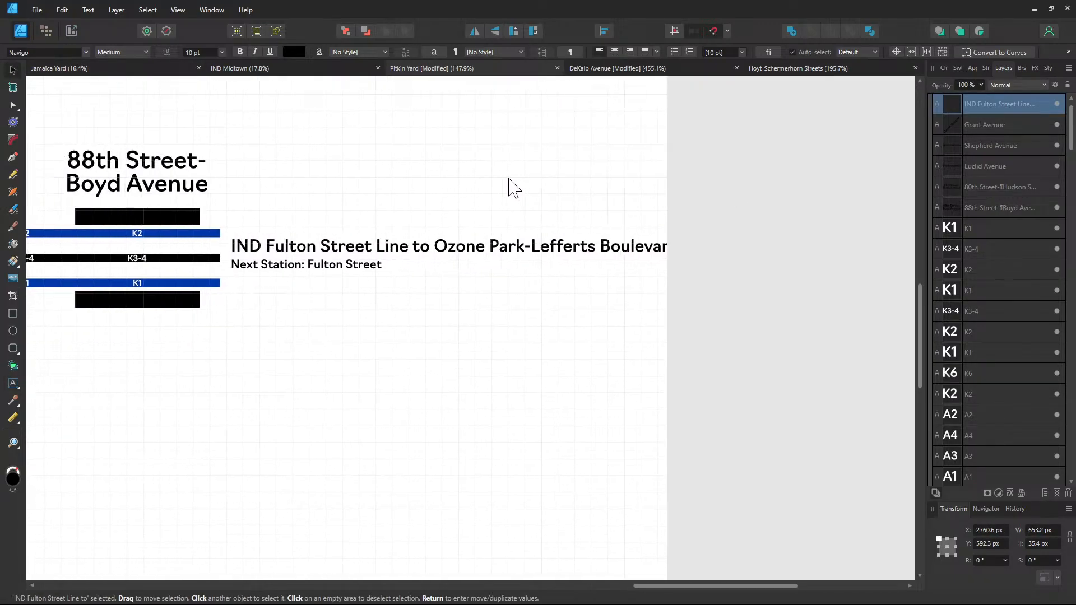
double_click(382, 267)
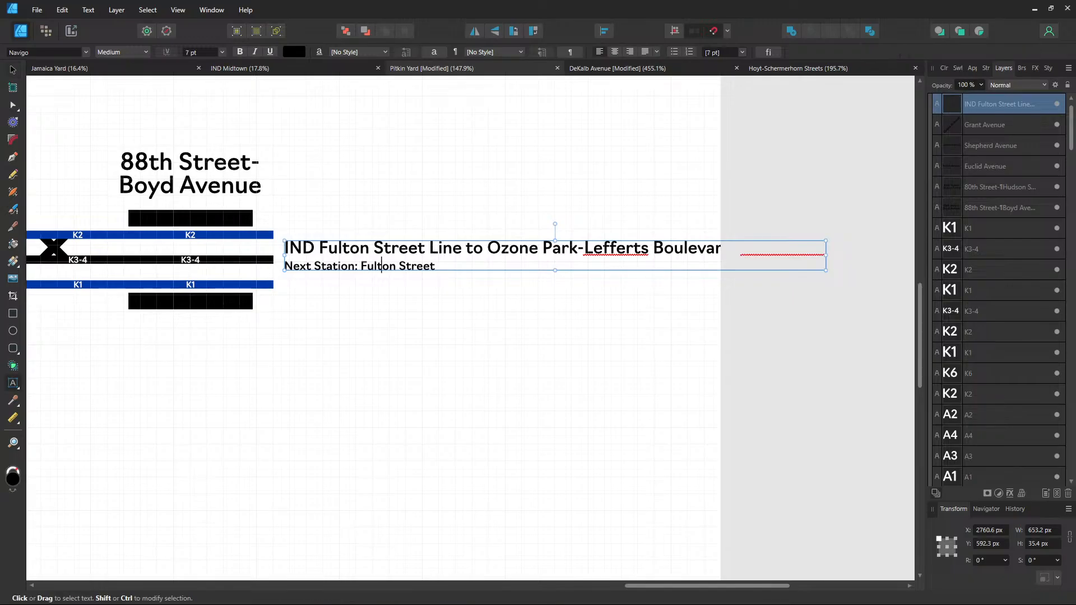
type("Local")
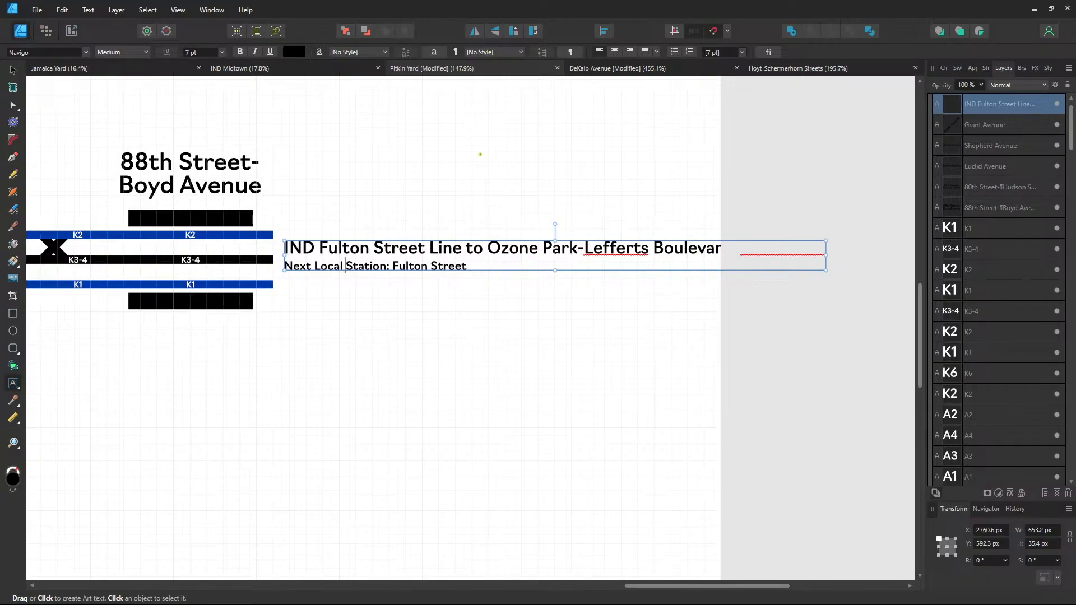
left_click(461, 266)
left_click_drag(468, 267, 392, 267)
type("Rocka")
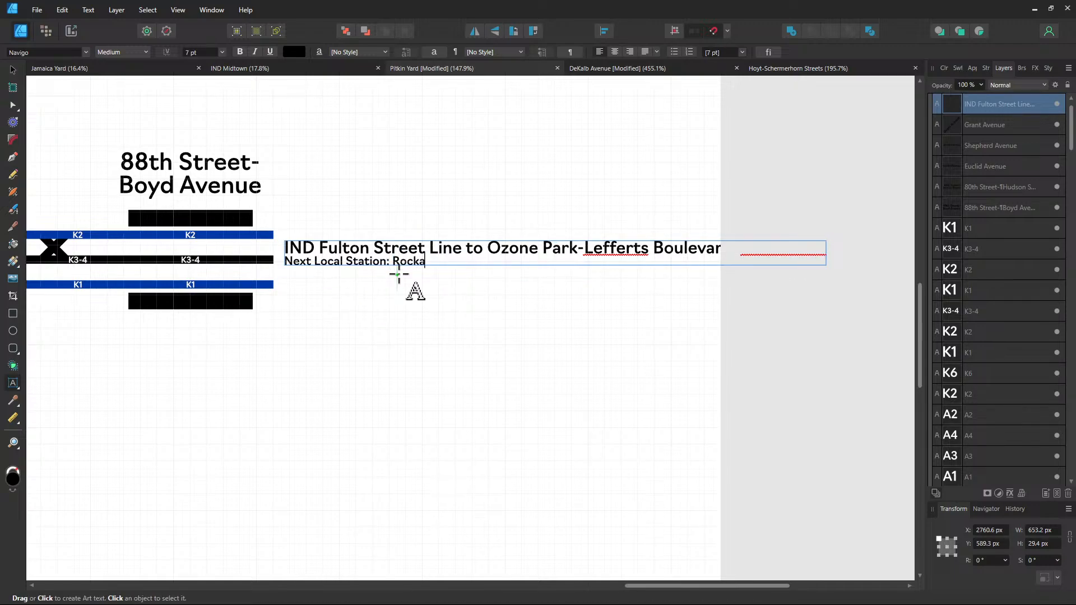
type("way Boulevard")
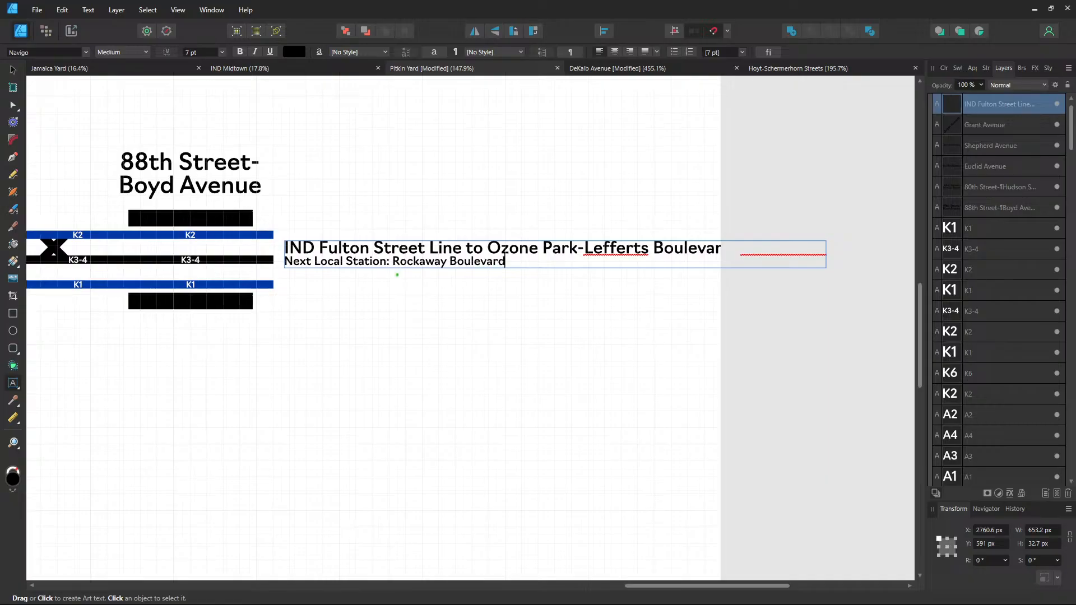
key("Return")
type("Next Express Station: Ozone Pa")
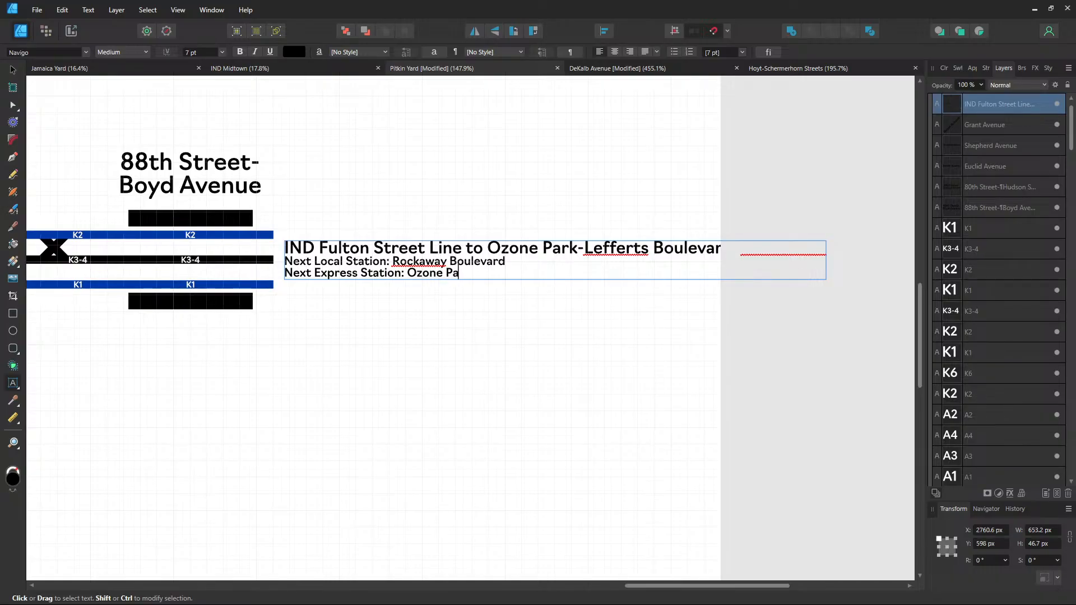
type("erts Bo")
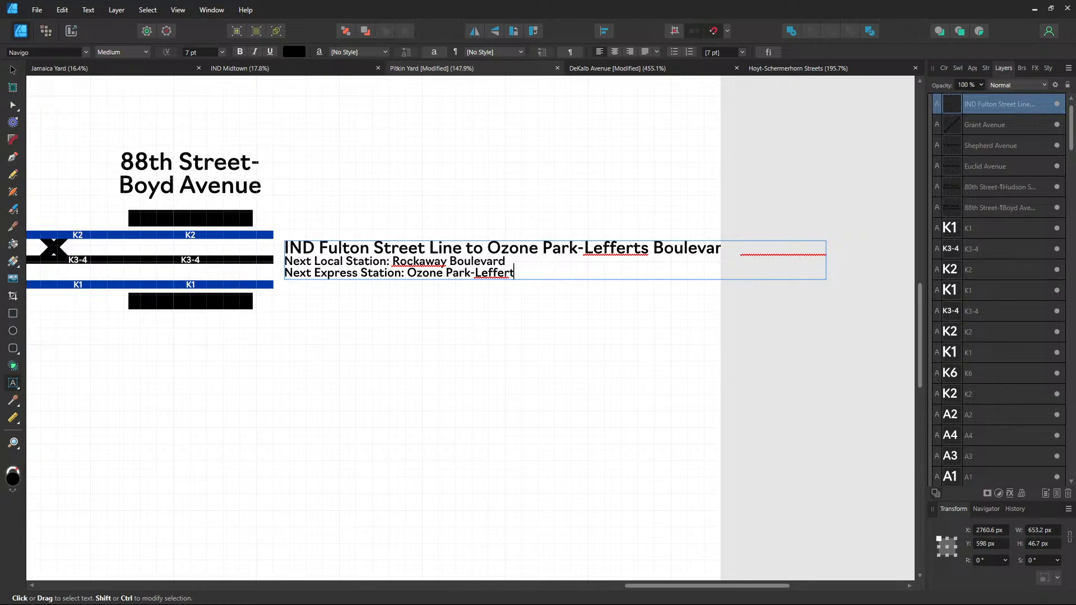
Remove the Next Express line and the word 'Local', and break the title before 'Ozone'
key("BackSpace")
key("BackSpace")
key("BackSpace")
key("BackSpace")
key("BackSpace")
key("BackSpace")
key("BackSpace")
key("BackSpace")
key("BackSpace")
key("BackSpace")
key("BackSpace")
key("BackSpace")
key("BackSpace")
key("BackSpace")
key("BackSpace")
key("BackSpace")
key("BackSpace")
key("BackSpace")
key("BackSpace")
key("BackSpace")
key("BackSpace")
key("BackSpace")
key("BackSpace")
key("BackSpace")
key("BackSpace")
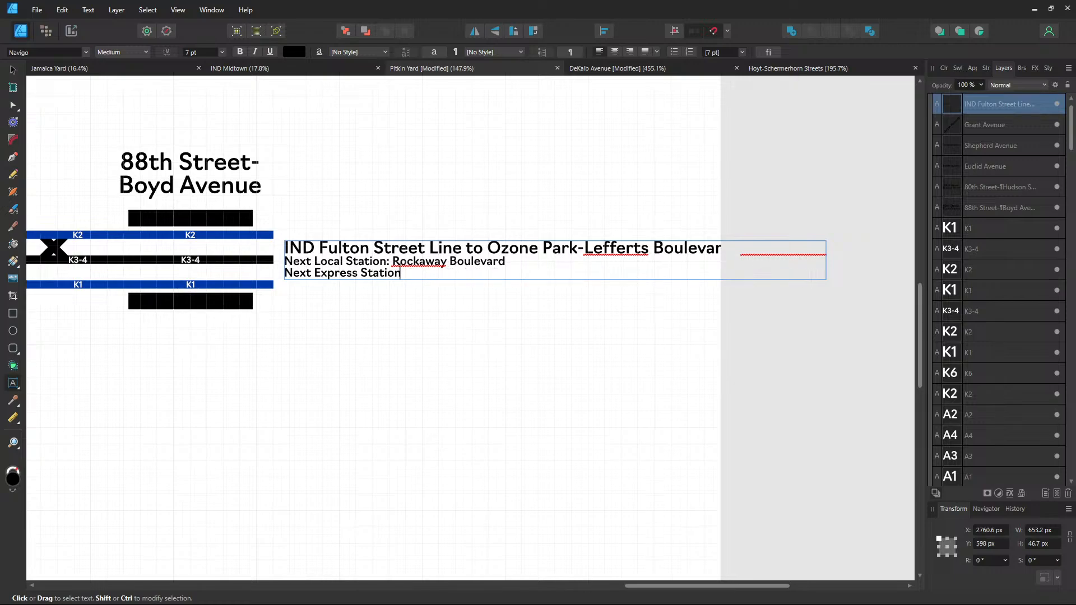
key("BackSpace")
key("BackSpace")
key("BackSpace")
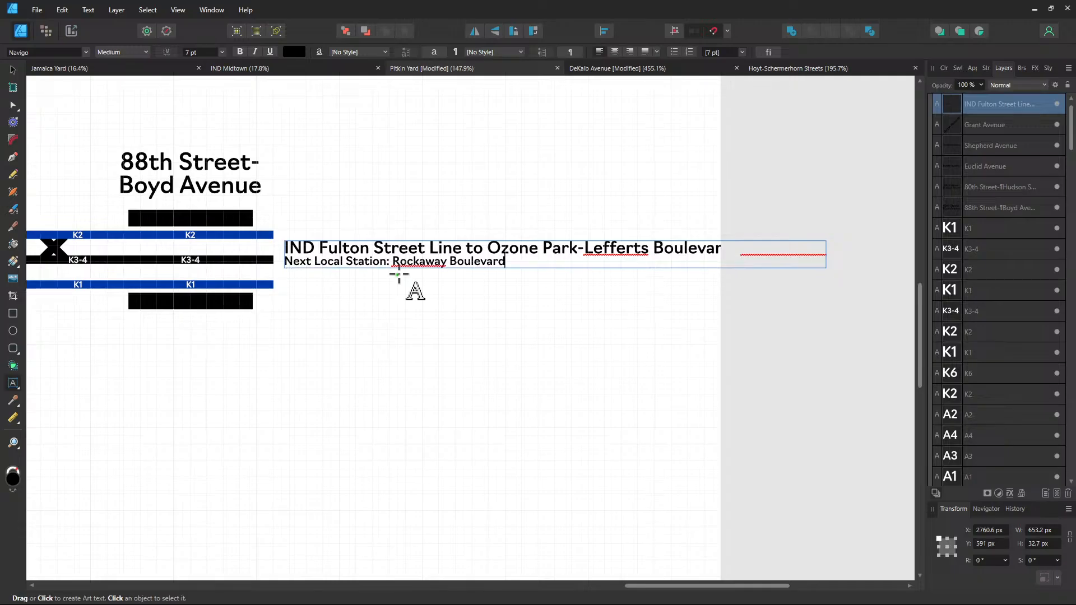
key("Escape")
double_click(333, 262)
key("BackSpace")
key("BackSpace")
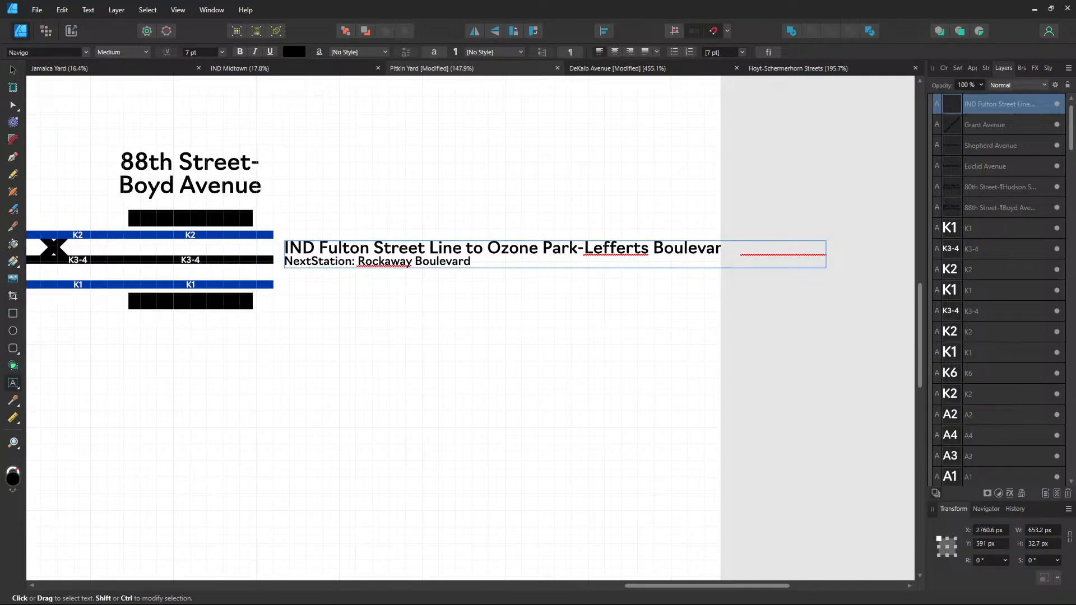
left_click(11, 69)
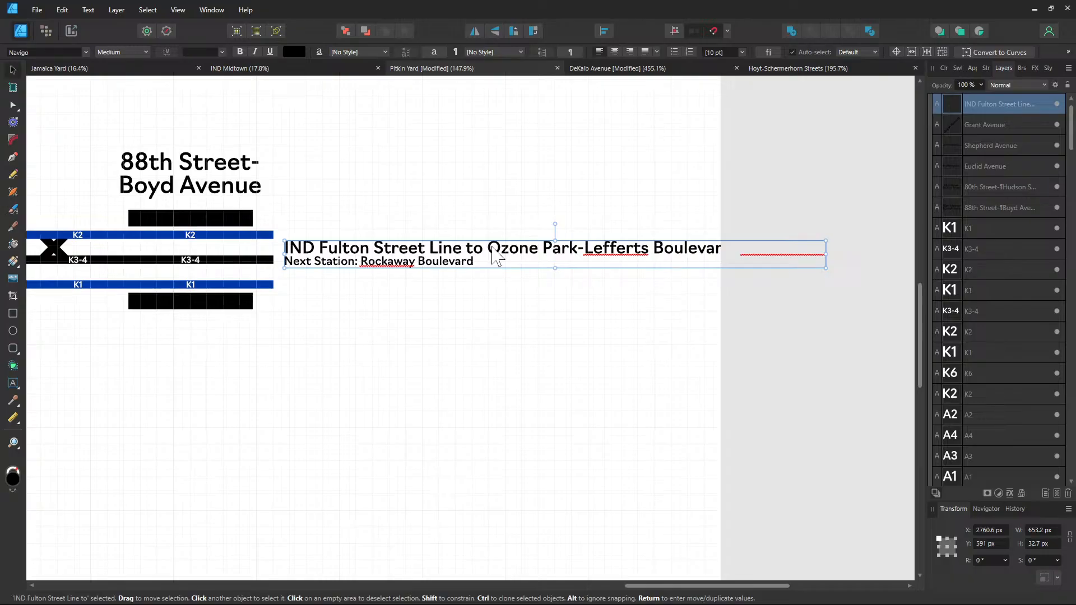
double_click(492, 247)
key("Return")
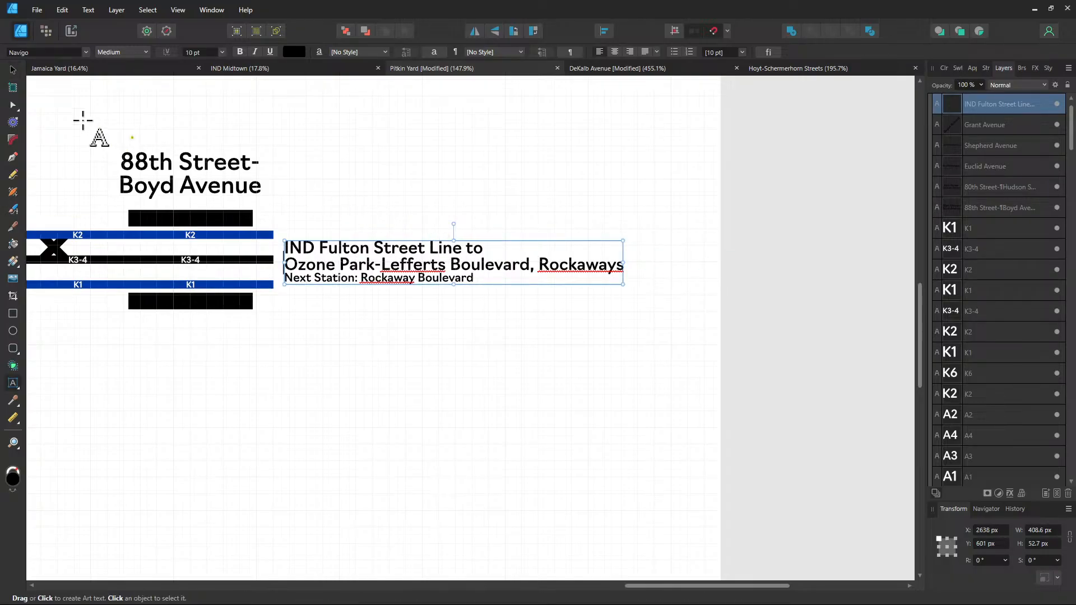
Nudge the destination label up and left beside the 88th Street tracks, to X 2634.3 px
left_click(11, 70)
left_click_drag(333, 271, 332, 265)
scroll(333, 270, "up", 5)
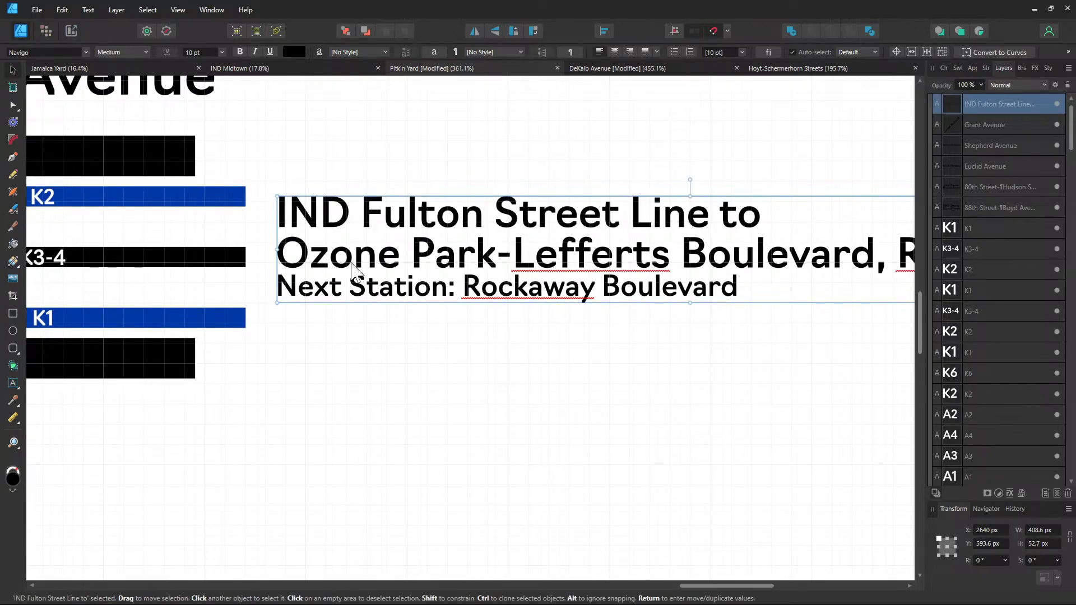
scroll(298, 265, "up", 3)
scroll(299, 264, "down", 4)
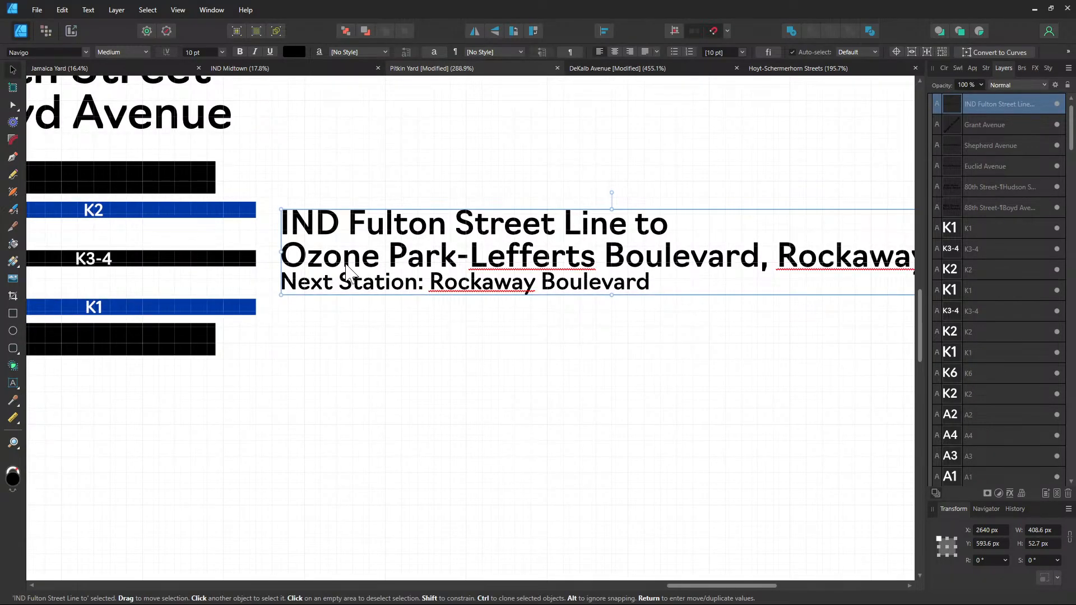
left_click_drag(347, 266, 336, 266)
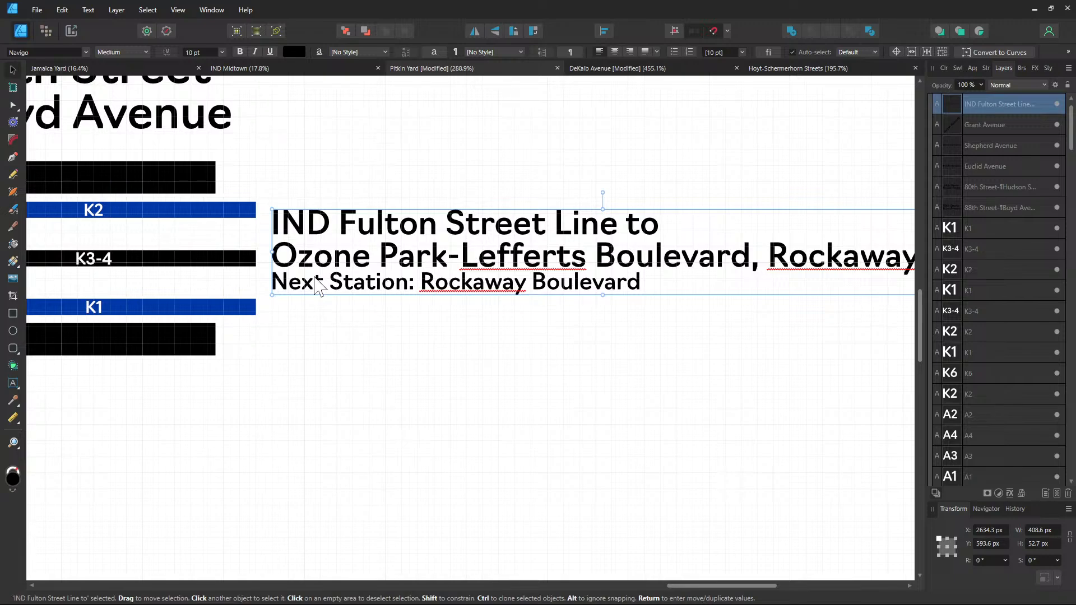
Drag the IND Fulton Street Line label down to Y 596.4 px, level with the 88th Street tracks
scroll(197, 364, "down", 4)
left_click_drag(310, 412, 828, 372)
left_click_drag(342, 442, 567, 401)
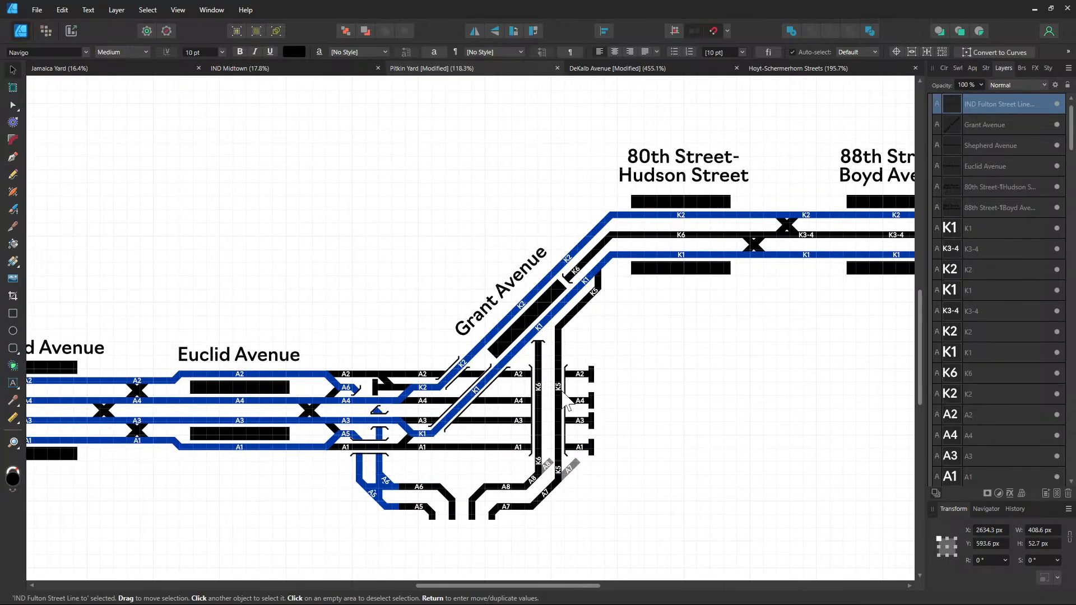
scroll(300, 431, "up", 3)
scroll(300, 432, "down", 4)
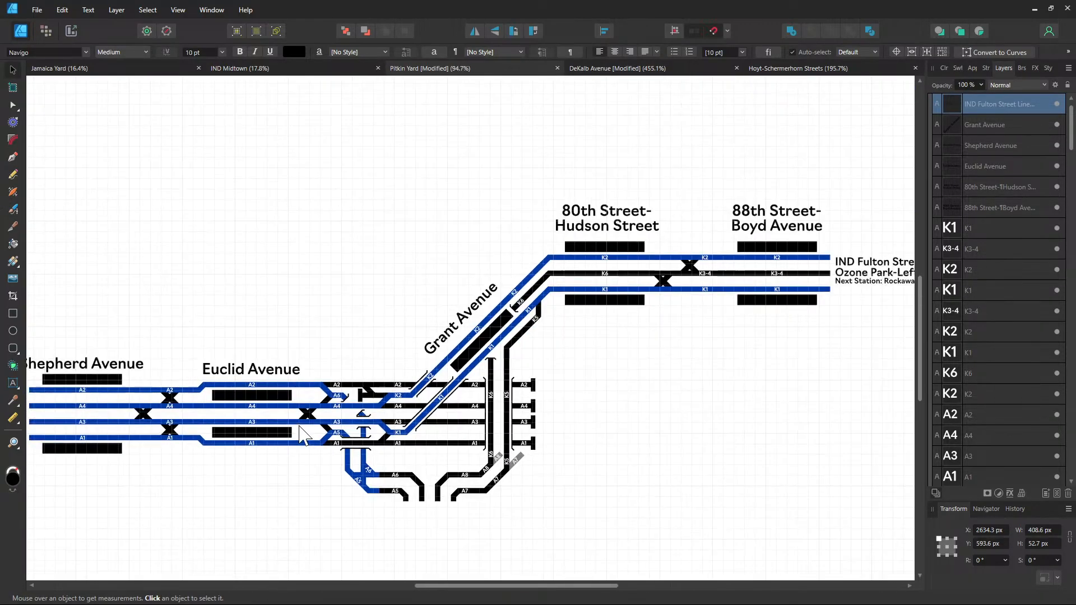
left_click_drag(600, 401, 462, 401)
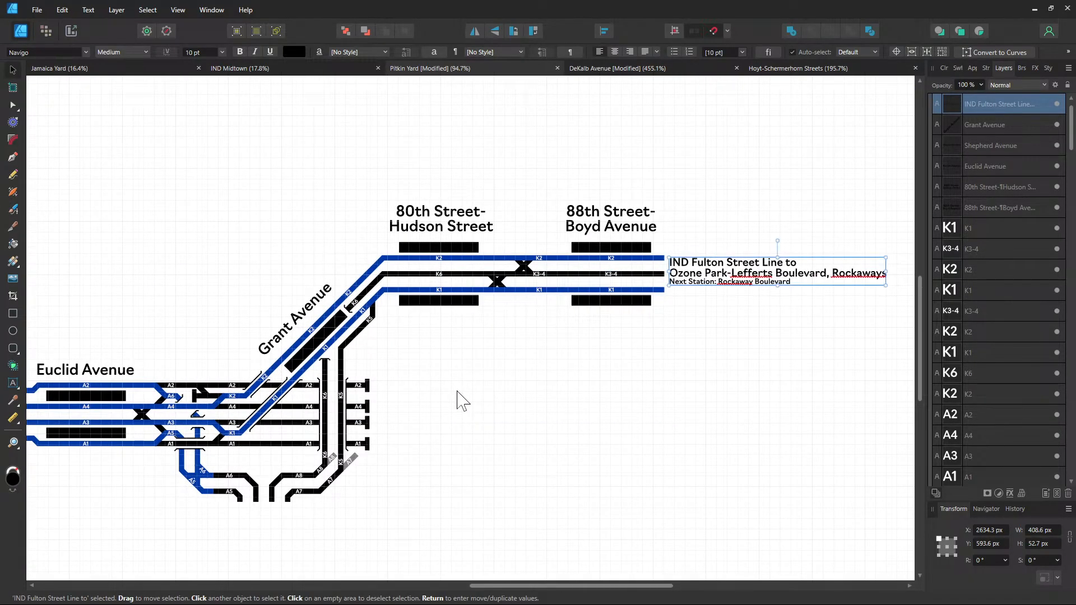
scroll(515, 255, "up", 3)
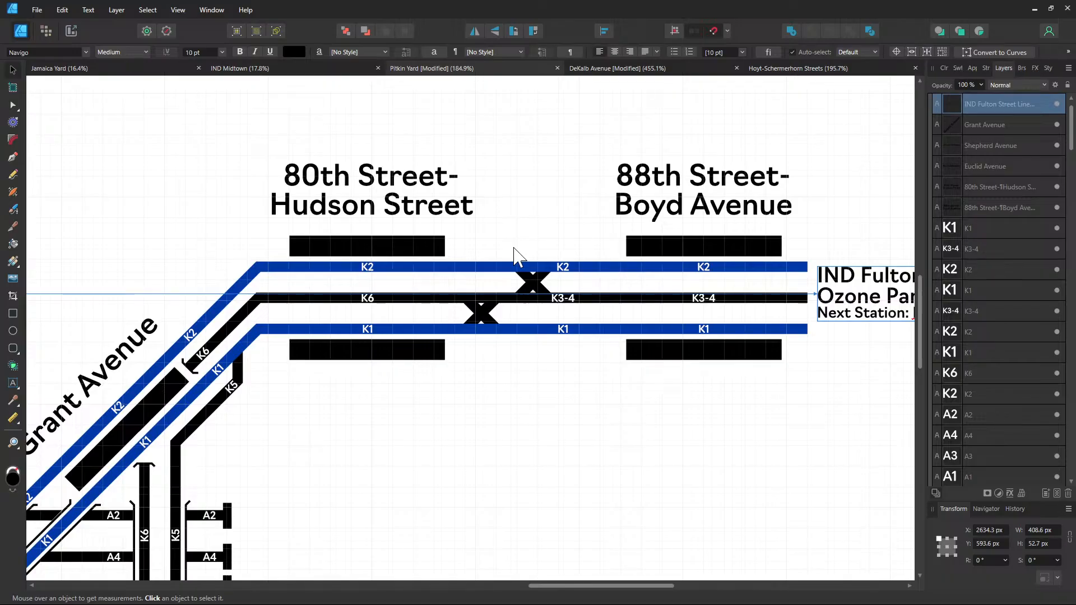
left_click(741, 396)
scroll(728, 407, "right", 5)
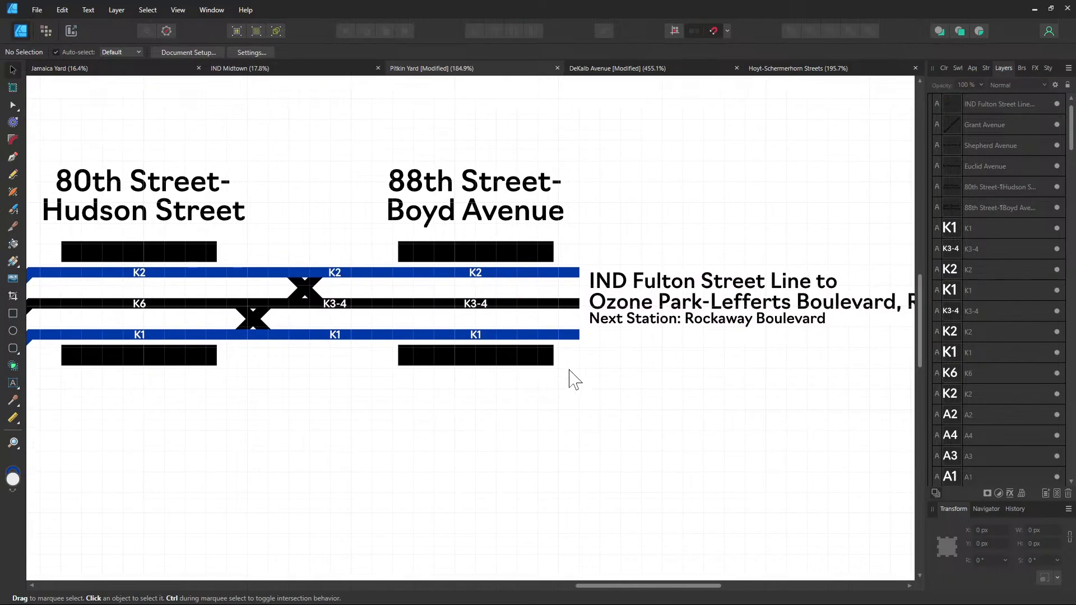
scroll(625, 284, "up", 3)
left_click(624, 274)
left_click_drag(623, 264, 624, 270)
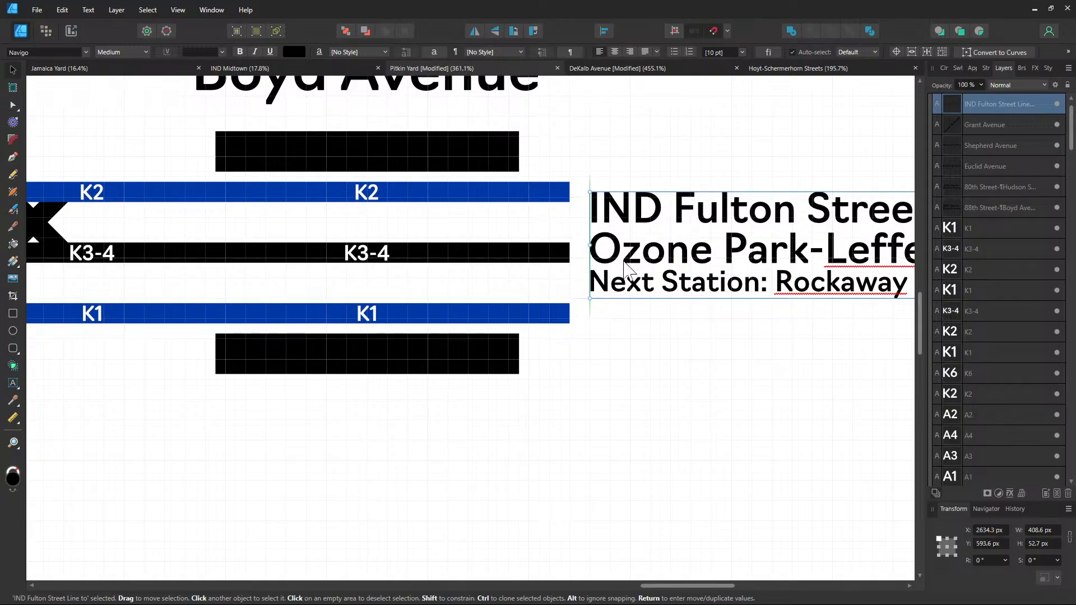
scroll(624, 266, "down", 3)
scroll(572, 392, "right", 3)
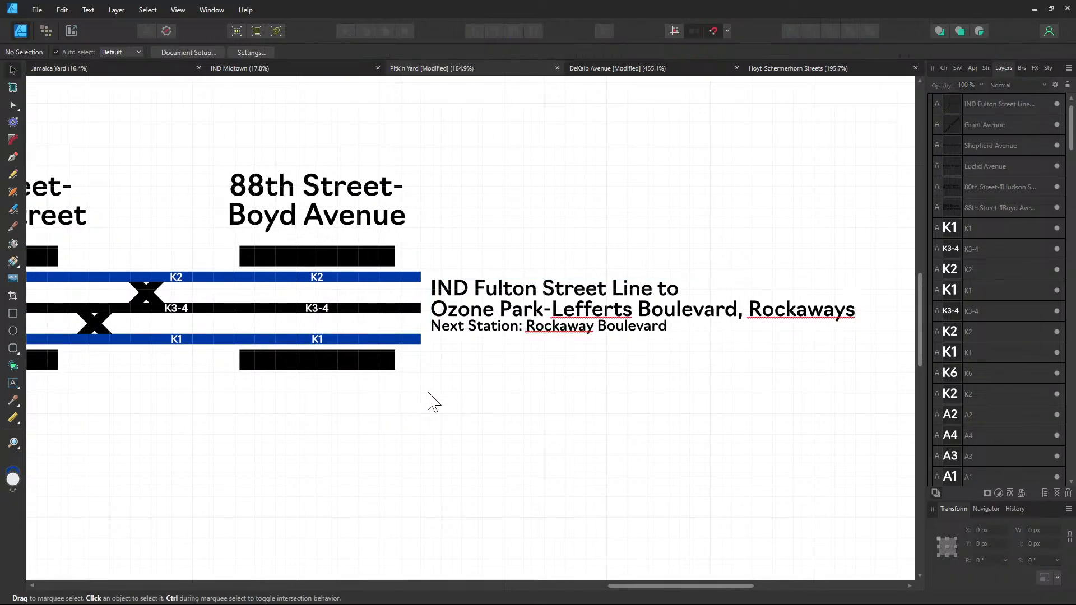
scroll(470, 353, "left", 5)
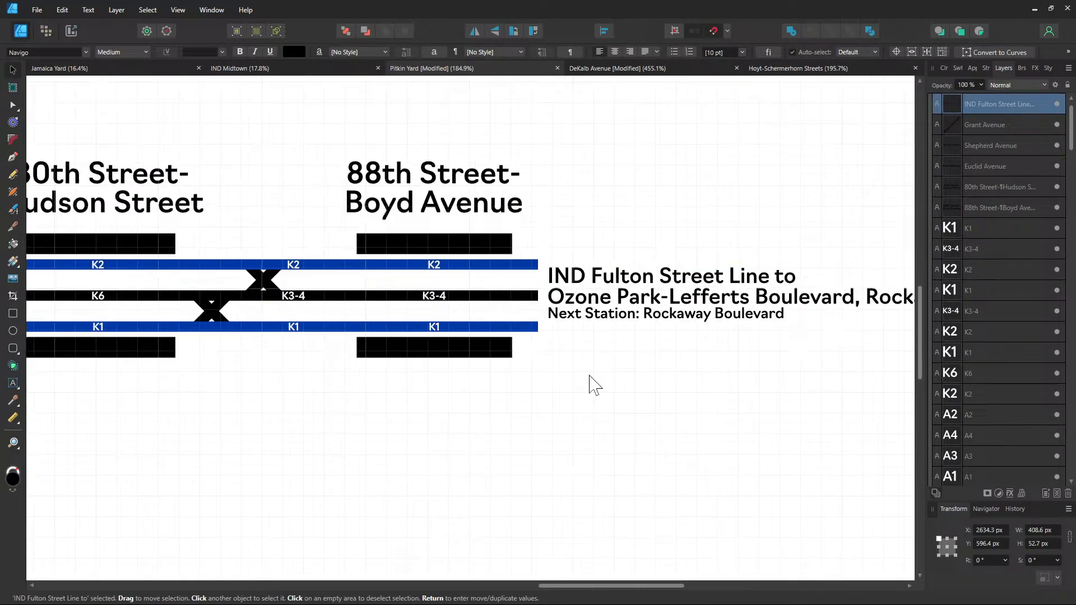
scroll(591, 384, "down", 10)
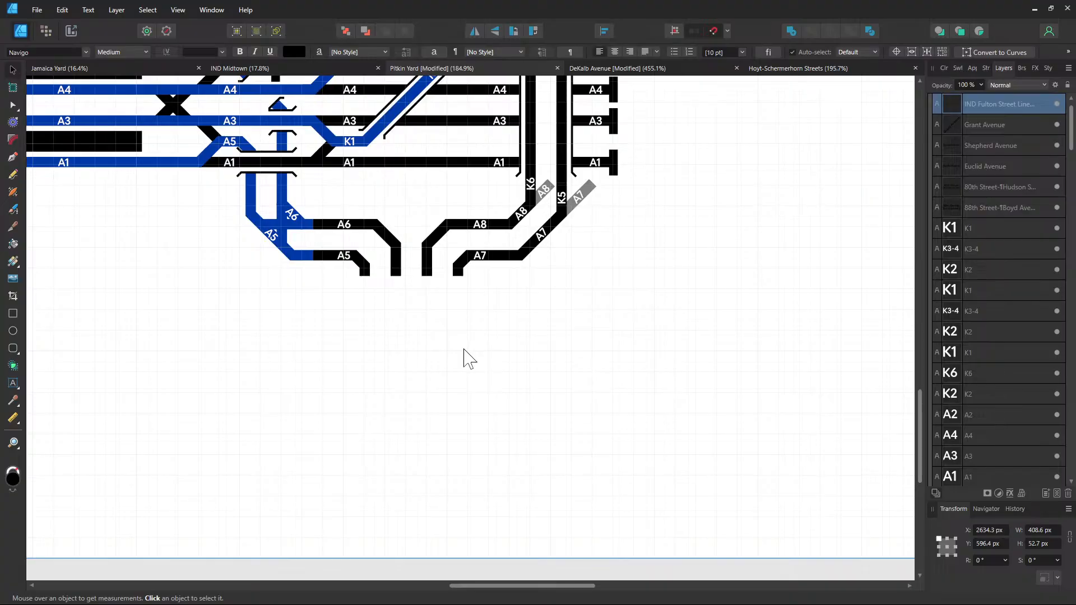
Paste a copy of the label and retype its text as 'to Pitkin Yard'
key("ctrl+v")
double_click(384, 347)
key("ctrl+a")
key("ctrl+c")
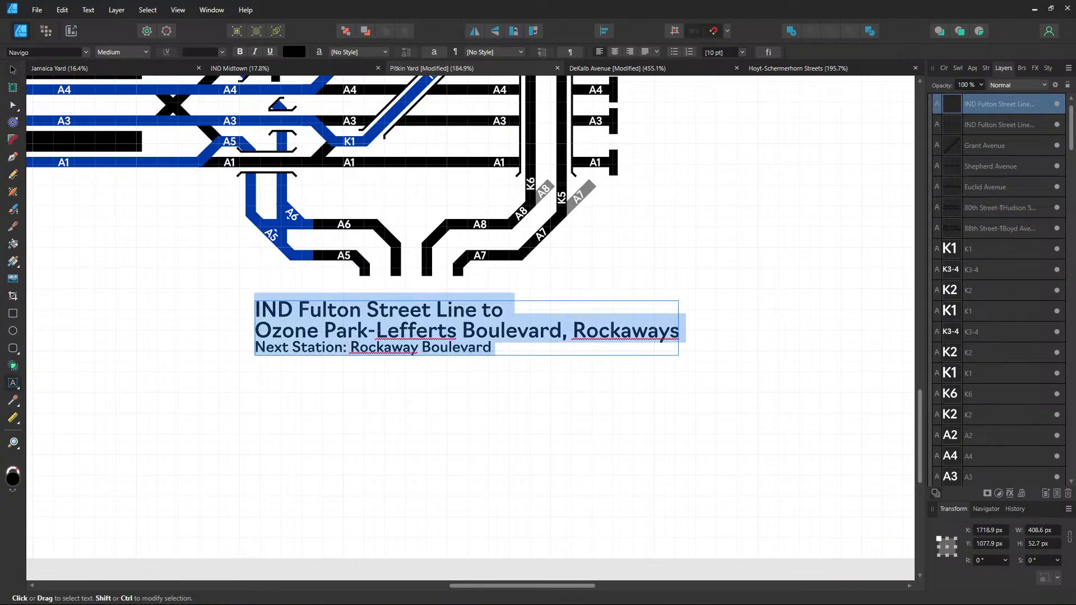
type("to Pit")
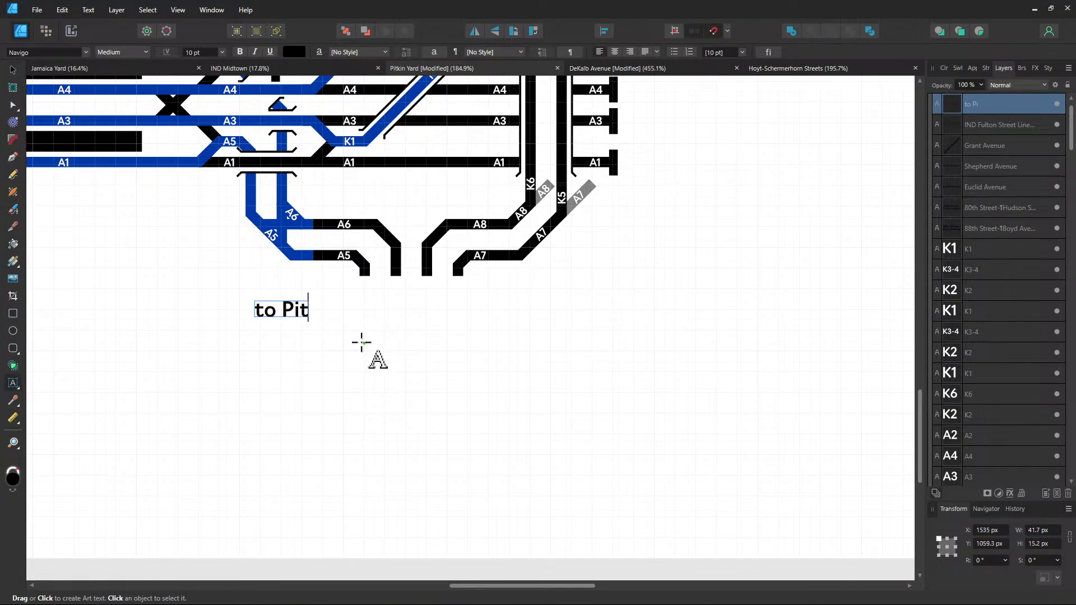
type("kin yard")
key("BackSpace")
key("BackSpace")
key("BackSpace")
key("BackSpace")
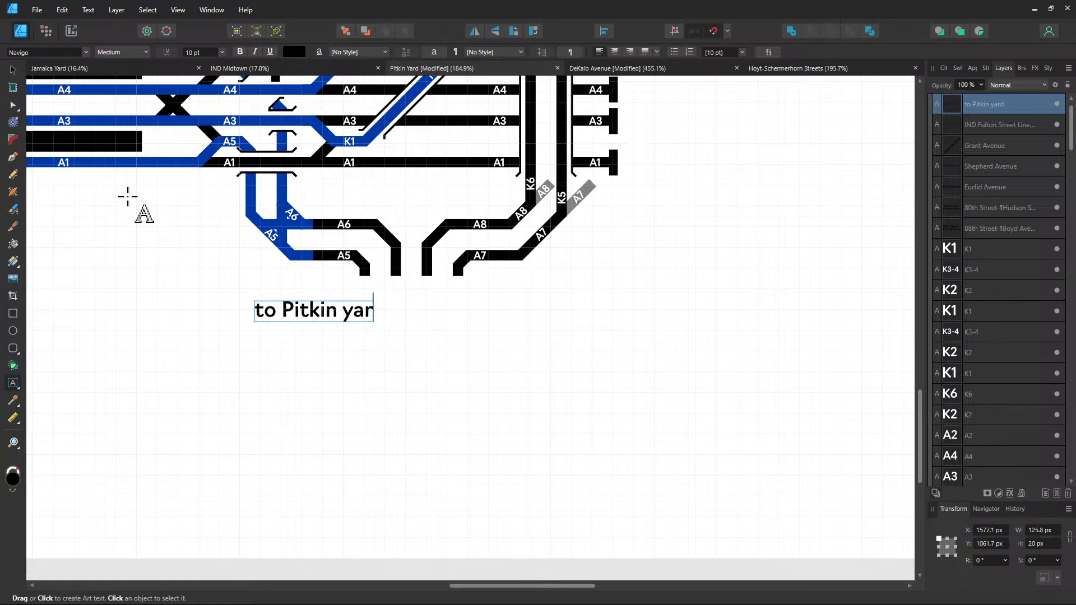
type("Yard")
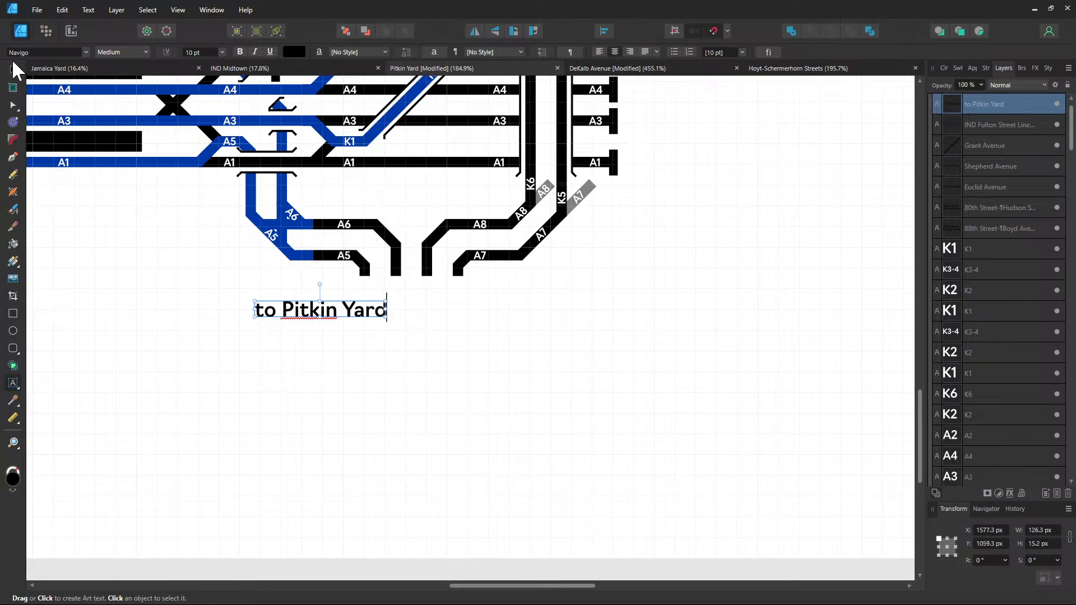
key("Escape")
Place 'to Pitkin Yard' centred below the merging A5–A8 track ends, at X 1666 px
left_click_drag(347, 319, 430, 297)
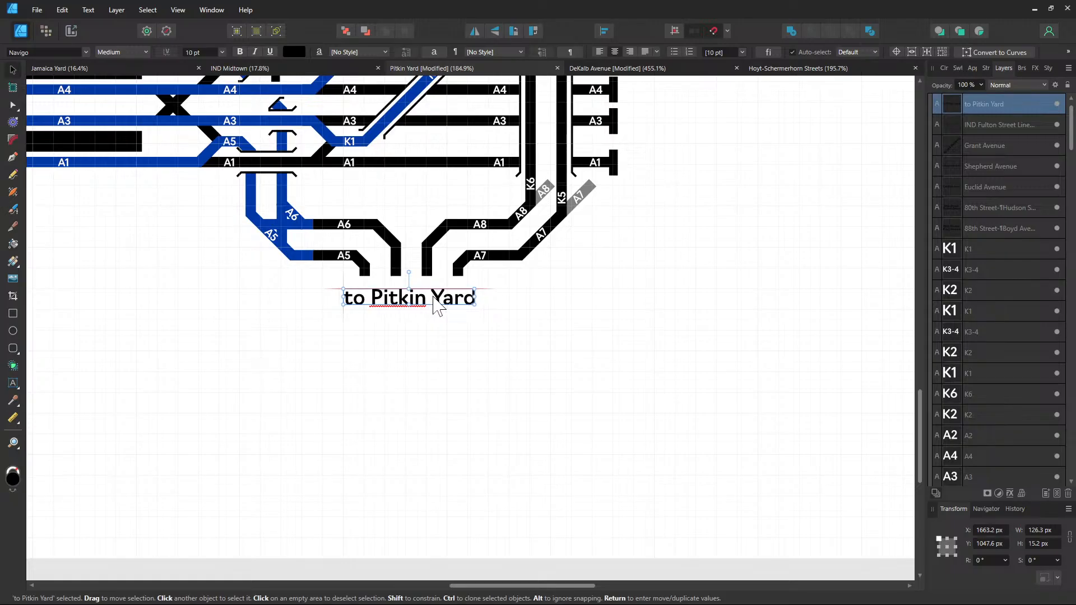
left_click_drag(434, 296, 432, 298)
left_click(453, 333)
left_click_drag(278, 370, 621, 469)
left_click_drag(469, 398, 291, 467)
left_click_drag(621, 415, 449, 368)
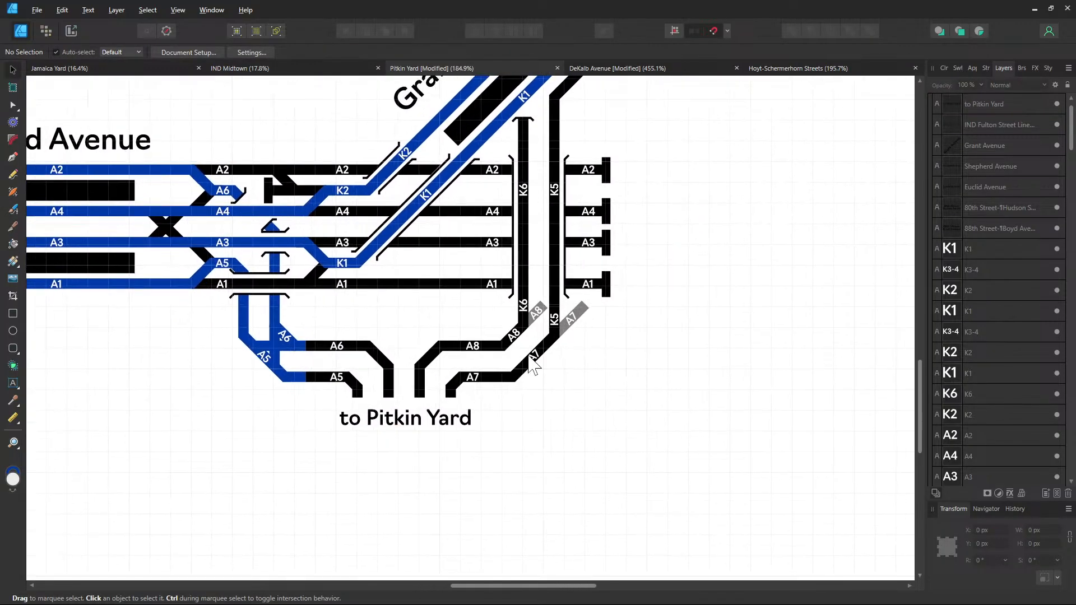
left_click(457, 430)
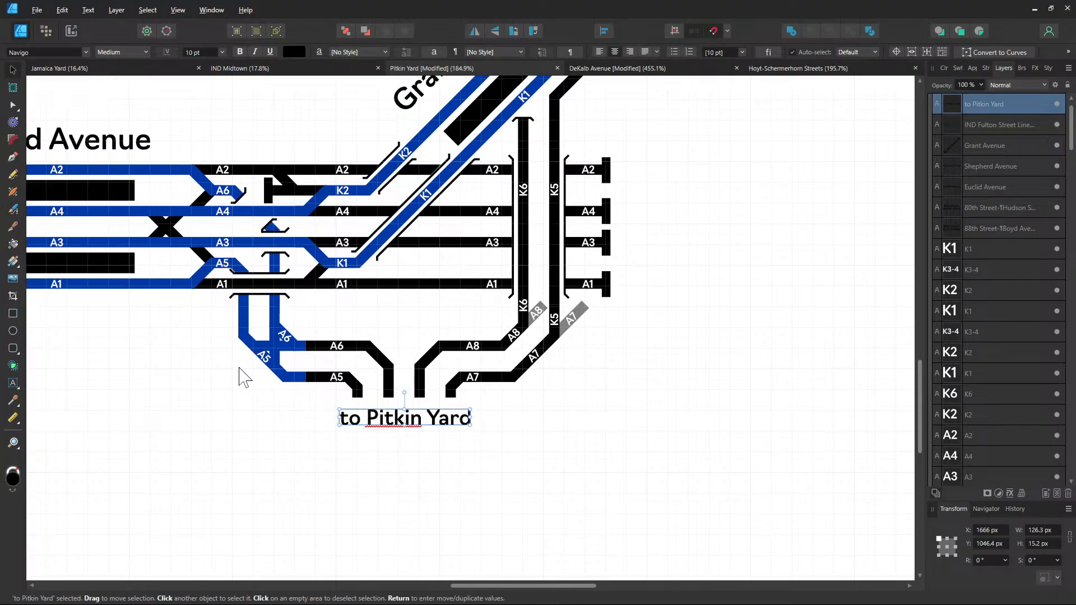
Pan back to the 88th Street area and select the IND Fulton Street Line label
left_click_drag(232, 392, 227, 496)
left_click_drag(589, 191, 328, 389)
left_click_drag(717, 200, 290, 185)
left_click(597, 240)
left_click_drag(281, 331, 852, 205)
Paste a right-aligned copy of the route label beside Shepherd Avenue
left_click_drag(403, 216, 867, 159)
key("ctrl+v")
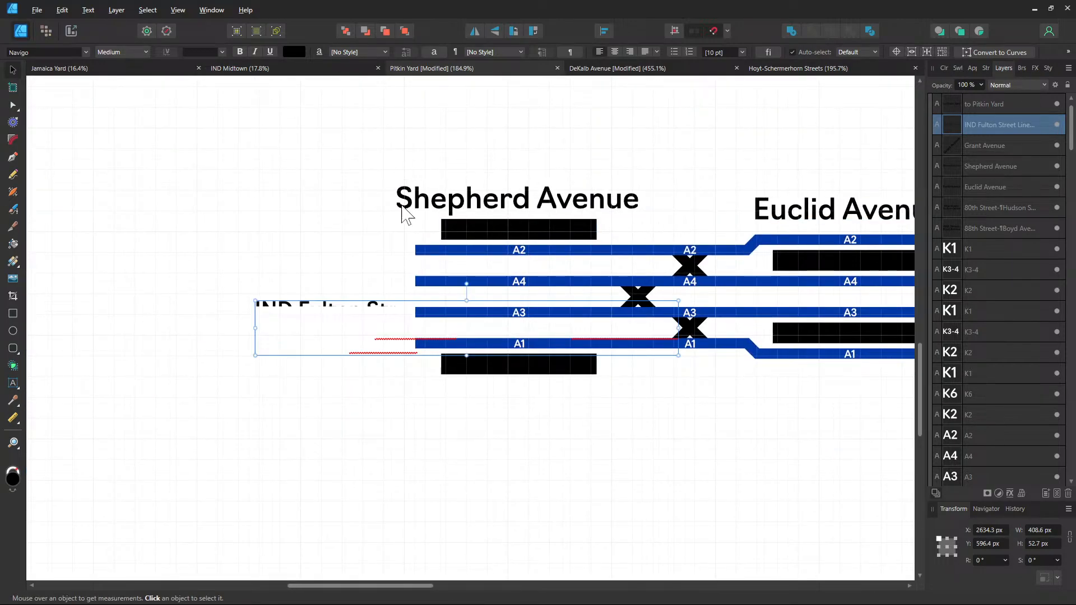
left_click(630, 51)
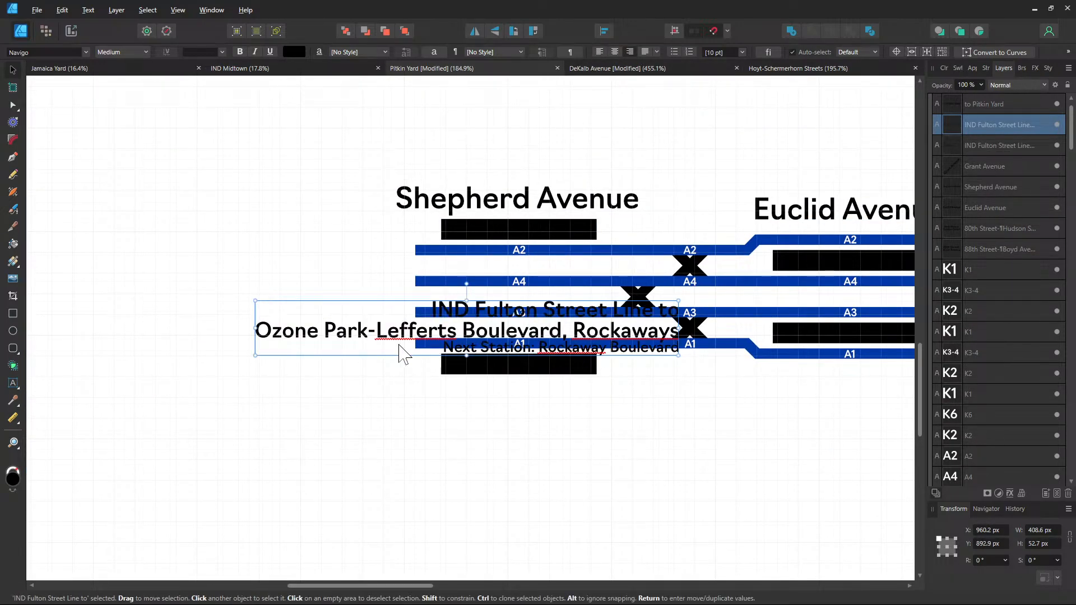
left_click_drag(403, 350, 171, 279)
left_click_drag(256, 271, 439, 254)
Replace the destination line with 'Manhattan via Cranberry Street Tunnel'
key("t")
key("ctrl+a")
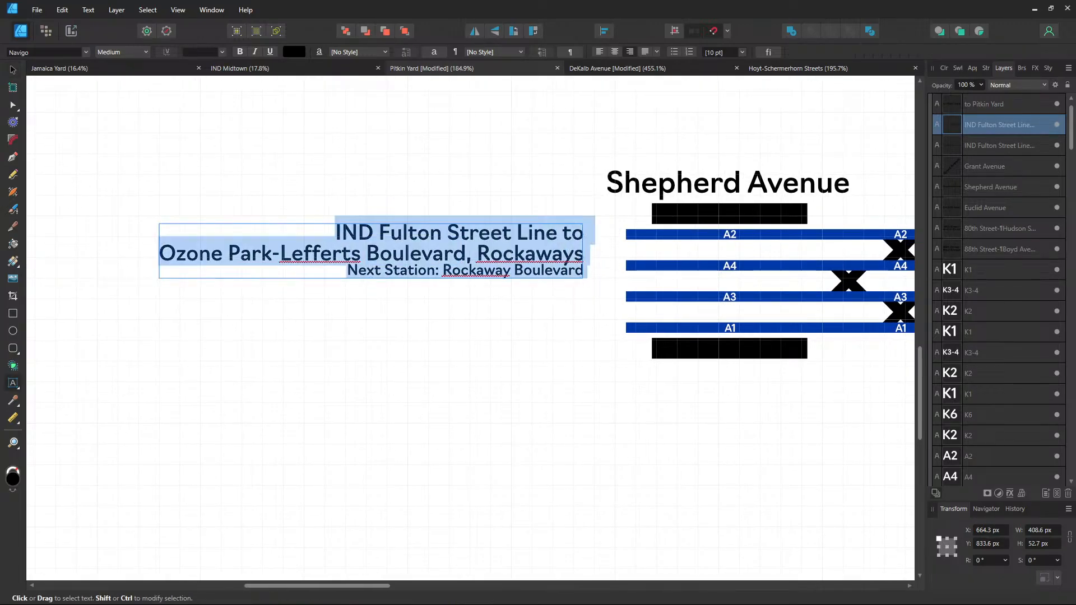
left_click_drag(159, 254, 586, 253)
type("Manhattan via C")
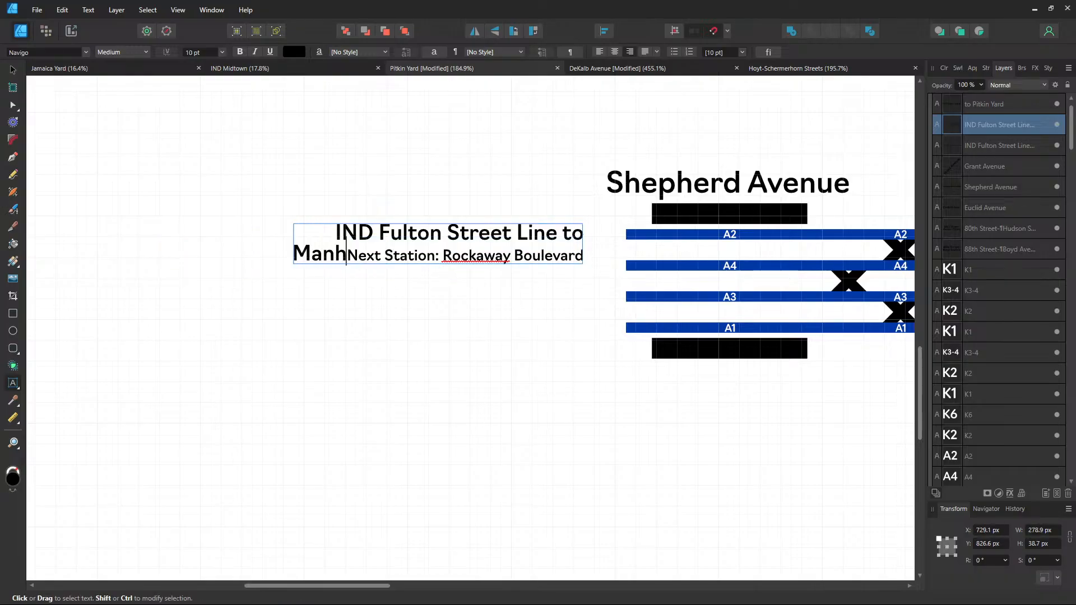
type("ranberry Str")
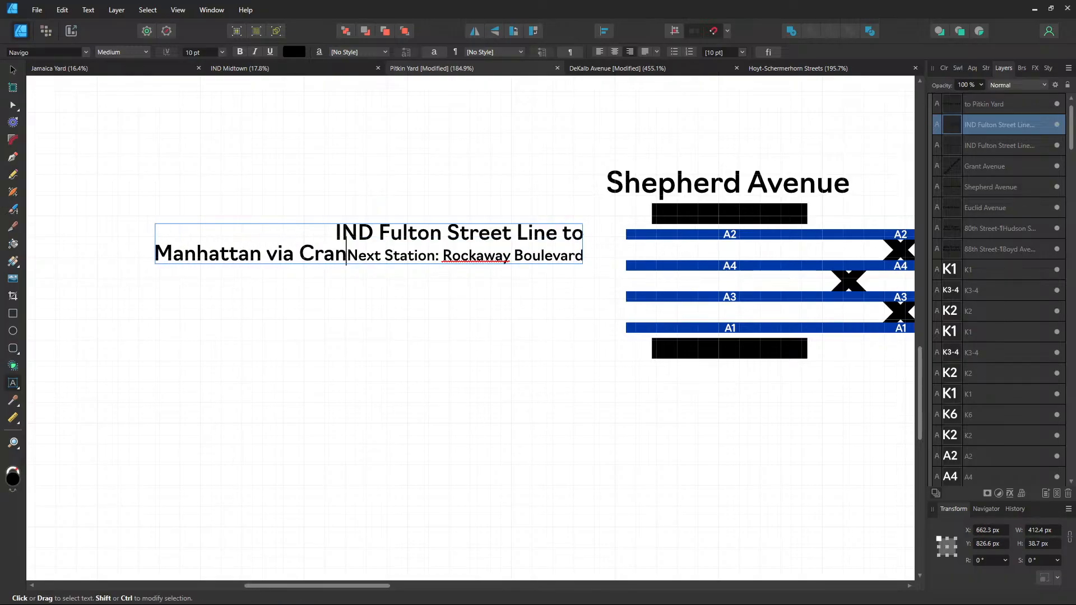
type("eet Tunnel")
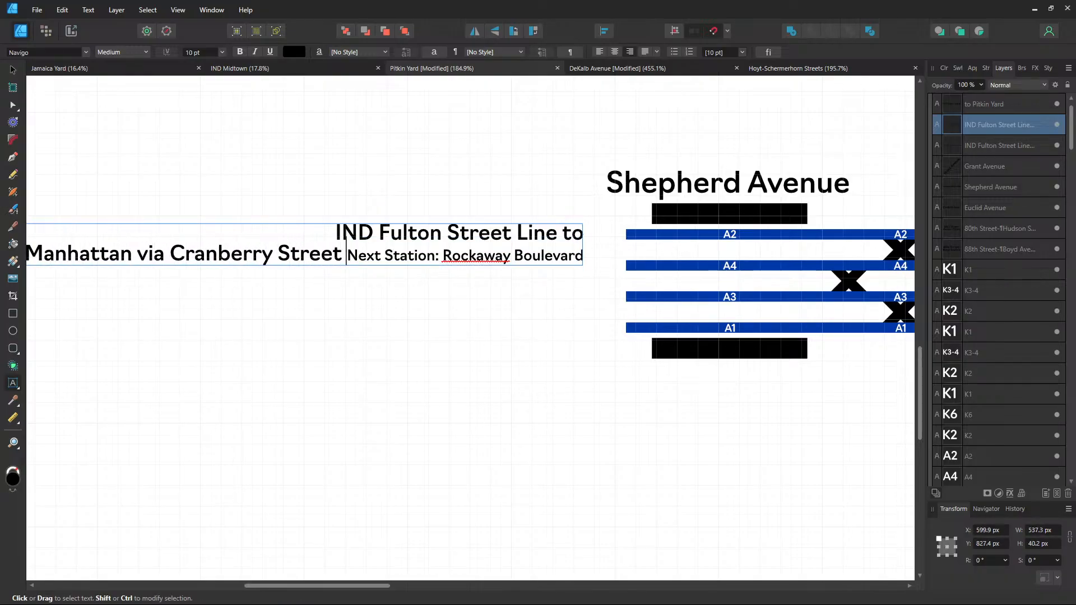
key("Return")
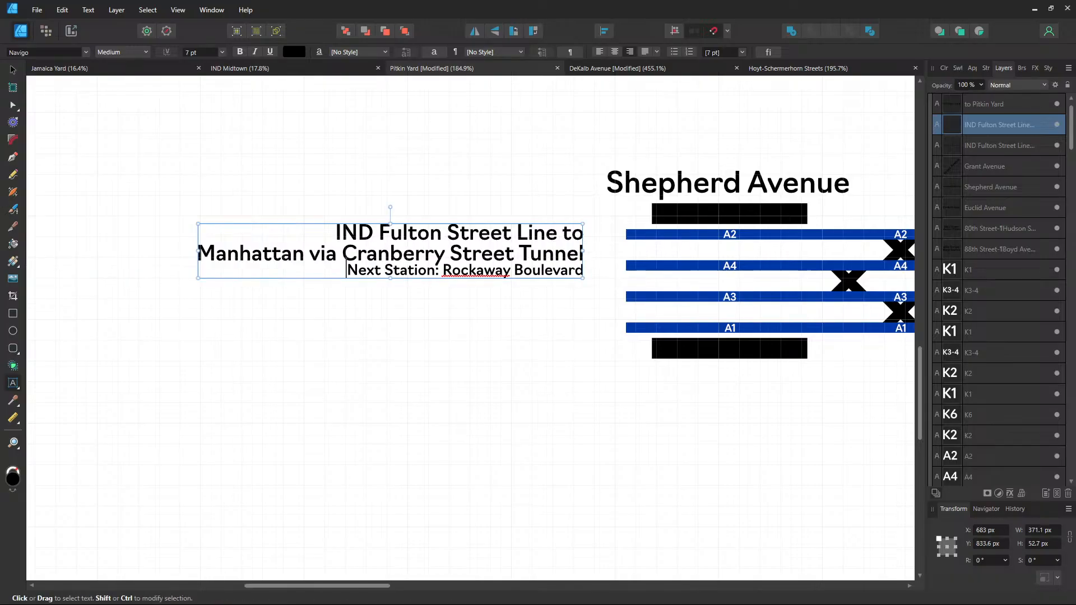
key("Escape")
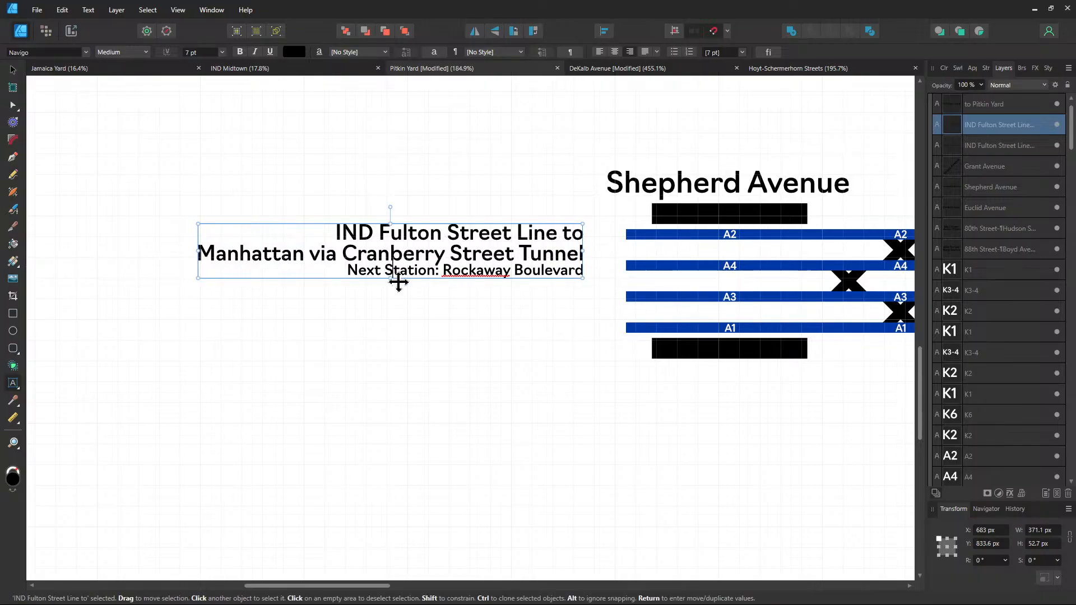
Make the stops 'Next Local Station: Van Siclen Avenue' and 'Next Express Station: Broadway Junction'
type("Local")
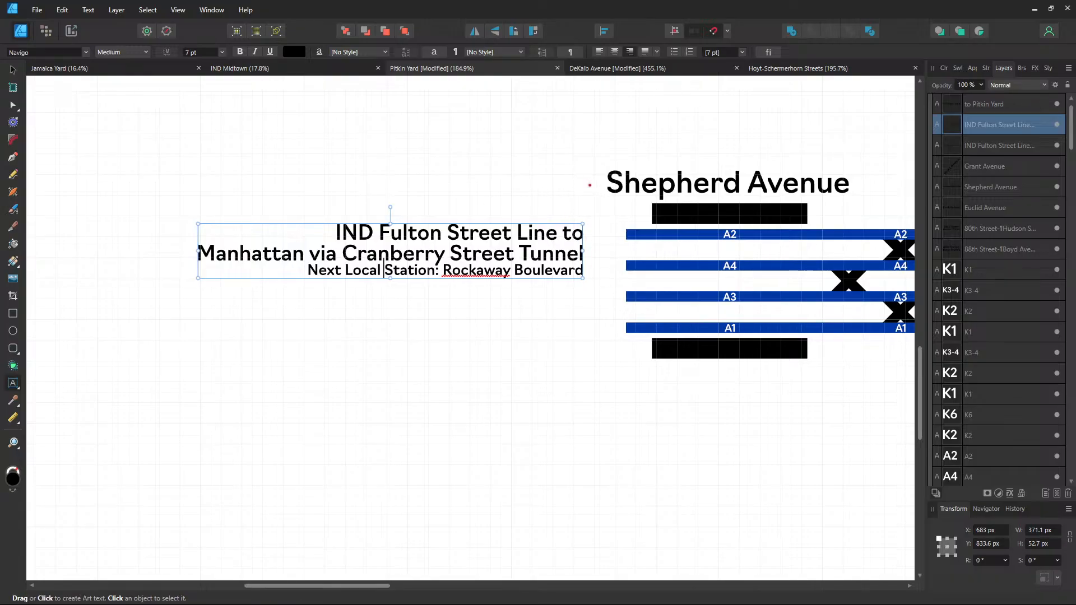
left_click_drag(442, 270, 584, 270)
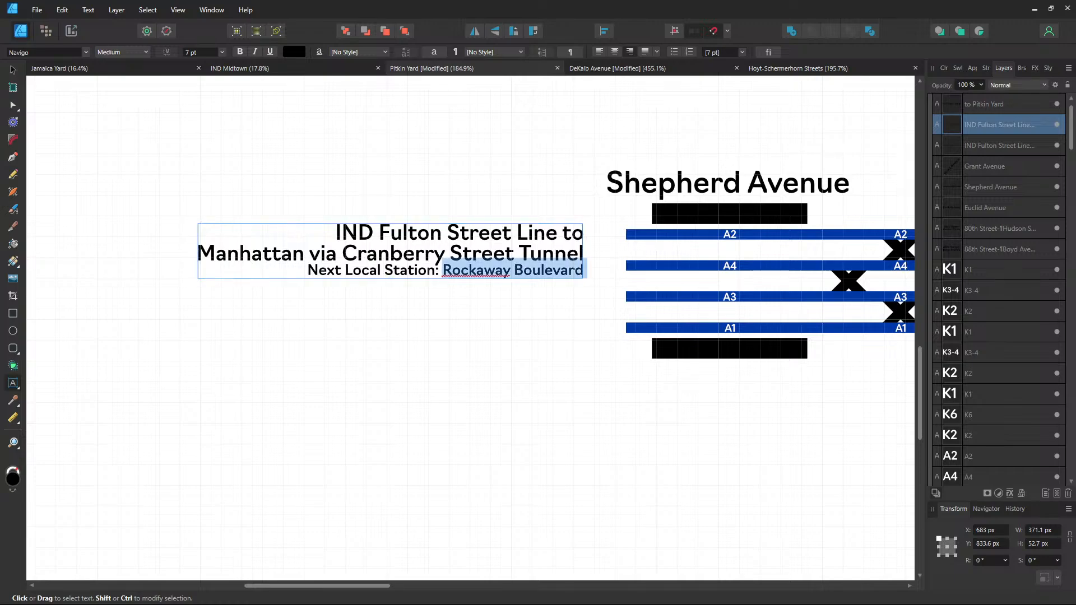
type("Van Siclen Avenue")
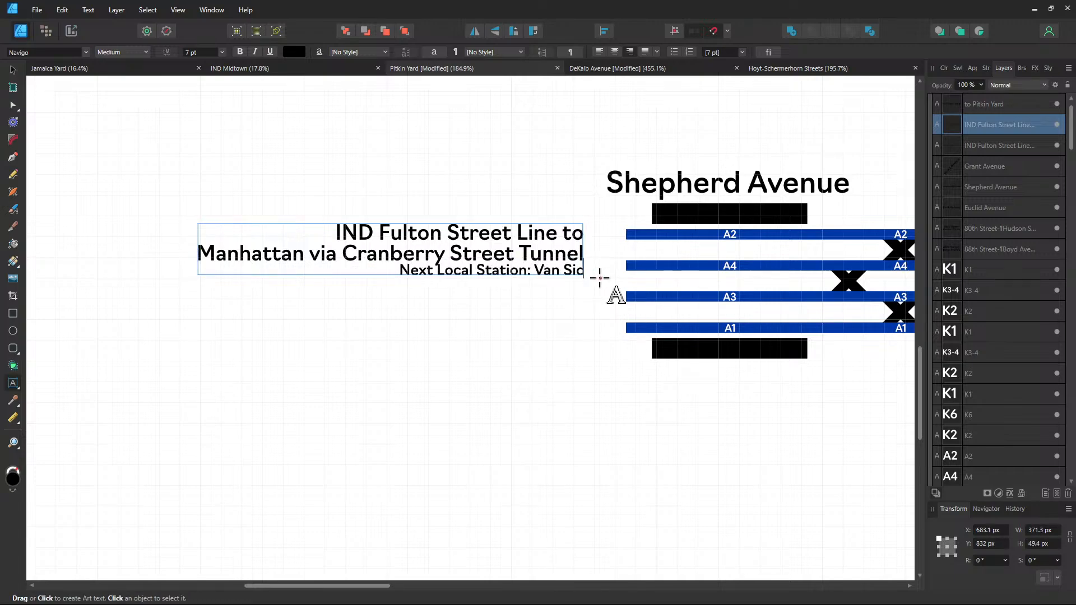
key("Return")
type("Ne")
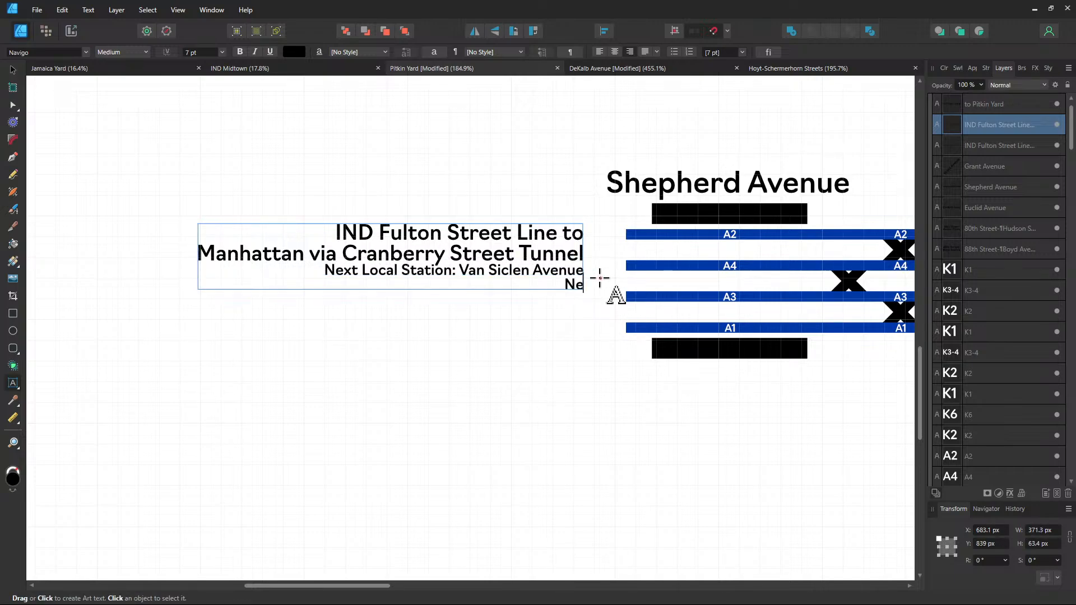
type("xt Express Sta")
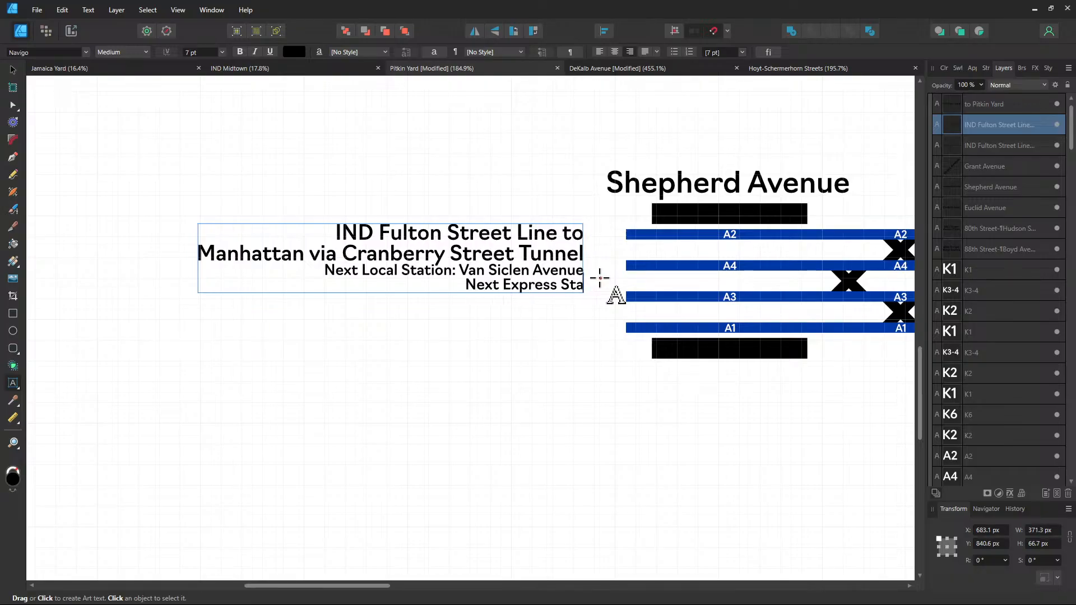
type("tion: Broadway Junction")
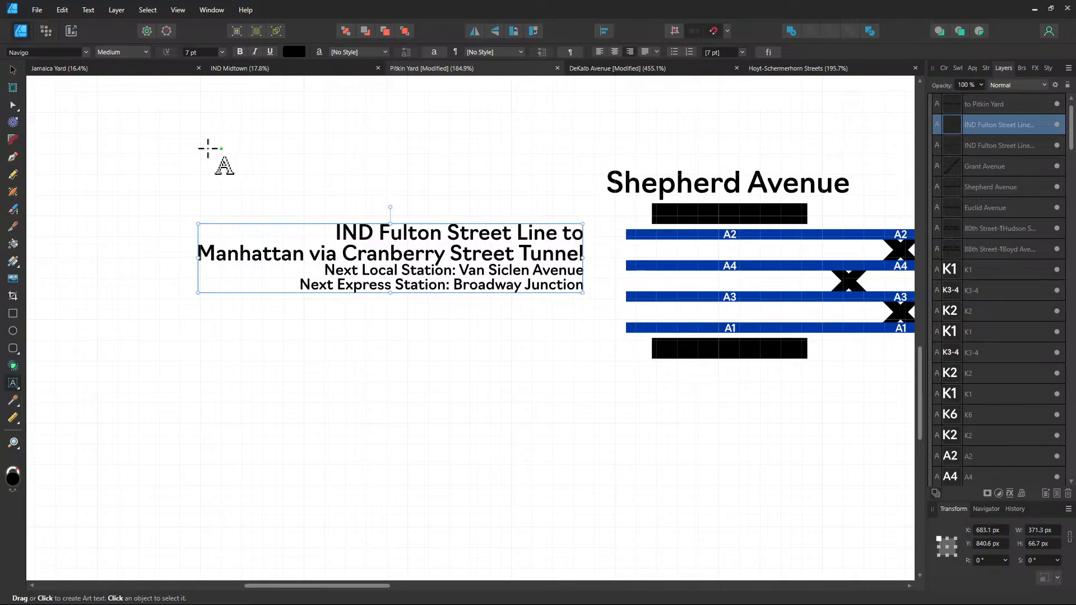
Move the route label beside the Shepherd Avenue tracks, ending at Y 863.9 px
left_click(13, 69)
left_click_drag(483, 259, 515, 278)
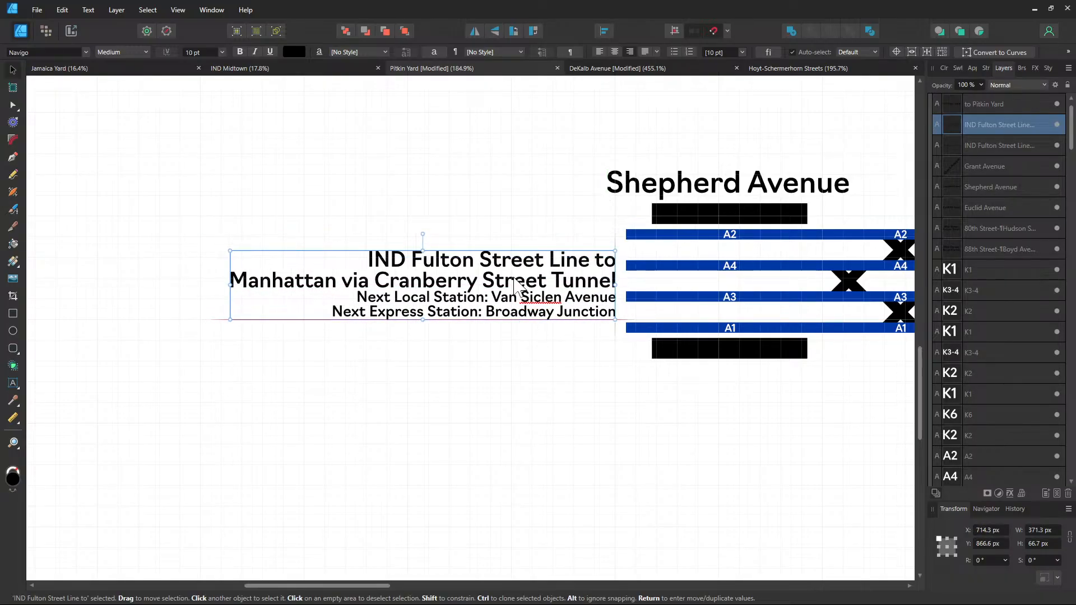
left_click(500, 427)
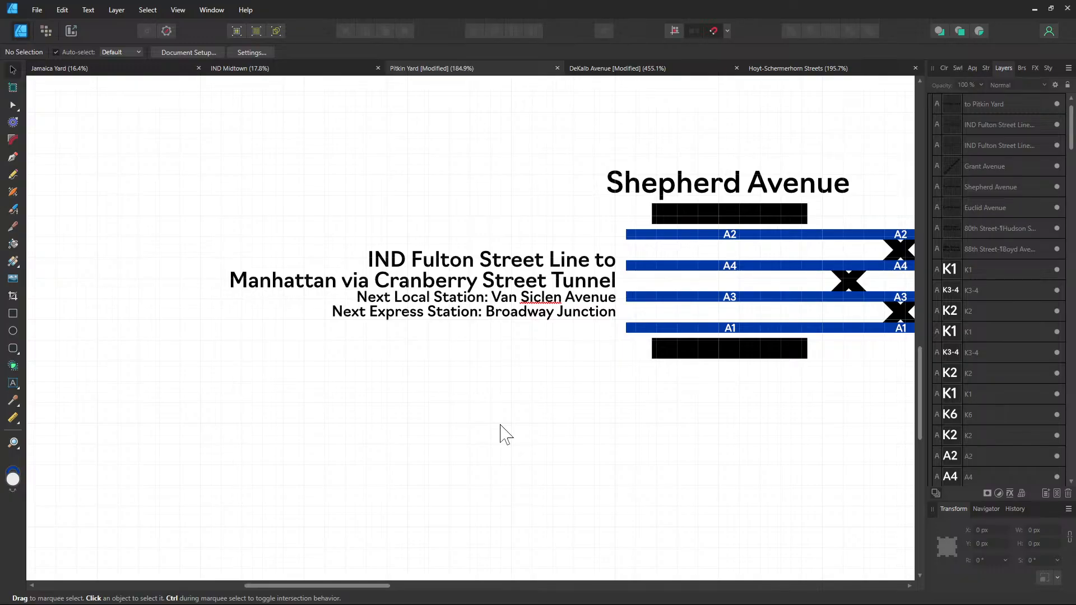
left_click_drag(512, 307, 512, 305)
Zoom out and pan across the diagram to review both route labels and 'to Pitkin Yard'
left_click(514, 359)
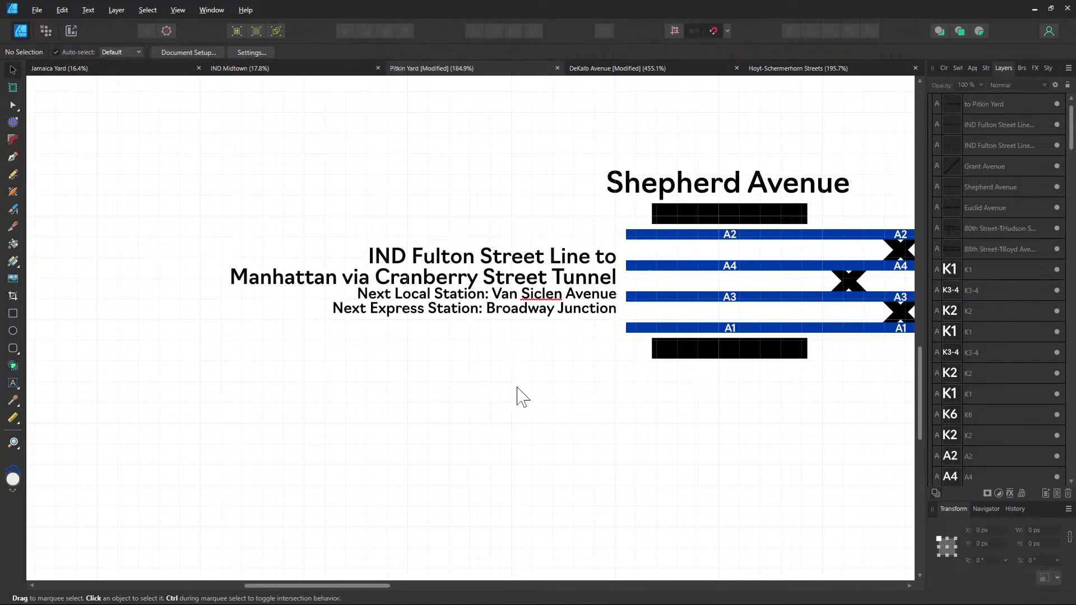
scroll(524, 401, "down", 3)
left_click_drag(666, 403, 336, 363)
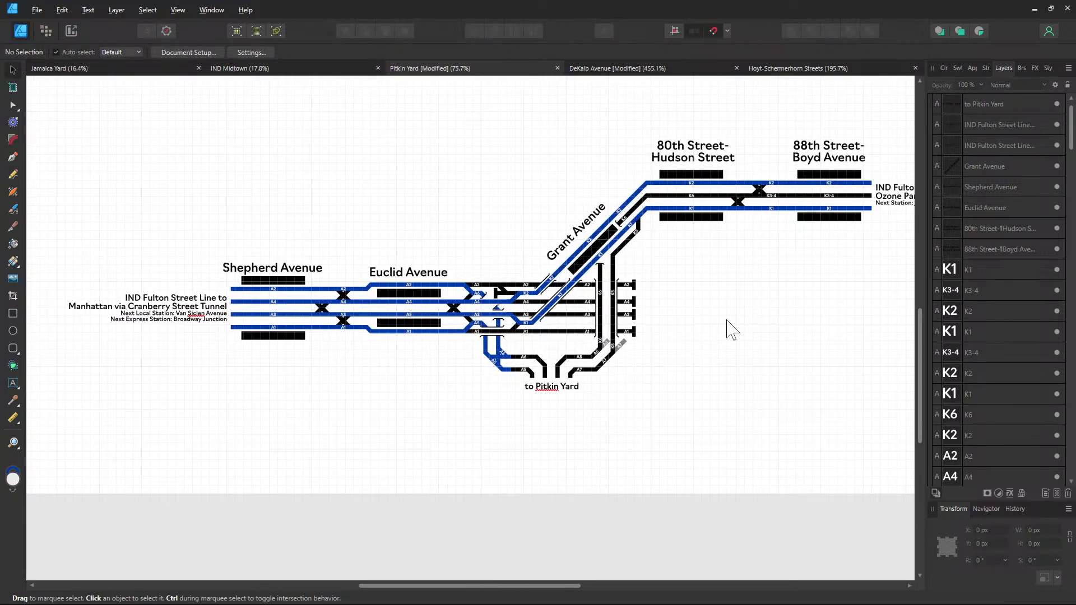
left_click_drag(726, 320, 635, 363)
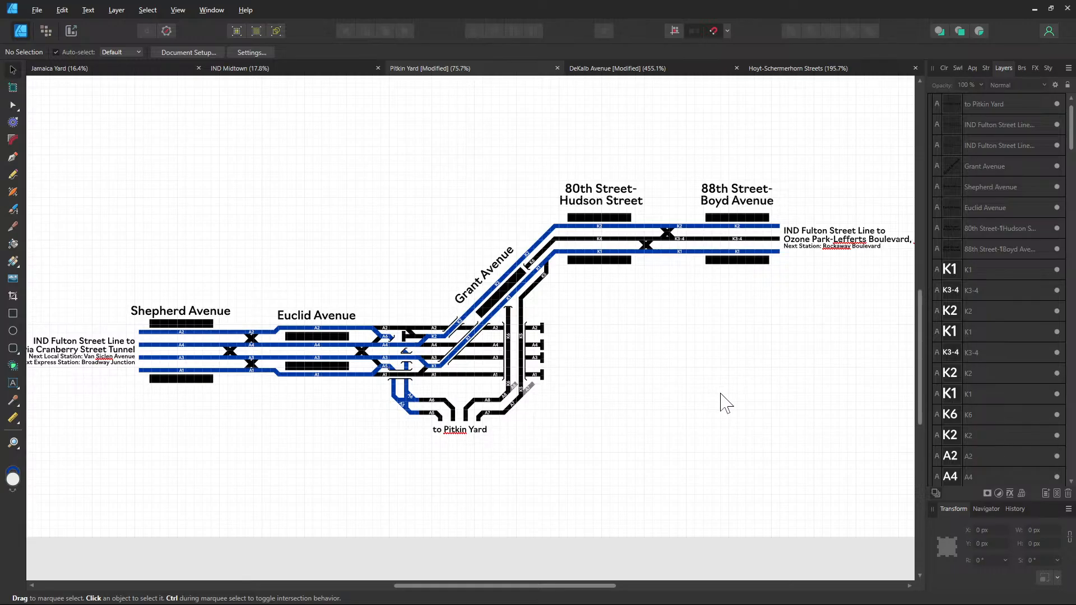
left_click_drag(699, 345, 651, 326)
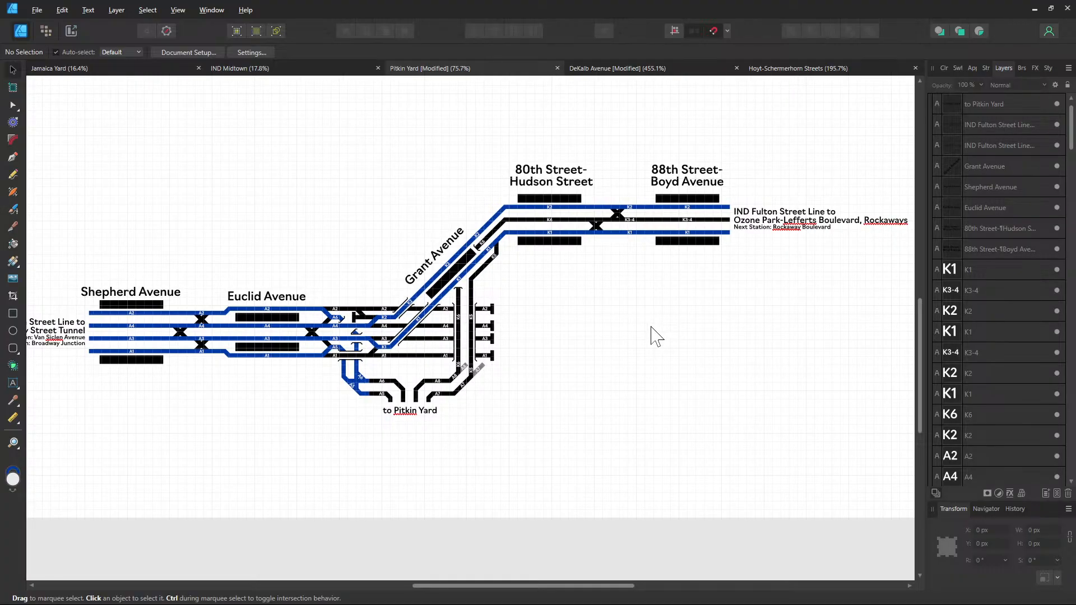
left_click_drag(651, 336, 683, 337)
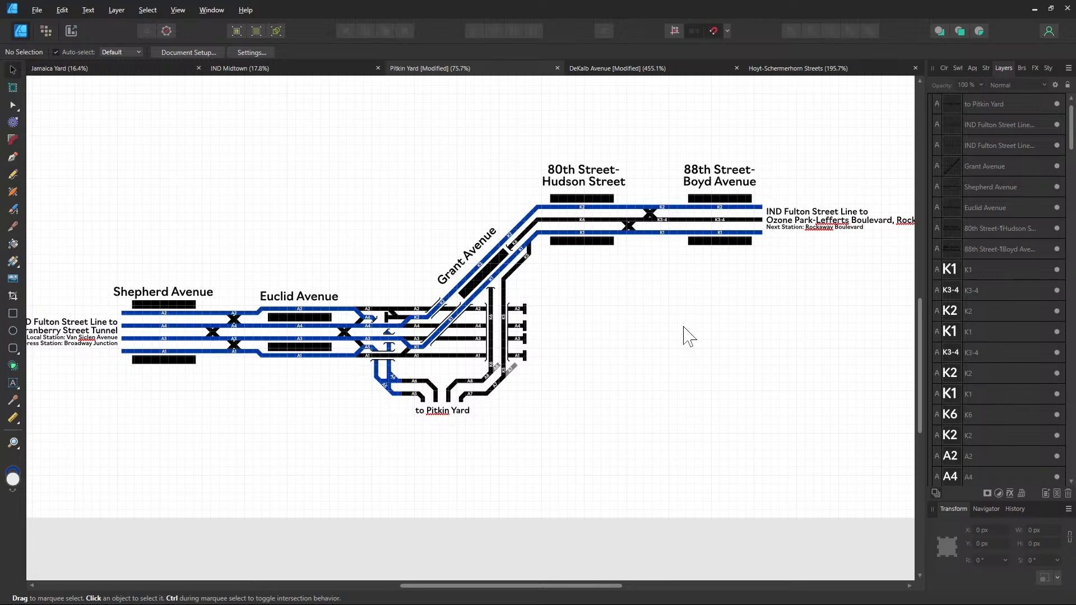
left_click_drag(673, 293, 586, 309)
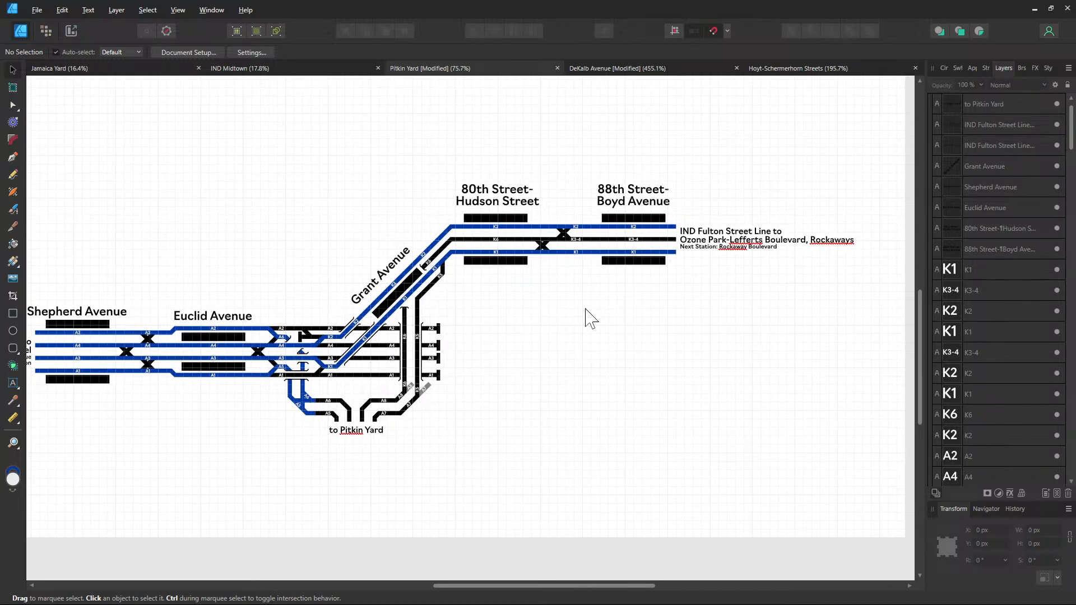
left_click_drag(586, 318, 711, 312)
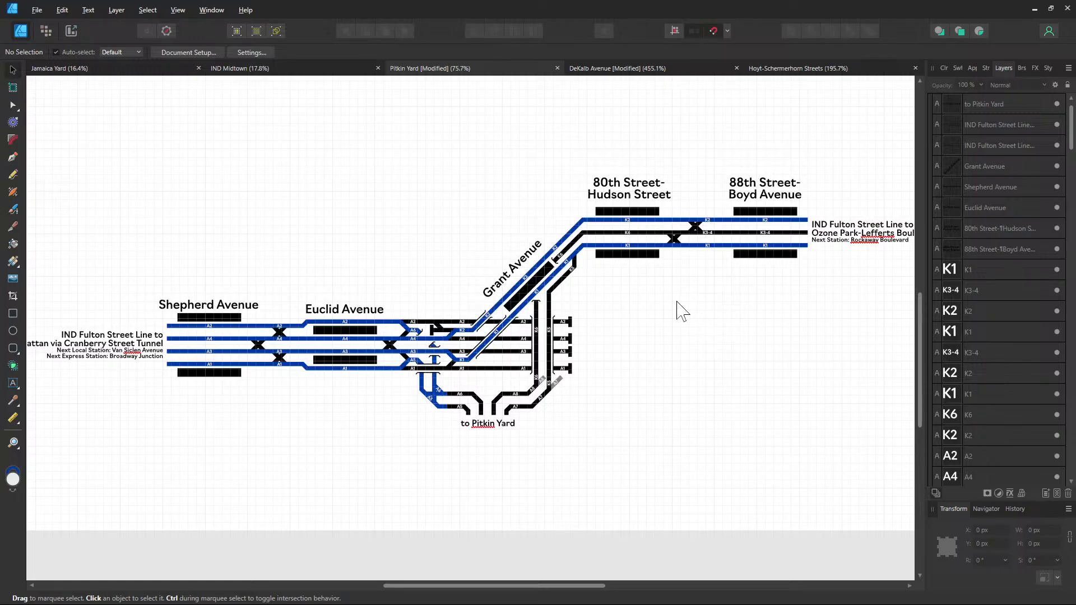
Copy the Hoyt-Schermerhorn diagram title and paste it above the Pitkin Yard diagram
left_click(782, 67)
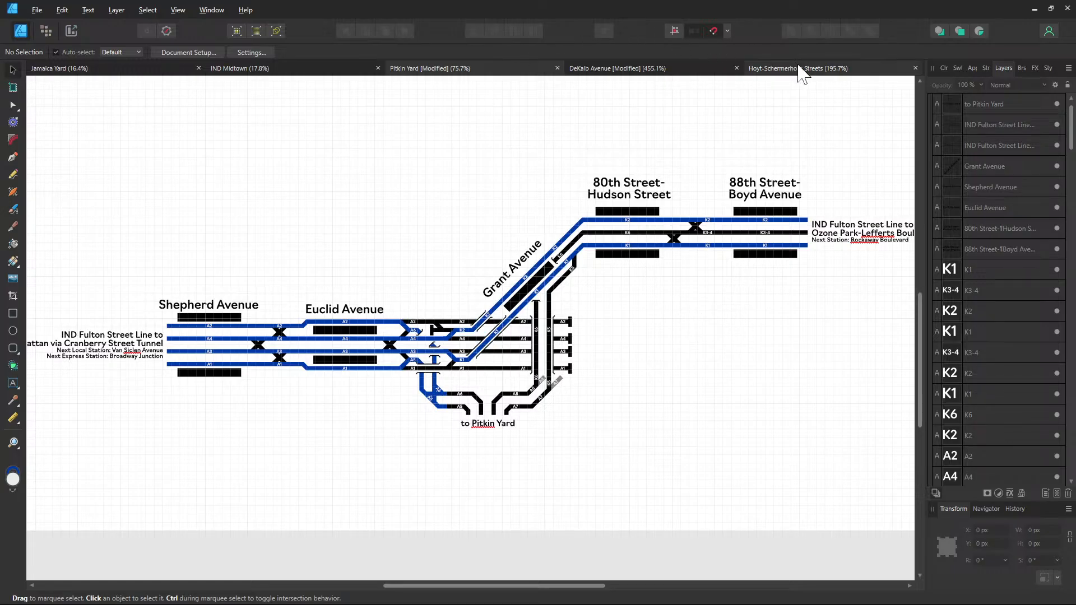
scroll(533, 242, "down", 5)
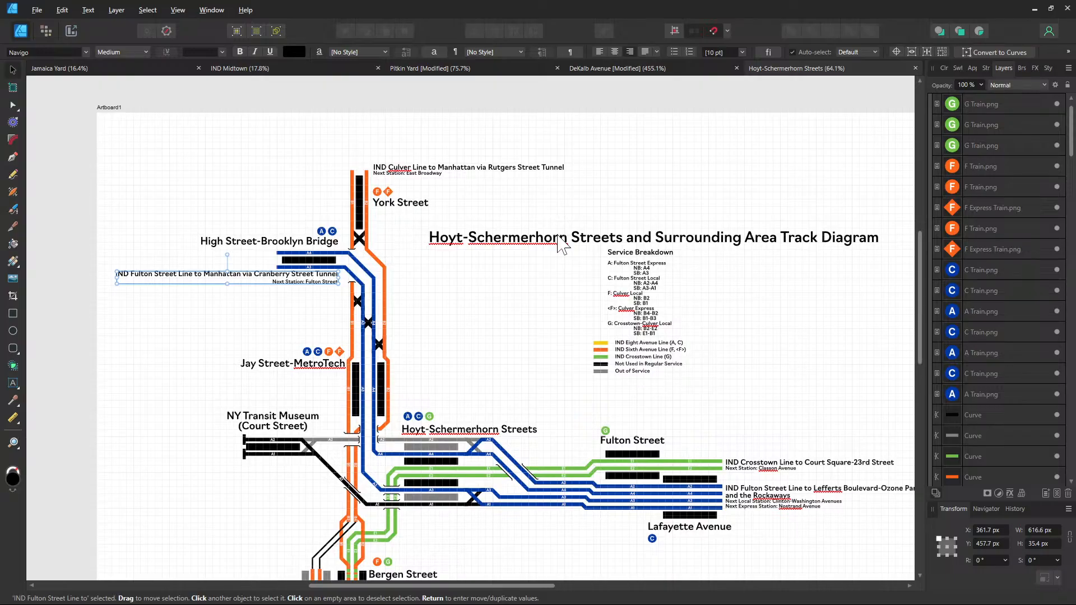
left_click(559, 235)
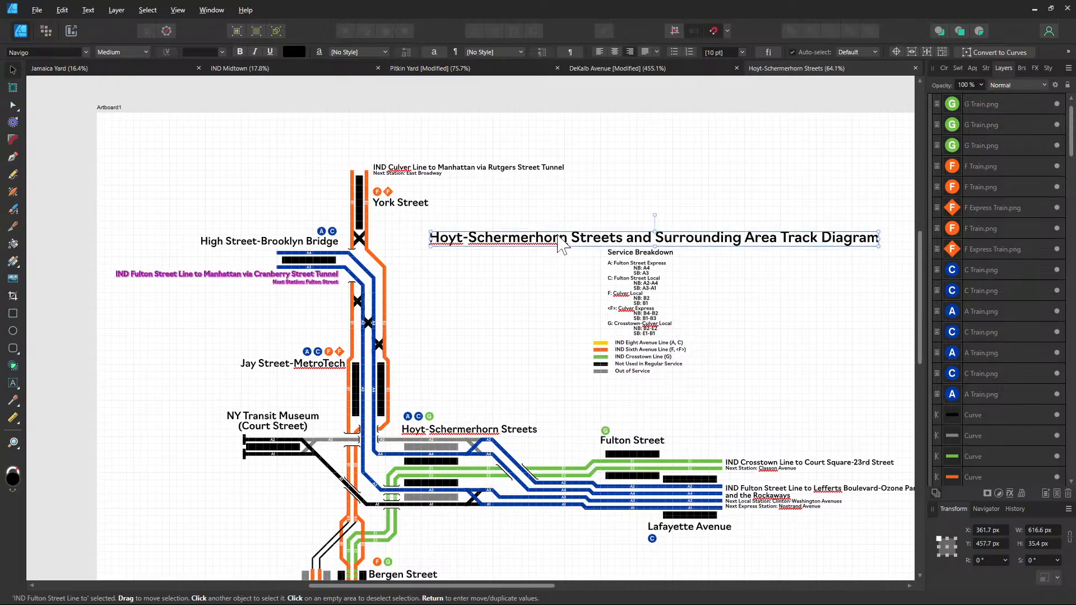
left_click(441, 68)
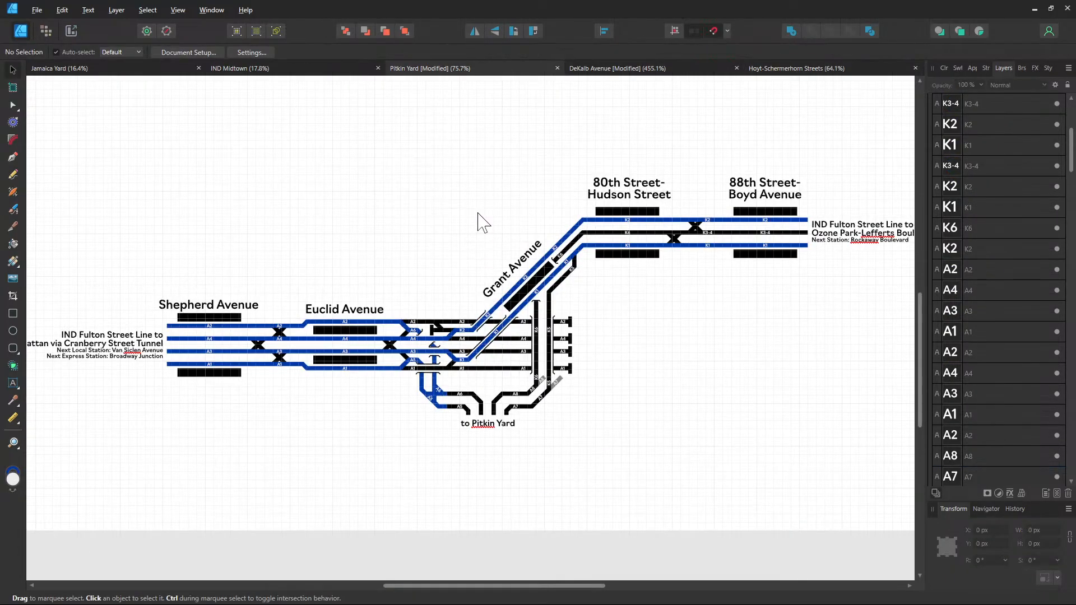
left_click_drag(478, 198, 501, 281)
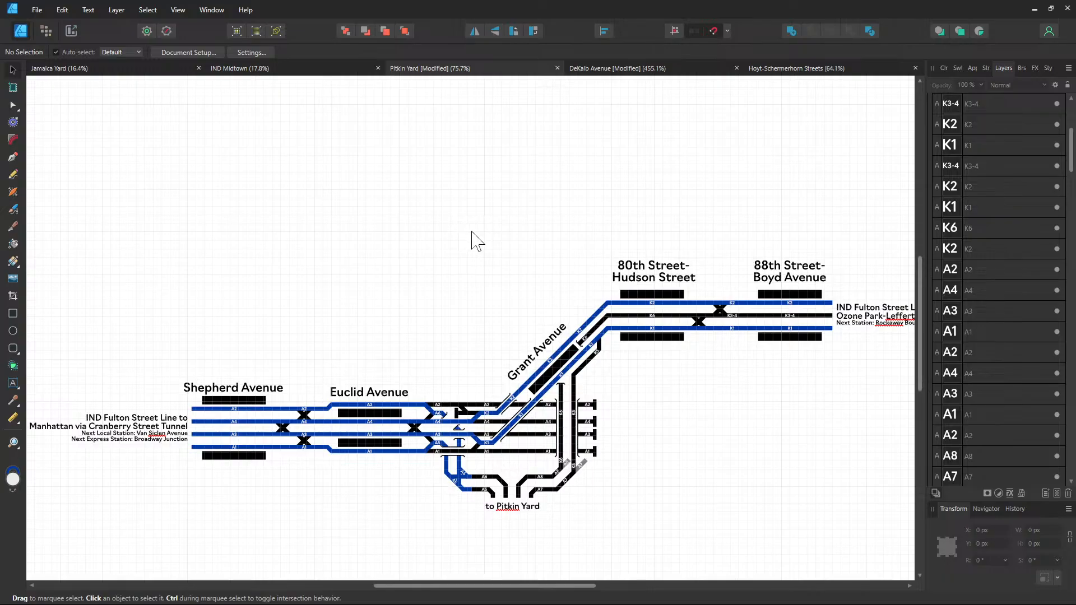
key("ctrl+v")
left_click_drag(494, 209, 503, 208)
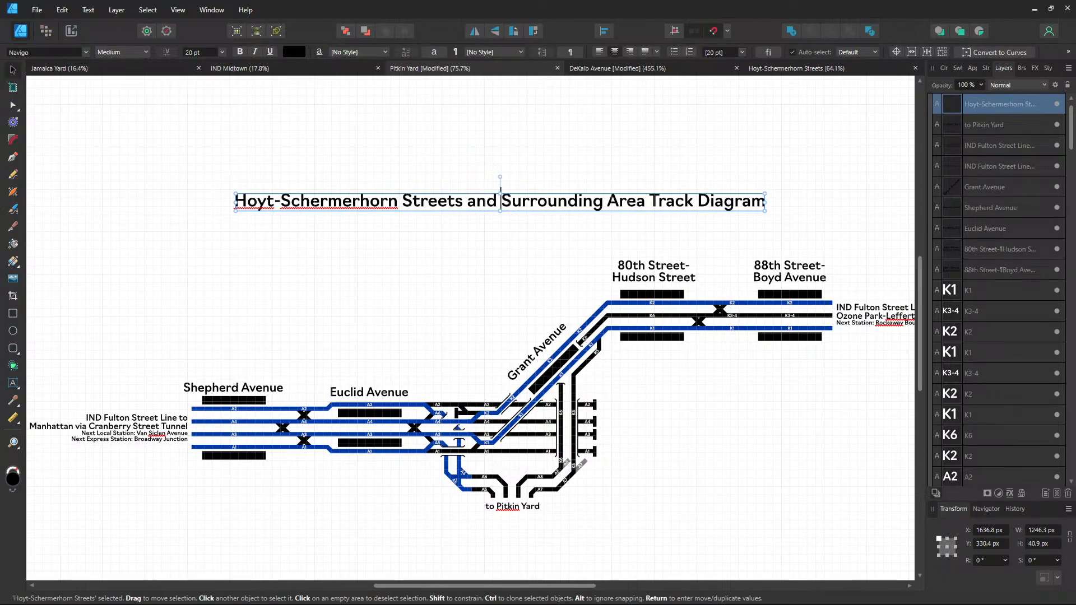
Retype the title as 'Euclid Avenue Junction Track Diagram' and centre it above the diagram
triple_click(501, 196)
type("Euclid Ave")
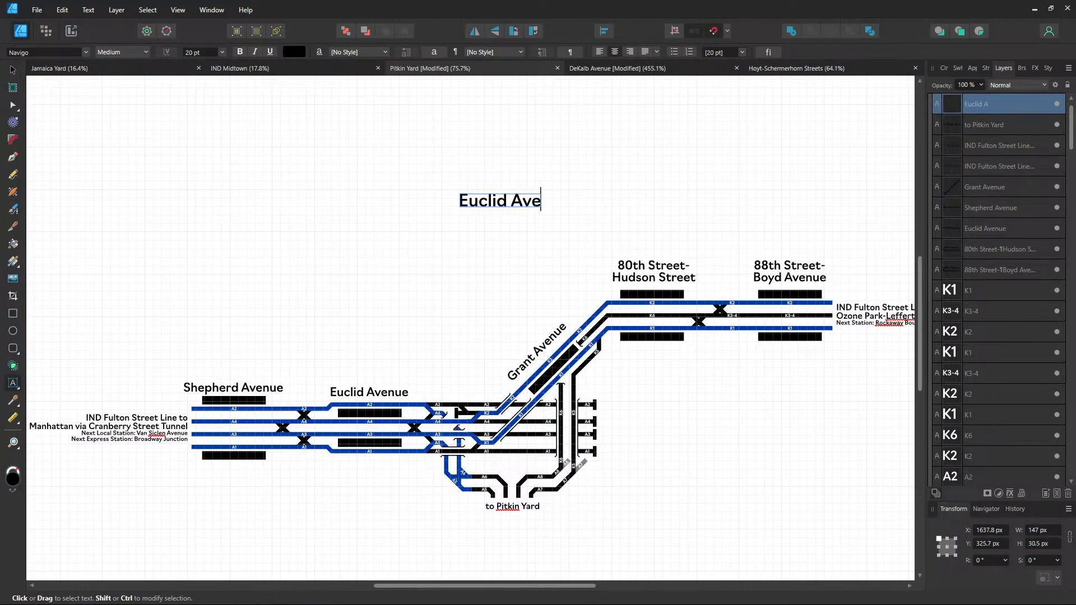
type("nue")
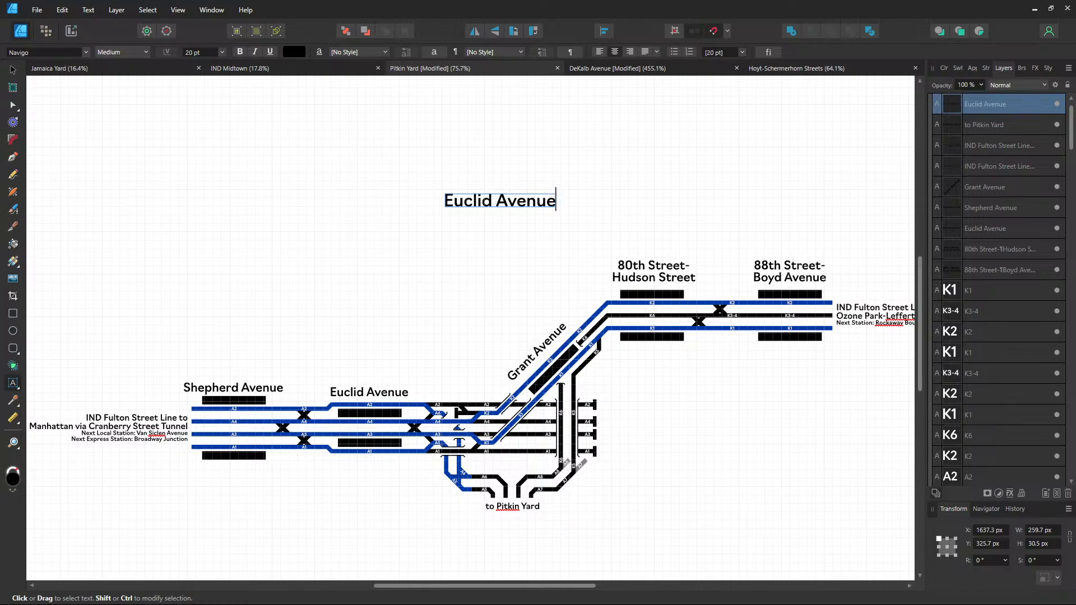
type(" Juin")
key("BackSpace")
key("BackSpace")
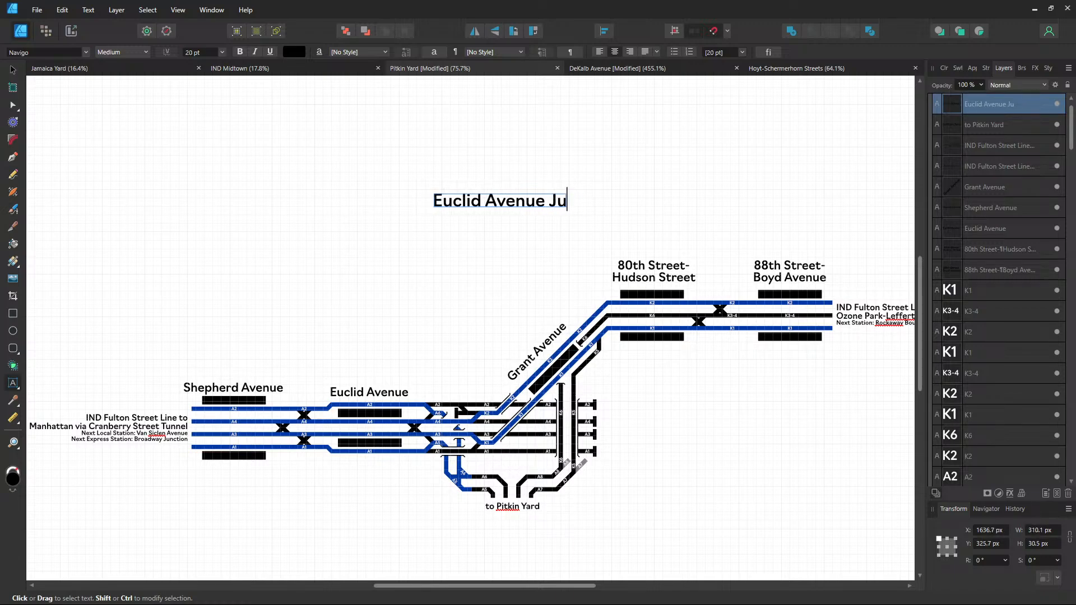
type("nction")
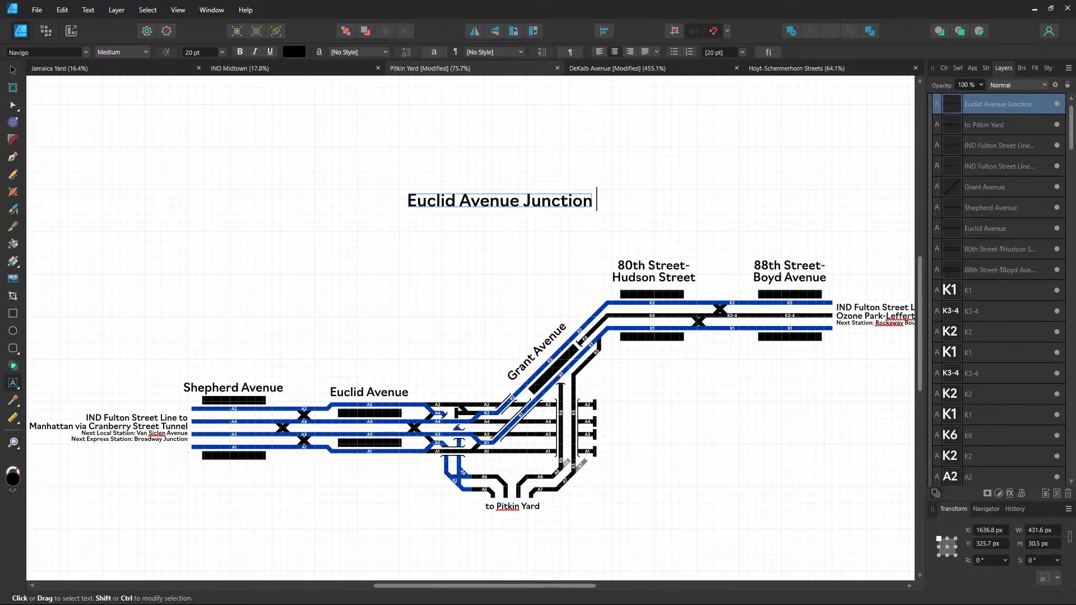
type(" Track D")
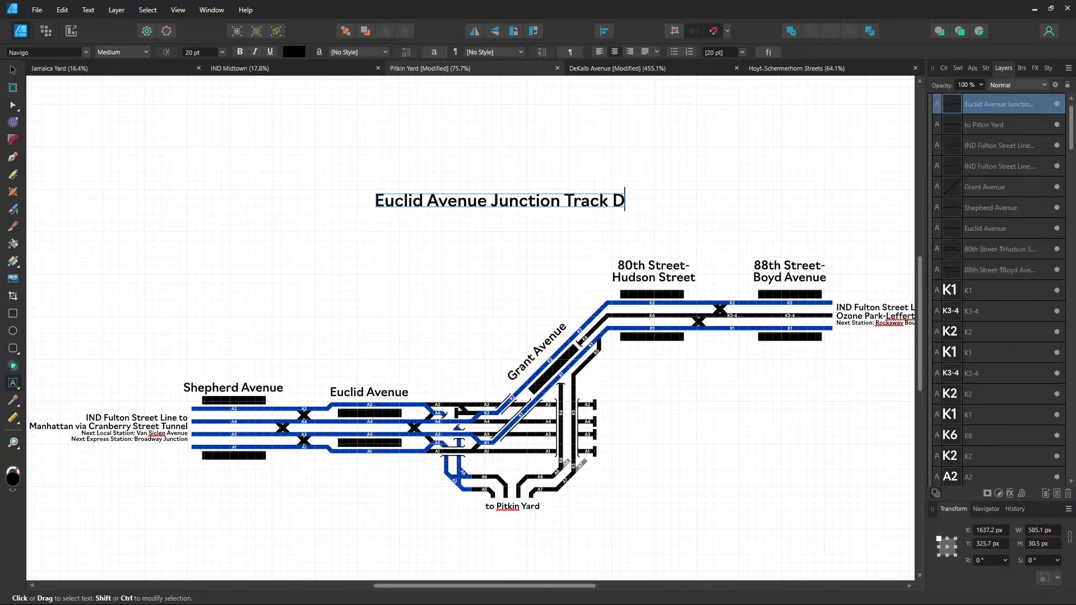
type("iagram")
key("Escape")
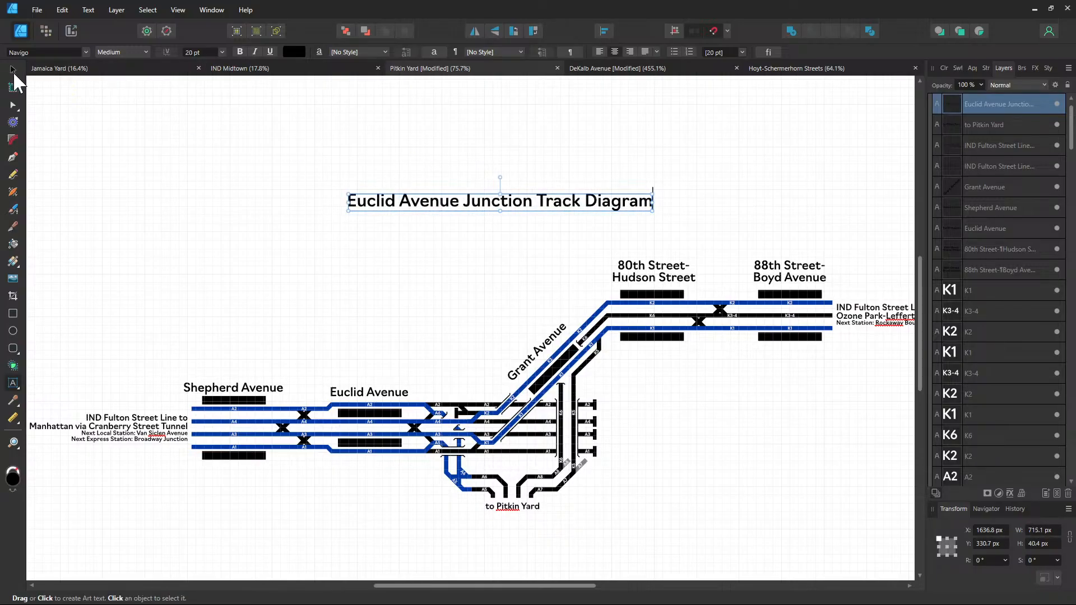
left_click(13, 72)
mouse_move(507, 204)
left_mouse_down()
mouse_move(519, 194)
mouse_move(512, 215)
left_mouse_up()
Select and copy the Service Breakdown text from the Hoyt-Schermerhorn Streets diagram
left_click(753, 99)
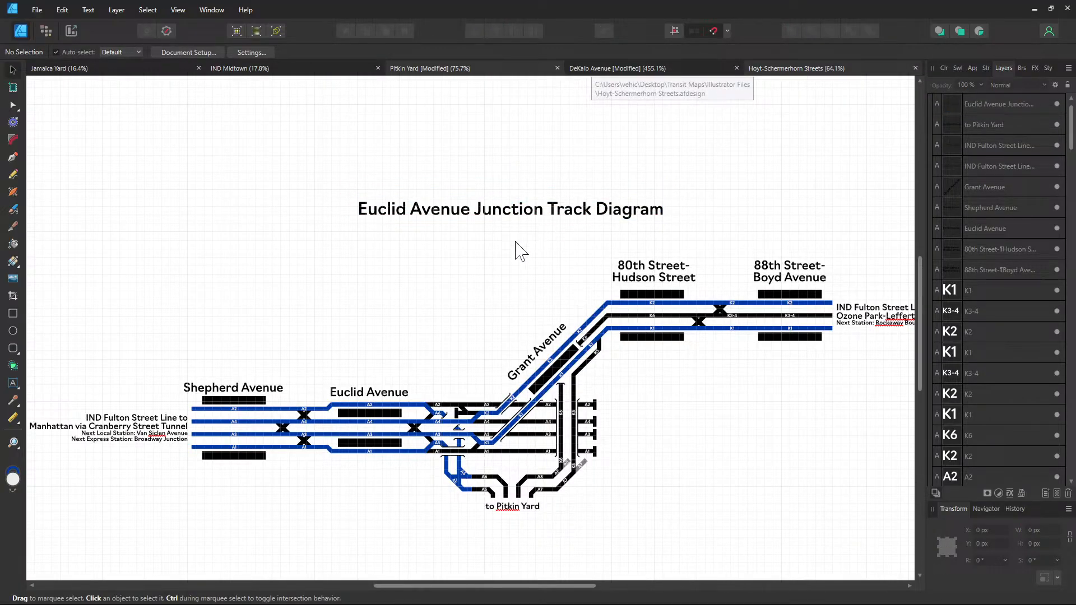
scroll(582, 293, "up", 1)
left_click(660, 301)
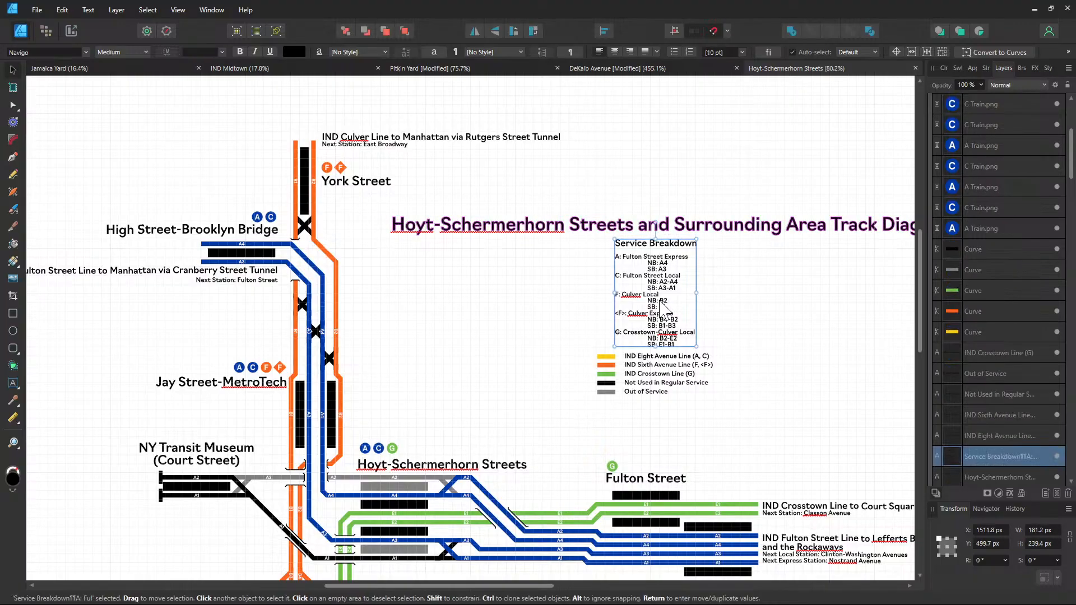
left_click(631, 71)
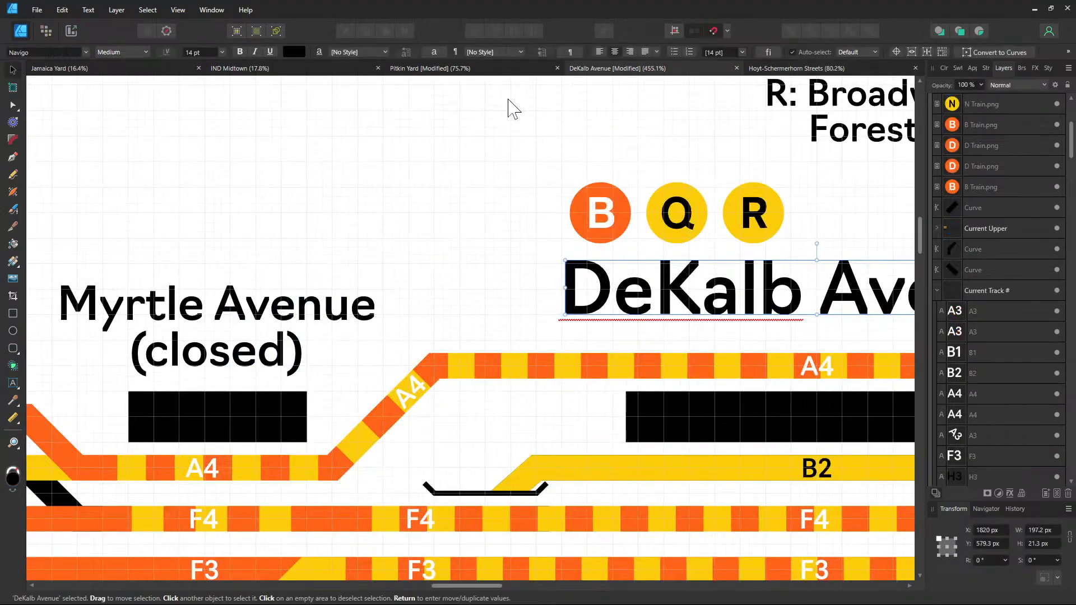
left_click(448, 70)
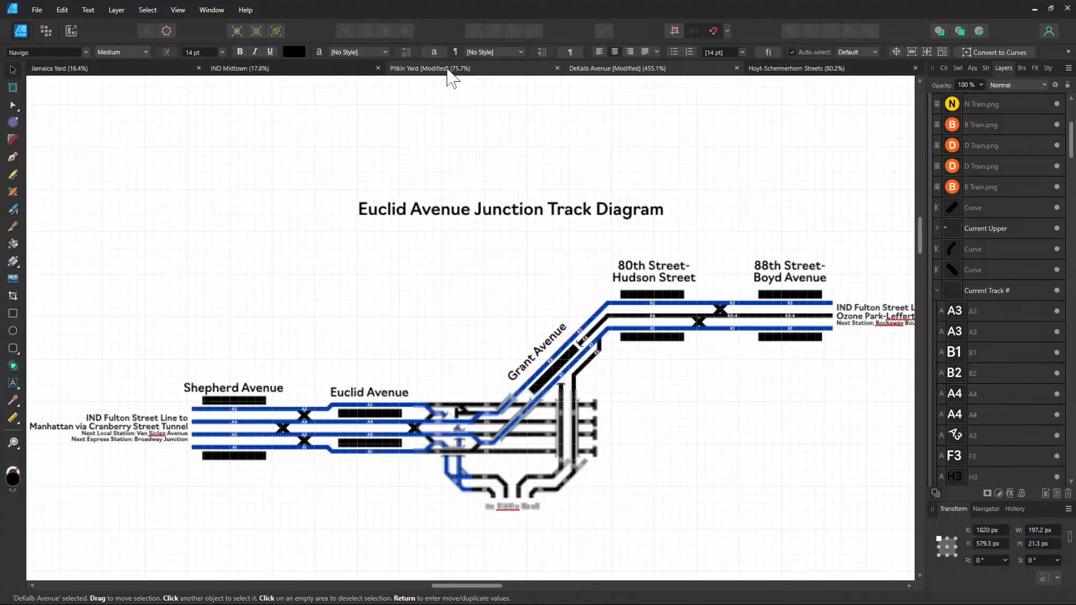
Paste the Service Breakdown into the Euclid Avenue Junction drawing, centred just below the title
scroll(570, 252, "up", 1)
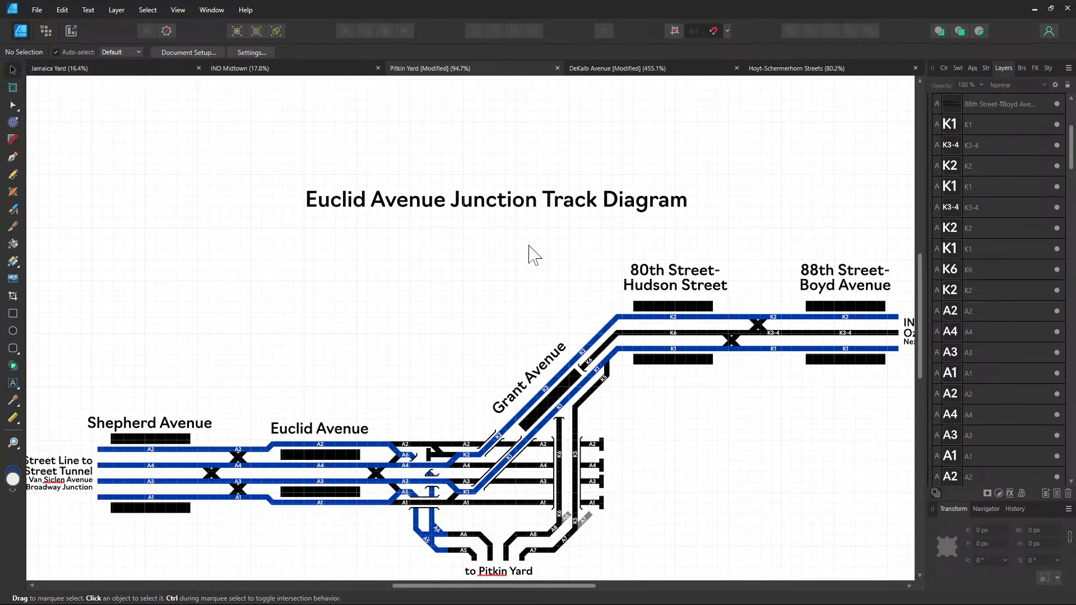
left_click_drag(601, 267, 630, 256)
key("ctrl+v")
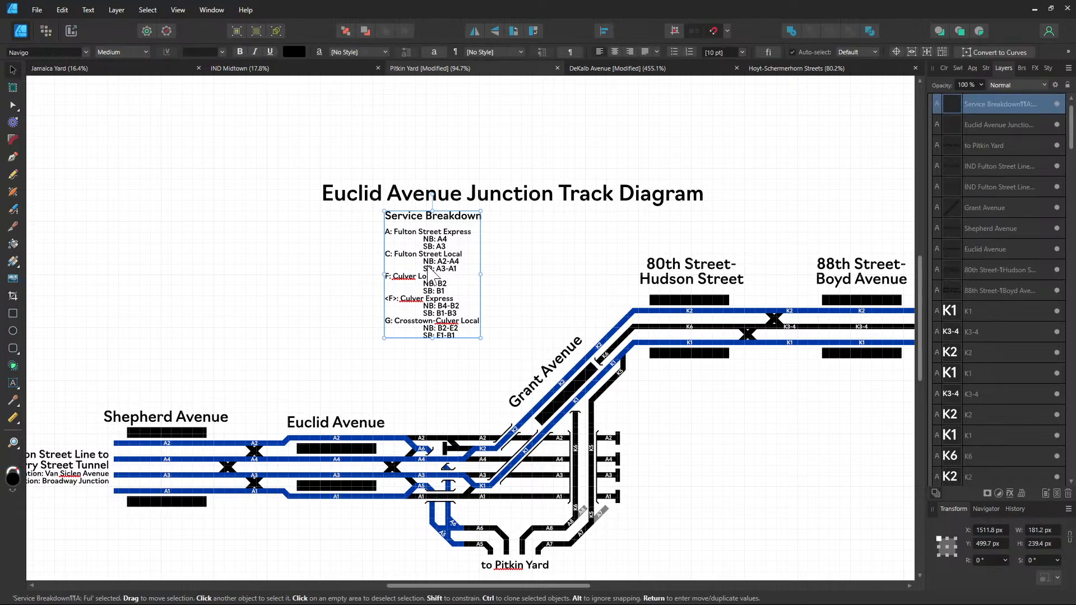
left_click_drag(420, 276, 483, 271)
left_click_drag(488, 262, 499, 268)
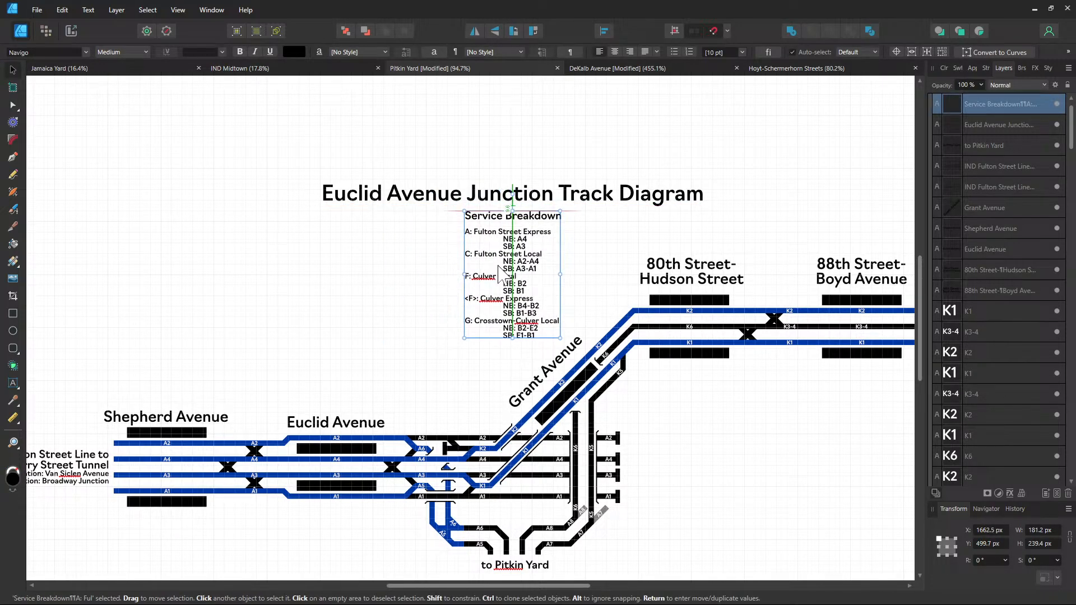
key("ctrl+z")
Delete the F, <F> and G entries from the Service Breakdown
key("t")
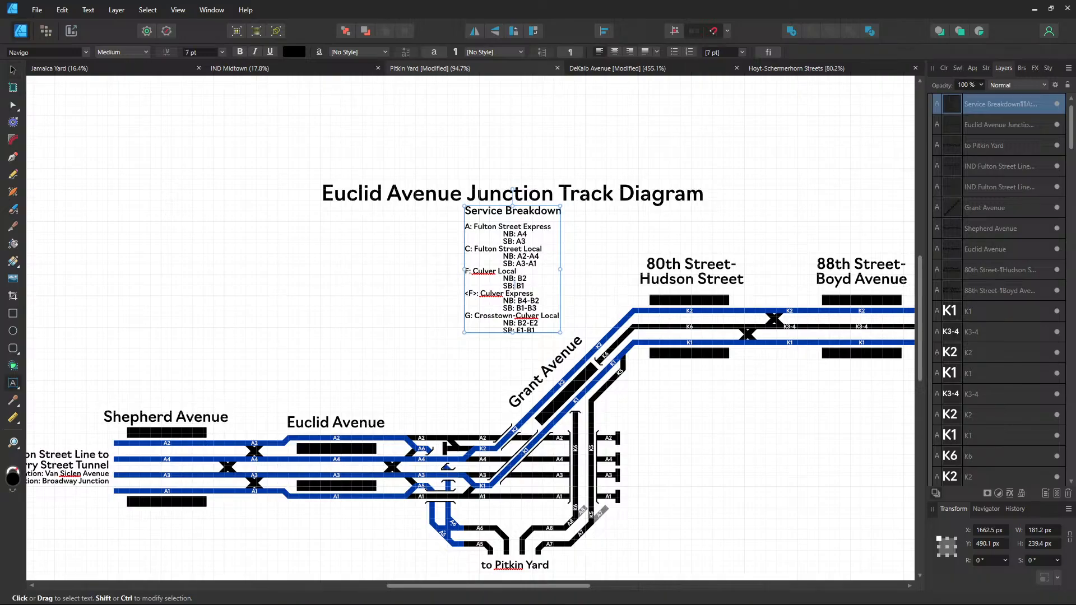
left_click_drag(534, 330, 471, 271)
key("BackSpace")
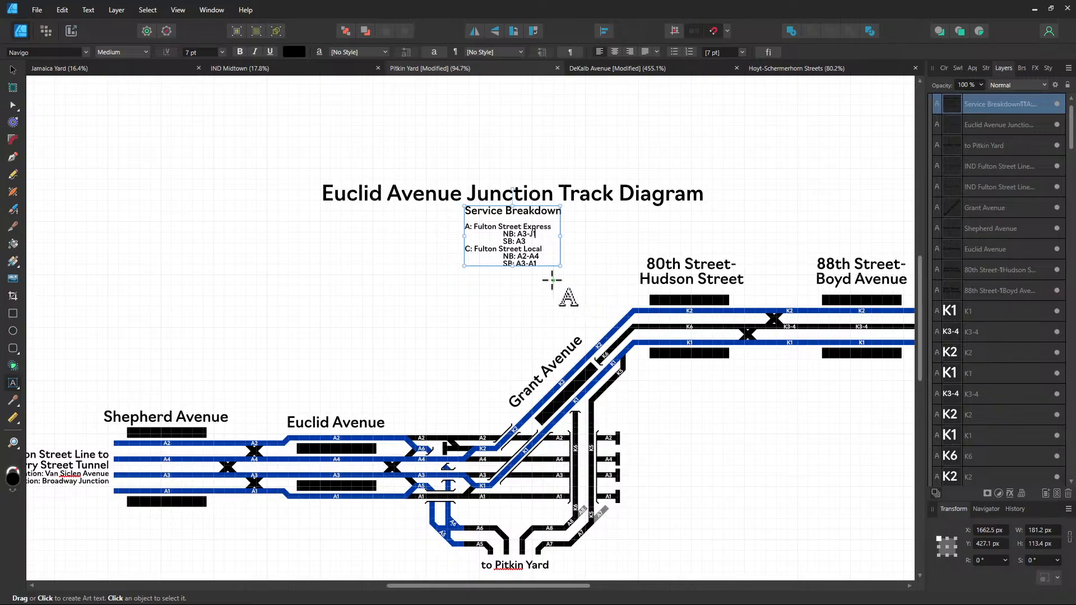
key("BackSpace")
key("BackSpace")
key("Escape")
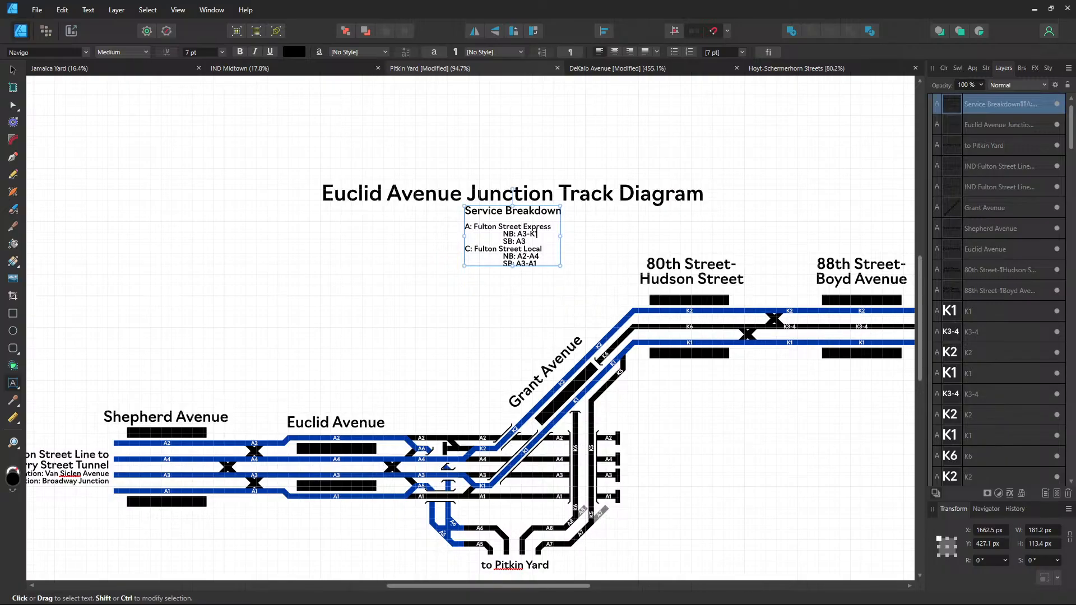
Set A Express to NB K2-A4, SB A3-K1 and C Local to NB A2, SB A1
key("BackSpace")
key("BackSpace")
key("BackSpace")
left_click(535, 234)
left_click(536, 241)
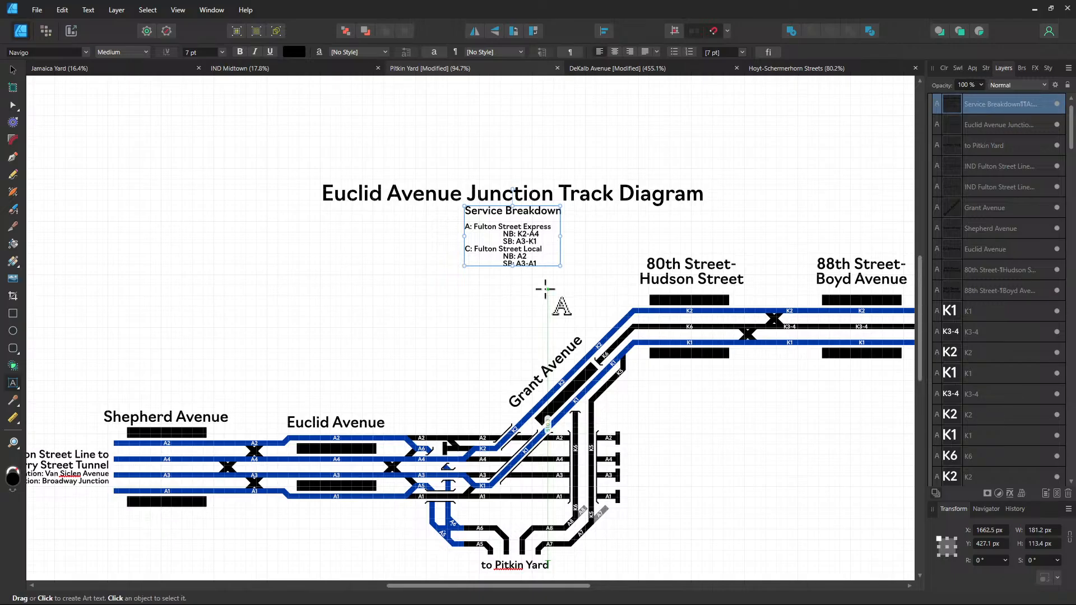
key("BackSpace")
key("BackSpace")
key("BackSpace")
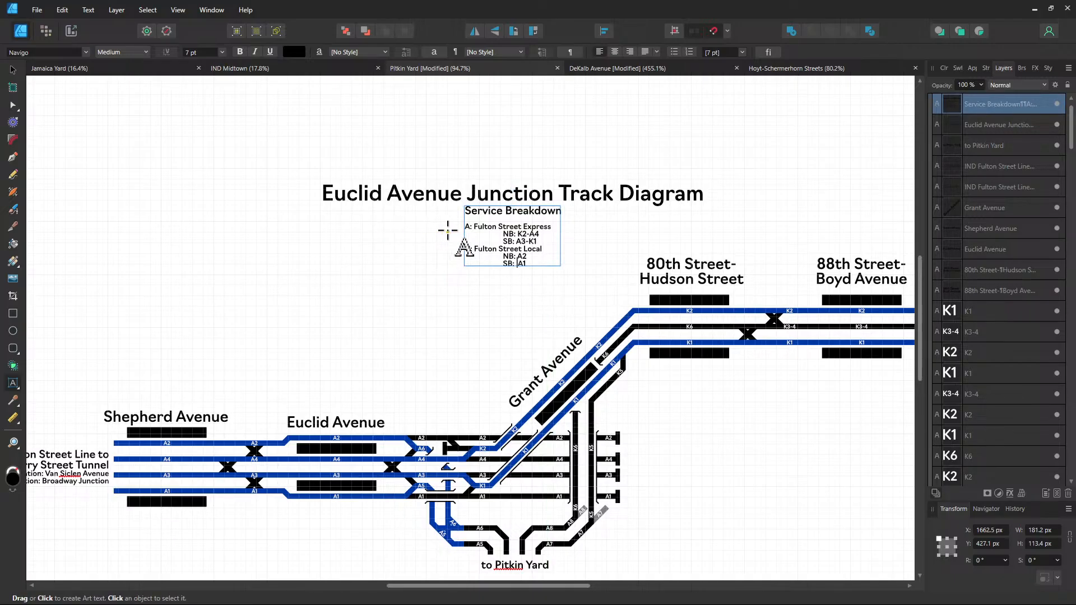
left_click(11, 68)
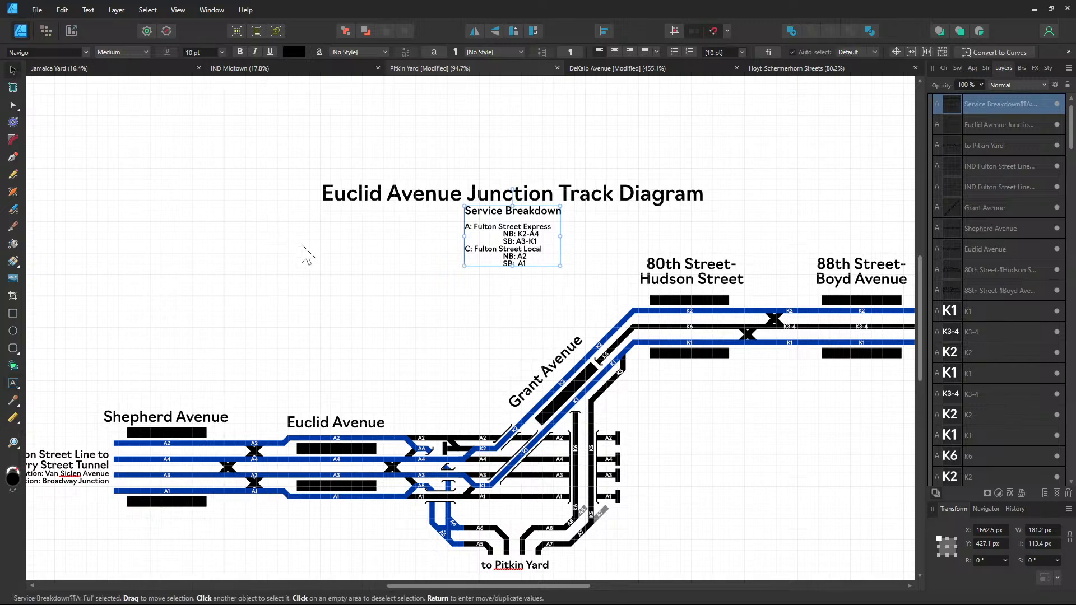
left_click(302, 245)
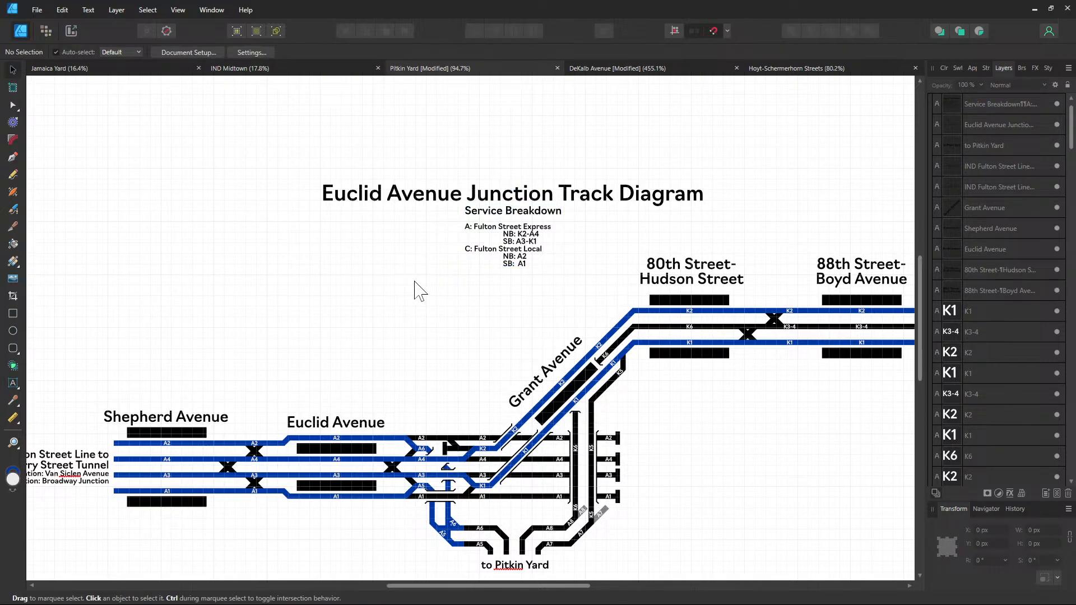
Select the three Hoyt-Schermerhorn legend swatches with their Eighth Avenue, Sixth Avenue and Crosstown labels
left_click(757, 72)
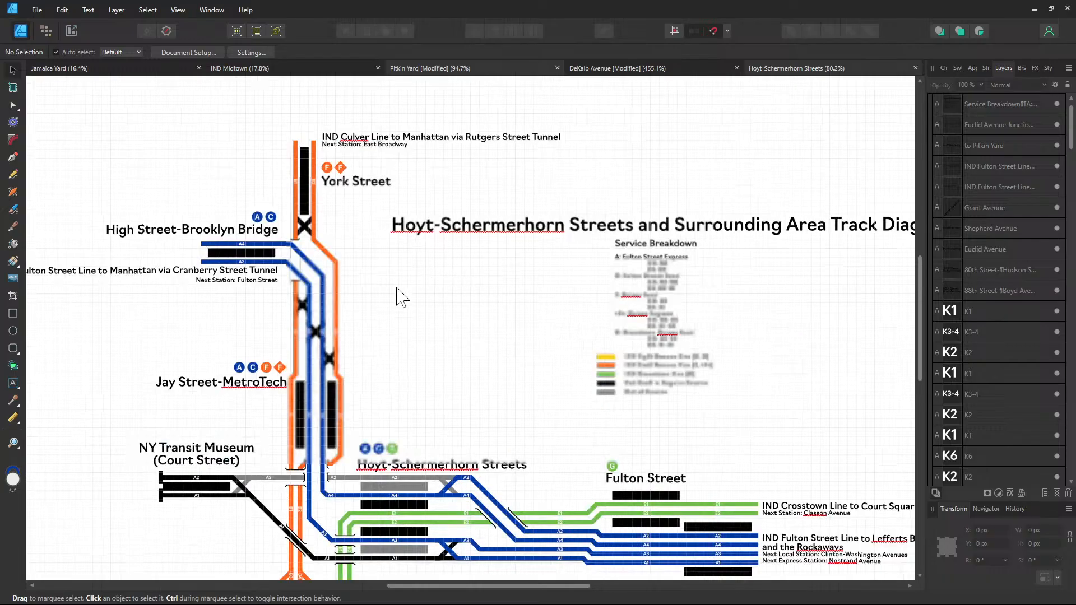
left_click(607, 357)
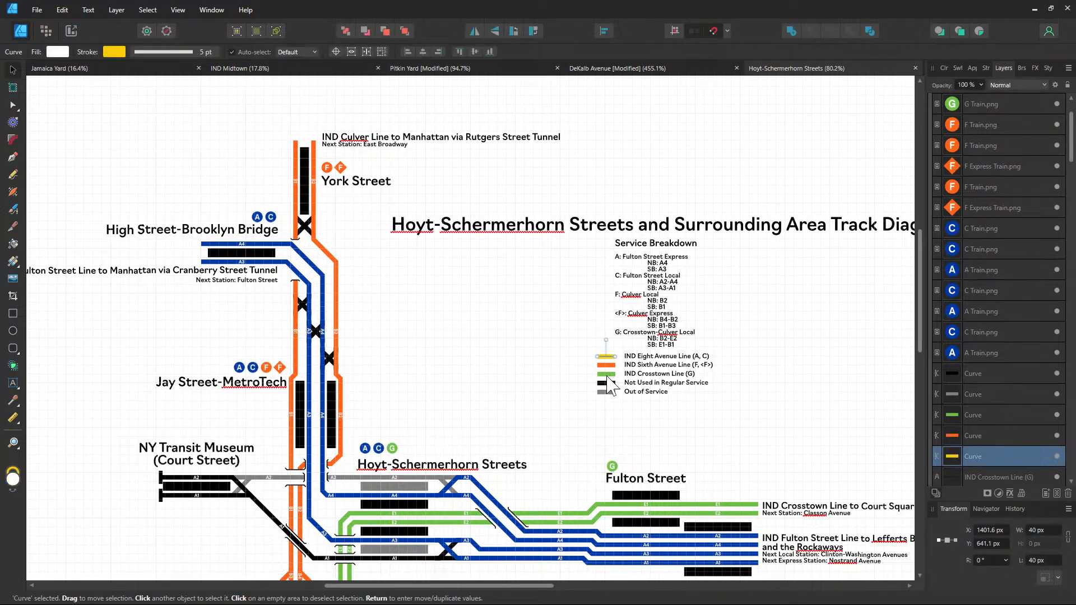
left_click(607, 374, "shift")
left_click(642, 379, "shift")
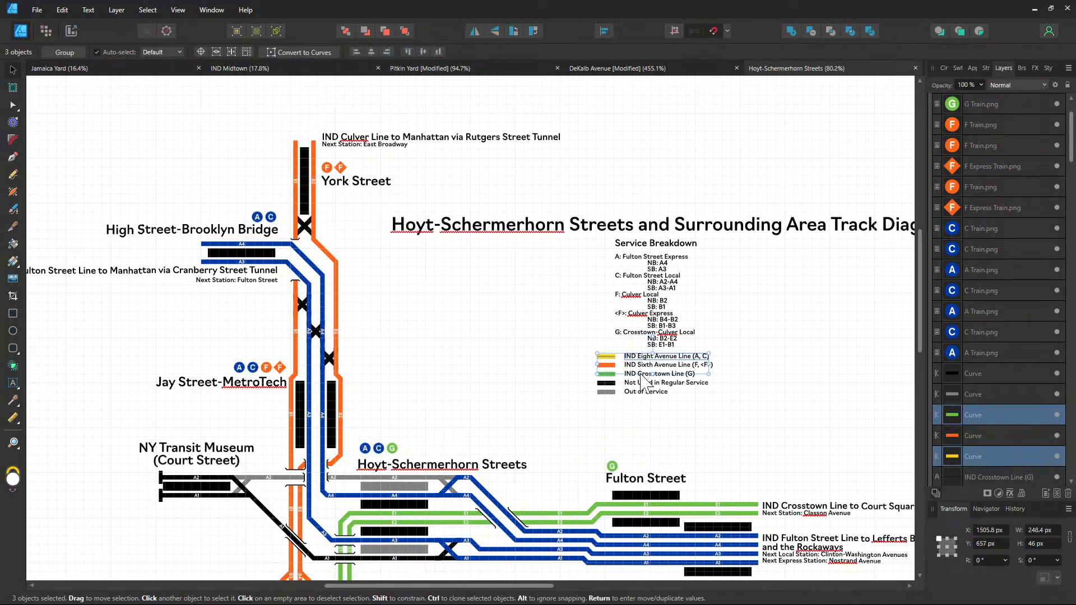
left_click(640, 366, "shift")
left_click(640, 374, "shift")
left_click(604, 367, "shift")
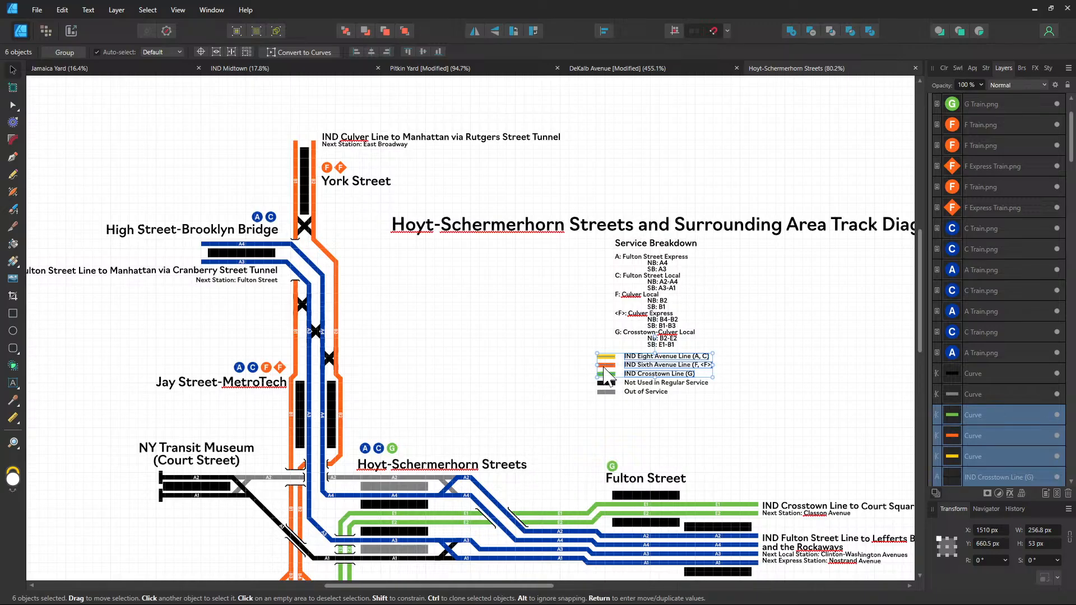
Paste the line legend into the Euclid Avenue diagram just under the Service Breakdown
left_click(608, 69)
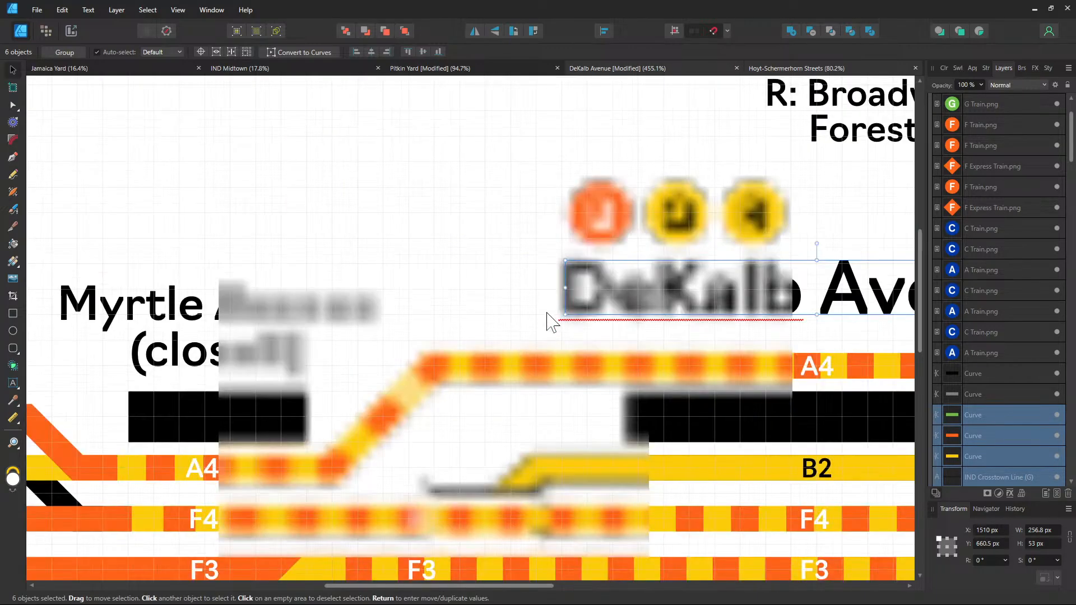
left_click(422, 69)
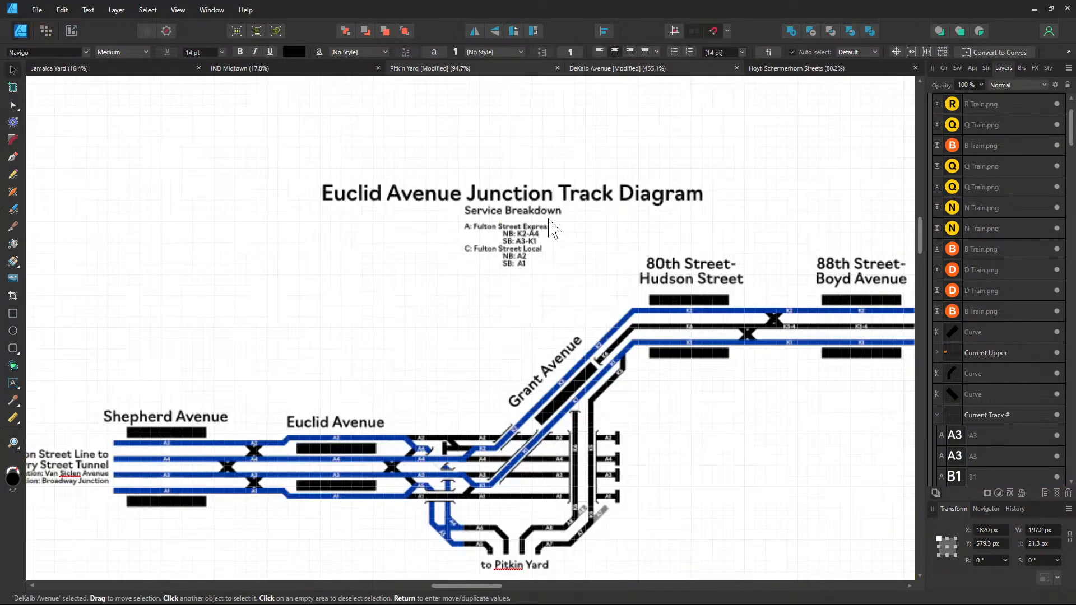
scroll(439, 313, "up", 1)
key("ctrl+v")
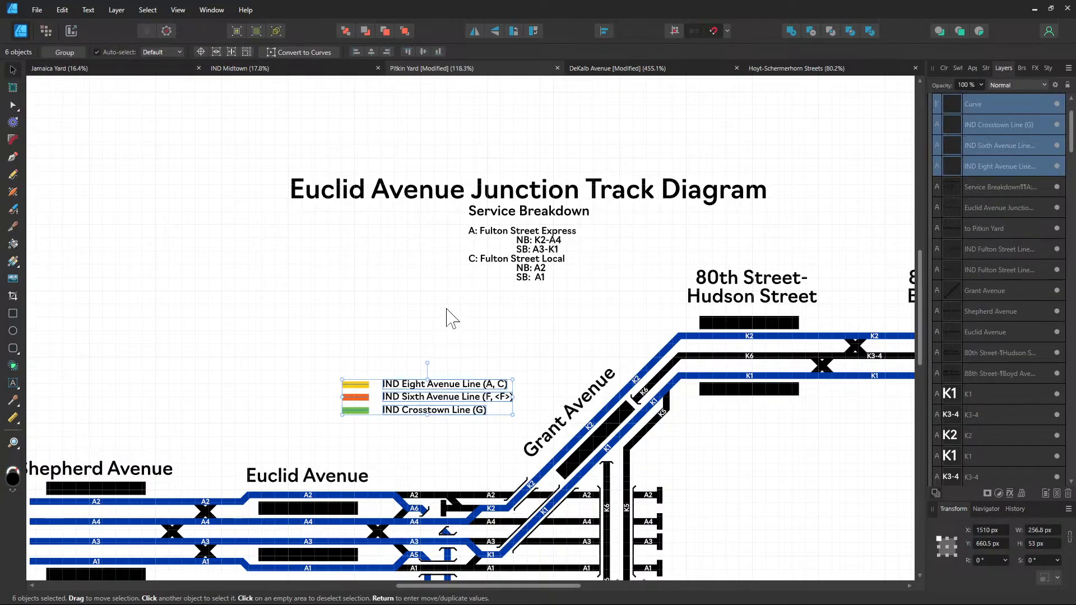
left_click_drag(391, 399, 495, 308)
left_click(449, 378)
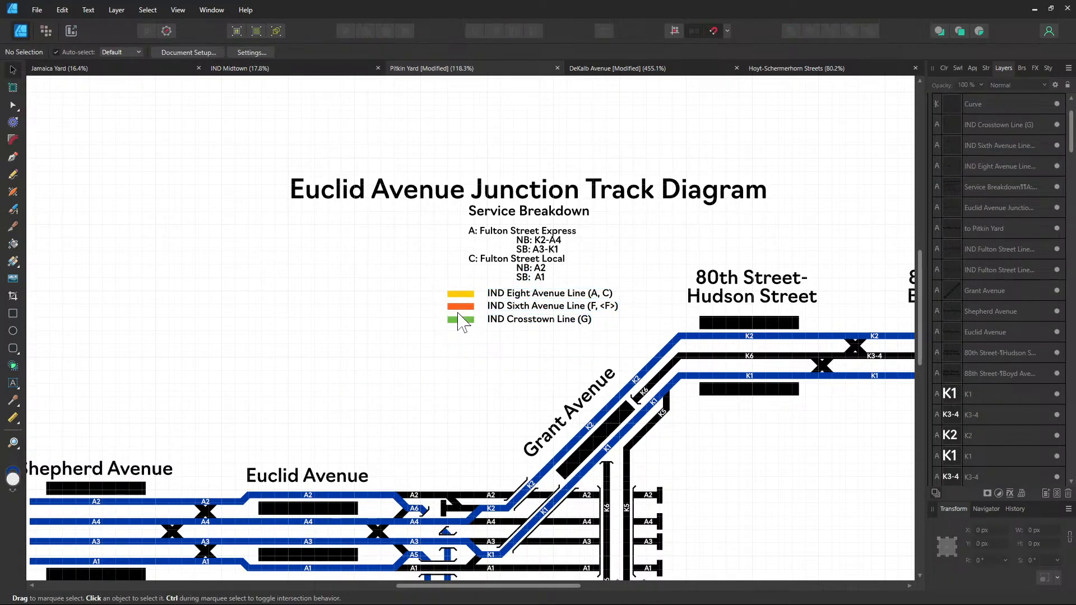
Copy the blue hex colour of the A2 track and apply it to the first legend line's stroke
left_click(460, 294)
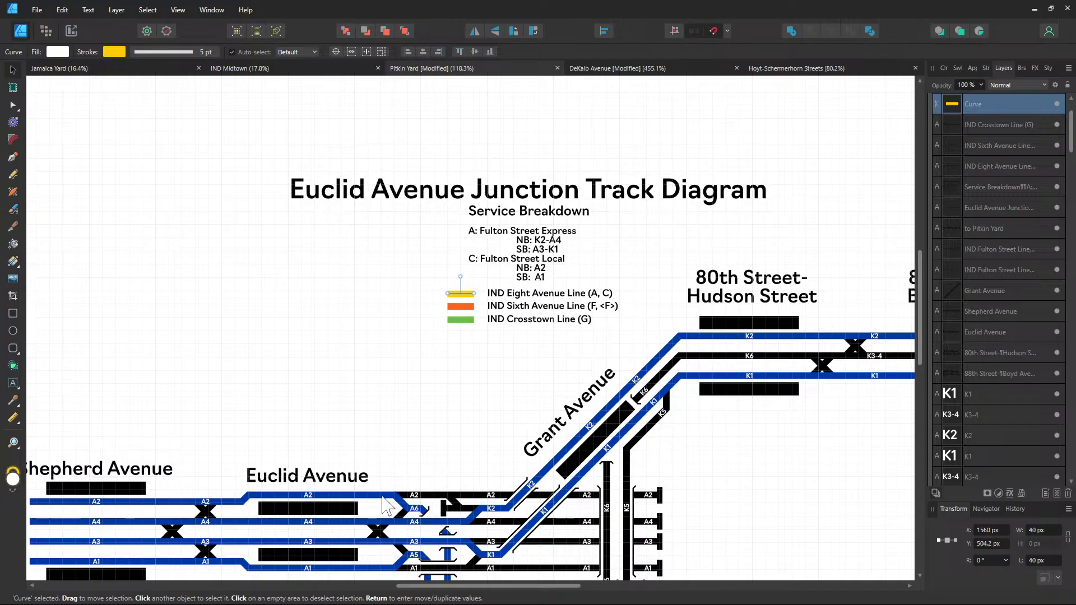
left_click(383, 496)
left_click(113, 49)
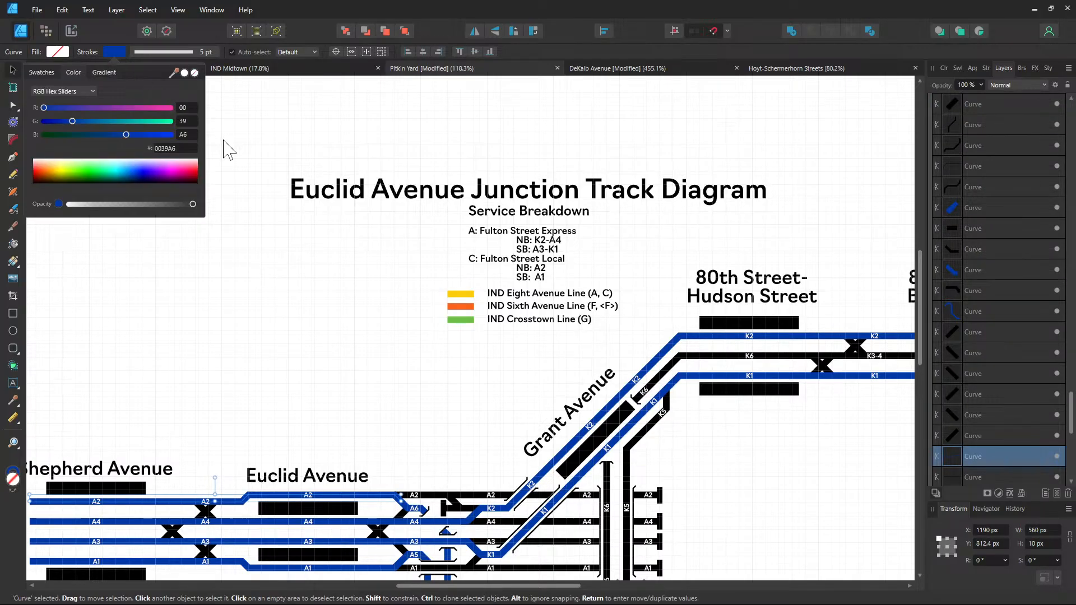
left_click(413, 343)
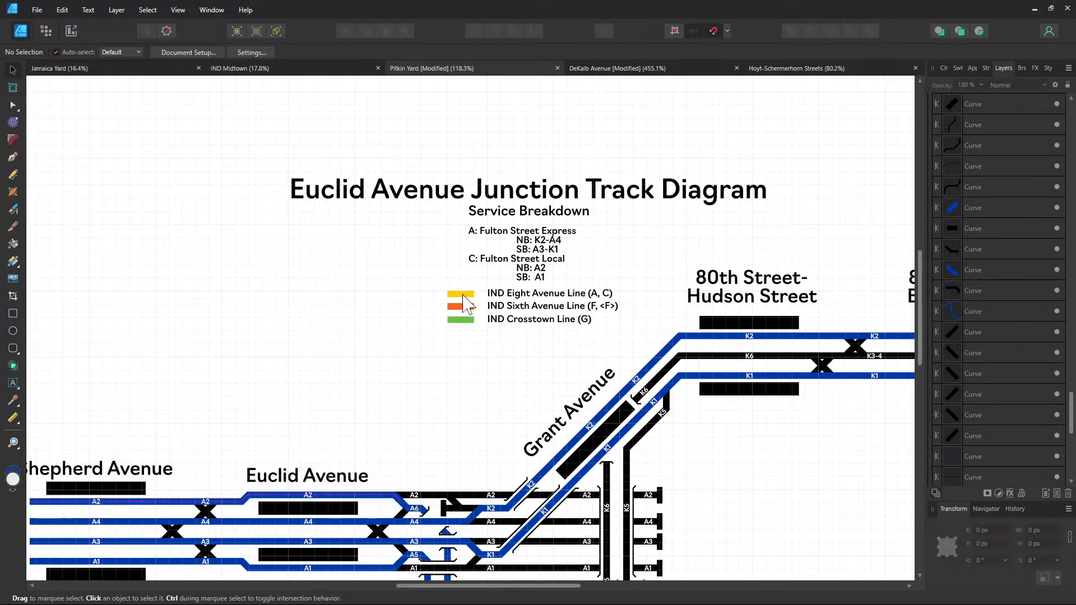
left_click(463, 296)
left_click(111, 51)
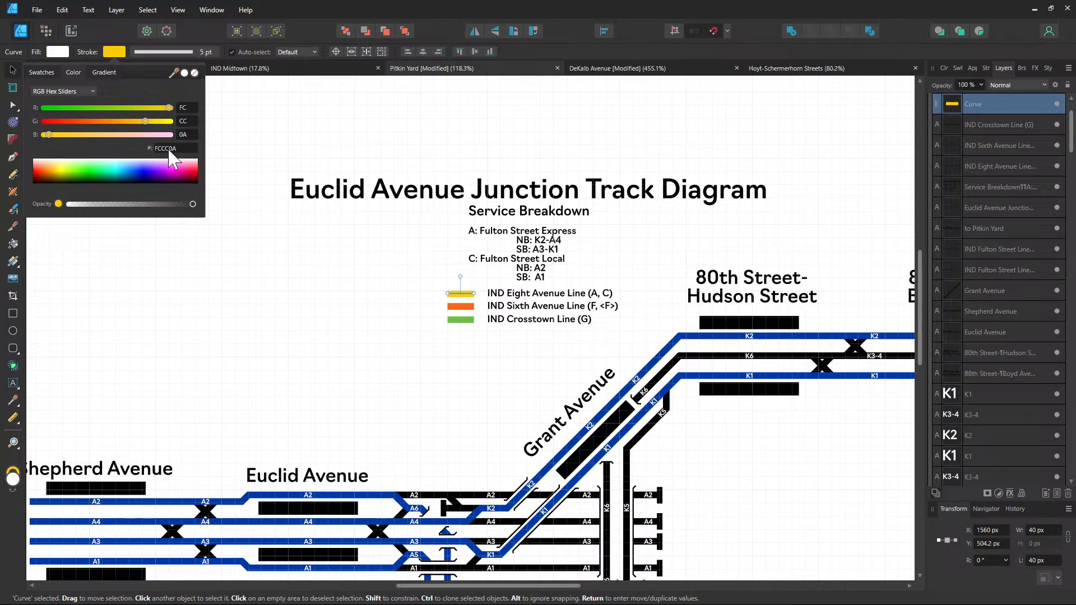
left_click(169, 150)
type("0039A6")
key("Return")
Correct the first legend label to read 'IND Eighth Avenue Line (A, C)'
left_click(523, 291)
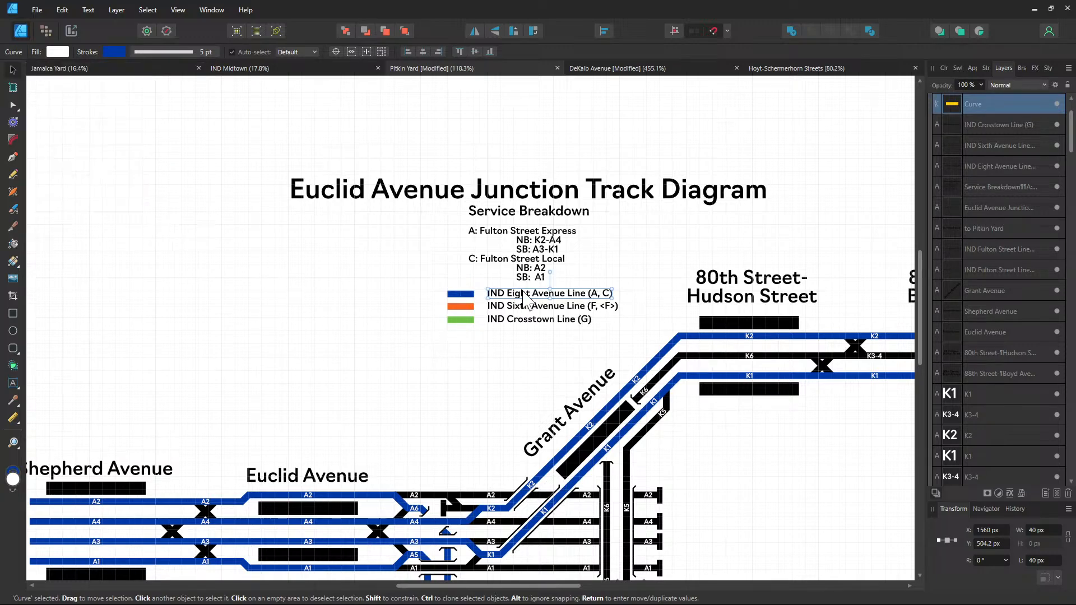
left_click_drag(523, 291, 443, 344)
key("ctrl+z")
left_click(545, 359)
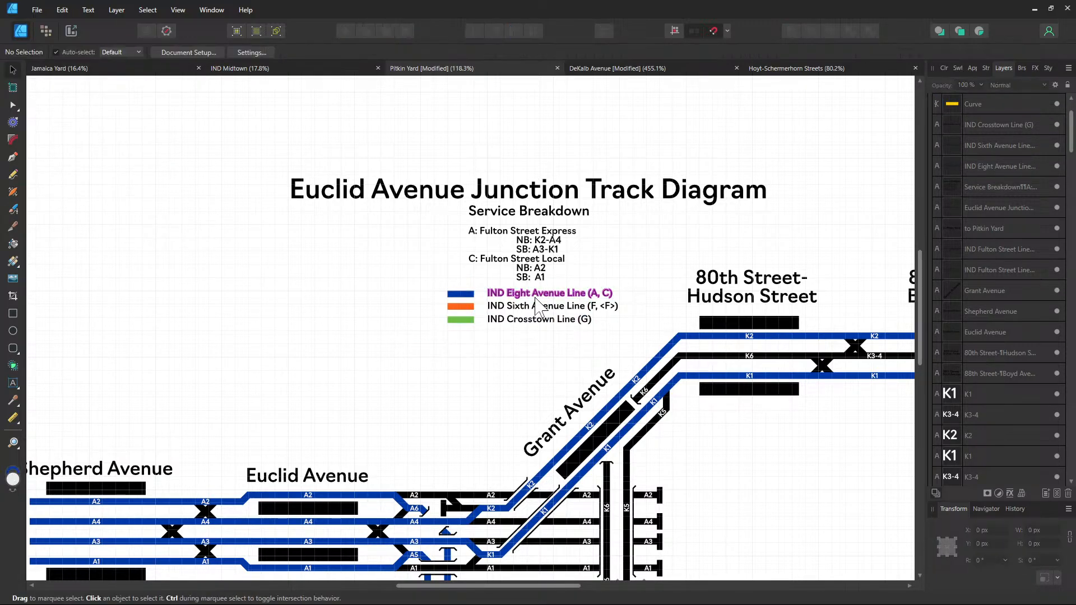
double_click(530, 292)
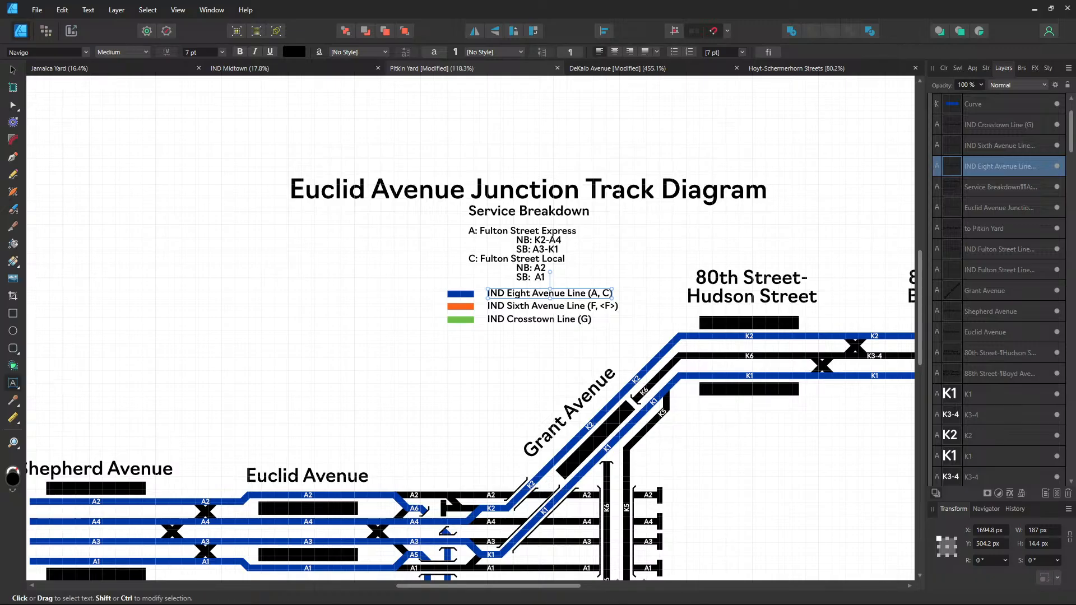
type("h")
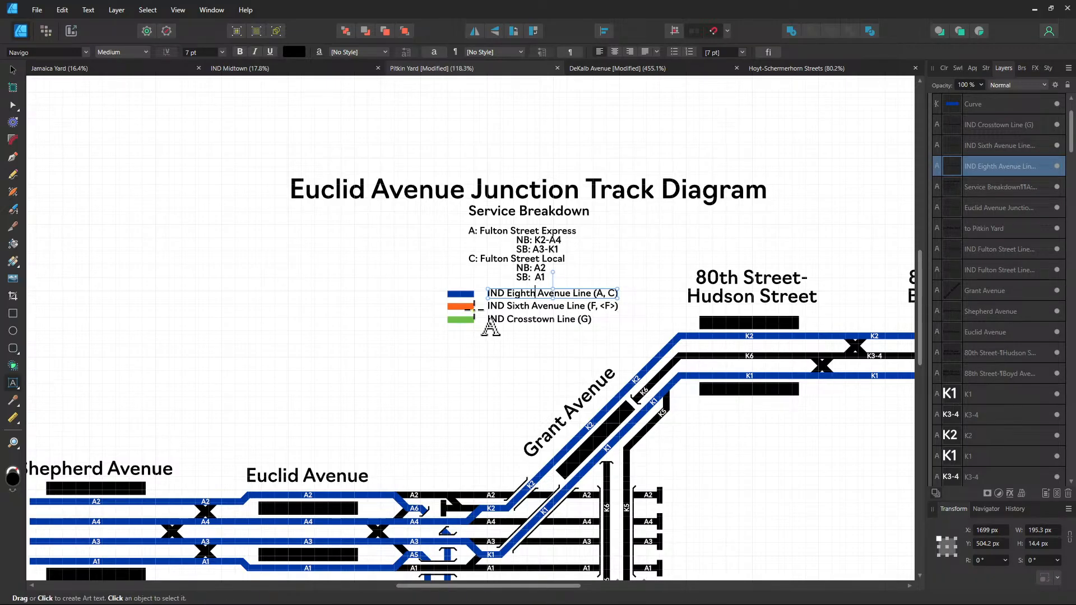
left_click(13, 69)
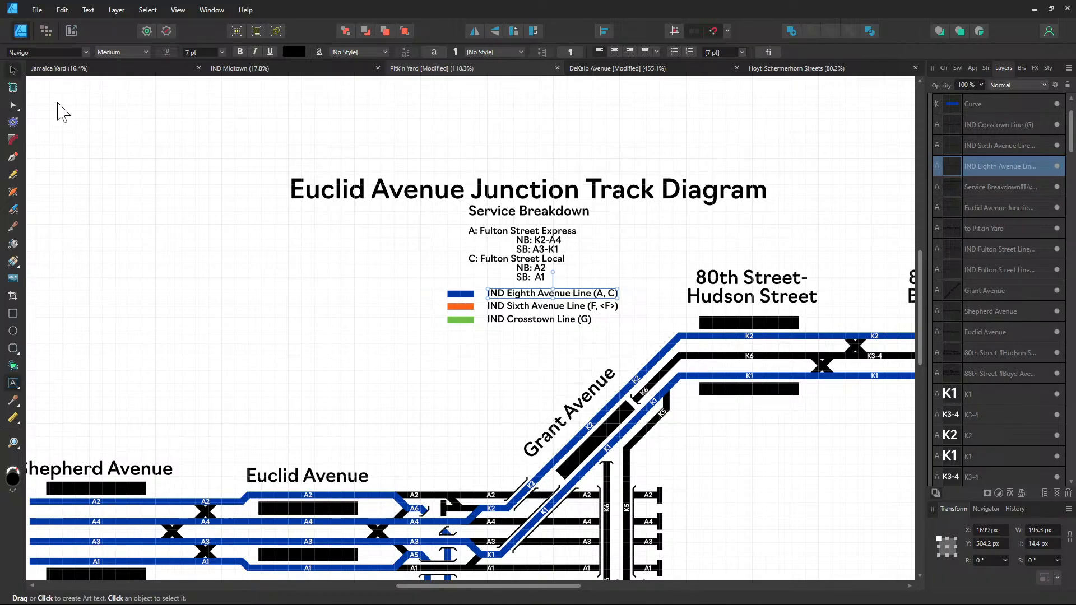
Make the second legend line black and relabel it 'Unused in Regular Service'
left_click(470, 307)
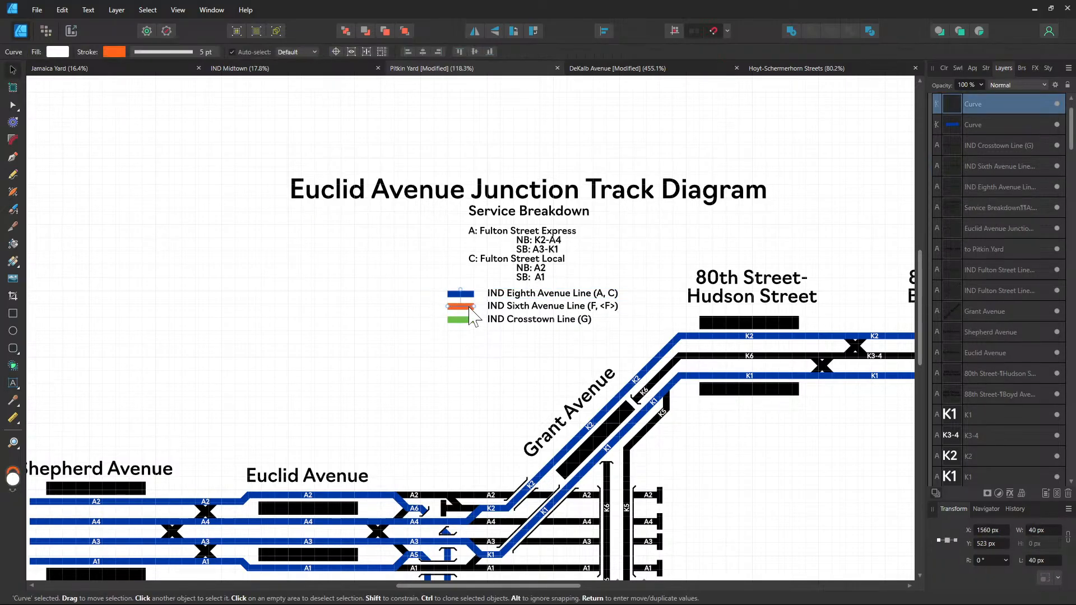
left_click(119, 49)
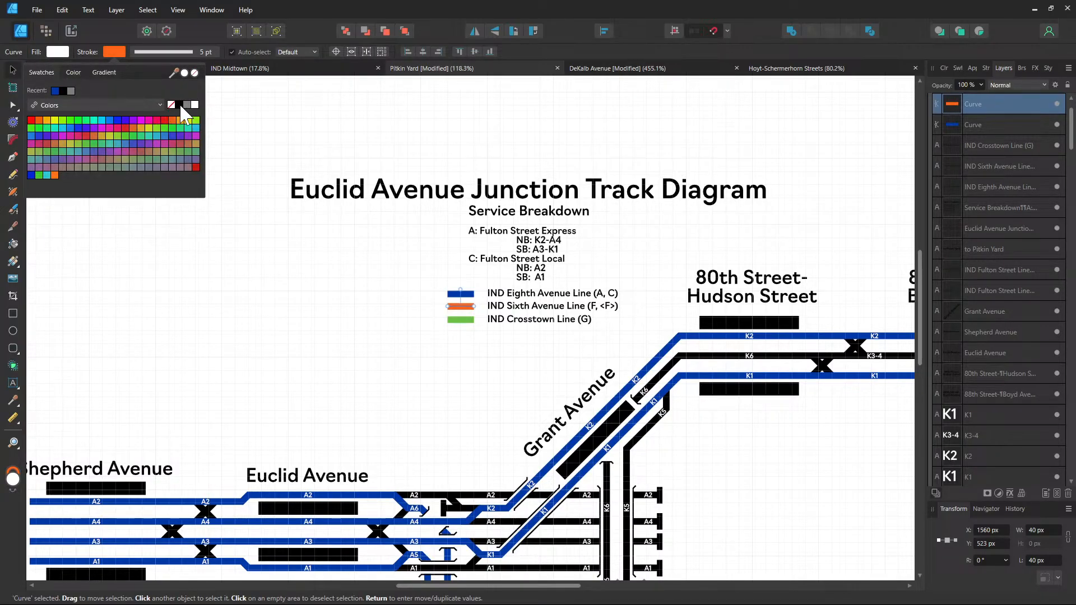
left_click(179, 104)
left_click(385, 303)
left_click(505, 307)
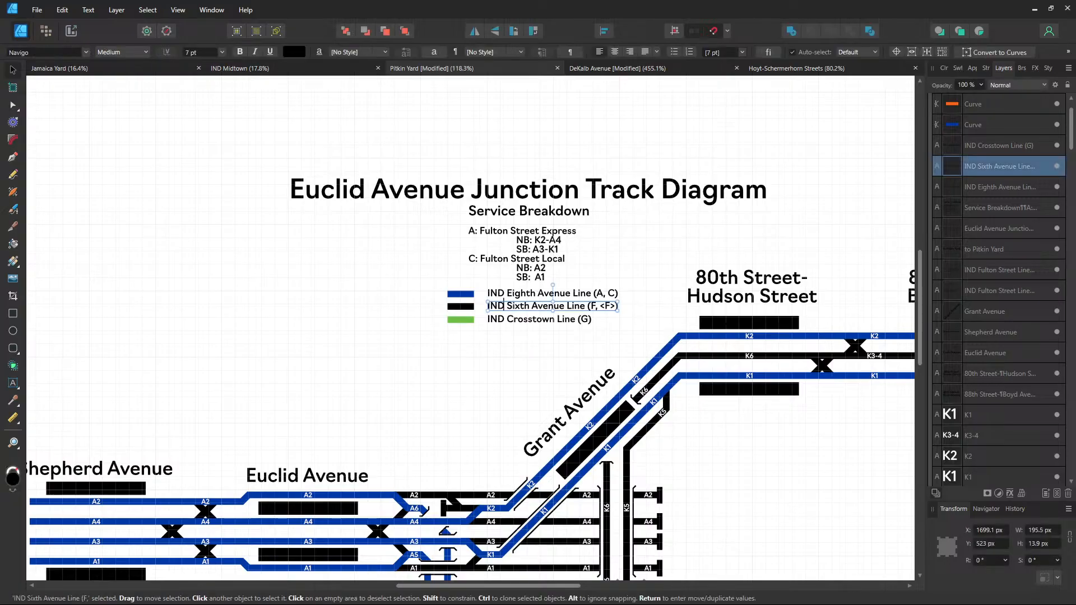
triple_click(503, 305)
type("Unused ")
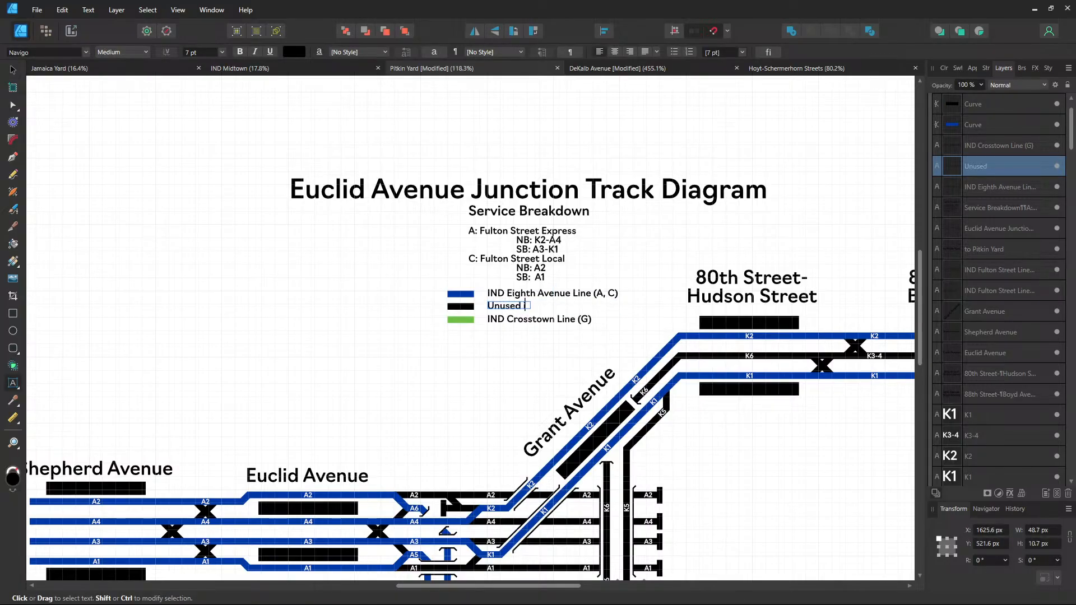
type("in Regula")
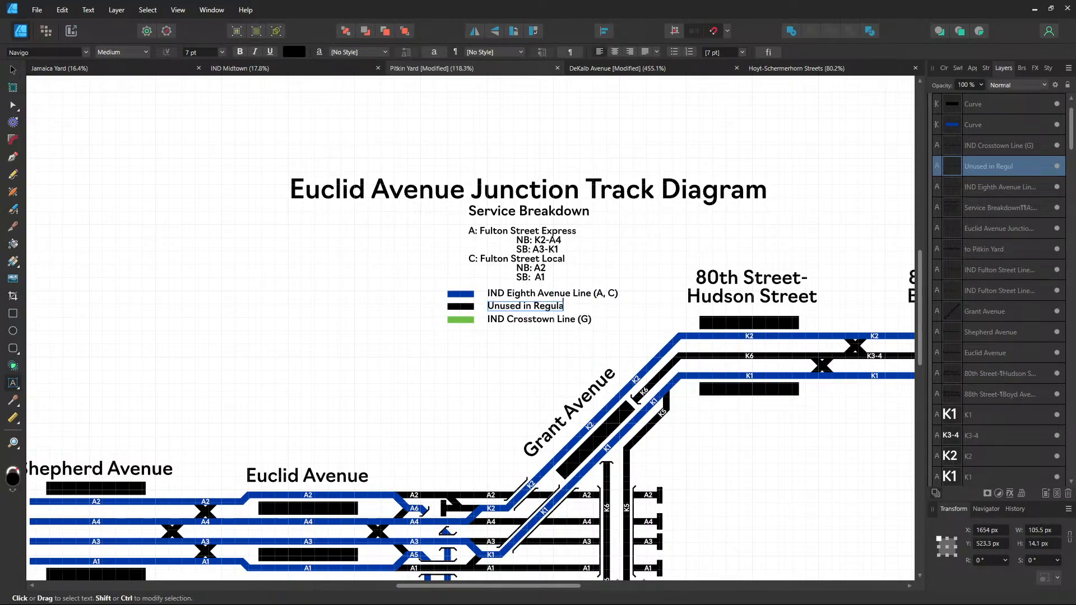
type("r Service")
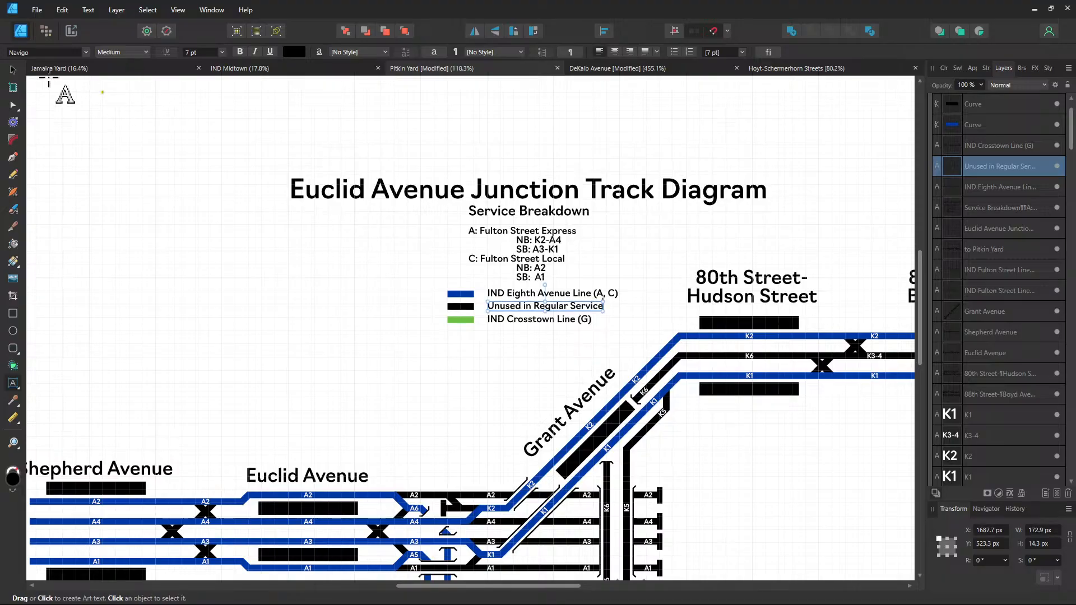
left_click(12, 70)
Make the third legend line grey and relabel it 'Trackways without Track'
left_click(457, 320)
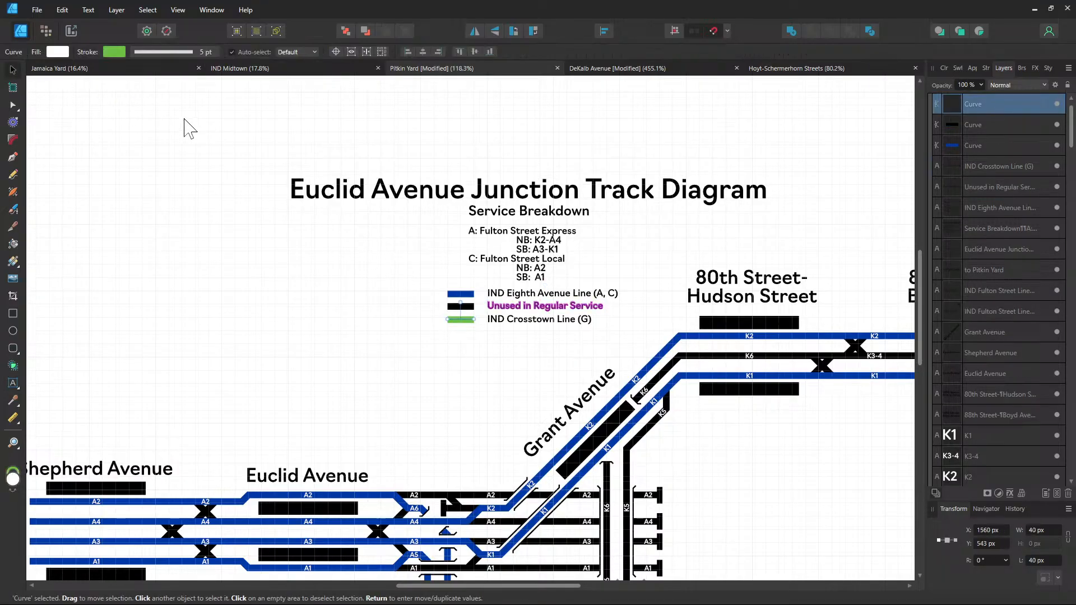
left_click(119, 53)
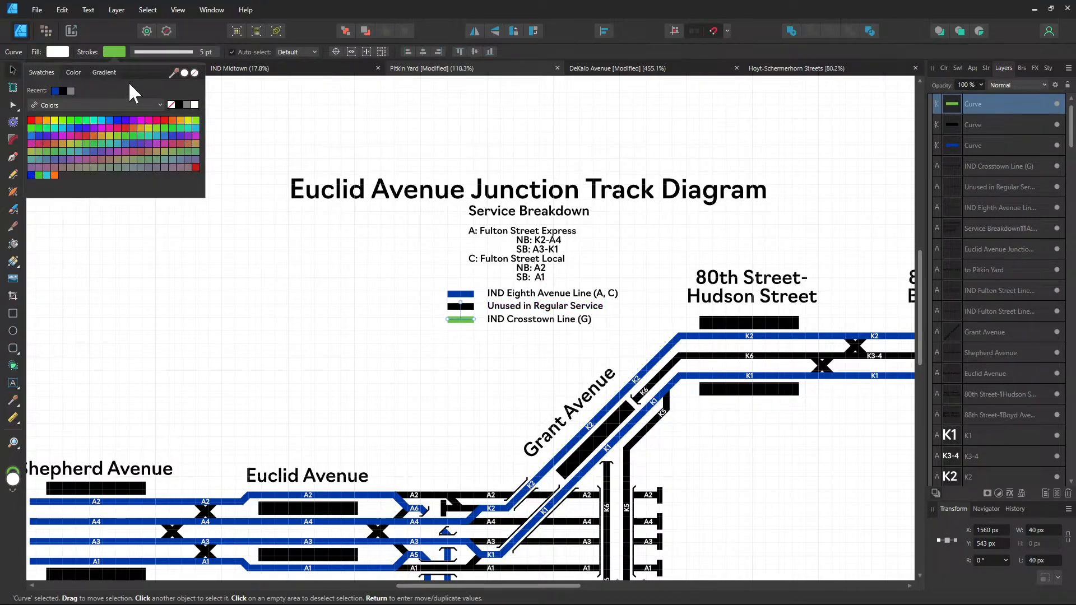
left_click(186, 105)
left_click(516, 321)
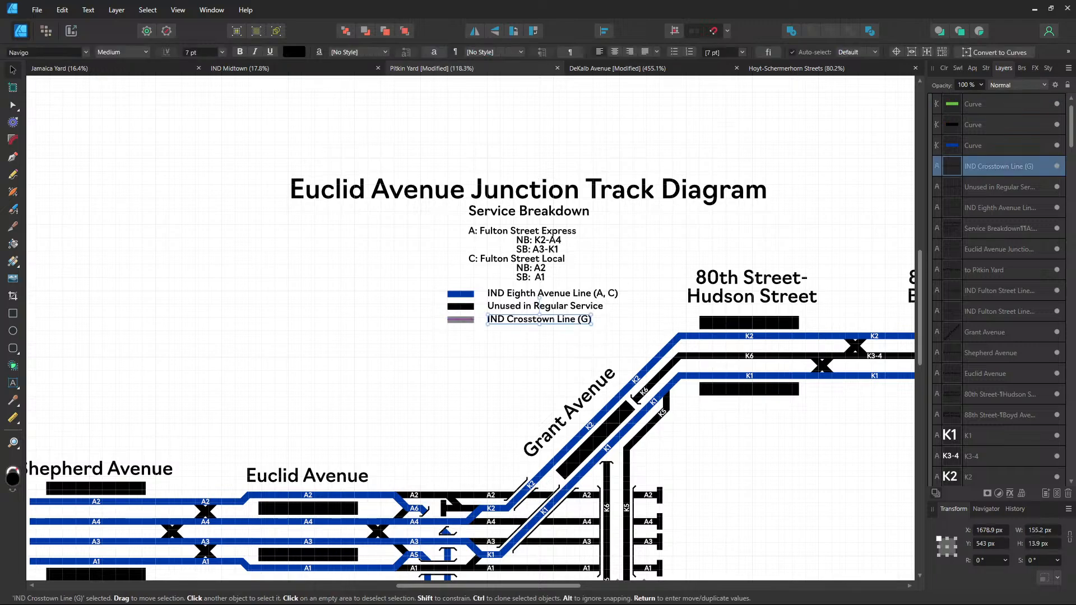
double_click(513, 318)
type("Tr")
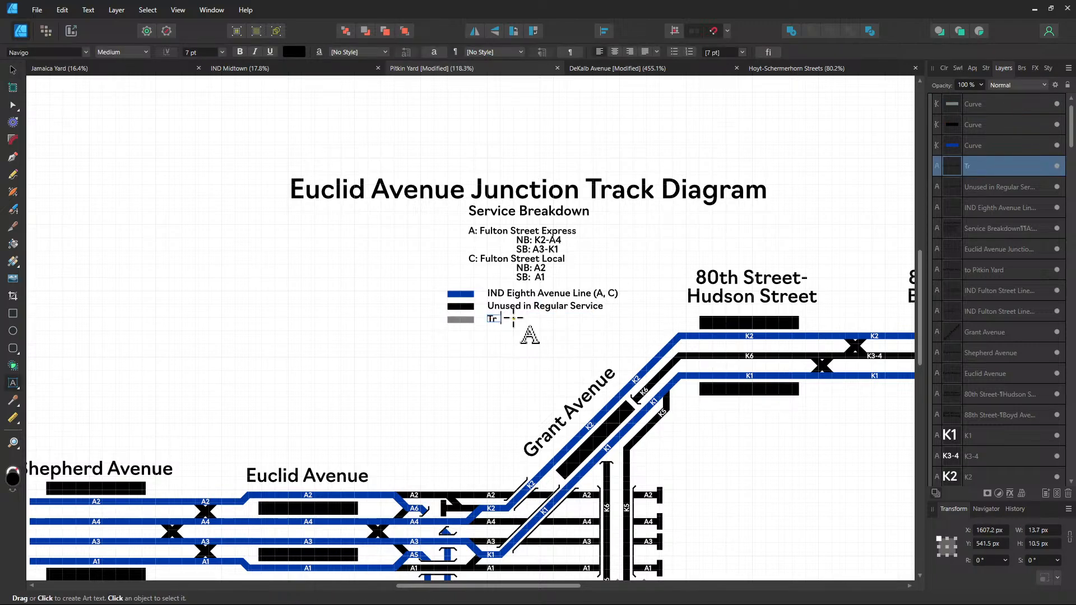
type("ackways w")
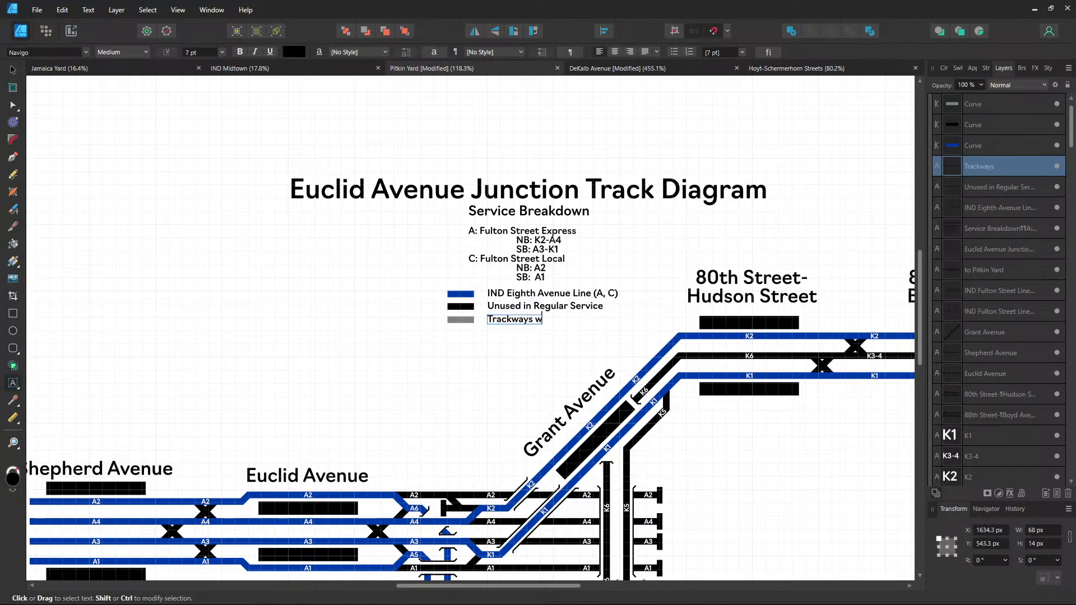
type("ithout Track")
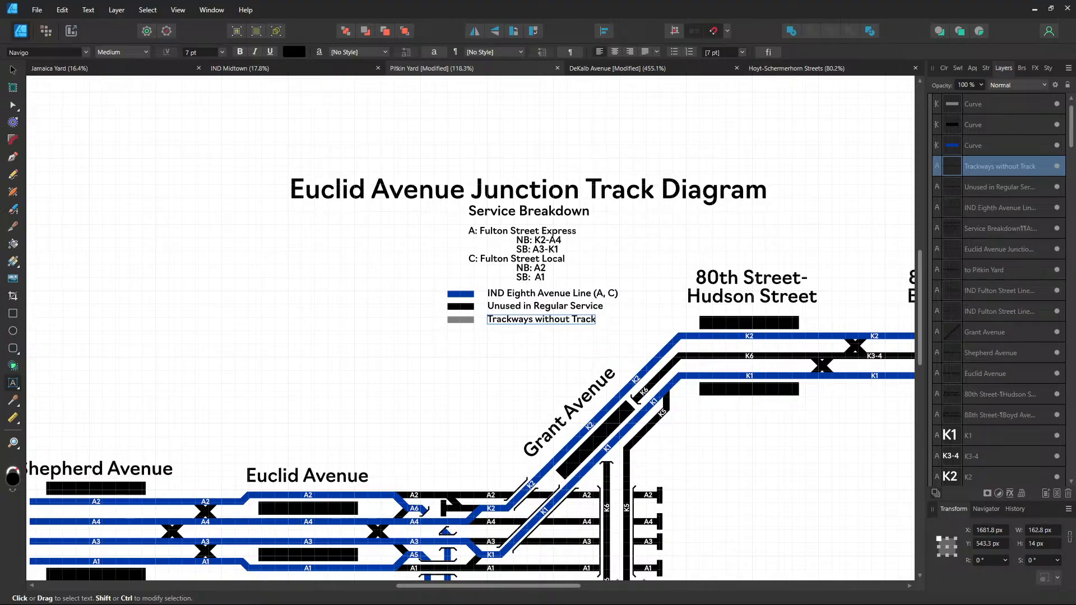
left_click(13, 70)
left_click(246, 207)
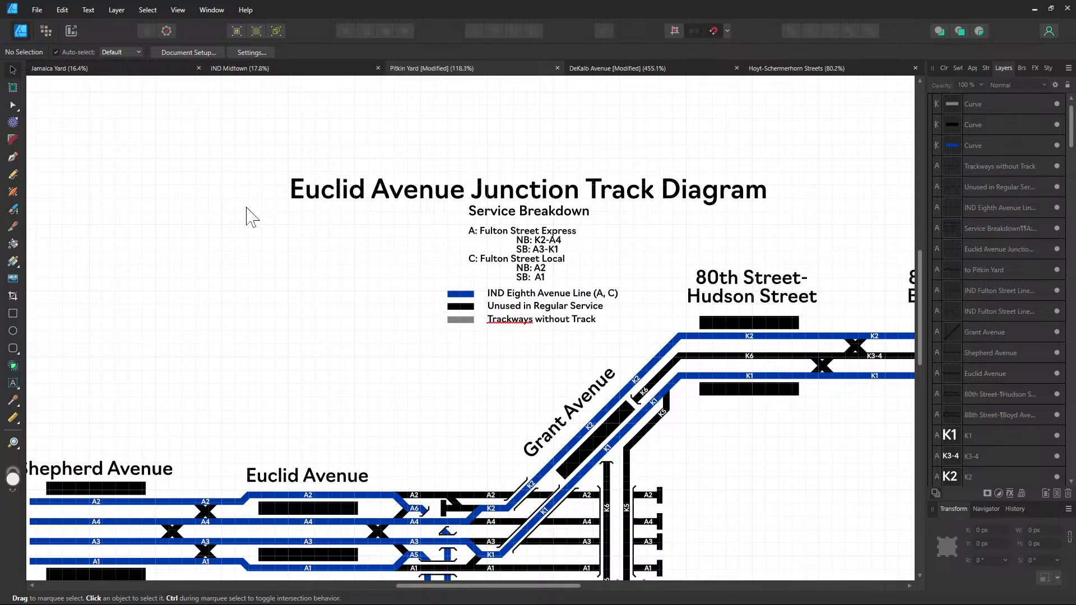
Move the title, service breakdown and legend block left and down together
scroll(456, 401, "down", 3)
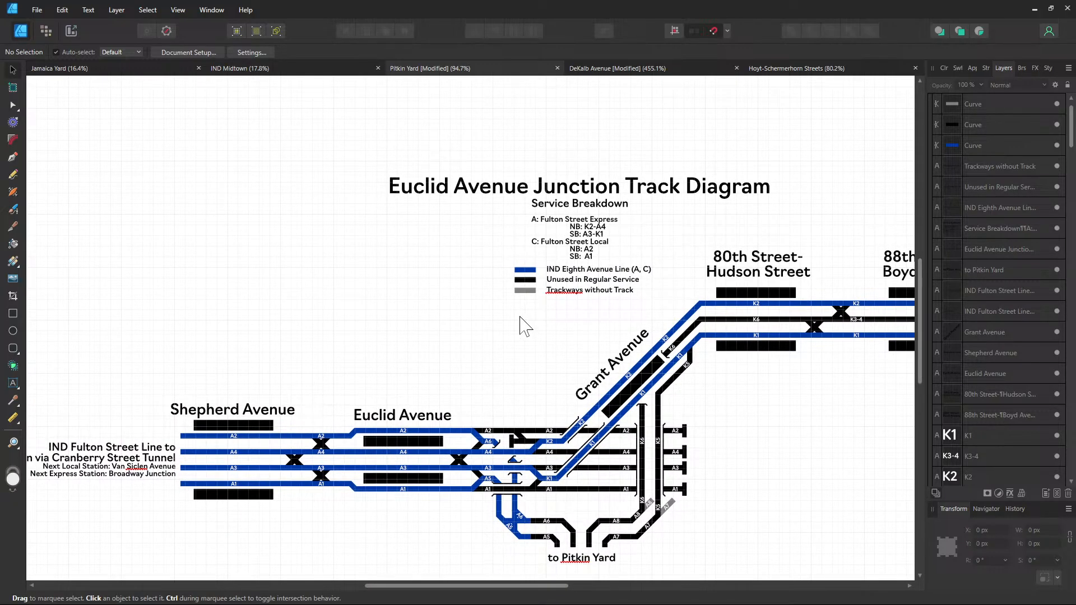
left_click_drag(354, 132, 712, 273)
left_click_drag(667, 308, 463, 183)
left_click_drag(553, 195, 383, 269)
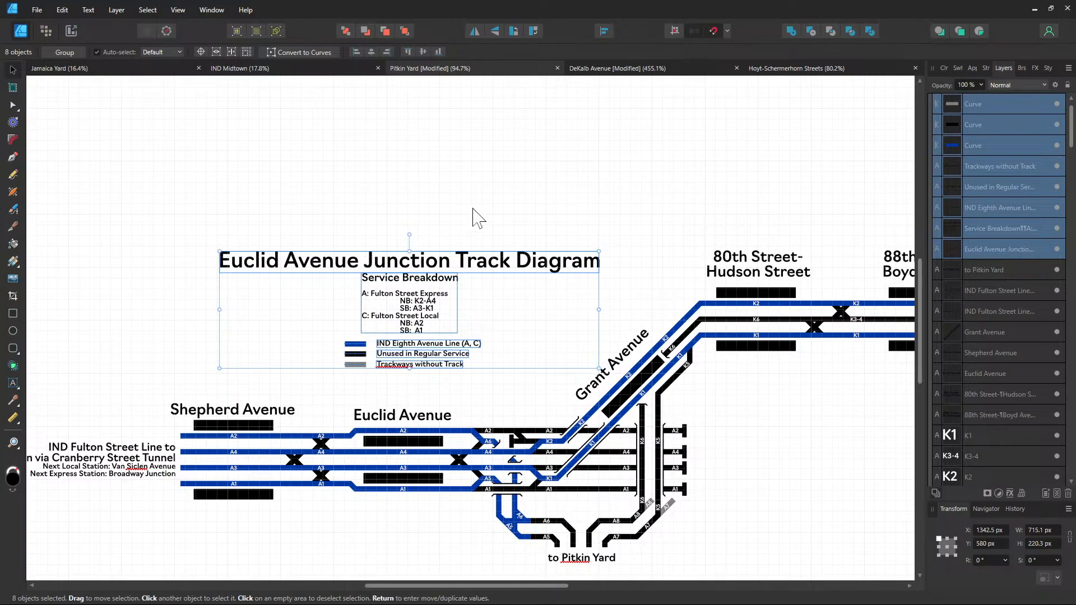
left_click(839, 471)
Trim the artboard's bottom, top, left and right edges to 2420 × 740 px
scroll(800, 444, "down", 5)
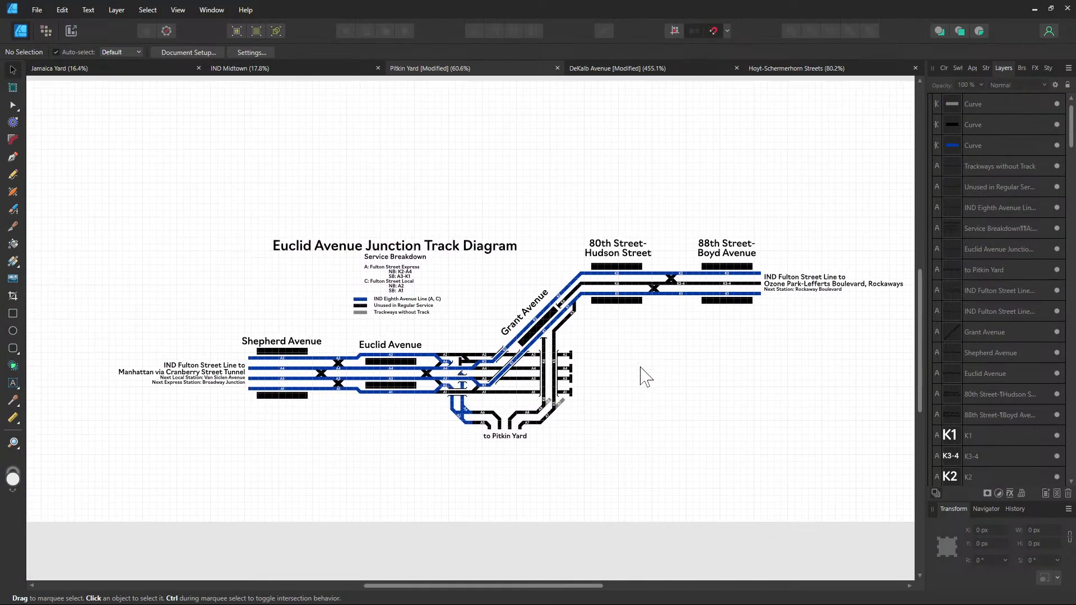
scroll(646, 377, "down", 4)
scroll(964, 135, "up", 1)
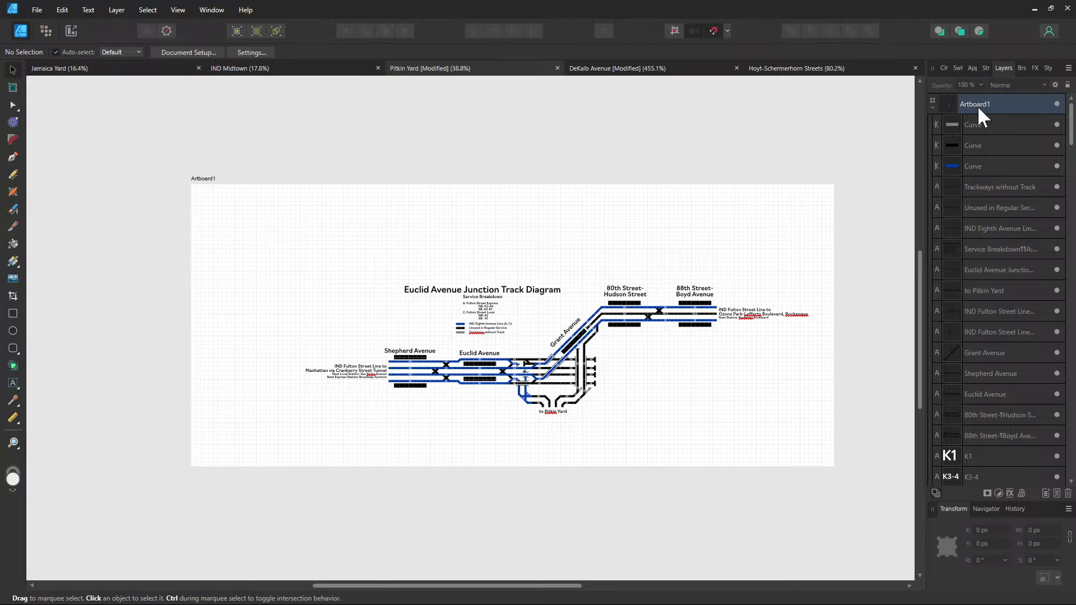
double_click(978, 106)
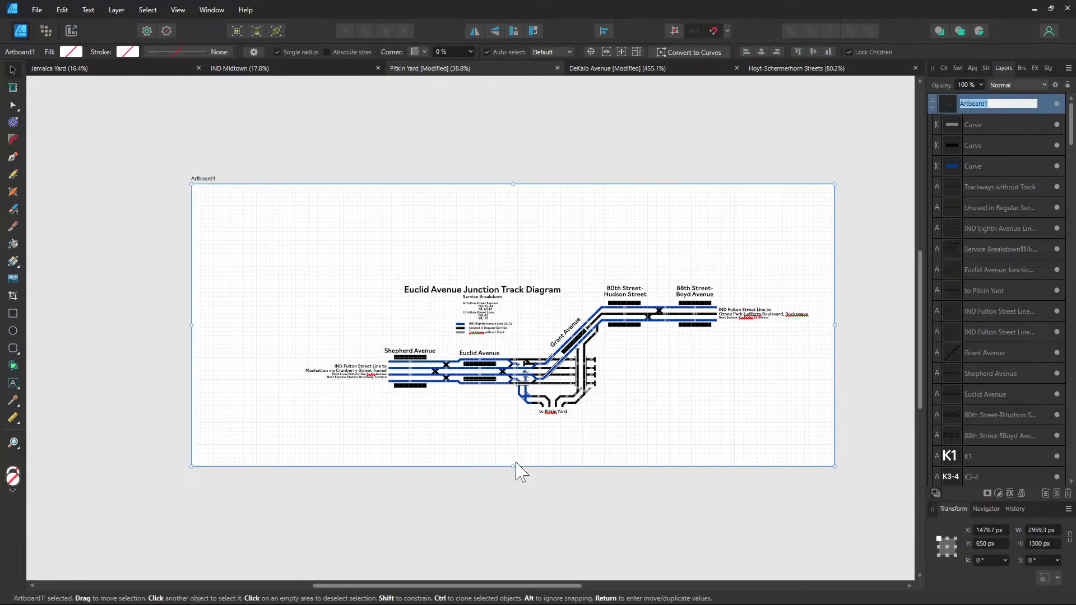
left_click_drag(514, 465, 513, 432)
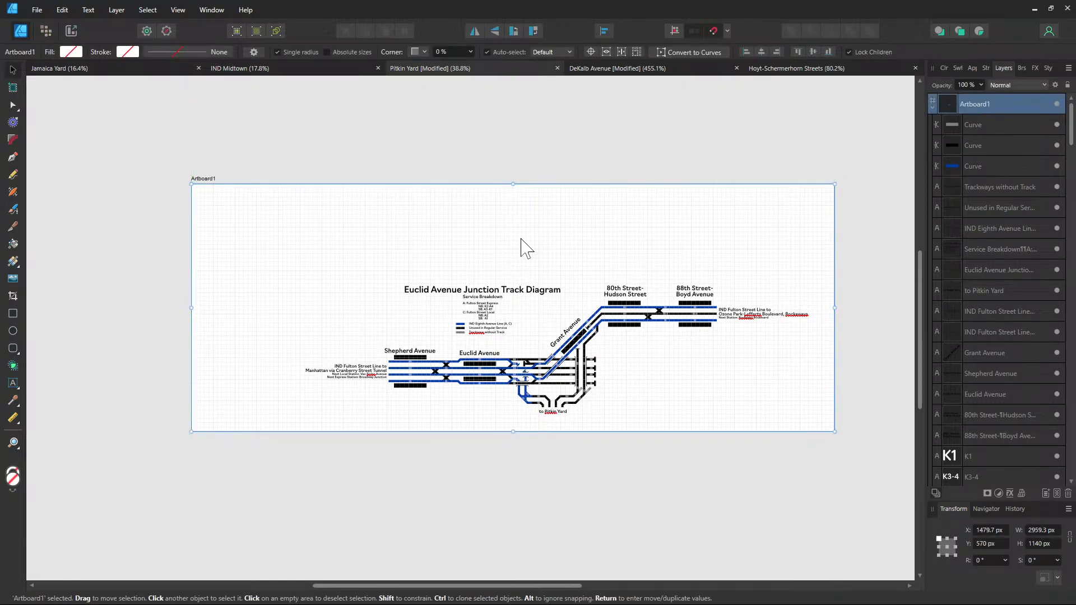
left_click_drag(514, 184, 519, 270)
left_click_drag(191, 351, 295, 351)
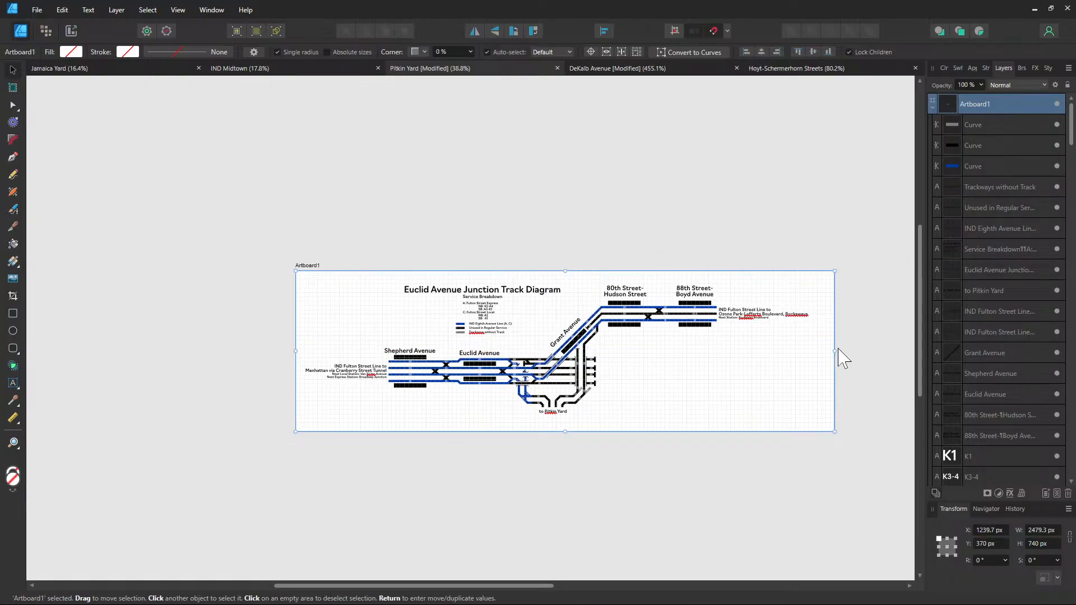
left_click_drag(835, 351, 822, 351)
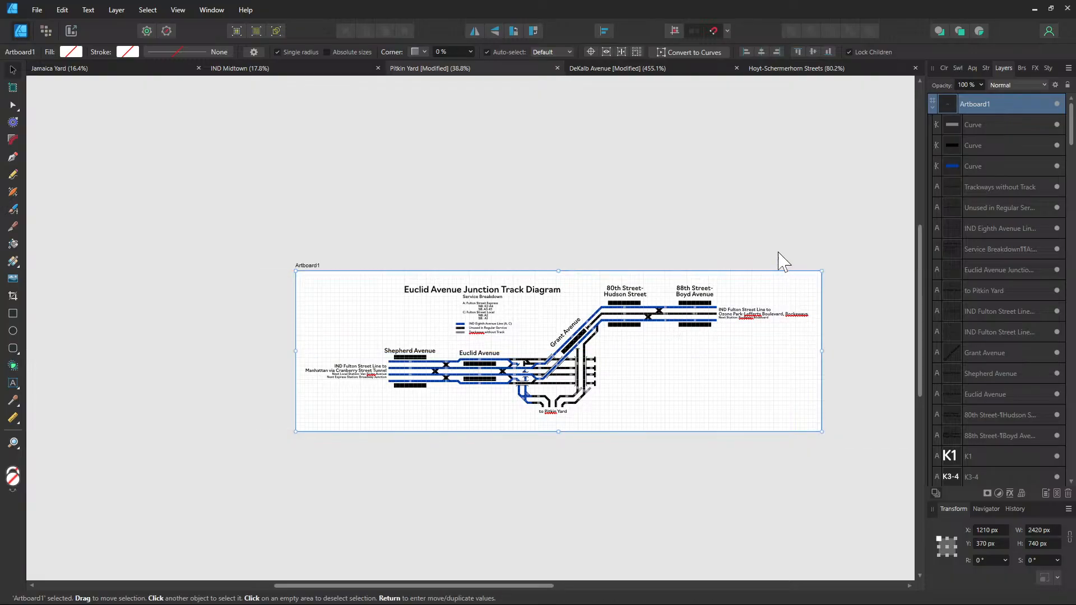
left_click(784, 261)
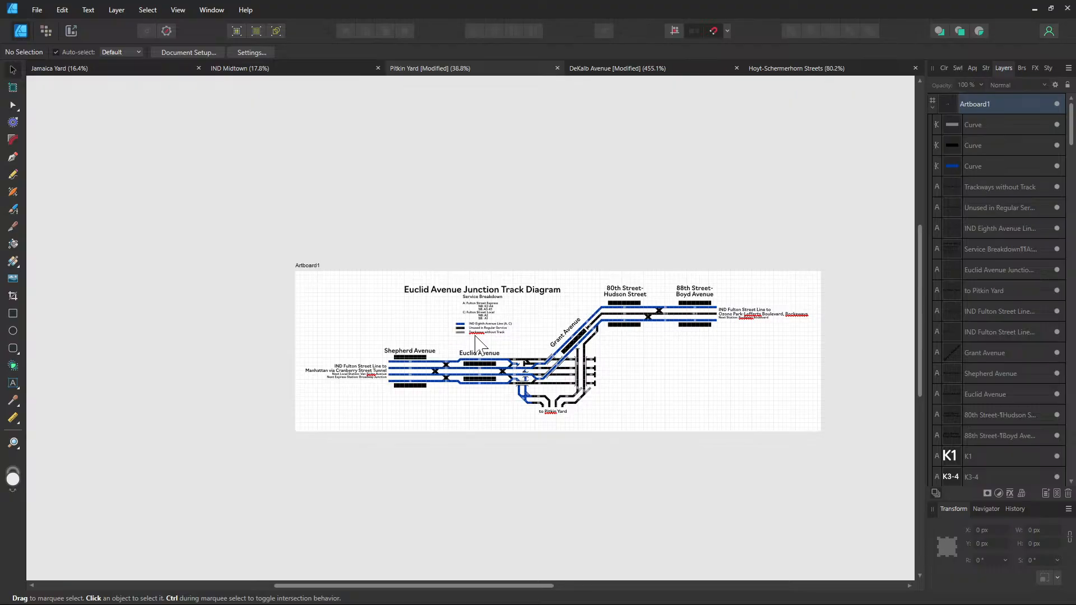
Pan to check that 80th Street–Hudson Street and 88th Street–Boyd Avenue labels fit
scroll(475, 336, "up", 4)
scroll(480, 345, "up", 2)
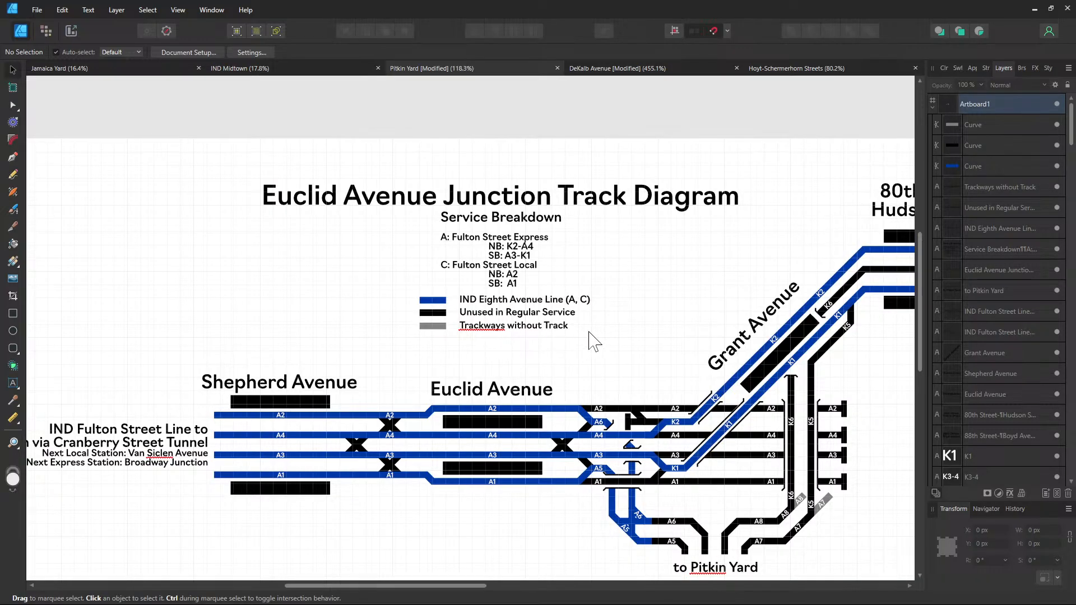
left_click_drag(589, 332, 353, 326)
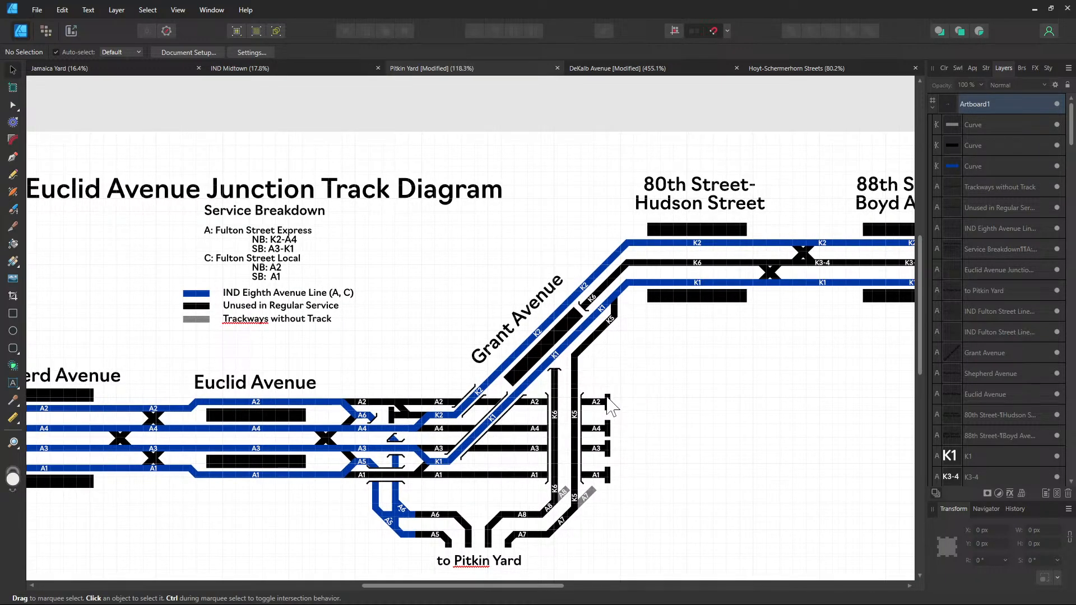
left_click_drag(609, 408, 519, 440)
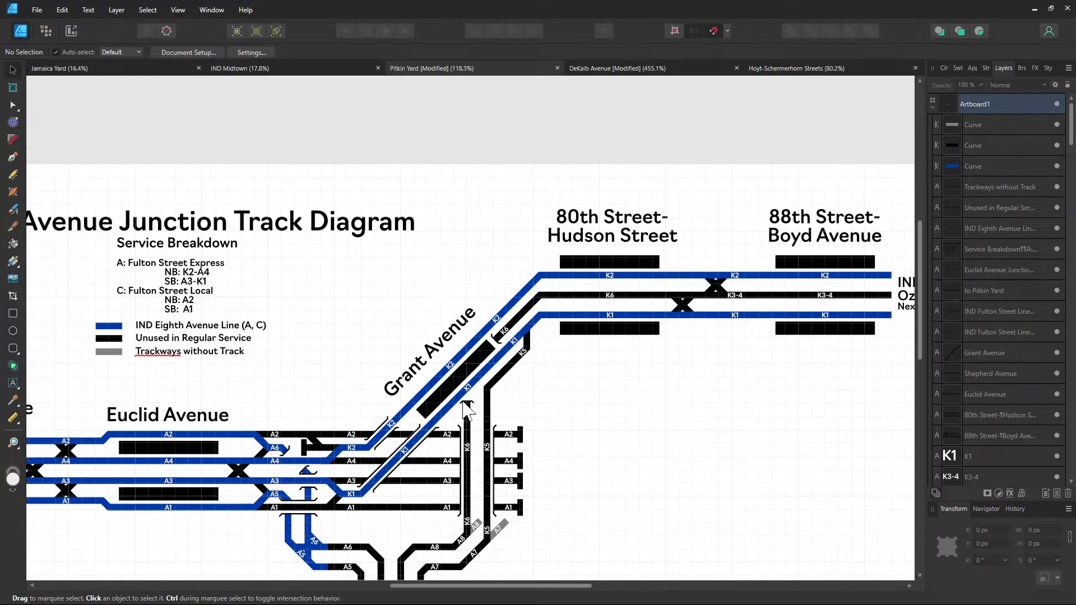
Switch to the Hoyt-Schermerhorn Streets document and select its legend
left_click(819, 72)
left_click(695, 379)
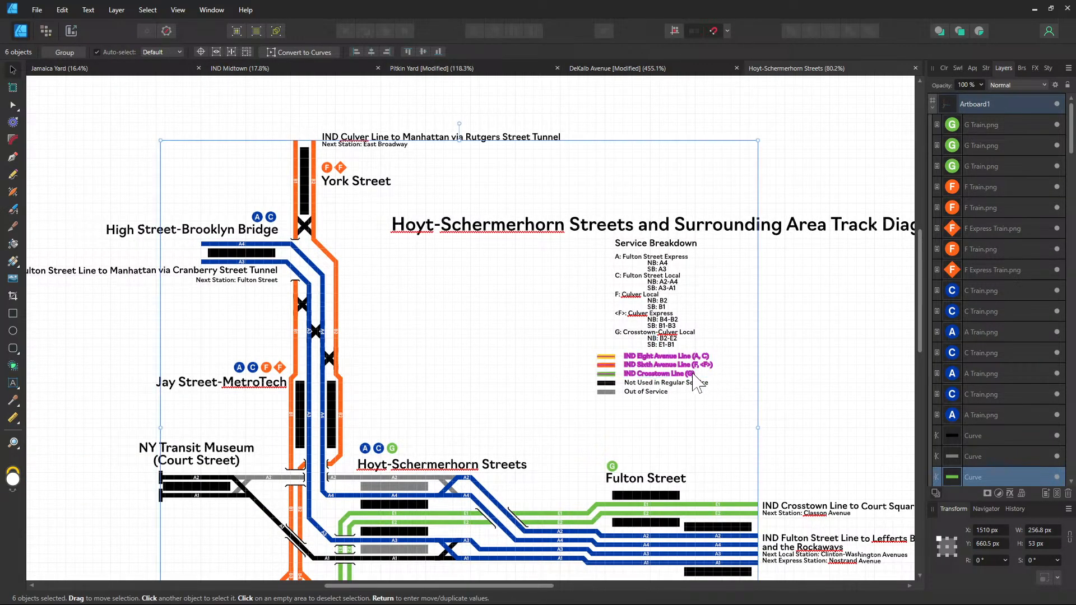
scroll(695, 381, "up", 3)
Fix 'Eight' to 'Eighth' in the legend text, then bring up the DeKalb Avenue document
left_click(632, 352)
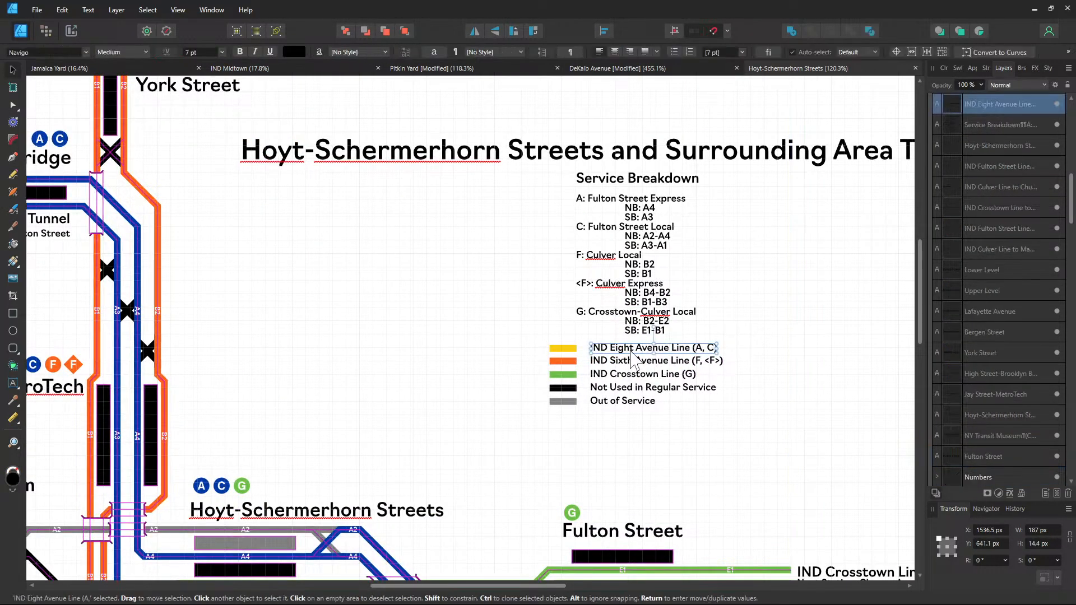
double_click(623, 349)
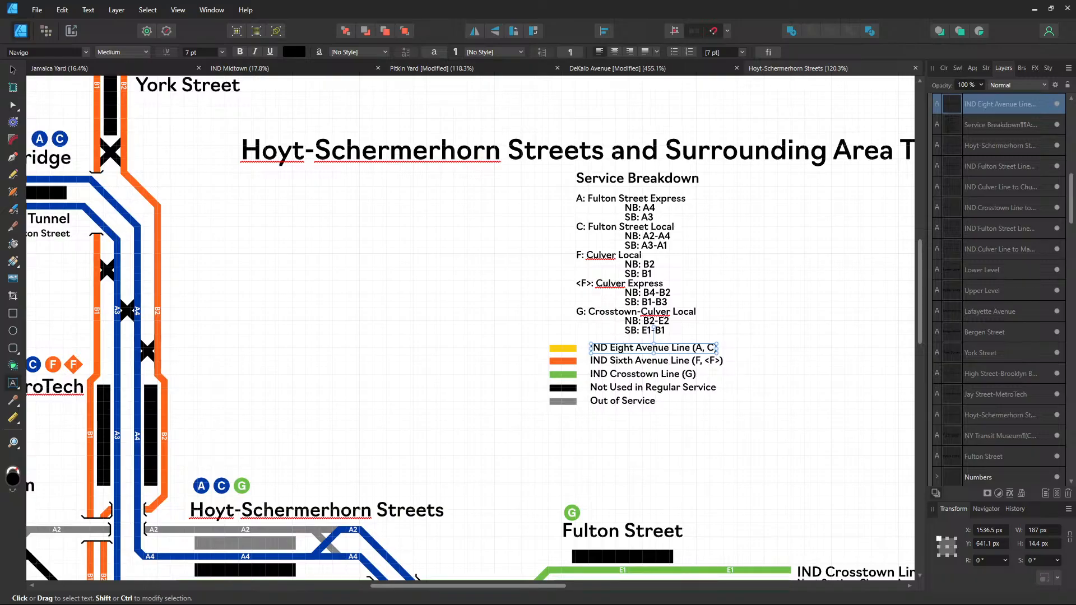
key("BackSpace")
key("BackSpace")
type("h")
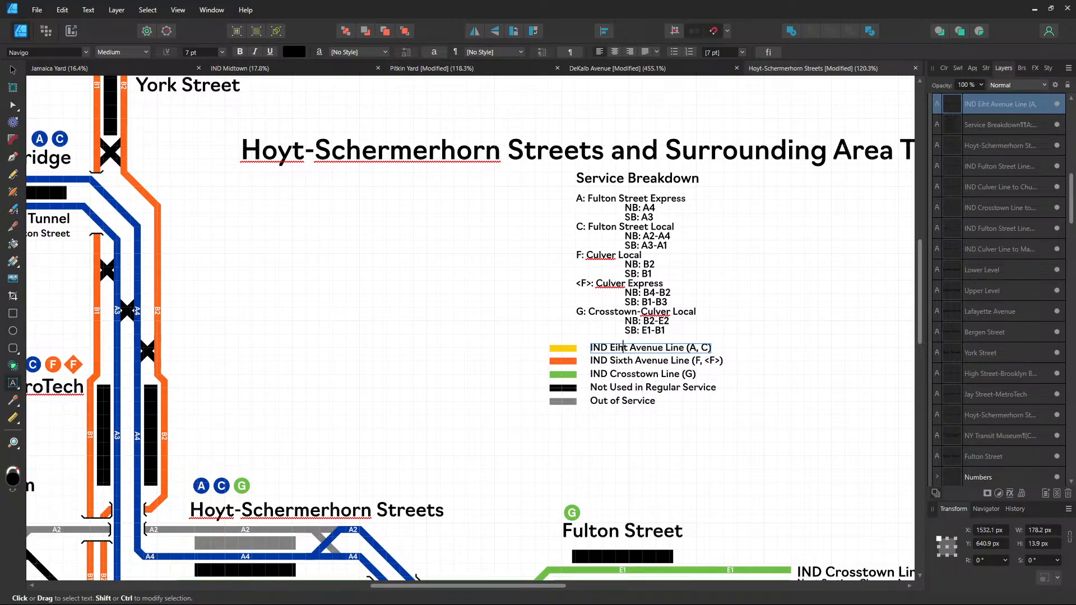
key("BackSpace")
type("gh")
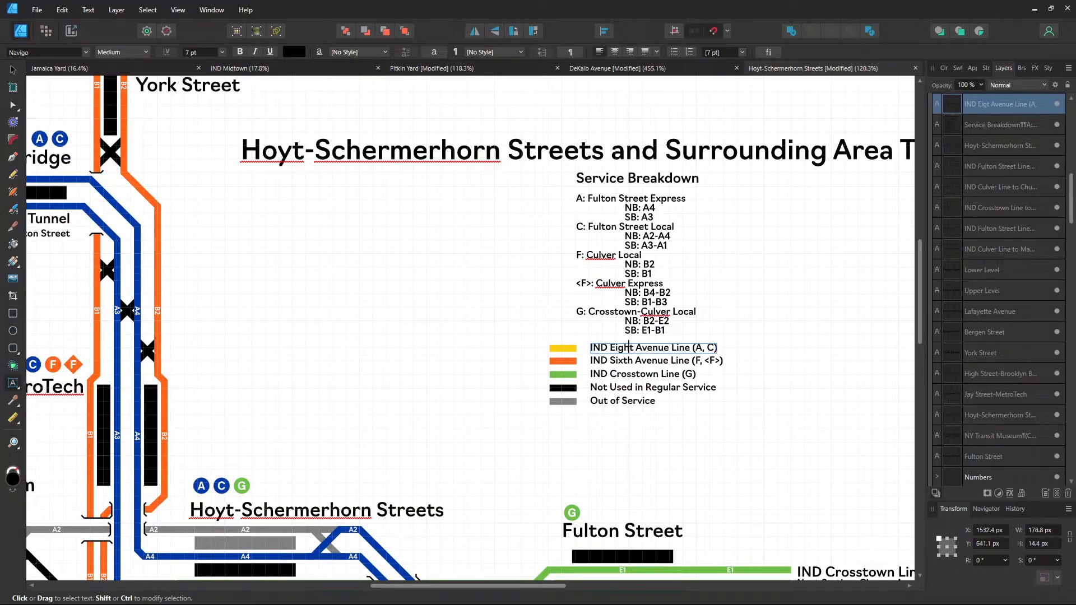
key("Right")
type("h")
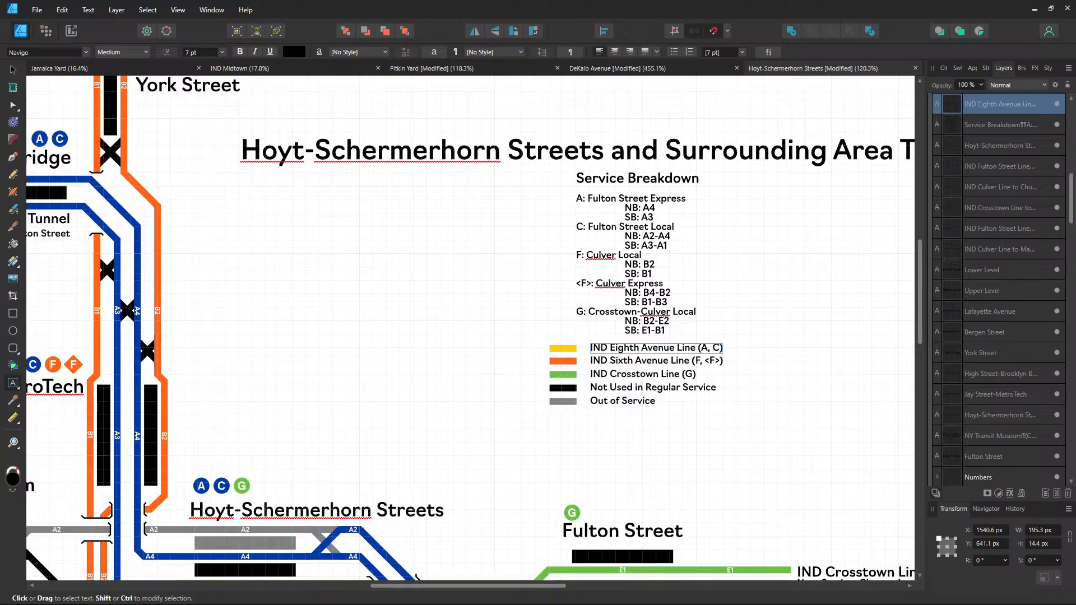
left_click(13, 70)
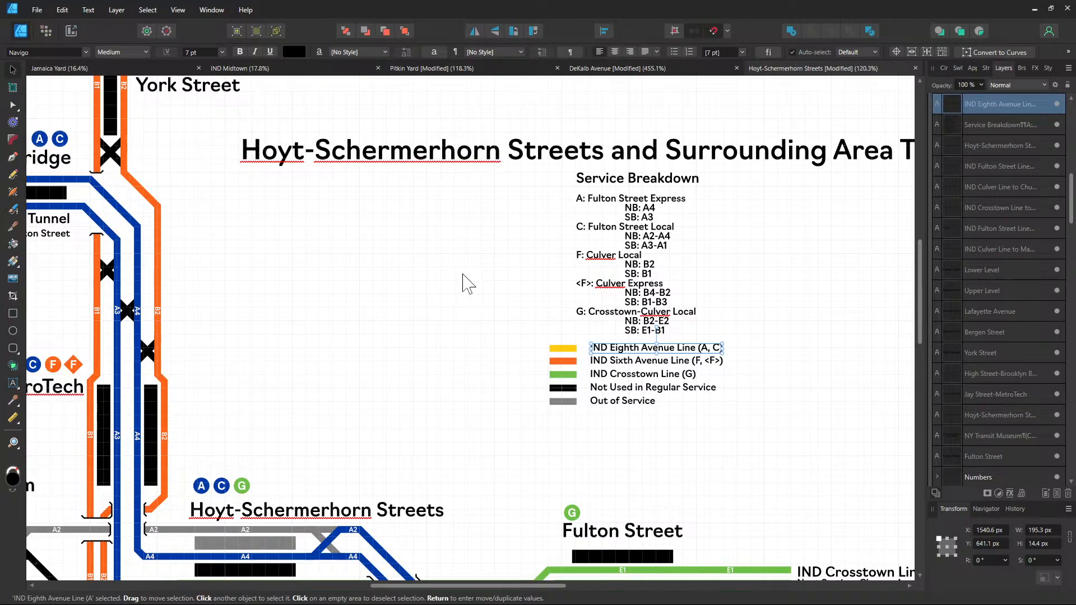
left_click(469, 283)
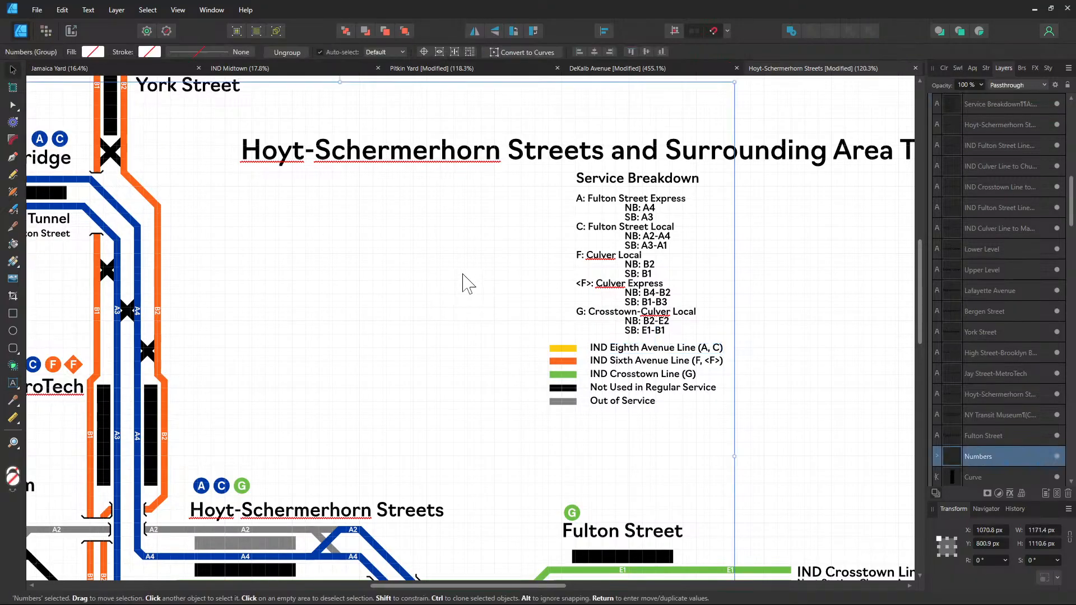
left_click(626, 73)
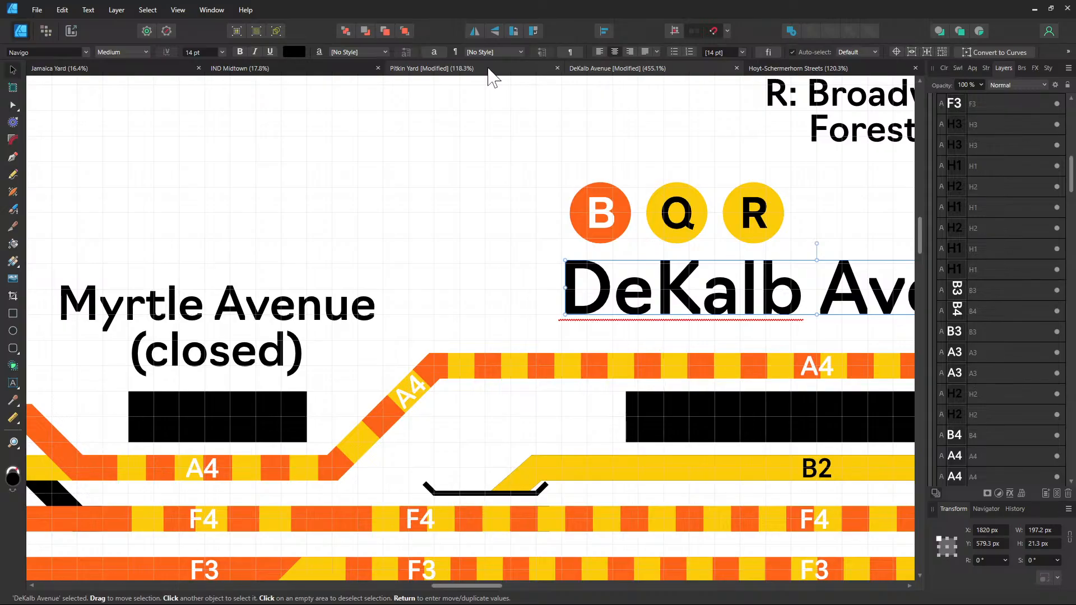
Return to the Pitkin Yard document and pan across the Euclid Avenue Junction diagram to review it
left_click(488, 69)
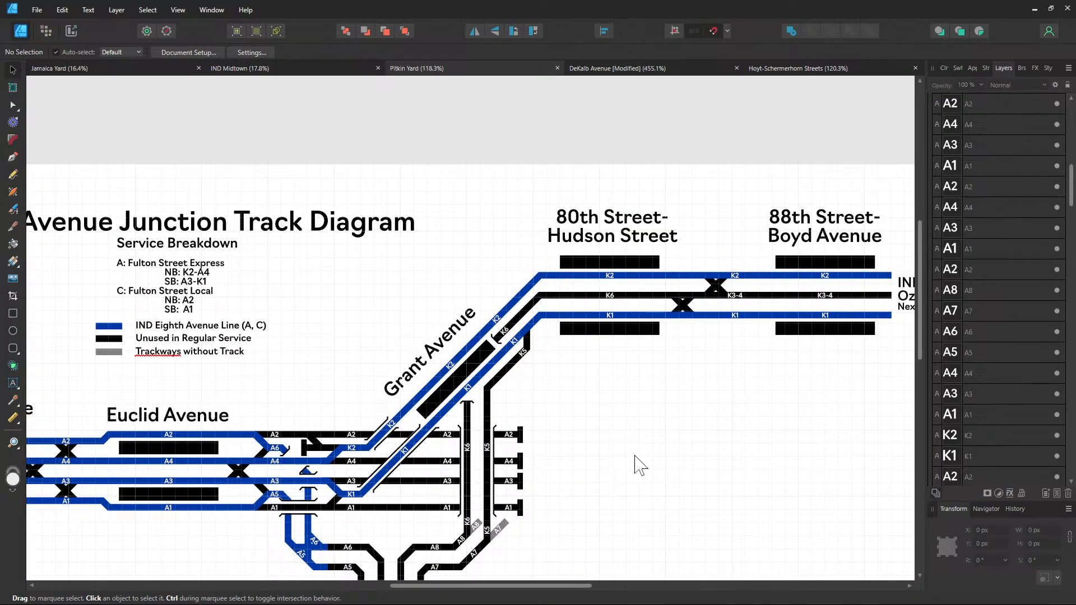
scroll(654, 449, "right", 5)
scroll(586, 433, "down", 1)
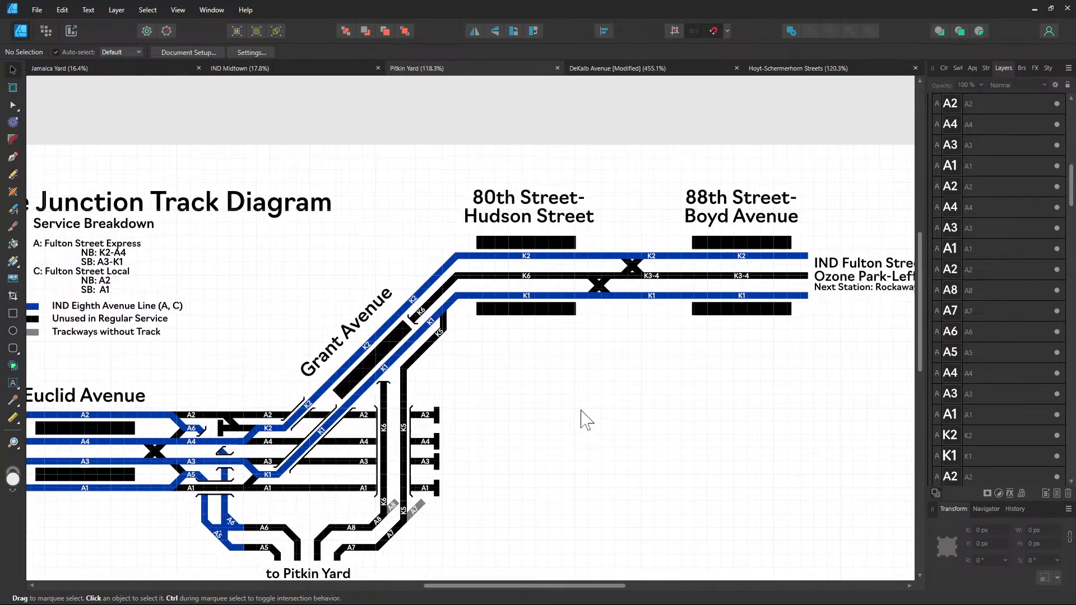
scroll(476, 385, "right", 2)
scroll(476, 385, "down", 1)
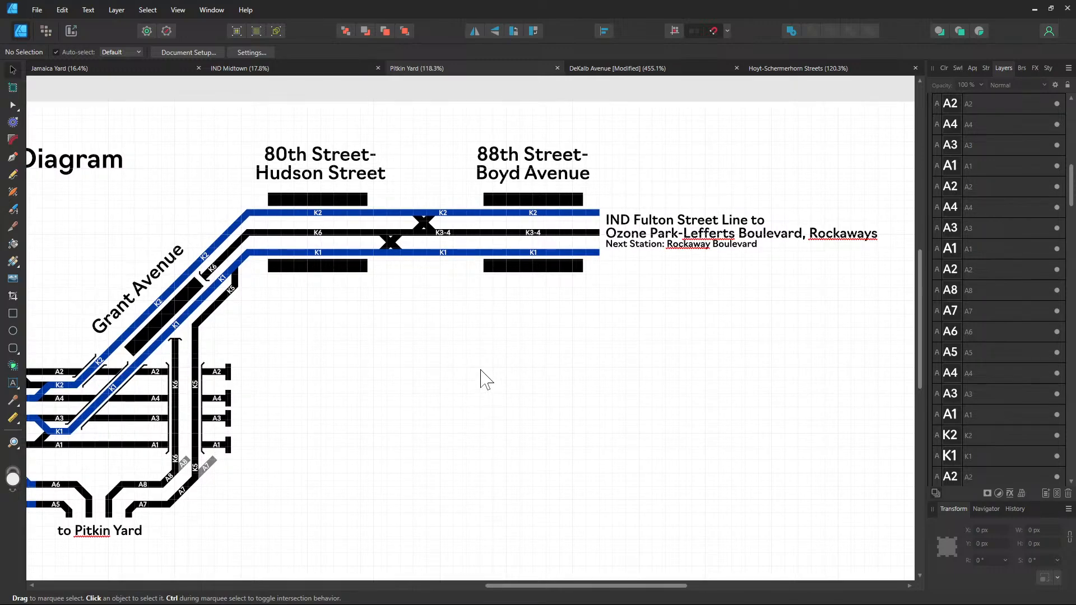
scroll(560, 359, "down", 2)
scroll(670, 344, "left", 9)
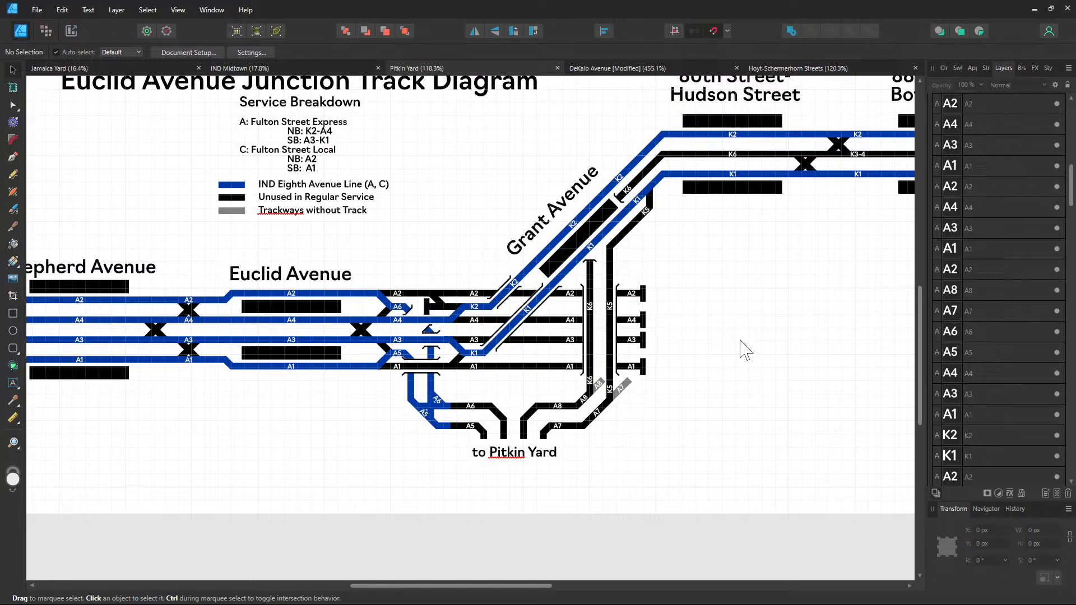
left_click_drag(246, 378, 580, 346)
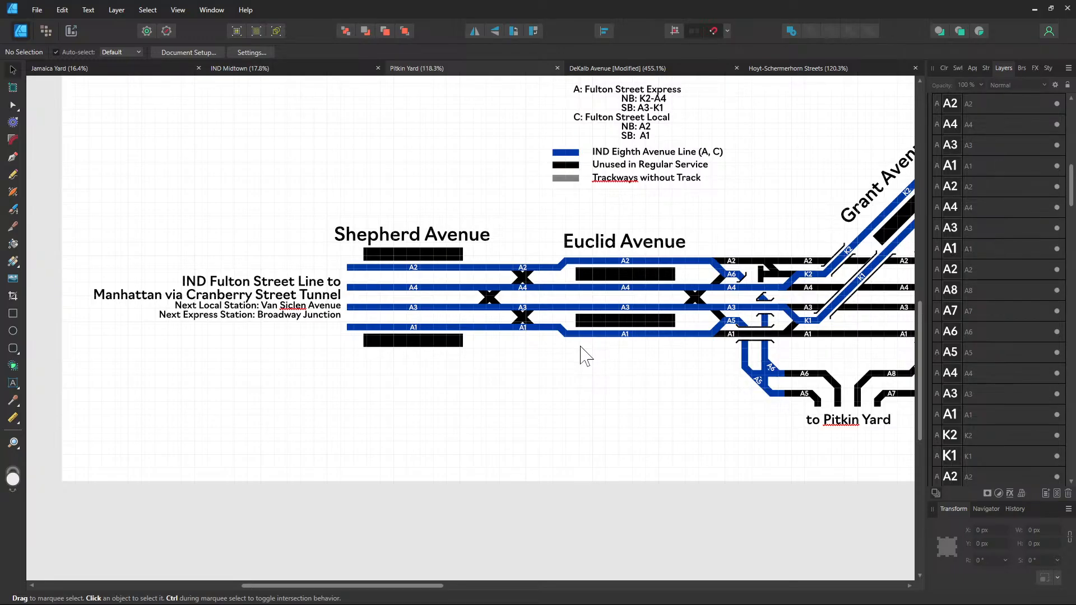
left_click_drag(585, 355, 415, 439)
left_click_drag(573, 296, 559, 302)
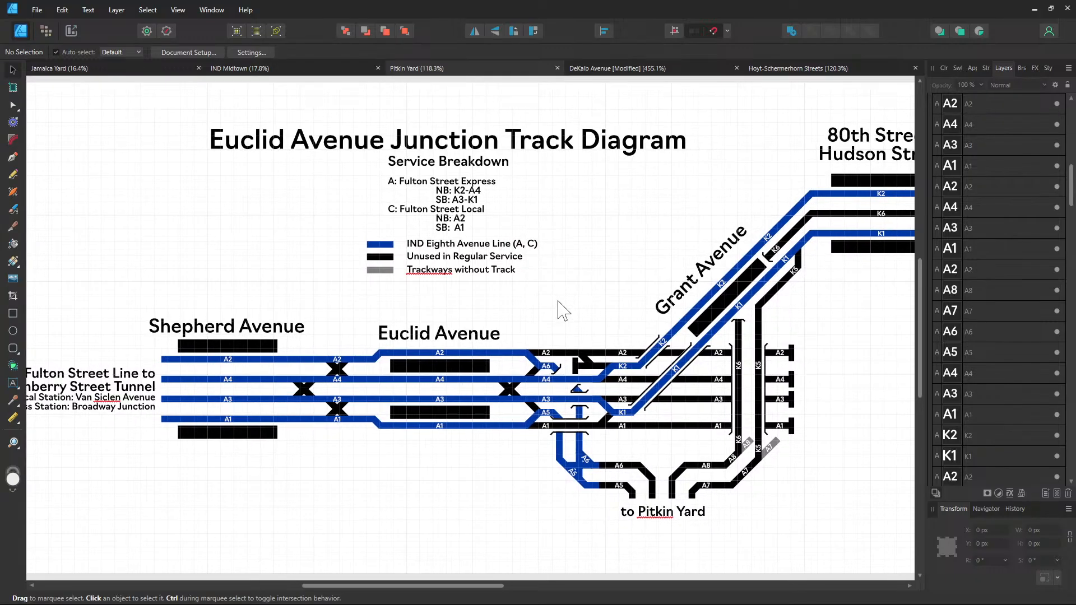